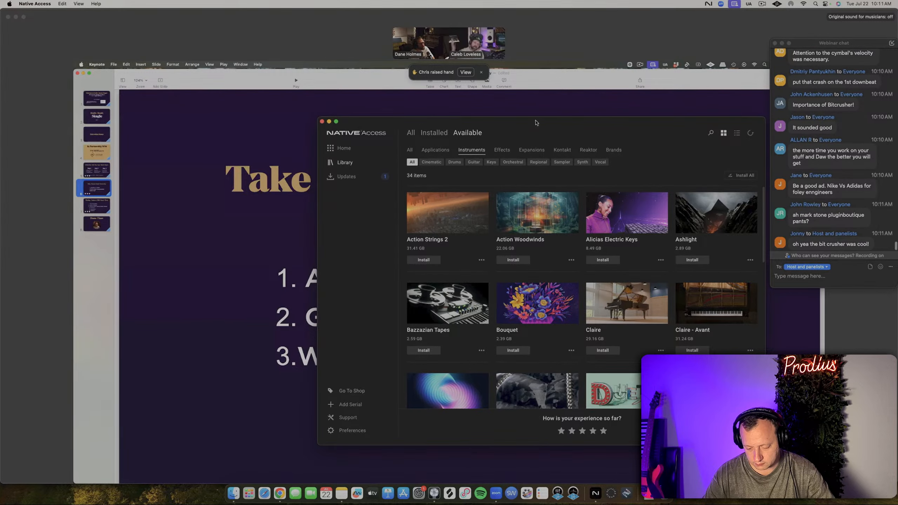
Look through the instruments available for installation in the Native Access library
drag(539, 124, 536, 132)
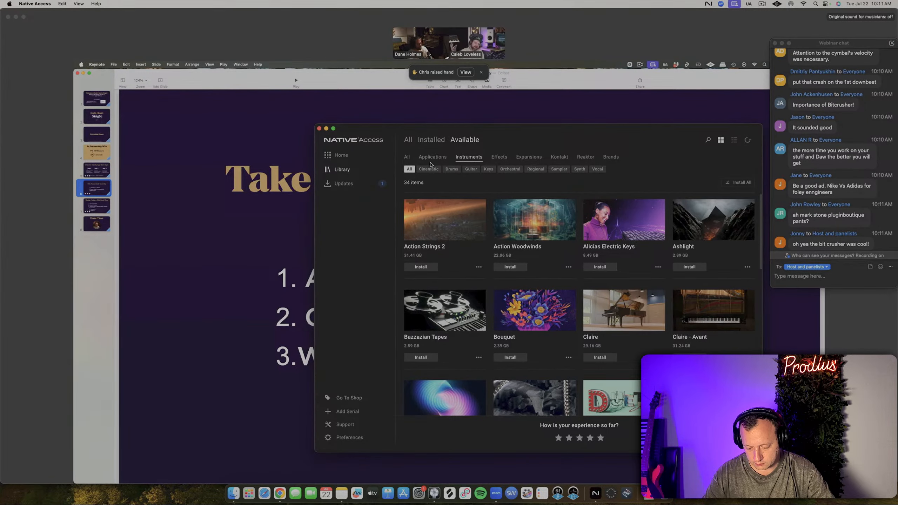
scroll(476, 352, down, 5)
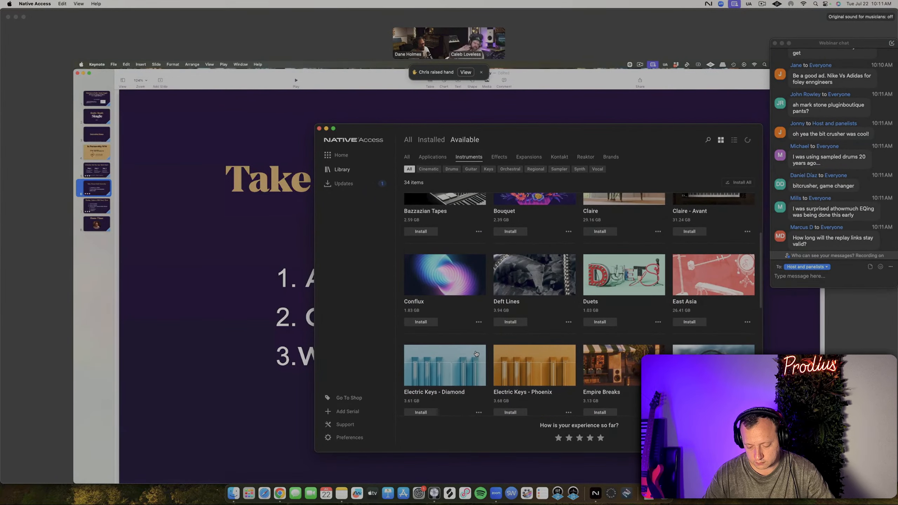
scroll(476, 353, down, 1)
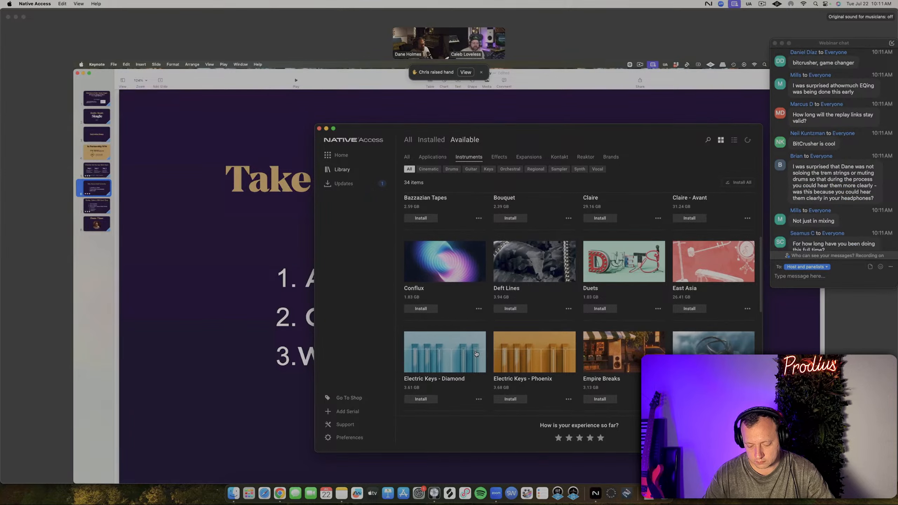
scroll(476, 353, down, 15)
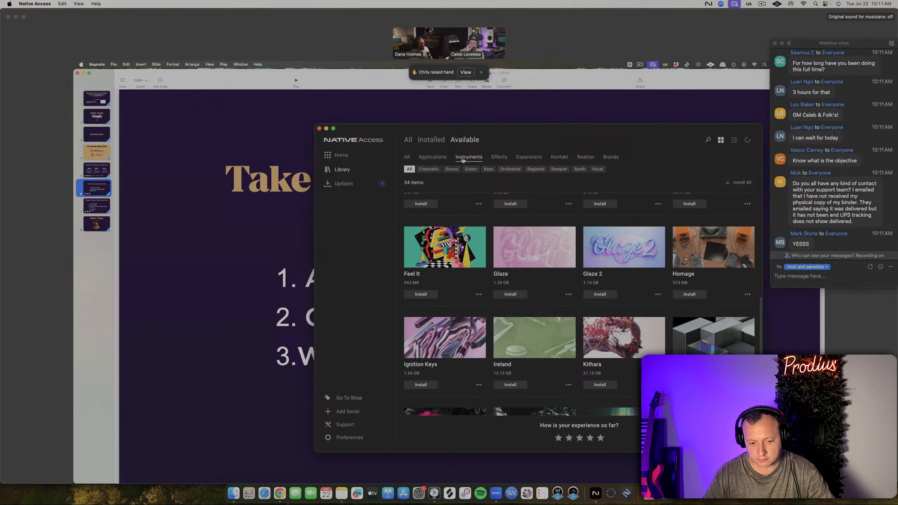
Show only the installed instruments and look through the list, including the Kontakt and Kinetic entries
click(431, 140)
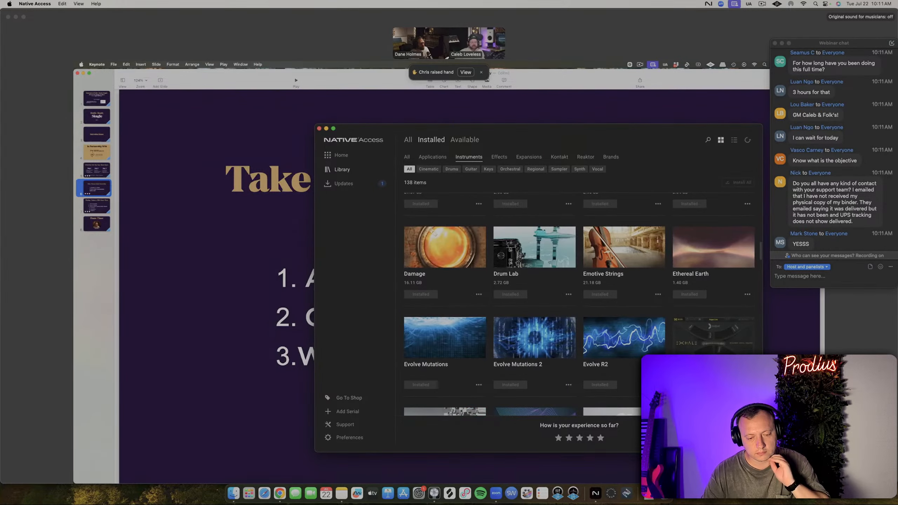
scroll(492, 314, up, 15)
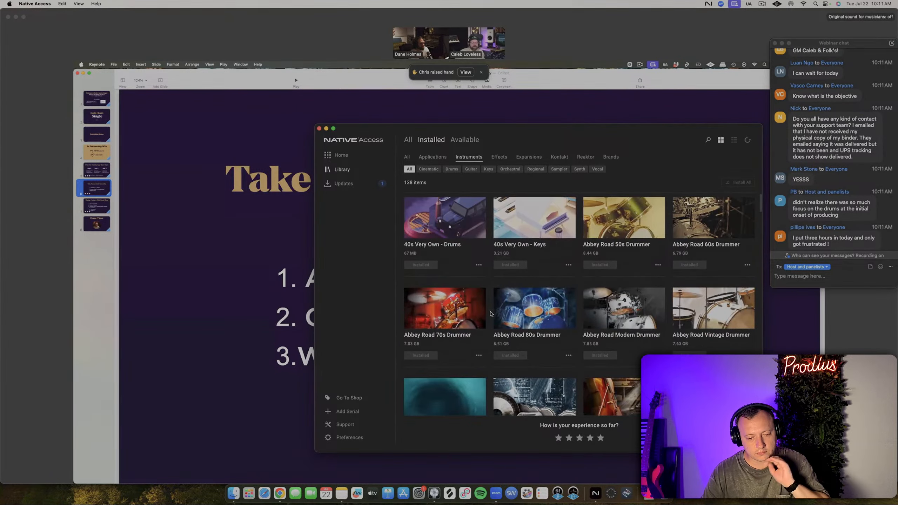
scroll(492, 313, down, 15)
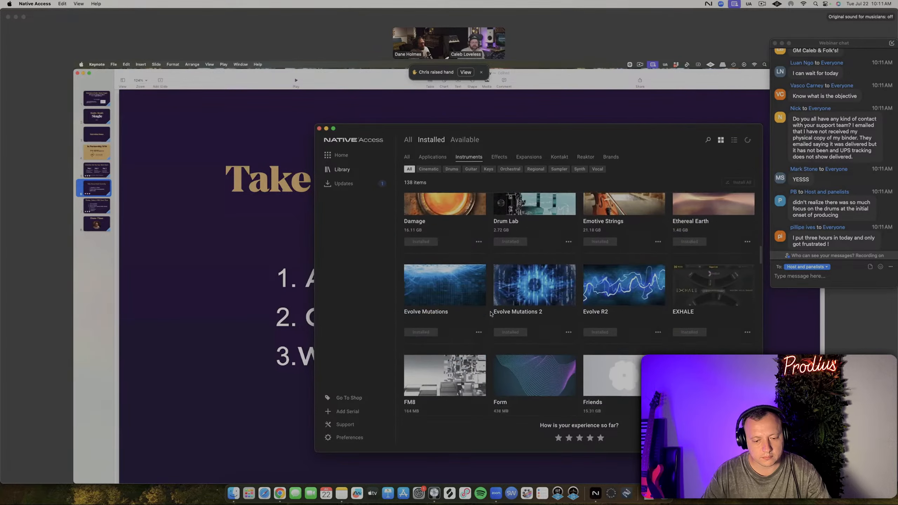
scroll(491, 314, down, 15)
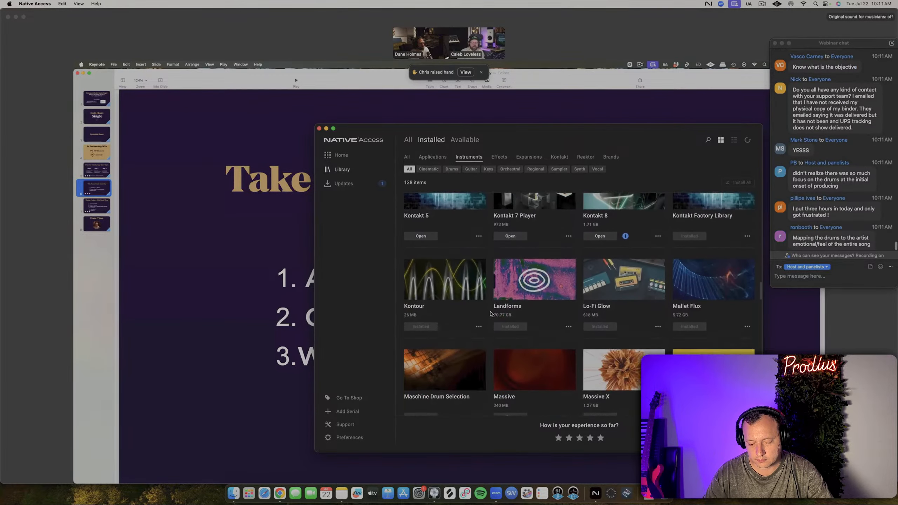
scroll(490, 313, down, 5)
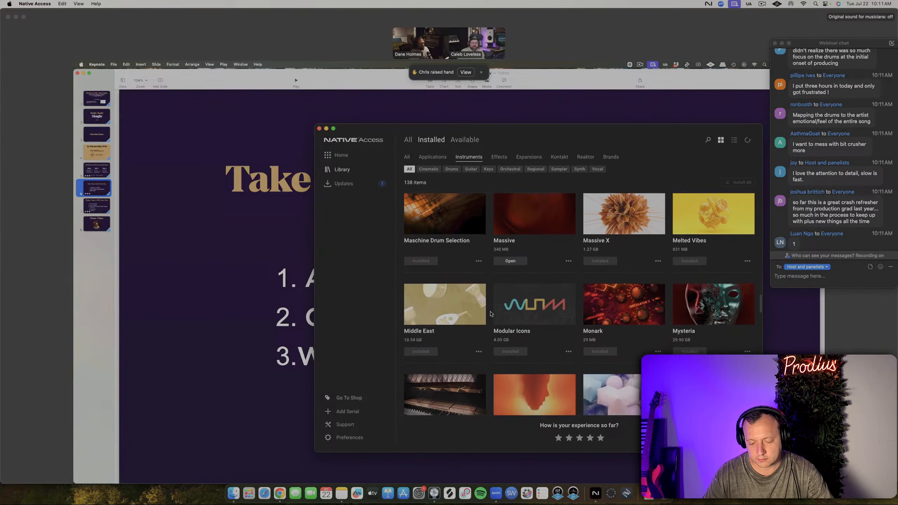
scroll(491, 313, down, 2)
scroll(491, 314, up, 3)
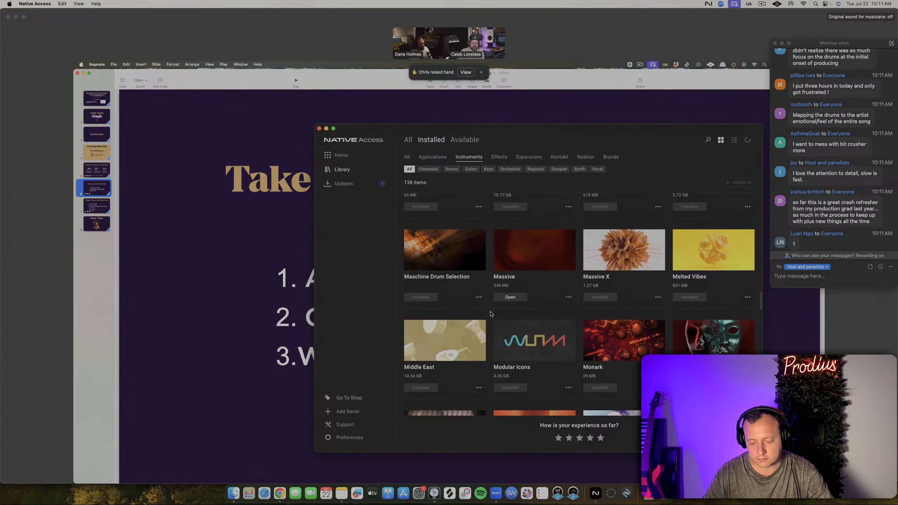
scroll(491, 313, up, 7)
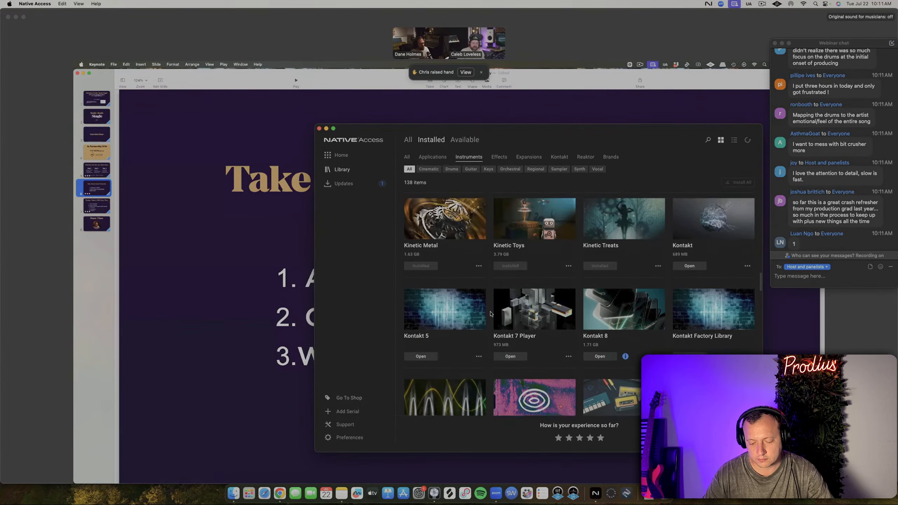
scroll(490, 314, up, 1)
scroll(491, 313, up, 2)
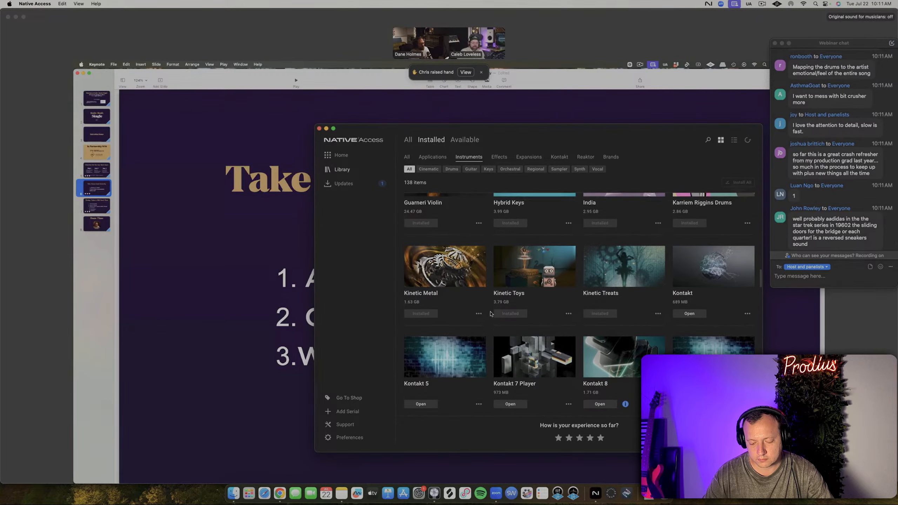
scroll(491, 314, up, 1)
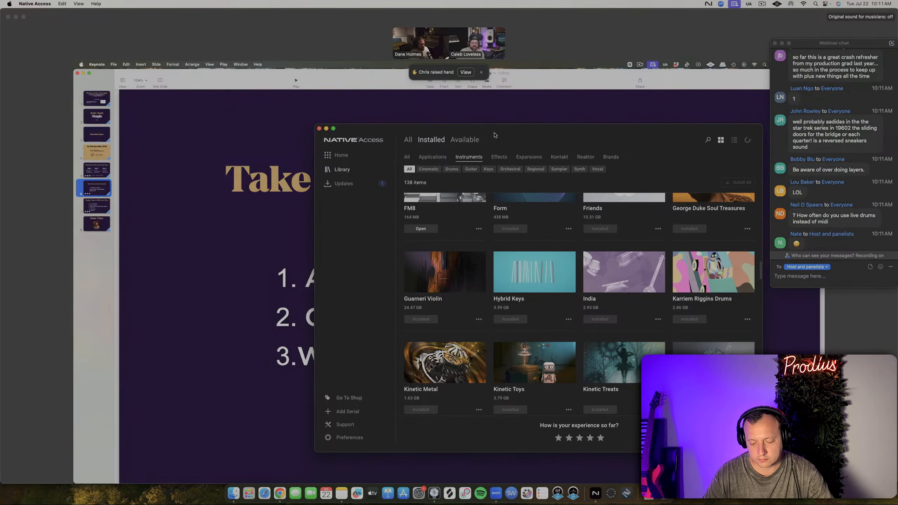
Quit and relaunch Native Access, and show all Instruments in its library
key(super+q)
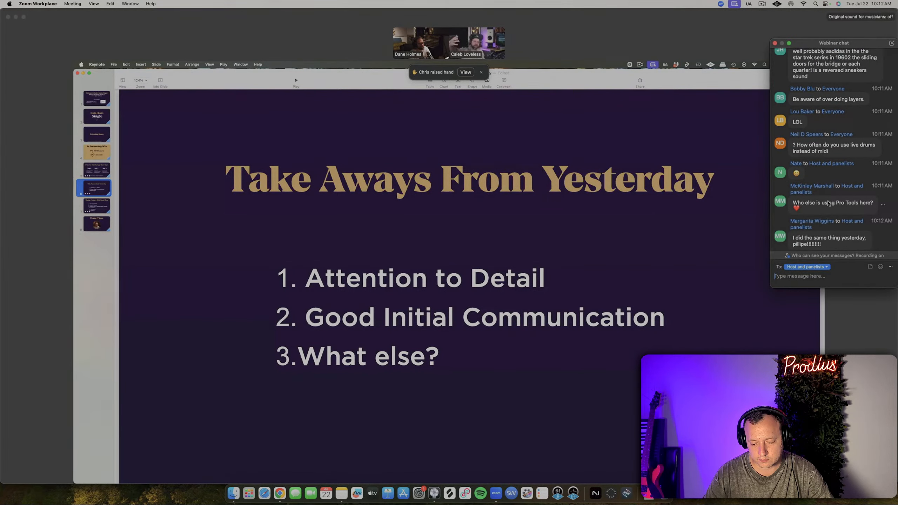
click(596, 495)
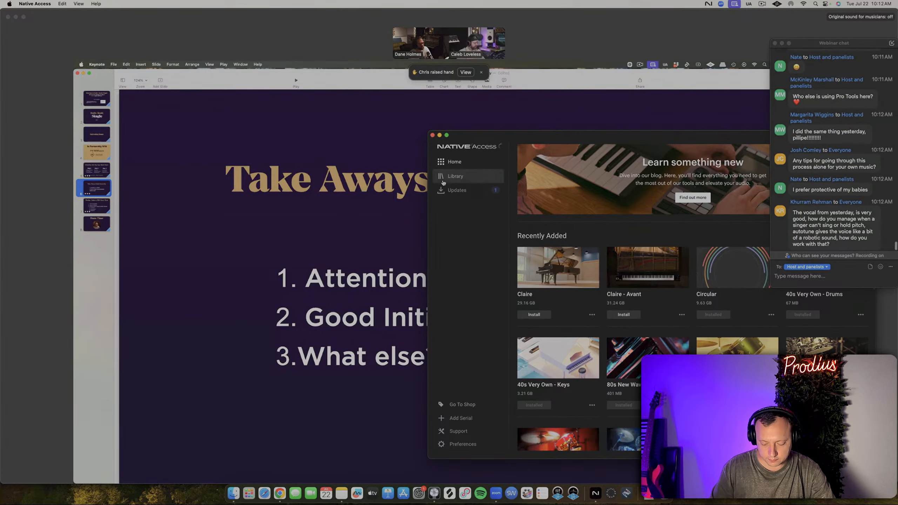
click(454, 175)
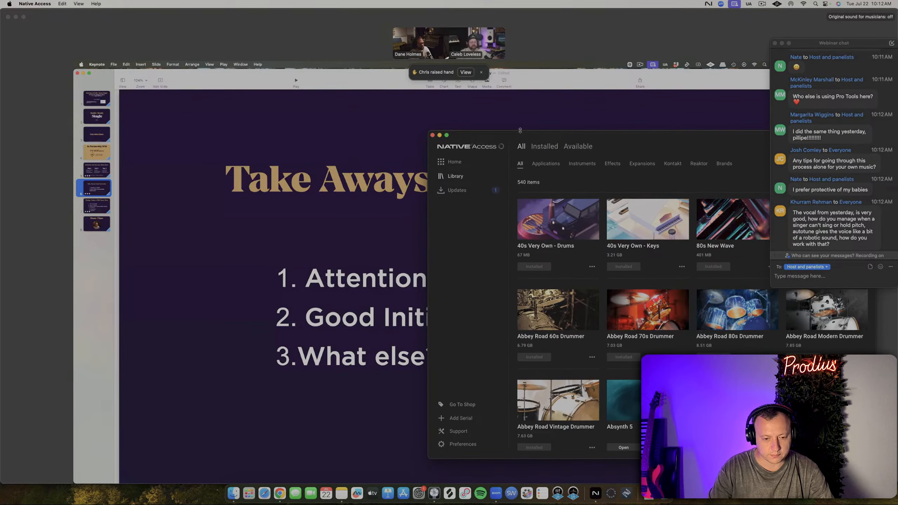
drag(623, 135, 553, 134)
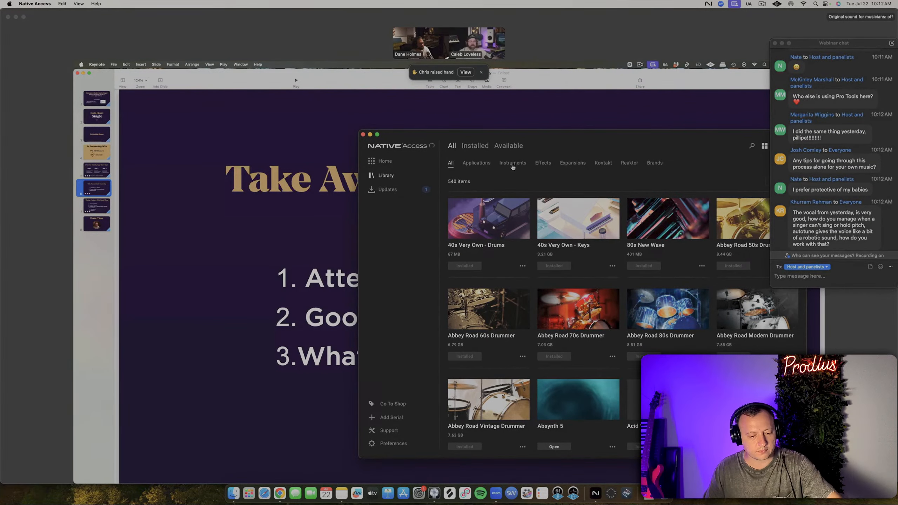
click(512, 165)
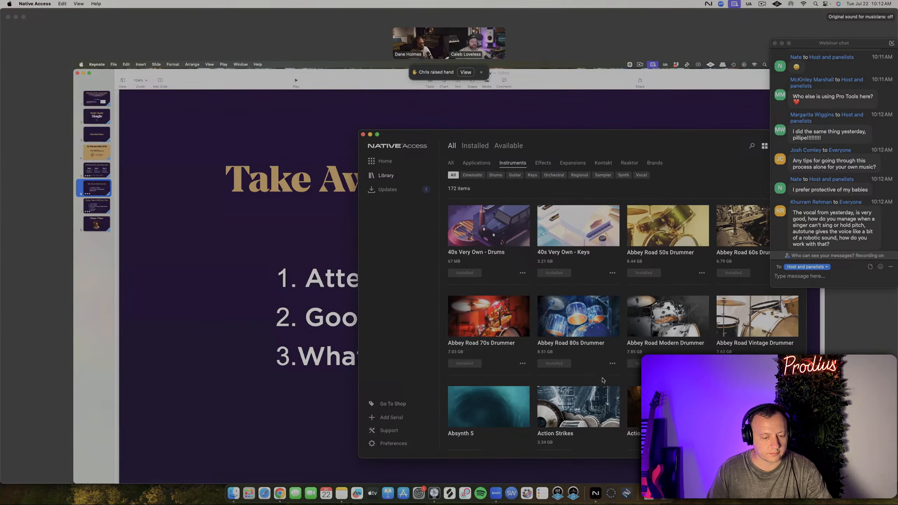
Look through the full instrument list and check the available product options for Ireland and Karriem Riggins Drums
scroll(589, 346, down, 5)
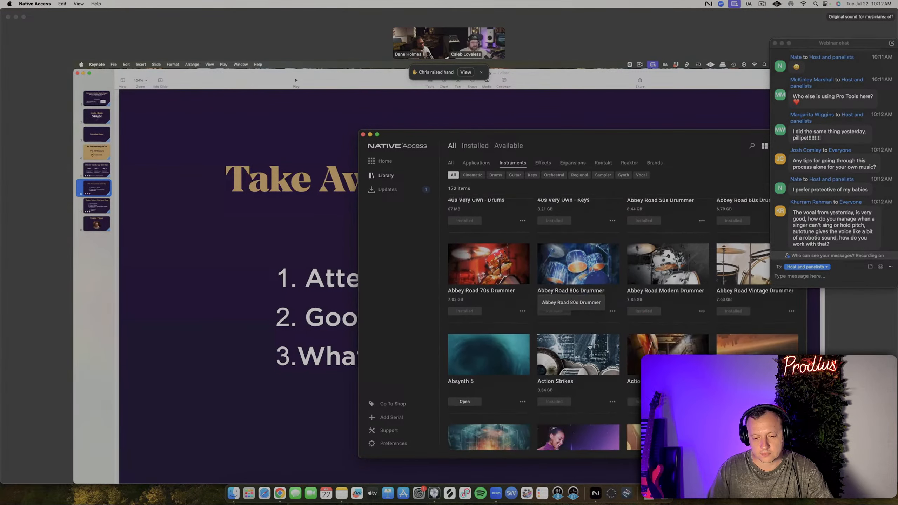
scroll(590, 346, down, 15)
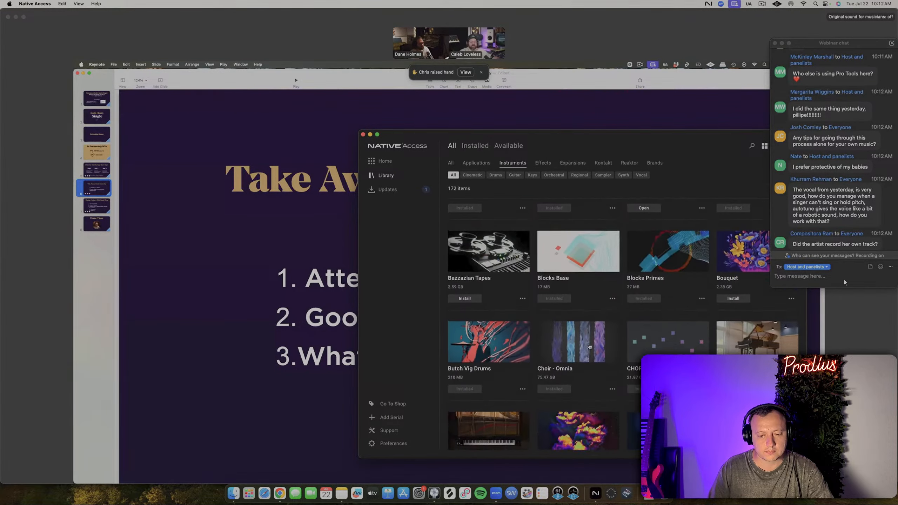
scroll(589, 346, down, 12)
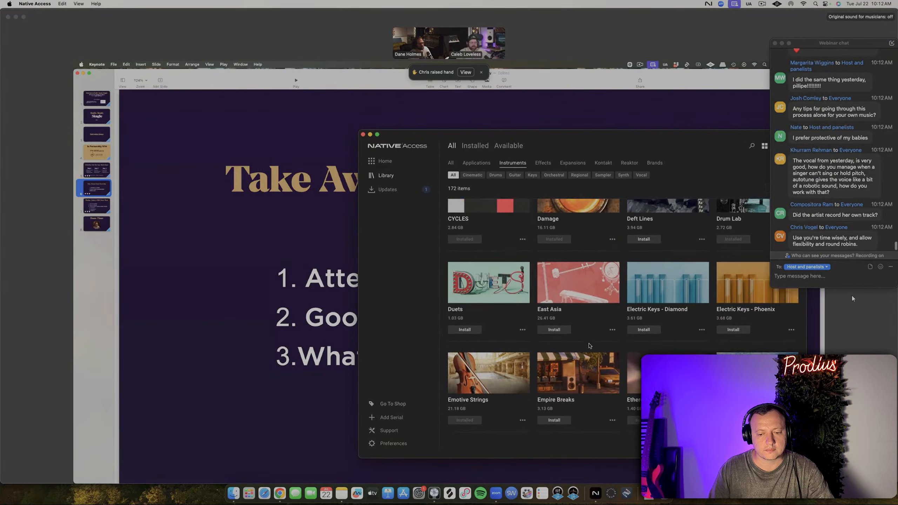
scroll(589, 346, down, 15)
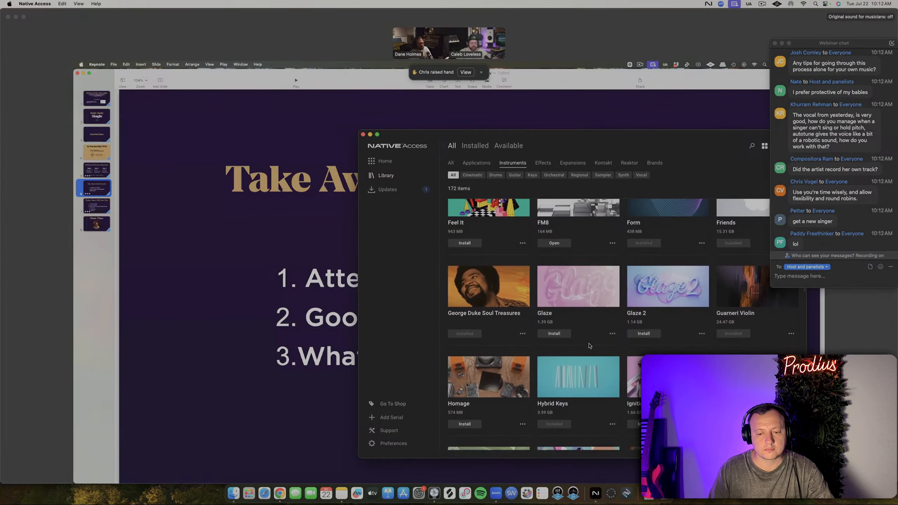
scroll(589, 346, down, 2)
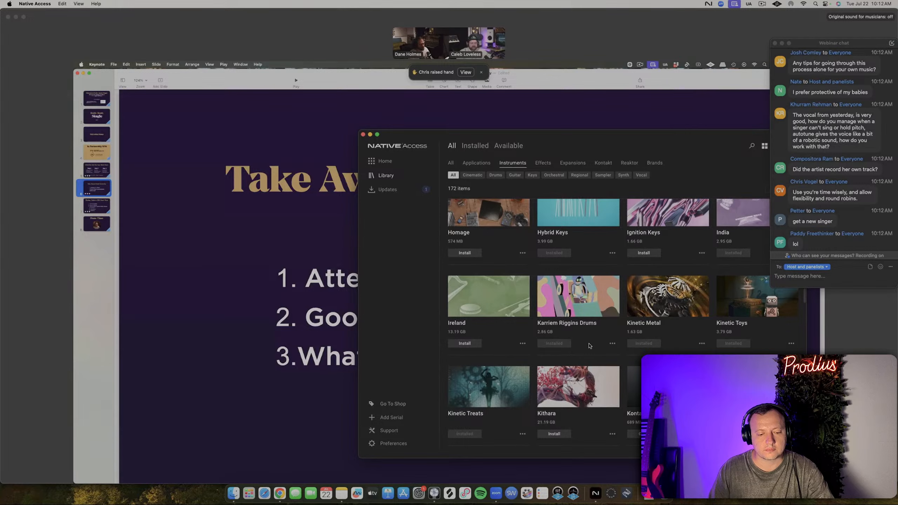
click(522, 343)
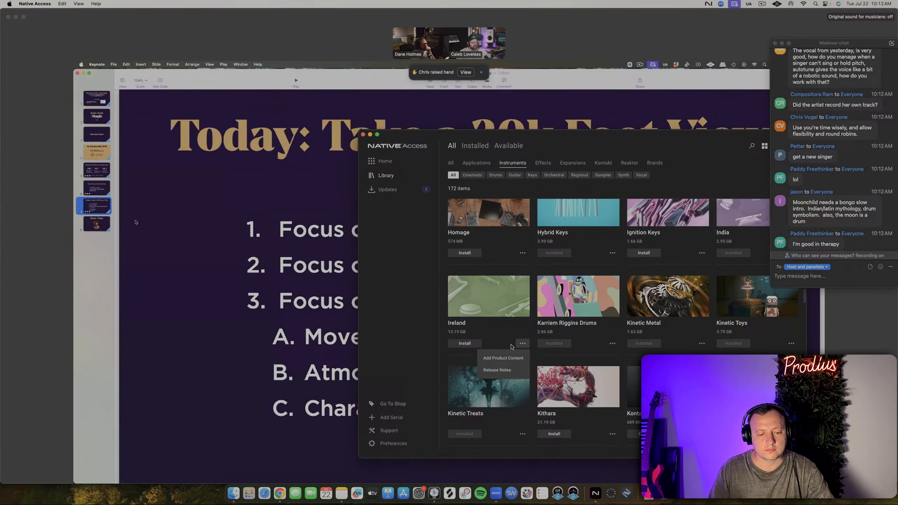
click(613, 344)
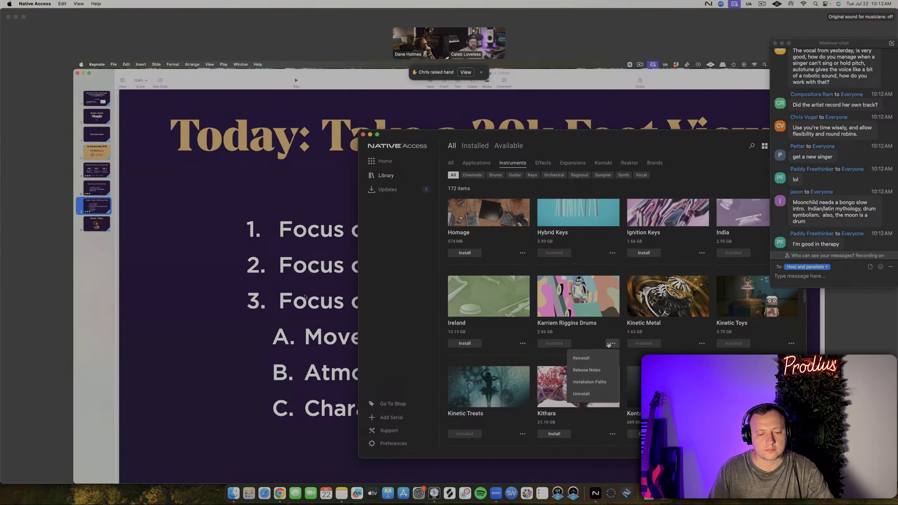
click(513, 333)
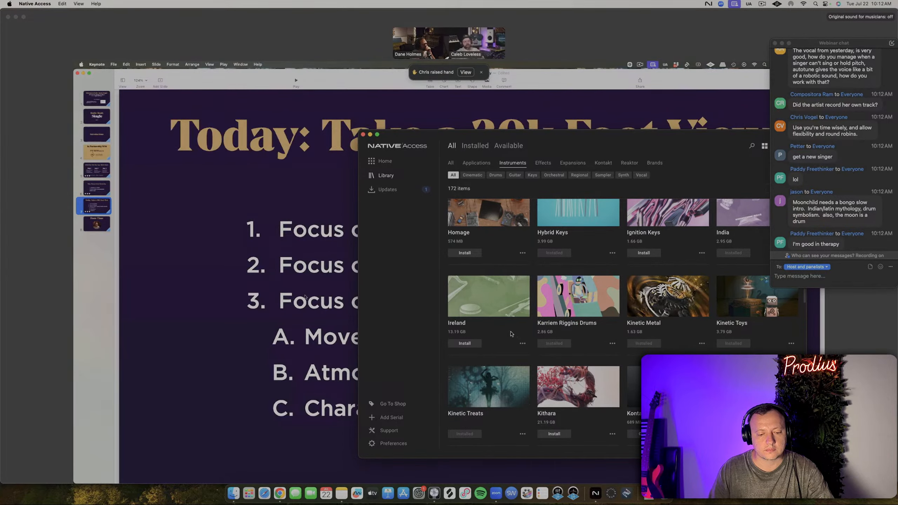
Switch to Finder and open the Users > Shared folder on the Extreme SSD drive
click(233, 493)
click(290, 441)
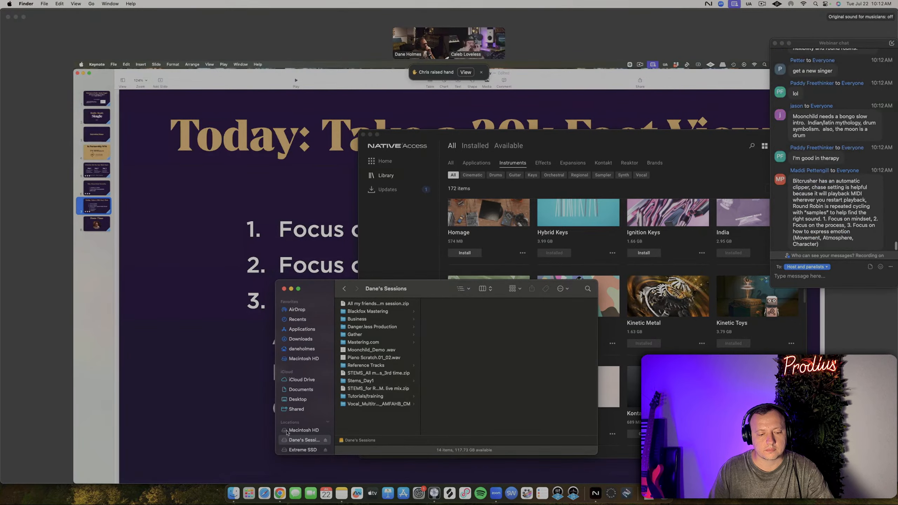
click(300, 450)
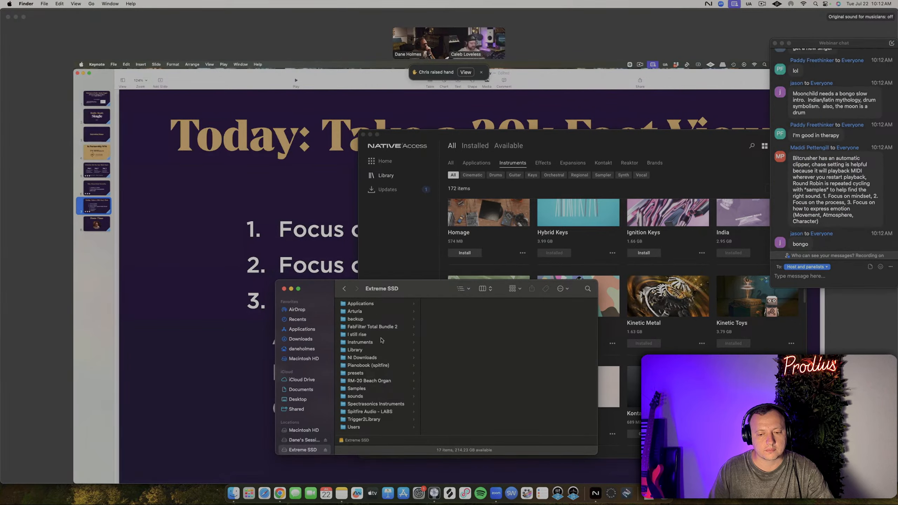
click(373, 428)
click(452, 304)
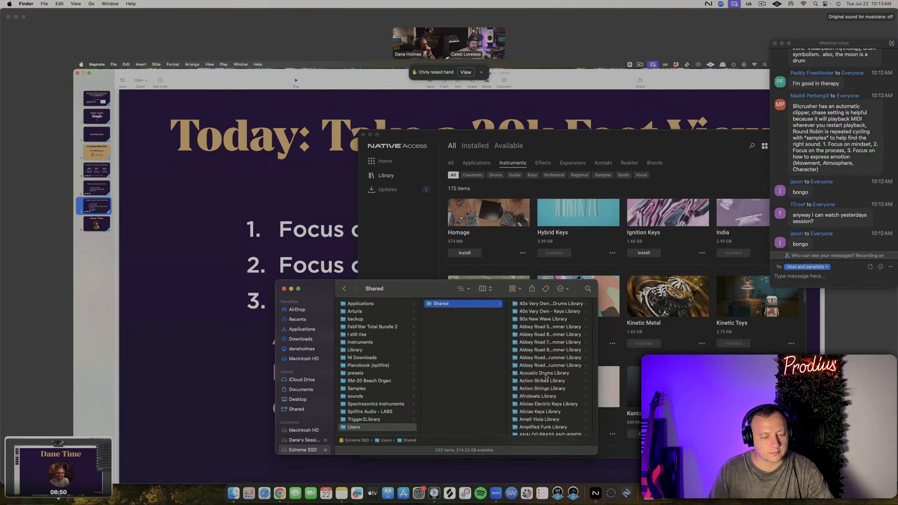
Look through the instrument library folders in Shared, around Ignition Keys to Kontakt Factory Library, and close the Finder window
scroll(552, 375, down, 15)
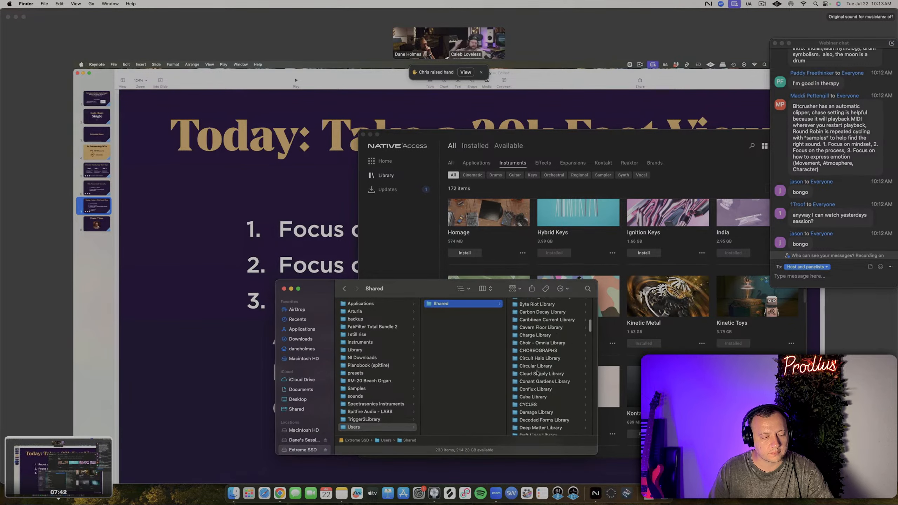
scroll(537, 372, down, 14)
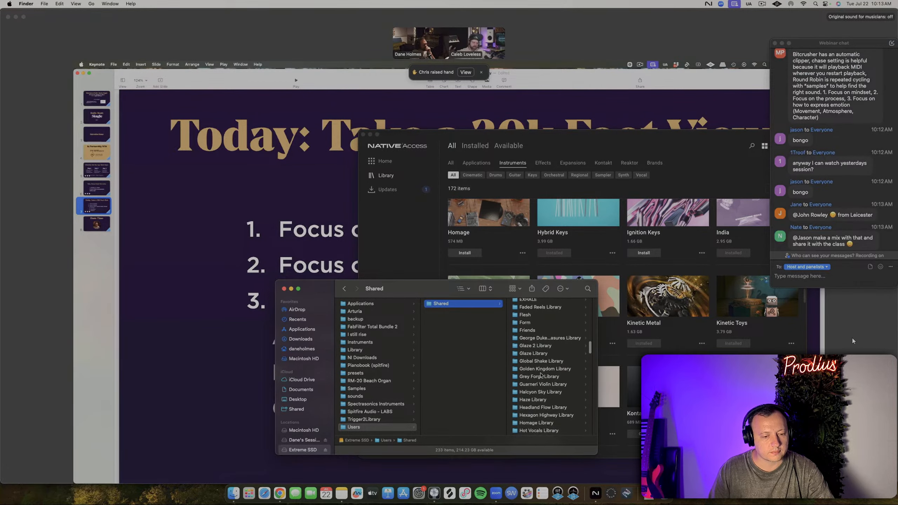
scroll(541, 375, down, 15)
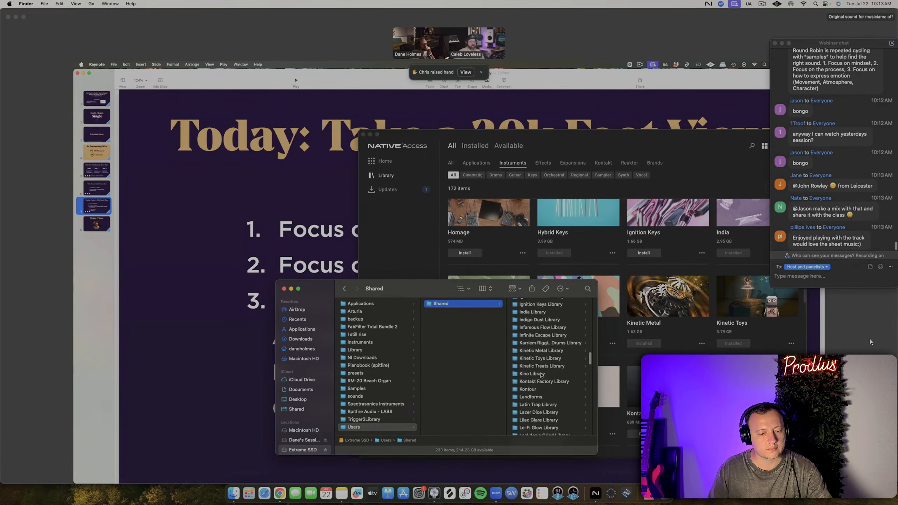
scroll(542, 368, up, 3)
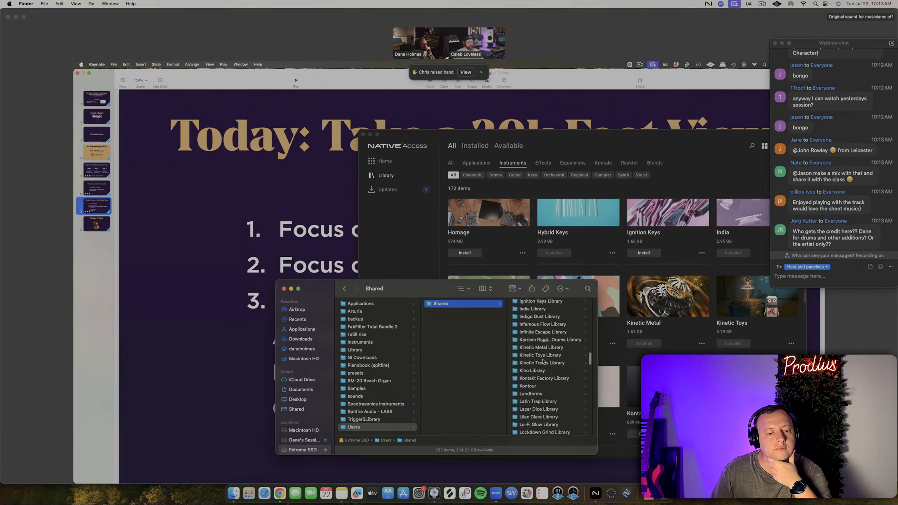
scroll(543, 361, up, 2)
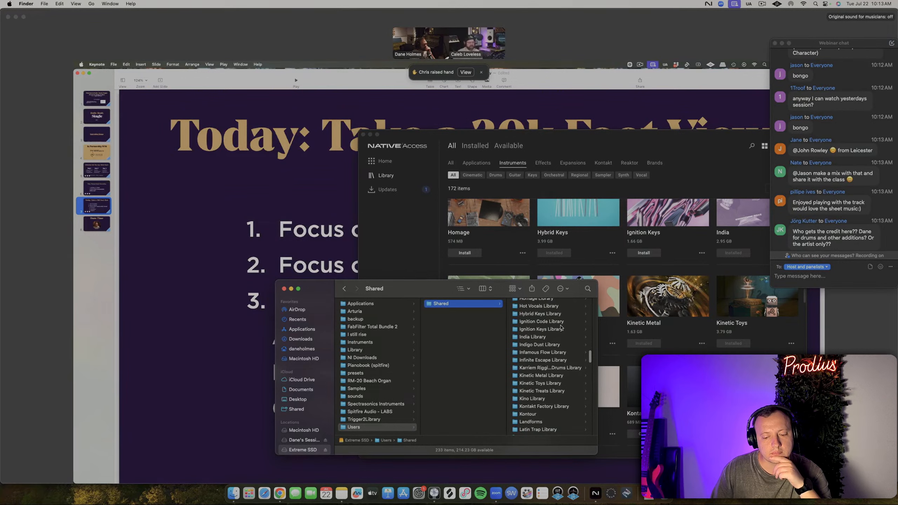
click(284, 289)
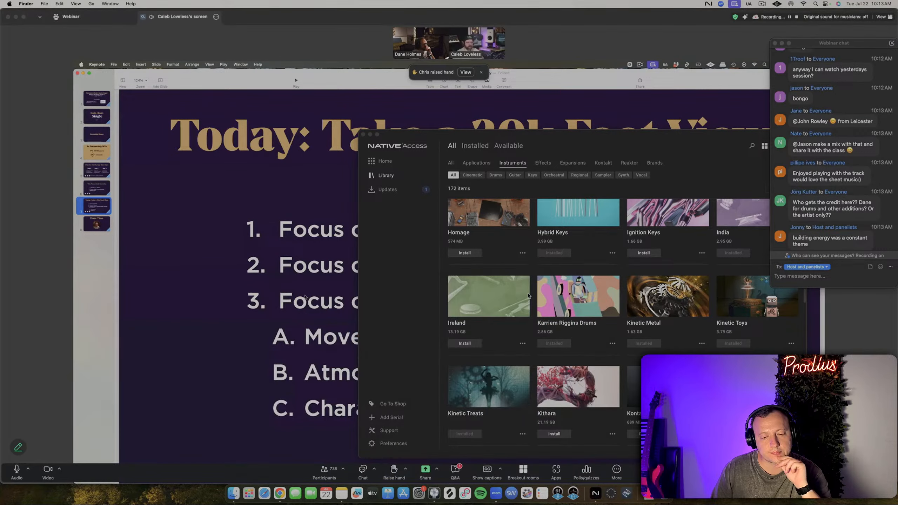
Switch to Native Access, install the Ireland library and show the available product updates
click(506, 332)
click(462, 343)
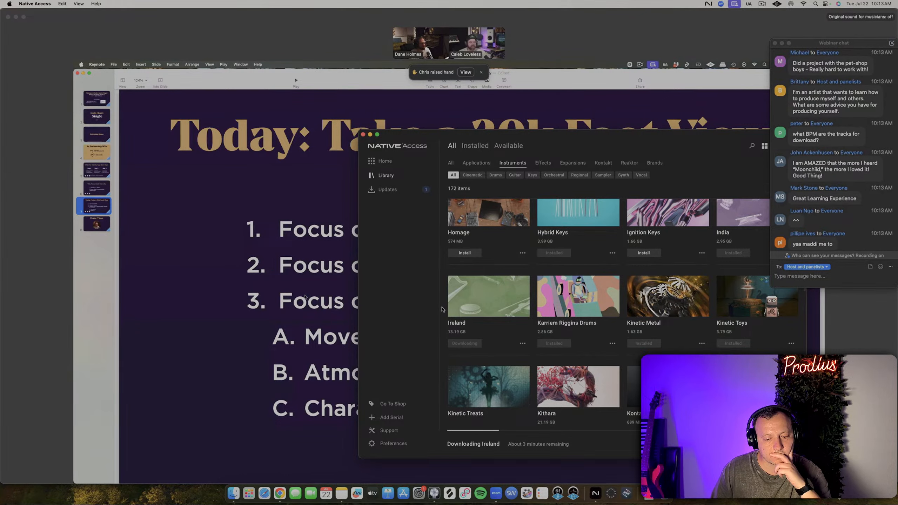
click(392, 190)
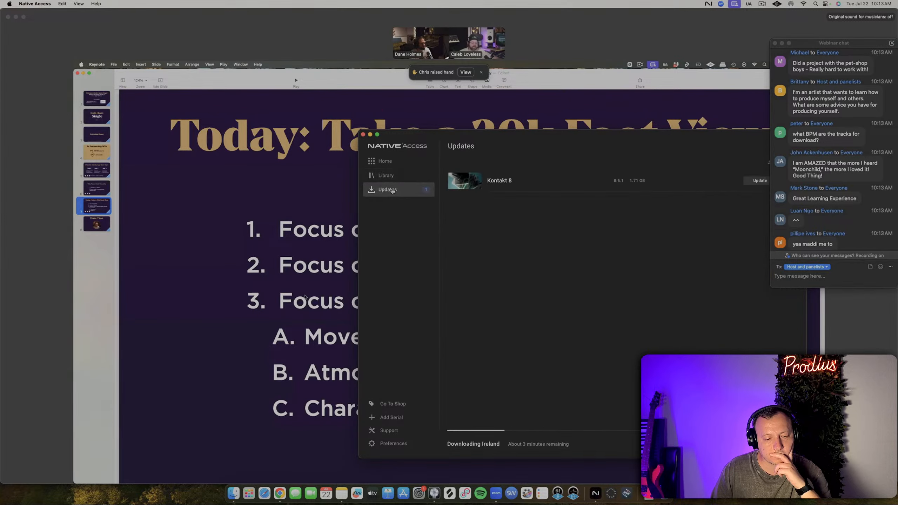
drag(543, 139, 451, 143)
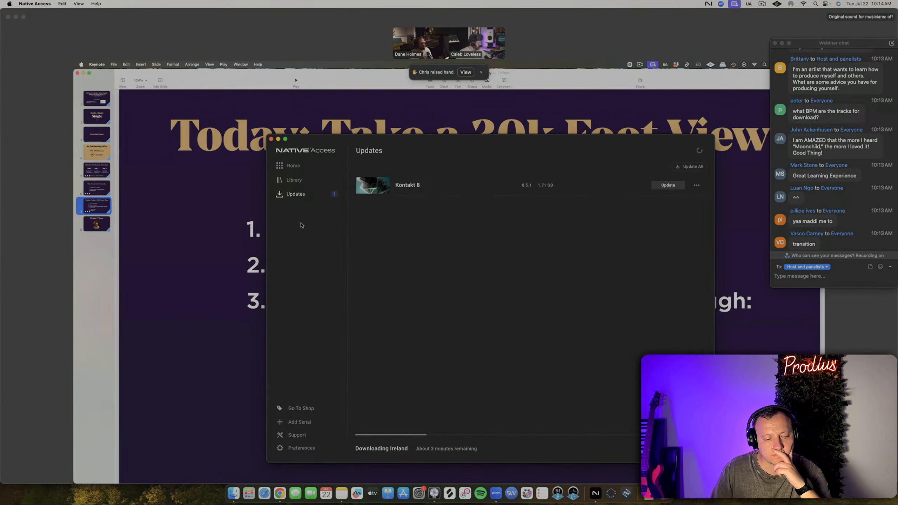
click(212, 307)
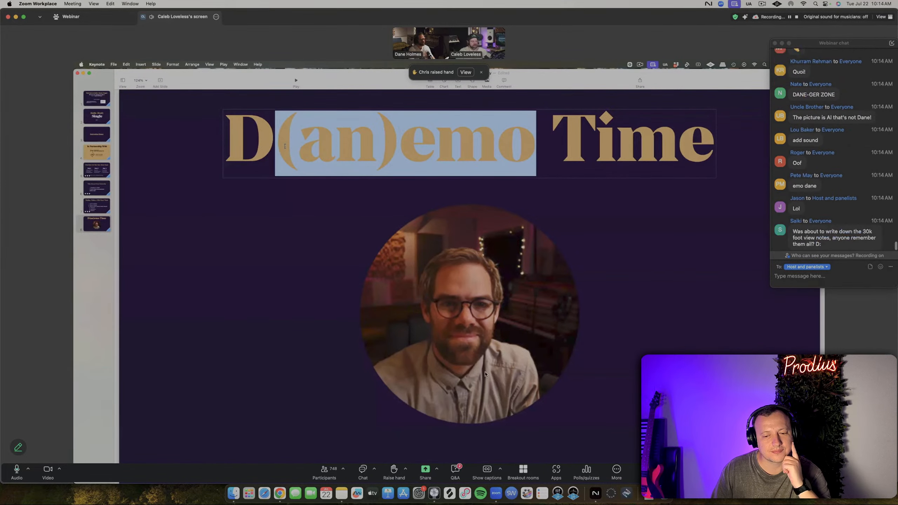
click(426, 469)
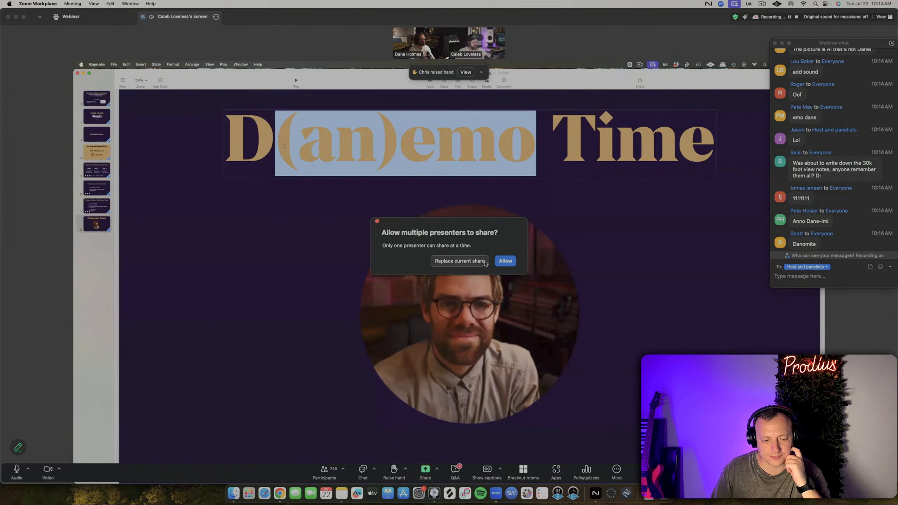
click(505, 261)
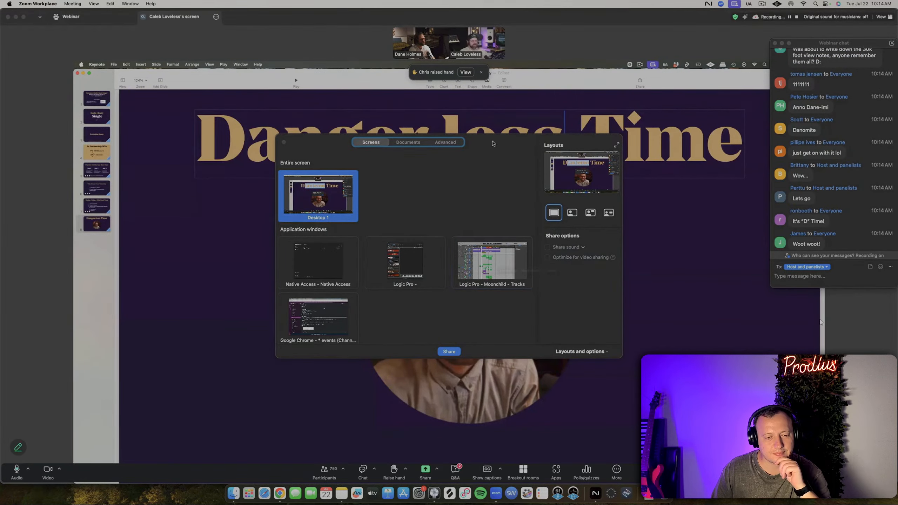
drag(491, 148, 476, 207)
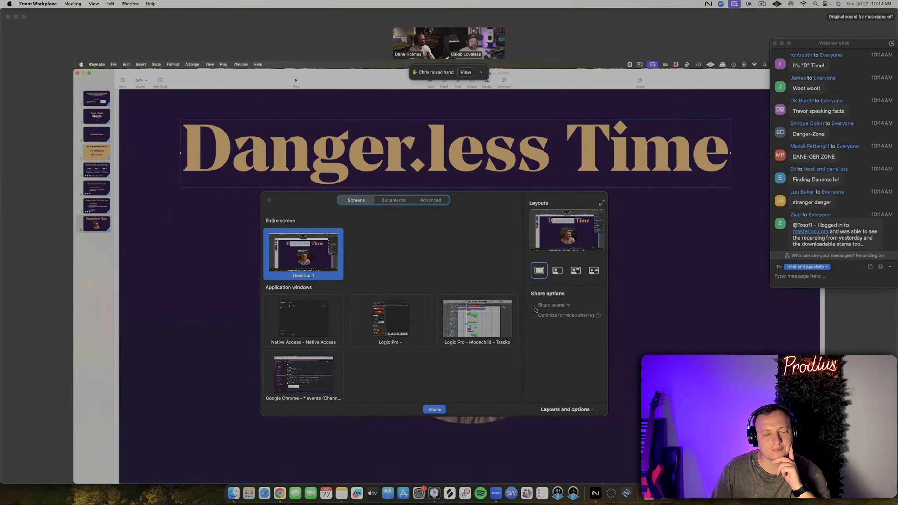
click(269, 201)
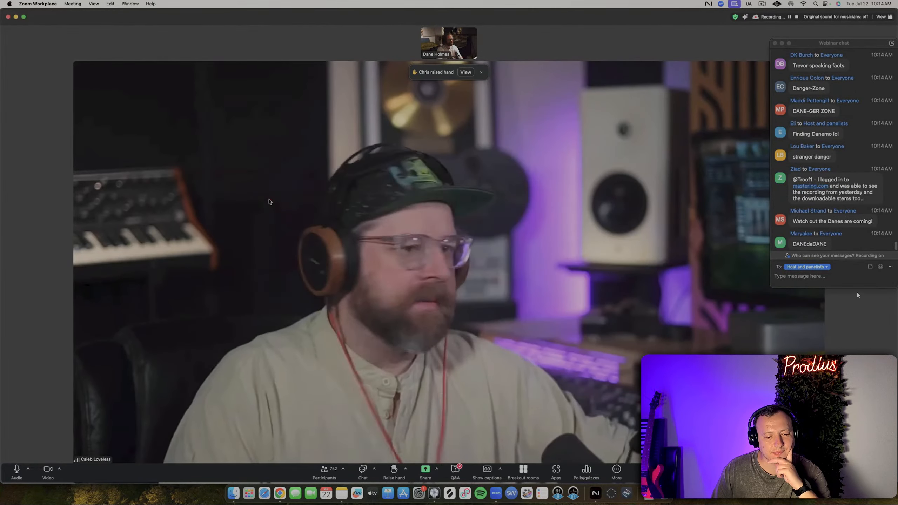
key(super+shift+s)
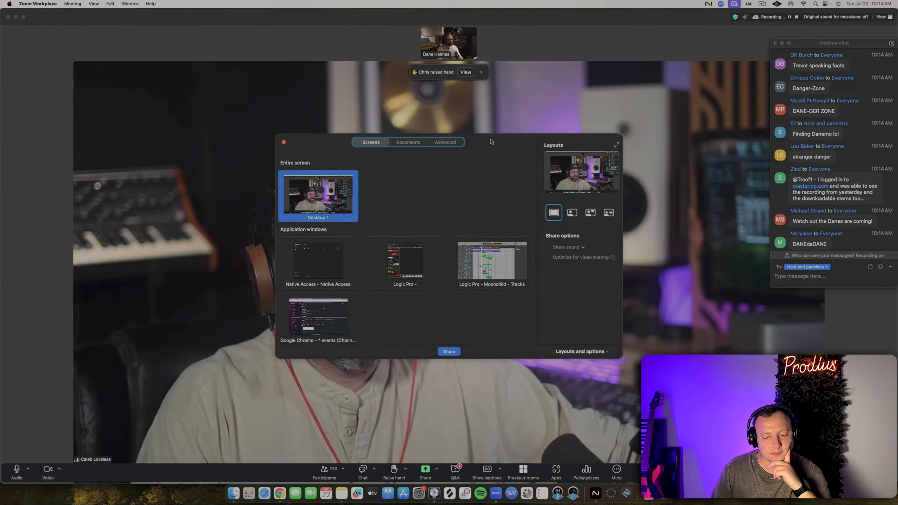
drag(491, 141, 510, 152)
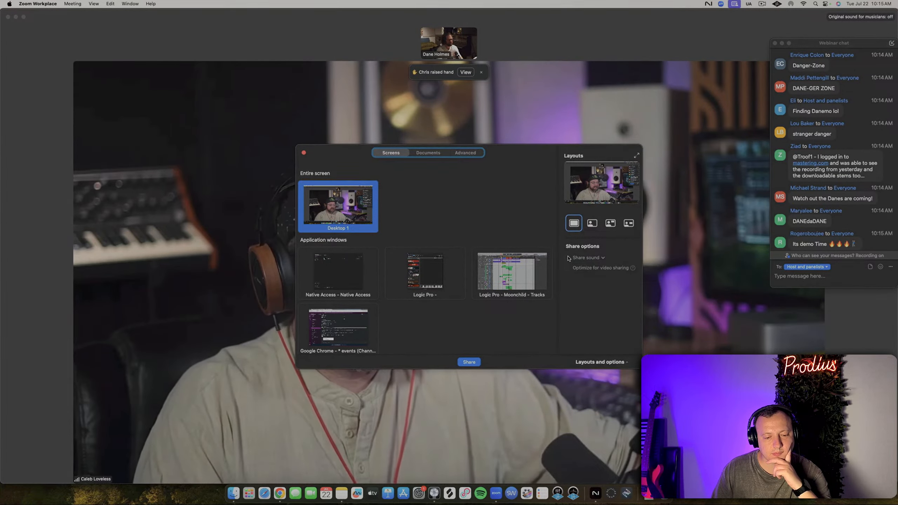
click(304, 153)
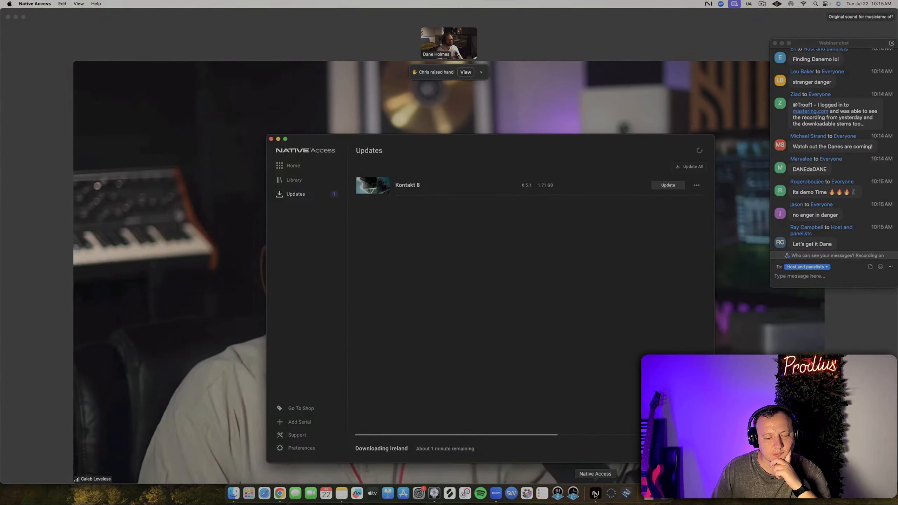
click(426, 472)
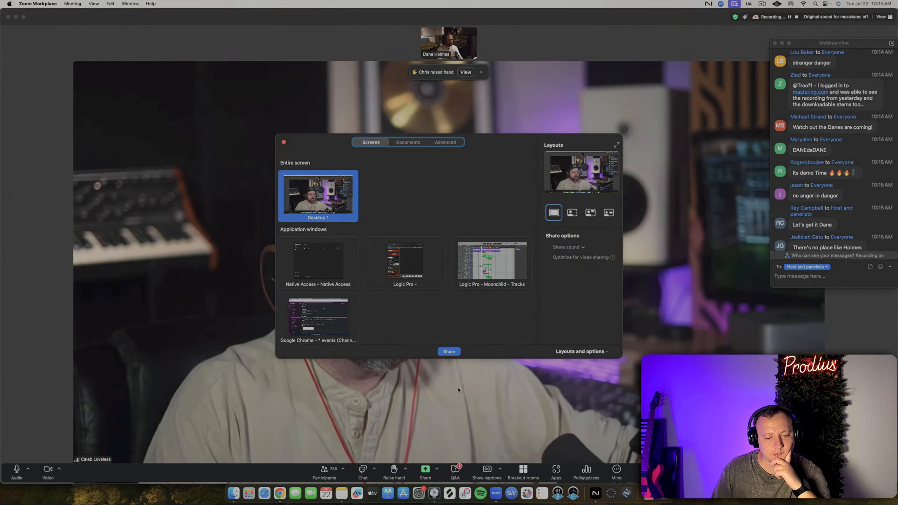
click(284, 142)
Limit webinar sharing to one panelist at a time and share Desktop 1 with Stereo (high-fidelity) sound
click(436, 471)
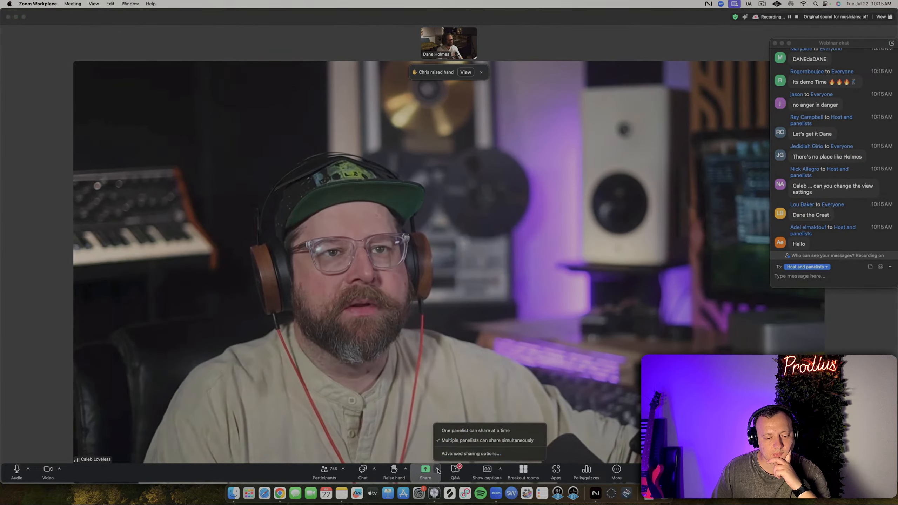
click(460, 431)
click(426, 470)
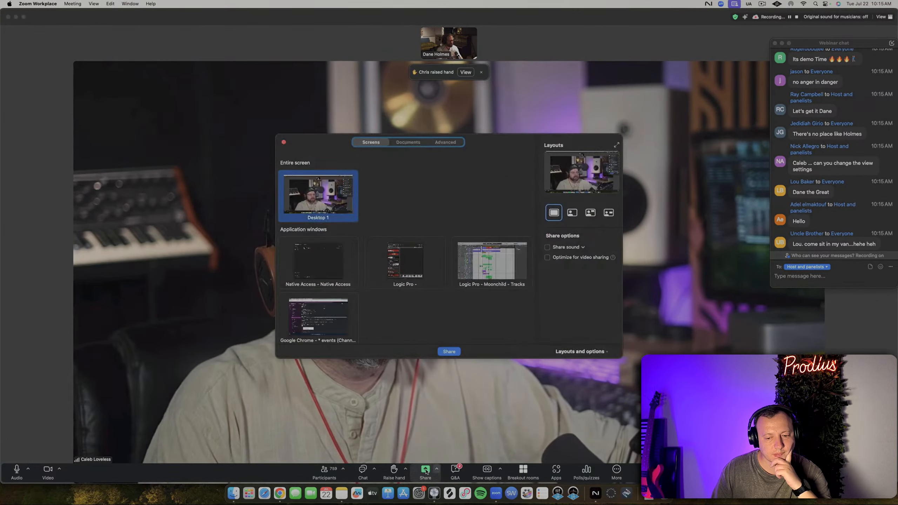
click(548, 248)
click(584, 248)
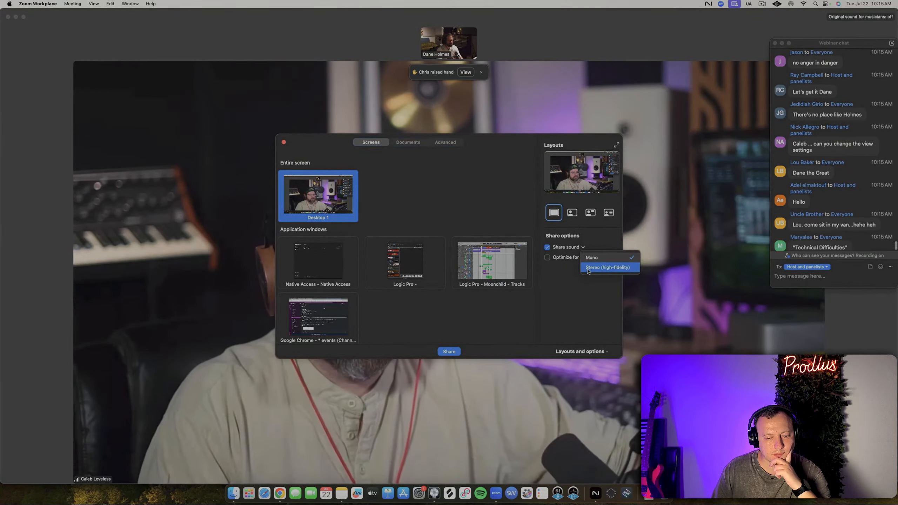
click(598, 266)
click(450, 352)
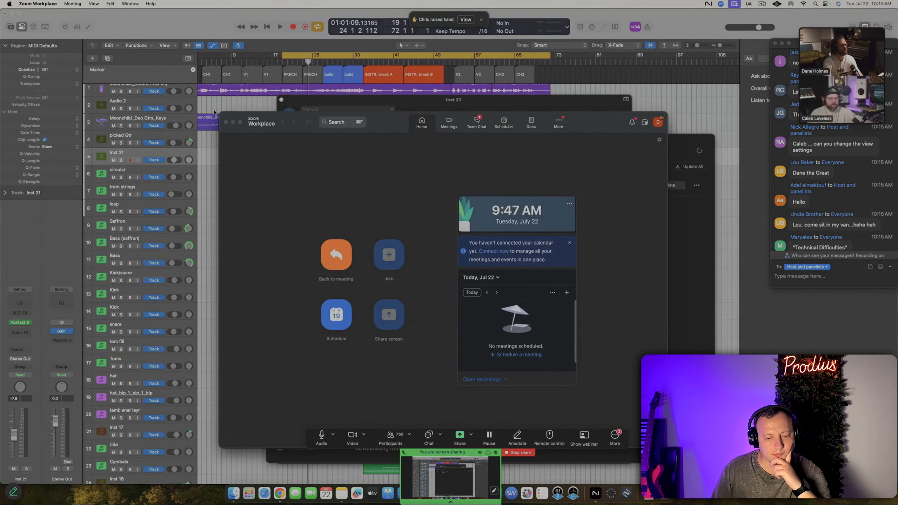
Clear the view of the Logic Pro arrangement by closing the Zoom home, Native Access and Inst 21 Kontakt windows
click(226, 123)
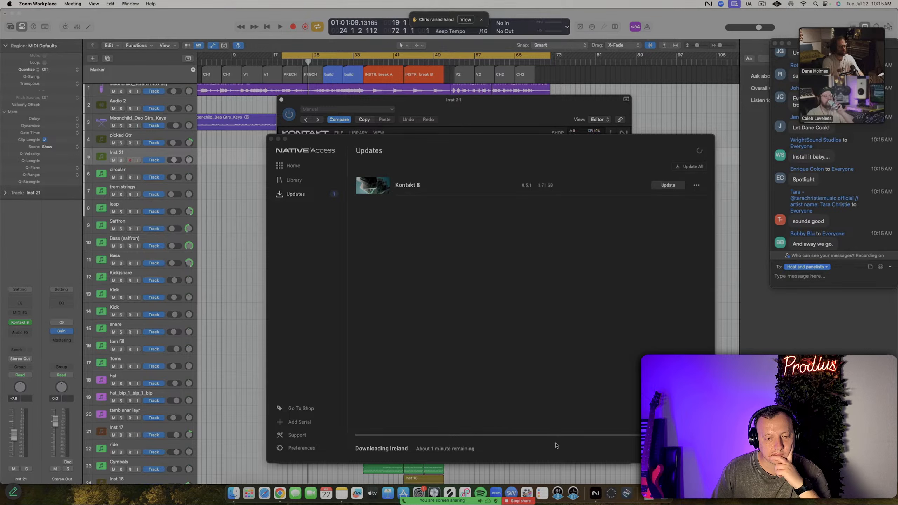
click(271, 140)
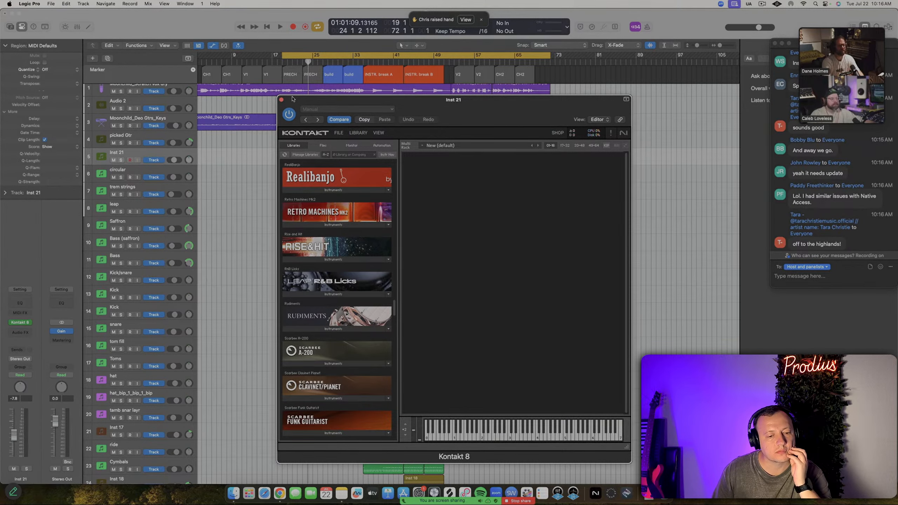
click(281, 100)
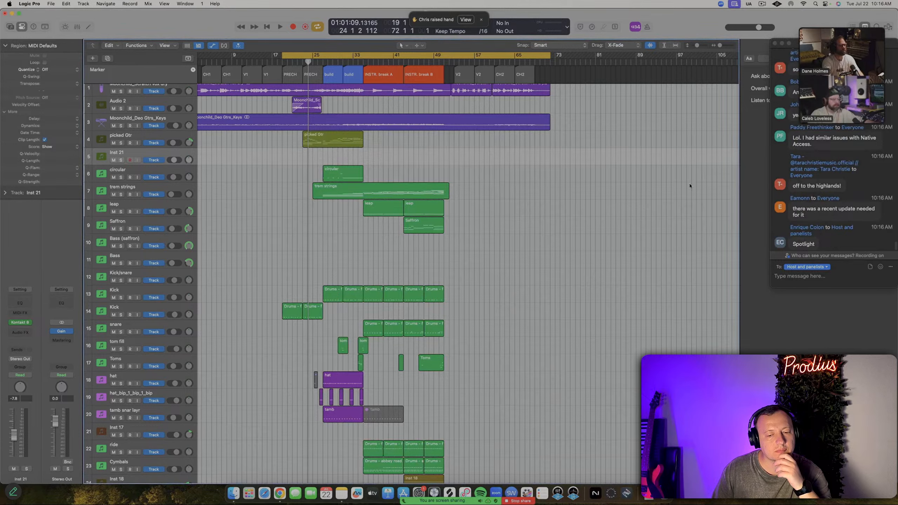
Solo the picked Gtr track and move the start of the cycle range to bar 23
click(146, 138)
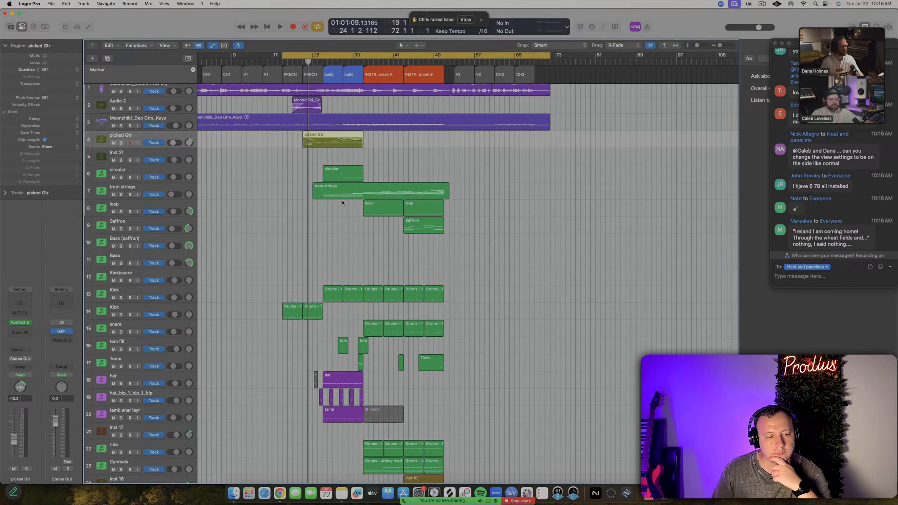
click(404, 61)
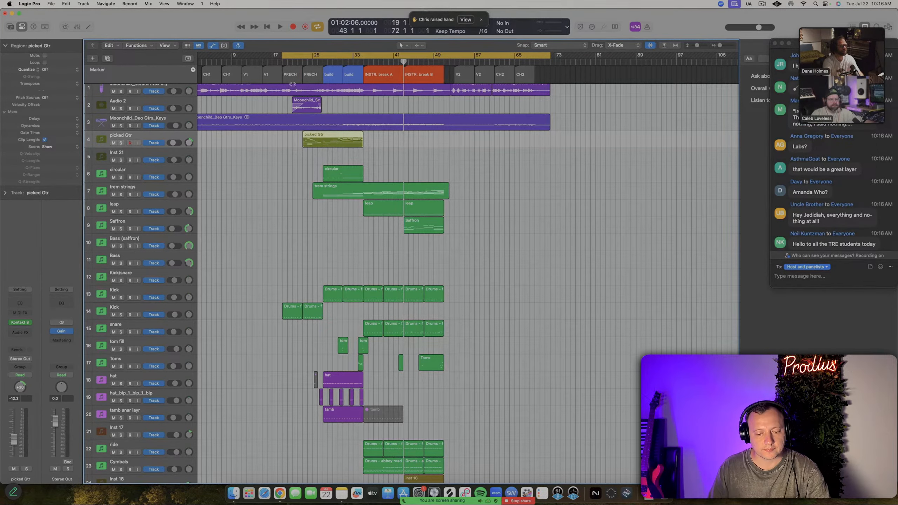
scroll(316, 212, down, 5)
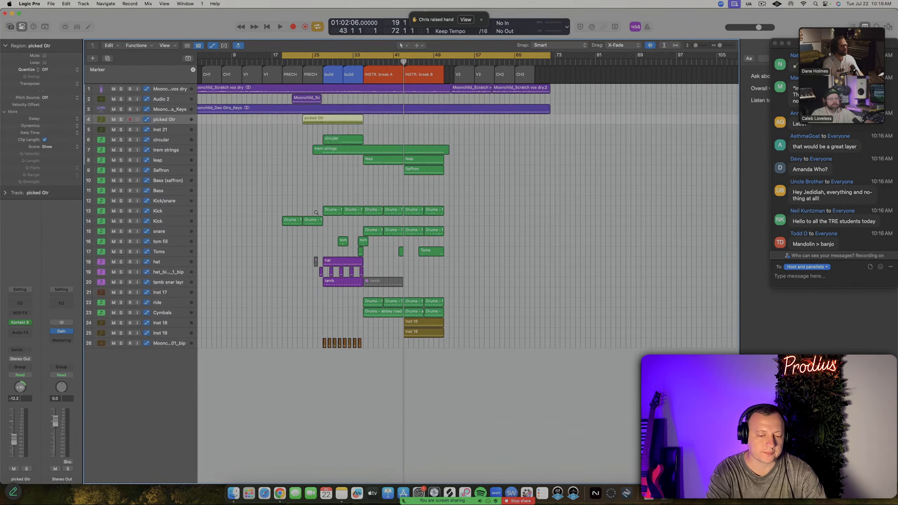
scroll(315, 212, up, 3)
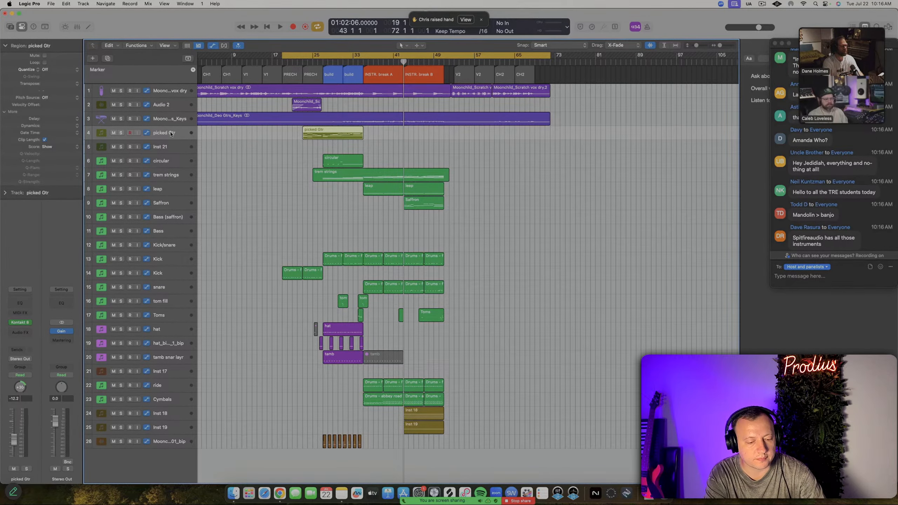
scroll(104, 282, up, 3)
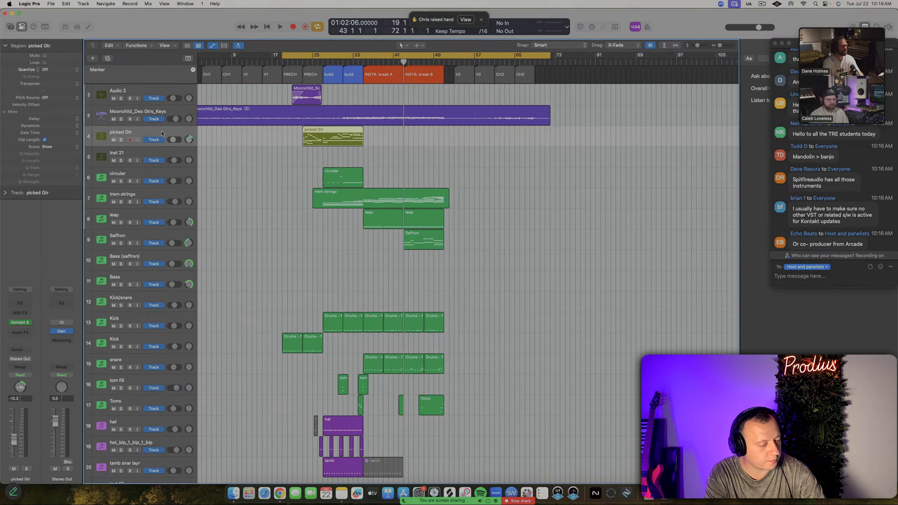
click(121, 139)
drag(283, 56, 303, 57)
Look at the Kontakt 8 instrument on the picked Gtr track, close it and briefly play back the soloed part
click(20, 323)
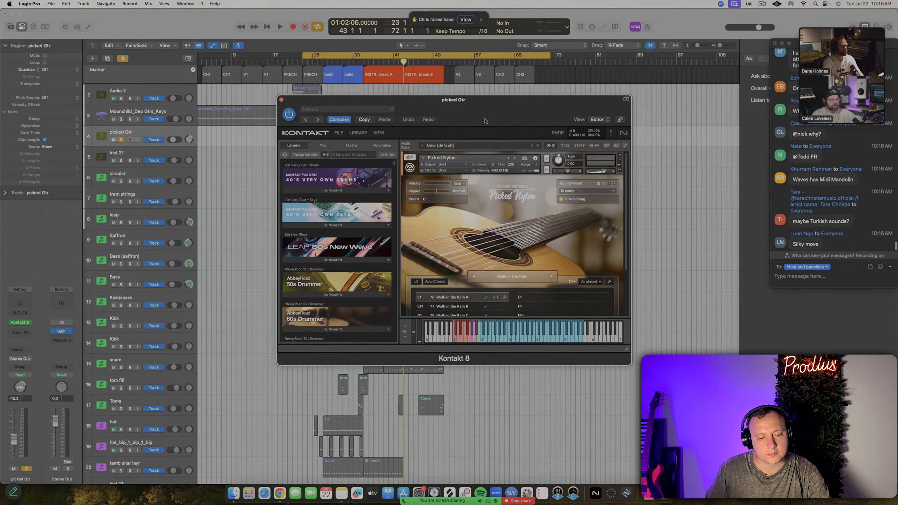
drag(514, 109, 492, 151)
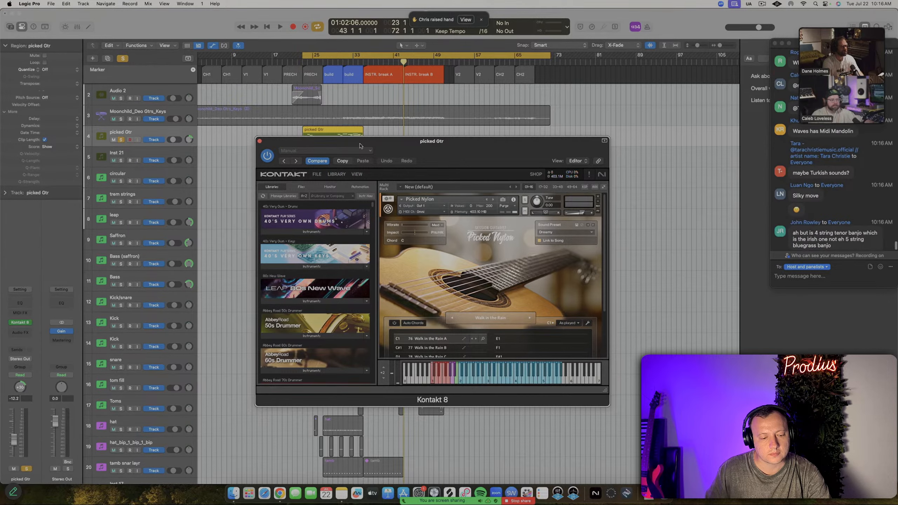
drag(441, 150, 417, 171)
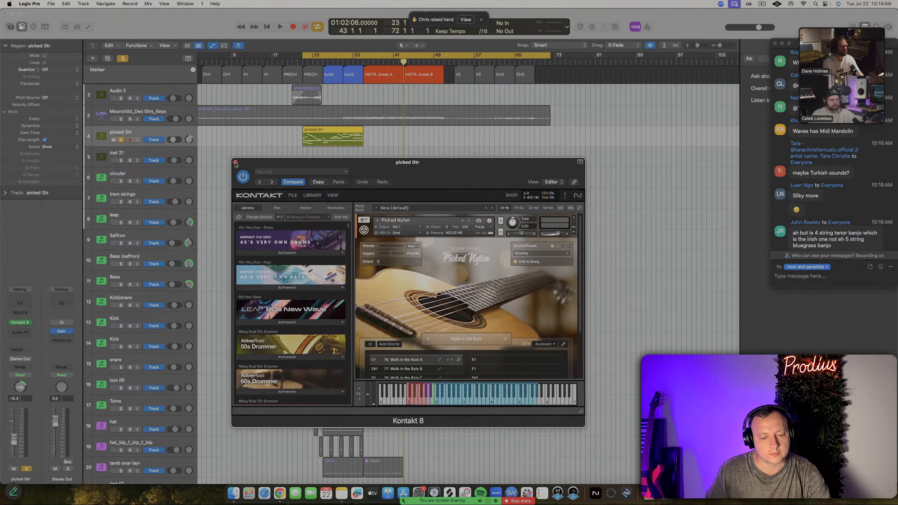
click(235, 163)
key(space)
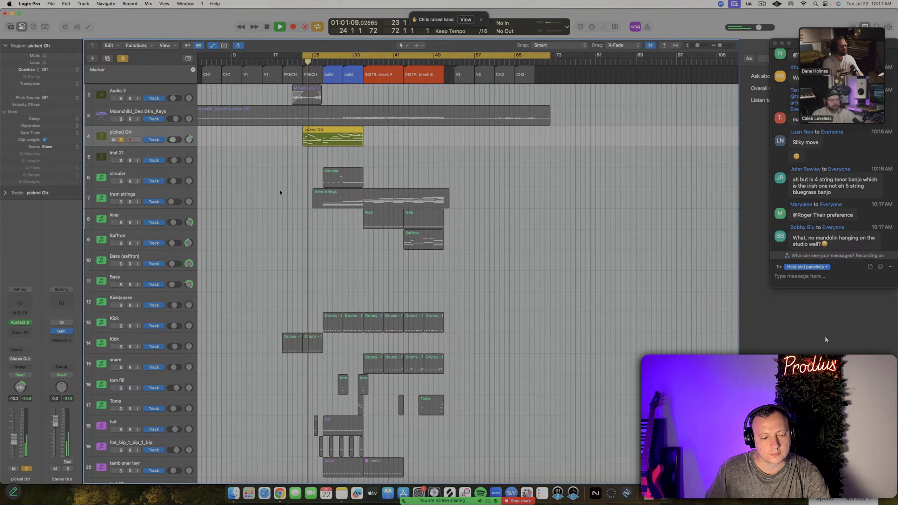
key(space)
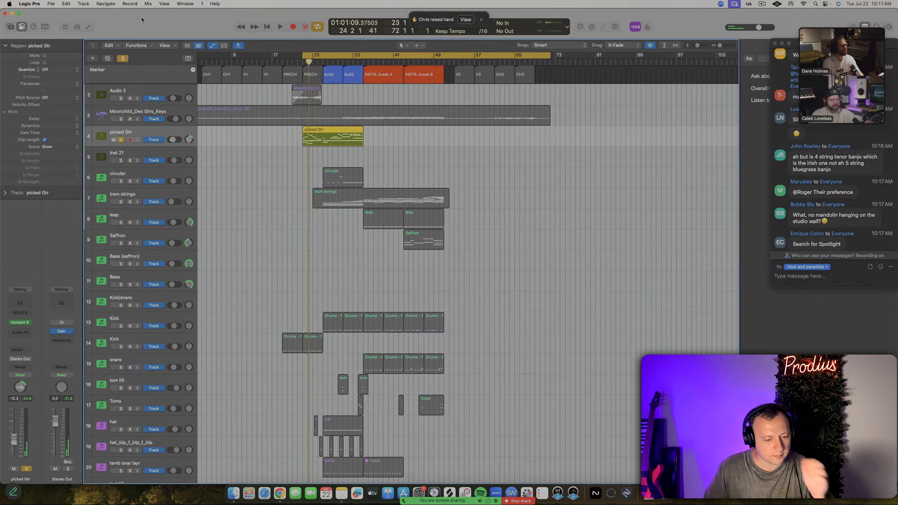
Set the output device in Logic Pro's audio settings to ZoomAudioDevice and apply the change
drag(93, 14, 93, 14)
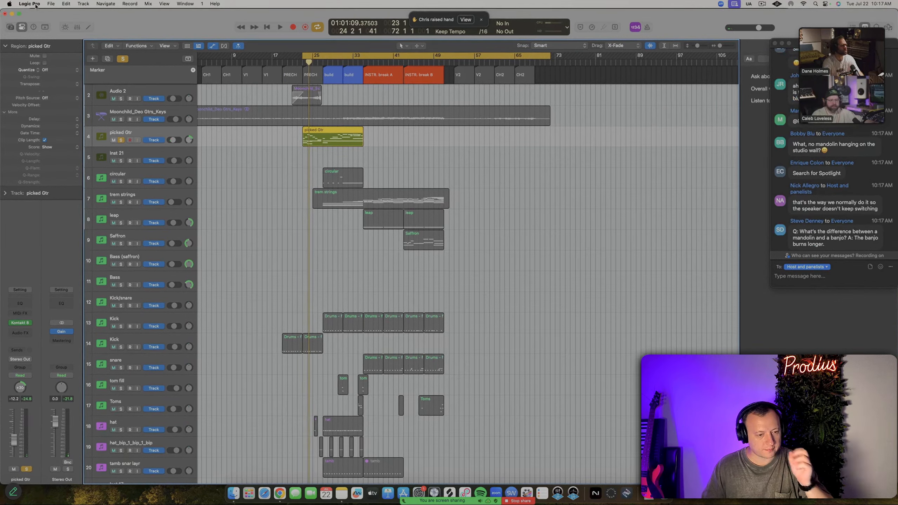
click(29, 3)
mouse_move(56, 29)
click(115, 34)
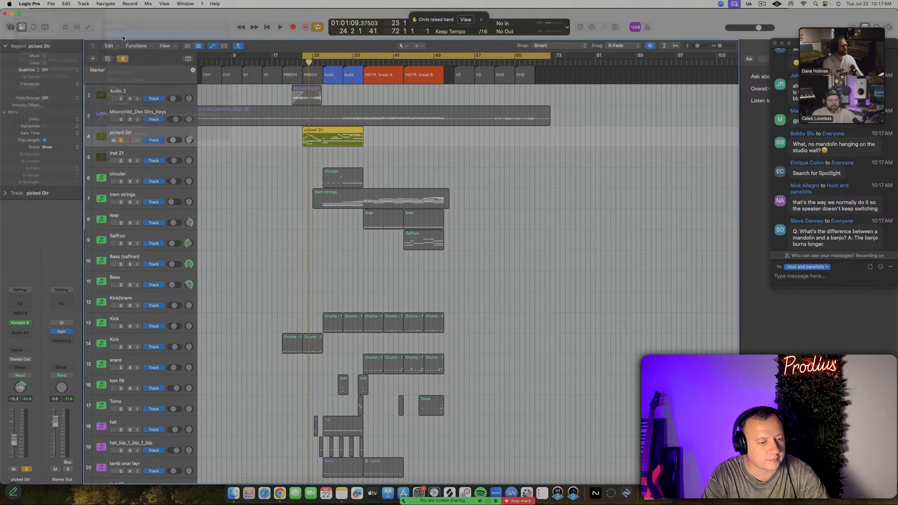
click(391, 269)
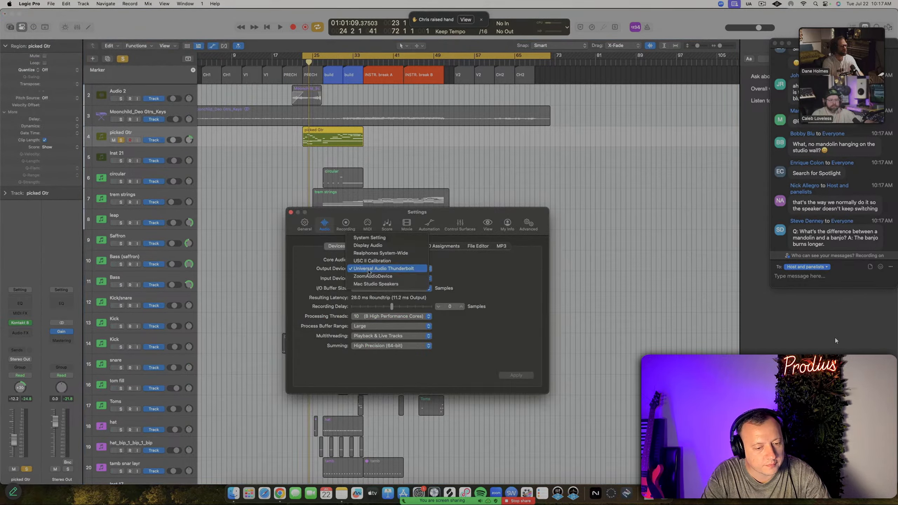
click(386, 263)
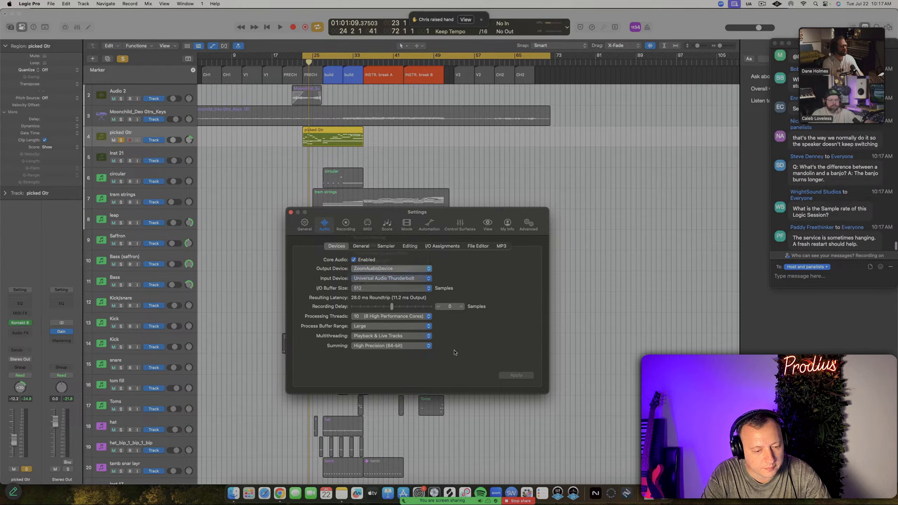
click(374, 279)
click(374, 273)
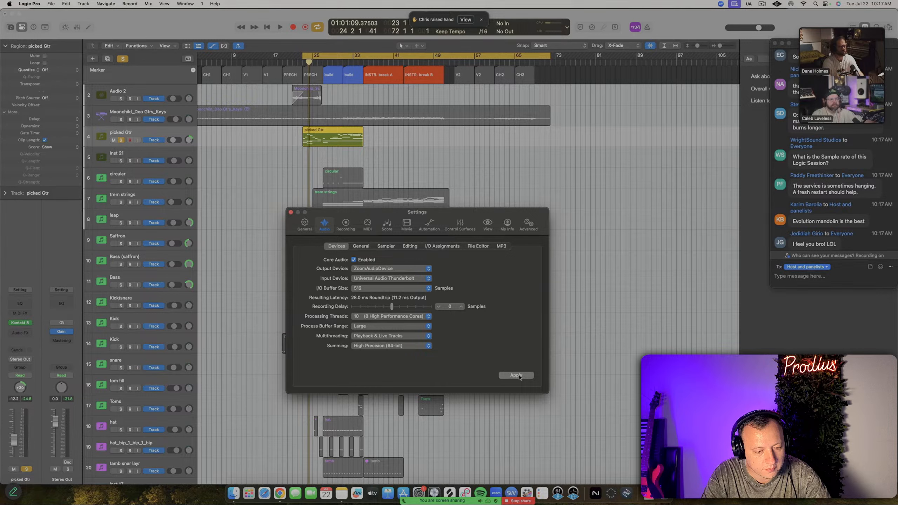
click(518, 375)
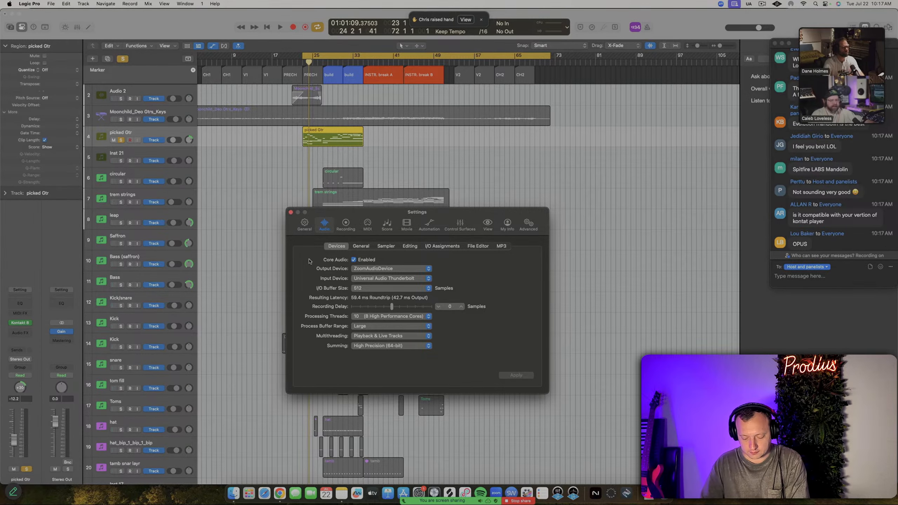
Close the audio settings, briefly play back the soloed picked Gtr part and turn its solo off
click(291, 212)
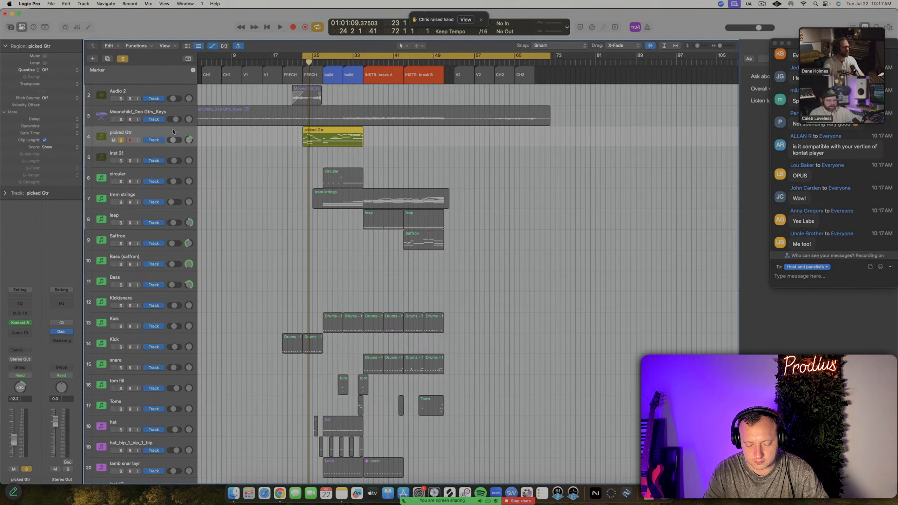
key(space)
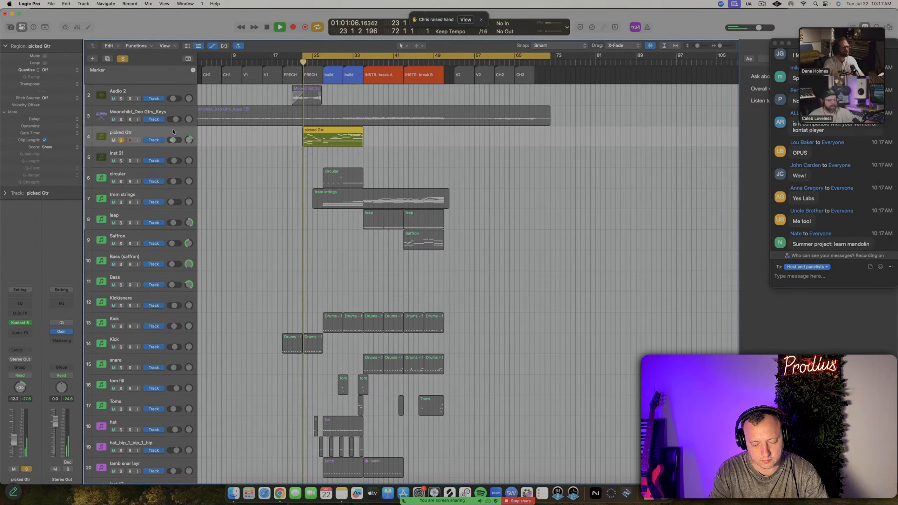
click(121, 140)
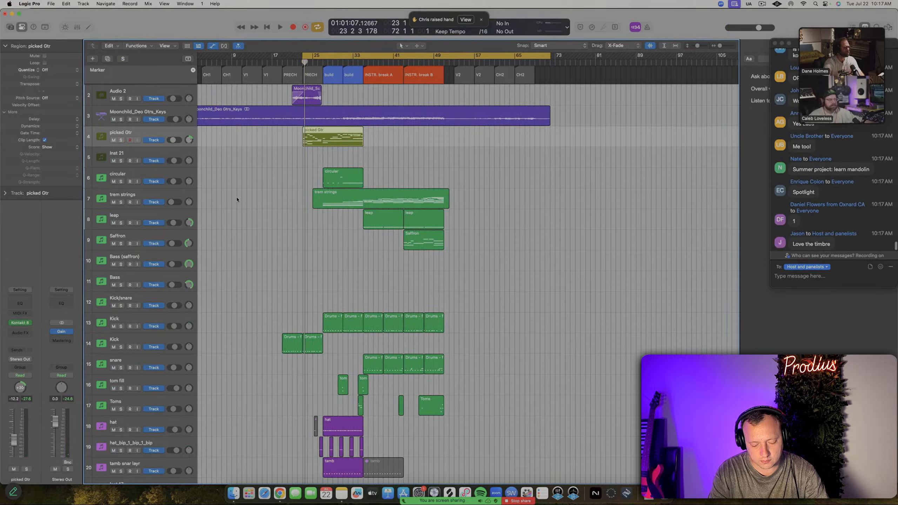
Check the Kontakt 8 instrument on picked Gtr, close it, and play the part with the track soloed again
click(20, 323)
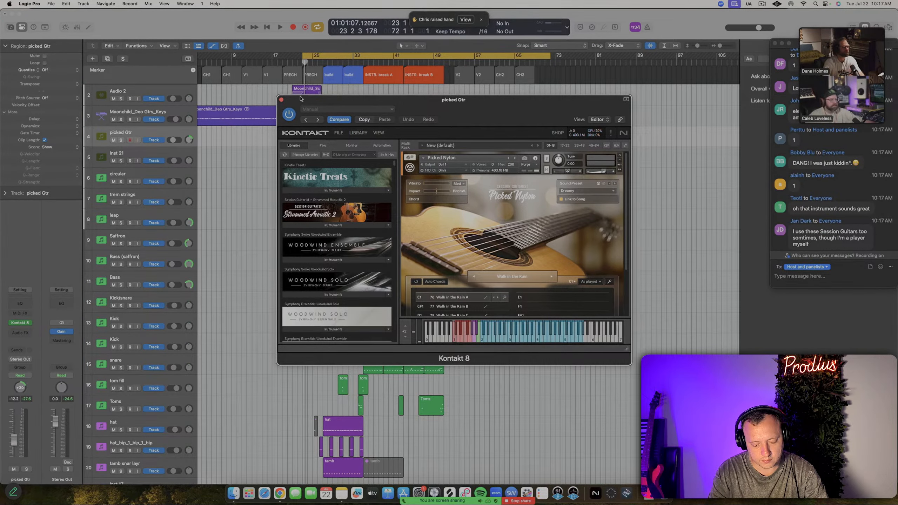
click(282, 99)
click(121, 139)
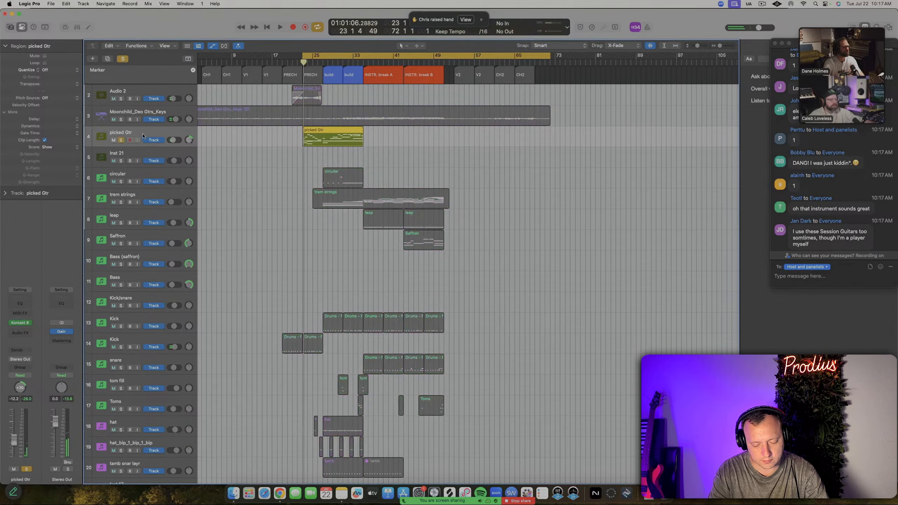
key(space)
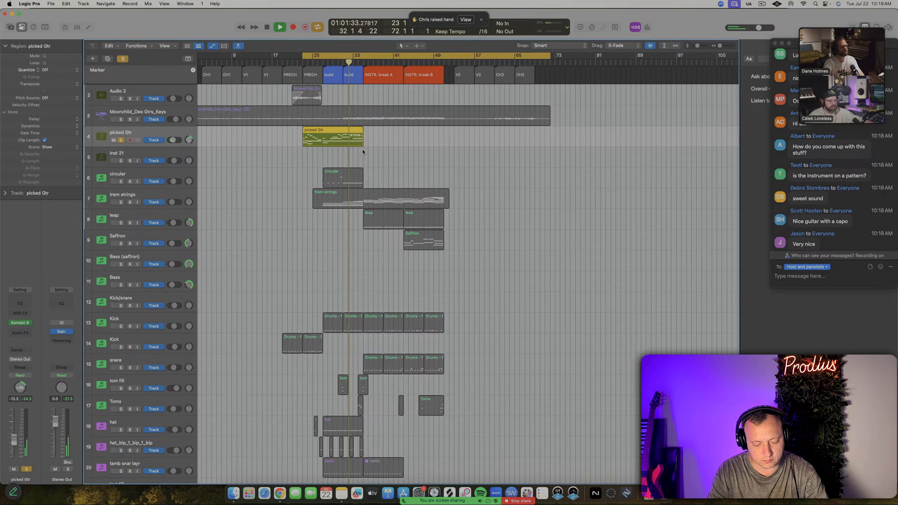
key(space)
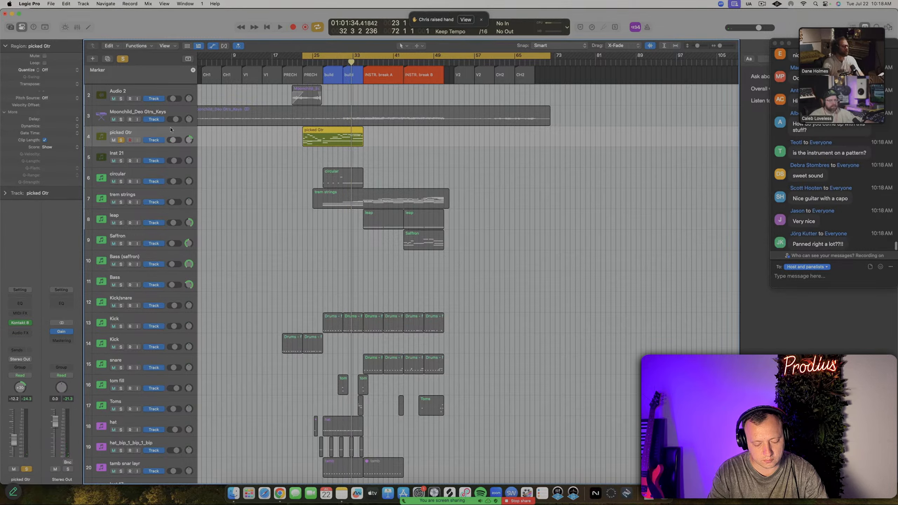
Open the picked Gtr Kontakt instrument and load Walk in the Rain B from the pattern browser into the C#1 slot
click(20, 323)
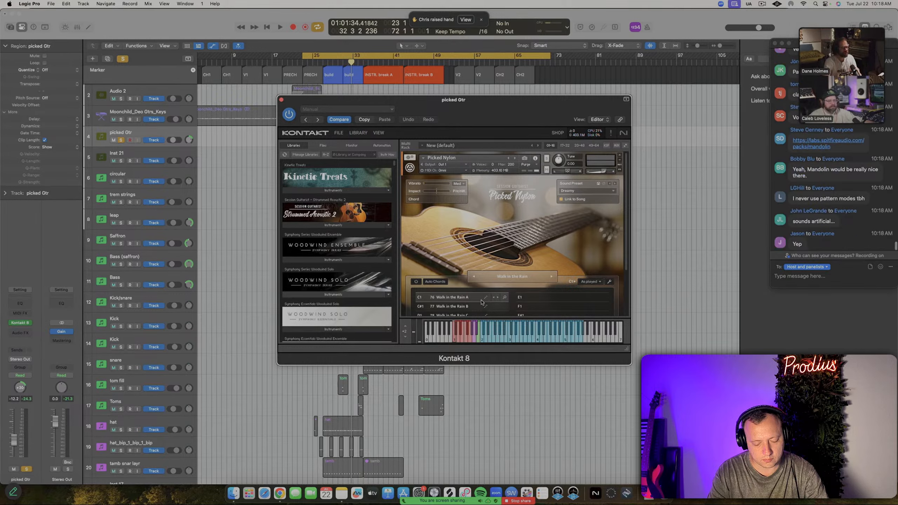
scroll(442, 269, down, 3)
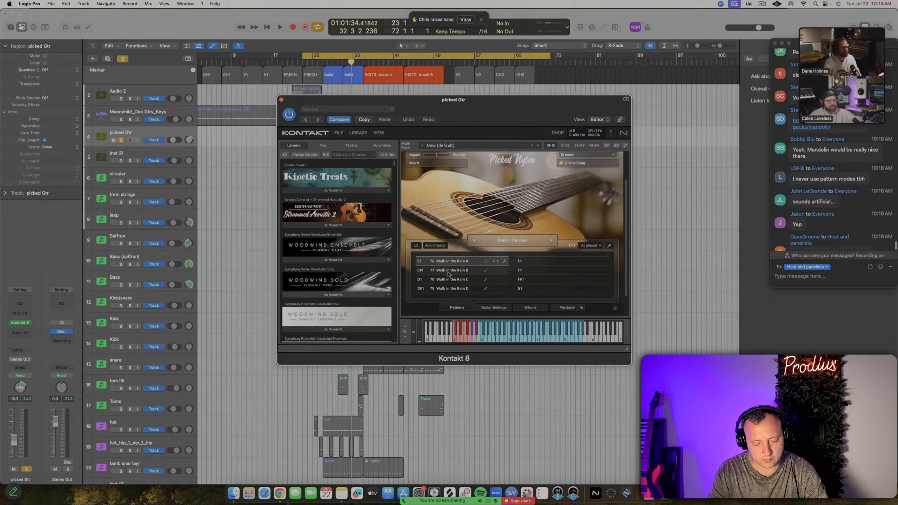
double_click(449, 271)
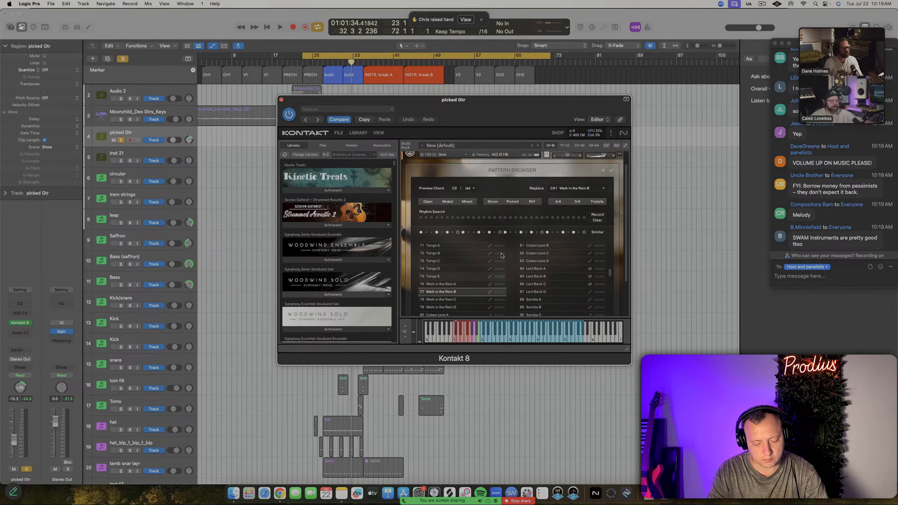
scroll(502, 255, up, 3)
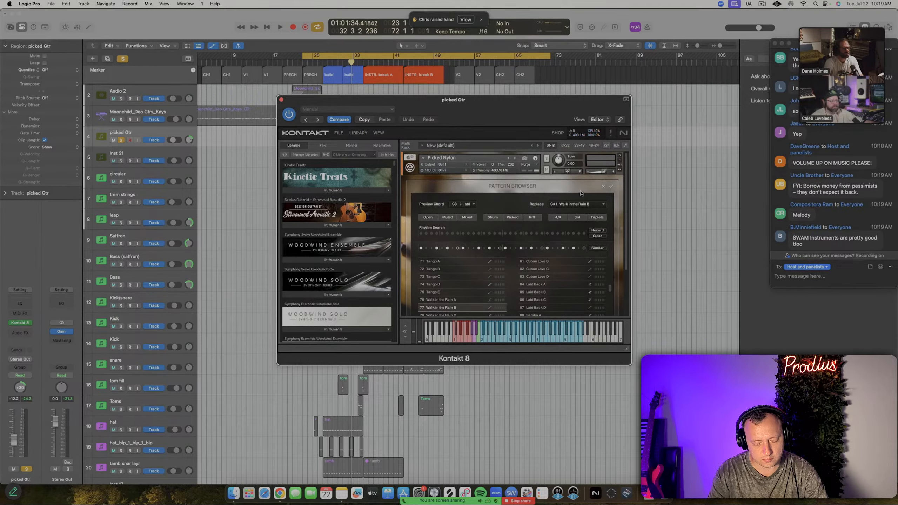
click(611, 186)
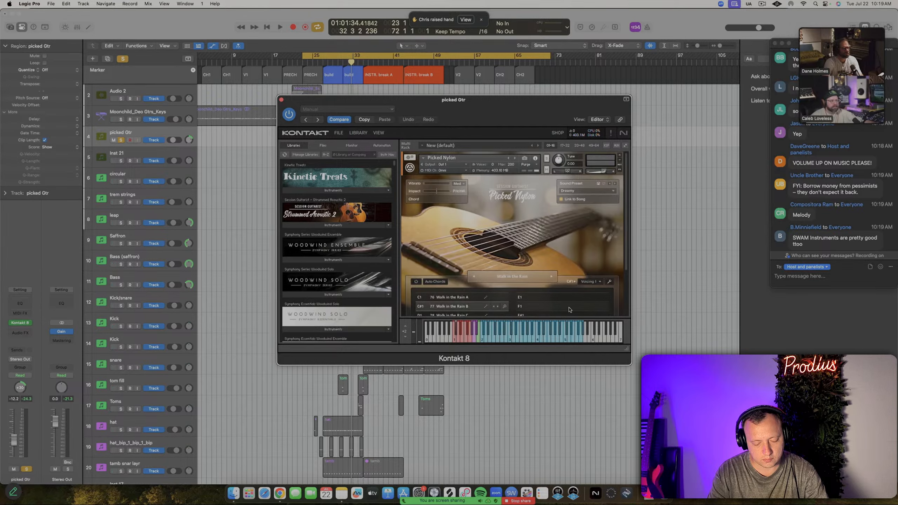
Set the voicing of the C#1 pattern to As played and briefly play back the soloed part
click(592, 283)
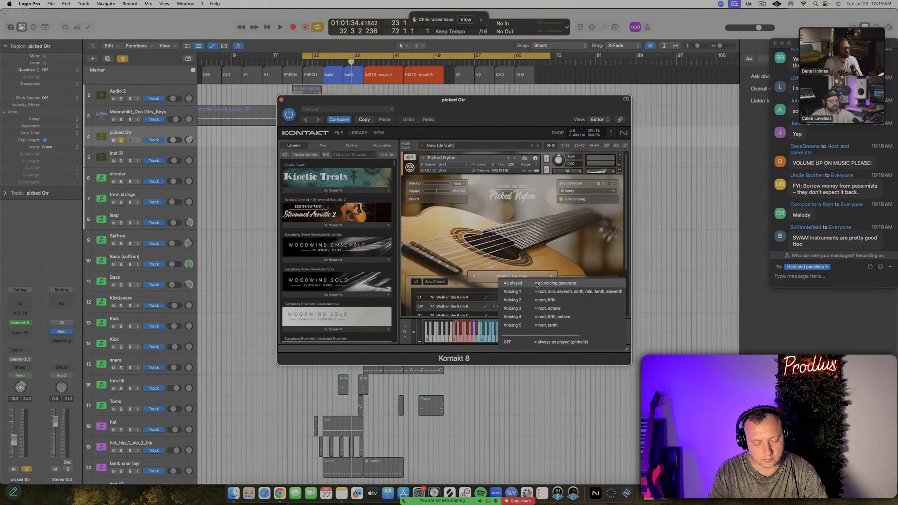
click(514, 283)
key(space)
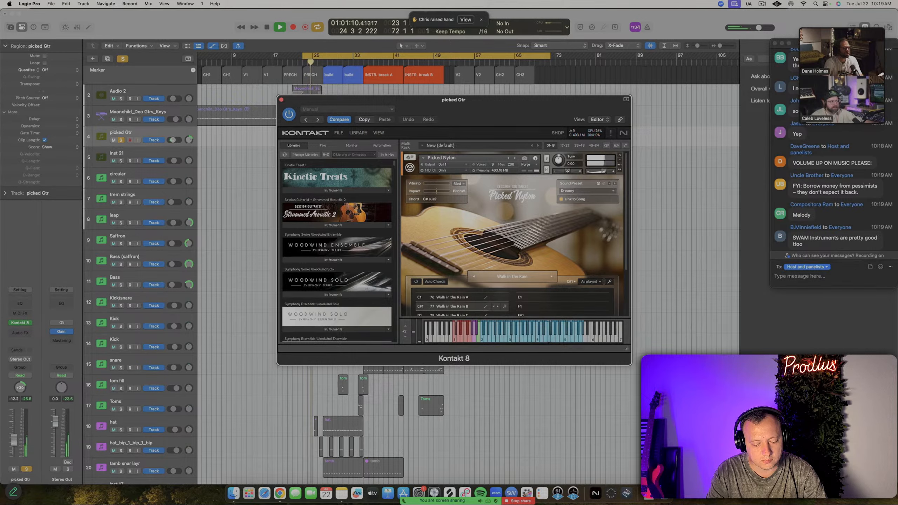
key(space)
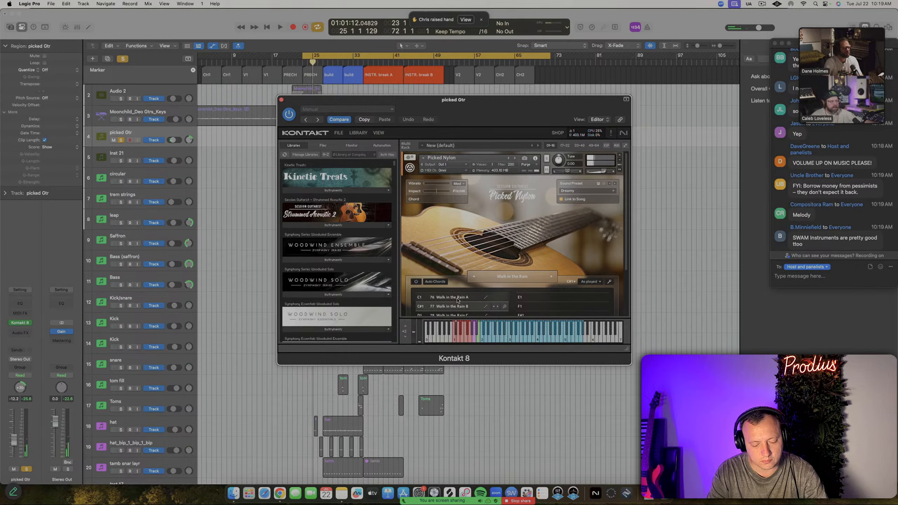
Load Walk in the Rain A from the pattern browser into the C1 slot and set its voicing to As played
click(448, 297)
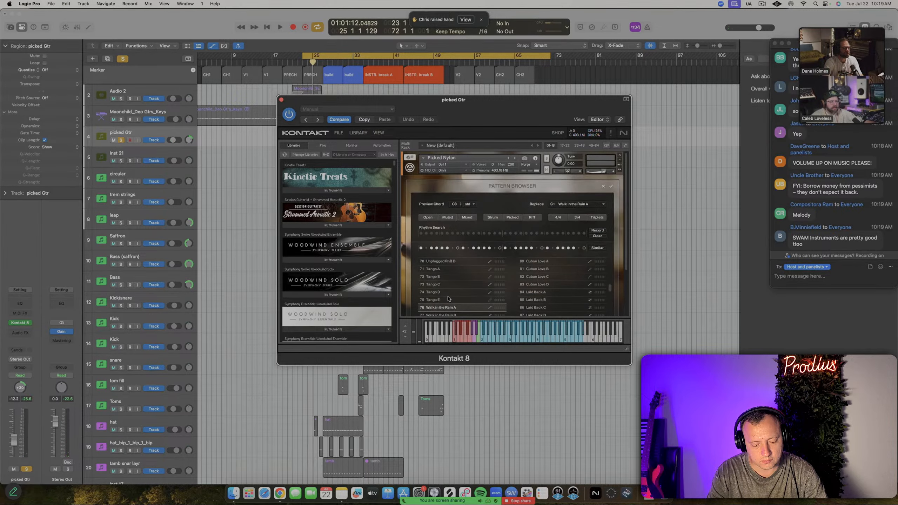
click(611, 186)
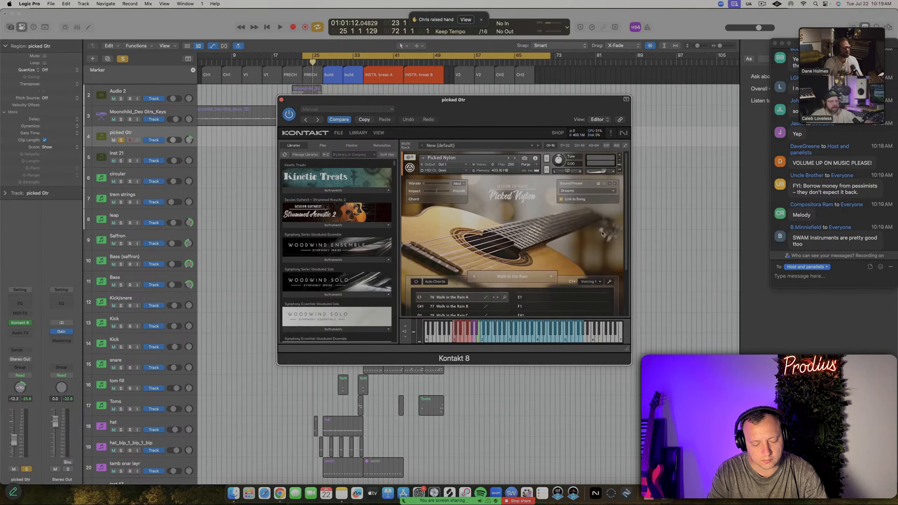
click(588, 282)
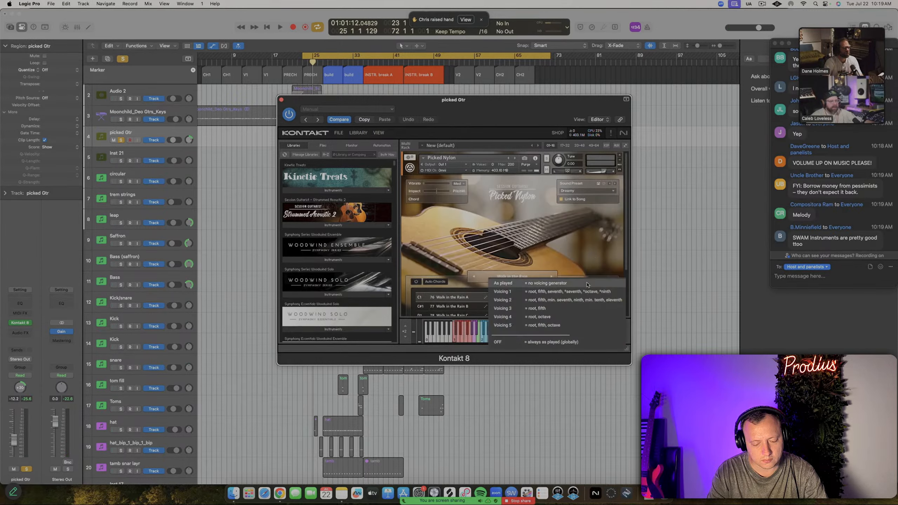
click(548, 284)
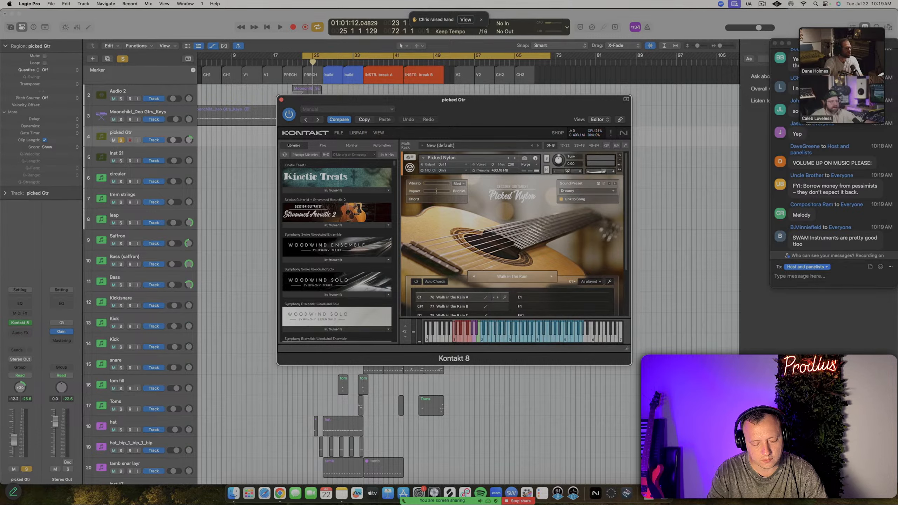
Check the Gain plug-in on the Stereo Out channel, closing it and the picked Gtr Kontakt window
click(61, 331)
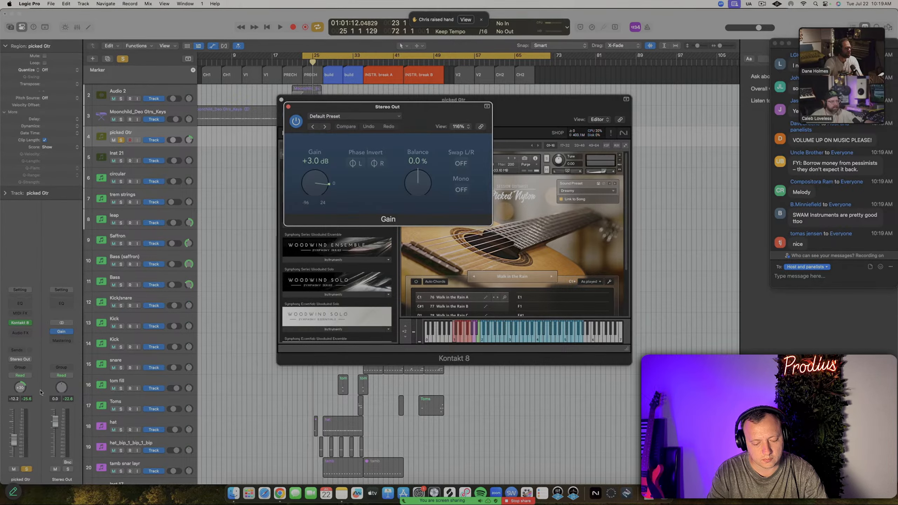
click(288, 106)
click(281, 99)
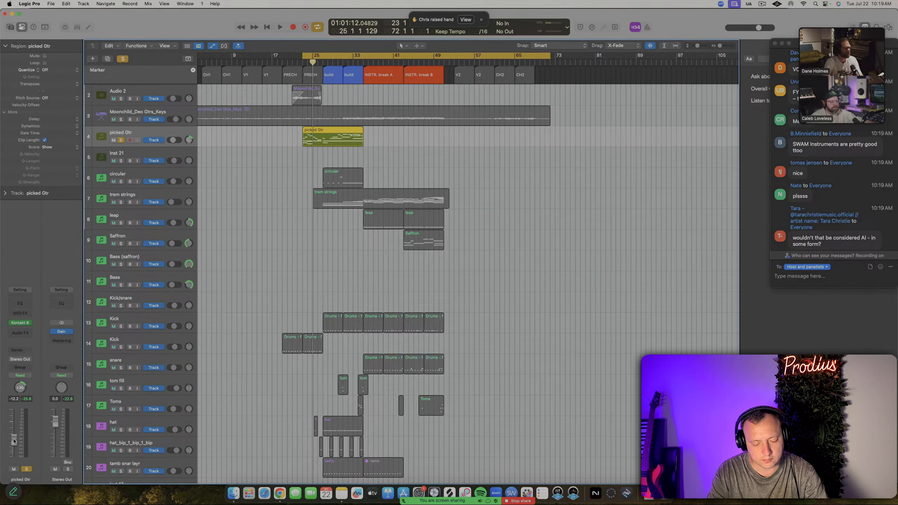
Try the picked Gtr track at a volume of 0.0 dB during playback and undo the volume change
alt+click(14, 440)
key(space)
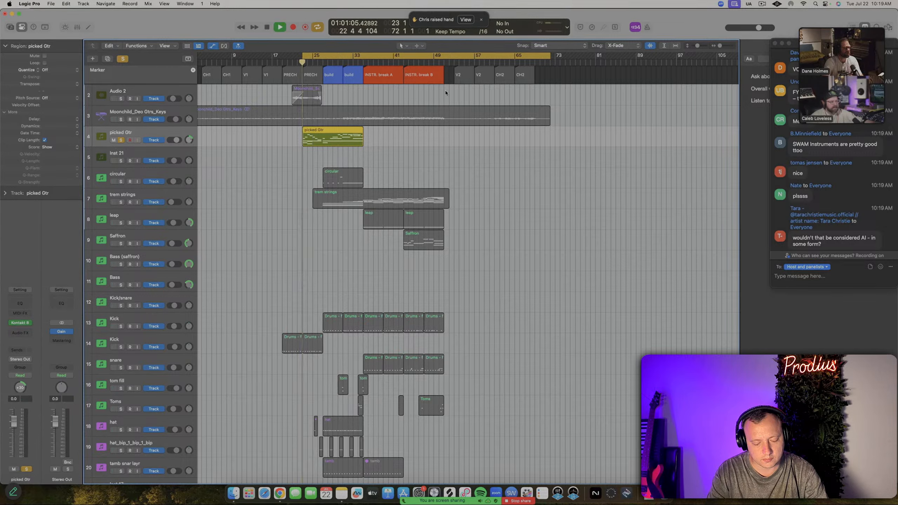
key(super+z)
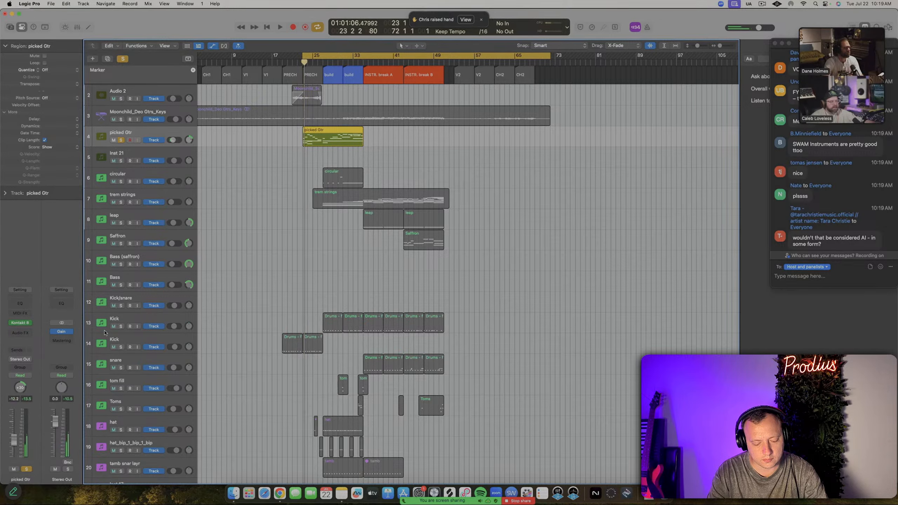
Raise the Gain plug-in on the Stereo Out channel to +7.1 dB and briefly play back the soloed part
click(65, 332)
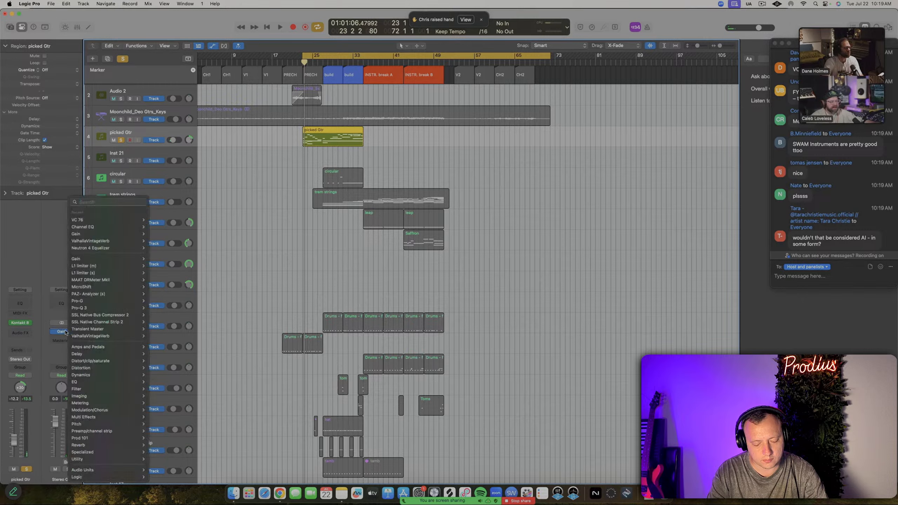
click(61, 333)
click(60, 333)
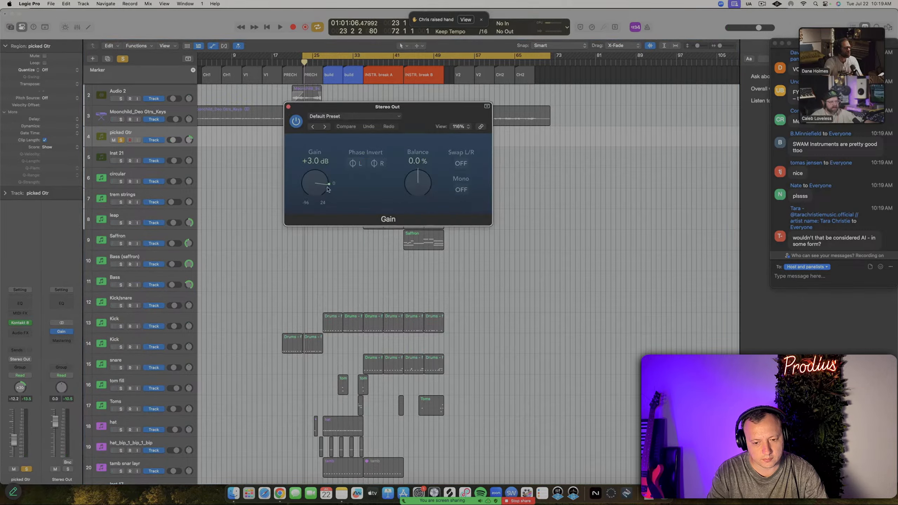
drag(318, 185, 317, 182)
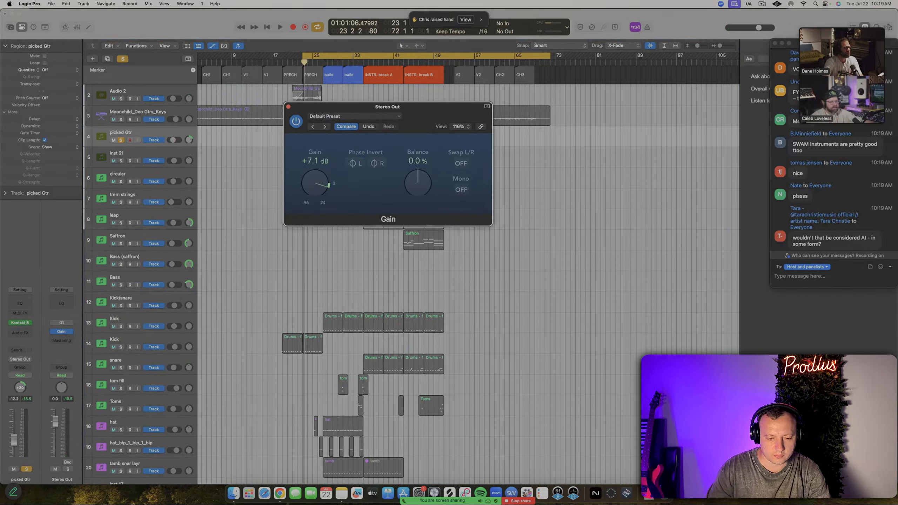
key(space)
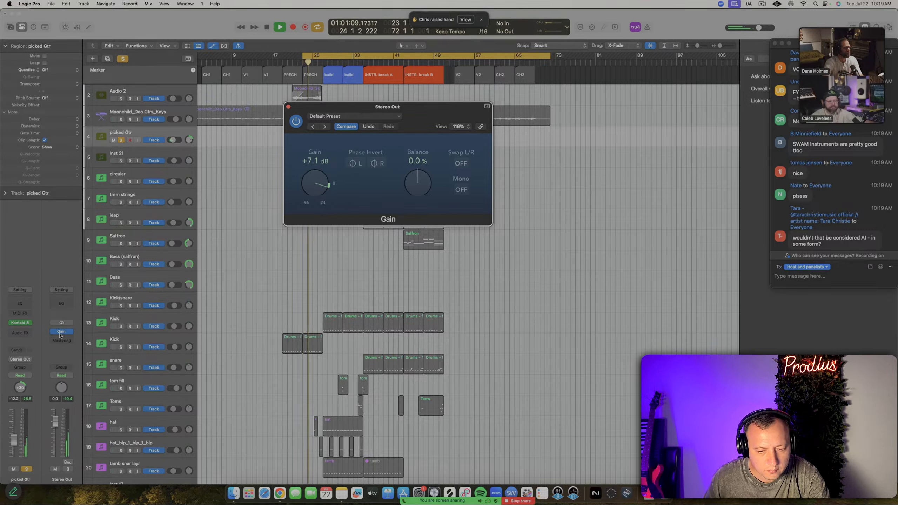
key(space)
With the mixer shown, return the Stereo Out gain to +3.0 dB and raise the master volume slightly
key(x)
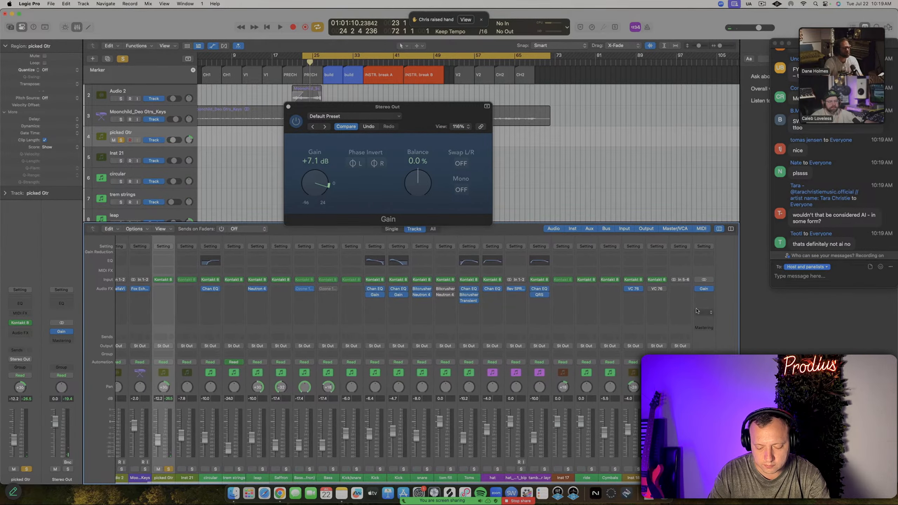
drag(325, 186, 325, 192)
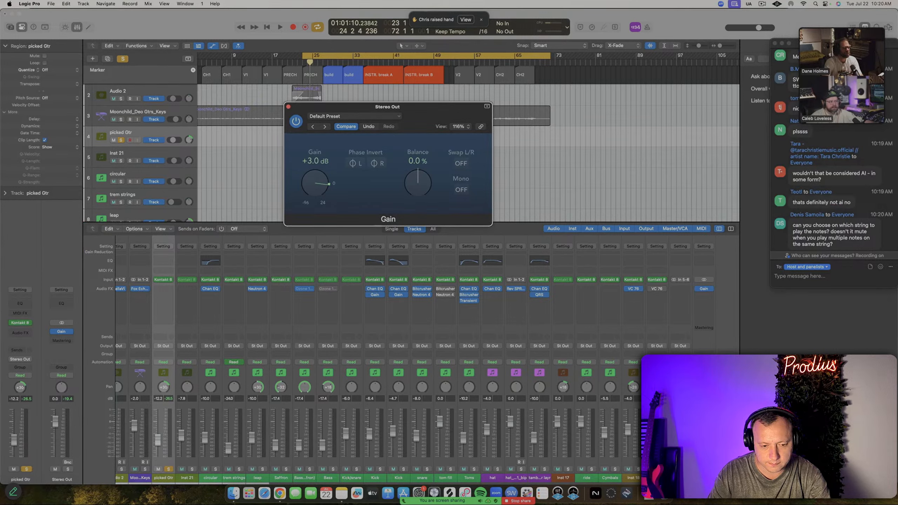
drag(759, 27, 765, 28)
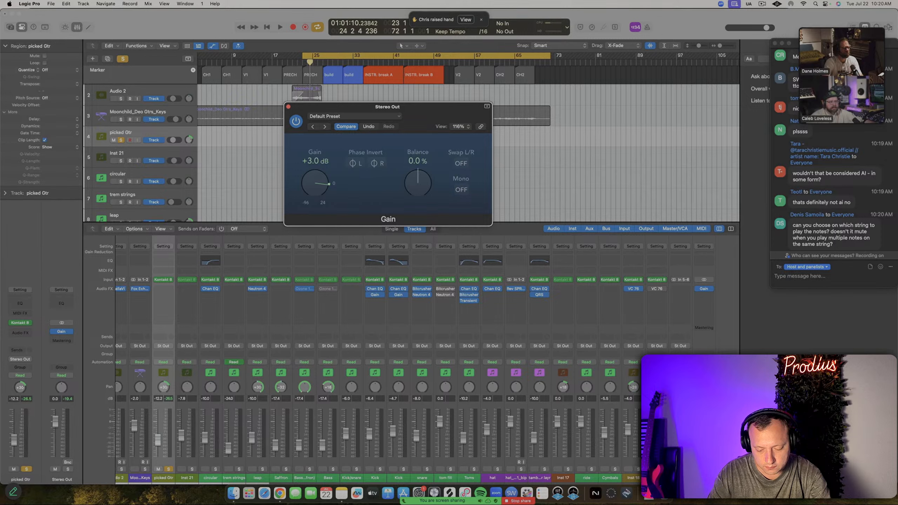
Close the Gain plug-in window and raise the picked Gtr volume to -7.8 dB while playing the soloed part
key(space)
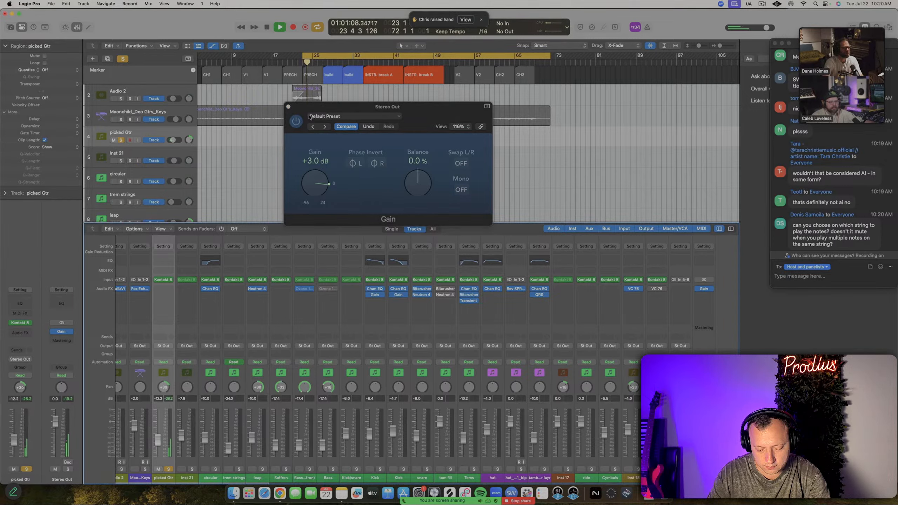
click(288, 107)
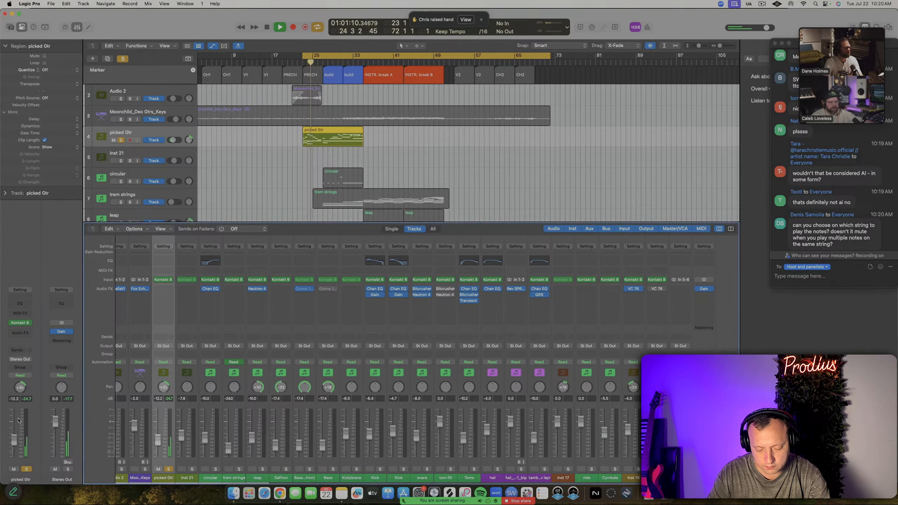
drag(14, 440, 14, 435)
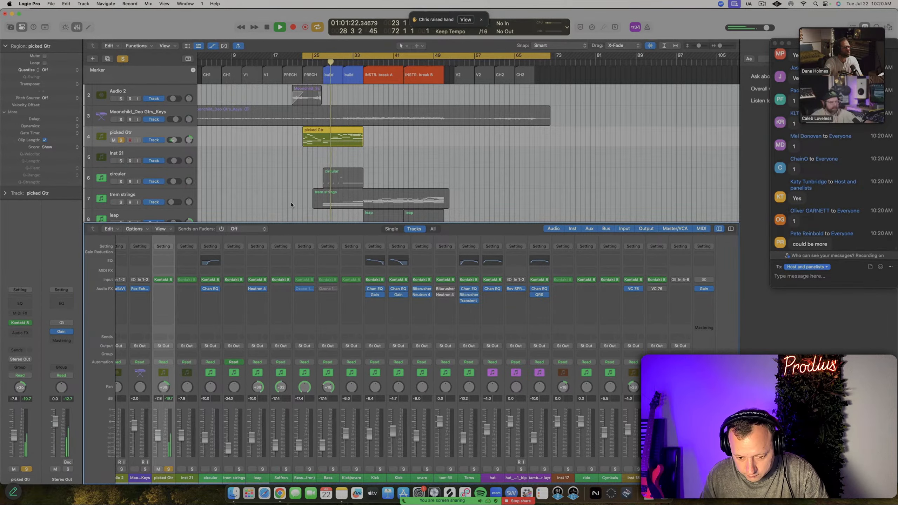
key(space)
Turn off solo on picked Gtr and play the full arrangement with the cycle range starting at bar 19
click(122, 140)
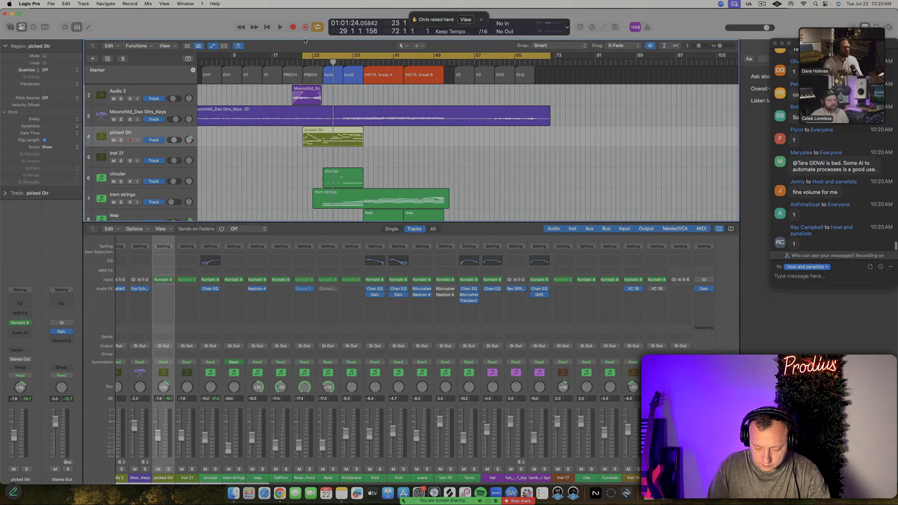
drag(303, 54, 283, 81)
key(space)
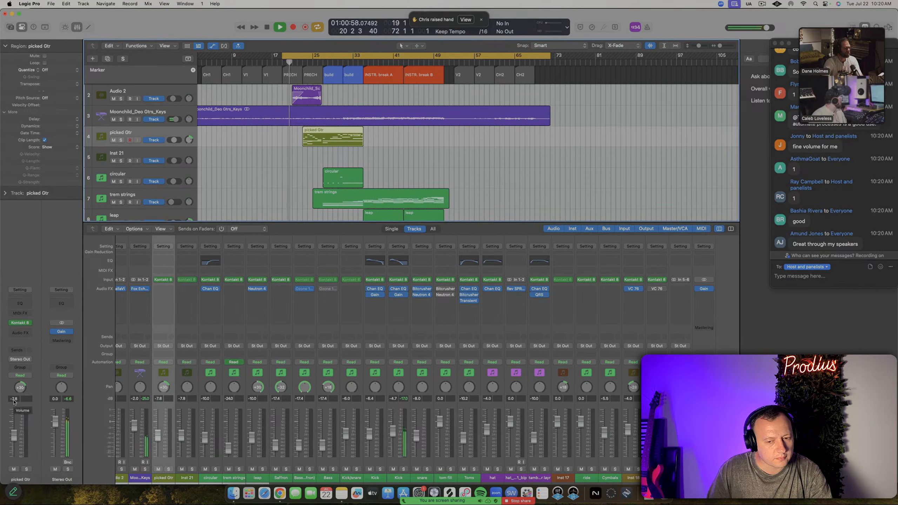
Pause and resume playback of the arrangement, and raise the picked Gtr volume to -5.8 dB while it plays
key(space)
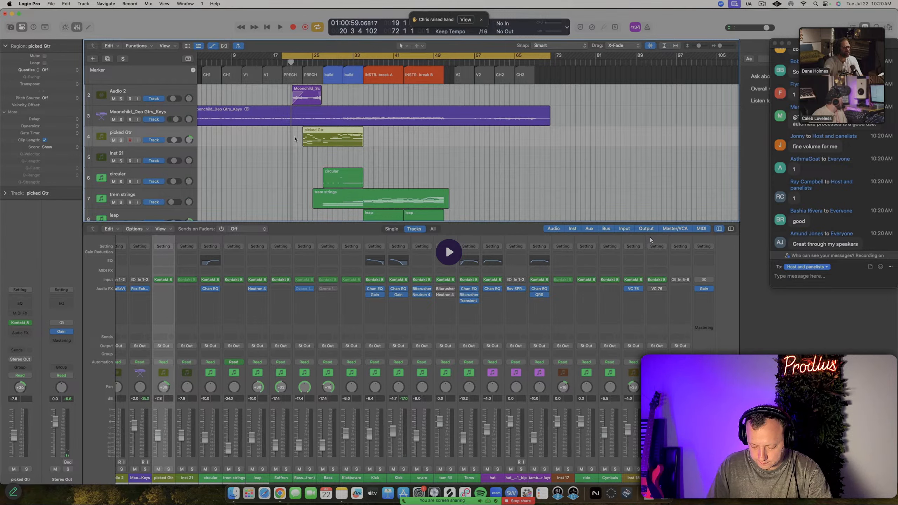
click(295, 137)
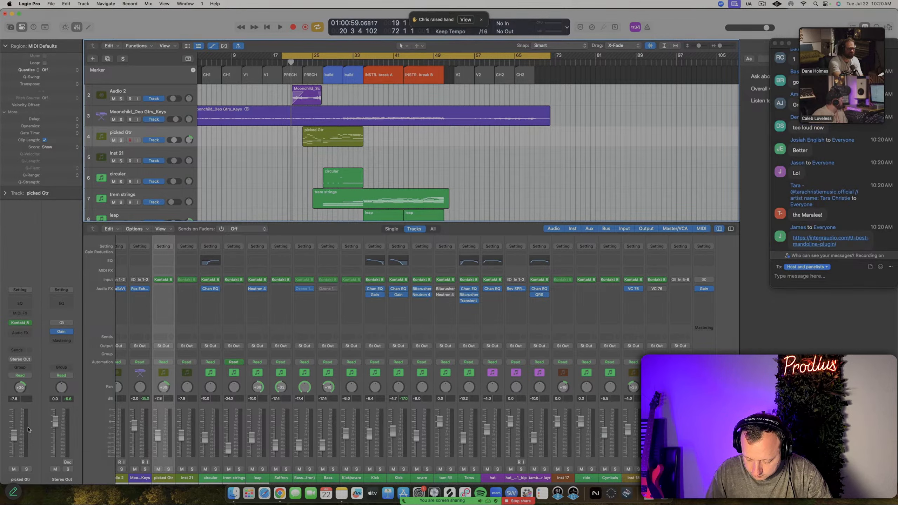
key(space)
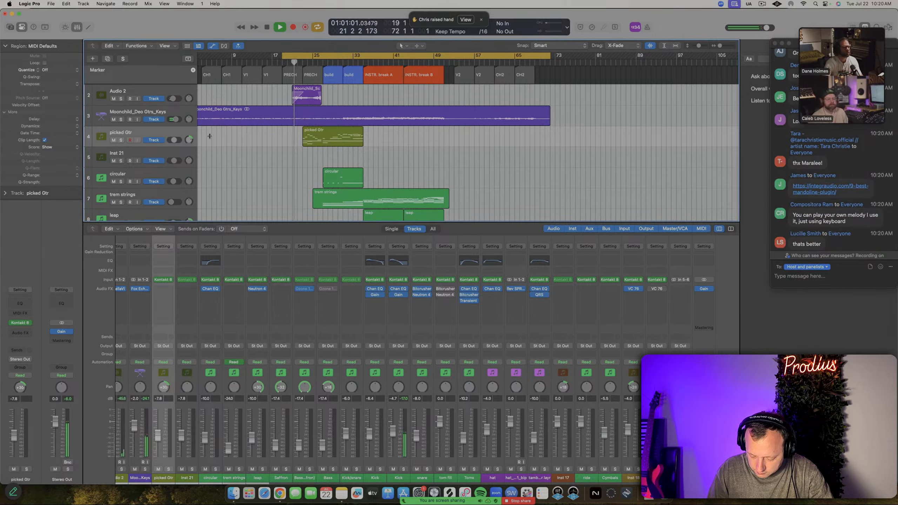
mouse_move(20, 440)
mouse_down()
mouse_move(14, 450)
mouse_move(14, 437)
mouse_up()
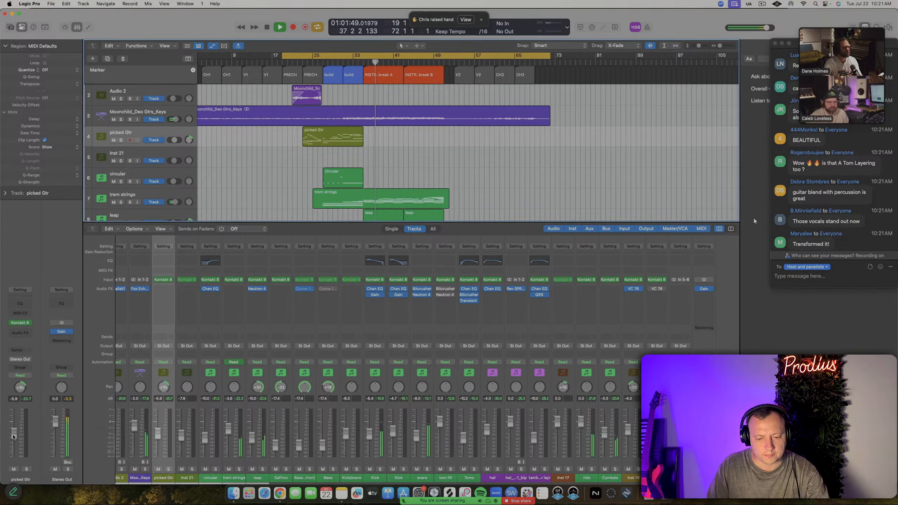
Hide the mixer to show the full track list, and select the leap and Moonchild_Scratch vox dry tracks to point them out
scroll(240, 195, down, 2)
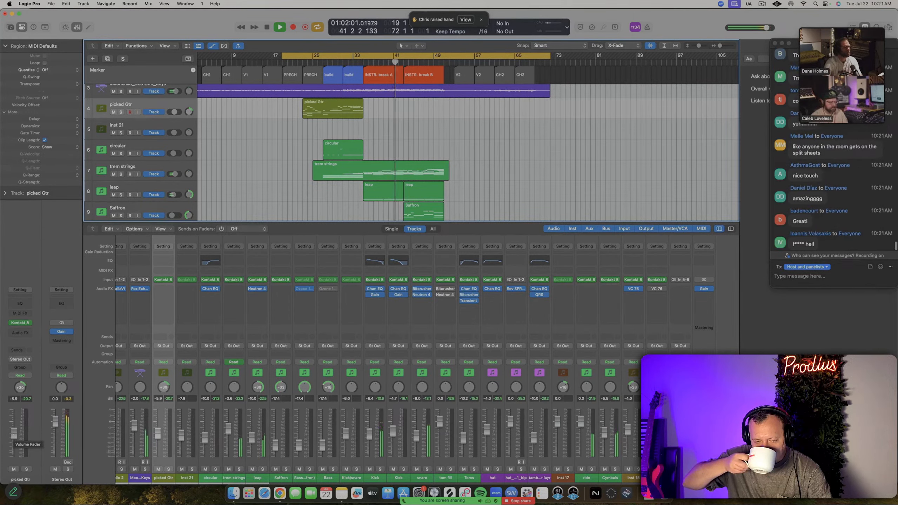
scroll(133, 169, up, 1)
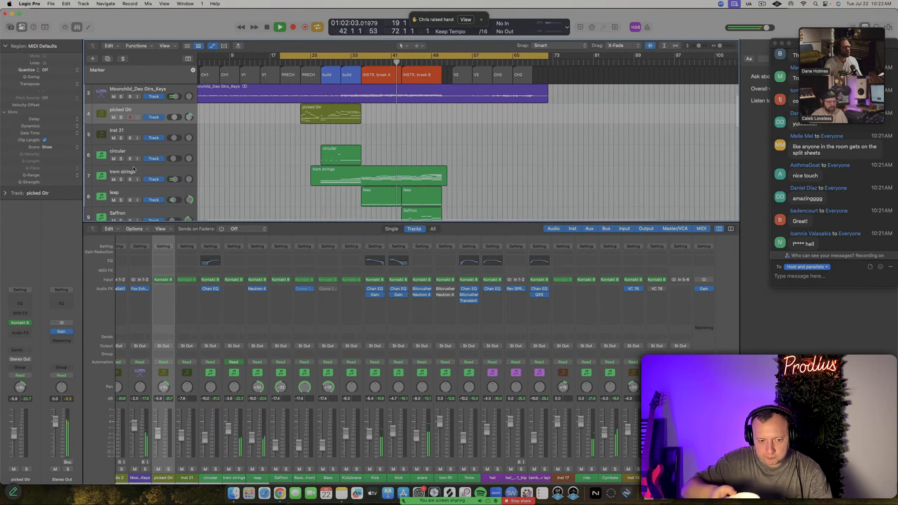
scroll(134, 168, up, 1)
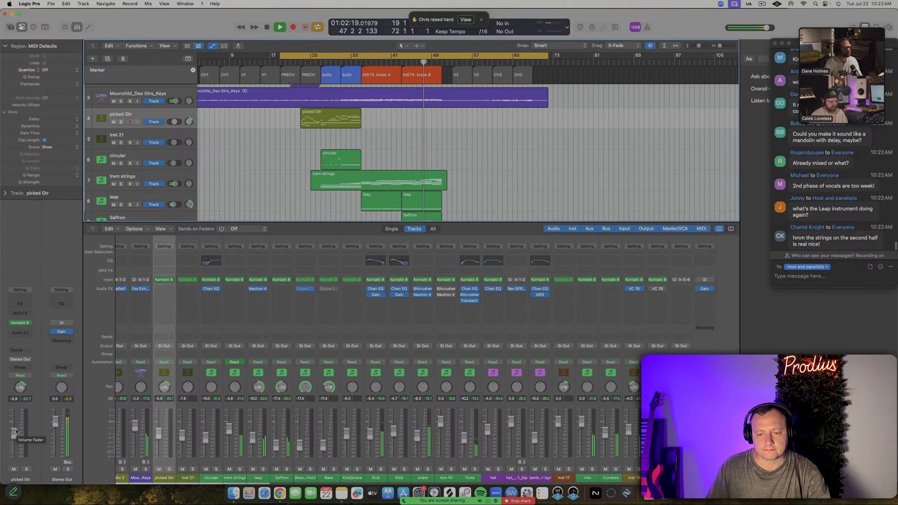
key(p)
key(p)
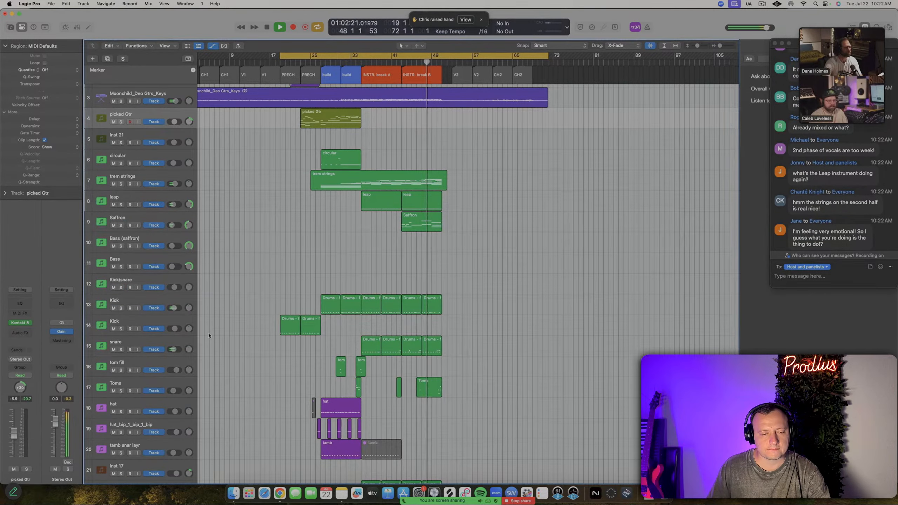
scroll(209, 335, up, 2)
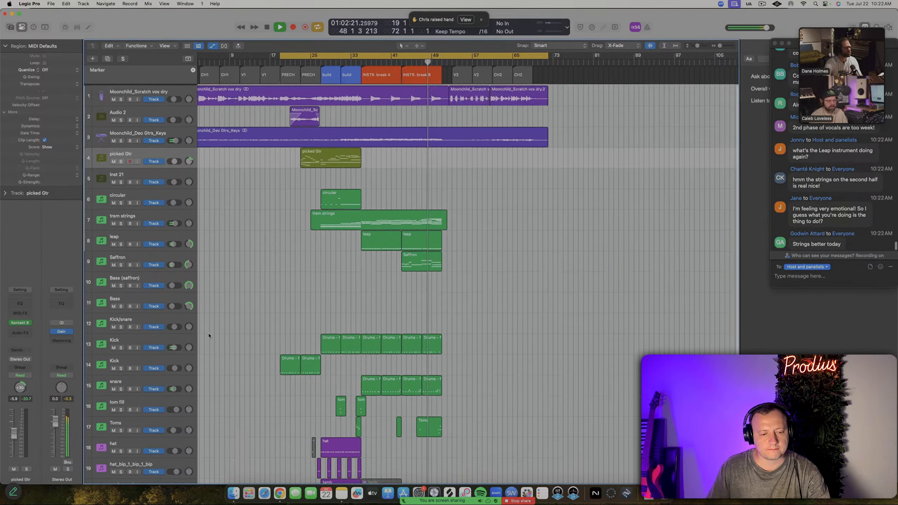
click(132, 235)
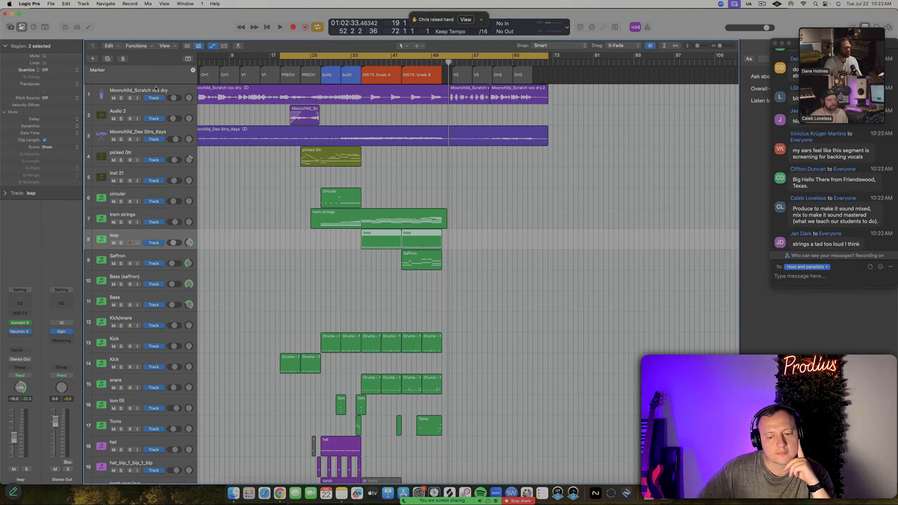
click(169, 93)
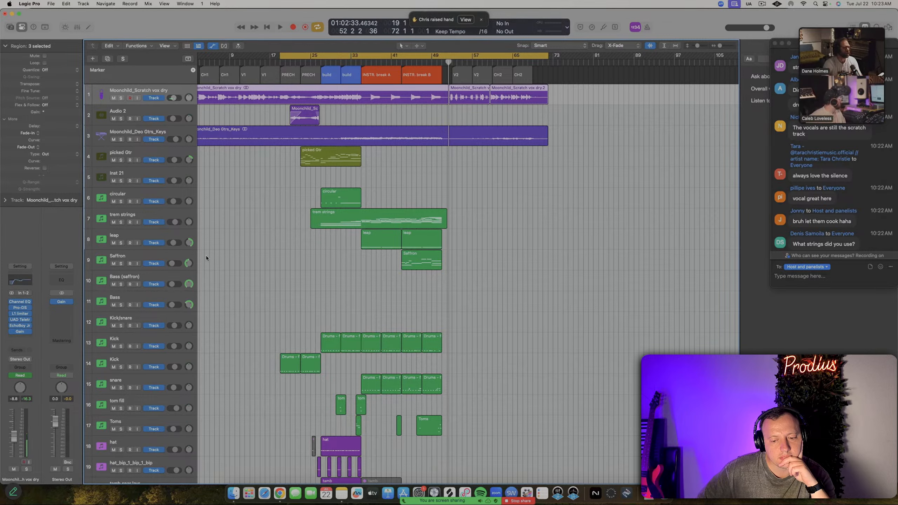
Duplicate the picked Gtr track with its settings and rename the original track picked Nylon
click(157, 155)
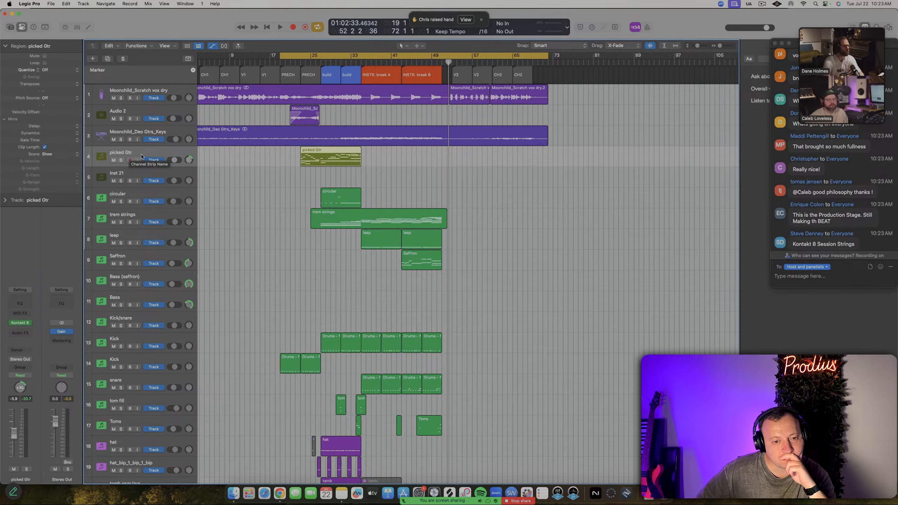
key(super+d)
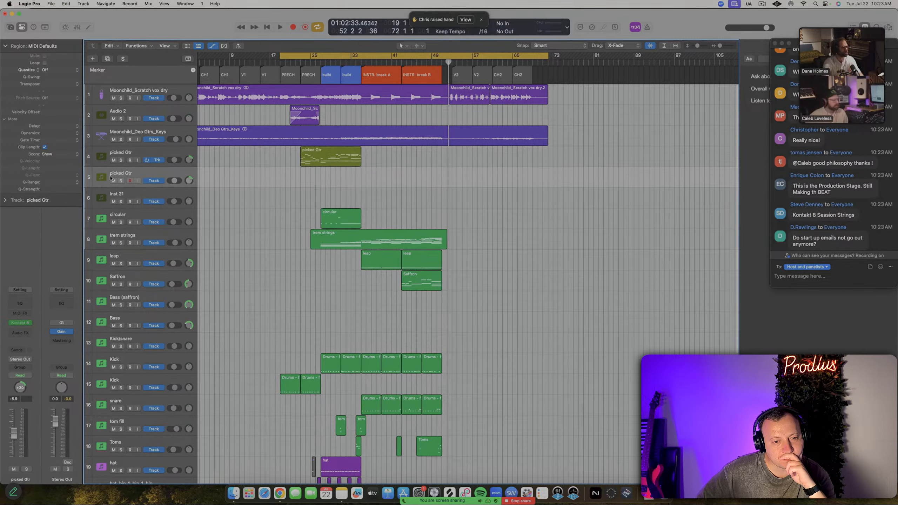
click(137, 154)
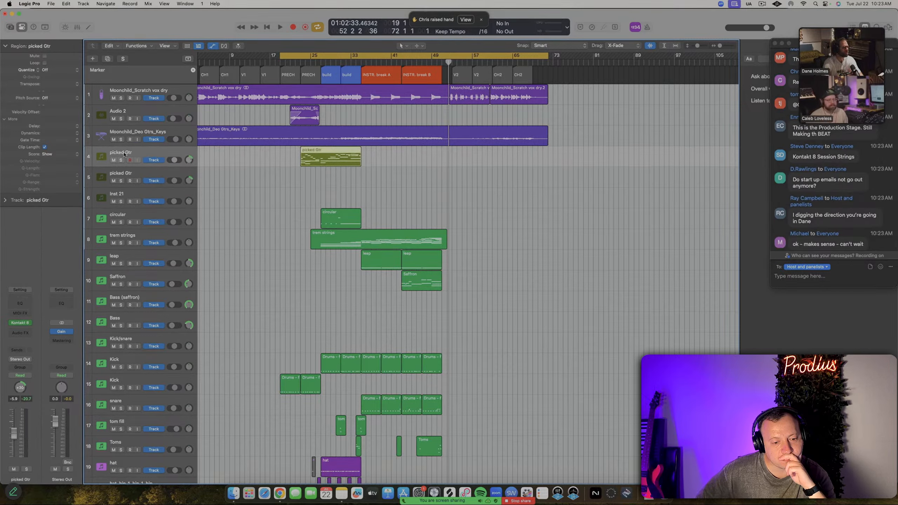
double_click(125, 153)
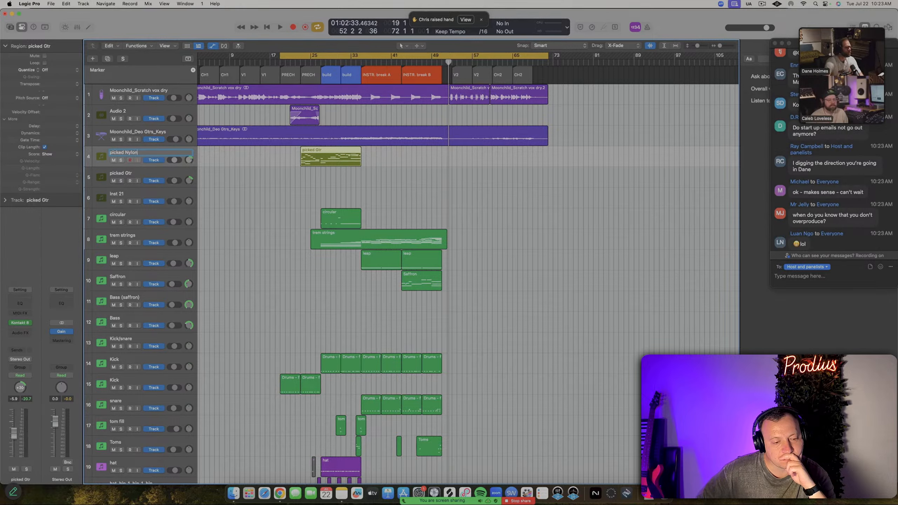
Rename the duplicated guitar track picked ACgtr
click(129, 174)
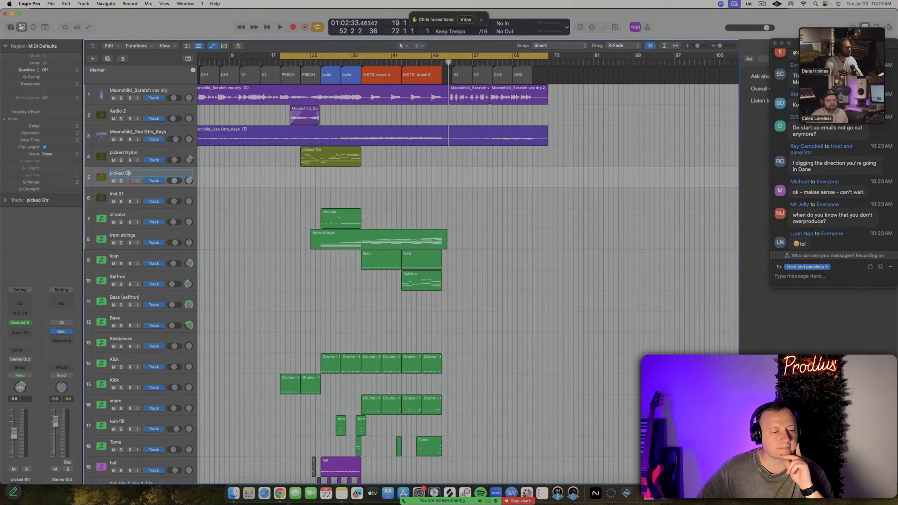
key(Left)
key(Left)
key(BackSpace)
text(ACgt)
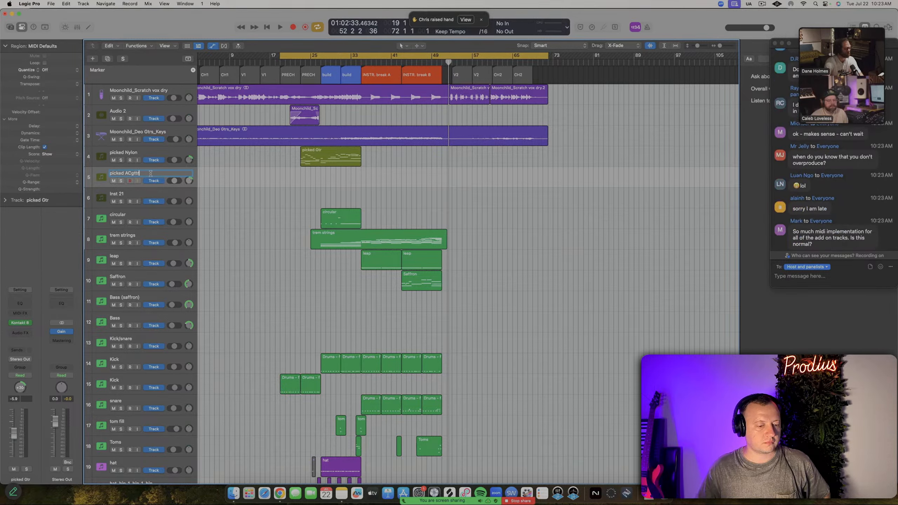
key(Delete)
key(Delete)
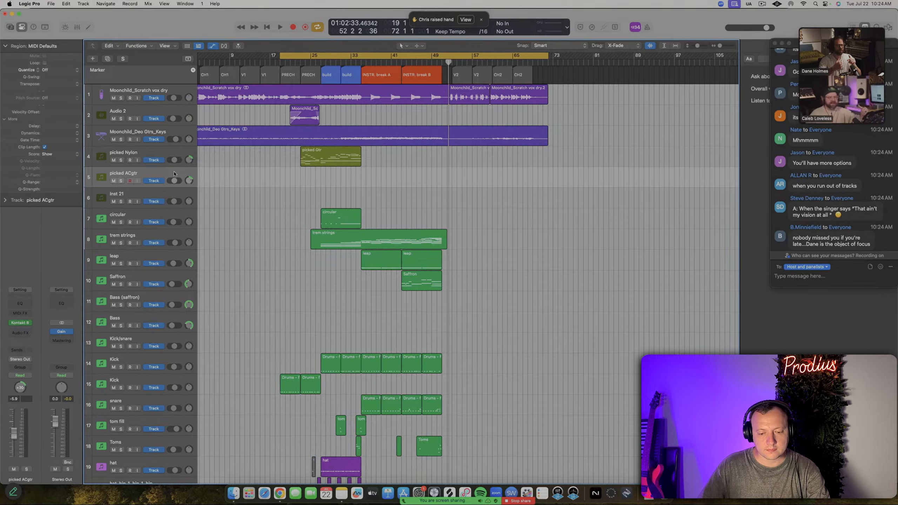
scroll(231, 222, left, 1)
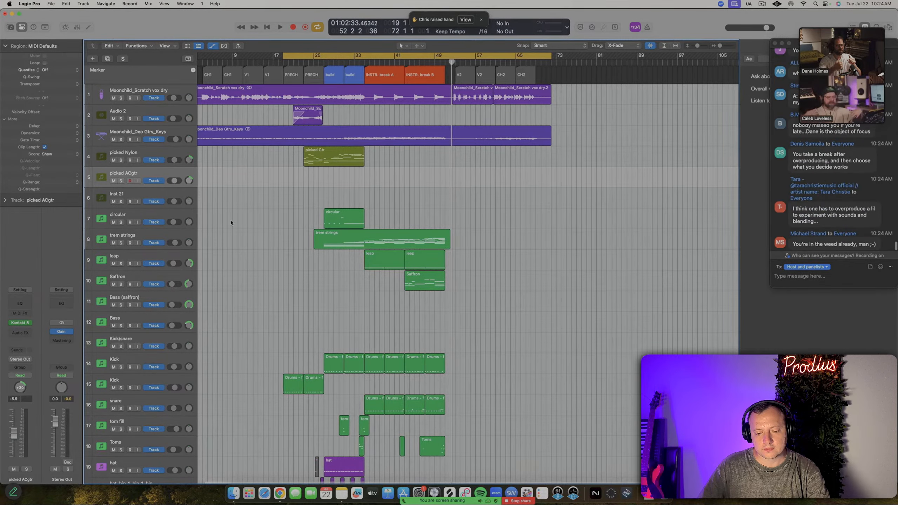
scroll(212, 194, right, 1)
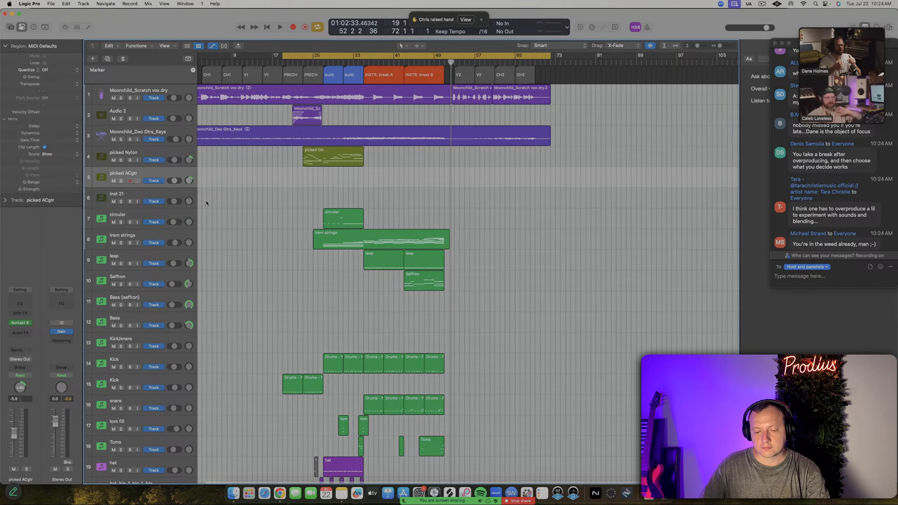
scroll(151, 175, left, 1)
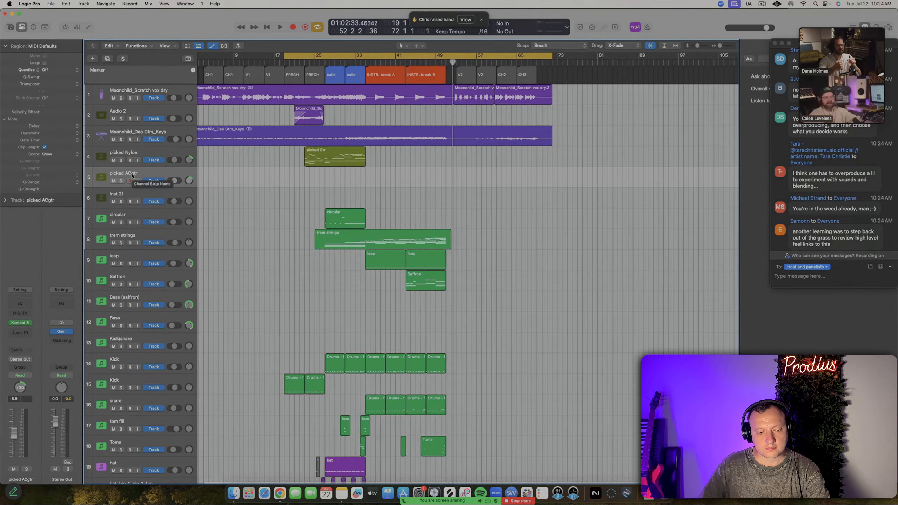
scroll(147, 172, left, 1)
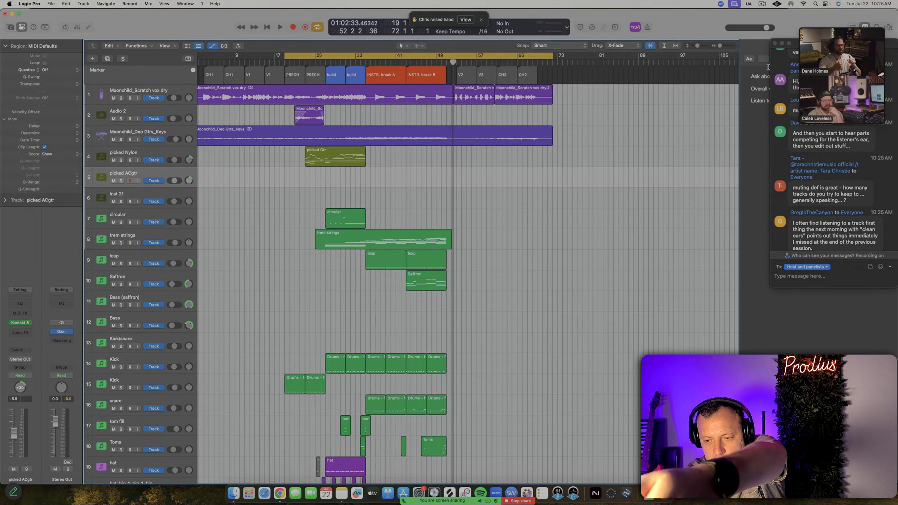
Reduce Zoom's floating video panel to the active speaker only and place it above the webinar chat
mouse_move(859, 23)
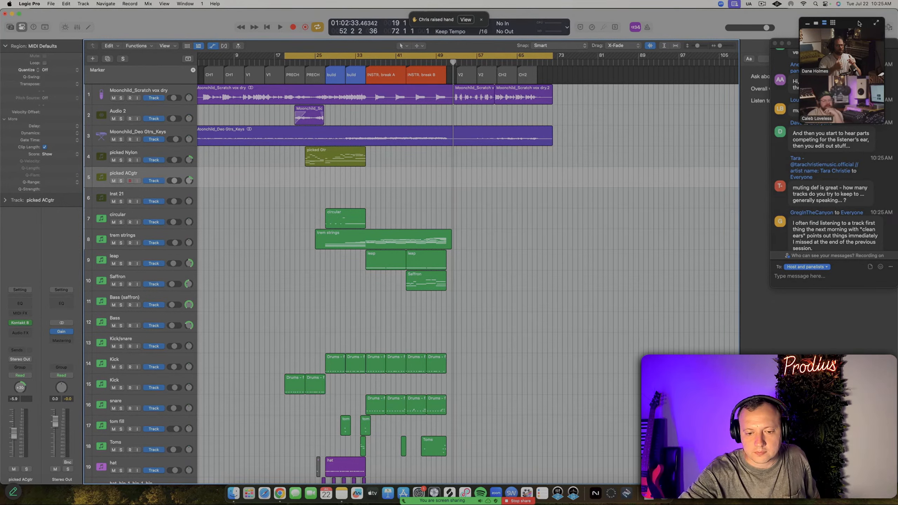
drag(852, 24, 854, 20)
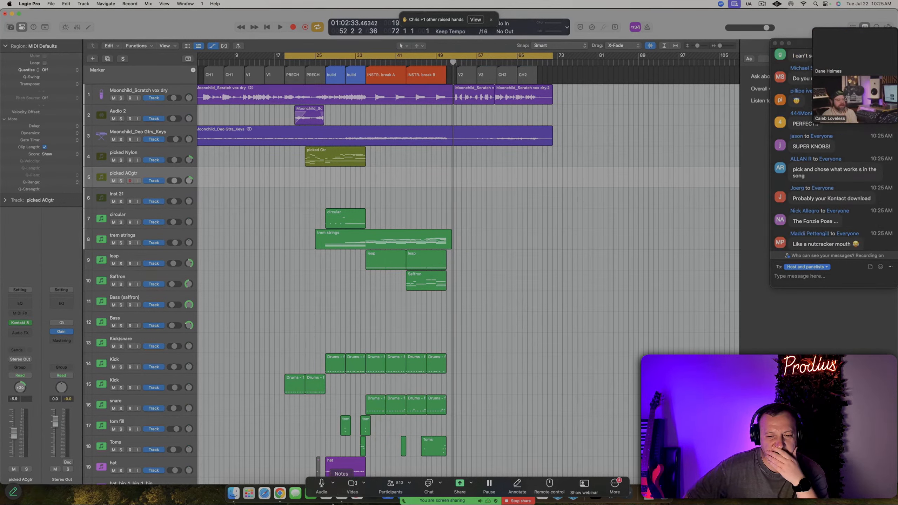
drag(863, 23, 854, 11)
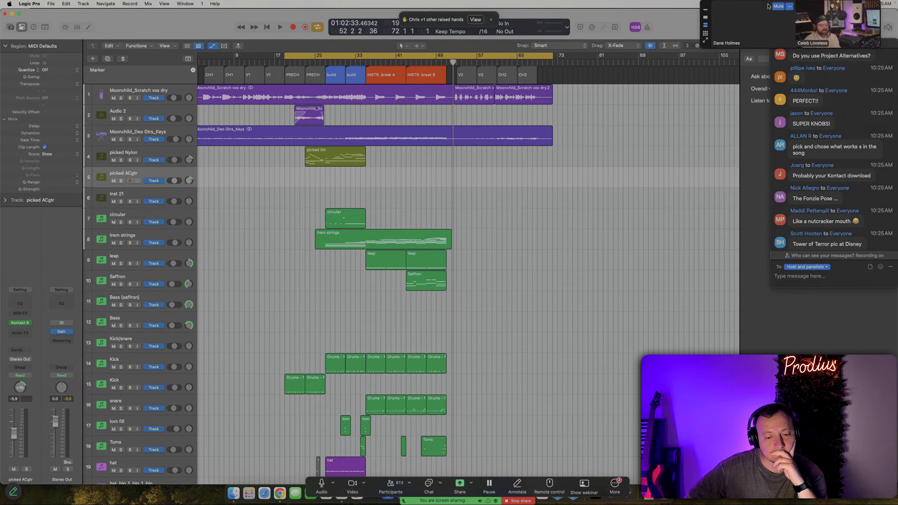
drag(763, 13, 873, 7)
click(707, 18)
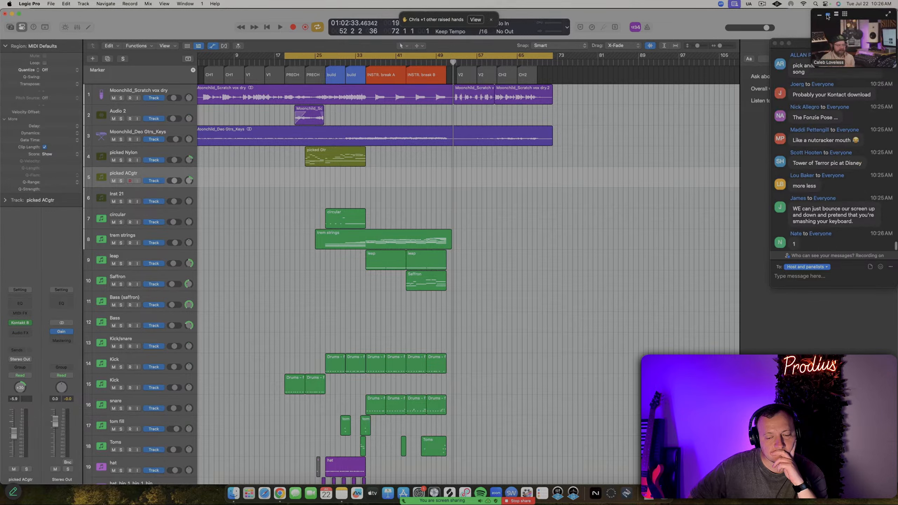
click(828, 16)
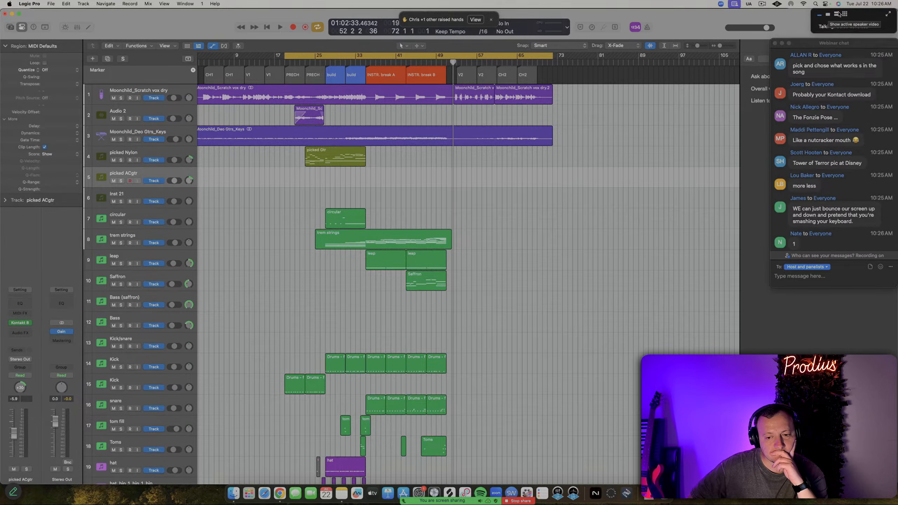
click(839, 13)
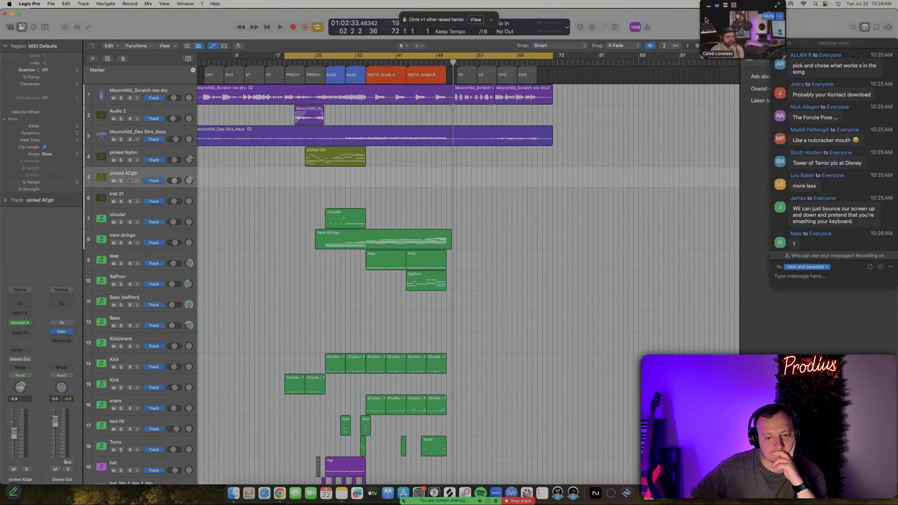
drag(755, 6, 866, 5)
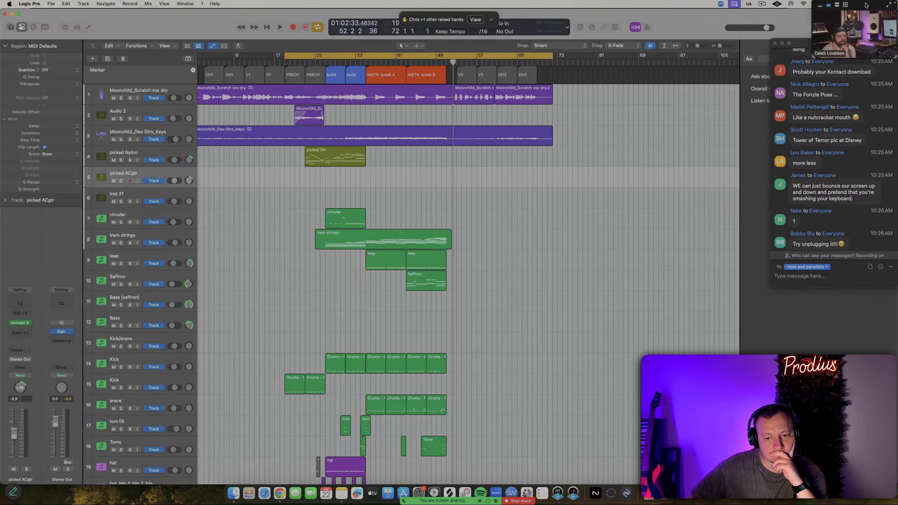
Select the Audio 2 track, hide track automation and enlarge the tracks around bar 19, briefly testing playback from there
key(space)
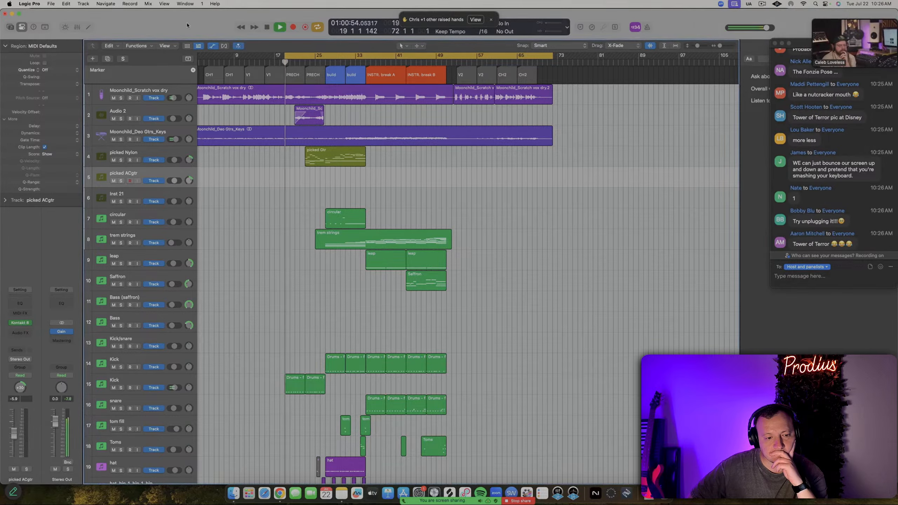
key(space)
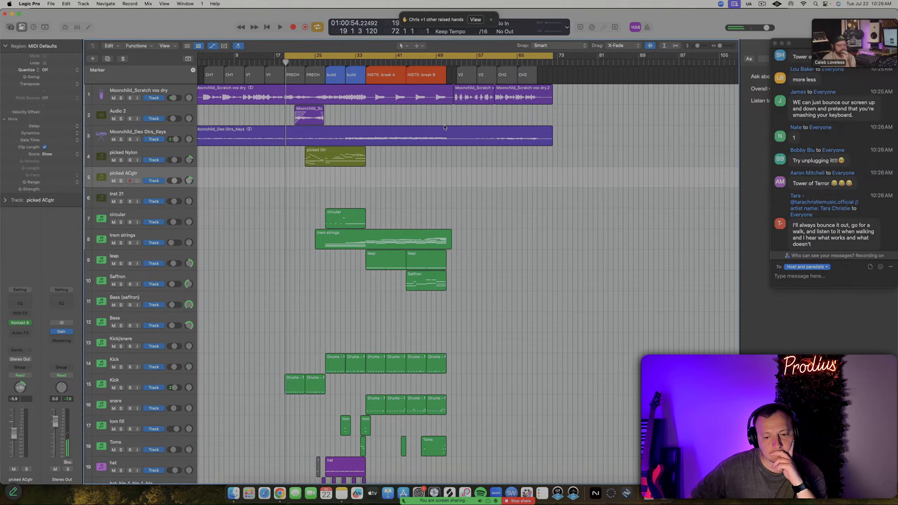
click(160, 111)
key(a)
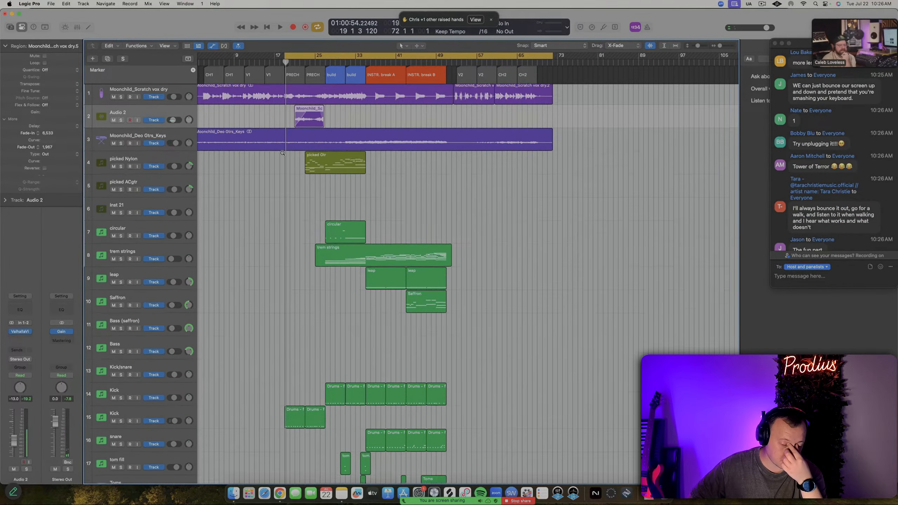
key(a)
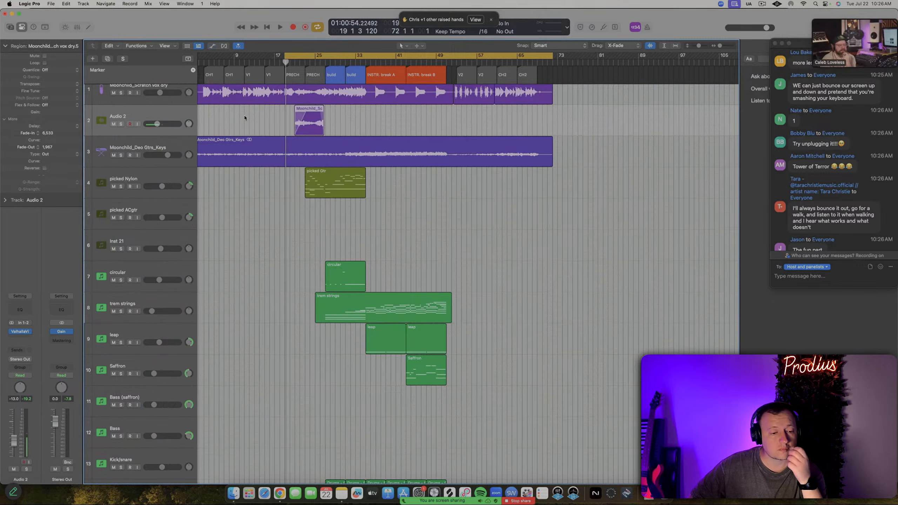
scroll(266, 116, up, 5)
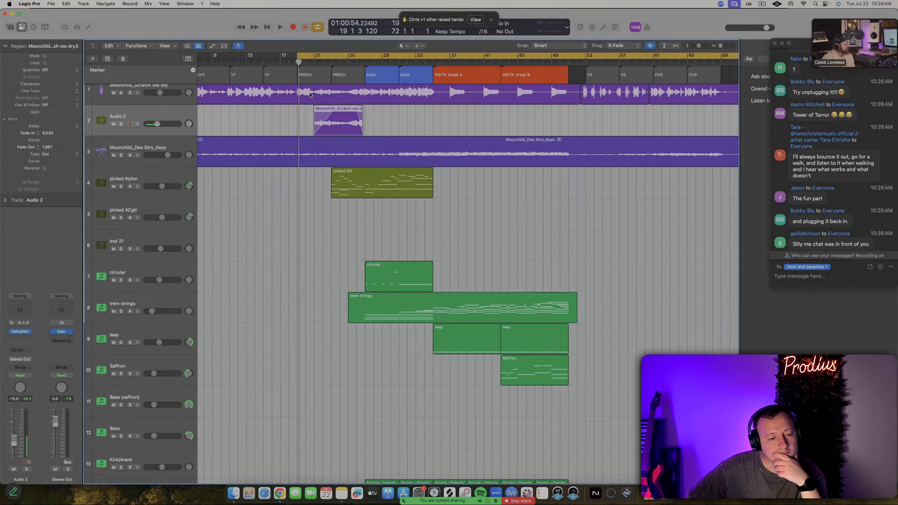
key(space)
key(space)
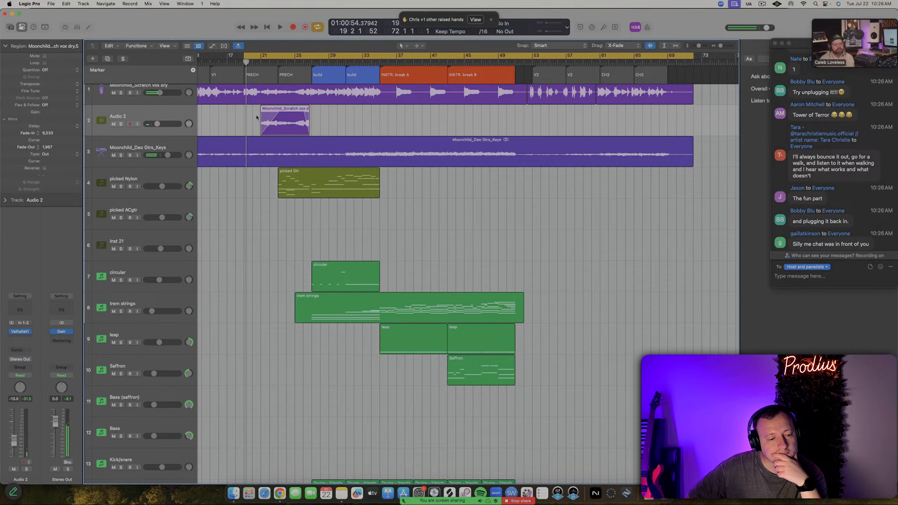
Rename the Audio 2 track Ohh throw
scroll(260, 122, up, 1)
scroll(262, 125, up, 5)
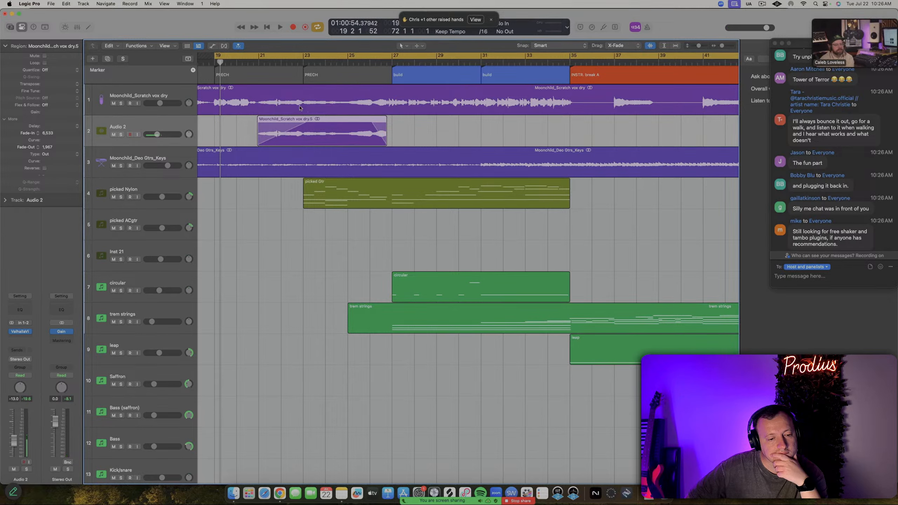
double_click(119, 126)
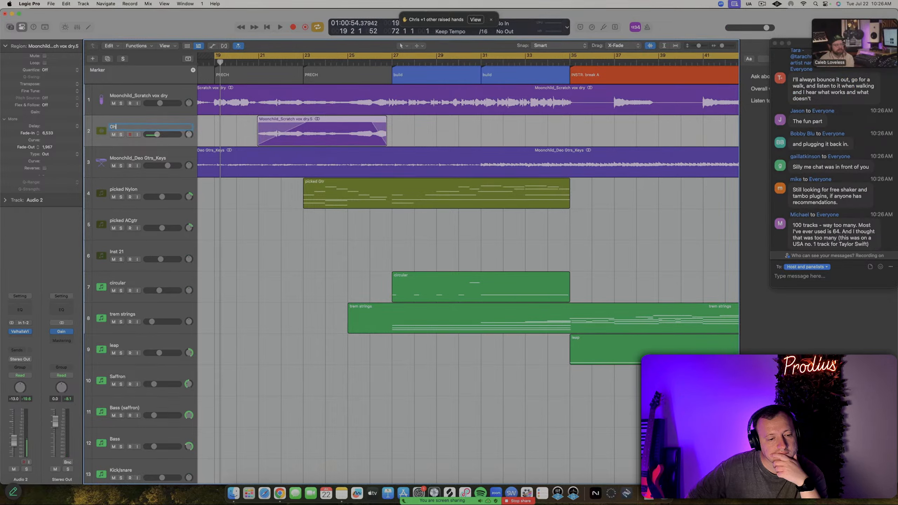
text(Ohh throw)
key(Return)
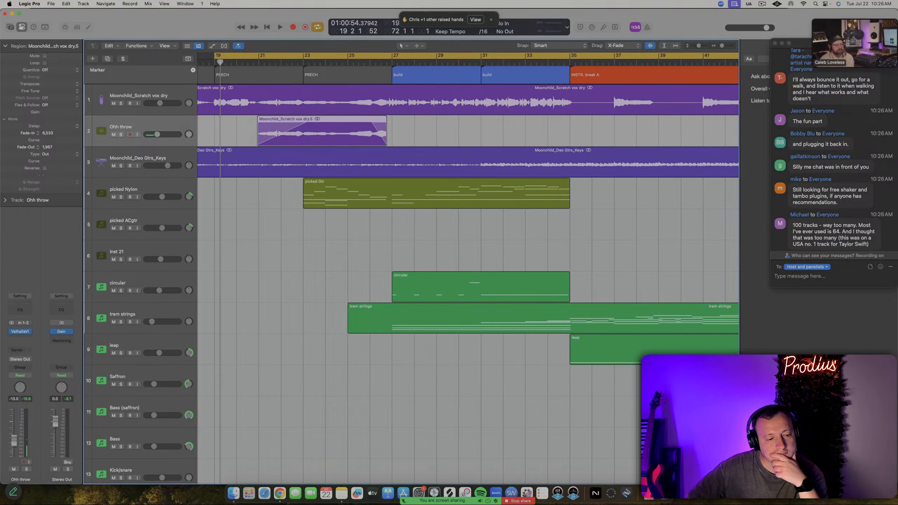
Set the ValhallaVintageVerb decay on the Ohh throw track to 3.25 s and close the plug-in
click(18, 331)
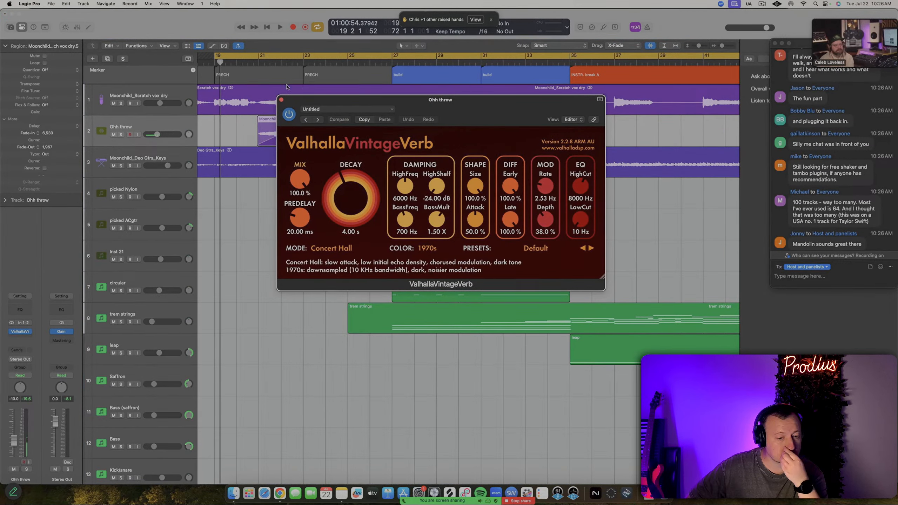
drag(333, 173, 335, 184)
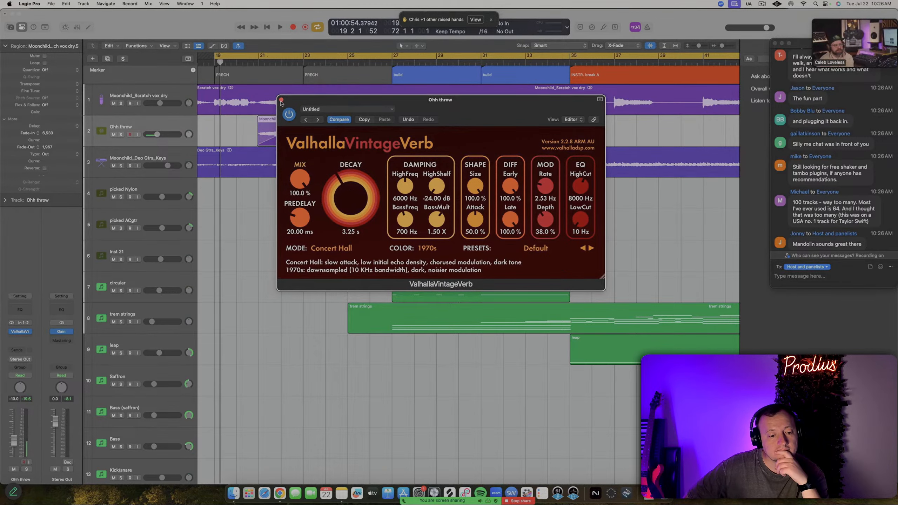
click(281, 100)
Test playback briefly around bar 19, show track automation and enlarge the track heights to display the vocal tracks
key(space)
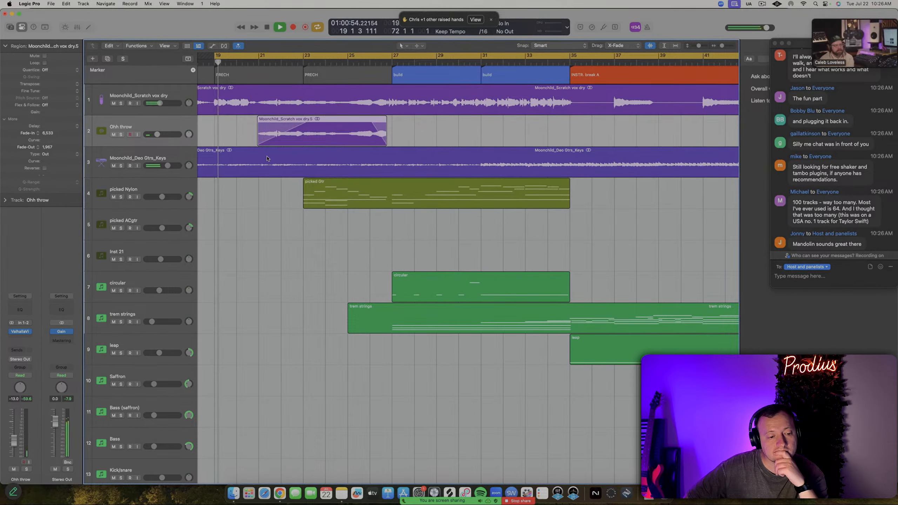
key(space)
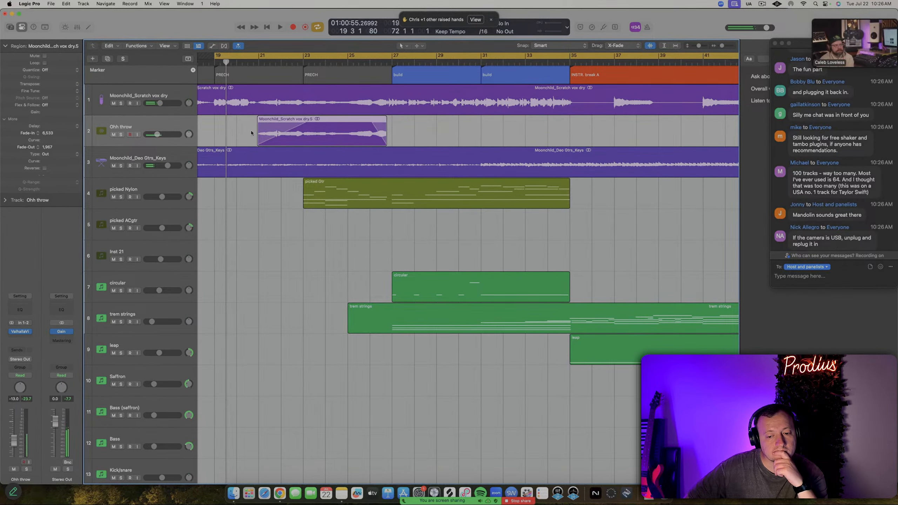
key(space)
key(a)
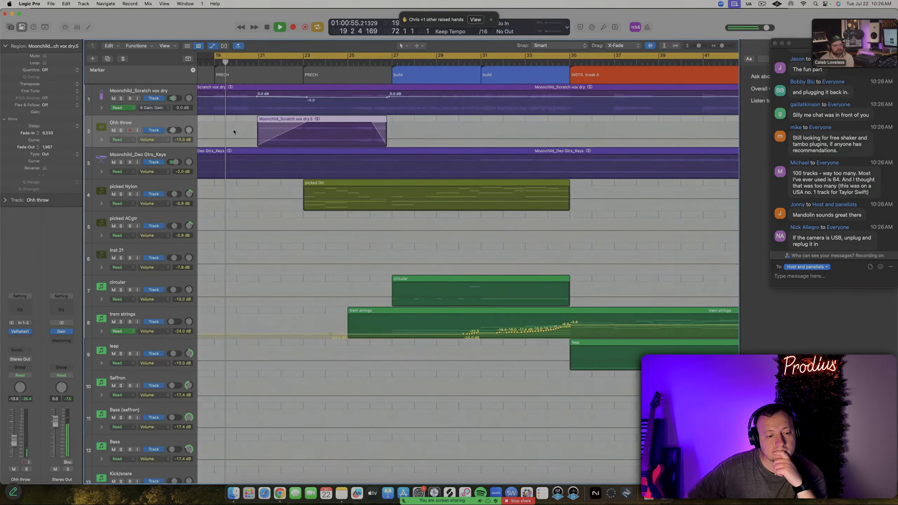
key(space)
scroll(279, 121, down, 2)
key(super+Down)
key(super+Down)
scroll(271, 138, up, 4)
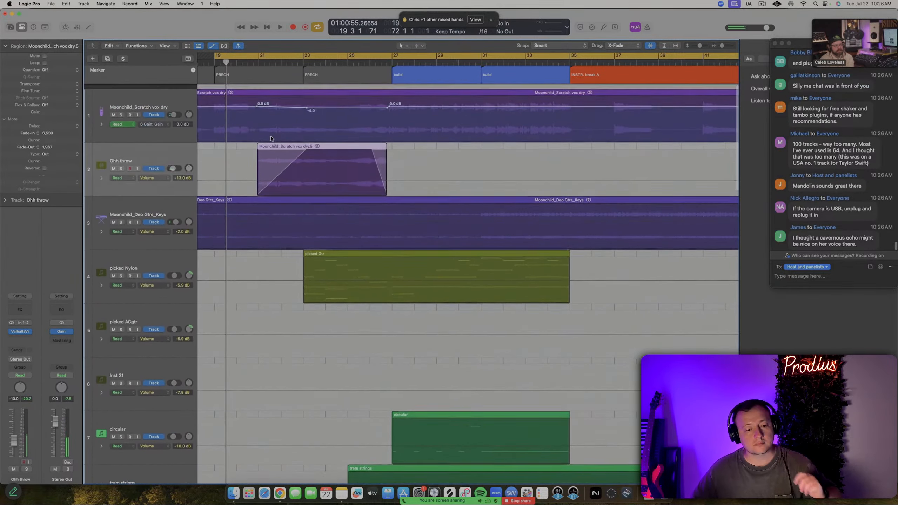
Select the Moonchild_Scratch vox dry track, review its gain automation into INSTR. break A and hide track automation
click(165, 99)
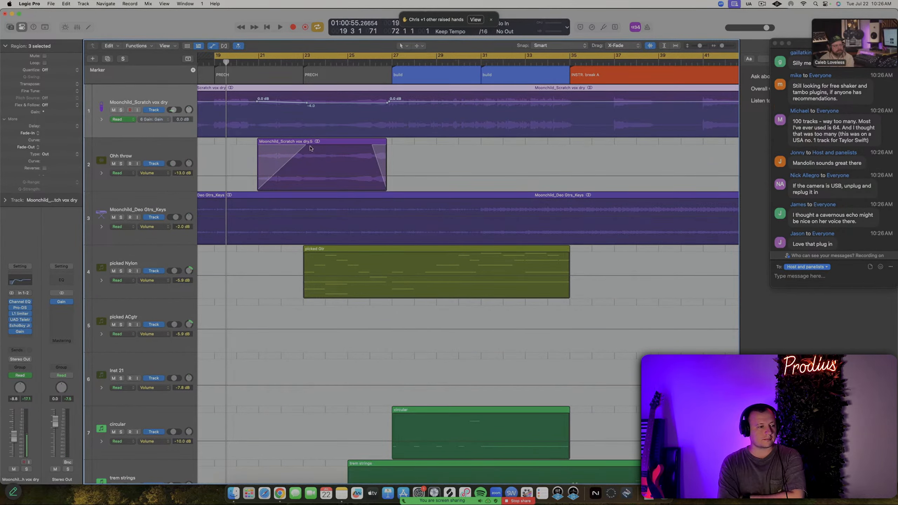
scroll(459, 145, right, 3)
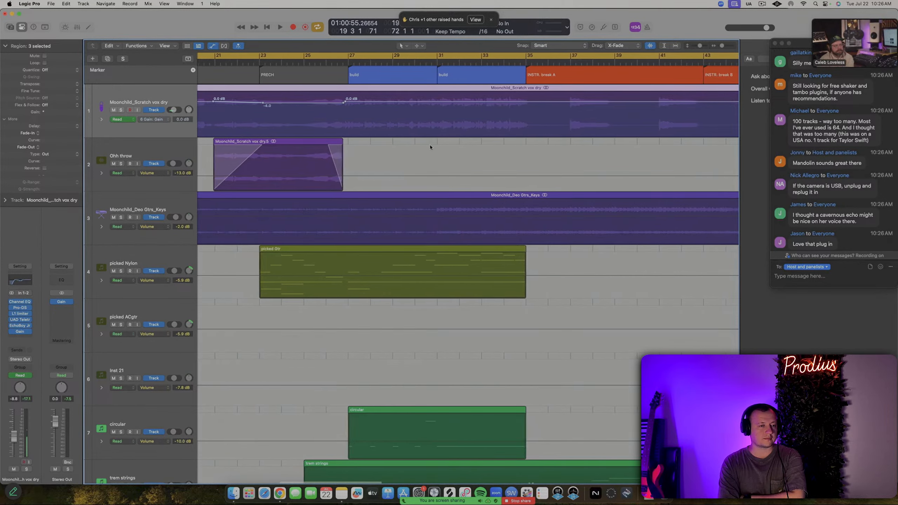
scroll(552, 150, right, 6)
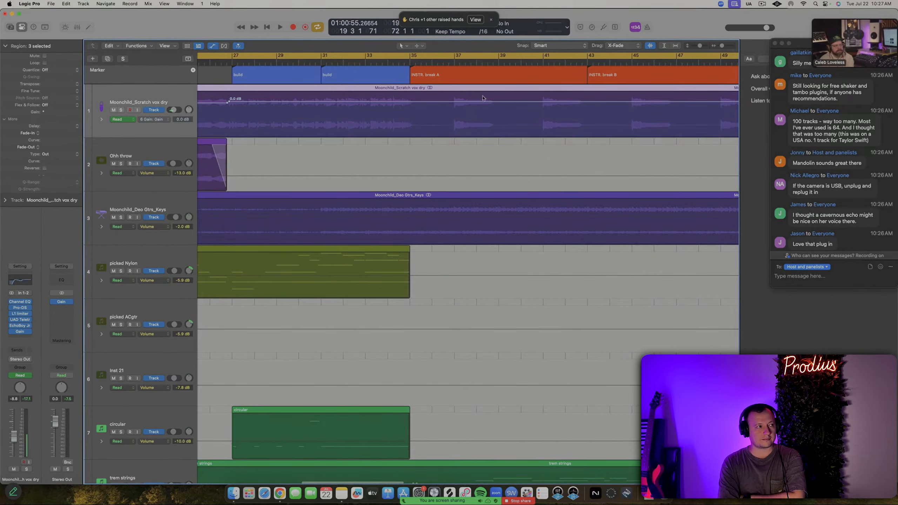
key(a)
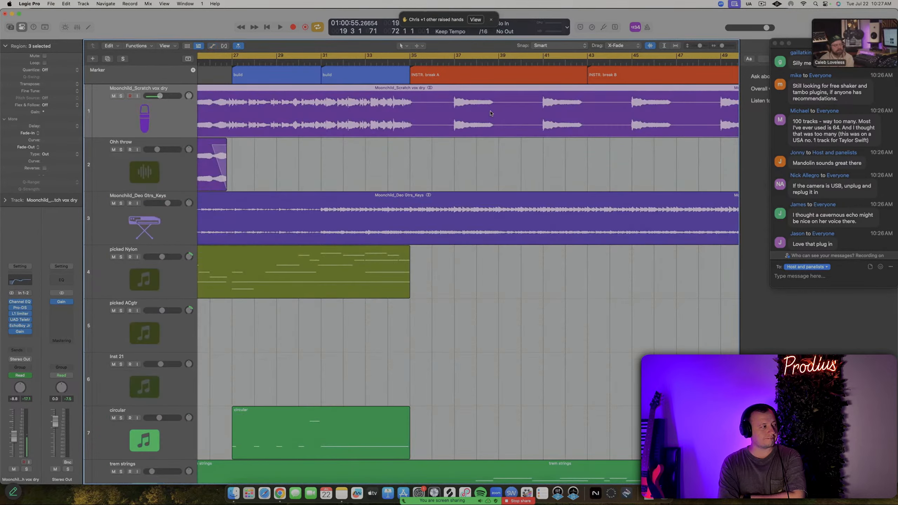
Play the pre-chorus and raise the Ohh throw track's volume to -11.8 dB
key(space)
click(267, 150)
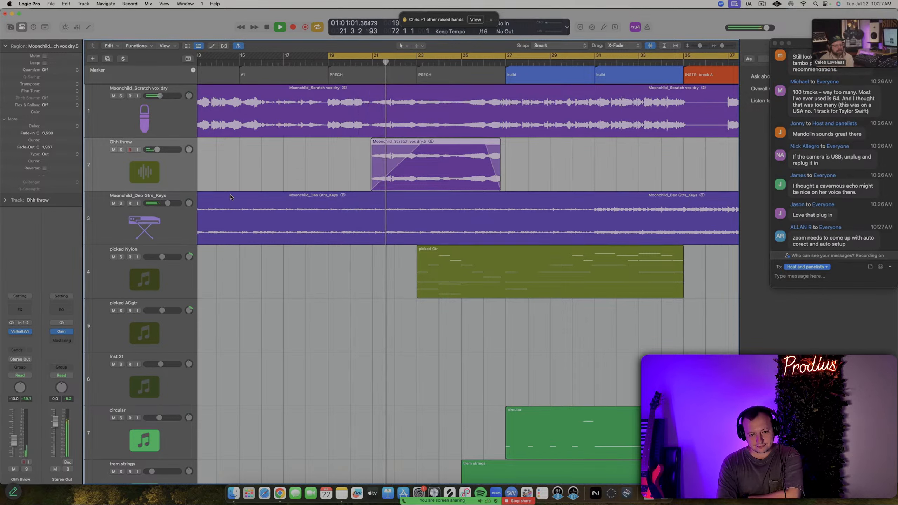
drag(14, 443, 14, 443)
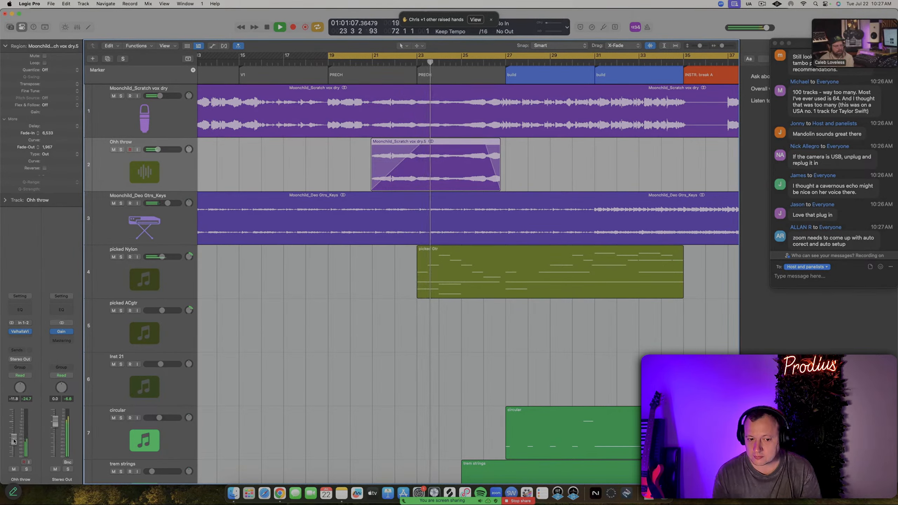
Add a Channel EQ to the Ohh throw track with a low cut at 103 Hz and a -2.5 dB low shelf at 390 Hz
click(19, 310)
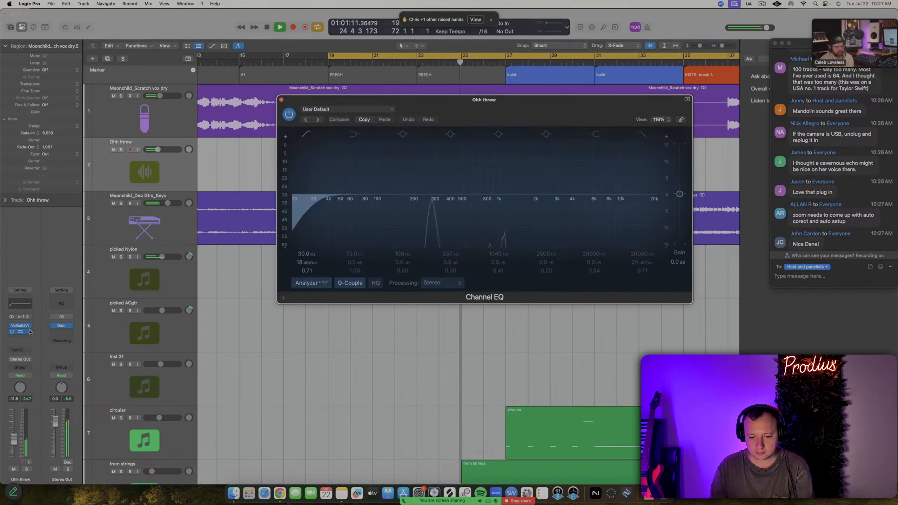
drag(366, 165, 442, 170)
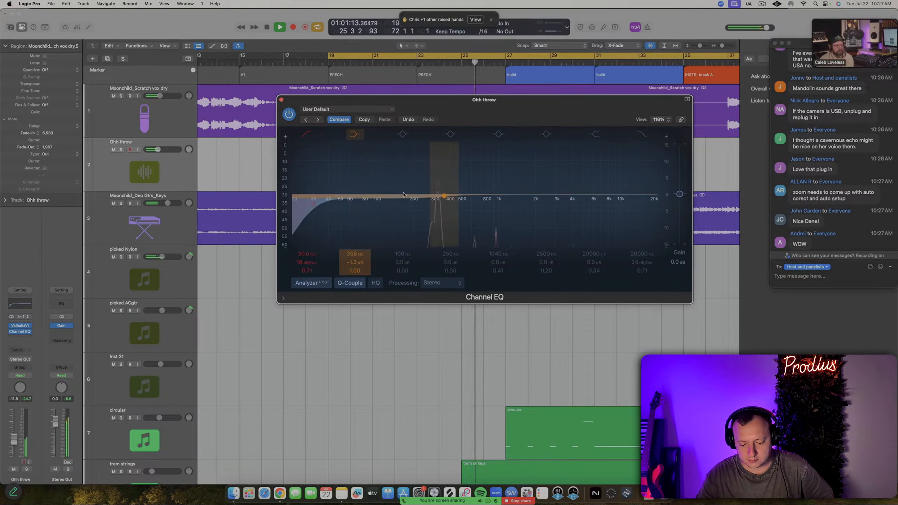
drag(312, 177, 406, 186)
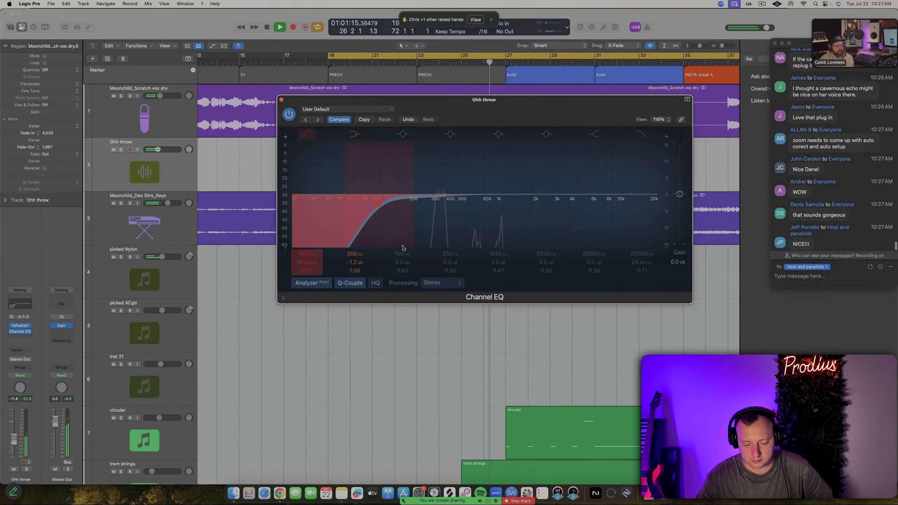
drag(355, 257, 355, 268)
key(space)
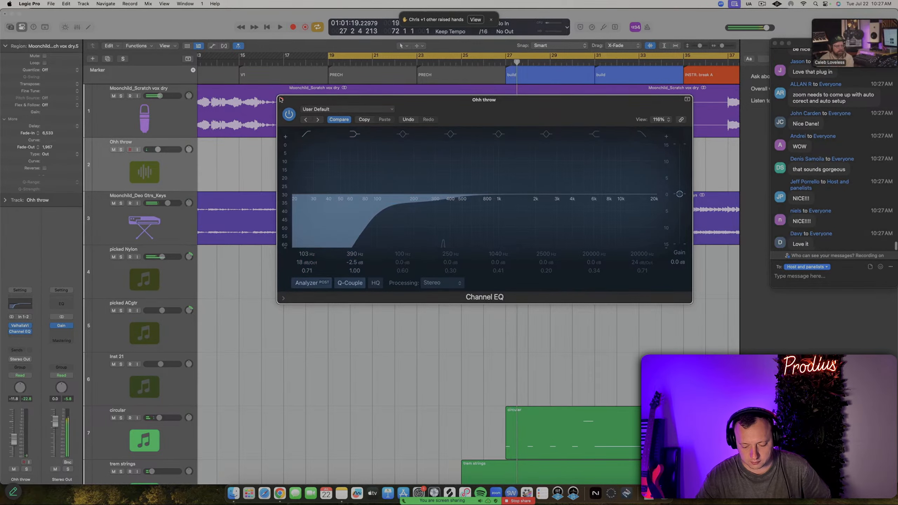
key(super+w)
Show the scratch vocal's gain automation around the Ohh throw region, examine it and hide track automation again
scroll(489, 154, up, 3)
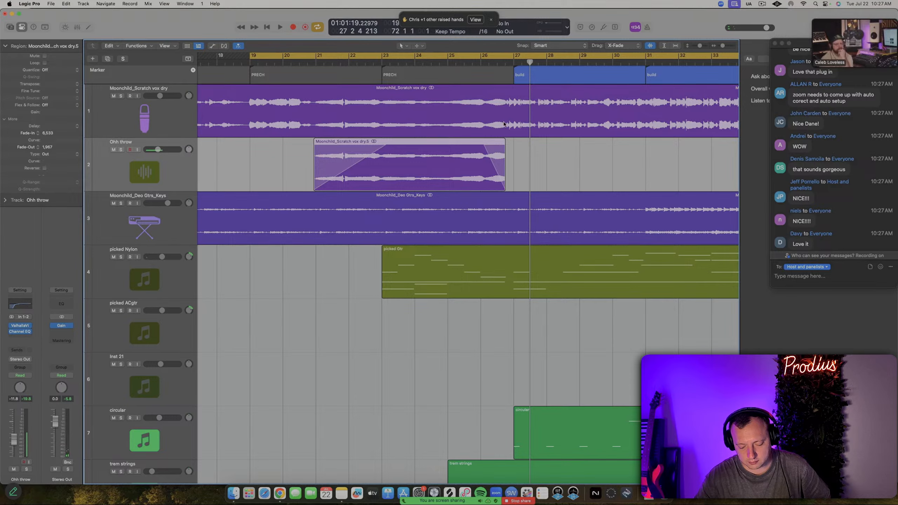
key(a)
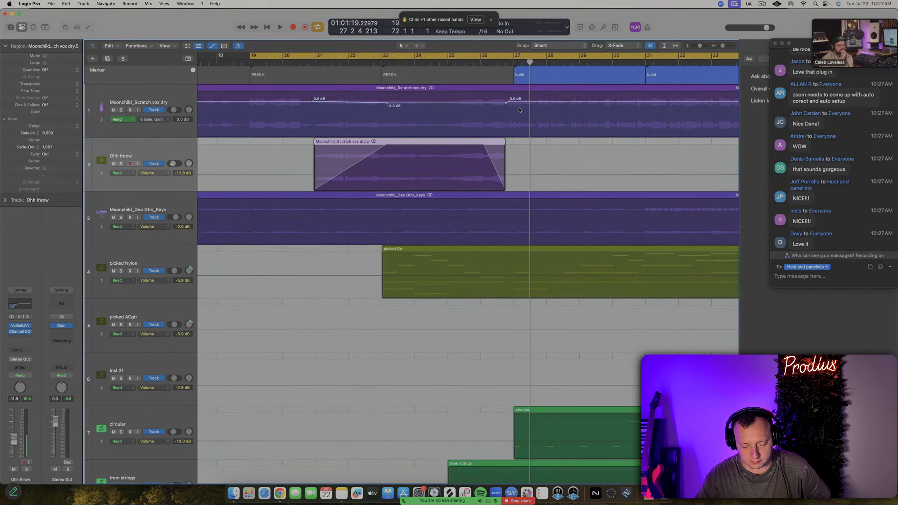
scroll(519, 110, down, 5)
key(a)
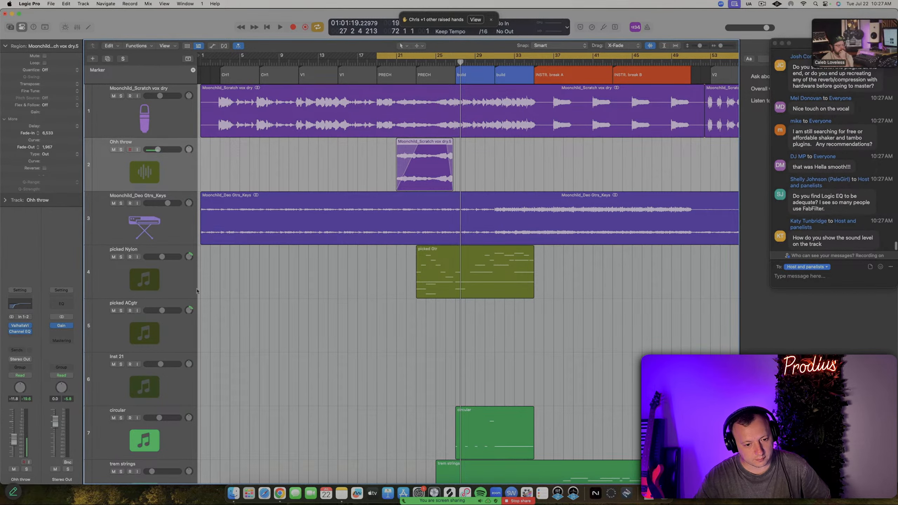
Reduce the track heights and audition the circular track soloed from the first build section at bar 27
key(super+Up)
key(super+Up)
key(super+Up)
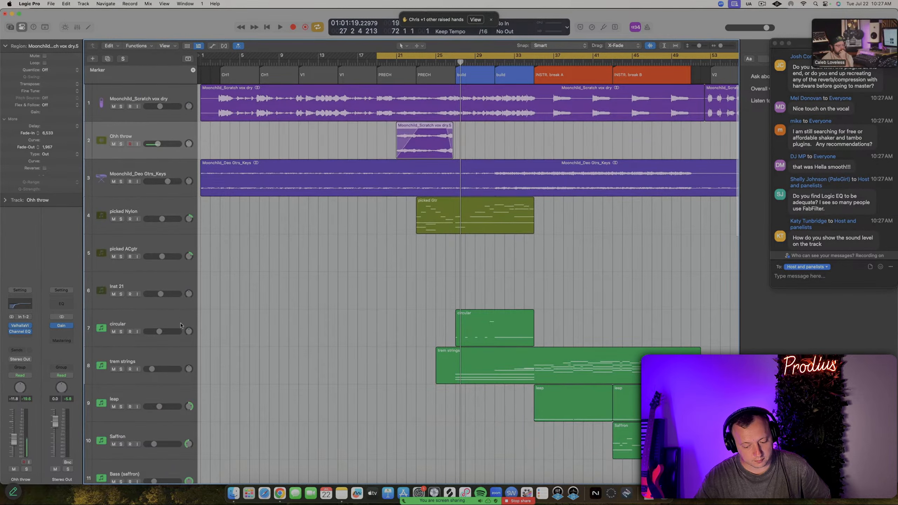
click(164, 323)
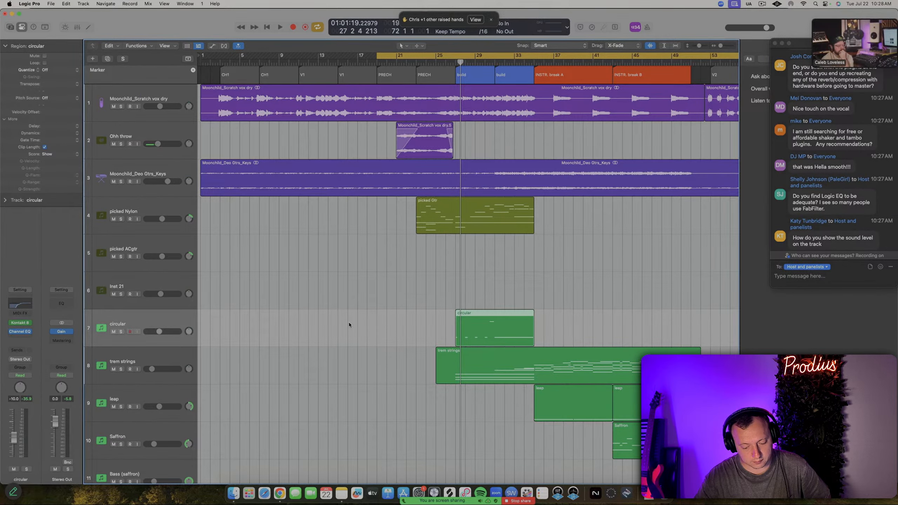
key(s)
click(453, 62)
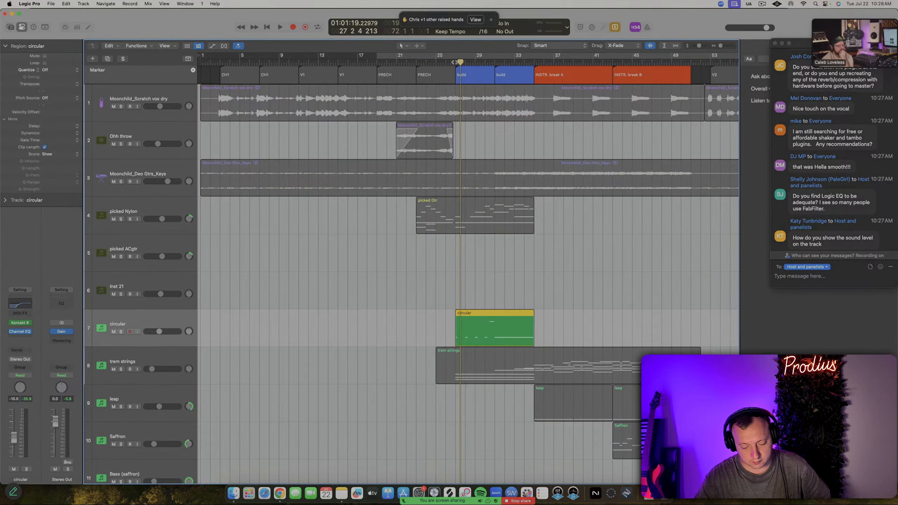
key(space)
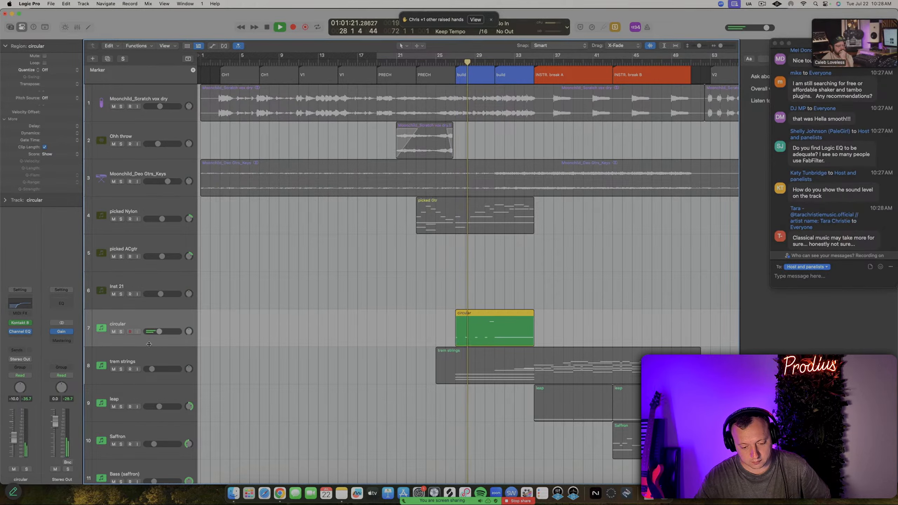
key(space)
key(s)
Select the trem strings track and solo its region to single it out, turning solo off again
click(116, 378)
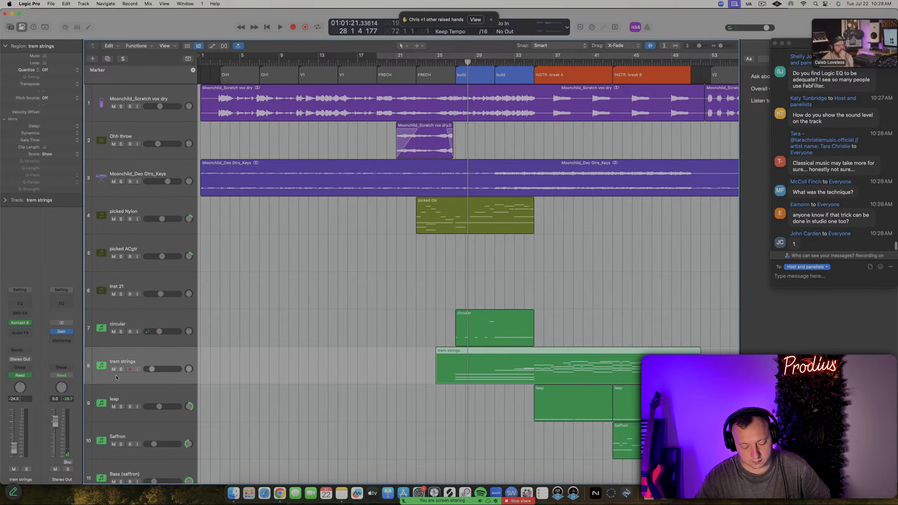
scroll(428, 354, down, 4)
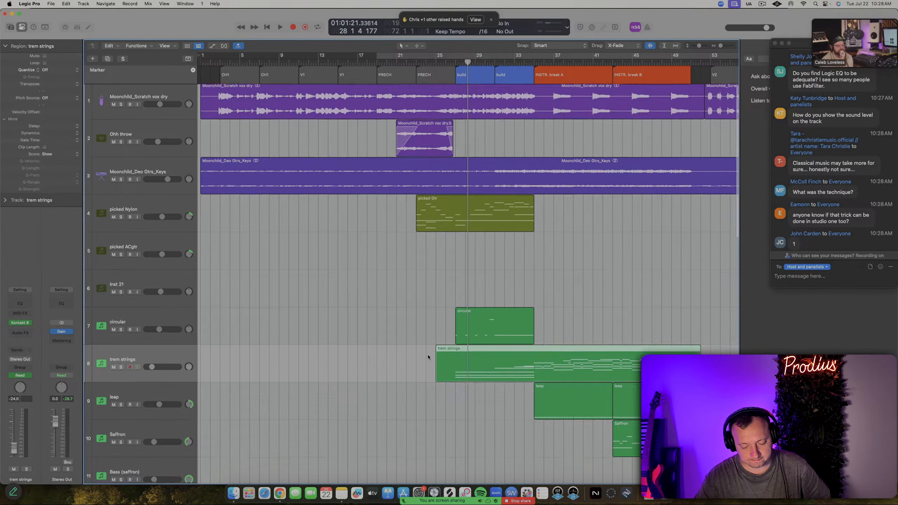
key(s)
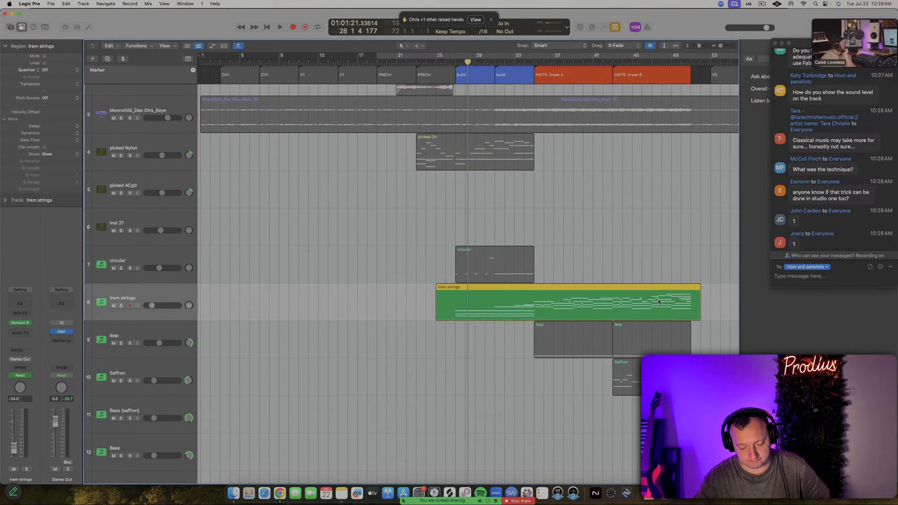
key(s)
Solo the leap track's regions and open its Kontakt 8 instrument with the Attraktor Kit
click(278, 336)
key(ctrl+s)
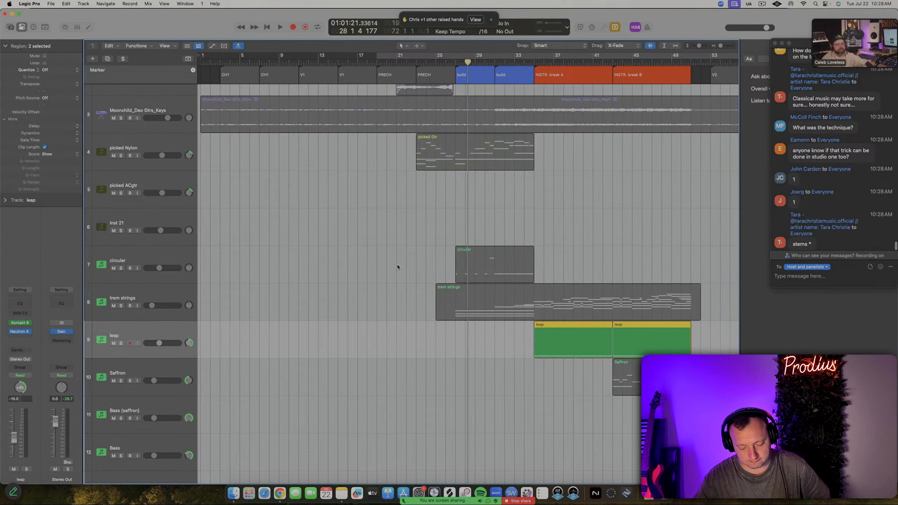
click(20, 324)
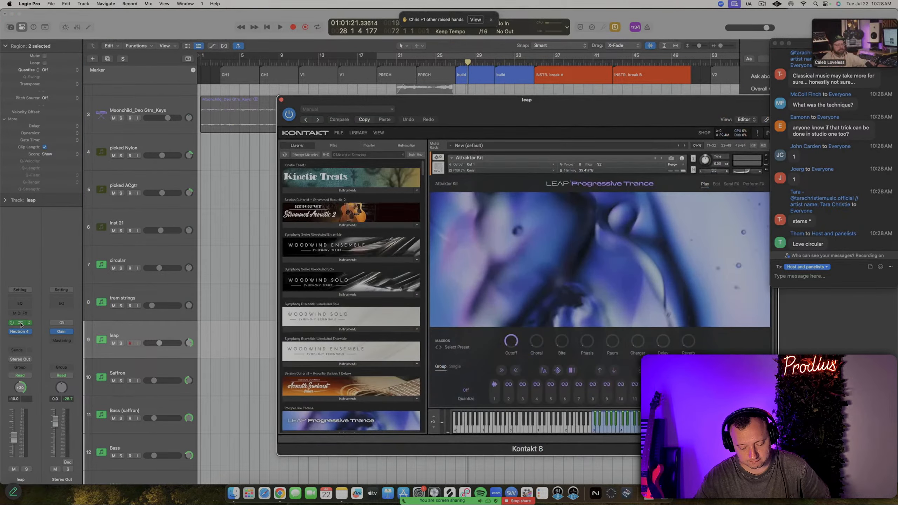
drag(590, 119, 437, 99)
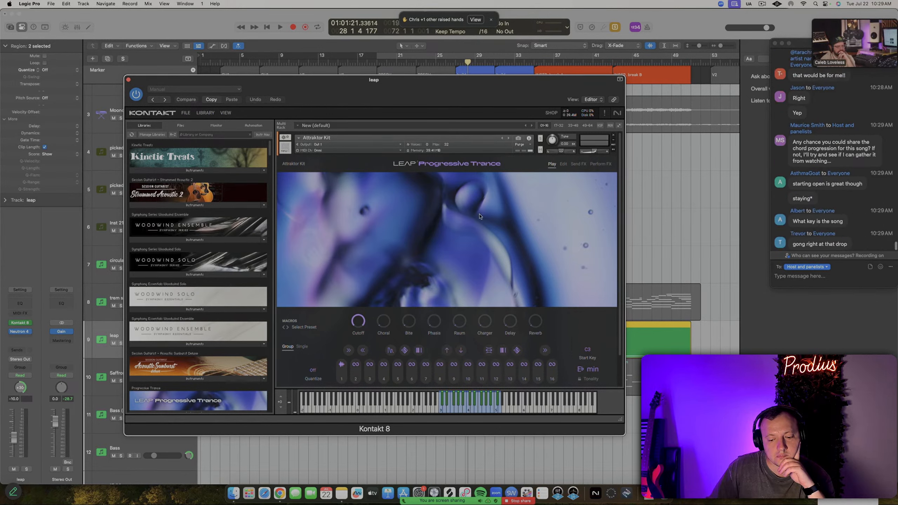
Briefly play from bar 27, move the Kontakt window clear of the leap regions and zoom in on them around bar 35
key(space)
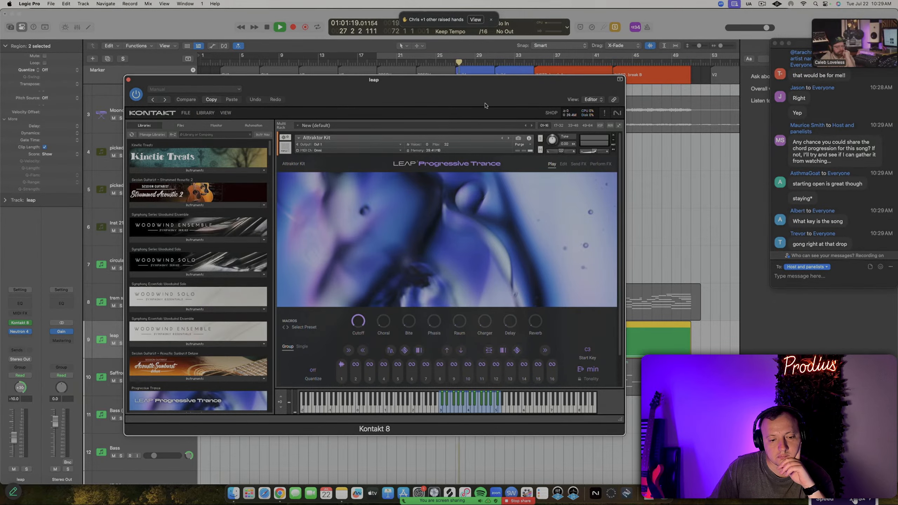
drag(481, 418, 372, 424)
key(space)
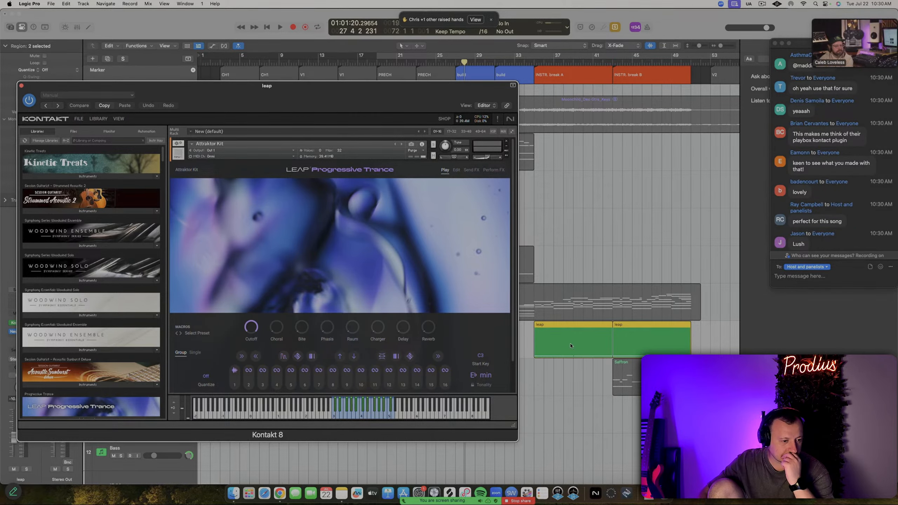
scroll(564, 353, up, 5)
scroll(566, 354, left, 2)
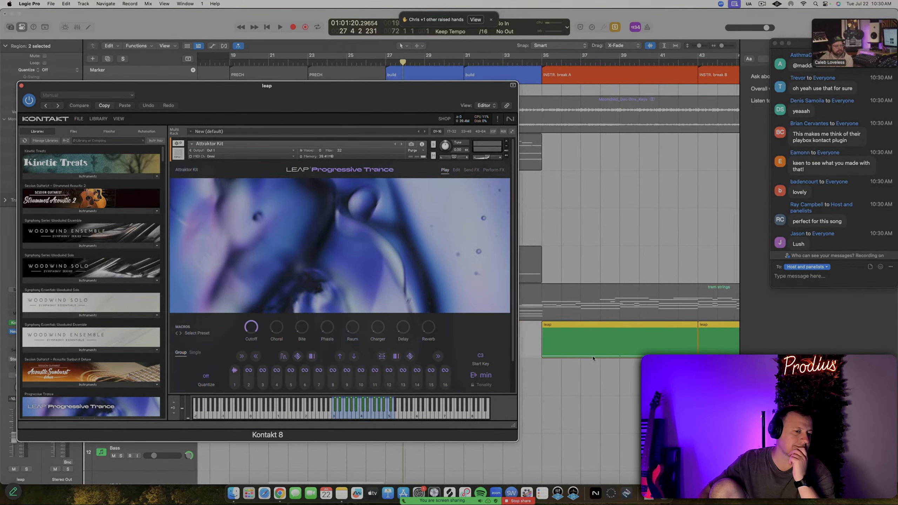
Show the leap regions' notes in the Piano Roll and close the Kontakt 8 window covering the arrangement
scroll(619, 368, up, 3)
double_click(622, 353)
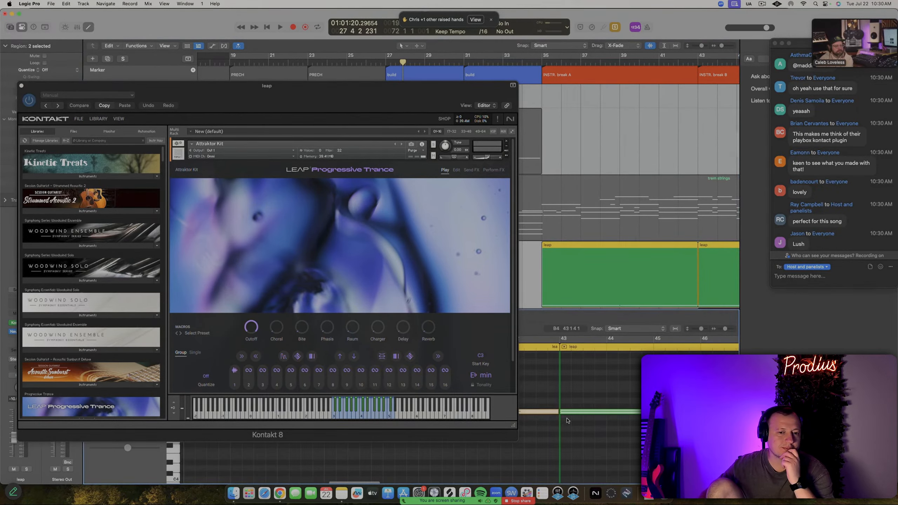
click(22, 86)
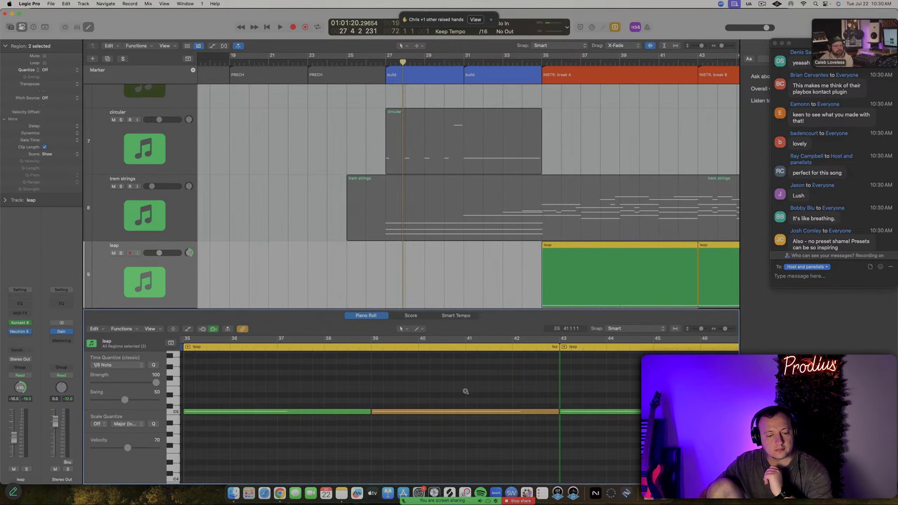
Select the Moonchild_Deo Gtrs_Keys, picked Gtr, circular, trem strings, leap and Saffron regions and audition them soloed through the instrumental break
scroll(303, 175, down, 10)
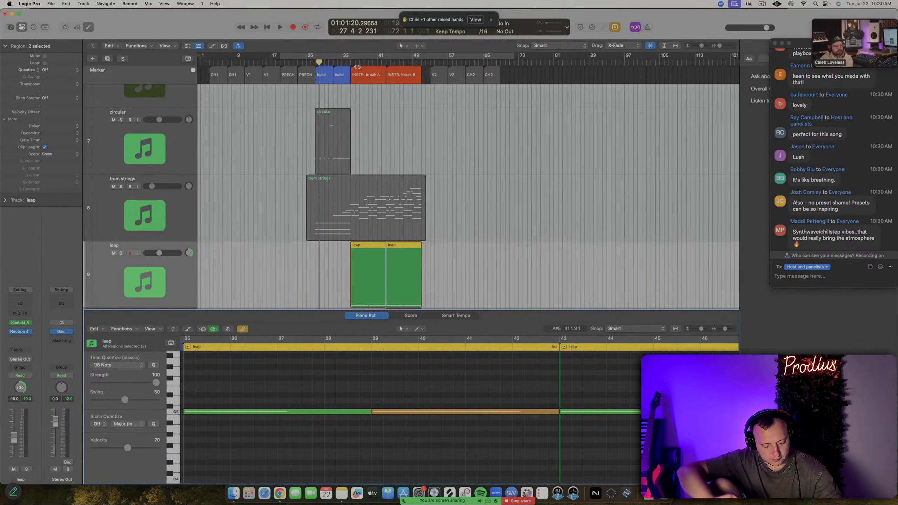
shift+click(312, 179)
scroll(314, 175, down, 5)
scroll(315, 171, up, 5)
key(ctrl+s)
scroll(314, 172, down, 3)
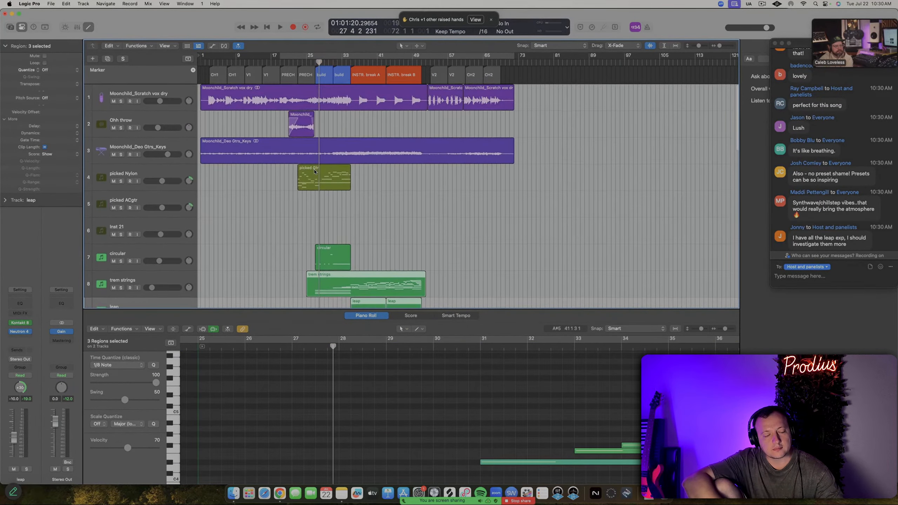
drag(571, 133, 300, 293)
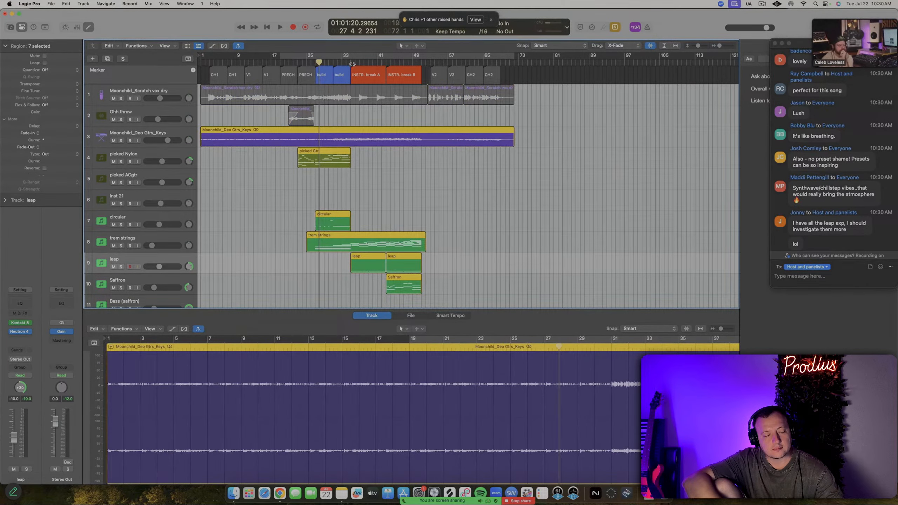
key(space)
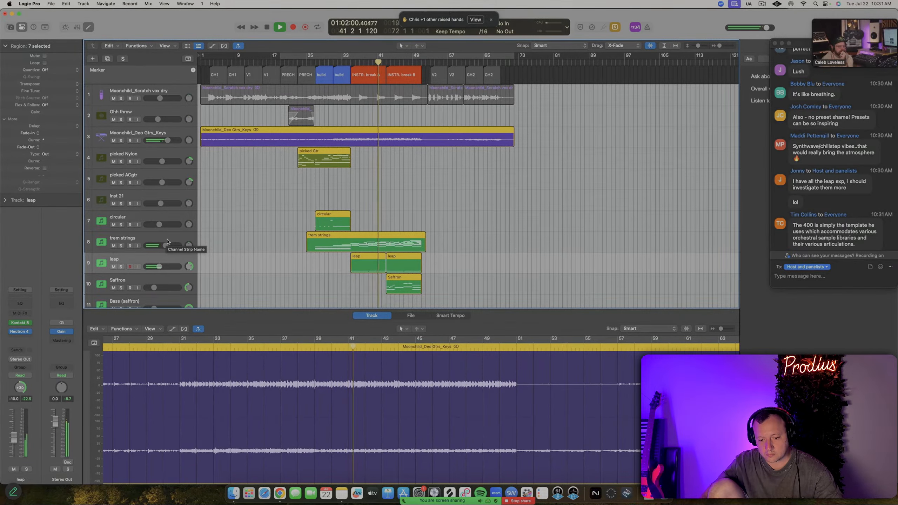
scroll(243, 257, down, 1)
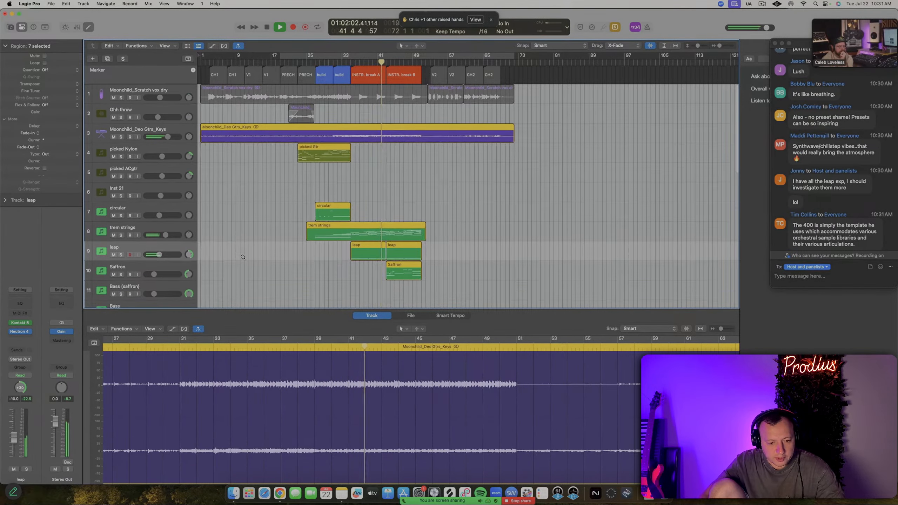
scroll(243, 257, down, 1)
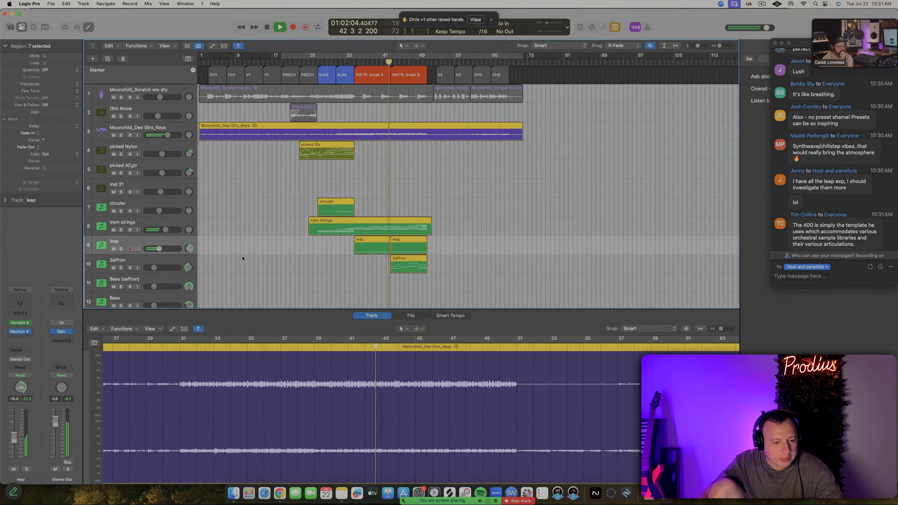
scroll(243, 259, down, 1)
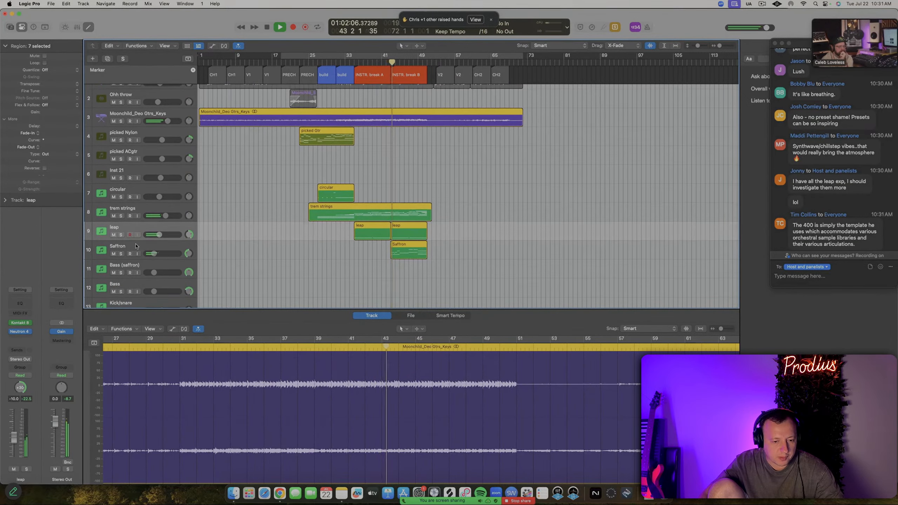
Solo the Saffron track's region, view its Kontakt 8 instrument with the Scene: Saffron patch, and close the plug-in window
click(136, 246)
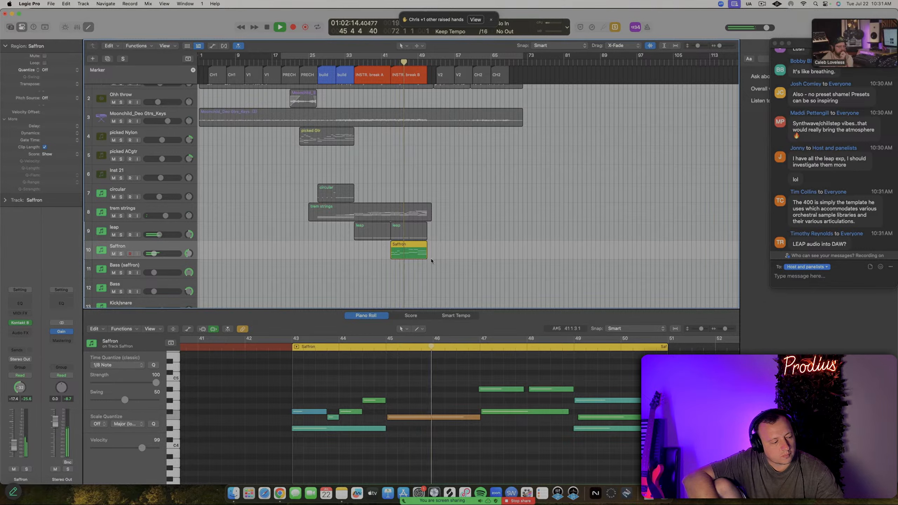
click(20, 324)
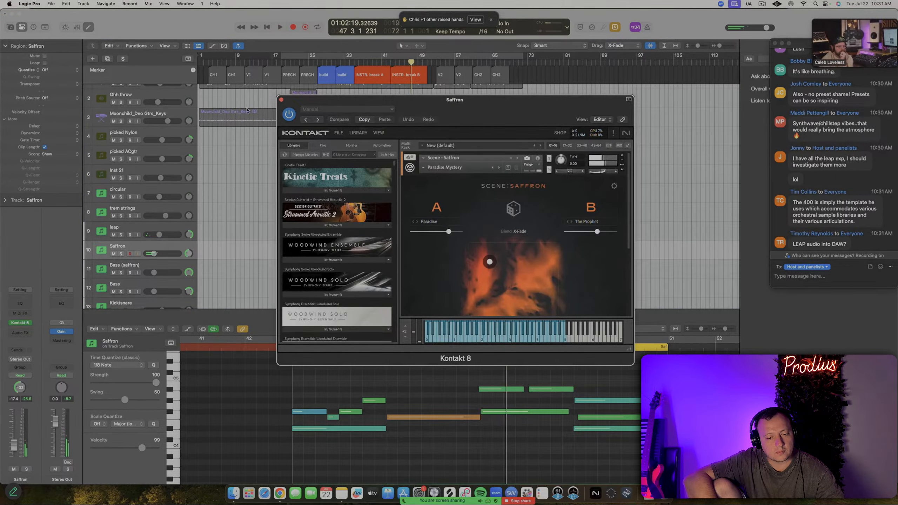
click(282, 101)
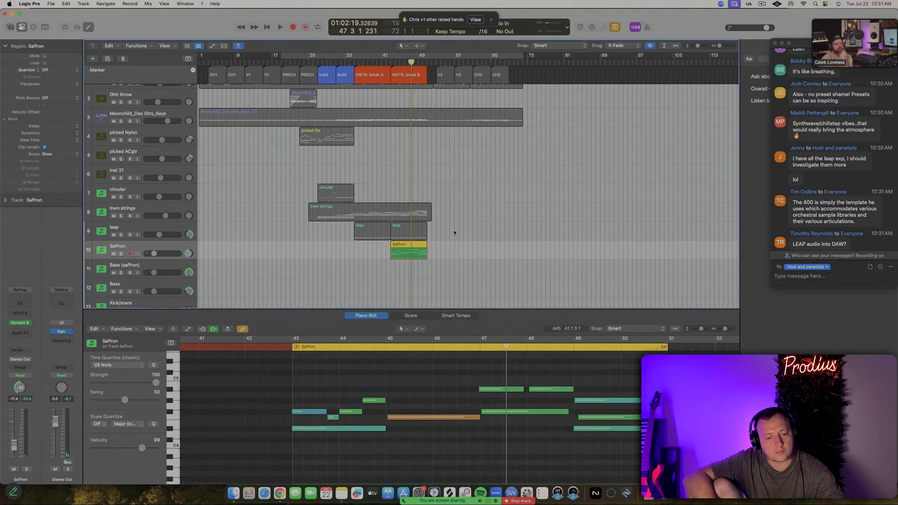
Select the leap regions together with the Saffron region and play them soloed from bar 43, the start of INSTR. break B
drag(454, 233, 378, 251)
click(392, 62)
key(space)
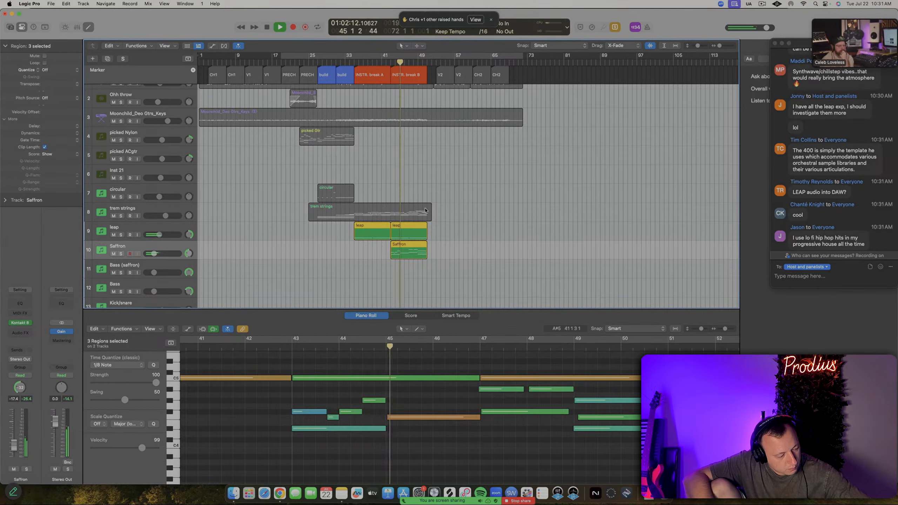
scroll(425, 210, down, 1)
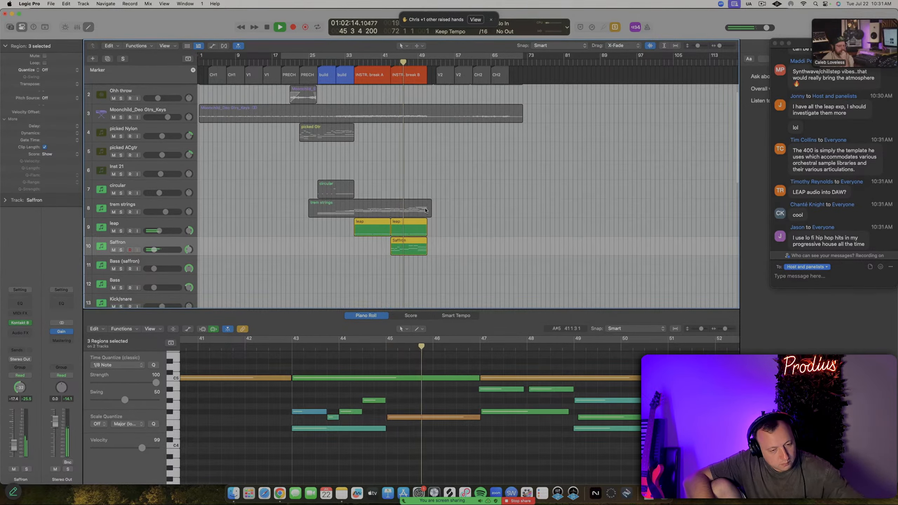
Add the kick, snare, tom fill and Toms regions to the soloed selection during playback
scroll(425, 211, down, 5)
drag(449, 200, 301, 292)
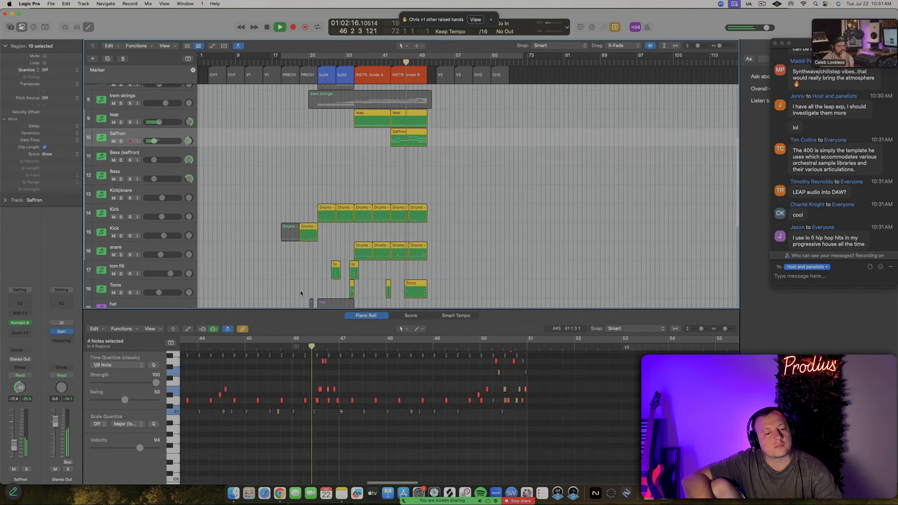
scroll(412, 262, down, 4)
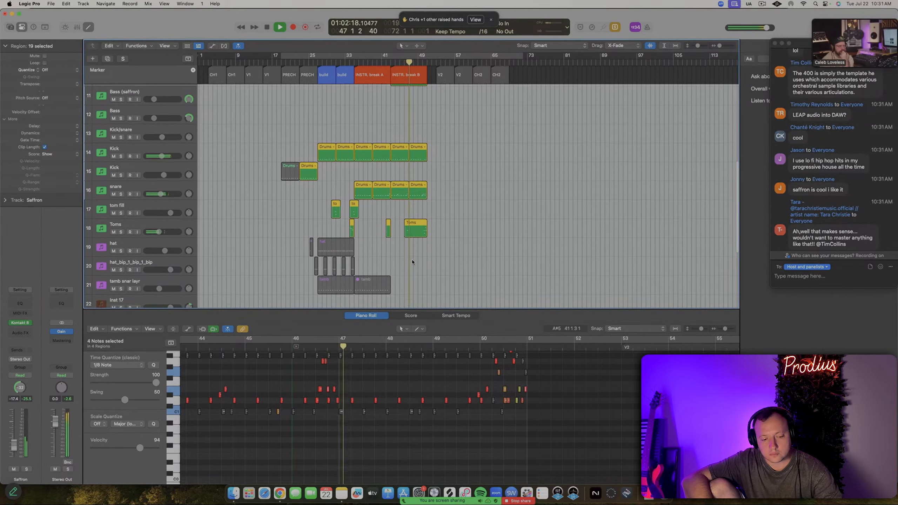
scroll(412, 262, down, 2)
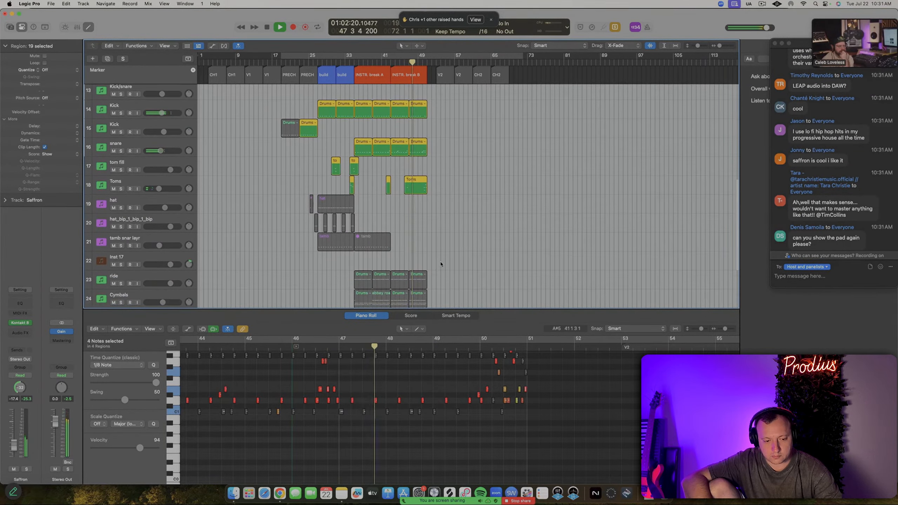
Add the ride, Cymbals, Inst 18 and Inst 19 regions to the soloed selection, audition them, and stop playback with solo off
scroll(442, 262, down, 4)
drag(449, 204, 347, 285)
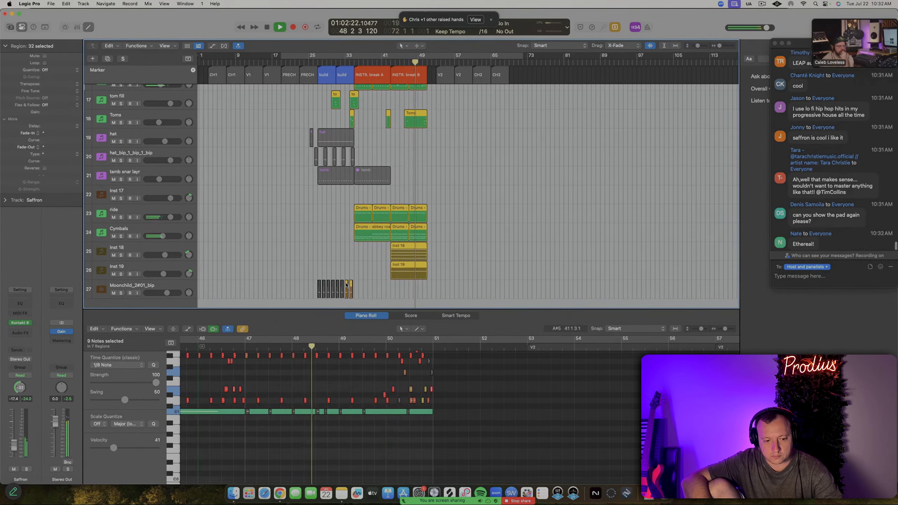
scroll(348, 280, down, 2)
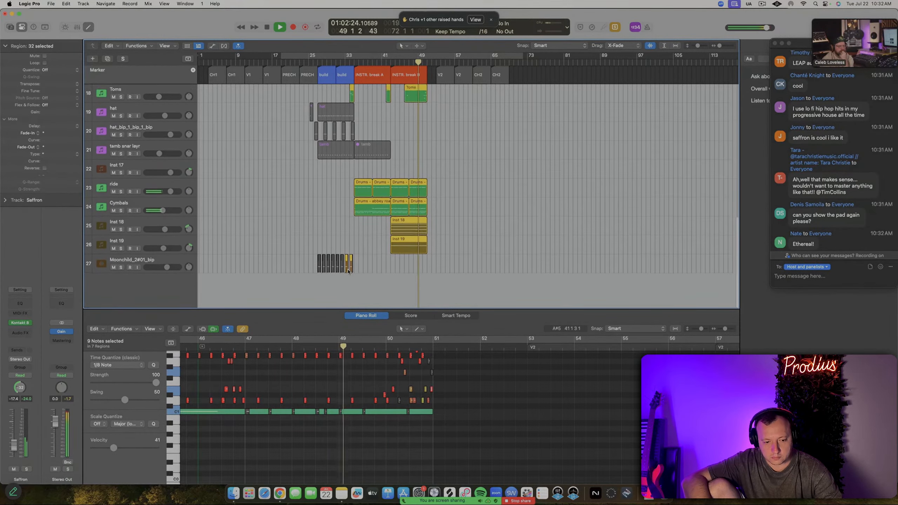
scroll(349, 271, down, 4)
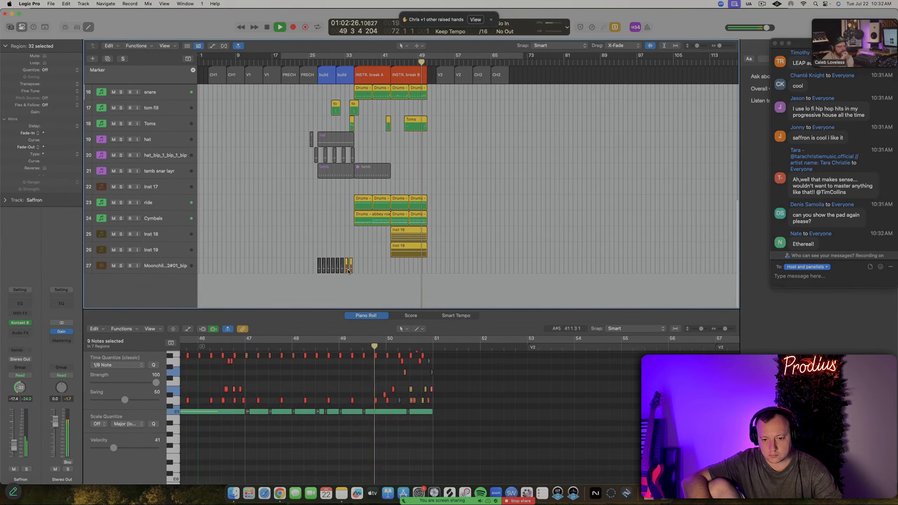
scroll(348, 271, up, 5)
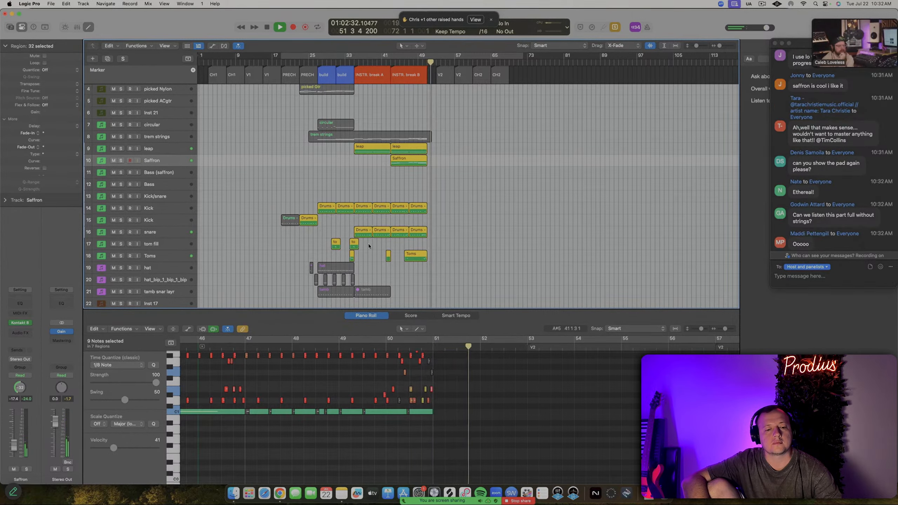
key(space)
key(ctrl+s)
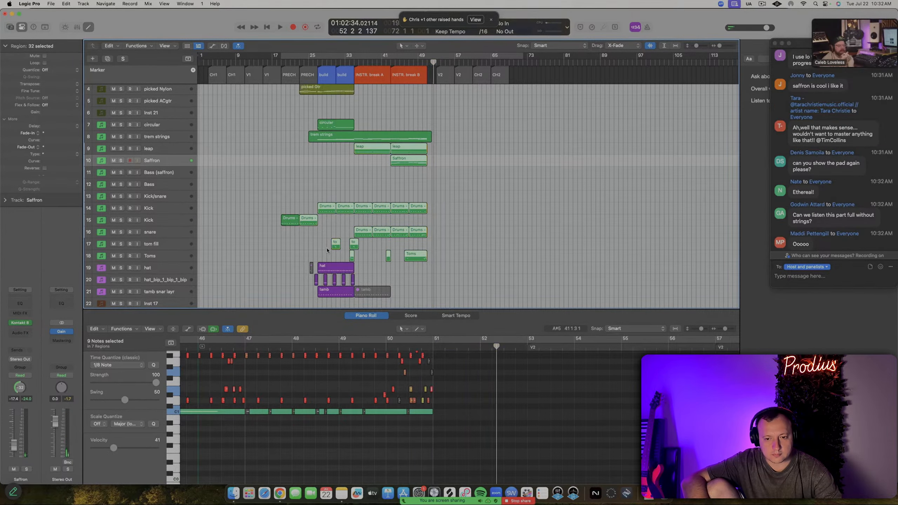
Close the Piano Roll, clear the region selection and adjust the track heights so all 27 tracks fit in the arrangement
key(super+Up)
key(super+Up)
key(super+Up)
key(super+Up)
key(p)
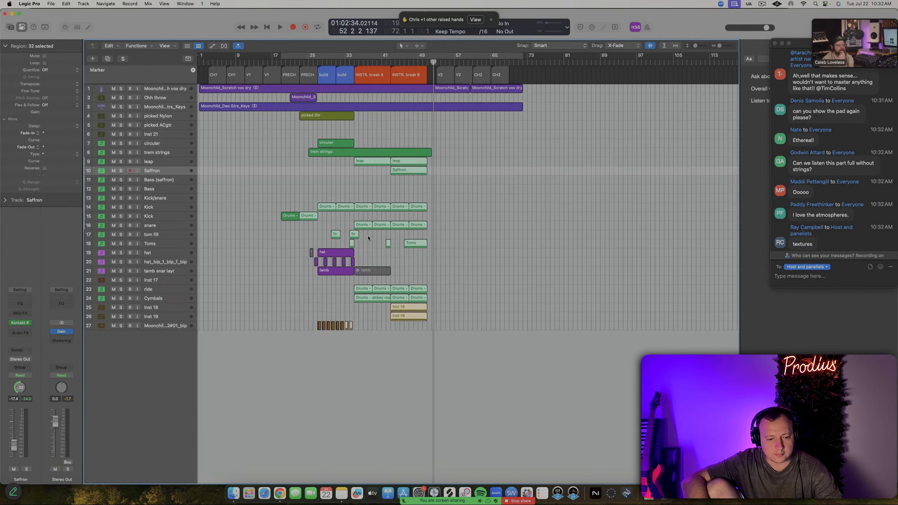
click(450, 265)
key(super+Down)
key(super+Down)
key(super+Down)
key(super+Down)
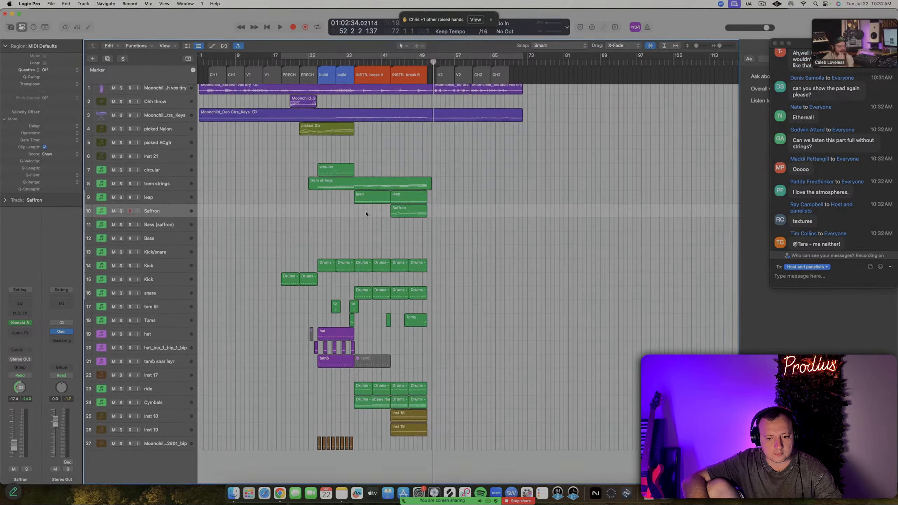
Select the trem strings track, enlarge the track heights and show the volume automation lanes
click(153, 181)
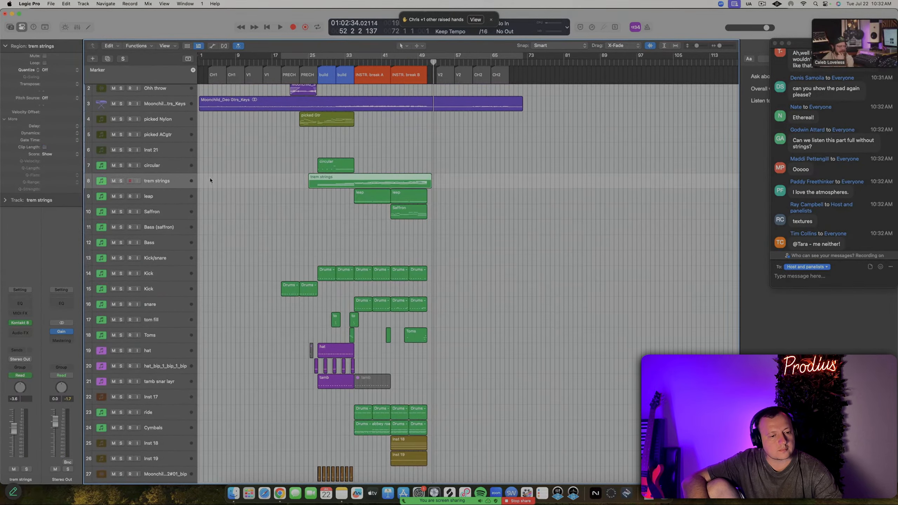
key(super+Down)
key(super+Down)
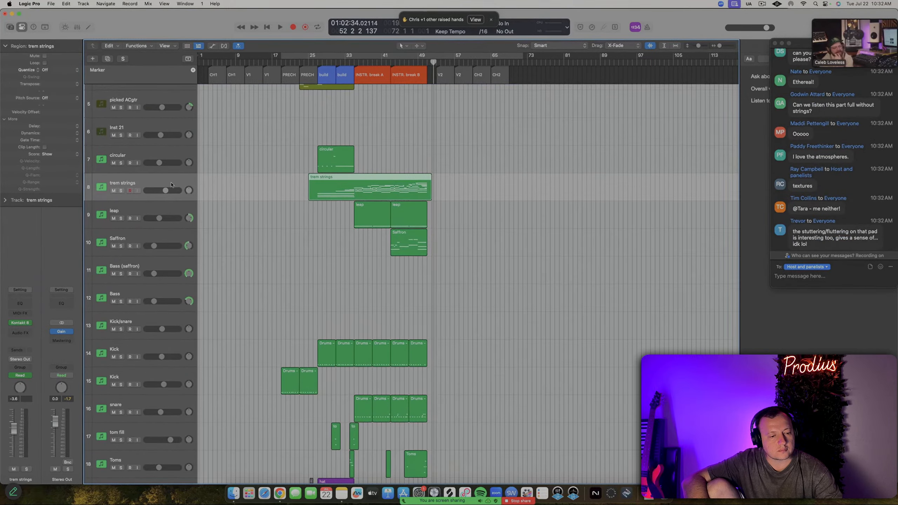
key(super+Down)
key(super+Down)
key(a)
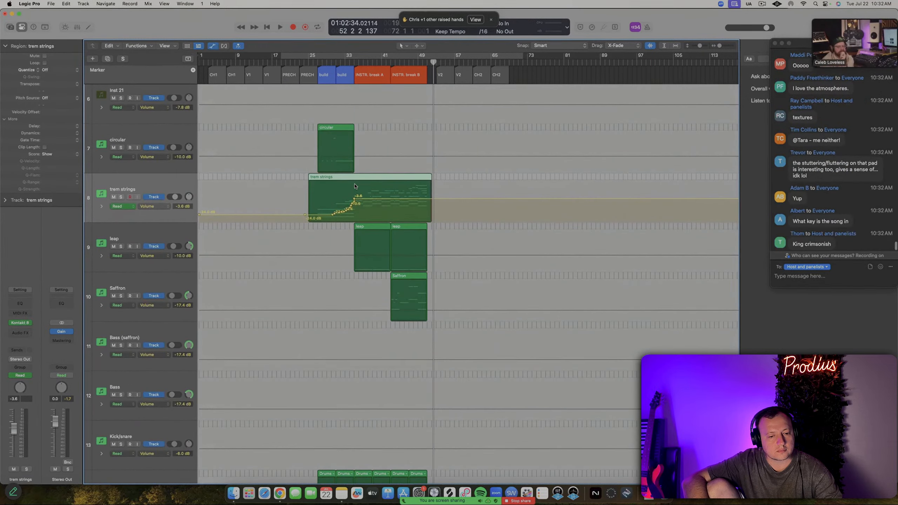
Lower the trem strings volume automation from bar 35 onward to -4.7 dB
scroll(339, 193, up, 10)
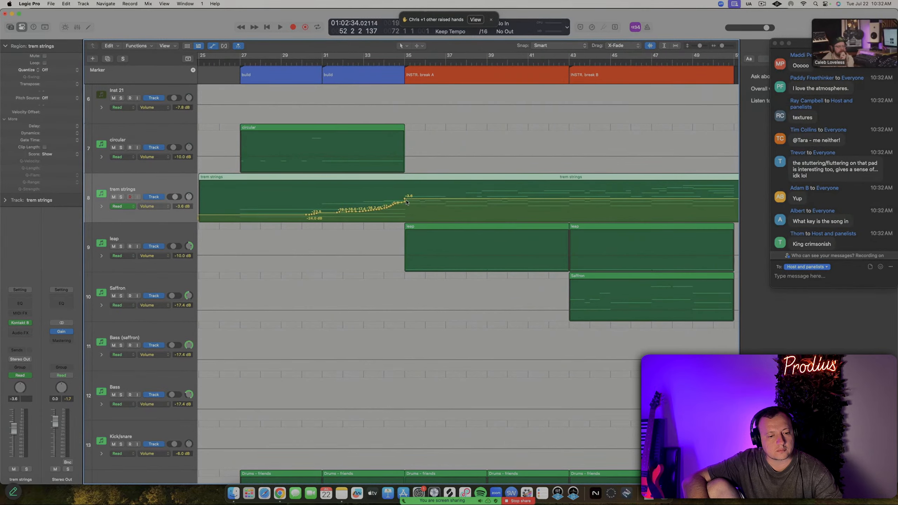
scroll(413, 202, up, 5)
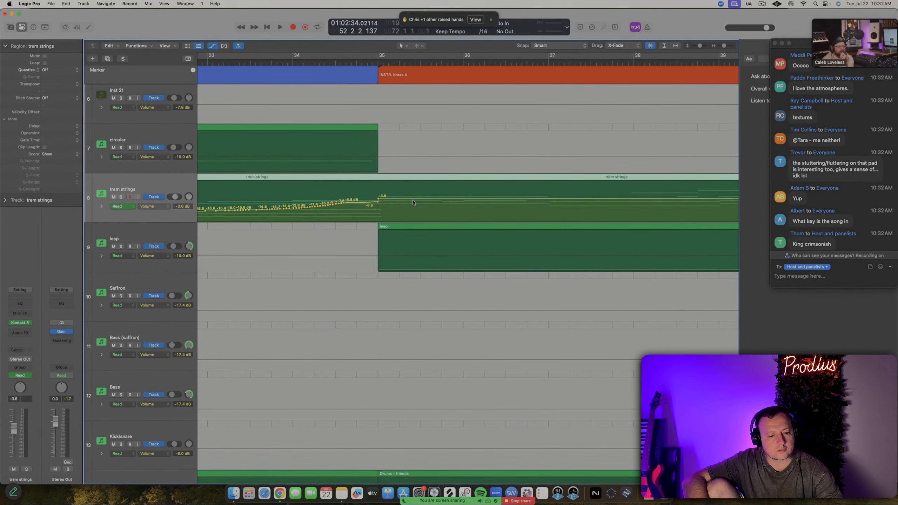
click(378, 200)
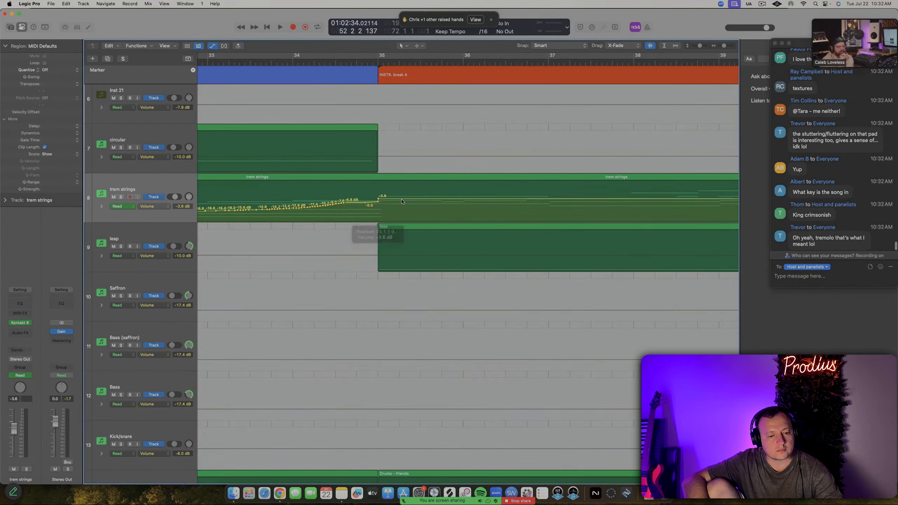
drag(414, 199, 414, 200)
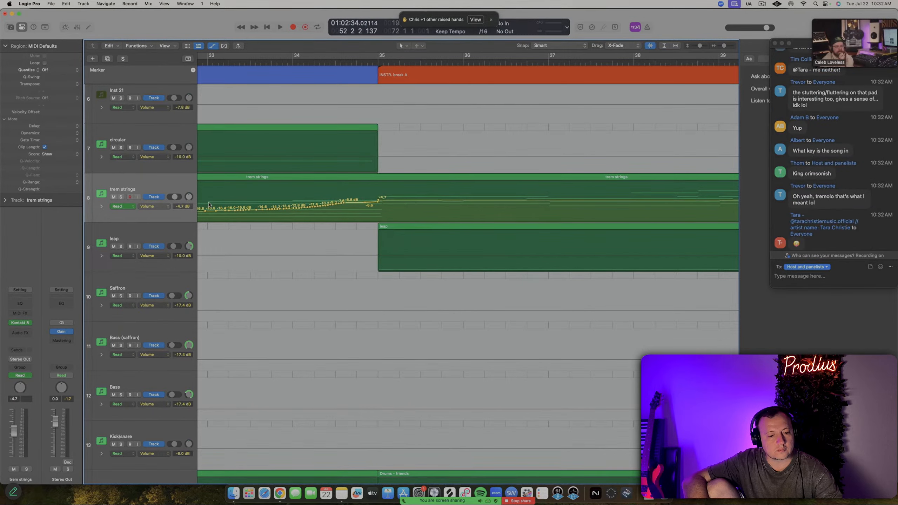
Hide the automation lanes and bring the arrangement from the build sections onward back into view down to the drum tracks
key(a)
scroll(318, 212, down, 8)
scroll(287, 223, down, 4)
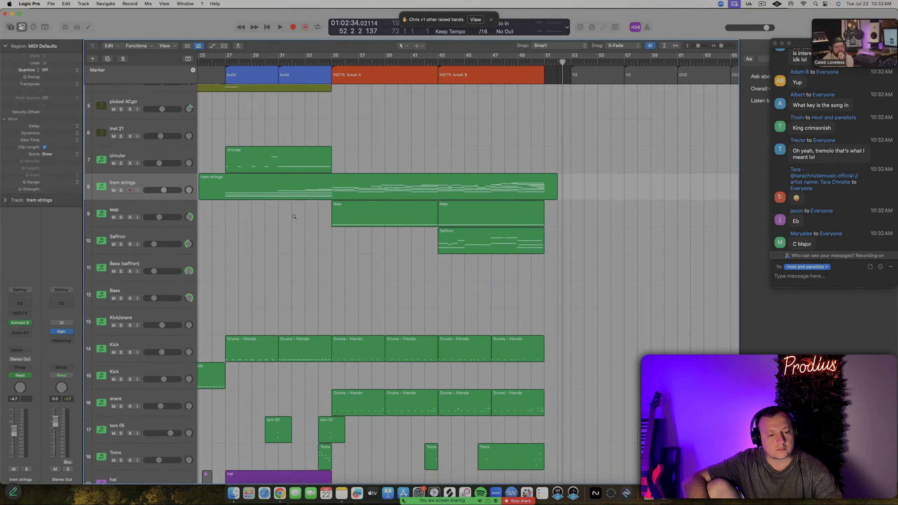
scroll(263, 230, down, 3)
scroll(262, 232, down, 2)
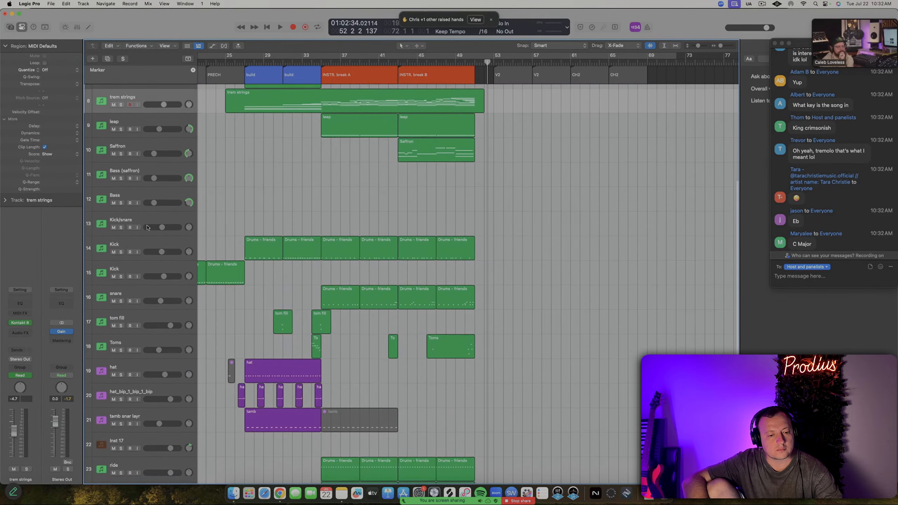
scroll(234, 255, down, 3)
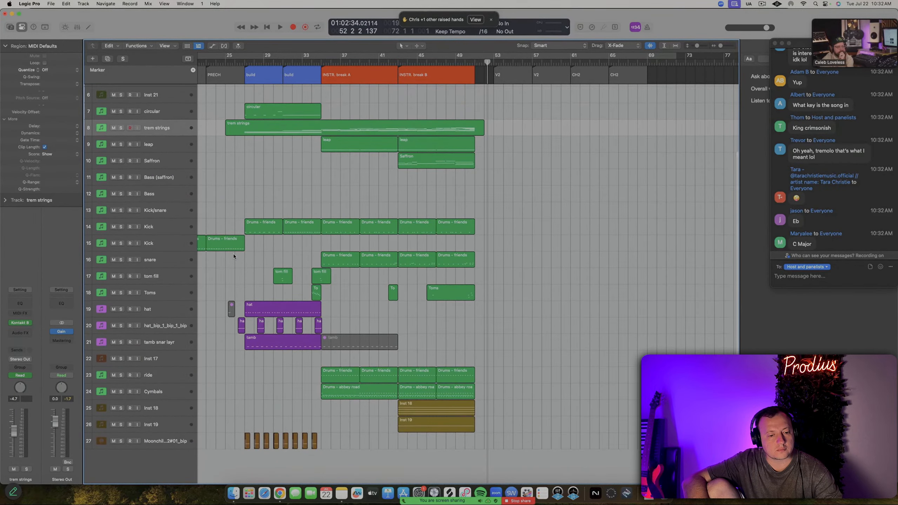
scroll(234, 252, up, 3)
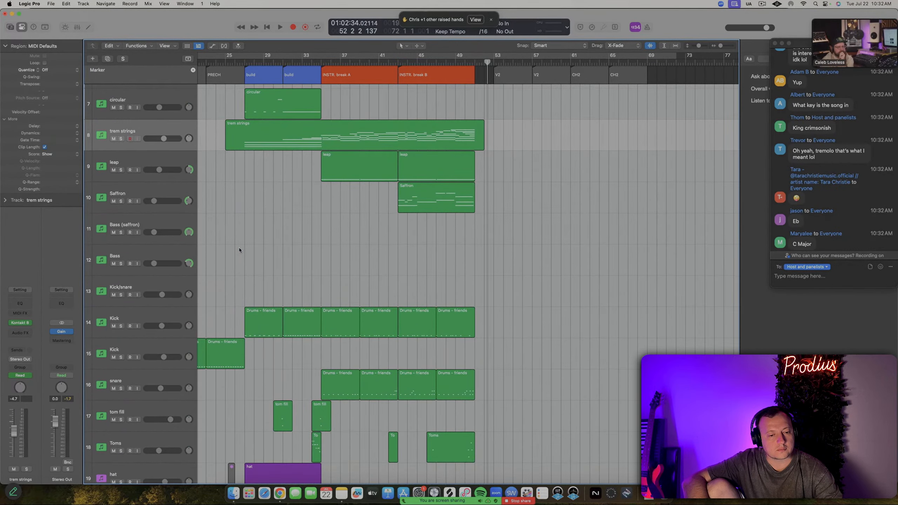
Select the snare track with its four Drums - friends regions and solo them
scroll(239, 250, up, 3)
scroll(239, 250, up, 1)
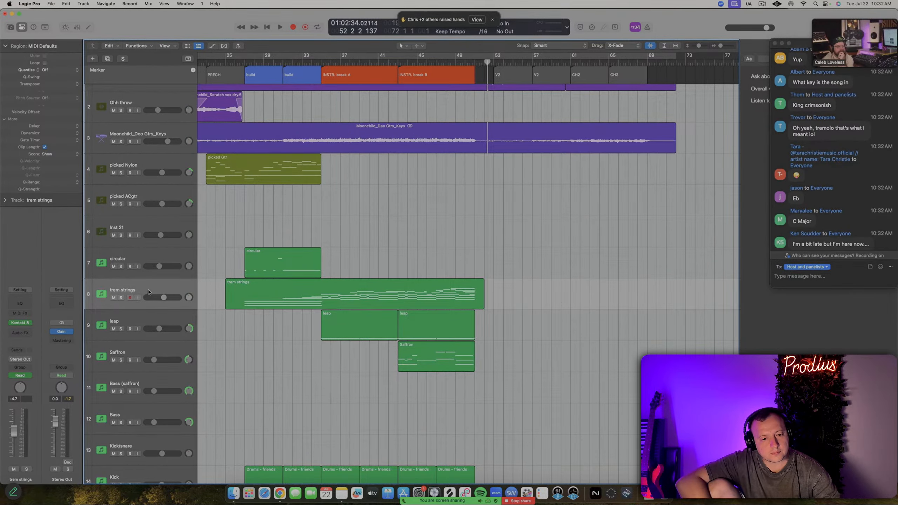
scroll(143, 304, down, 5)
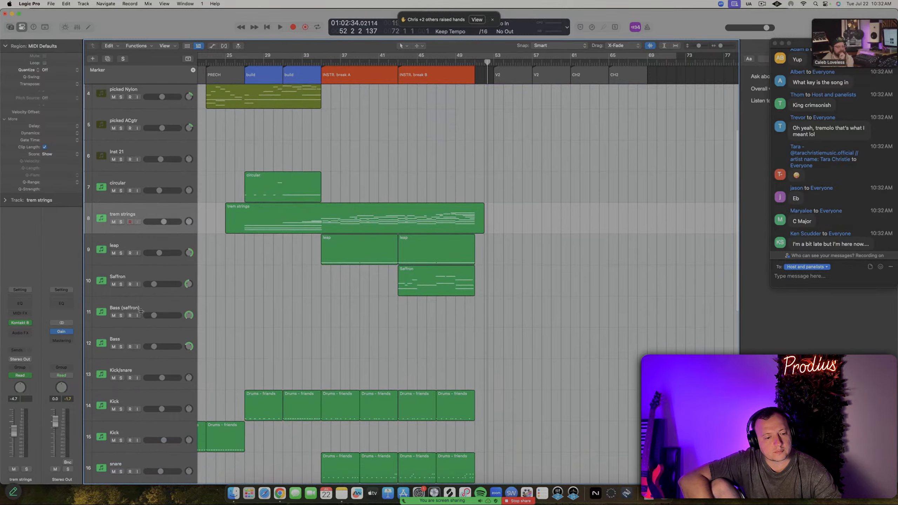
scroll(141, 311, down, 7)
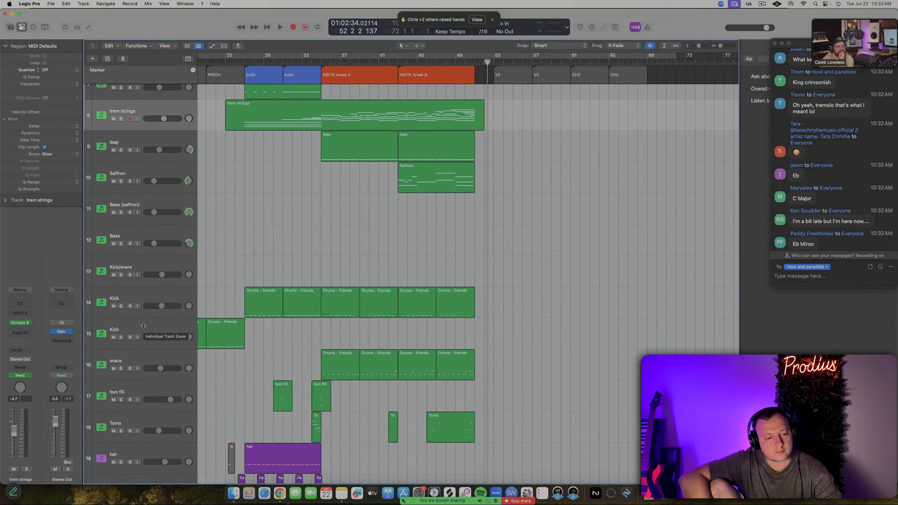
click(142, 359)
key(ctrl+s)
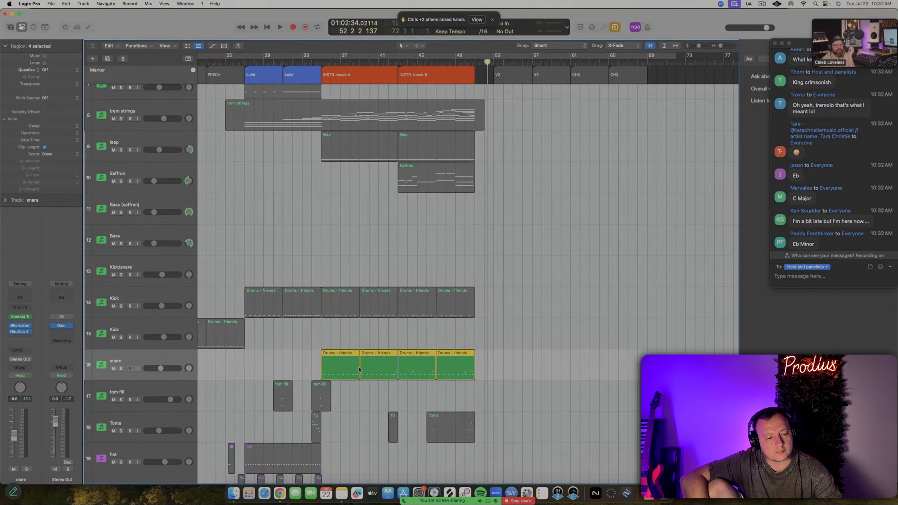
Open the snare regions in the Piano Roll and focus on the fill notes in bar 46
double_click(384, 368)
scroll(315, 392, up, 5)
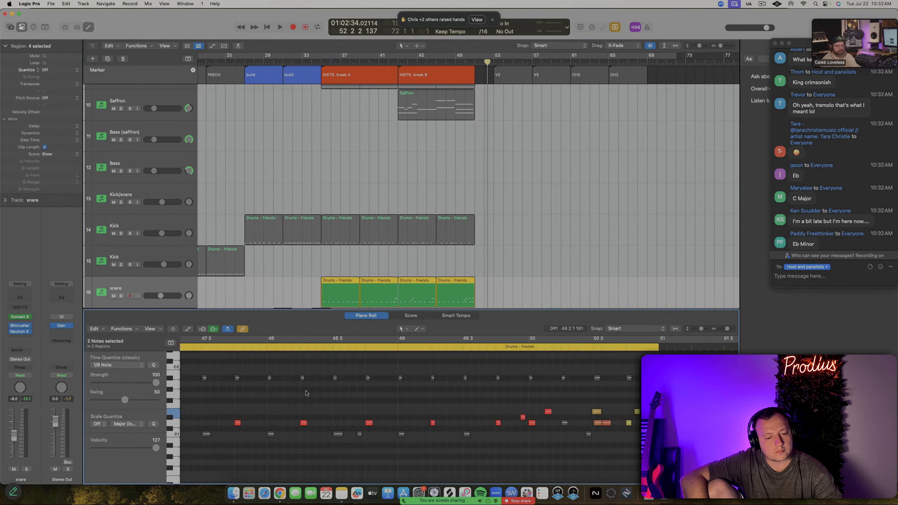
scroll(307, 392, left, 10)
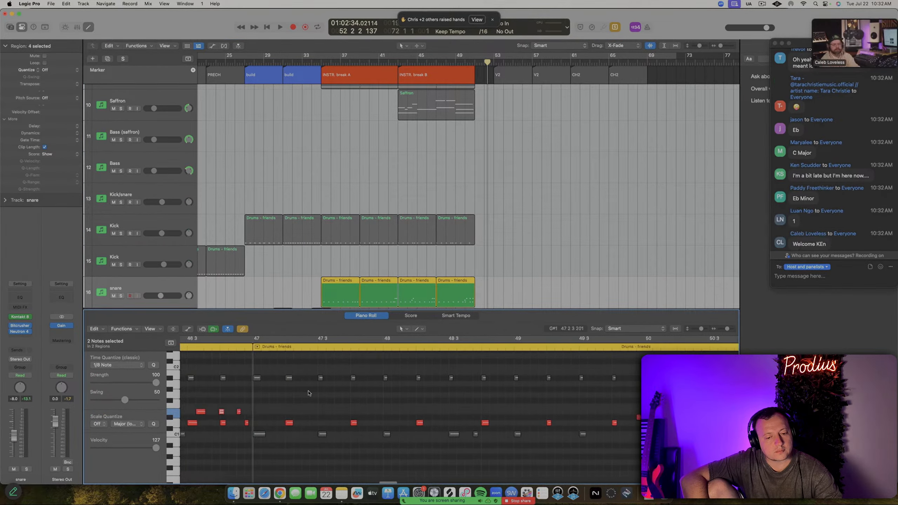
scroll(398, 409, up, 5)
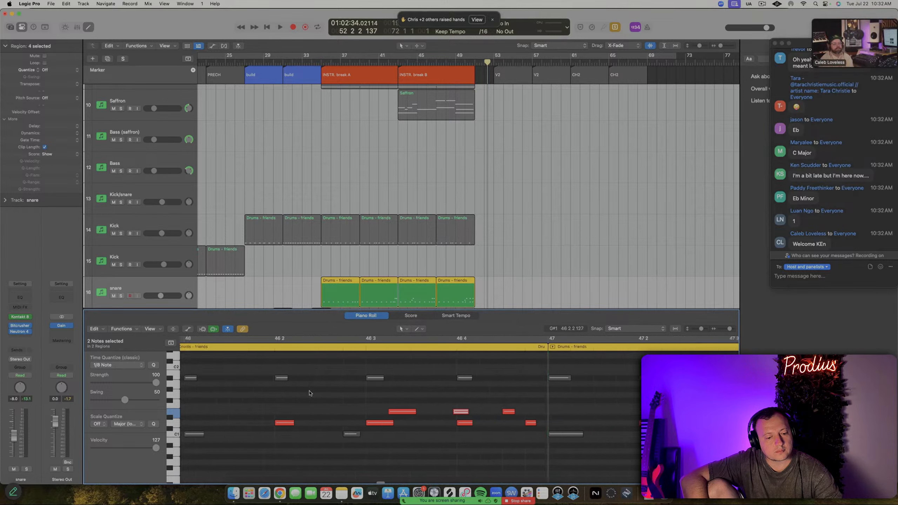
Use the Velocity tool to lower the upper snare hit beside beat 4 of bar 46 to velocity 101
drag(388, 395, 447, 440)
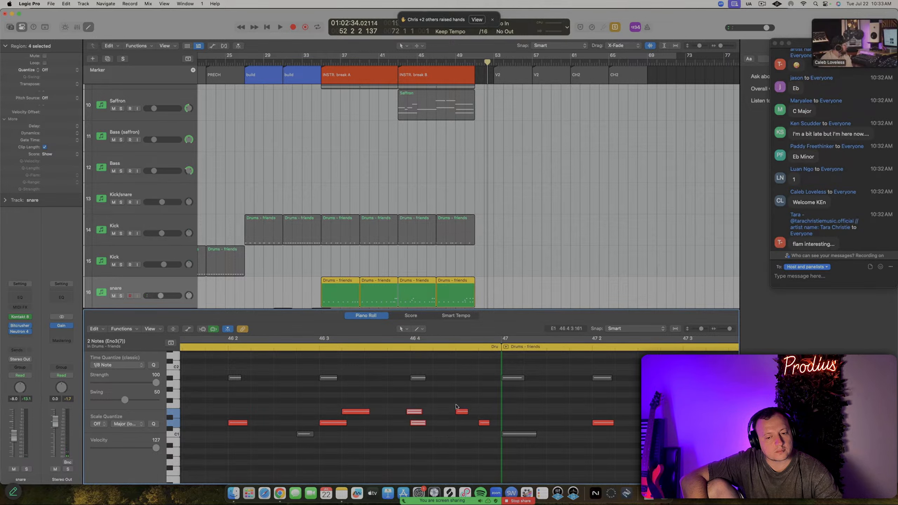
click(433, 401)
key(t)
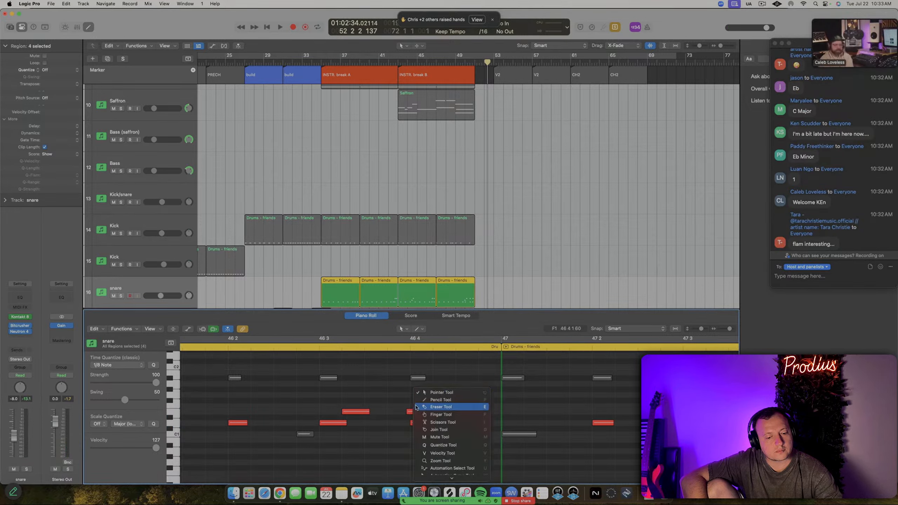
key(v)
drag(414, 412, 415, 417)
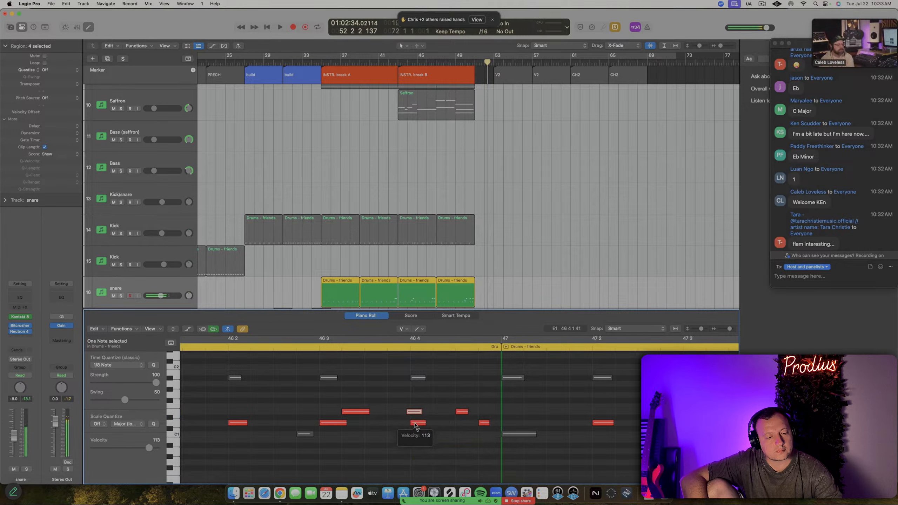
click(433, 413)
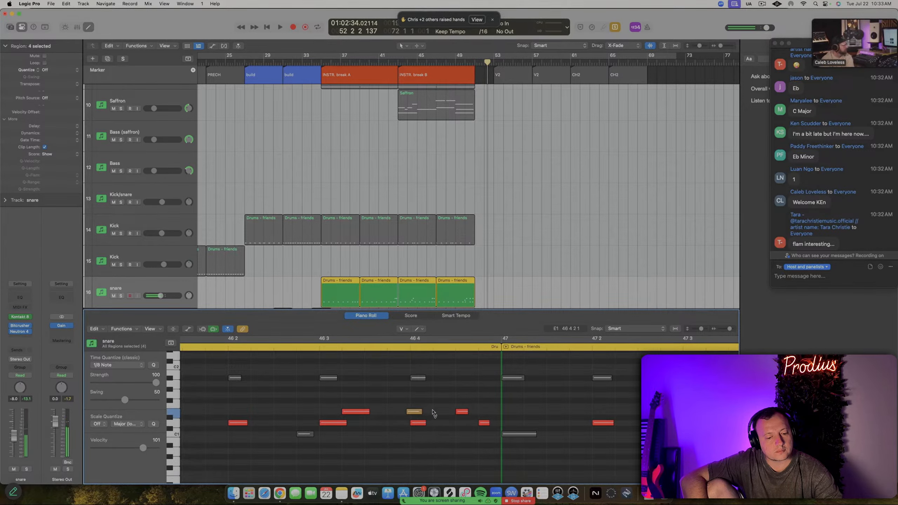
Close the Piano Roll and audition the soloed snare fill from around bar 46, clearing the region selection
scroll(388, 249, down, 3)
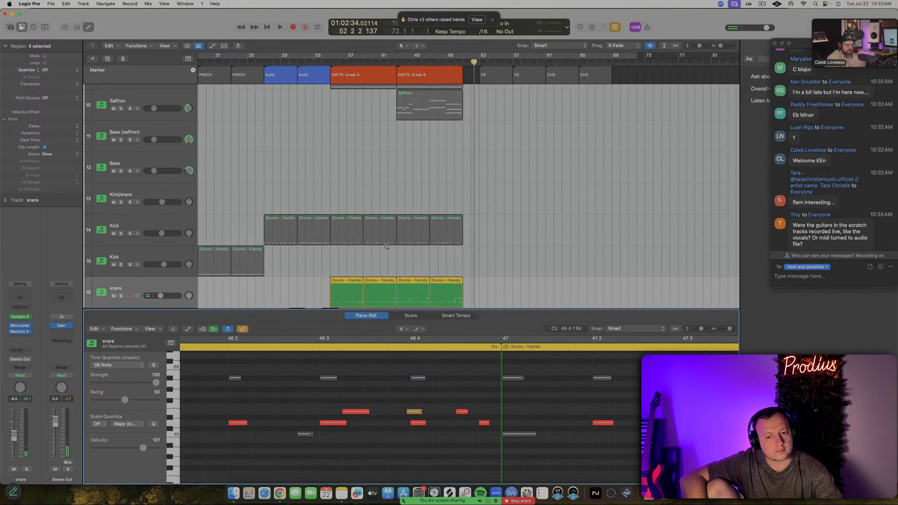
key(e)
scroll(425, 110, up, 5)
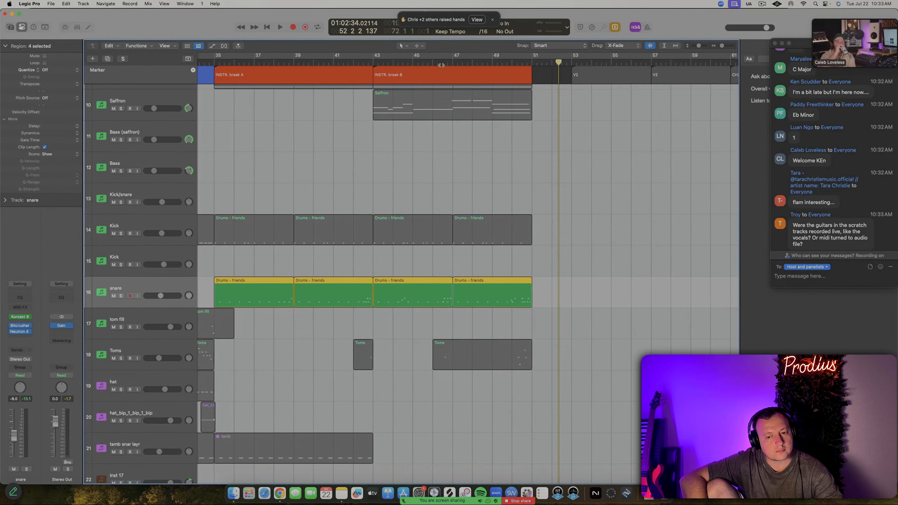
click(429, 61)
key(space)
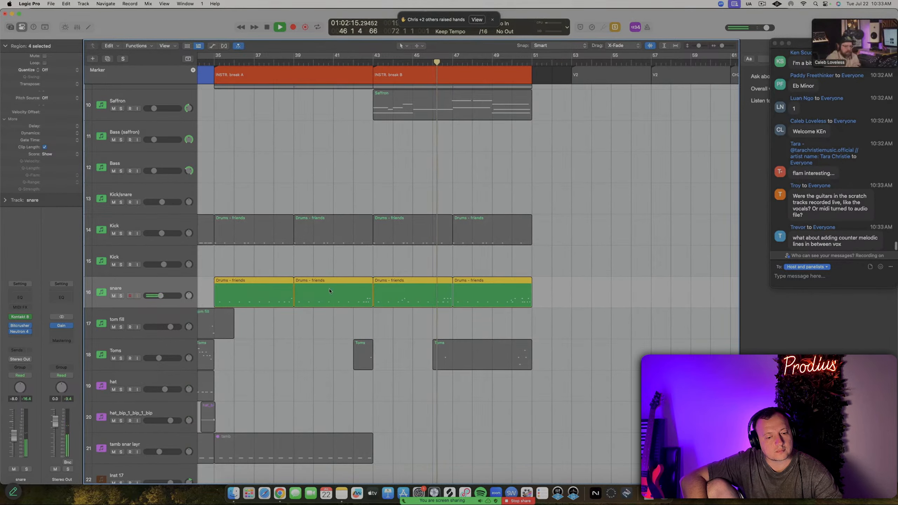
click(413, 268)
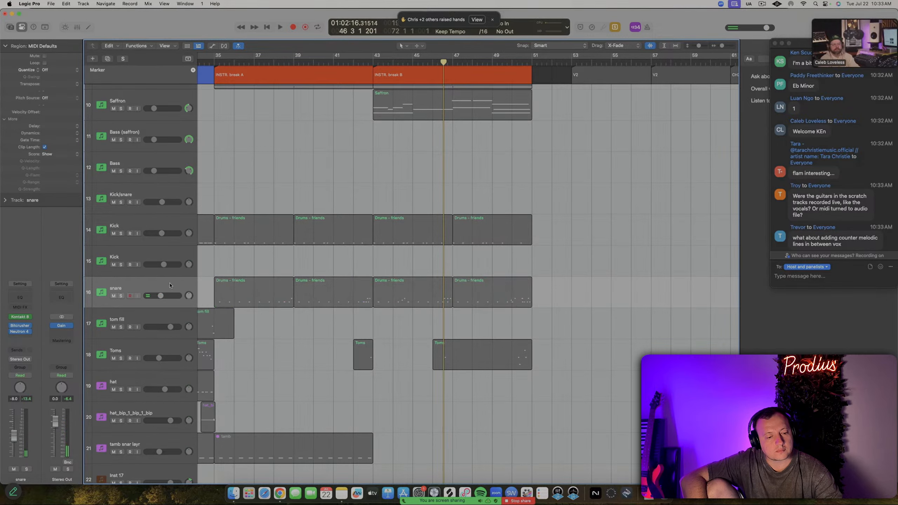
Reopen the snare regions in the Piano Roll and audition the soloed fill at the end of bar 42
click(170, 286)
key(p)
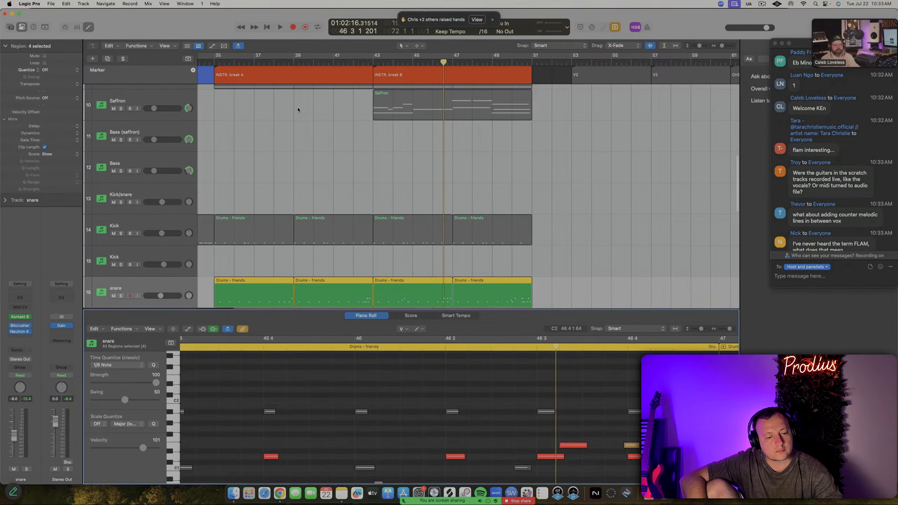
click(293, 62)
scroll(317, 362, down, 6)
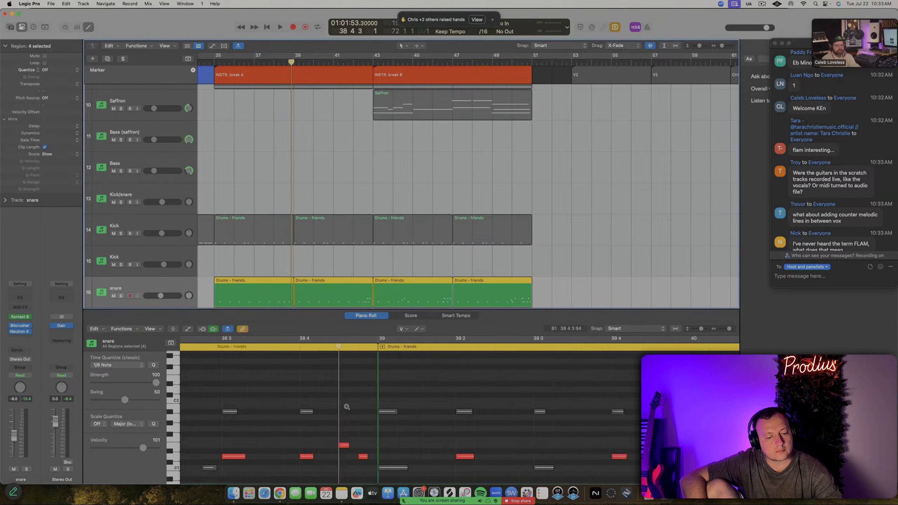
scroll(341, 407, up, 4)
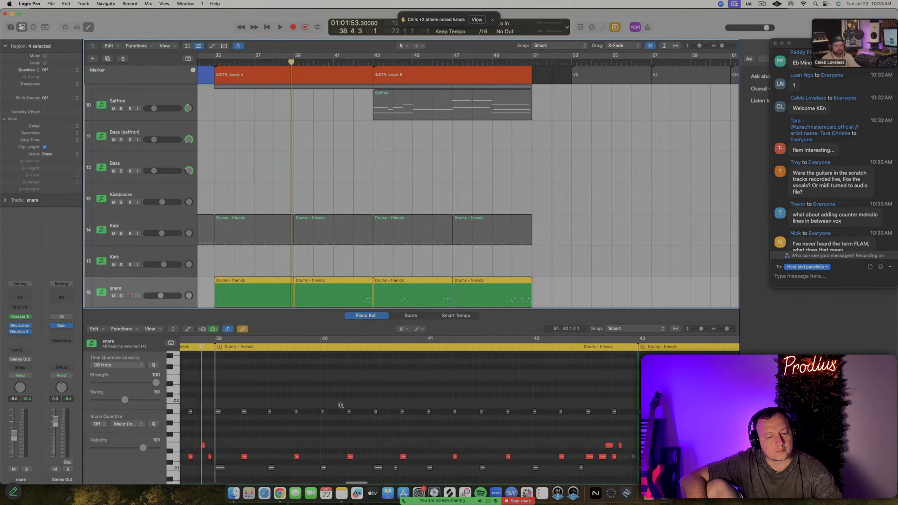
scroll(341, 405, down, 3)
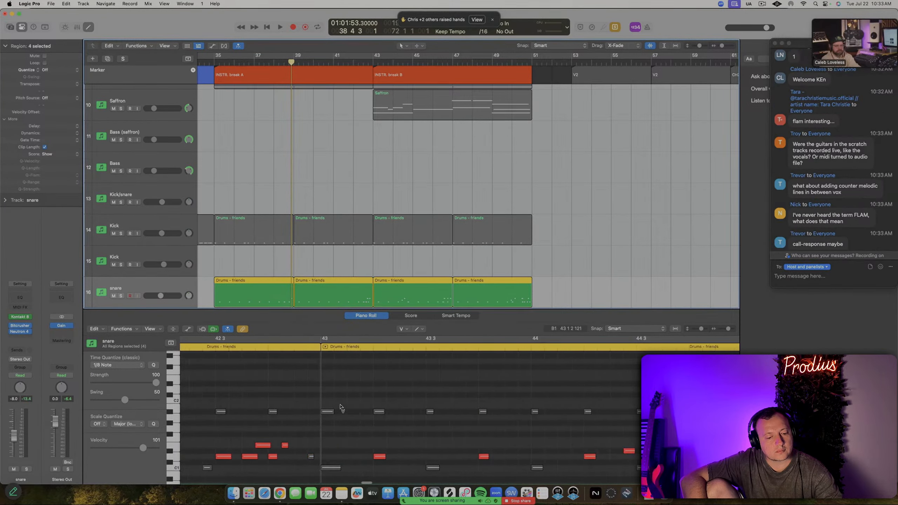
double_click(207, 347)
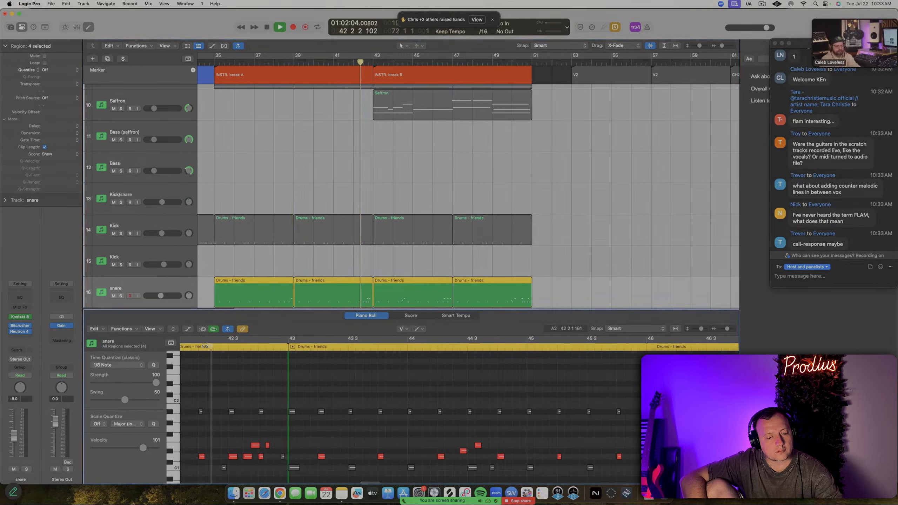
key(space)
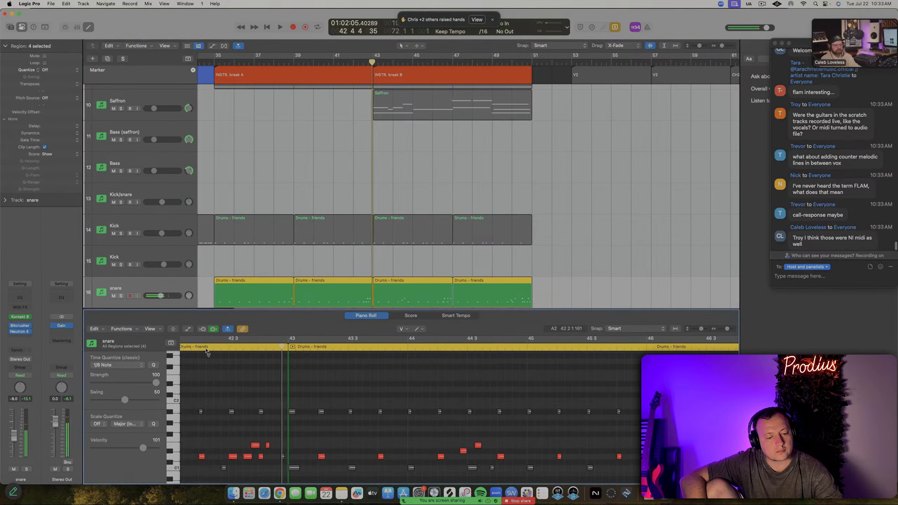
Turn solo off and audition the bar 46 snare fill with the other active tracks
scroll(492, 460, down, 2)
scroll(493, 459, right, 5)
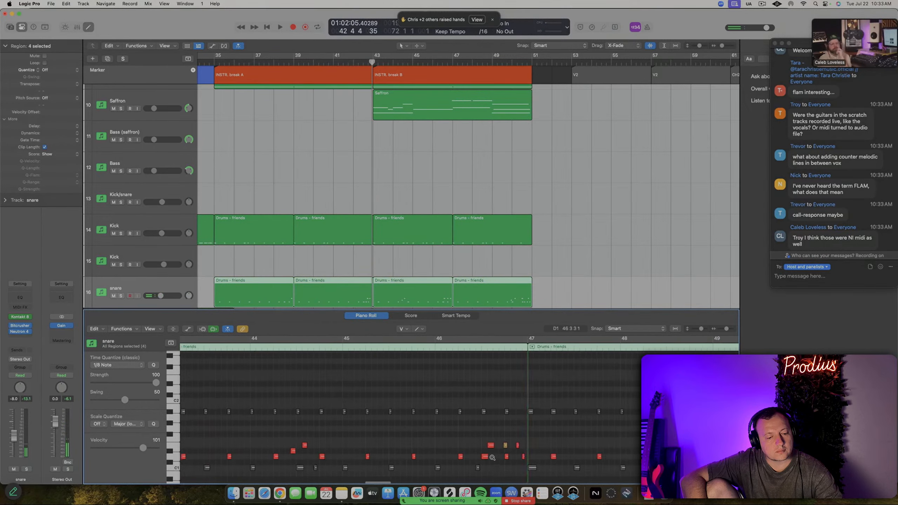
scroll(493, 459, up, 5)
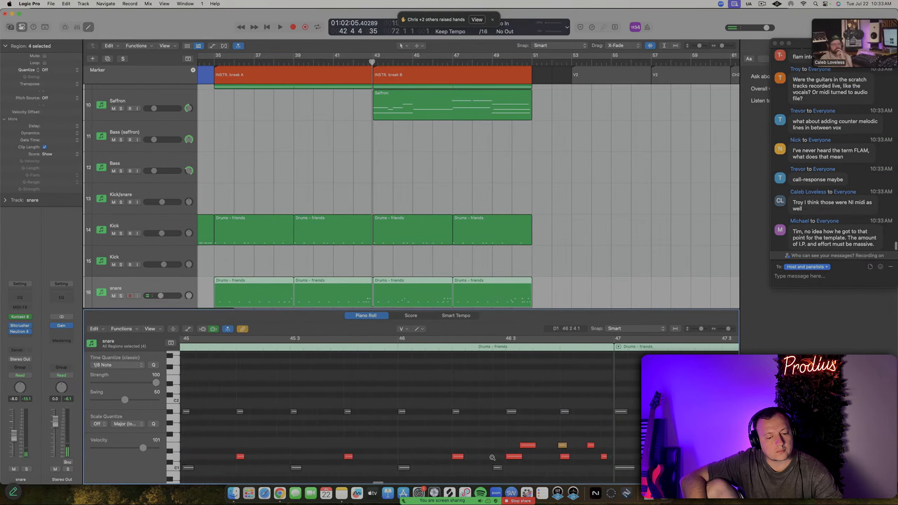
double_click(422, 350)
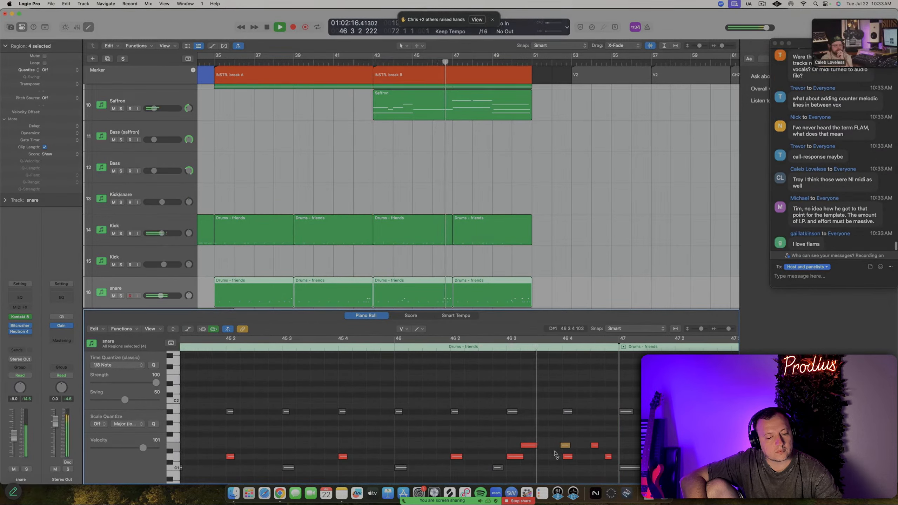
key(space)
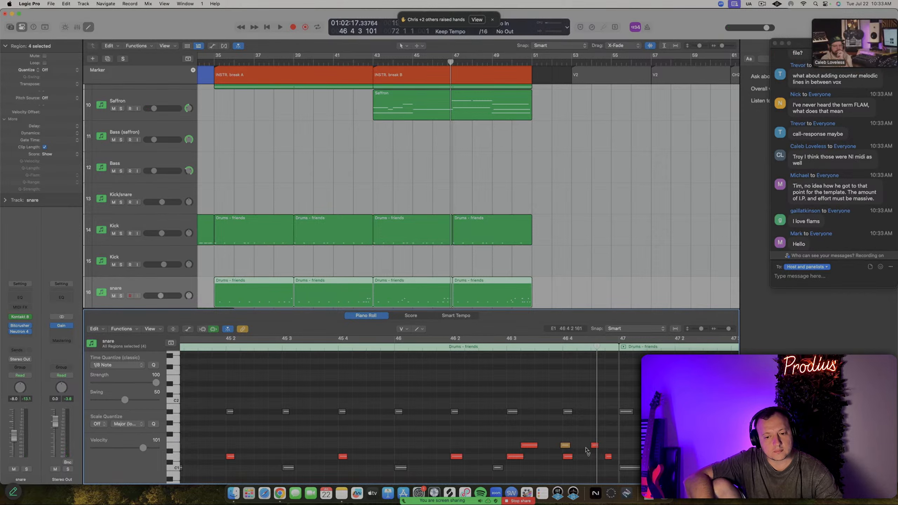
Audition the closing snare fill from beat 2 of bar 50 to the start of bar 51
scroll(587, 450, down, 3)
scroll(580, 449, right, 10)
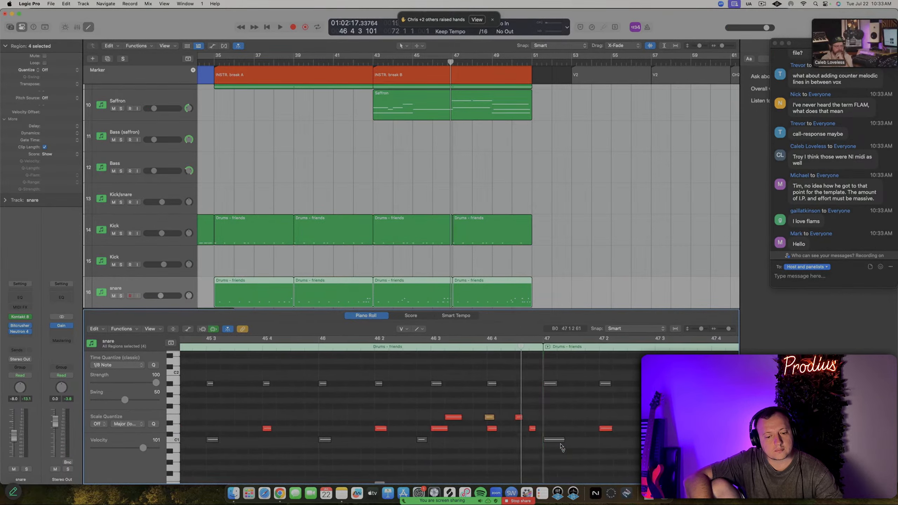
scroll(562, 447, right, 15)
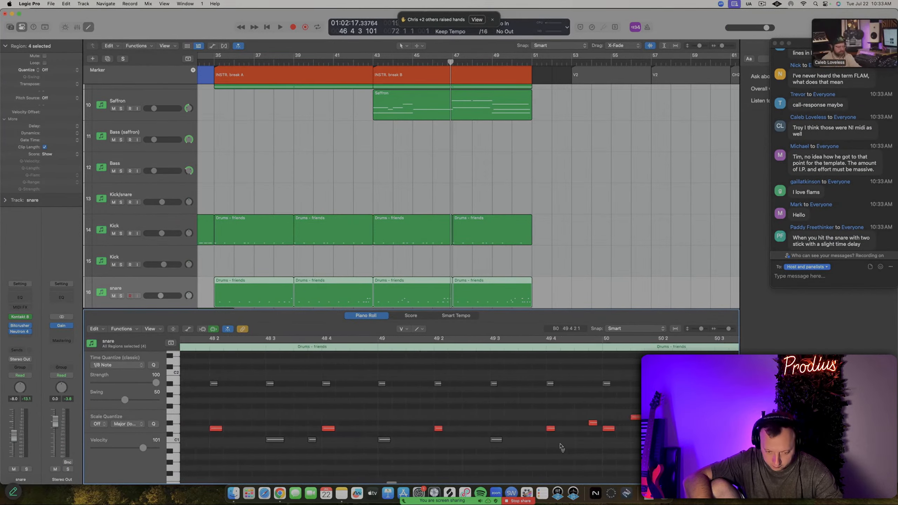
scroll(562, 448, right, 2)
click(511, 347)
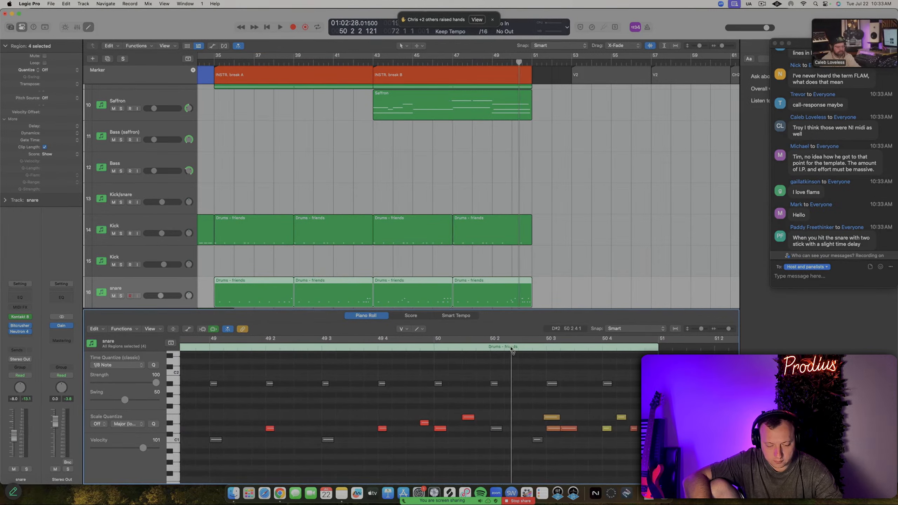
key(space)
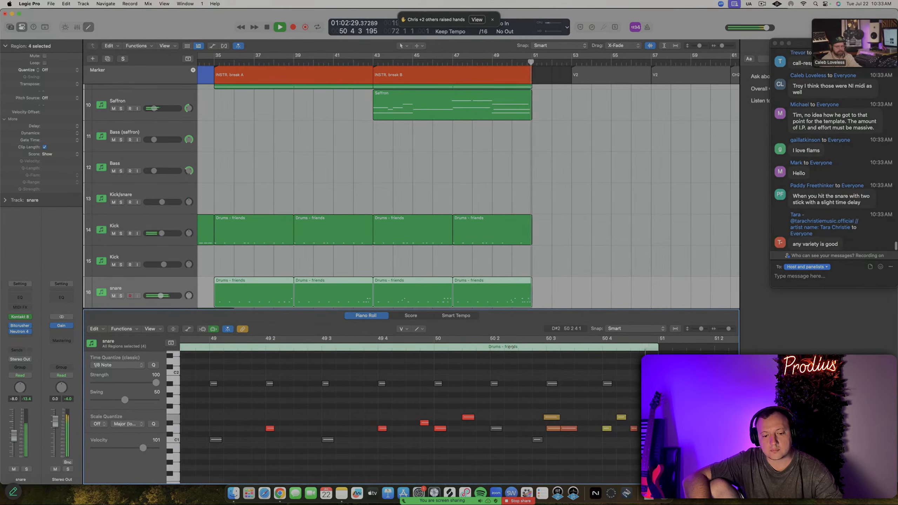
key(space)
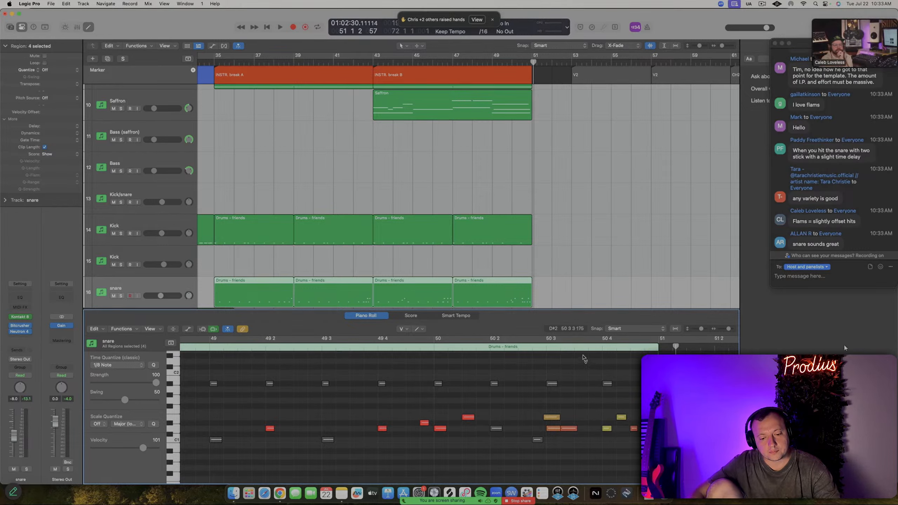
key(space)
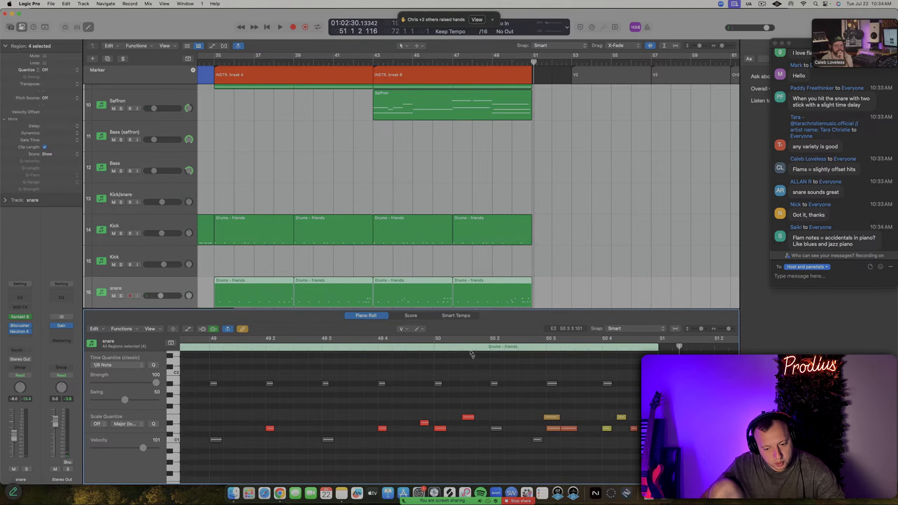
Close the Piano Roll, select the hat track and bring the ride, Cymbals and lower percussion tracks into view
key(p)
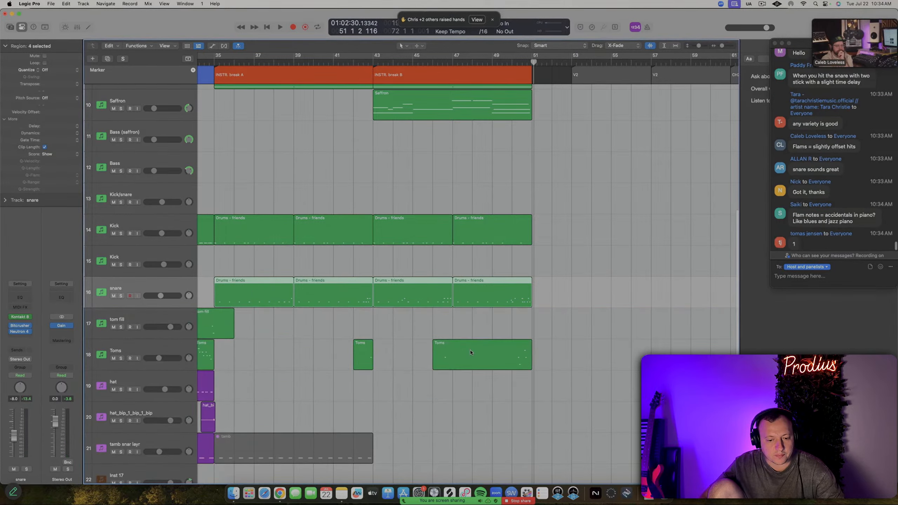
scroll(473, 354, down, 4)
scroll(472, 354, left, 1)
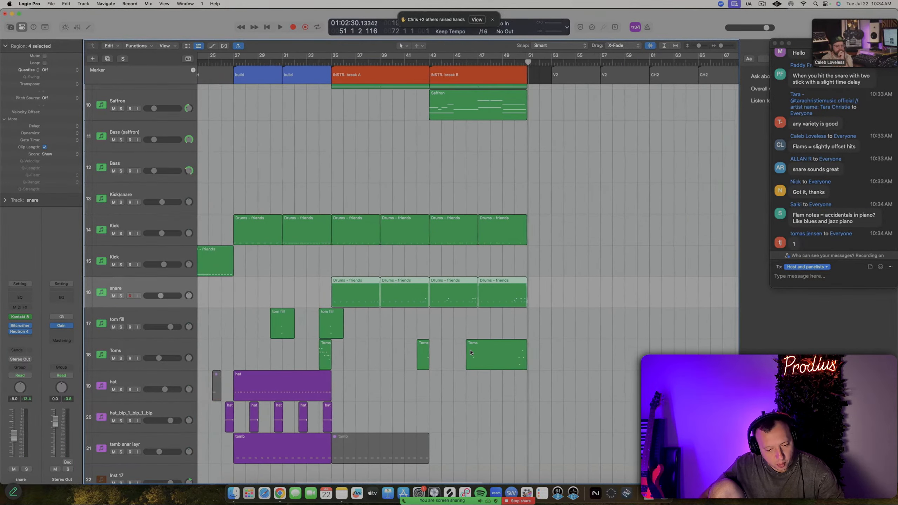
click(131, 378)
scroll(169, 393, down, 5)
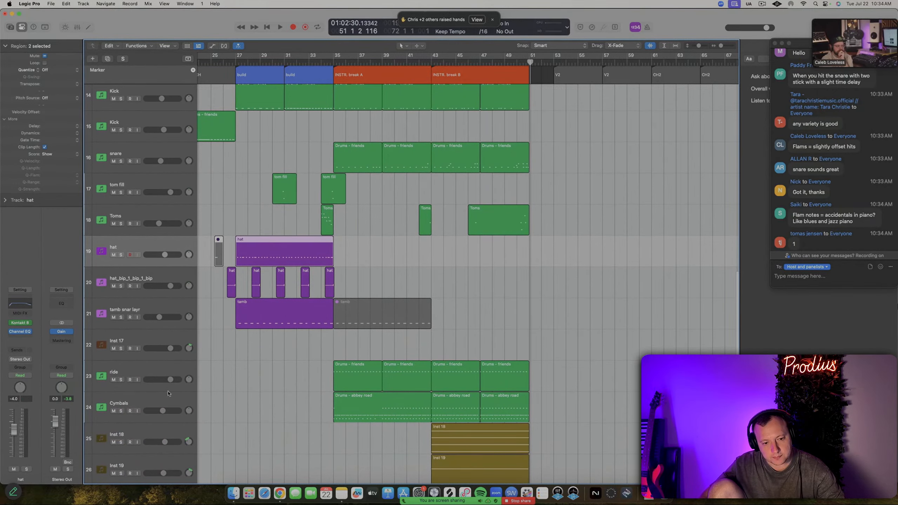
scroll(166, 391, down, 2)
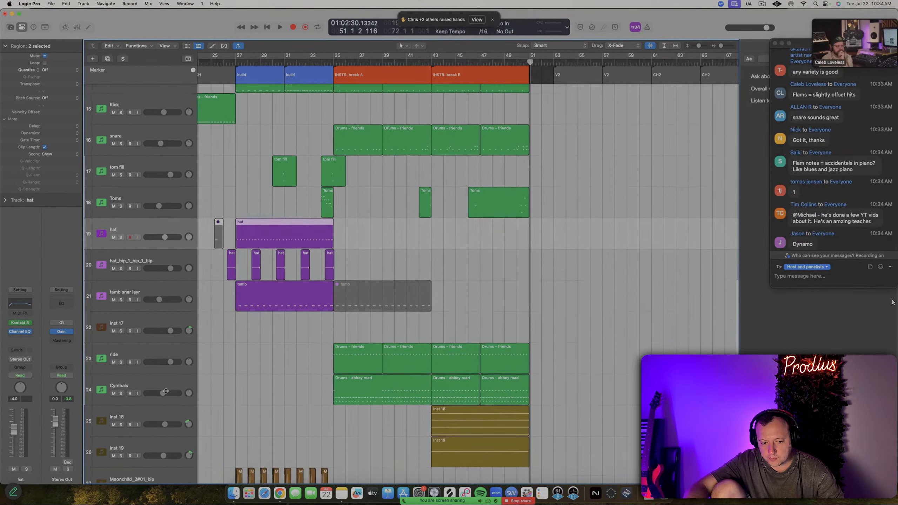
Audition the percussion track below Inst 19 from bar 27 and rename it "nike pants"
click(162, 426)
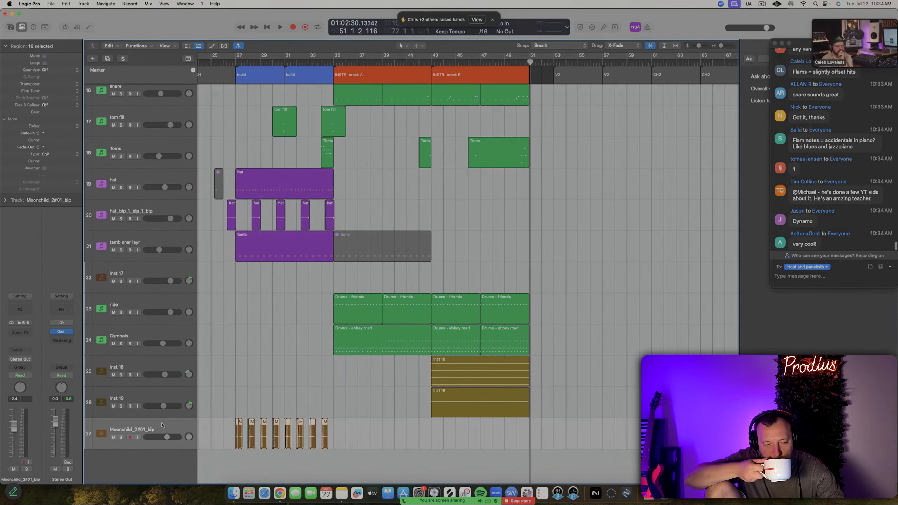
key(shift+space)
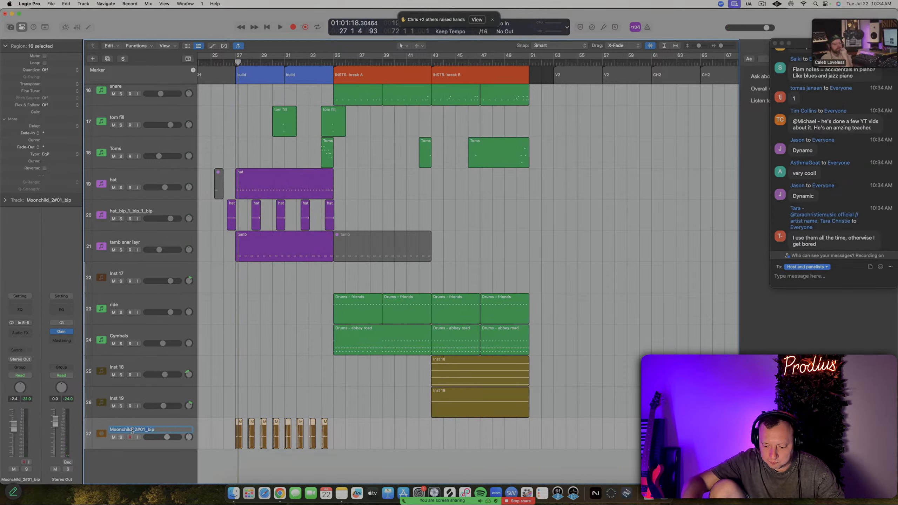
text(nike pants)
key(Return)
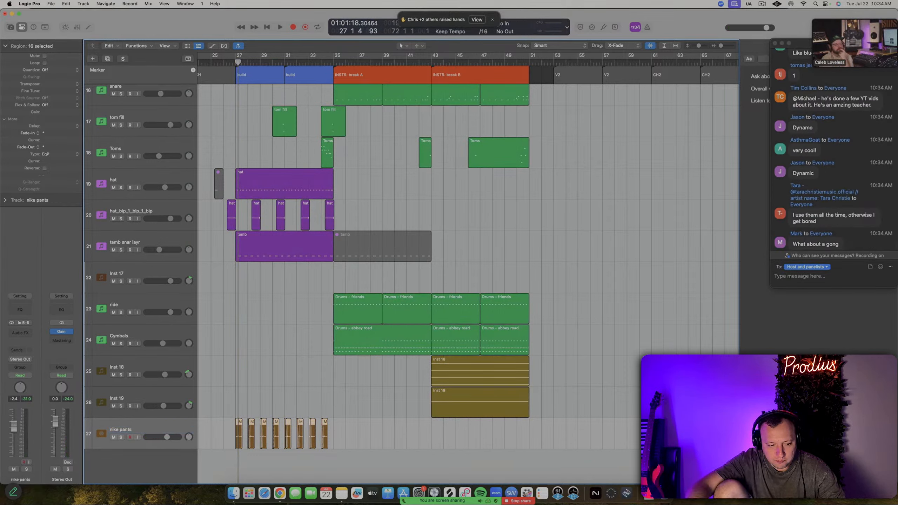
Solo the Inst 19 track and audition its region from bar 43
click(138, 398)
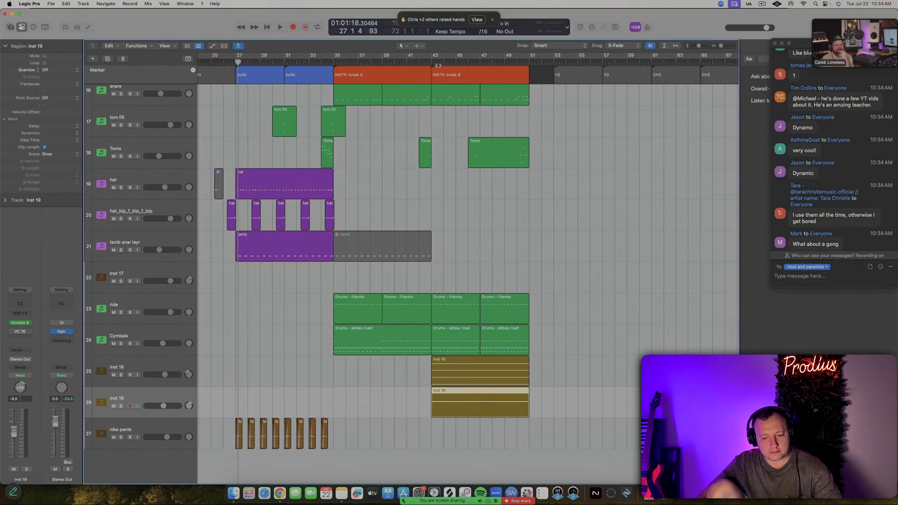
key(ctrl+s)
key(shift+space)
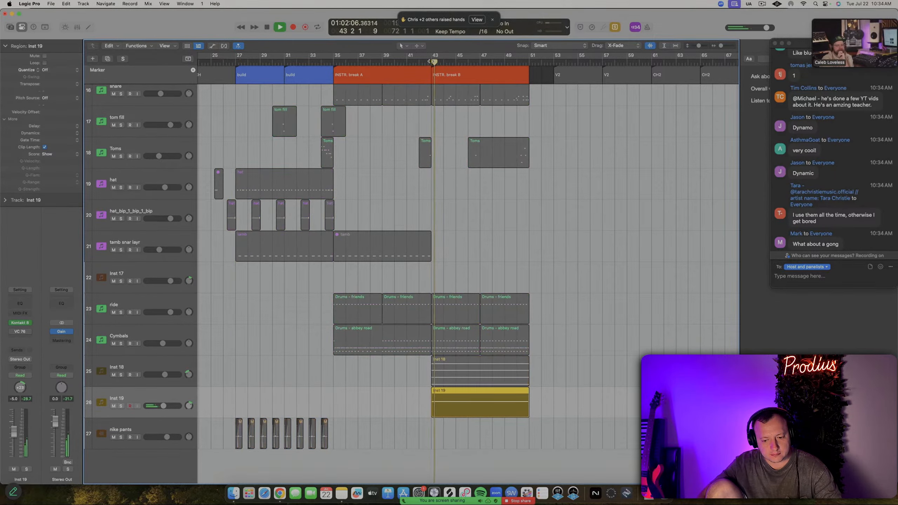
Show the Session Percussionist Double Shaker II patch loaded in Inst 19's Kontakt 8, and close the plug-in window
click(20, 324)
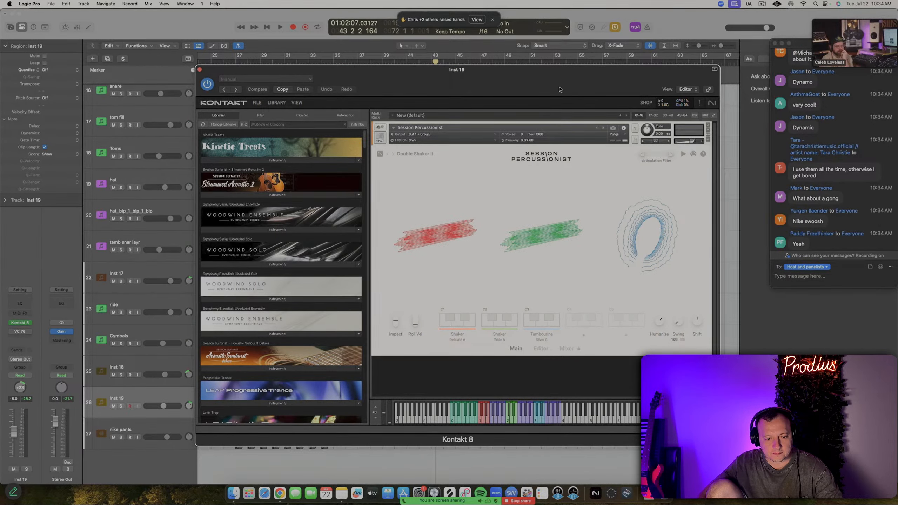
drag(560, 89, 549, 81)
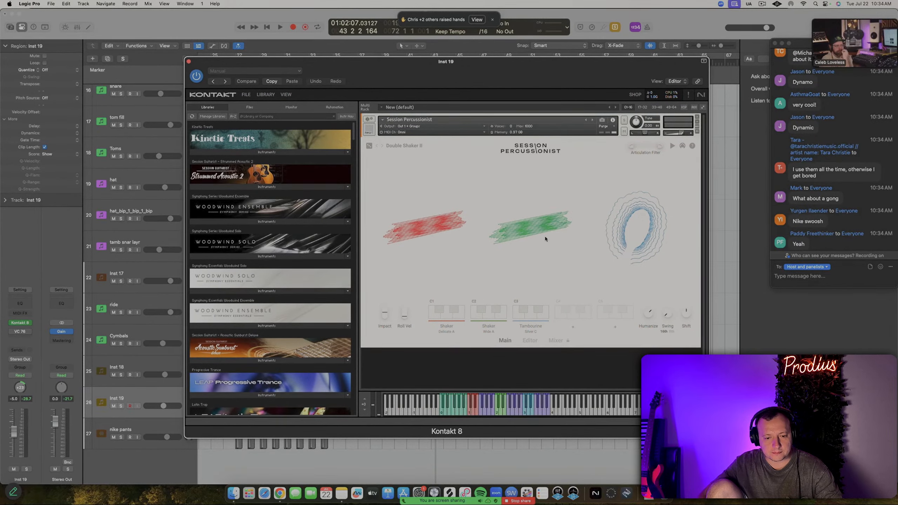
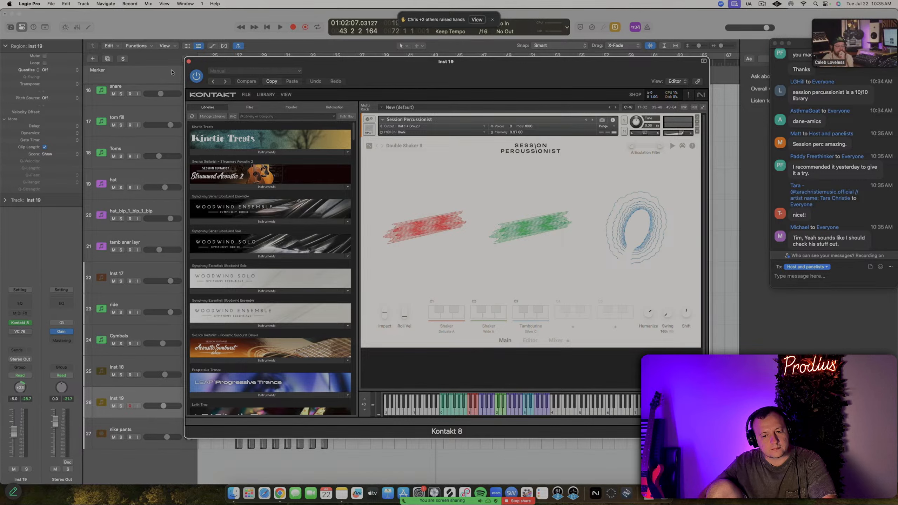
click(189, 62)
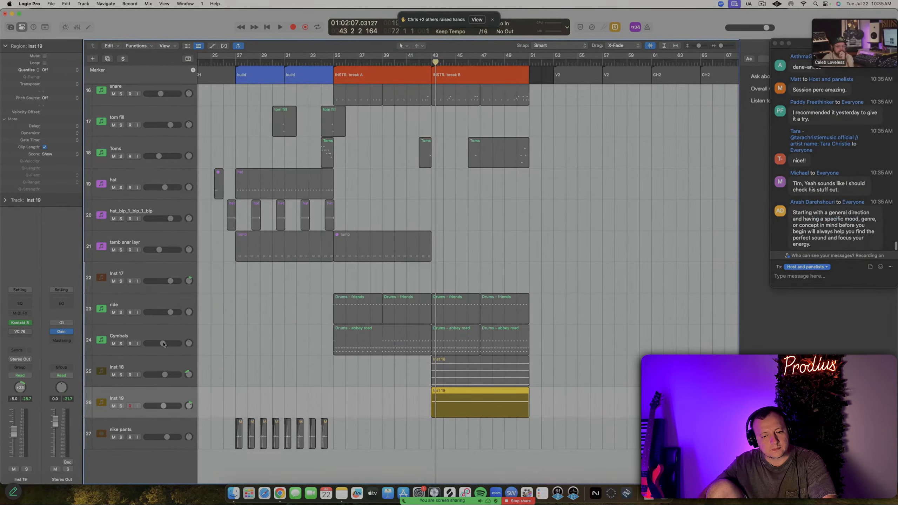
Select the Inst 18 track and open its VC 76 compressor, keeping the plug-in window clear of the track's region
key(Up)
click(20, 331)
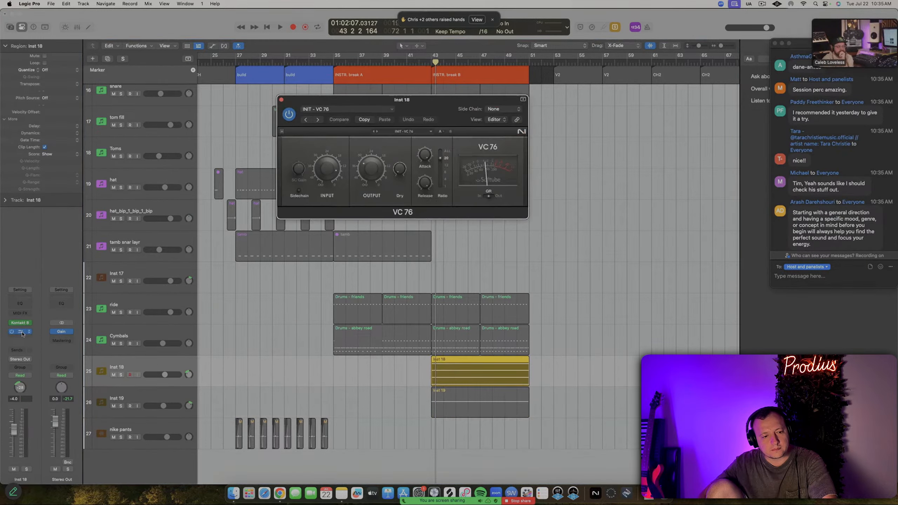
drag(423, 93, 598, 166)
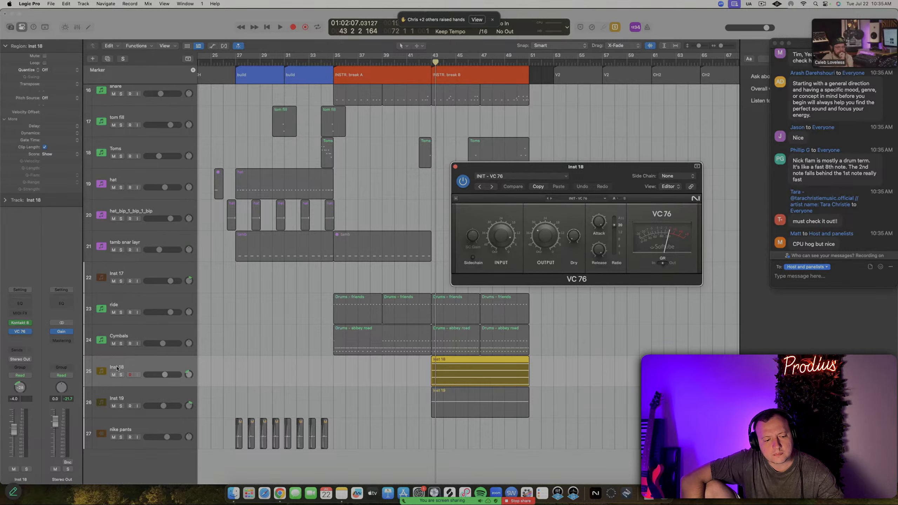
Bypass the VC 76 on Inst 18 and audition the soloed percussion from bar 43 with taller track lanes
click(12, 332)
key(super+Down)
key(super+Down)
key(super+Down)
key(space)
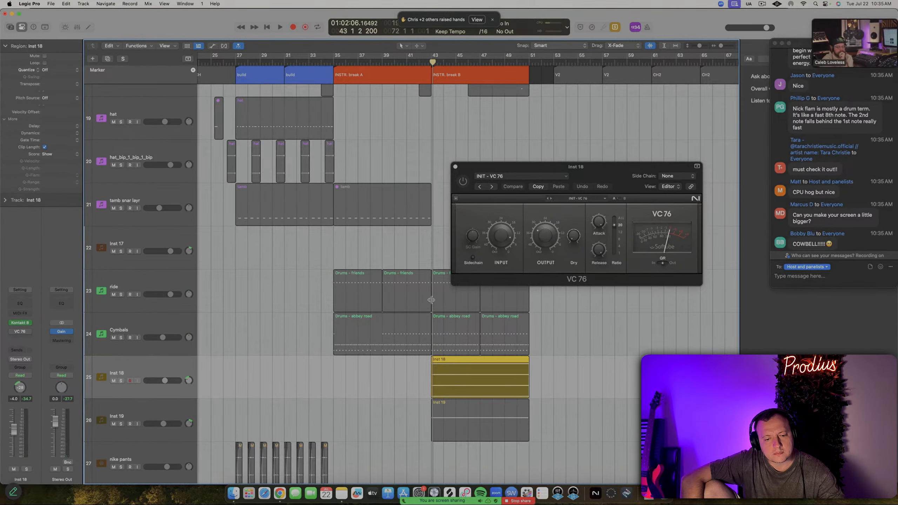
key(space)
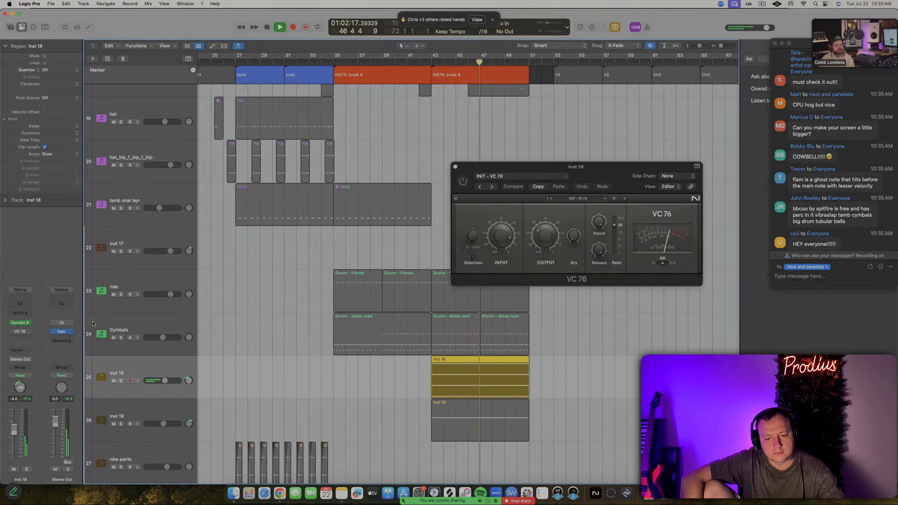
key(space)
Re-enable the VC 76 on Inst 18, audition the compressed percussion from bar 43 and close the plug-in window
click(461, 180)
key(space)
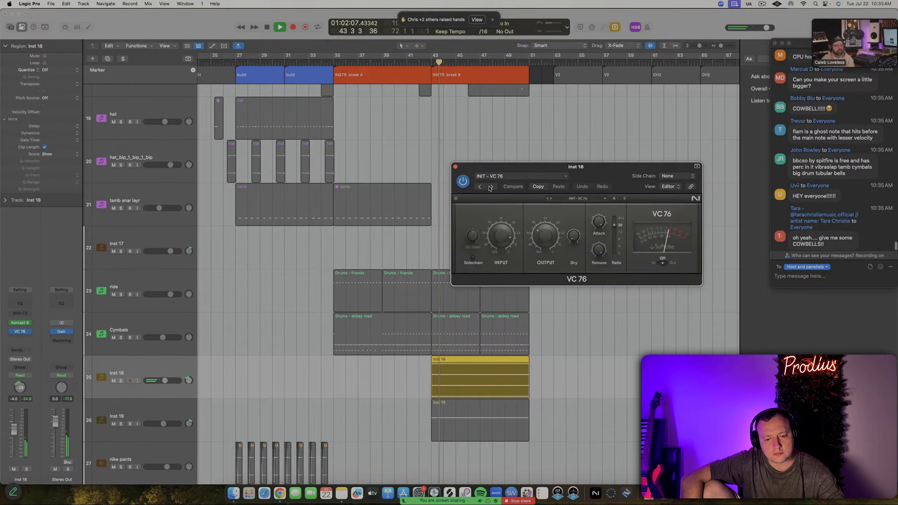
click(455, 166)
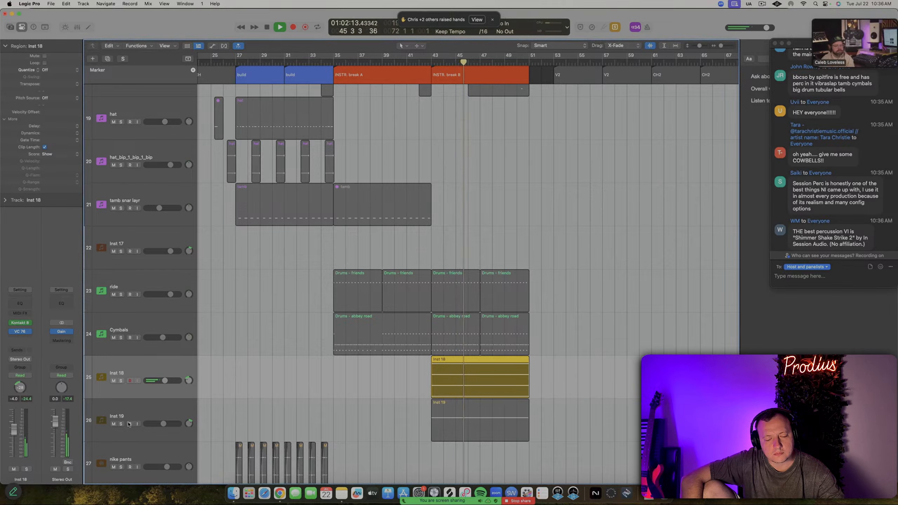
key(space)
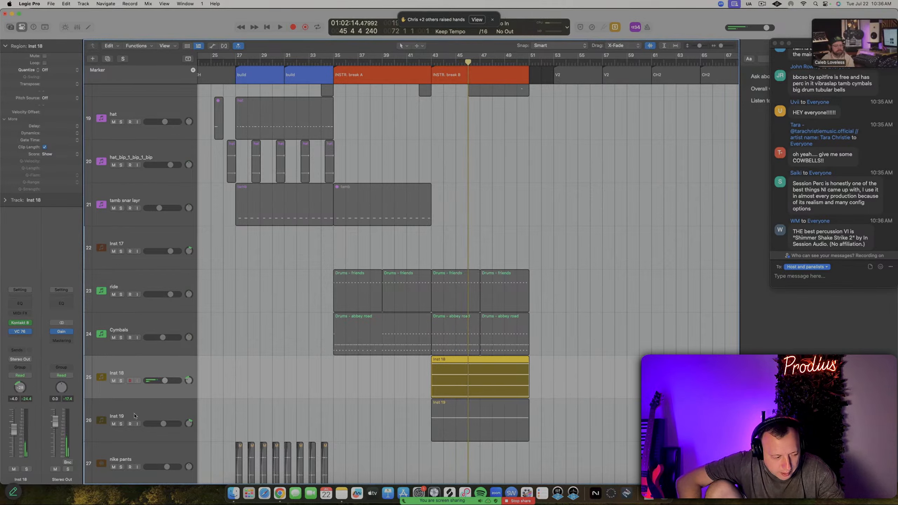
Audition Inst 18 and Inst 19 soloed together in INSTR. break B, and turn solo off
shift+click(127, 422)
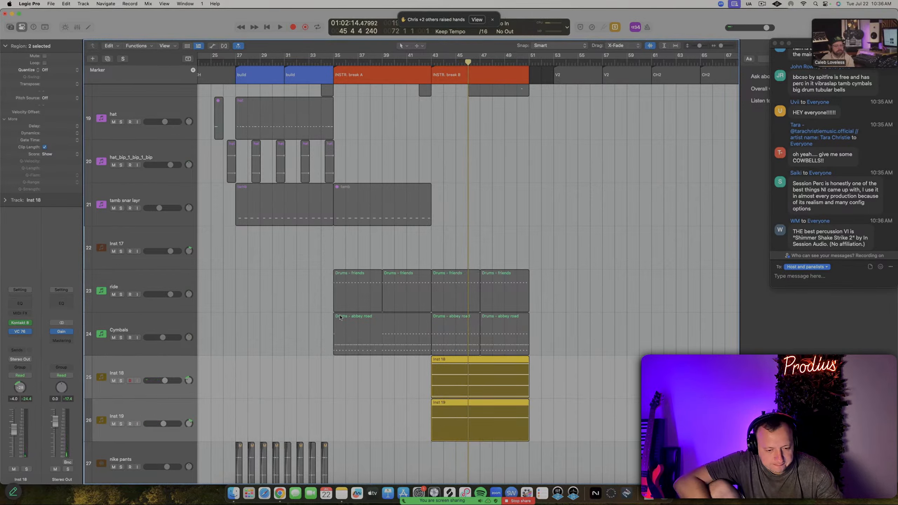
key(shift+Return)
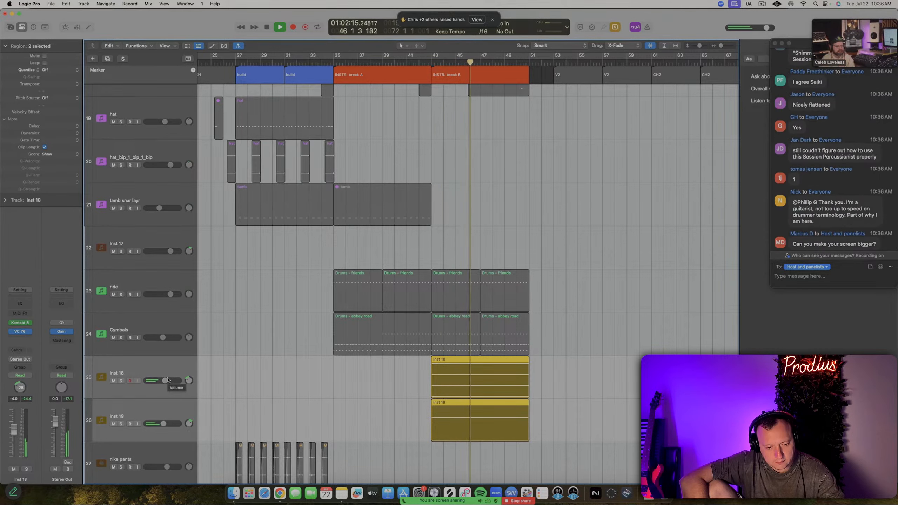
key(space)
key(ctrl+s)
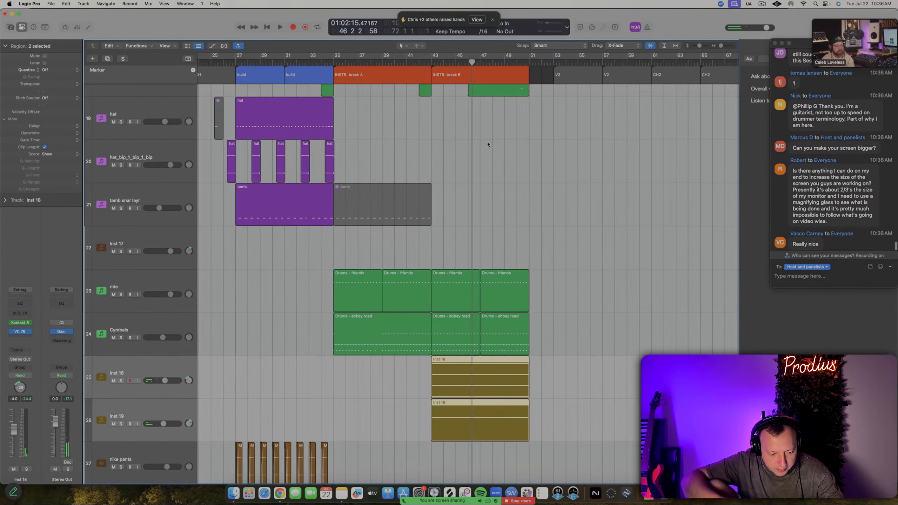
Reduce the track height, select the ride track's regions and move the selection to the Cymbals track
key(super+Up)
key(super+Up)
key(super+Up)
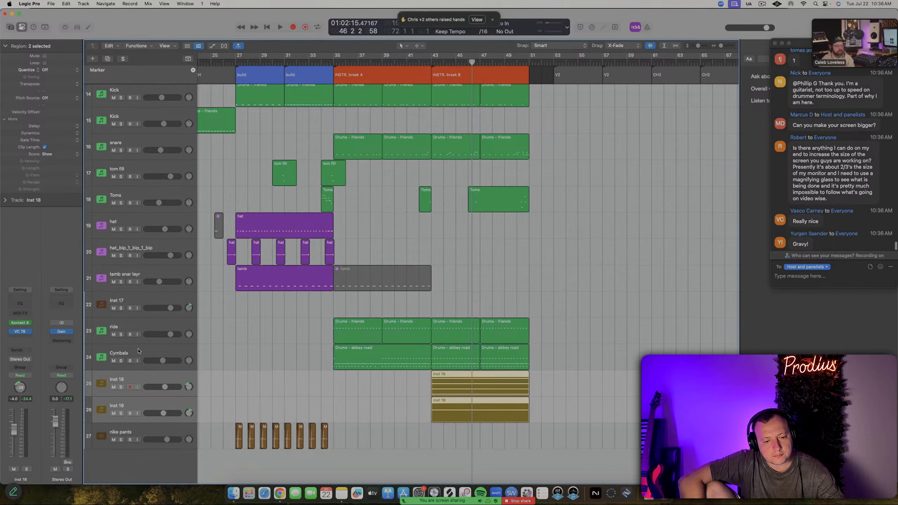
click(399, 323)
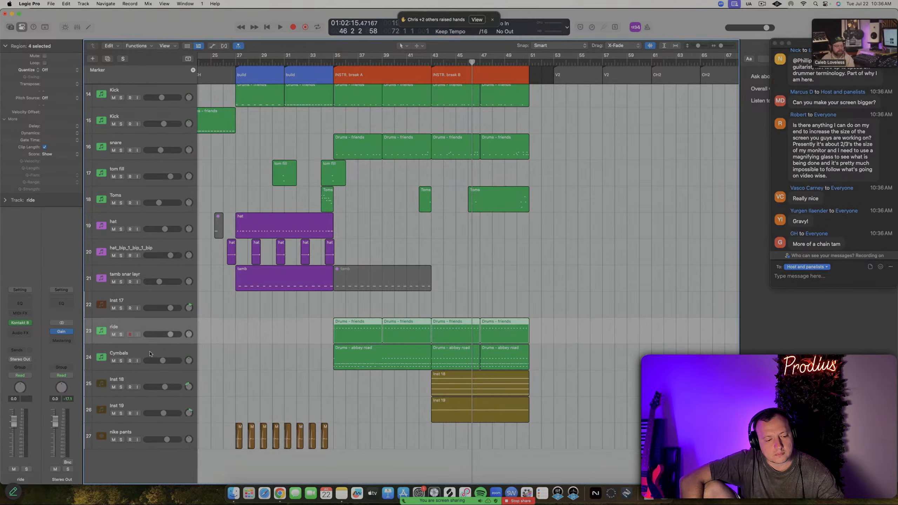
key(Down)
Select the trem strings track and open its Kontakt 8 instrument, moving the window clear of the track's region end
scroll(167, 349, up, 10)
scroll(166, 349, left, 4)
click(141, 285)
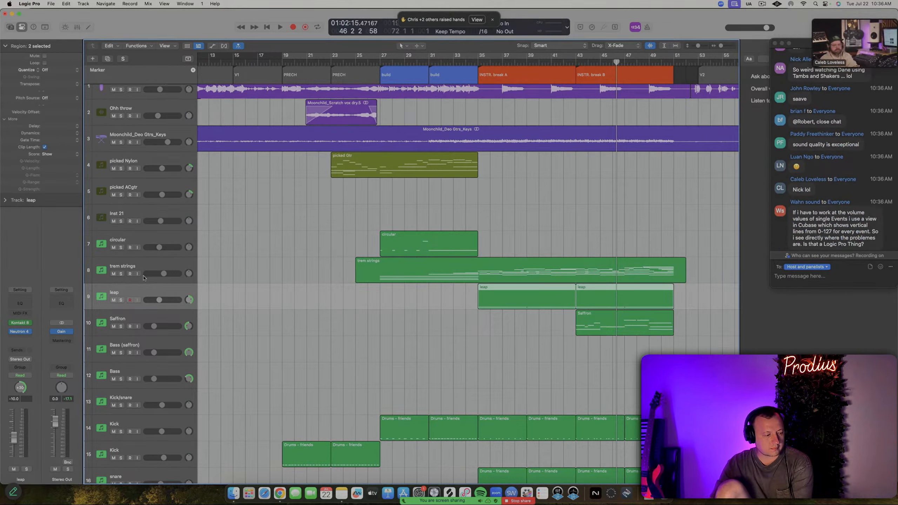
click(150, 242)
click(147, 266)
click(143, 294)
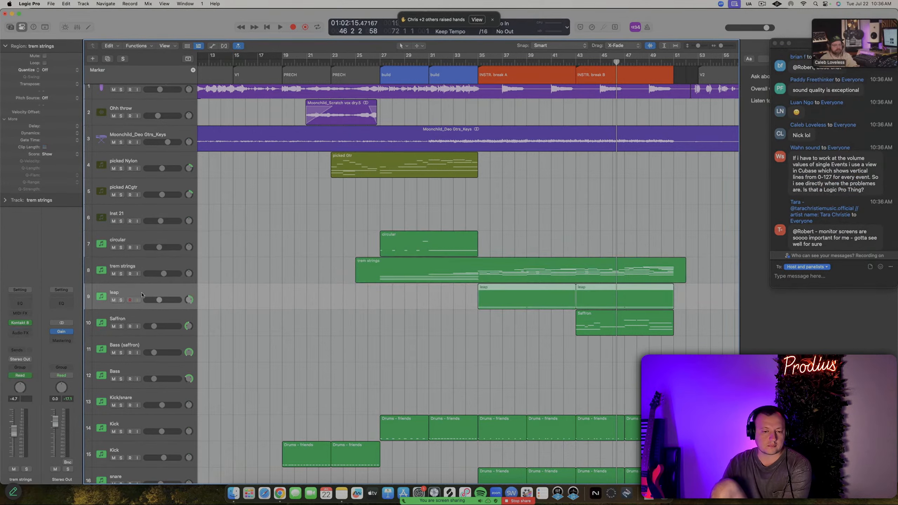
click(144, 266)
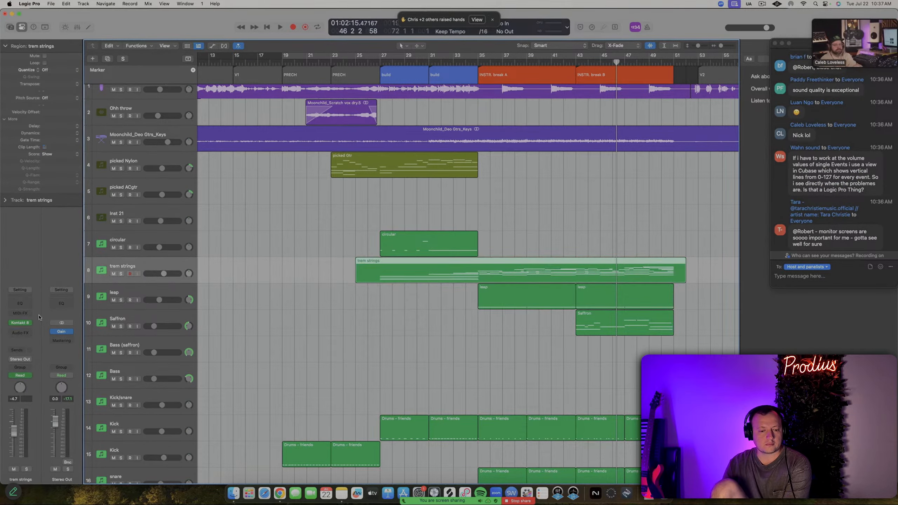
click(19, 324)
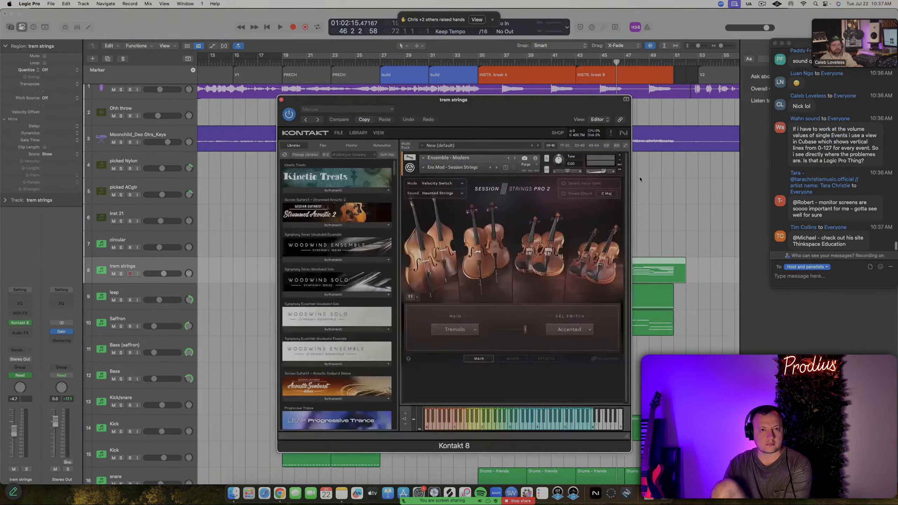
drag(501, 108, 392, 91)
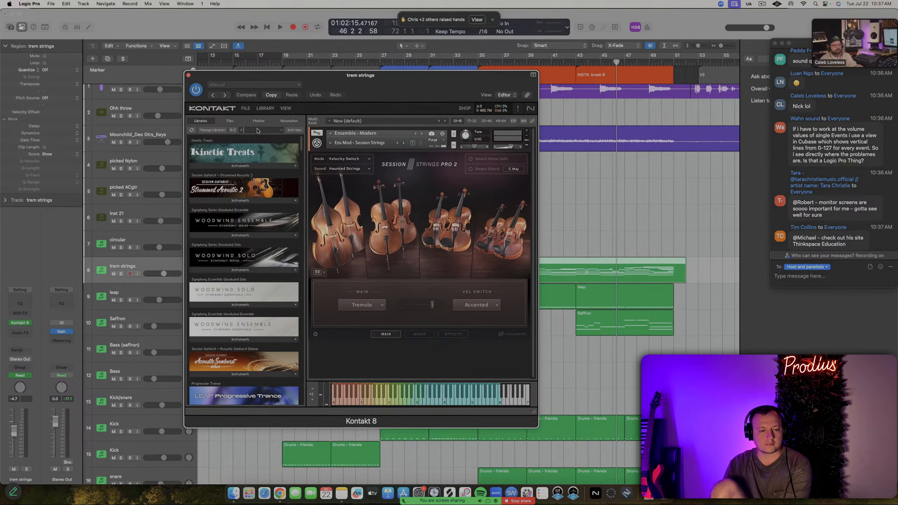
Search Kontakt's libraries for "percu" and its preset browser for "tamb", look through the tambourine presets and close the plug-in
text(percu)
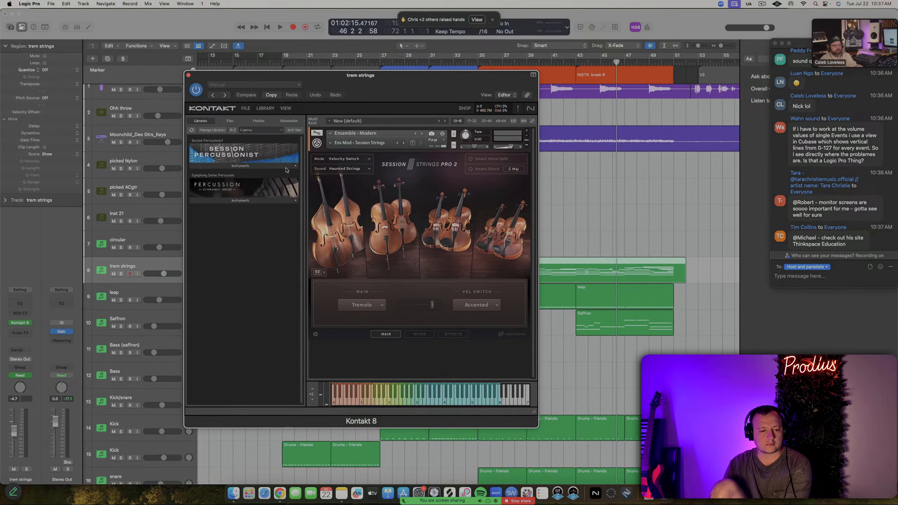
key(BackSpace)
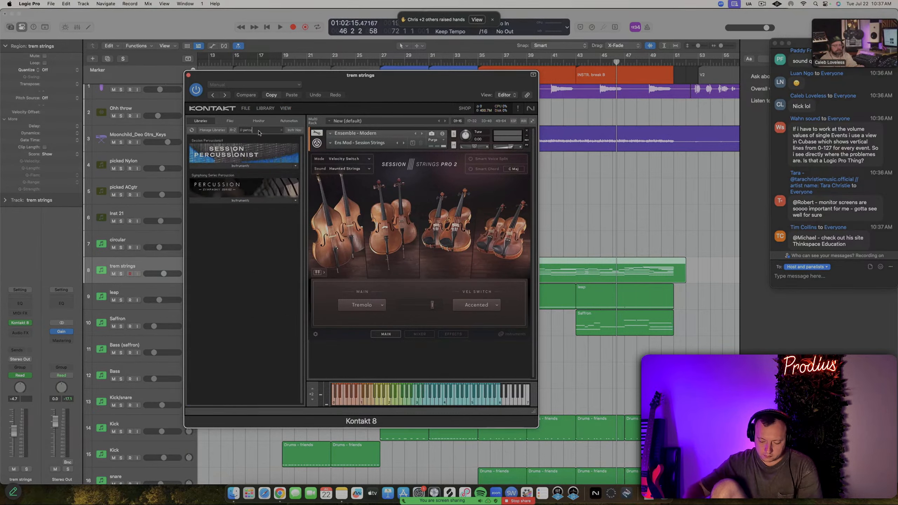
click(266, 109)
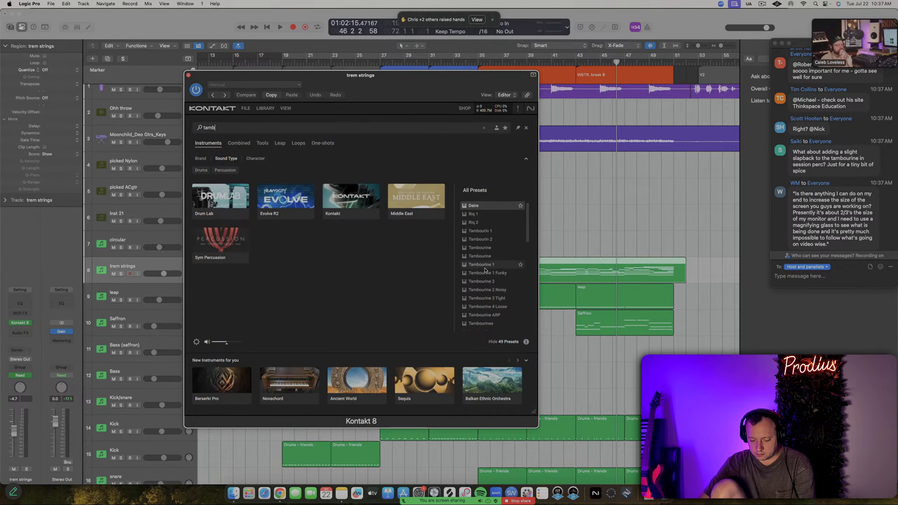
scroll(484, 270, down, 5)
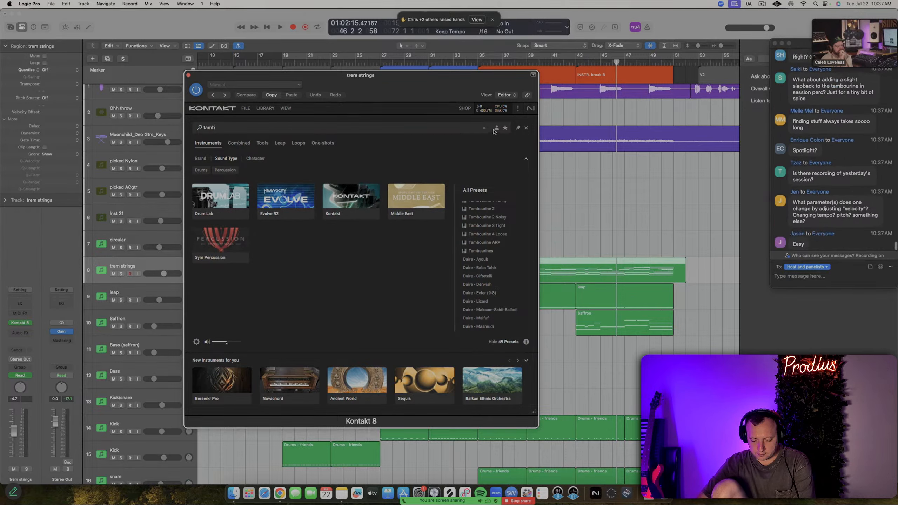
drag(232, 79, 249, 107)
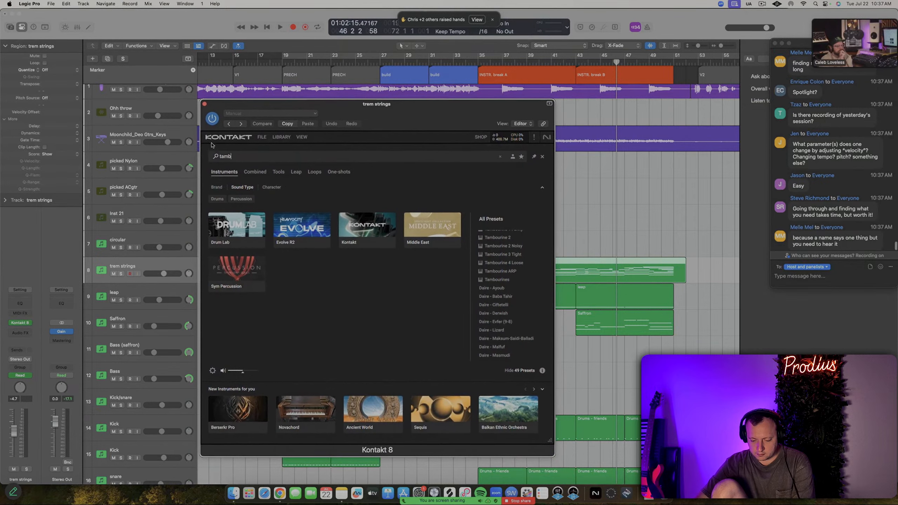
click(205, 104)
Play INSTR. break B with all active tracks, bring the lower percussion into view and select the Inst 19 track
key(space)
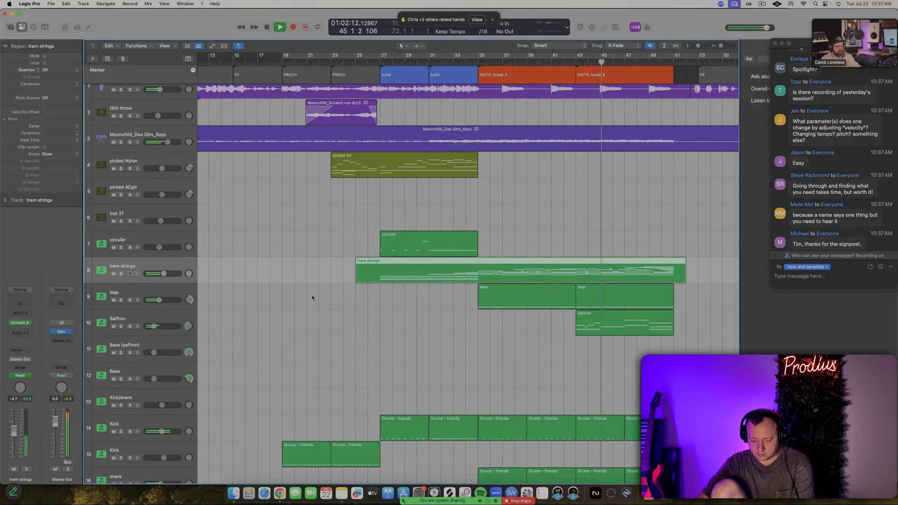
scroll(312, 298, down, 8)
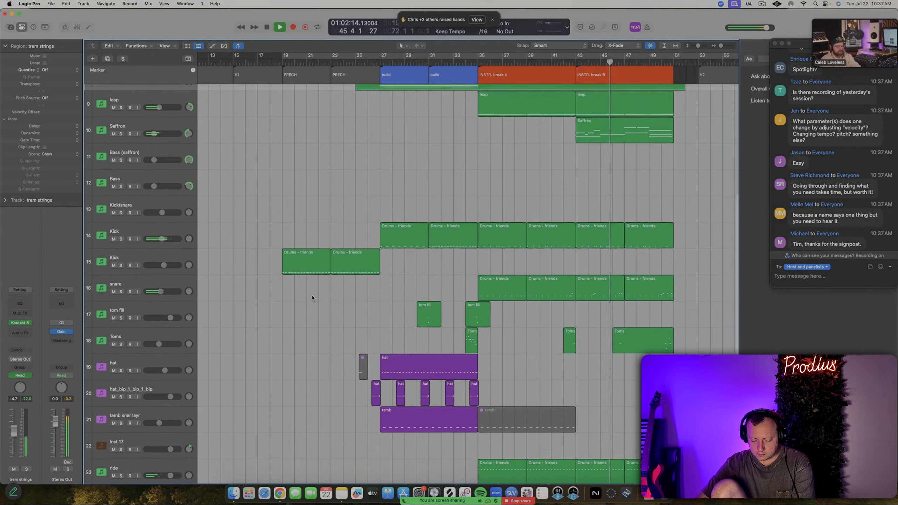
scroll(313, 297, down, 5)
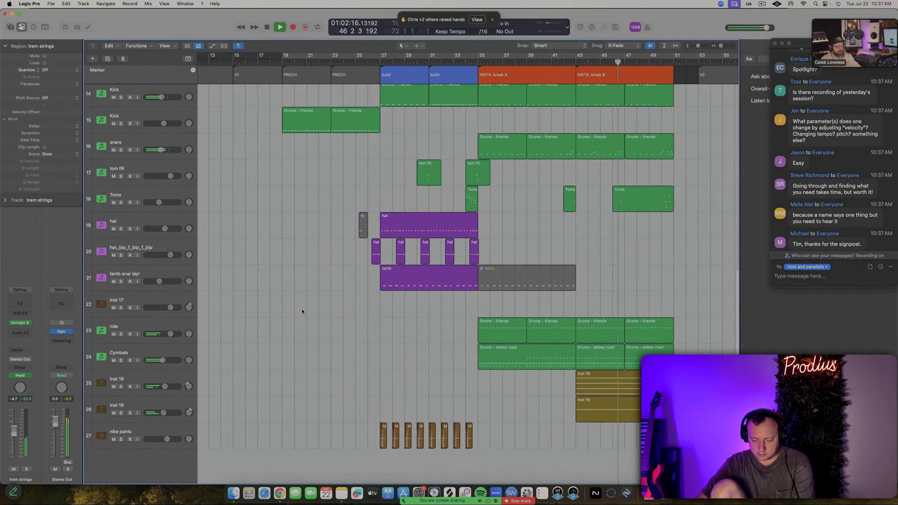
key(space)
click(168, 404)
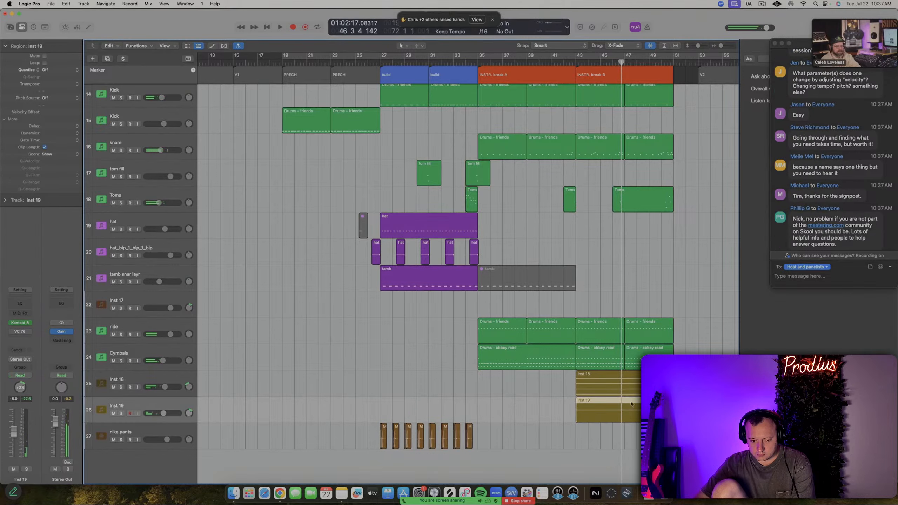
Open the Inst 19 region in the Piano Roll and bring the start of its long note into view
scroll(605, 404, up, 4)
scroll(605, 405, up, 8)
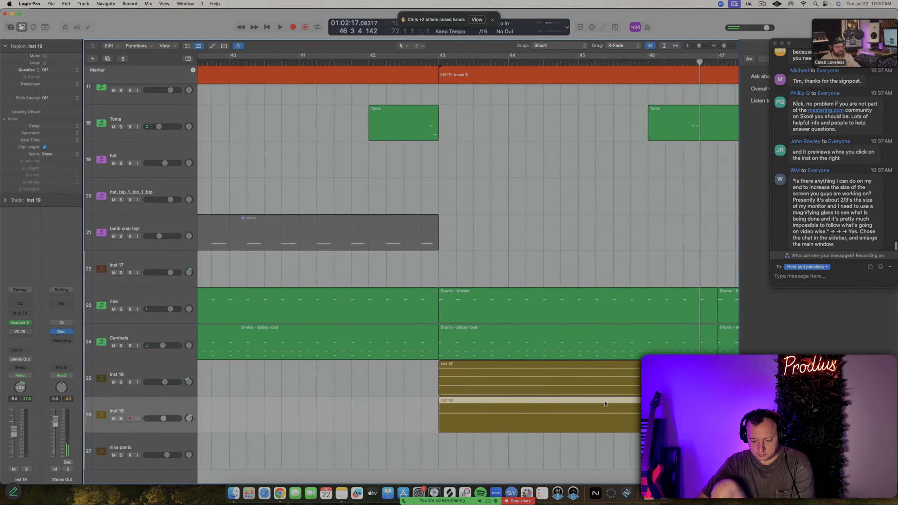
click(415, 421)
double_click(487, 420)
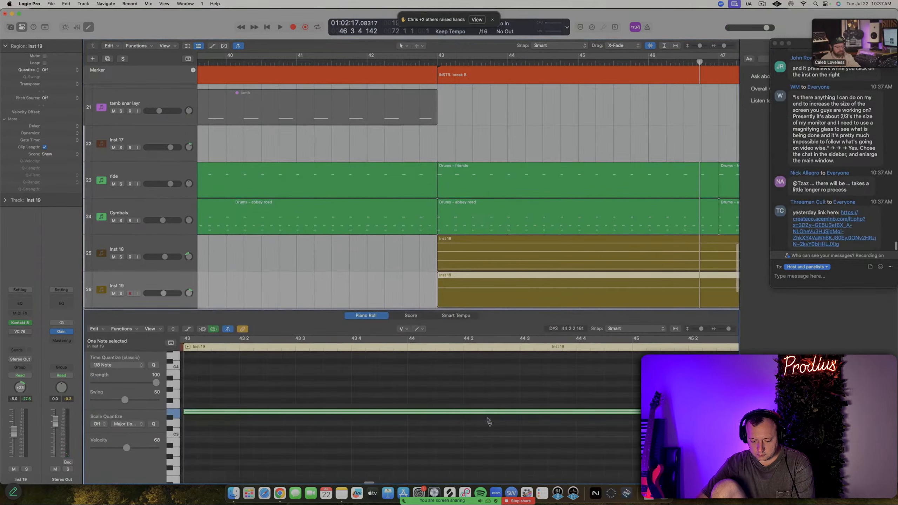
scroll(311, 417, left, 3)
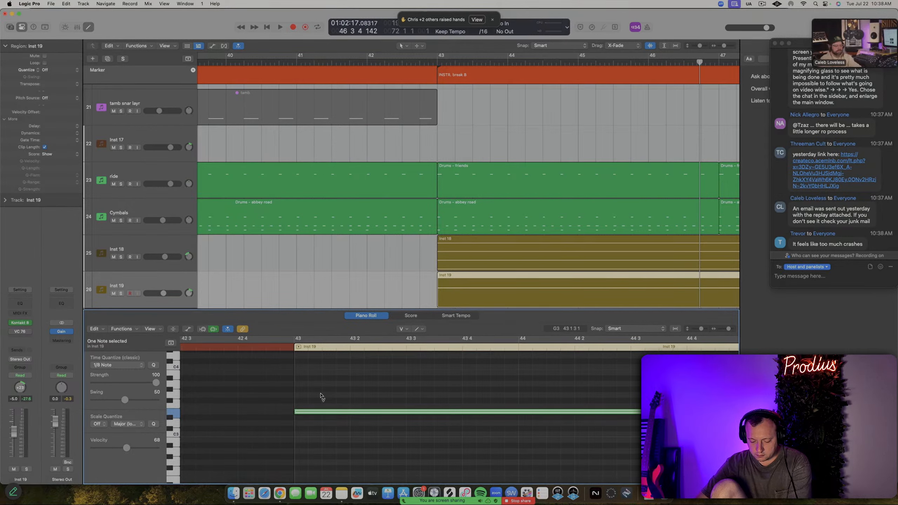
click(321, 394)
key(t)
key(t)
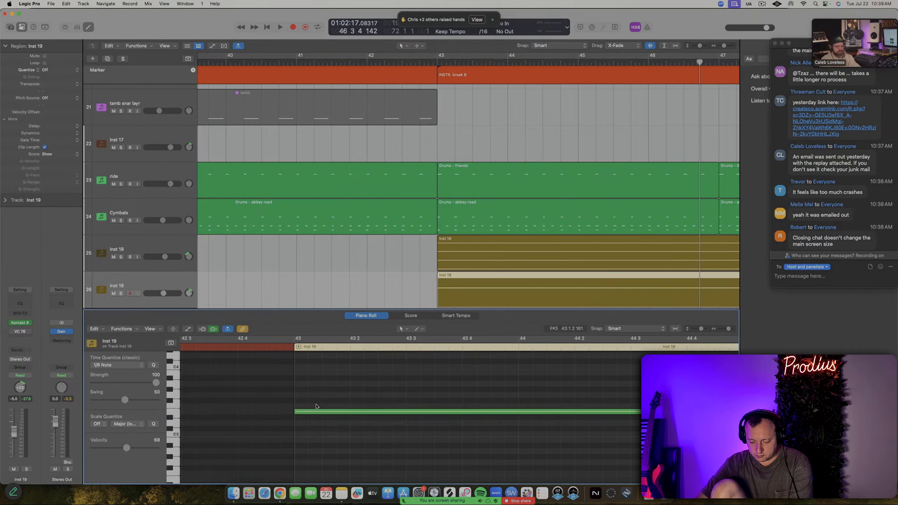
Extend the start of the Inst 19 region back to beat 4 of bar 42
click(418, 296)
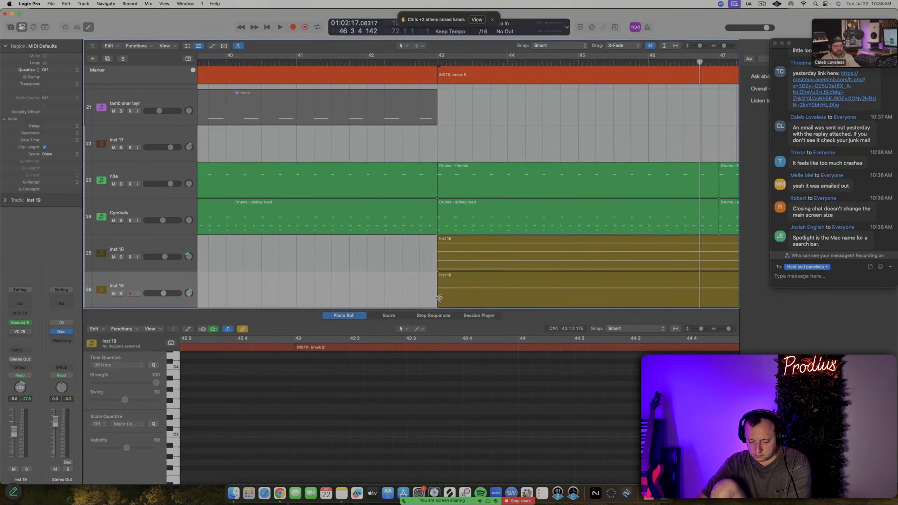
drag(439, 301, 420, 300)
scroll(272, 414, left, 3)
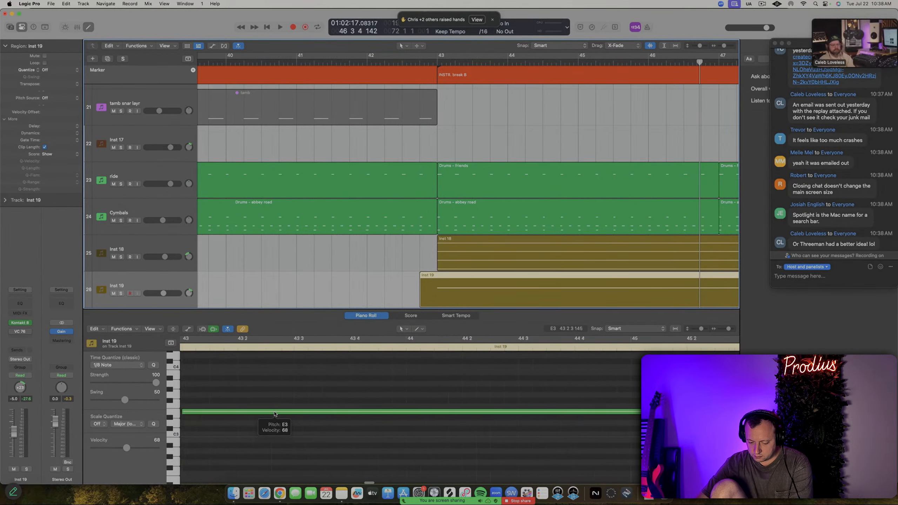
scroll(274, 414, left, 5)
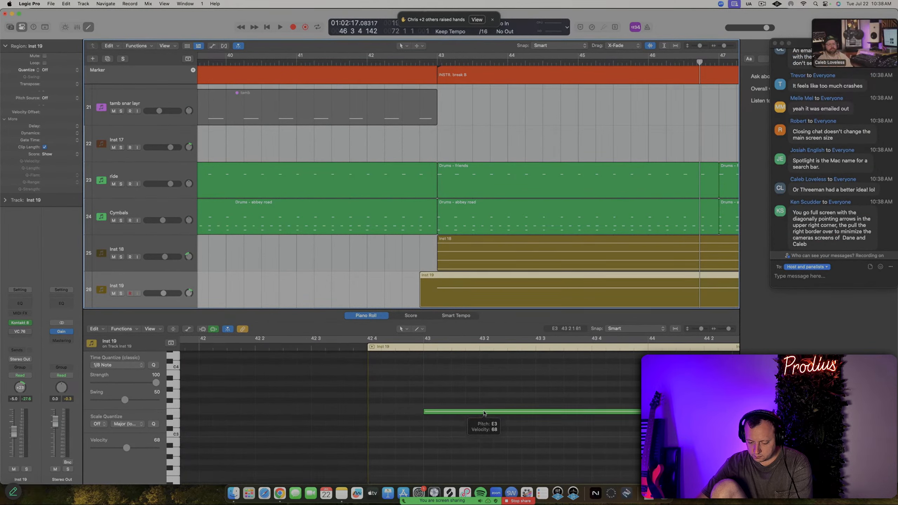
Try starting the long E3 note slightly before bar 43 while playing it back, and return it to bar 43
drag(484, 413, 455, 413)
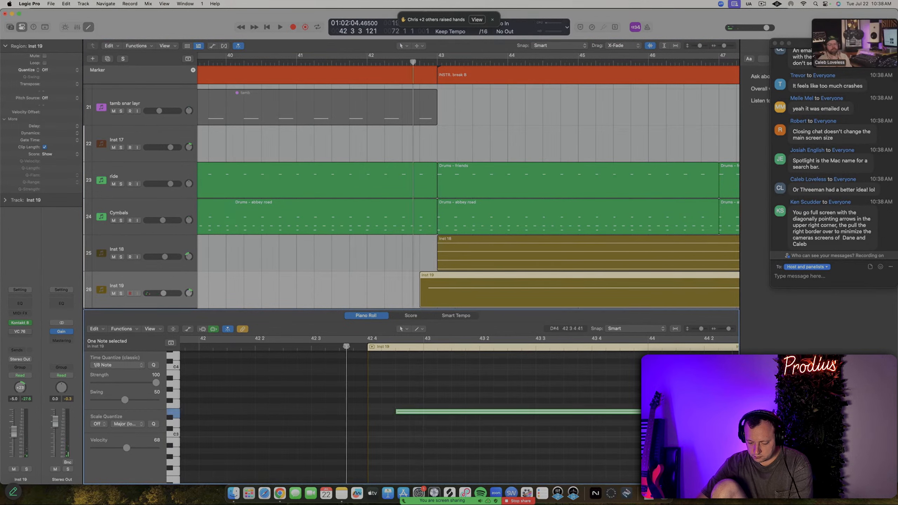
key(space)
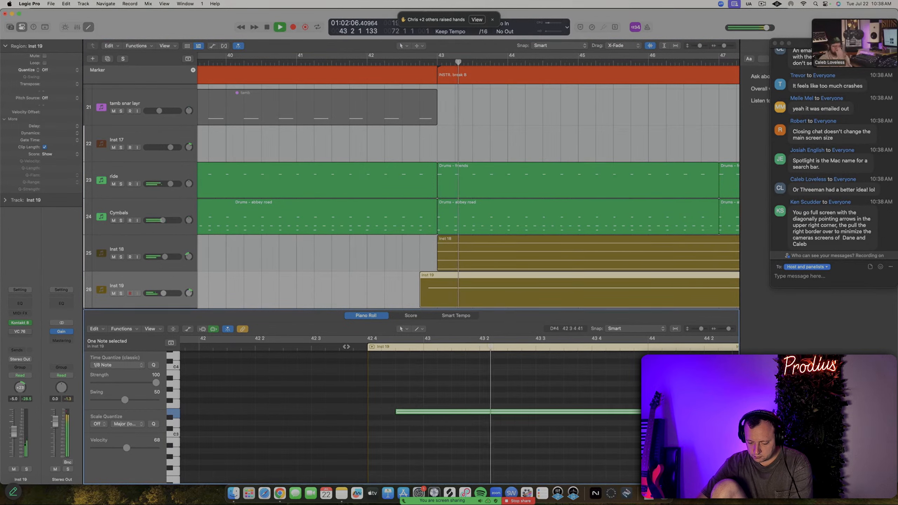
drag(408, 413, 421, 415)
key(space)
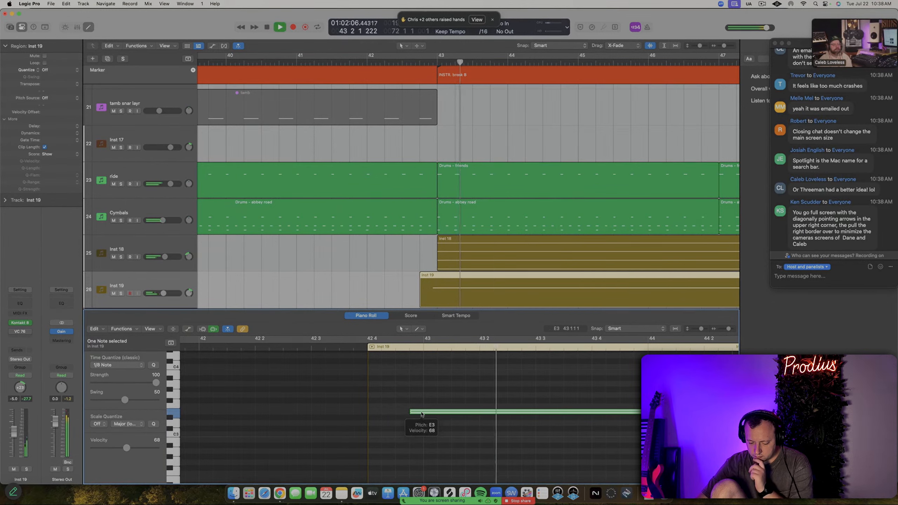
key(space)
drag(421, 414, 439, 413)
Close the Piano Roll and bounce the Inst 19 region in place onto its own track
key(e)
scroll(280, 398, down, 10)
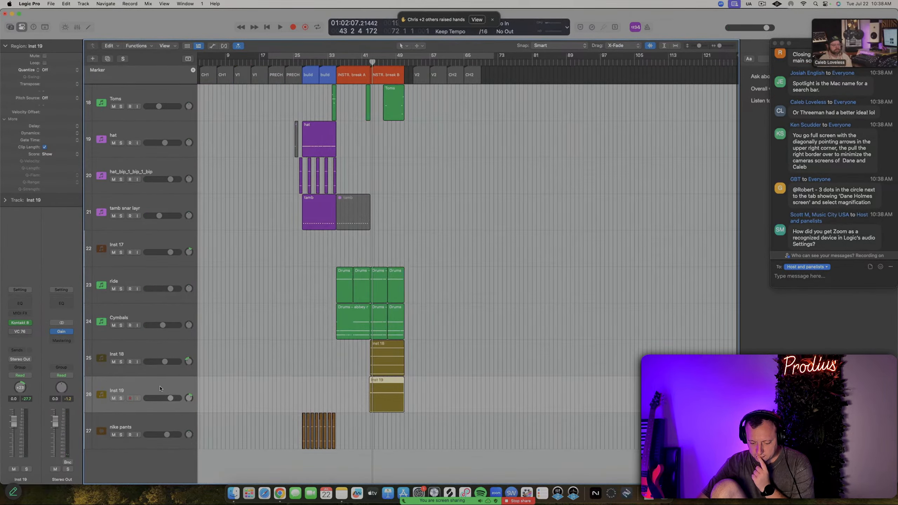
key(ctrl+b)
key(Return)
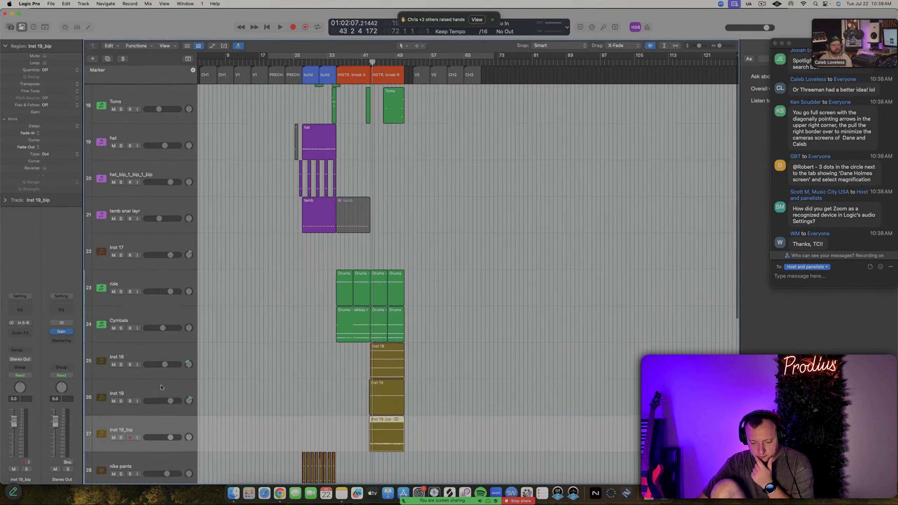
Enlarge the track height around the bounced audio and mute the original Inst 19 region
key(super+Down)
key(super+Down)
key(super+Down)
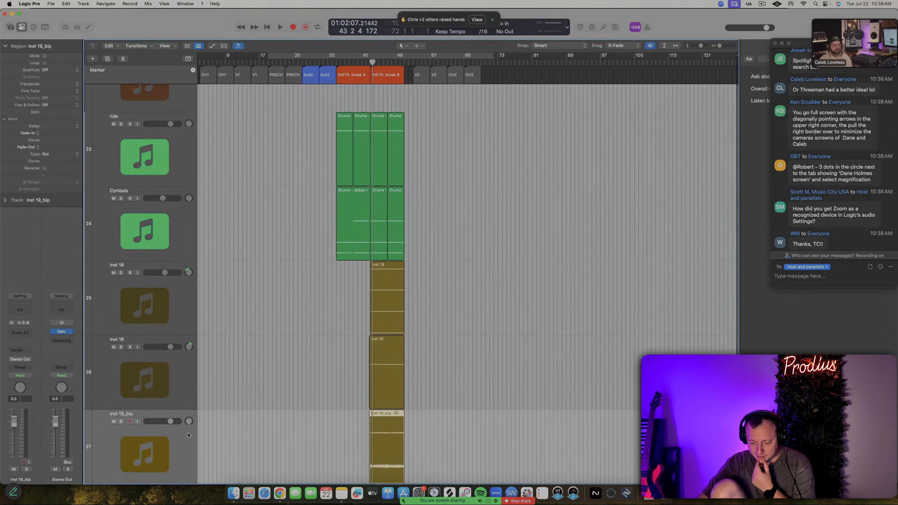
scroll(349, 368, down, 4)
scroll(348, 367, up, 5)
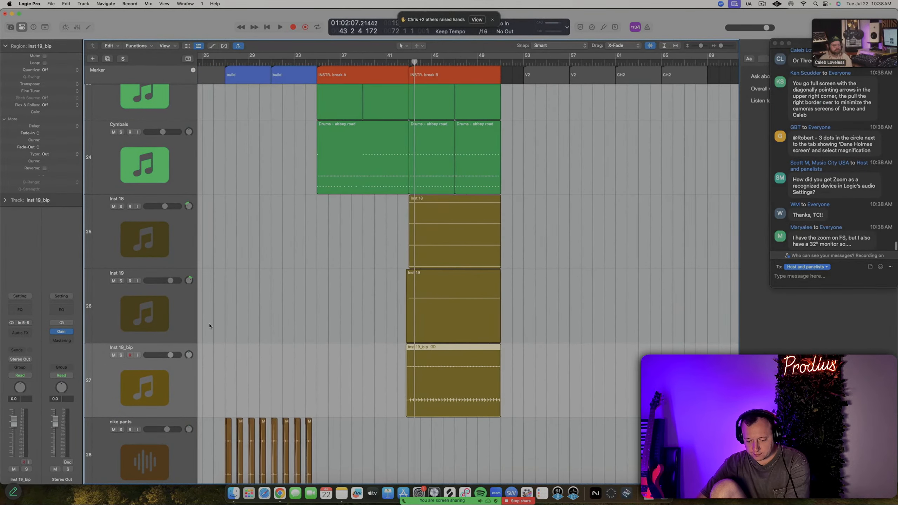
click(167, 314)
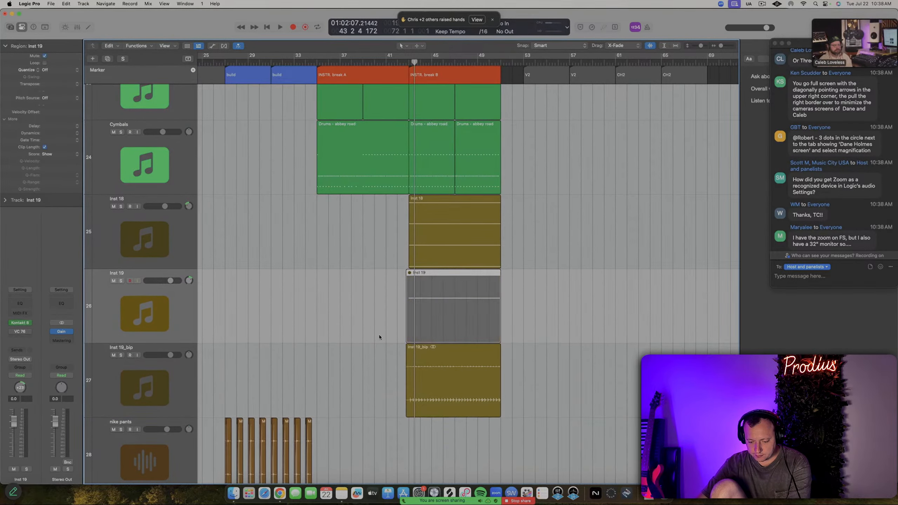
Slide the Inst 19_bip region about half a beat earlier so its first hit lands on bar 43
scroll(453, 377, up, 8)
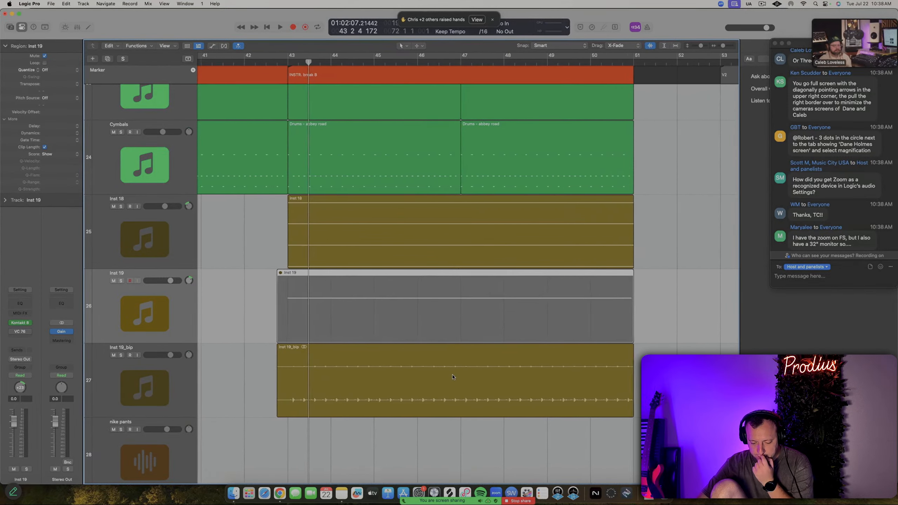
scroll(341, 381, up, 4)
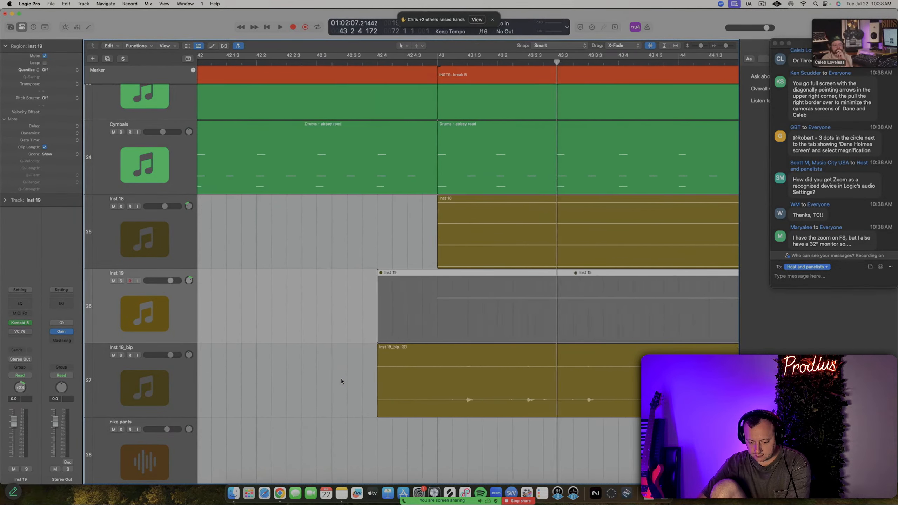
scroll(341, 381, up, 2)
click(342, 381)
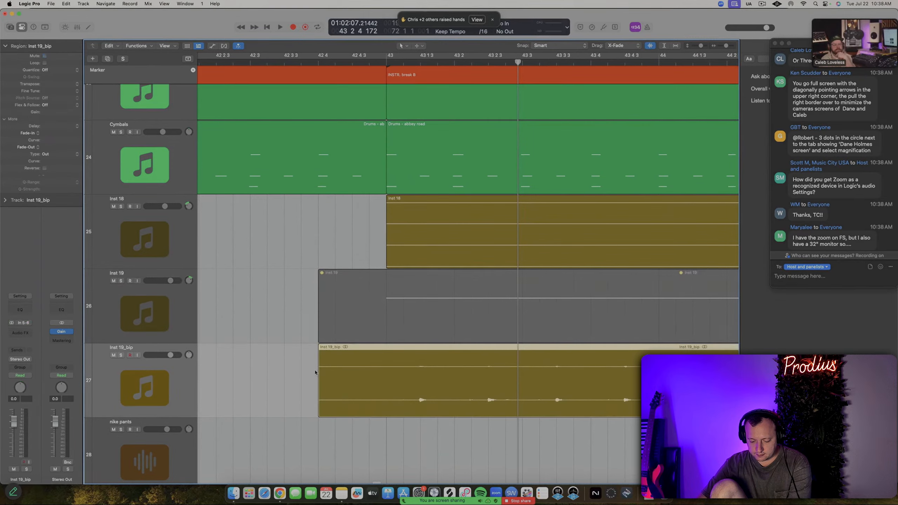
scroll(357, 377, up, 3)
drag(494, 393, 439, 393)
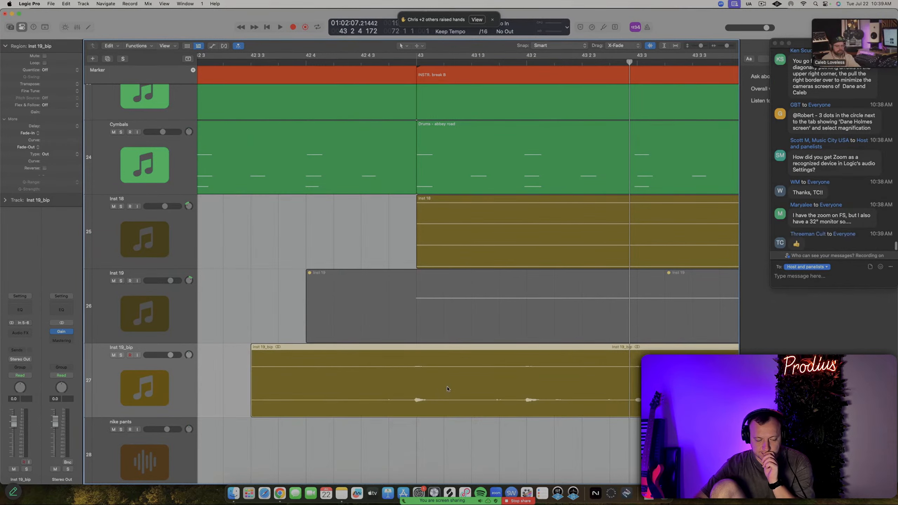
Play the start of INSTR. break B with the shifted Inst 19_bip region, first in the mix and again soloed
key(z)
click(392, 64)
key(space)
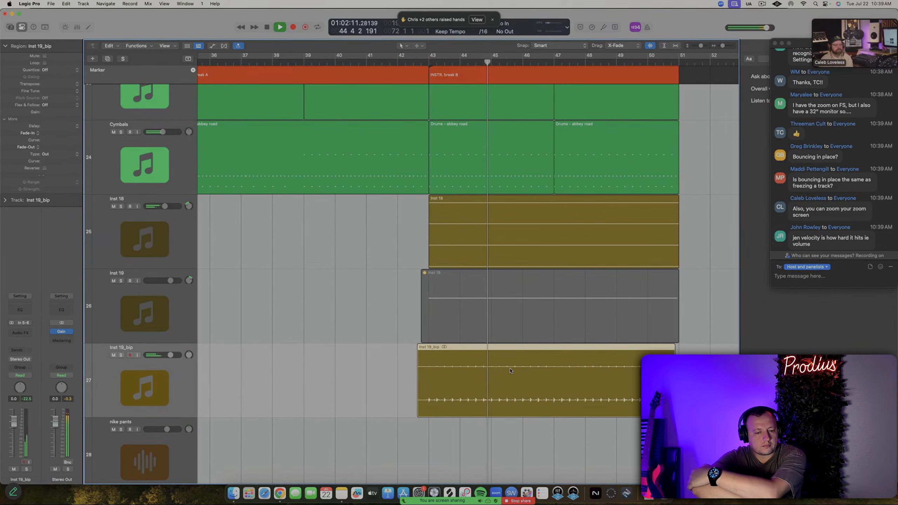
click(122, 355)
key(space)
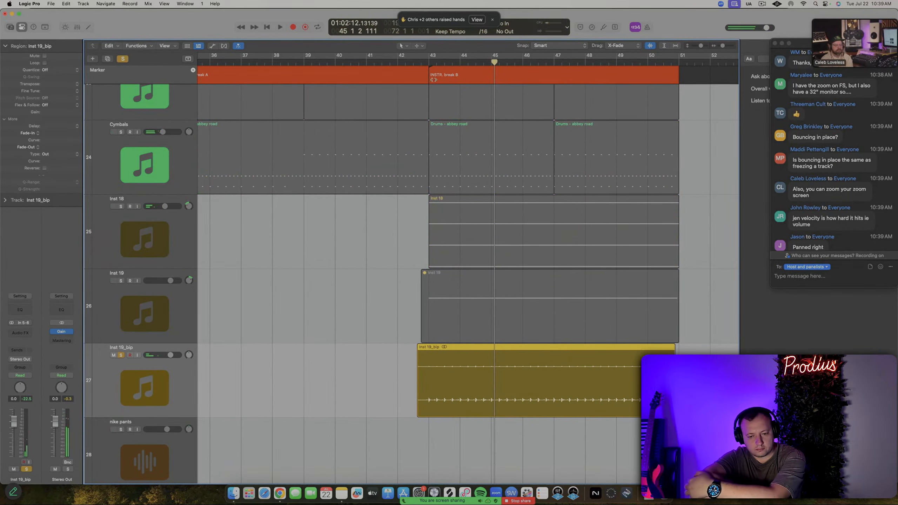
click(422, 62)
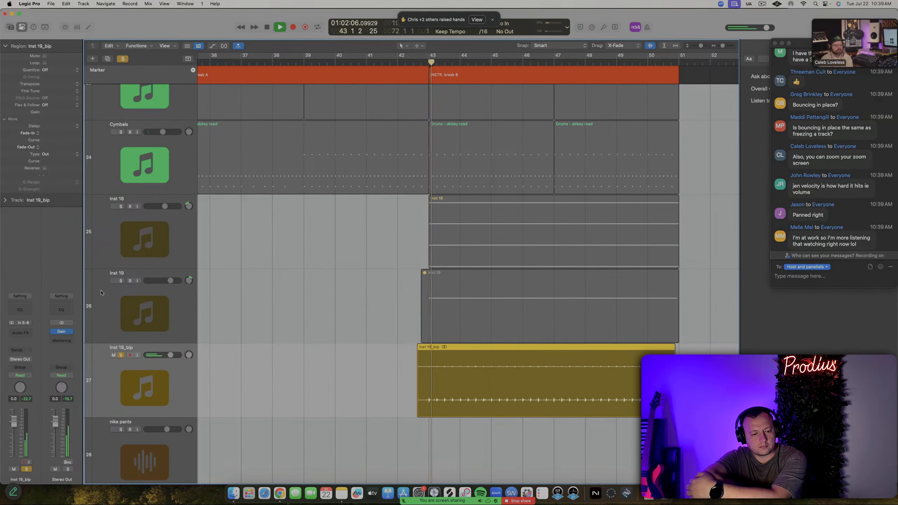
key(space)
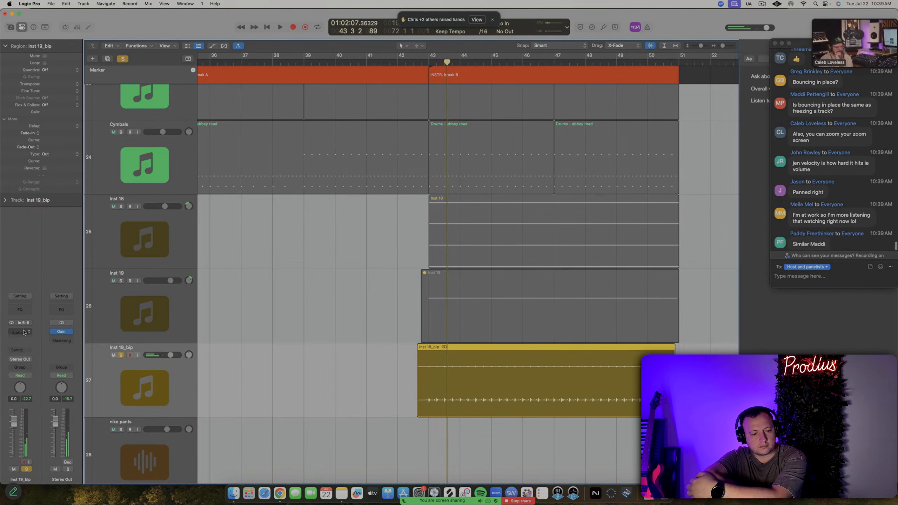
Add Quantec Room Simulator to Inst 19_bip with a 1.25 s reverb time and raise its reverb level to about -9 dB
click(23, 332)
mouse_move(24, 330)
text(quant)
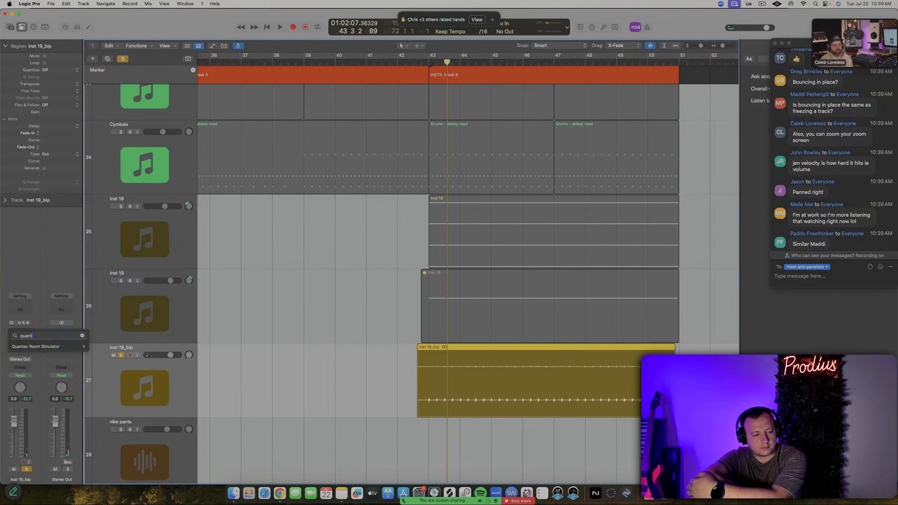
click(102, 349)
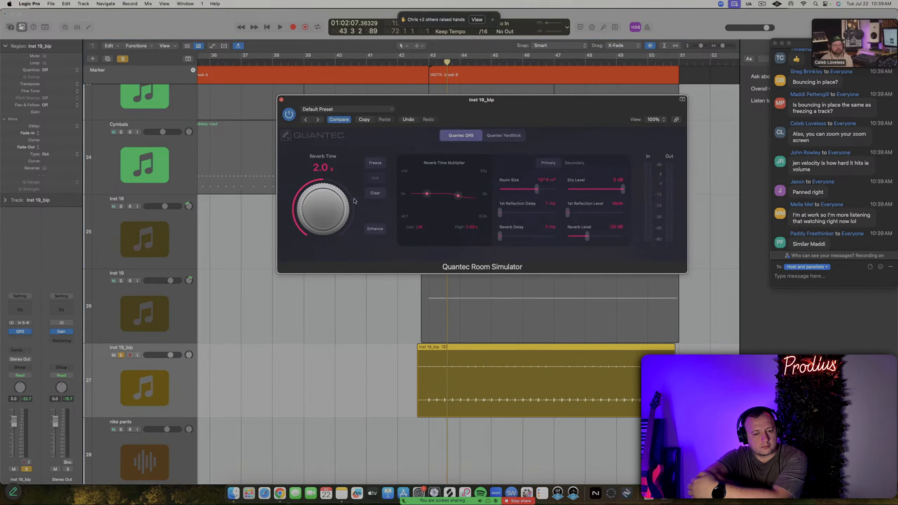
key(space)
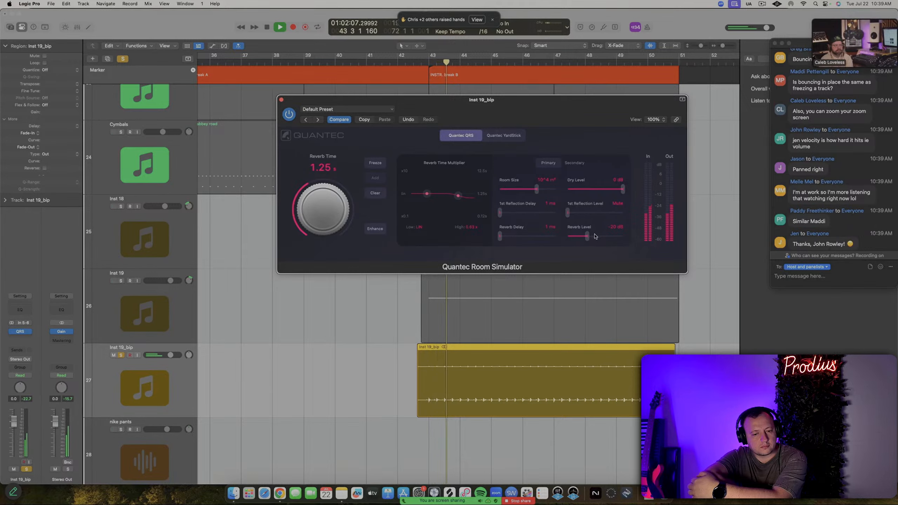
drag(600, 240, 602, 239)
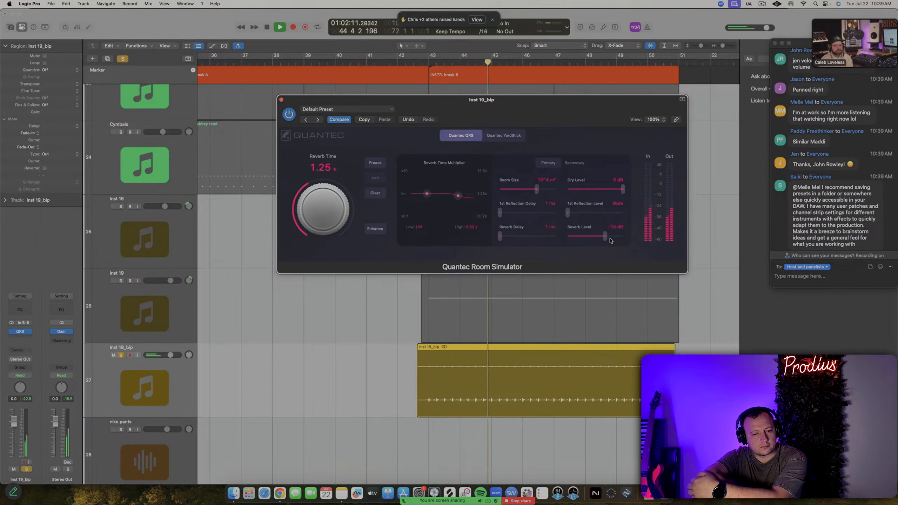
click(281, 99)
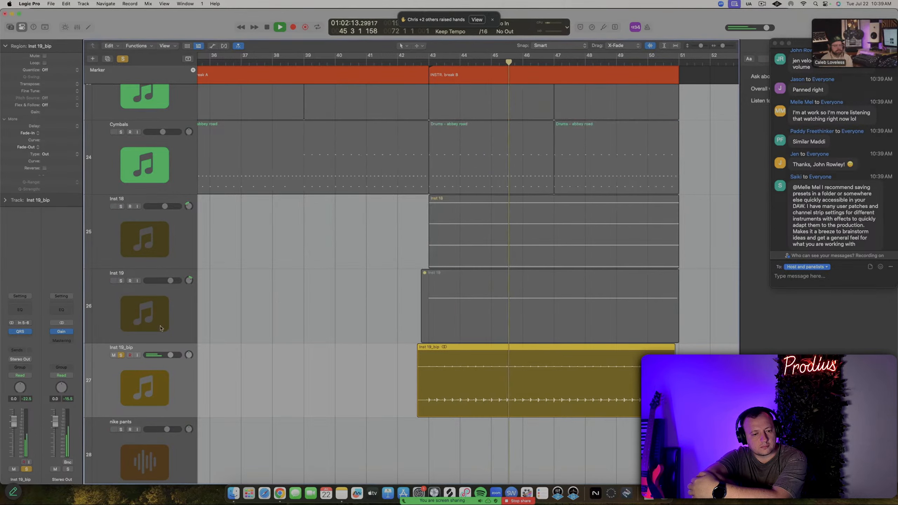
Unsolo Inst 19_bip, play it with the full mix and lower its volume to -3.3 dB
key(space)
click(121, 355)
key(space)
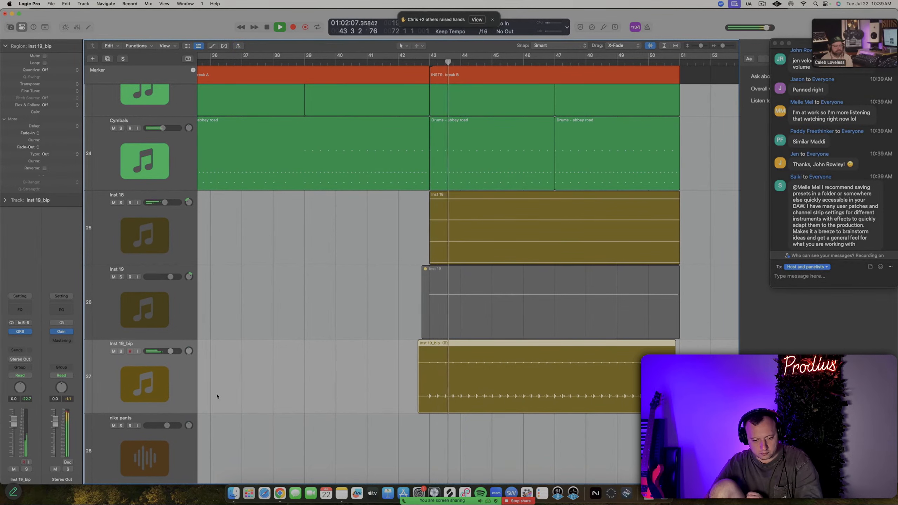
drag(15, 425, 16, 439)
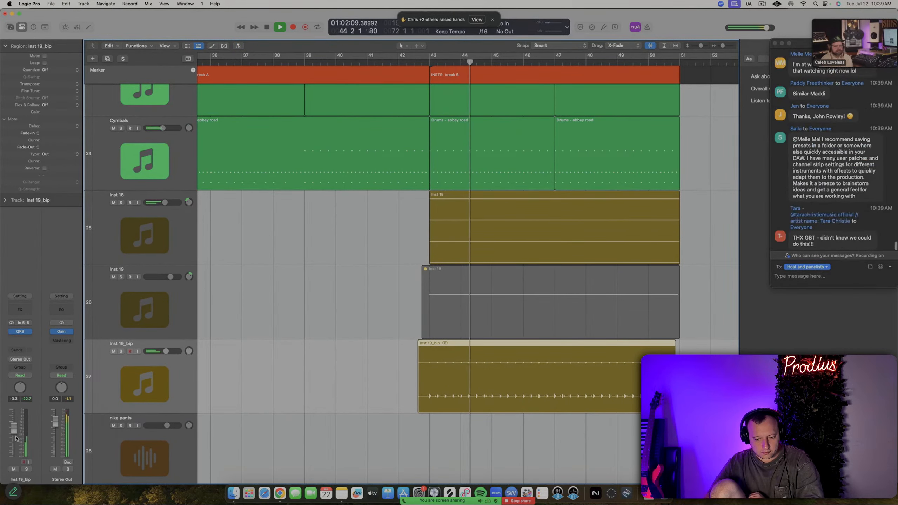
Reopen the Quantec reverb, solo Inst 19_bip and raise the reverb level to about -5 dB, closing the plug-in
click(20, 331)
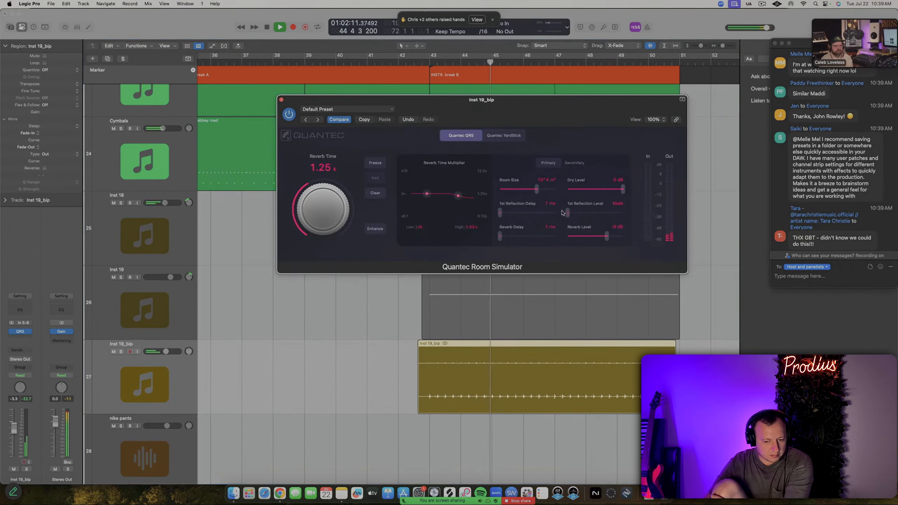
click(120, 352)
drag(607, 238, 614, 237)
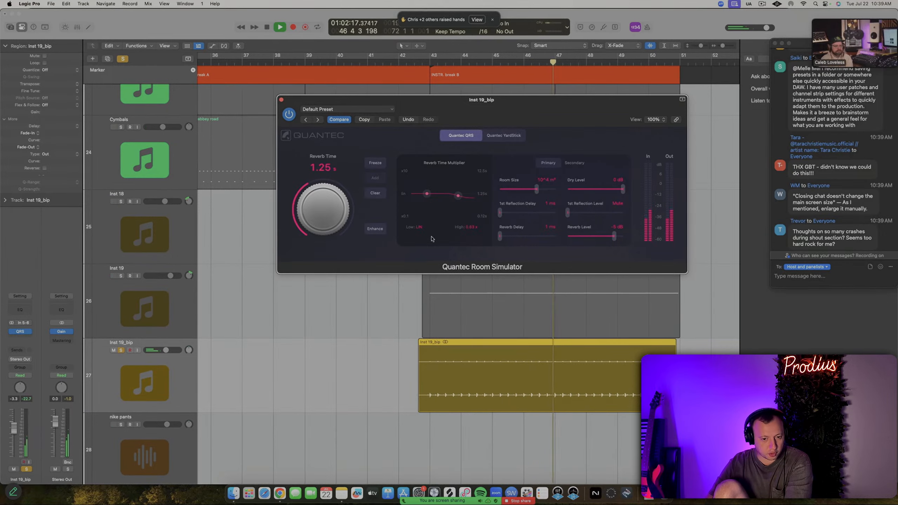
click(281, 100)
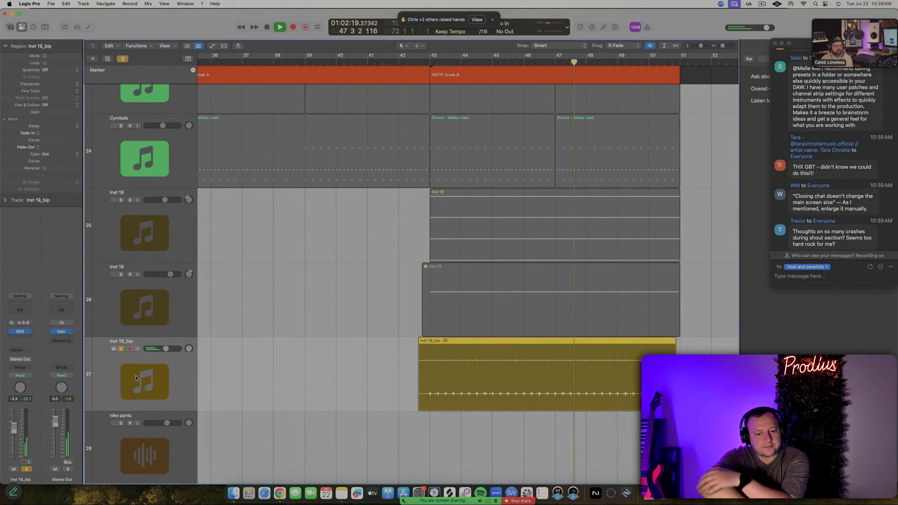
Unsolo Inst 19_bip, replay INSTR. break B in the full mix and lower the track's volume to -4.1 dB
scroll(202, 226, down, 1)
key(space)
click(121, 344)
key(space)
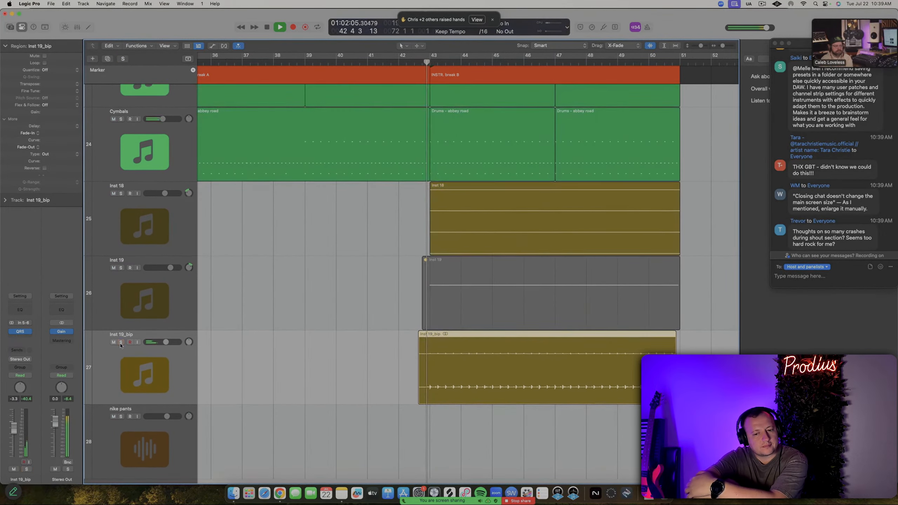
drag(13, 429, 14, 432)
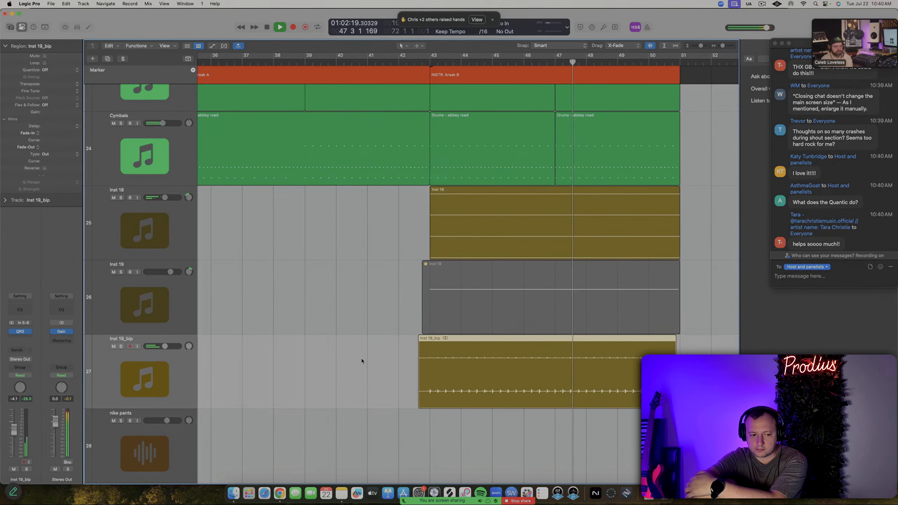
Listen to the Inst 19_bip percussion in the full mix through the end of INSTR. break B and stop playback
scroll(344, 392, down, 2)
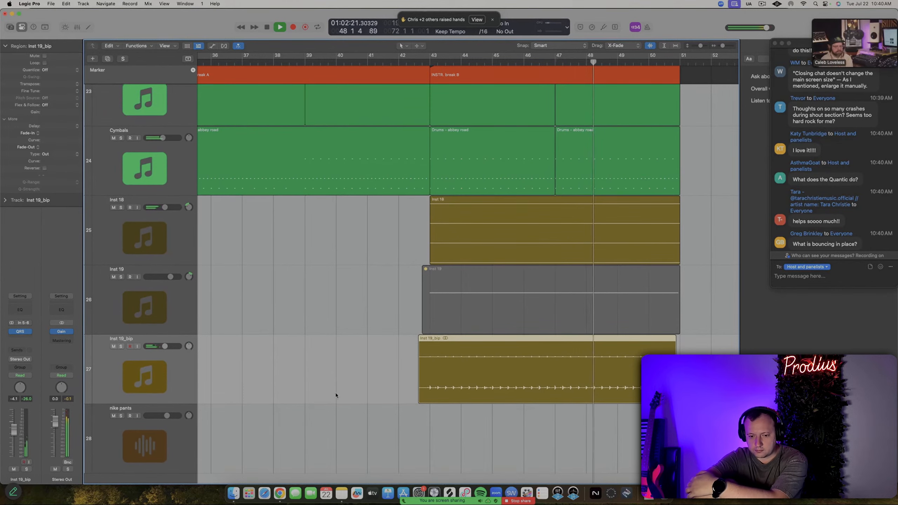
scroll(314, 398, up, 4)
scroll(313, 398, down, 6)
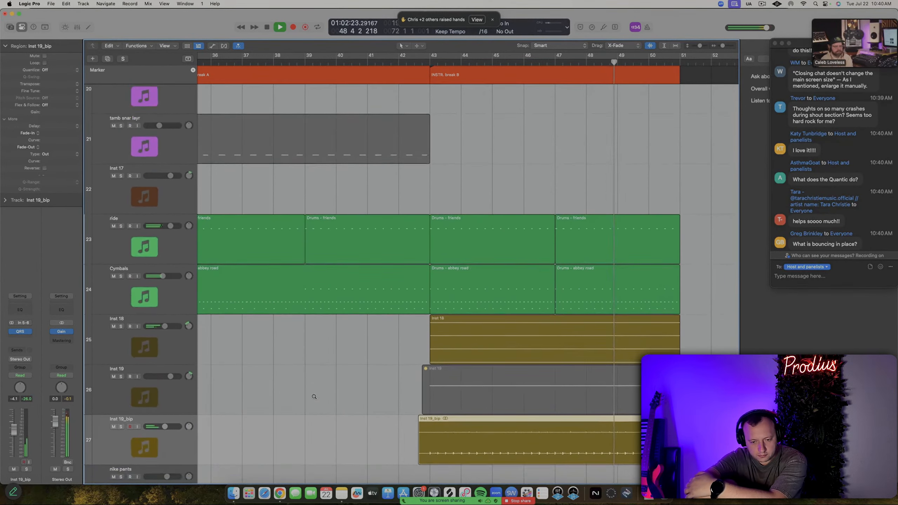
scroll(314, 396, up, 5)
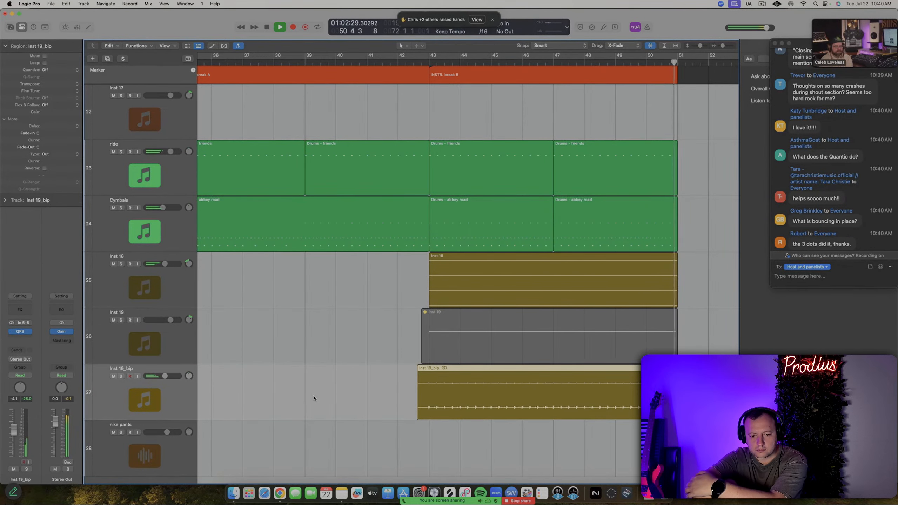
key(space)
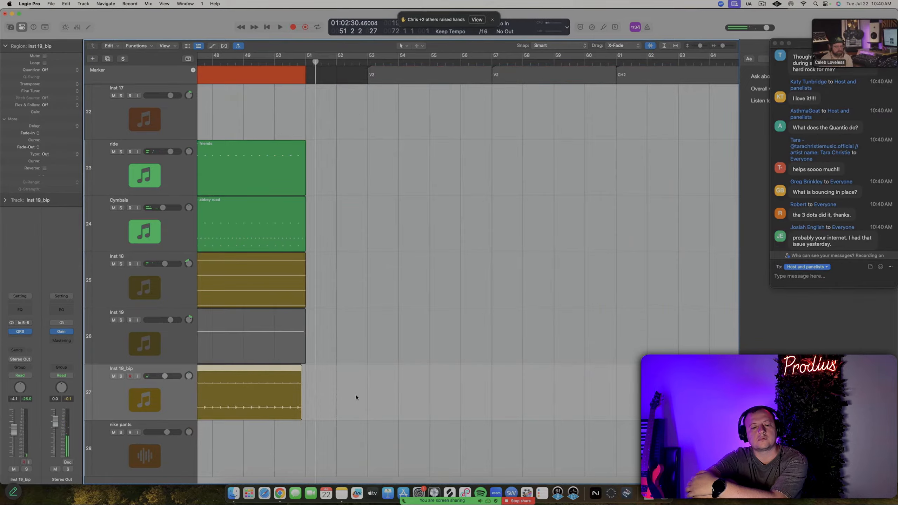
Move the Inst 19_bip region later by half a beat so it starts in line with the muted Inst 19 region
scroll(356, 397, left, 10)
scroll(490, 403, up, 5)
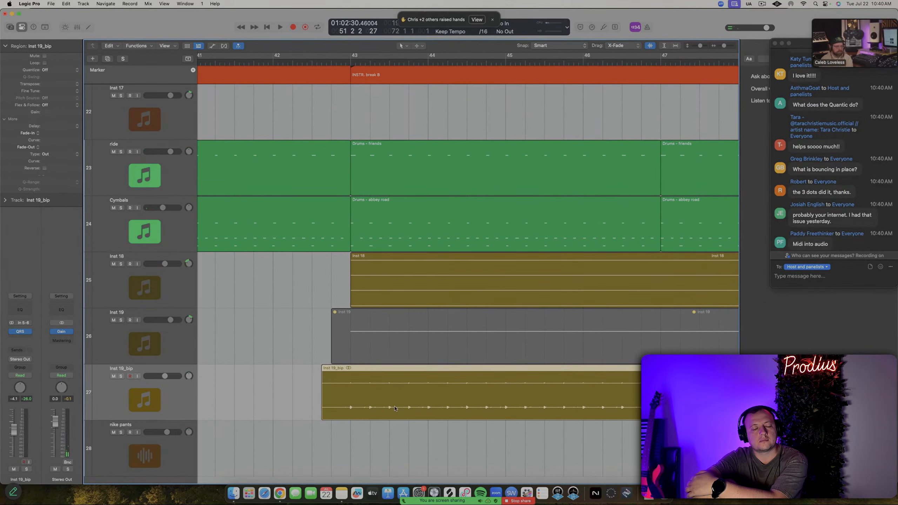
scroll(395, 409, up, 6)
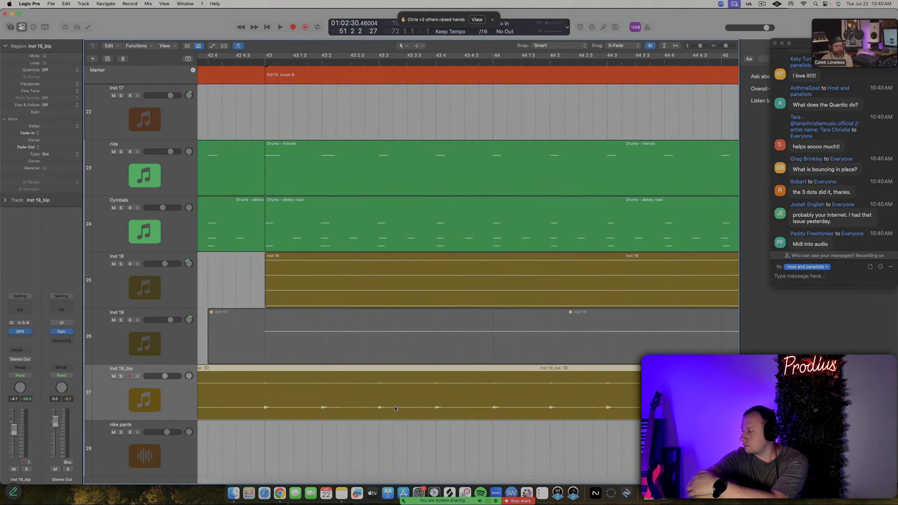
click(421, 404)
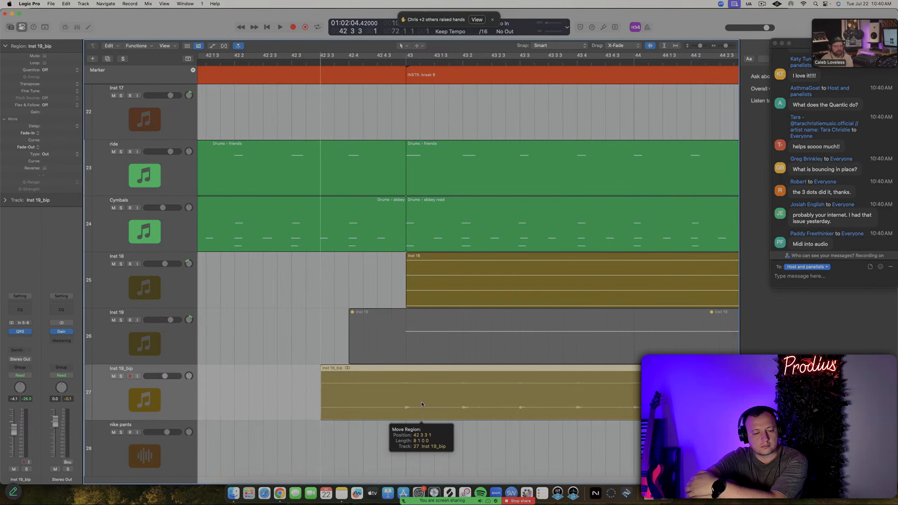
drag(421, 404, 450, 405)
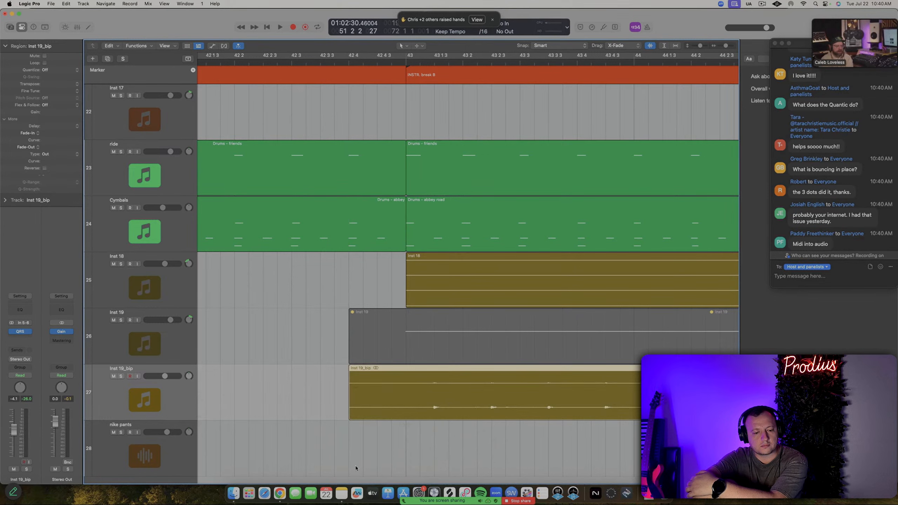
Replay INSTR. break B, lower Inst 19_bip's volume to -5.2 dB, and pan the track slightly left
ctrl+alt+click(313, 382)
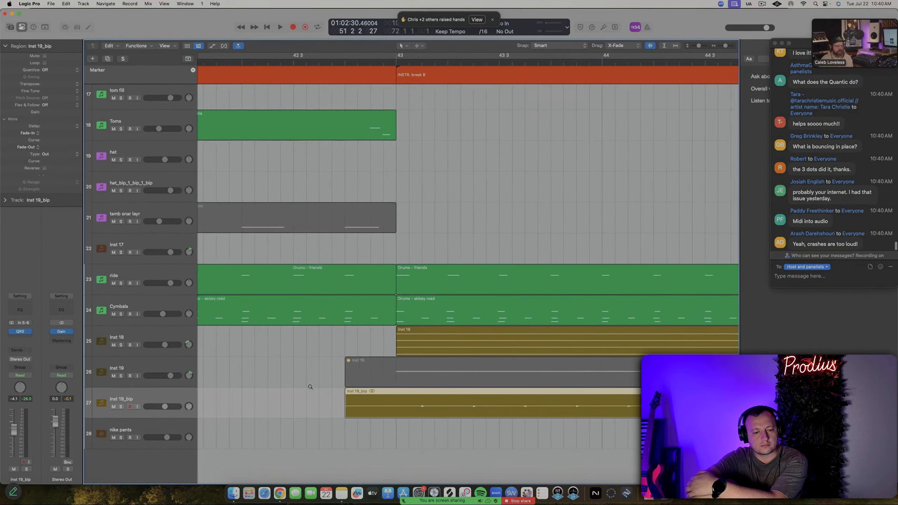
scroll(310, 387, down, 4)
scroll(309, 388, up, 1)
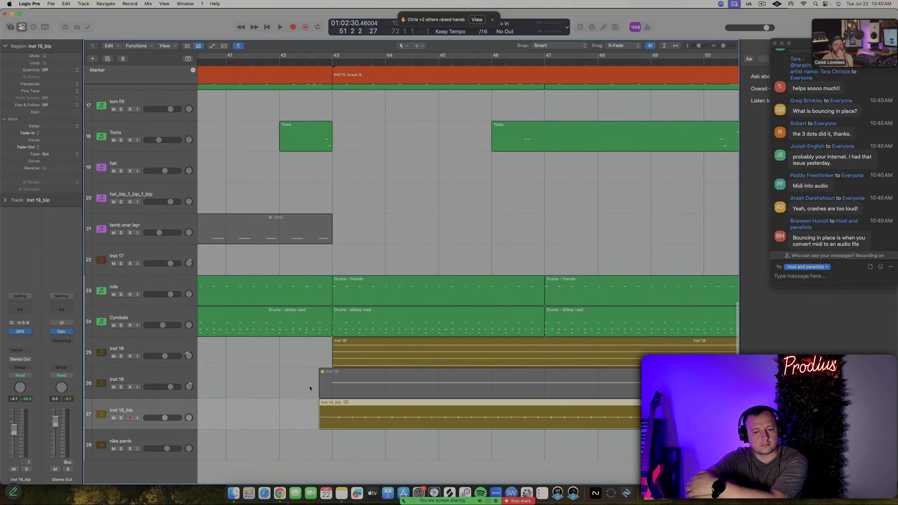
scroll(128, 409, up, 1)
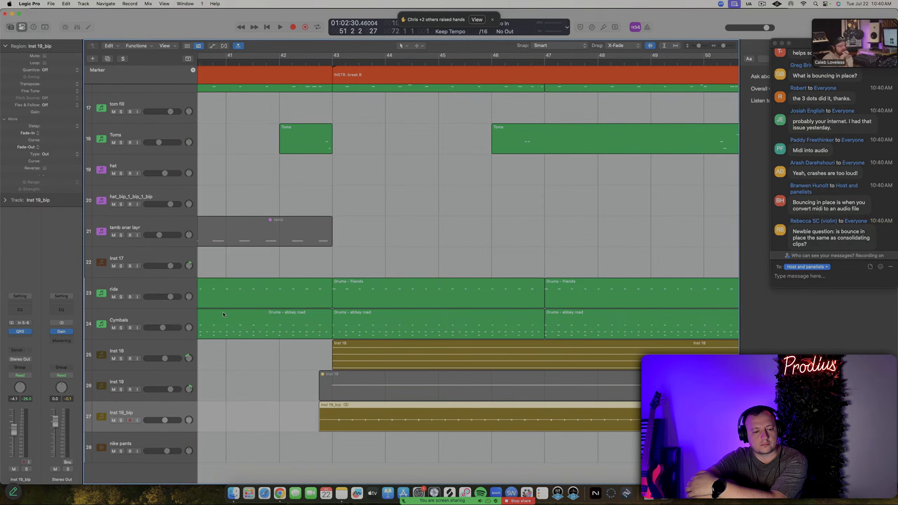
scroll(308, 280, down, 10)
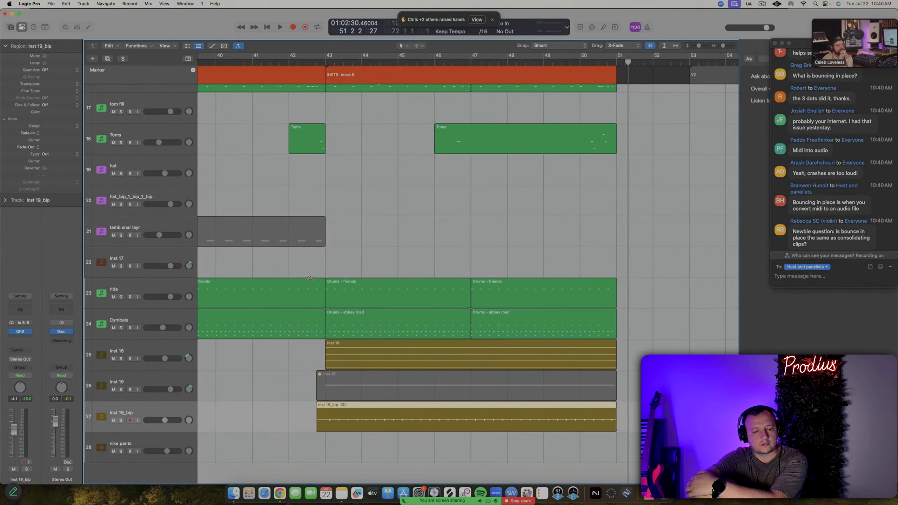
scroll(309, 280, left, 5)
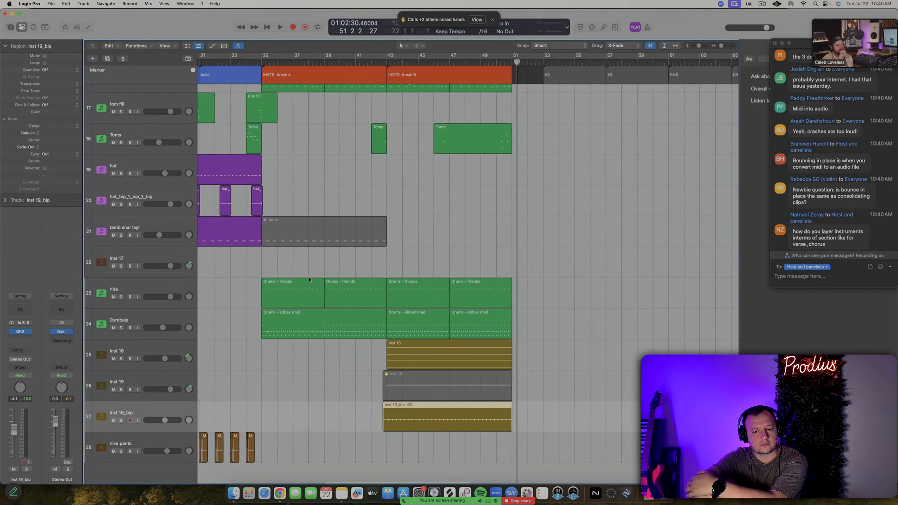
scroll(309, 280, up, 8)
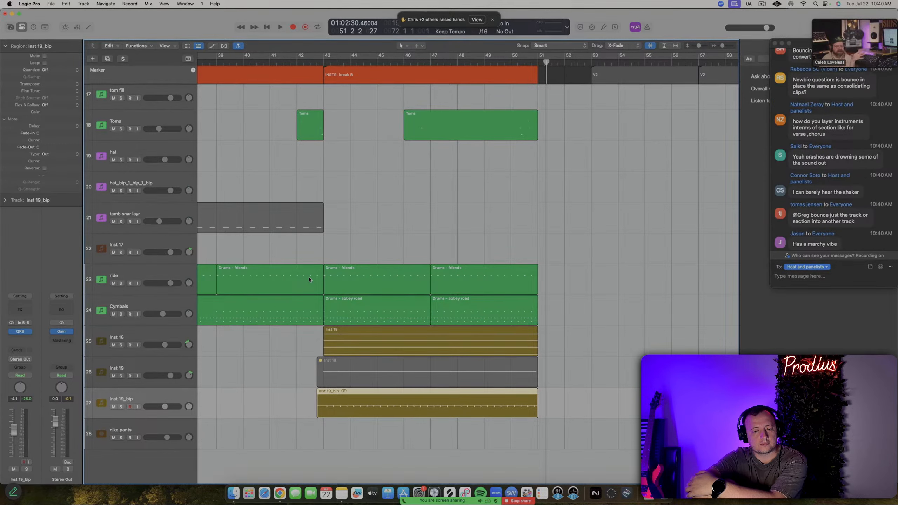
scroll(309, 279, up, 5)
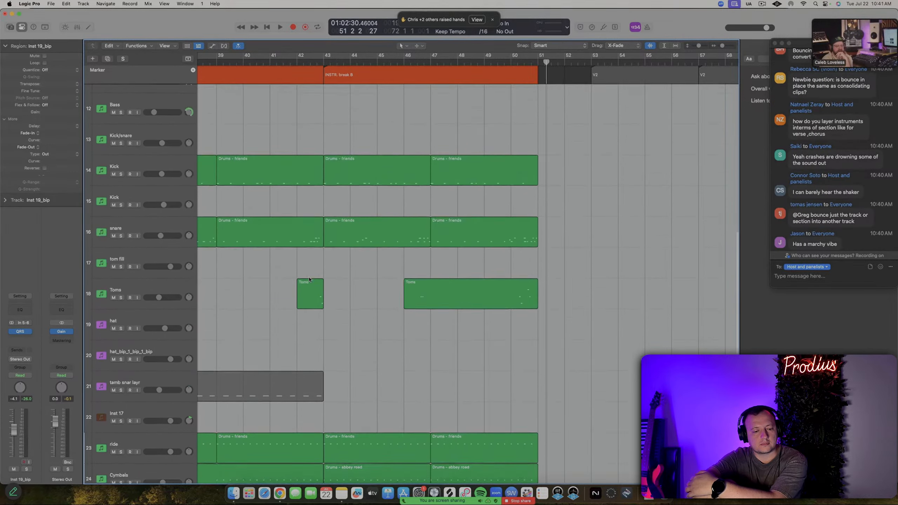
scroll(309, 280, down, 5)
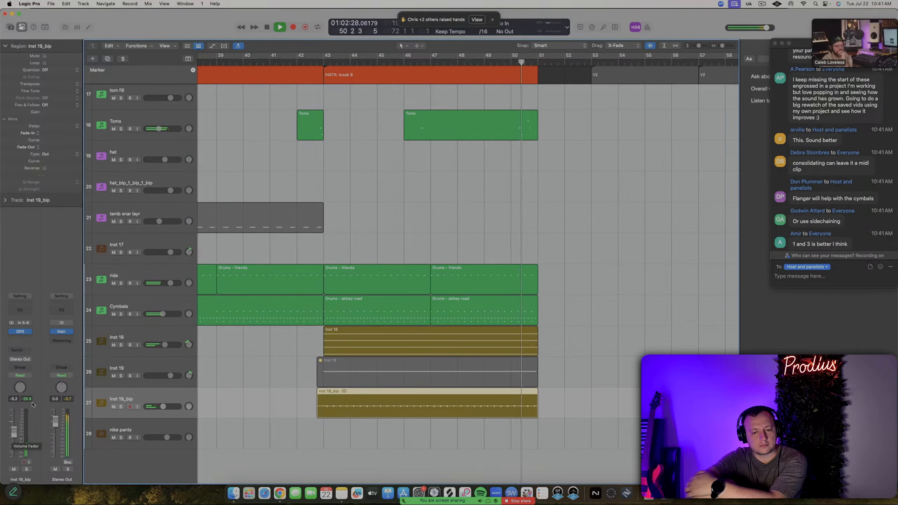
key(shift+space)
drag(20, 387, 21, 397)
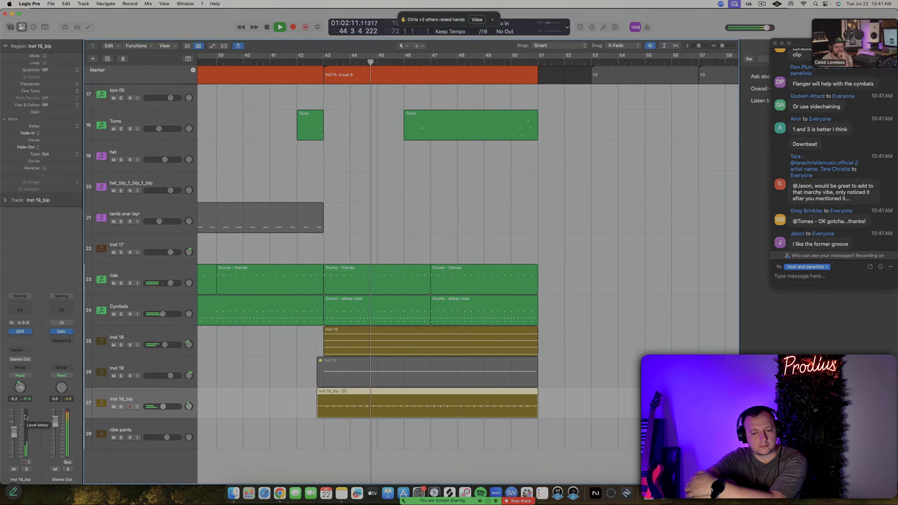
key(space)
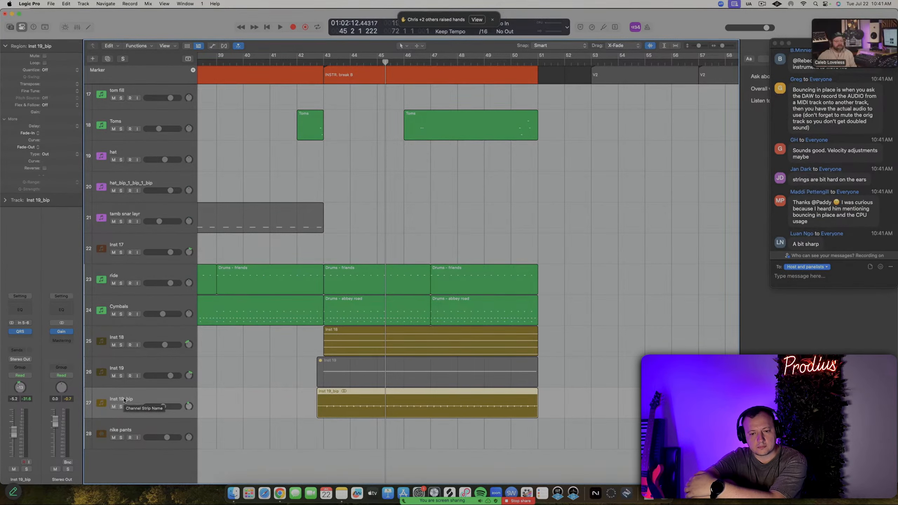
Survey the arrangement's tracks around INSTR. break A and B, from Ohh throw down to nike pants
key(super+Up)
key(super+Up)
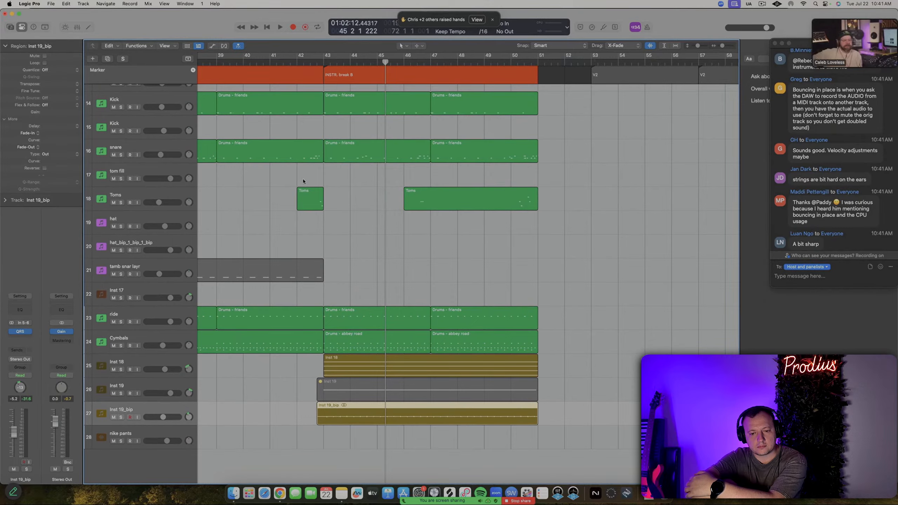
key(super+Up)
key(super+Up)
key(super+Up)
key(super+Up)
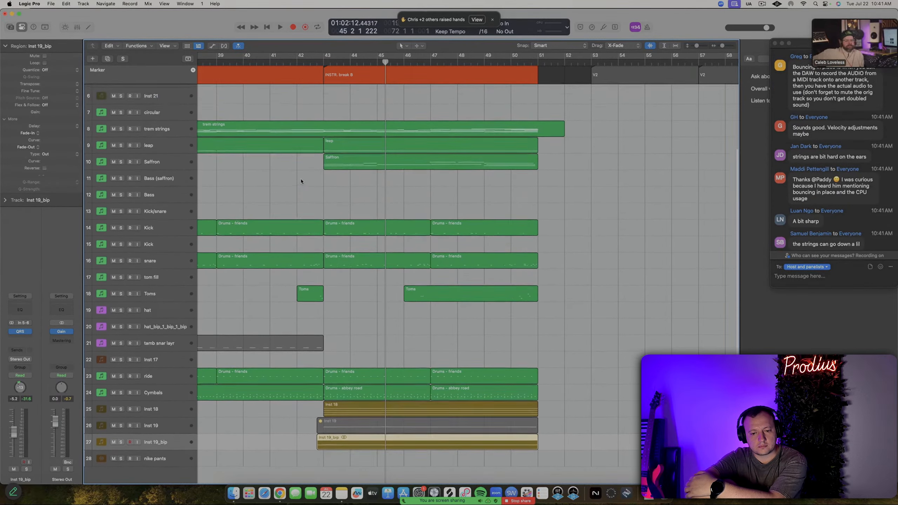
scroll(301, 180, left, 4)
scroll(301, 180, down, 1)
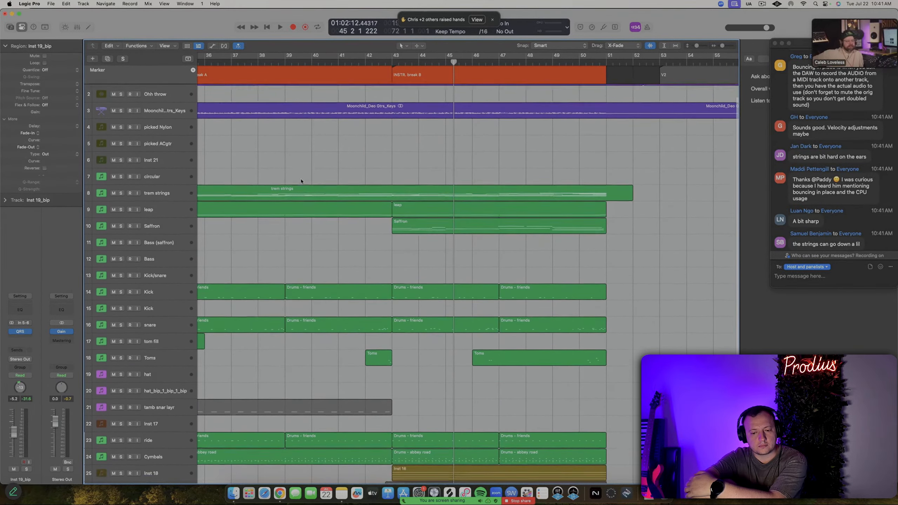
scroll(301, 179, down, 2)
scroll(301, 180, down, 7)
scroll(301, 180, down, 3)
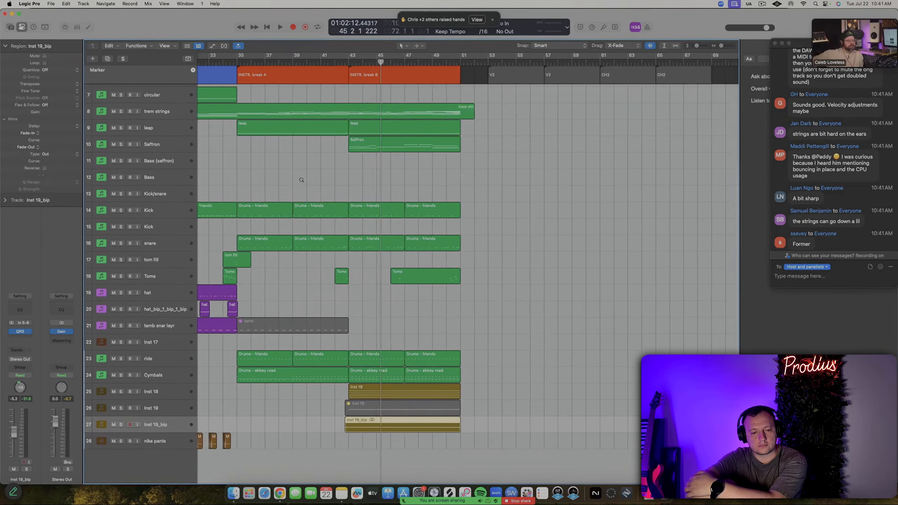
Select the Cymbals track and its three Drums - abbey road regions across INSTR. break A and B
key(super+Down)
key(super+Down)
key(super+Down)
key(super+Down)
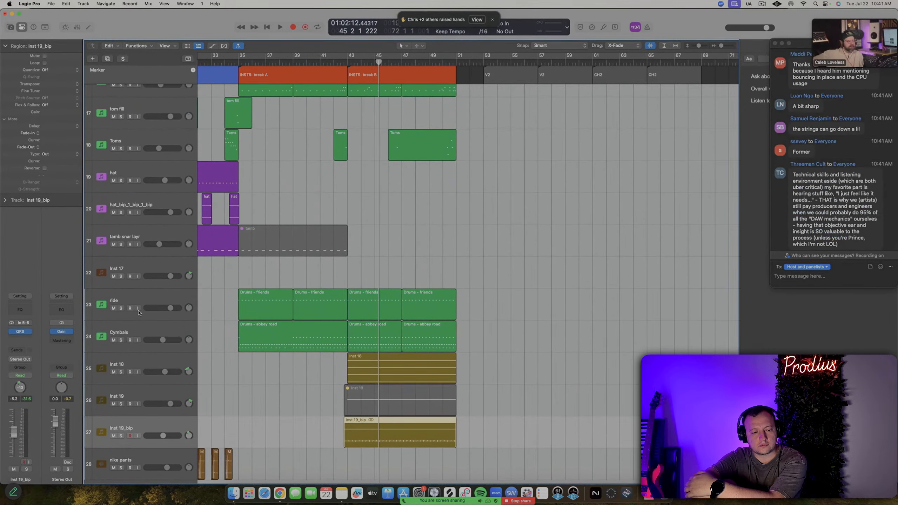
key(super+Down)
key(super+Down)
key(super+Down)
key(super+Down)
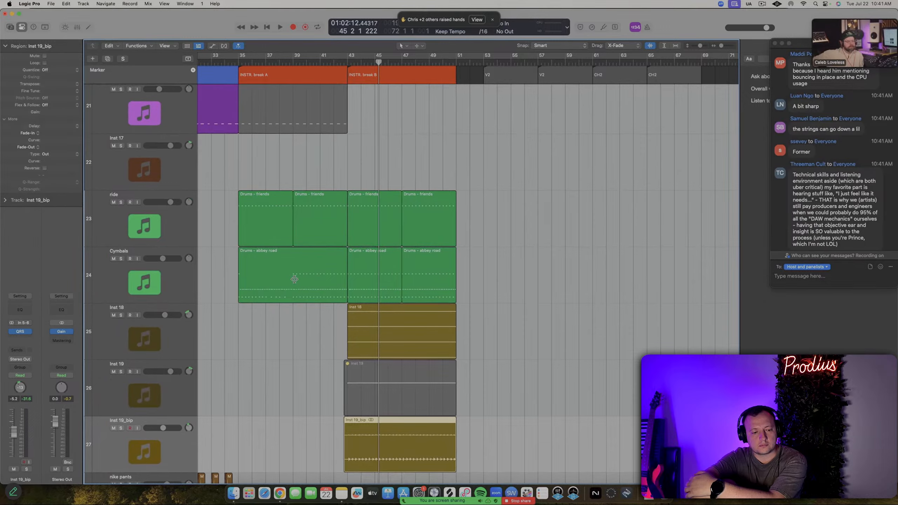
scroll(295, 274, left, 2)
click(118, 276)
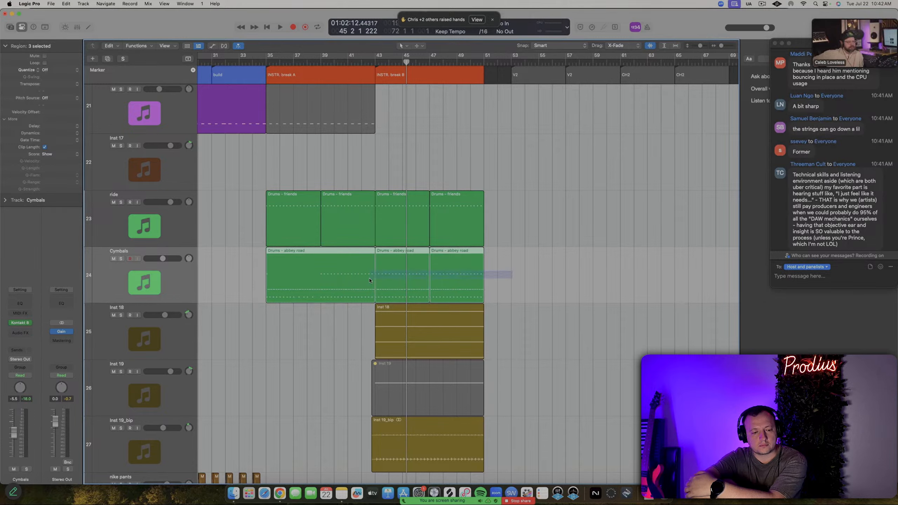
drag(544, 269, 218, 288)
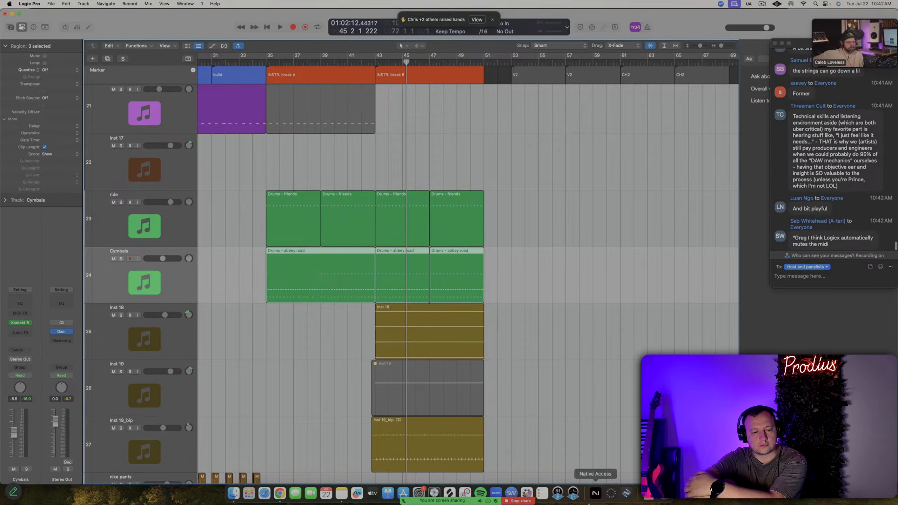
Switch to Spotify, collapse the library, search for "daisey jones" and open the Daisy Jones & The Six artist page
click(481, 493)
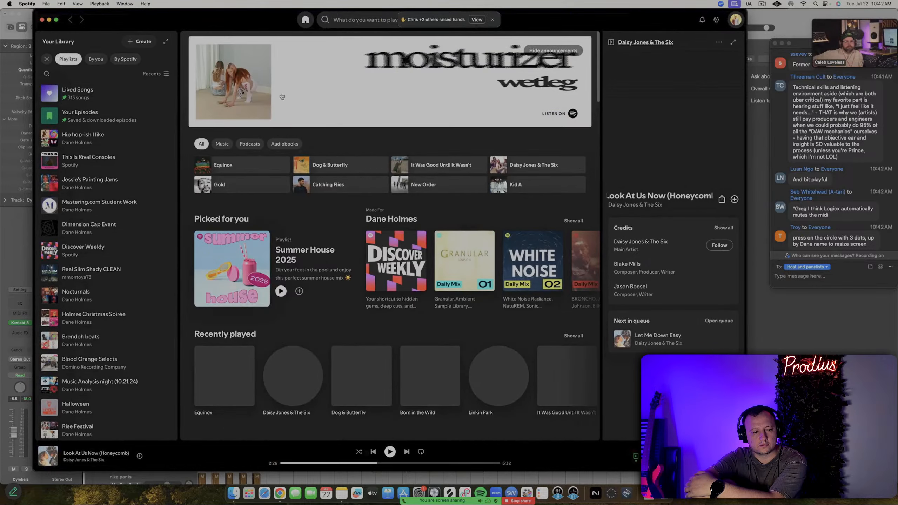
click(78, 43)
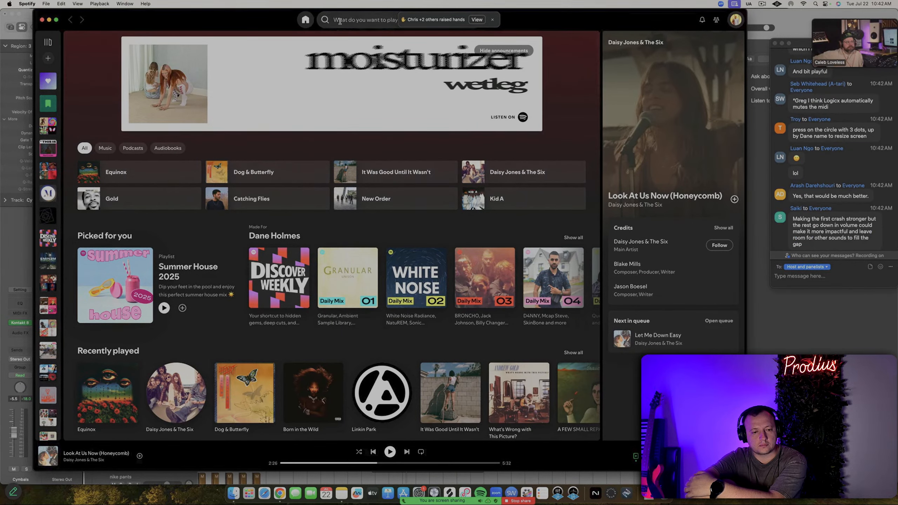
click(340, 21)
text(dais)
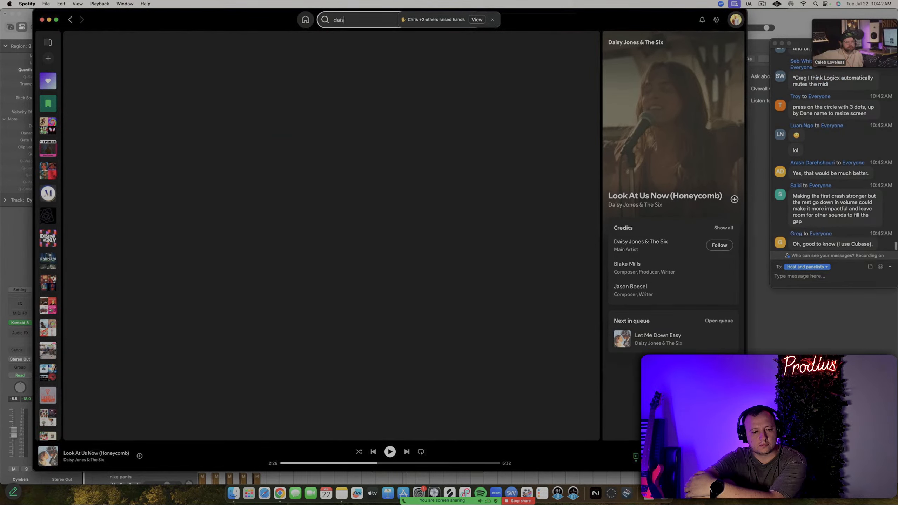
text(ey jones)
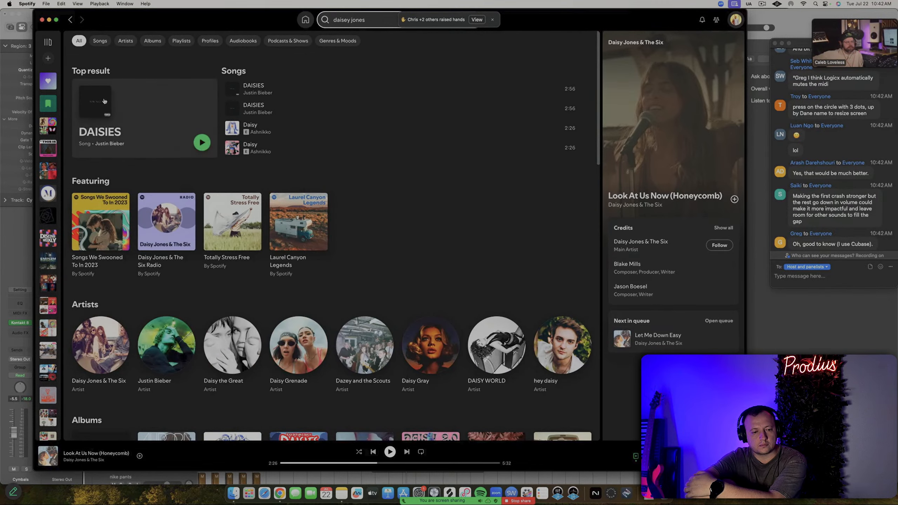
click(107, 115)
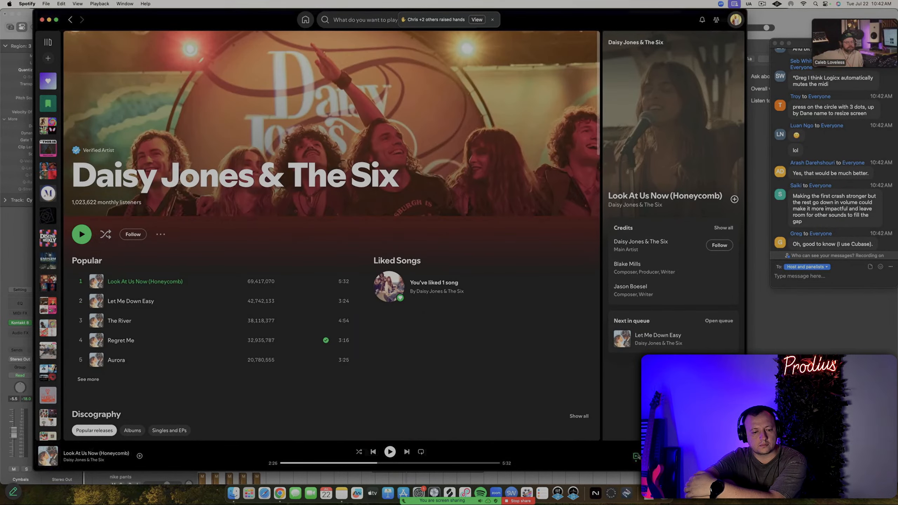
Play Look At Us Now (Honeycomb) as a reference, skip ahead in the song and switch back to Logic Pro
click(81, 282)
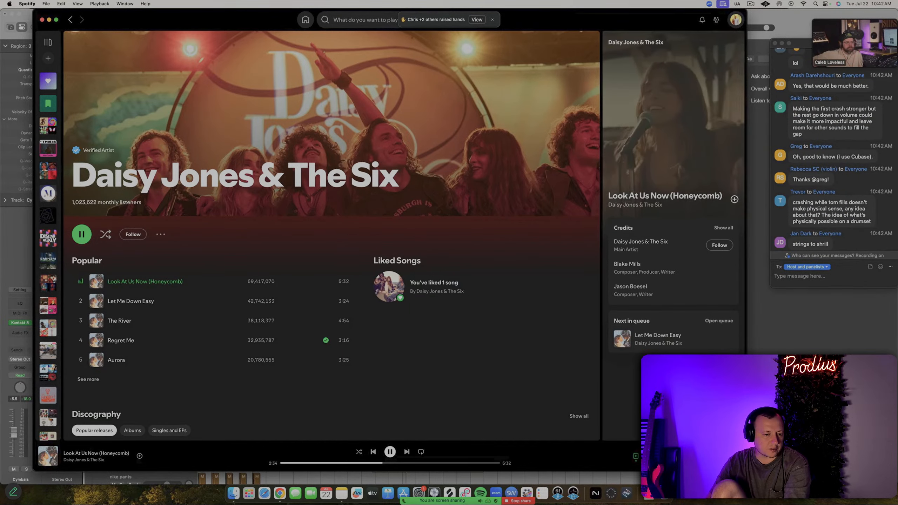
click(407, 463)
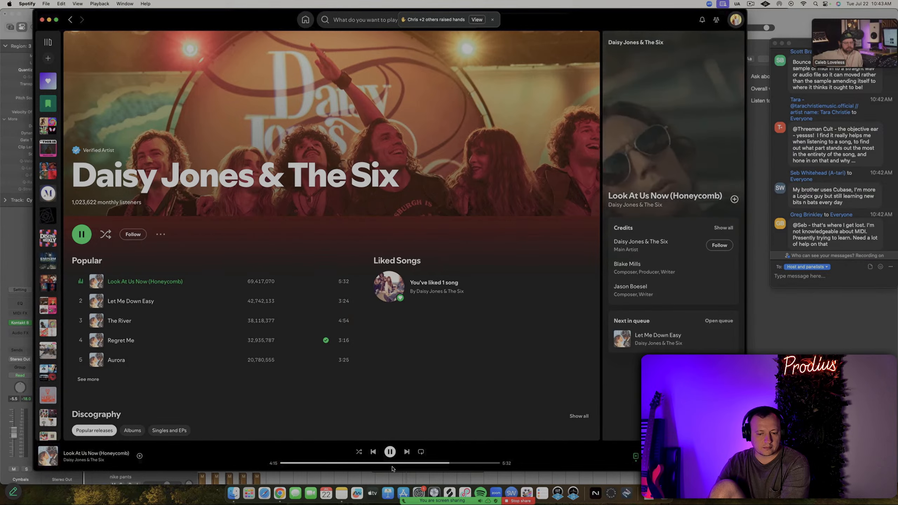
key(super+Tab)
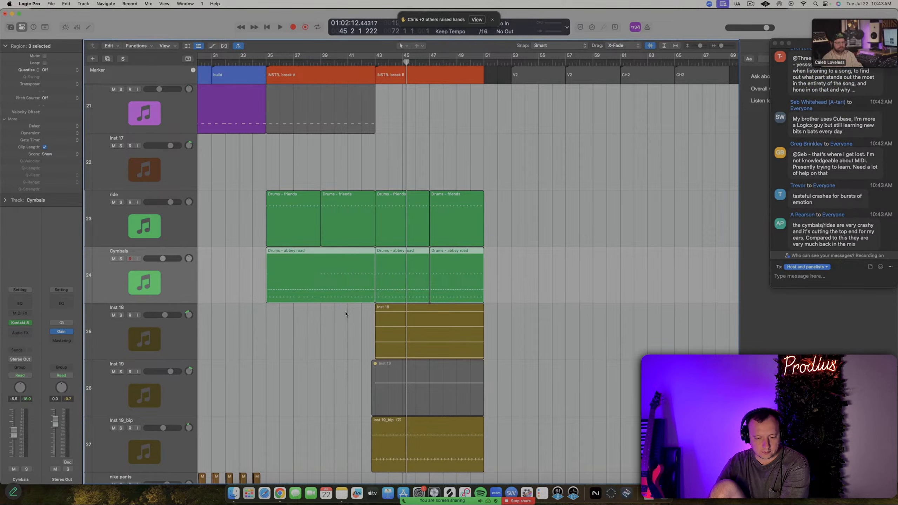
scroll(305, 316, up, 2)
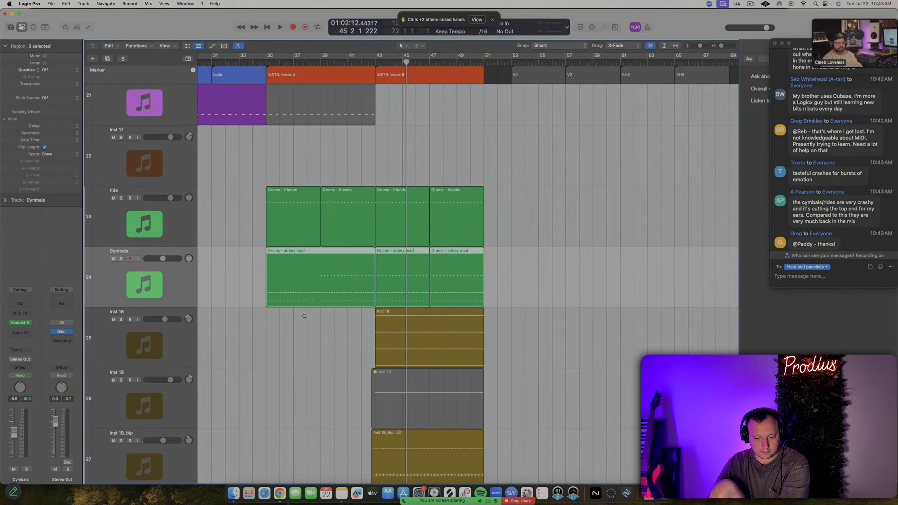
Set the playhead around bar 34 and play into INSTR. break A
click(259, 61)
scroll(315, 180, down, 3)
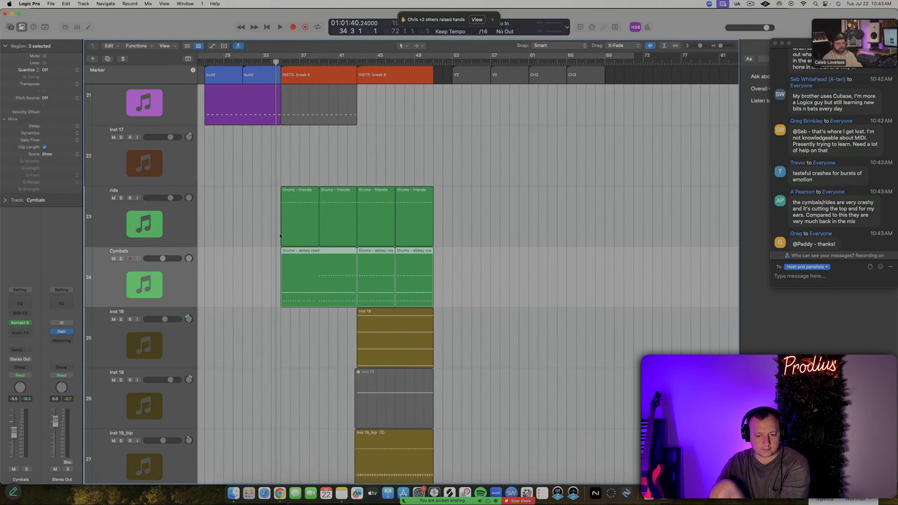
scroll(277, 238, down, 5)
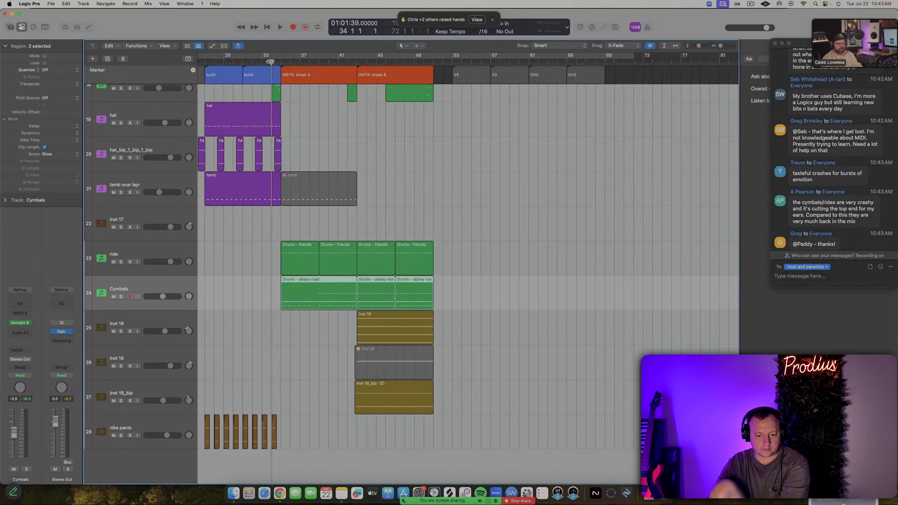
key(space)
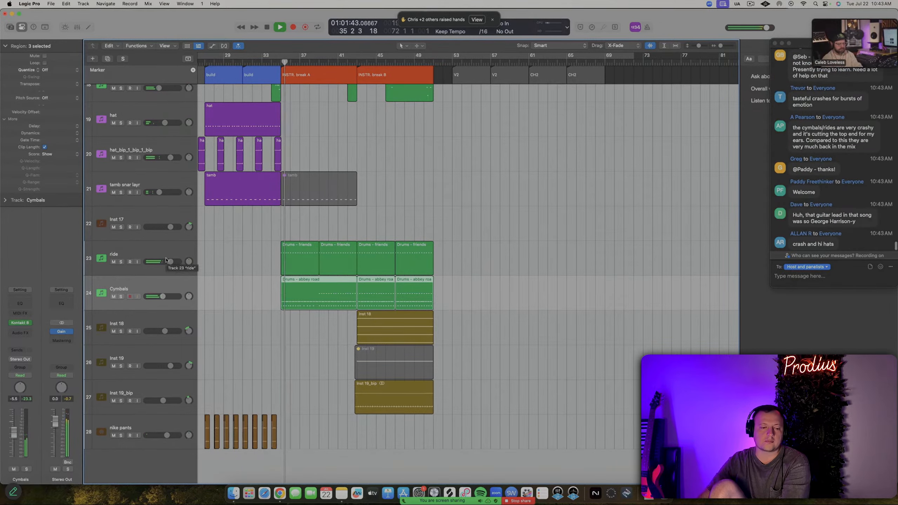
Solo the Cymbals and ride tracks in turn during playback, stop, clear the solo and reselect the Cymbals track
click(121, 297)
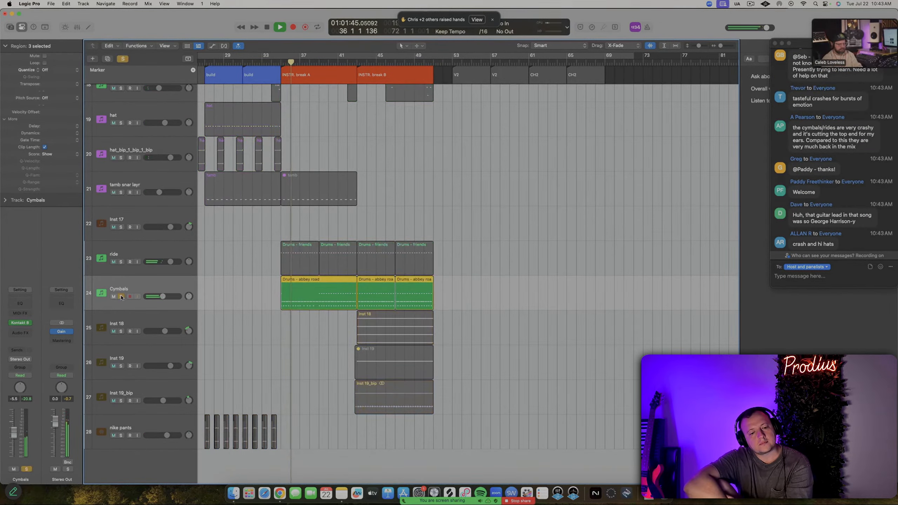
click(122, 296)
click(121, 262)
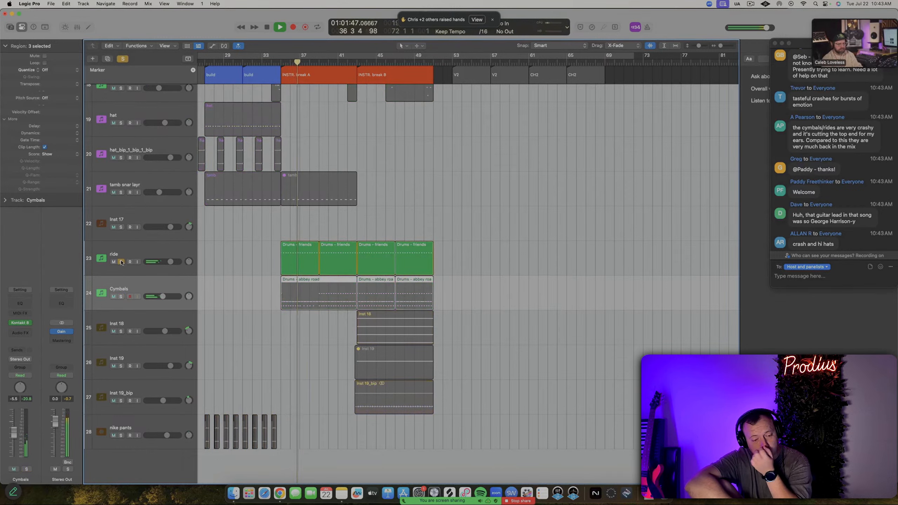
key(space)
click(122, 262)
click(163, 245)
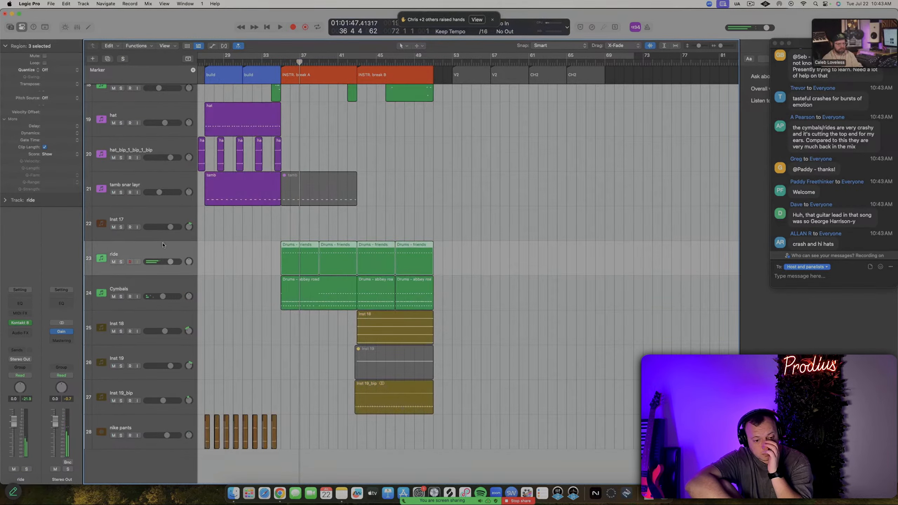
click(293, 258)
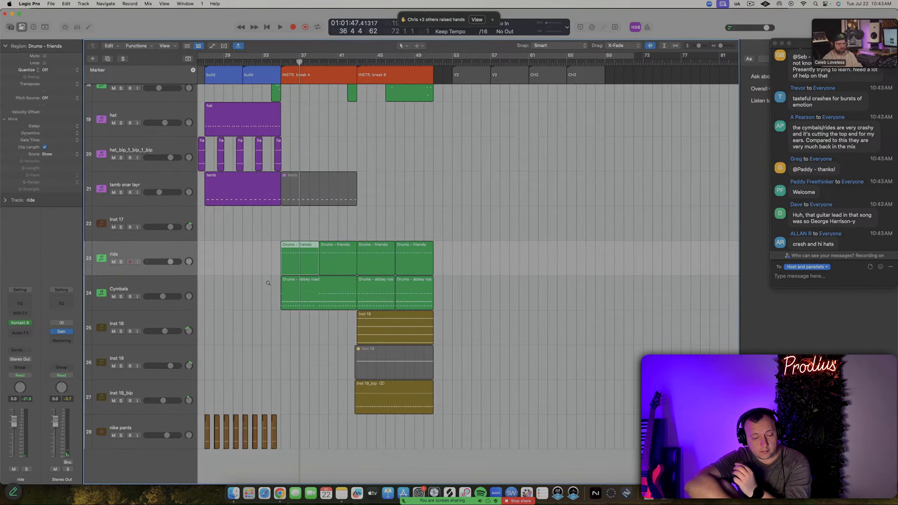
scroll(269, 283, up, 10)
click(159, 286)
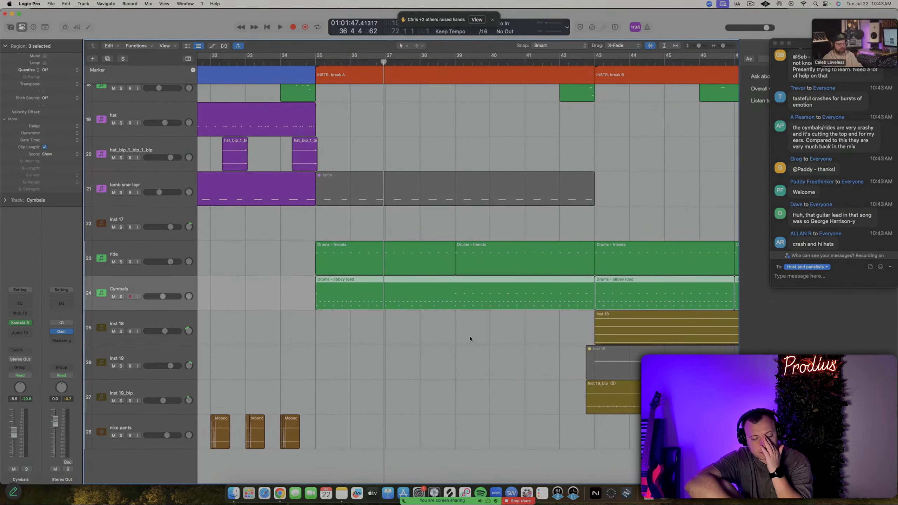
Split the Inst 19_bip region at bar 43 and delete the short piece before the start of INSTR. break B
scroll(470, 339, down, 5)
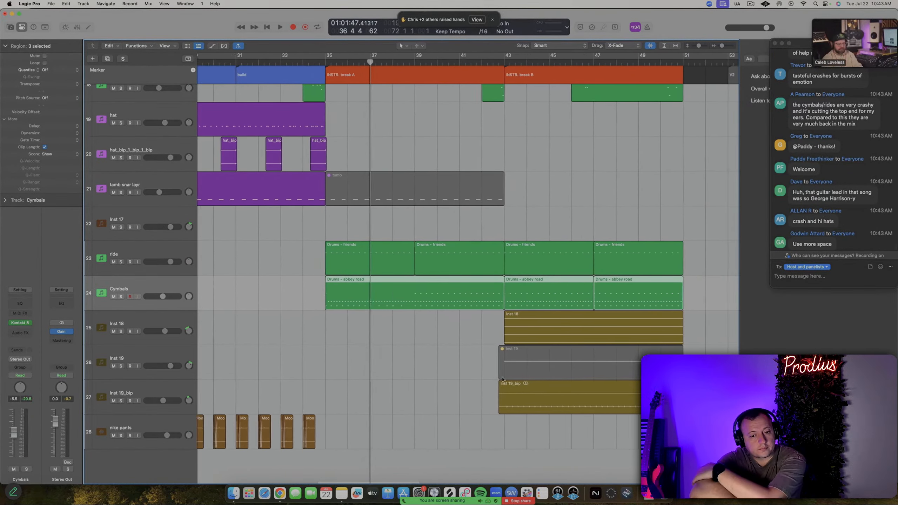
scroll(503, 380, down, 1)
scroll(557, 402, up, 5)
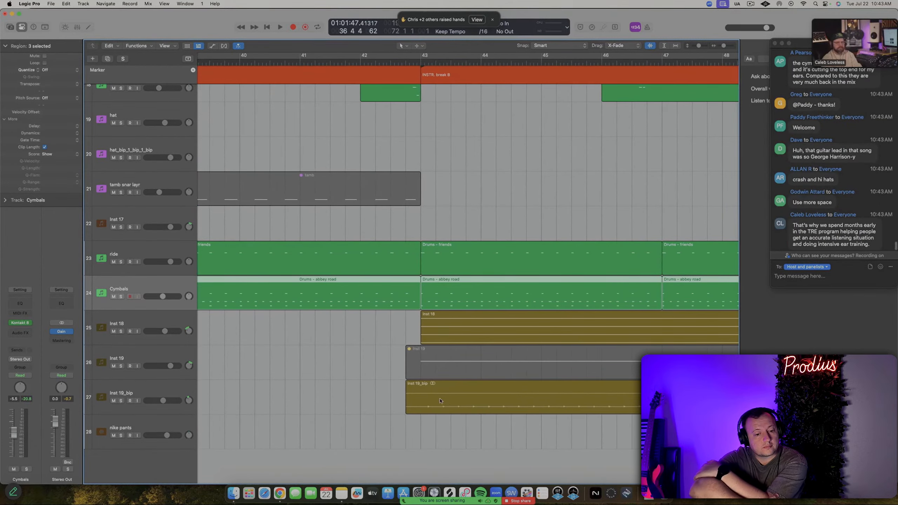
click(420, 390)
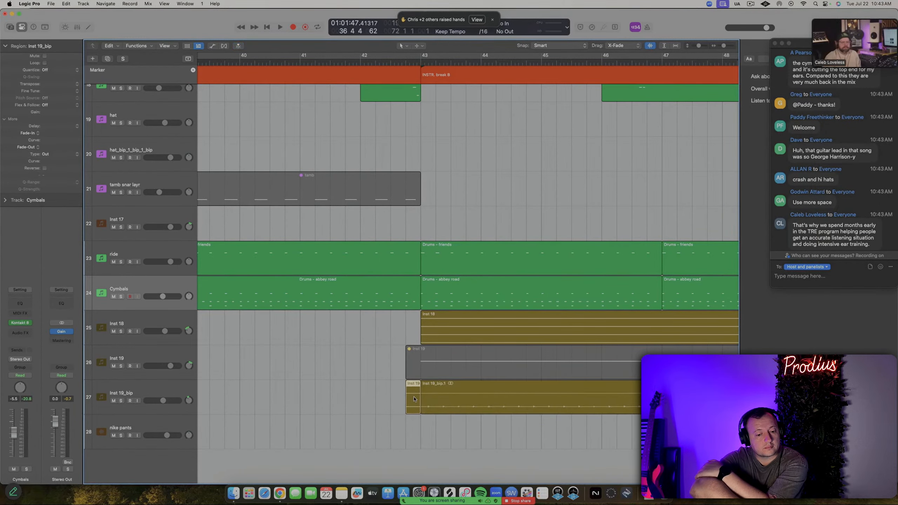
scroll(564, 396, down, 5)
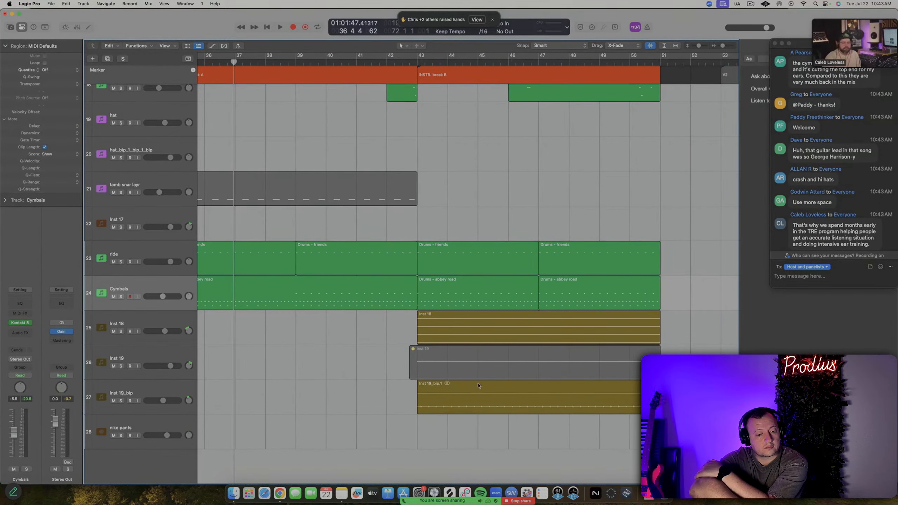
Copy the Inst 19_bip and Inst 18 regions from INSTR. break B back to bar 35 to fill INSTR. break A
drag(564, 396, 322, 397)
click(527, 324)
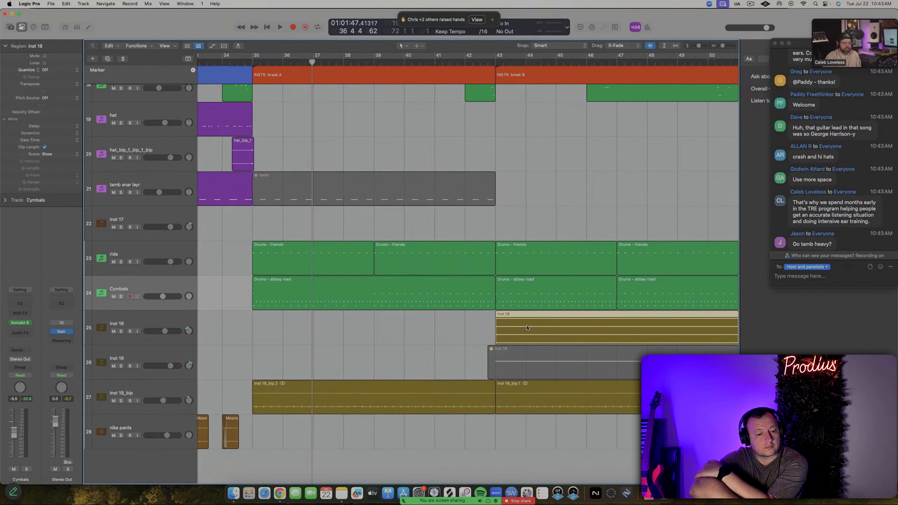
drag(569, 333, 322, 335)
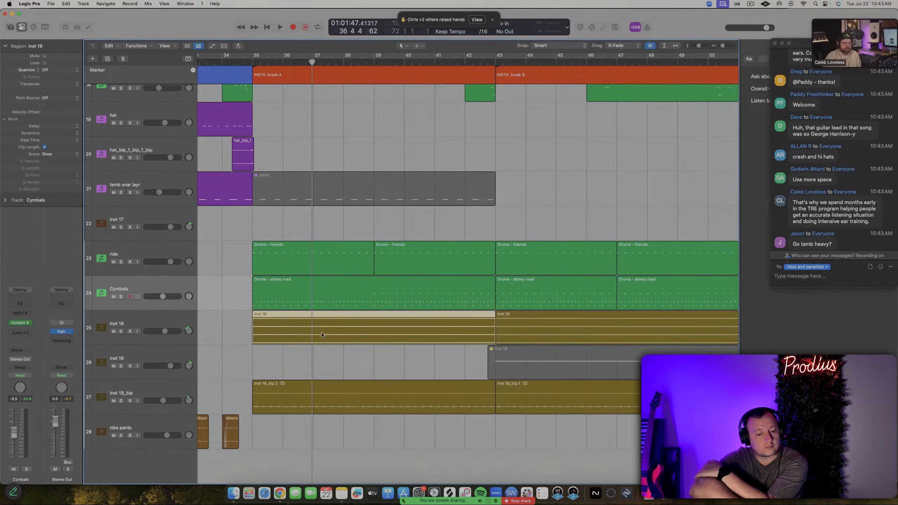
Mute the two Drums - friends regions on the ride track in INSTR. break A while listening to the break
click(268, 264)
key(ctrl+m)
double_click(233, 64)
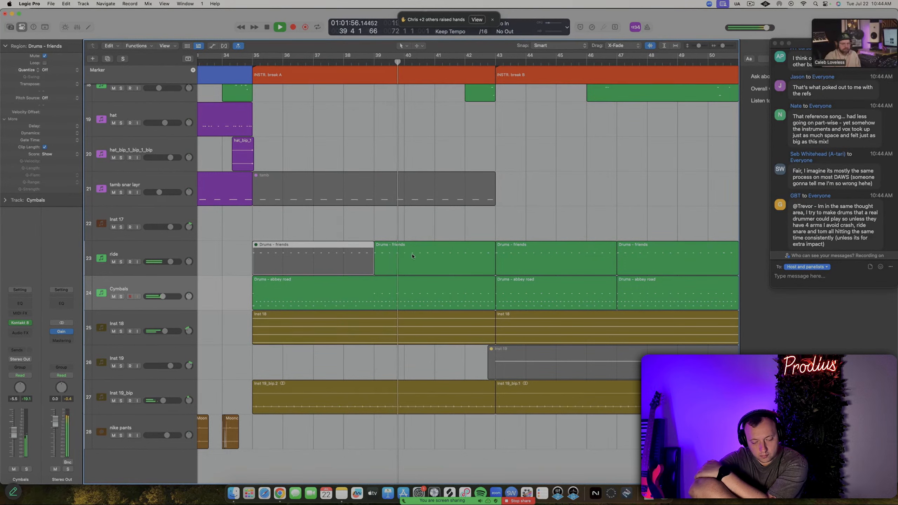
click(390, 259)
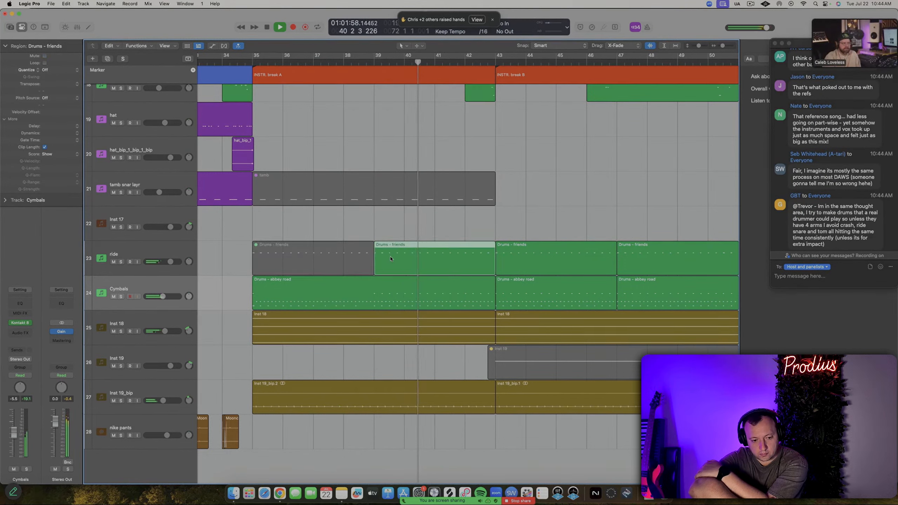
key(ctrl+m)
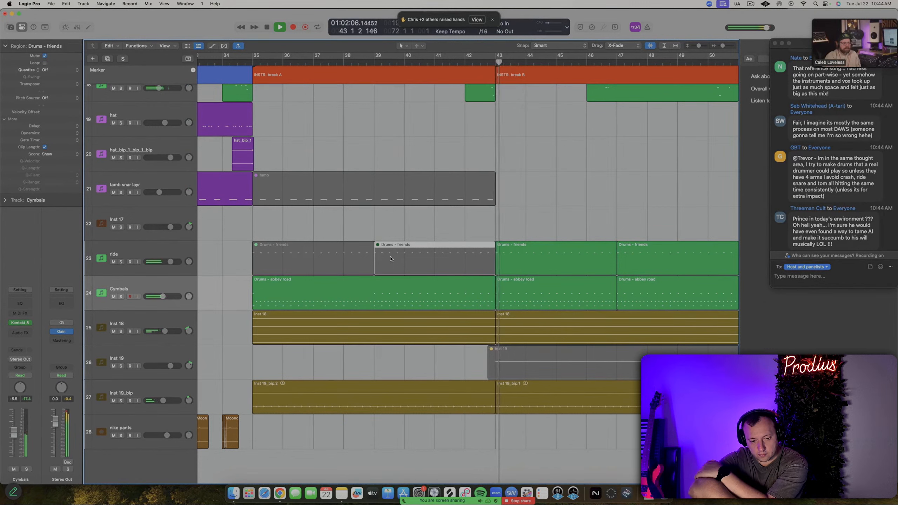
Listen through INSTR. break B, stop playback and survey all tracks from Moonchild_Scratch vox dry down to nike pants
click(539, 256)
scroll(544, 255, down, 2)
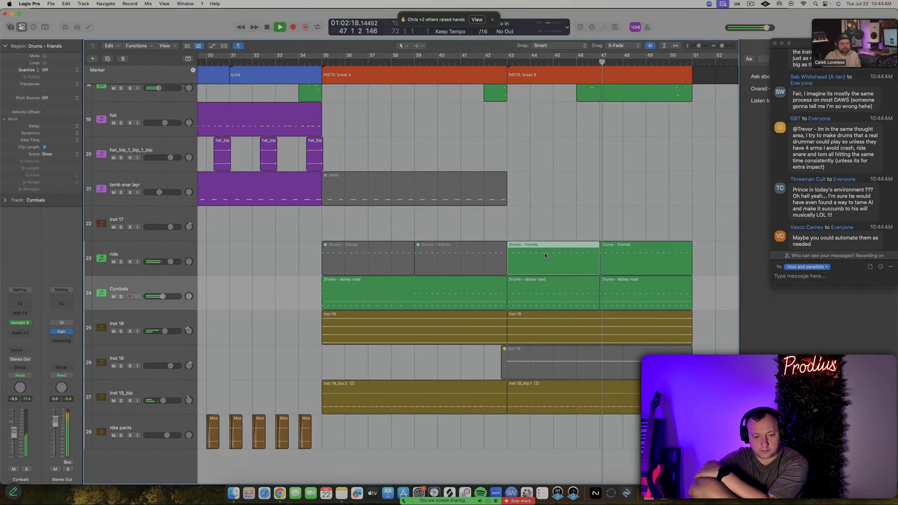
scroll(346, 263, down, 2)
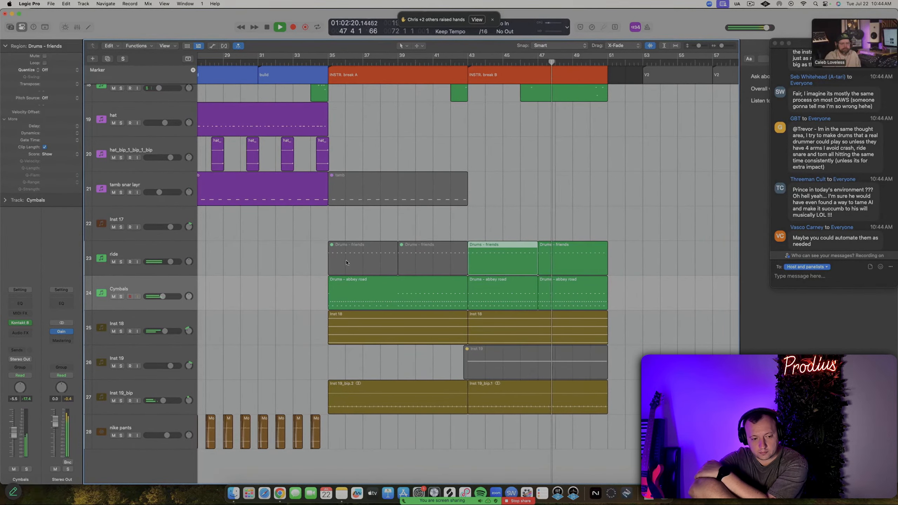
scroll(321, 276, up, 2)
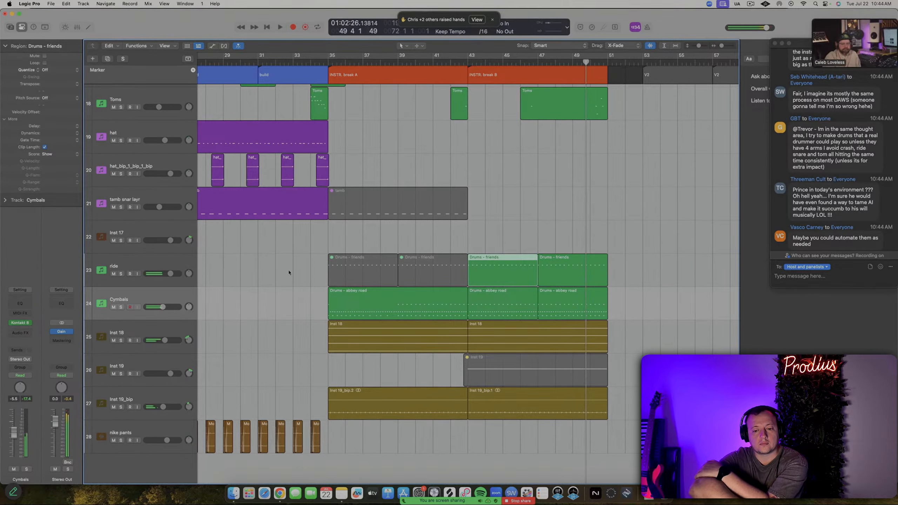
key(space)
scroll(325, 277, up, 4)
scroll(327, 278, up, 10)
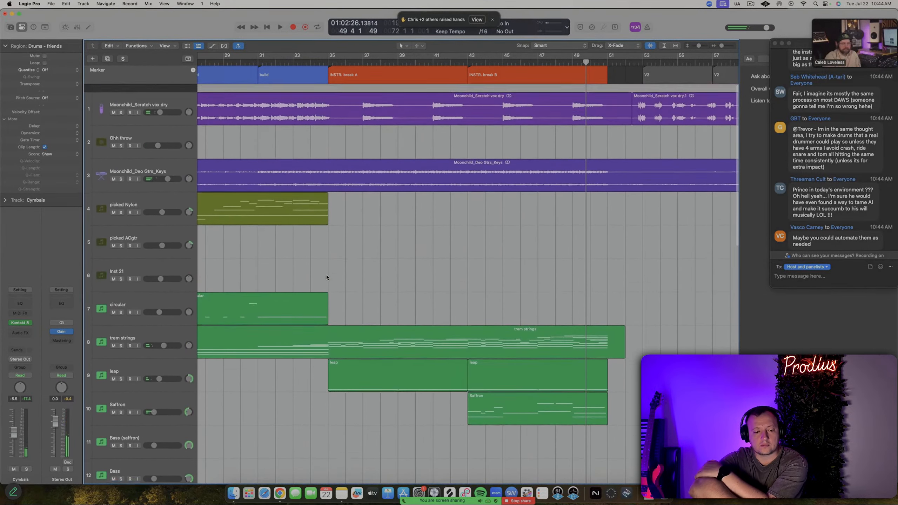
scroll(297, 227, down, 5)
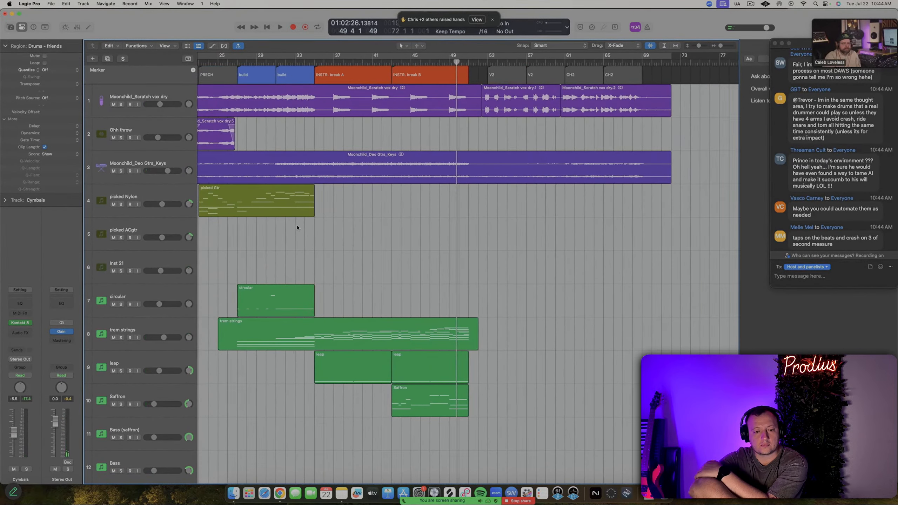
scroll(297, 227, down, 15)
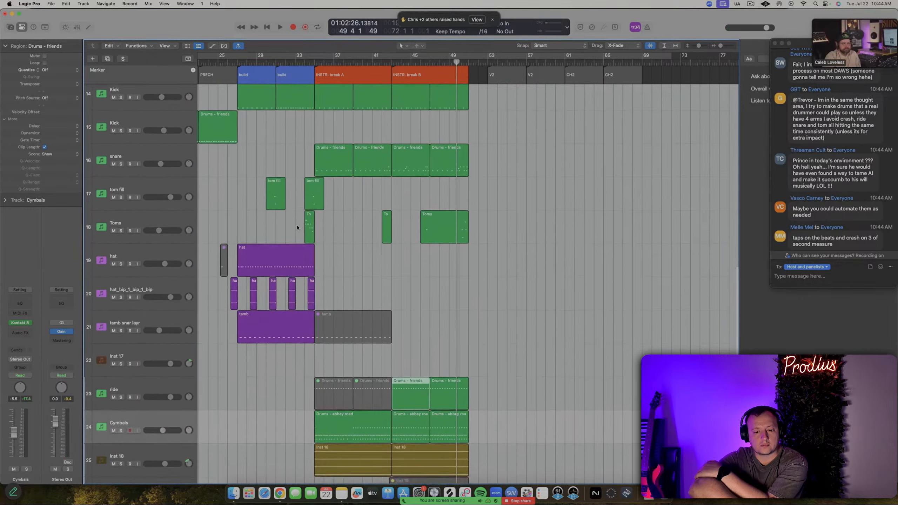
scroll(300, 257, down, 2)
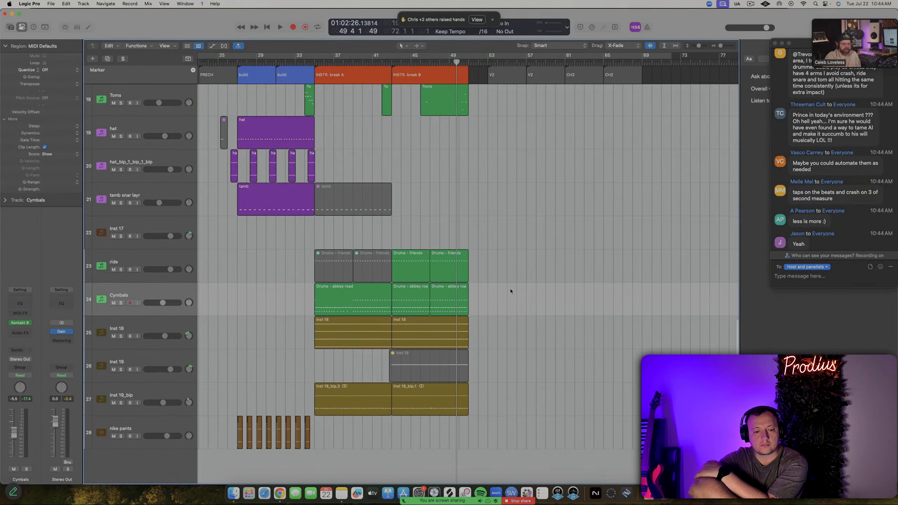
In the Cymbals region of INSTR. break A, mute the highest row of notes from bar 39 to the region's end
scroll(439, 298, up, 5)
scroll(410, 300, left, 6)
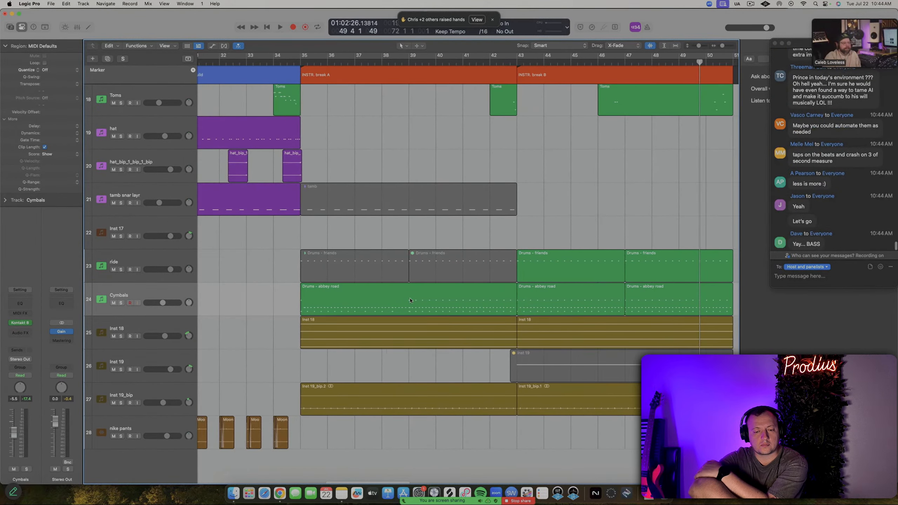
double_click(411, 300)
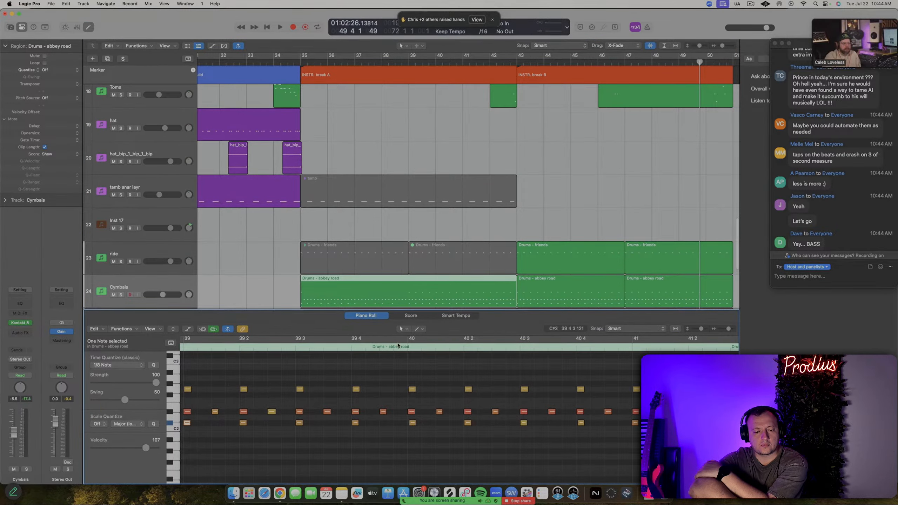
scroll(415, 287, down, 5)
scroll(379, 388, down, 4)
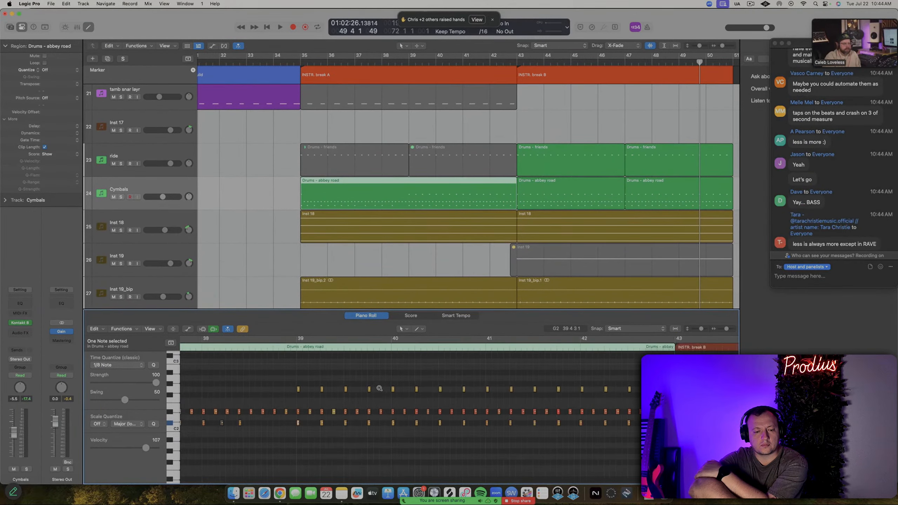
scroll(378, 389, down, 4)
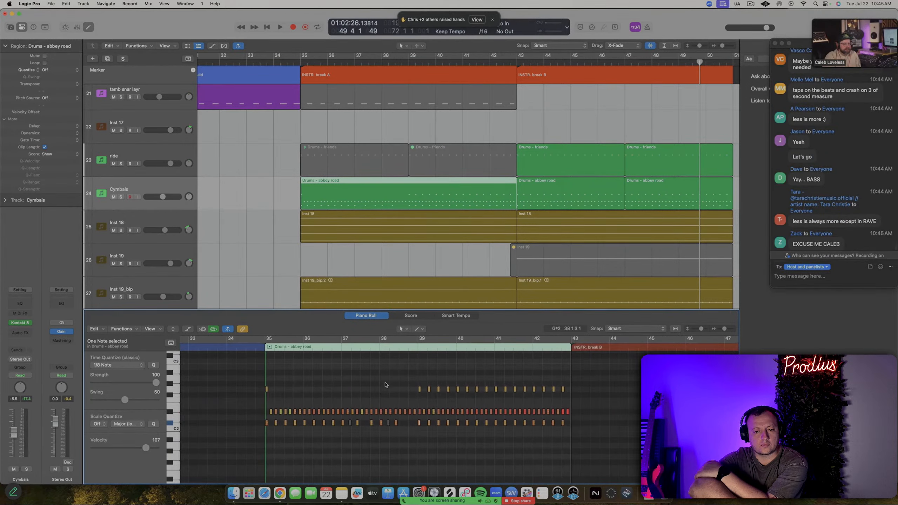
drag(385, 385, 583, 386)
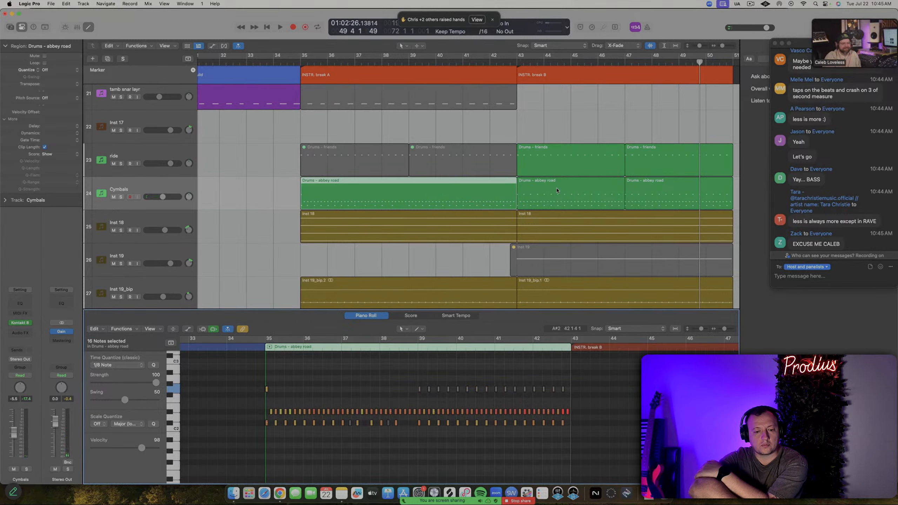
Mute the two Drums - friends regions on the ride track in INSTR. break B
drag(551, 120, 656, 156)
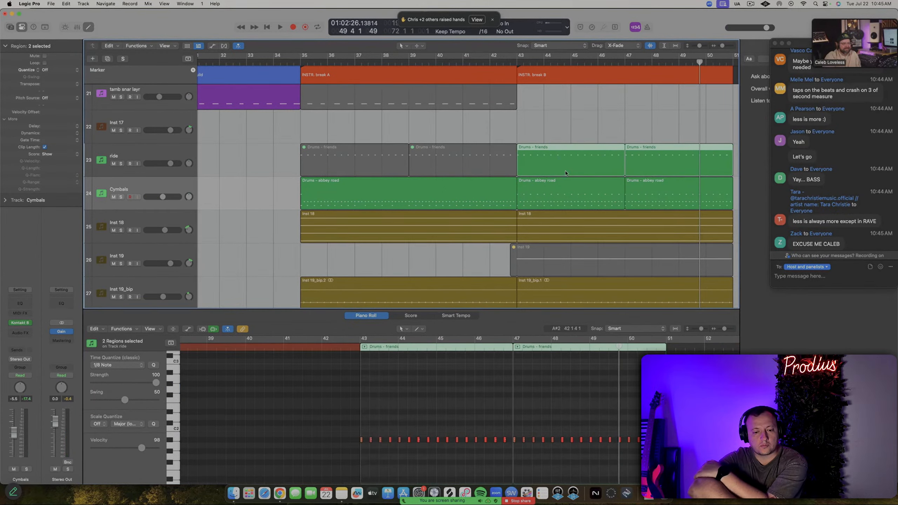
drag(373, 417, 395, 452)
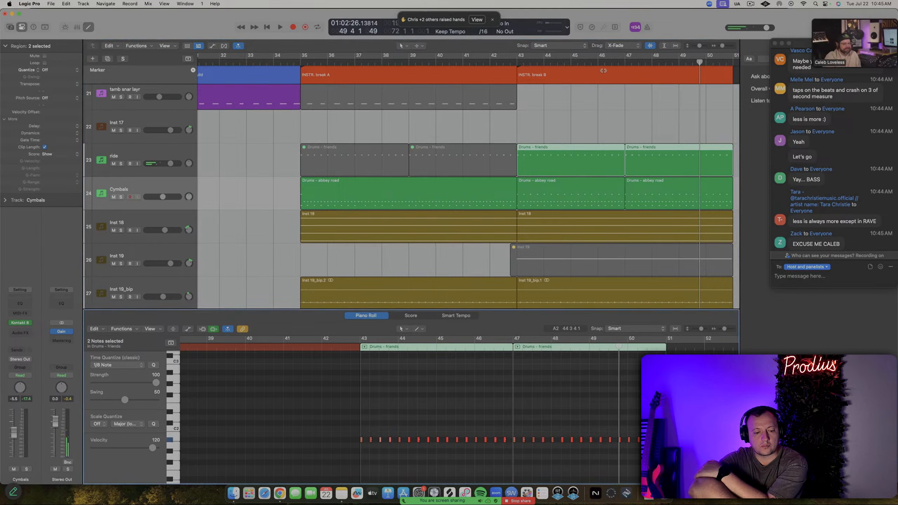
drag(565, 110, 667, 155)
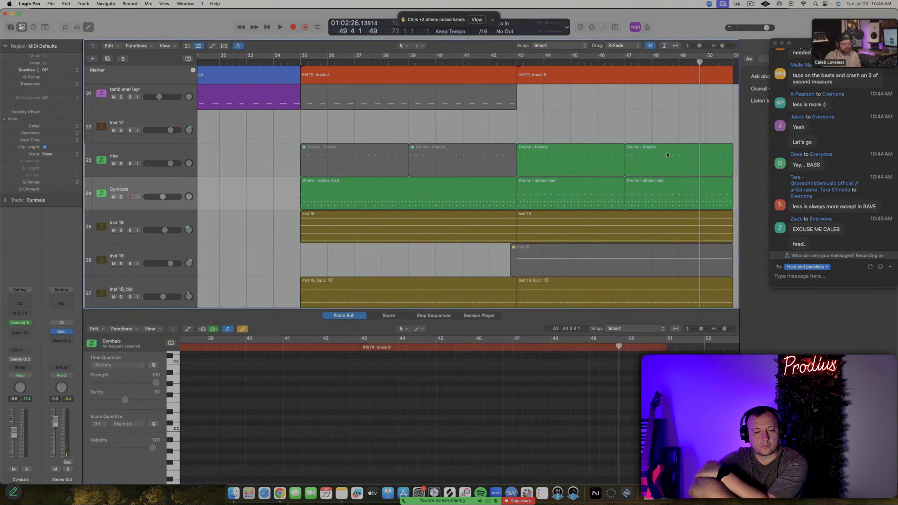
drag(613, 144, 588, 153)
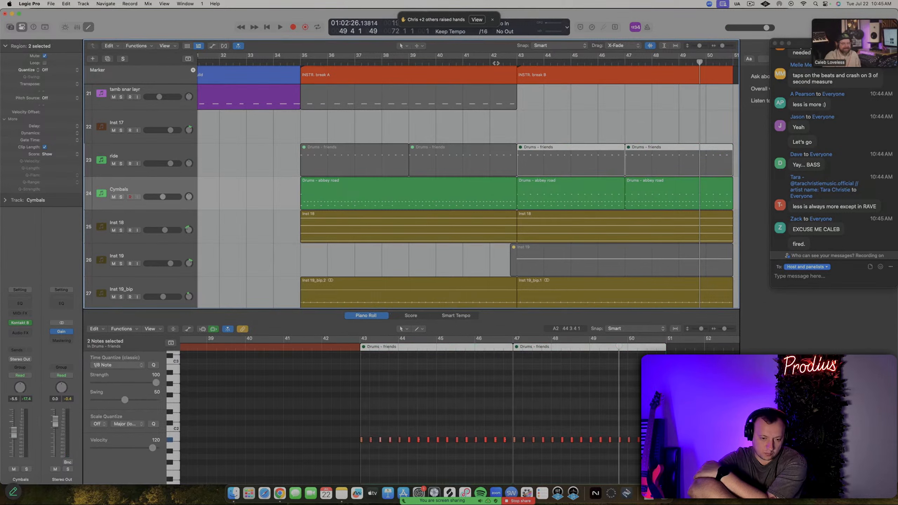
Play from about bar 42 through INSTR. break B to hear it without the ride
double_click(497, 62)
key(space)
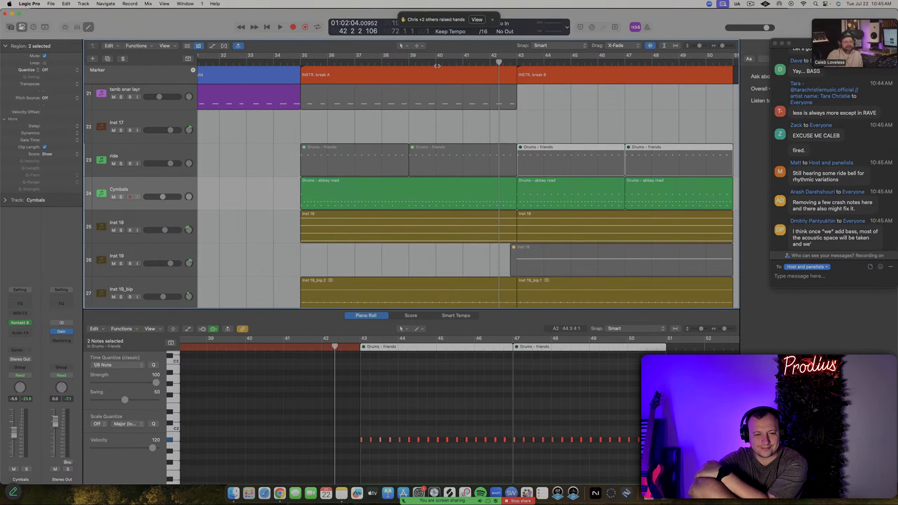
key(space)
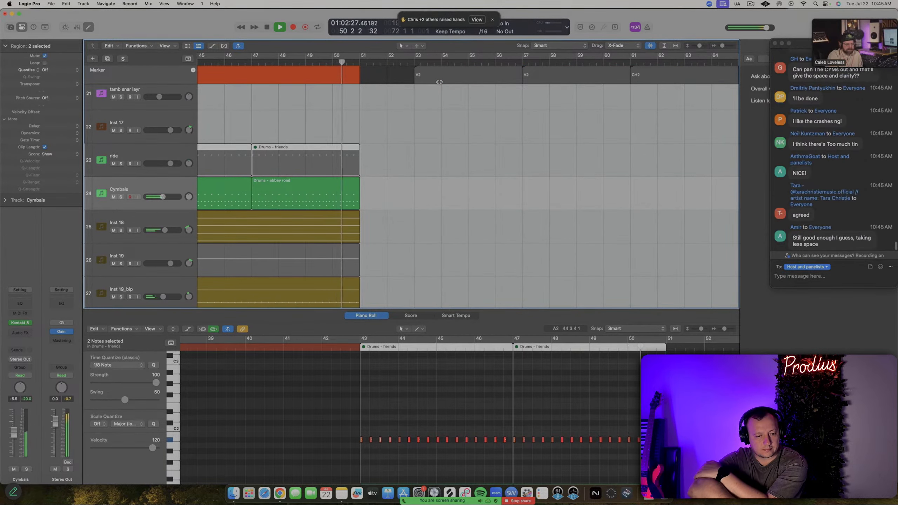
Replay the last bars of INSTR. break B from about bar 48 and stop playback
scroll(366, 205, up, 5)
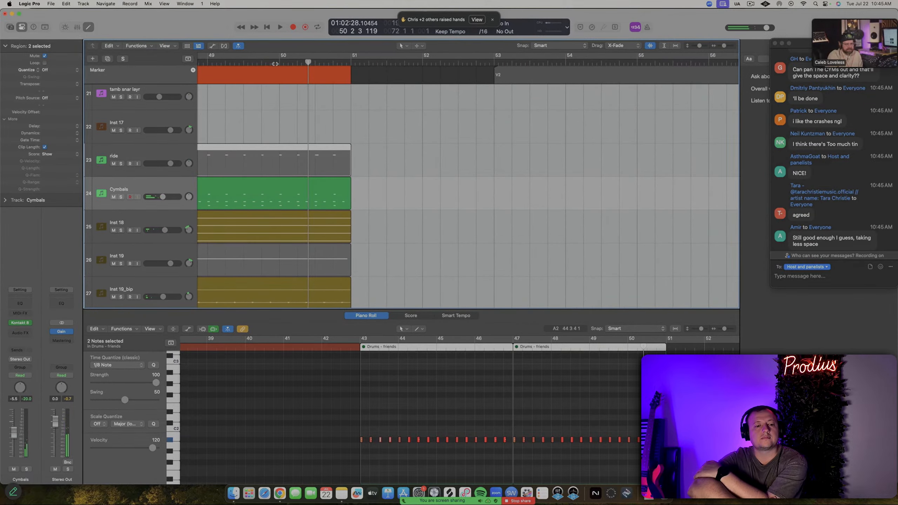
double_click(275, 64)
scroll(275, 64, left, 1)
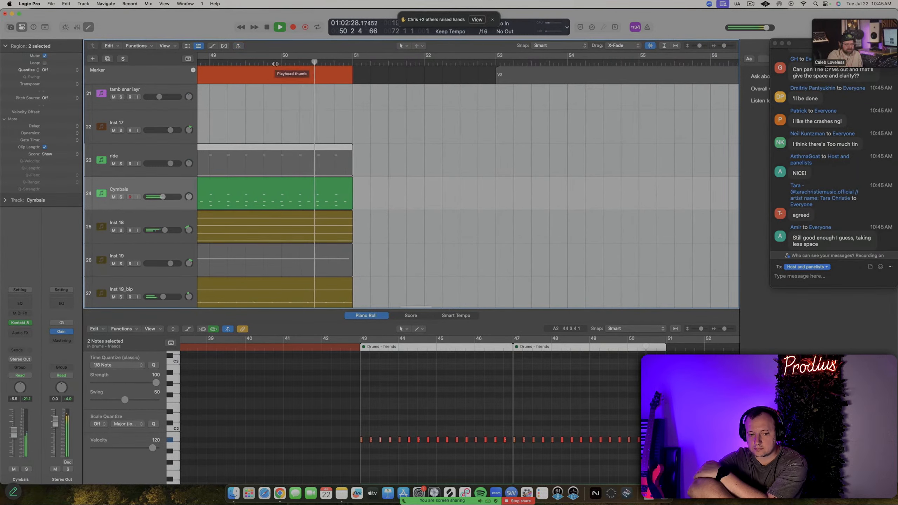
scroll(263, 84, left, 5)
double_click(219, 61)
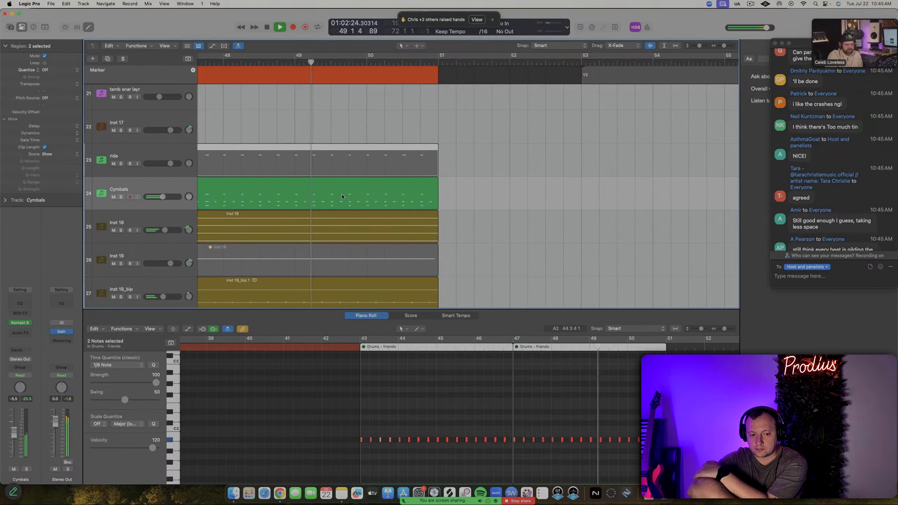
key(space)
Show the notes of the last Drums - abbey road region on the Cymbals track and play it from about bar 48
click(386, 200)
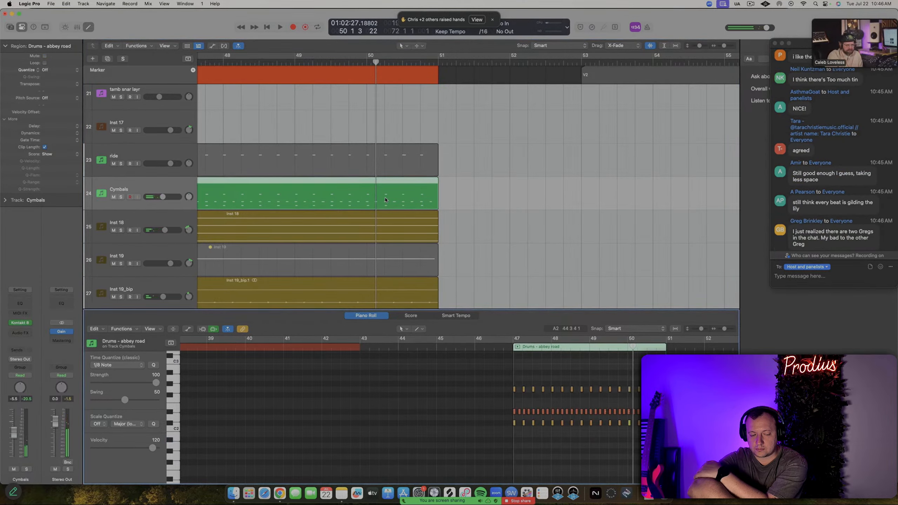
scroll(621, 389, up, 5)
key(space)
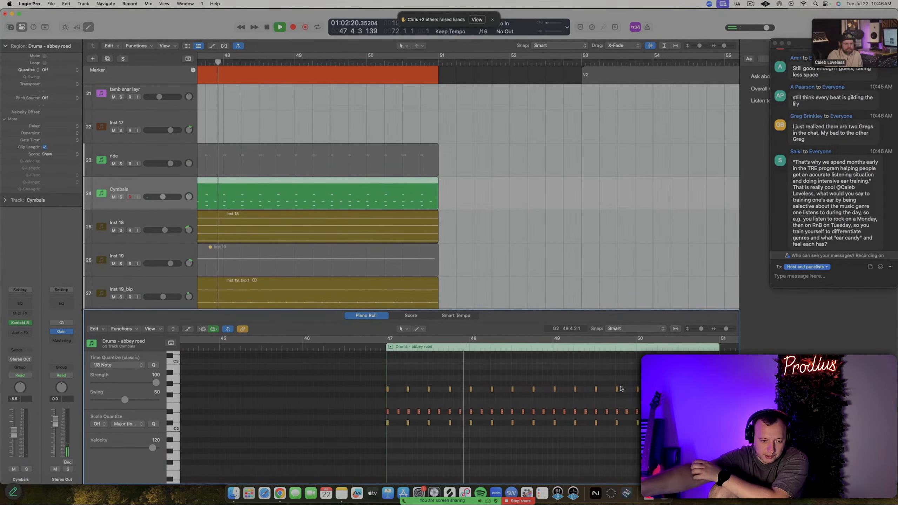
Mute the upper-row crash note on beat 1 of bar 50 in the last Cymbals region and play the region back from just before bar 47
scroll(602, 386, up, 1)
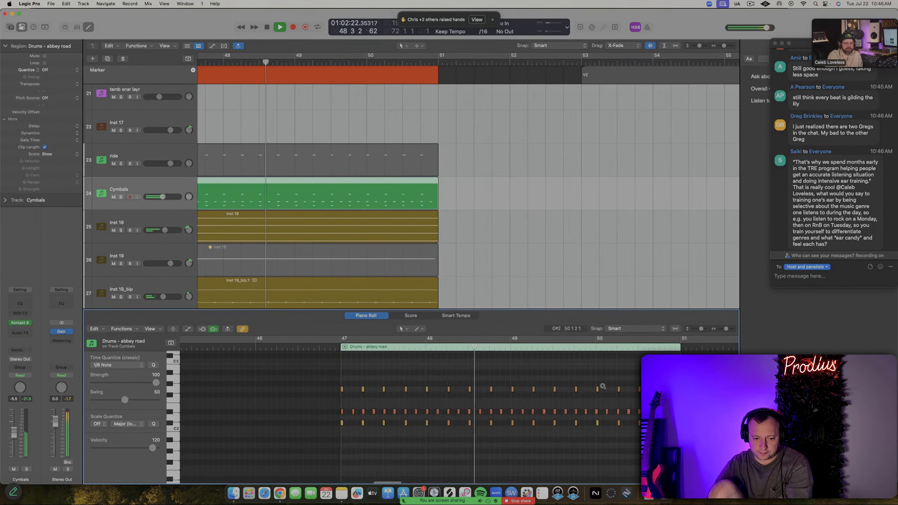
scroll(603, 386, up, 2)
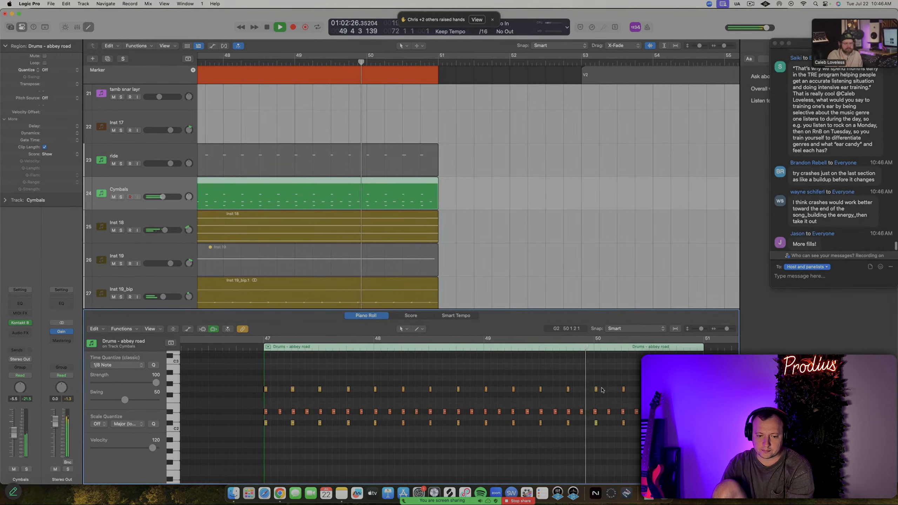
key(space)
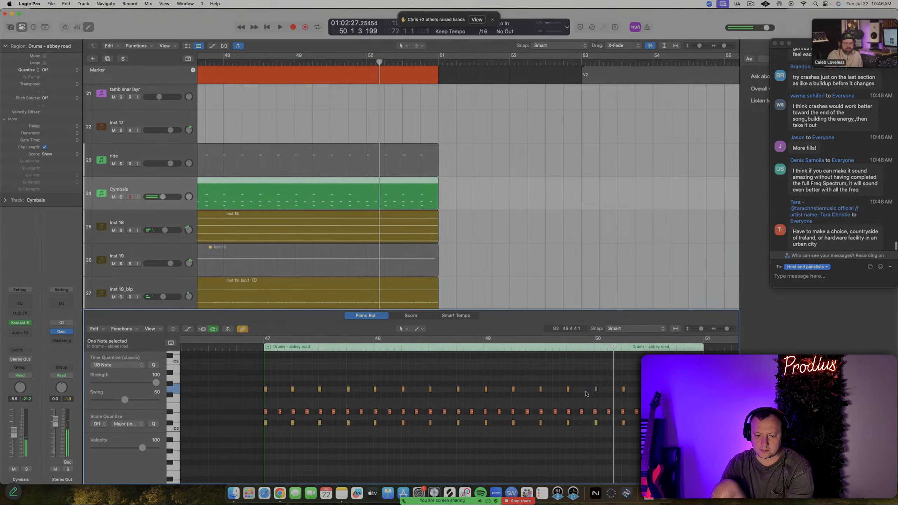
click(476, 349)
key(space)
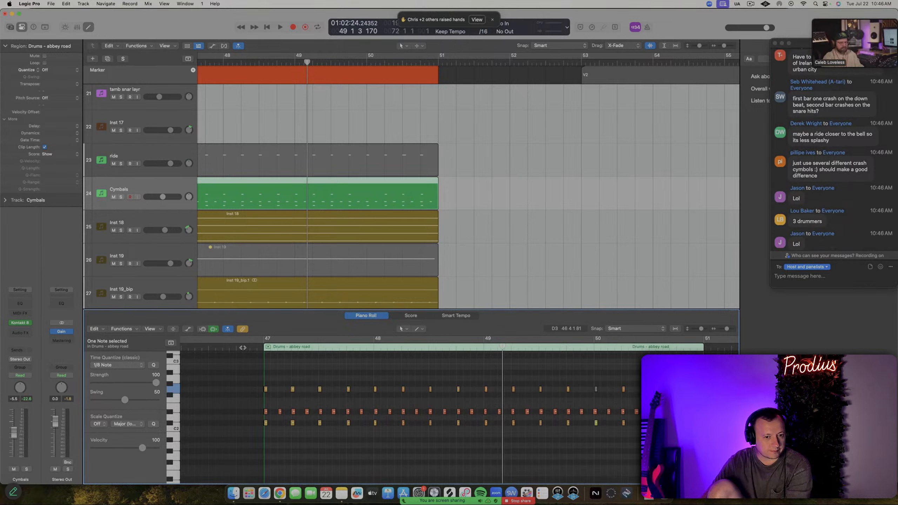
key(space)
click(241, 347)
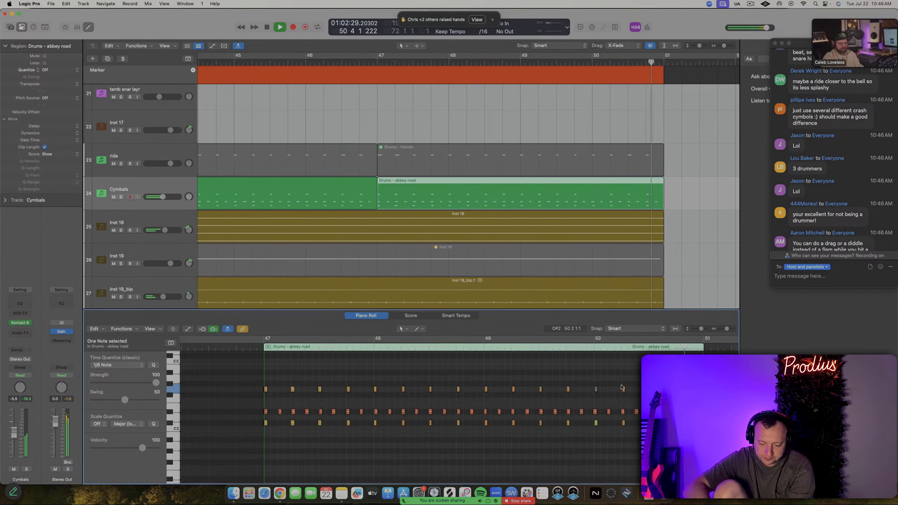
Mute the upper-row crash note on beat 3 of bar 50 and replay the region from just before bar 47
key(space)
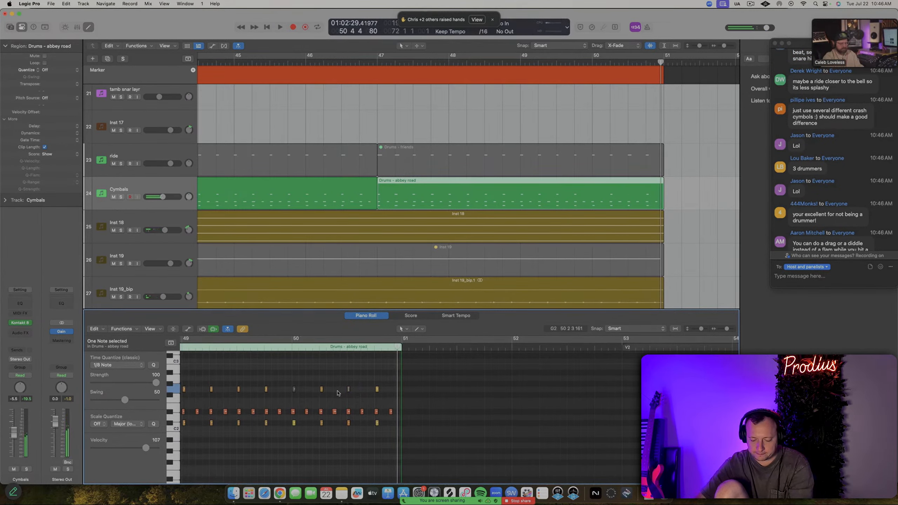
scroll(328, 395, left, 9)
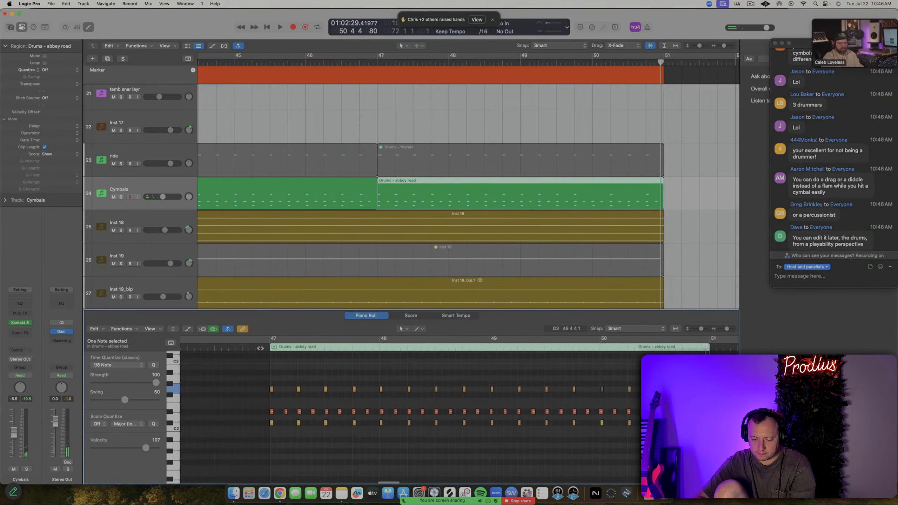
click(260, 347)
key(space)
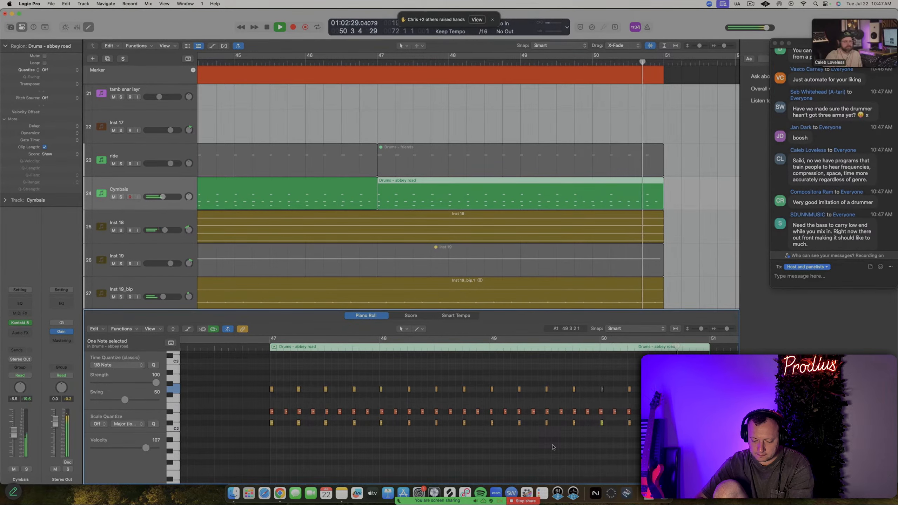
Stop playback, close the Piano Roll and select all the regions on the Cymbals track
key(space)
key(e)
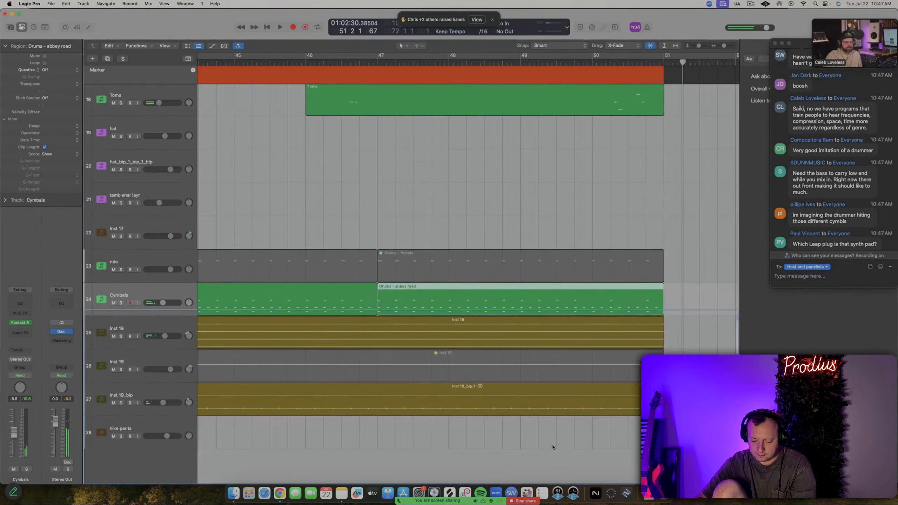
scroll(418, 320, down, 10)
scroll(417, 323, up, 6)
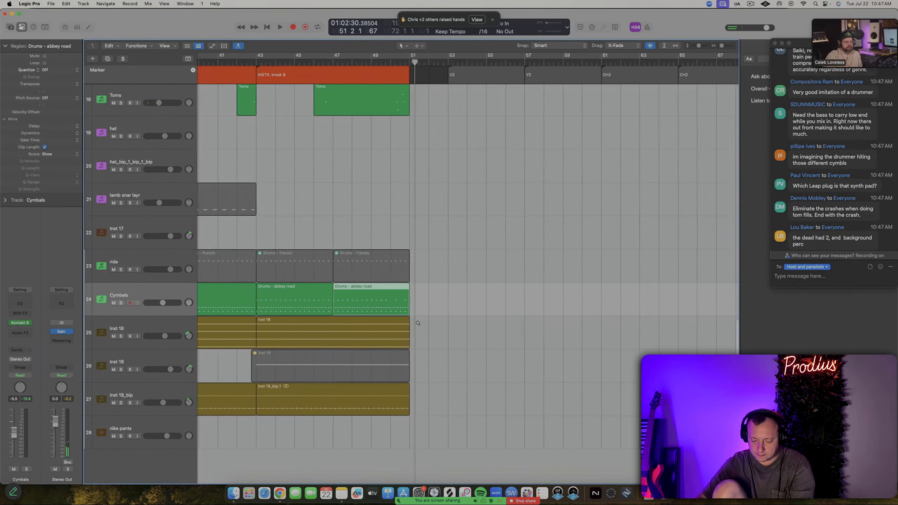
scroll(418, 324, left, 5)
scroll(418, 325, left, 2)
click(141, 297)
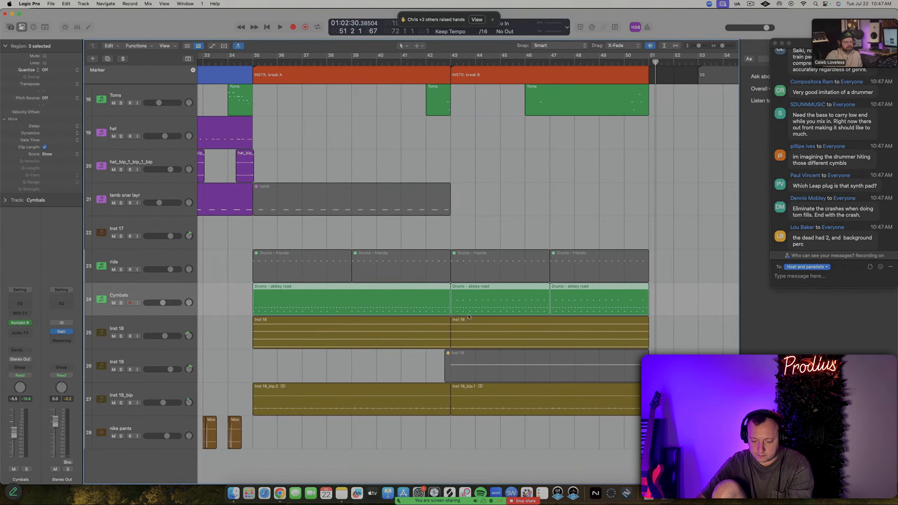
Examine how the Cymbals regions sit against the other tracks across INSTR. break A and INSTR. break B
scroll(471, 331, up, 3)
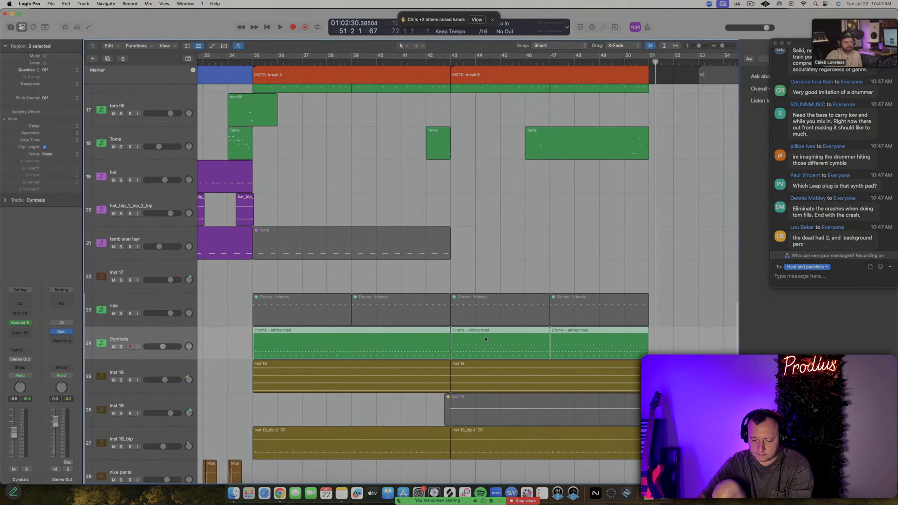
scroll(485, 339, down, 6)
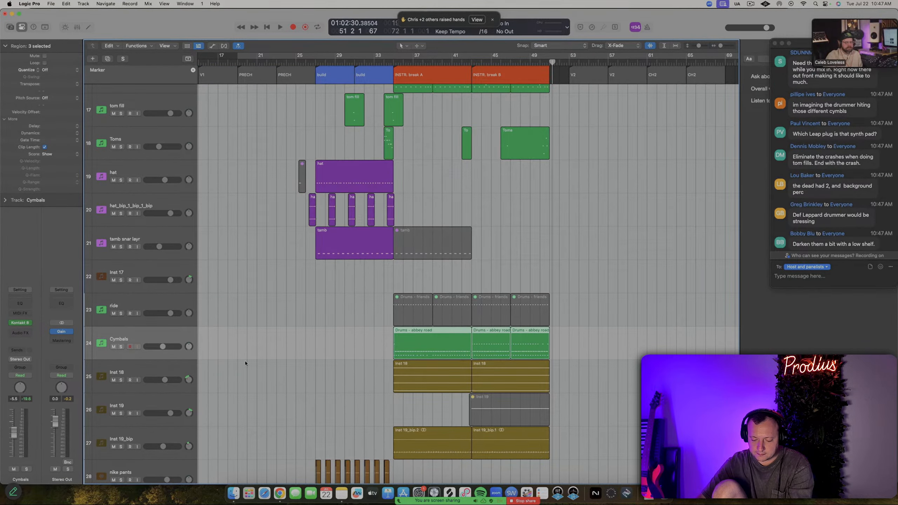
scroll(296, 392, down, 3)
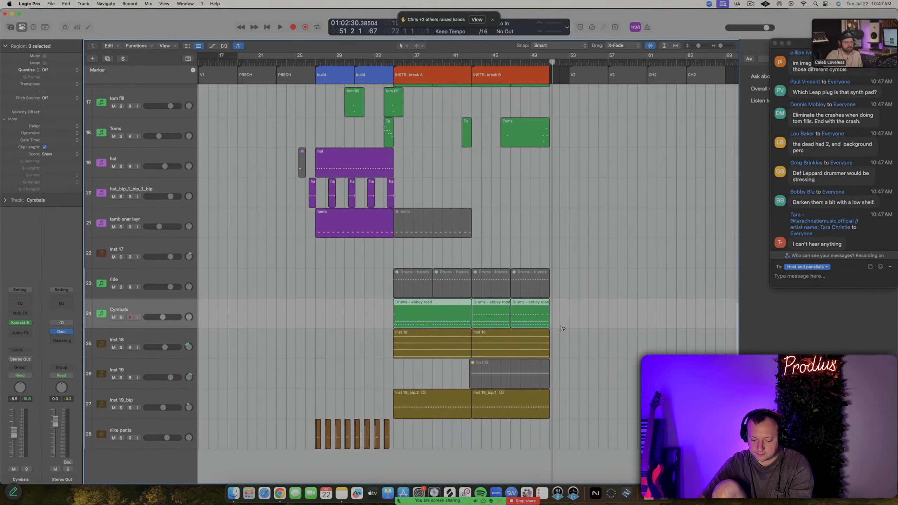
scroll(354, 389, left, 1)
click(314, 363)
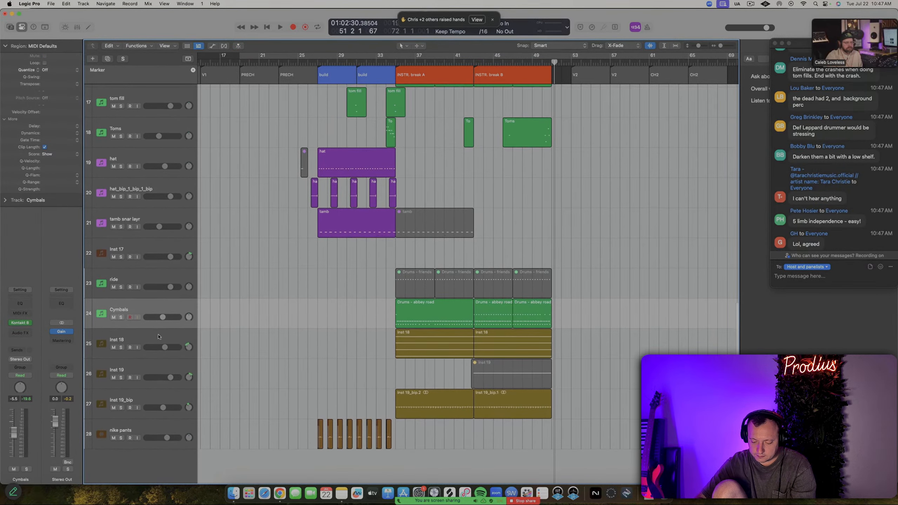
drag(366, 310, 593, 393)
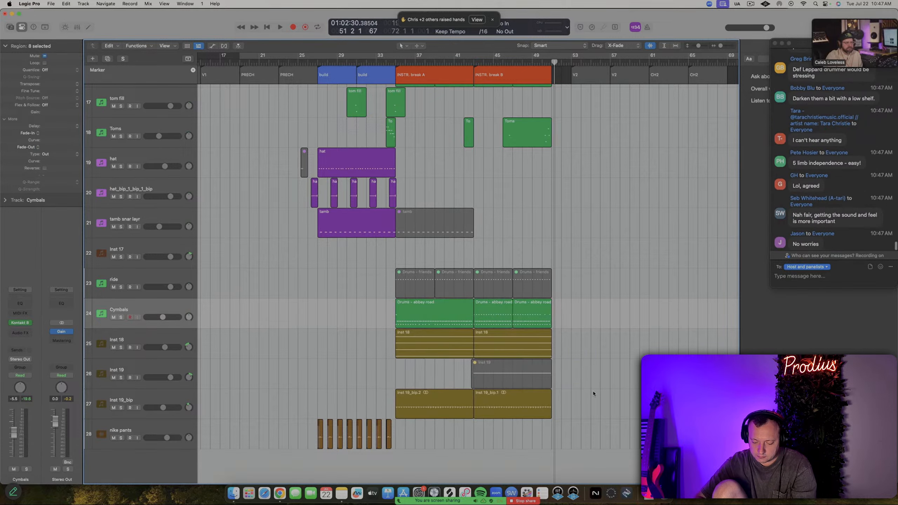
click(163, 305)
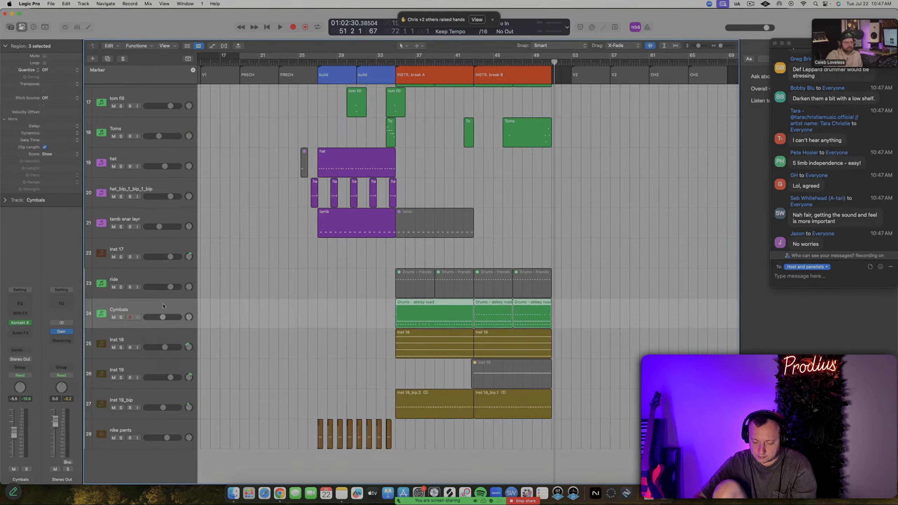
drag(261, 310, 495, 397)
click(150, 308)
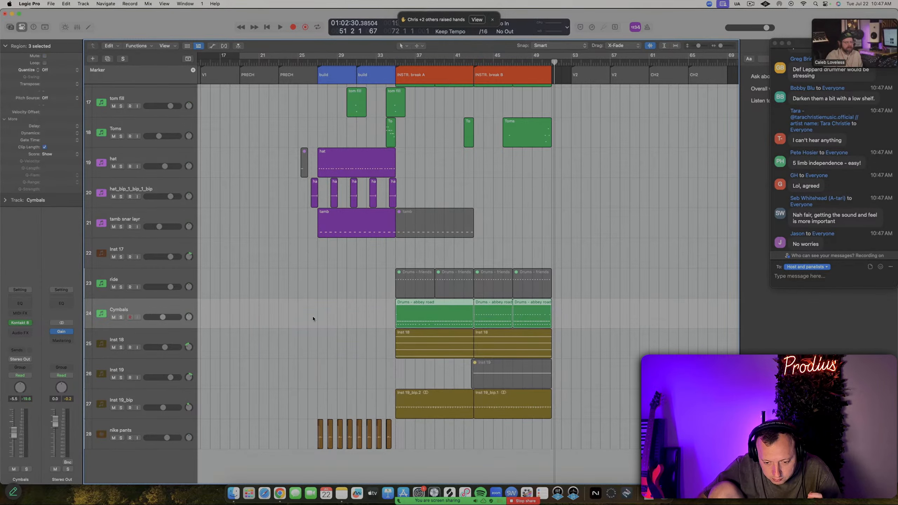
drag(313, 317, 574, 402)
click(585, 344)
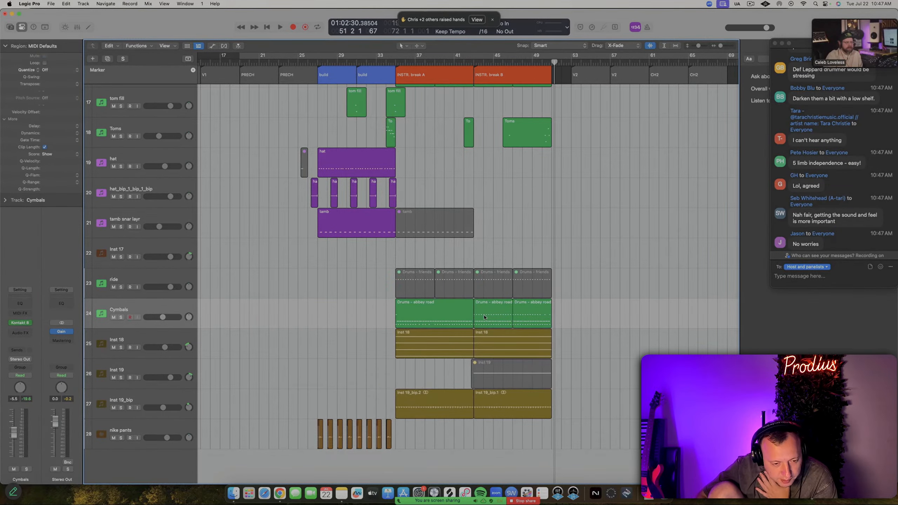
Inspect the crash notes of the Cymbals regions from both instrumental breaks in the Piano Roll and close the editor
double_click(484, 318)
scroll(279, 406, right, 8)
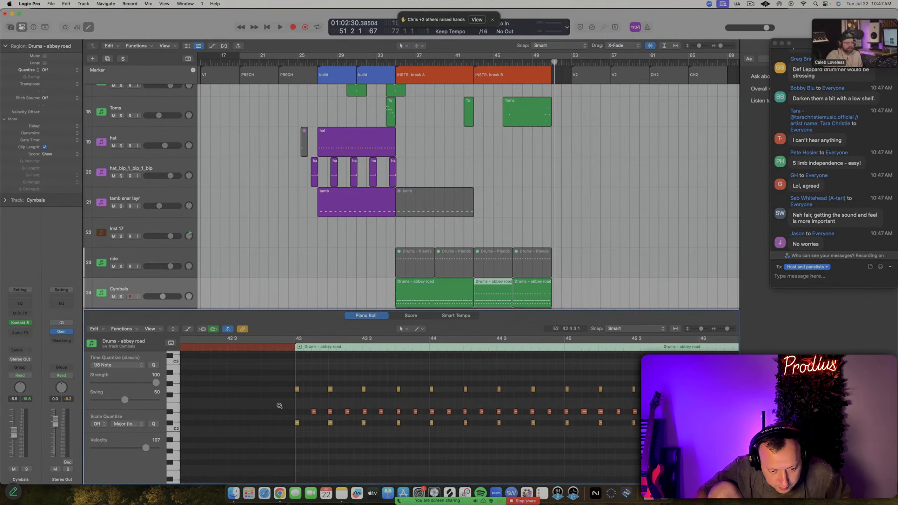
scroll(279, 405, down, 2)
scroll(279, 406, left, 8)
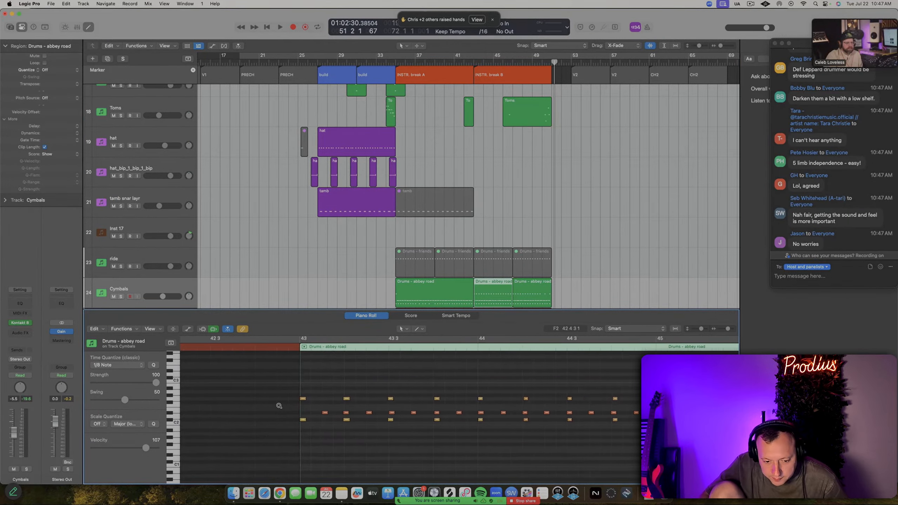
drag(563, 292, 456, 296)
scroll(375, 401, left, 3)
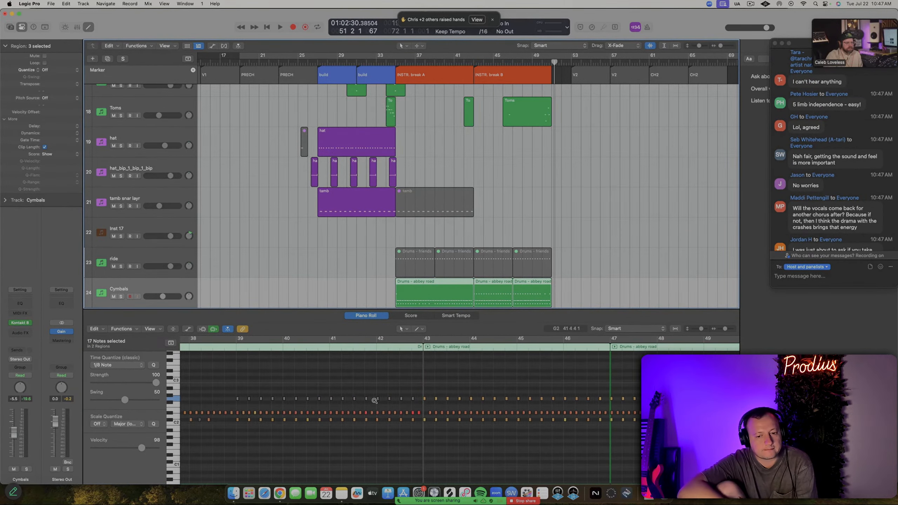
scroll(427, 292, down, 2)
click(255, 262)
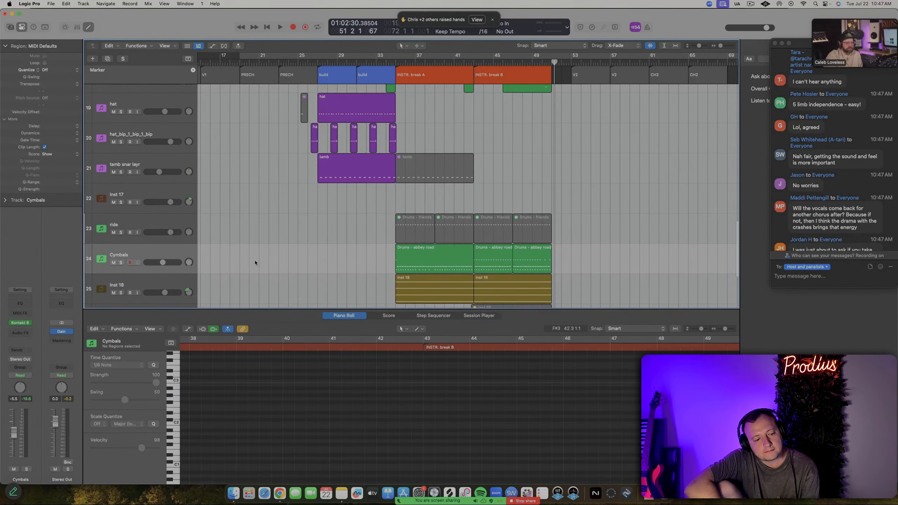
key(e)
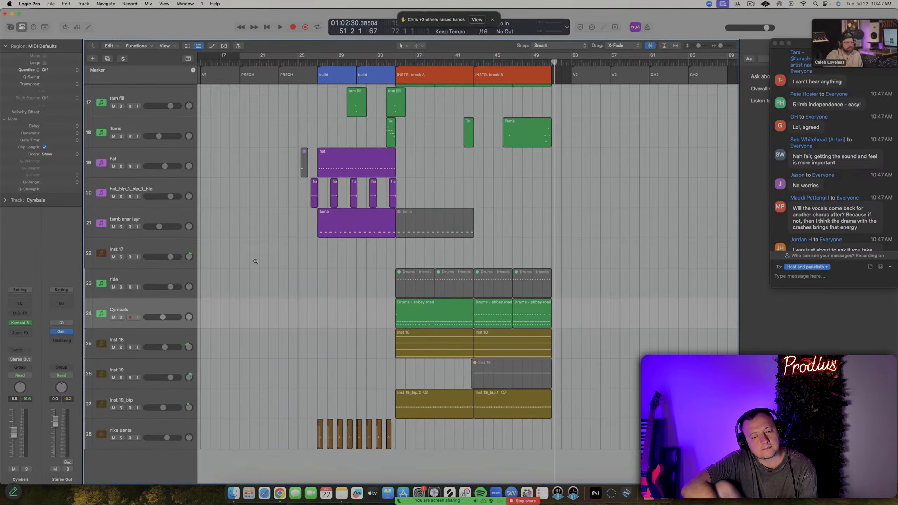
Select all the Cymbals regions in the arrangement and play the song from the start of INSTR. break B
scroll(255, 261, up, 3)
drag(595, 313, 407, 323)
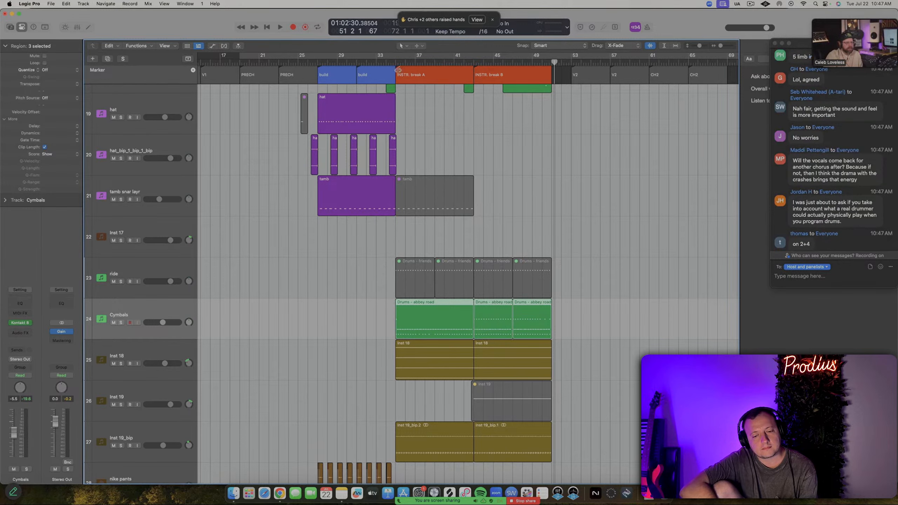
drag(588, 315, 484, 320)
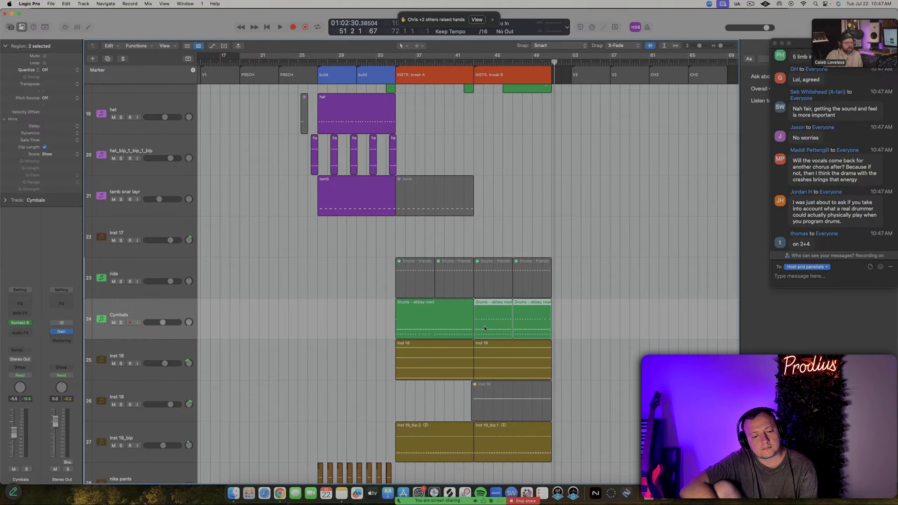
drag(426, 313, 391, 317)
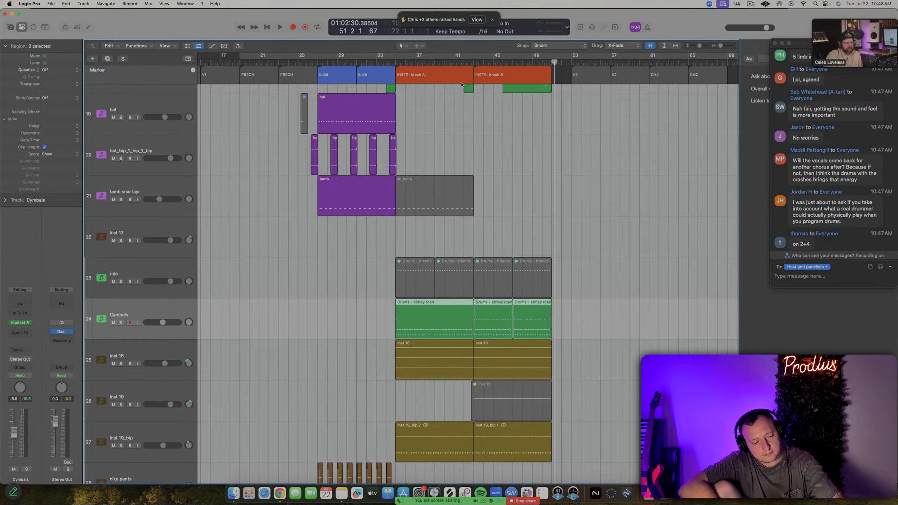
click(471, 62)
key(space)
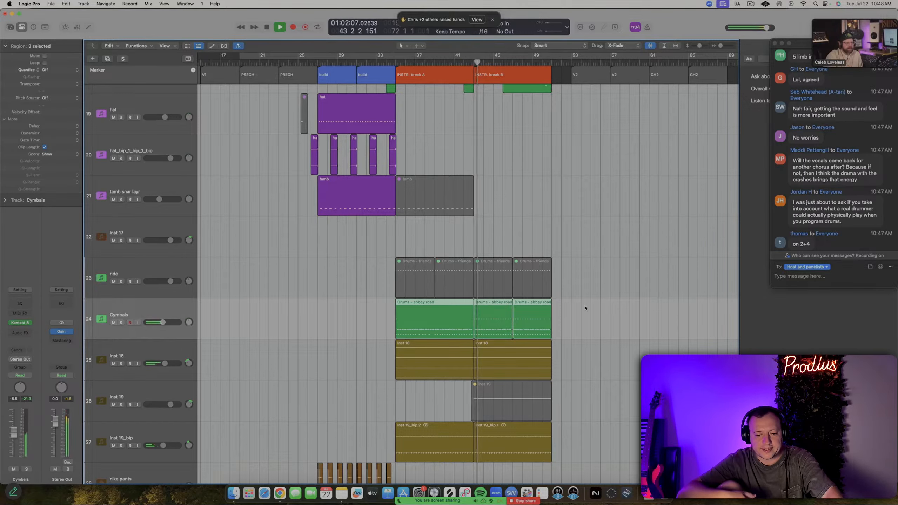
Open the first INSTR. break B Cymbals region in the Piano Roll, stop playback and select its lower and upper crash rows in turn
double_click(494, 319)
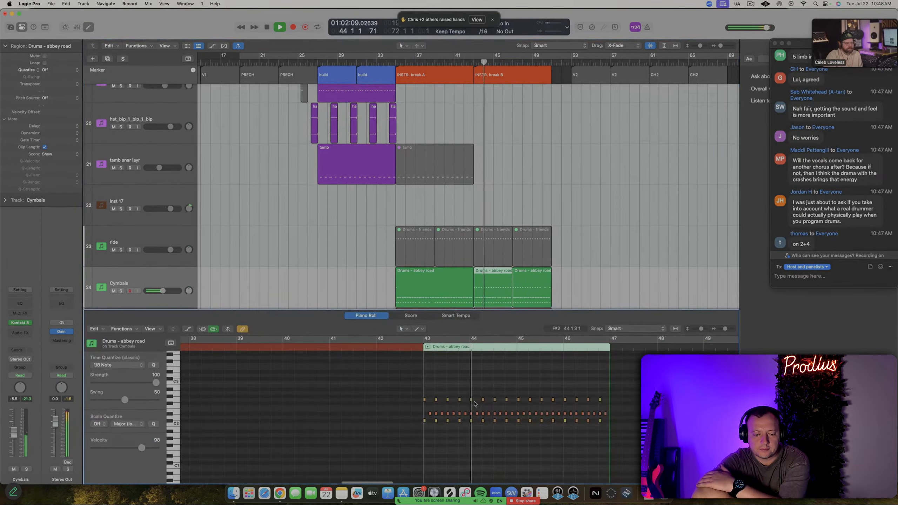
key(space)
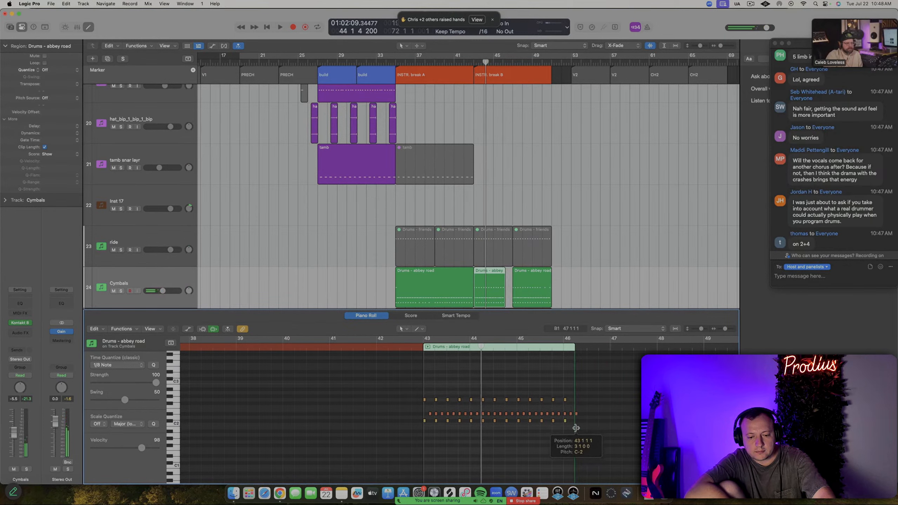
drag(602, 428, 423, 419)
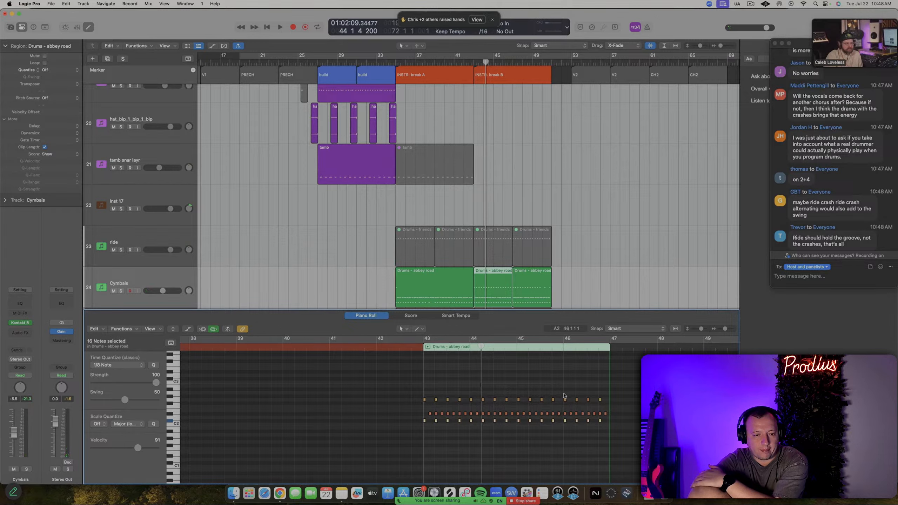
drag(576, 390, 416, 402)
ctrl+alt+click(416, 402)
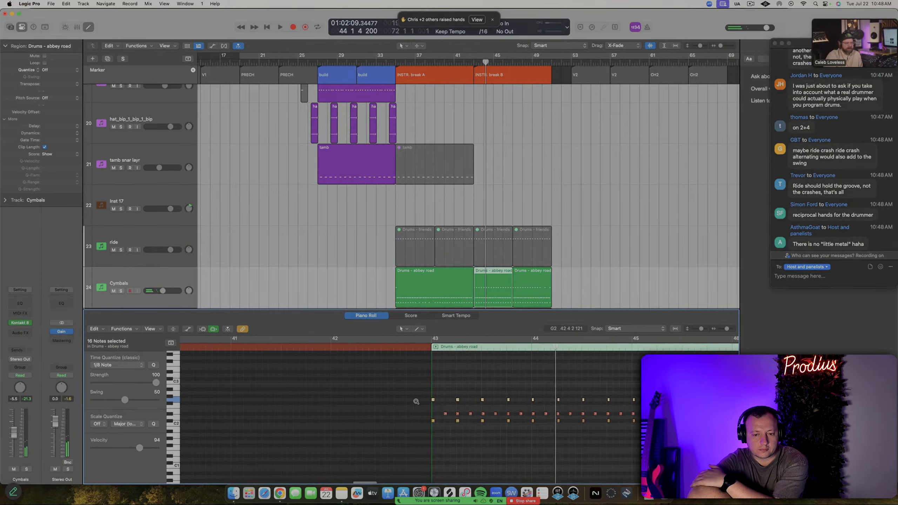
Mute the seven upper-row crash notes from beat 2 of bar 43 to beat 4 of bar 44 and play back from just before bar 43
click(452, 394)
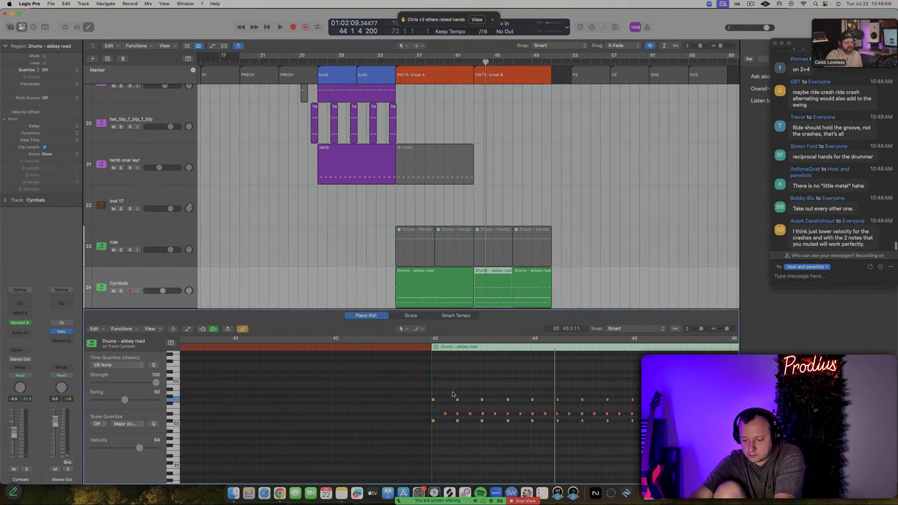
drag(454, 398, 622, 406)
click(411, 346)
key(space)
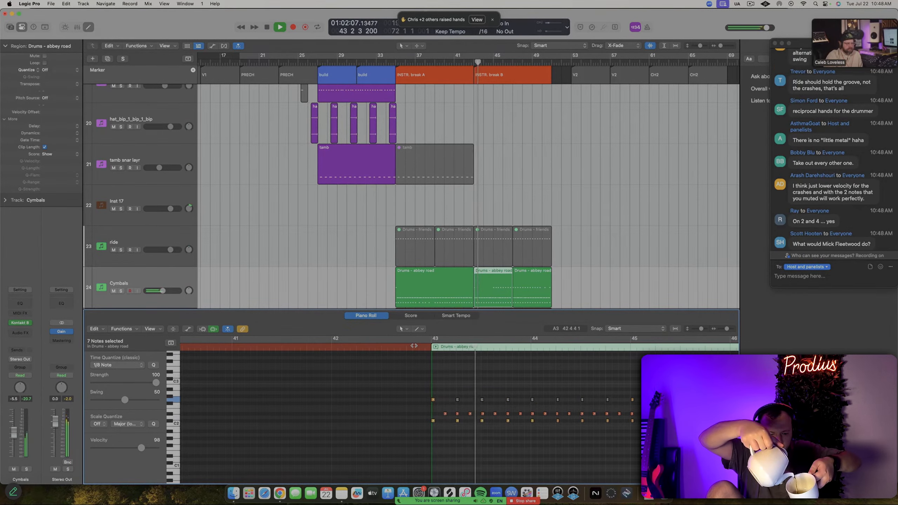
scroll(487, 436, down, 2)
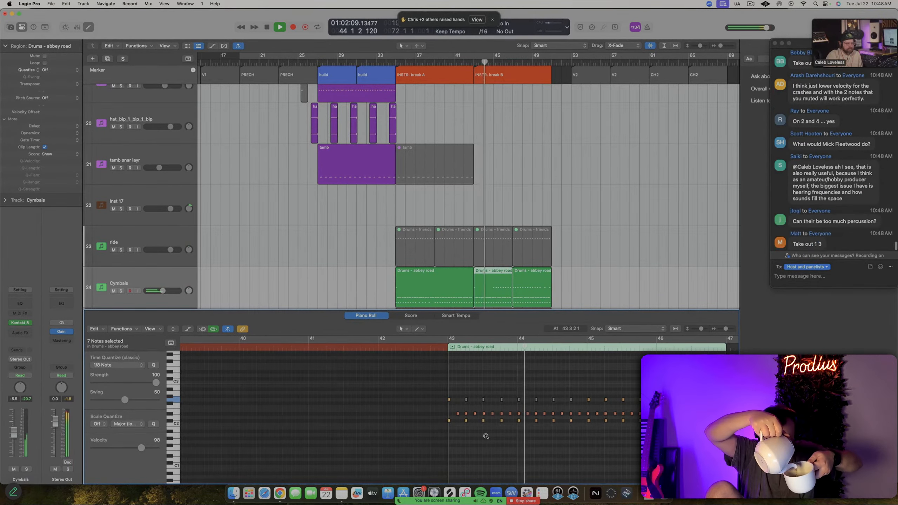
Mute the seven upper-row crash notes from beat 2 of bar 45 to beat 4 of bar 46 and play on with both INSTR. break B Cymbals regions selected
scroll(506, 429, down, 2)
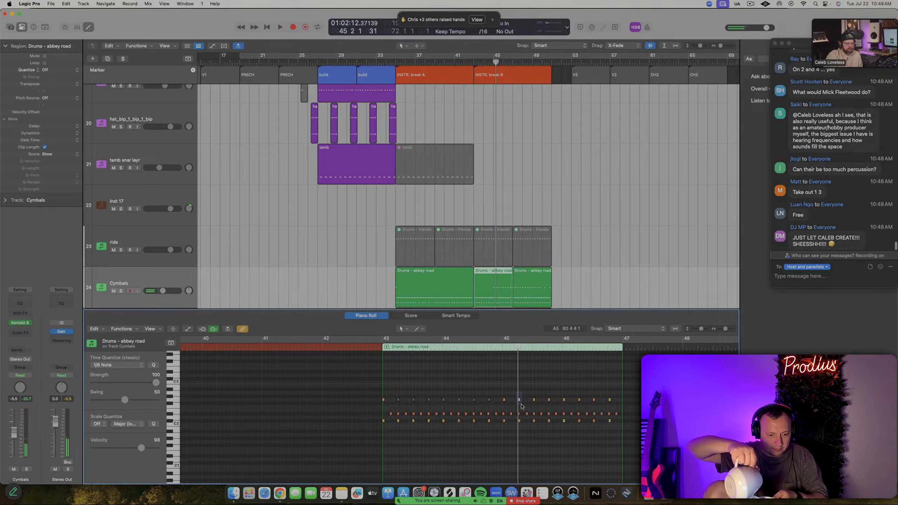
drag(614, 403, 615, 403)
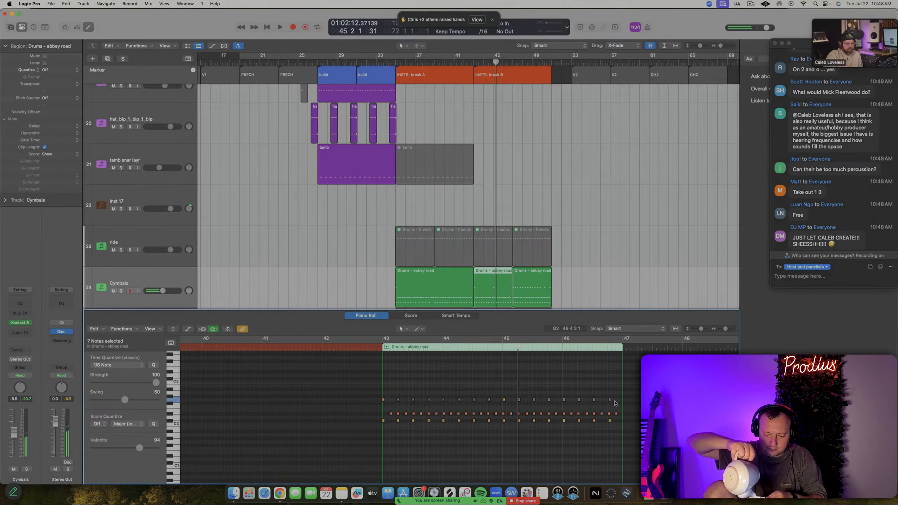
drag(590, 292, 484, 290)
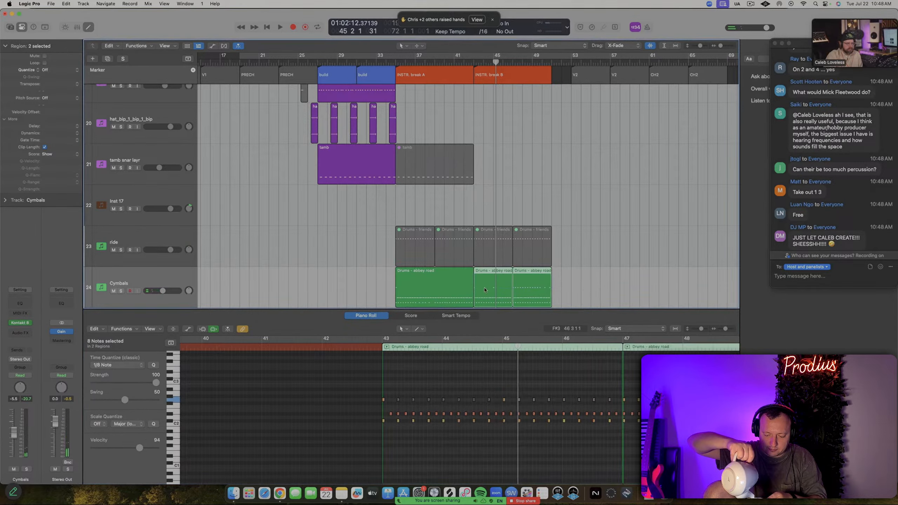
key(space)
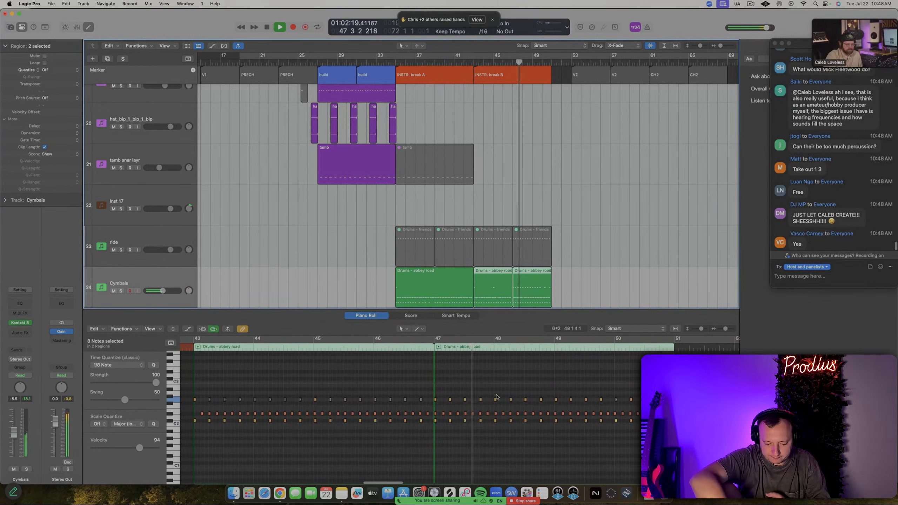
Mute the upper-row crash notes from beat 2 of bar 47 to beat 4 of bar 48 and on beats 2 and 3 of bar 49, and play back
key(space)
click(447, 392)
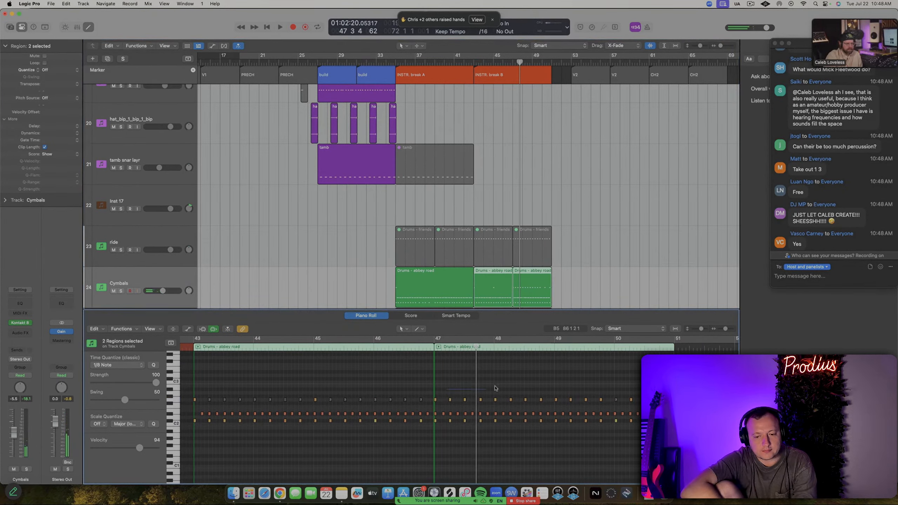
drag(525, 383, 547, 404)
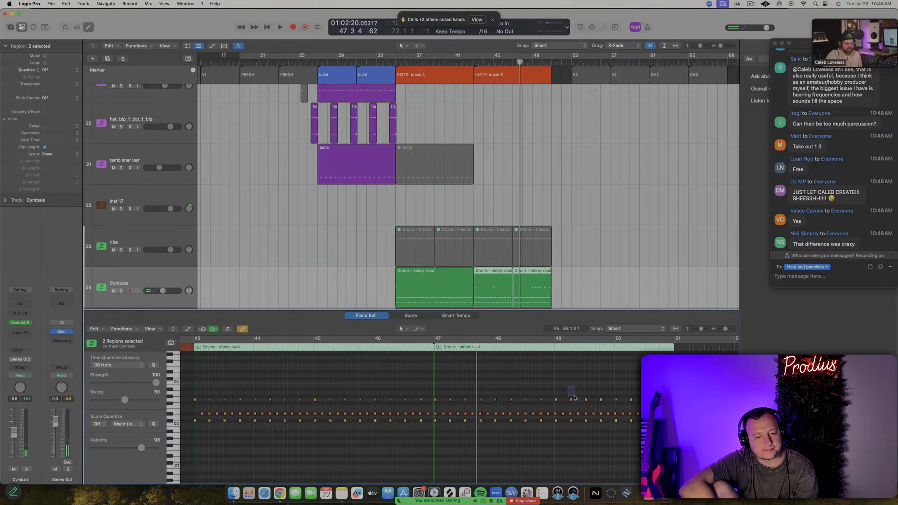
drag(576, 400, 583, 402)
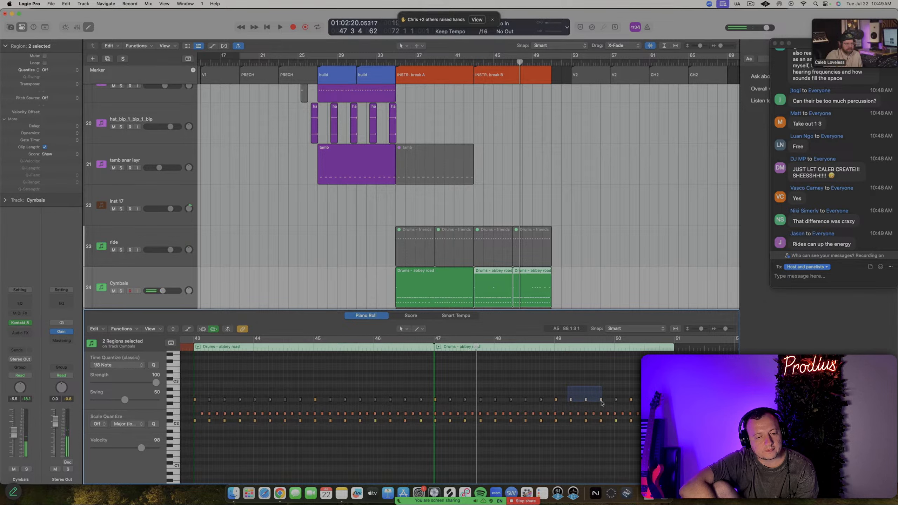
drag(602, 404, 593, 405)
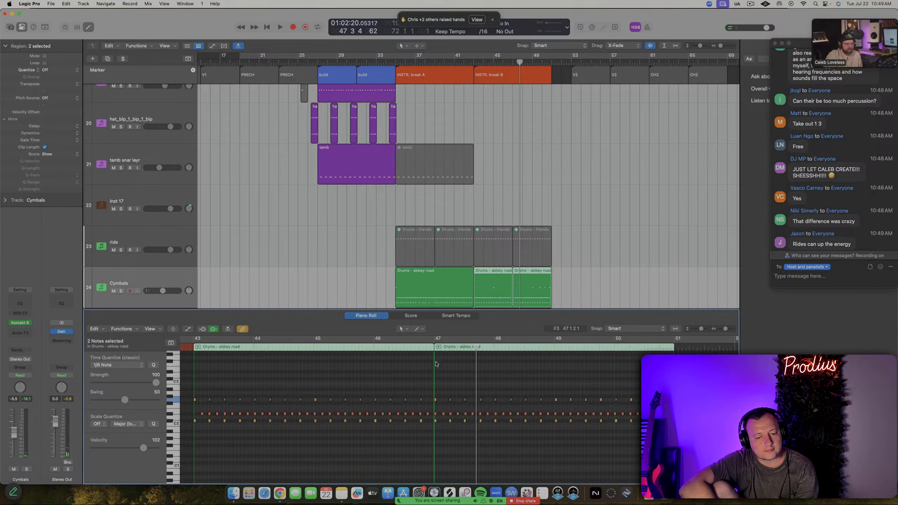
key(space)
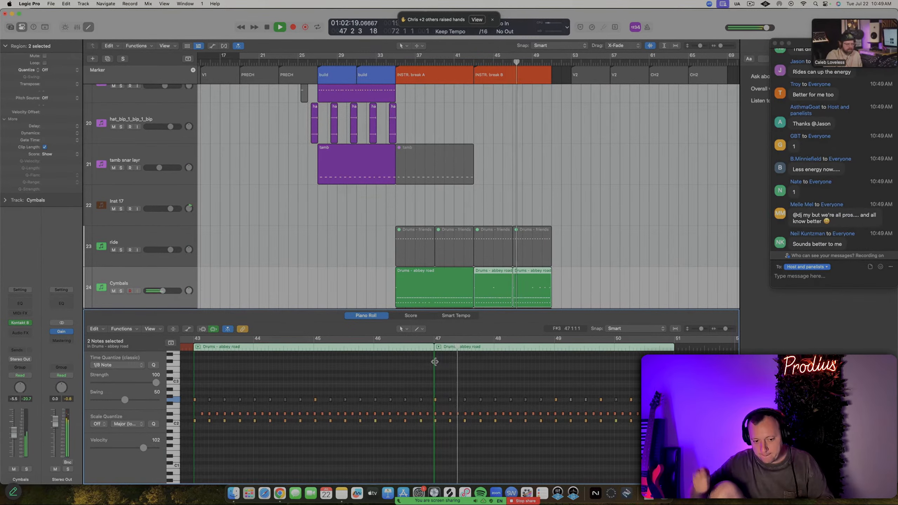
Stop playback and unmute the upper-row crash note on beat 4 of bar 48
scroll(496, 382, down, 2)
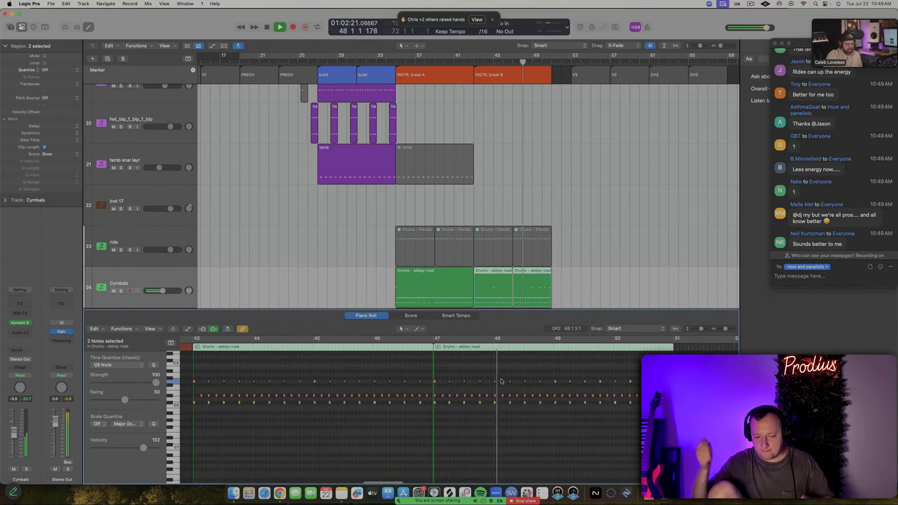
scroll(500, 382, up, 3)
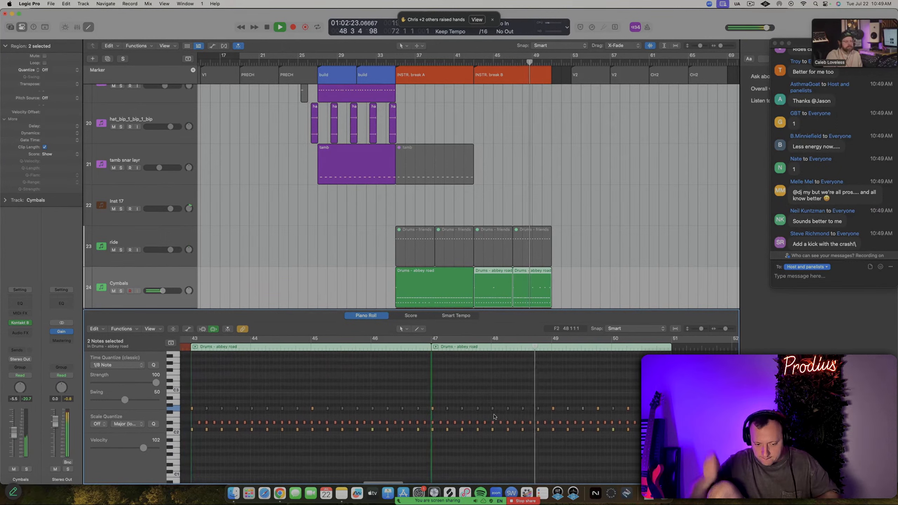
key(space)
click(540, 410)
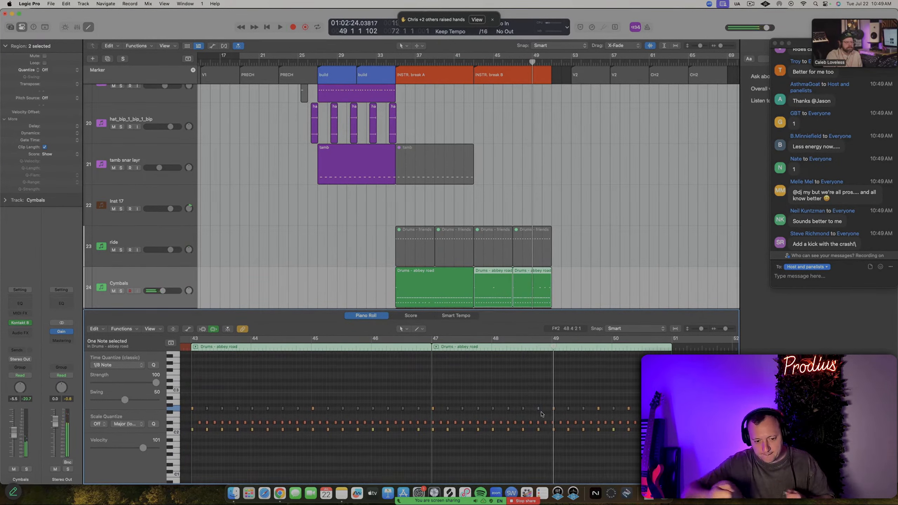
ctrl+alt+click(547, 410)
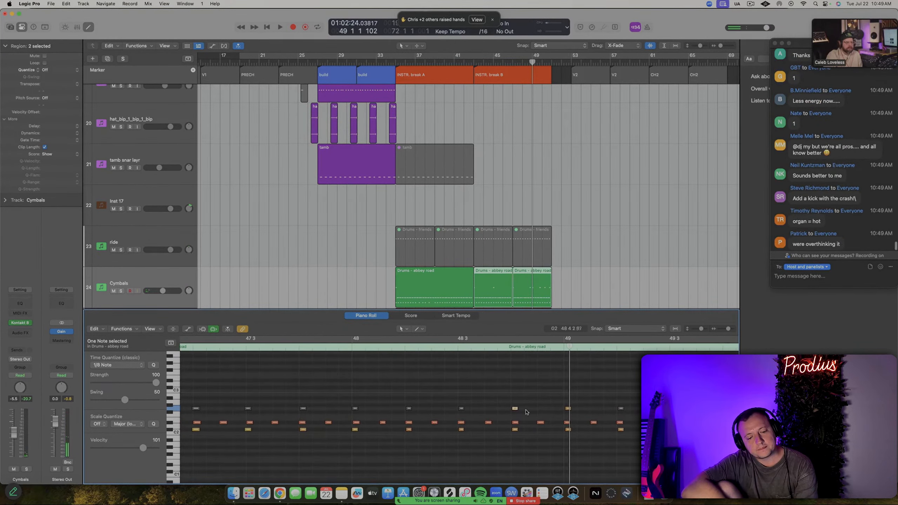
Move the unmuted crash note on beat 4 of bar 48 down to E2, raise its velocity to 114 and audition it from bar 48
mouse_move(515, 410)
mouse_down()
mouse_move(514, 385)
mouse_move(513, 419)
mouse_up()
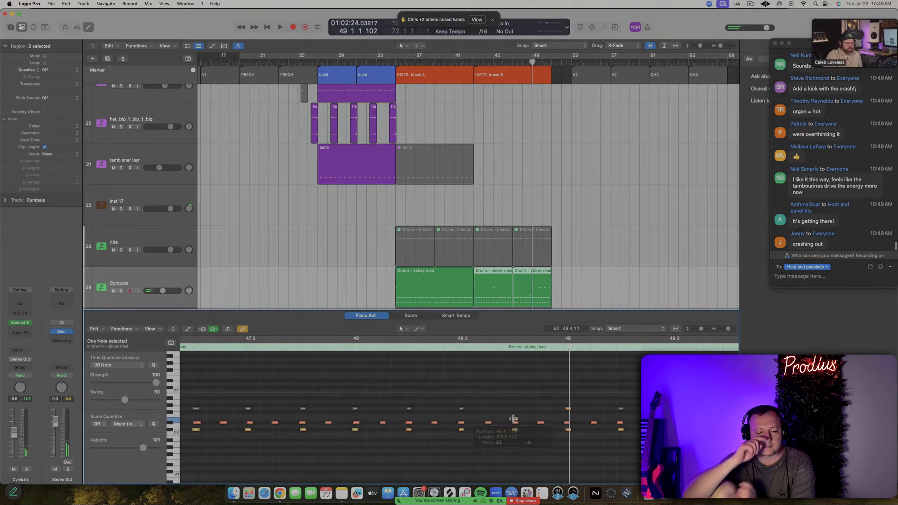
key(t)
key(v)
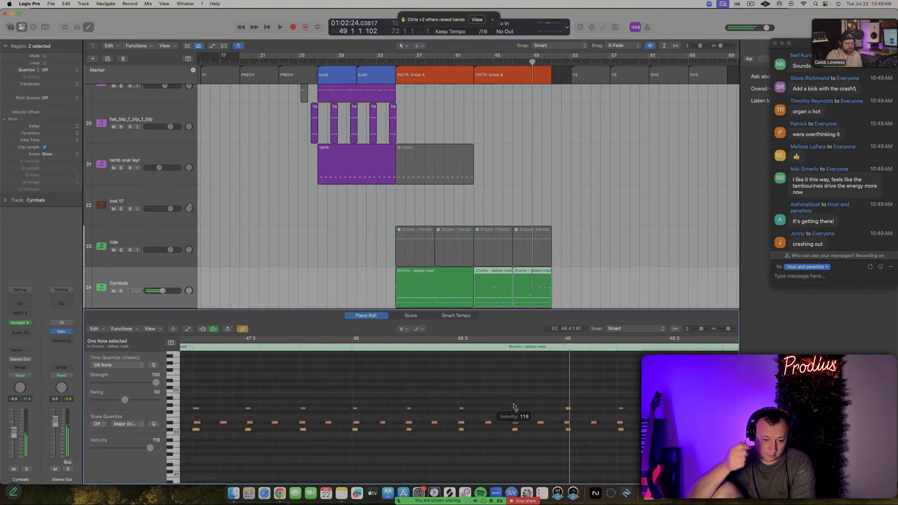
click(346, 350)
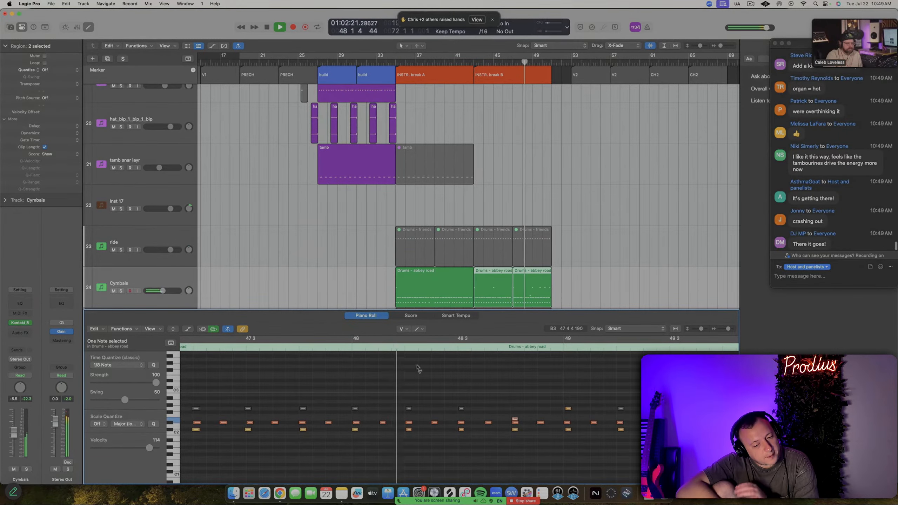
click(494, 382)
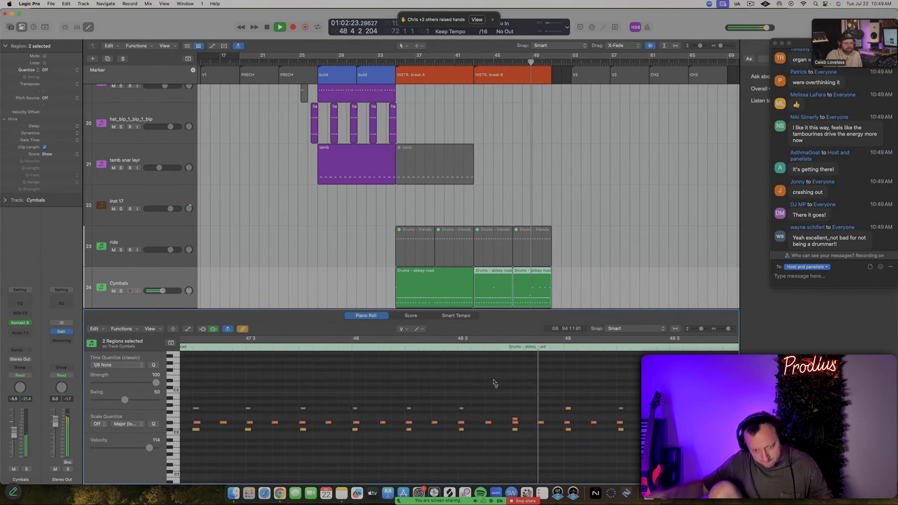
key(space)
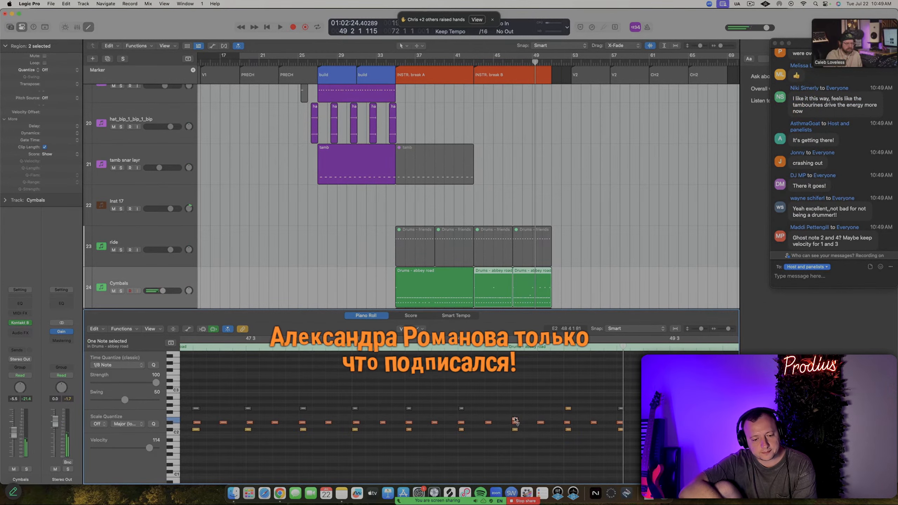
Return the E2 note on beat 4 of bar 48 to the upper crash row, raise the C#2 note below it to velocity 113 and play back
click(515, 420)
drag(515, 421, 515, 409)
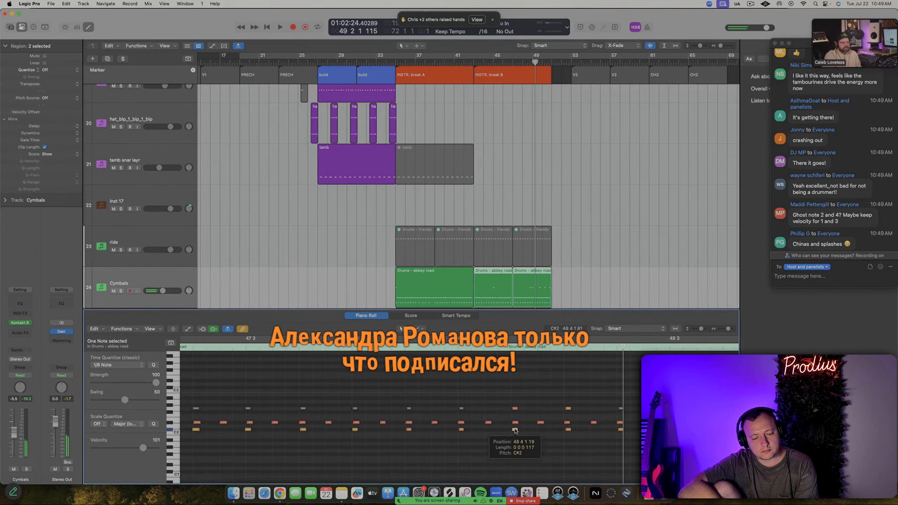
click(515, 429)
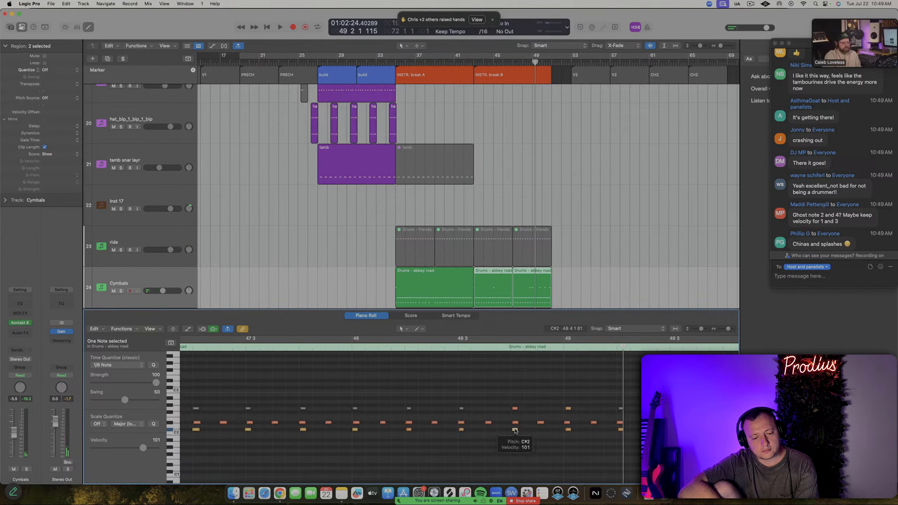
key(t)
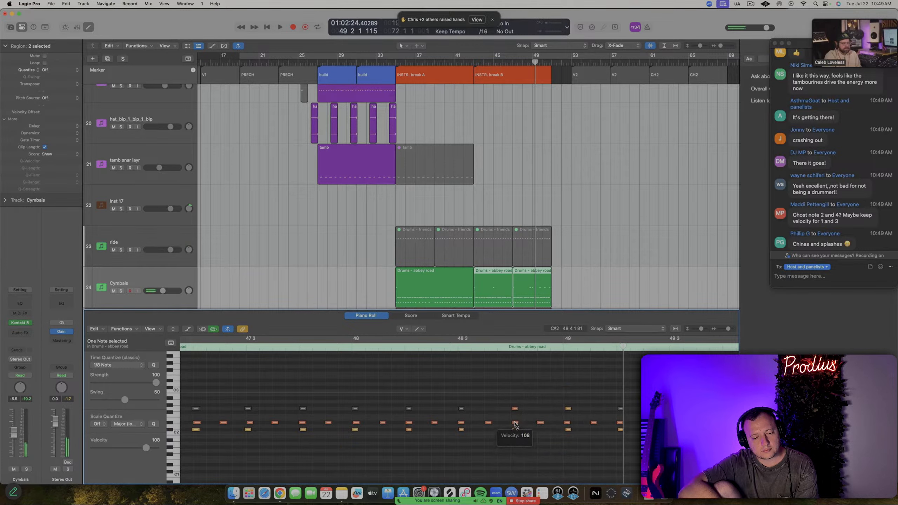
drag(518, 397, 512, 410)
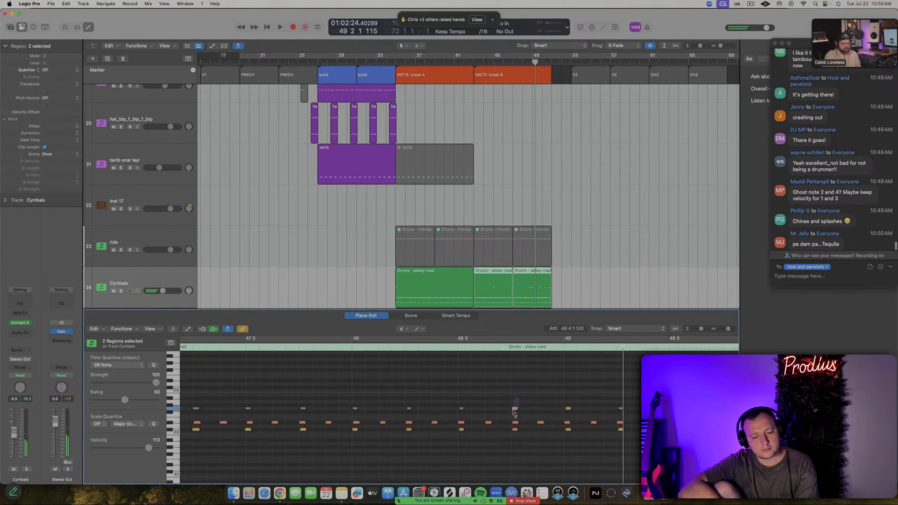
key(space)
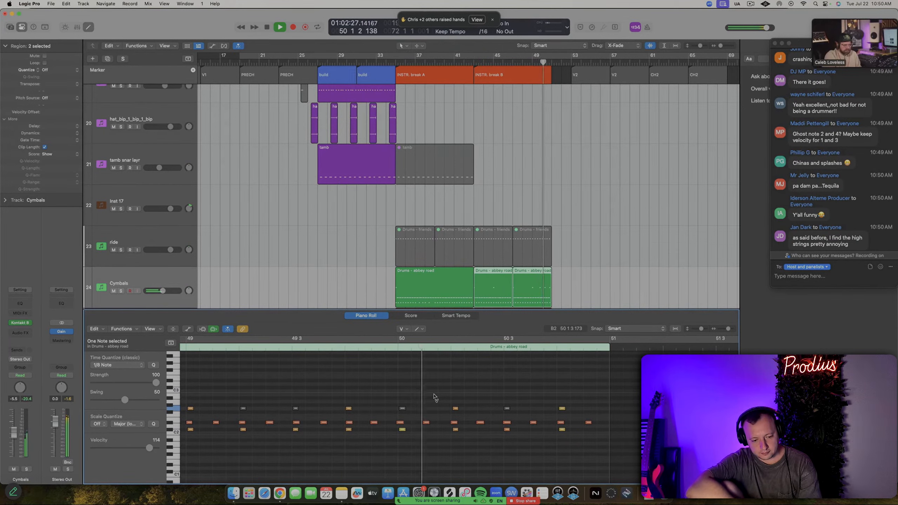
Mute the upper-row crash note on beat 2 of bar 50 and audition the pattern from around bar 48 to the end of INSTR. break B
click(461, 400)
key(space)
key(space)
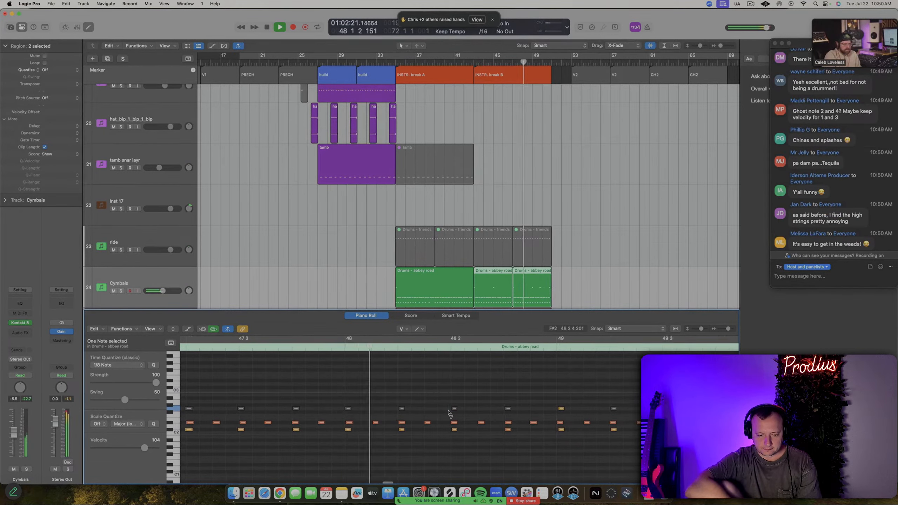
scroll(454, 402, down, 3)
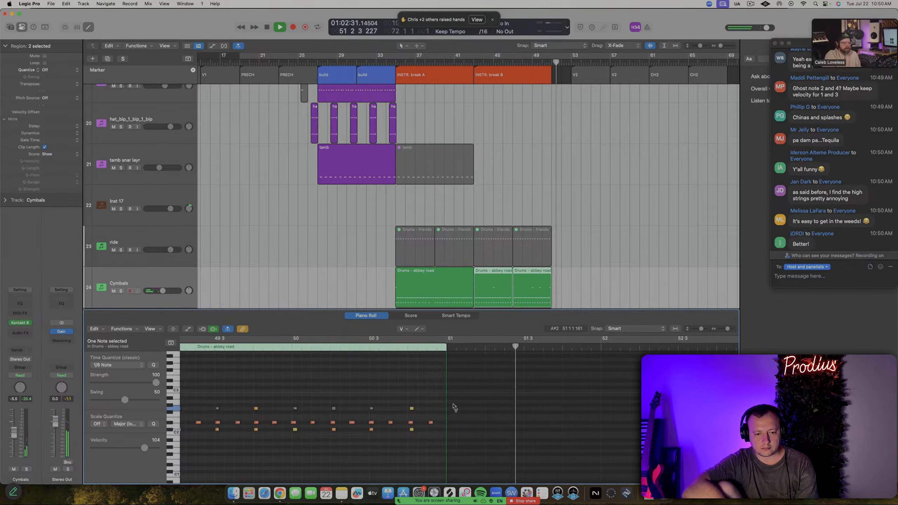
Turn on cycle mode, close the Piano Roll and play the arrangement from just before the first build section
key(c)
key(p)
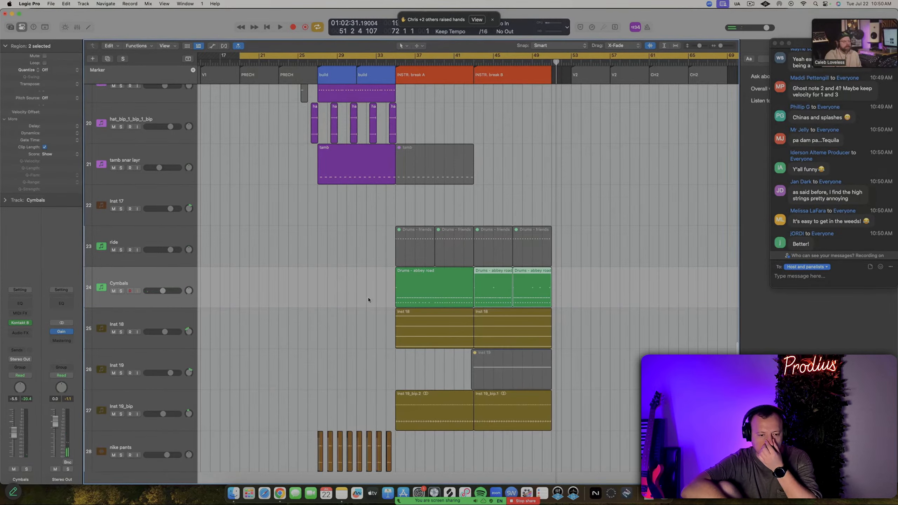
scroll(362, 303, down, 5)
scroll(320, 350, up, 4)
scroll(321, 349, down, 3)
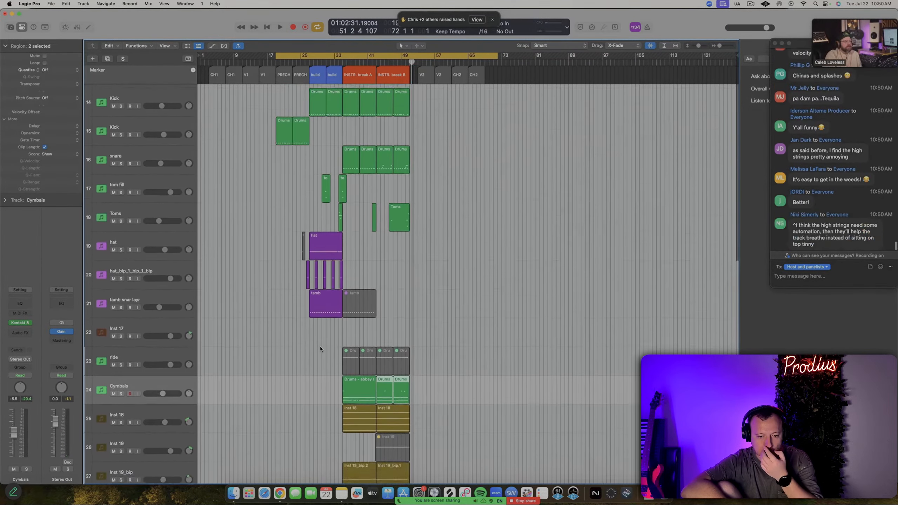
scroll(321, 349, down, 2)
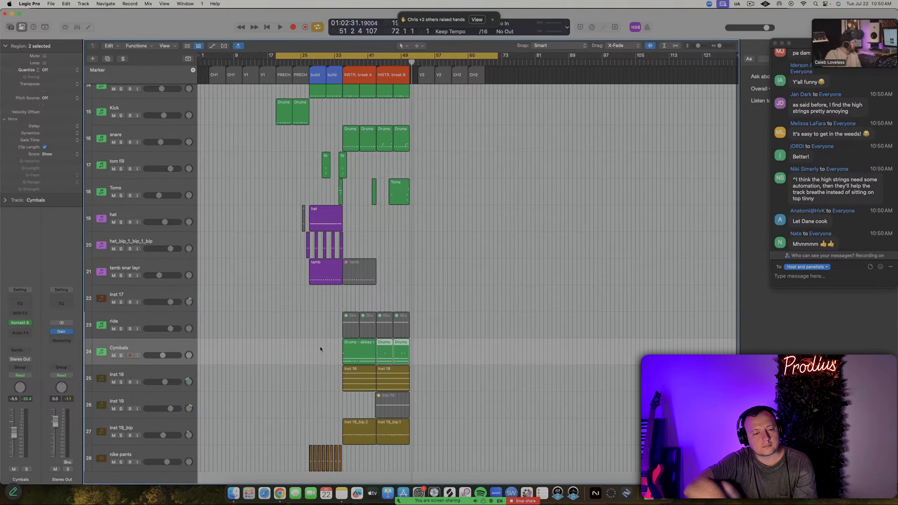
key(space)
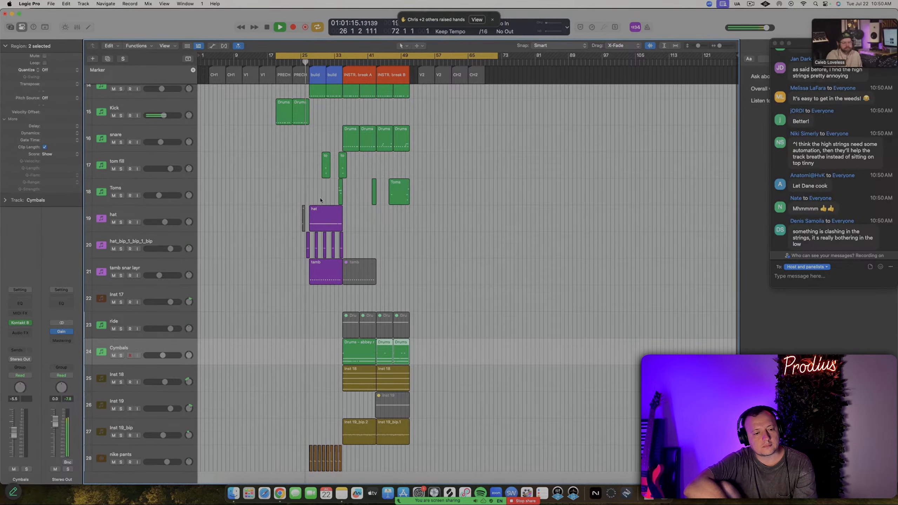
Audition the hat track soloed in the first build section, unsolo it, stop playback and turn cycle mode off
scroll(321, 200, up, 10)
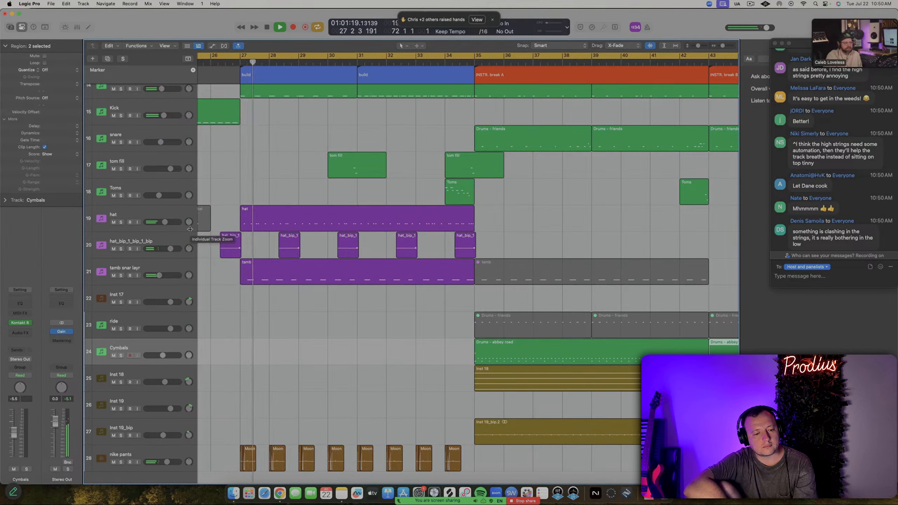
click(122, 226)
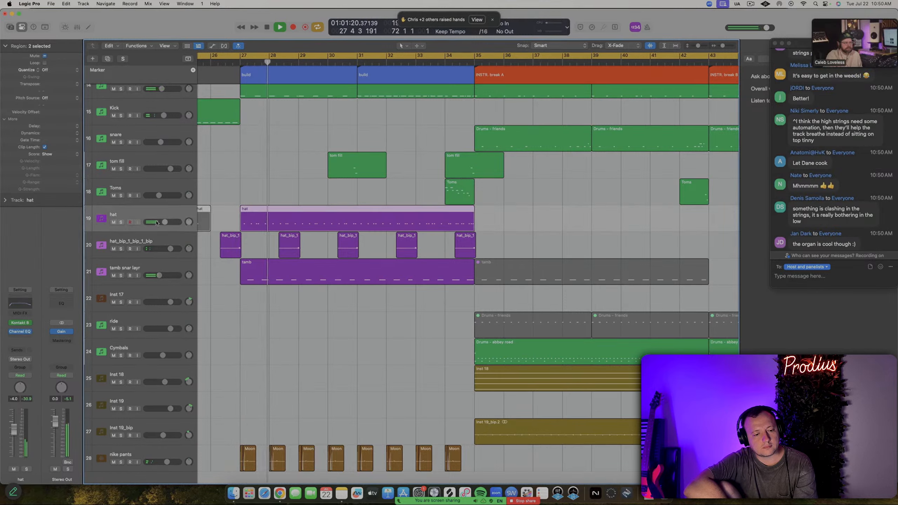
click(122, 222)
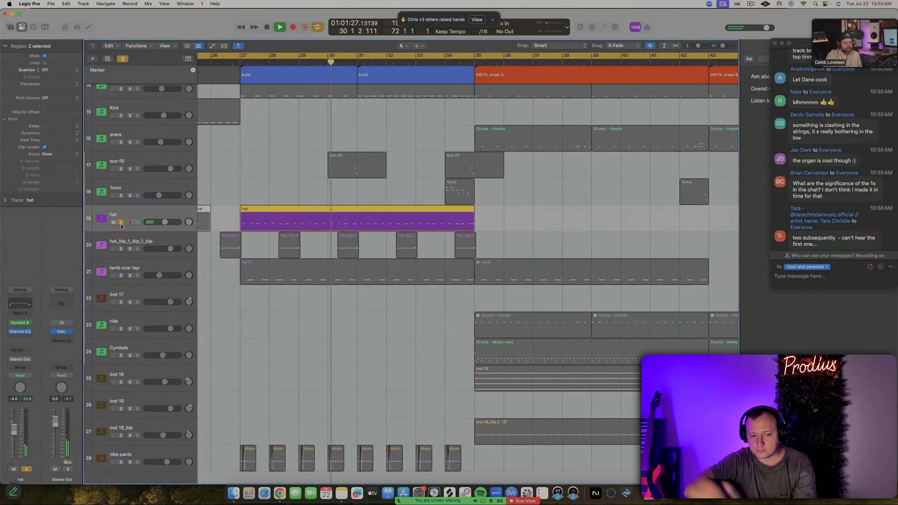
click(121, 223)
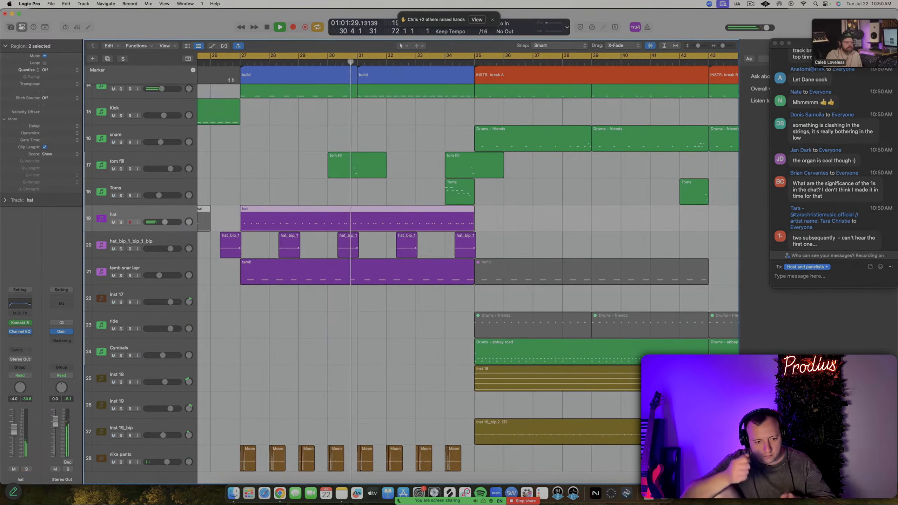
key(space)
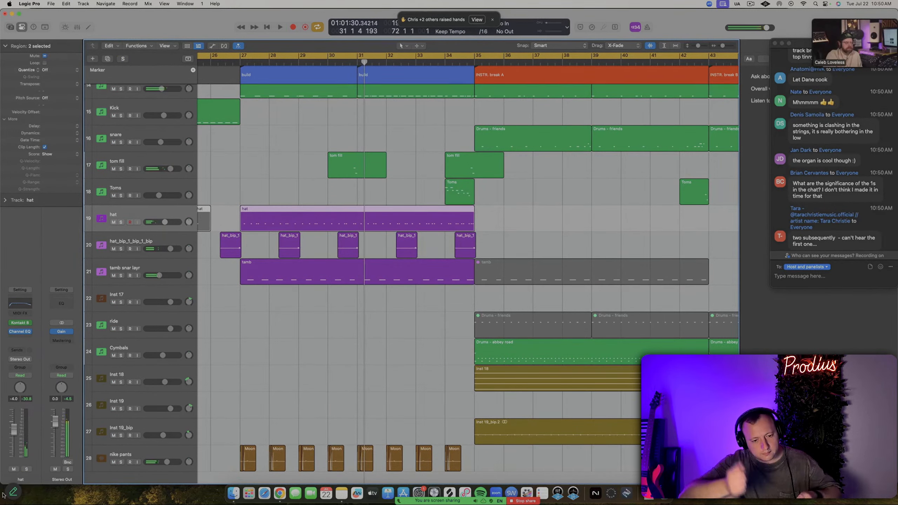
key(c)
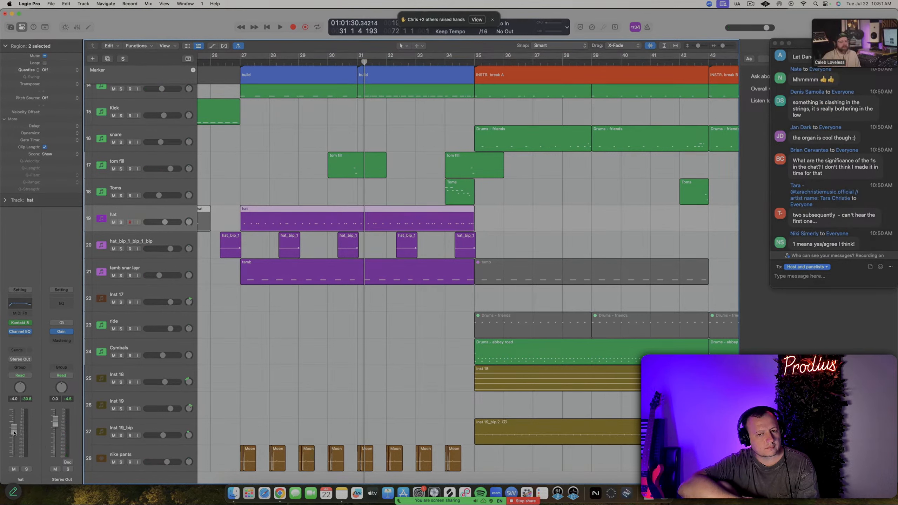
Lower the hat track's volume to -13.2 dB while playing back the build sections
key(ctrl+s)
key(ctrl+s)
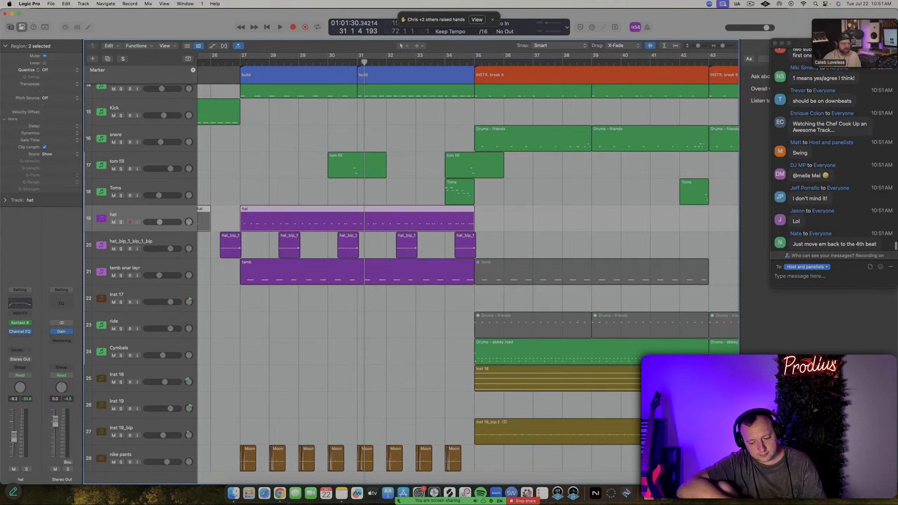
key(space)
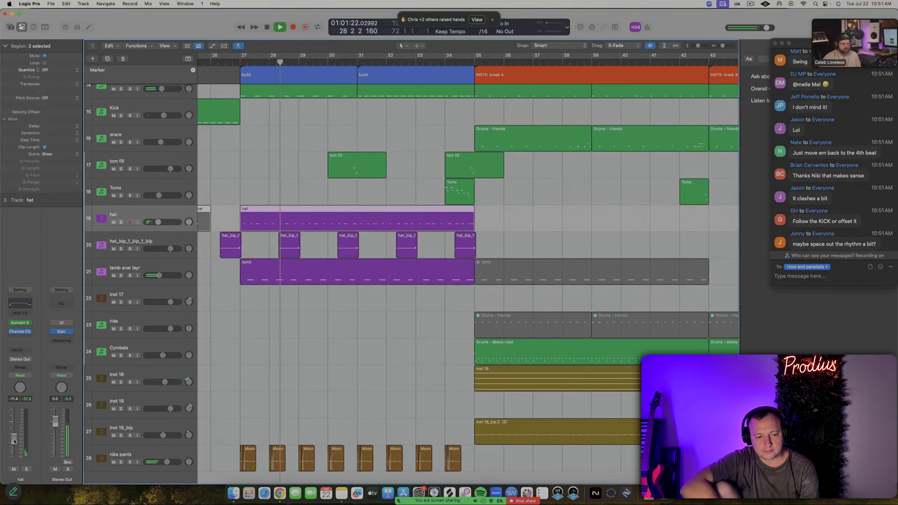
drag(13, 440, 14, 441)
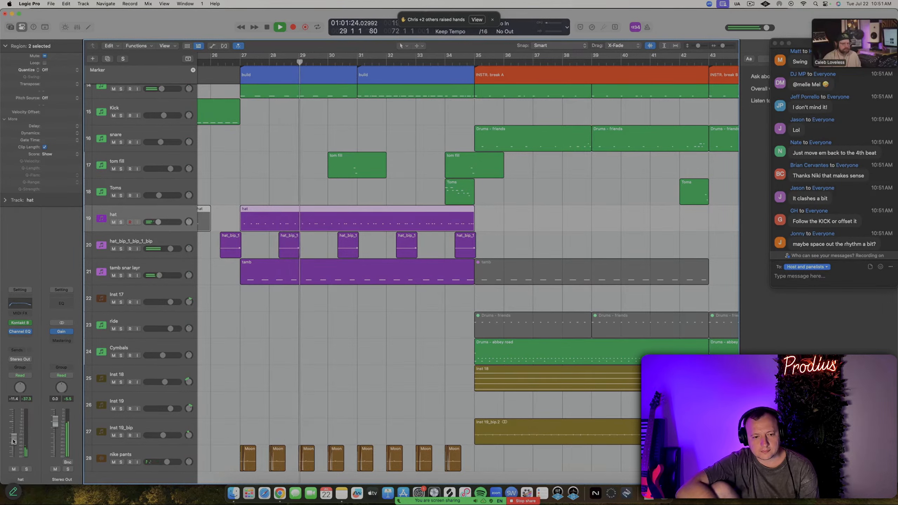
drag(13, 441, 12, 444)
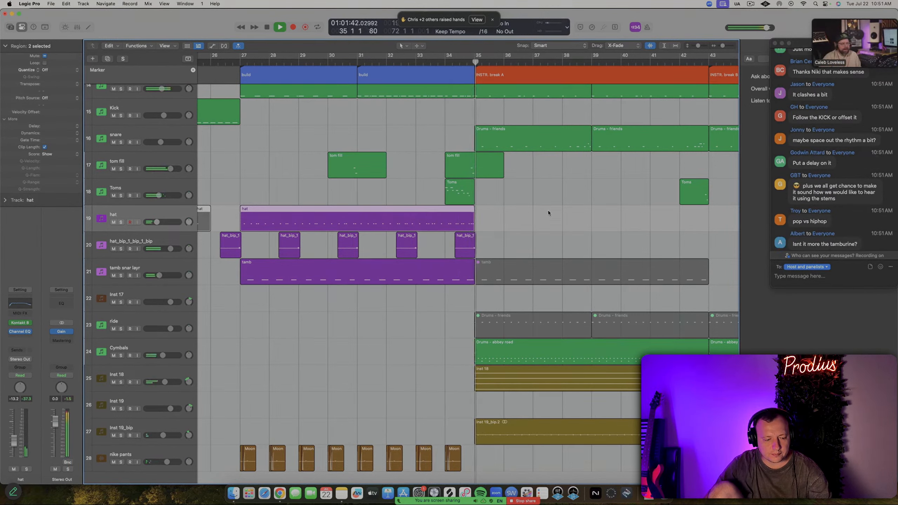
key(space)
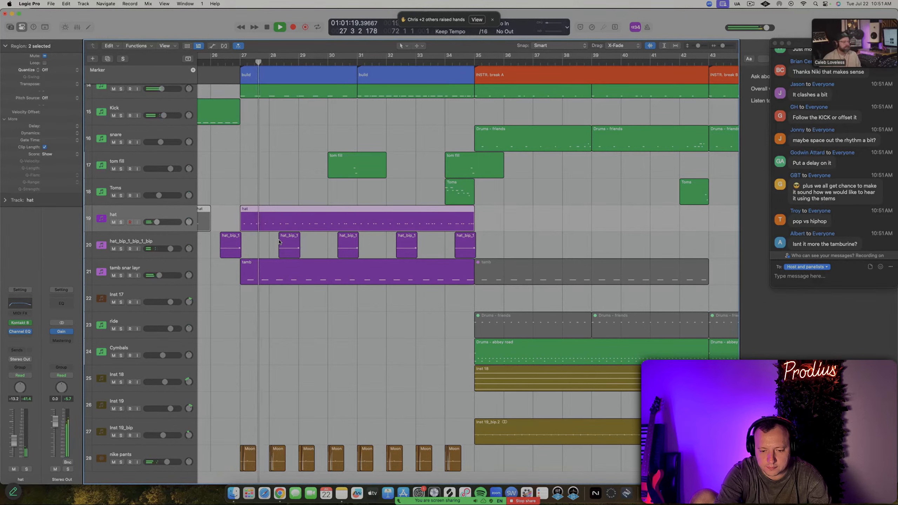
Stop playback and open the hat region over the build sections in the Piano Roll
key(space)
click(257, 219)
scroll(256, 232, up, 10)
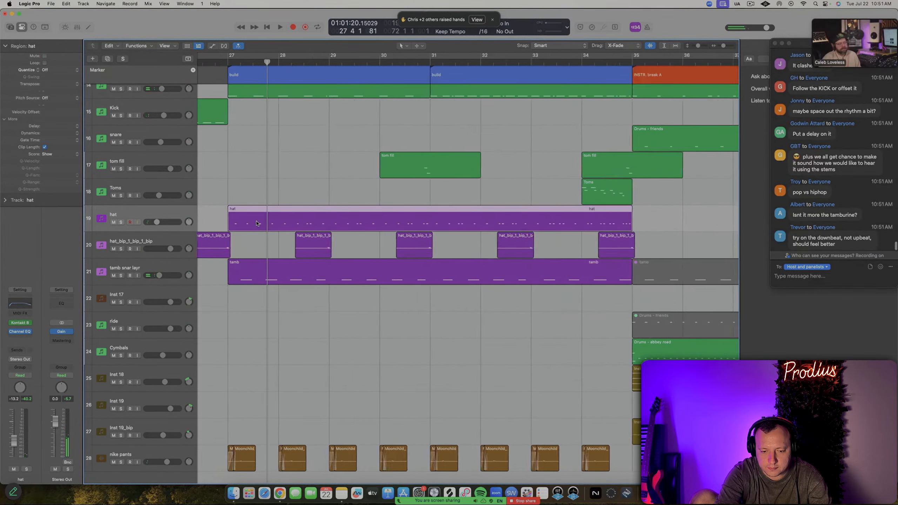
double_click(258, 222)
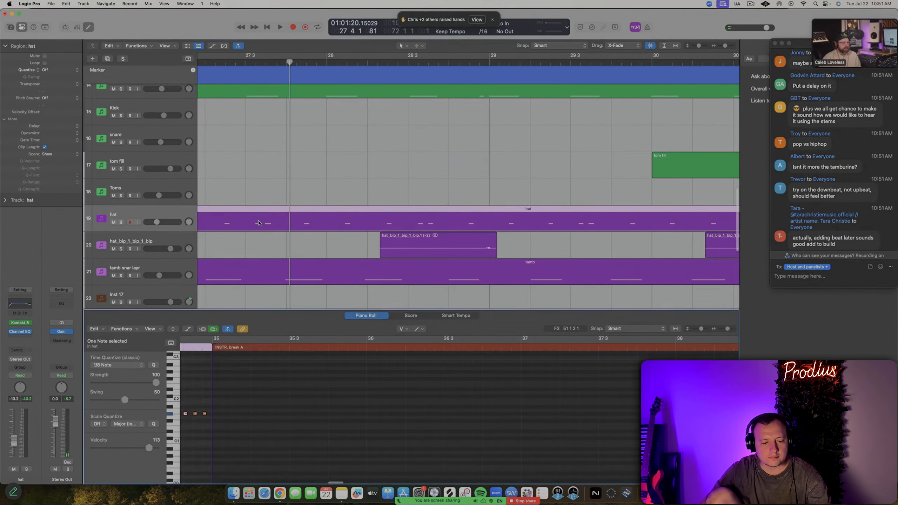
Play back into the build and mute the first note of the close hat pair on beat 3 of bar 27
scroll(244, 376, left, 2)
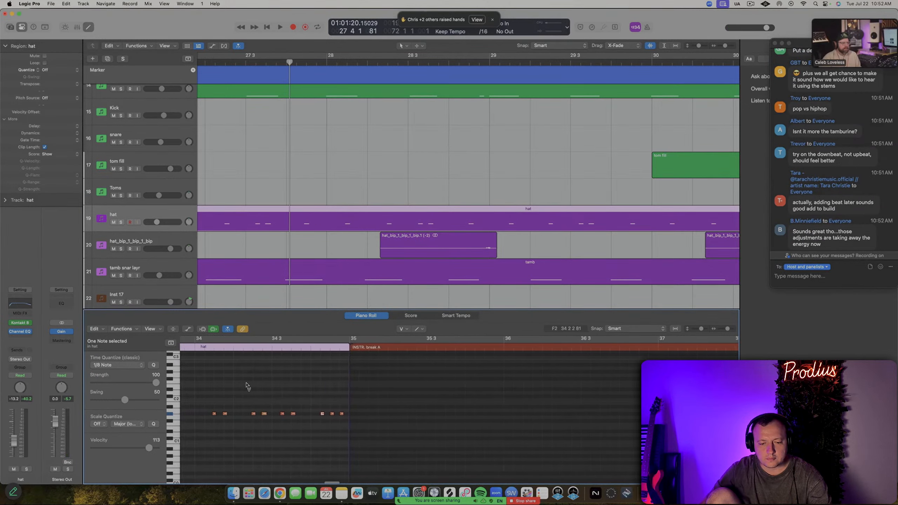
scroll(247, 385, left, 9)
key(space)
scroll(490, 192, right, 4)
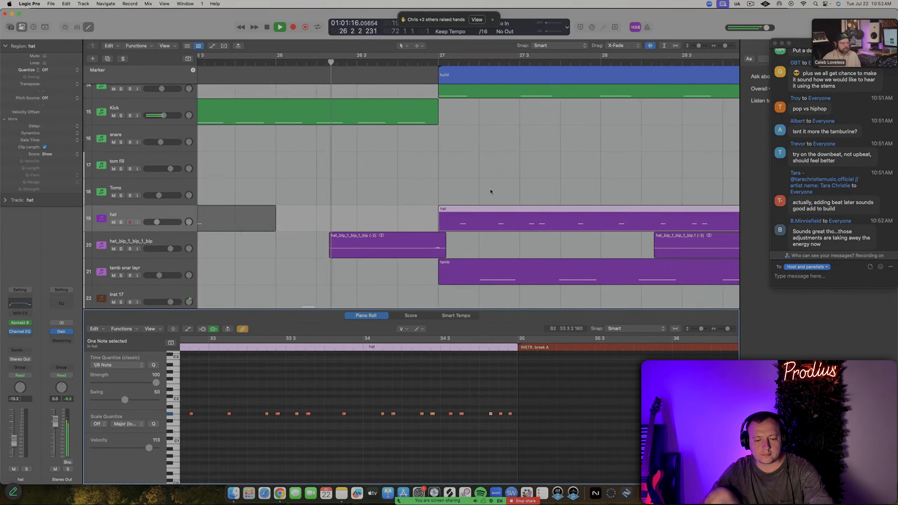
scroll(345, 381, left, 10)
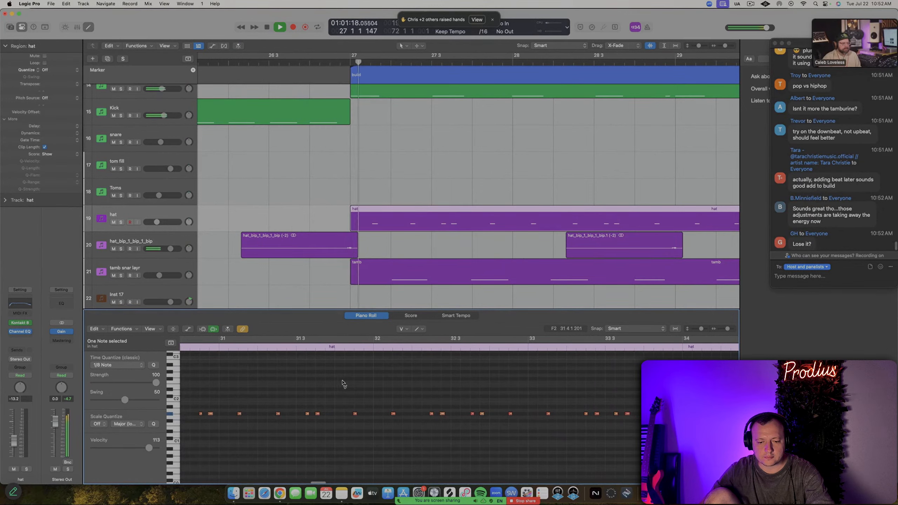
scroll(342, 383, left, 5)
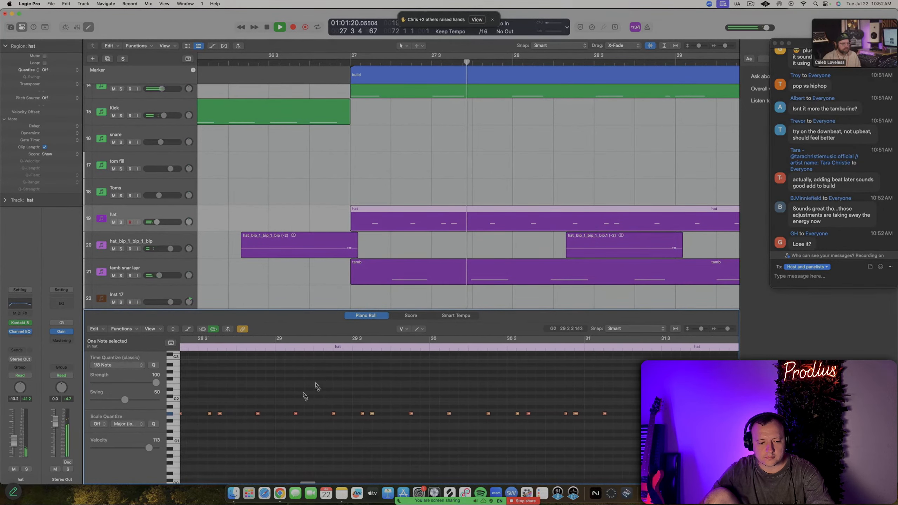
key(space)
scroll(301, 385, left, 3)
scroll(274, 385, left, 10)
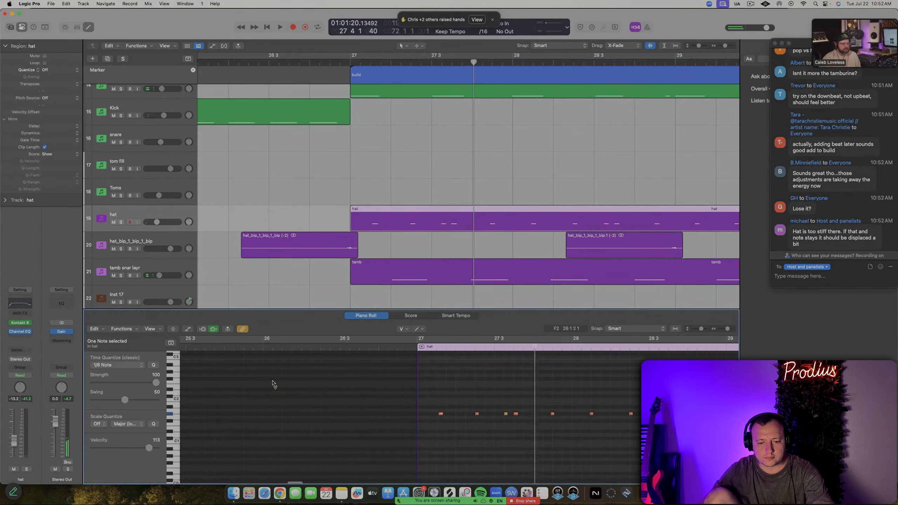
drag(530, 398, 524, 417)
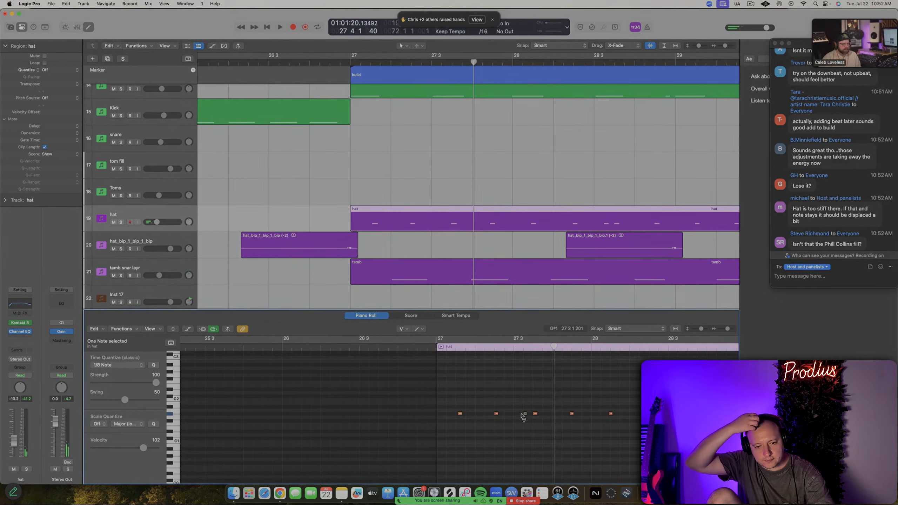
Audition the hat through bars 27 to 29 and mute the first note of the close pair on beat 3 of bar 28
key(space)
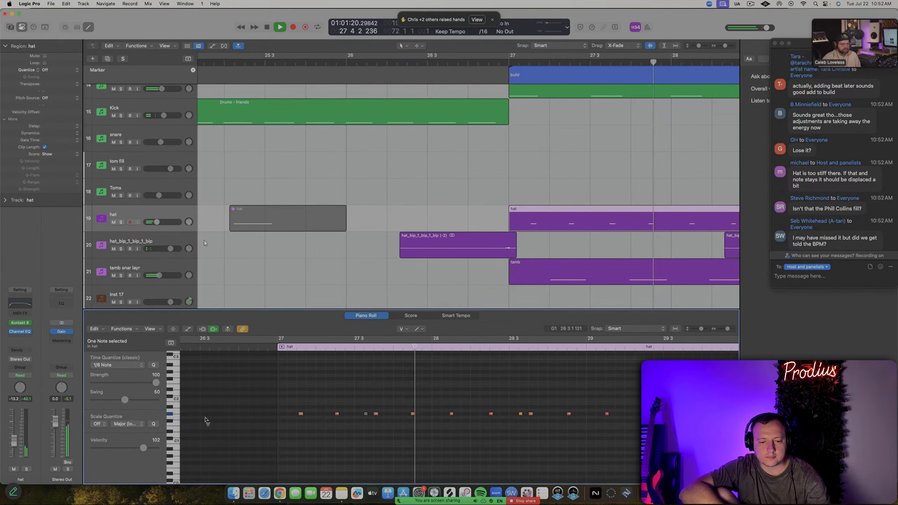
key(space)
click(412, 409)
click(412, 414)
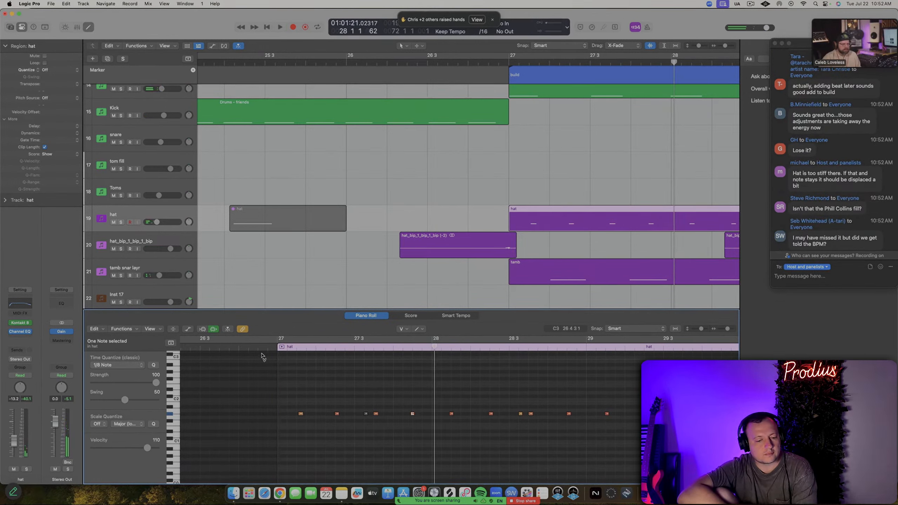
key(shift+space)
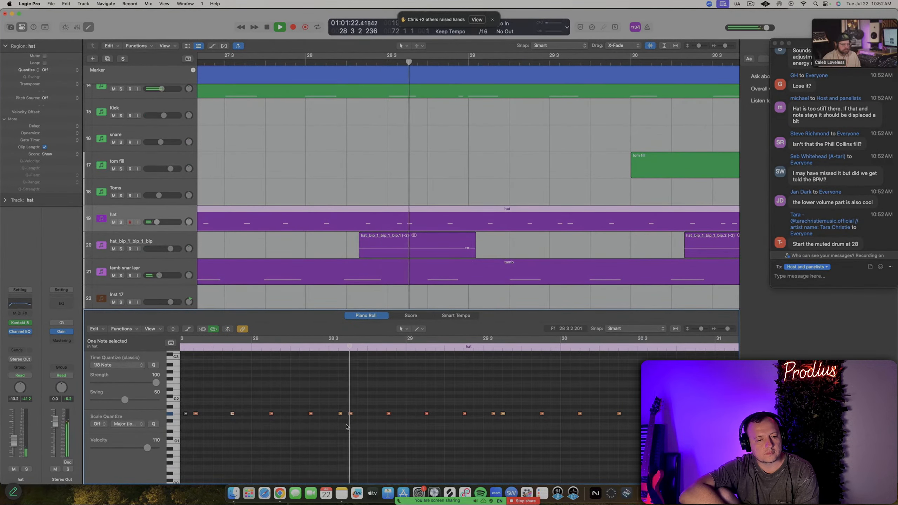
key(space)
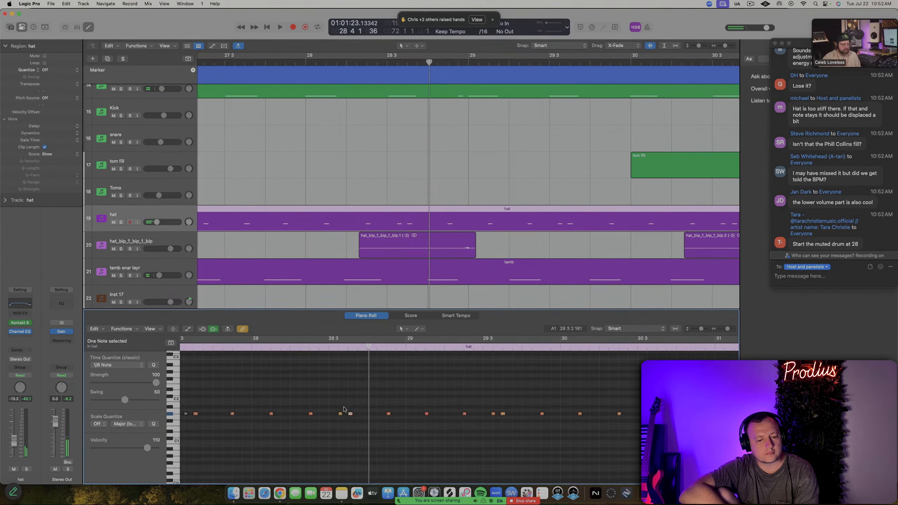
key(shift+space)
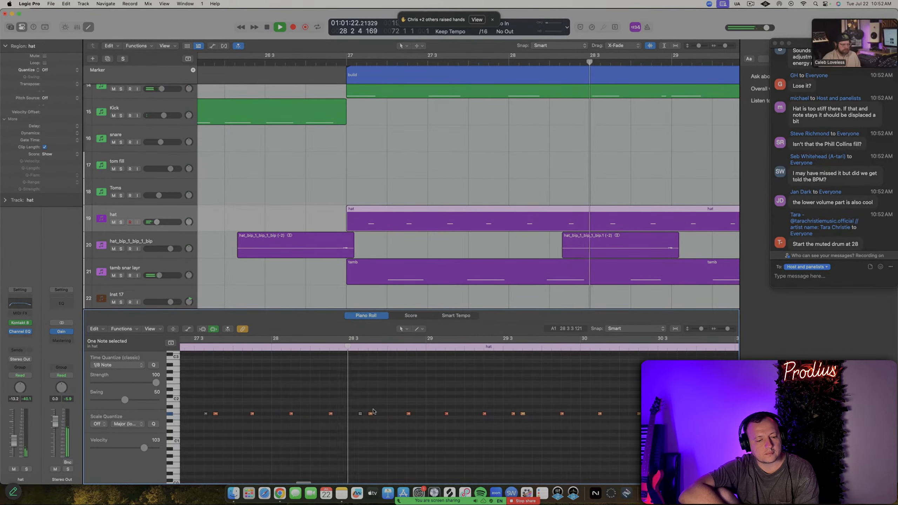
key(space)
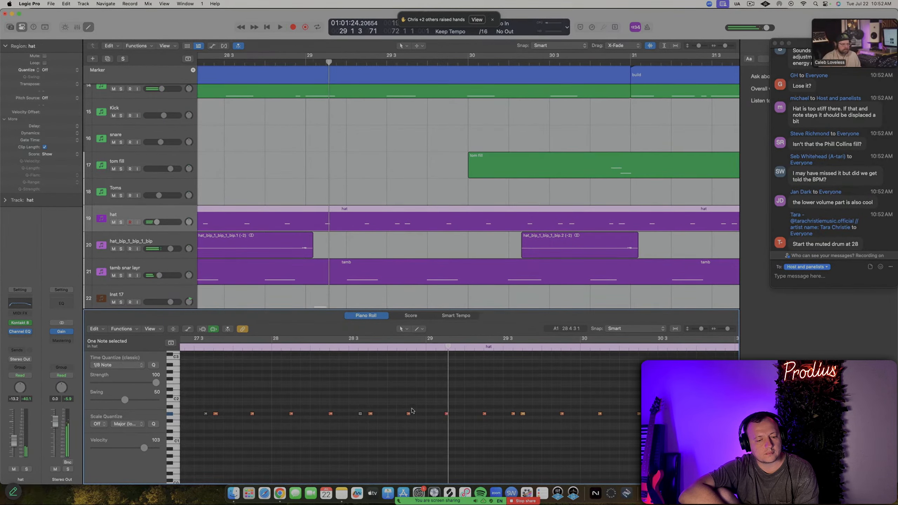
Duplicate the hat note on beat 4 of bar 28 just after the original and play back
drag(409, 415, 420, 415)
key(space)
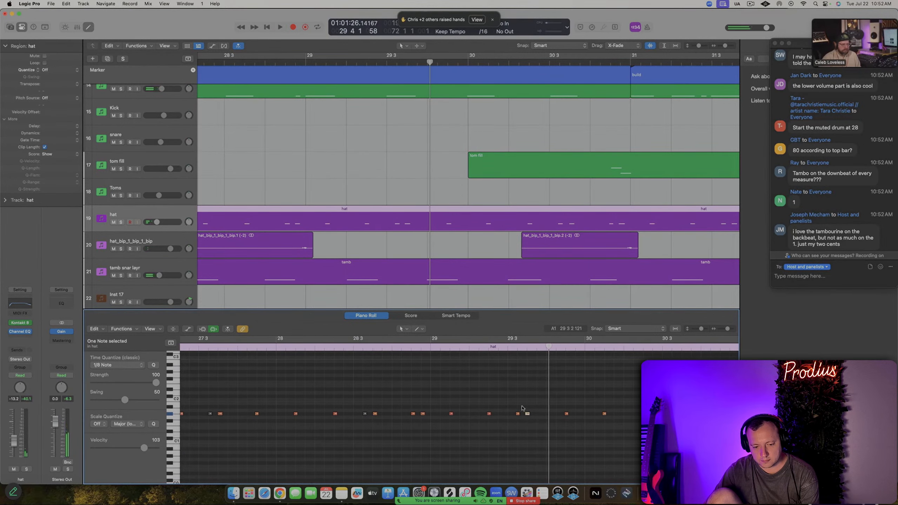
key(space)
scroll(523, 406, left, 1)
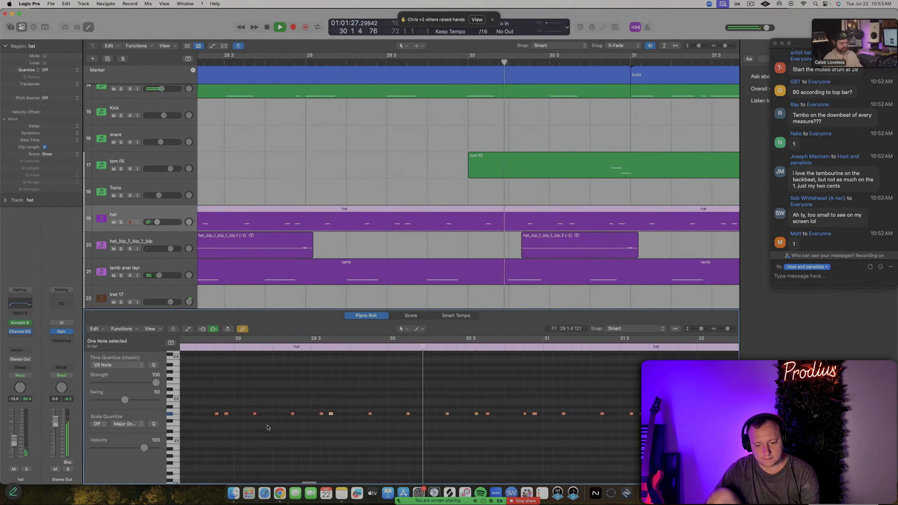
Mute the first note of the close hat pair on beat 3 of bar 30 and audition the pattern from around bar 30
click(377, 402)
key(space)
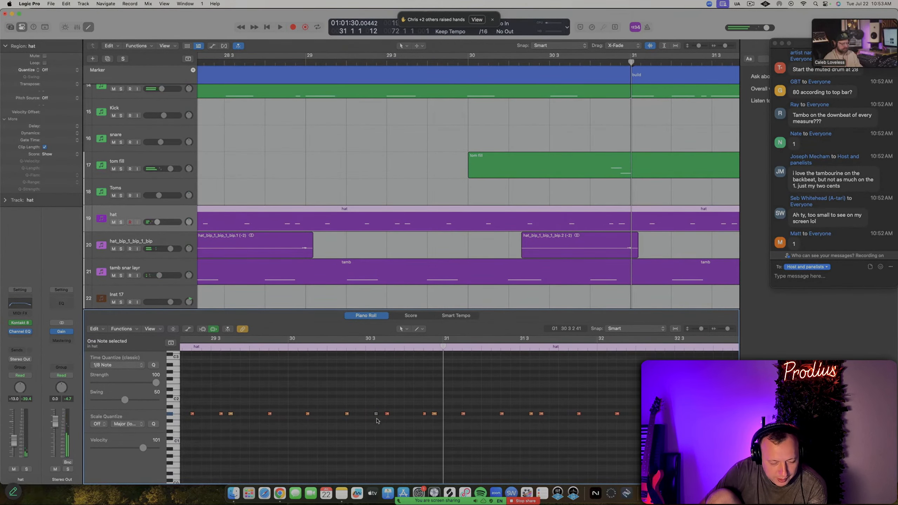
click(277, 349)
key(space)
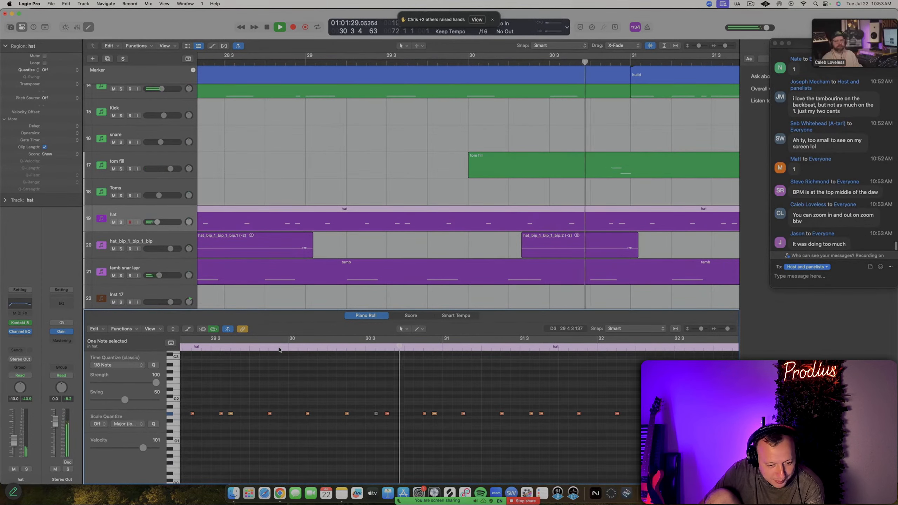
key(space)
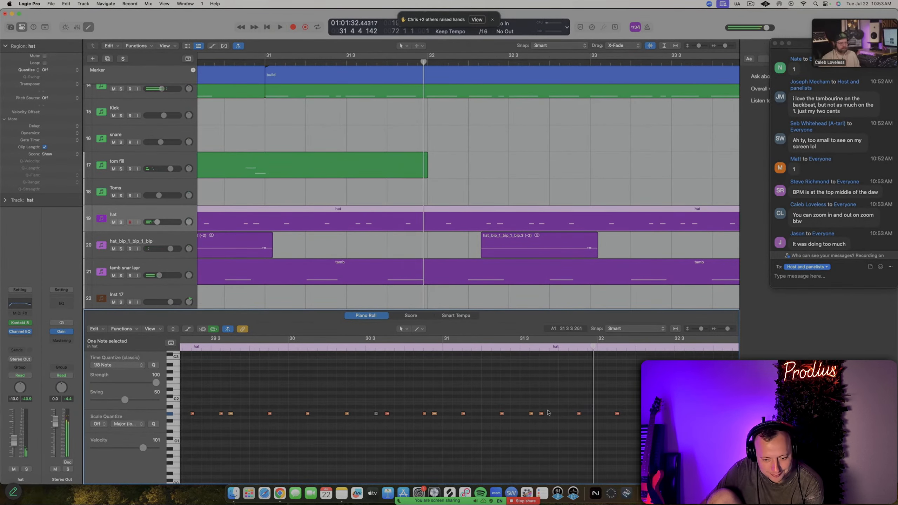
Duplicate the beat 4 hat note of bar 31 just after itself, mute the first note of the beat 3 pair and play back
drag(580, 415, 589, 415)
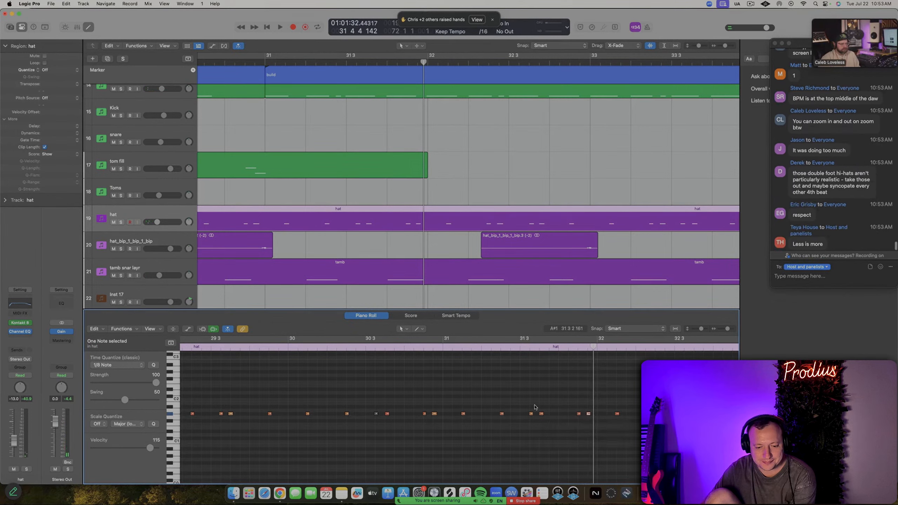
key(space)
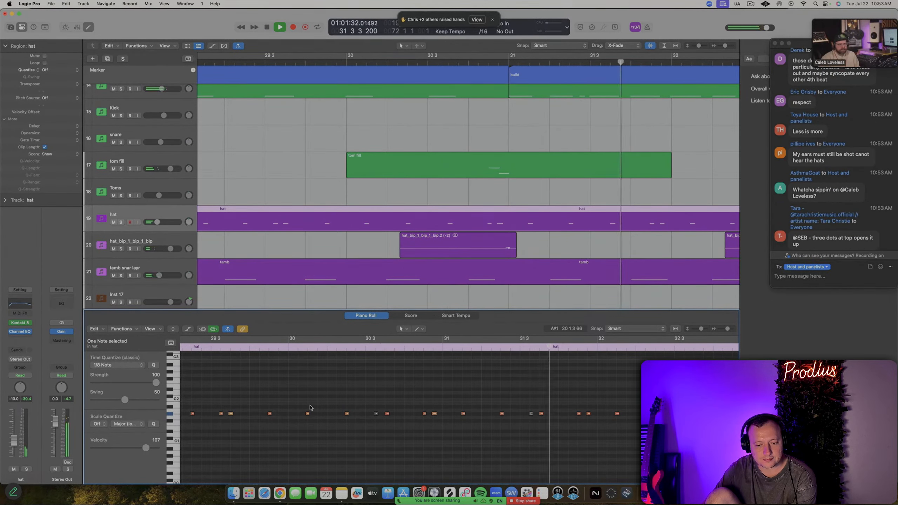
key(space)
key(space)
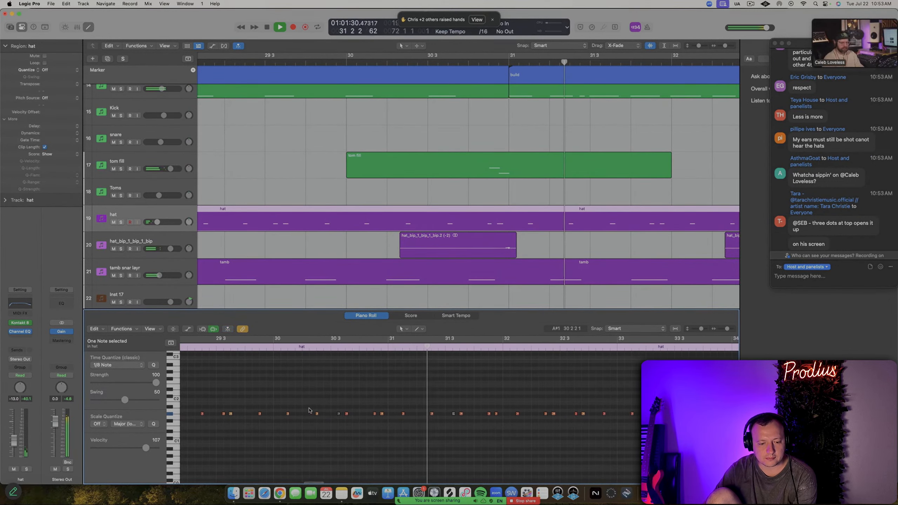
Mute the second note of the close hat pair on beat 2 of bar 32 and play the rest of the build
key(space)
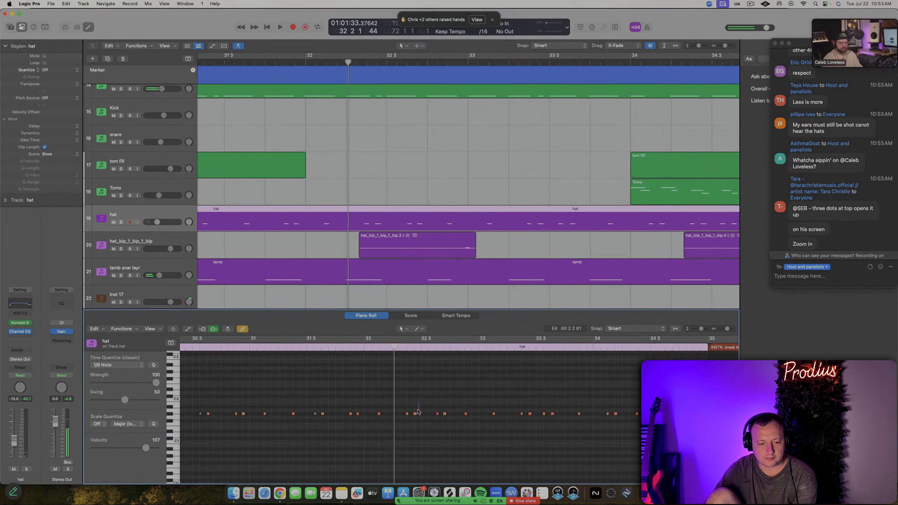
click(245, 348)
key(space)
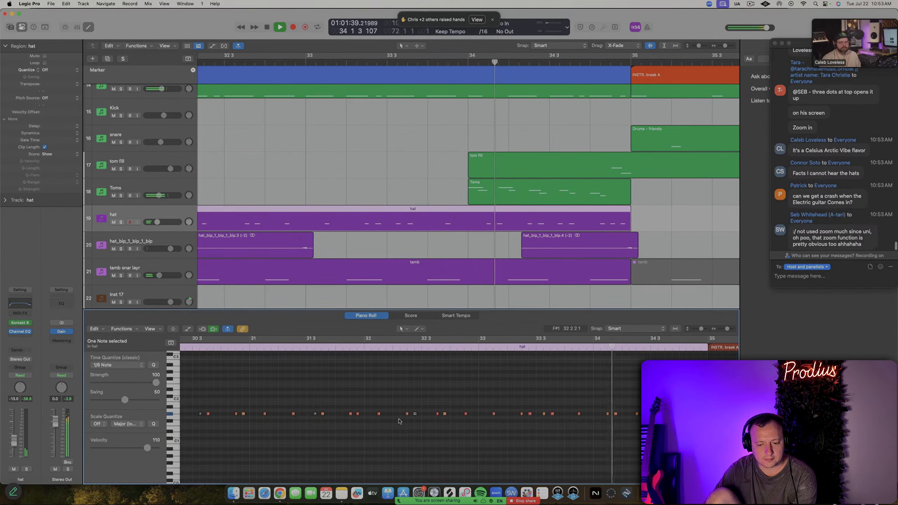
Close the Piano Roll and add the short muted hat region before the build to the region selection
key(space)
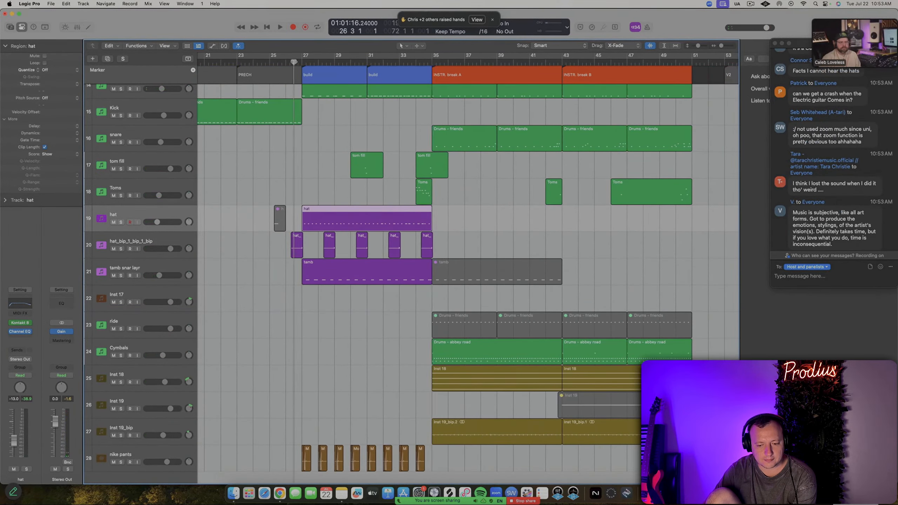
shift+click(280, 216)
scroll(323, 319, down, 5)
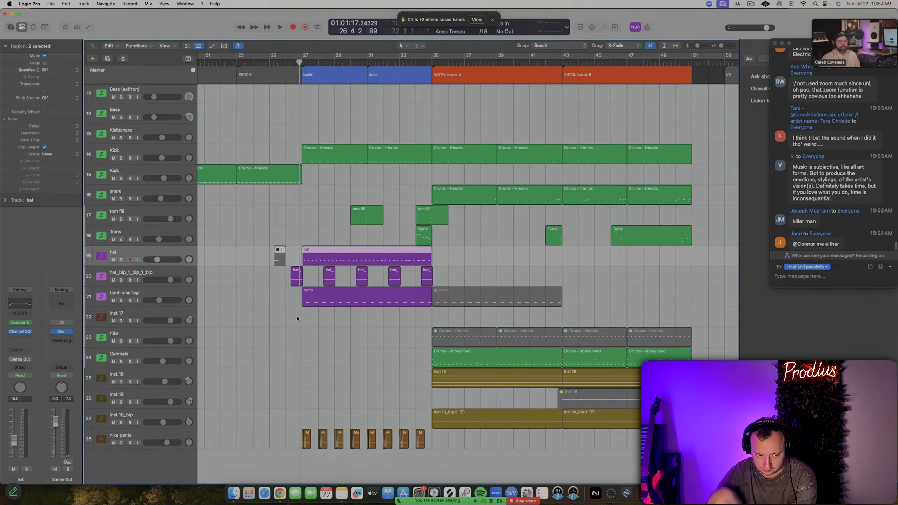
Show the trem strings track's volume automation and lower its level at the start of INSTR. break A to -6.2 dB
scroll(297, 319, up, 10)
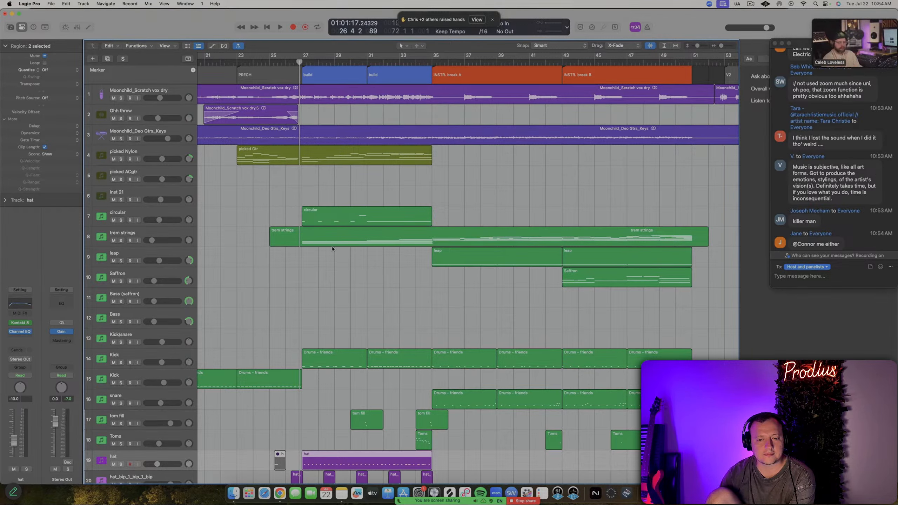
key(super+Down)
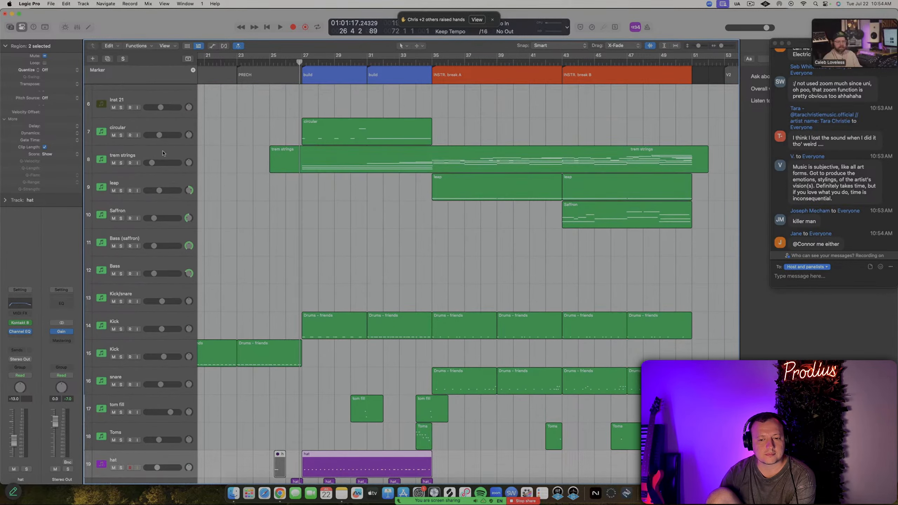
click(163, 153)
key(super+Down)
key(a)
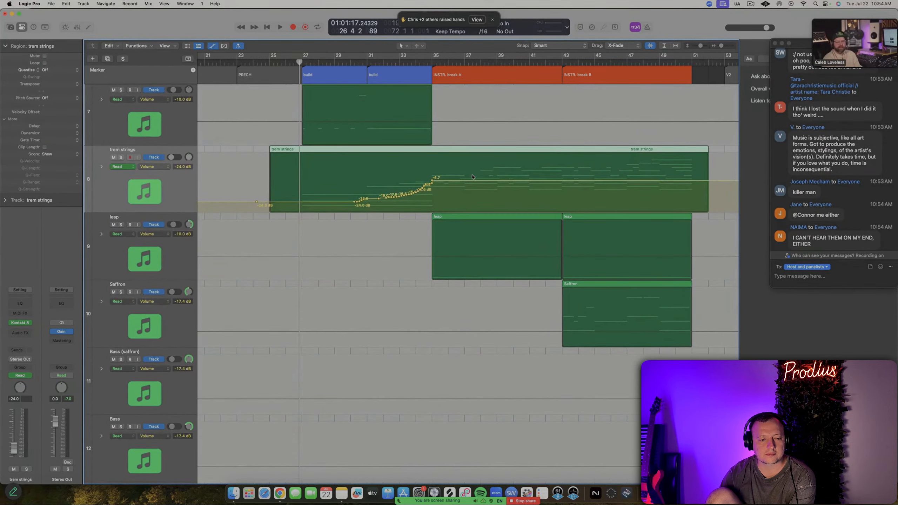
scroll(472, 177, up, 3)
click(395, 182)
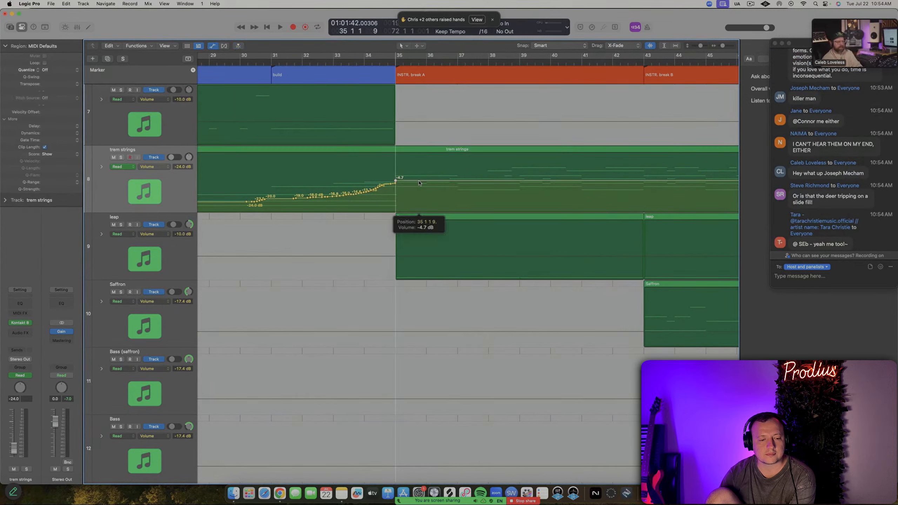
scroll(418, 184, up, 4)
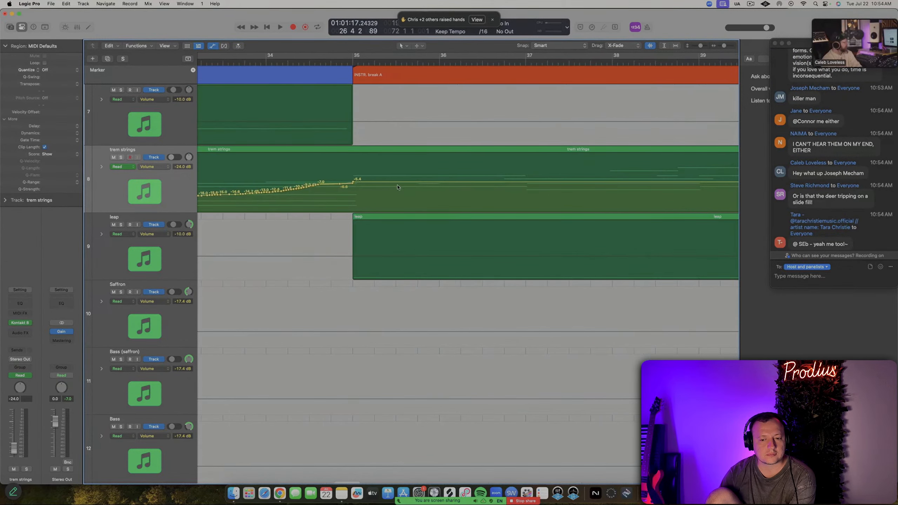
drag(381, 184, 381, 186)
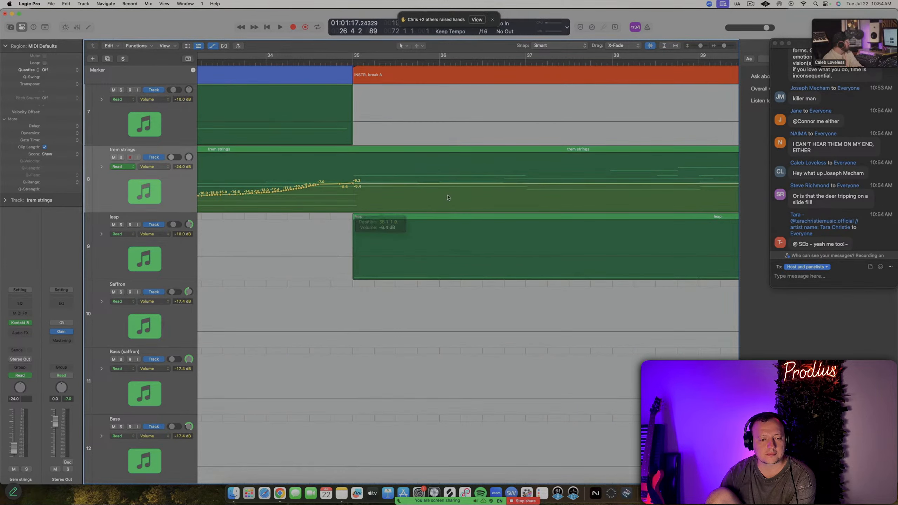
Play back the build to hear the trem strings and hide the track automation
key(space)
scroll(460, 200, down, 8)
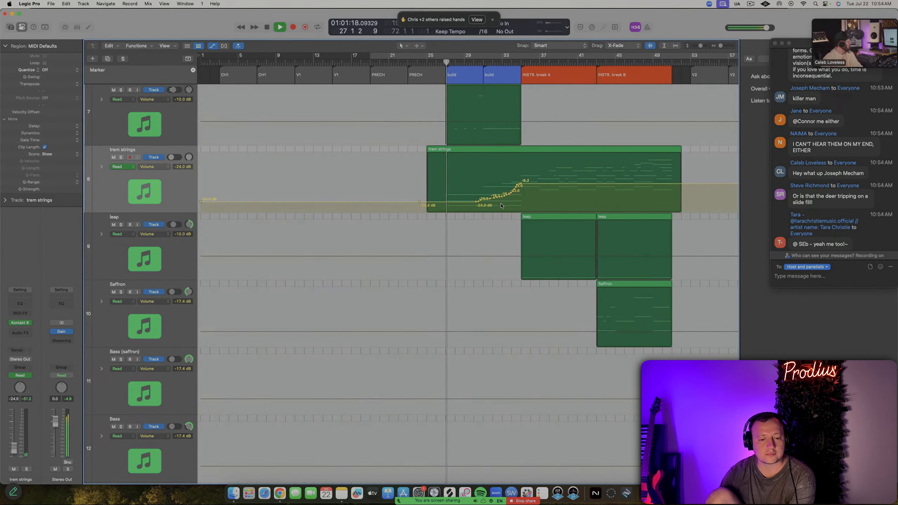
click(161, 189)
scroll(269, 234, down, 1)
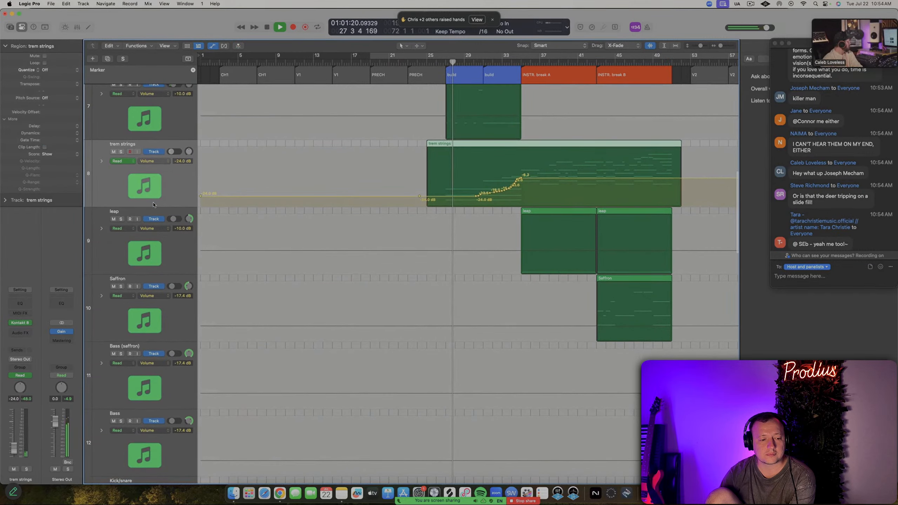
key(a)
scroll(274, 244, down, 4)
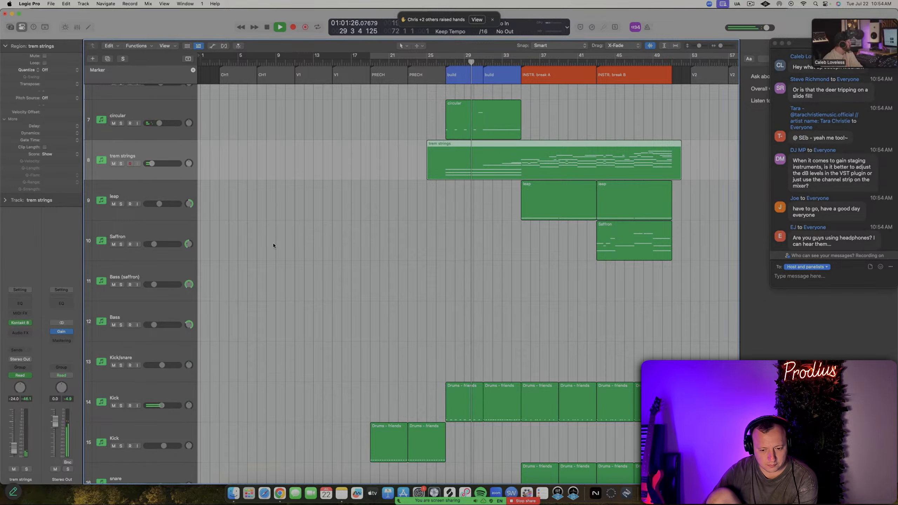
Extend the picked Gtr region on the picked Nylon track to the end of INSTR. break B and play into break A
scroll(388, 263, up, 6)
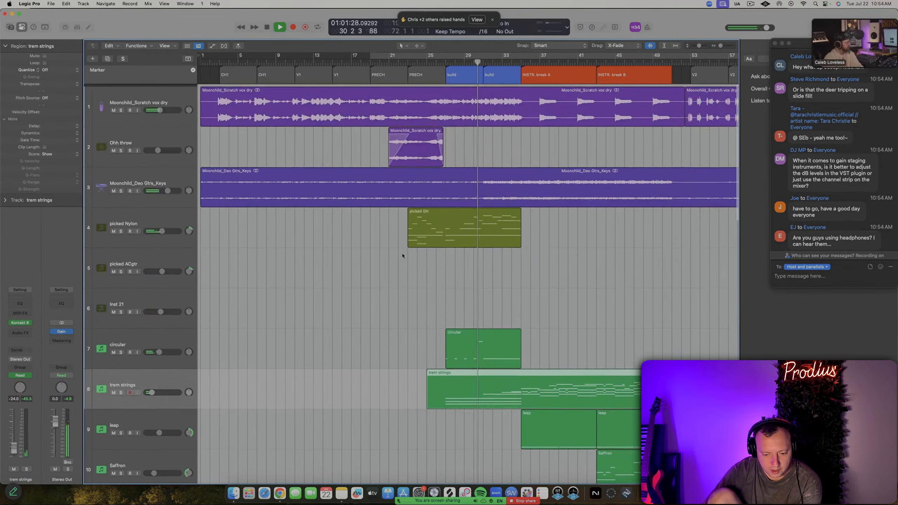
click(498, 226)
drag(520, 241, 671, 246)
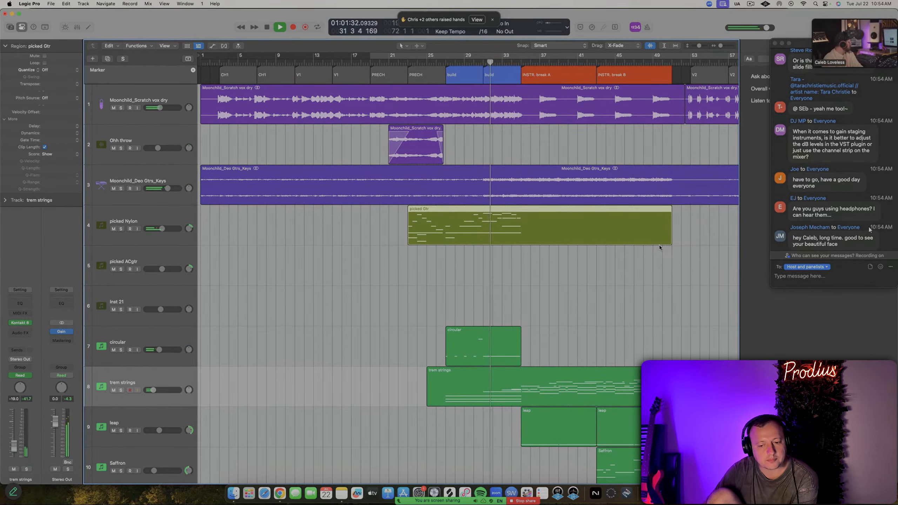
scroll(548, 243, right, 5)
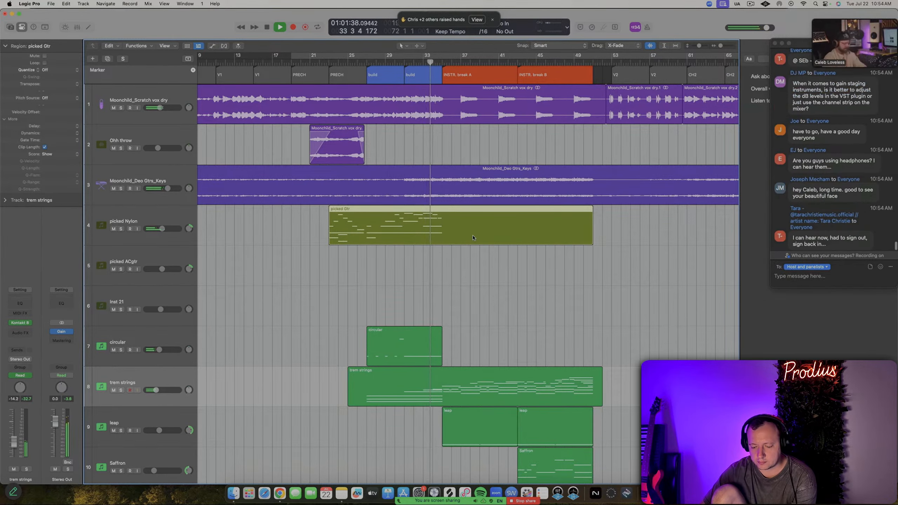
scroll(520, 238, up, 10)
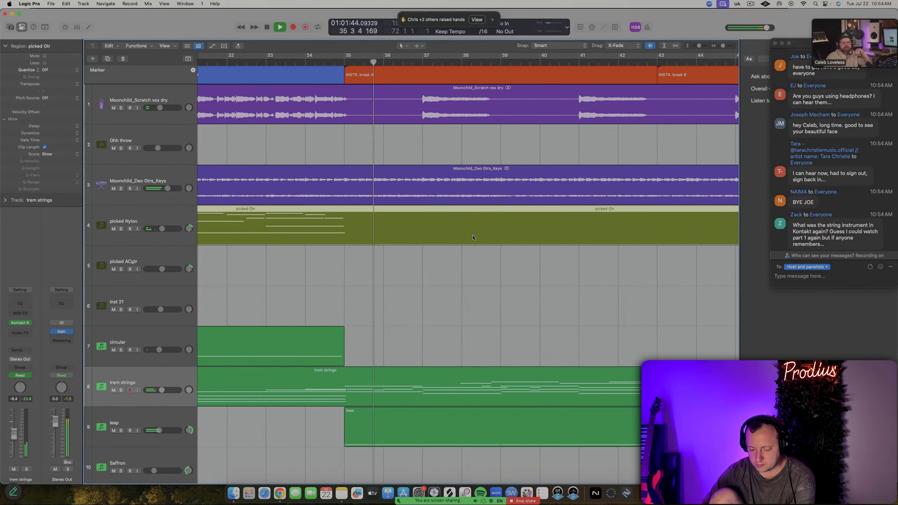
key(space)
Select the picked ACgtr track and open its Kontakt 8 instrument
scroll(344, 236, up, 3)
scroll(345, 237, up, 2)
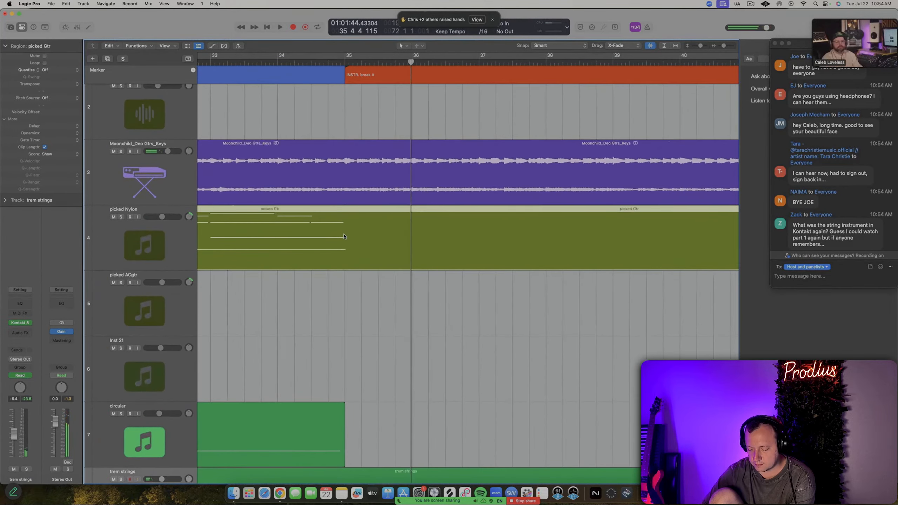
click(296, 262)
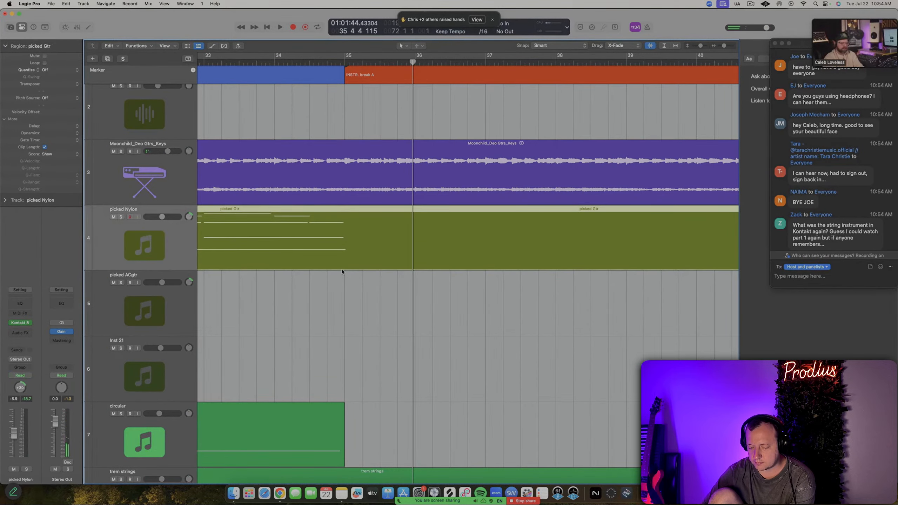
click(133, 311)
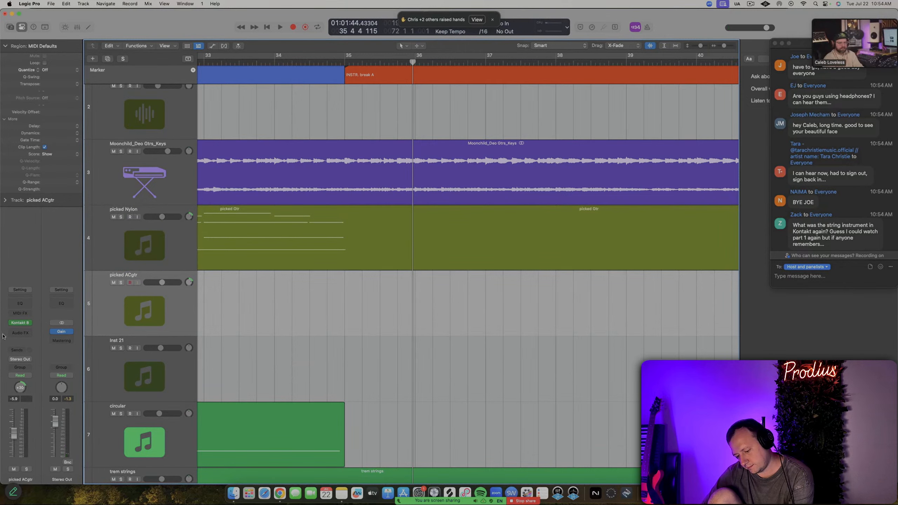
click(19, 323)
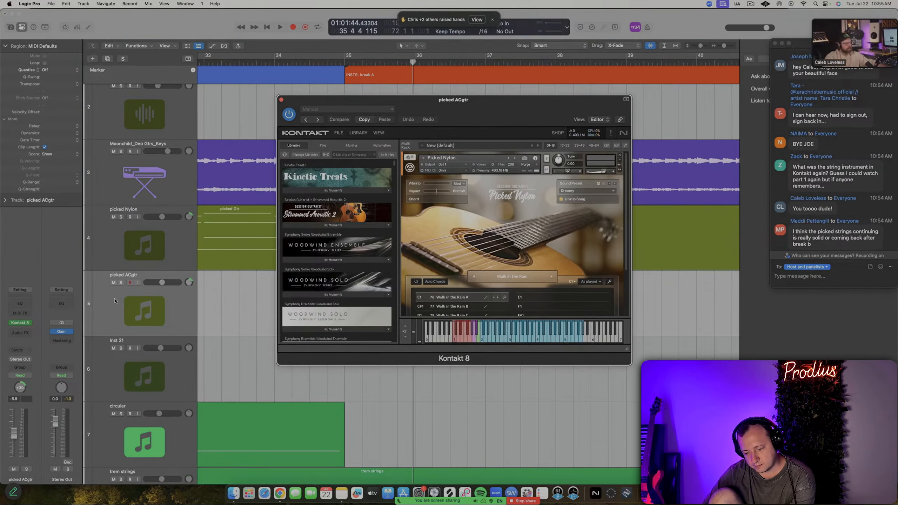
click(595, 281)
click(572, 256)
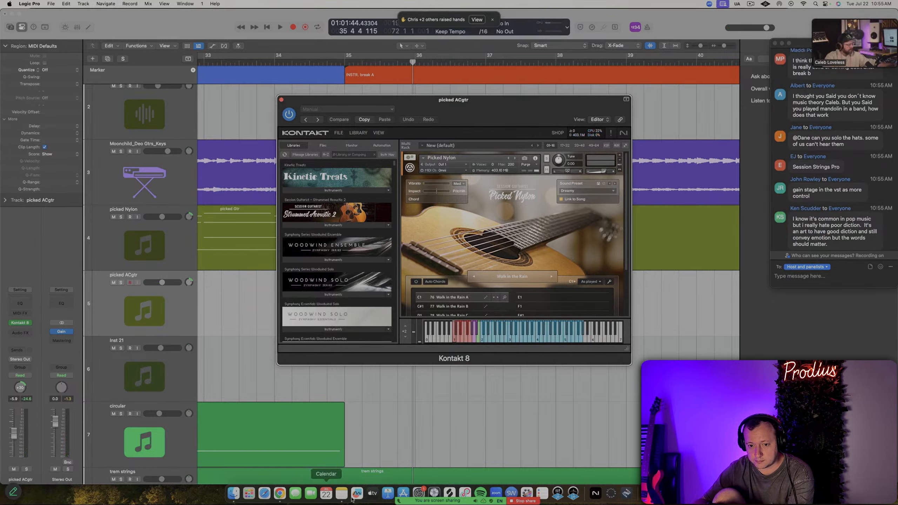
Switch the webinar camera off and on again, and return the floating video panel to single-speaker view
mouse_move(408, 500)
click(351, 478)
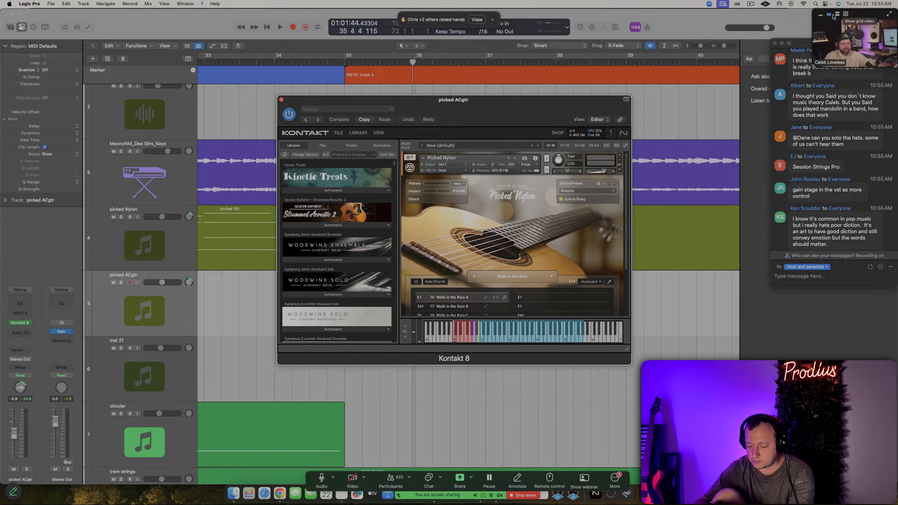
click(836, 14)
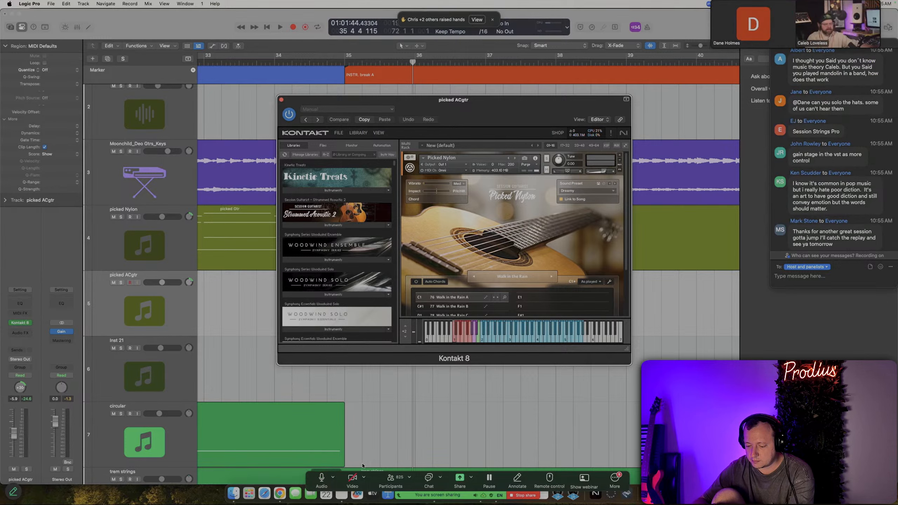
click(355, 478)
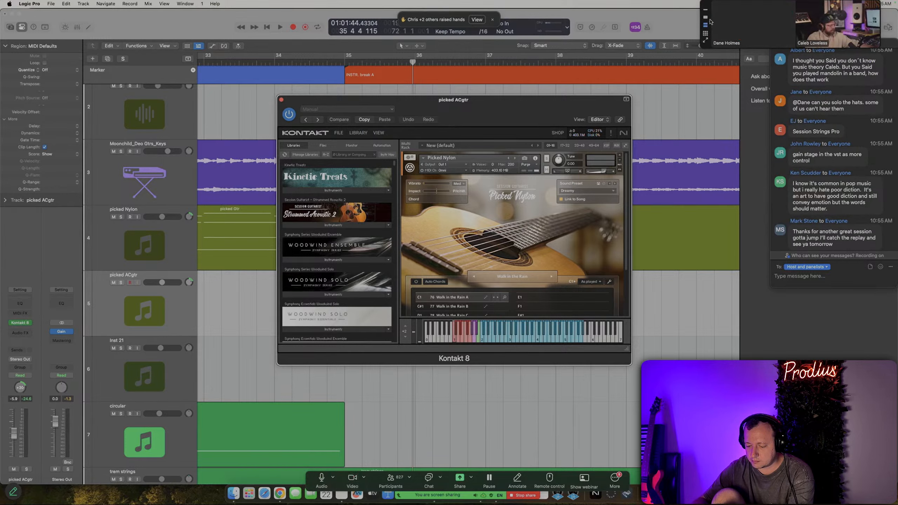
click(706, 16)
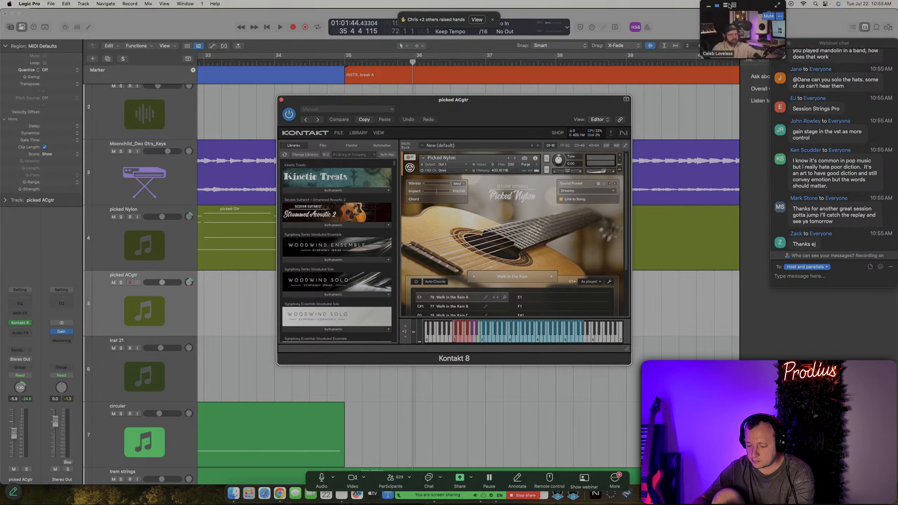
drag(748, 7, 730, 9)
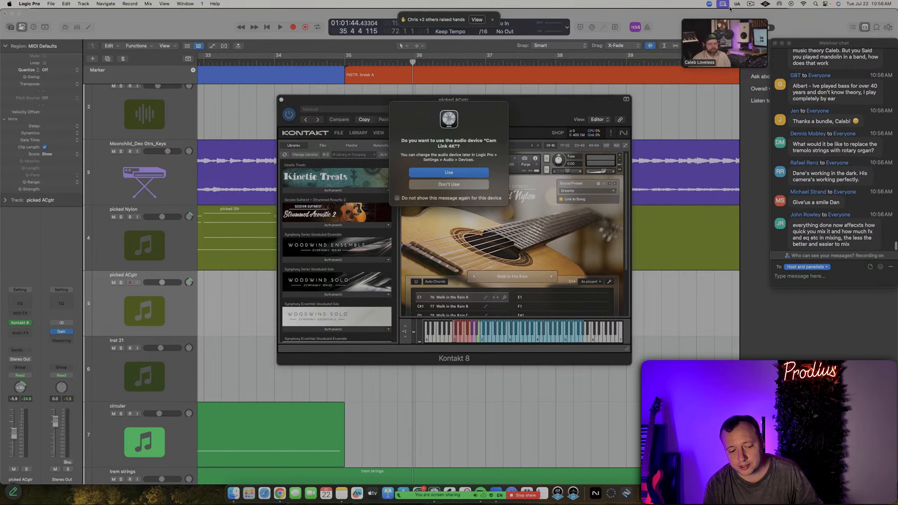
Turn the webinar camera on and show both speakers side by side in the floating video panel
mouse_move(439, 495)
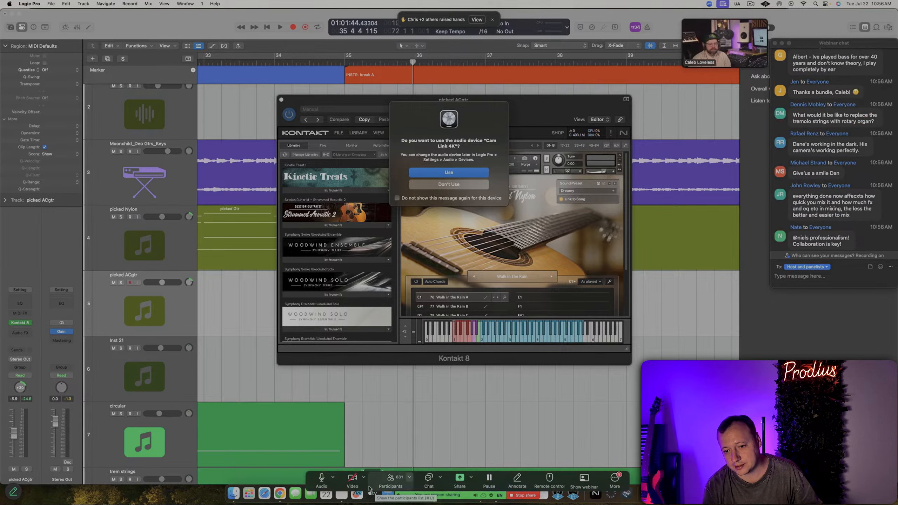
click(353, 478)
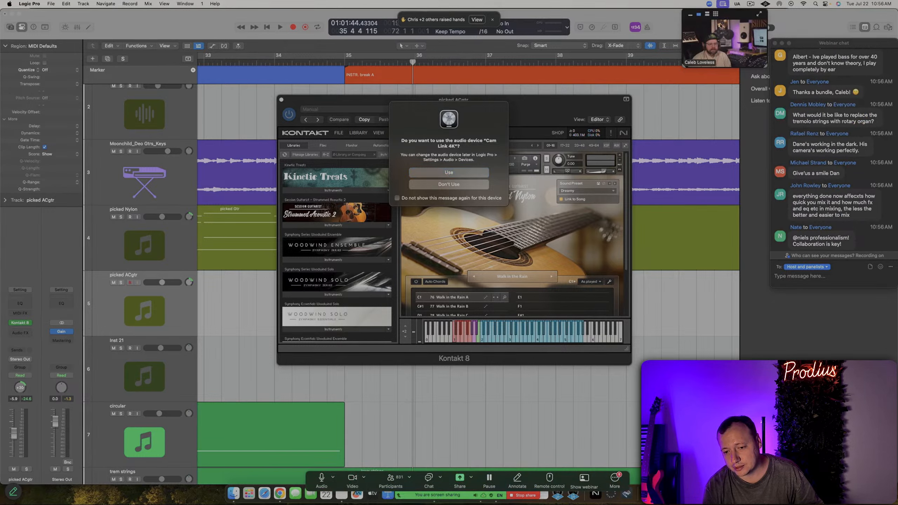
click(708, 15)
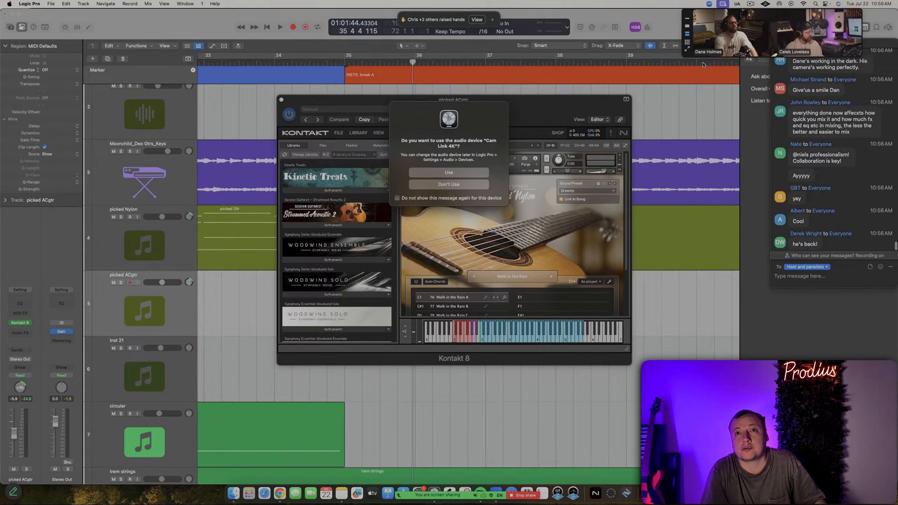
mouse_move(744, 48)
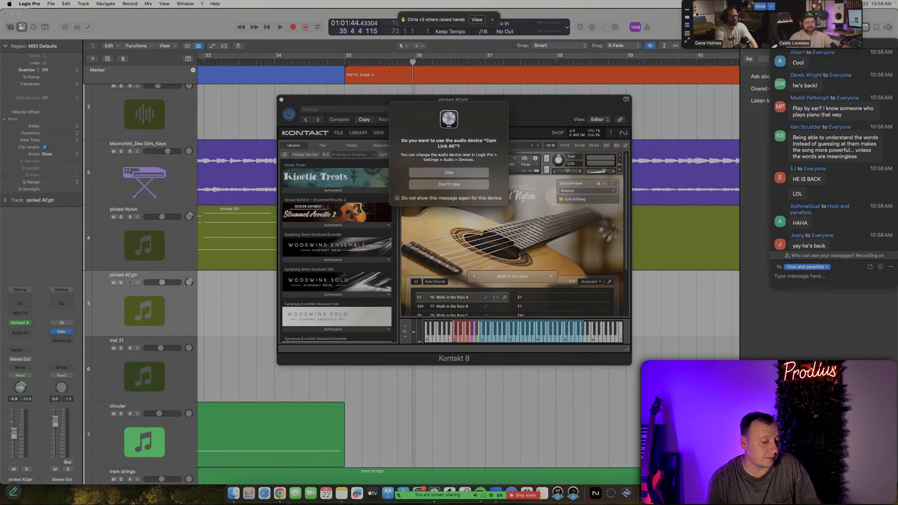
Accept Cam Link 4K as the audio device, then reposition and enlarge the Kontakt window
click(458, 172)
drag(458, 120, 501, 109)
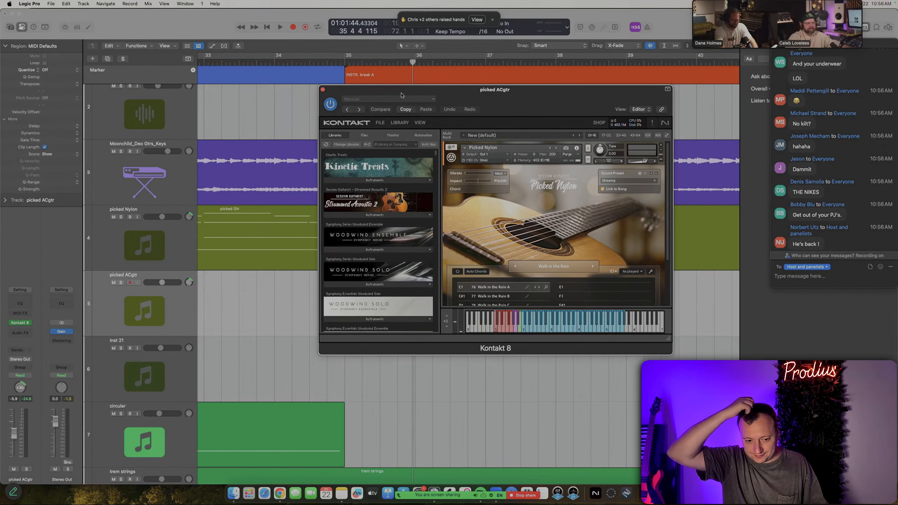
drag(524, 94, 525, 91)
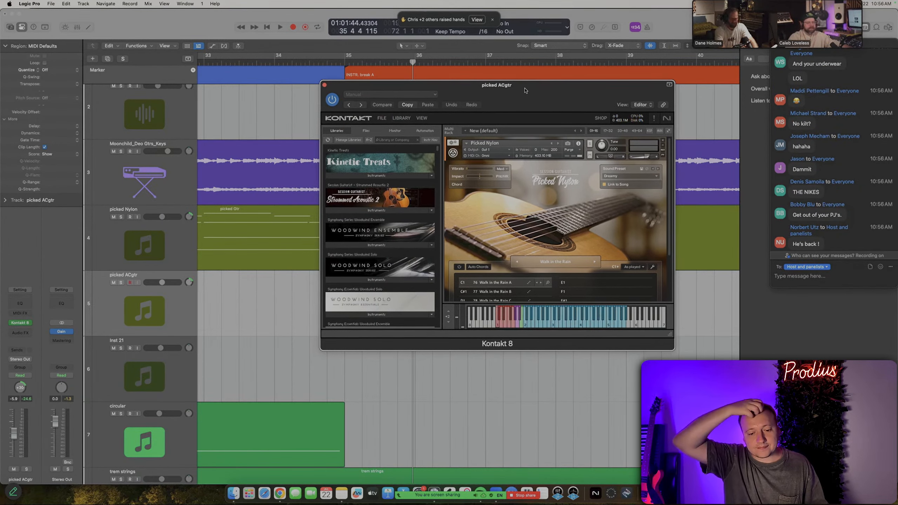
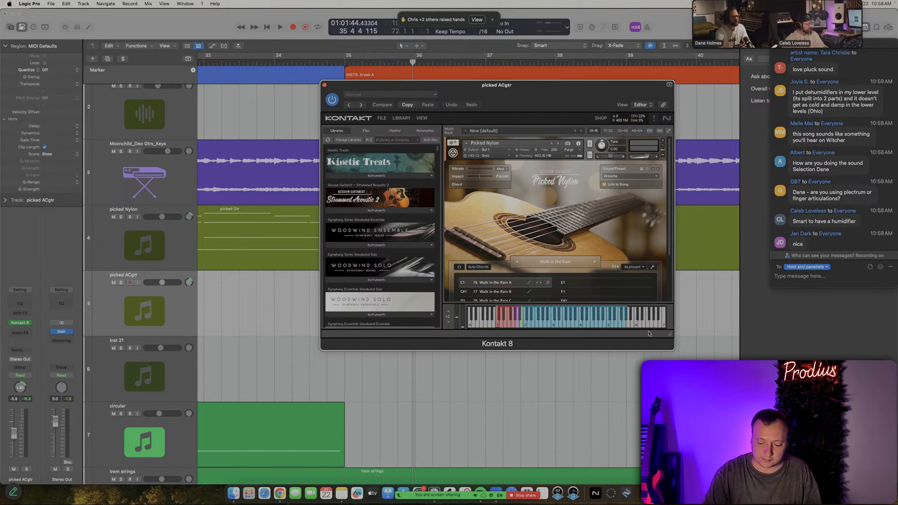
drag(669, 334, 685, 405)
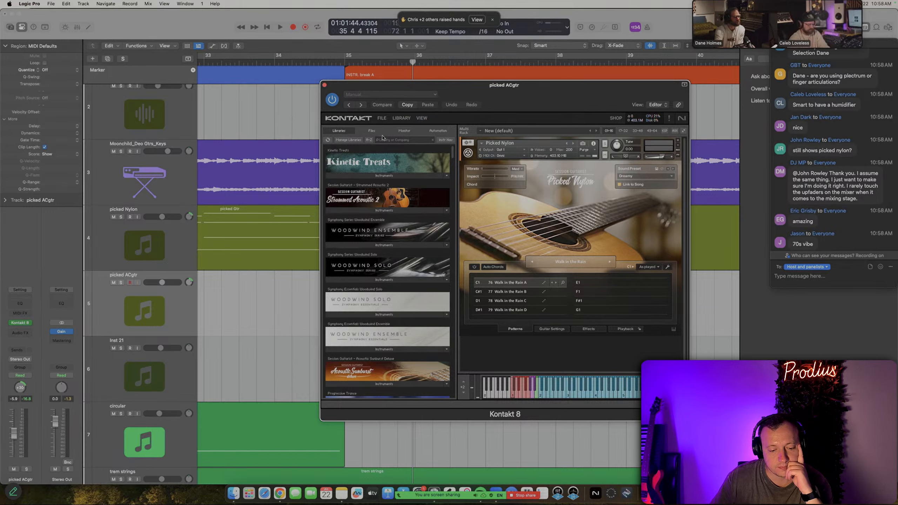
Search the Kontakt libraries for "picked" and load Picked Acoustic.nki in place of Picked Nylon after trying the Melody version
click(406, 141)
text(picke)
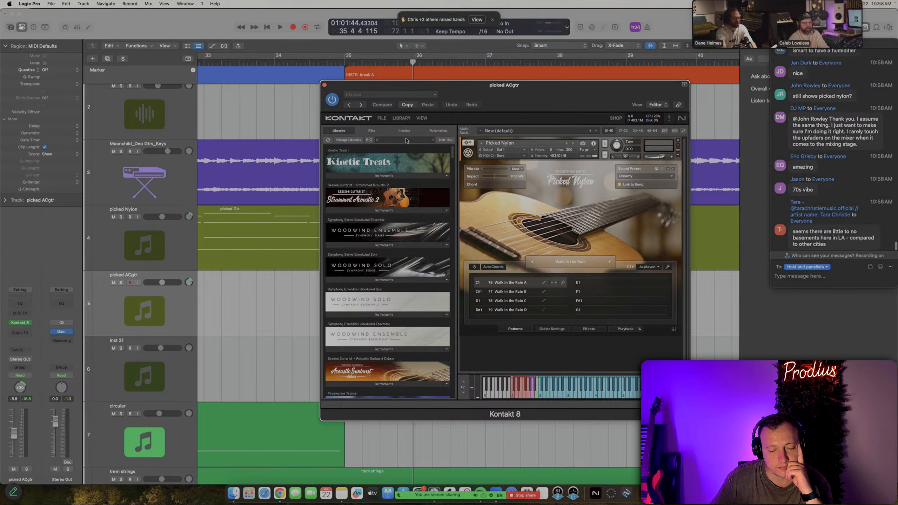
text(d)
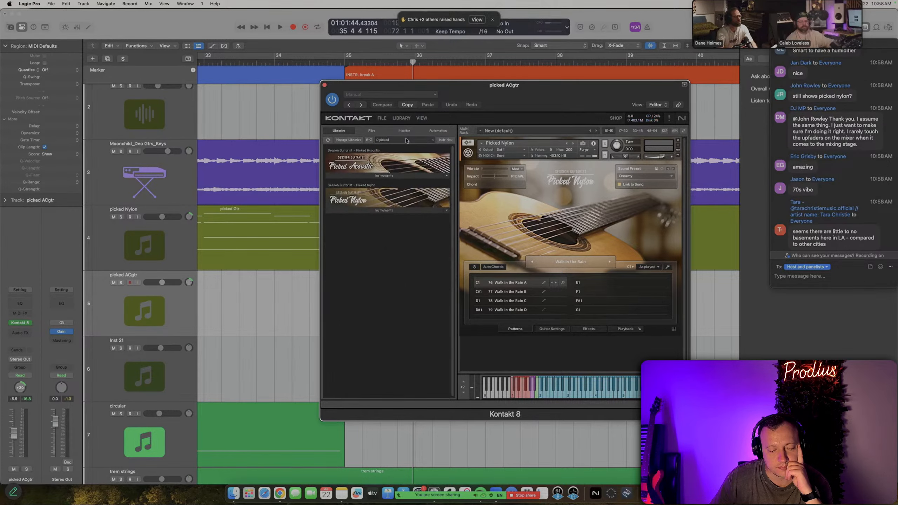
click(380, 177)
drag(372, 187, 554, 194)
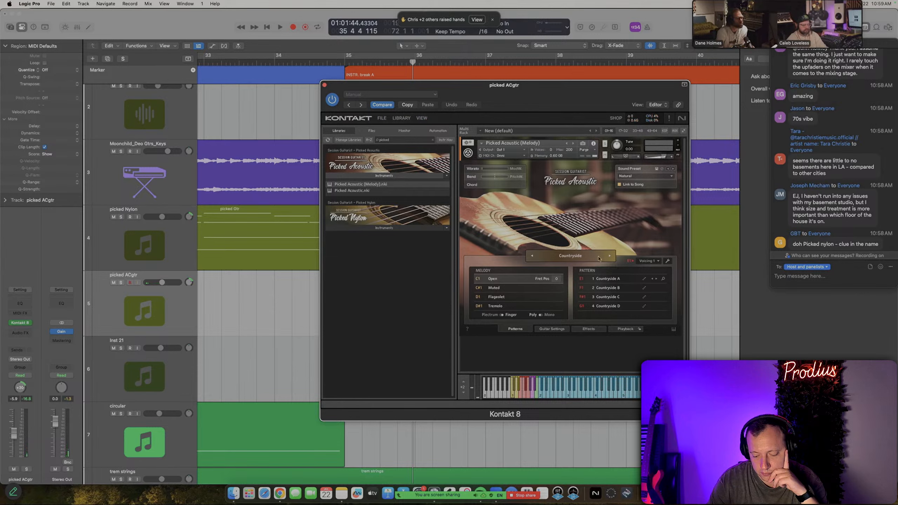
drag(359, 191, 519, 191)
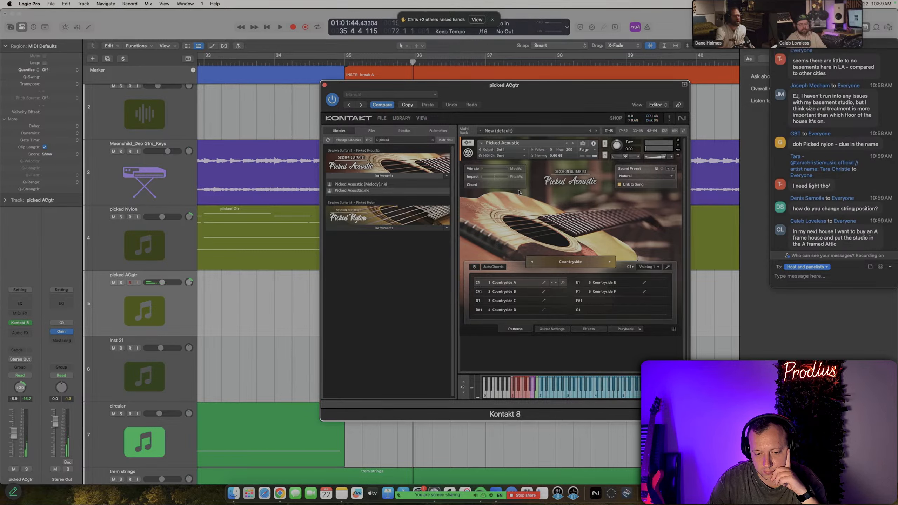
Set the voicing of the Countryside A and Countryside B patterns to As played
click(649, 269)
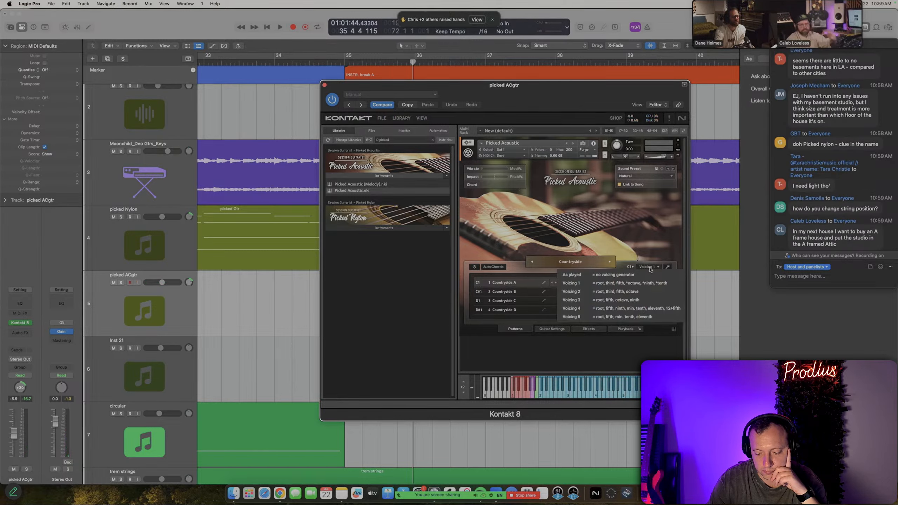
click(597, 276)
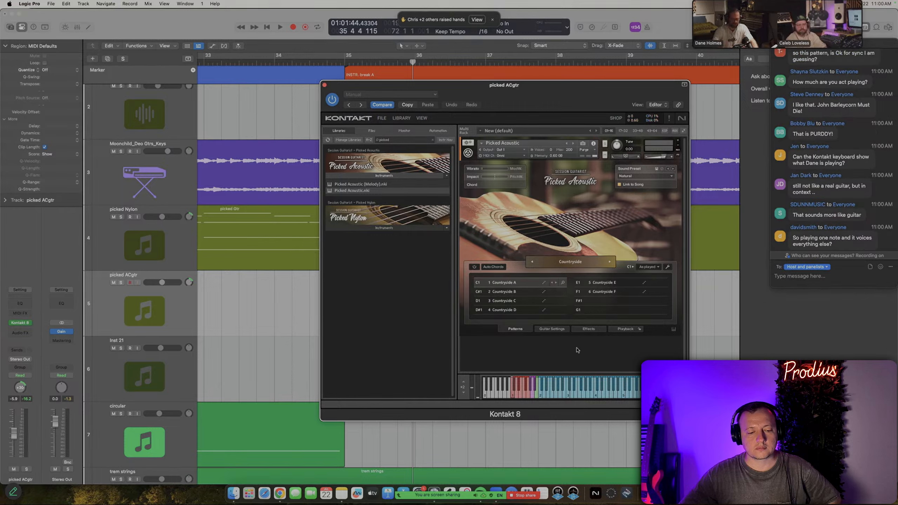
double_click(508, 295)
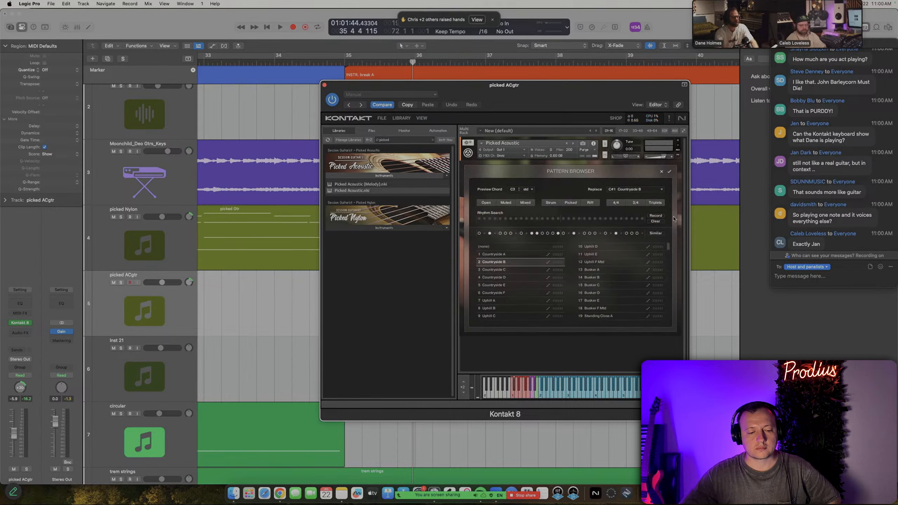
click(669, 173)
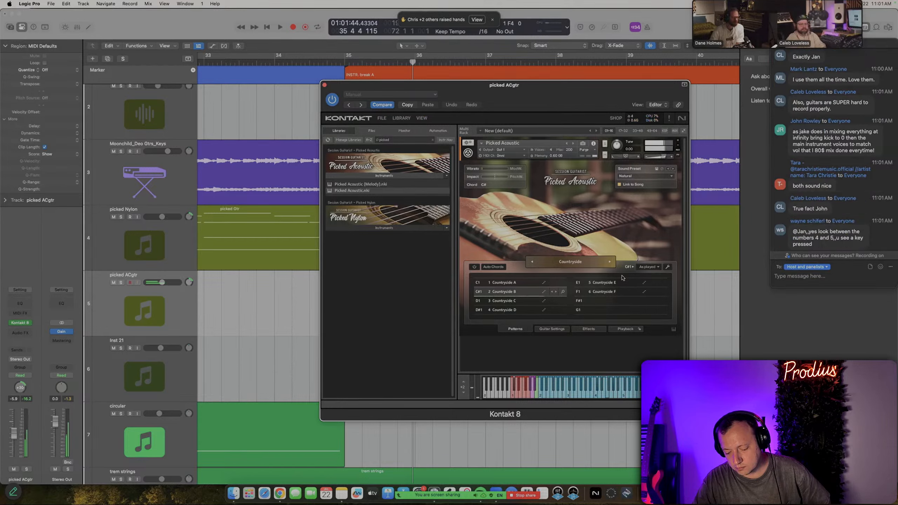
Set the Countryside C and Countryside D patterns to the As played voicing, and close the Kontakt window
click(506, 303)
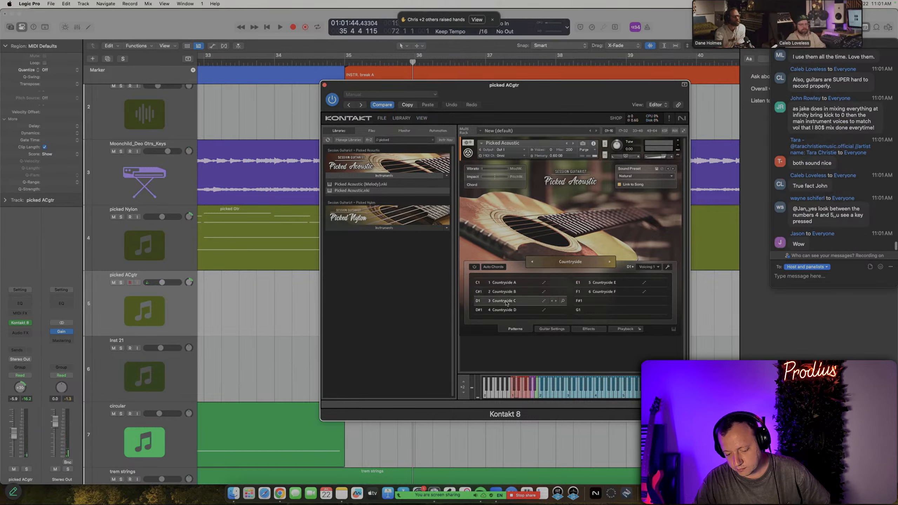
click(649, 267)
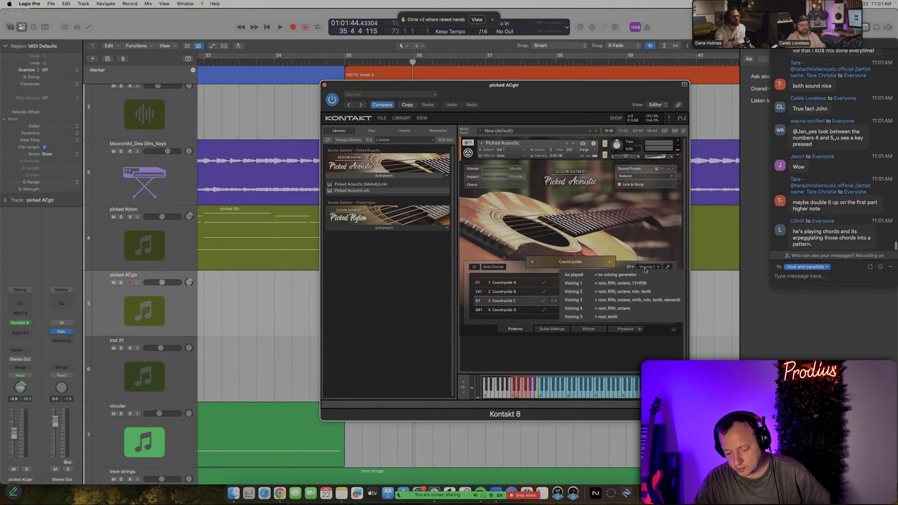
click(640, 276)
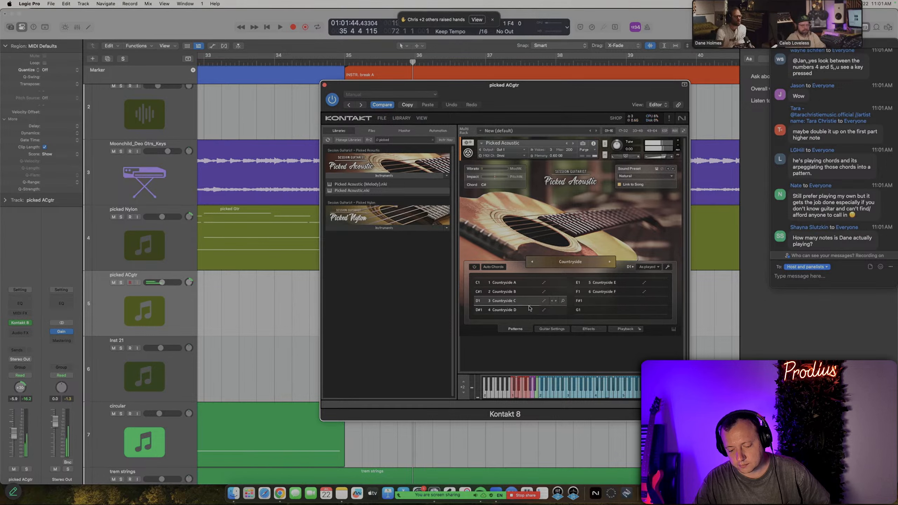
click(503, 312)
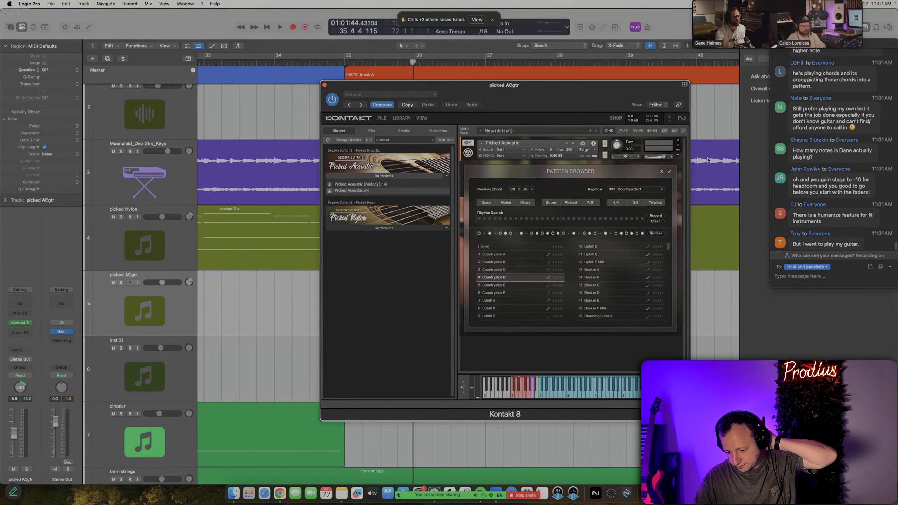
click(662, 171)
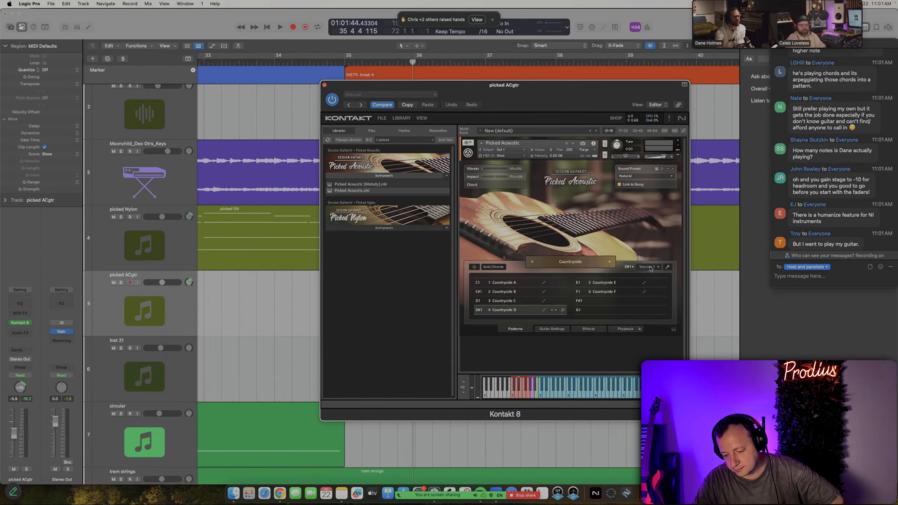
click(650, 268)
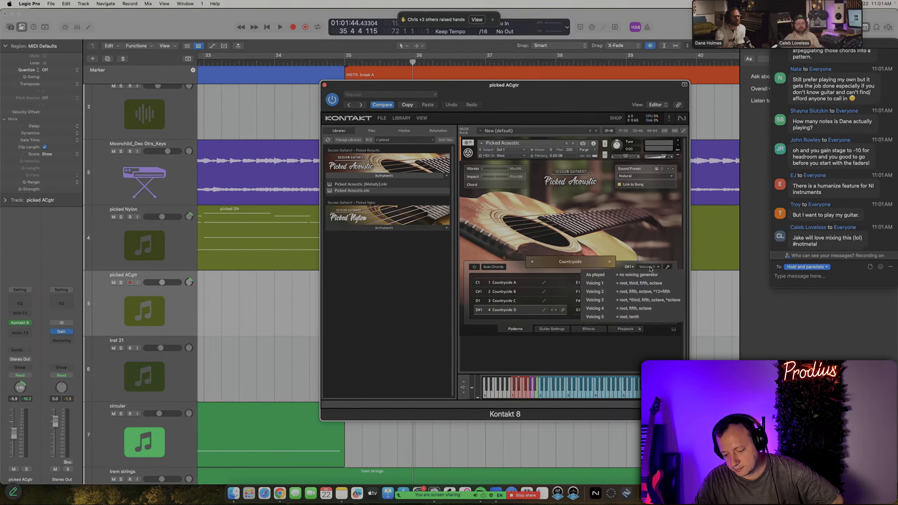
click(644, 276)
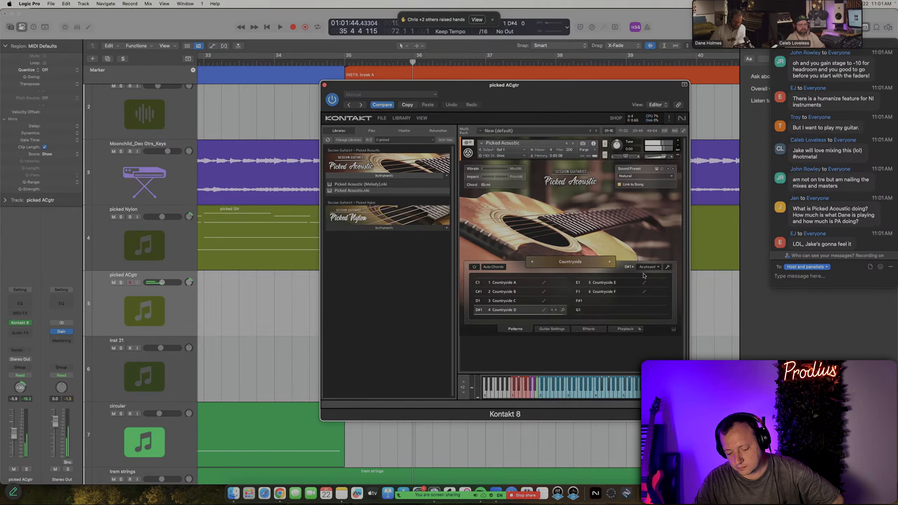
click(324, 85)
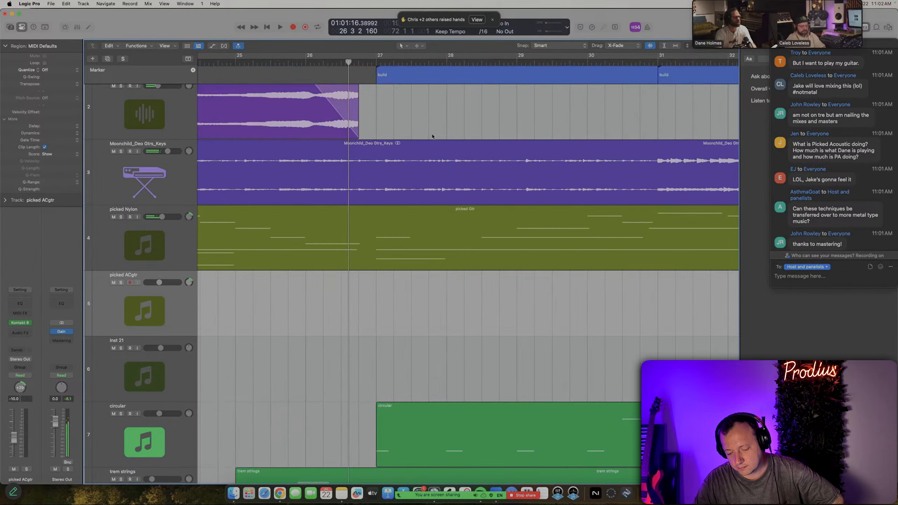
Set the cycle range from bar 34 to bar 51 to cover both instrumental breaks
key(super+Left)
key(super+Left)
key(super+Left)
key(super+Left)
key(super+Left)
key(super+Left)
key(super+Left)
key(super+Left)
key(super+Left)
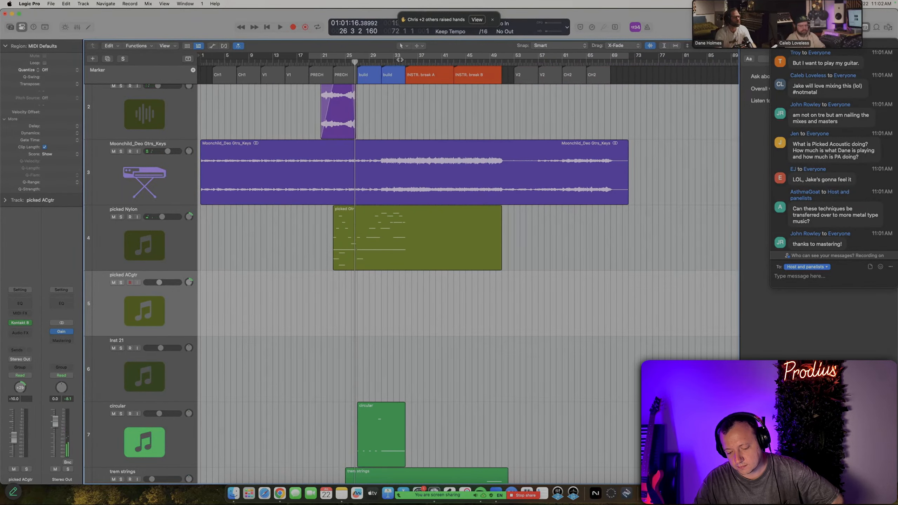
drag(403, 58, 503, 66)
Record a picked ACgtr chord part from bar 34 through instrumental break A, ending at bar 43
key(space)
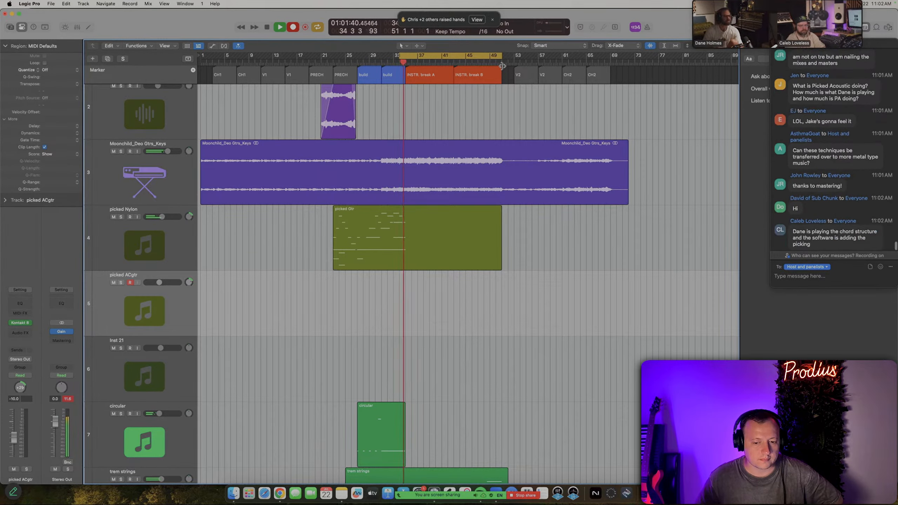
key(r)
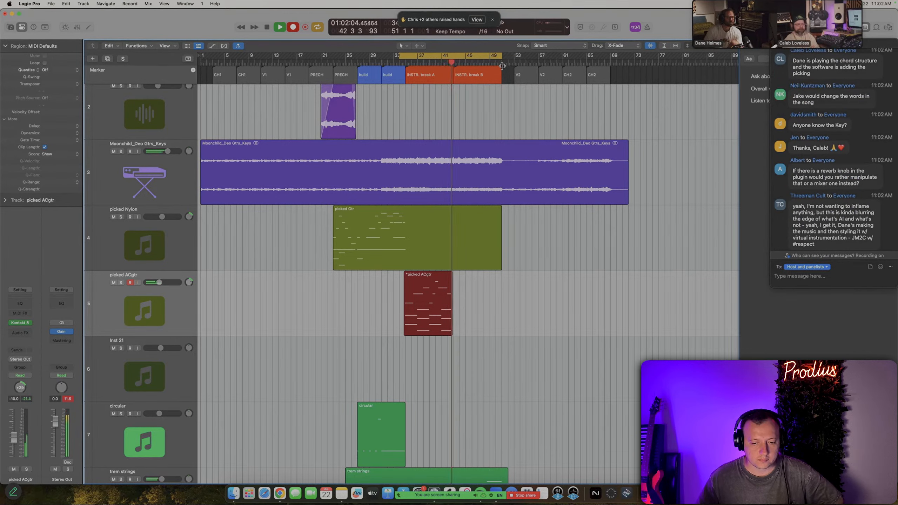
key(space)
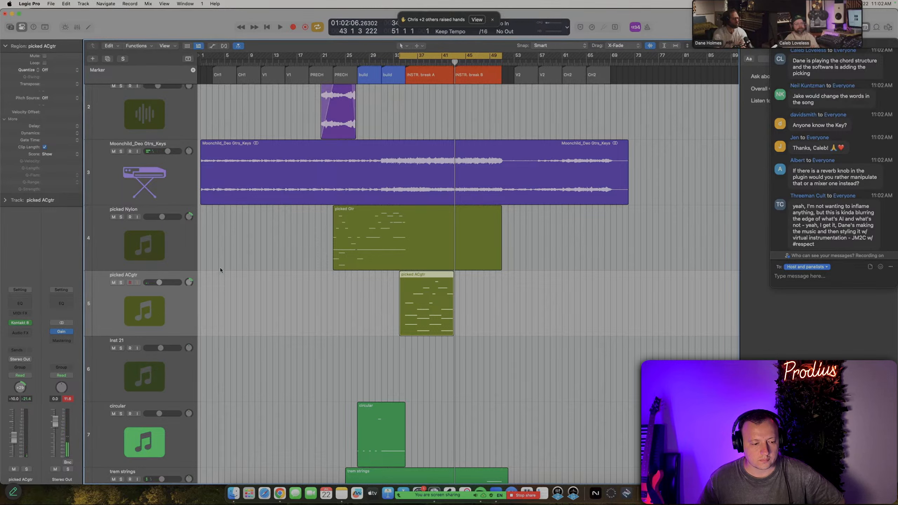
Open the recorded picked ACgtr region in the Piano Roll and quantize all its notes to 1/8 Note
scroll(483, 253, up, 5)
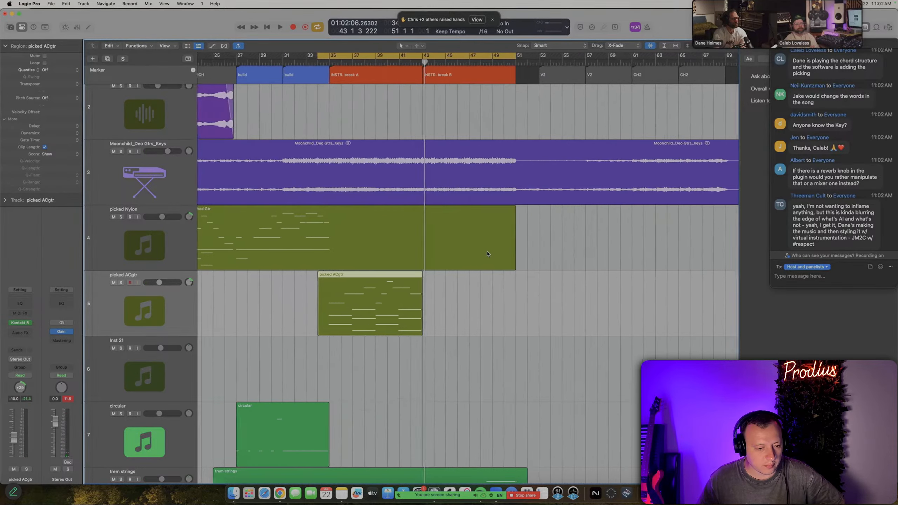
double_click(315, 333)
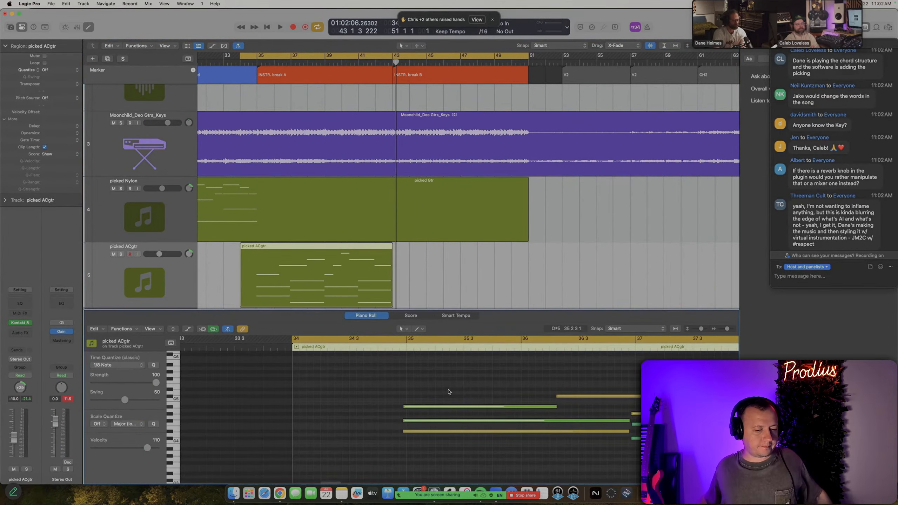
key(super+a)
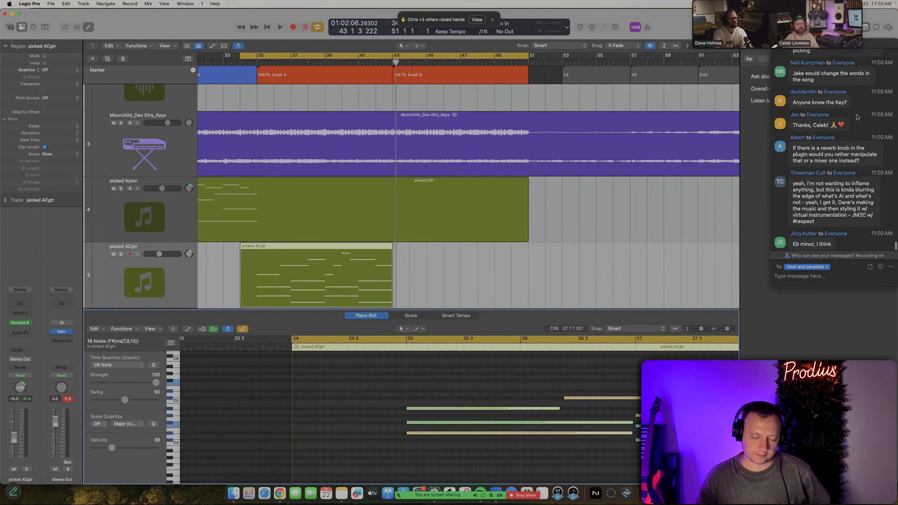
Hide the project notes and rearrange the webinar chat and floating video panel along the screen's edge
drag(875, 44, 868, 218)
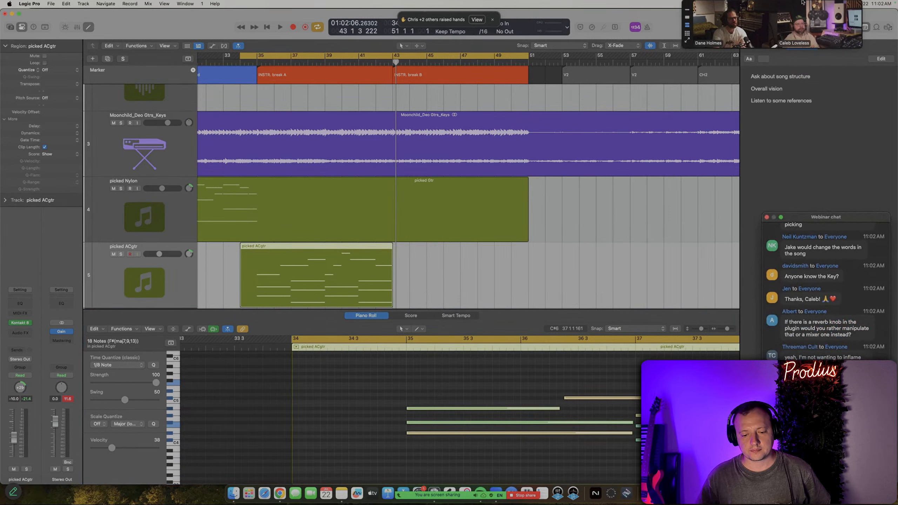
drag(802, 2, 824, 167)
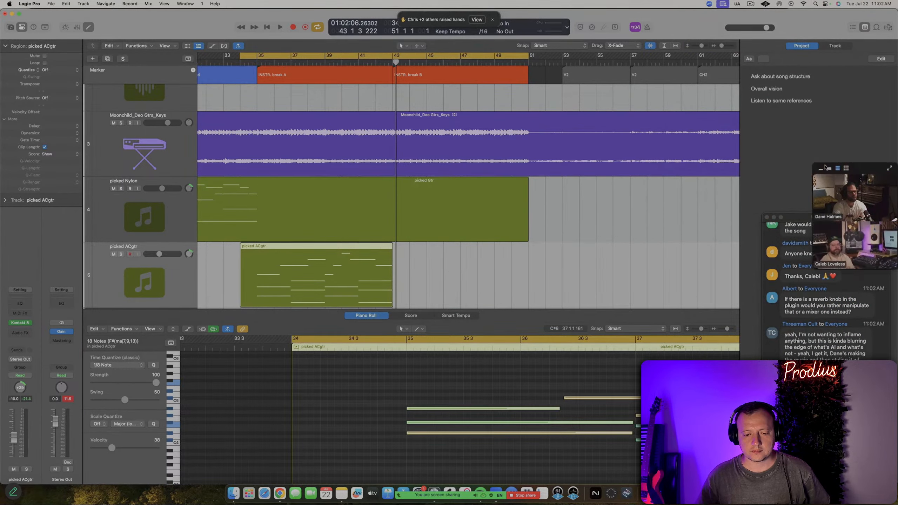
click(865, 27)
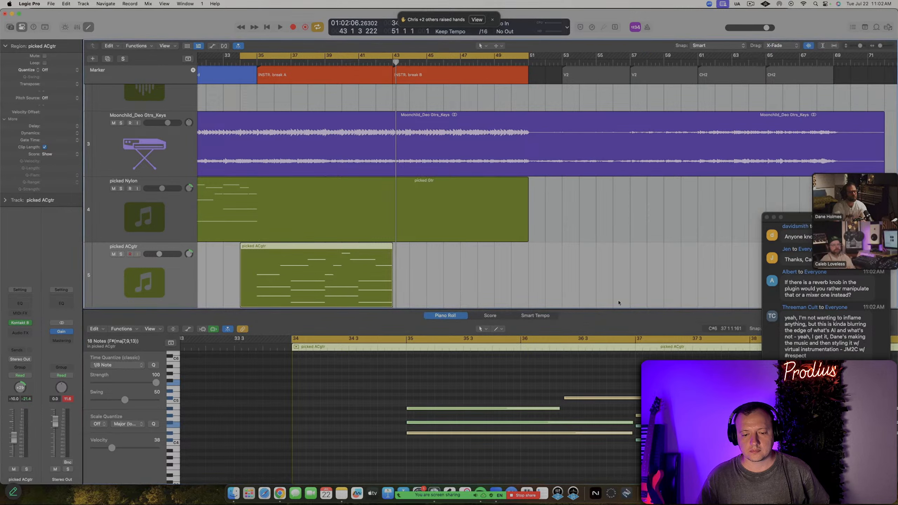
drag(852, 172, 851, 37)
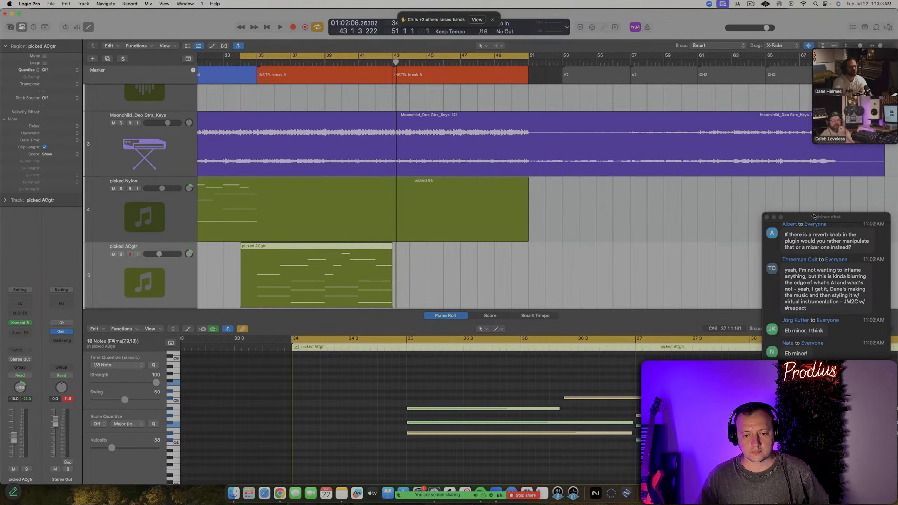
drag(813, 217, 821, 220)
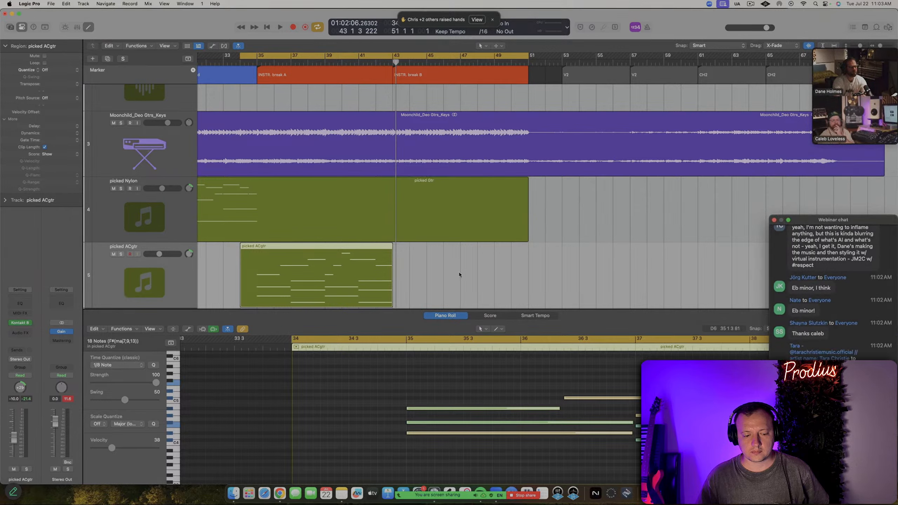
Play the cycle and raise the picked ACgtr track's volume to -7.8 dB
key(space)
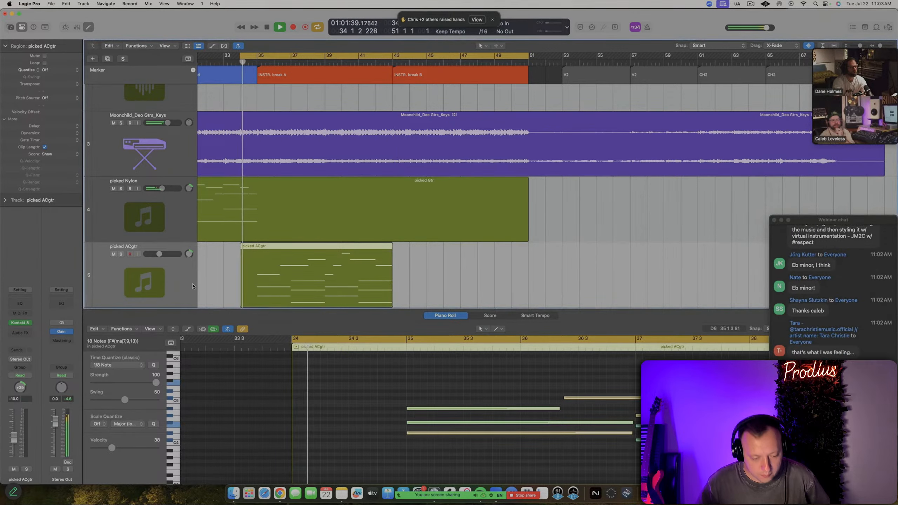
drag(14, 439, 13, 436)
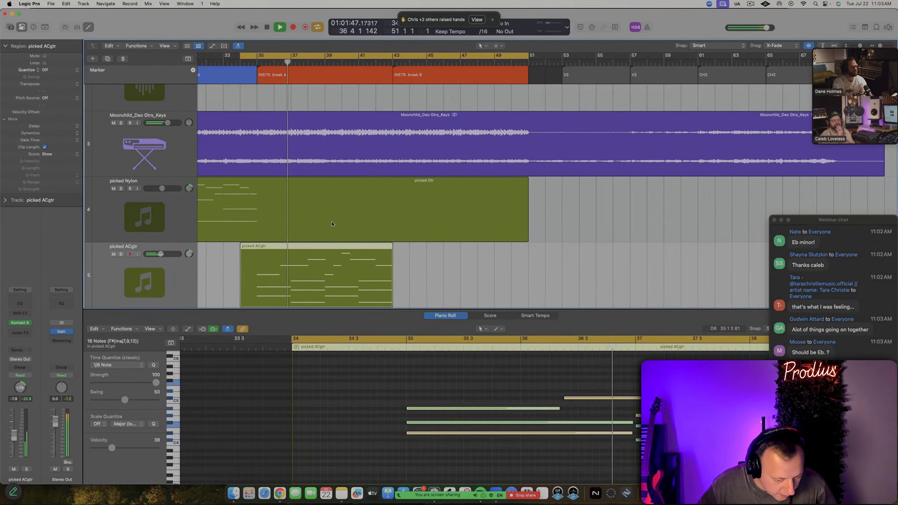
key(space)
Solo the picked ACgtr and Moonchild_Deo Gtrs_Keys tracks and play them together from the cycle start
click(121, 254)
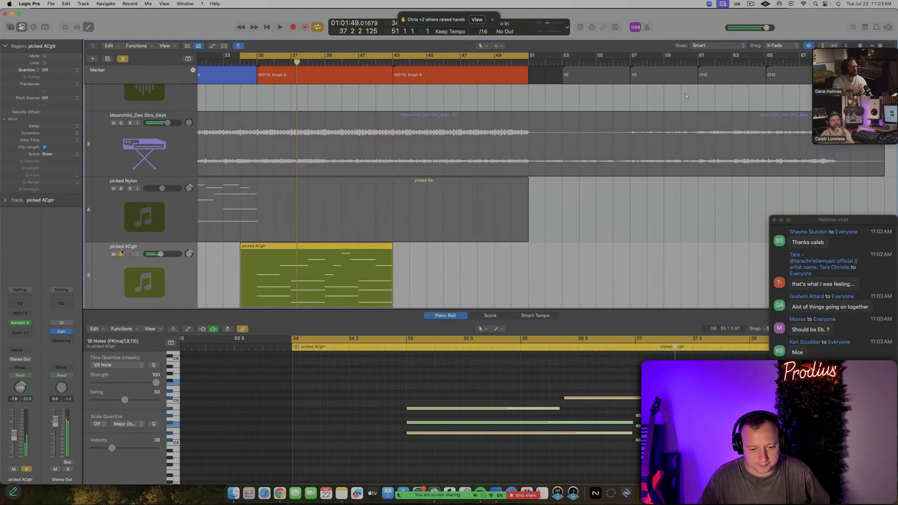
click(121, 123)
key(space)
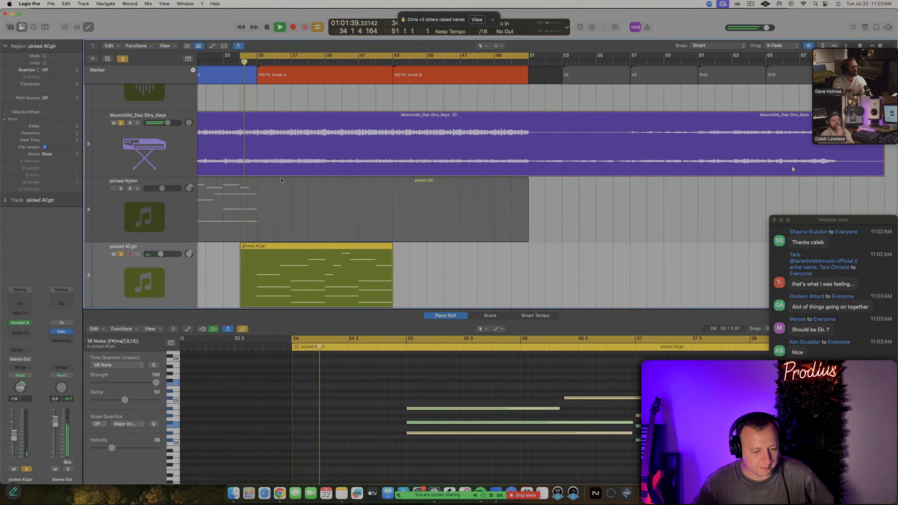
Listen to the soloed tracks and examine how the picked ACgtr notes in the Piano Roll fit the original guitars and keys
scroll(324, 221, up, 2)
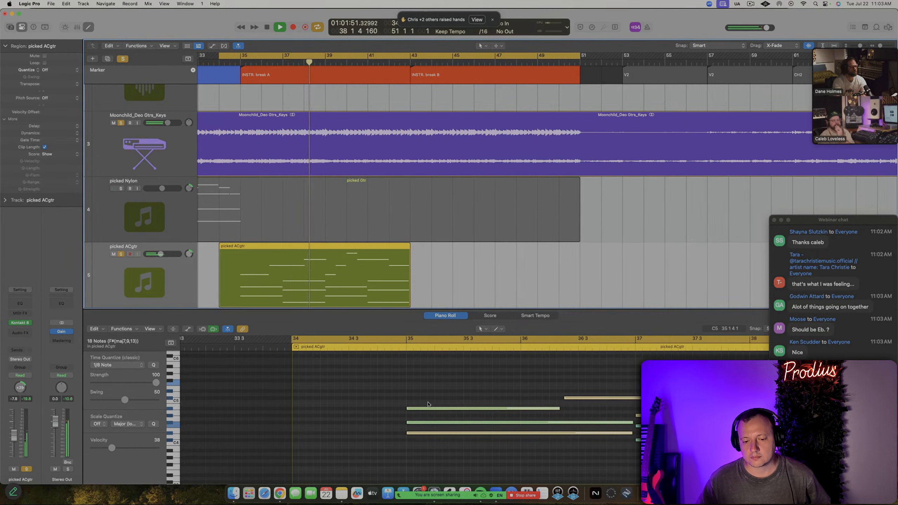
scroll(429, 405, right, 5)
scroll(429, 404, down, 4)
click(493, 395)
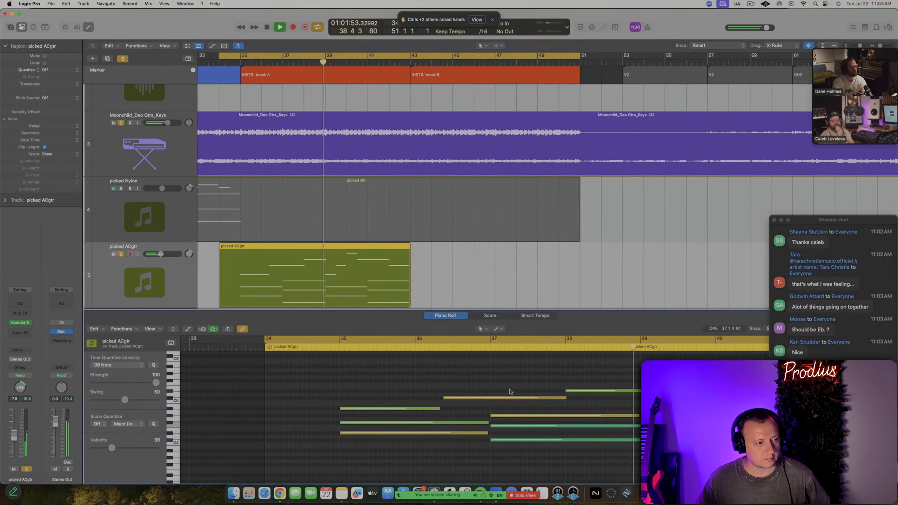
scroll(516, 391, down, 5)
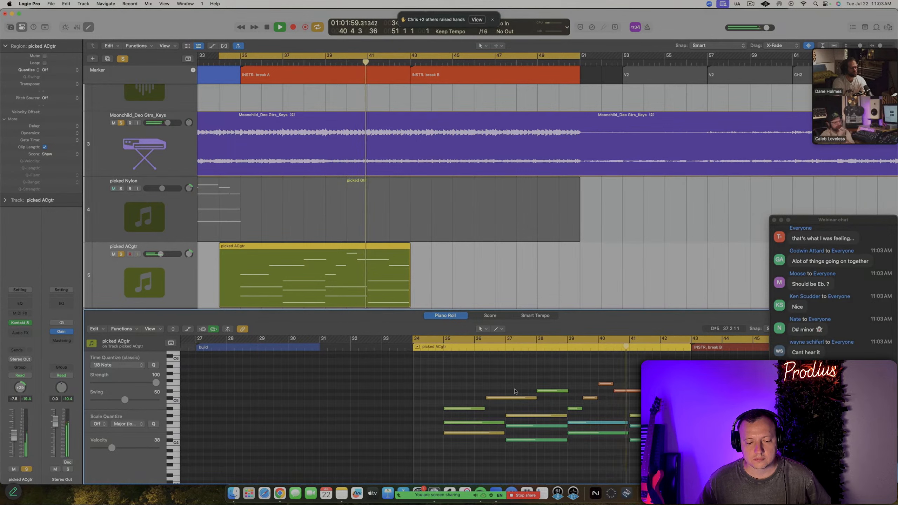
key(space)
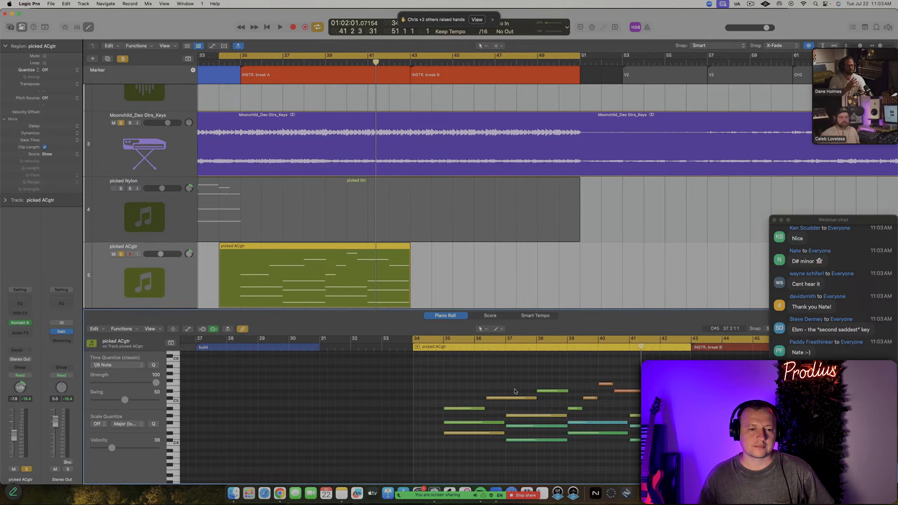
key(space)
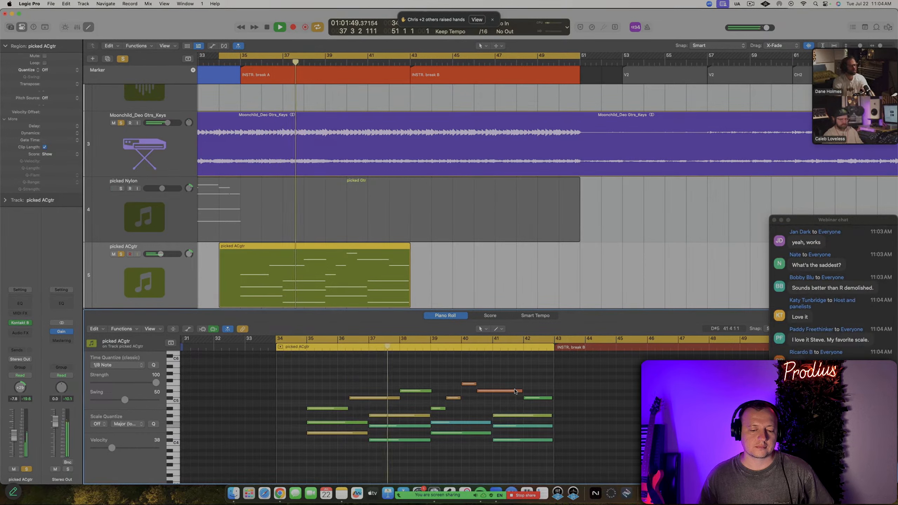
key(space)
Use the Velocity tool to raise the velocity of the D#5 note at bar 38 to 89
right_click(434, 382)
click(429, 385)
drag(421, 393, 425, 352)
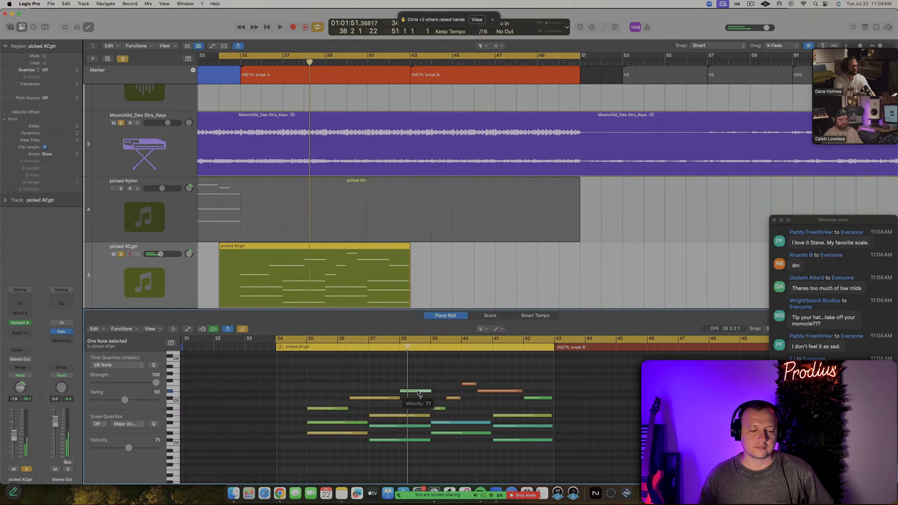
drag(418, 382, 422, 372)
click(422, 391)
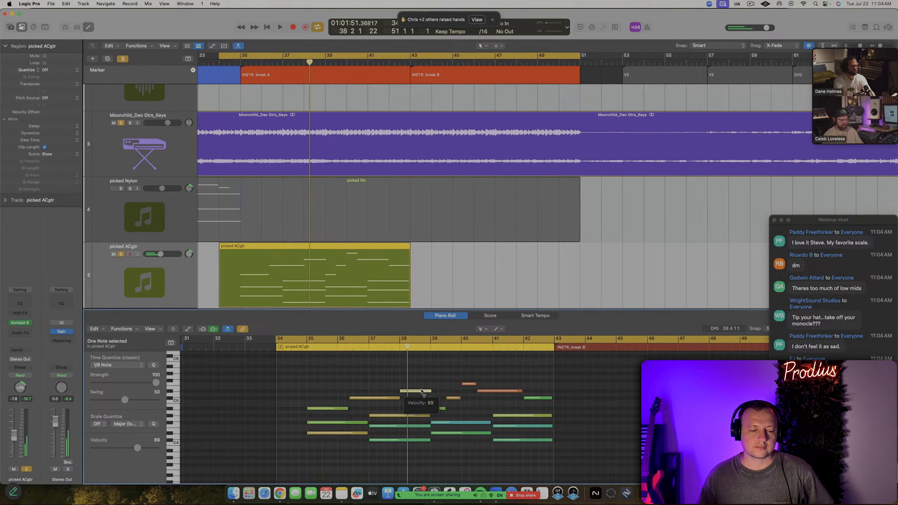
Use the Velocity tool to set the A#4 note at bar 39 to 87 and lower notes in bars 39 to 42 to 67, 70 and 61
click(440, 412)
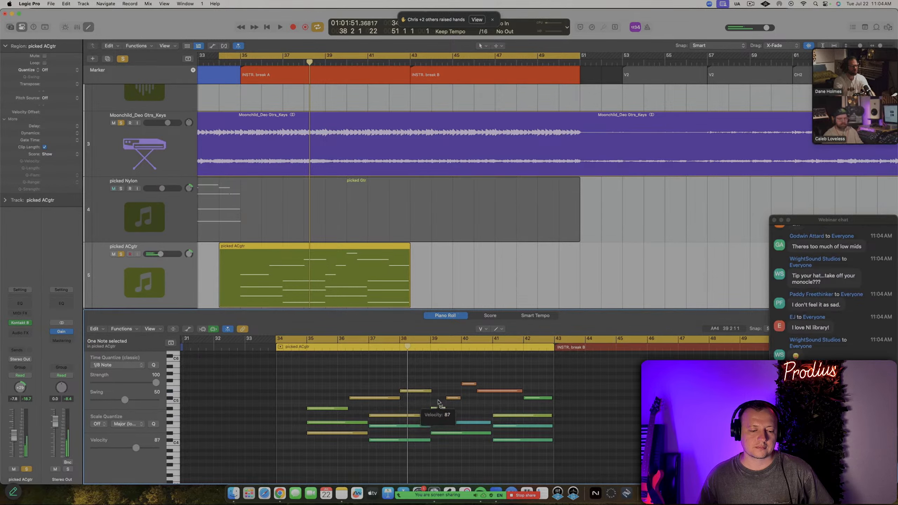
click(444, 424)
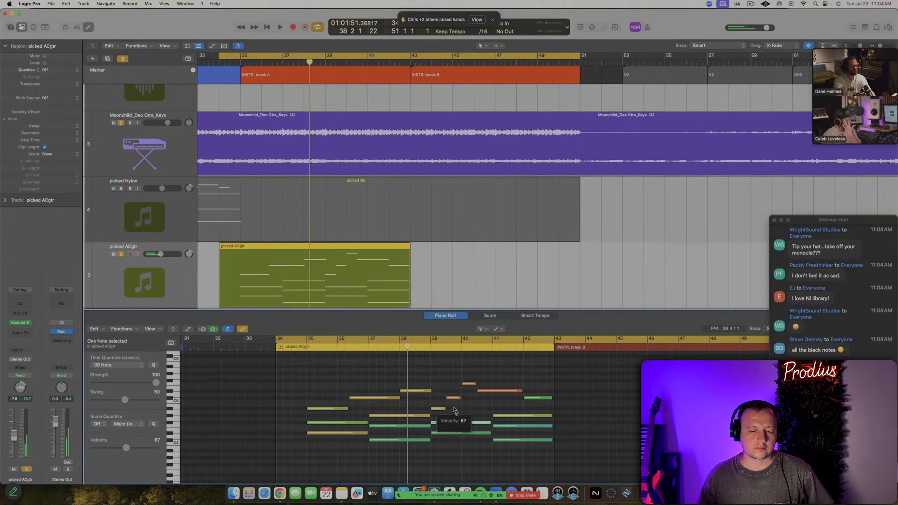
drag(513, 427, 513, 407)
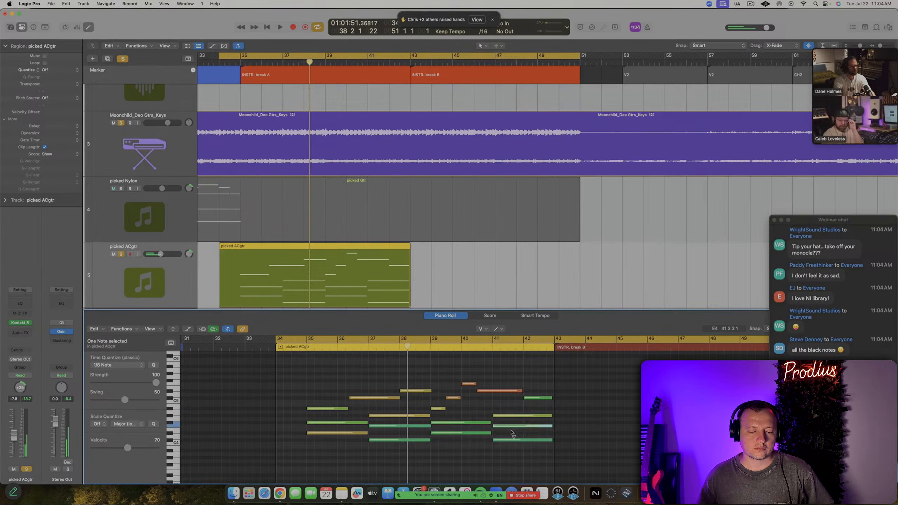
click(509, 434)
click(509, 440)
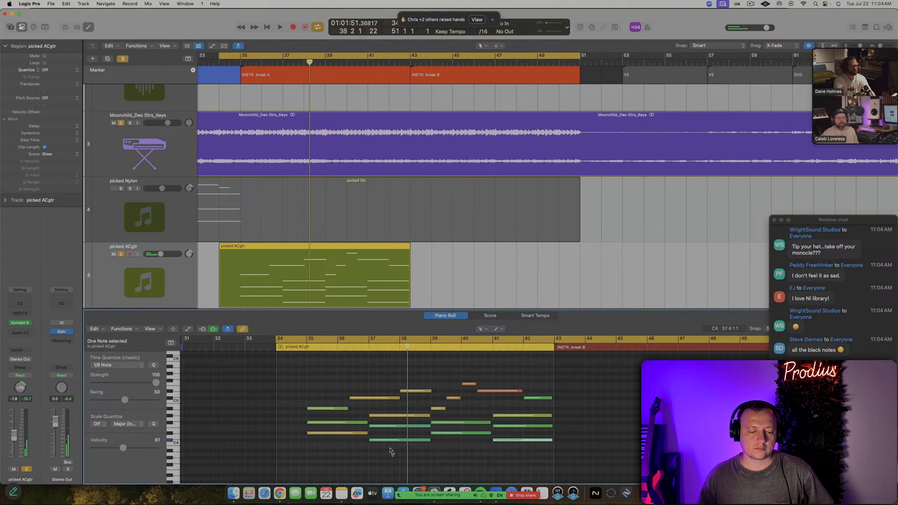
Select the lower chord notes across bars 35 to 38 and raise their velocities with the Velocity tool
drag(393, 427, 340, 405)
click(387, 461)
click(354, 415)
click(447, 376)
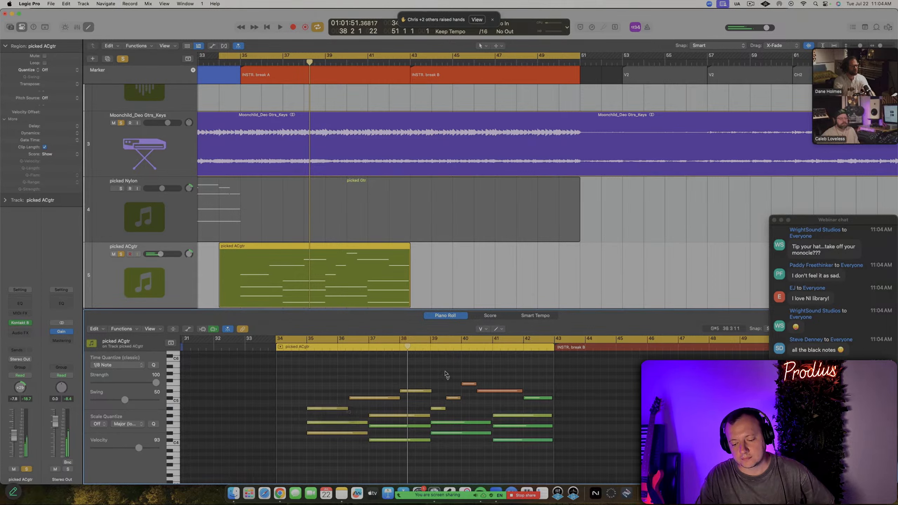
Raise the velocities of the two held notes at bar 39 and of the chord and upper notes in bars 41 to 42
drag(464, 453, 464, 425)
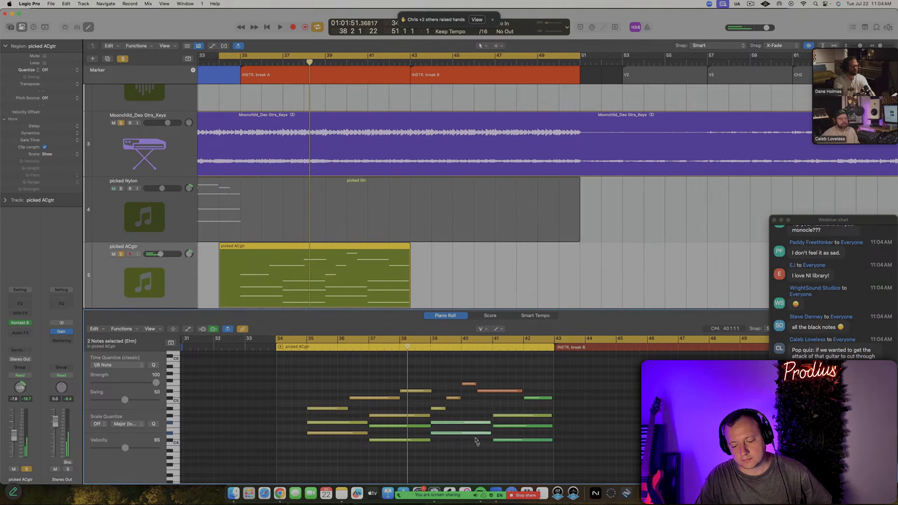
shift+drag(507, 448, 538, 387)
click(503, 383)
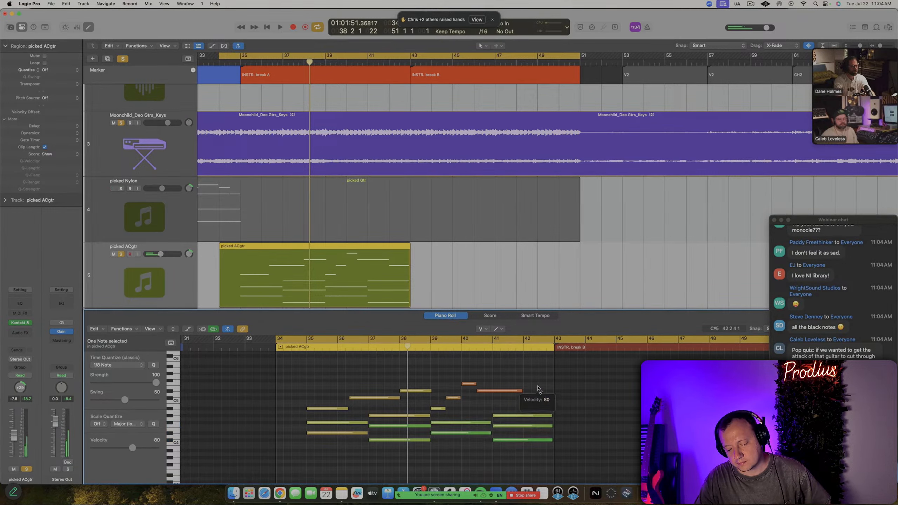
click(538, 386)
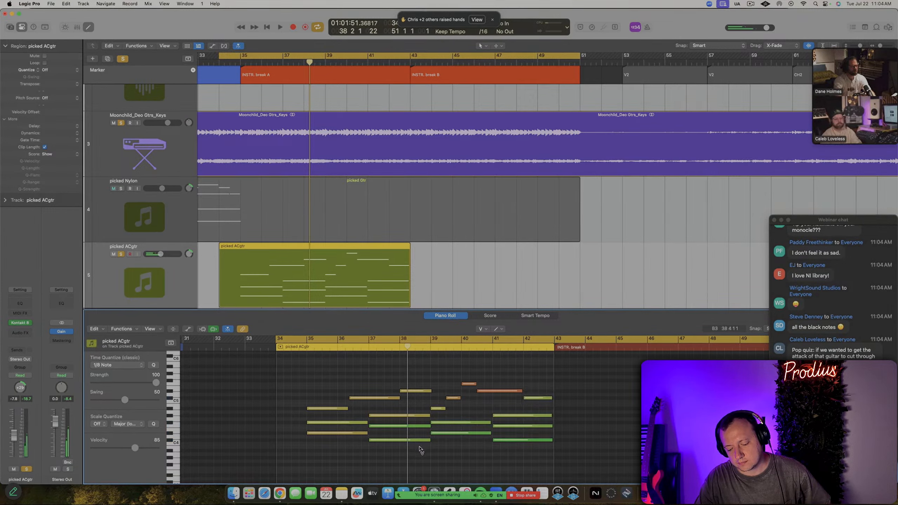
Raise the velocity of the held E4 note at bar 37 to 88 and play the cycle to check the balance
drag(410, 426, 412, 413)
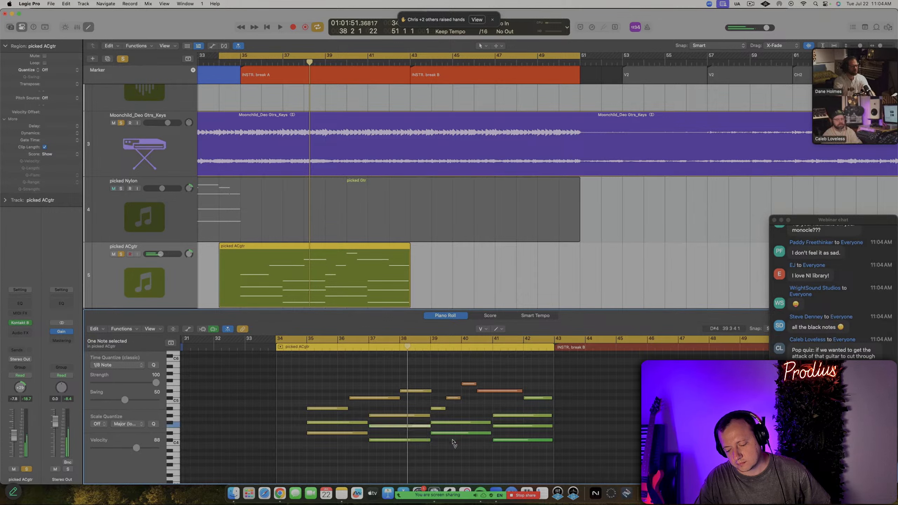
click(453, 449)
key(space)
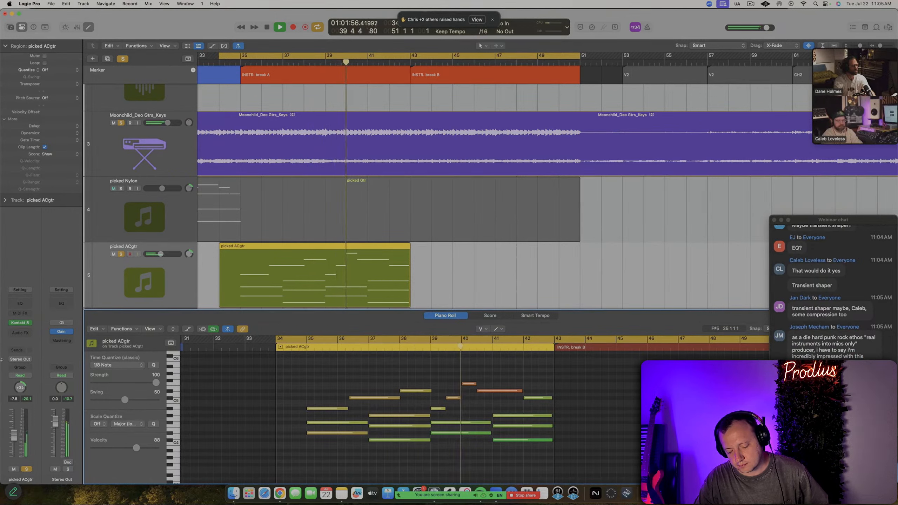
Close the Piano Roll, take picked ACgtr out of solo, and play only the Moonchild_Deo Gtrs_Keys track
key(e)
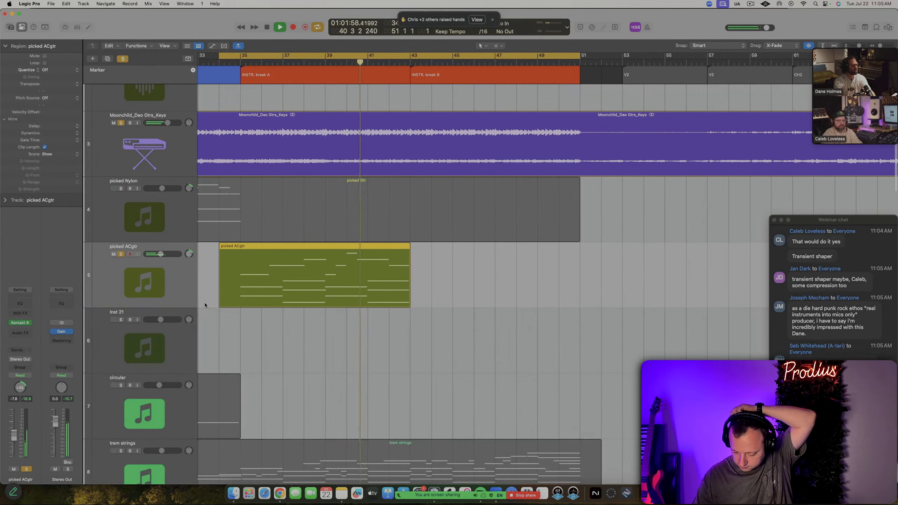
click(121, 255)
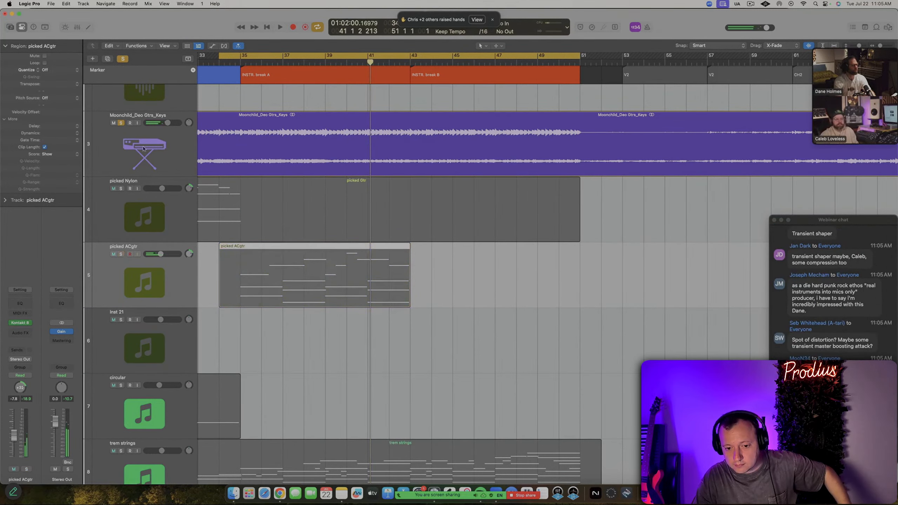
click(140, 170)
scroll(140, 184, up, 1)
key(space)
scroll(140, 191, right, 1)
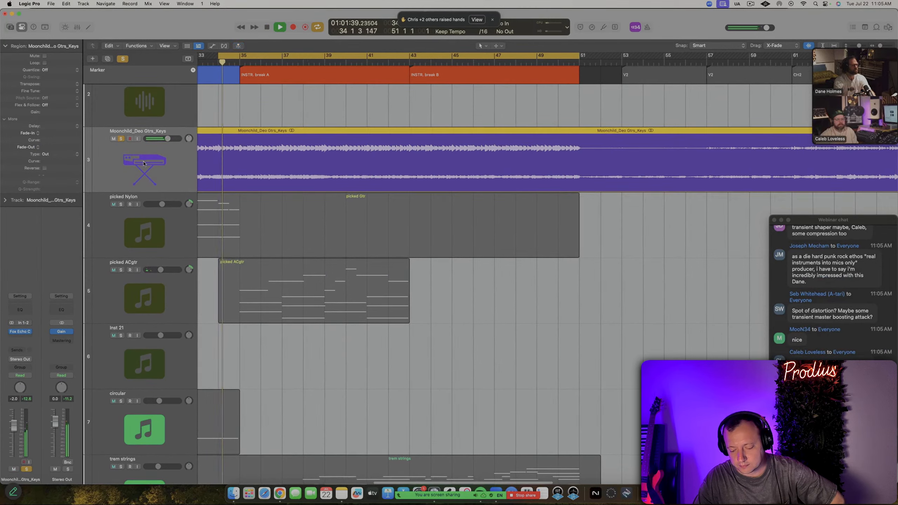
Add a Channel EQ to Moonchild_Deo Gtrs_Keys and sweep its fourth band with a boost of +7.7 dB at 472 Hz
scroll(140, 191, up, 1)
click(20, 309)
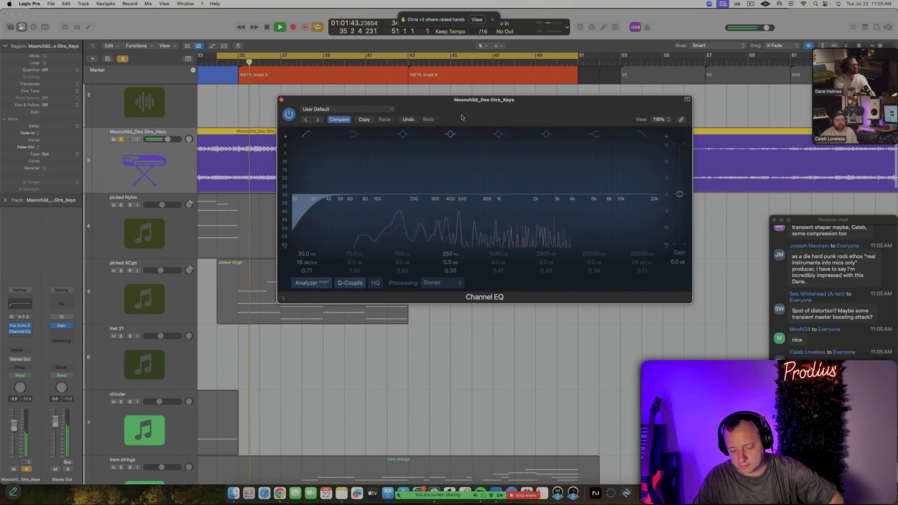
drag(463, 103, 437, 153)
click(425, 186)
drag(400, 244, 438, 290)
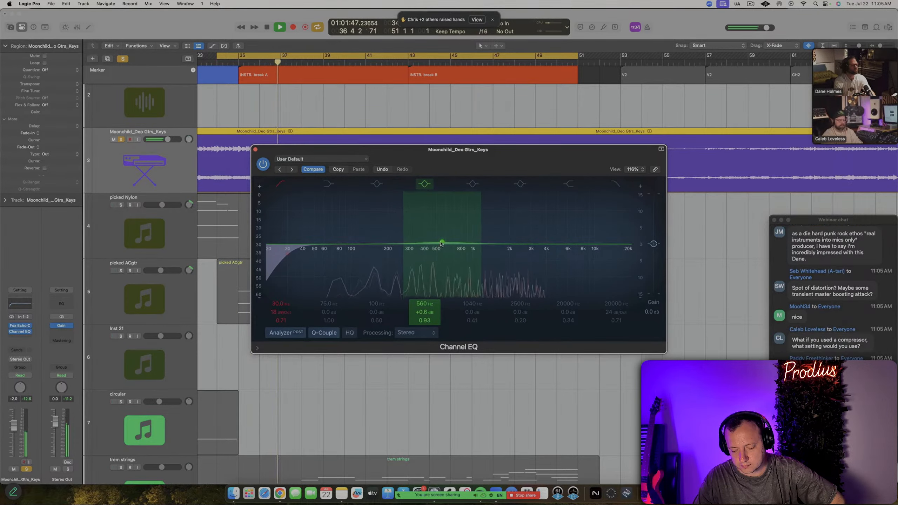
drag(441, 244, 433, 218)
Set the Channel EQ processing to Mid Only and turn the boost into a cut of -3.0 dB at 478 Hz
click(420, 333)
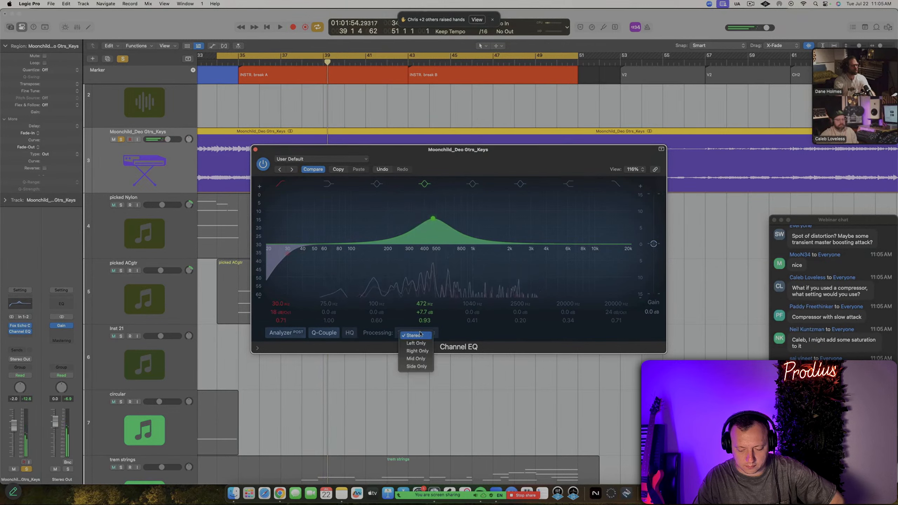
click(418, 361)
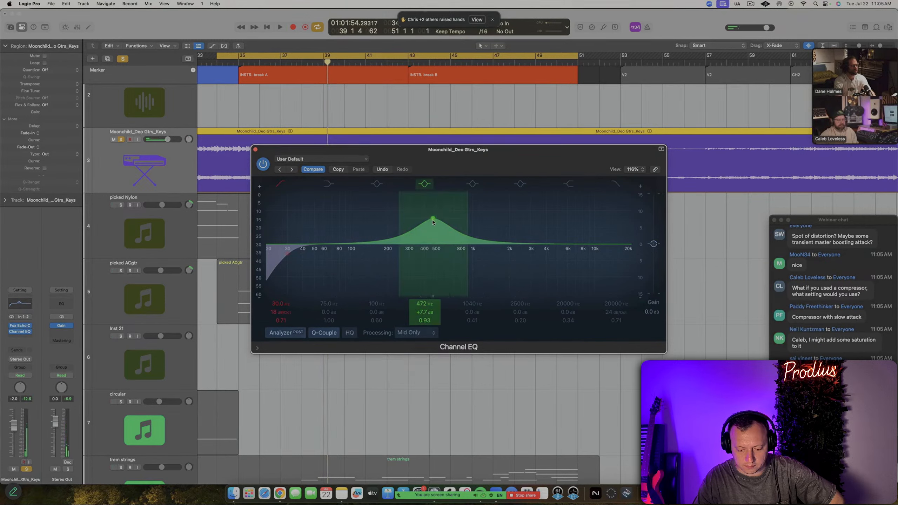
drag(434, 219, 430, 274)
Try the Channel EQ's high-pass at higher cutoffs, settle it at 37.2 Hz, and switch that band off
drag(290, 273, 351, 272)
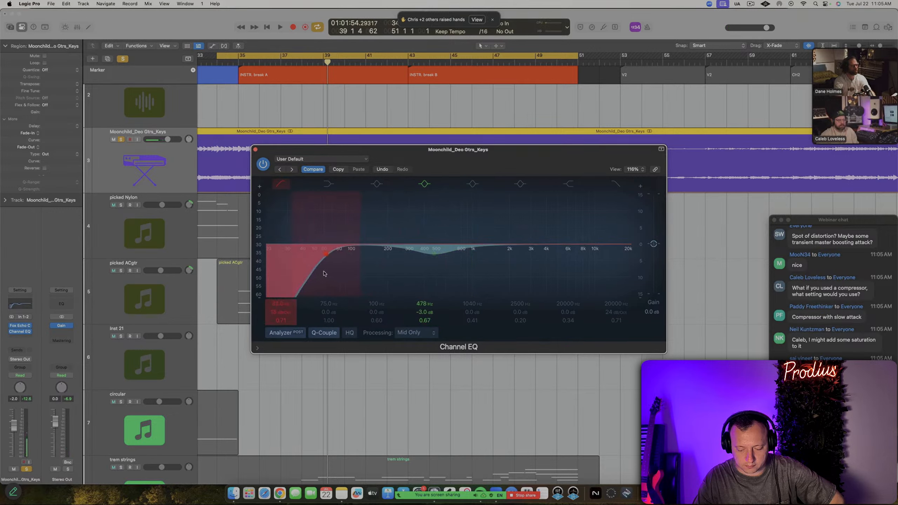
drag(340, 272, 302, 278)
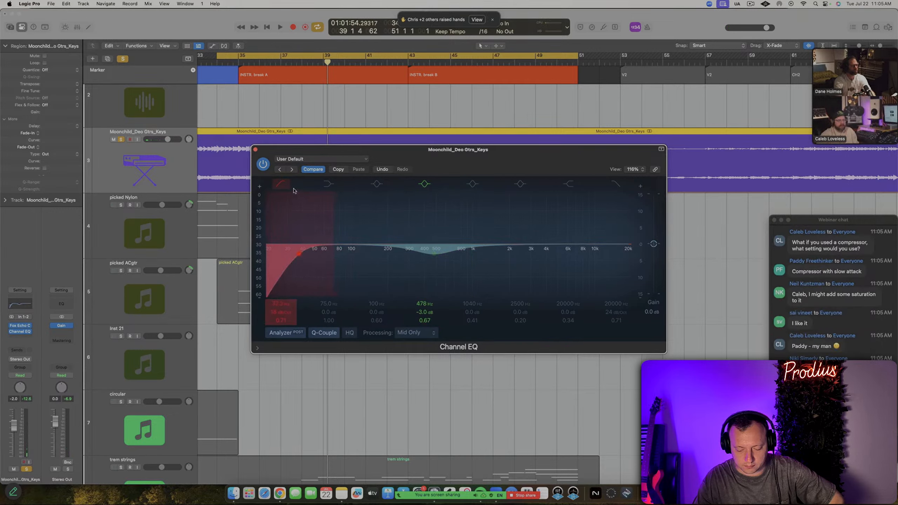
click(282, 183)
Deepen the mid-channel cut to -4.0 dB at 482 Hz and replay the cycle to hear it
drag(425, 258, 432, 256)
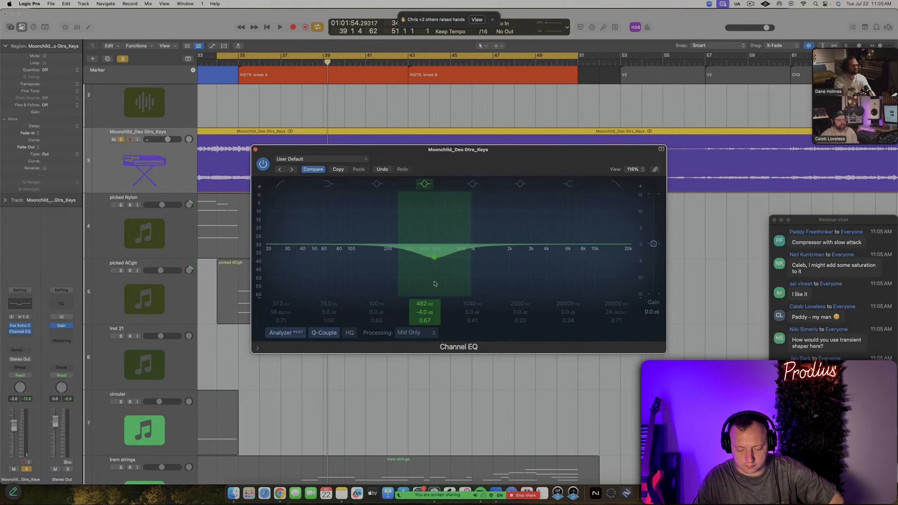
key(space)
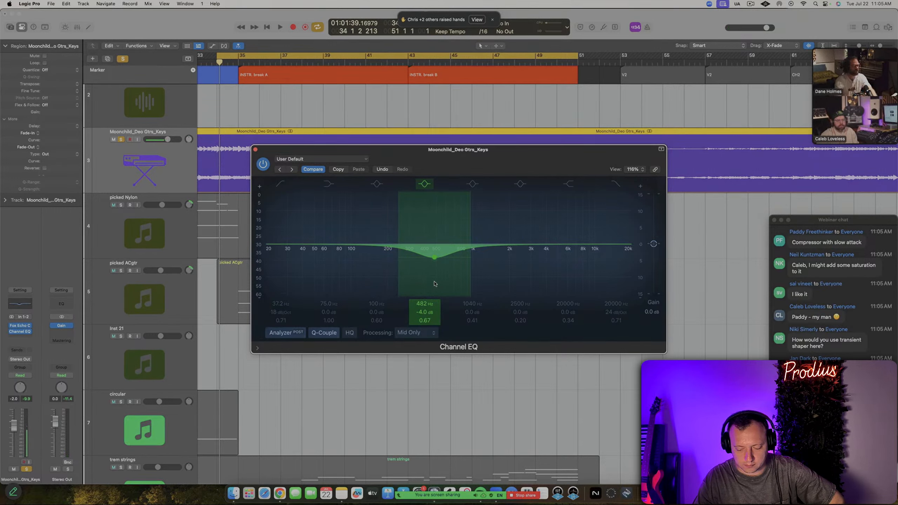
key(space)
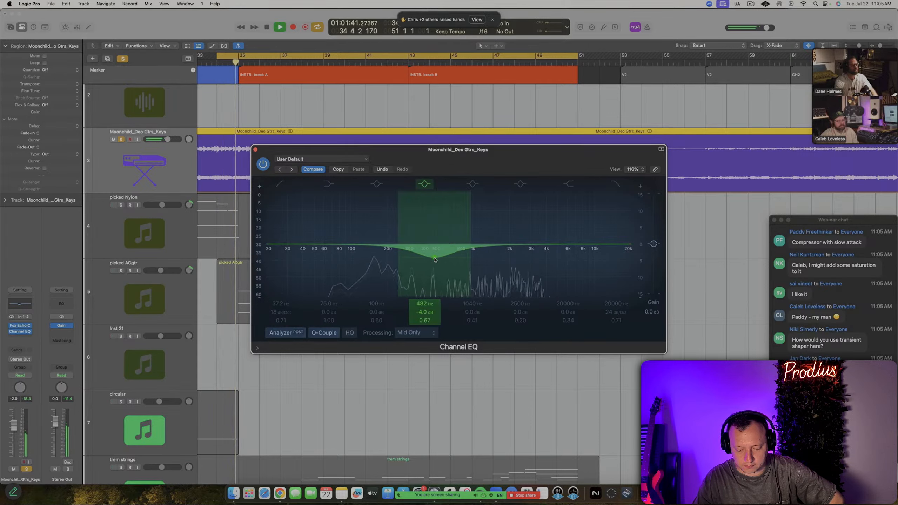
Shift the mid-channel cut to 525 Hz at -3.9 dB and compare the sound with the band off and on
drag(435, 259, 439, 257)
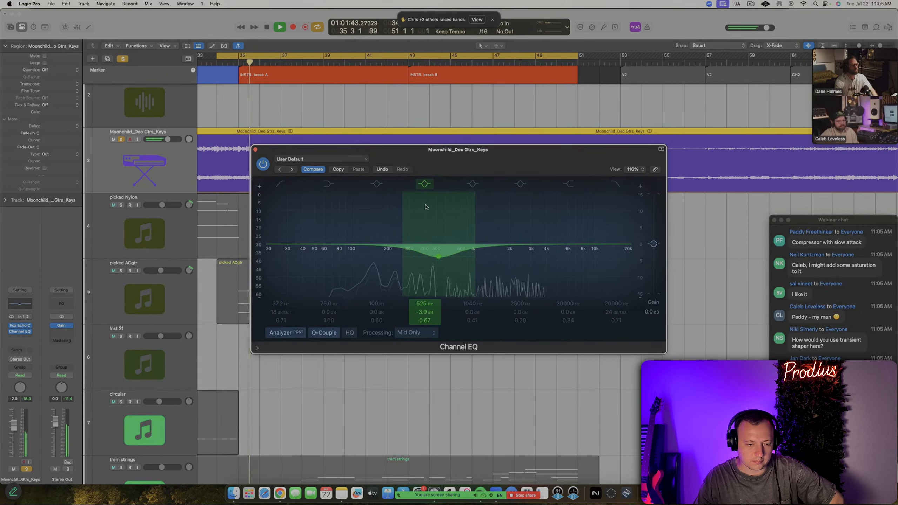
click(424, 184)
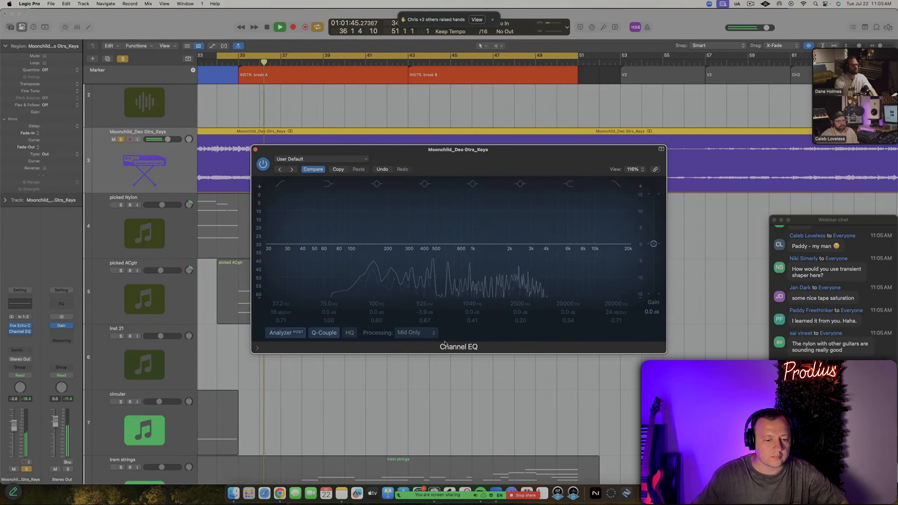
click(426, 186)
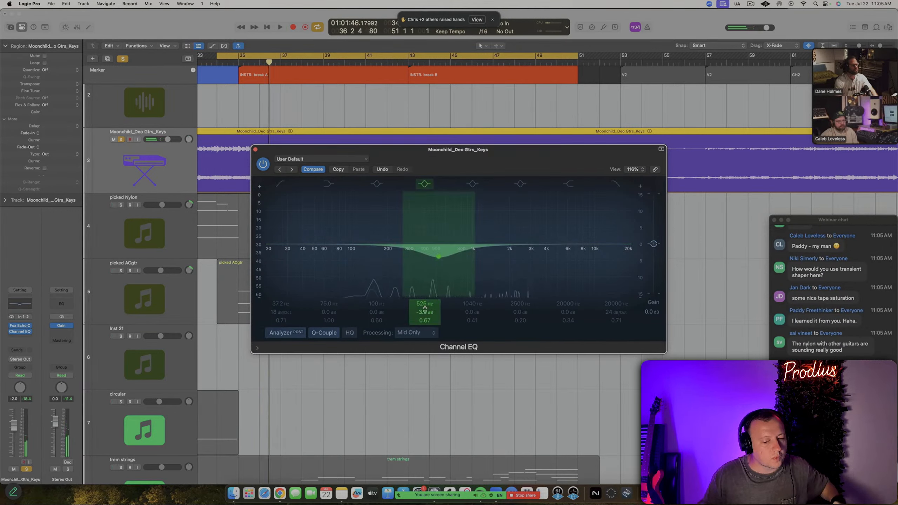
Ease the mid-channel cut to -2.2 dB at 484 Hz while playing the cycle from its start
drag(424, 308, 424, 302)
key(space)
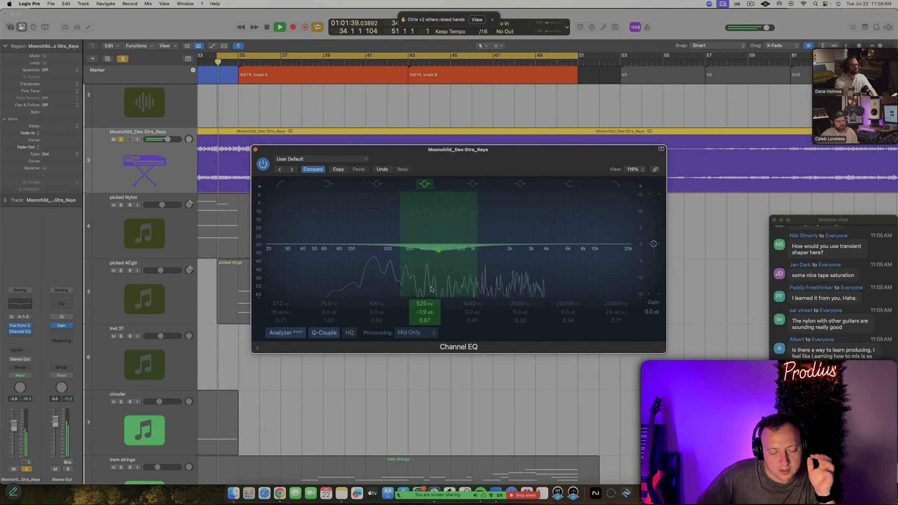
drag(438, 252, 434, 254)
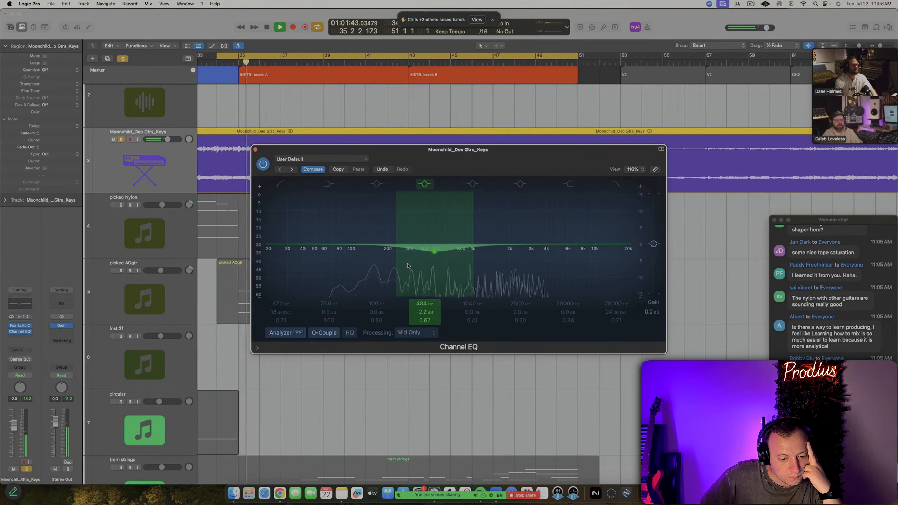
Compare the mid-channel cut against bypass, take Moonchild_Deo Gtrs_Keys out of solo, and close its Channel EQ
click(423, 185)
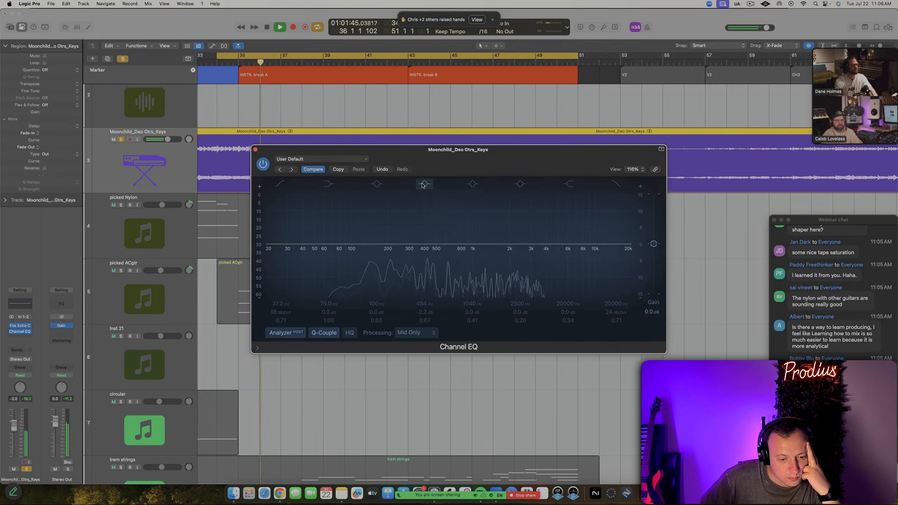
click(121, 139)
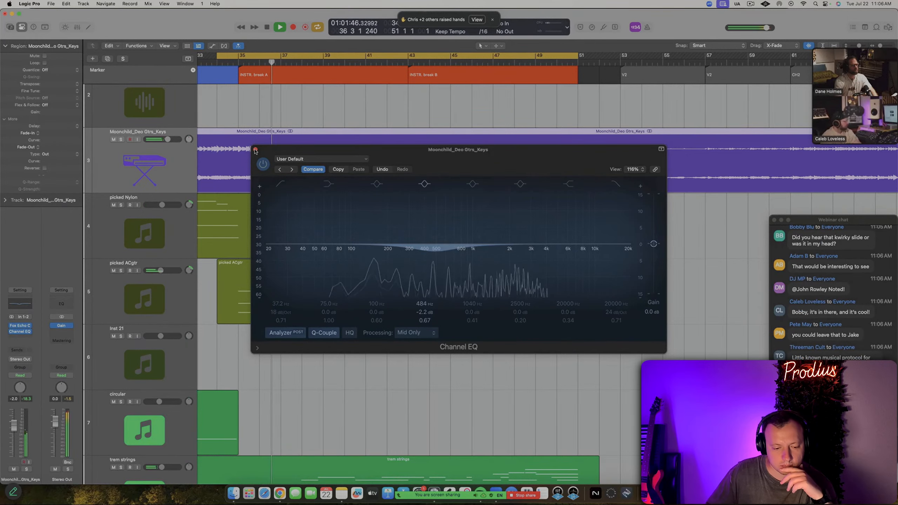
click(255, 149)
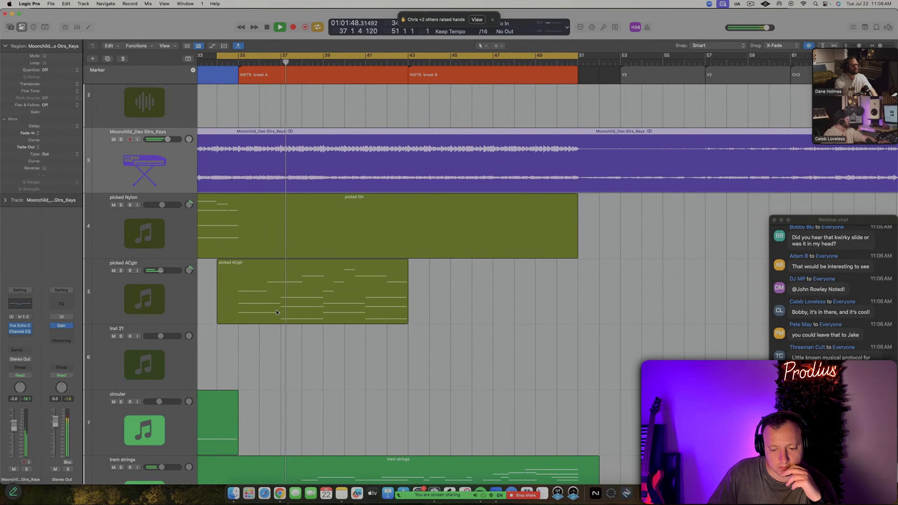
Select and solo the picked ACgtr track, listen to it briefly, and stop playback
click(163, 288)
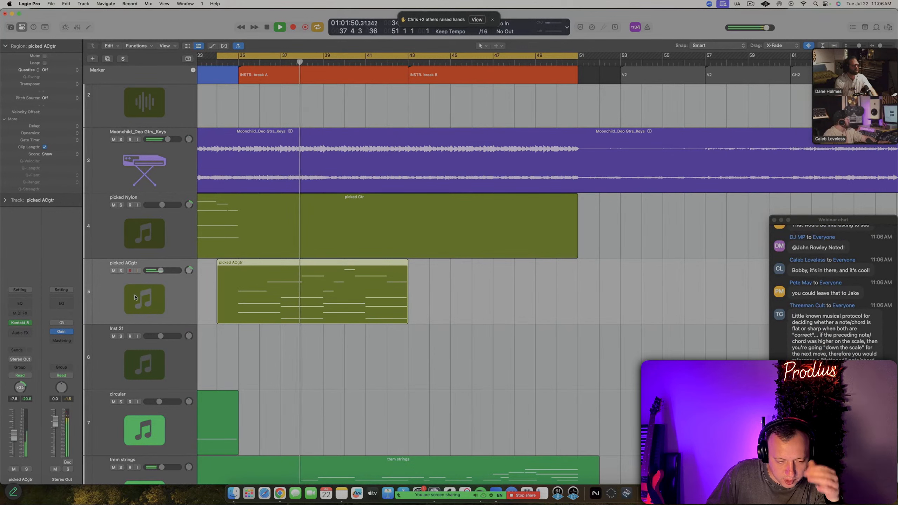
click(120, 271)
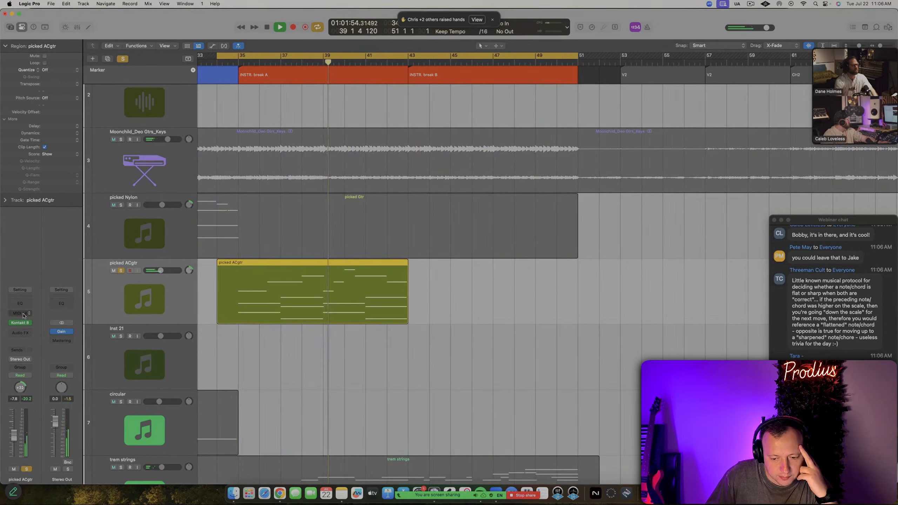
key(space)
Find and load the stereo UAD Pultec EQP-1A as an audio effect on the picked ACgtr track
click(20, 332)
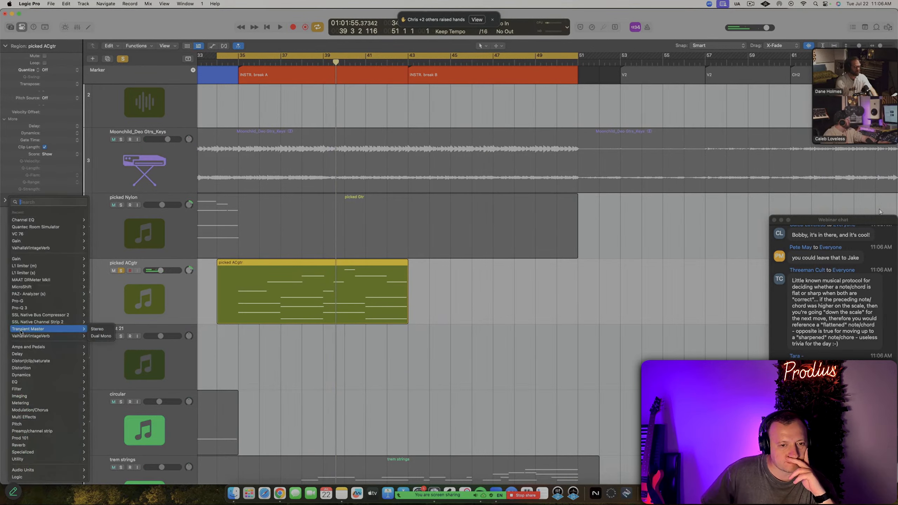
text(pu)
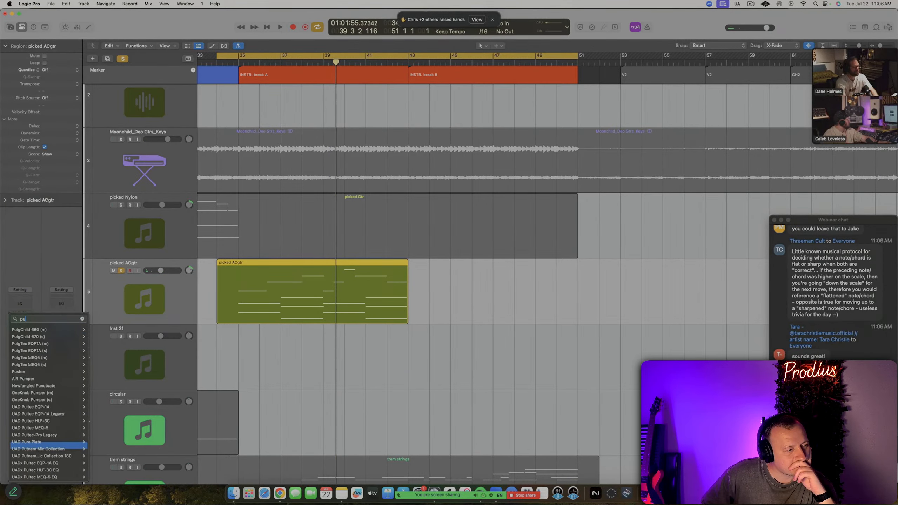
text(lt)
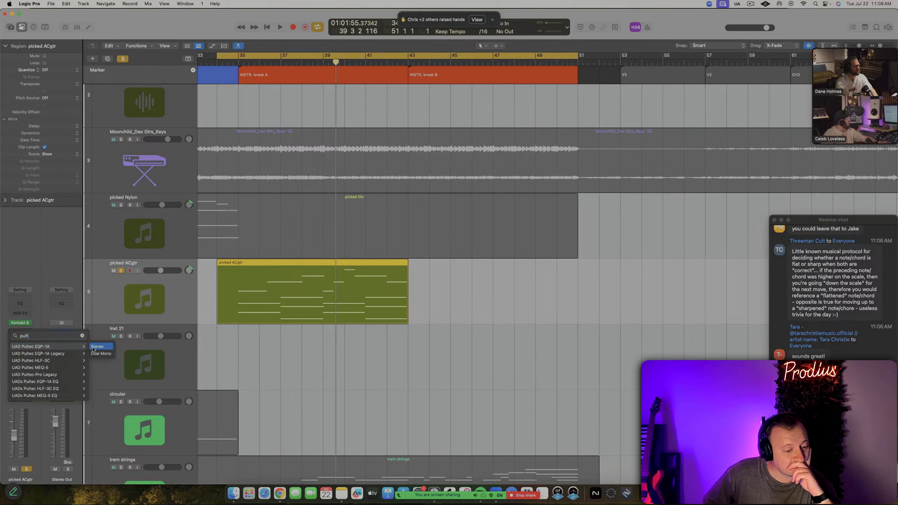
click(99, 347)
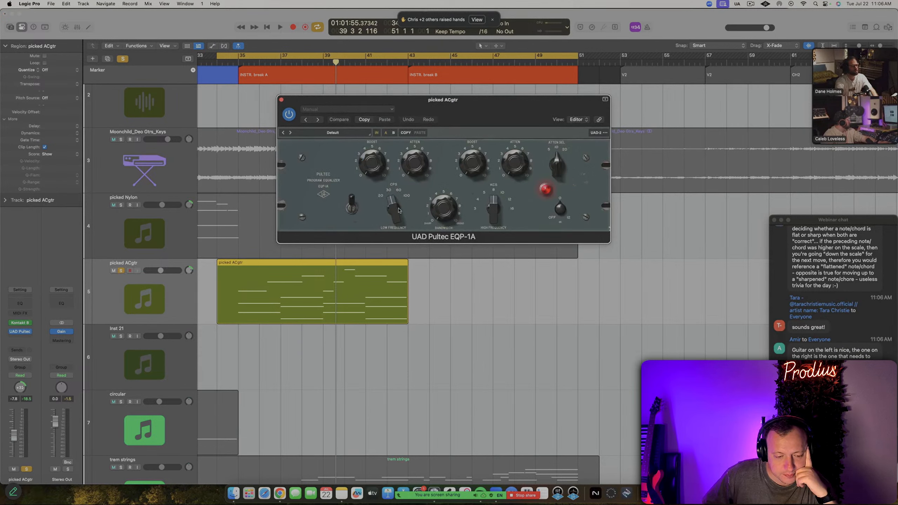
click(171, 289)
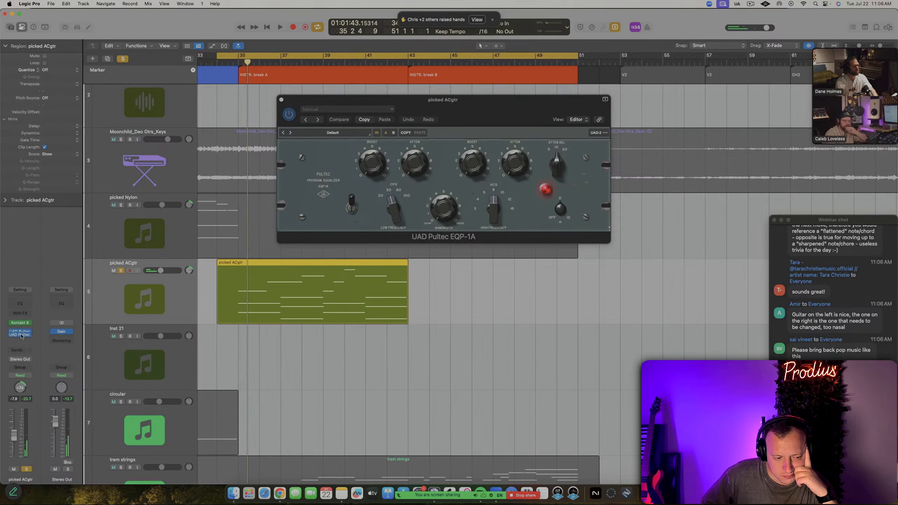
Insert a Channel EQ ahead of the Pultec on picked ACgtr, close it, and move the Pultec window away from the picked ACgtr region
drag(20, 334, 21, 337)
click(24, 300)
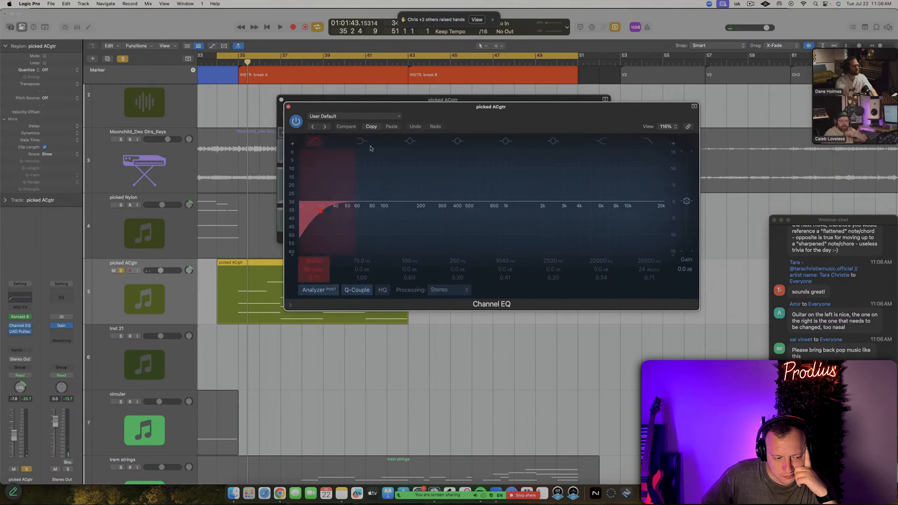
click(288, 107)
drag(322, 105, 444, 264)
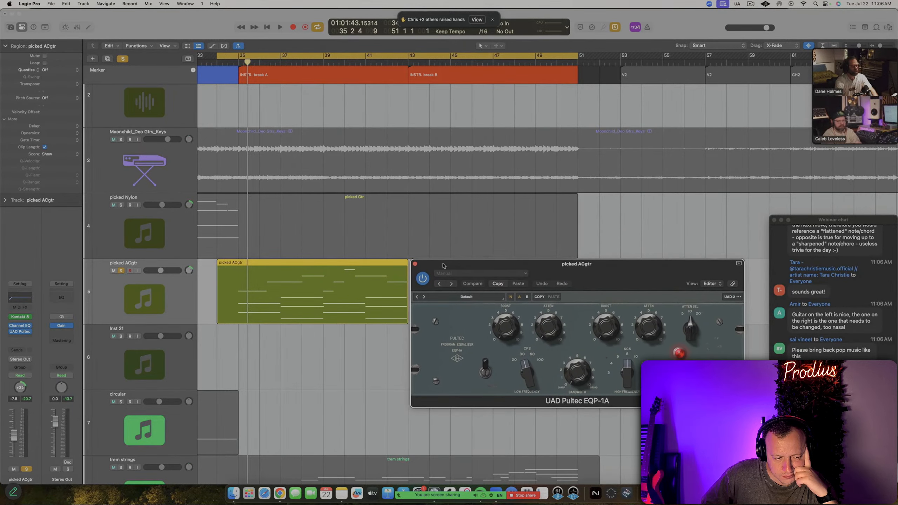
Read through the recent webinar chat messages and shift the chat window slightly lower
scroll(813, 240, up, 2)
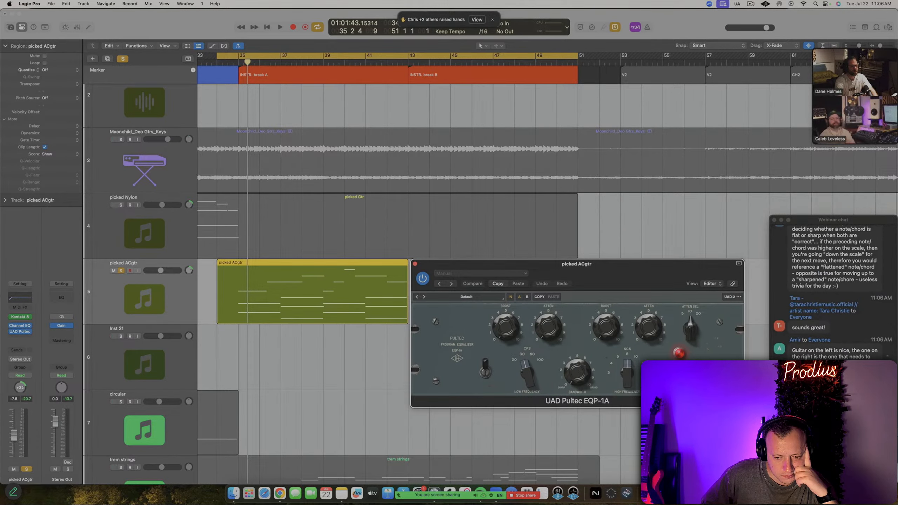
scroll(834, 301, down, 9)
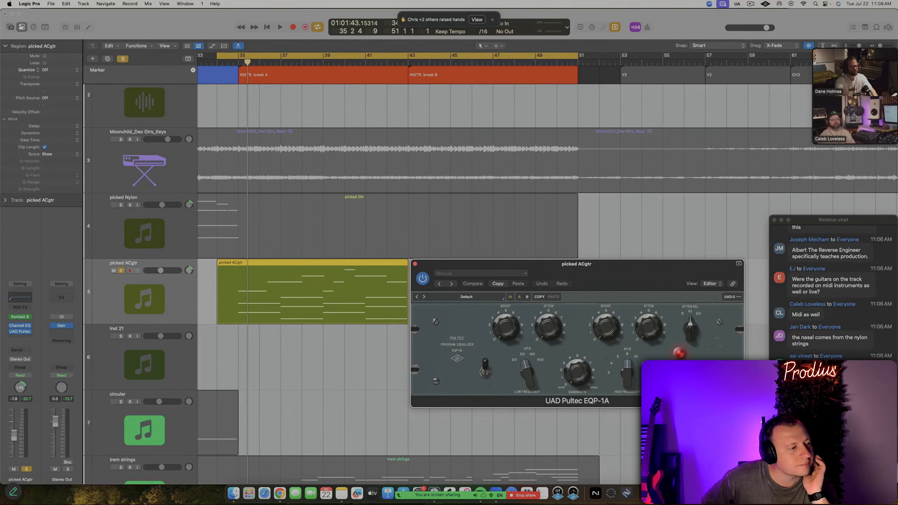
drag(832, 222, 832, 240)
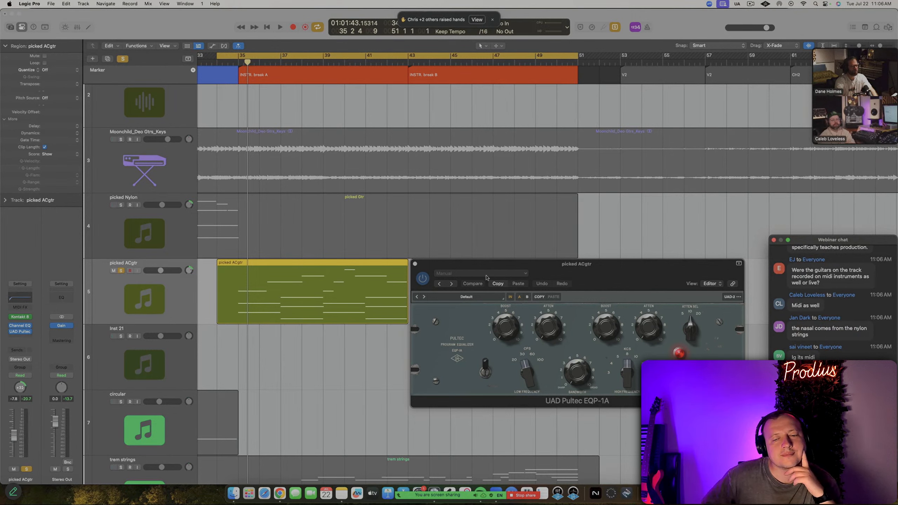
Play the breaks with the cycle switched off and adjust the high-frequency boost on the Pultec
drag(633, 272, 594, 314)
key(space)
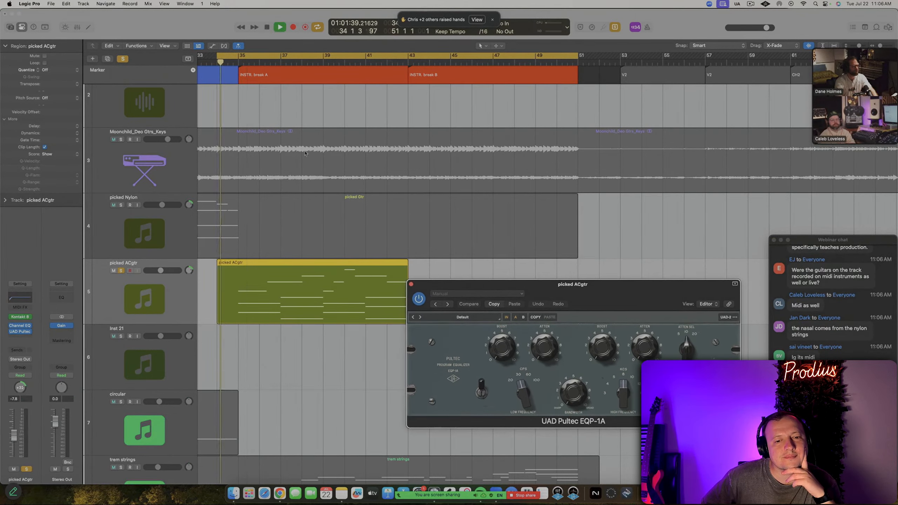
click(300, 55)
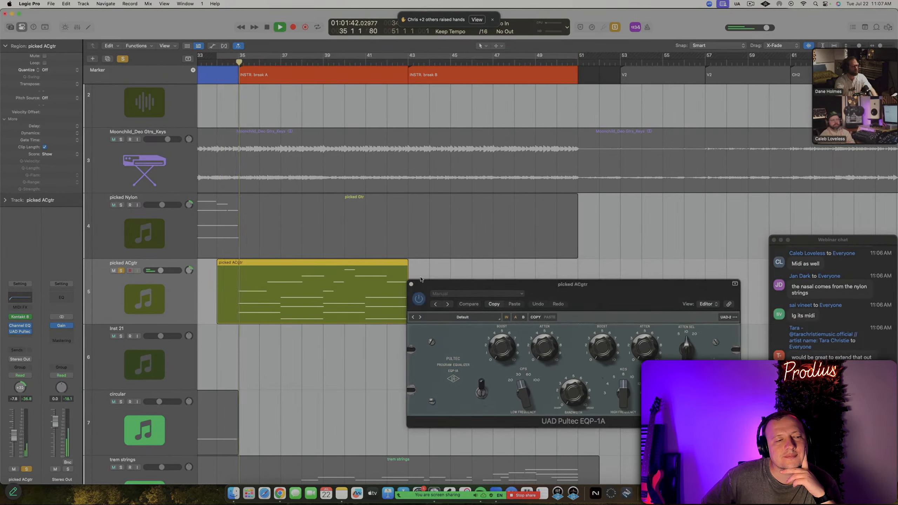
click(603, 348)
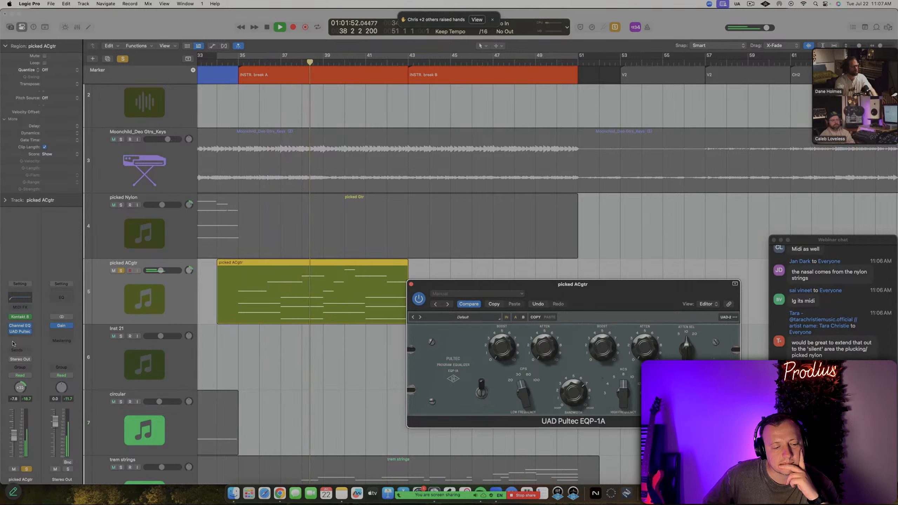
Set the low cut in picked ACgtr's Channel EQ to 171 Hz with an 18 dB/Oct slope
click(20, 325)
drag(320, 209, 420, 209)
mouse_move(423, 164)
mouse_down()
mouse_move(455, 167)
mouse_move(414, 173)
mouse_up()
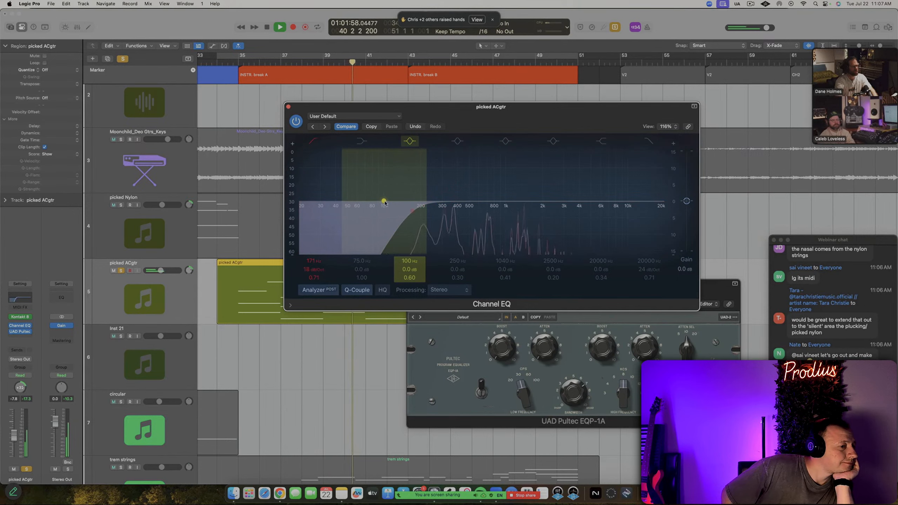
Add a low-mid cut of -3.0 dB at 234 Hz with a Q of 0.48, then close the Channel EQ
drag(384, 202, 438, 210)
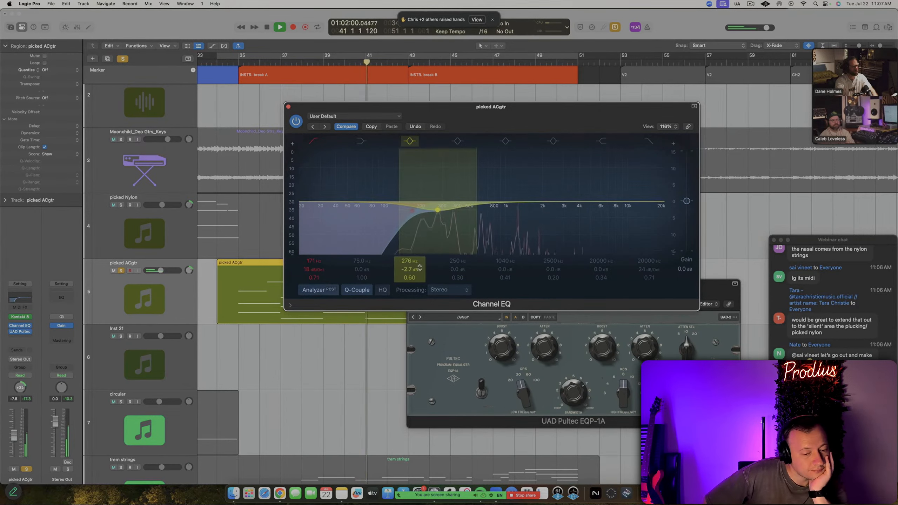
mouse_move(410, 278)
mouse_down()
mouse_move(411, 264)
mouse_move(410, 271)
mouse_up()
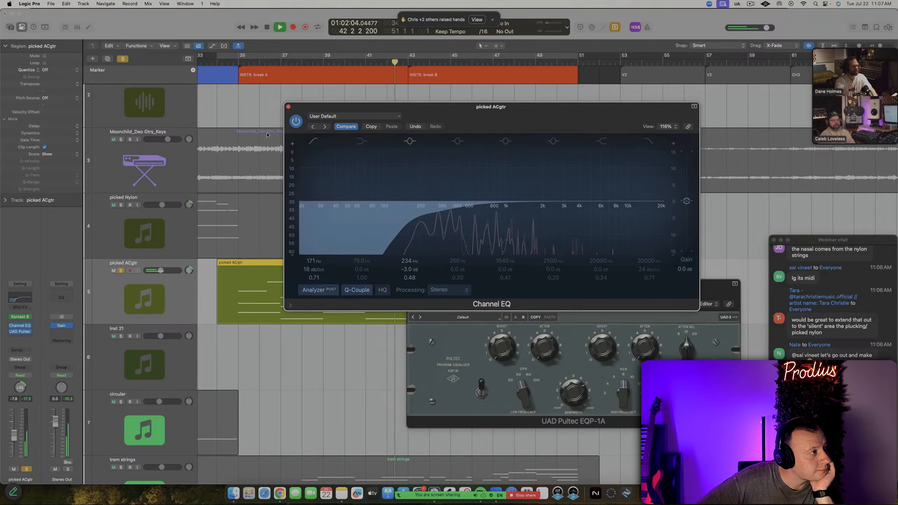
click(288, 107)
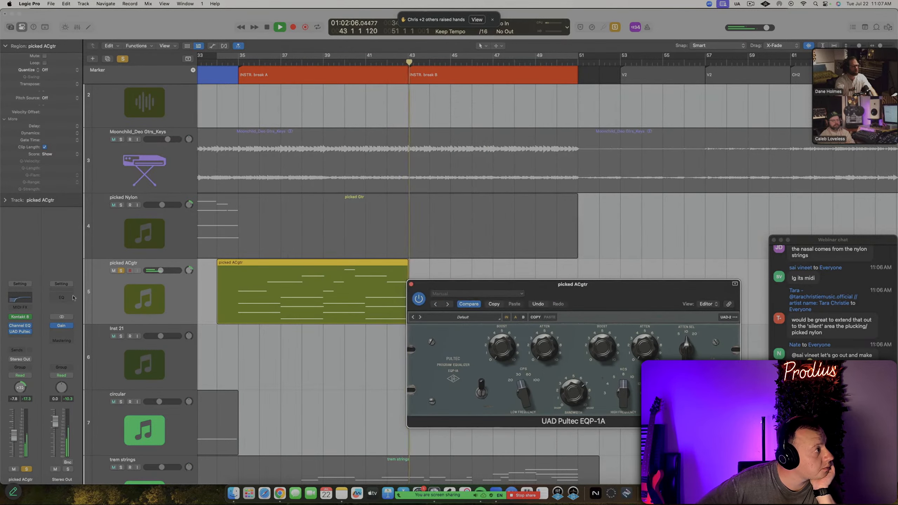
click(21, 299)
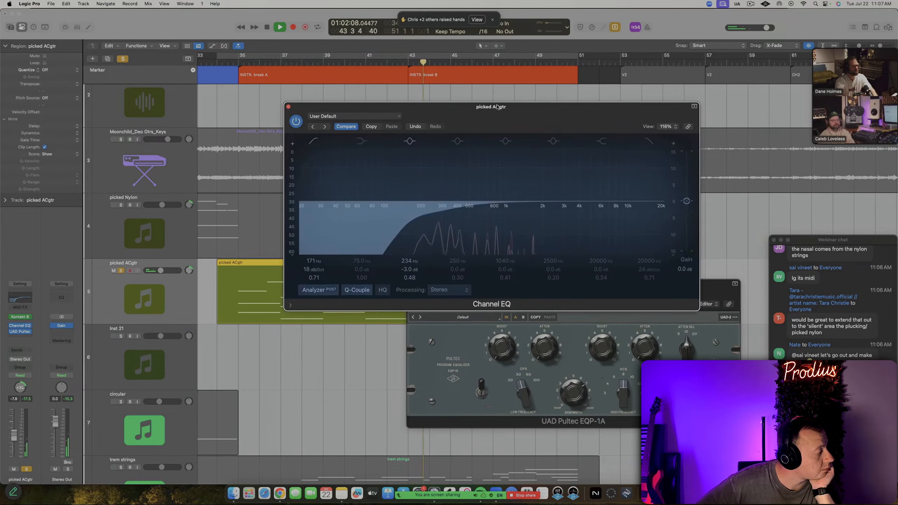
click(288, 107)
Take picked ACgtr out of solo, play the breaks with the full arrangement, and close the Pultec window
click(121, 271)
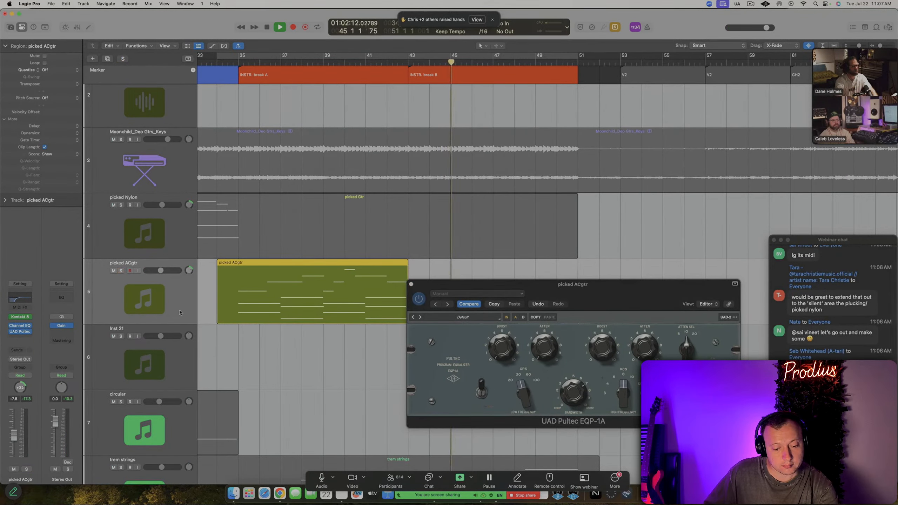
key(ctrl+s)
key(space)
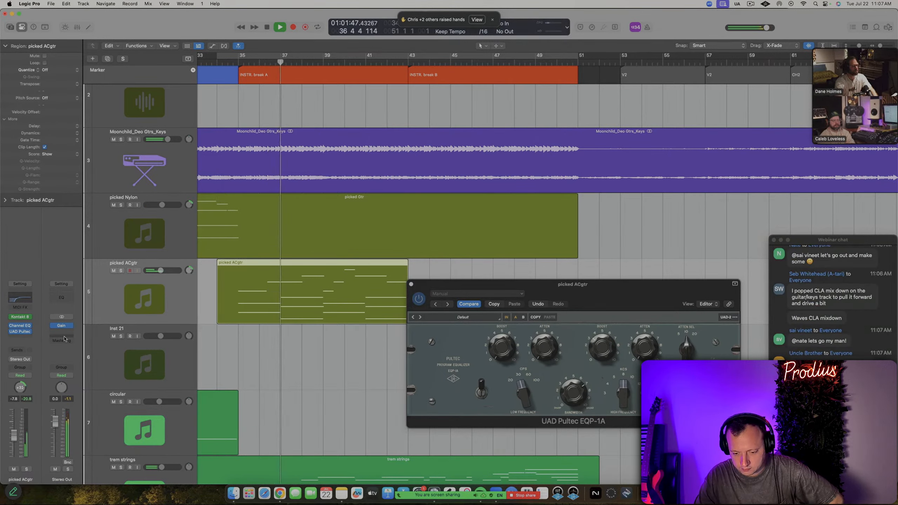
click(411, 284)
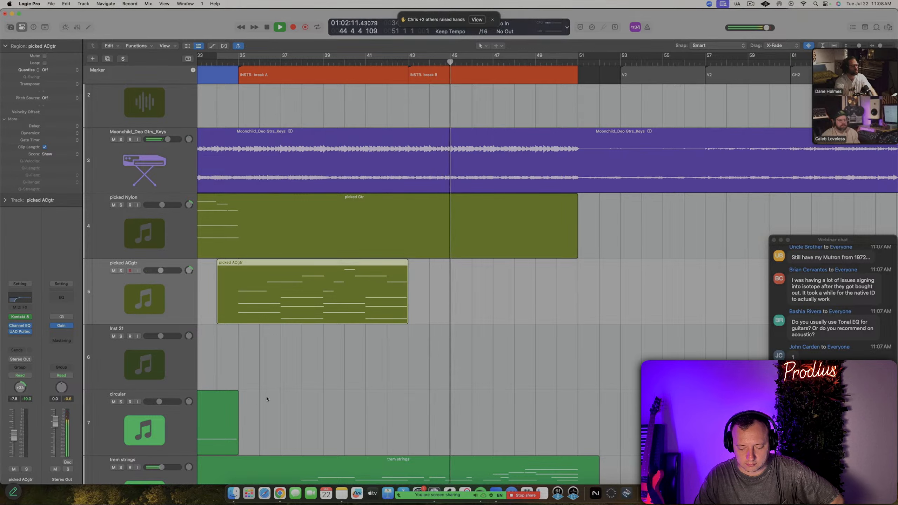
Trim the picked ACgtr region to start at bar 35 and duplicate it at bar 43 to fill INSTR. break B
click(239, 274)
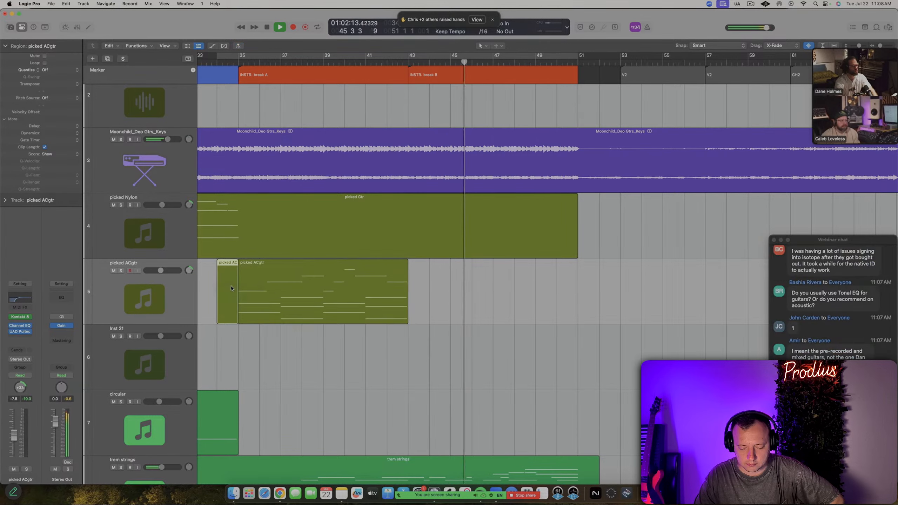
key(Delete)
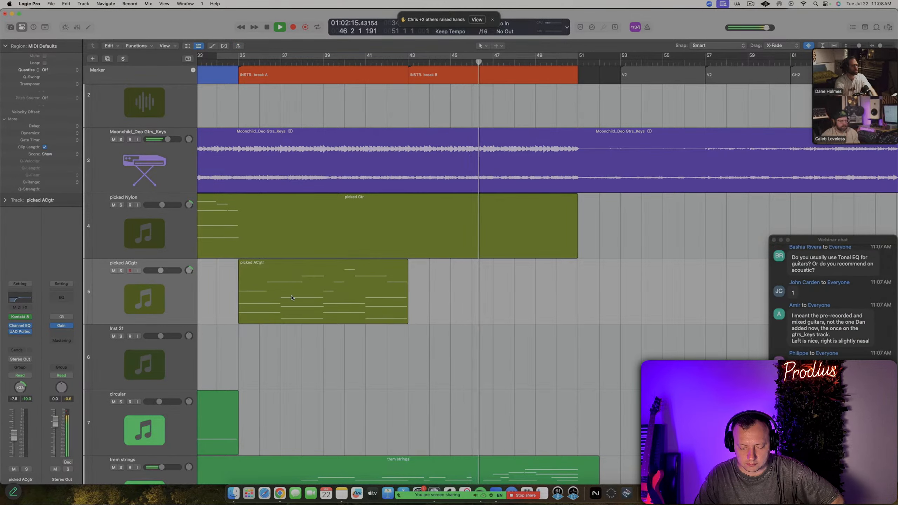
key(space)
drag(333, 305, 455, 304)
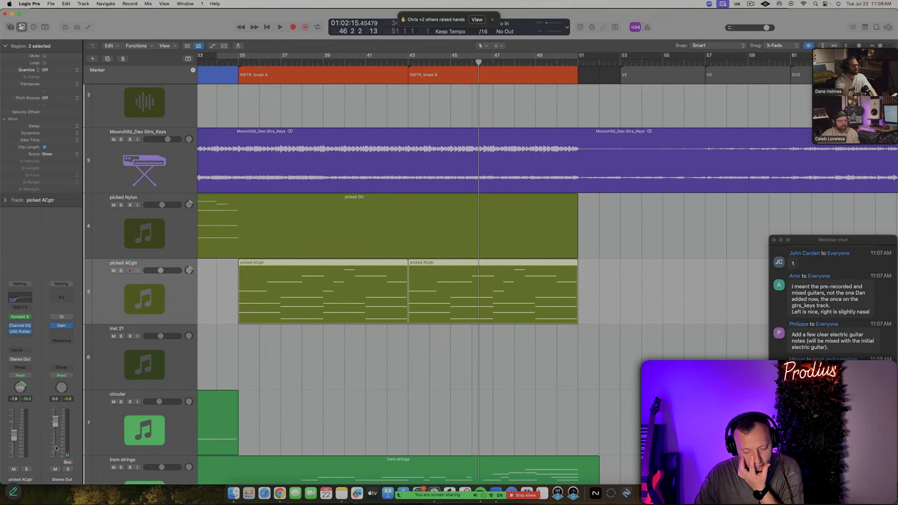
Check the Channel EQ curve on the picked ACgtr track and close it again
click(20, 297)
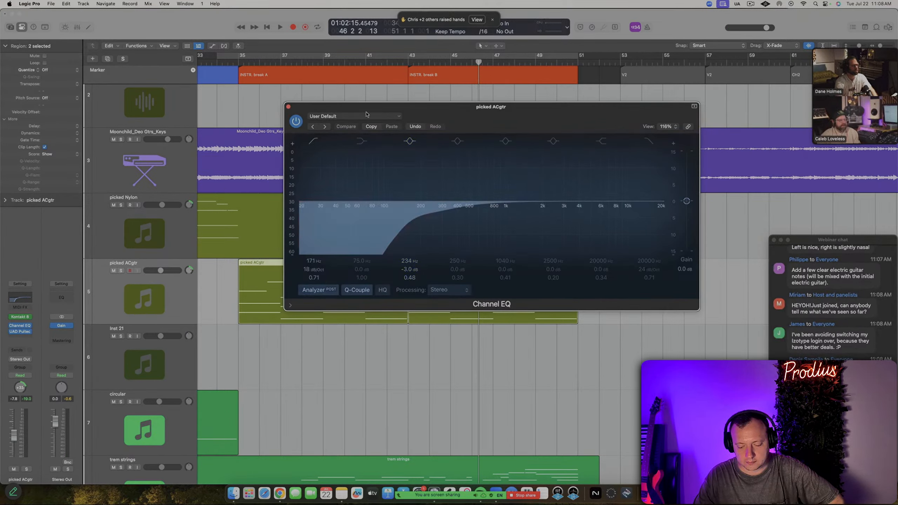
click(288, 107)
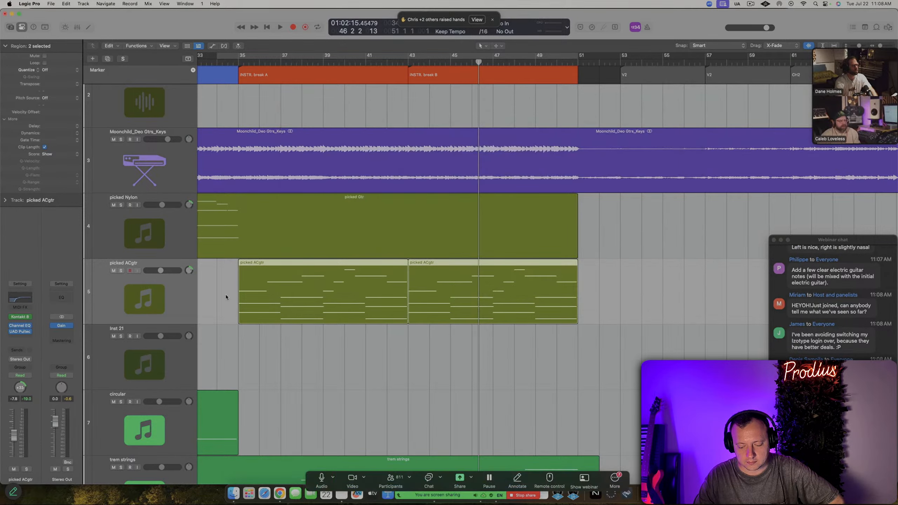
Select the trem strings region and show track automation, focusing on its volume curve around bar 35
scroll(226, 261, down, 5)
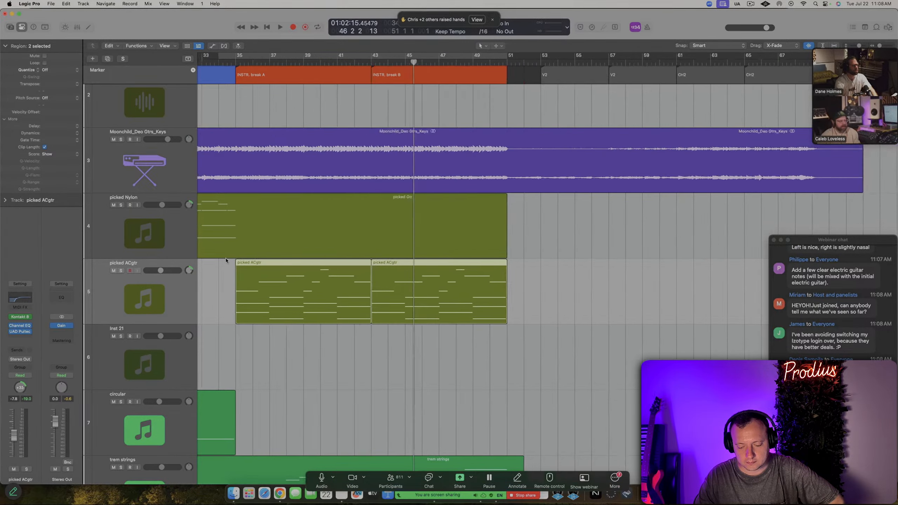
scroll(226, 261, left, 5)
scroll(235, 269, down, 10)
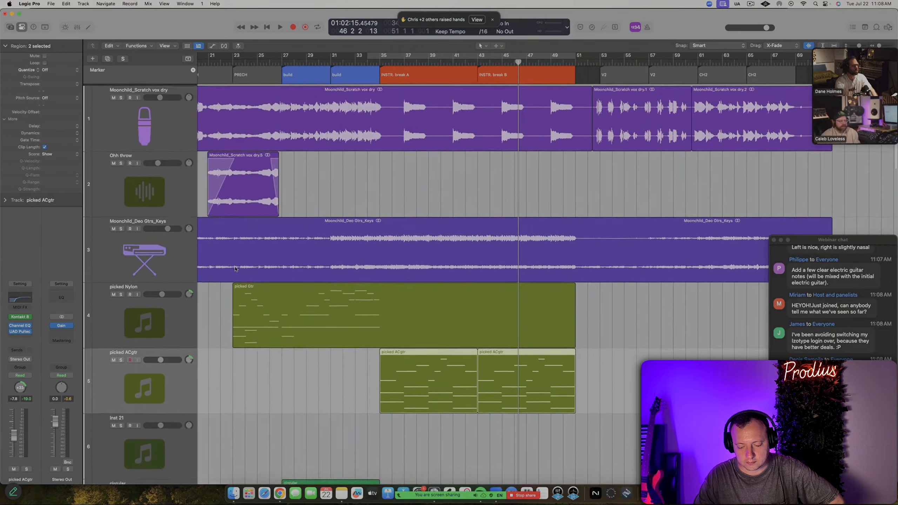
click(423, 289)
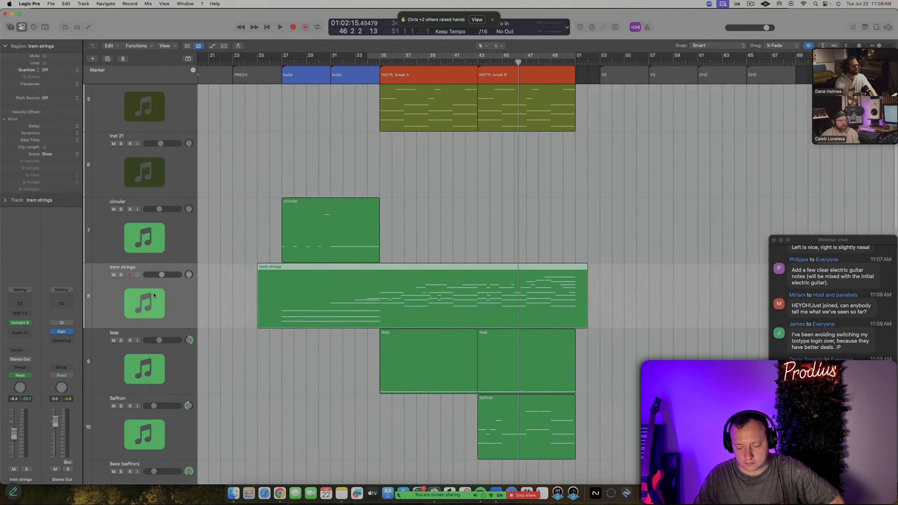
key(a)
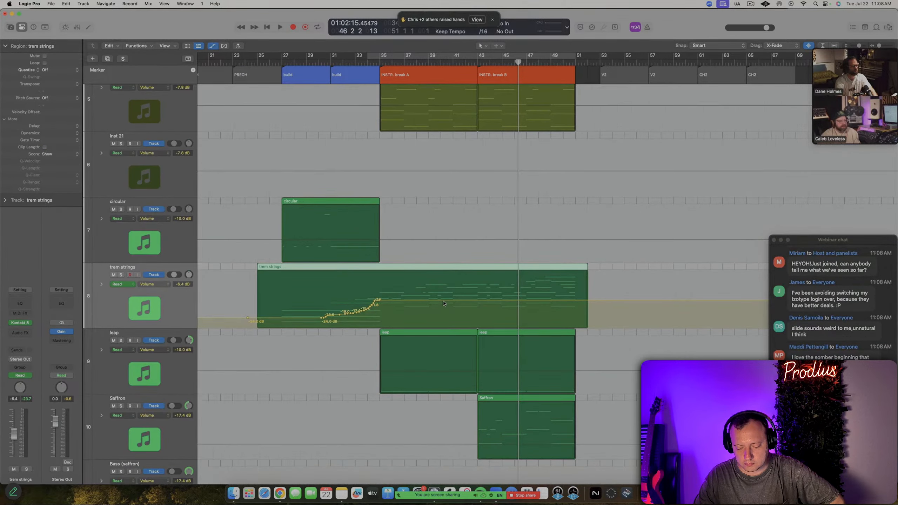
scroll(444, 303, up, 5)
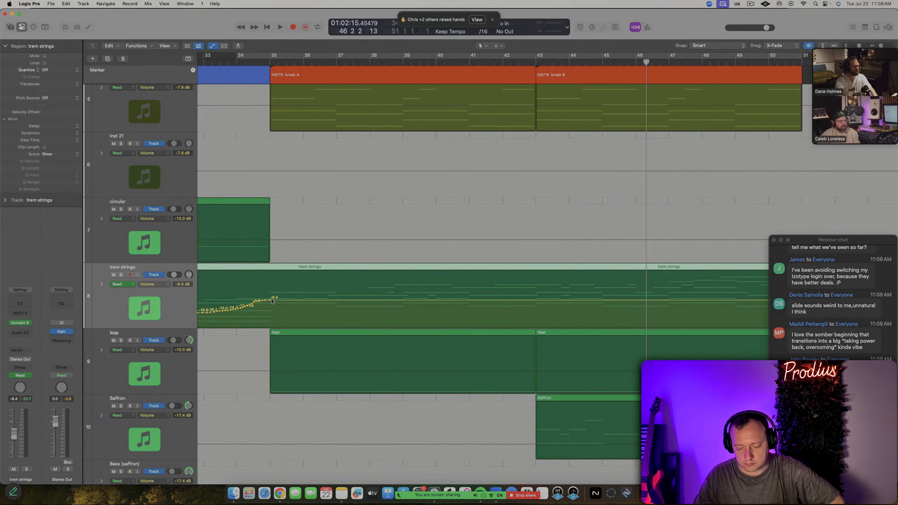
Try lowering the trem strings volume automation from bar 35 onward to -7.7 dB, then undo it
click(271, 300)
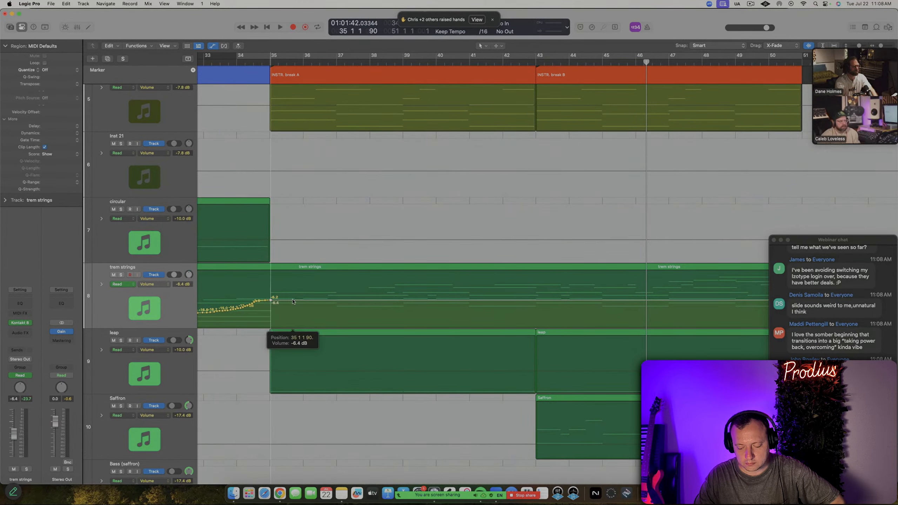
drag(292, 302, 293, 304)
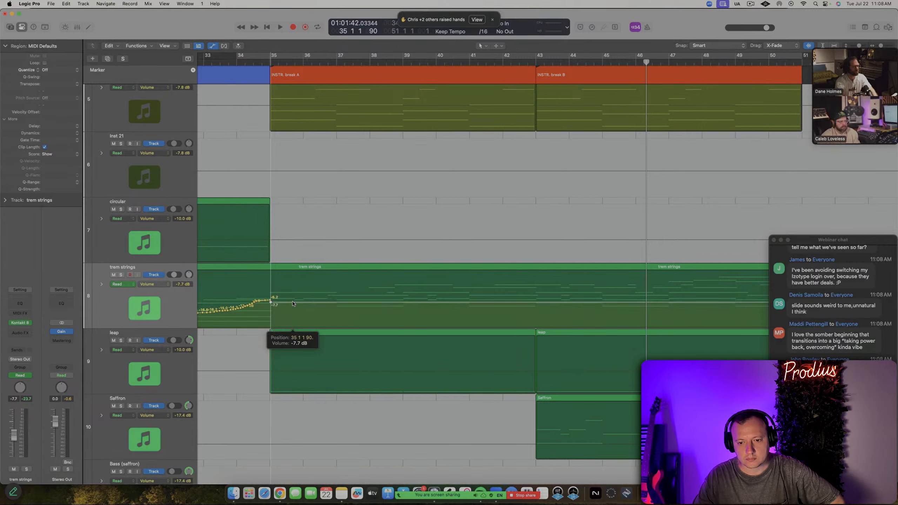
key(super+z)
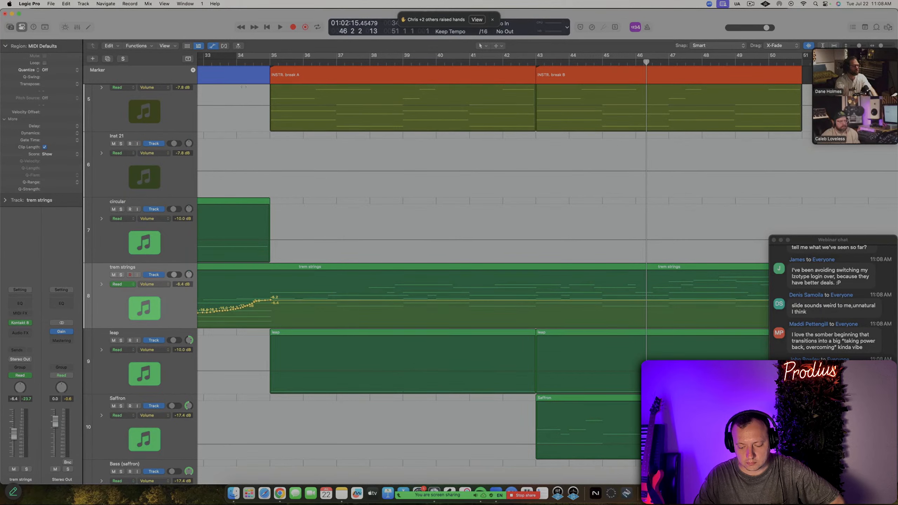
Turn on cycle mode and play the instrumental breaks from bar 35, soloing the trem strings briefly for comparison
key(c)
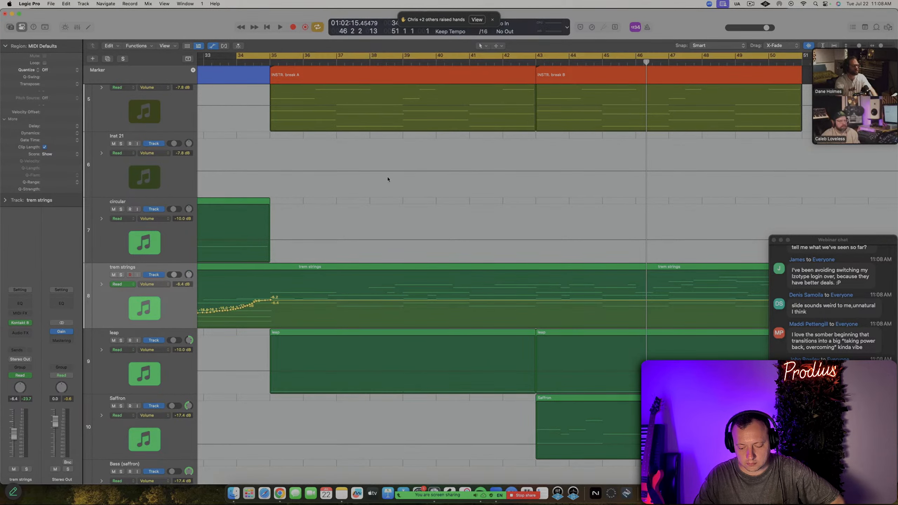
key(space)
key(a)
key(a)
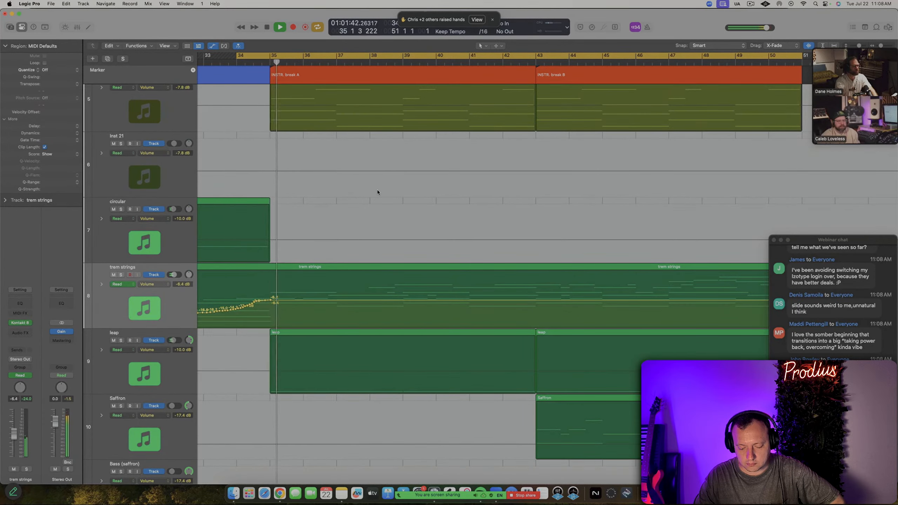
click(121, 275)
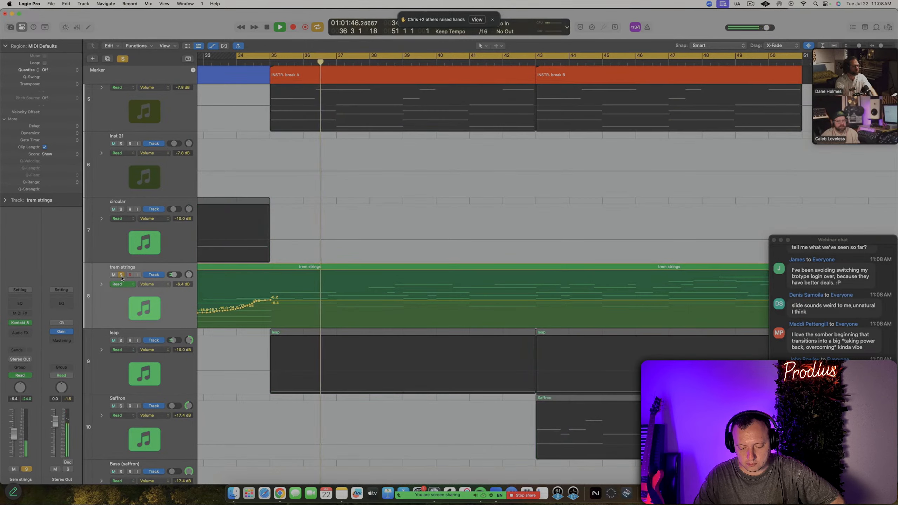
click(121, 276)
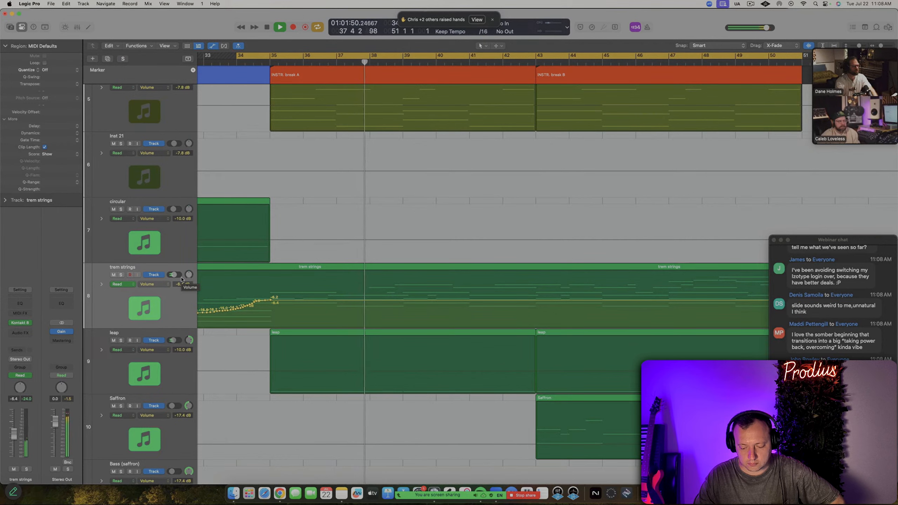
Lower the trem strings volume automation from bar 35 onward to -8.2 dB and hide the track automation
scroll(299, 301, down, 2)
scroll(300, 301, right, 4)
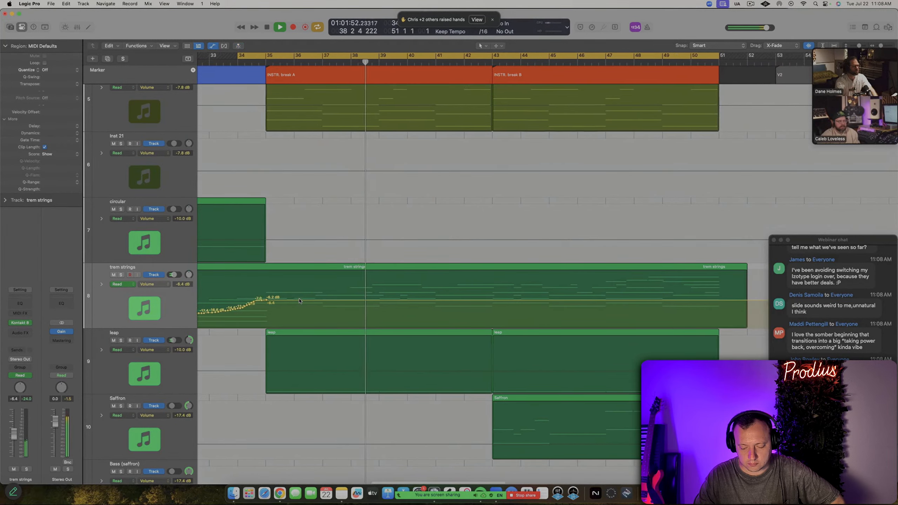
scroll(300, 301, left, 3)
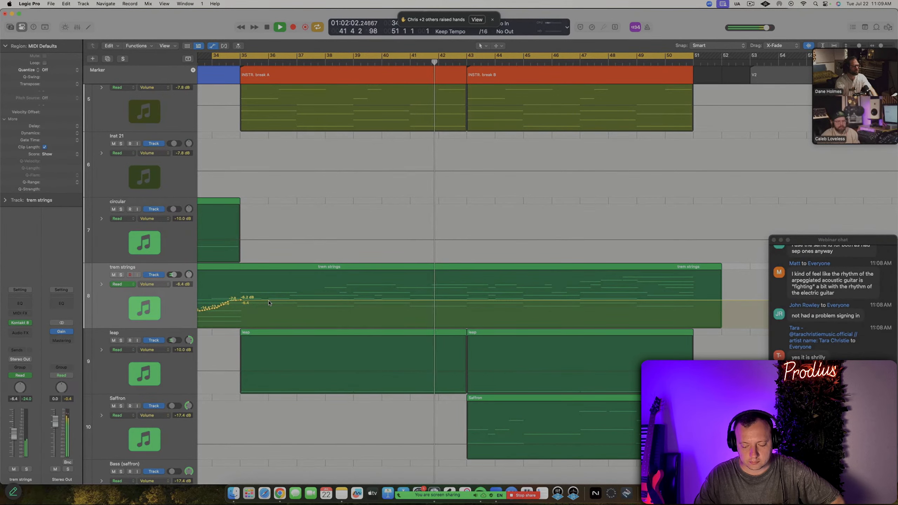
key(a)
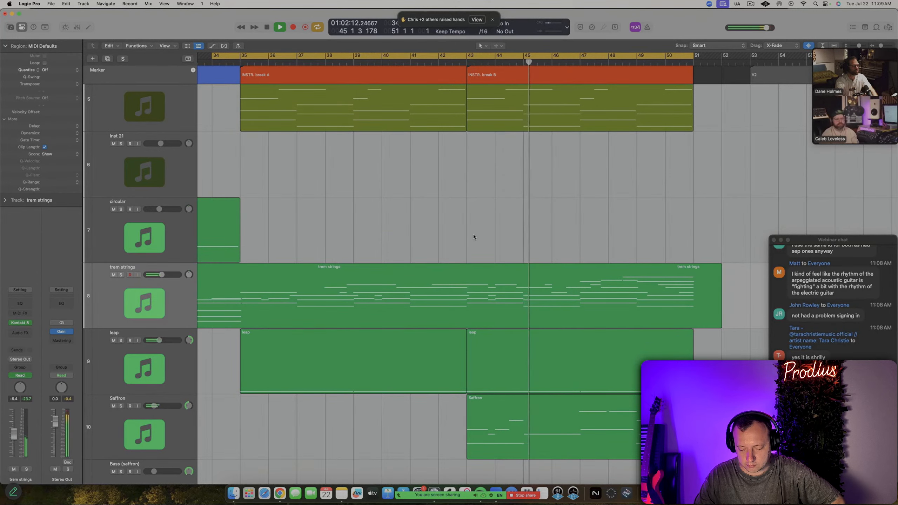
key(a)
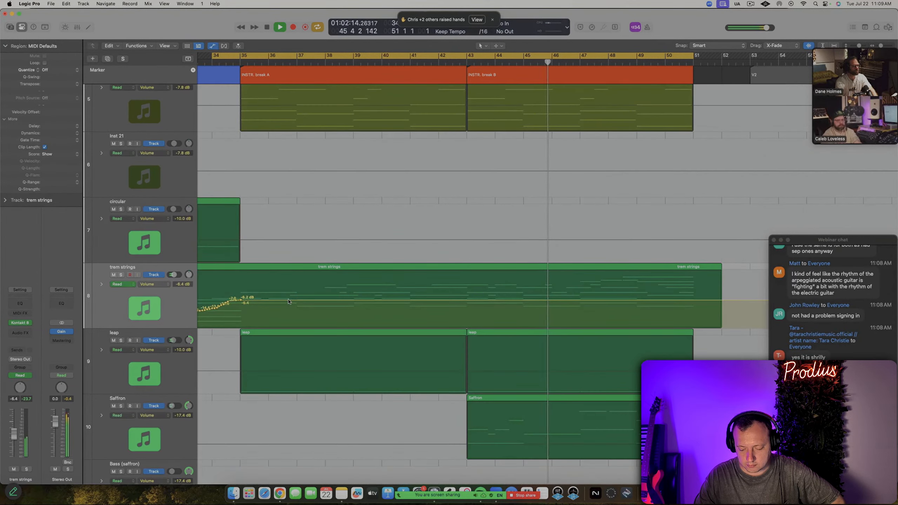
click(288, 302)
drag(288, 302, 288, 305)
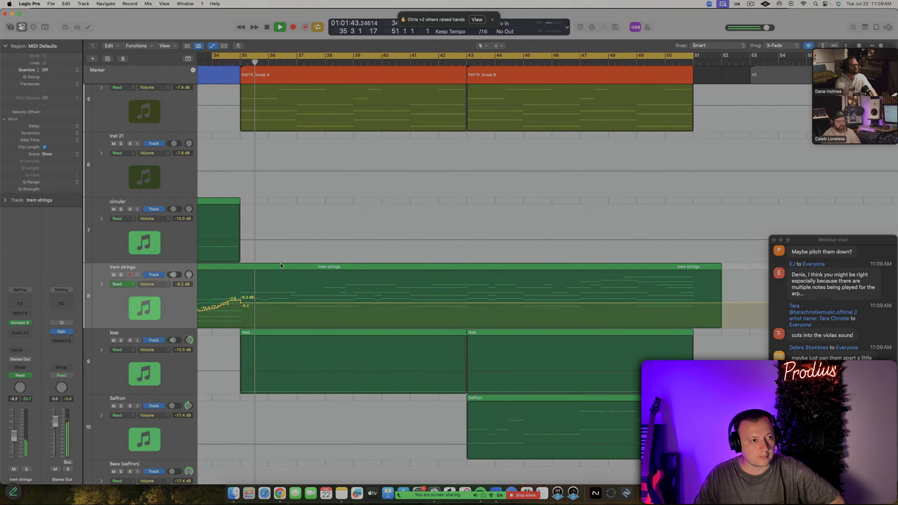
scroll(287, 259, up, 3)
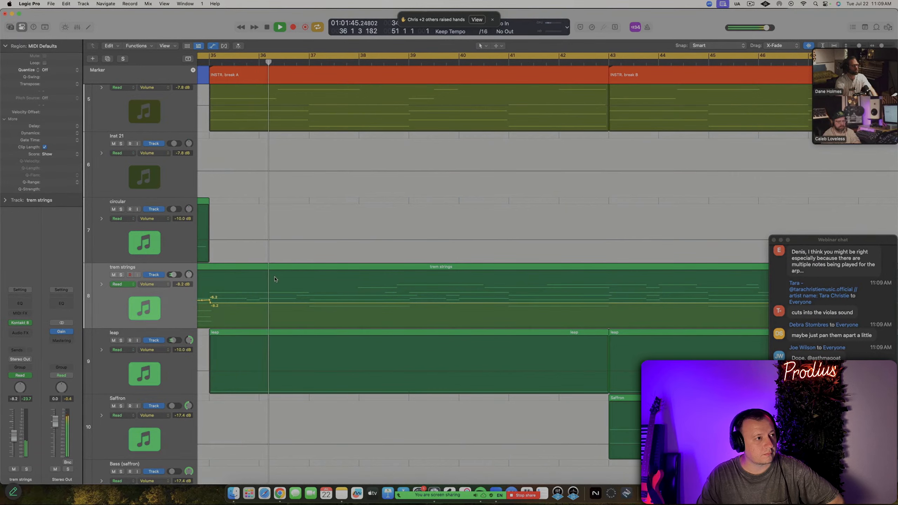
scroll(277, 272, left, 3)
key(a)
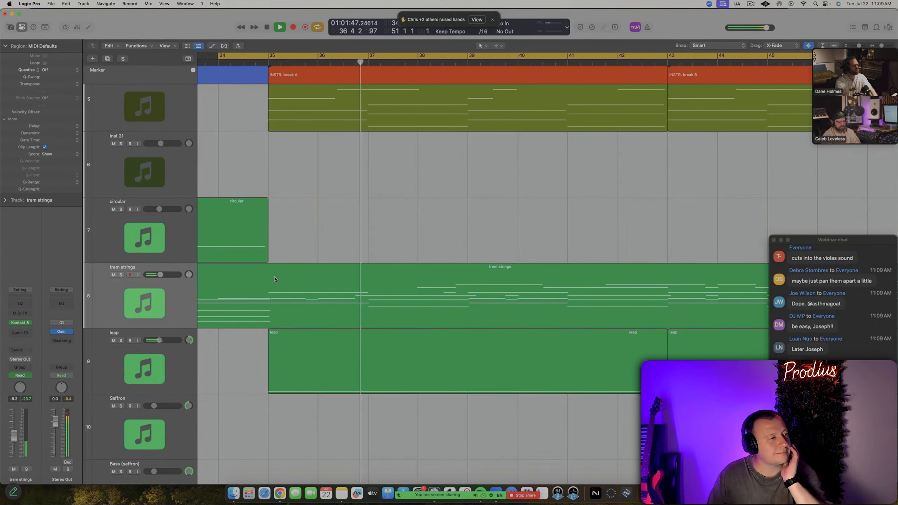
Examine the guitar, string, bass and drum tracks while the instrumental breaks play
scroll(275, 280, down, 3)
scroll(275, 279, down, 3)
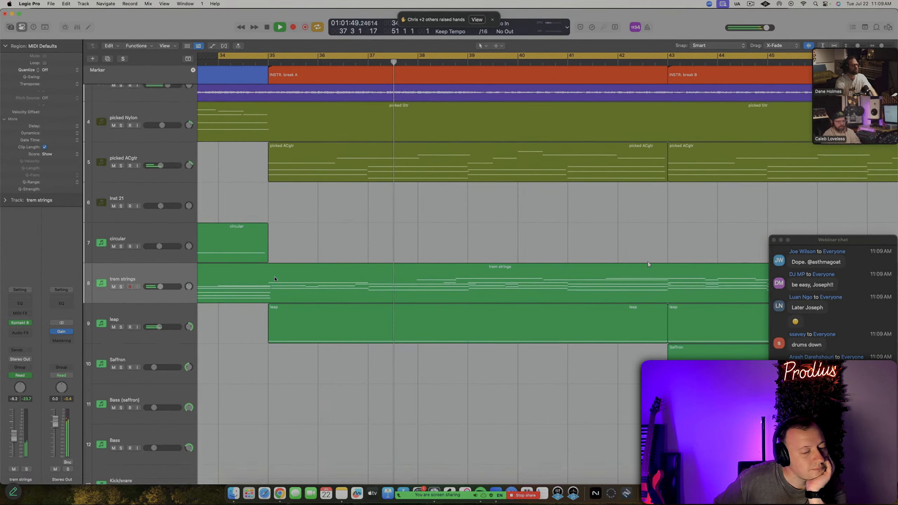
scroll(275, 279, down, 4)
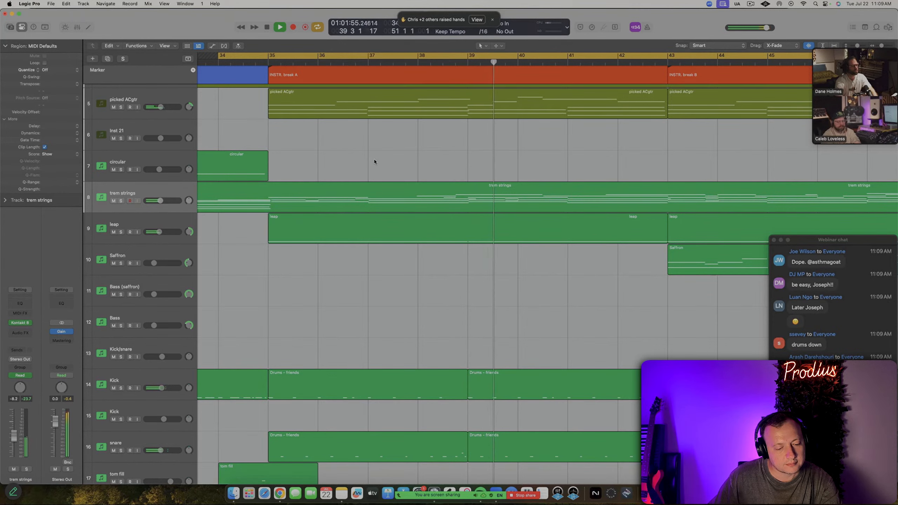
scroll(364, 300, down, 12)
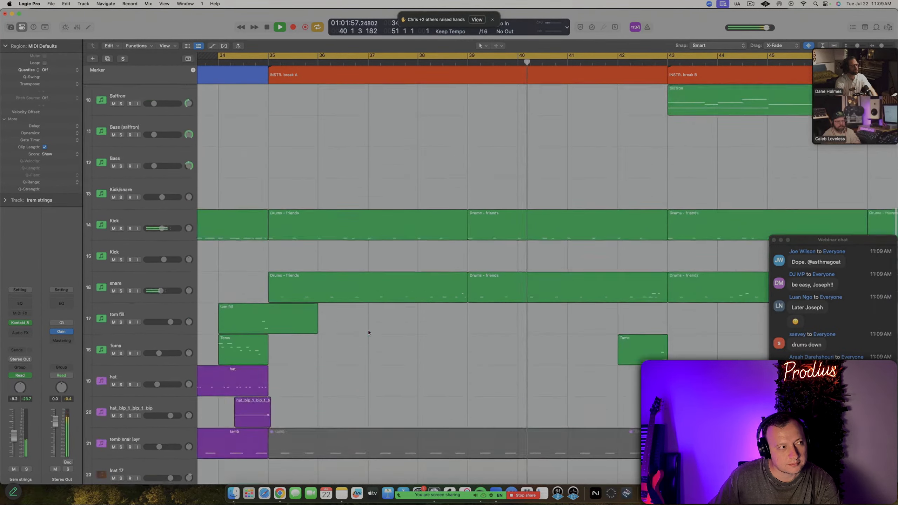
scroll(368, 331, up, 3)
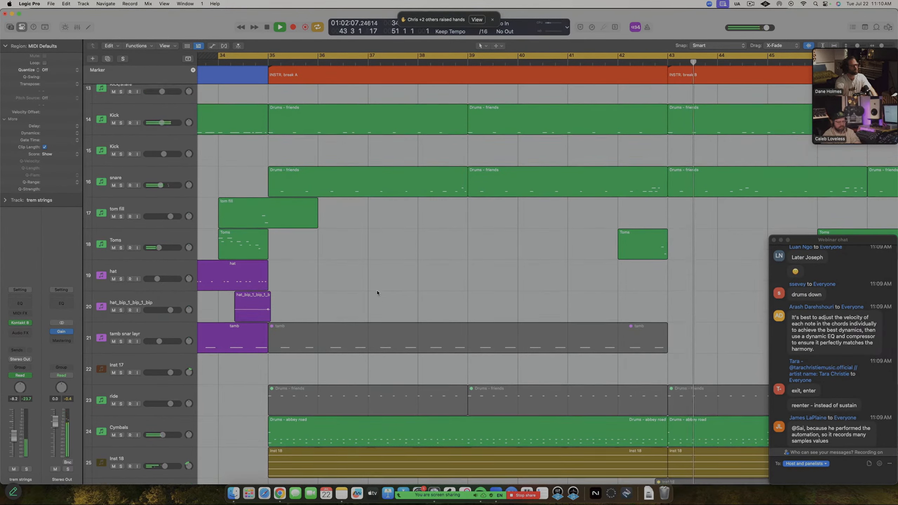
scroll(367, 295, up, 6)
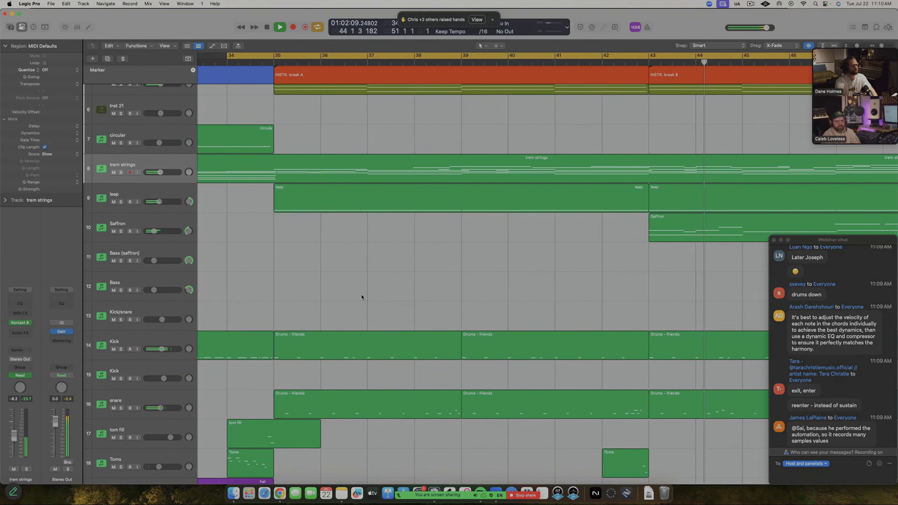
scroll(362, 296, up, 3)
scroll(361, 297, down, 3)
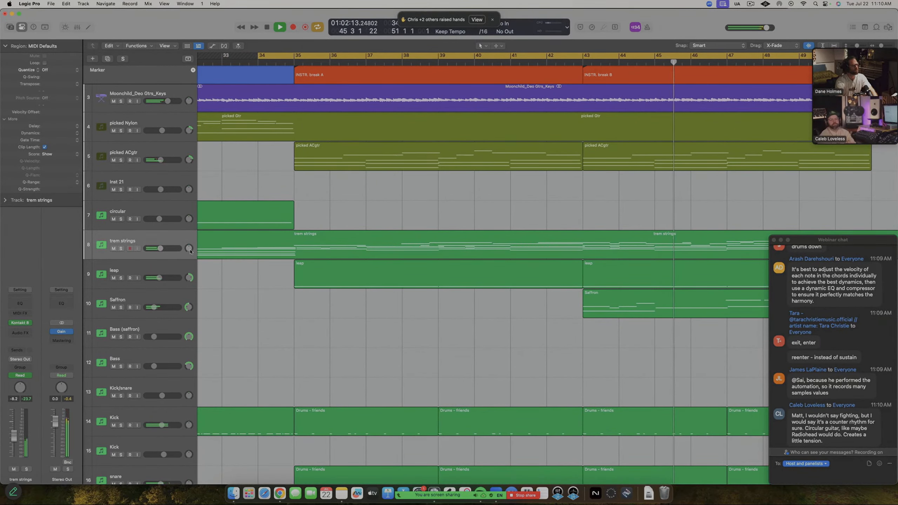
scroll(263, 293, up, 3)
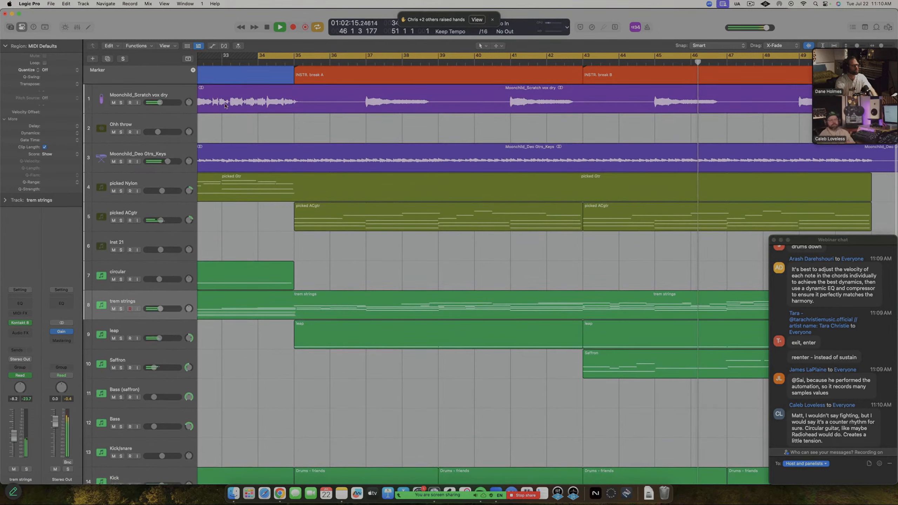
Stop playback and marquee-select the scratch vocal from bar 36 to bar 51 across the instrumental breaks
drag(366, 90, 768, 95)
key(super+Left)
key(super+Left)
key(super+Left)
key(super+Left)
key(super+Right)
key(super+Right)
key(super+Right)
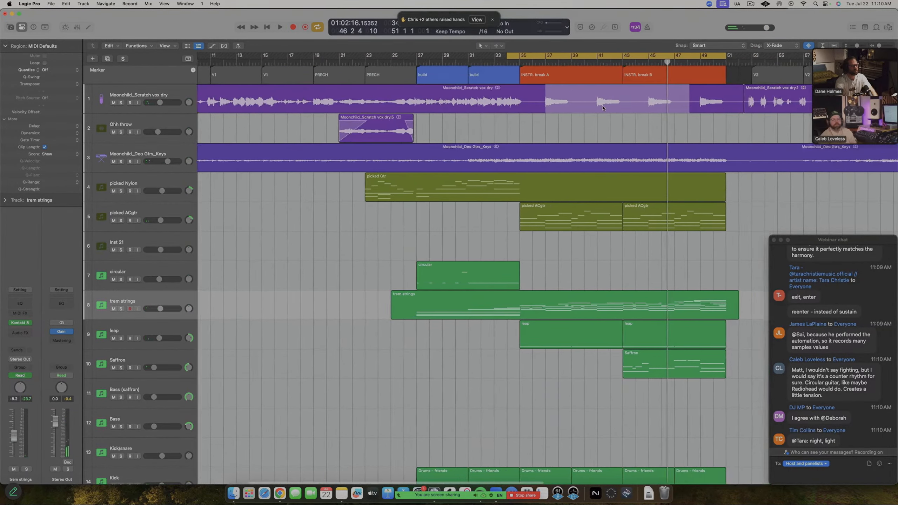
drag(405, 99, 699, 101)
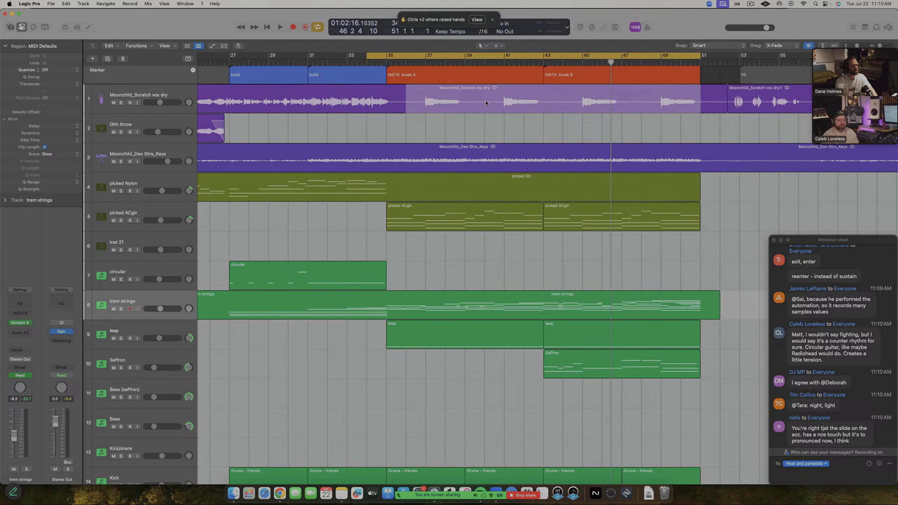
Try copying the selected vocal section to the Ohh throw track without automation data and duplicating that track, and undo both
drag(486, 103, 486, 132)
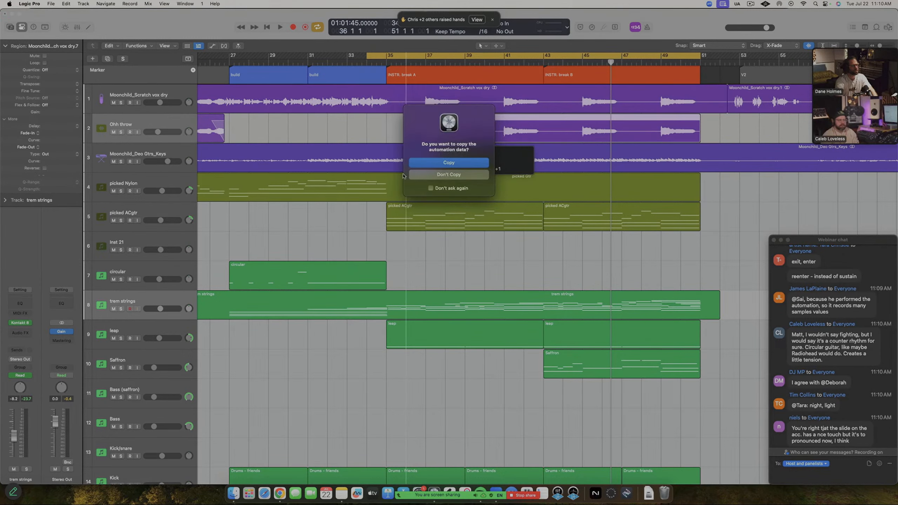
click(438, 175)
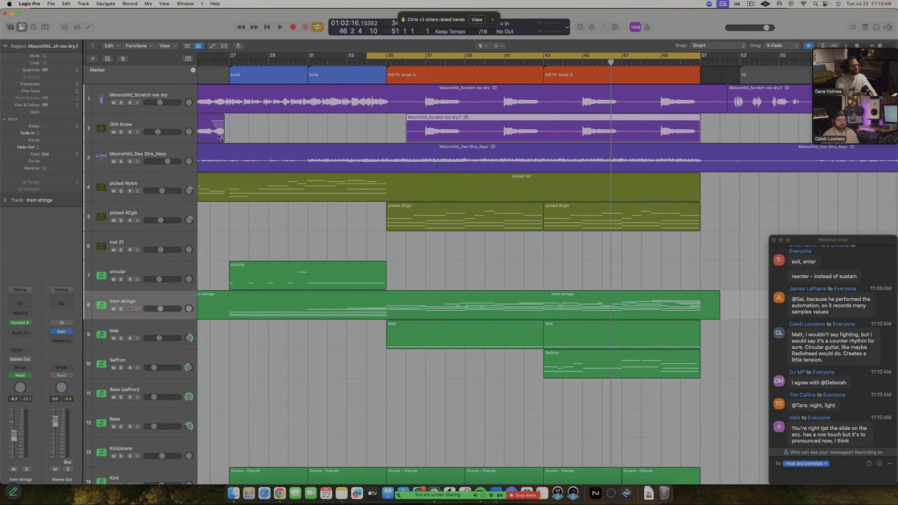
click(175, 122)
key(super+d)
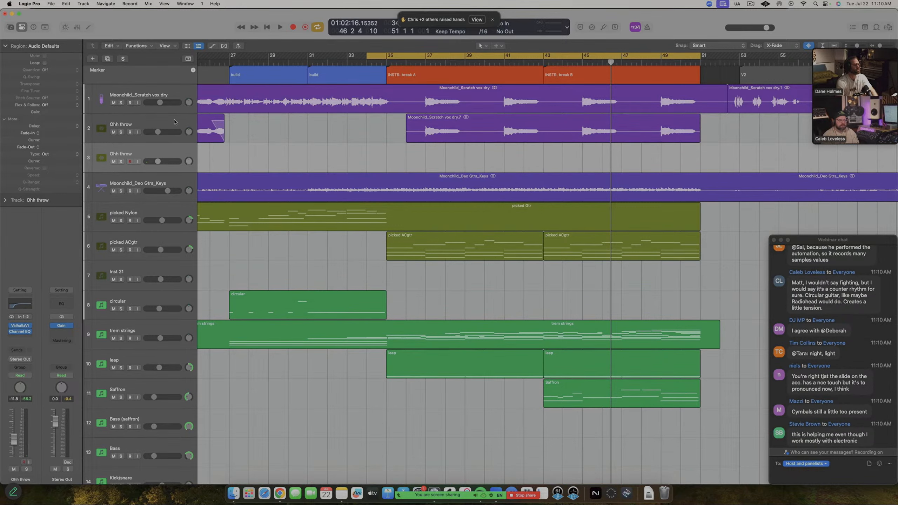
key(super+z)
key(super+z)
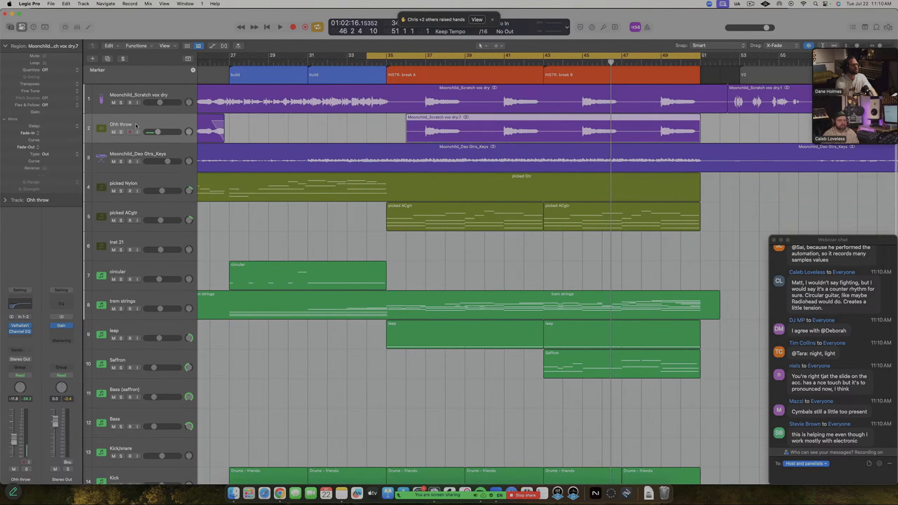
Separate the selected scratch vocal section into its own region and bounce it in place to a new track
click(467, 98)
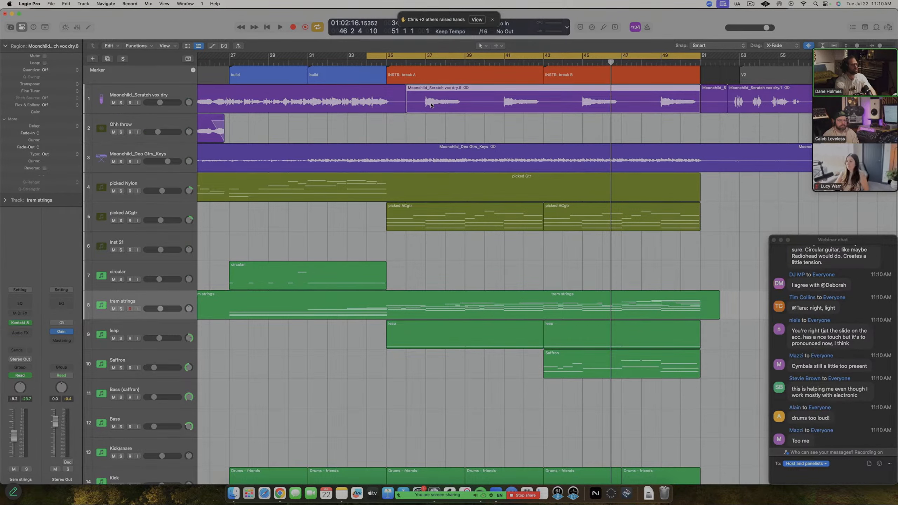
key(ctrl+b)
key(Return)
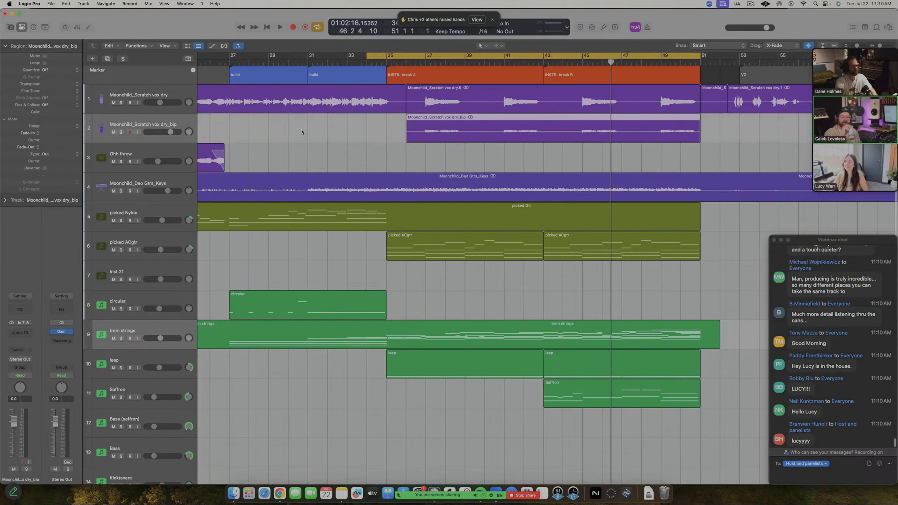
Enlarge the track heights and select the bounced scratch vocal track below the original
click(180, 123)
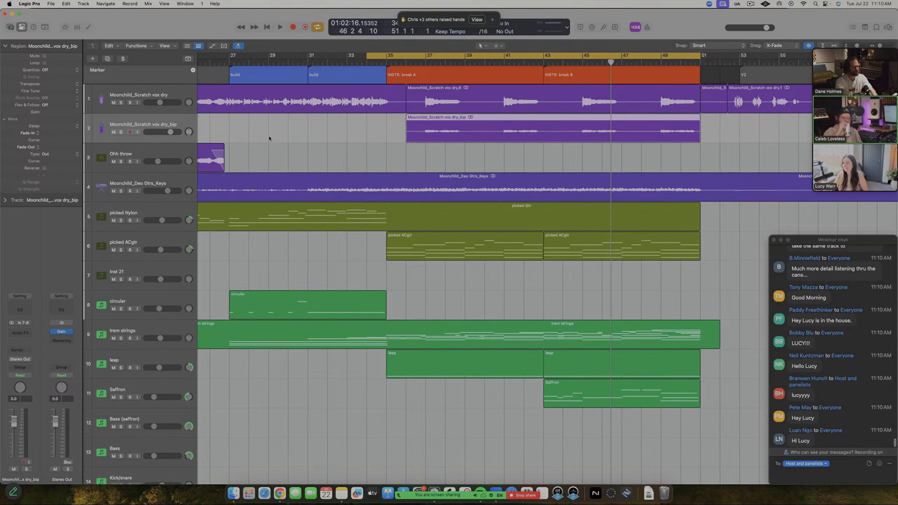
key(super+Down)
key(super+Down)
key(super+Down)
key(super+Down)
key(super+Down)
key(super+Down)
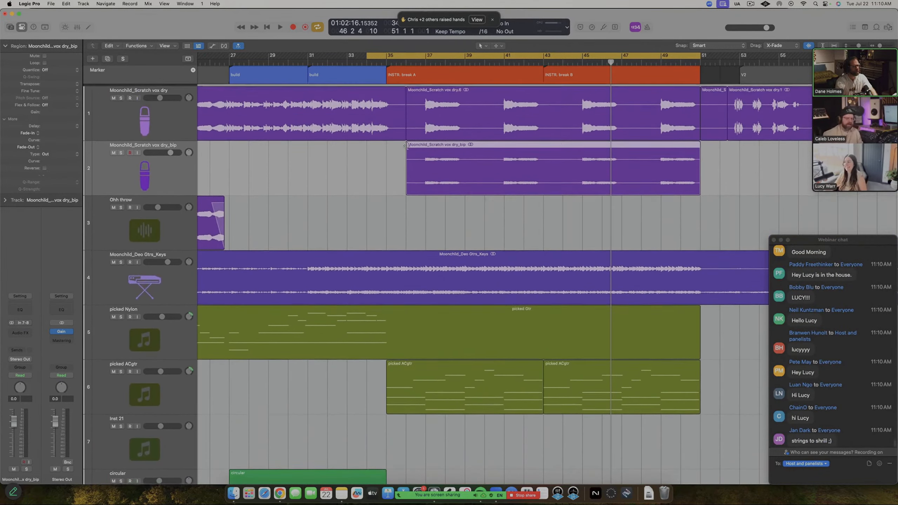
click(471, 108)
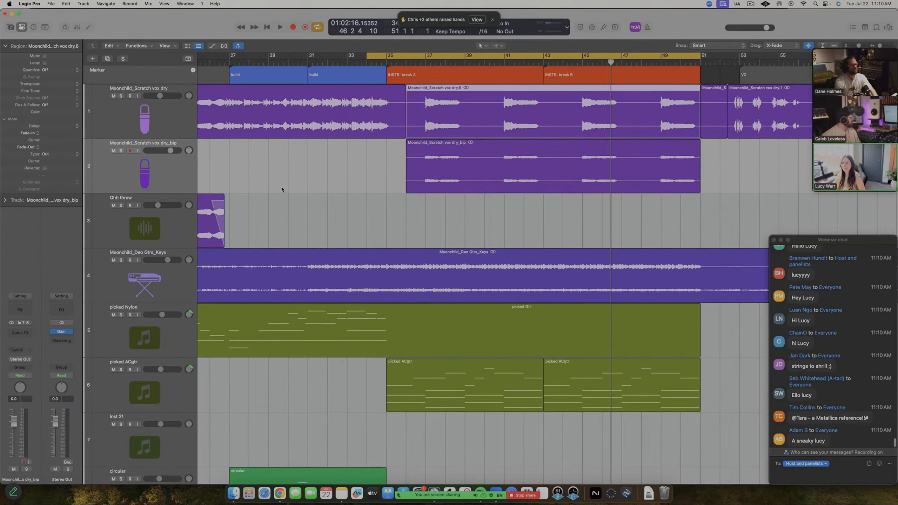
click(168, 174)
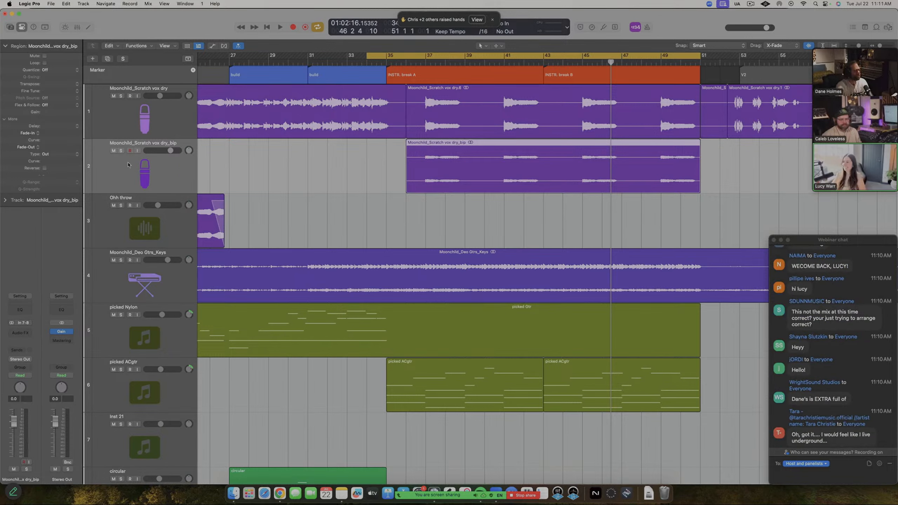
Insert a stereo Rev SPRING-636 reverb on the bounced scratch vocal track and place its window below the vocal waveforms
click(16, 332)
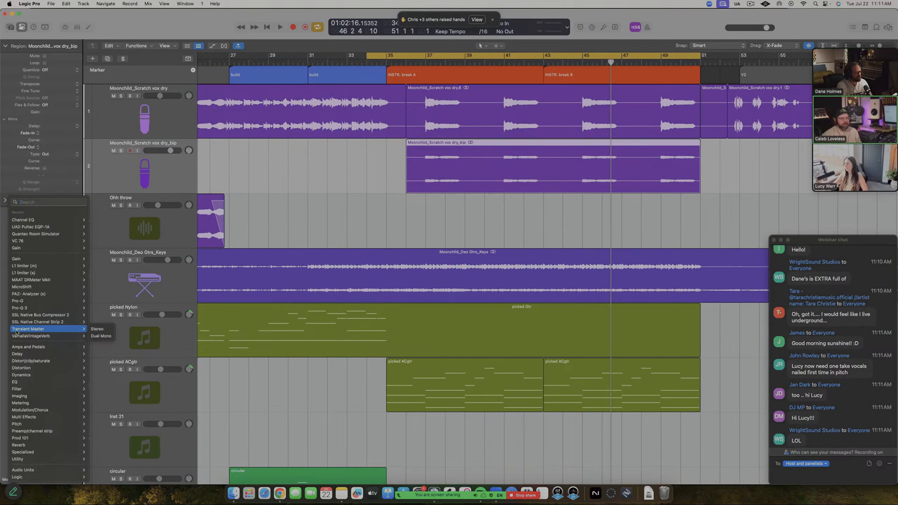
text(spring)
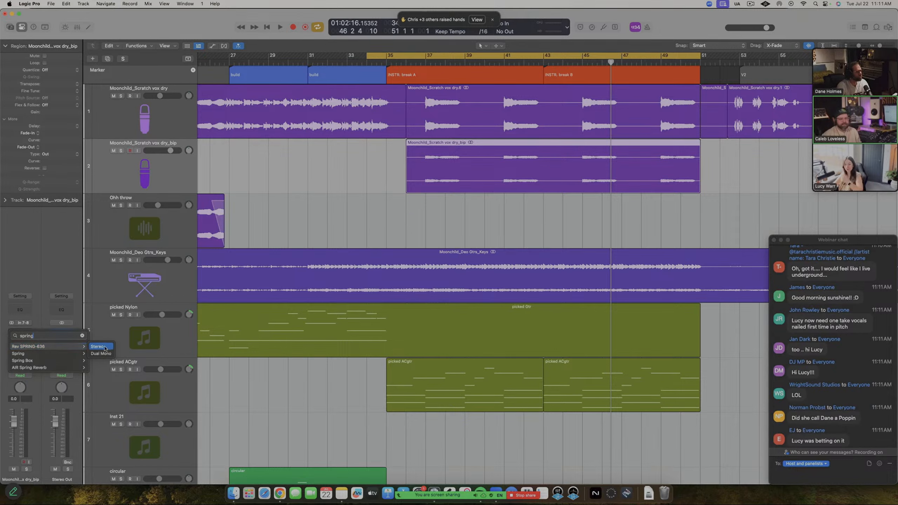
click(102, 347)
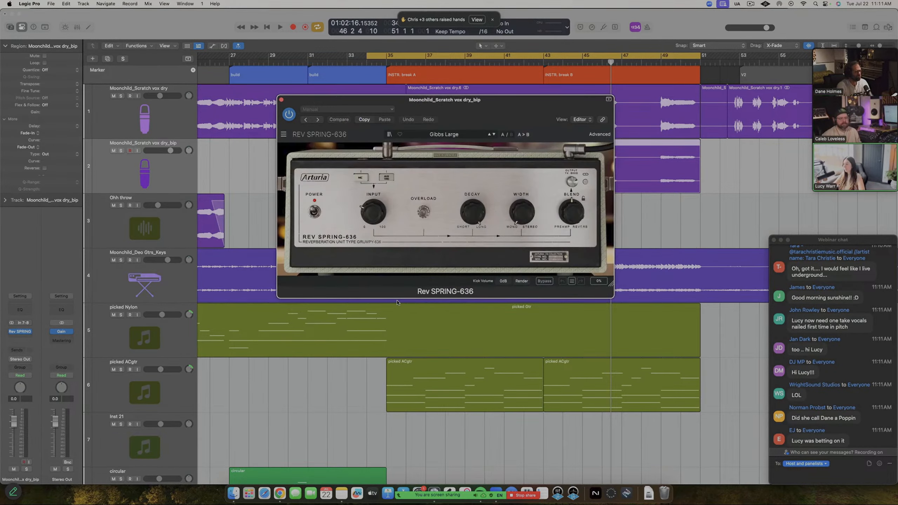
drag(510, 102, 488, 173)
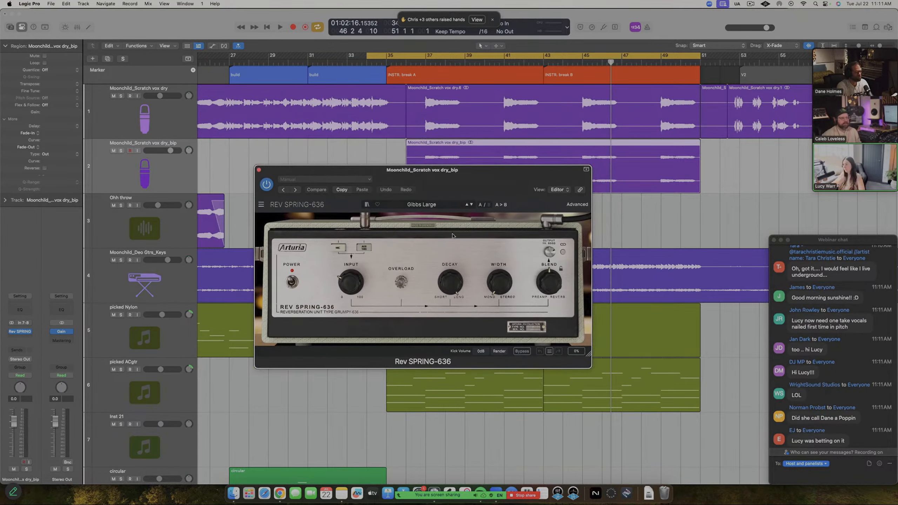
Insert a stereo EchoBoy Jr on the bounced scratch vocal track after the spring reverb
click(22, 338)
text(echo)
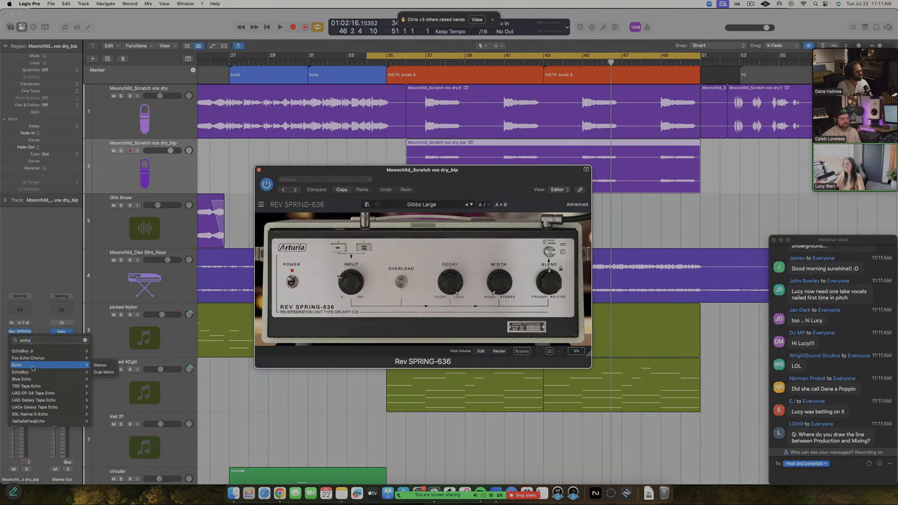
mouse_move(42, 372)
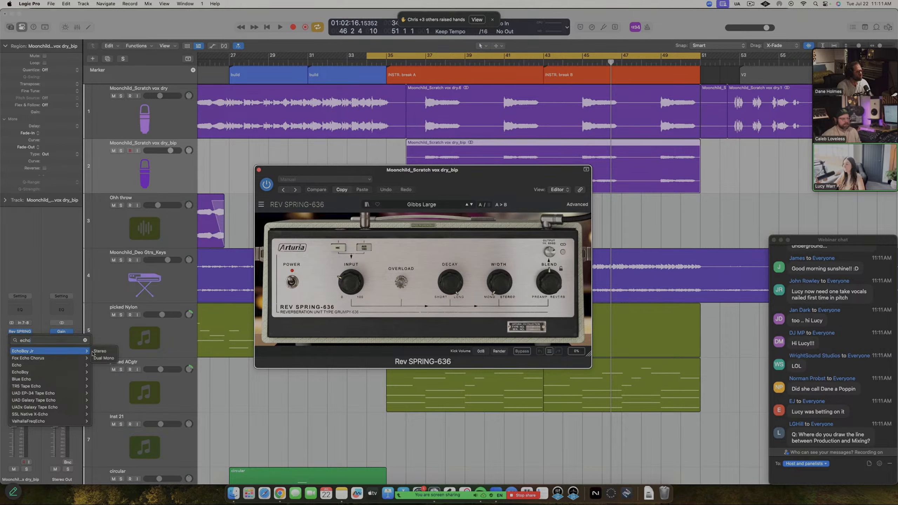
click(93, 350)
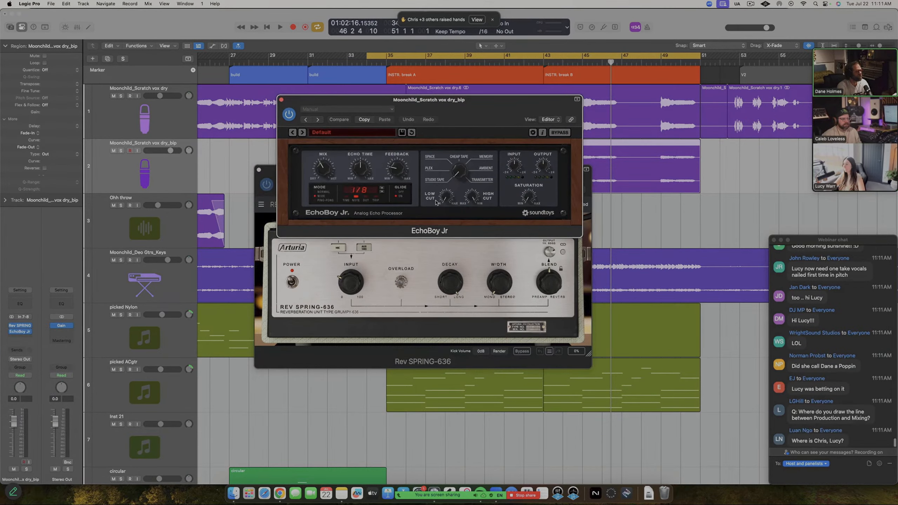
Turn down the high cut and mix of the EchoBoy Jr and set its echo mode to Ping Pong
drag(473, 202, 474, 226)
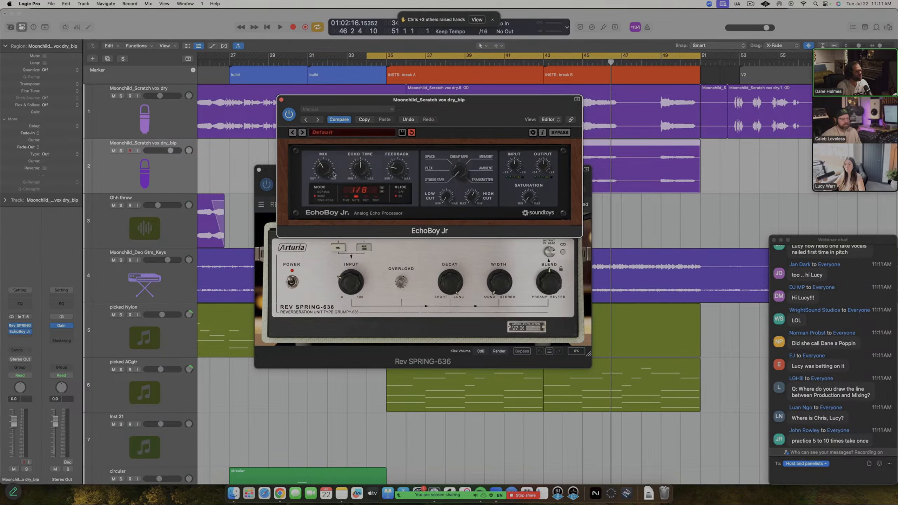
drag(324, 173, 324, 184)
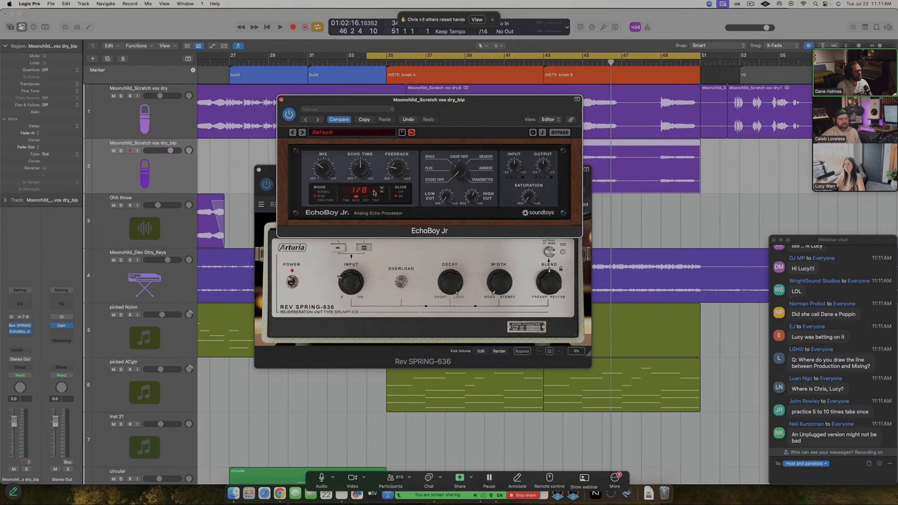
click(328, 201)
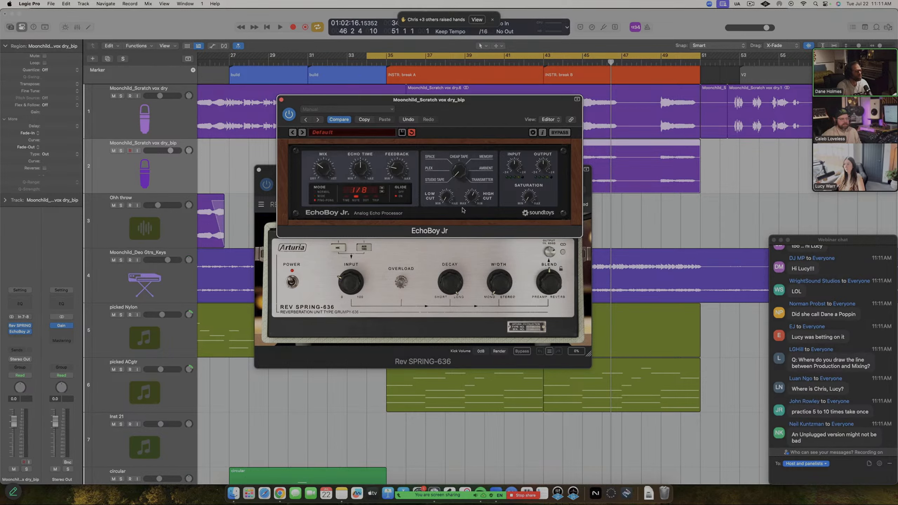
Solo the bounced scratch vocal, audition it with its effects at the start of INSTR. break A, and close both plug-in windows
click(120, 151)
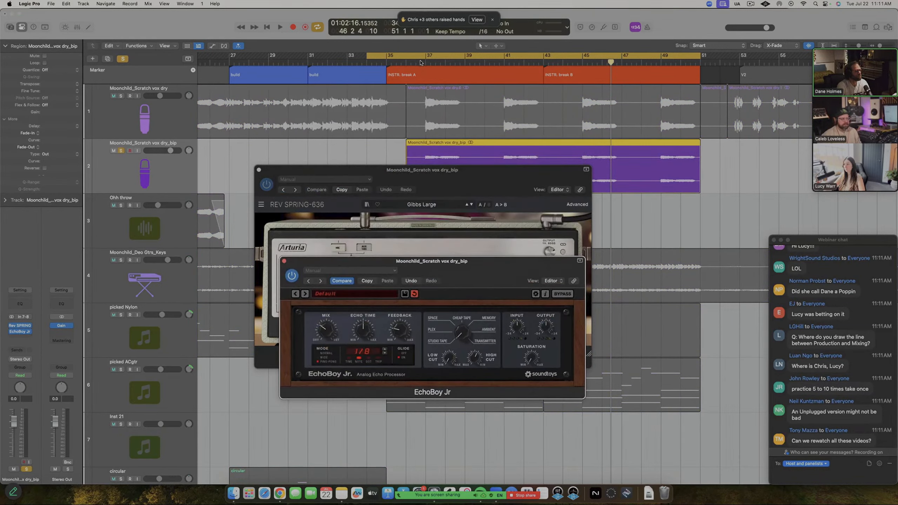
click(421, 62)
key(space)
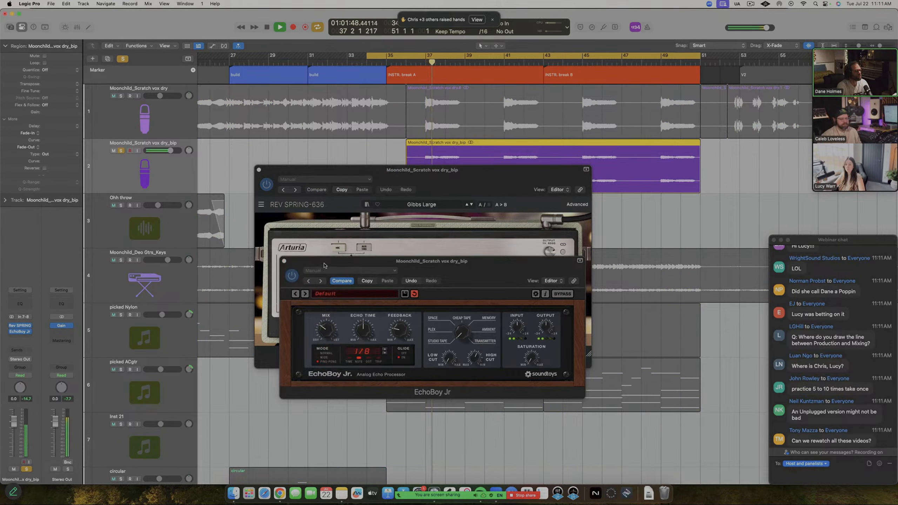
click(284, 262)
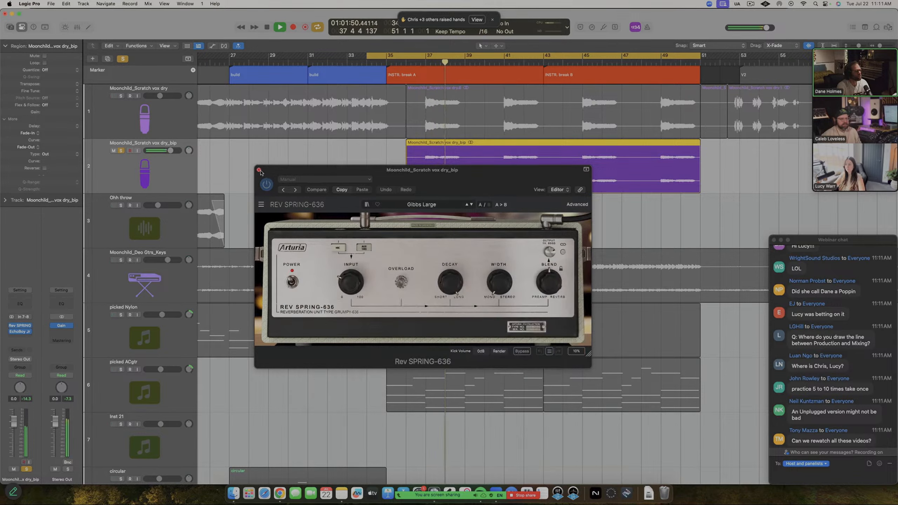
click(259, 170)
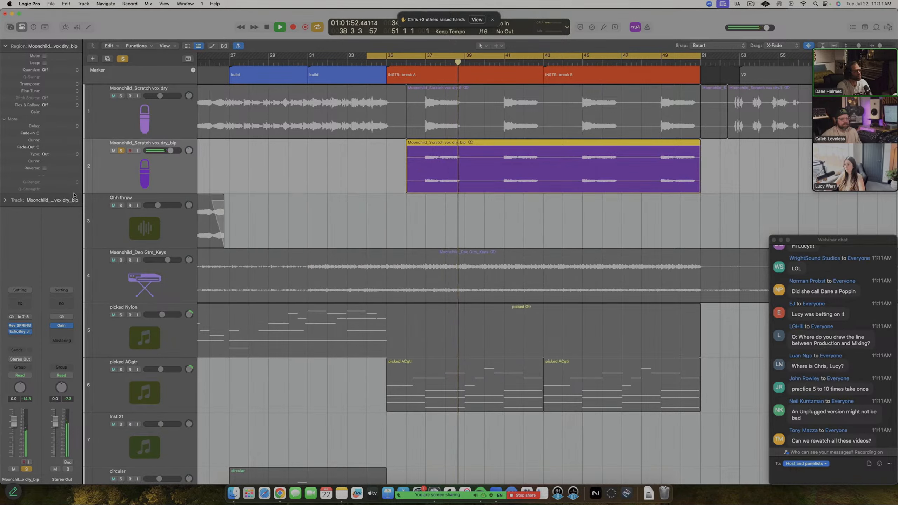
key(space)
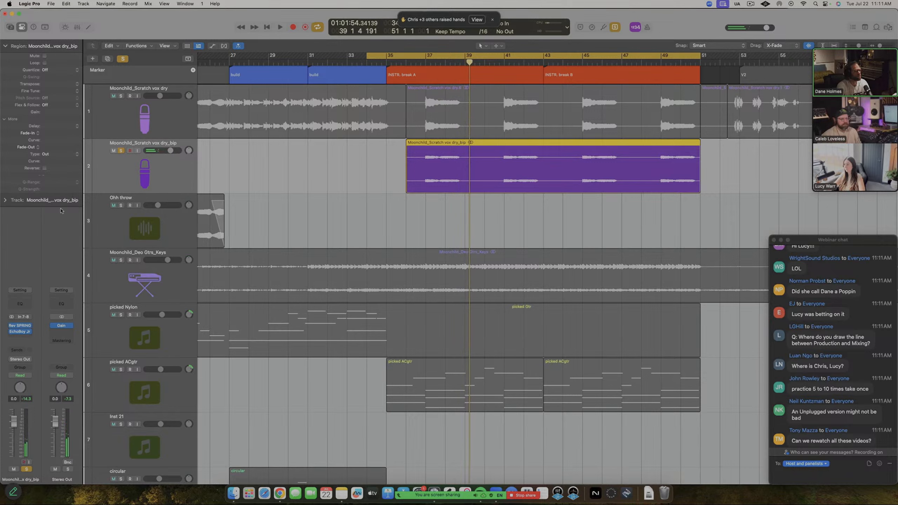
Unsolo the bounced scratch vocal and lower its volume to -16.4 dB while looping the instrumental breaks with the full mix
key(c)
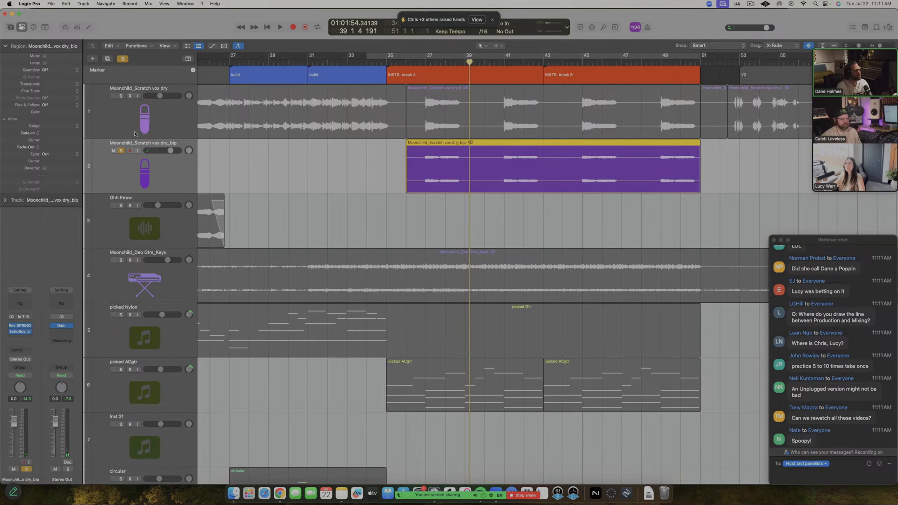
click(122, 151)
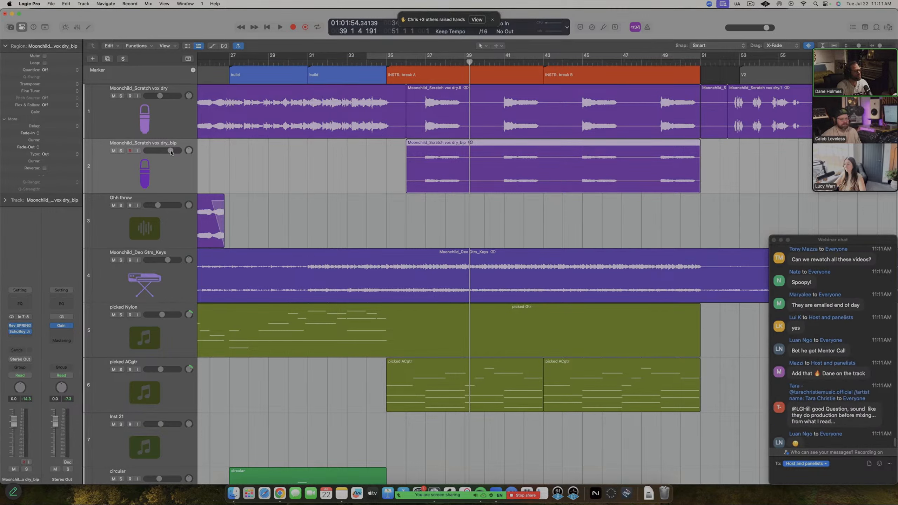
drag(162, 151, 156, 151)
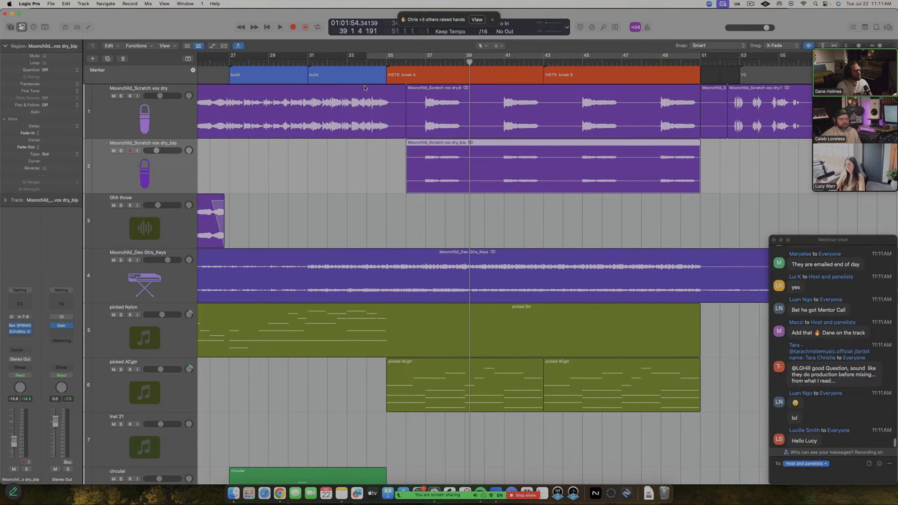
key(c)
key(space)
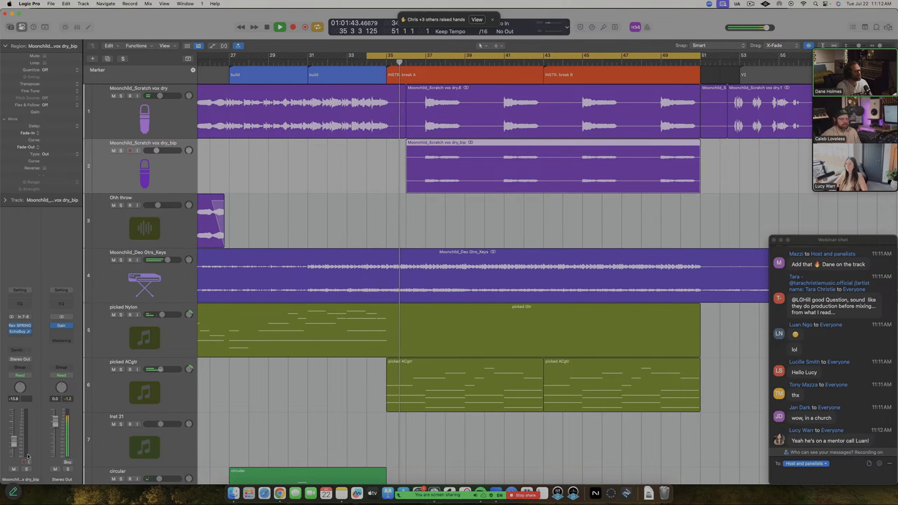
drag(15, 446, 15, 448)
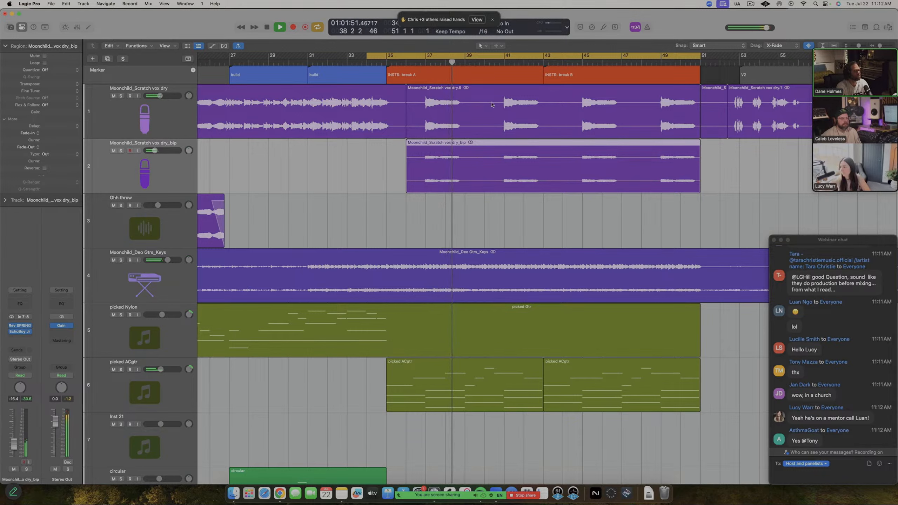
Try muting the original scratch vocal region over the instrumental breaks, and unmute it
click(431, 127)
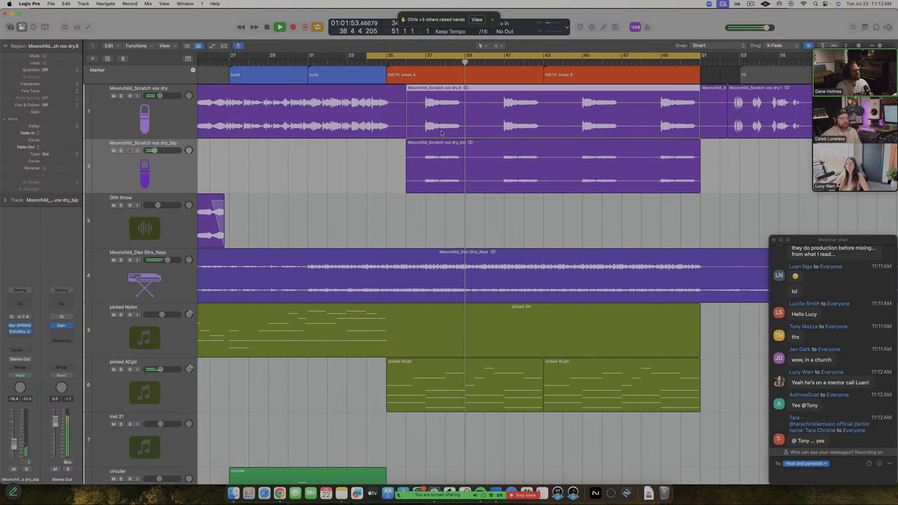
key(ctrl+m)
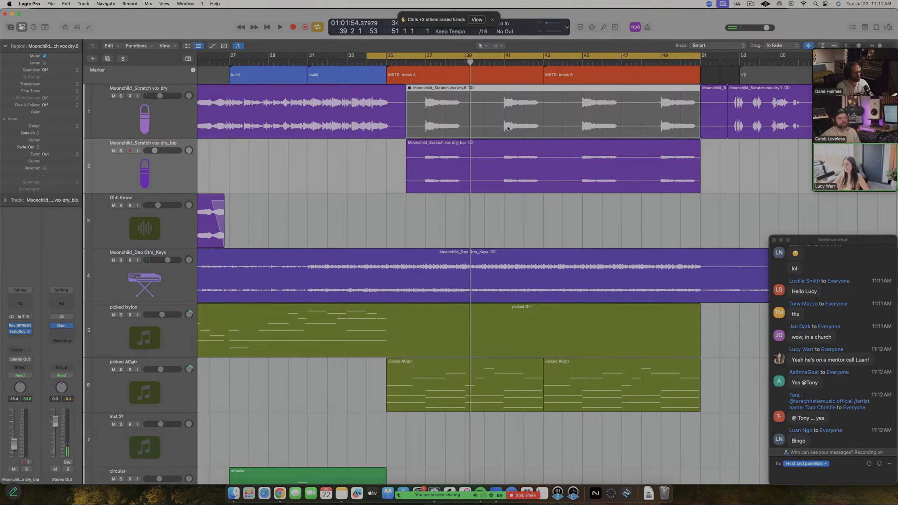
key(ctrl+m)
key(ctrl+m)
key(ctrl+m)
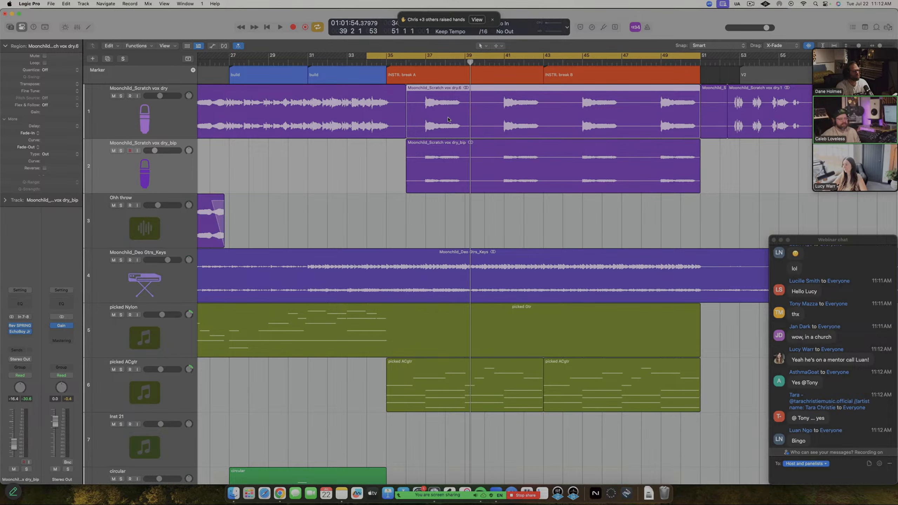
Show automation and lower the original scratch vocal's gain automation to -4.3 dB across the instrumental breaks
key(a)
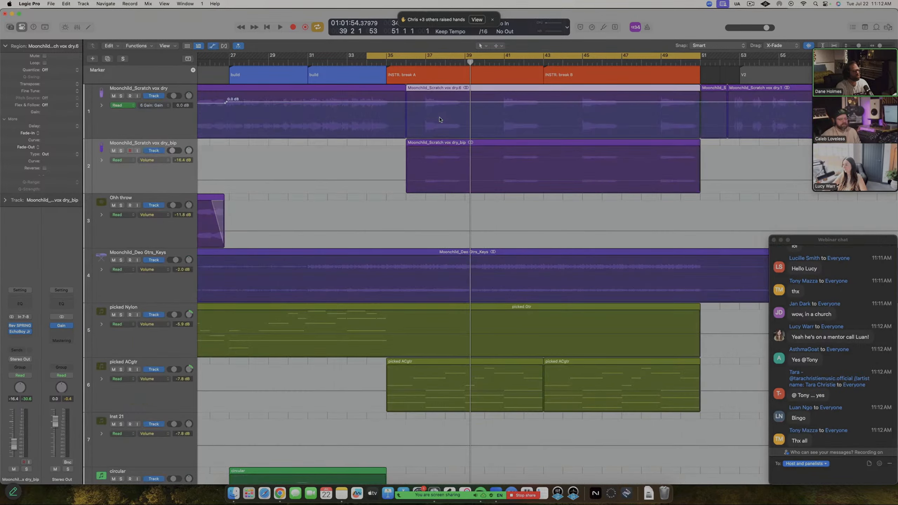
click(419, 106)
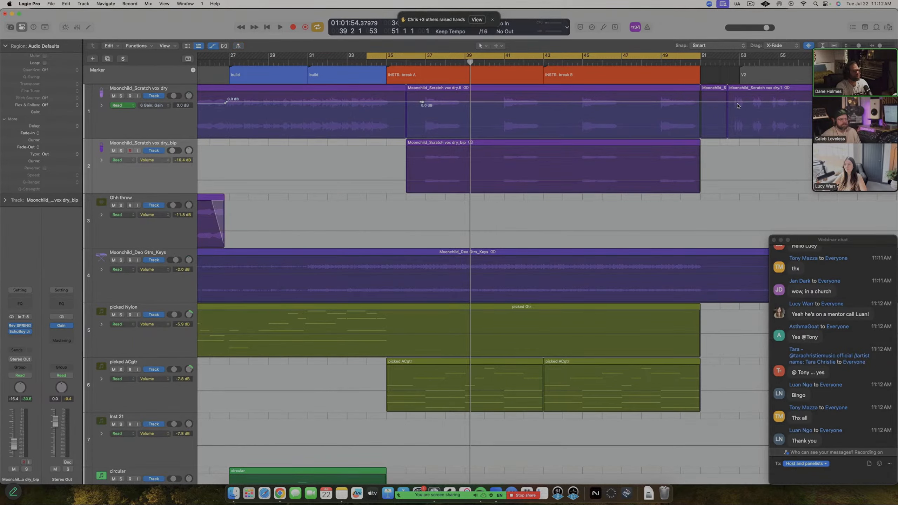
drag(708, 105, 664, 104)
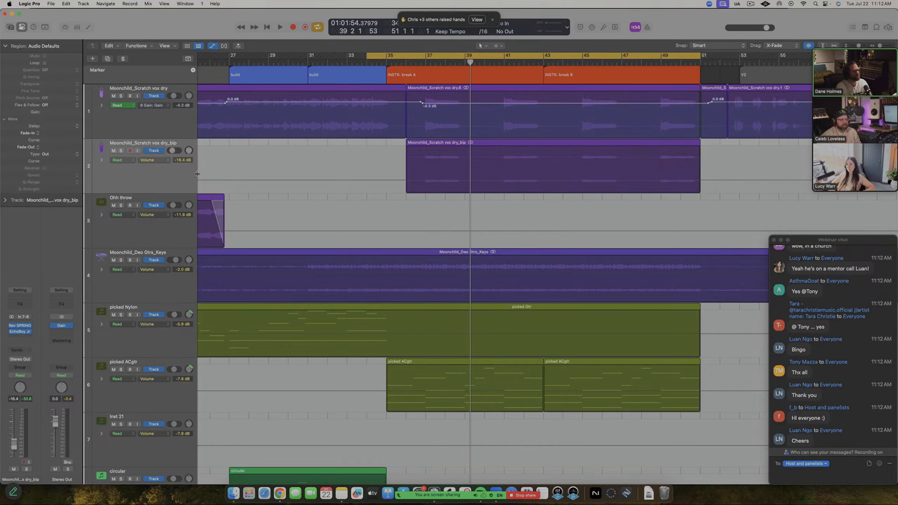
Raise the bounced scratch vocal's volume to -10.0 dB while playing the instrumental breaks, and hide the automation
click(188, 180)
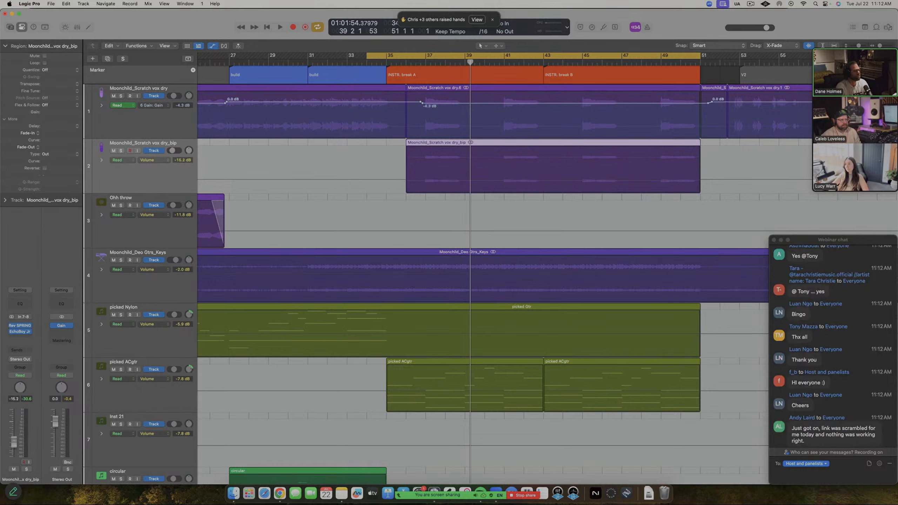
key(Return)
key(space)
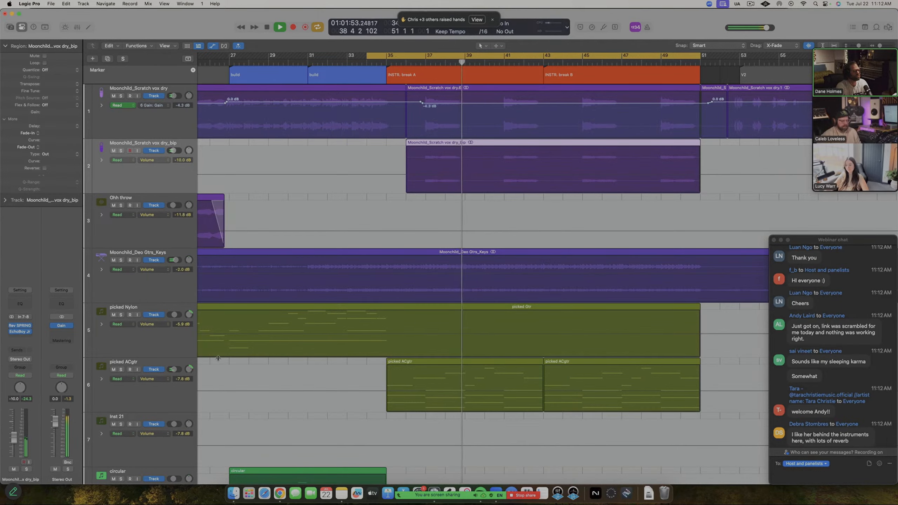
key(e)
key(e)
key(a)
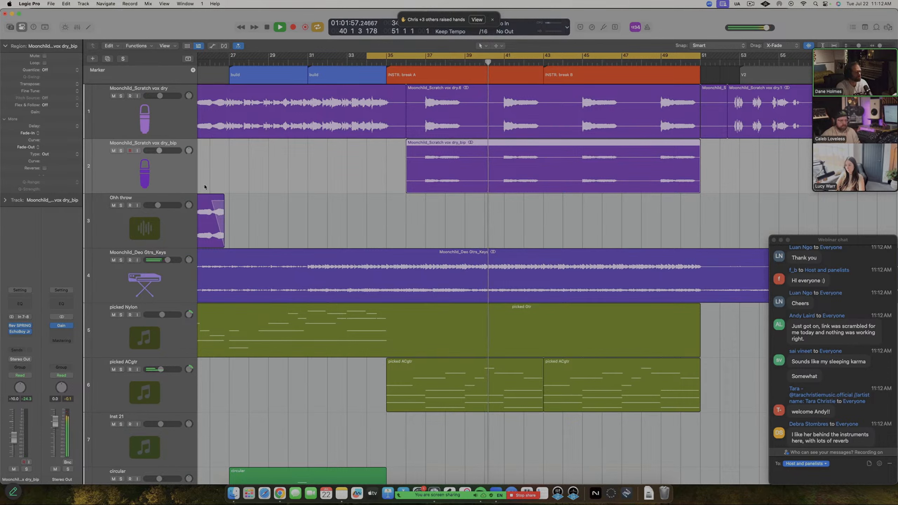
Copy the two-bar original scratch vocal phrase at bar 34 to bar 44 on the same track and trim the copy to one bar
key(Up)
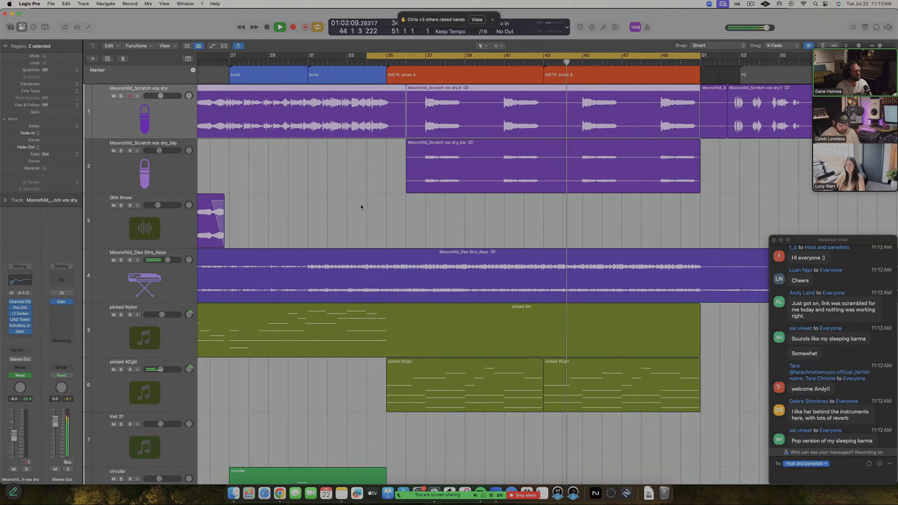
scroll(405, 108, up, 2)
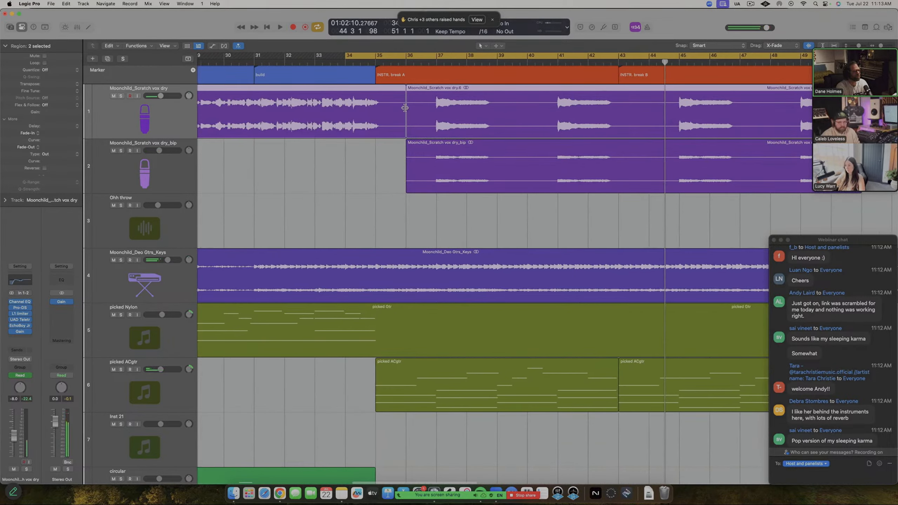
double_click(353, 65)
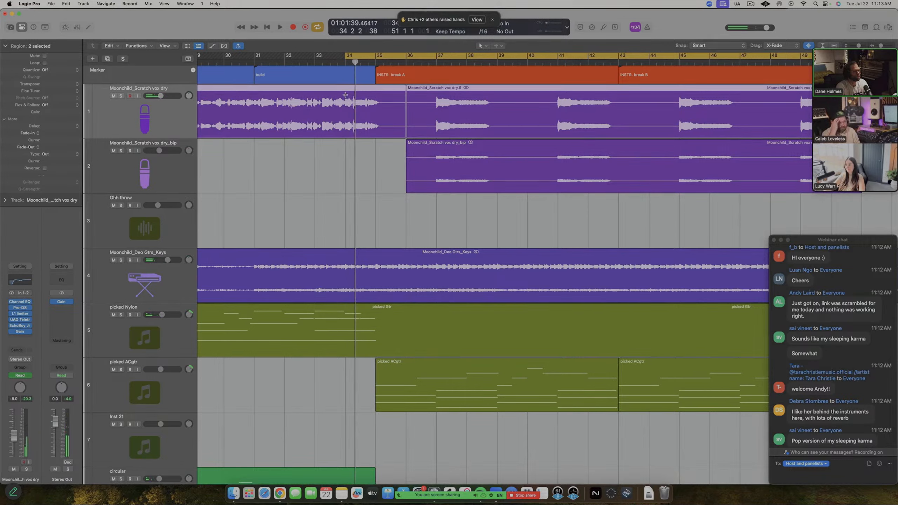
drag(345, 95, 689, 125)
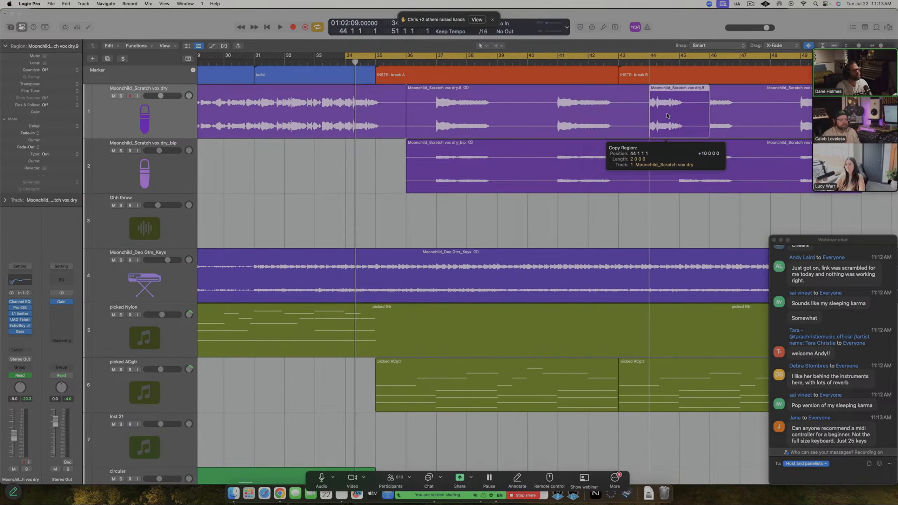
click(467, 175)
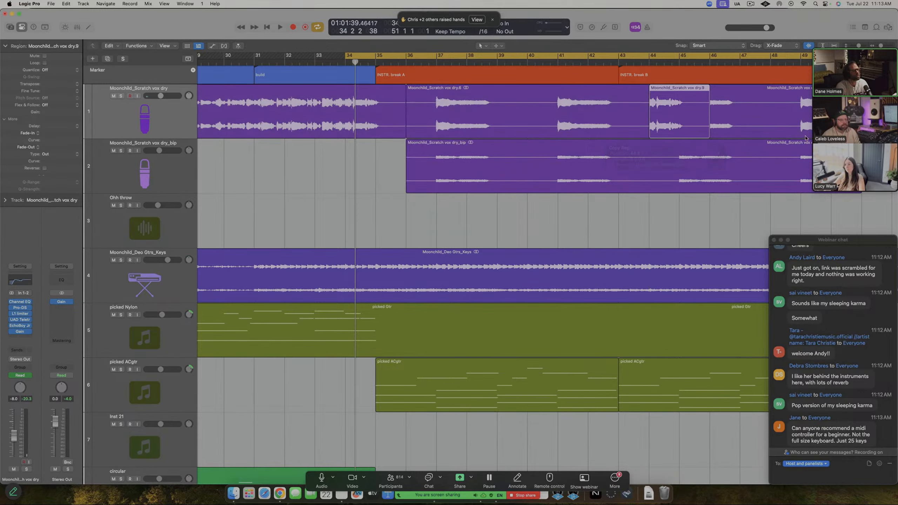
drag(709, 134, 679, 135)
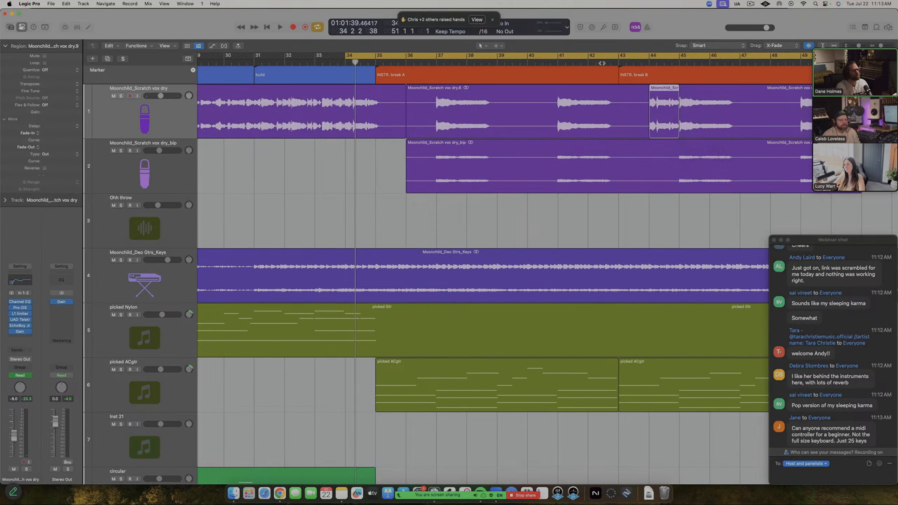
Play the arrangement from bar 41 and again from bar 34 to check the copied phrase against the bounced vocal
double_click(550, 64)
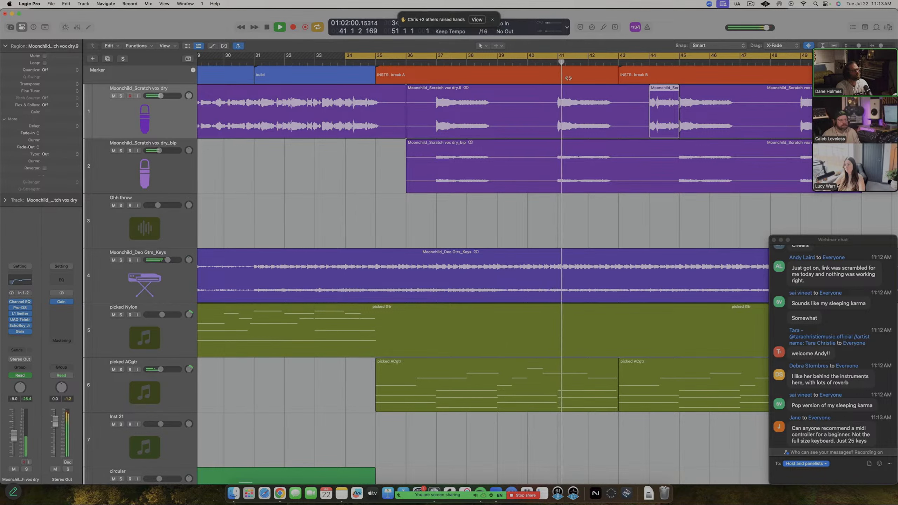
click(483, 150)
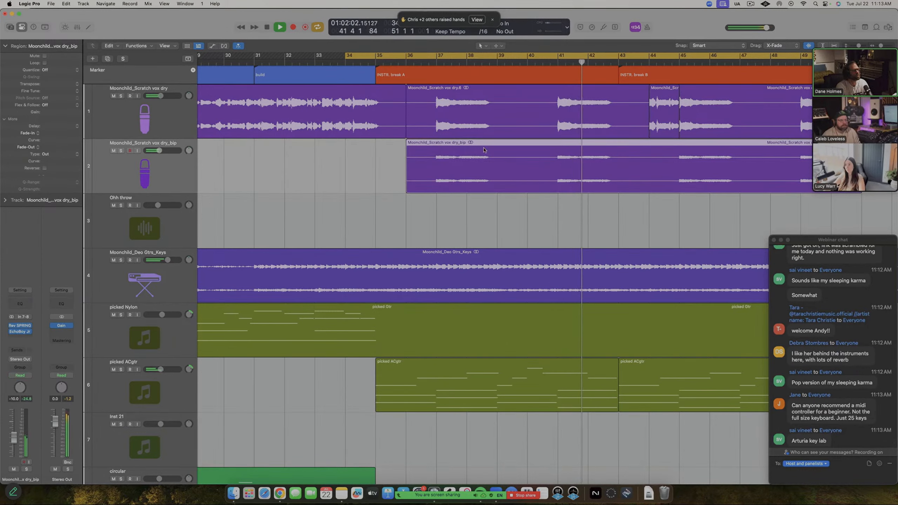
key(space)
key(space)
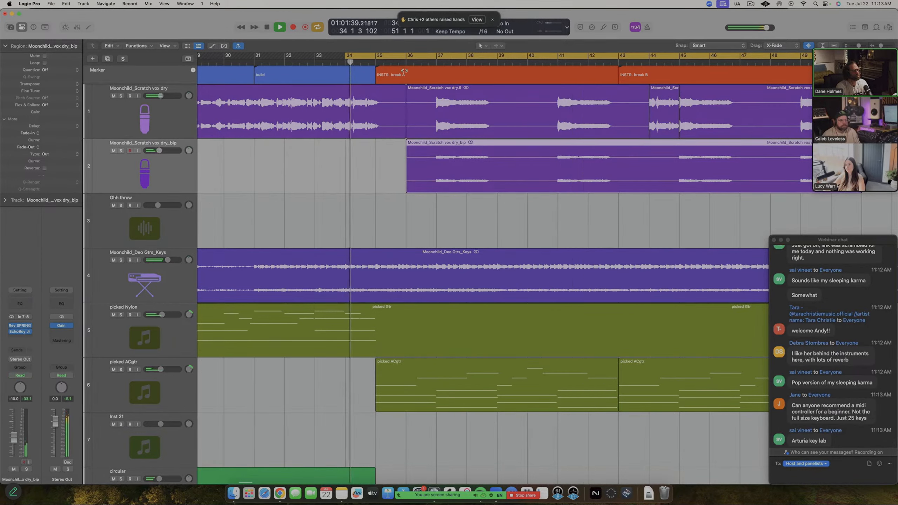
click(664, 108)
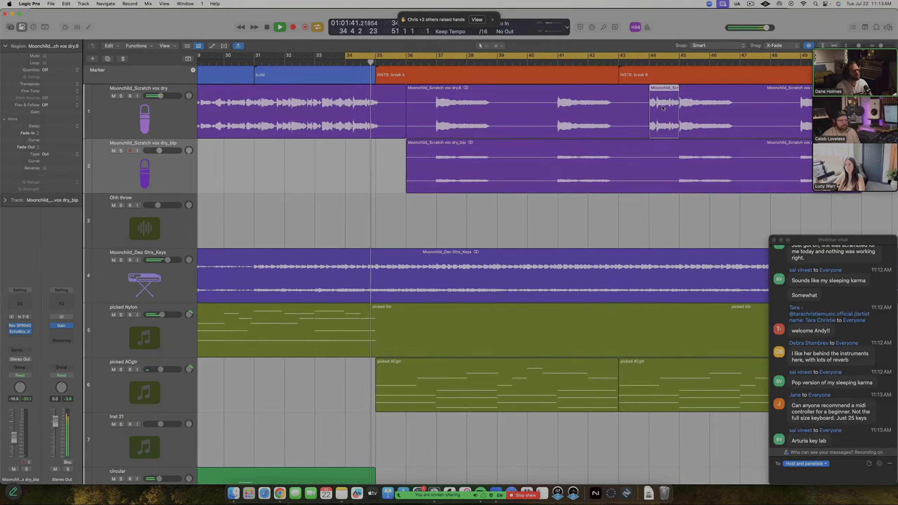
Clear bar 43 of the original scratch vocal and move the copied phrase from bar 44 into it, leaving the track automation in place
key(Delete)
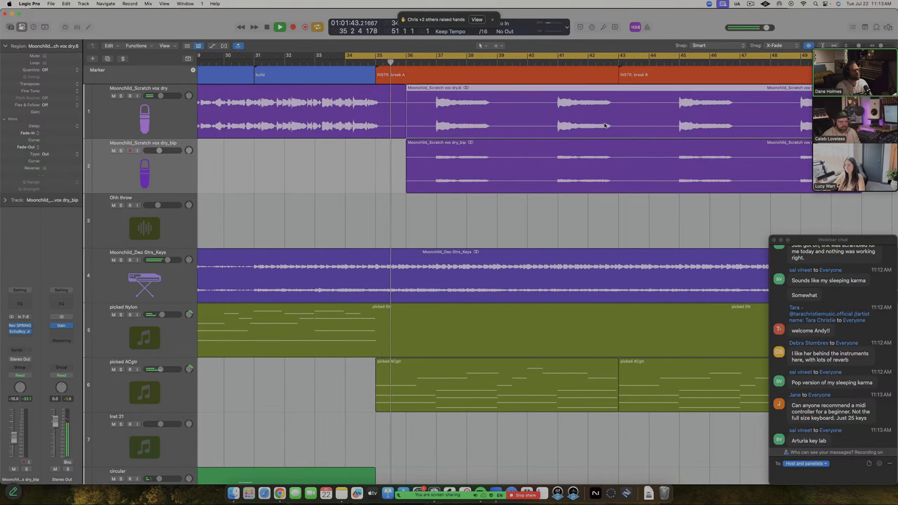
key(super+z)
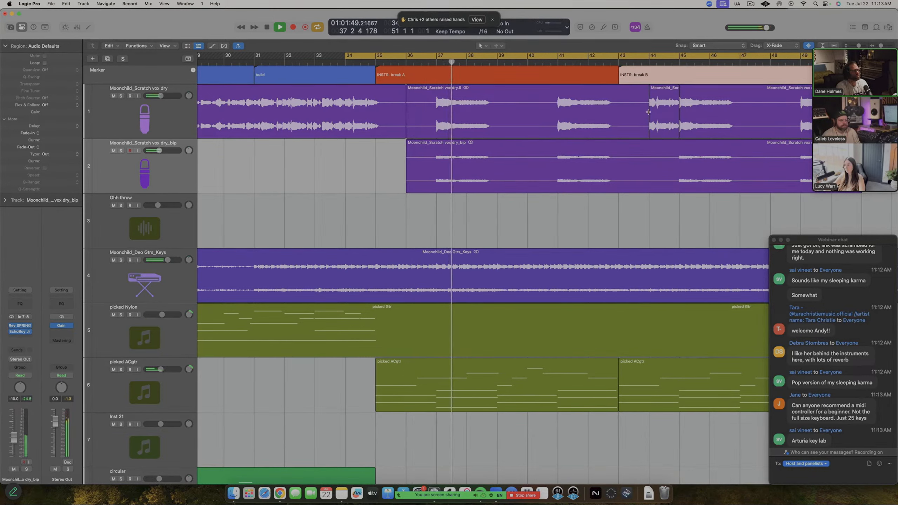
mouse_move(681, 120)
mouse_down()
mouse_move(641, 122)
mouse_move(680, 128)
mouse_move(619, 135)
mouse_up()
click(665, 126)
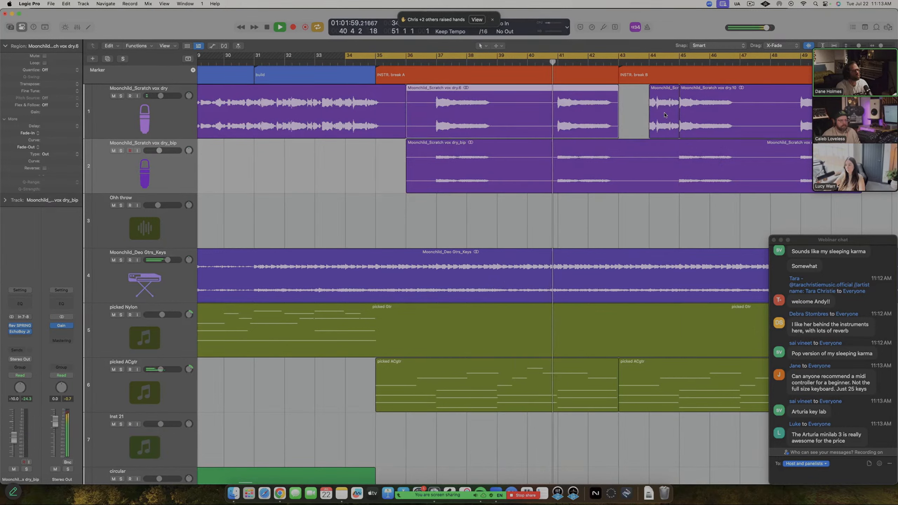
drag(665, 115, 635, 116)
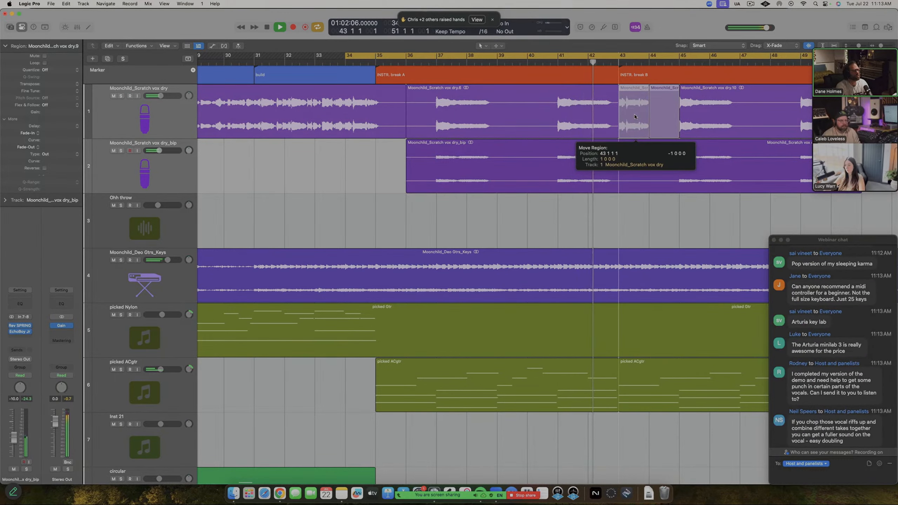
drag(635, 117, 635, 117)
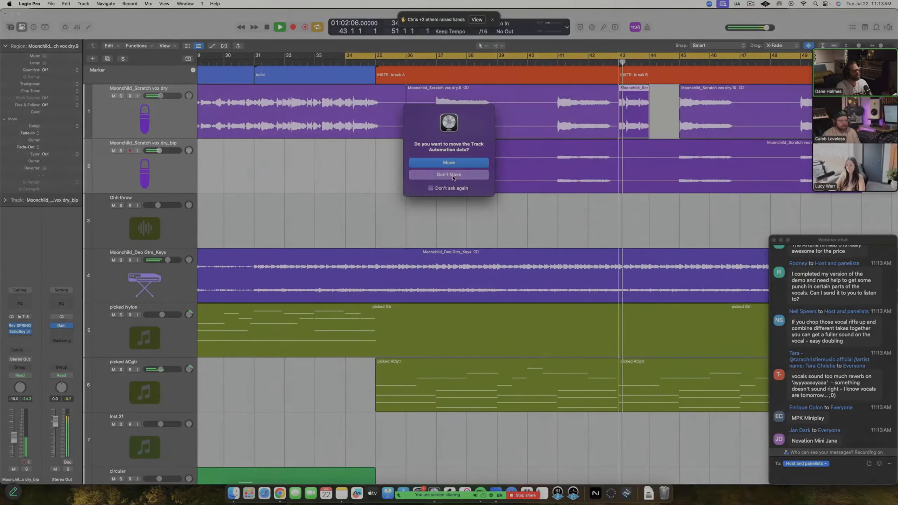
click(452, 175)
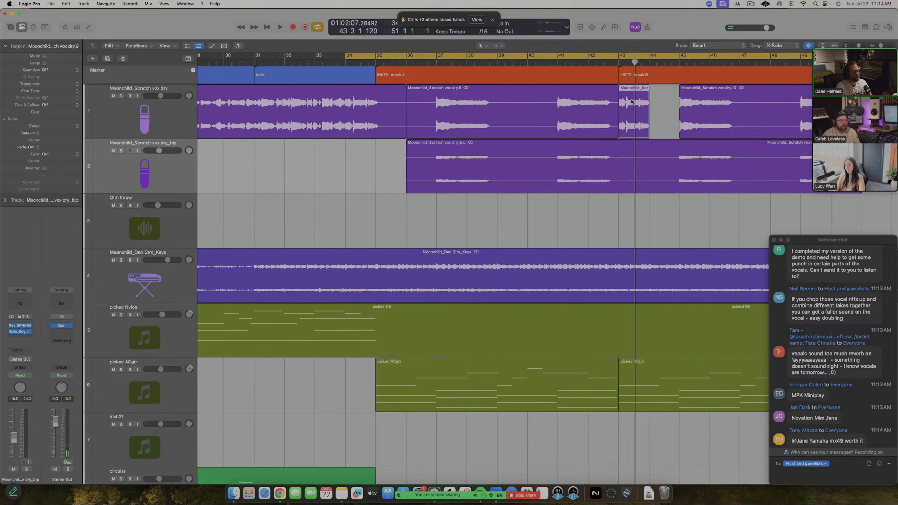
Clear the bounced scratch vocal from bar 43 to just before bar 45 and move the phrase down into bar 43 on that track
scroll(600, 120, down, 3)
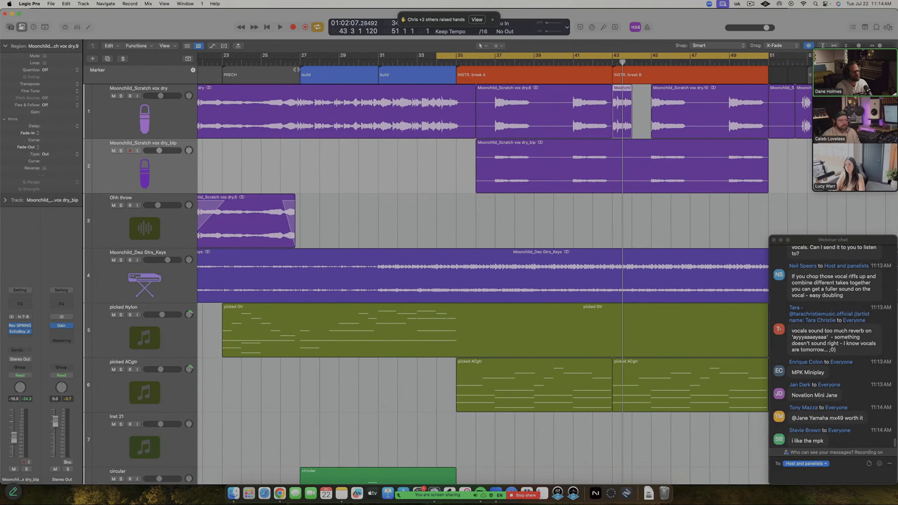
key(space)
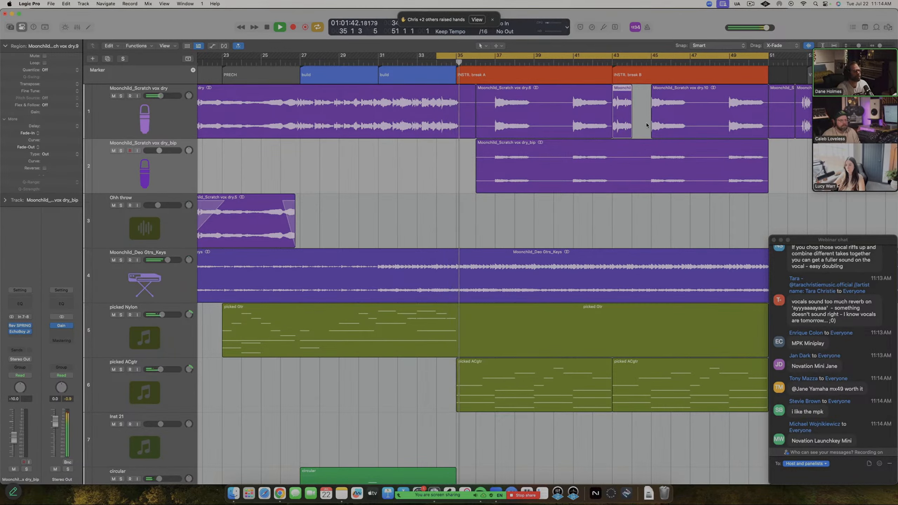
scroll(646, 135, up, 2)
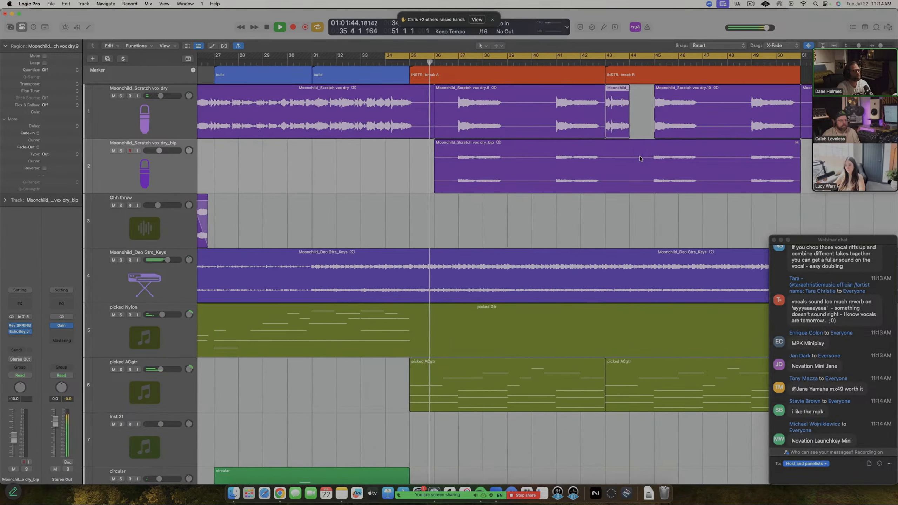
scroll(640, 158, up, 2)
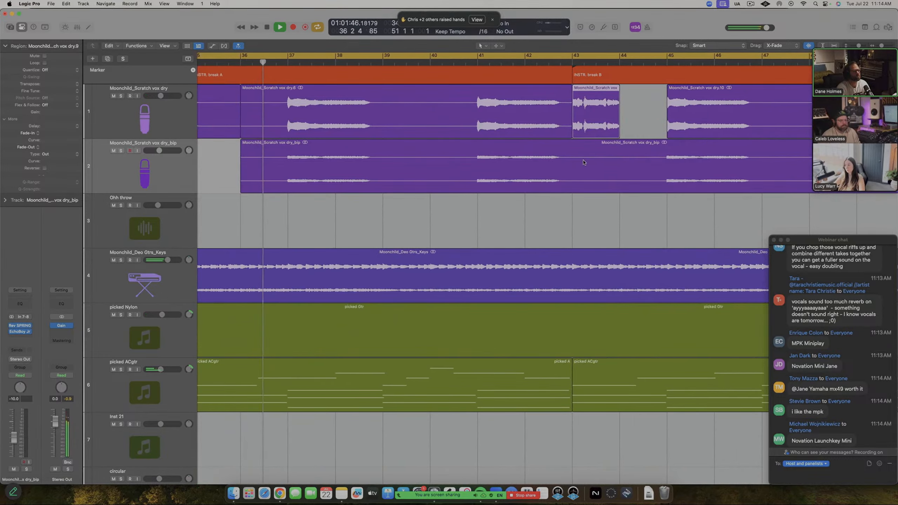
drag(573, 164, 585, 192)
click(645, 165)
click(456, 173)
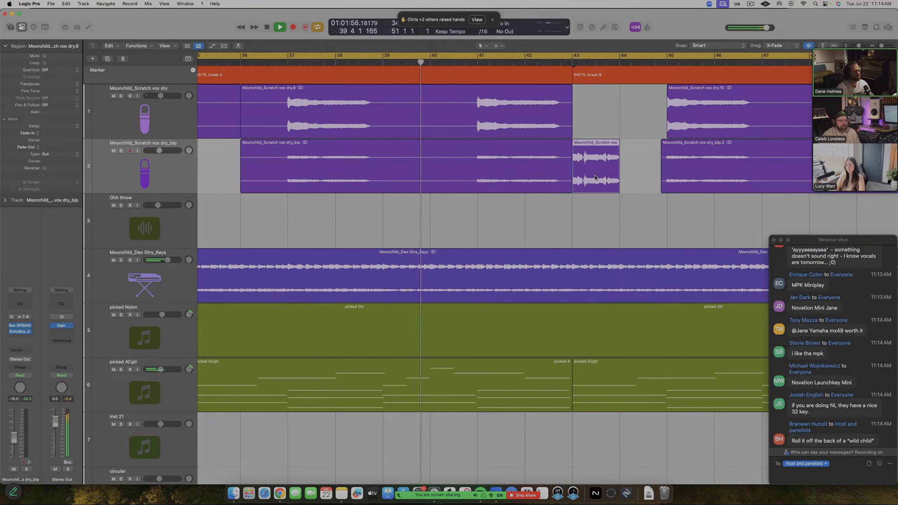
Try the phrase at bar 44 on the bounced track, return it to bar 43, and set its region gain to -5.0 dB
drag(596, 177, 642, 178)
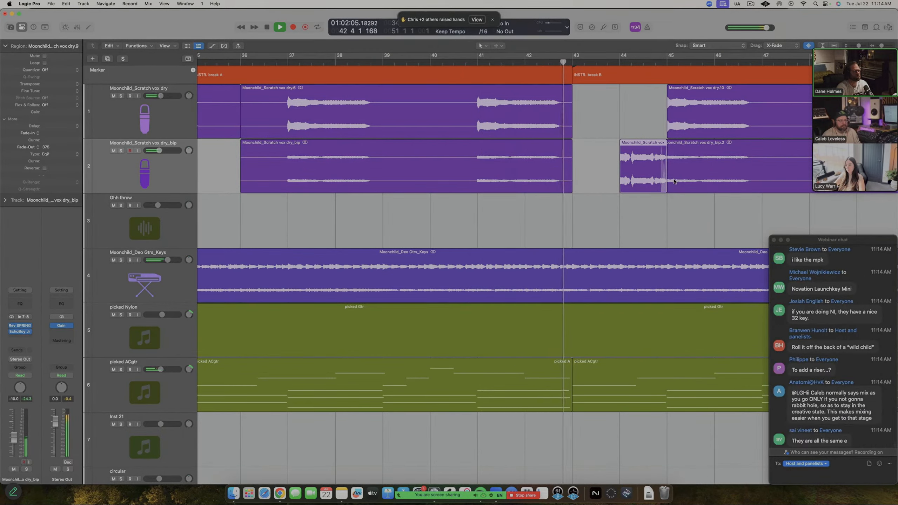
click(608, 173)
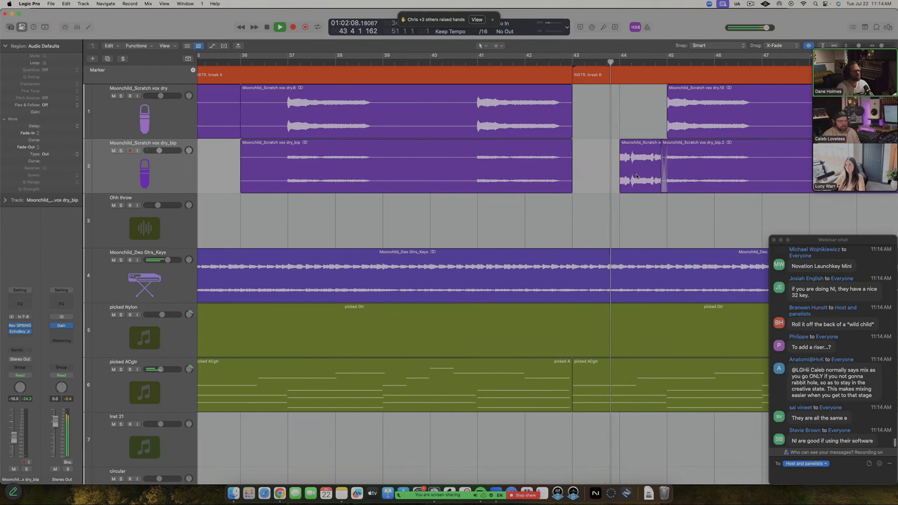
key(space)
drag(644, 172, 644, 172)
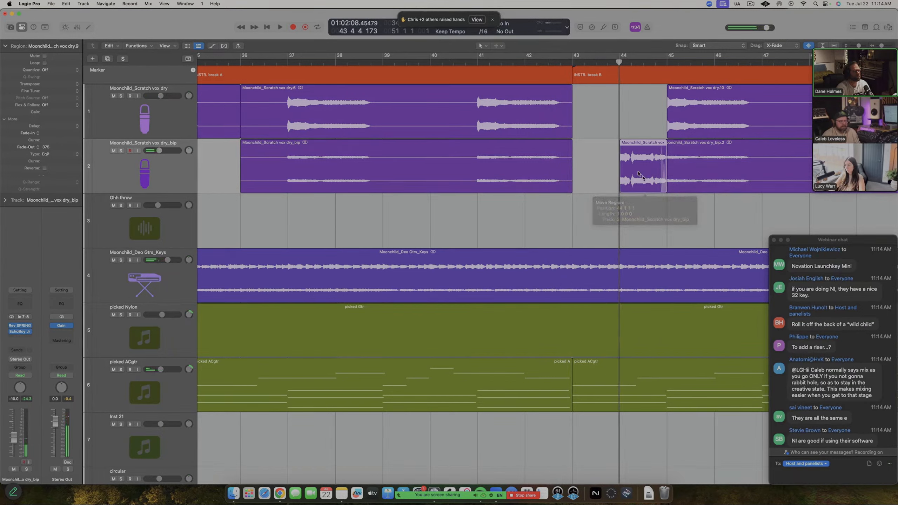
click(617, 158)
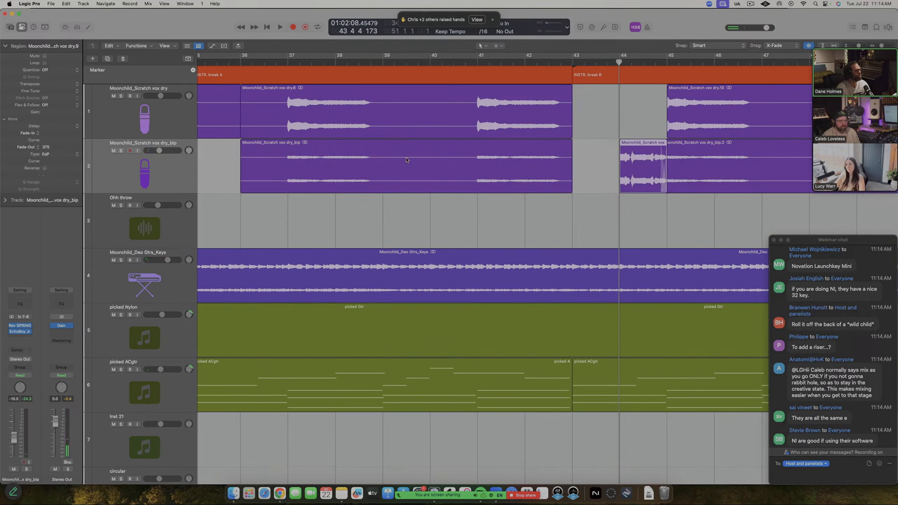
drag(633, 166, 585, 166)
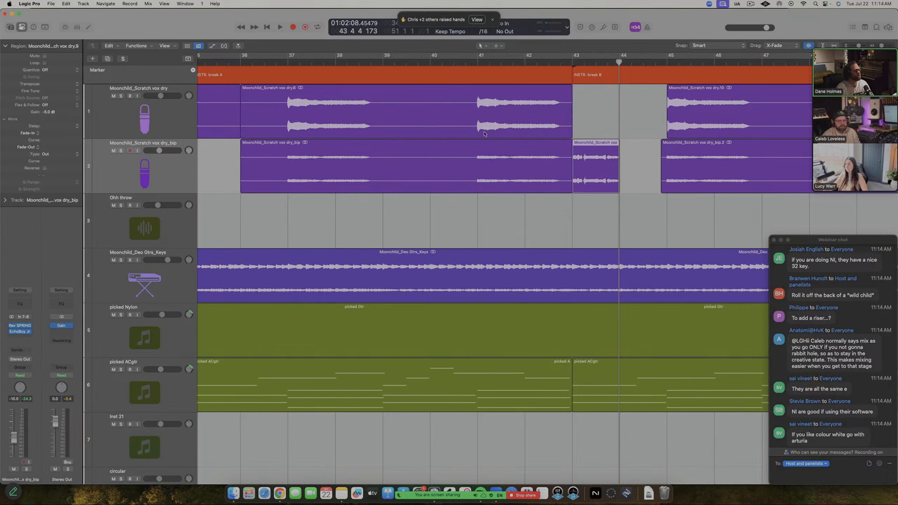
Extend the phrase's end slightly past bar 44 during playback and copy it up to bar 43 of the original scratch vocal track
click(470, 63)
key(space)
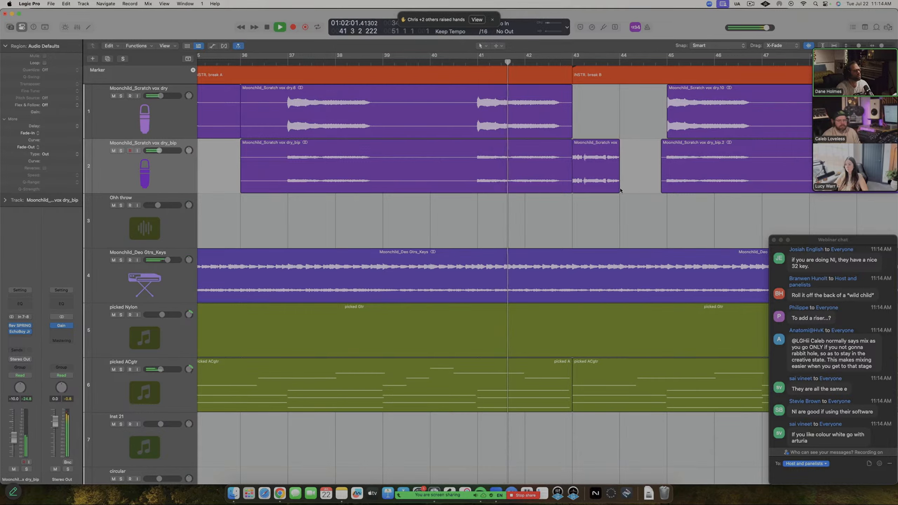
drag(620, 189, 624, 188)
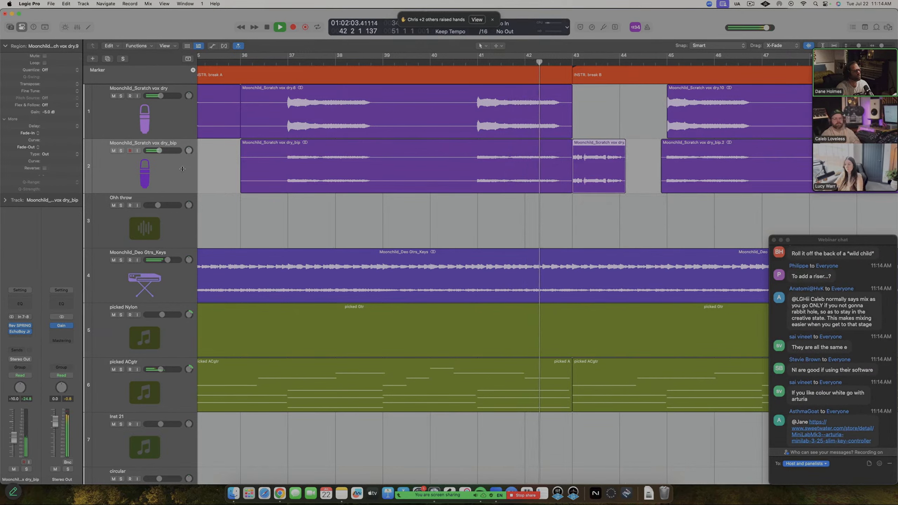
click(143, 172)
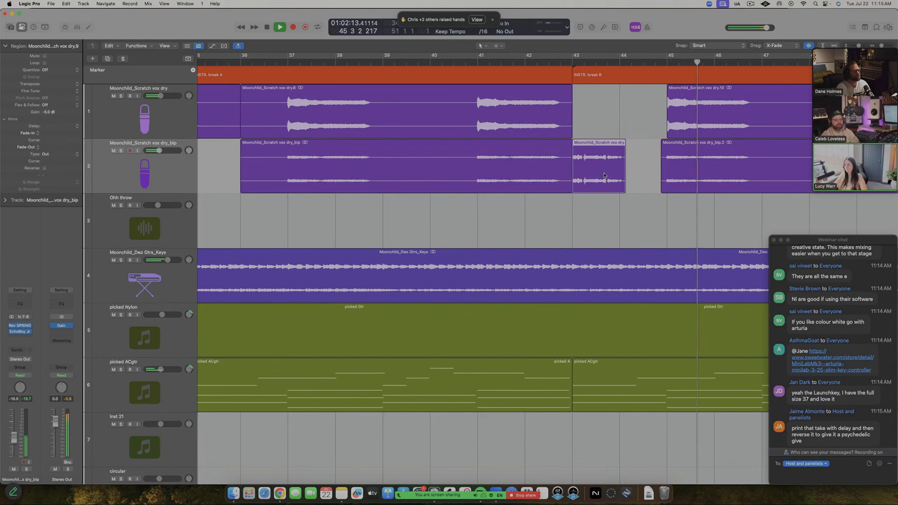
drag(605, 152, 606, 130)
Play the arrangement around bar 43 to check the doubled phrase on both vocal tracks within the instrumental breaks
key(super+Right)
scroll(604, 145, up, 5)
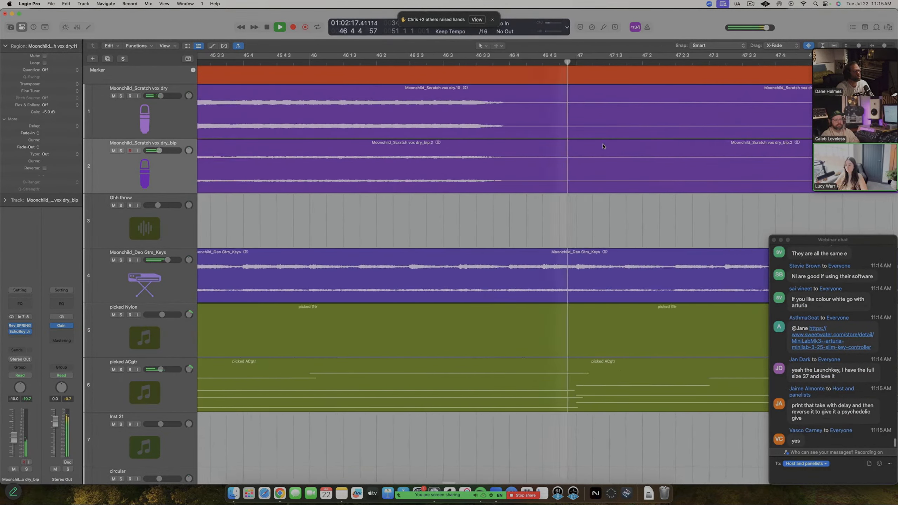
key(space)
key(space)
scroll(418, 171, down, 4)
scroll(418, 171, up, 4)
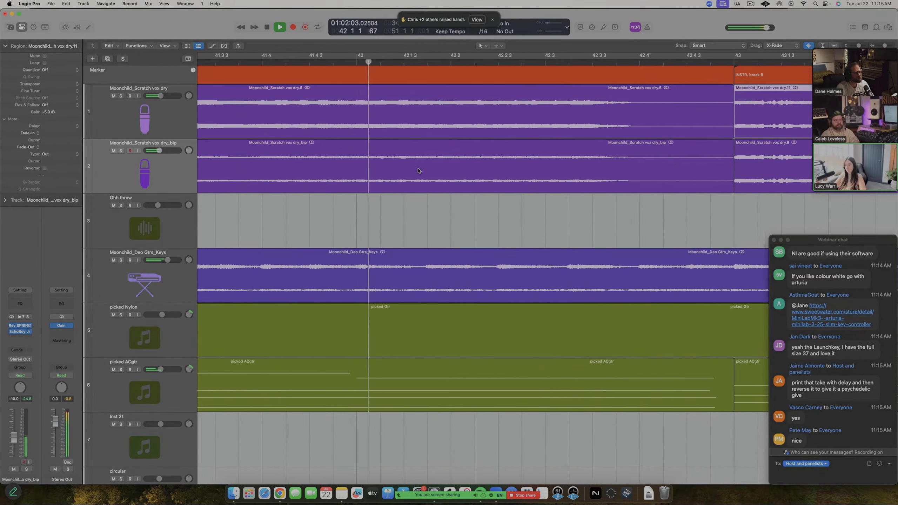
scroll(418, 171, down, 5)
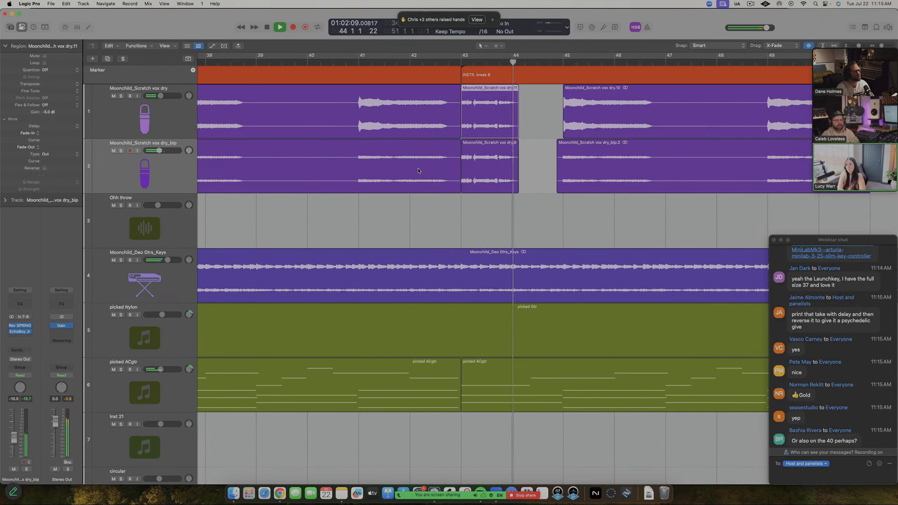
scroll(430, 216, down, 3)
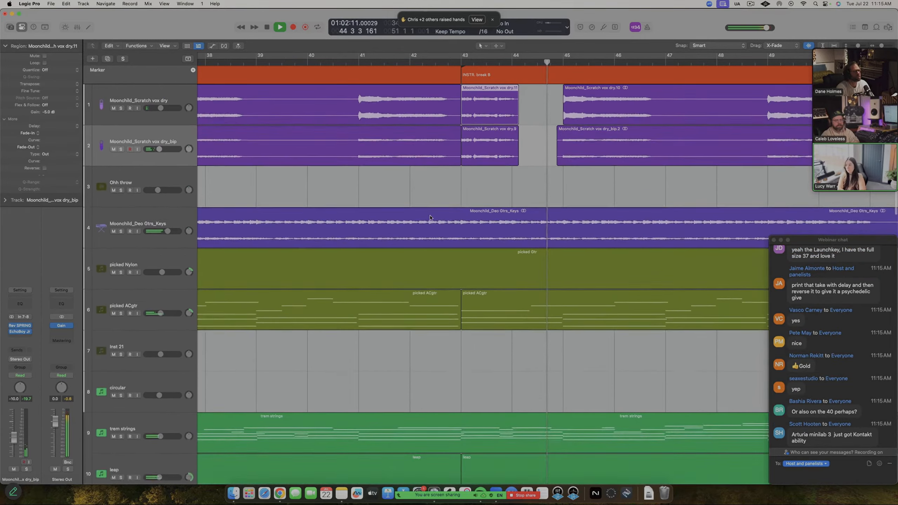
scroll(430, 216, left, 4)
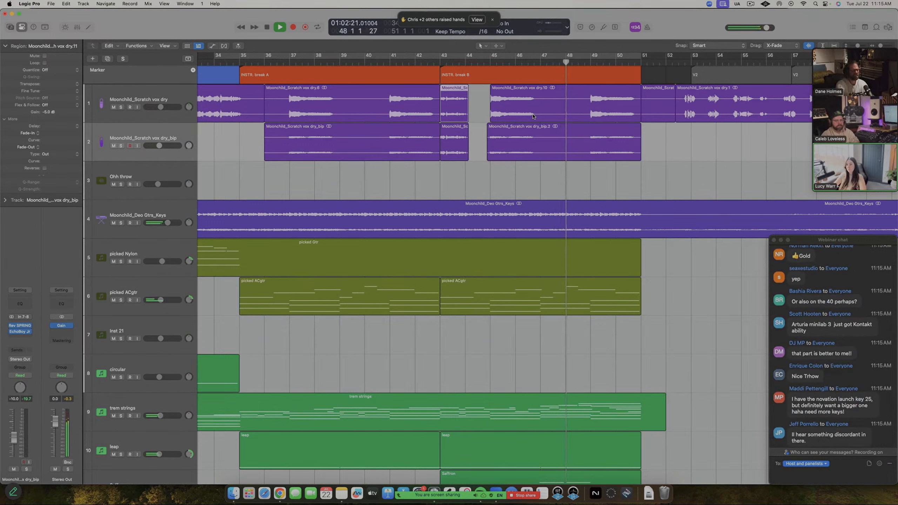
key(space)
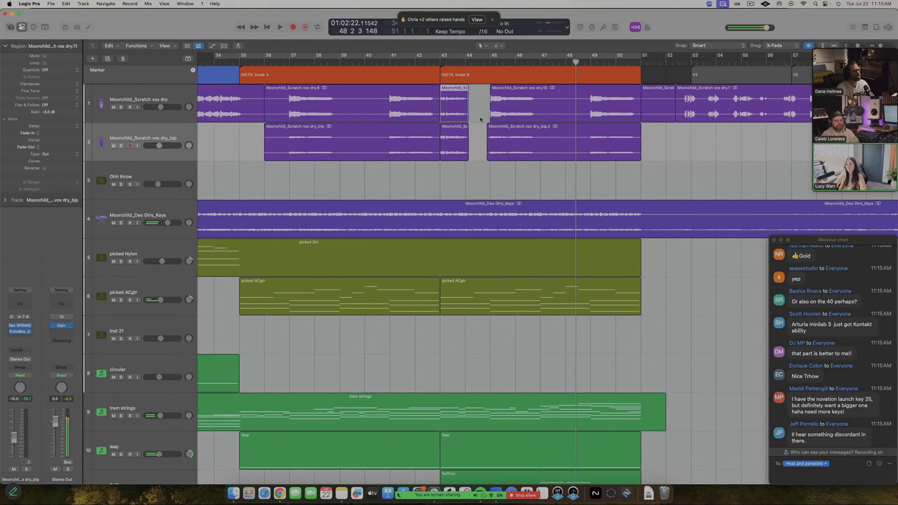
Delete bar 48 from both the original and bounced scratch vocal tracks, including its automation data
drag(566, 92, 592, 148)
click(579, 150)
key(Delete)
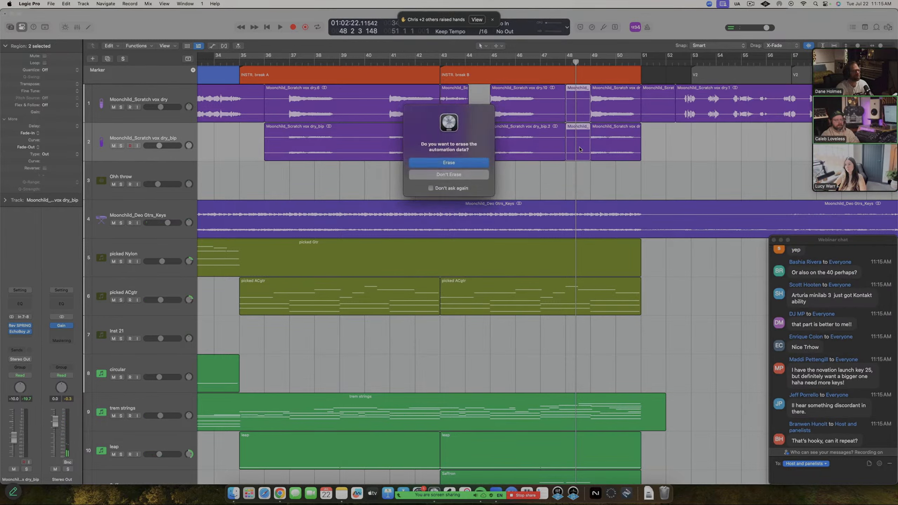
key(Return)
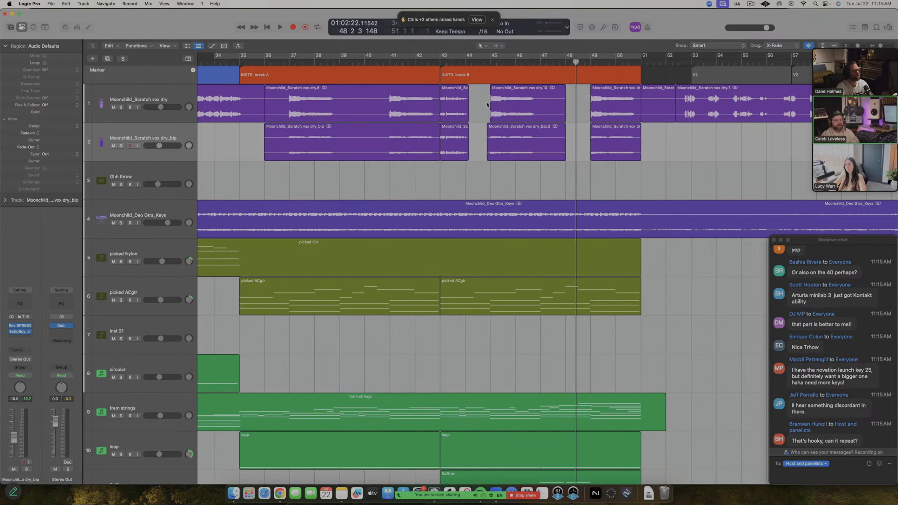
Copy the bar 43 phrase to bar 48 on both vocal tracks without its automation, and play through the instrumental breaks
drag(453, 145, 574, 146)
click(449, 175)
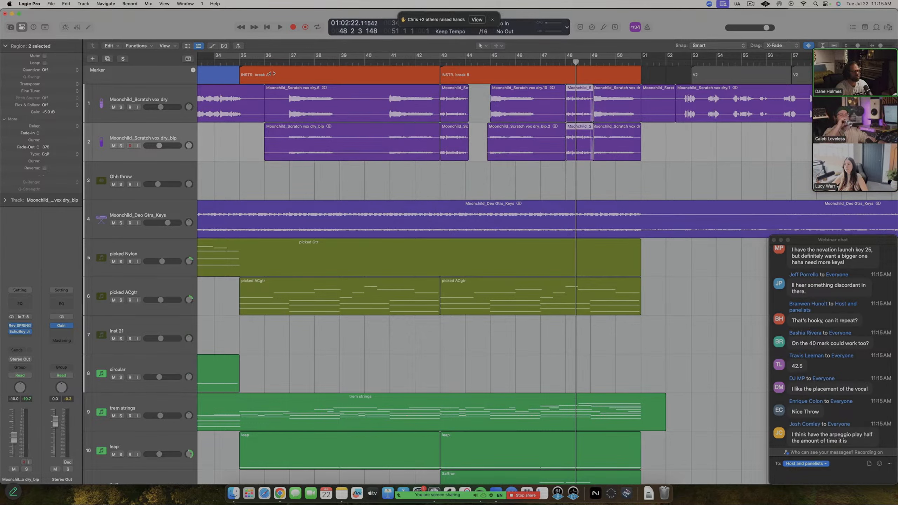
key(space)
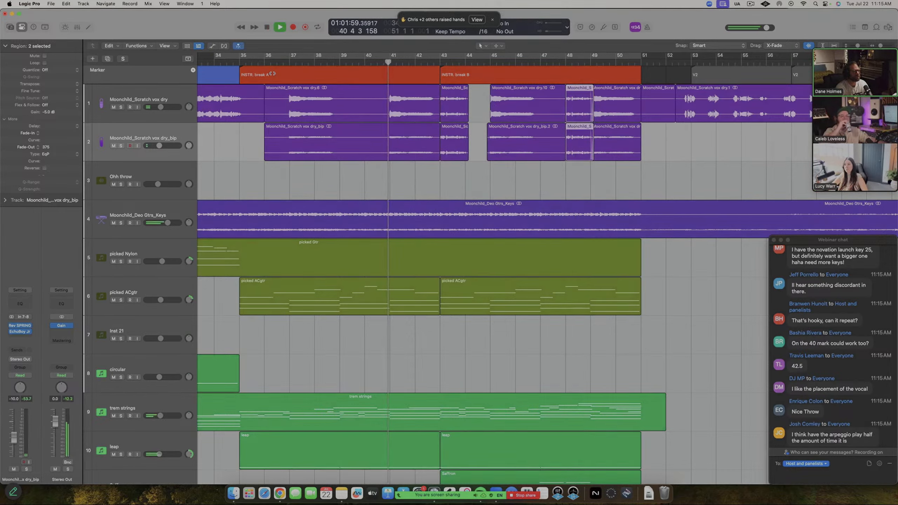
click(459, 149)
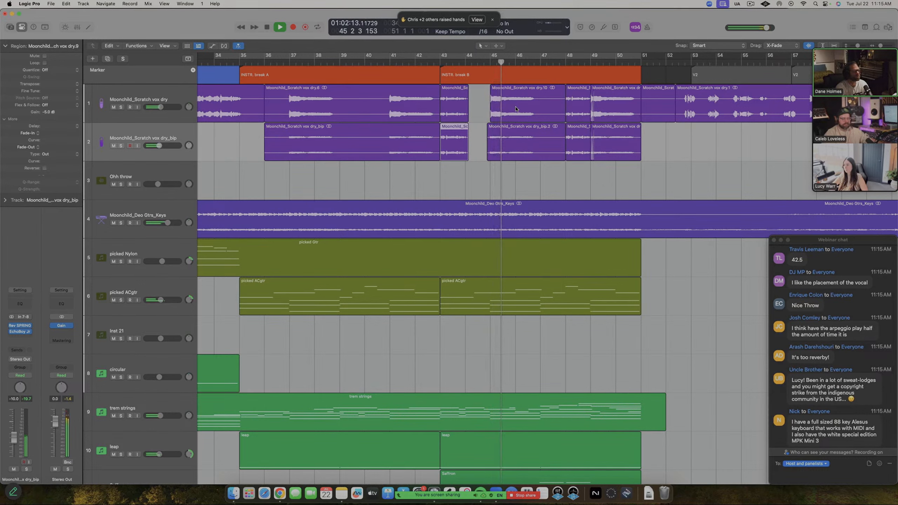
click(659, 144)
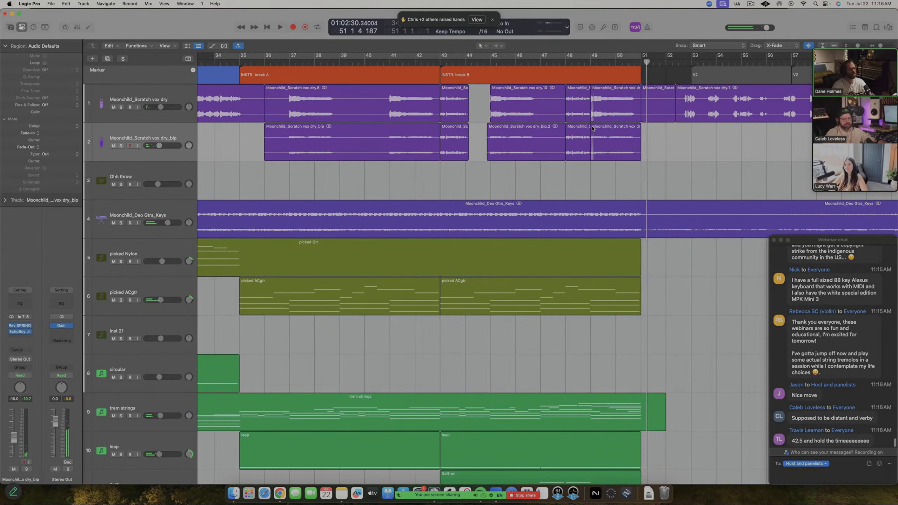
Add an audio track with the same settings below the bounced vocal and move the bounced bar 48 phrase to bar 49 on it
scroll(593, 129, right, 3)
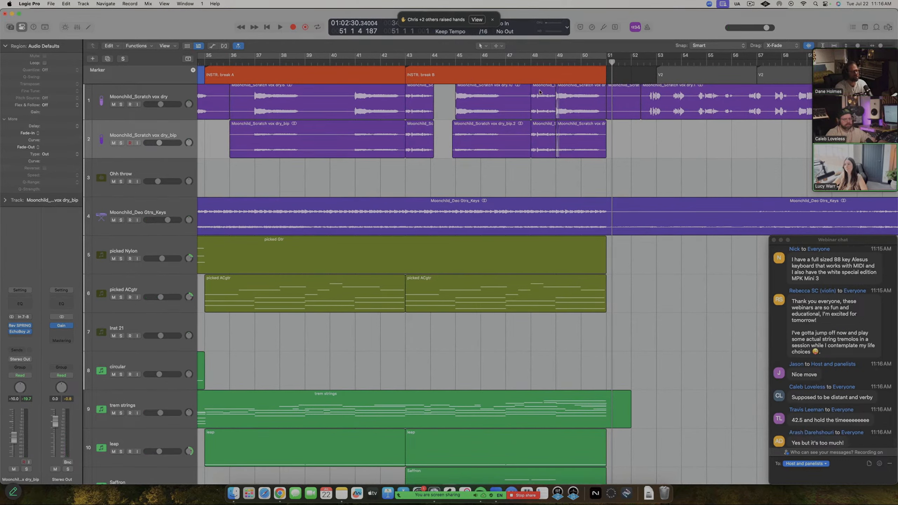
key(alt+super+a)
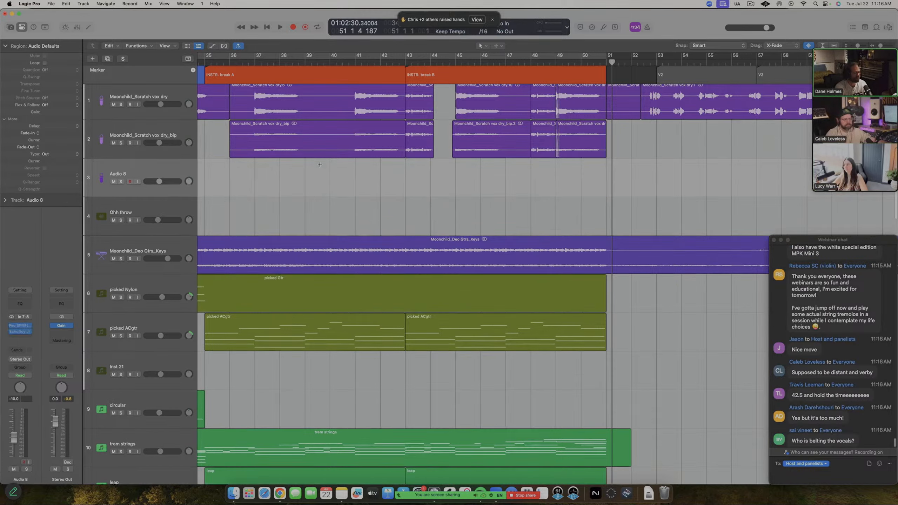
click(544, 138)
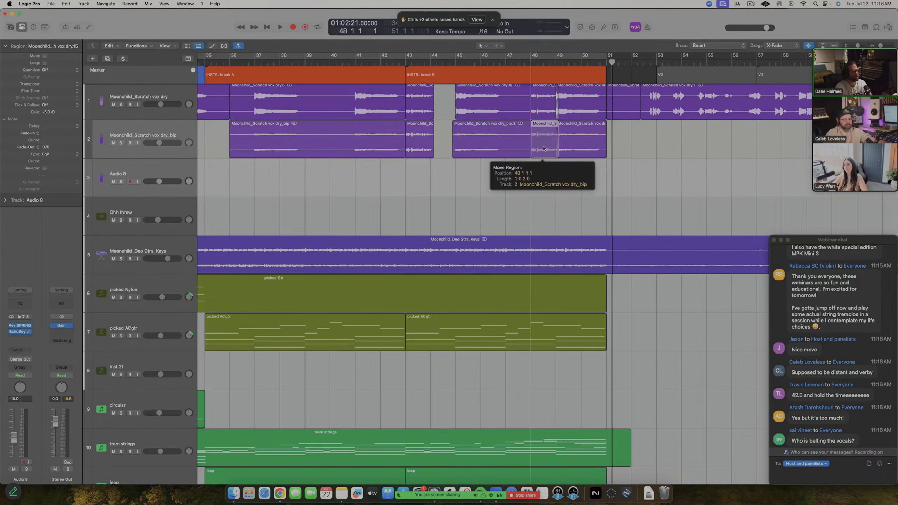
drag(543, 148, 567, 172)
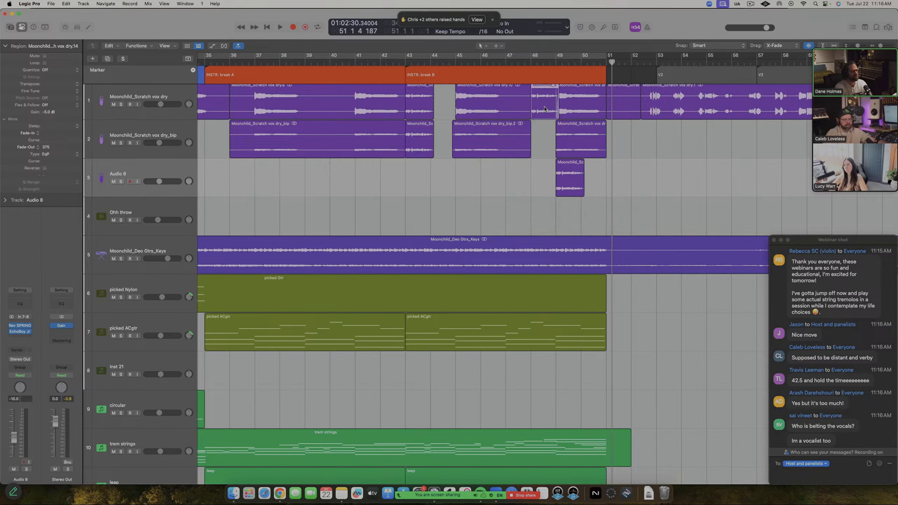
Try muting the dry vocal's bar 48 phrase and extending the bounced copy at bar 49 past bar 51, playing from bar 48
key(ctrl+m)
double_click(530, 64)
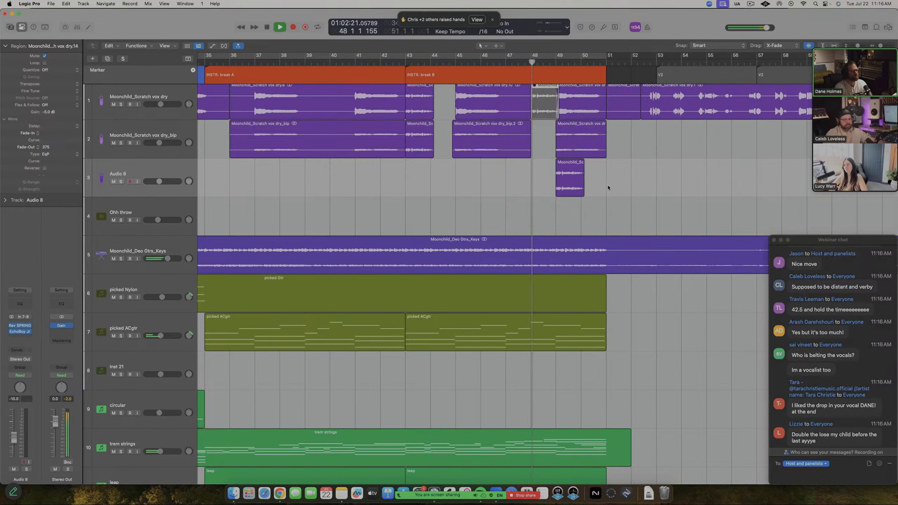
drag(584, 190, 614, 191)
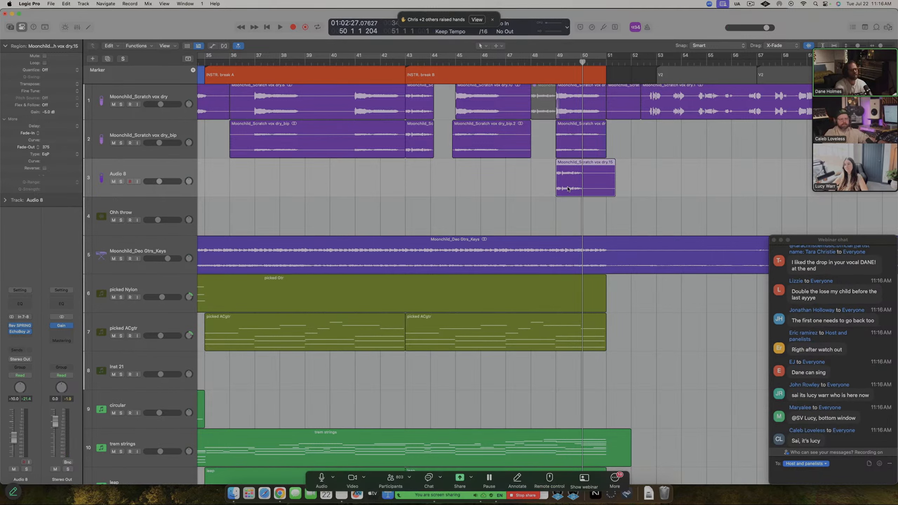
Undo the bar 48 mute and the move to the new audio track, restoring the bounced phrase to bar 48 on its own track
key(Delete)
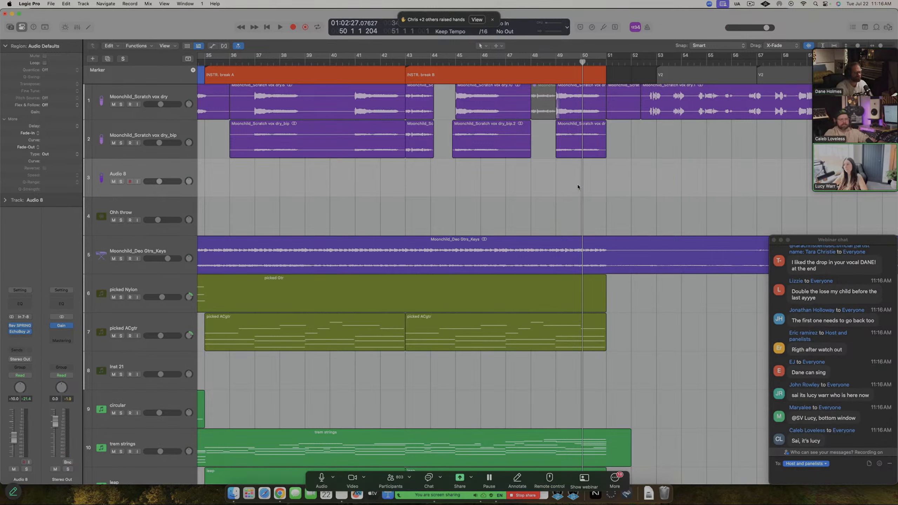
key(super+z)
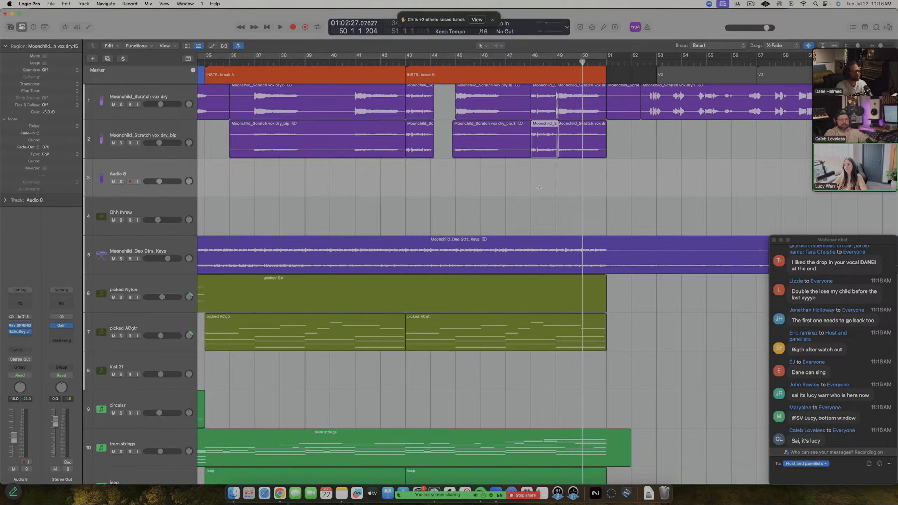
click(179, 134)
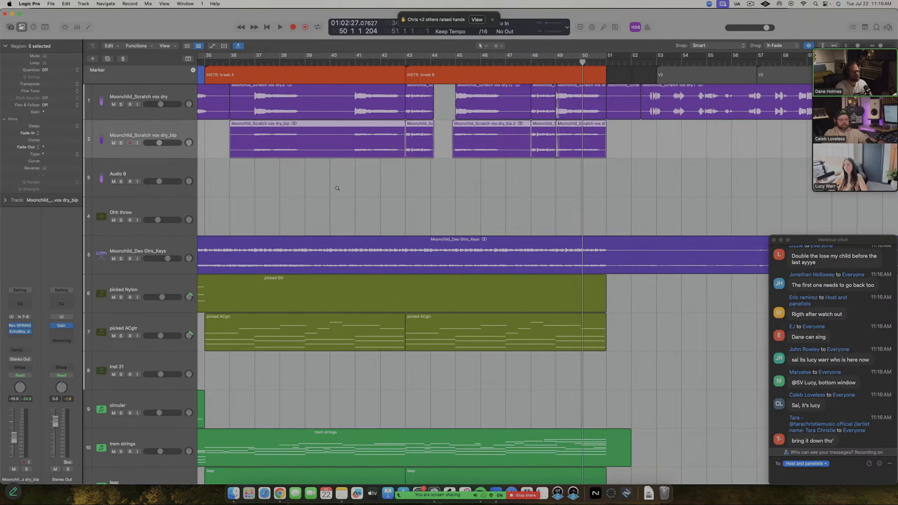
Set the cycle from bar 19 to bar 73 and listen to the arrangement through the build and both instrumental breaks
scroll(338, 188, down, 10)
key(c)
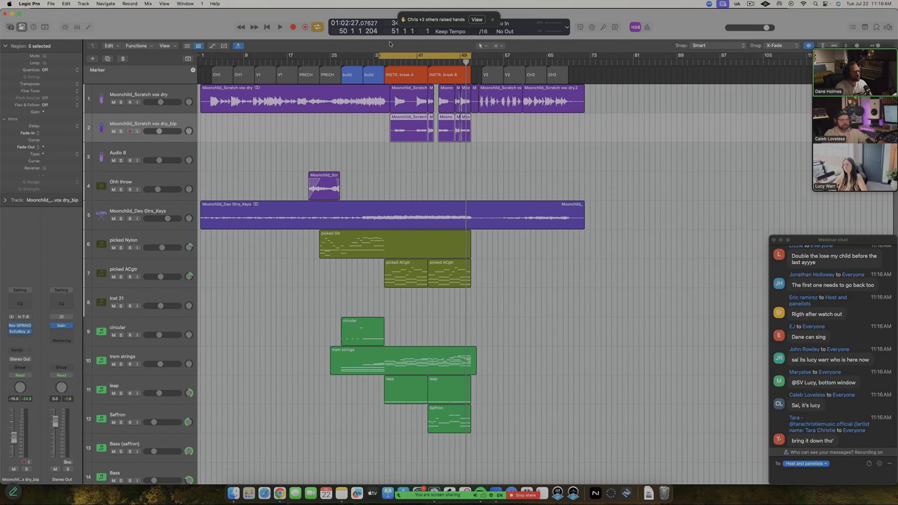
drag(379, 55, 297, 55)
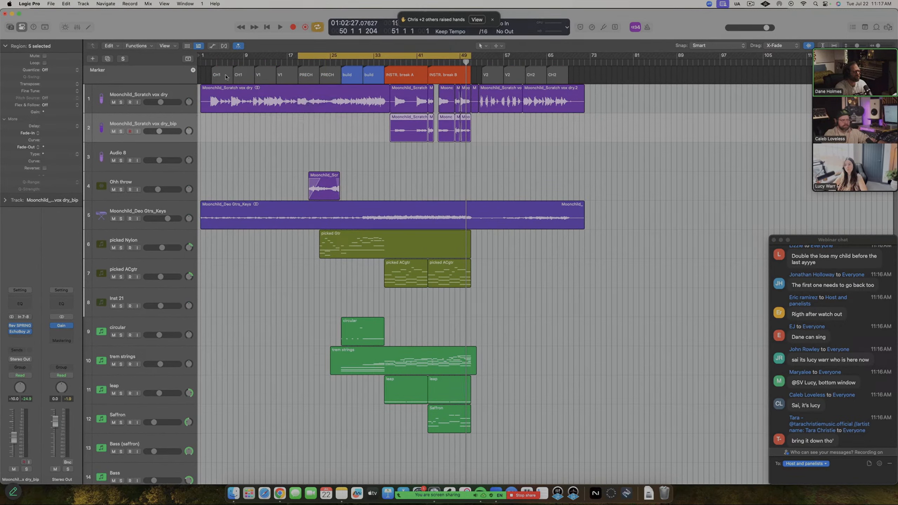
scroll(265, 128, up, 5)
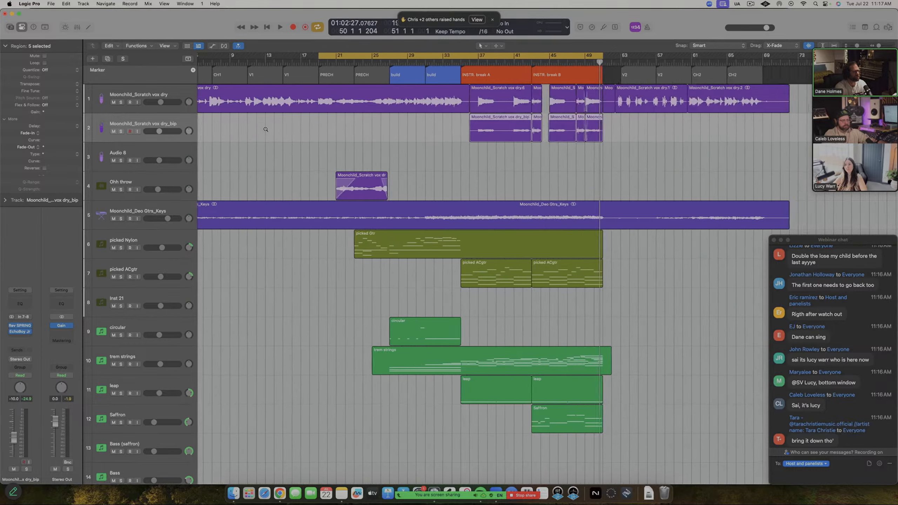
drag(686, 60, 792, 61)
key(space)
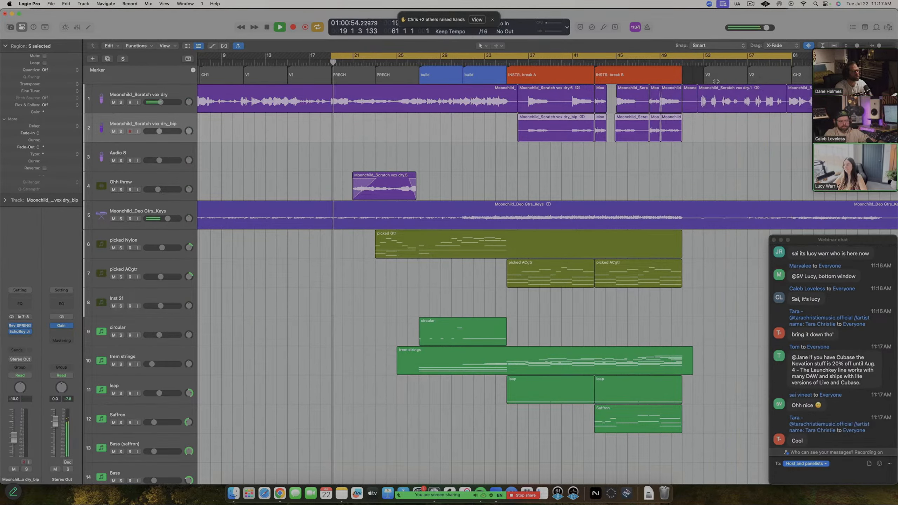
scroll(519, 159, down, 5)
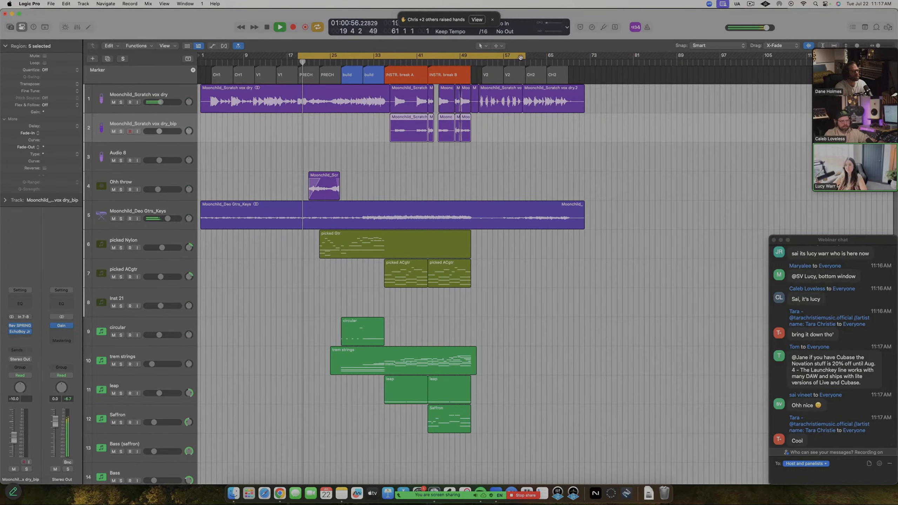
drag(520, 58, 587, 91)
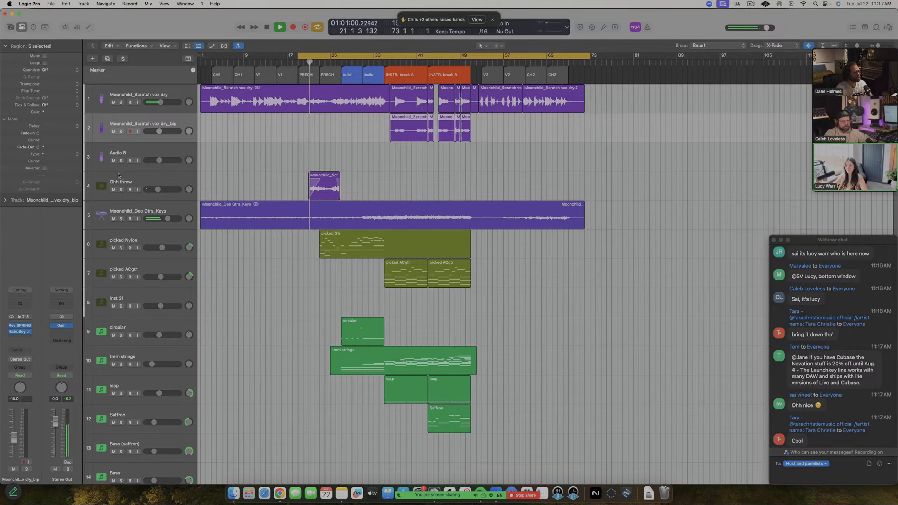
click(138, 181)
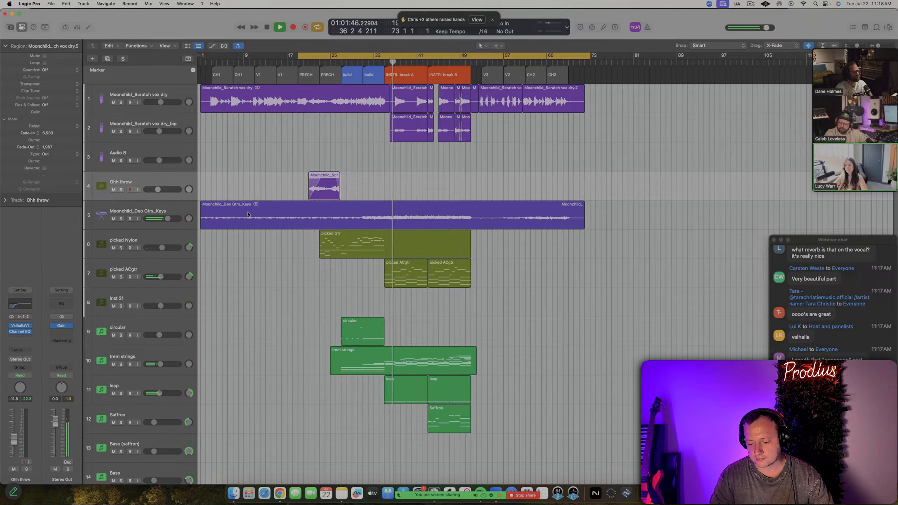
scroll(248, 214, down, 1)
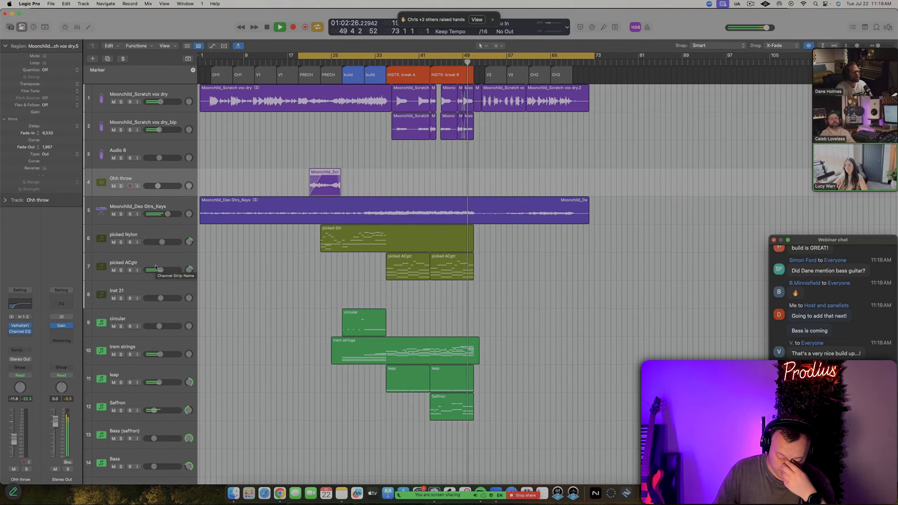
click(154, 149)
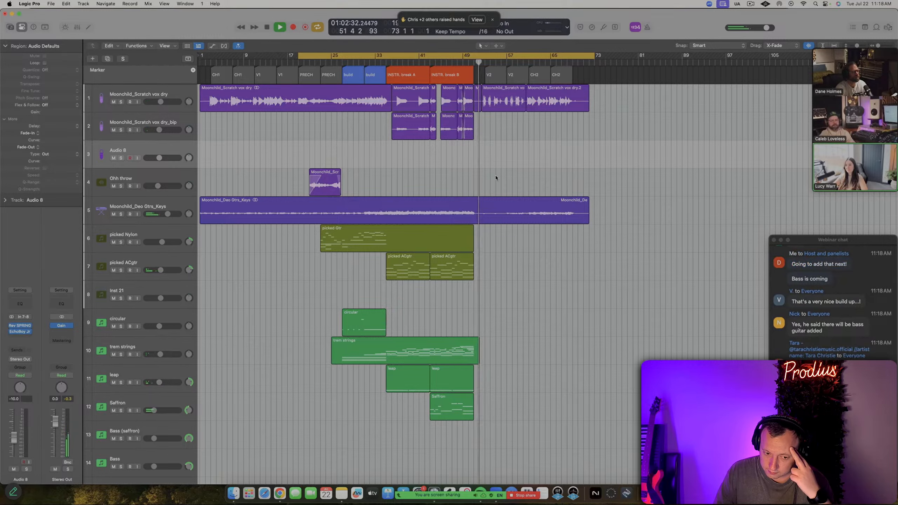
key(space)
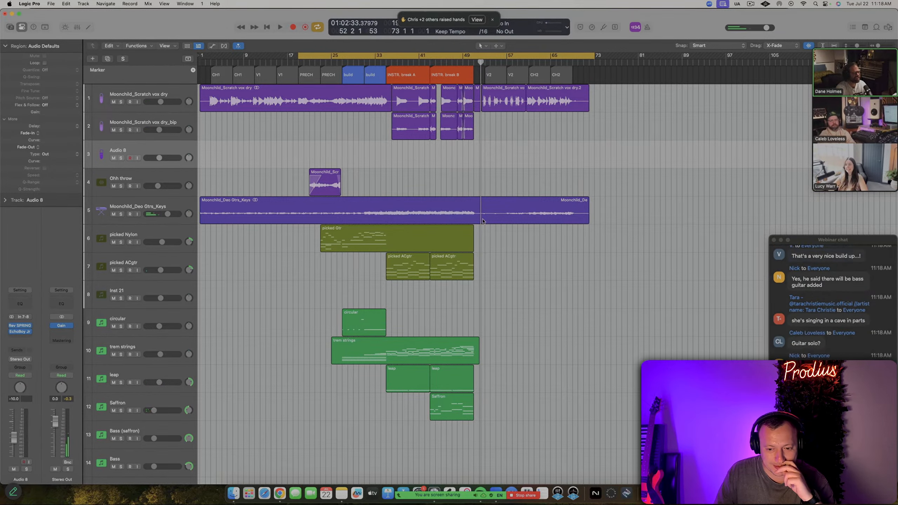
Examine the picked ACgtr regions in both instrumental breaks and the section after INSTR. break B
key(super+Right)
key(super+Right)
key(super+Right)
key(super+Right)
click(180, 262)
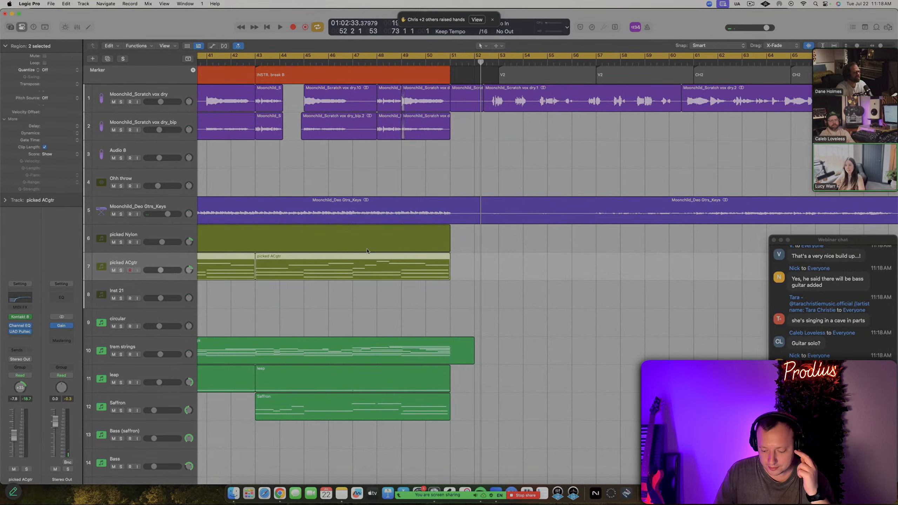
drag(508, 266, 438, 265)
key(super+Right)
key(super+Right)
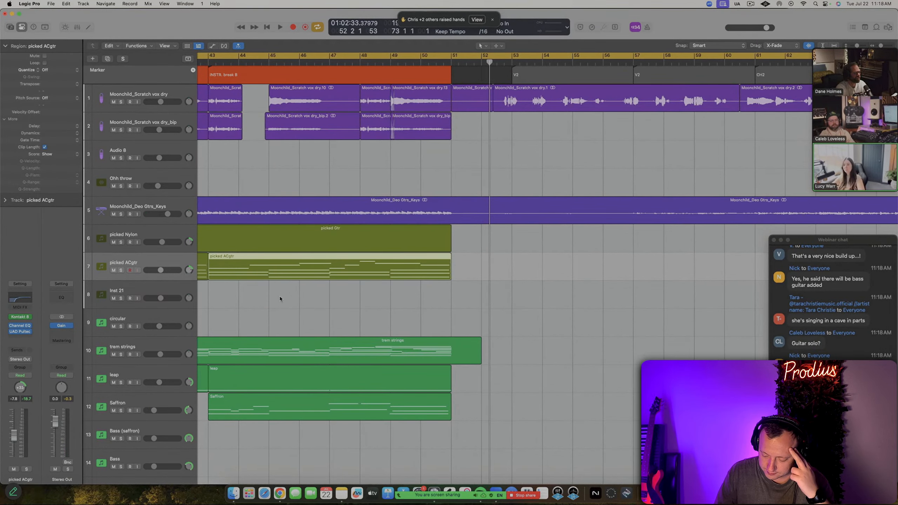
click(280, 299)
click(427, 269)
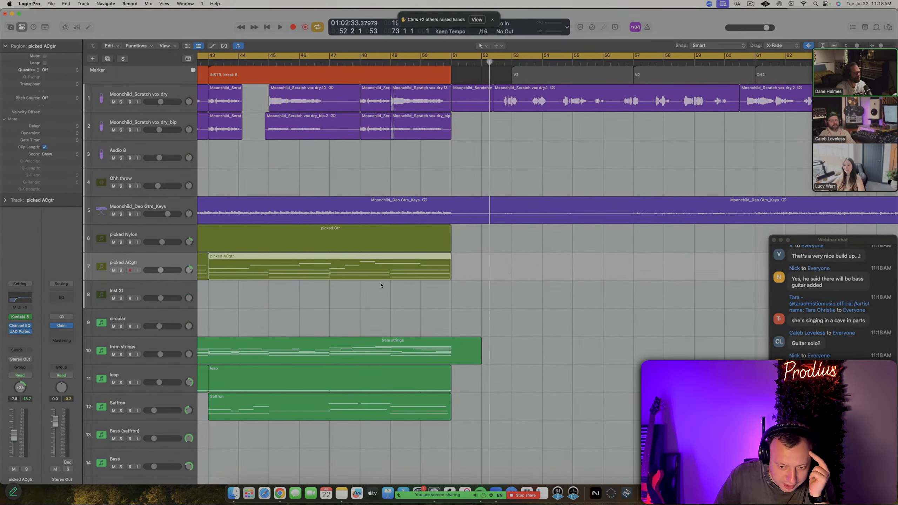
key(super+Left)
key(super+Left)
key(super+Left)
key(super+Left)
shift+click(330, 266)
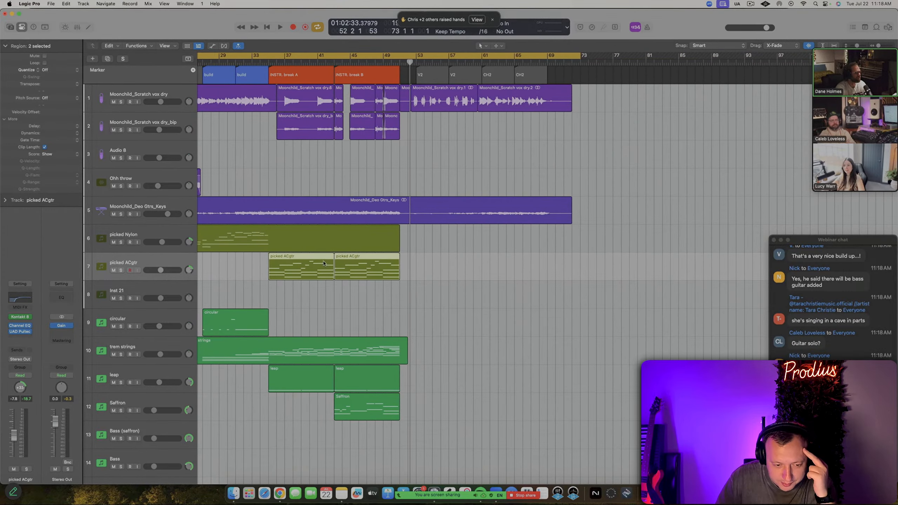
scroll(335, 261, left, 10)
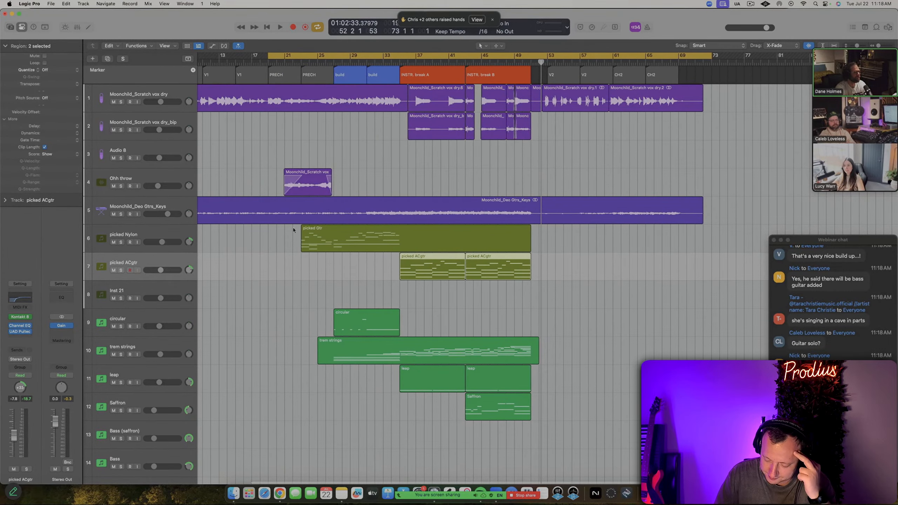
Delete the empty audio track below the bounced scratch vocal
key(super+Up)
key(super+Up)
key(super+Up)
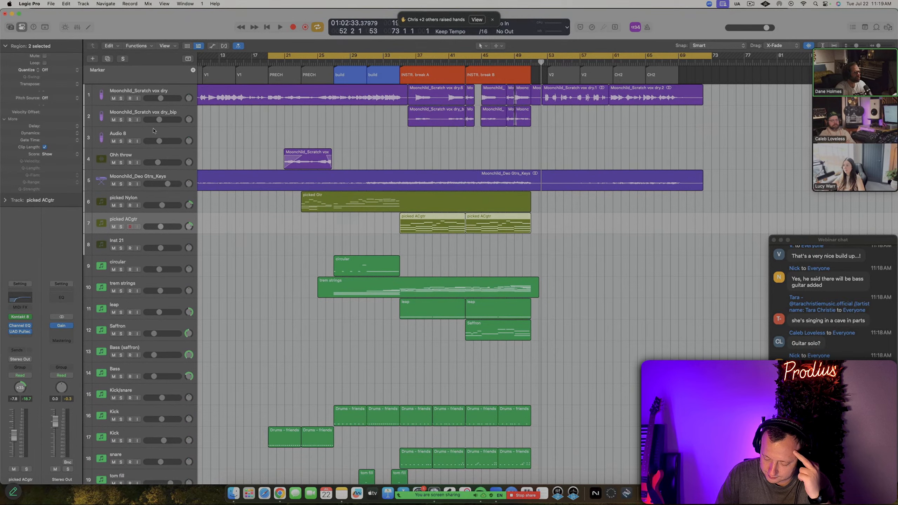
click(153, 131)
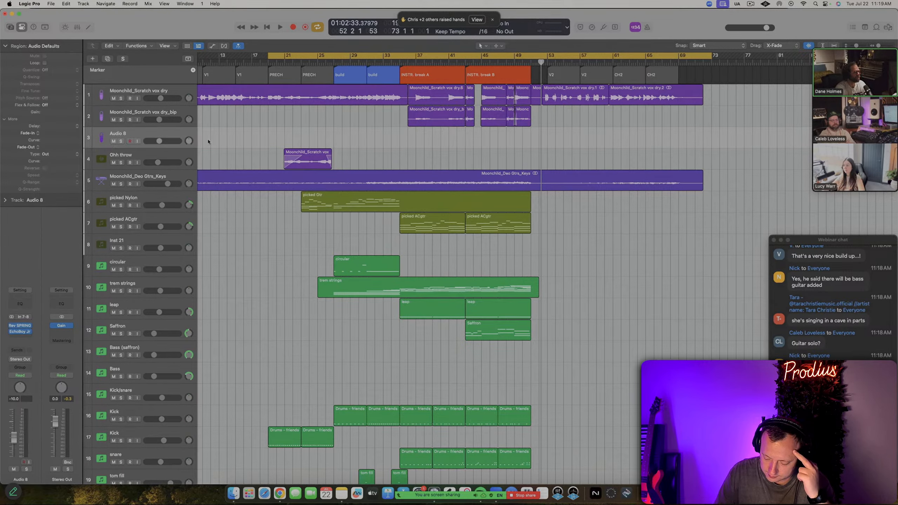
key(super+BackSpace)
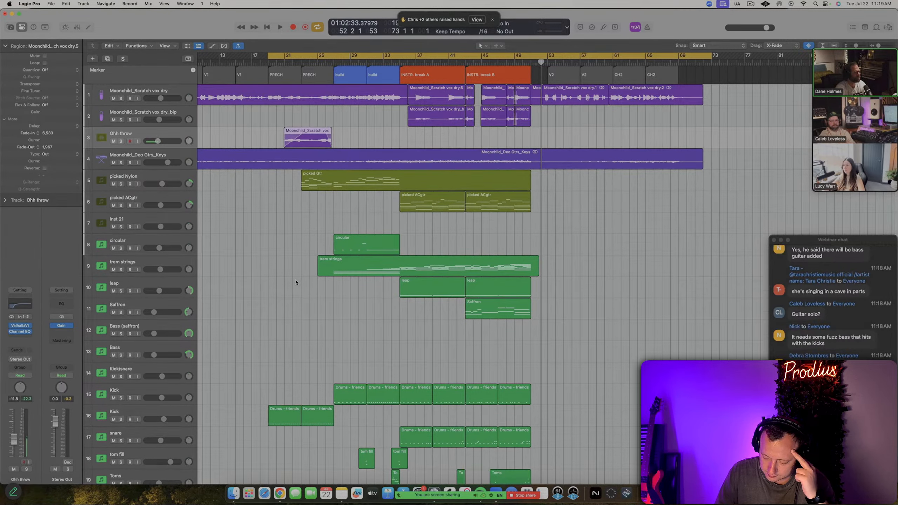
Check the Kontakt 8 instrument on the empty Inst 21 track
click(147, 232)
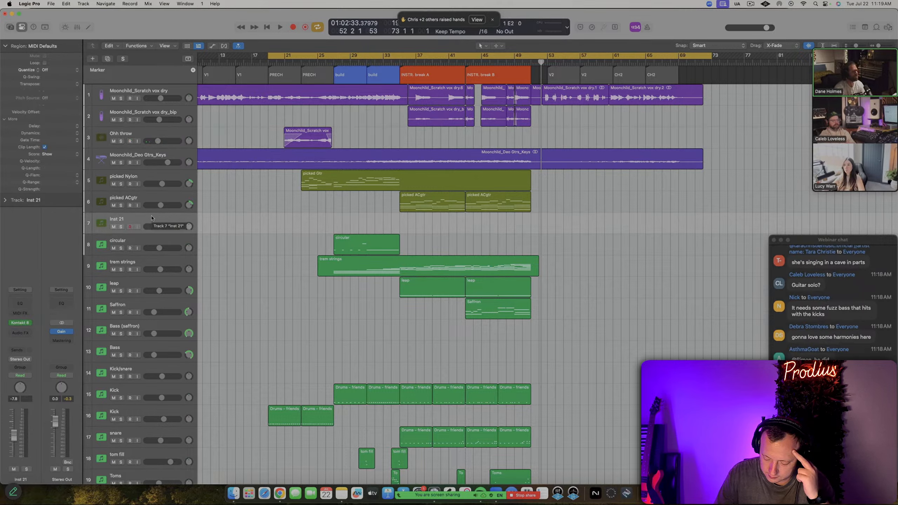
click(20, 323)
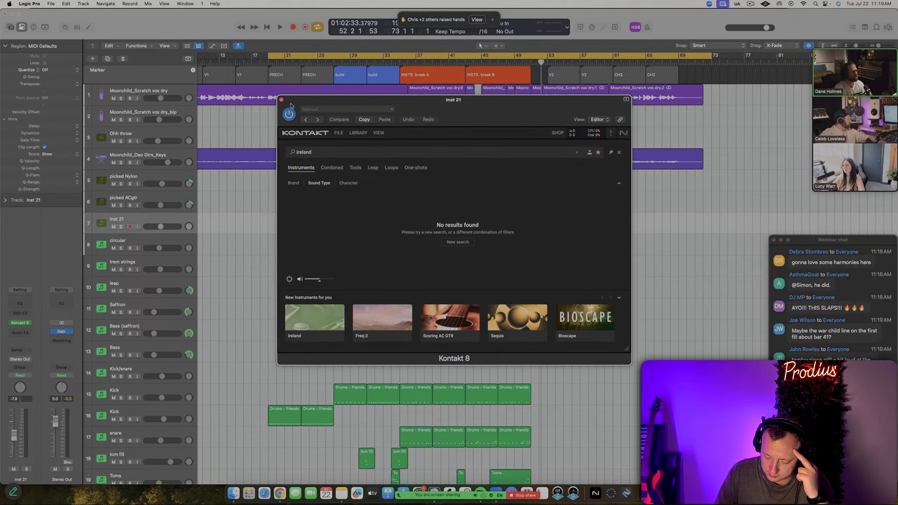
click(281, 100)
scroll(276, 215, left, 5)
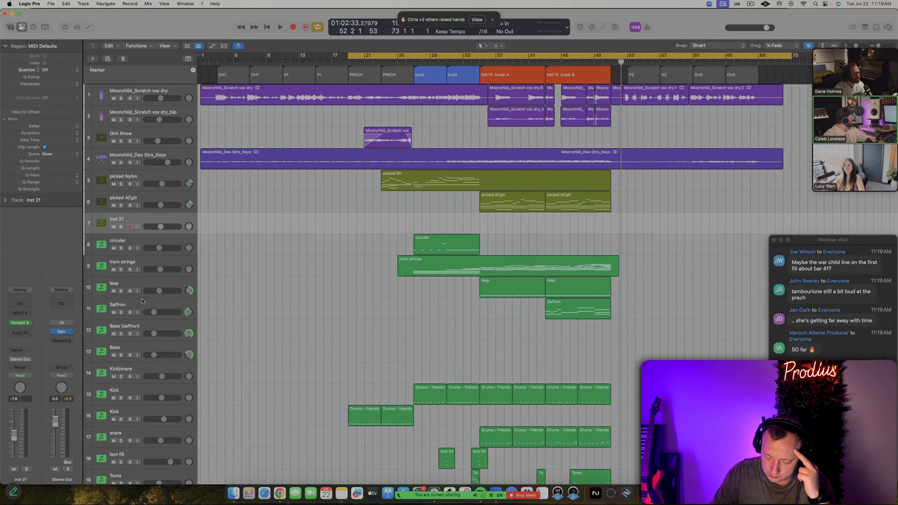
Choose the Bass (saffron) track and set the cycle range from bar 34 to bar 57 for recording
click(137, 326)
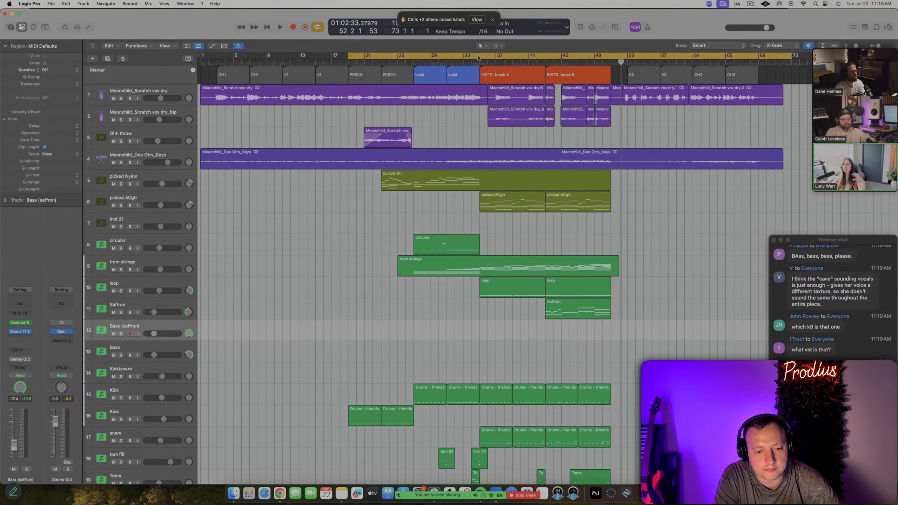
drag(479, 58, 660, 68)
scroll(451, 120, up, 10)
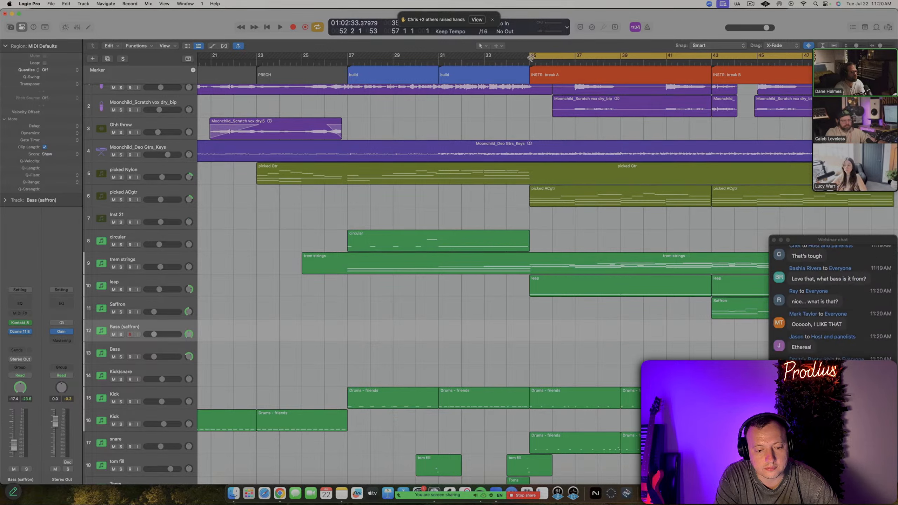
drag(531, 58, 506, 58)
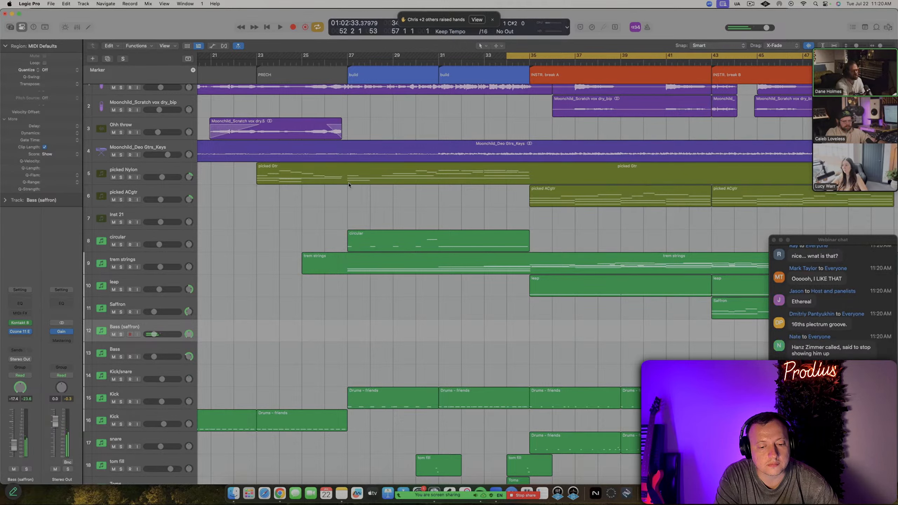
Record a bass part on the Bass (saffron) track across both instrumental breaks, stopping near the end of bar 52
key(space)
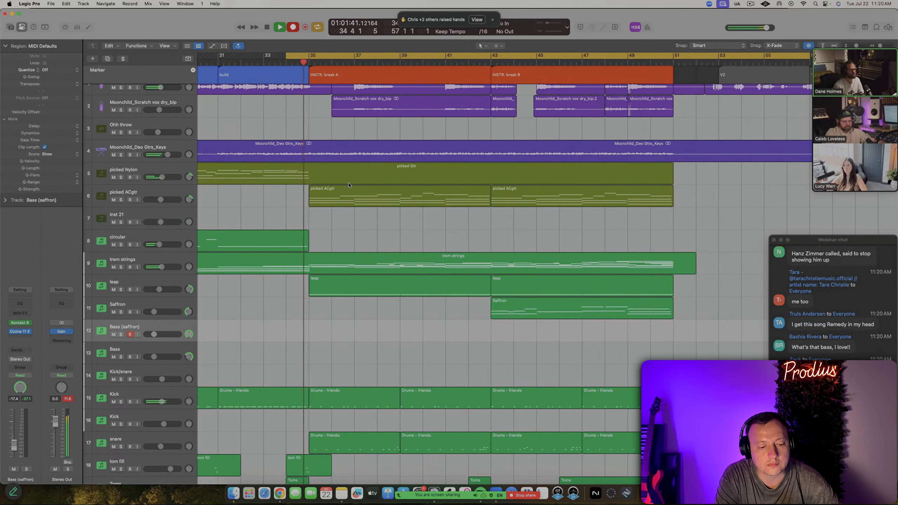
key(r)
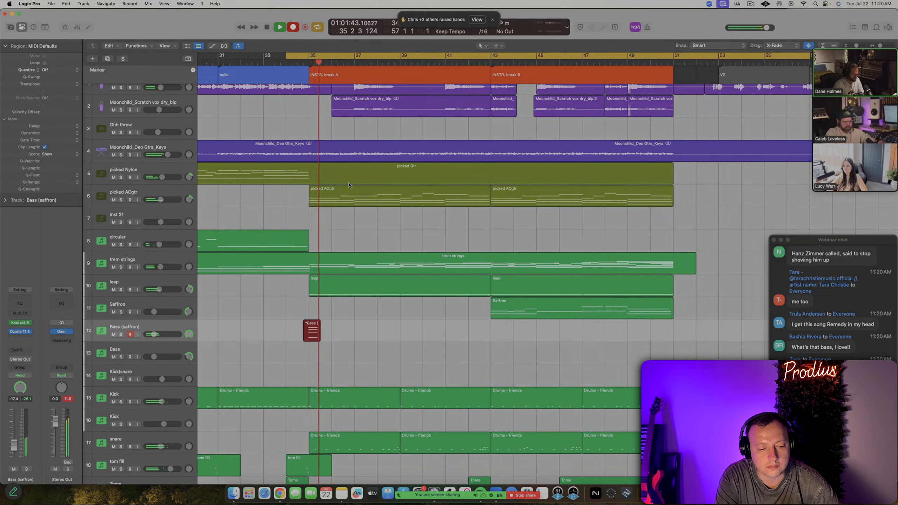
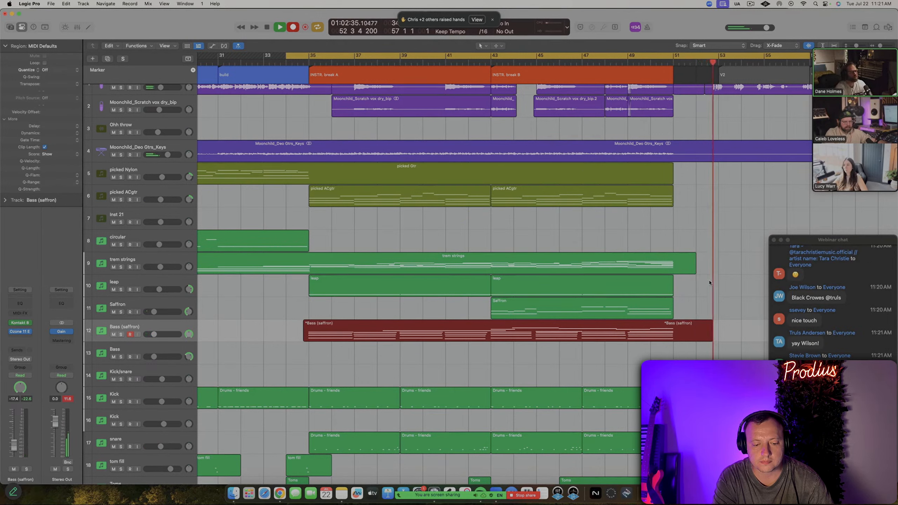
key(space)
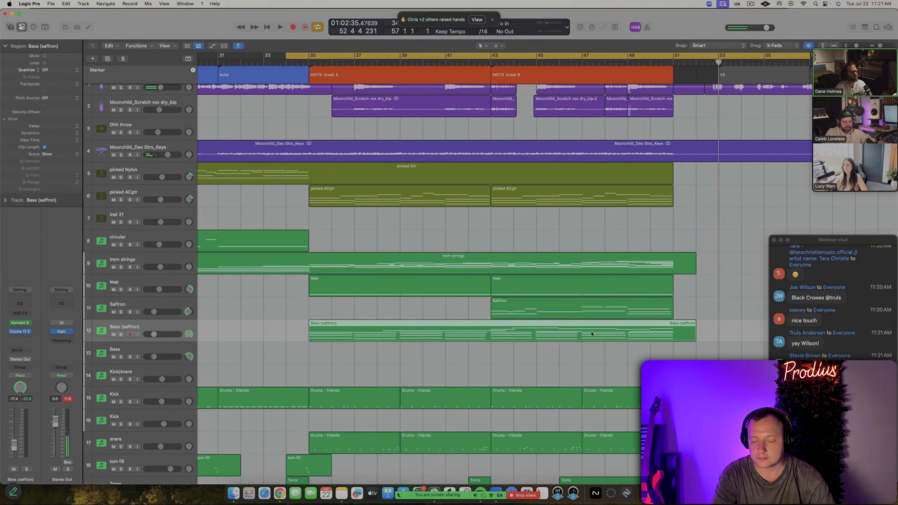
Open the Bass (saffron) region in the Piano Roll and select all of its notes
double_click(414, 341)
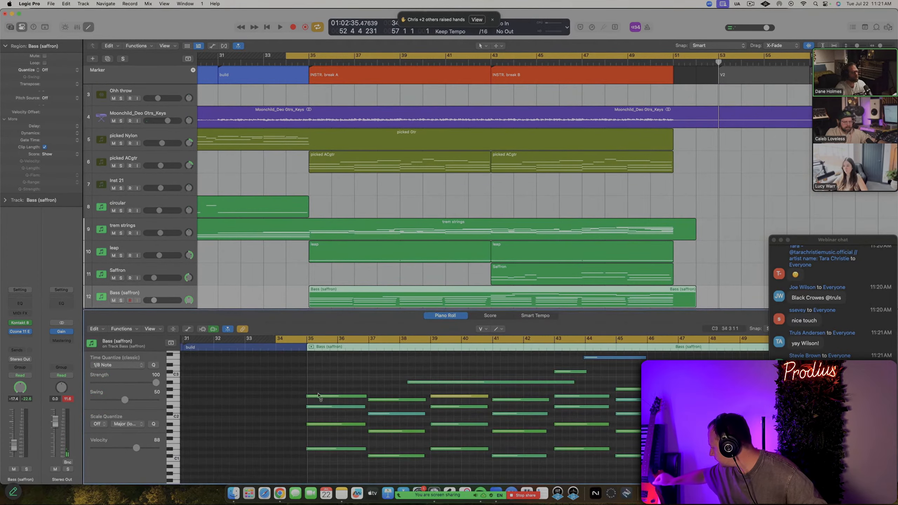
key(super+a)
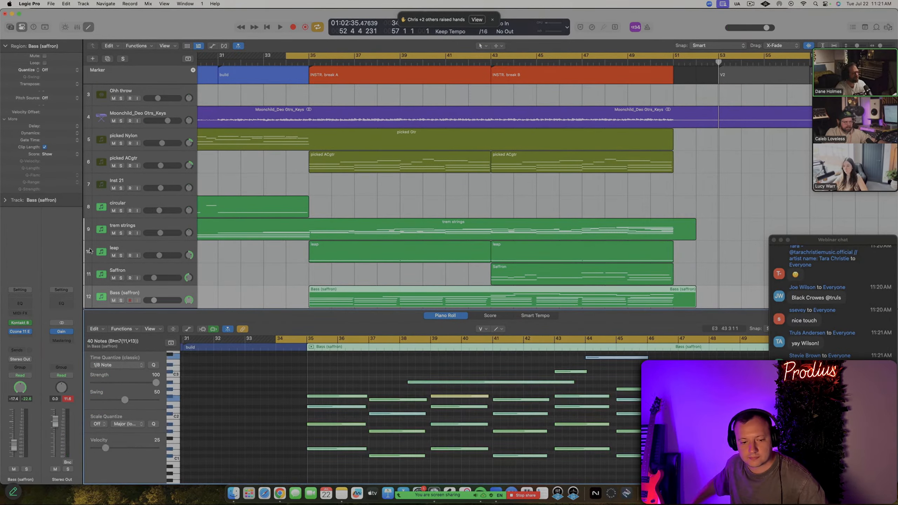
Solo the Bass (saffron) and Moonchild_Deo Gtrs_Keys tracks and audition them together from the end of bar 34
key(ctrl+s)
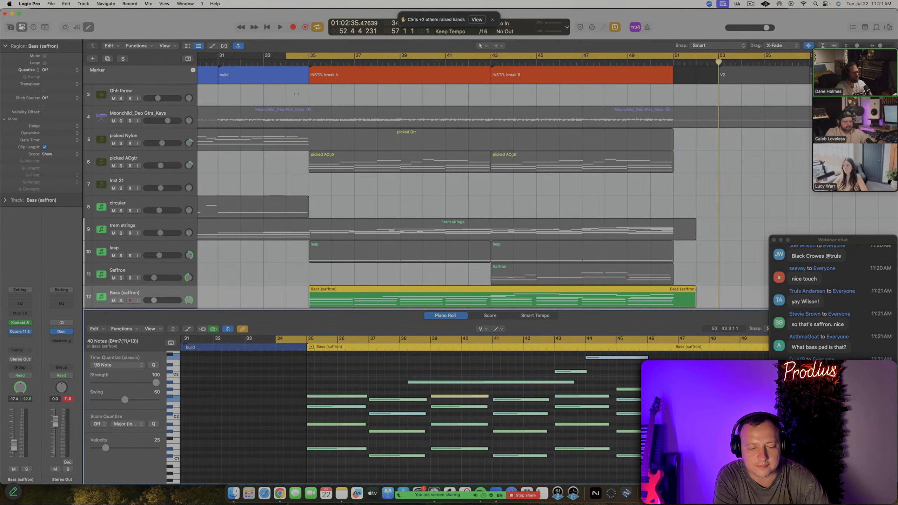
click(346, 119)
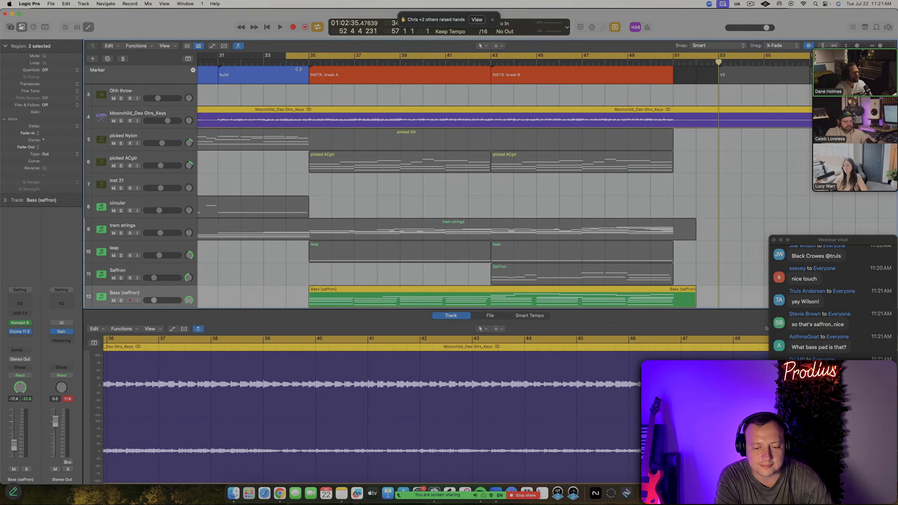
click(121, 300)
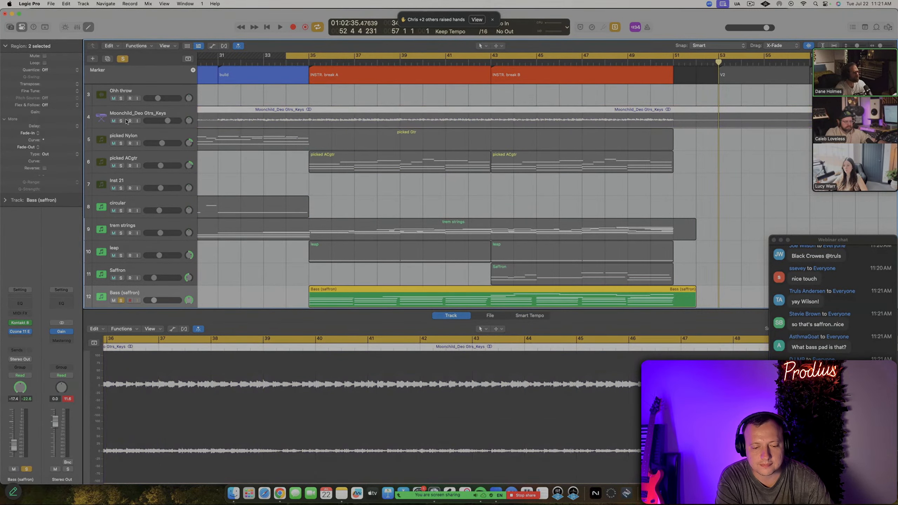
click(121, 121)
double_click(303, 63)
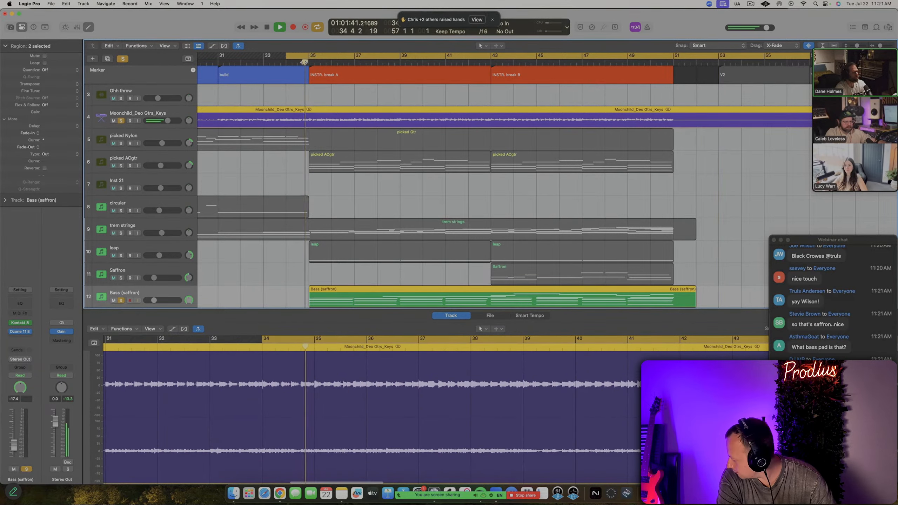
key(e)
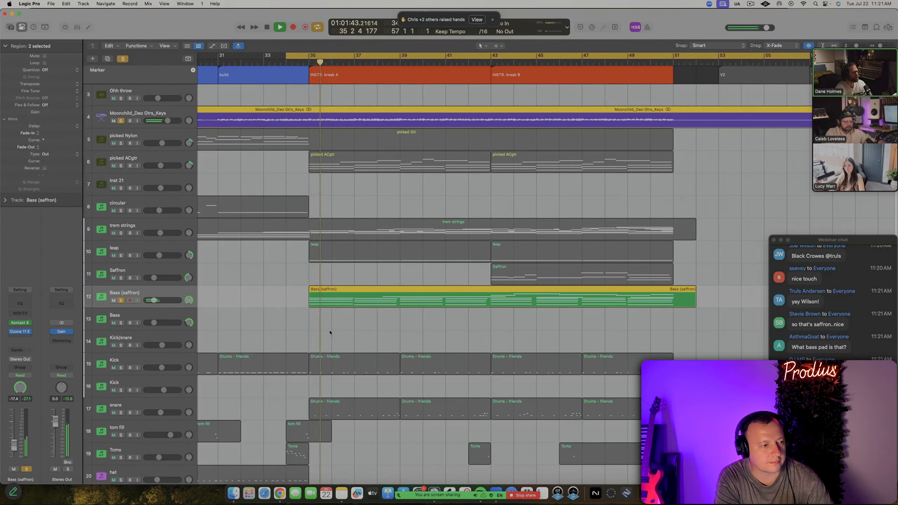
key(space)
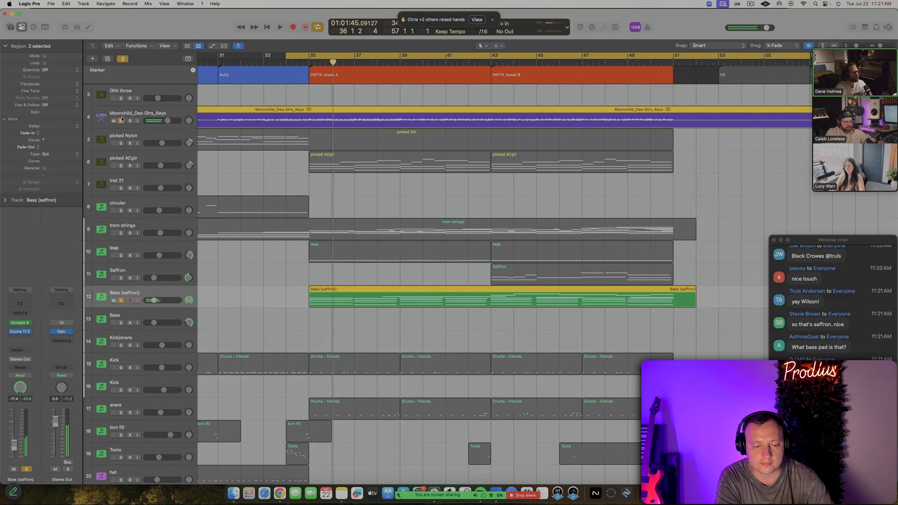
Replace the Moonchild_Deo Gtrs_Keys solo with trem strings and play it together with Bass (saffron) from bar 34
click(121, 121)
click(121, 233)
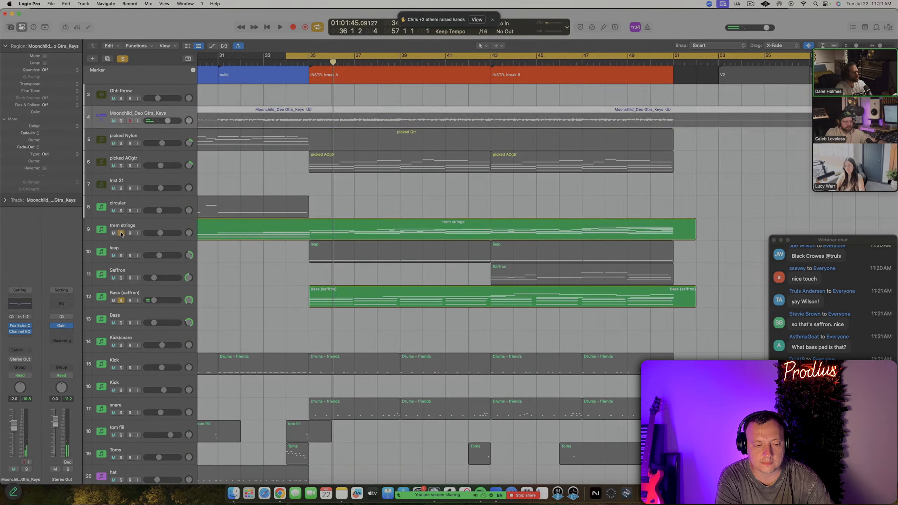
click(120, 255)
key(space)
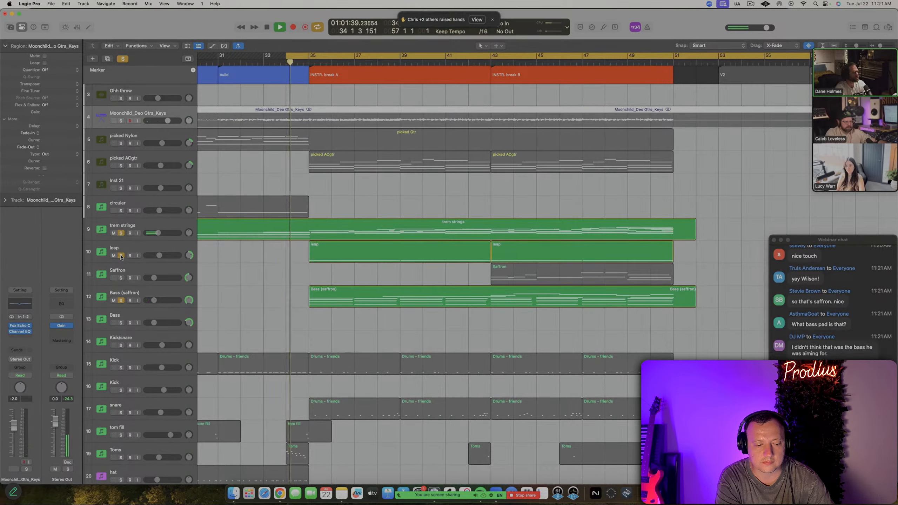
click(121, 255)
click(121, 234)
click(121, 233)
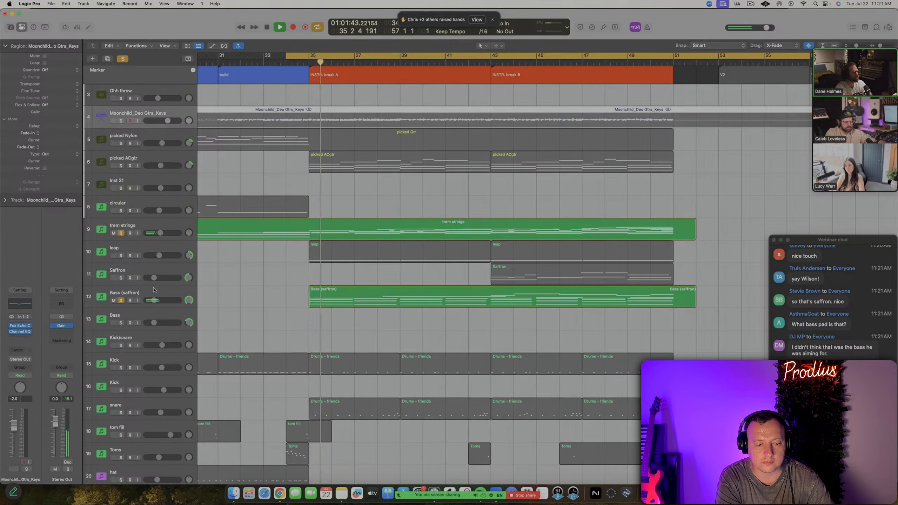
Raise the velocity of the high F3 note at bar 44 in the Bass (saffron) region to 73
double_click(389, 301)
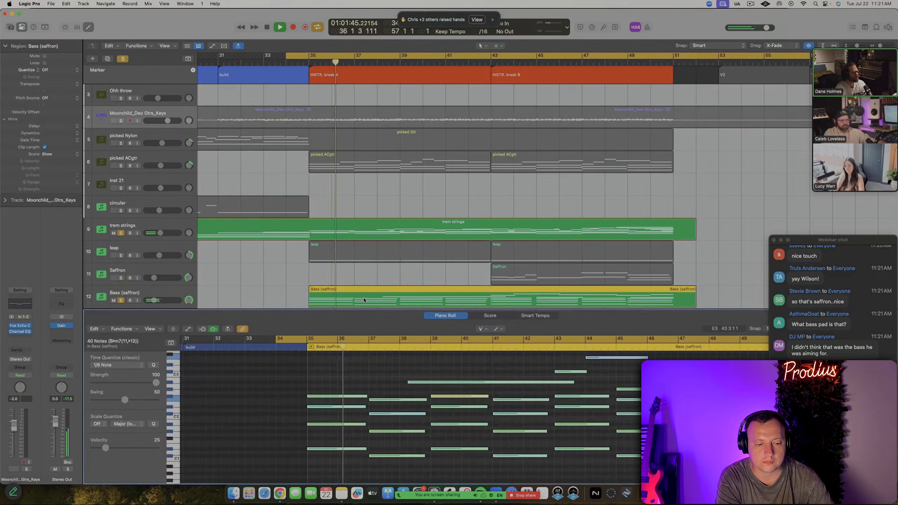
click(391, 381)
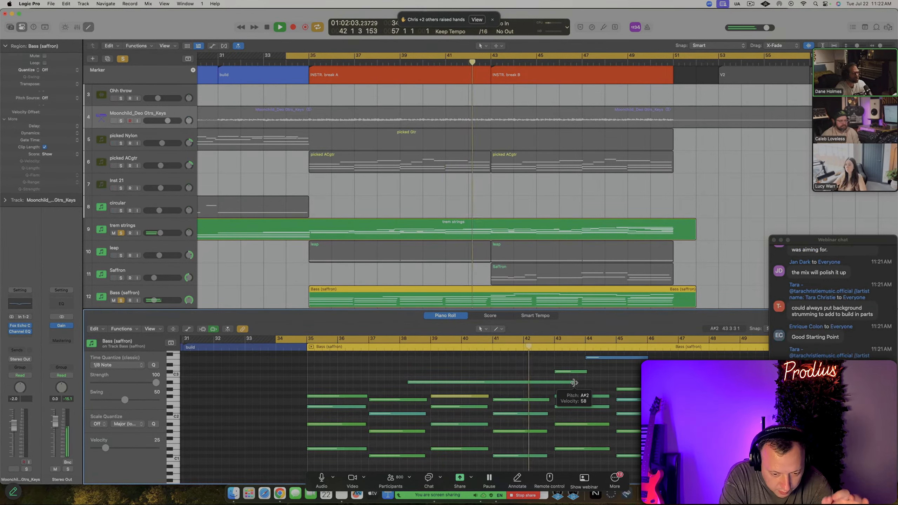
scroll(556, 391, up, 1)
scroll(556, 391, right, 2)
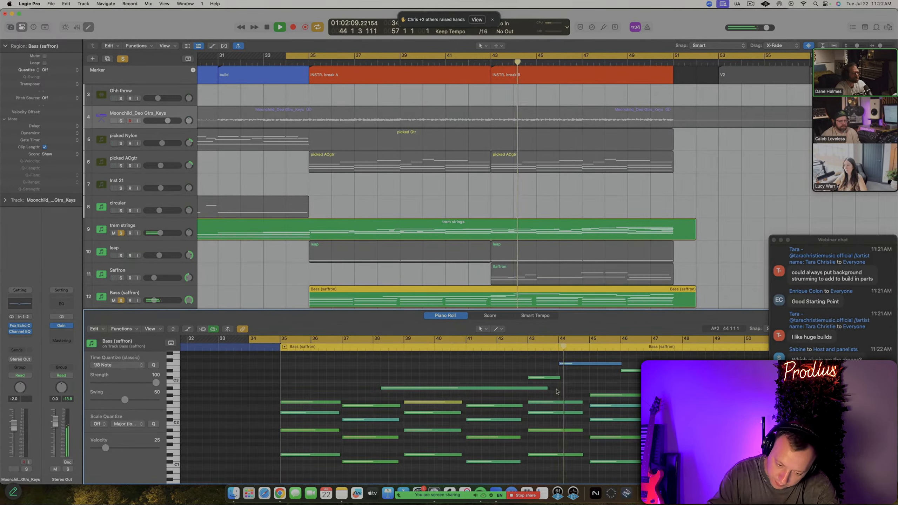
key(t)
key(v)
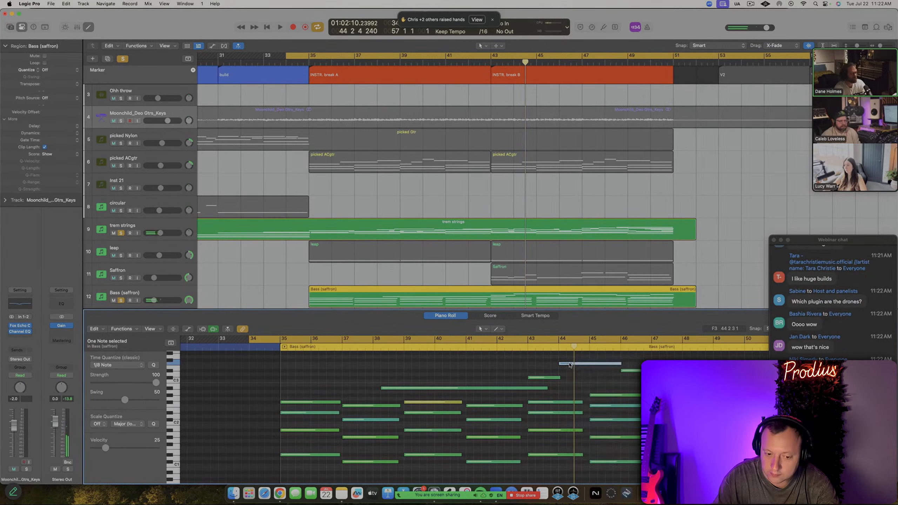
drag(569, 365, 572, 318)
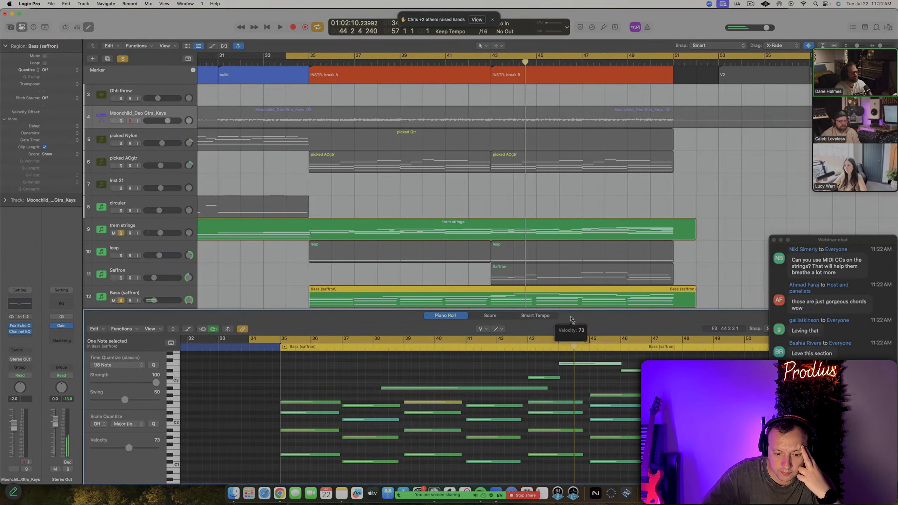
Play the break B passage and copy the long upper note at bar 46 to a higher pitch at bar 48 in Bass (saffron)
click(470, 349)
key(space)
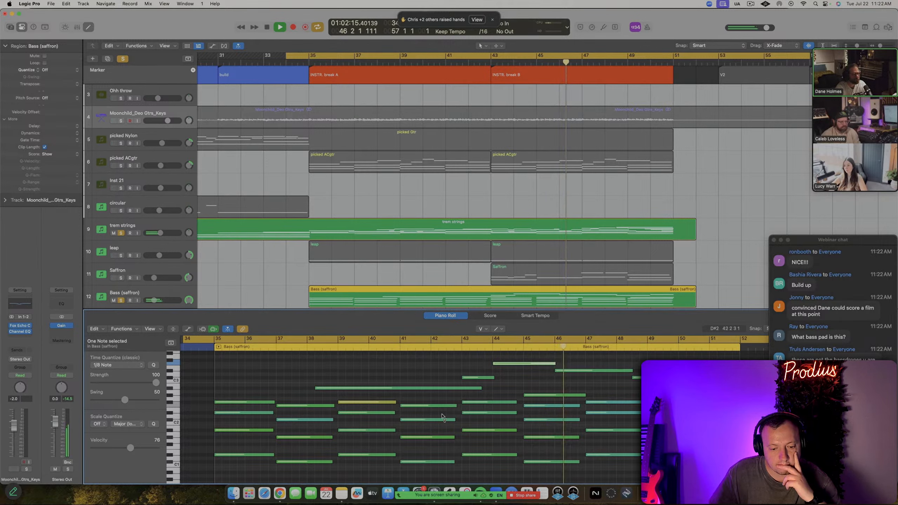
click(598, 391)
scroll(598, 397, up, 3)
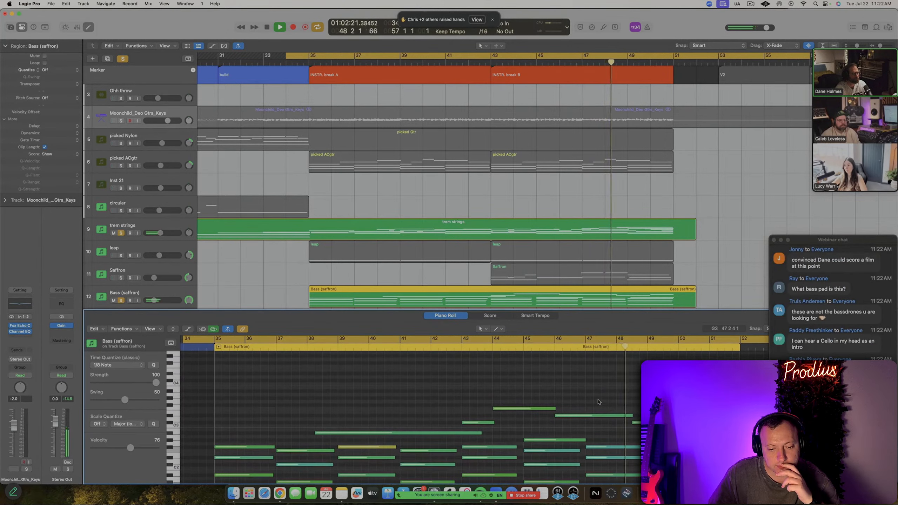
key(space)
drag(604, 416, 666, 405)
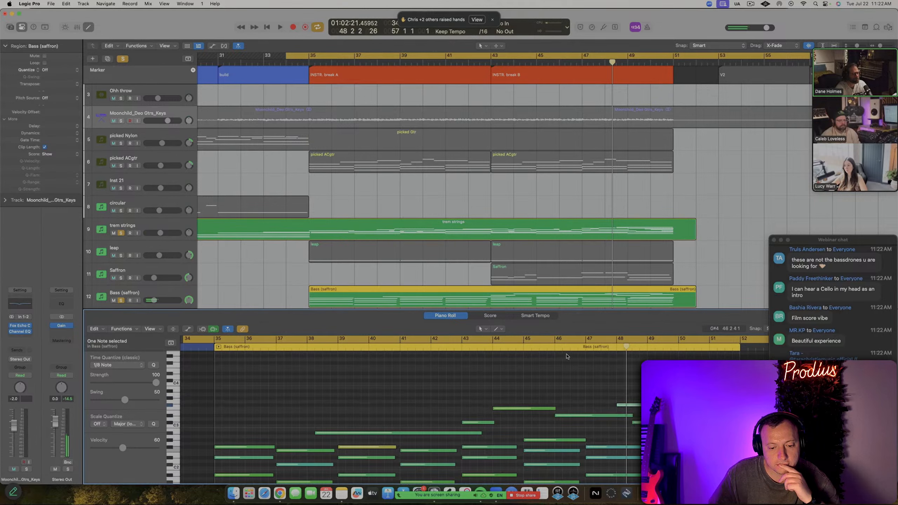
End the new bar 48 note at bar 49 and add a slightly lower note from bar 49 to bar 51
double_click(551, 348)
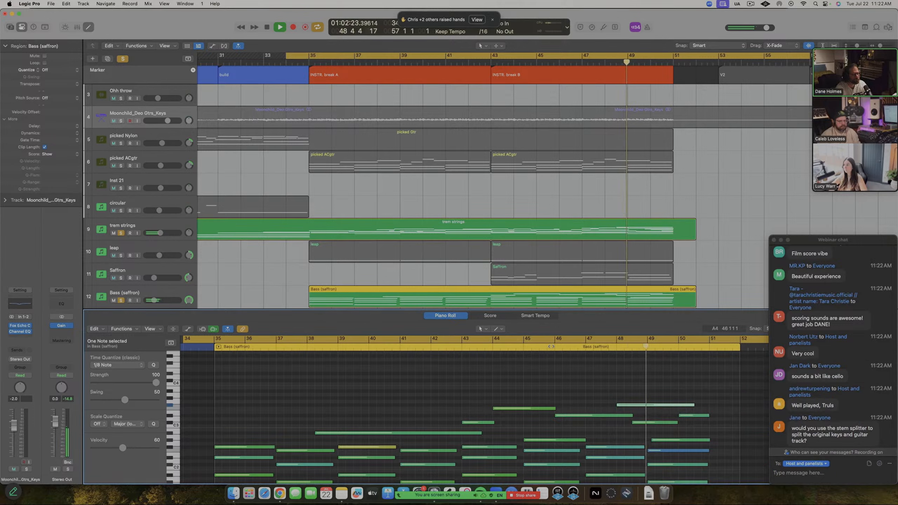
key(space)
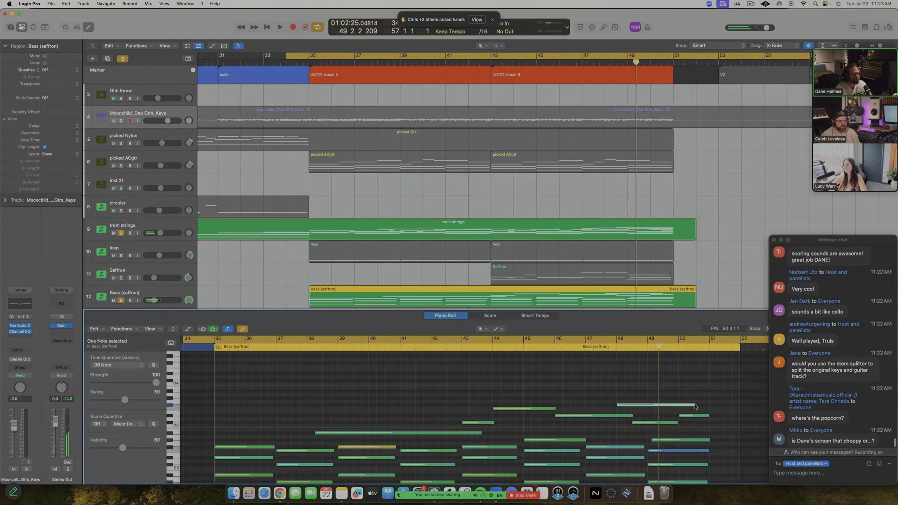
mouse_move(695, 406)
mouse_down()
mouse_move(647, 407)
mouse_move(709, 410)
mouse_up()
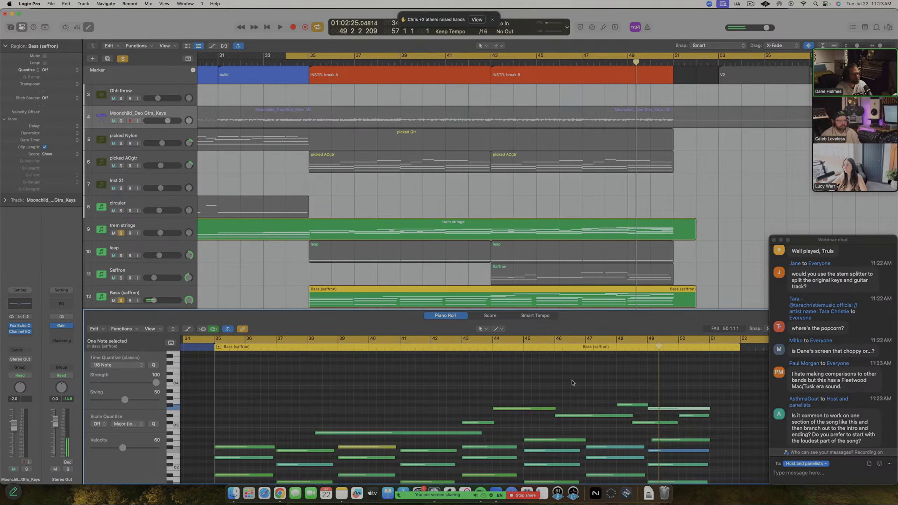
Play back the extended top line through the instrumental break and close the piano roll
key(space)
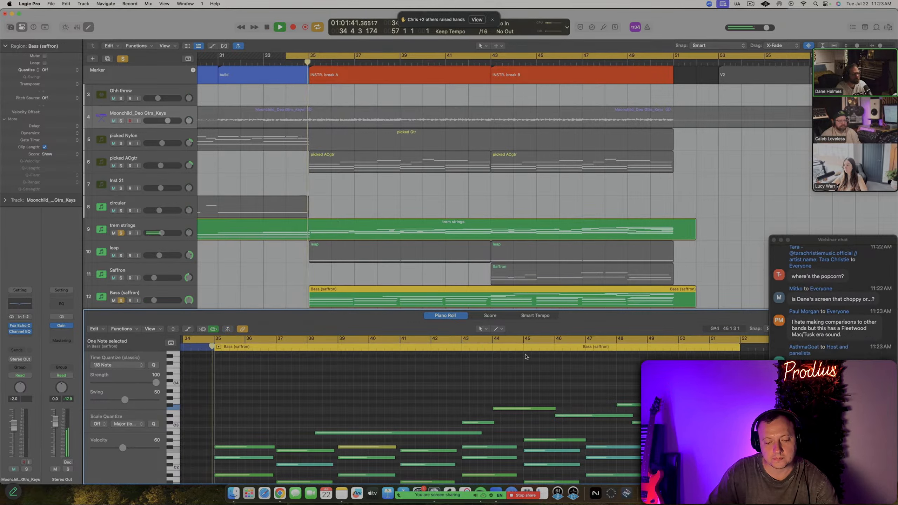
click(554, 351)
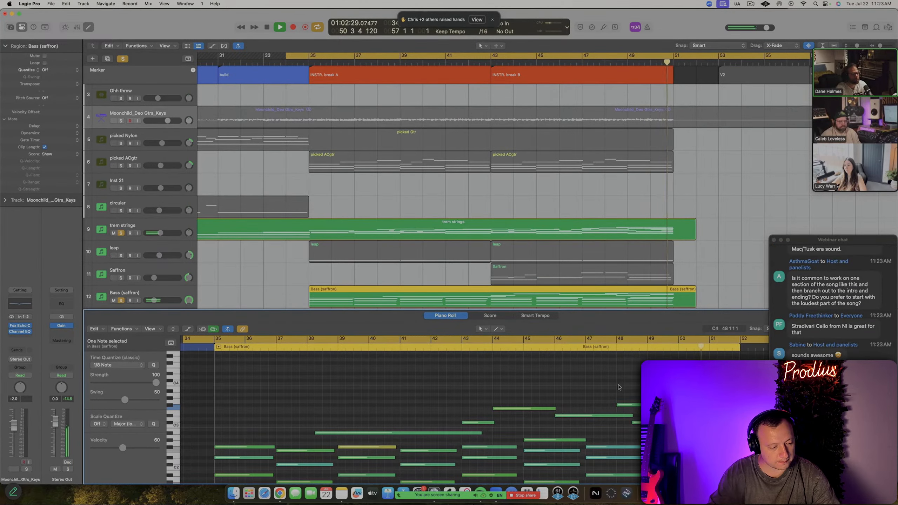
key(p)
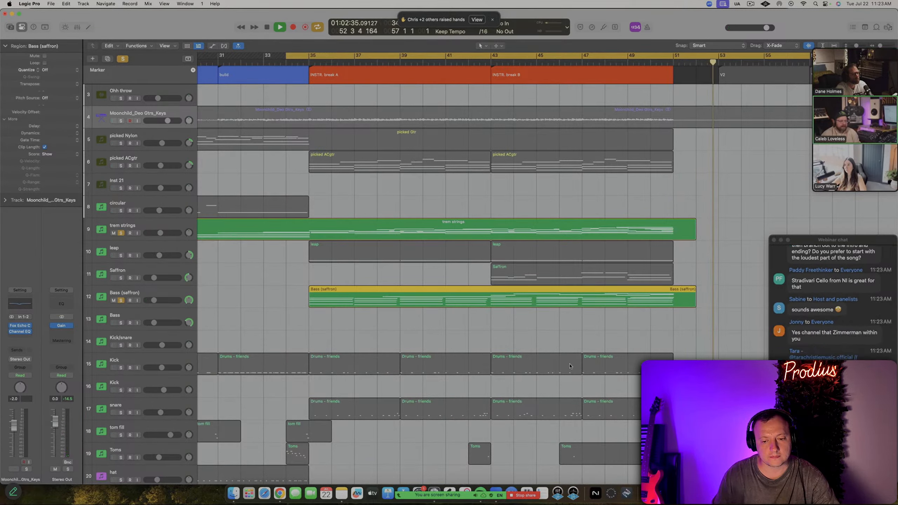
Play the Bass (saffron) track and inspect the Side curve of its Ozone 11 Equalizer
click(146, 290)
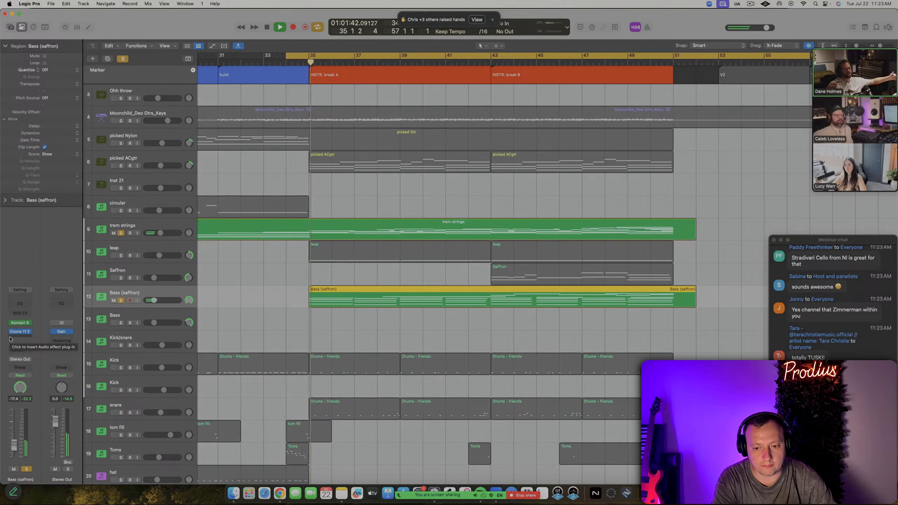
key(space)
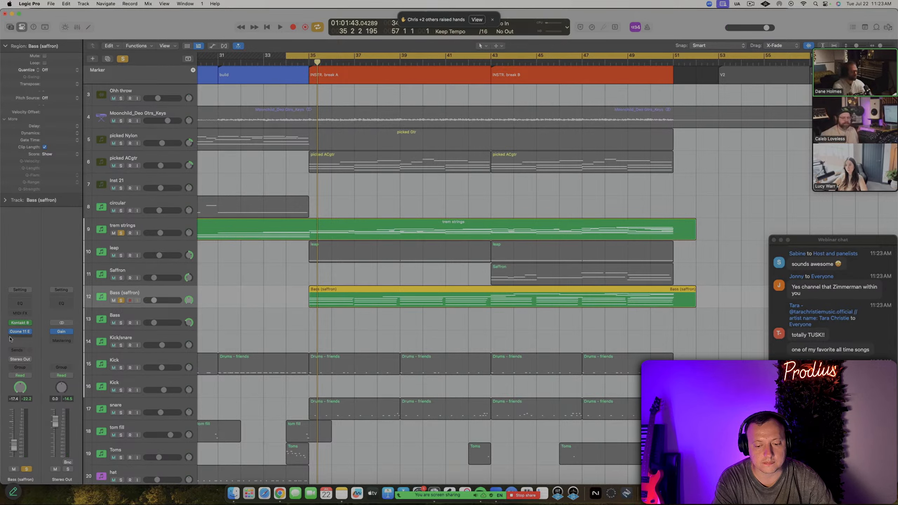
key(space)
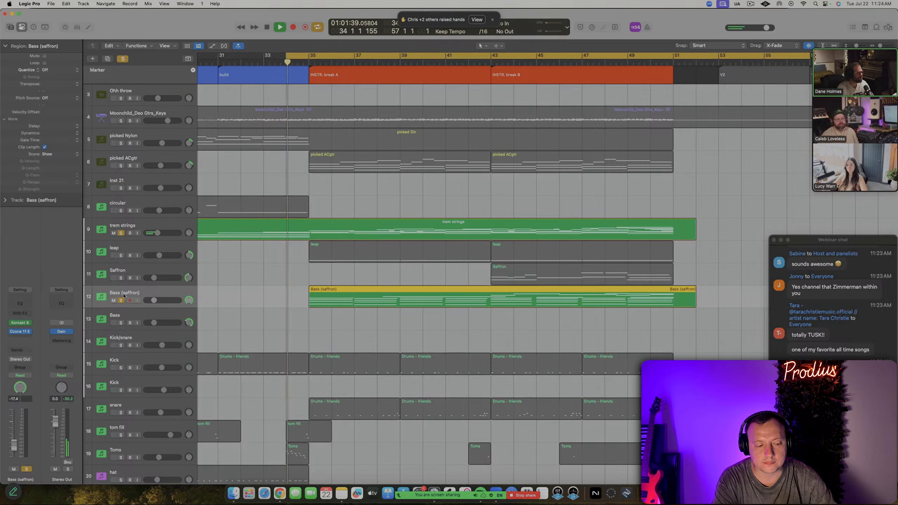
click(19, 331)
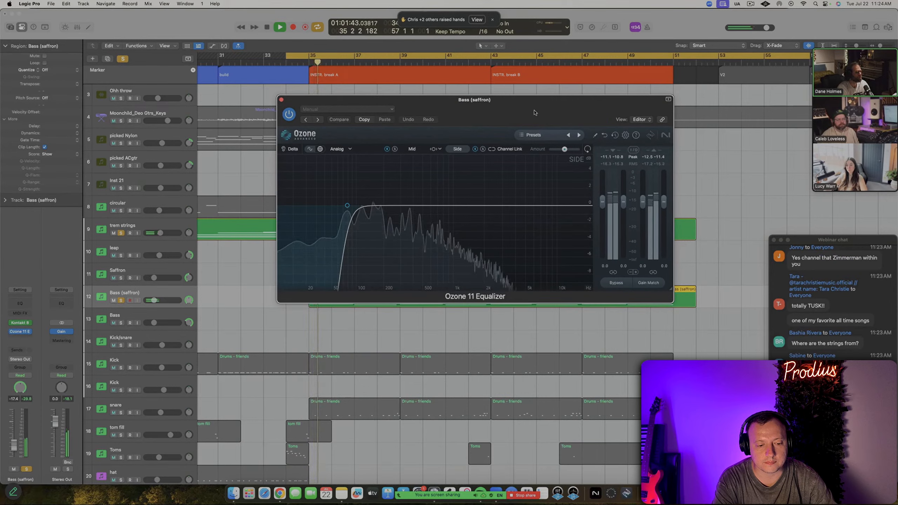
drag(495, 100, 480, 203)
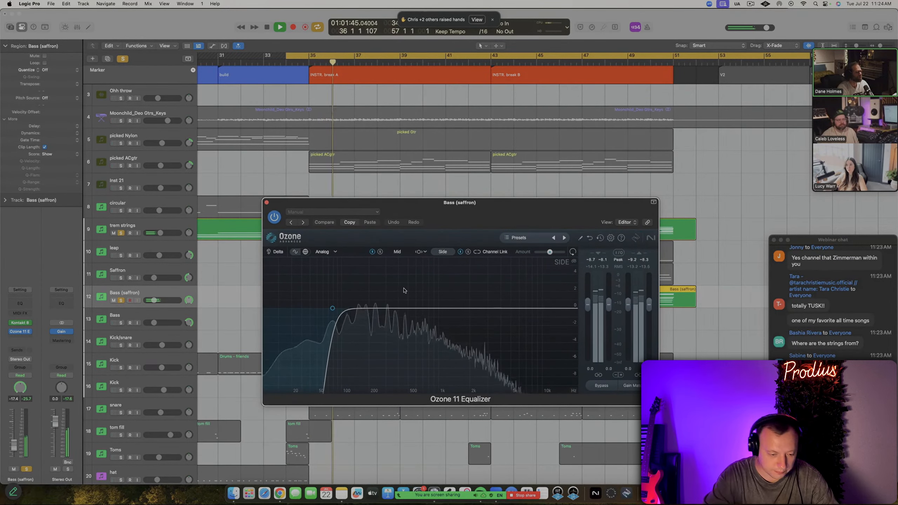
key(space)
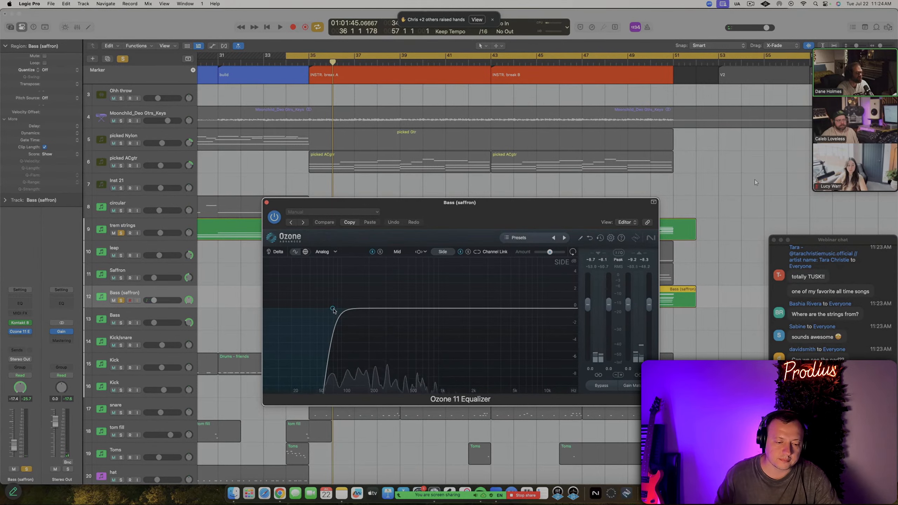
click(266, 203)
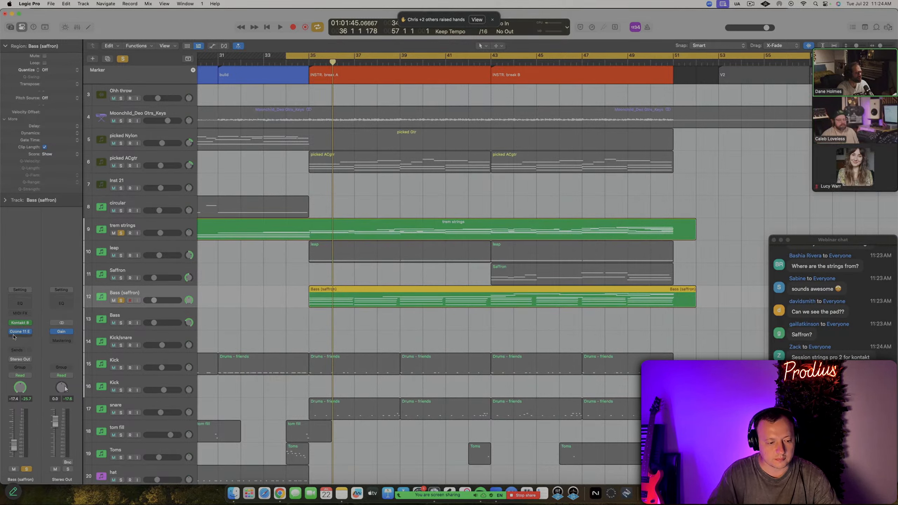
Duplicate the Ozone 11 Equalizer on the Bass (saffron) track and remove the Flat High-Pass filter from the copy's Side channel
click(21, 333)
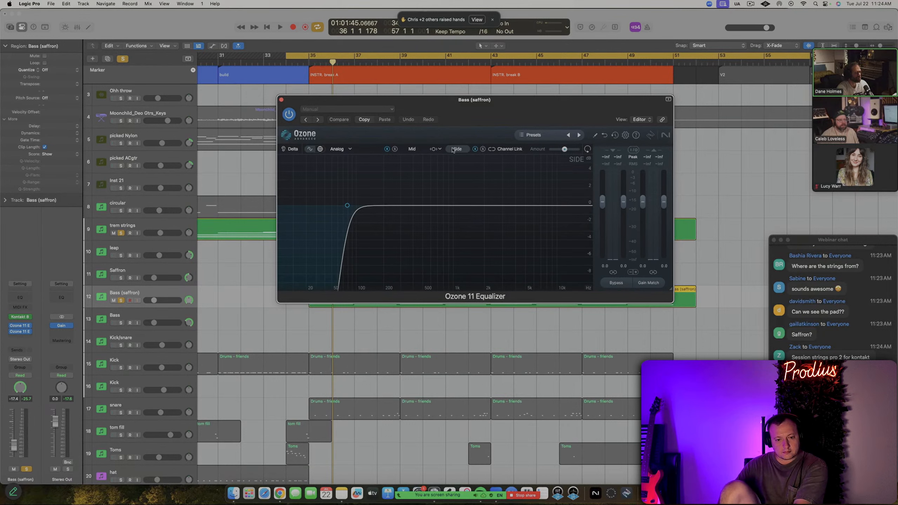
click(412, 149)
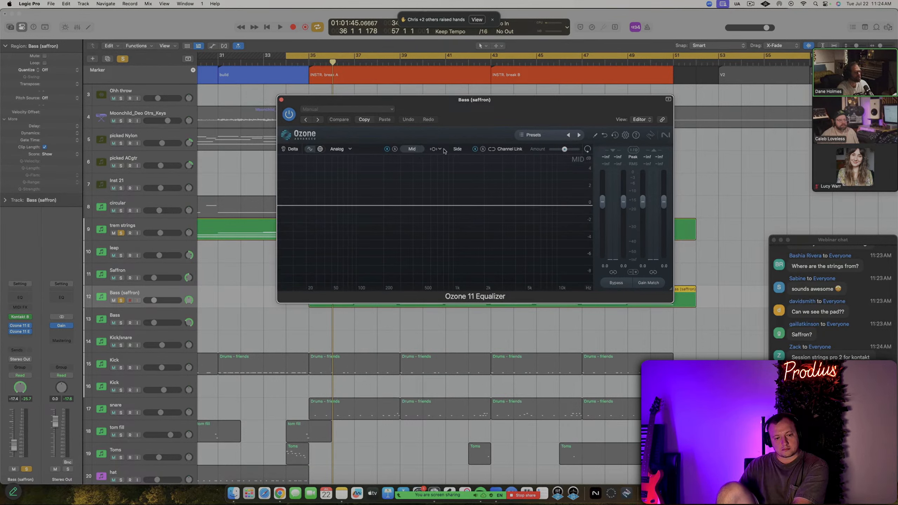
click(458, 150)
mouse_move(348, 206)
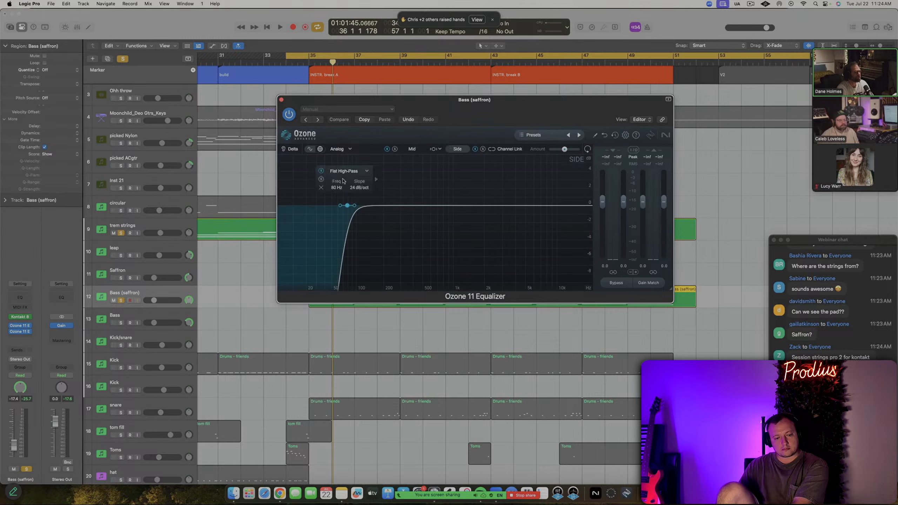
click(321, 189)
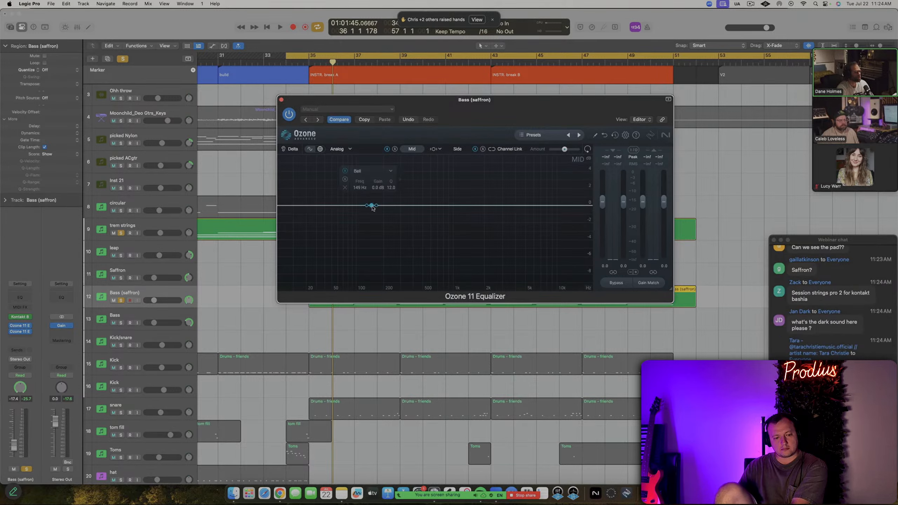
Add a Bell band to the equalizer's Mid channel at 265 Hz with 0.2 dB gain and a Q of 1.5
drag(384, 208, 397, 207)
key(space)
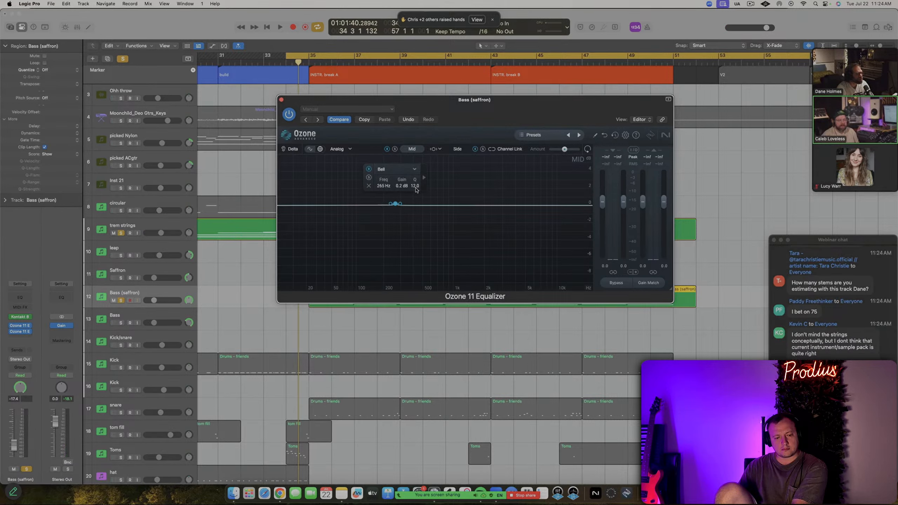
drag(416, 194, 415, 205)
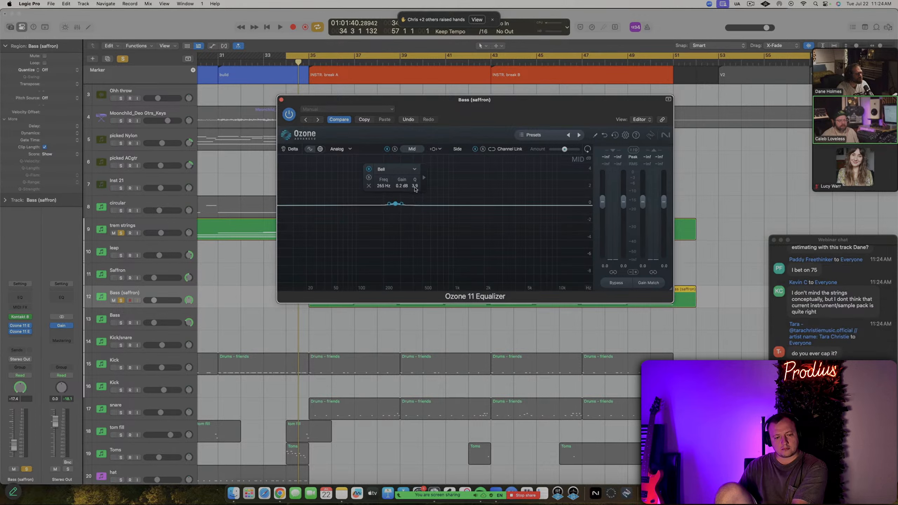
drag(416, 201, 416, 207)
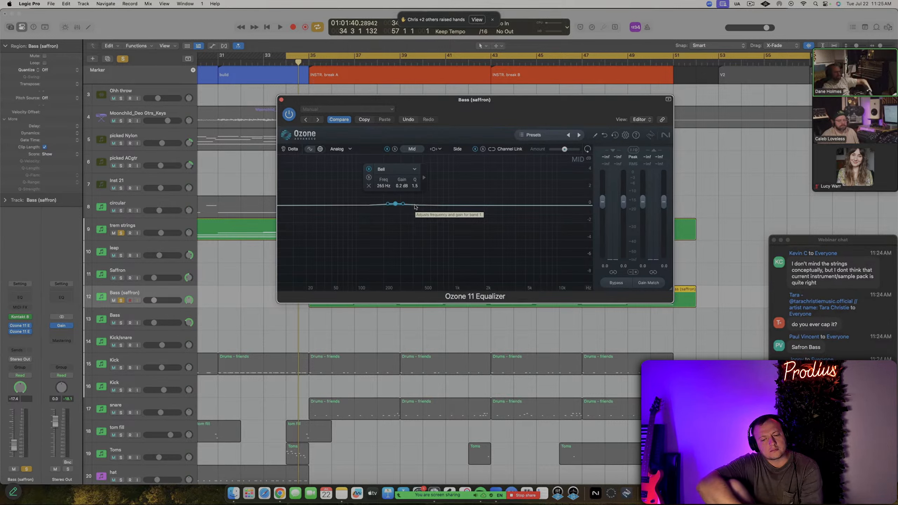
Try the Mid bell band at 308 Hz with a 1.4 dB boost and a Q of 0.3 during playback
key(space)
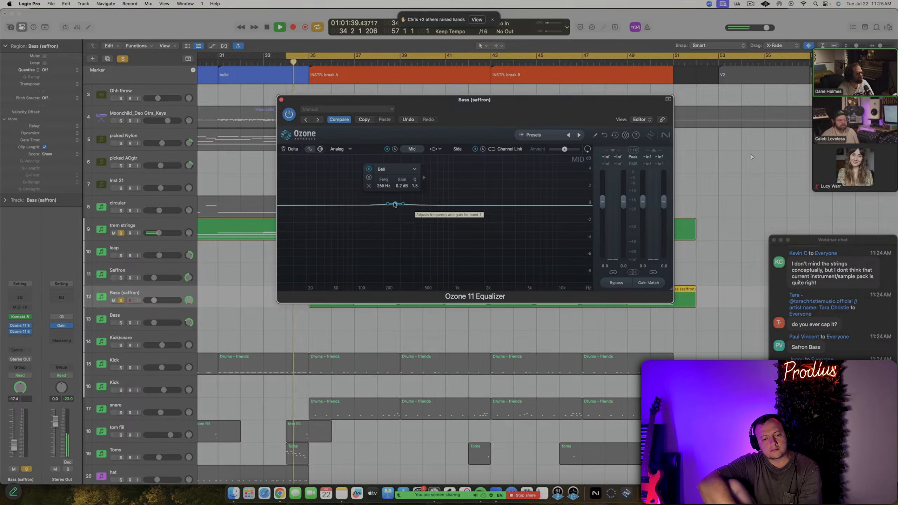
mouse_move(411, 206)
mouse_down()
mouse_move(396, 201)
mouse_move(402, 194)
mouse_up()
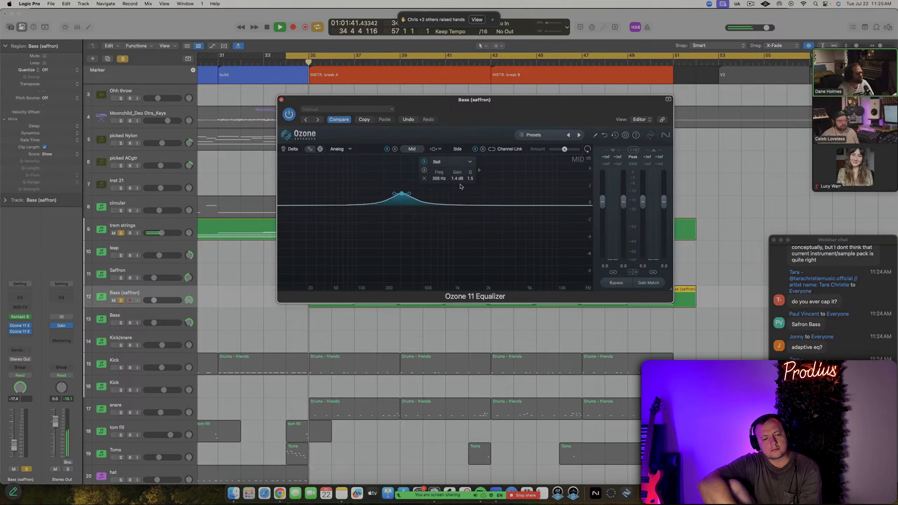
mouse_move(470, 179)
mouse_down()
mouse_move(459, 190)
mouse_move(479, 179)
mouse_up()
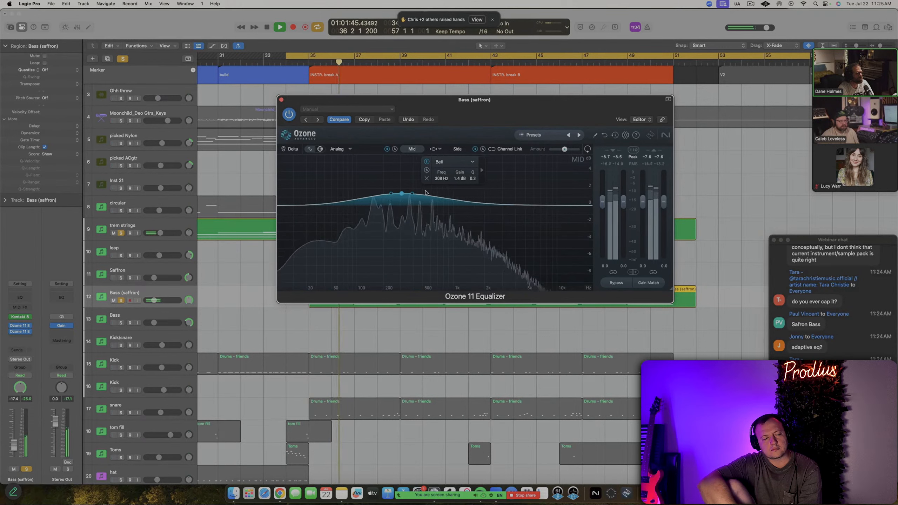
Set the Mid bell band to a -4.0 dB cut at 234 Hz with a Q of 0.6 and close the equalizer
drag(401, 193, 392, 219)
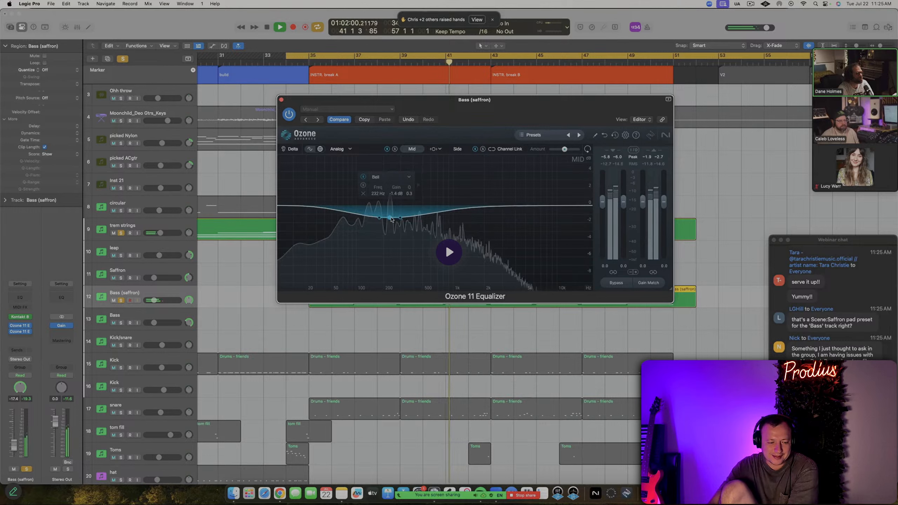
drag(392, 219, 390, 221)
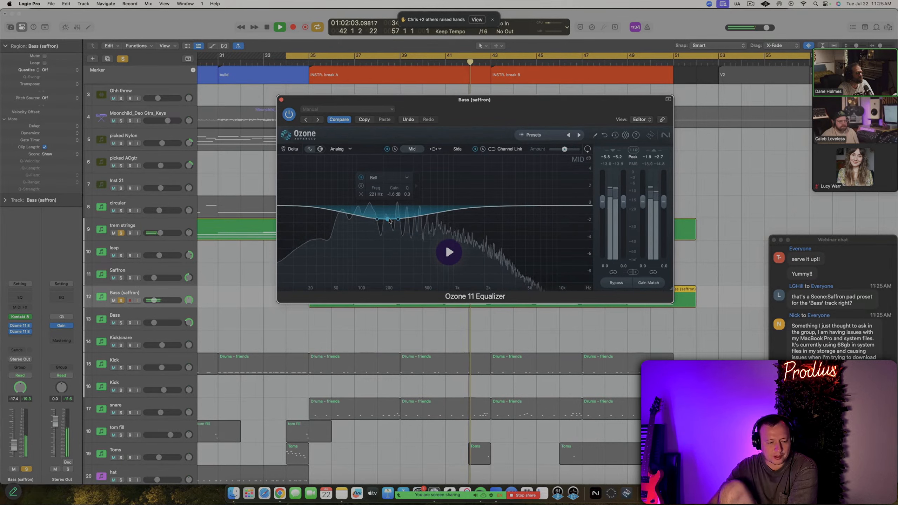
drag(389, 221, 391, 229)
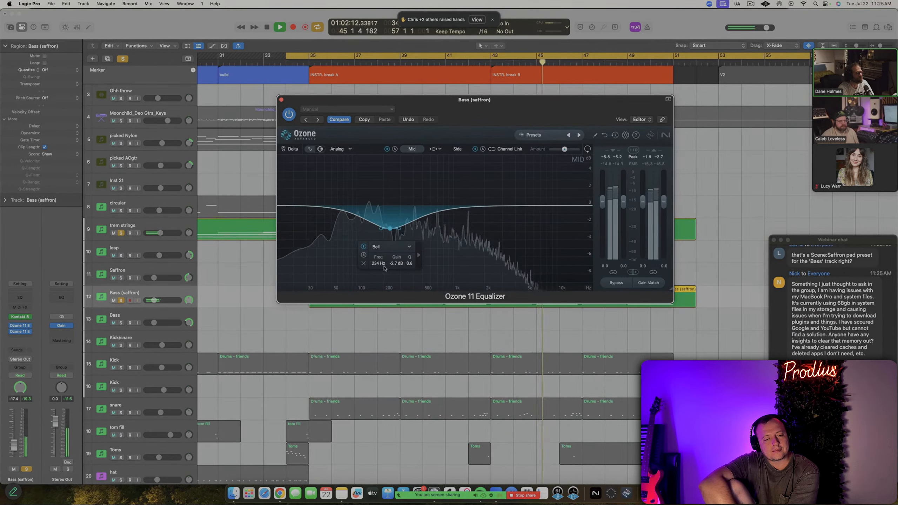
scroll(395, 266, down, 5)
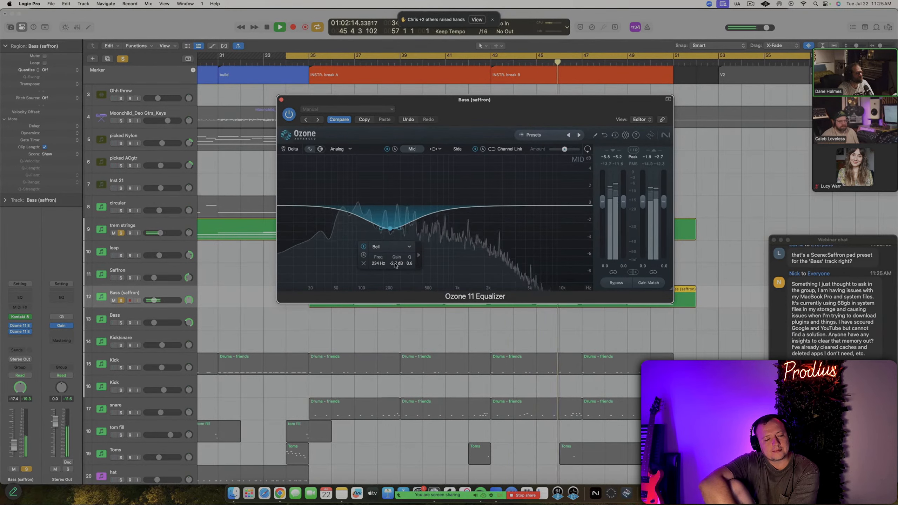
drag(395, 265, 397, 270)
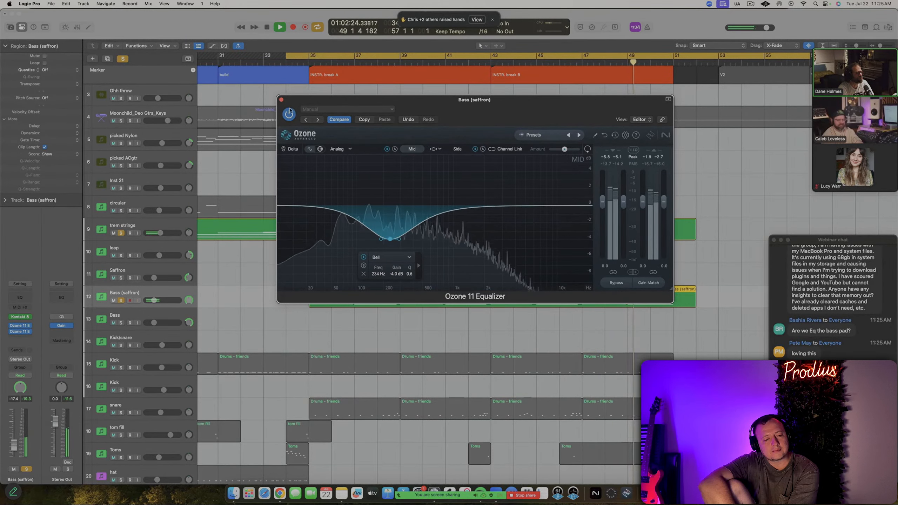
click(282, 100)
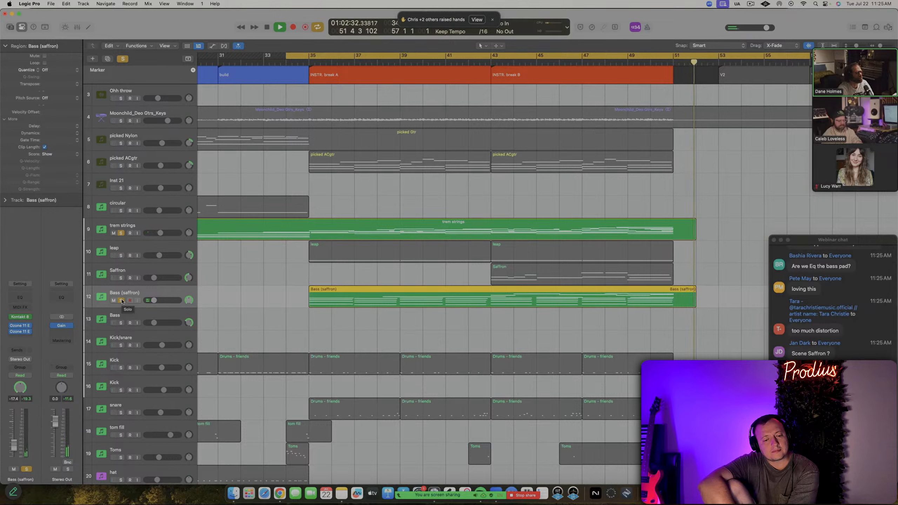
Unsolo the Bass (saffron) and trem strings tracks and play the full arrangement leading into break A
click(121, 300)
click(121, 233)
key(space)
key(space)
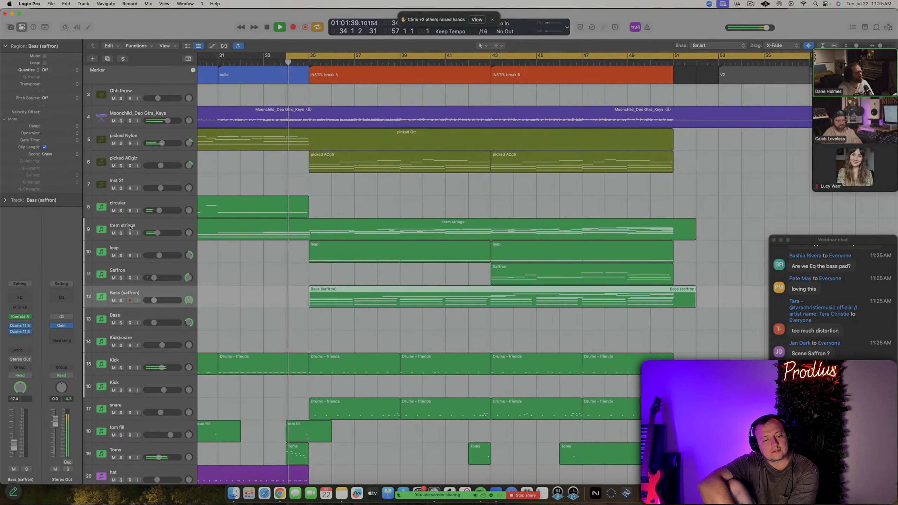
key(space)
Check the Kontakt 8 instrument on the Bass track, close it and rename the track piano
click(138, 315)
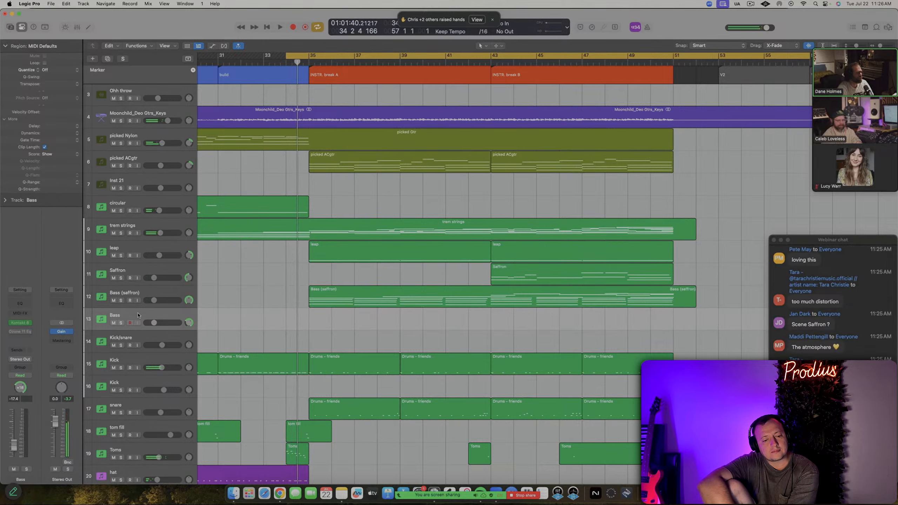
scroll(382, 278, left, 5)
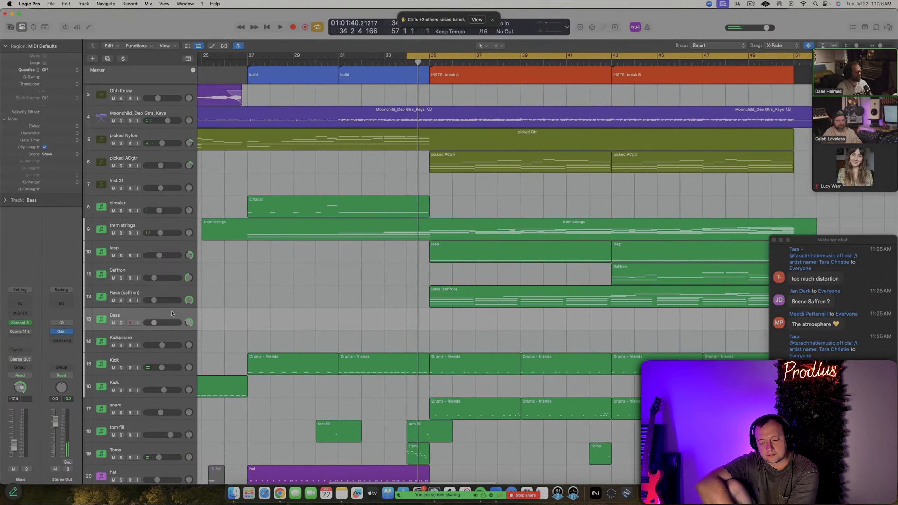
scroll(382, 278, left, 4)
scroll(256, 322, down, 5)
scroll(246, 325, left, 3)
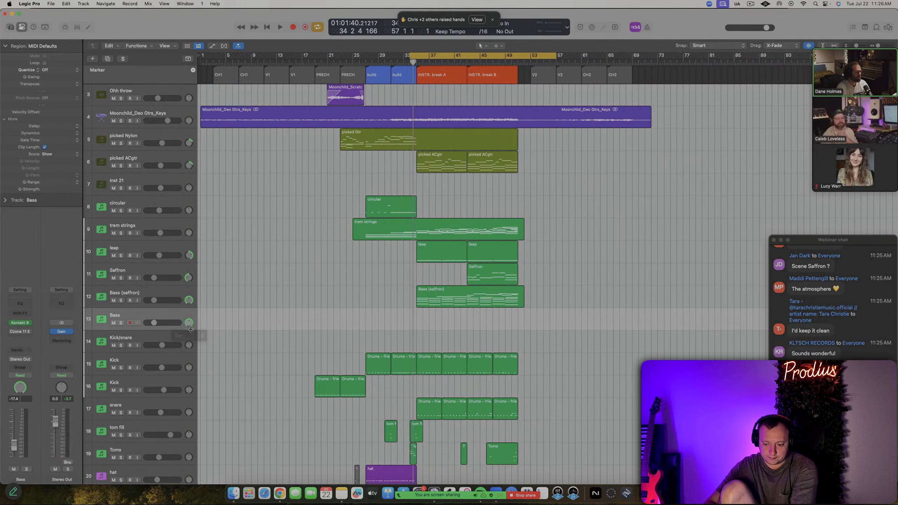
click(19, 323)
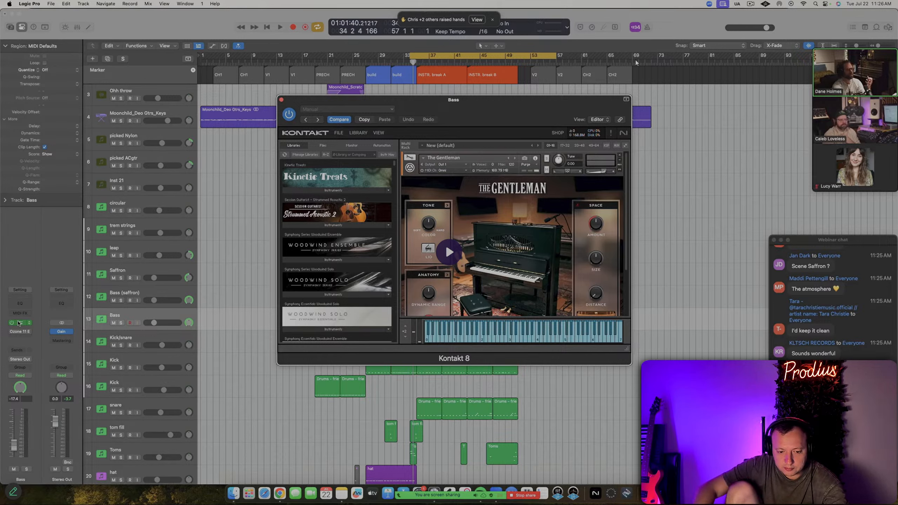
click(282, 100)
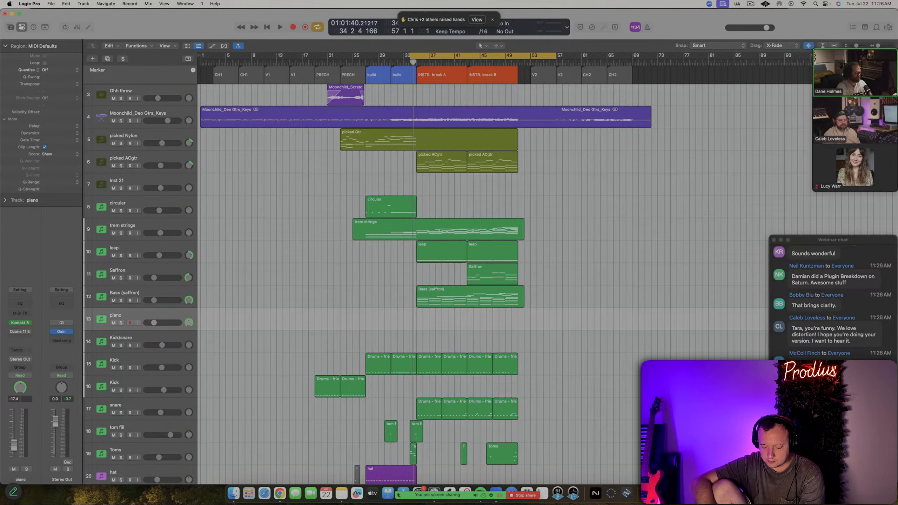
Duplicate the piano track with its plug-in settings directly below the original
key(super+d)
scroll(211, 315, down, 5)
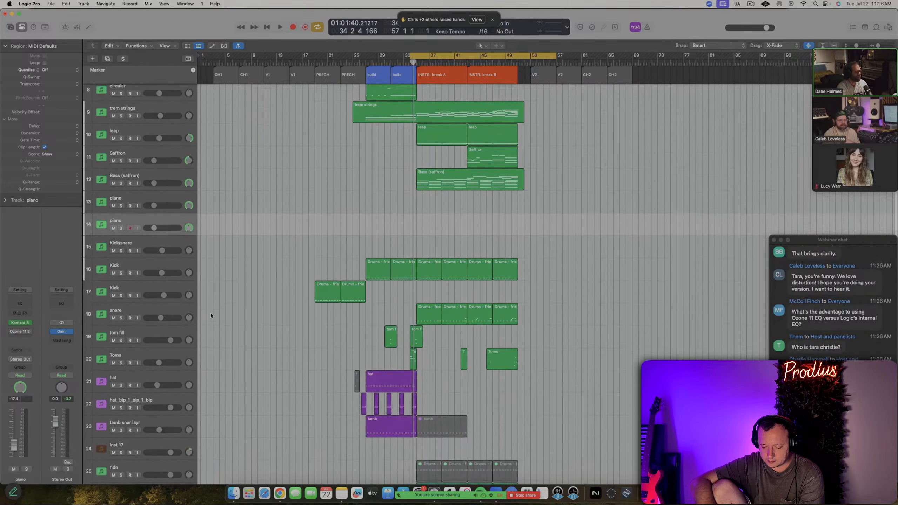
scroll(212, 316, down, 5)
scroll(211, 316, up, 8)
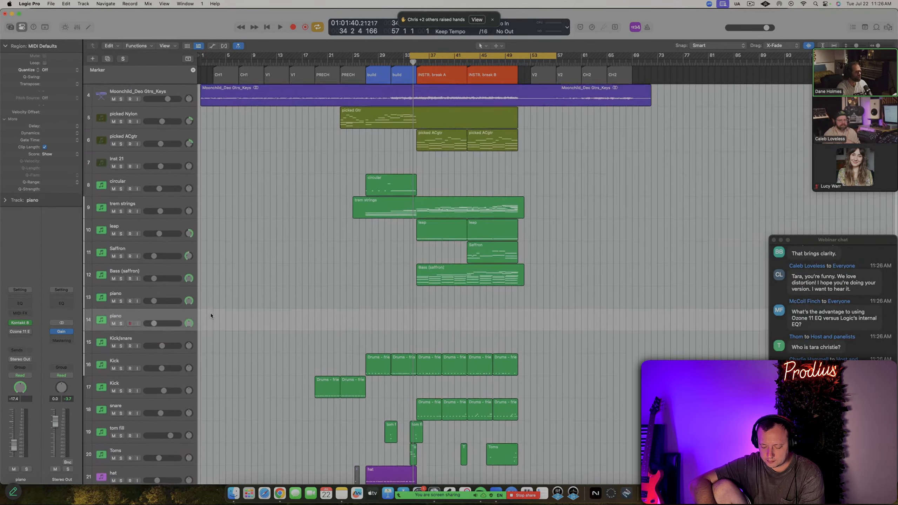
Open Kontakt 8 on the duplicated piano track and filter its instrument libraries by bass
click(21, 323)
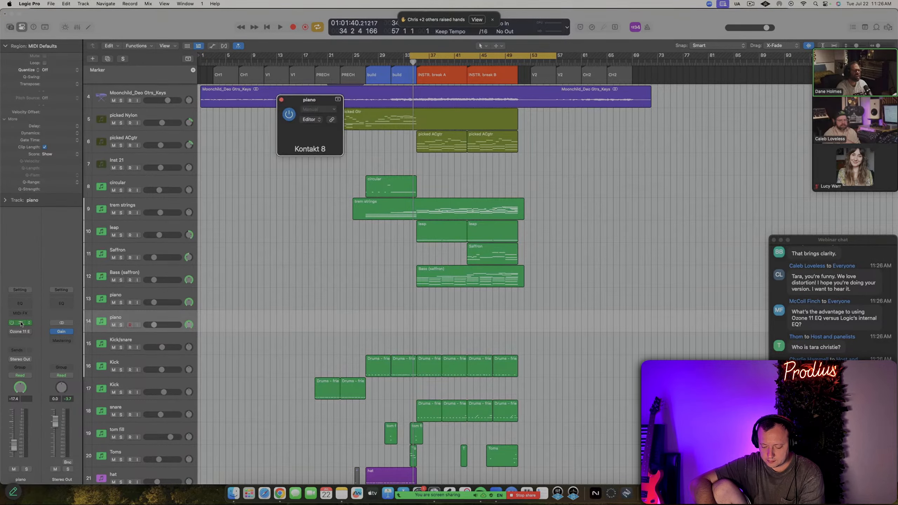
drag(482, 117, 391, 153)
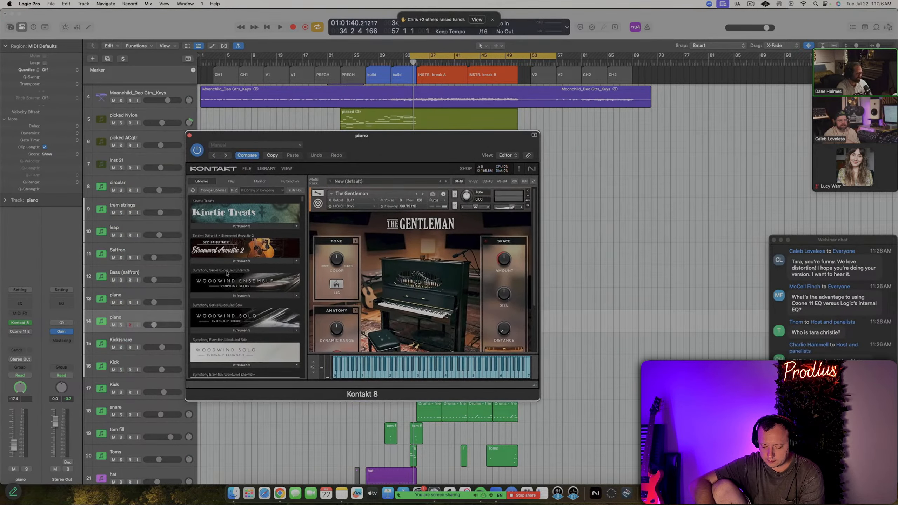
scroll(227, 272, down, 10)
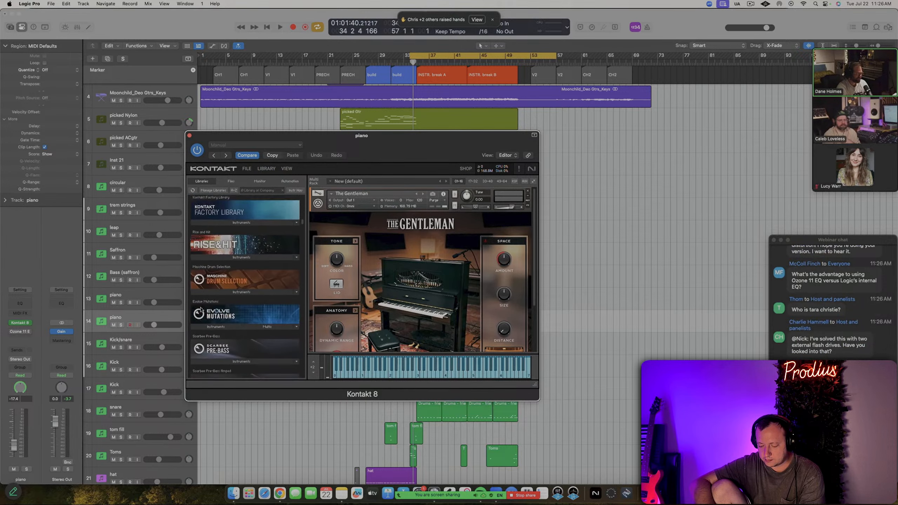
scroll(201, 311, down, 3)
click(263, 192)
text(bass)
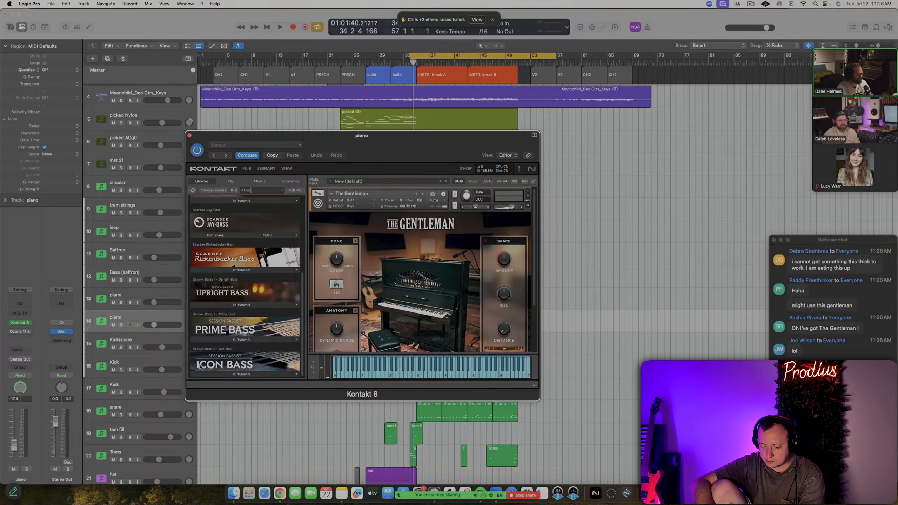
Try replacing The Gentleman with the Icon Bass (Melody) instrument and complete its introduction
click(239, 374)
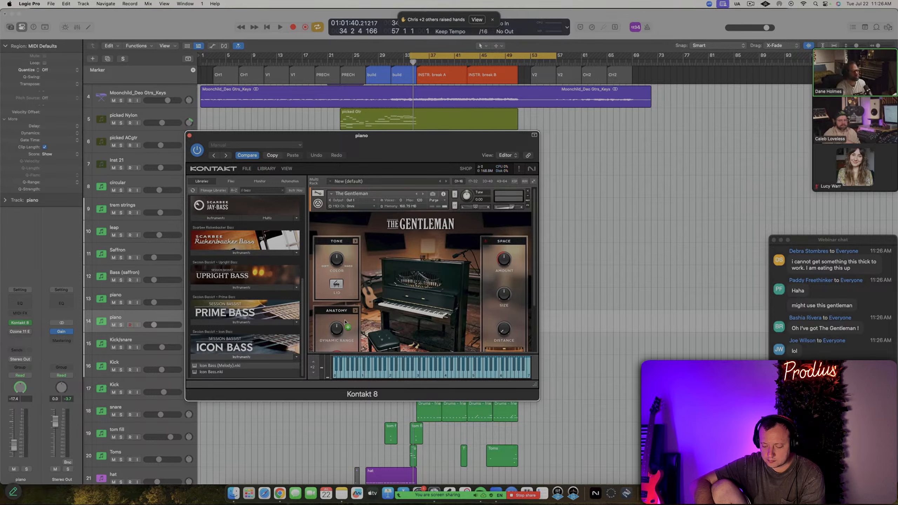
drag(355, 320, 355, 321)
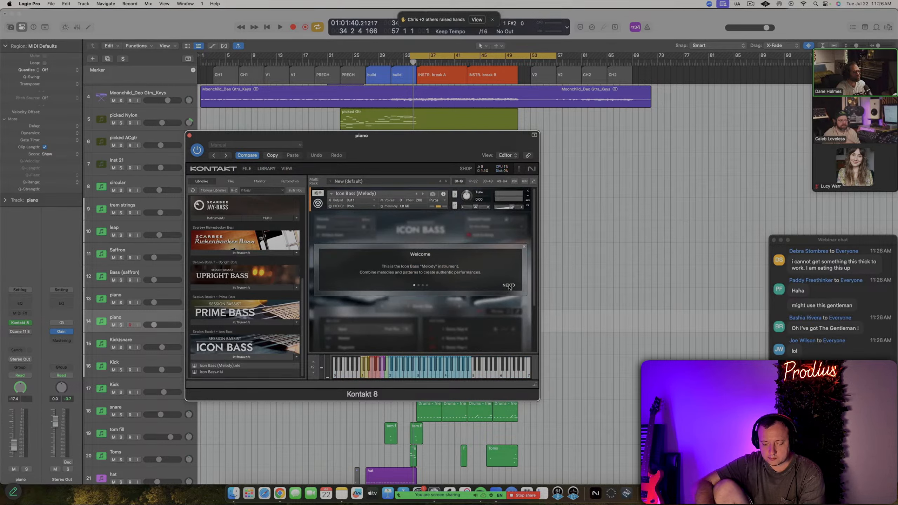
click(508, 286)
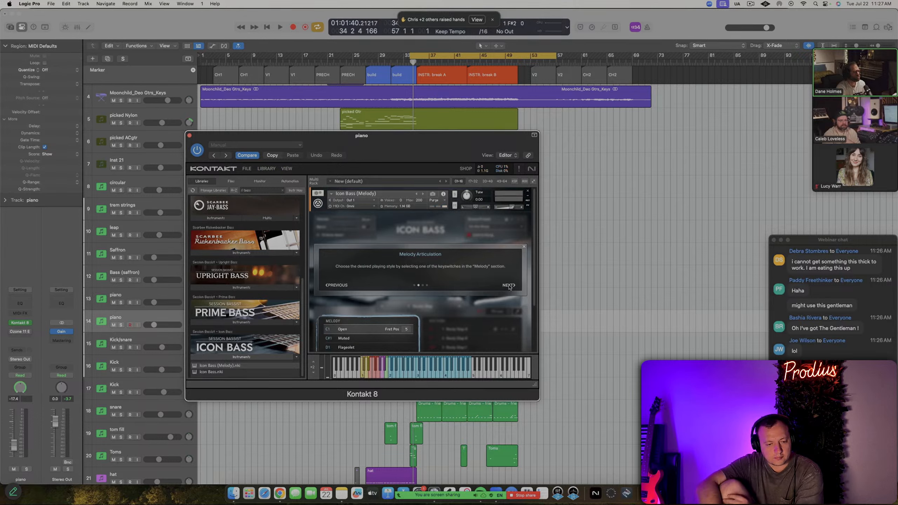
click(508, 285)
click(509, 285)
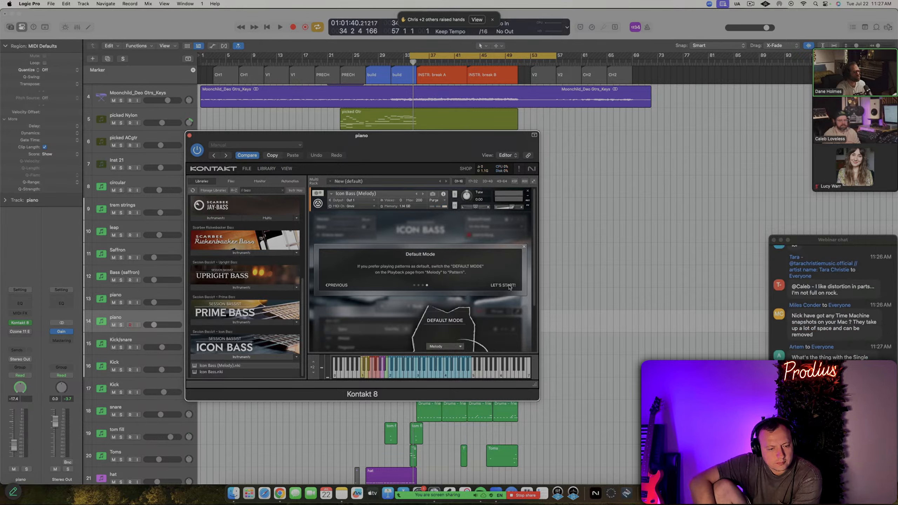
click(510, 286)
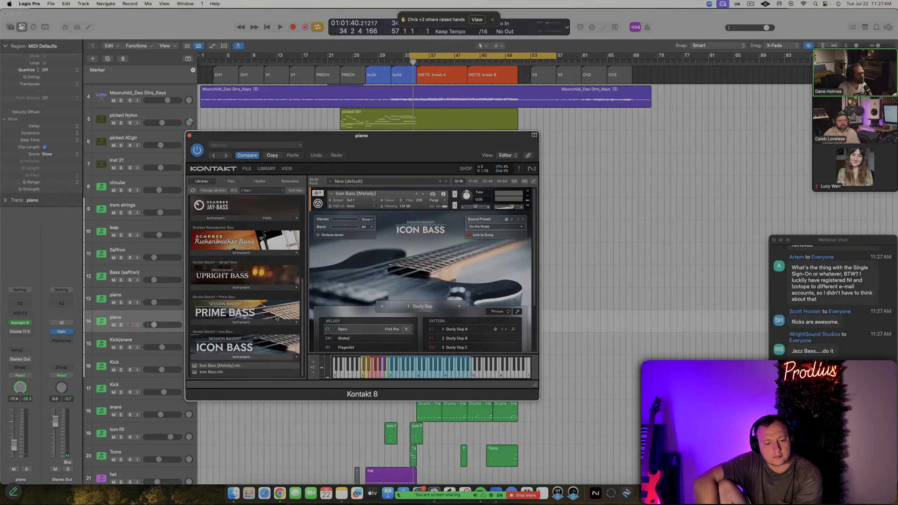
Audition Icon Bass's Muted and Flageolet articulations and look through its pattern and playing options
click(352, 339)
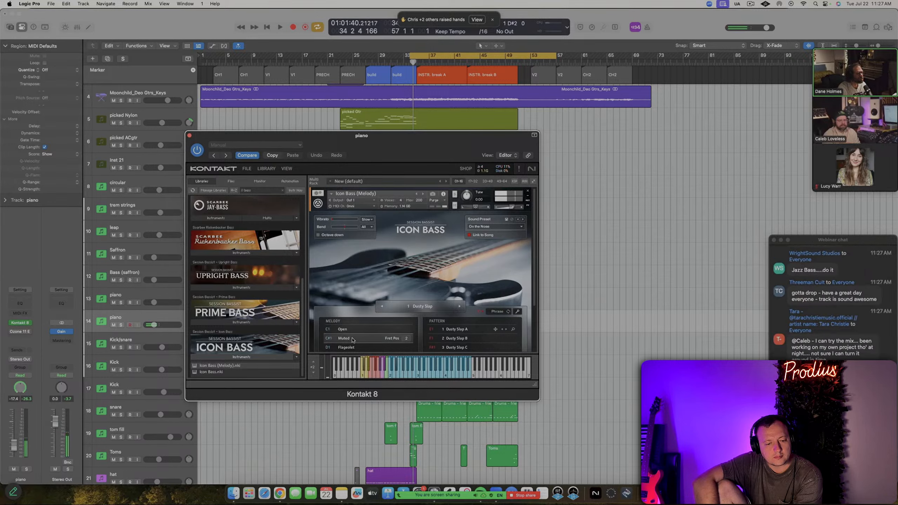
click(353, 348)
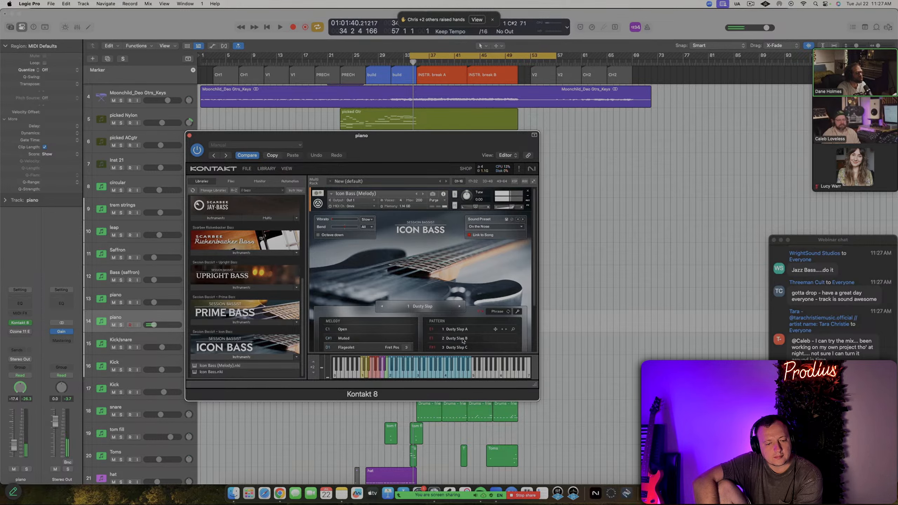
scroll(464, 338, down, 5)
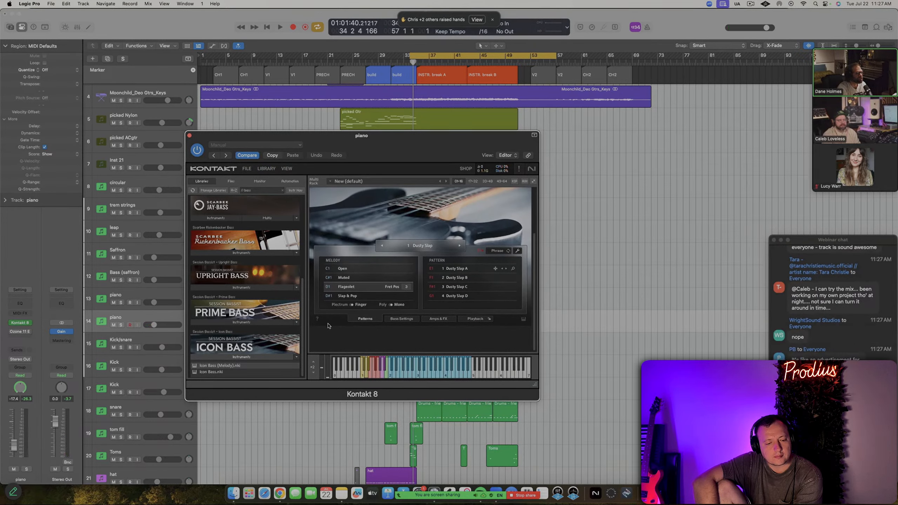
scroll(328, 326, up, 1)
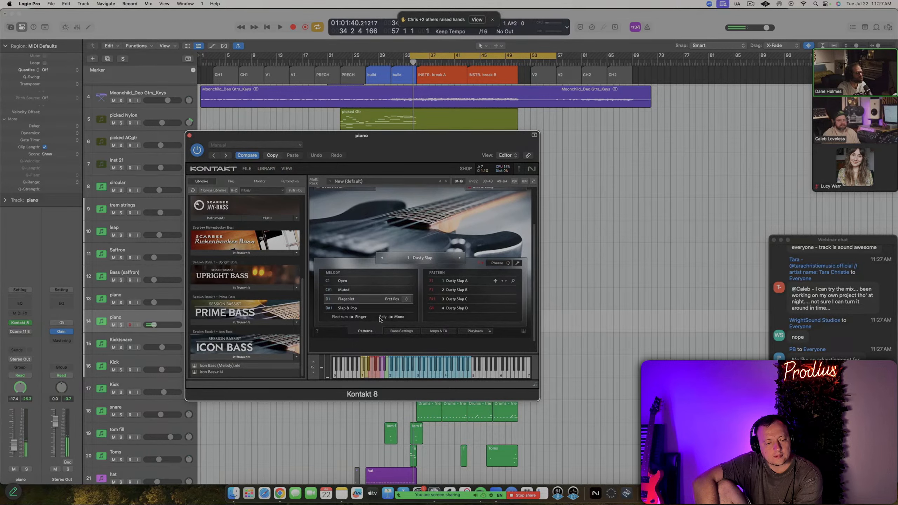
scroll(364, 290, up, 1)
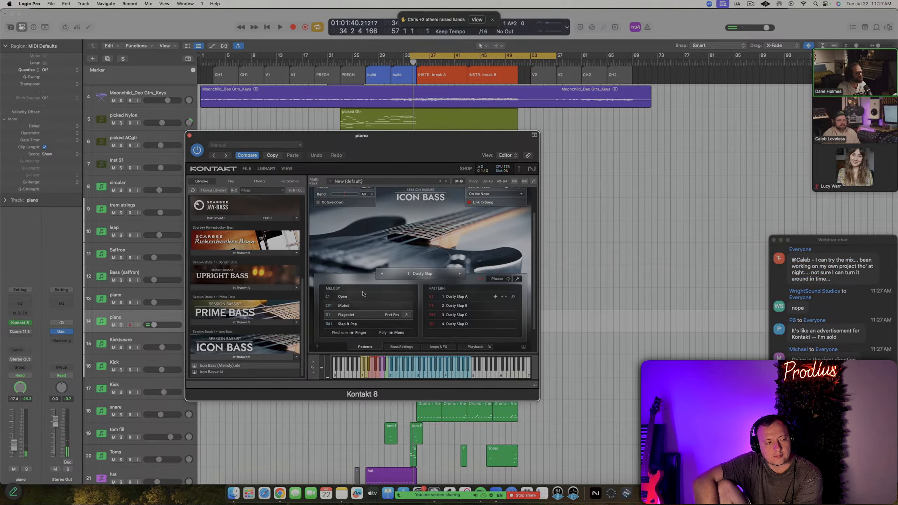
scroll(425, 277, up, 2)
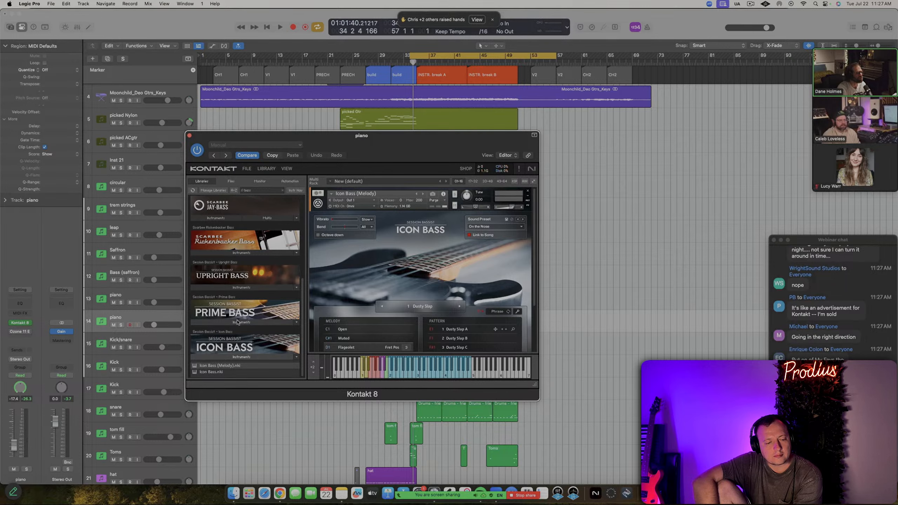
Load the Prime Bass (Melody) instrument on the duplicated track and complete its introduction
click(239, 323)
drag(231, 332, 360, 276)
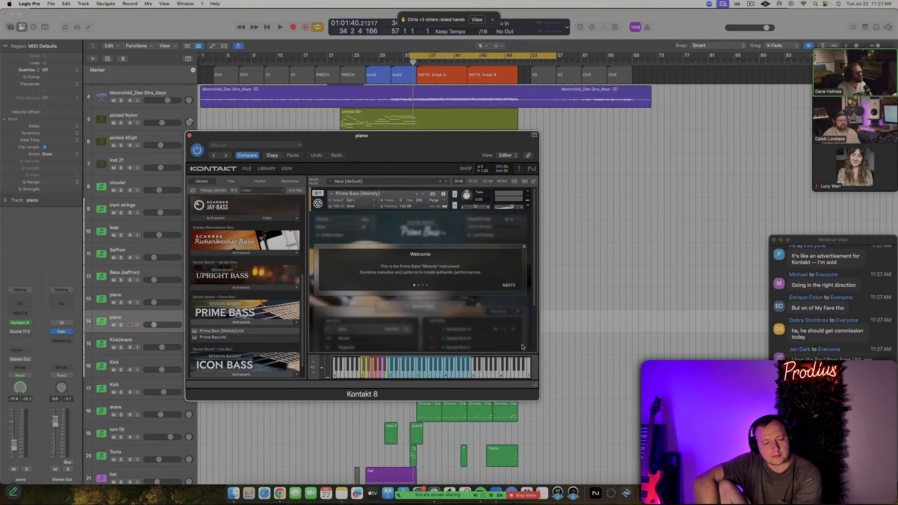
click(509, 285)
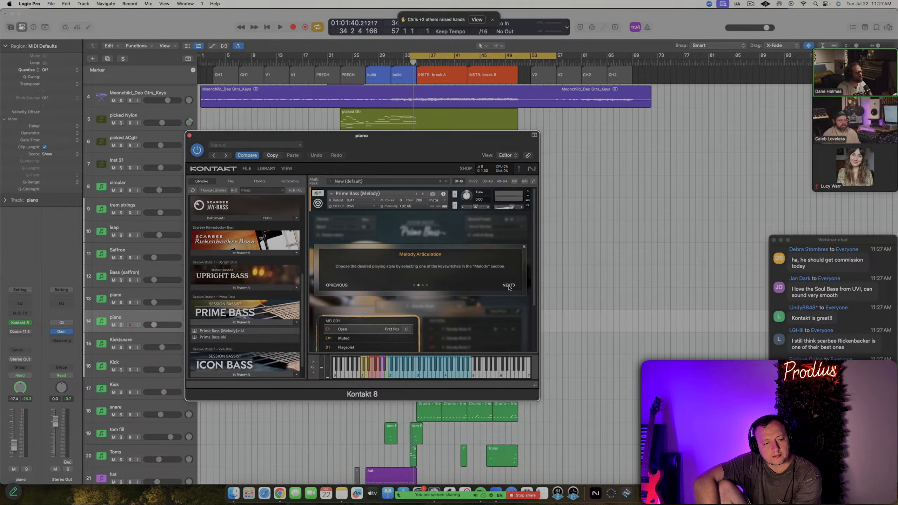
click(508, 285)
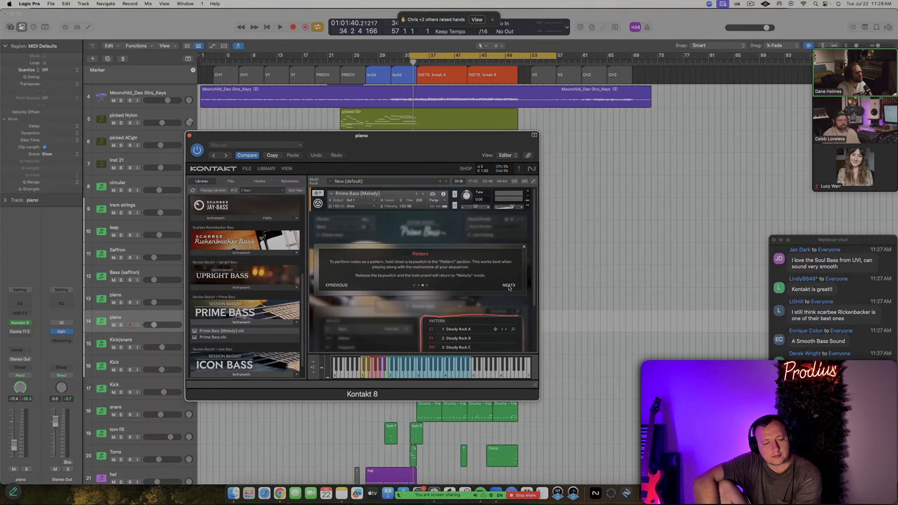
click(509, 285)
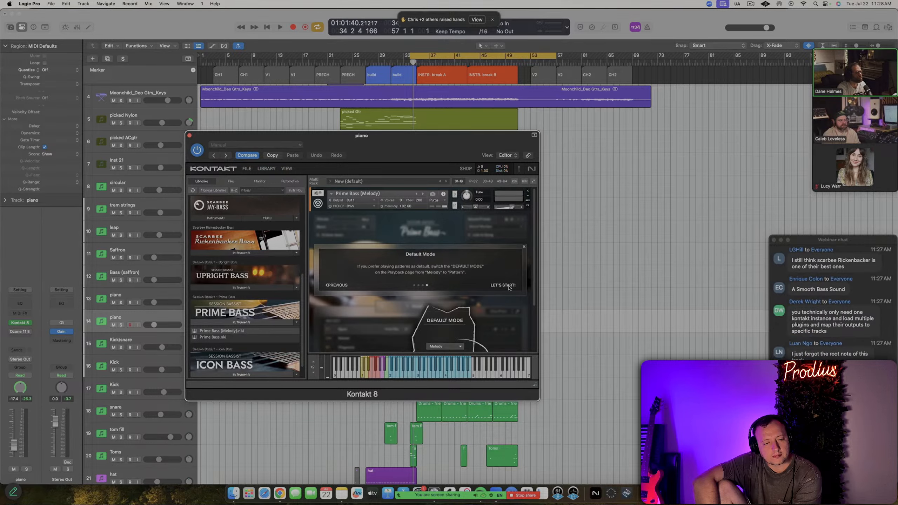
click(509, 286)
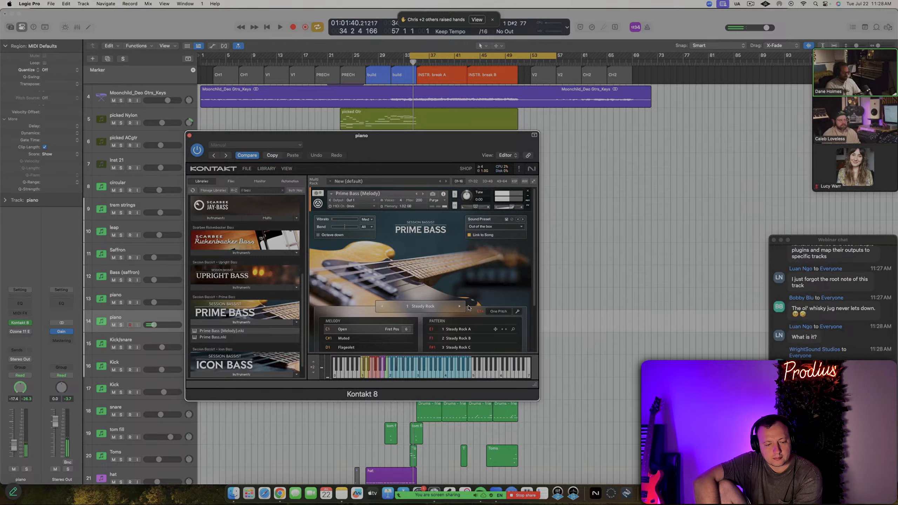
Test Prime Bass briefly against the song, raise its track volume to -4.8 dB and close Kontakt
key(space)
key(space)
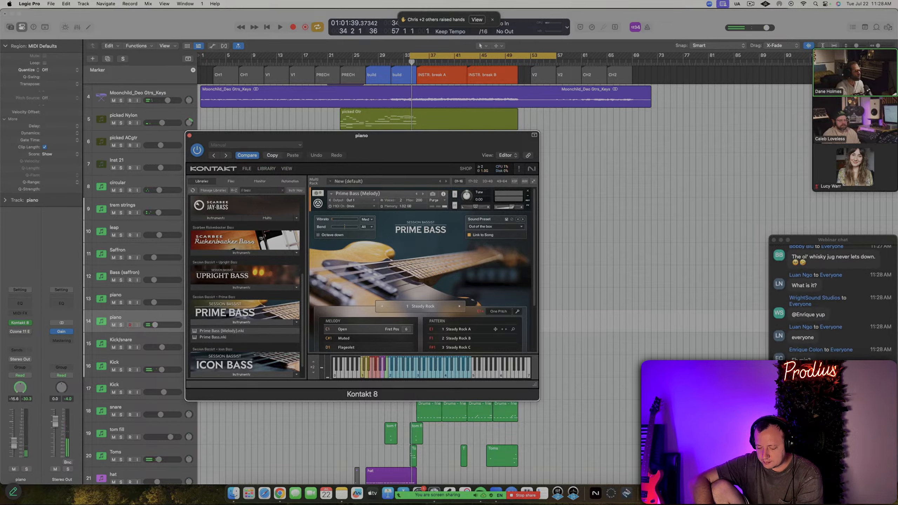
click(16, 435)
drag(14, 437, 14, 431)
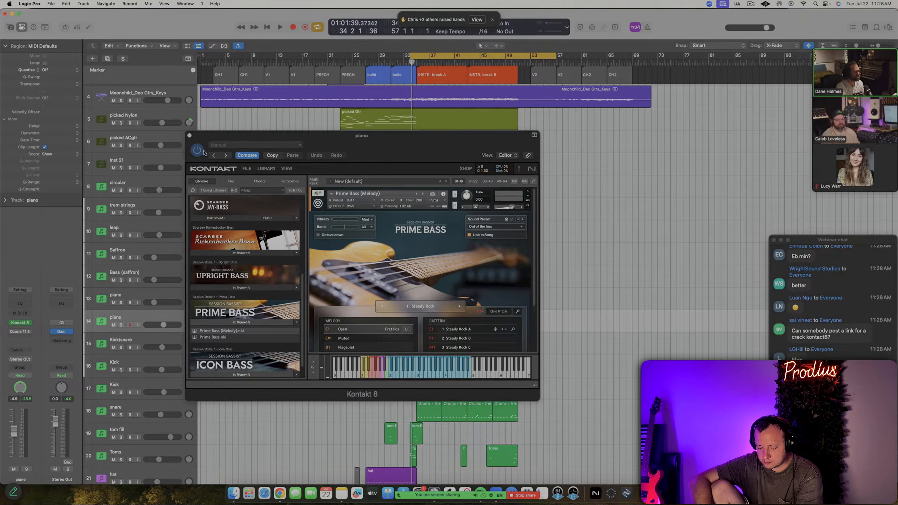
click(189, 136)
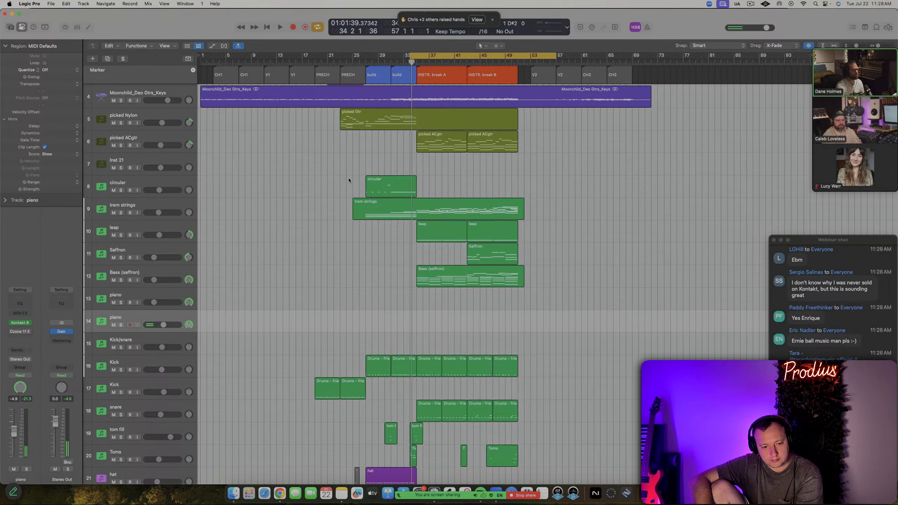
Play Prime Bass along with instrumental breaks A and B and lower its track volume to about -6 dB
key(space)
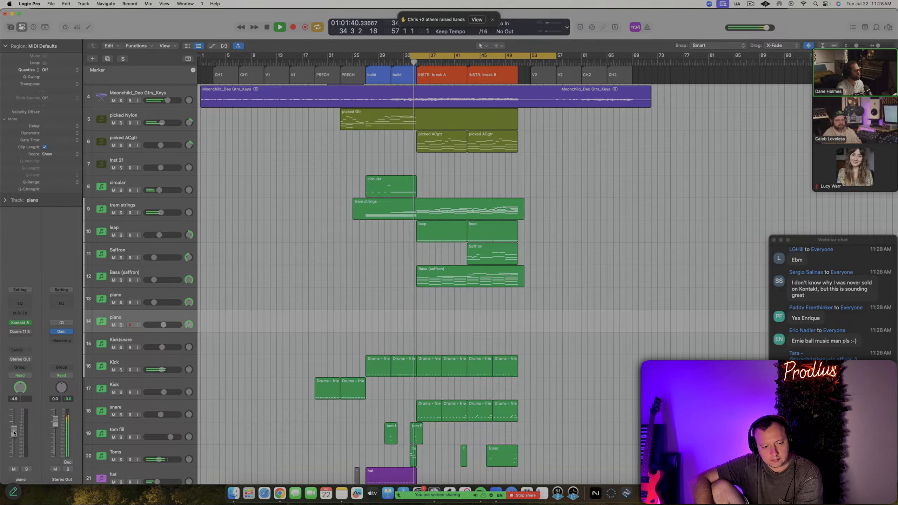
drag(13, 433, 13, 434)
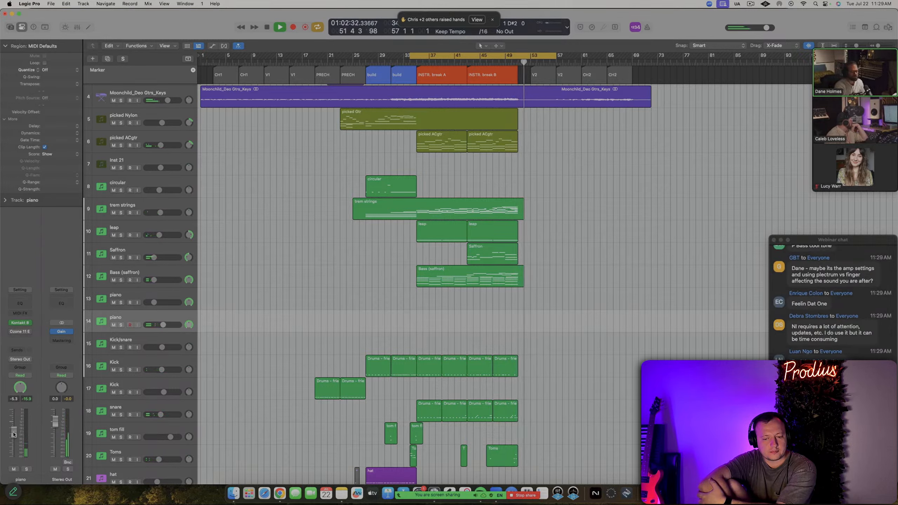
key(space)
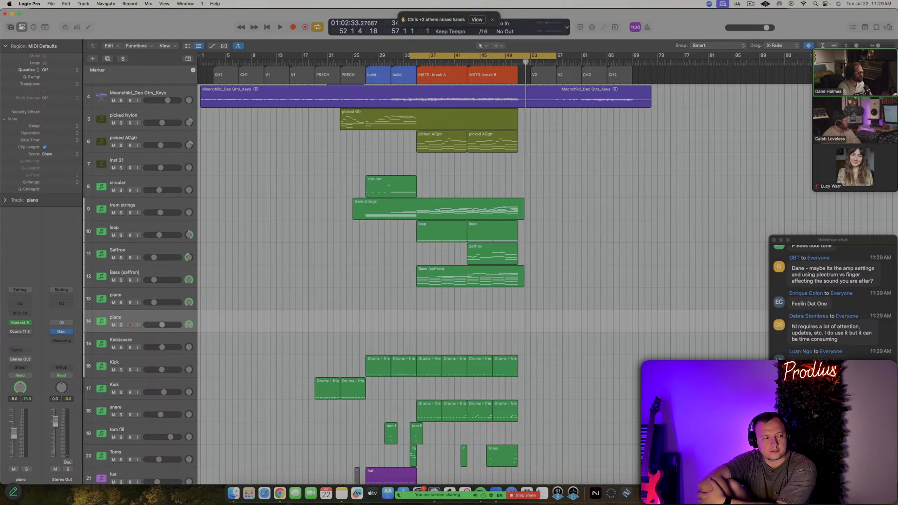
drag(14, 438, 14, 439)
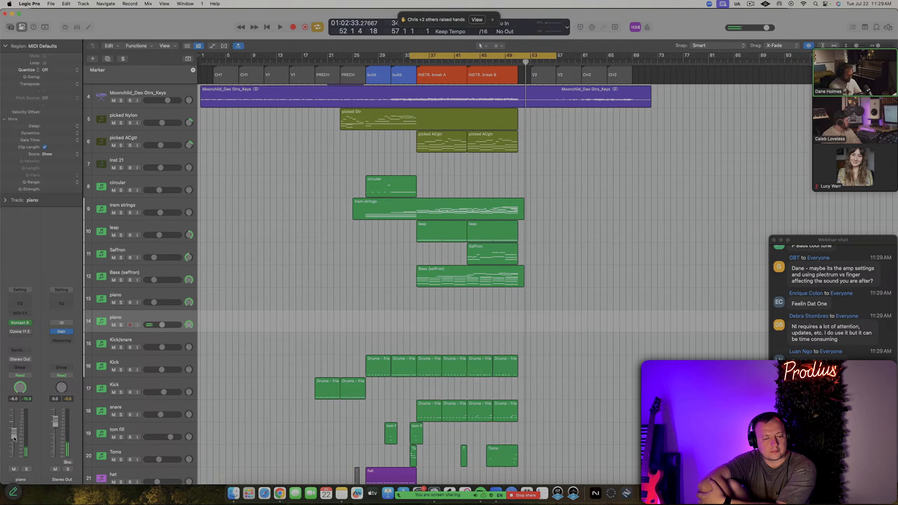
Reposition the Kontakt window on the Prime Bass track, close it and rename the track as bass
click(19, 322)
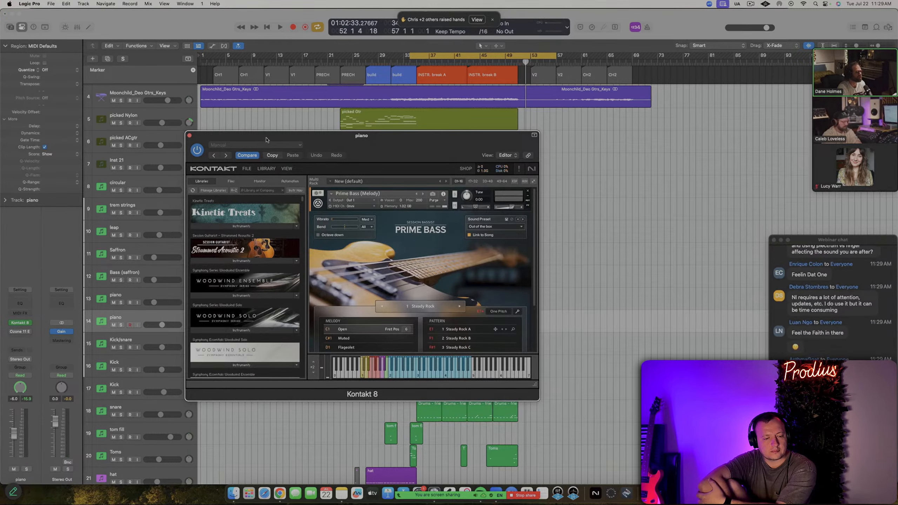
drag(268, 137, 334, 150)
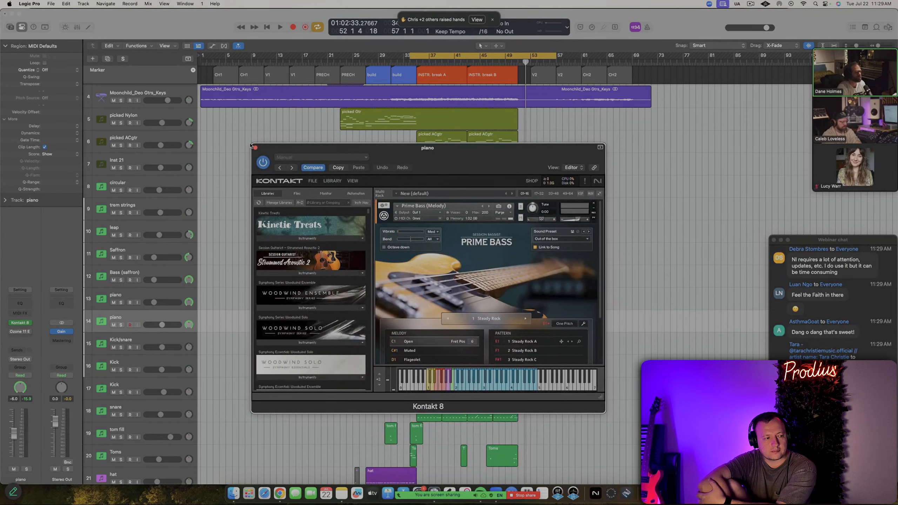
click(256, 149)
scroll(311, 234, down, 1)
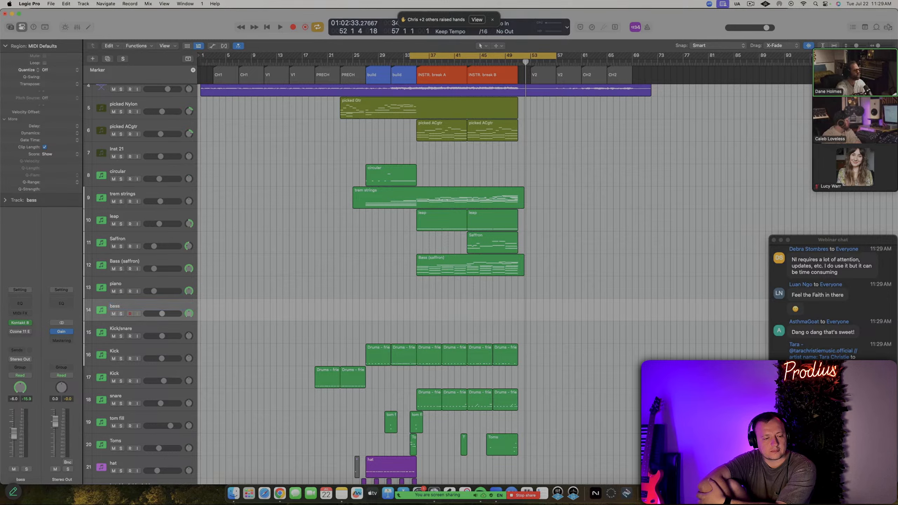
Search Kontakt's library for "bass" and load Scarbee Rickenbacker Bass on the bass track
click(20, 323)
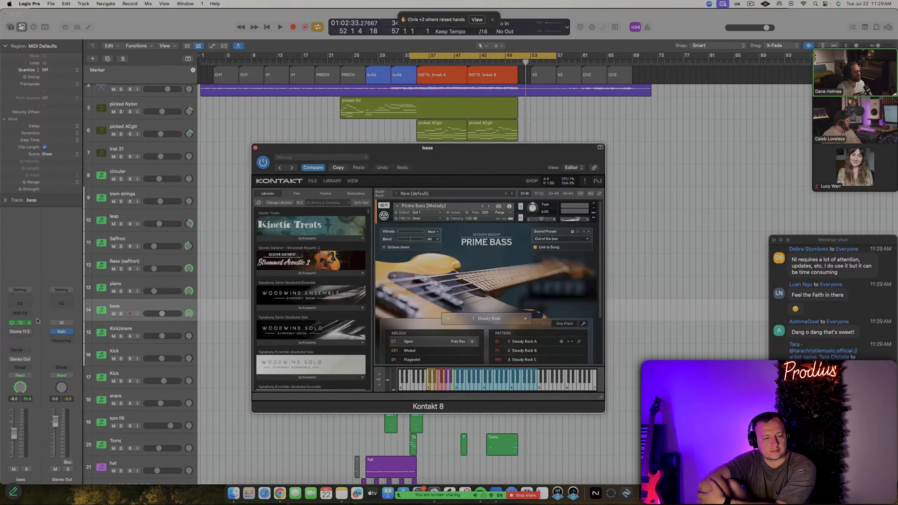
scroll(306, 318, down, 10)
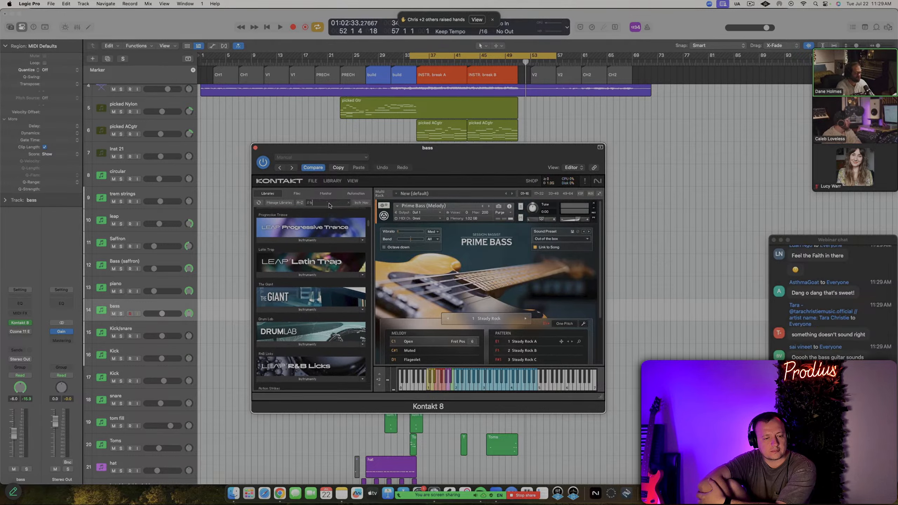
text(bass)
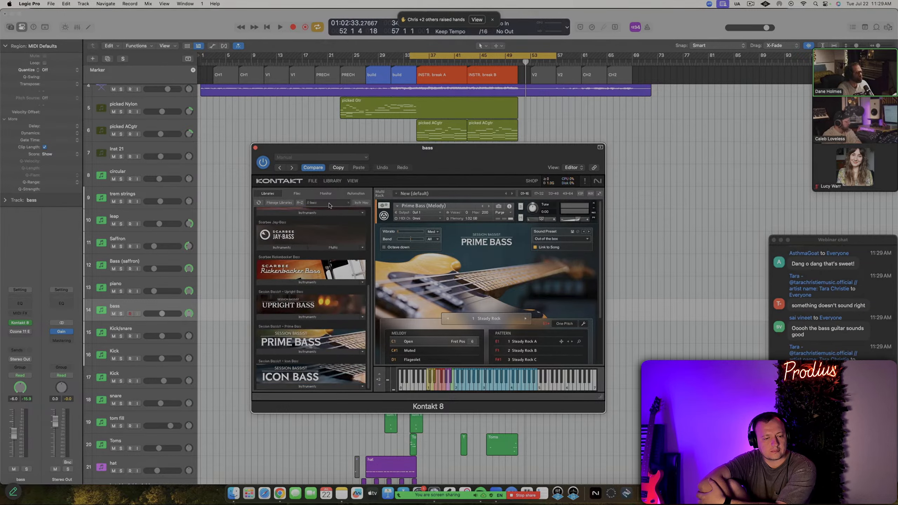
click(311, 281)
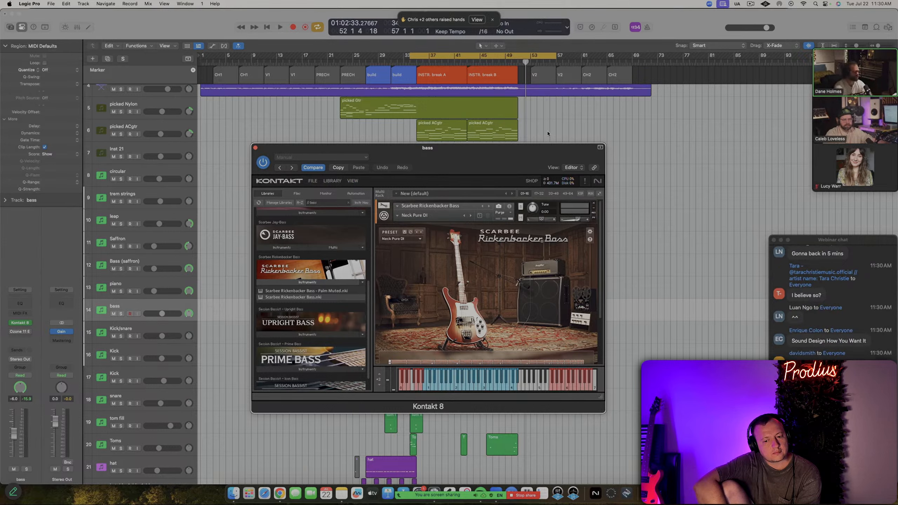
Play the Rickenbacker Bass along with instrumental break A and lower the bass track's volume to about -20.5 dB
key(space)
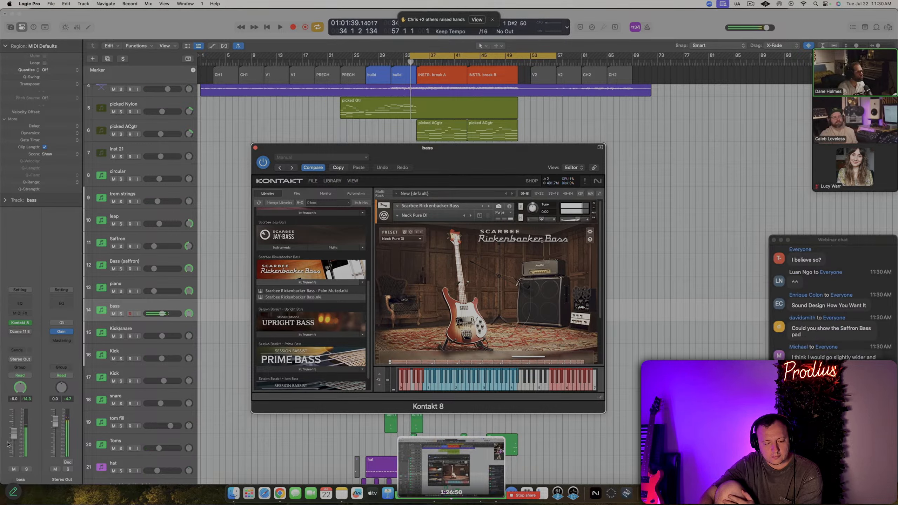
drag(13, 435, 15, 443)
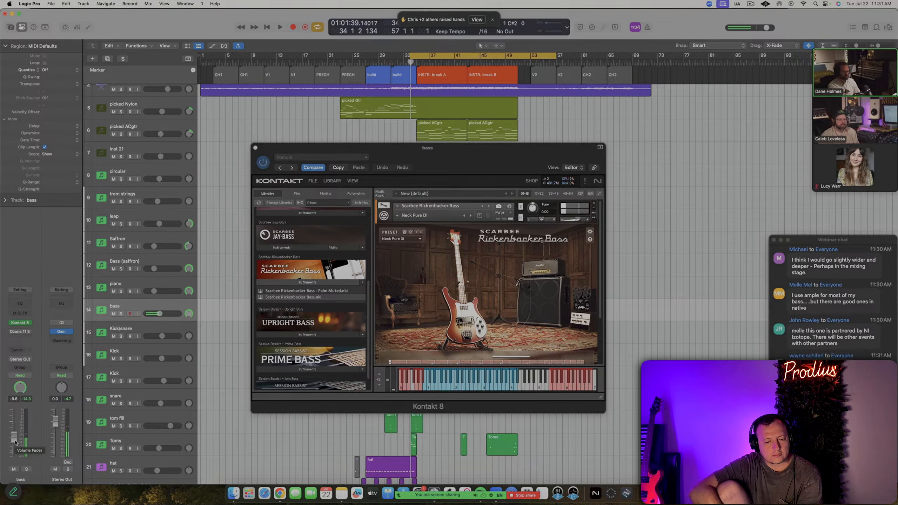
key(space)
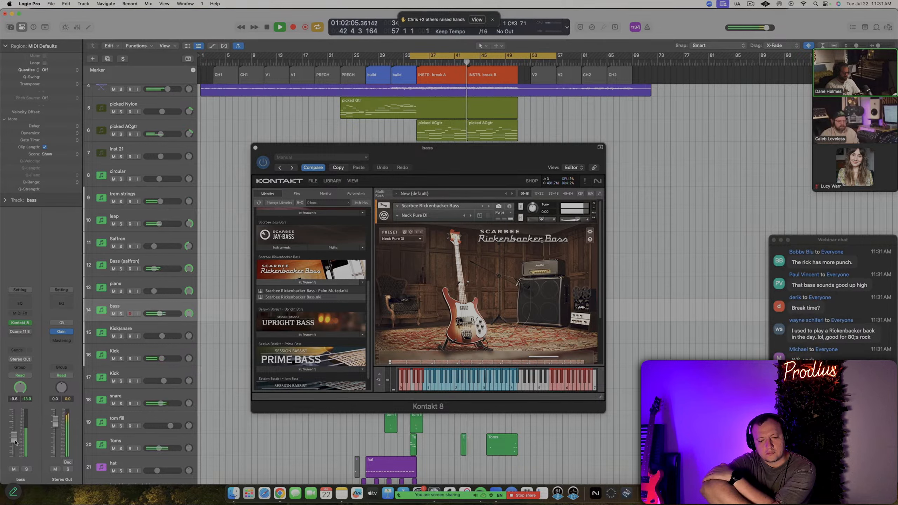
key(space)
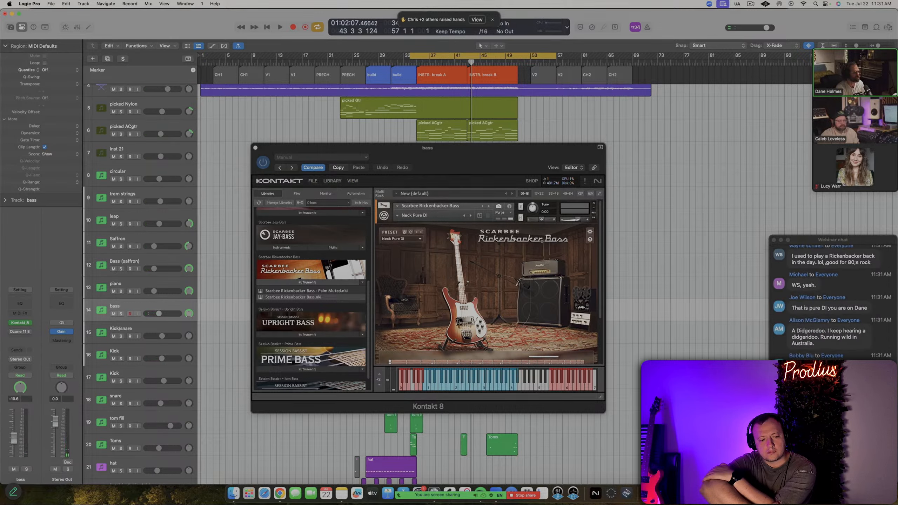
drag(14, 441, 14, 444)
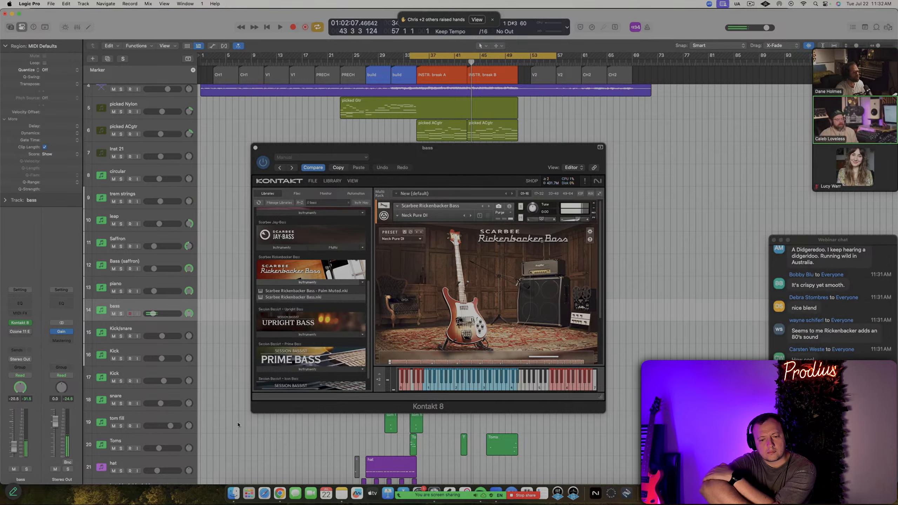
Switch the Scarbee Rickenbacker Bass to the Cruncher preset
click(411, 240)
click(419, 240)
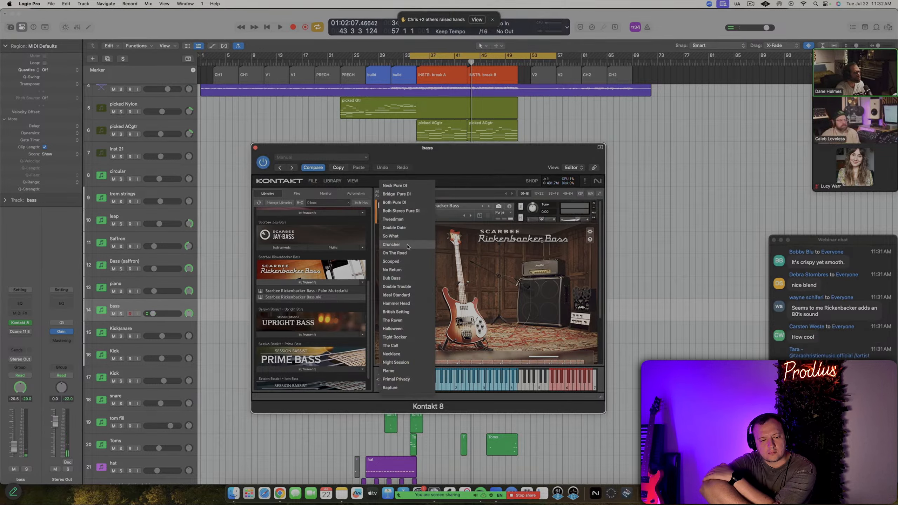
click(417, 252)
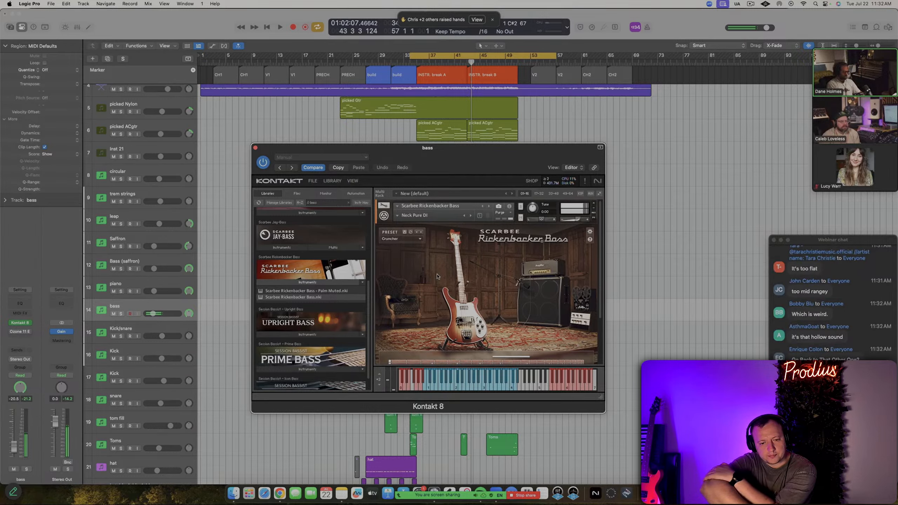
Audition the Cruncher preset against instrumental break B, stop playback and close Kontakt
key(space)
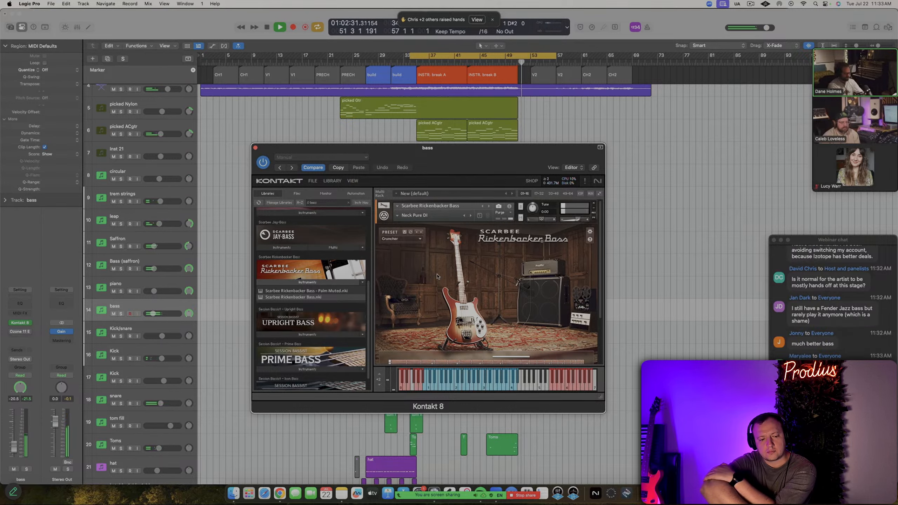
key(space)
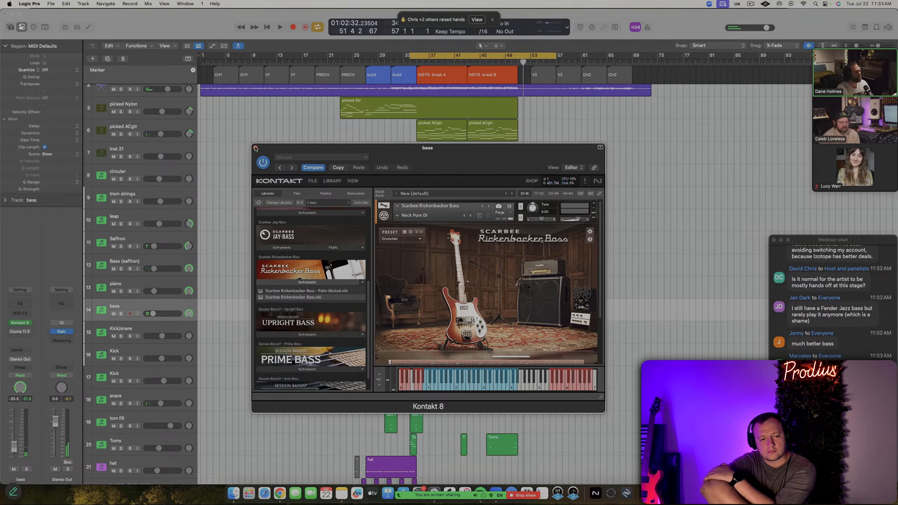
click(255, 148)
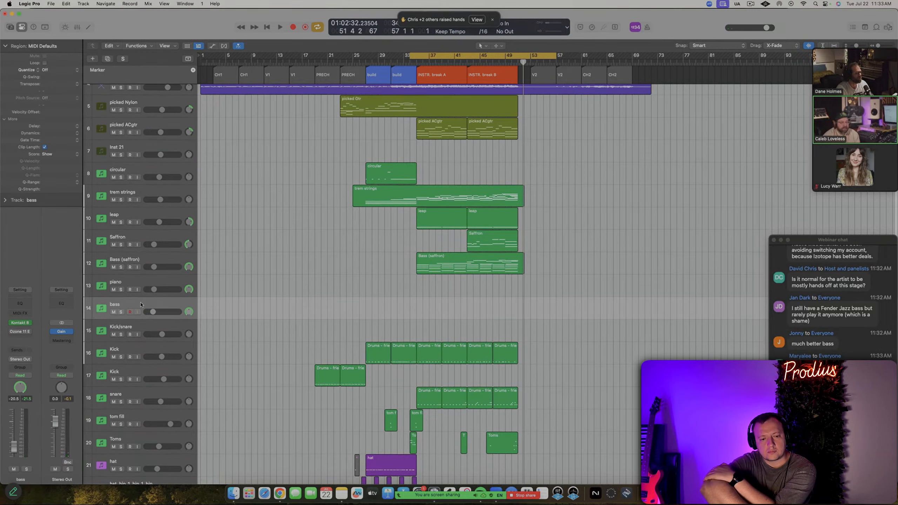
Solo the two picked ACgtr regions and play the end of instrumental break B
scroll(567, 246, up, 1)
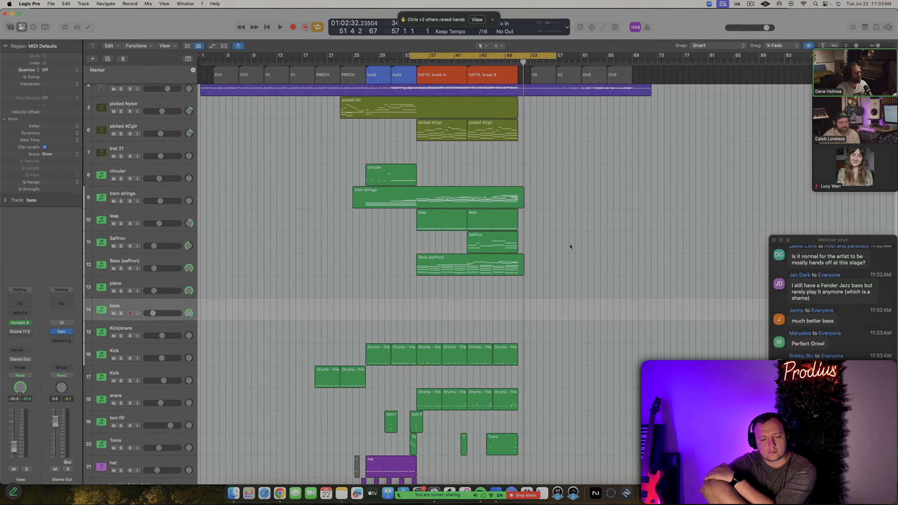
scroll(568, 246, down, 1)
scroll(568, 247, right, 1)
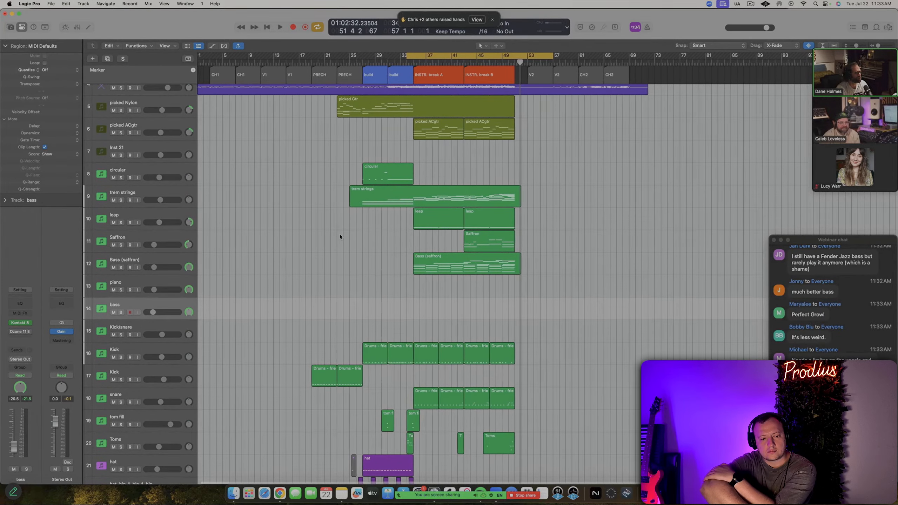
scroll(340, 237, up, 2)
scroll(341, 236, up, 1)
click(152, 173)
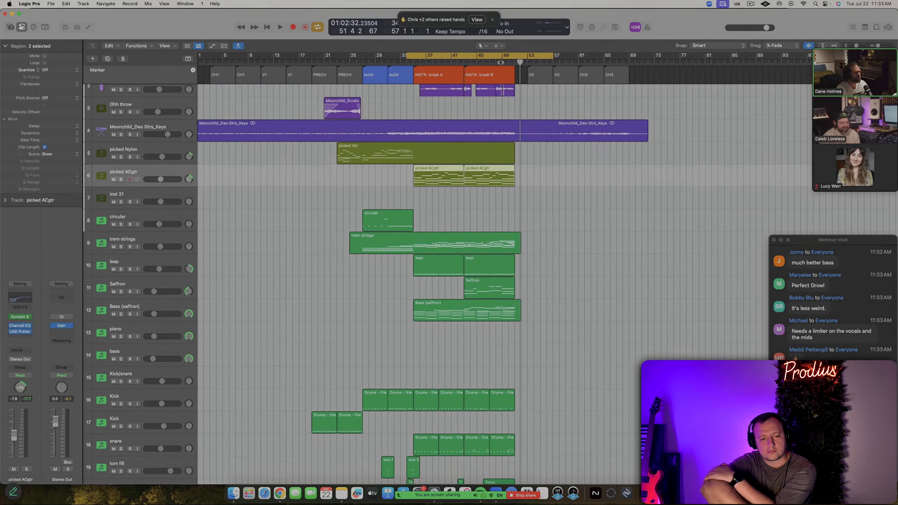
key(ctrl+s)
click(501, 63)
key(space)
key(z)
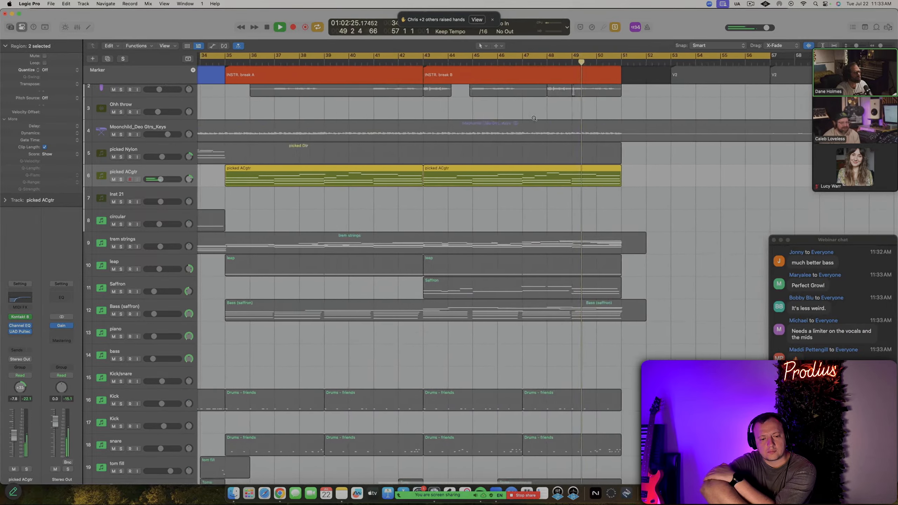
scroll(502, 170, right, 5)
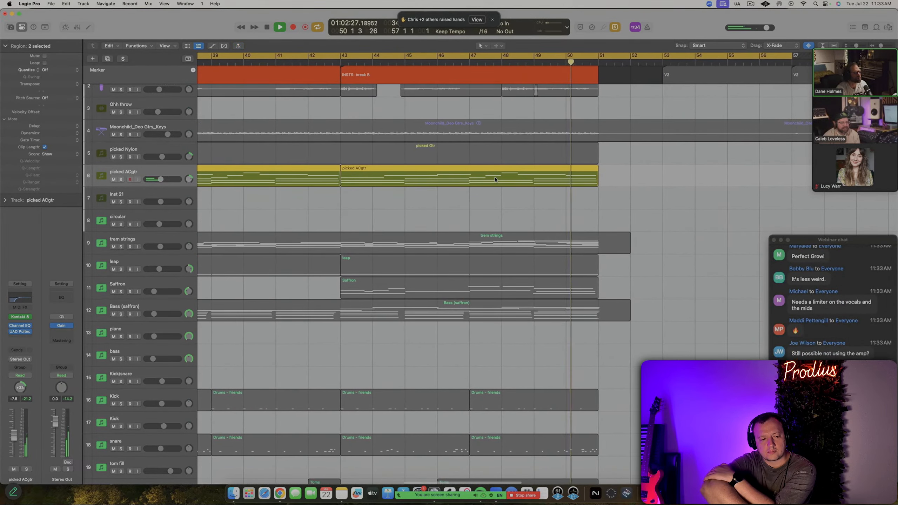
scroll(495, 179, right, 5)
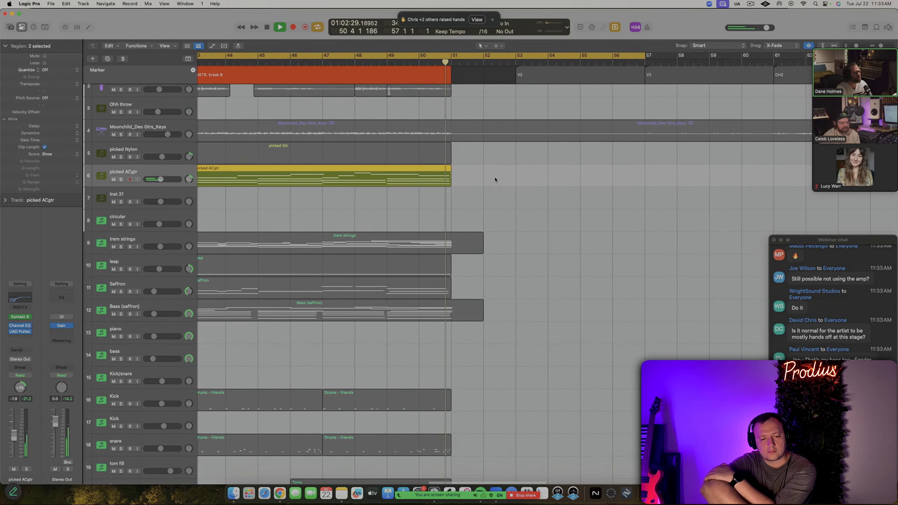
key(space)
Open the second picked ACgtr region in the Piano Roll and try correcting overlaps on its last four notes, keeping the chord notes
scroll(456, 187, up, 5)
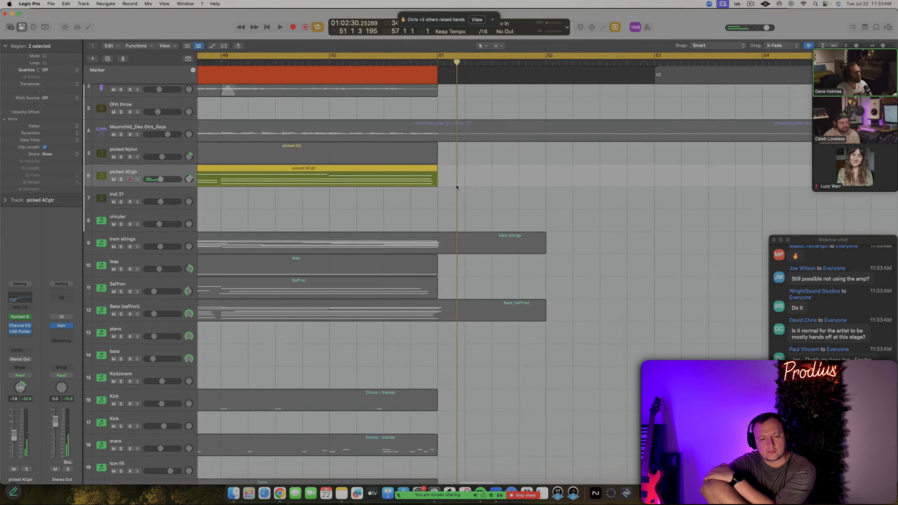
double_click(406, 176)
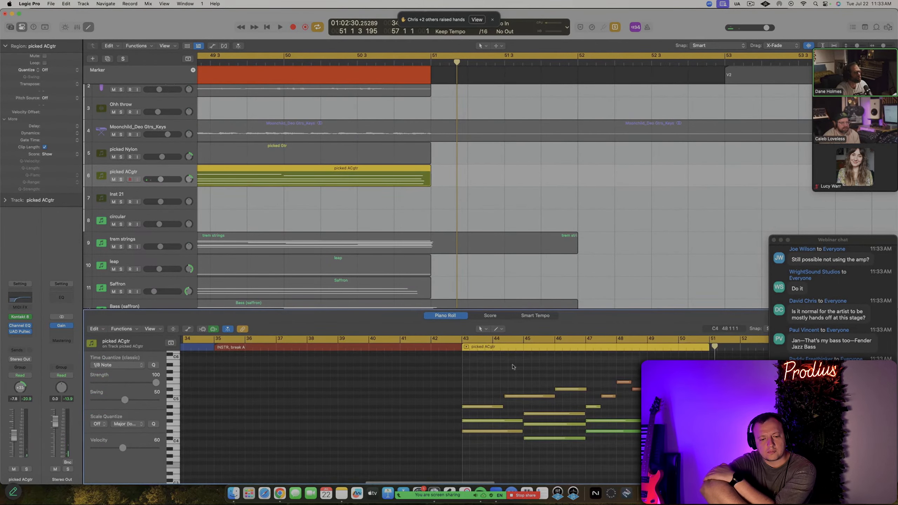
drag(701, 381, 690, 448)
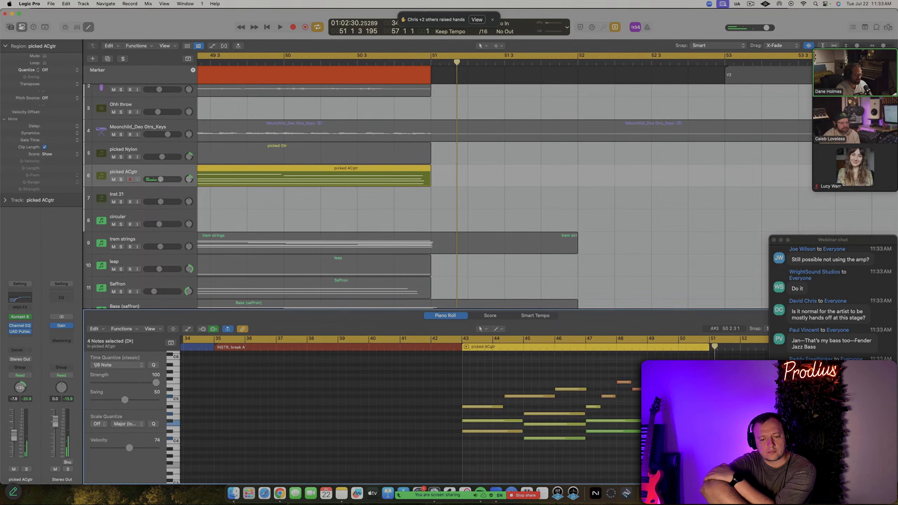
key(shift+l)
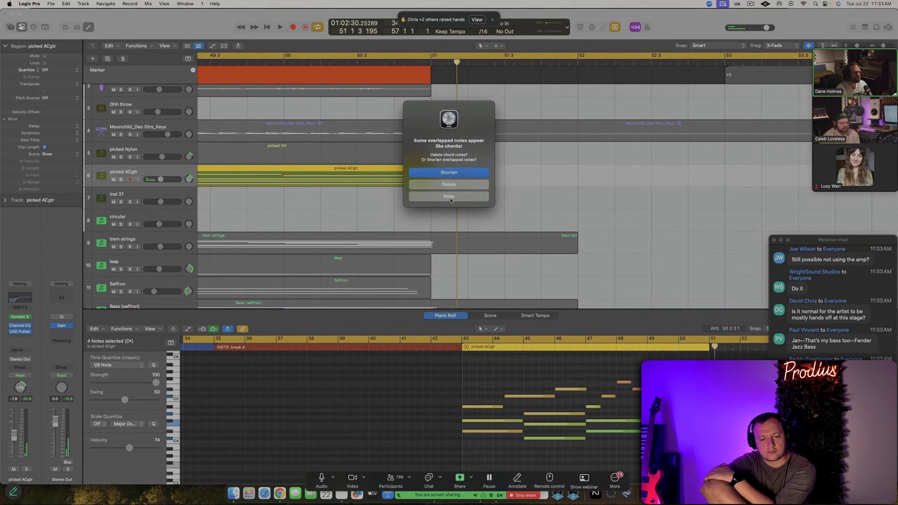
click(449, 197)
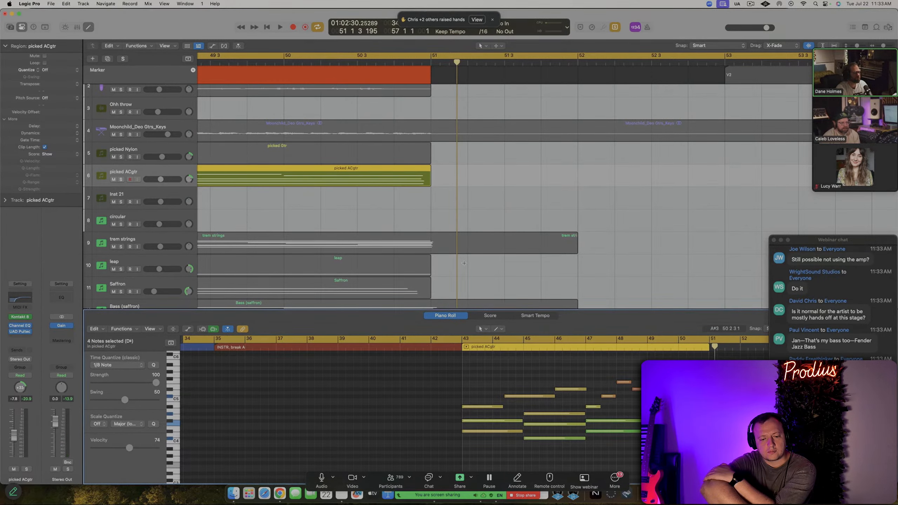
Lengthen the last four notes of the picked ACgtr region to the region's end at bar 51
drag(713, 389, 695, 403)
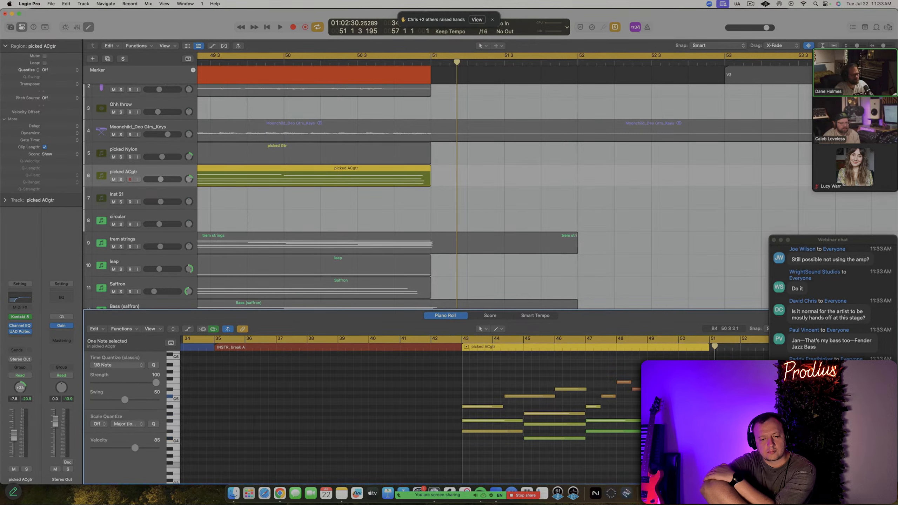
scroll(695, 403, right, 2)
scroll(695, 404, up, 5)
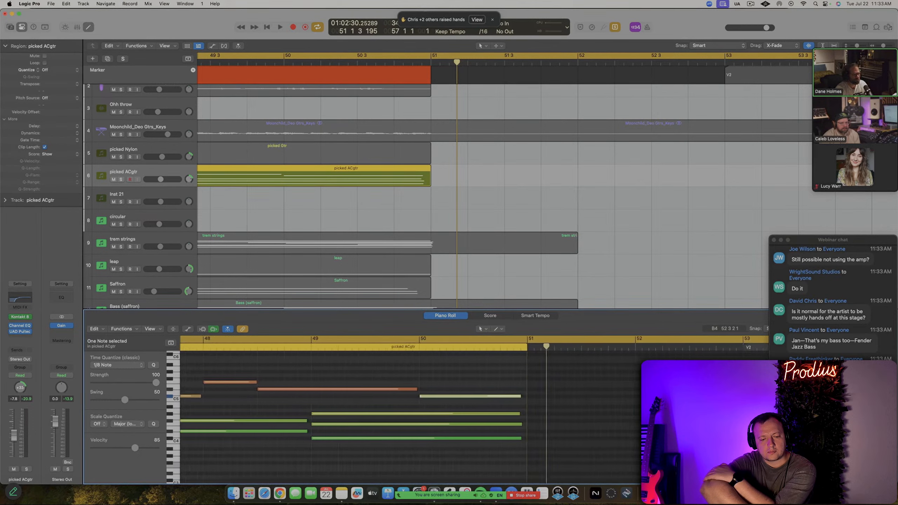
drag(470, 369, 481, 444)
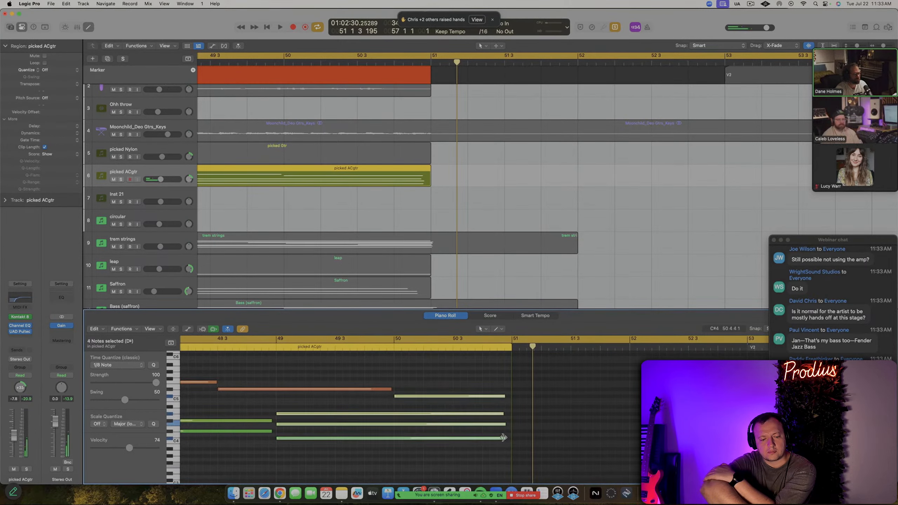
click(504, 438)
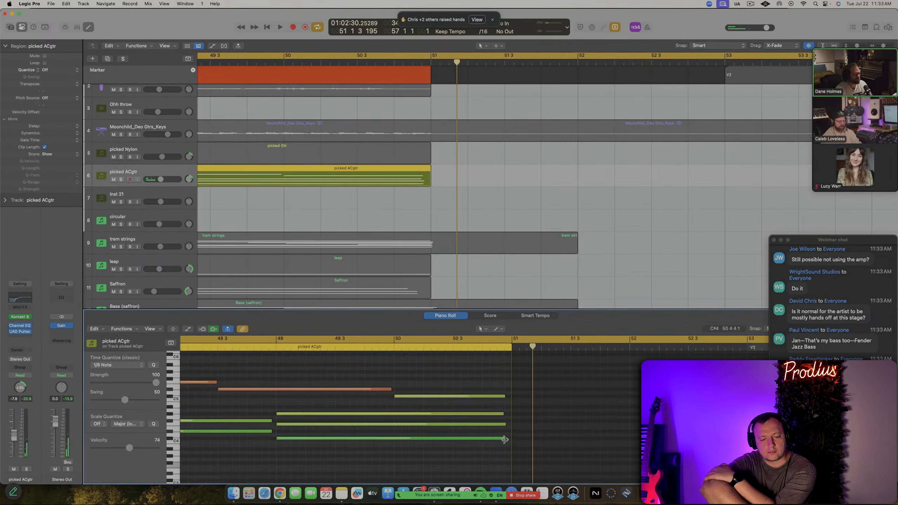
drag(505, 439, 512, 396)
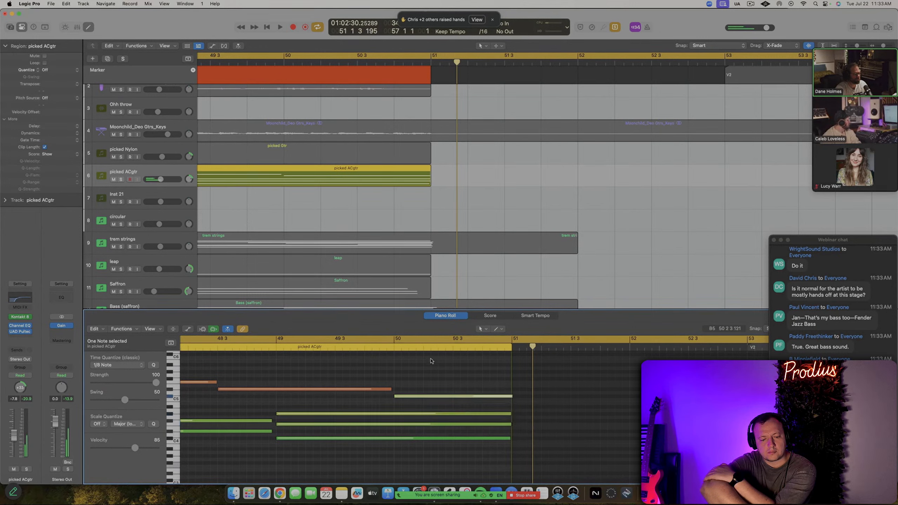
Play back the lengthened final chord of the picked ACgtr region from around bar 50
click(388, 349)
key(space)
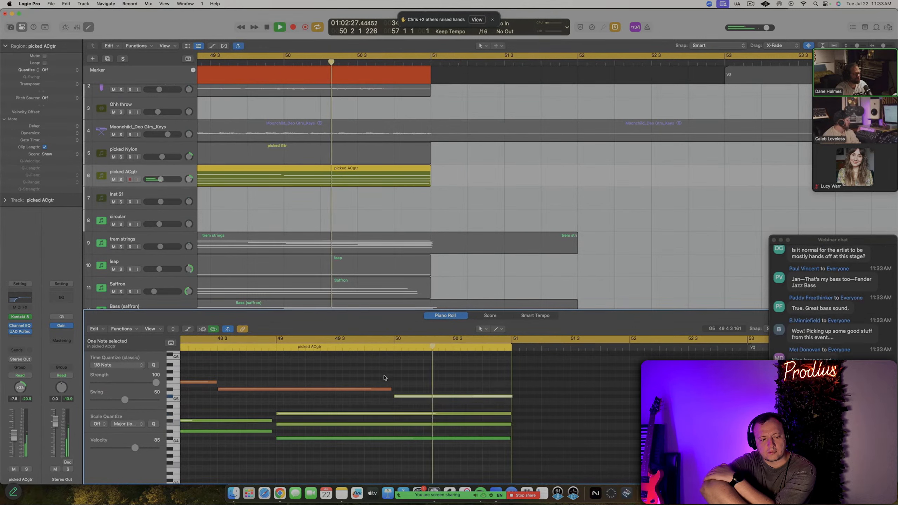
key(space)
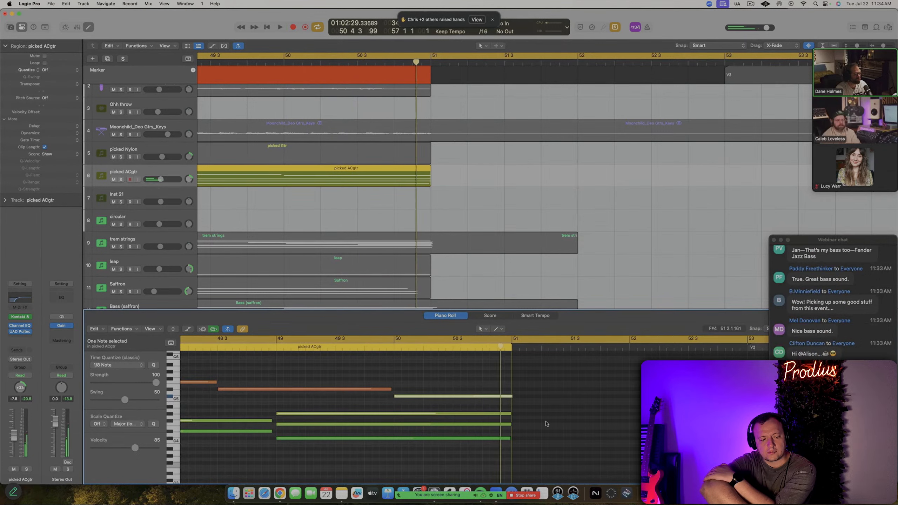
Shorten the overlap on the lowest note of picked ACgtr's final chord and stretch it back to bar 51
click(528, 407)
drag(511, 396, 510, 397)
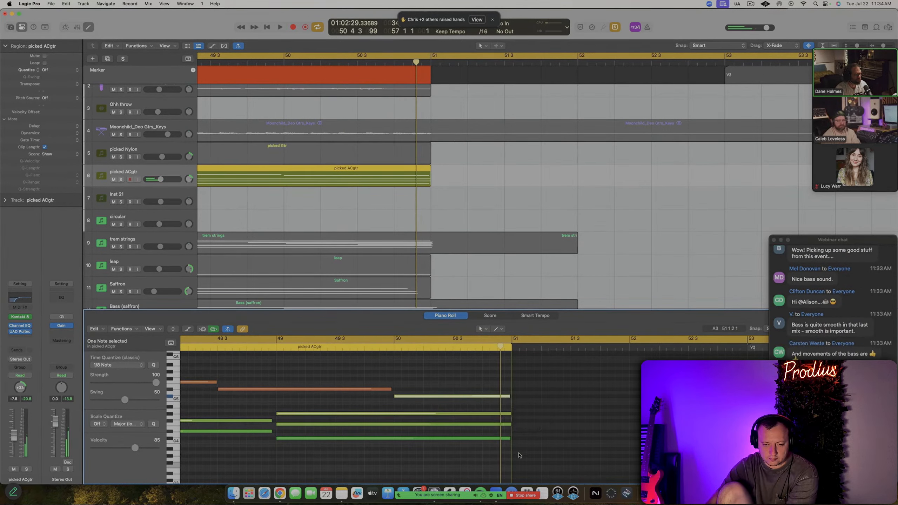
click(502, 439)
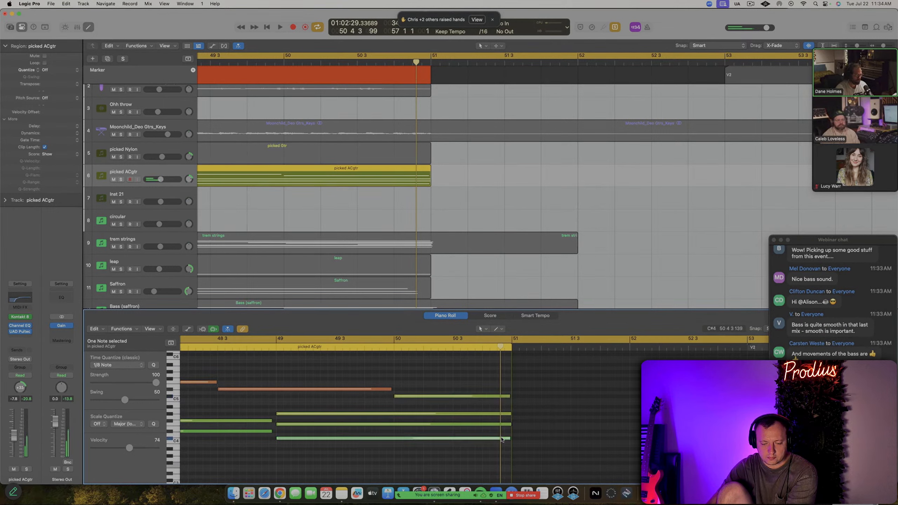
key(backslash)
key(Return)
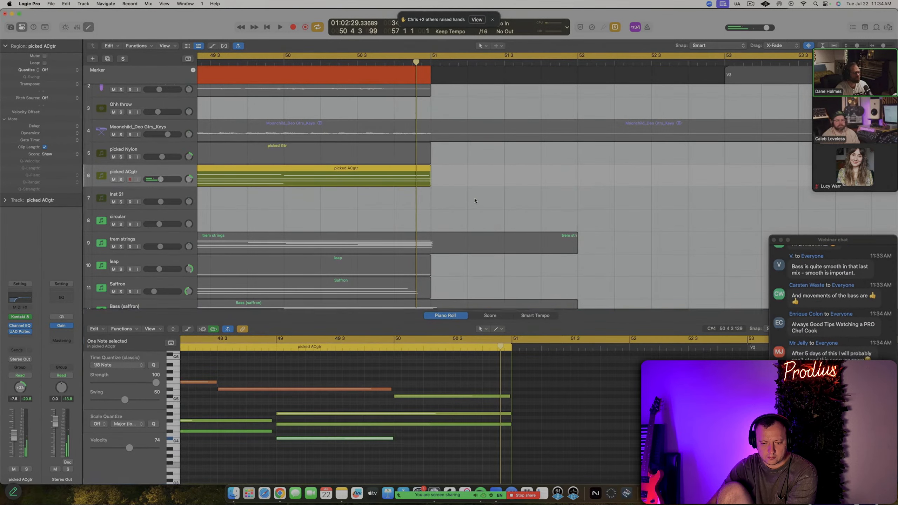
drag(393, 438, 511, 438)
Shorten overlaps on the chord's two middle notes and stretch them and the top note to the region's end at bar 51
click(507, 425)
key(backslash)
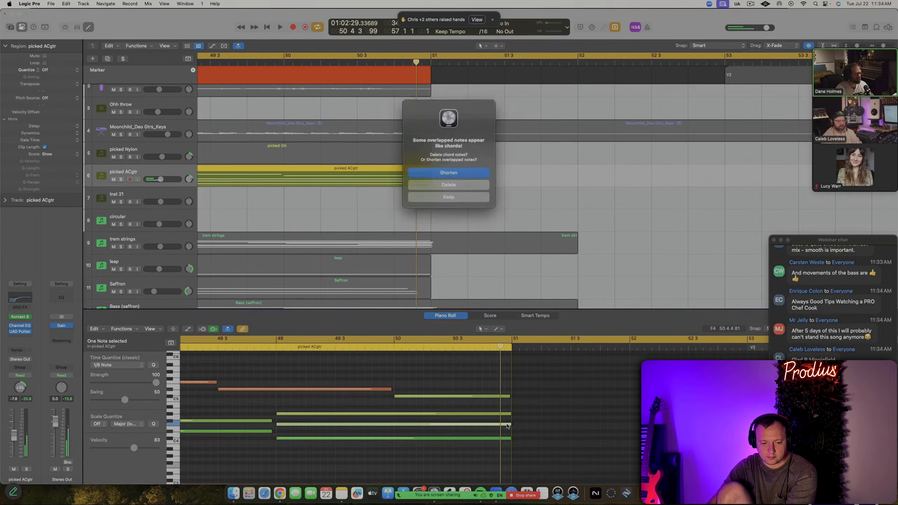
key(Return)
drag(392, 425, 510, 425)
click(508, 414)
key(backslash)
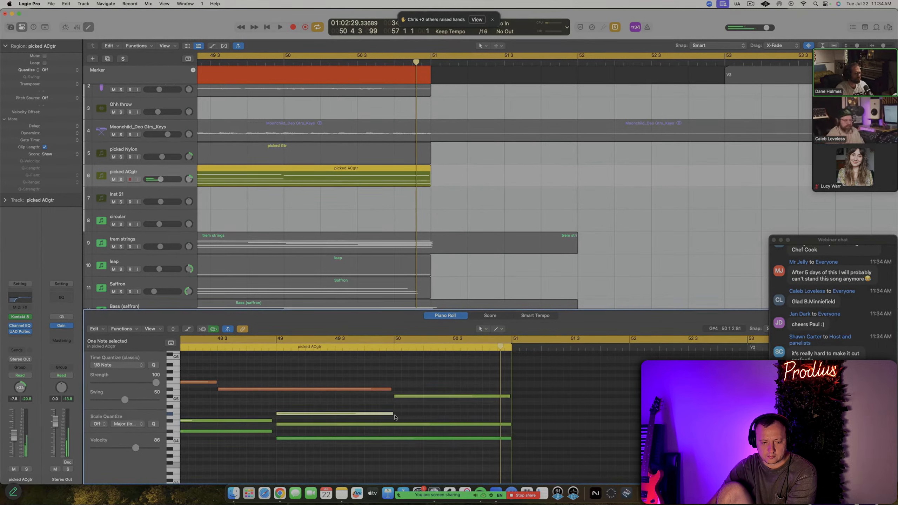
drag(393, 414, 511, 414)
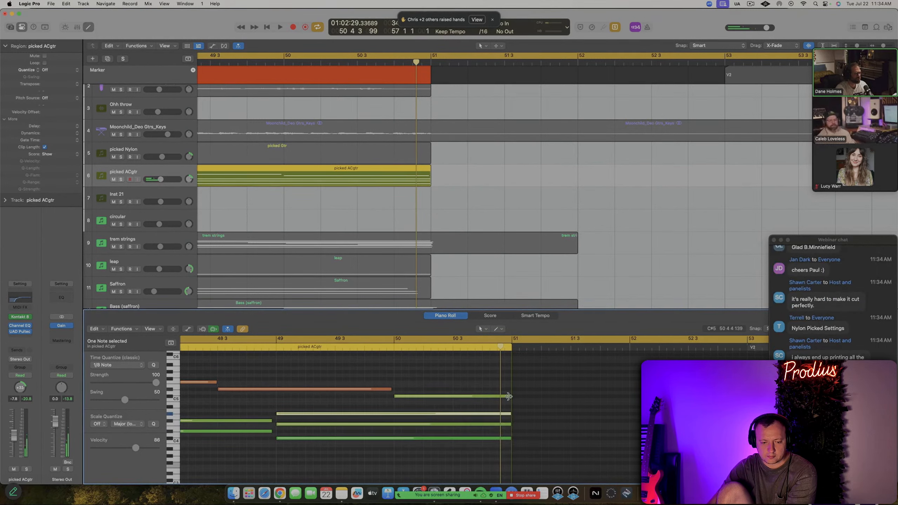
click(508, 396)
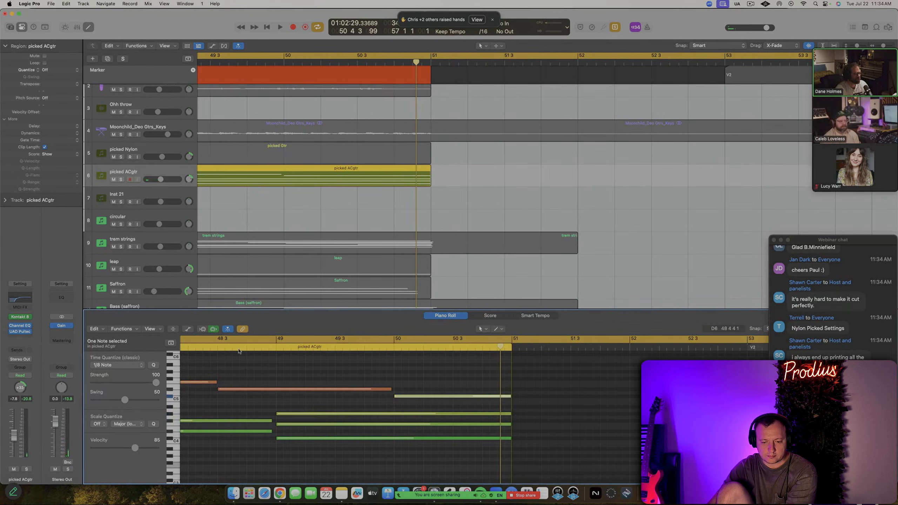
Play back the edited end of the picked ACgtr region through bar 51
click(259, 351)
key(space)
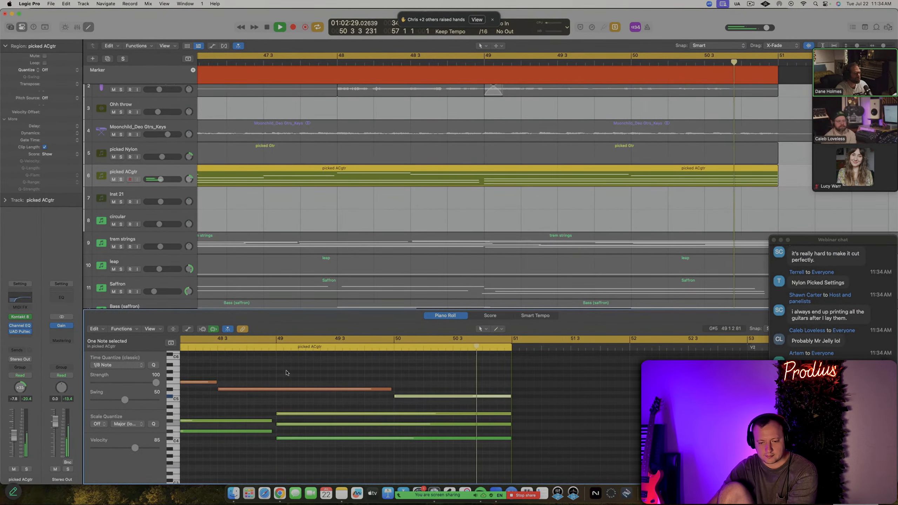
key(space)
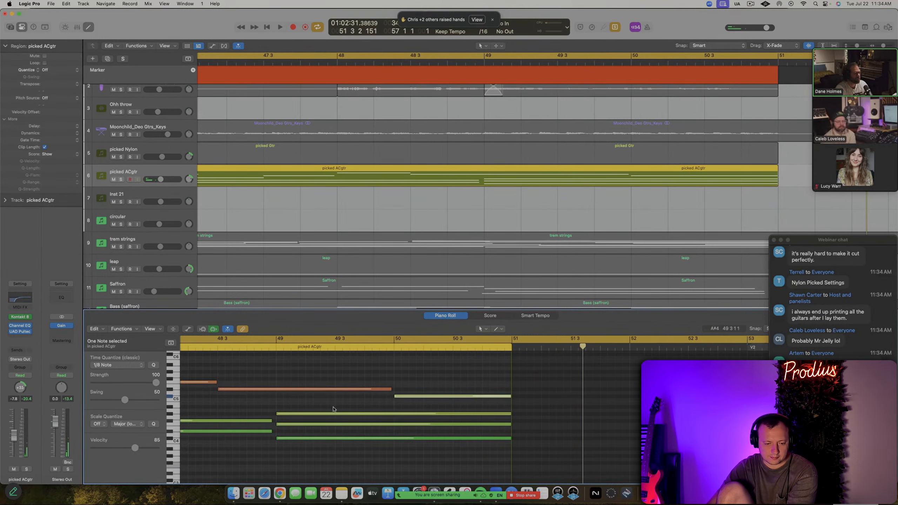
Insert a stereo Gain plug-in after the UAD Pultec on the picked ACgtr track and close its window
scroll(610, 255, right, 5)
key(a)
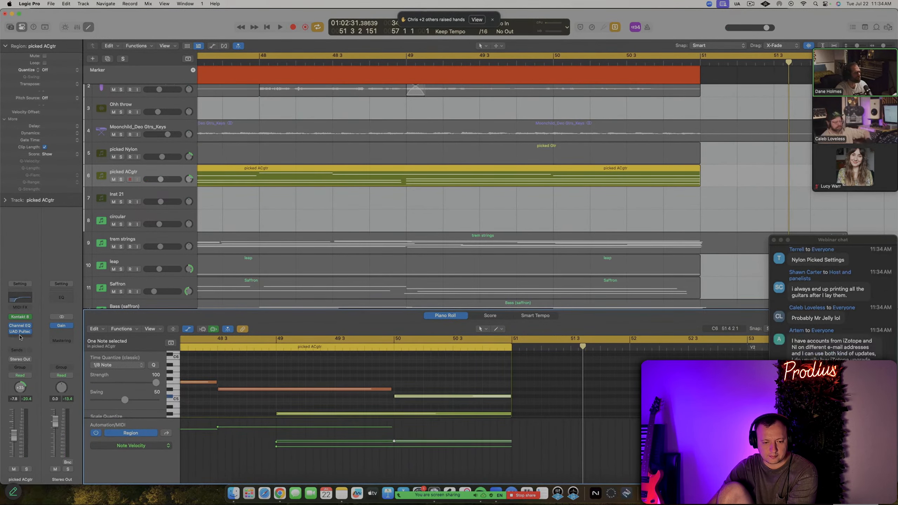
click(20, 338)
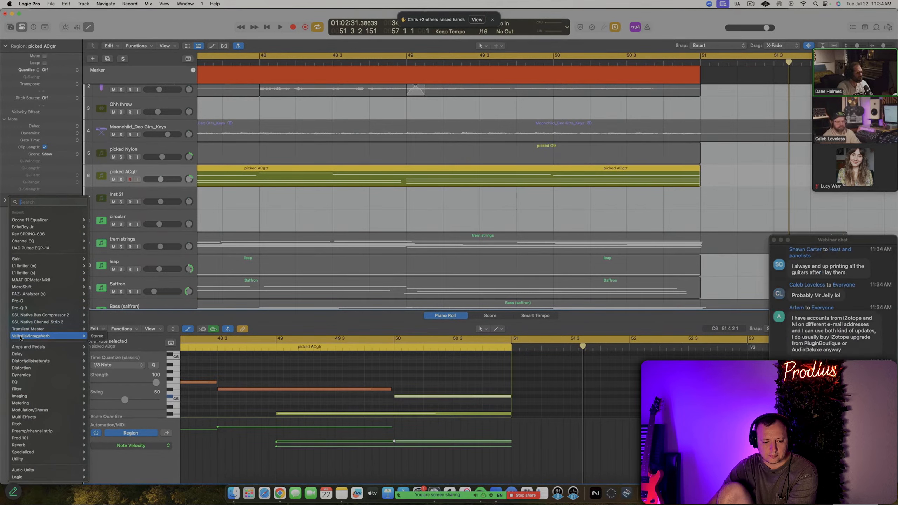
text(gain)
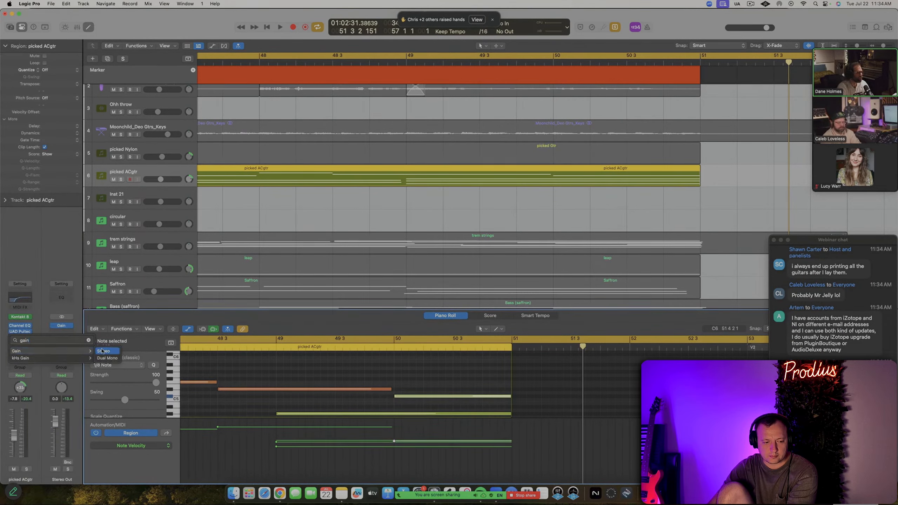
click(102, 350)
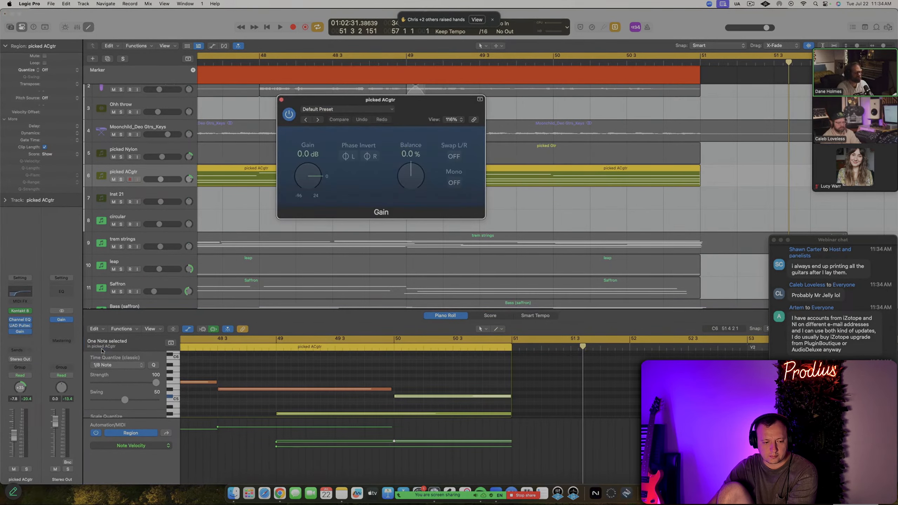
click(282, 100)
Show track automation in the arrangement, set picked ACgtr to Latch mode and open its Gain plug-in
key(p)
scroll(511, 173, down, 10)
scroll(530, 178, up, 10)
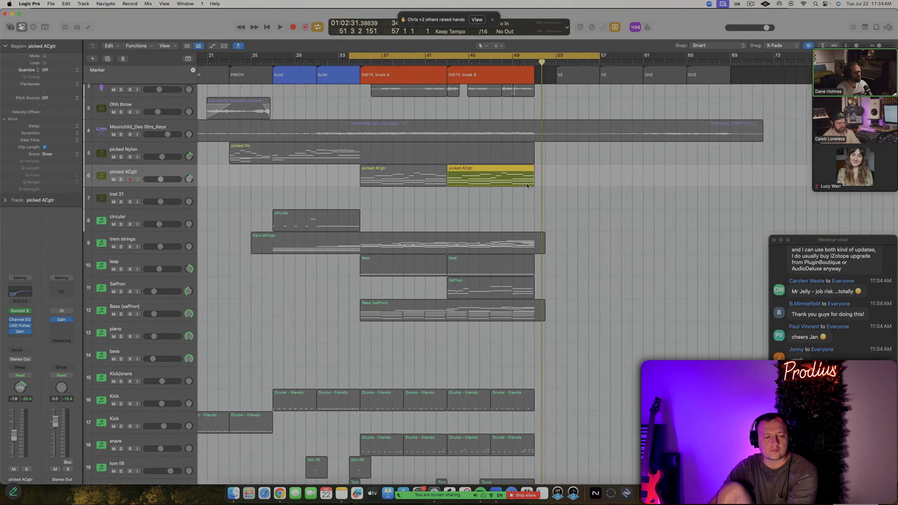
key(a)
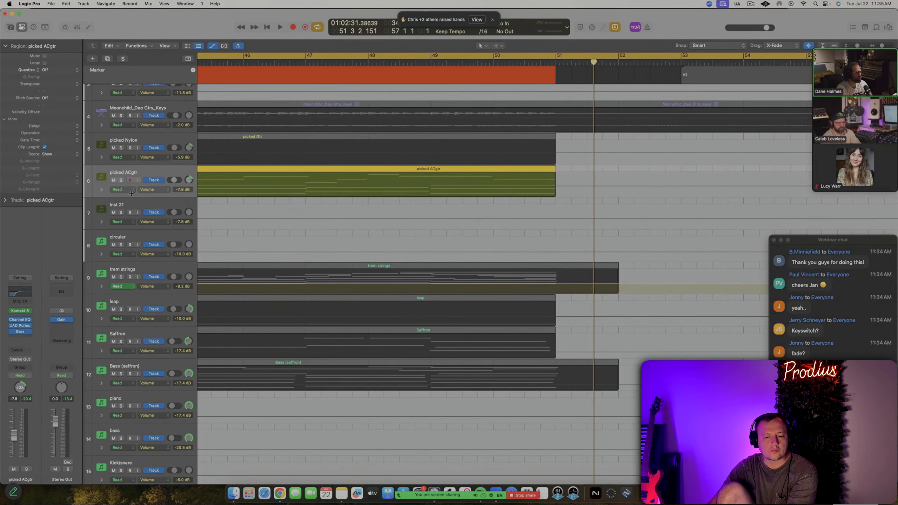
click(120, 189)
click(122, 203)
click(16, 332)
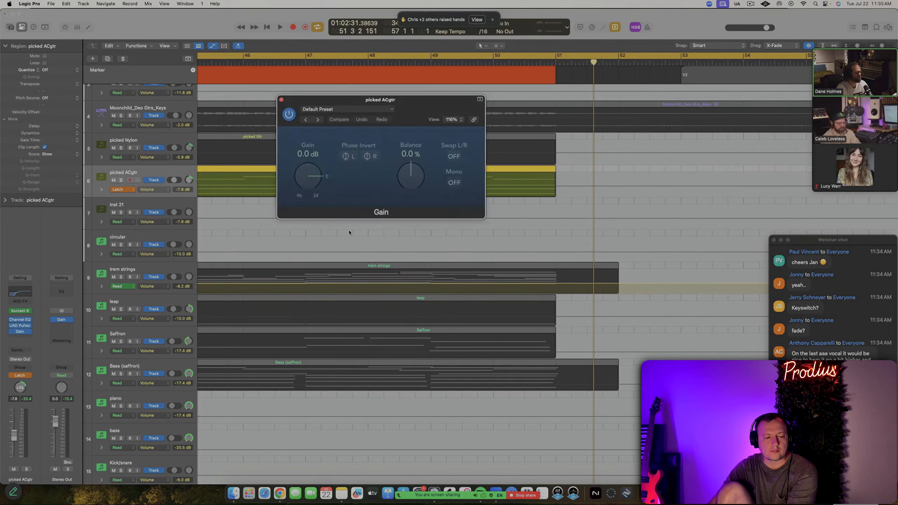
Automate picked ACgtr's Gain down to -96 dB from bar 51 to shortly before bar 53, and return the track to Read
click(530, 184)
mouse_move(556, 178)
mouse_down()
mouse_move(602, 190)
mouse_move(587, 200)
mouse_move(666, 184)
mouse_up()
key(v)
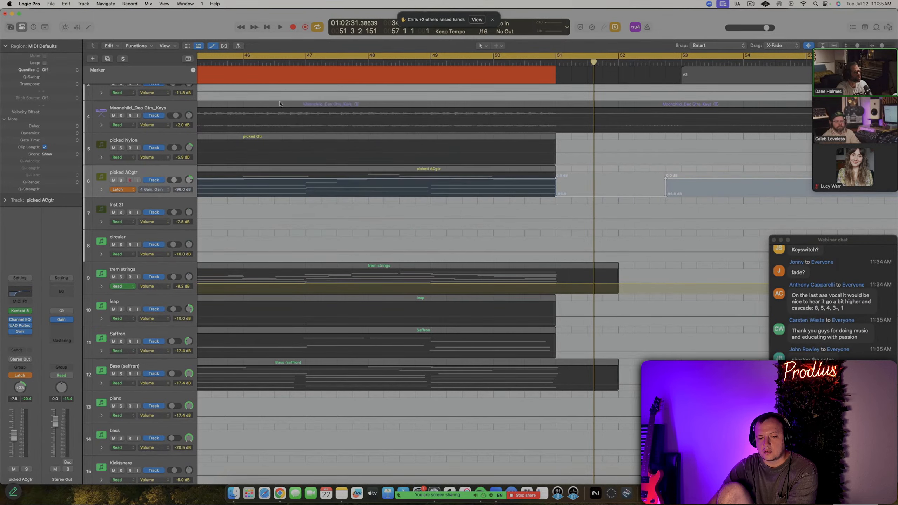
click(118, 189)
click(120, 173)
Turn off solo with automation hidden and play the full mix from bar 49 past the end of instrumental break B
key(a)
key(ctrl+s)
click(434, 64)
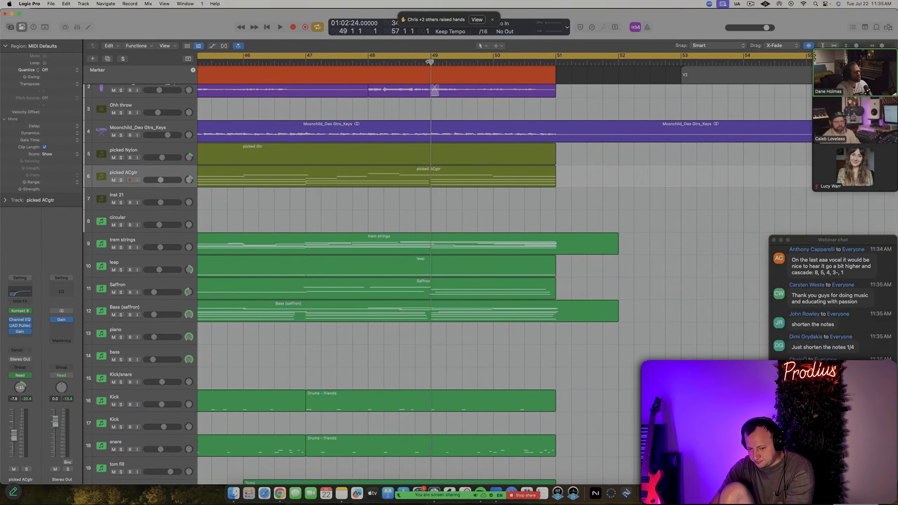
key(space)
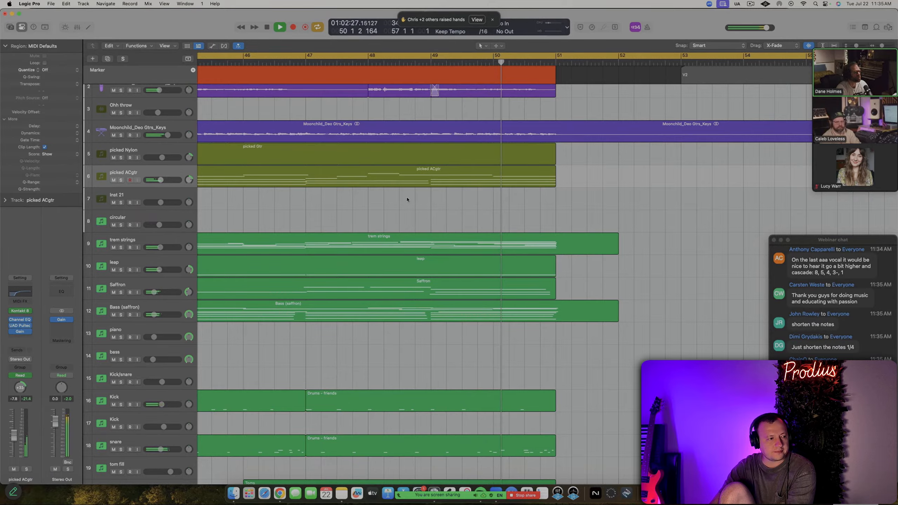
scroll(407, 202, down, 5)
scroll(407, 202, left, 6)
scroll(407, 202, down, 1)
scroll(407, 202, left, 2)
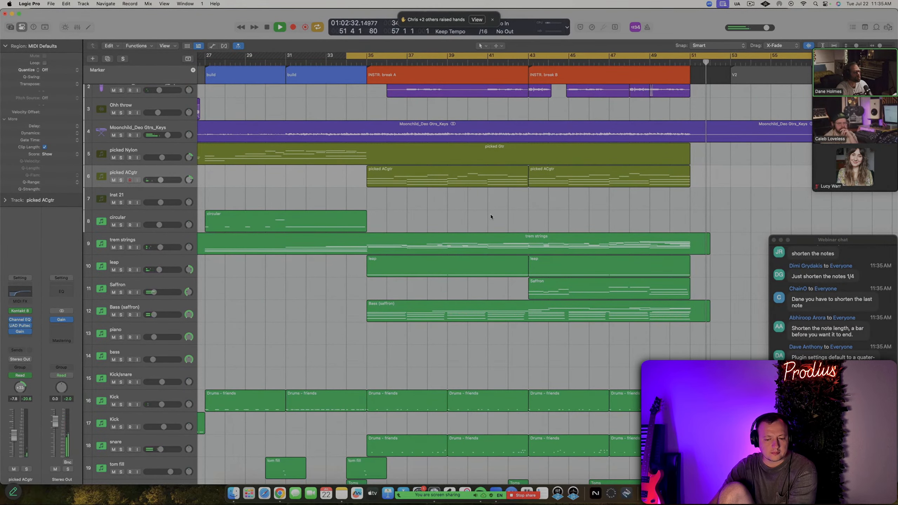
key(space)
Split the picked Gtr region on the picked Nylon track at bar 36 and delete everything after the split
scroll(492, 212, up, 3)
click(586, 194)
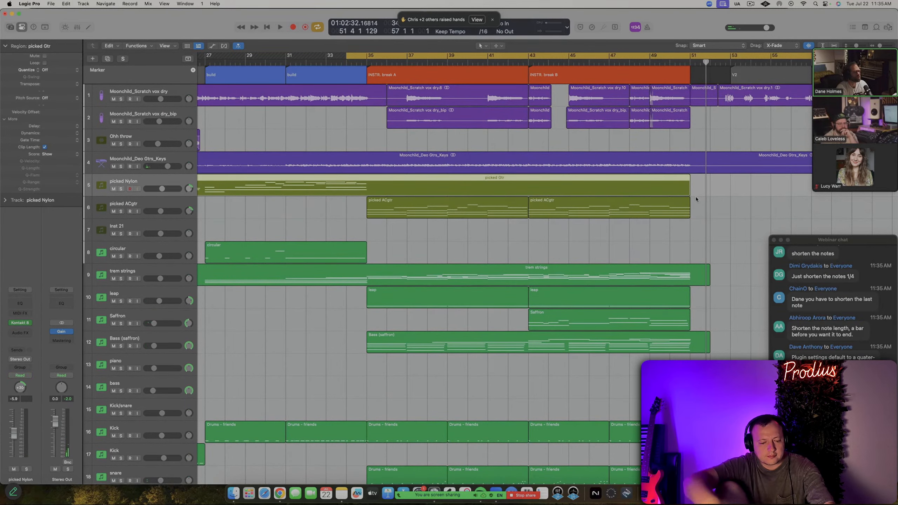
drag(688, 191, 730, 191)
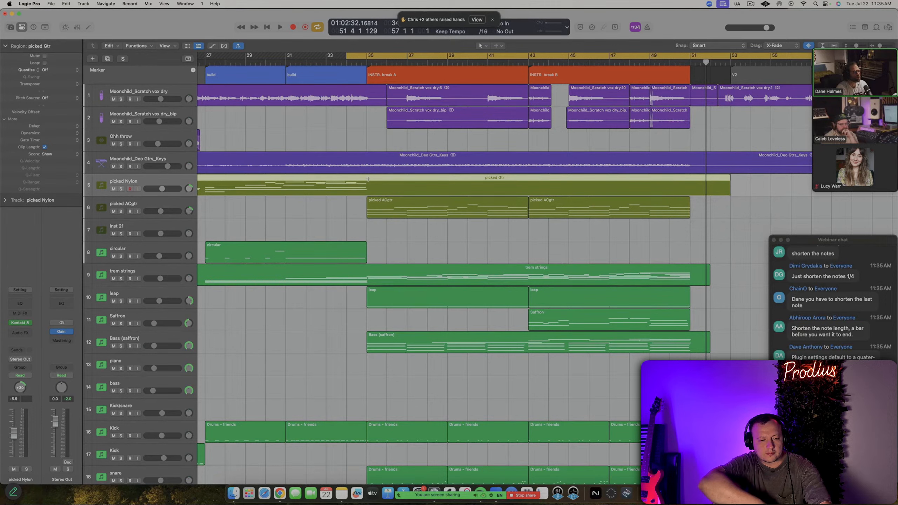
double_click(386, 180)
key(Delete)
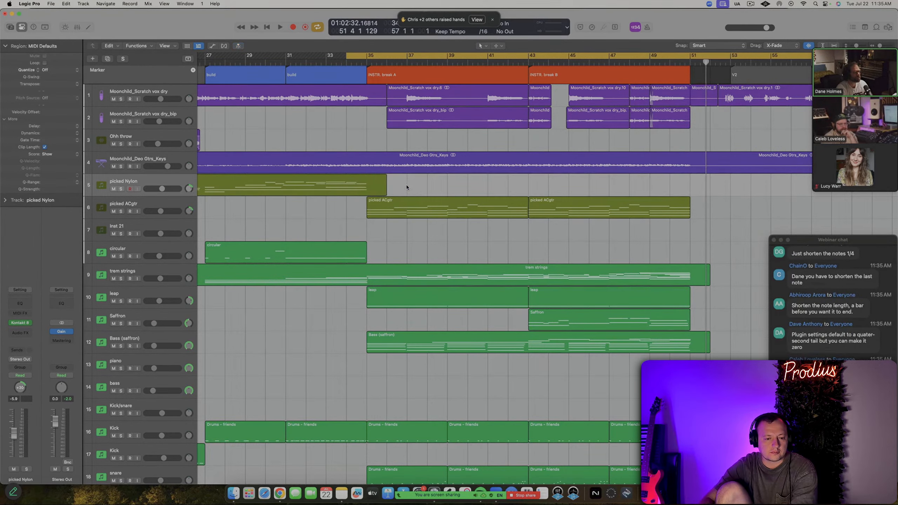
Copy the shortened picked Gtr region on the picked Nylon track to bar 51
scroll(378, 188, down, 5)
drag(311, 187, 551, 187)
scroll(542, 187, up, 4)
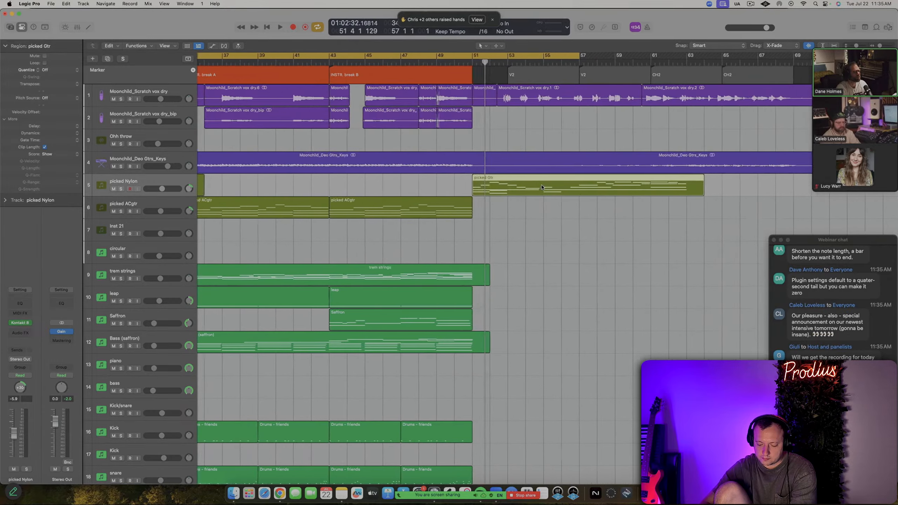
Insert a Gain plug-in on the picked Nylon track with track automation shown, and turn off the cycle range
scroll(542, 187, up, 2)
key(a)
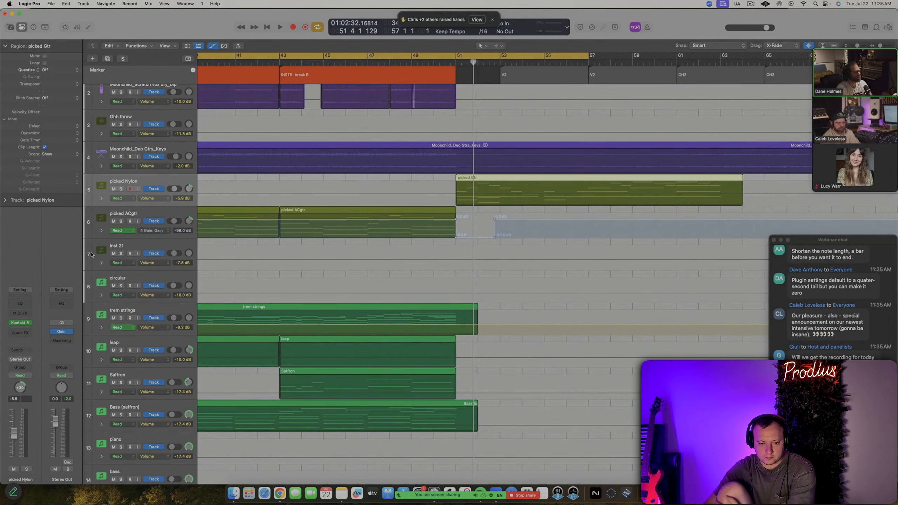
click(20, 332)
text(ga)
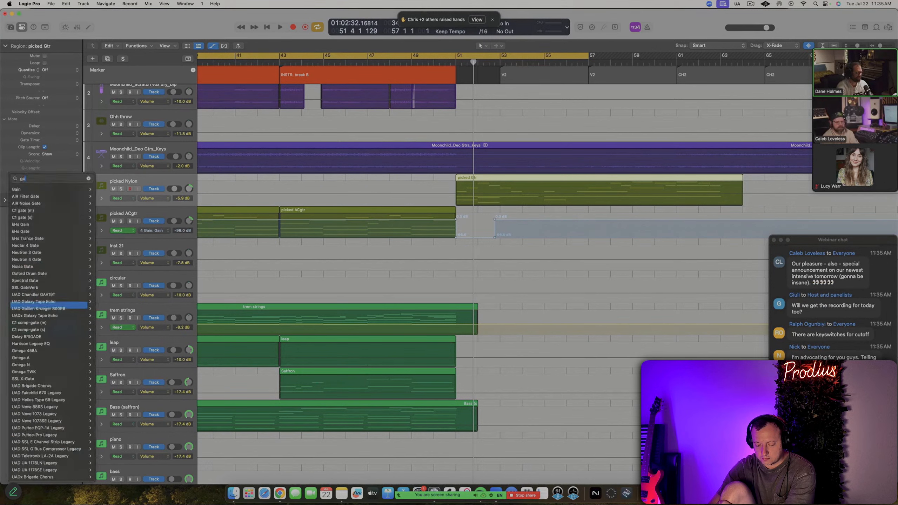
text(in)
key(Return)
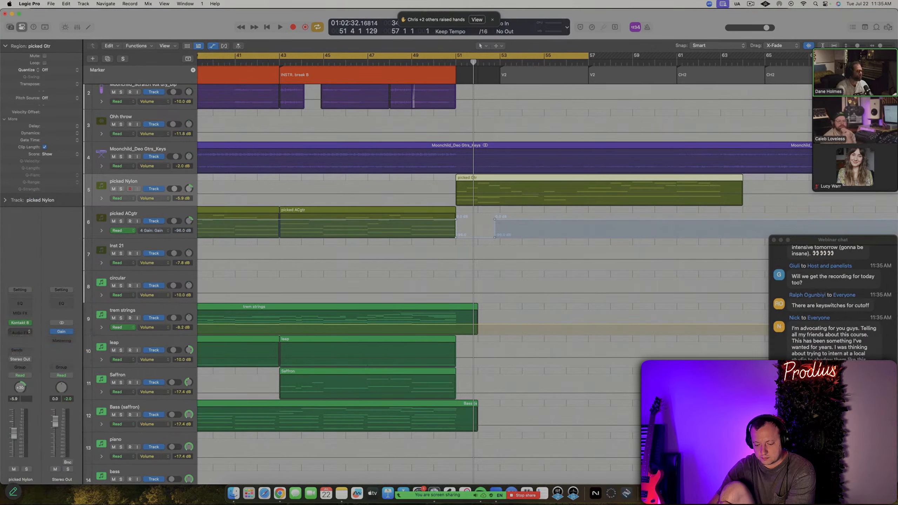
drag(392, 102, 428, 265)
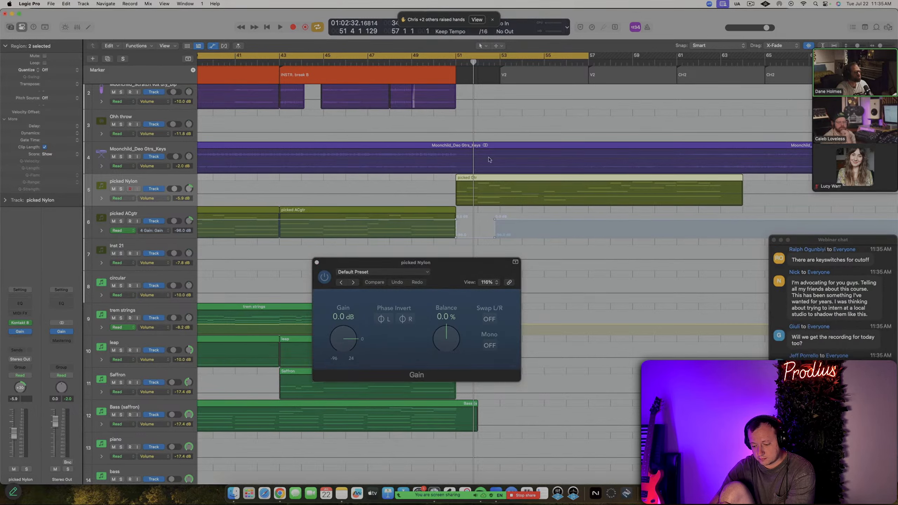
key(c)
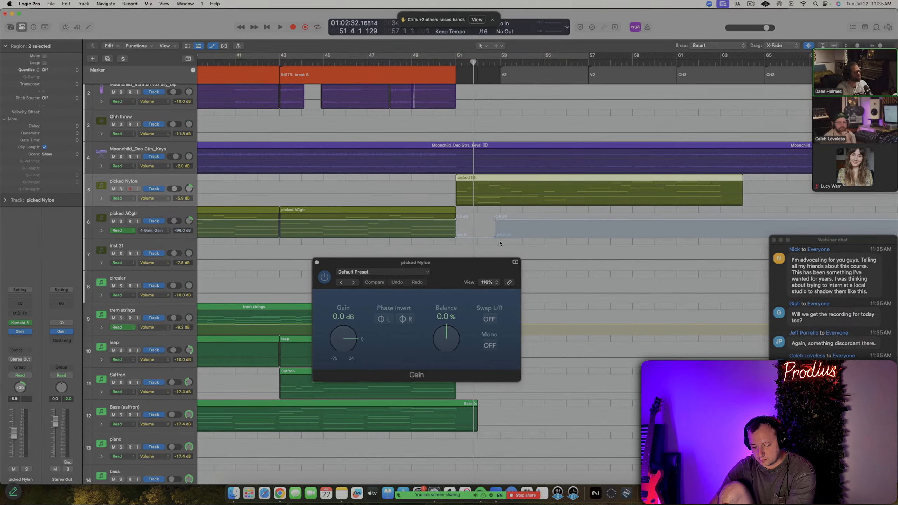
drag(448, 268, 454, 296)
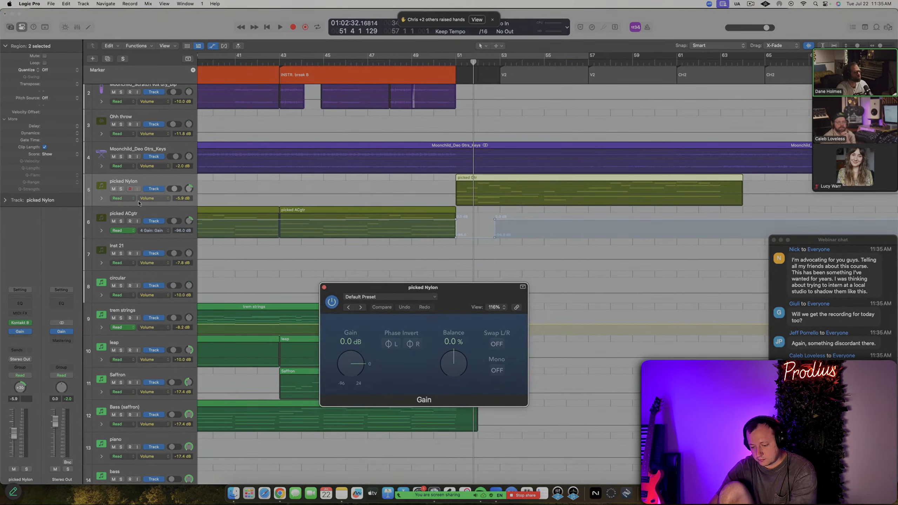
Bring up the Gain automation lane on the picked Nylon track using Latch mode, and return the track to Read
click(120, 199)
click(120, 213)
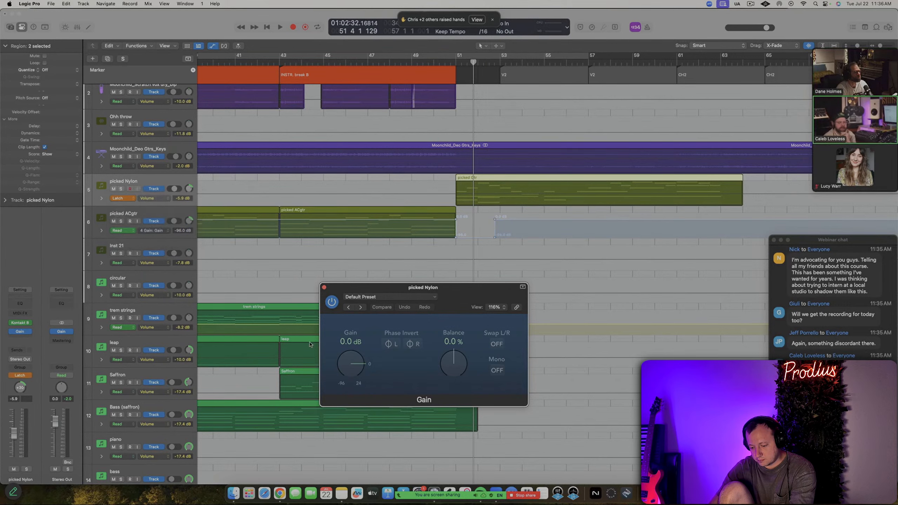
scroll(282, 318, left, 10)
click(325, 287)
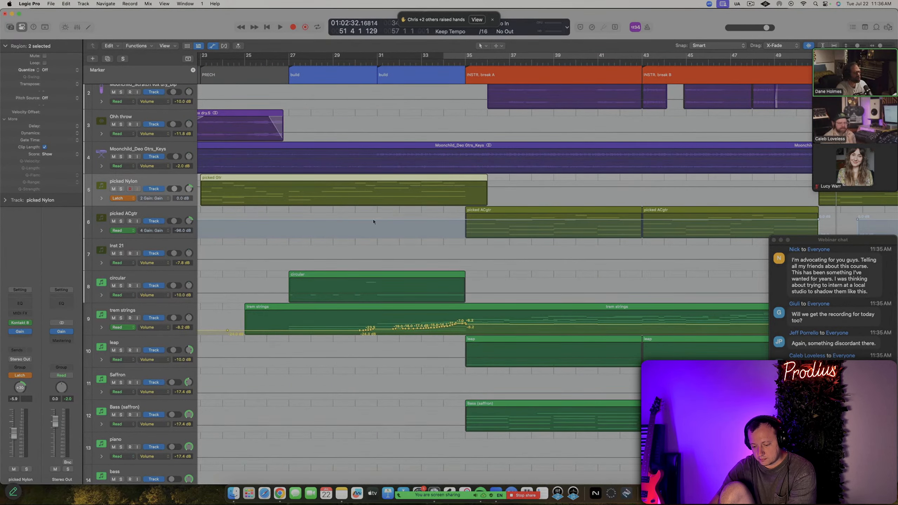
click(121, 198)
click(120, 183)
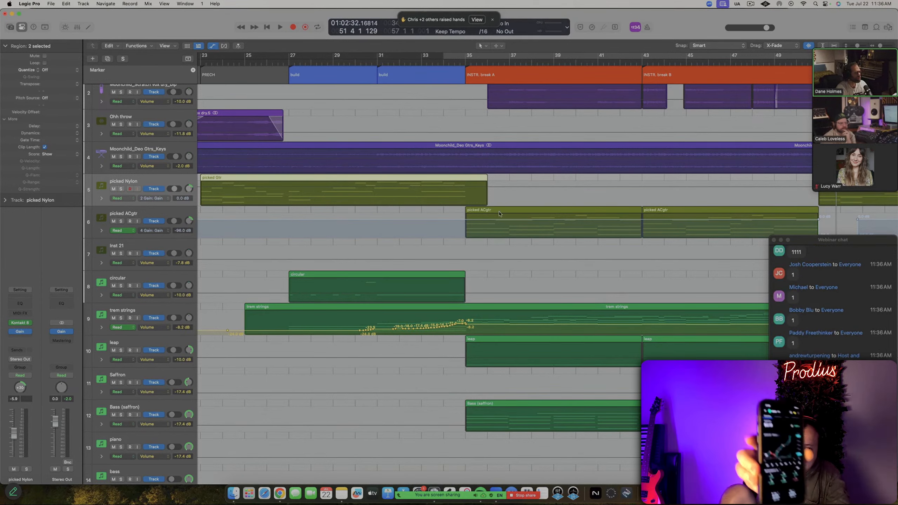
click(468, 186)
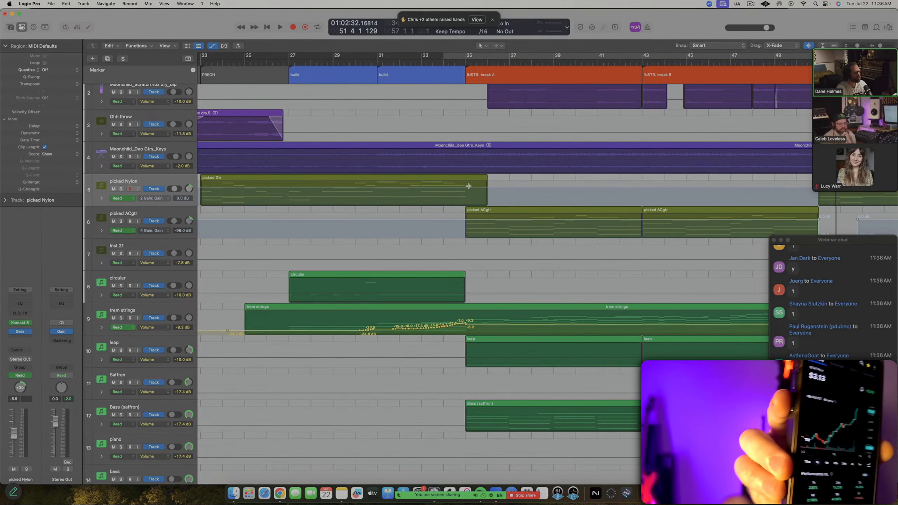
drag(467, 186, 642, 186)
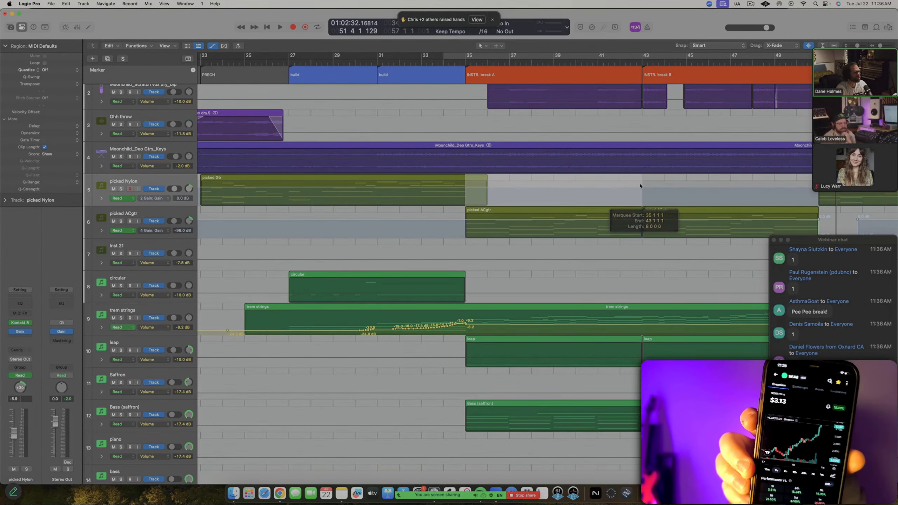
click(619, 188)
key(super+z)
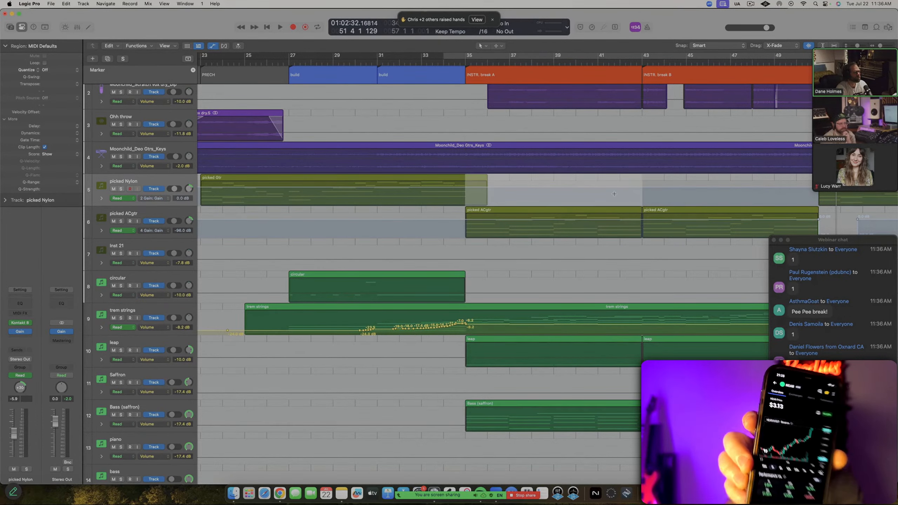
Lower the picked Nylon track's Gain automation slightly across the picked Gtr region starting at bar 51, then hide the automation
scroll(613, 197, down, 3)
scroll(612, 194, right, 10)
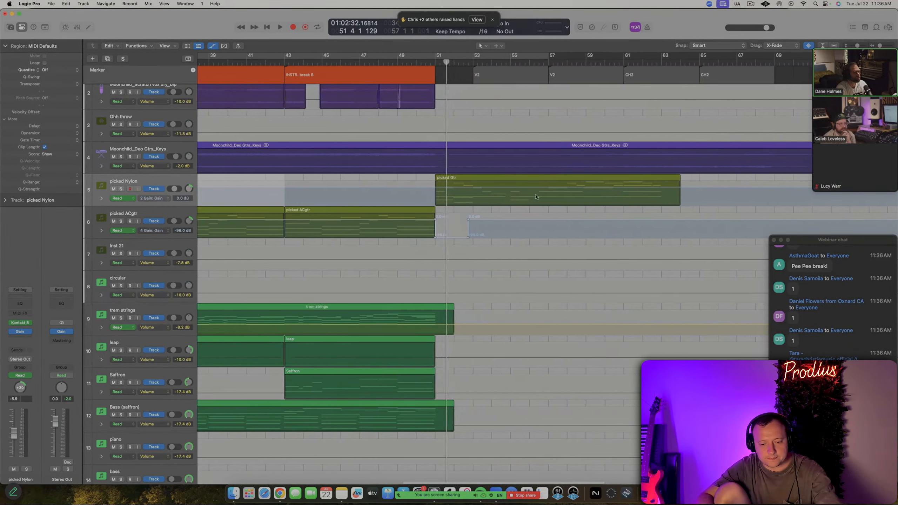
drag(426, 191, 683, 193)
click(527, 191)
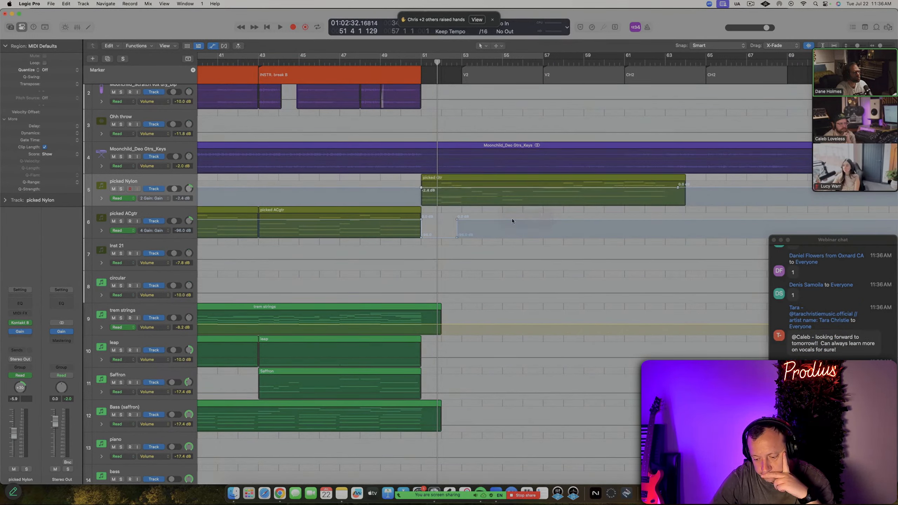
key(super+Down)
key(super+Down)
key(super+Down)
key(super+Down)
key(a)
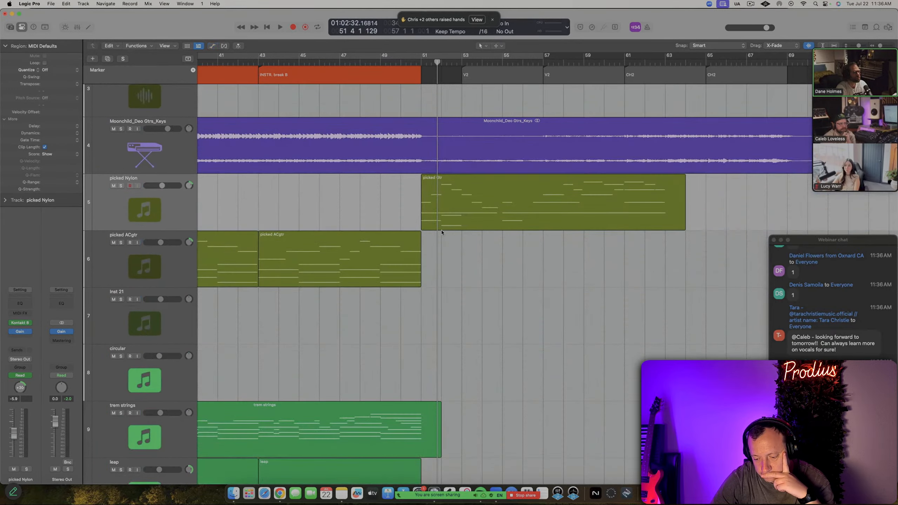
While playing from bar 43 with leap soloed, set its Neutron 4 low shelf to about -5.7 dB near 335 Hz, then end the solo
click(258, 62)
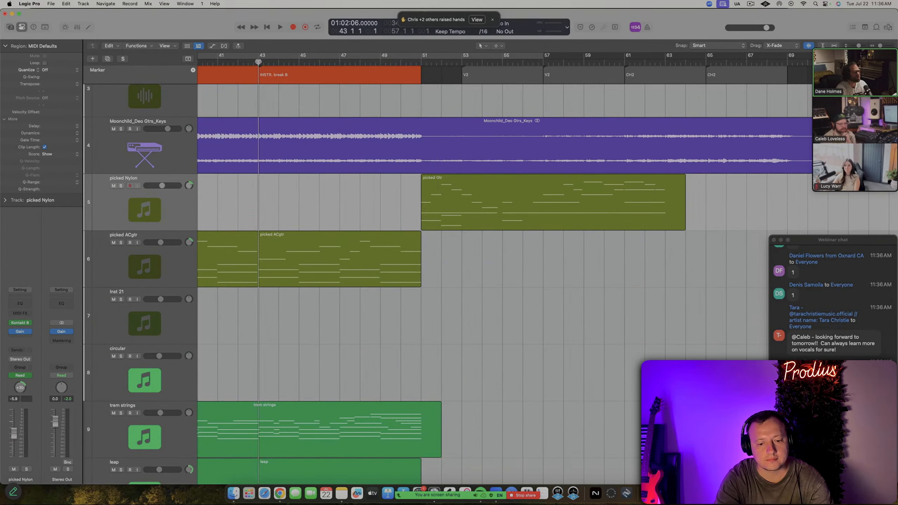
key(space)
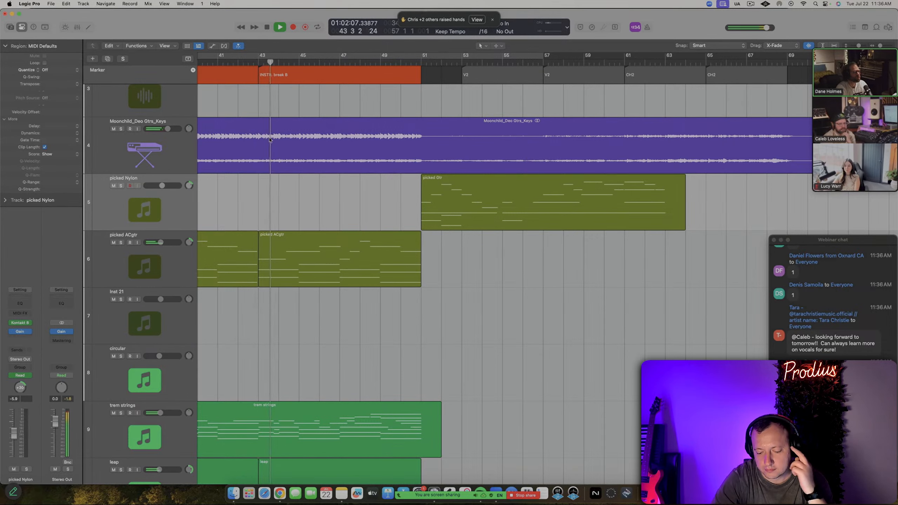
scroll(310, 242, down, 1)
scroll(310, 242, down, 4)
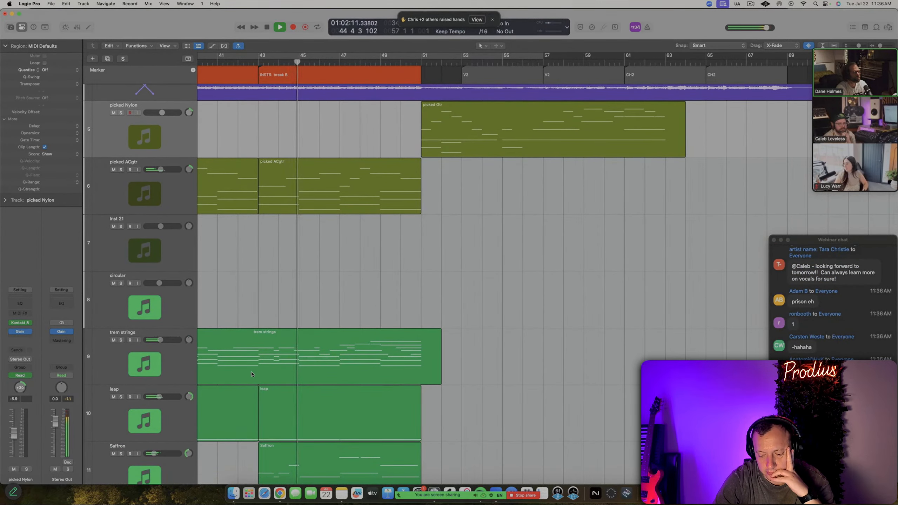
click(140, 412)
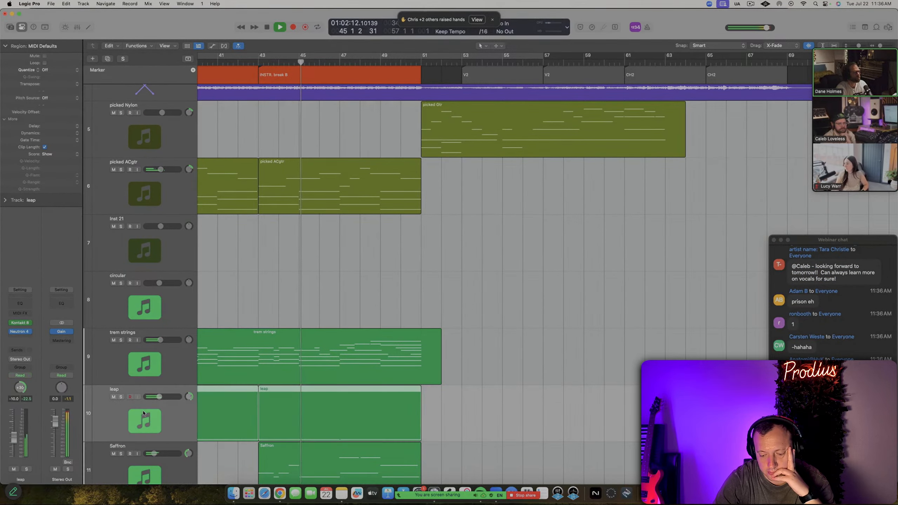
click(19, 332)
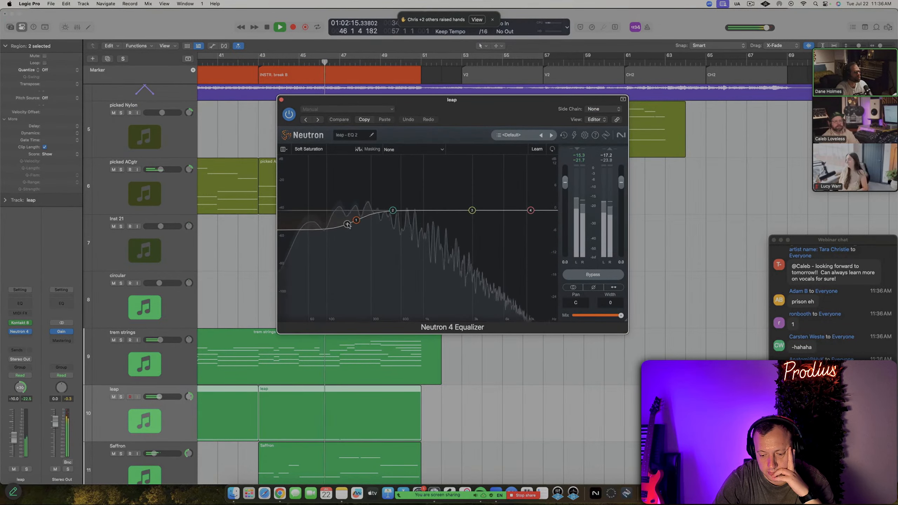
click(121, 397)
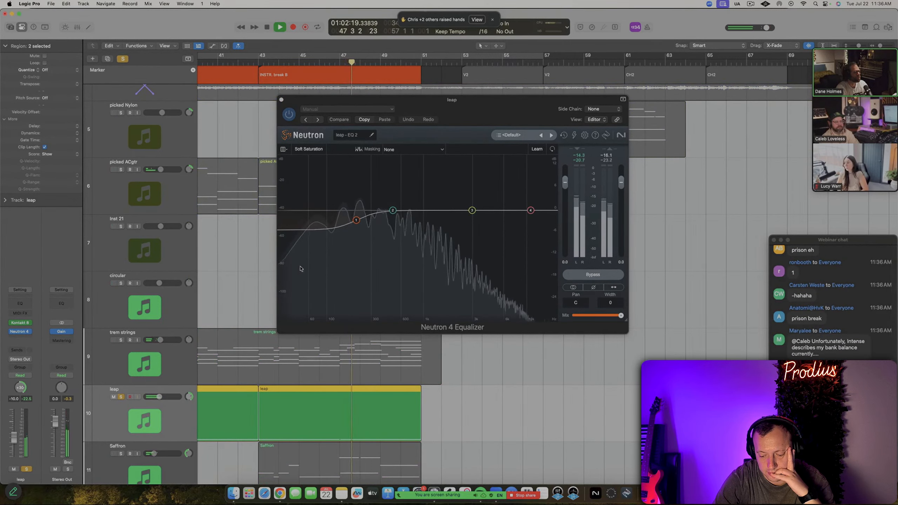
drag(358, 222, 371, 235)
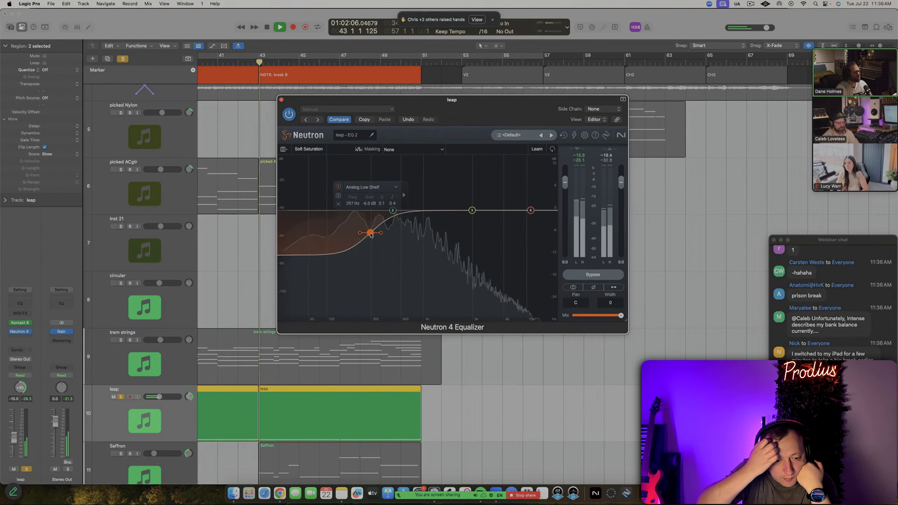
drag(373, 235, 376, 234)
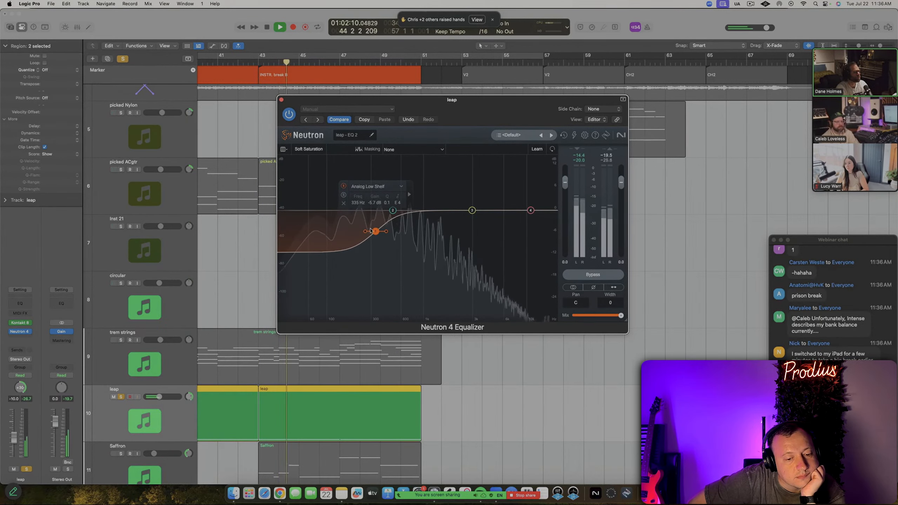
click(281, 99)
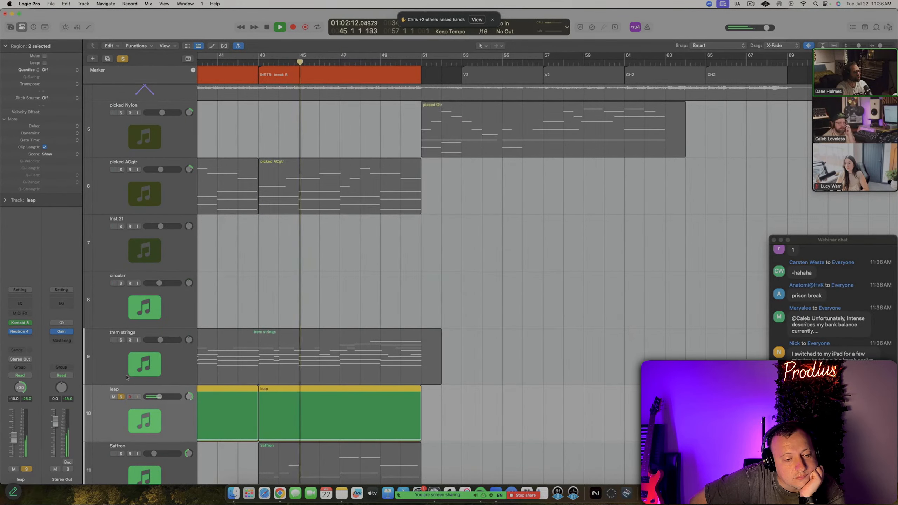
click(121, 397)
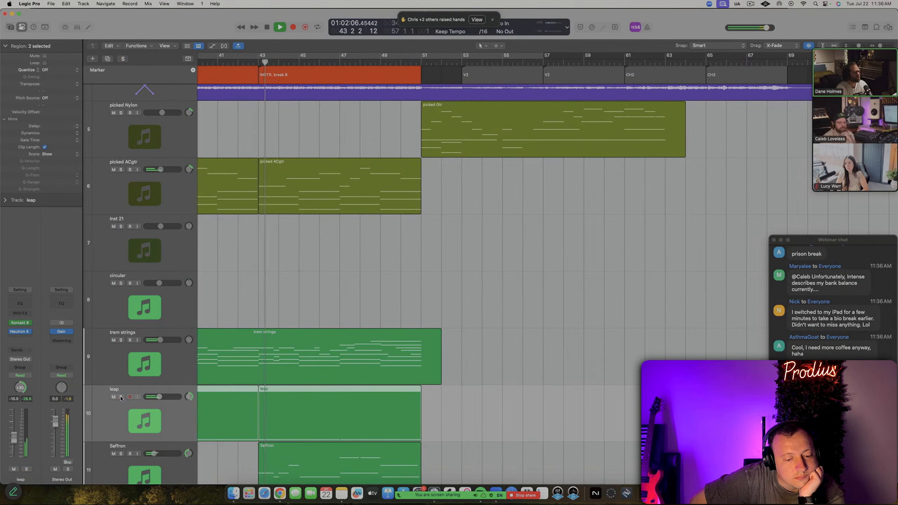
ctrl+alt+click(262, 324)
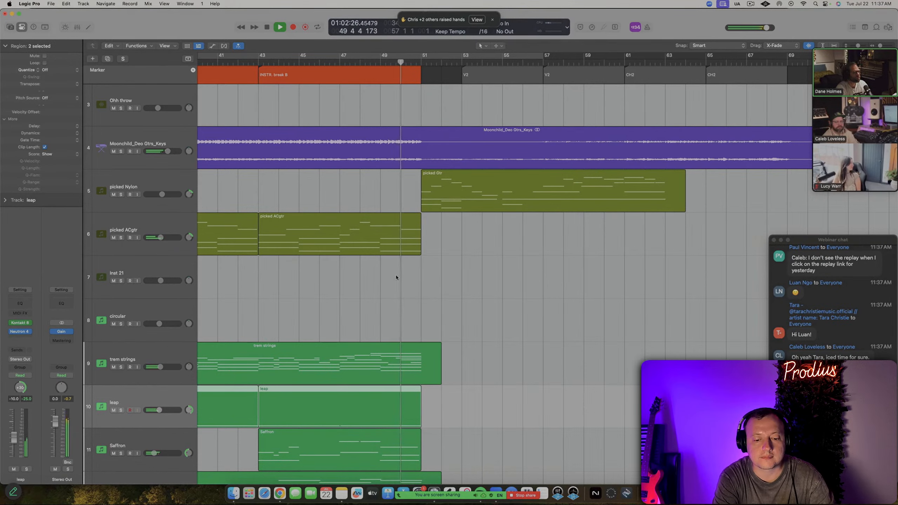
key(a)
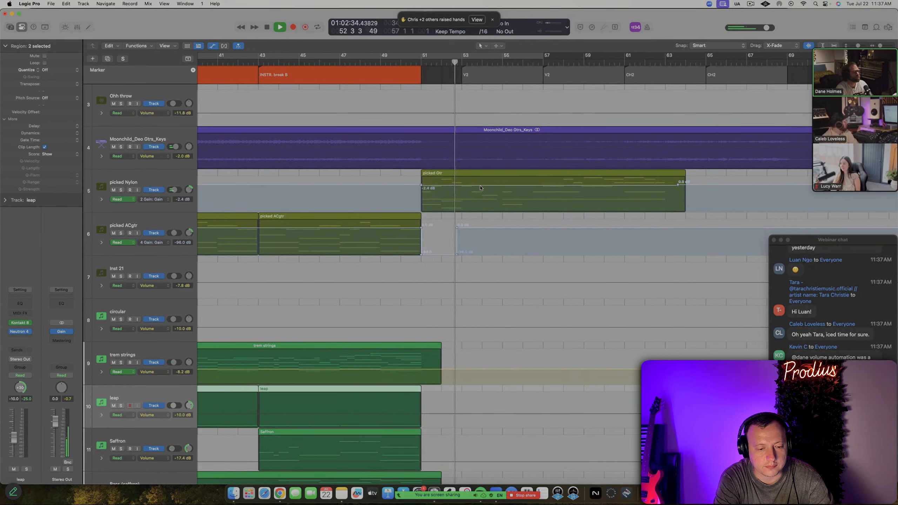
drag(462, 192, 646, 190)
key(super+Down)
key(super+Down)
key(super+Down)
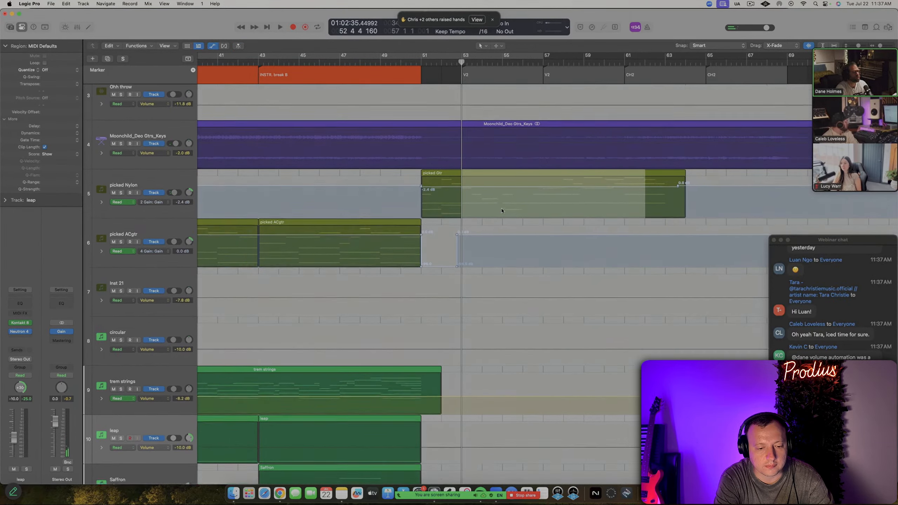
key(a)
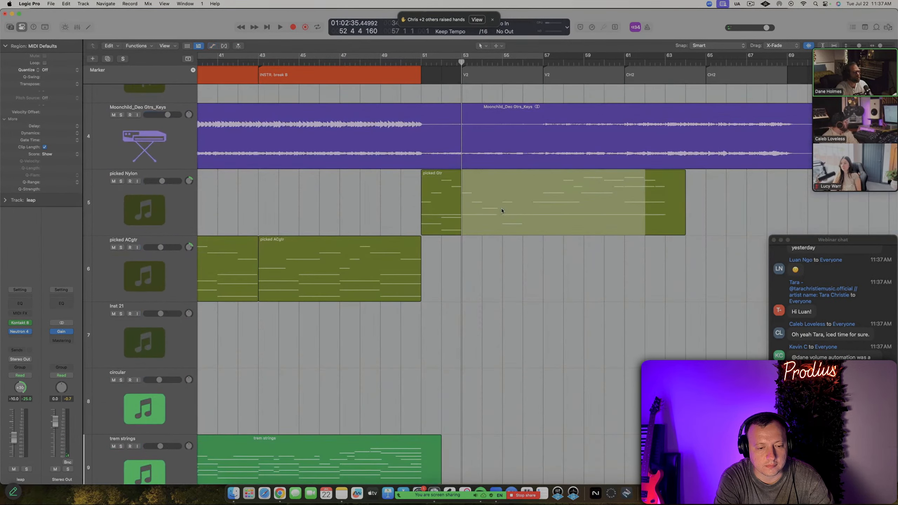
click(381, 201)
Listen to the picked Gtr region from bar 51 and open it in the Piano Roll
scroll(439, 221, up, 5)
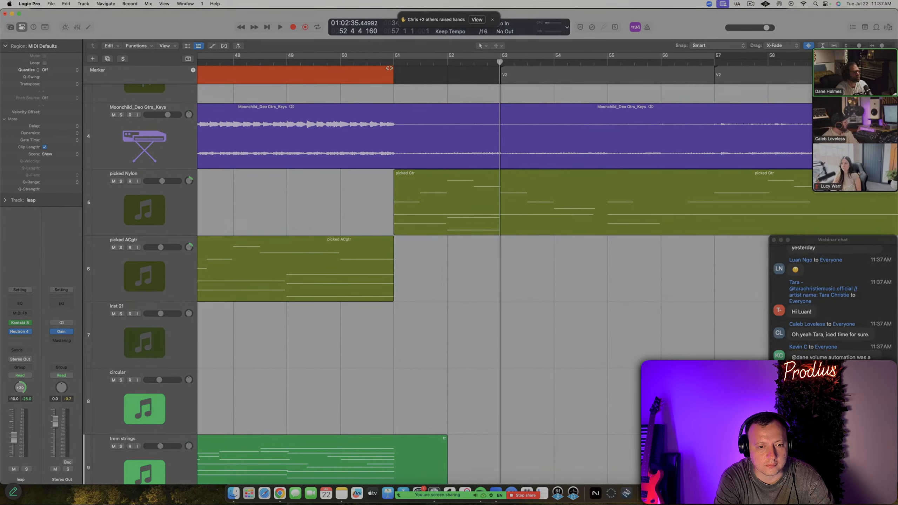
click(394, 63)
key(space)
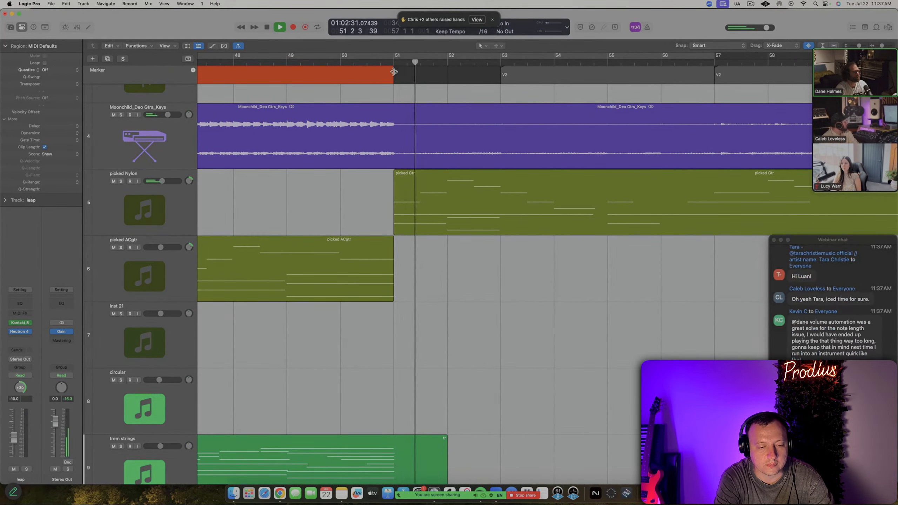
key(space)
double_click(478, 228)
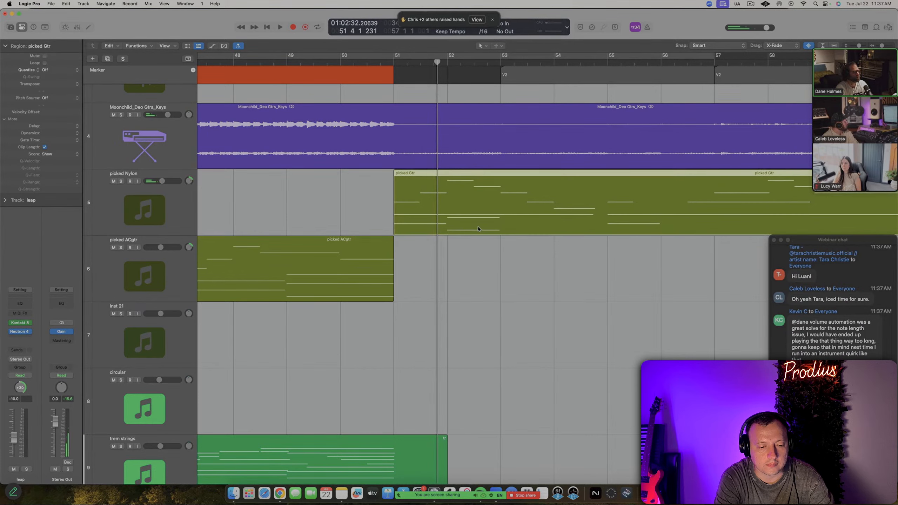
key(e)
key(e)
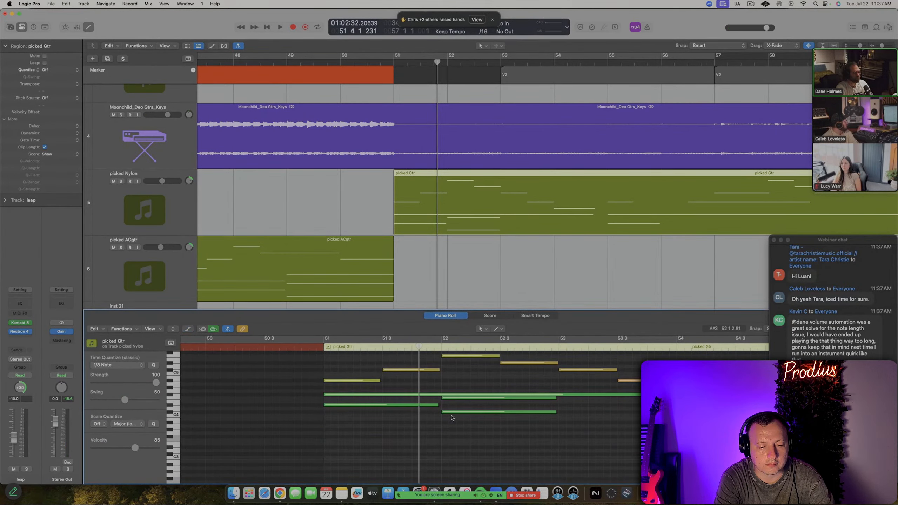
Delete the two low notes starting at bar 52, lengthen the low note from bar 51 past bar 53, and listen to the result
key(Delete)
drag(455, 400, 640, 407)
key(space)
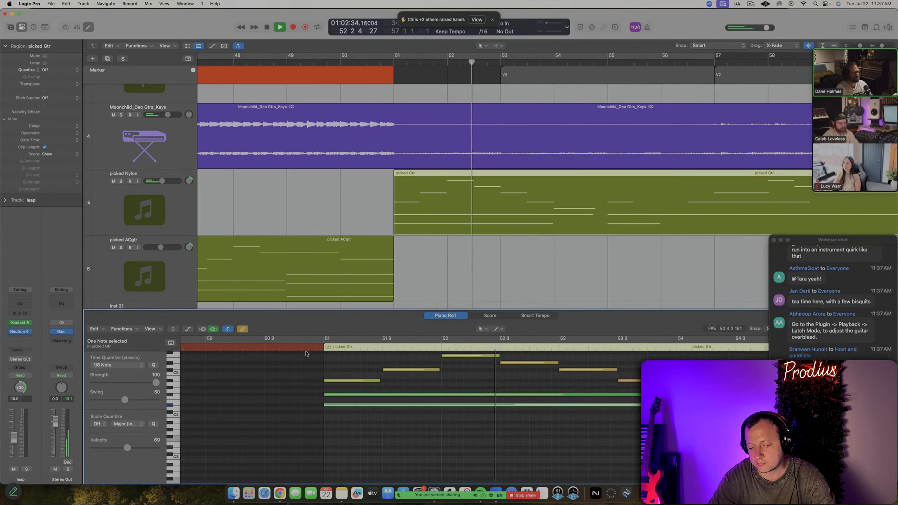
key(space)
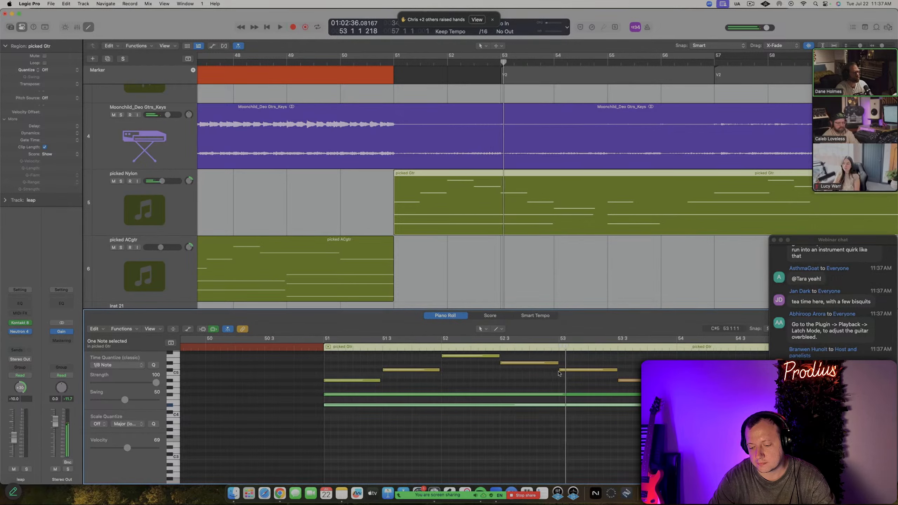
Split the picked Gtr region at bar 53 and delete everything after the split, erasing its automation data
click(502, 178)
click(506, 172)
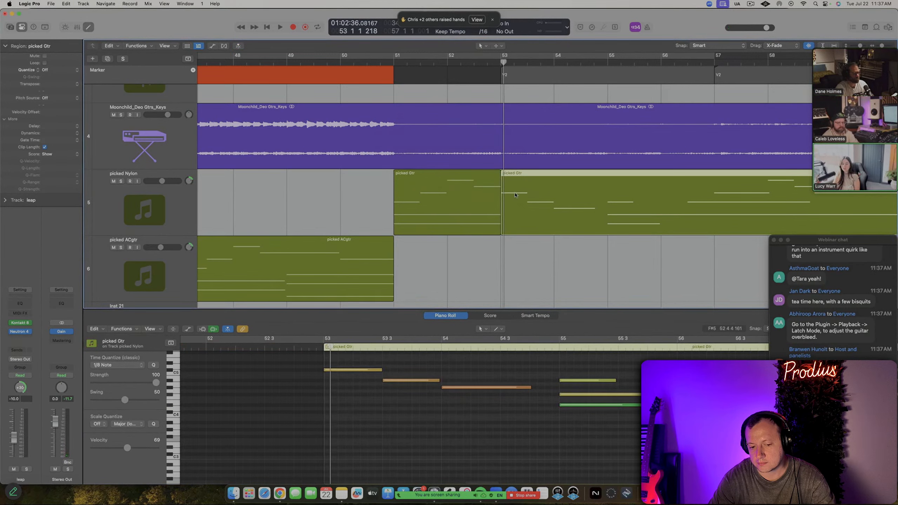
key(Delete)
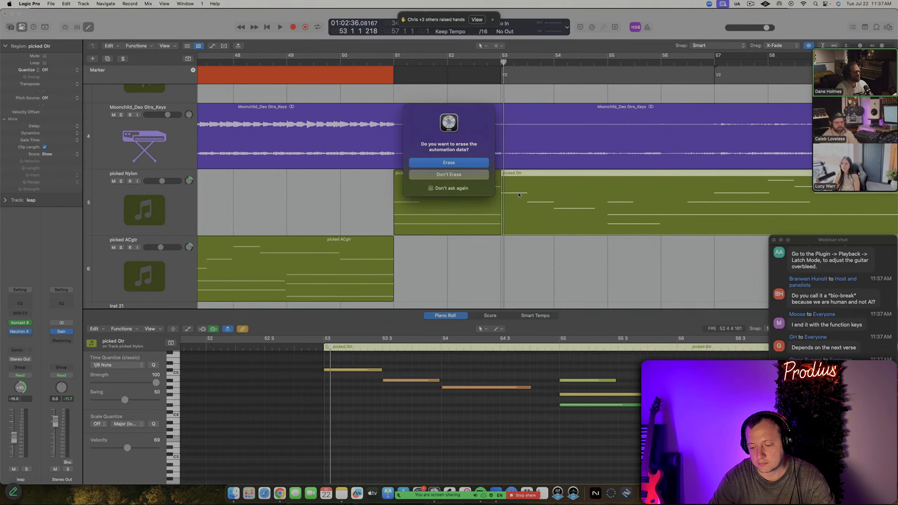
key(Return)
click(429, 221)
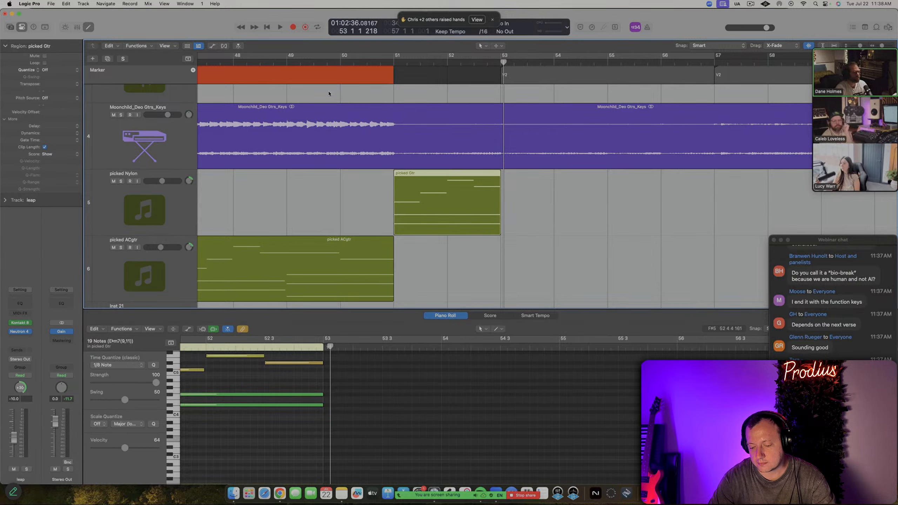
Close the Piano Roll and listen to the full arrangement from bar 43 through the end of INSTR. break B
scroll(487, 241, down, 4)
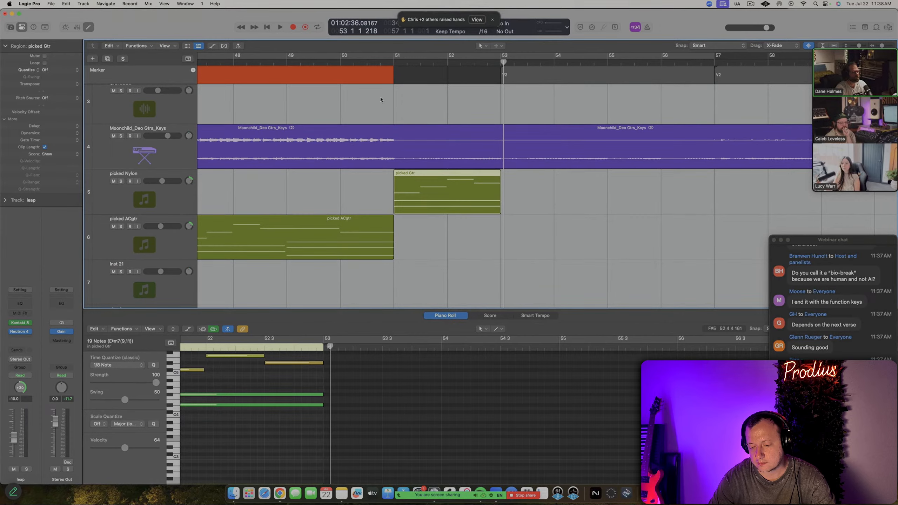
scroll(403, 150, down, 6)
key(shift+Return)
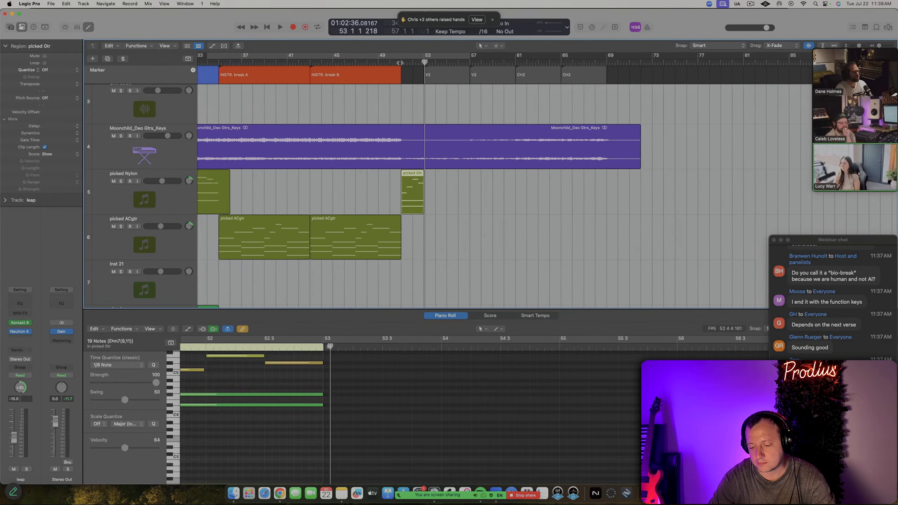
click(311, 61)
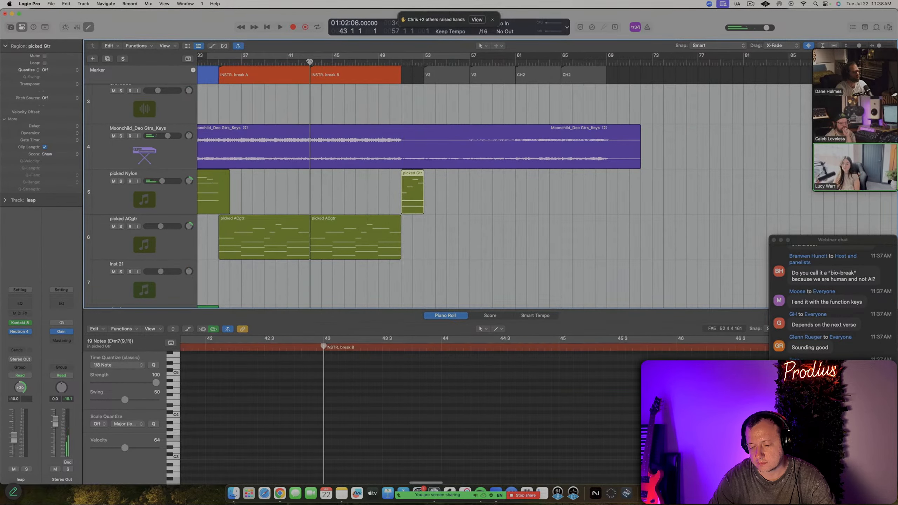
key(e)
scroll(373, 261, down, 6)
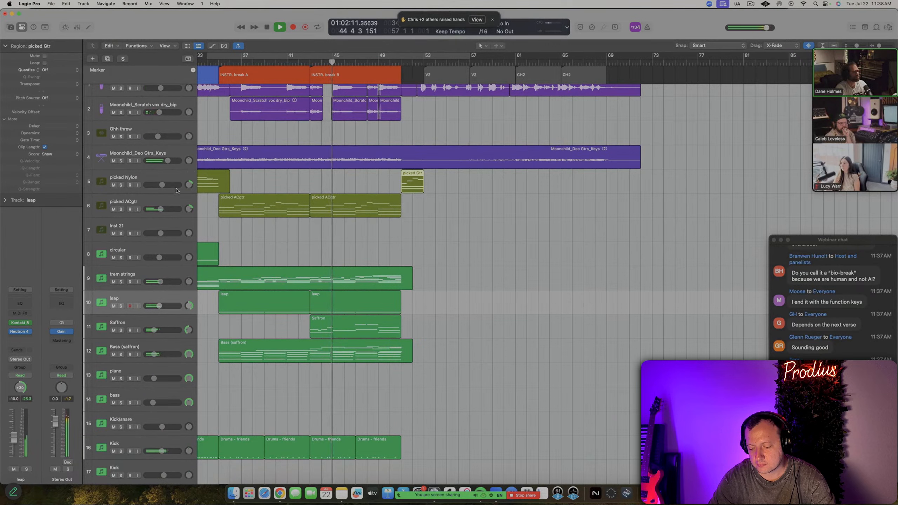
click(174, 200)
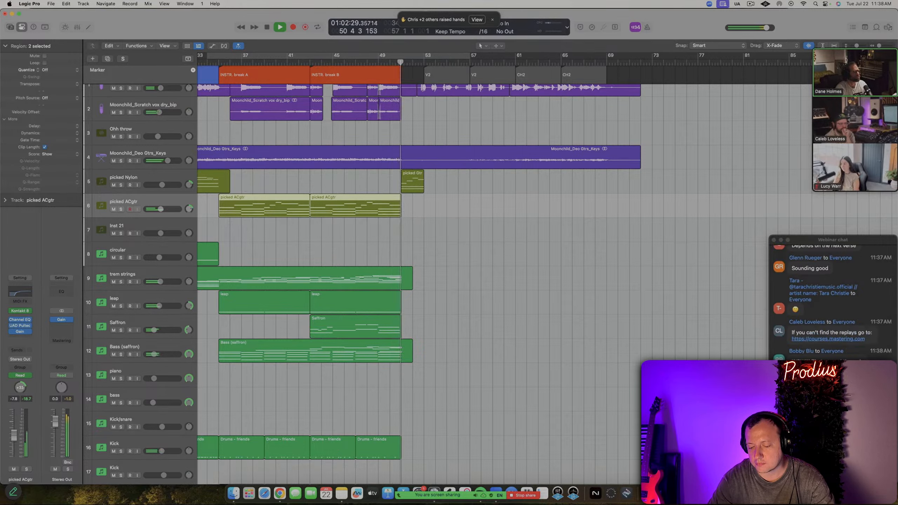
Show automation and pull the picked Nylon track's Gain down to about -91.5 dB from bar 53 to bar 64
click(190, 174)
key(space)
key(a)
drag(440, 184, 607, 223)
key(super+z)
key(super+Down)
key(super+Down)
key(super+Right)
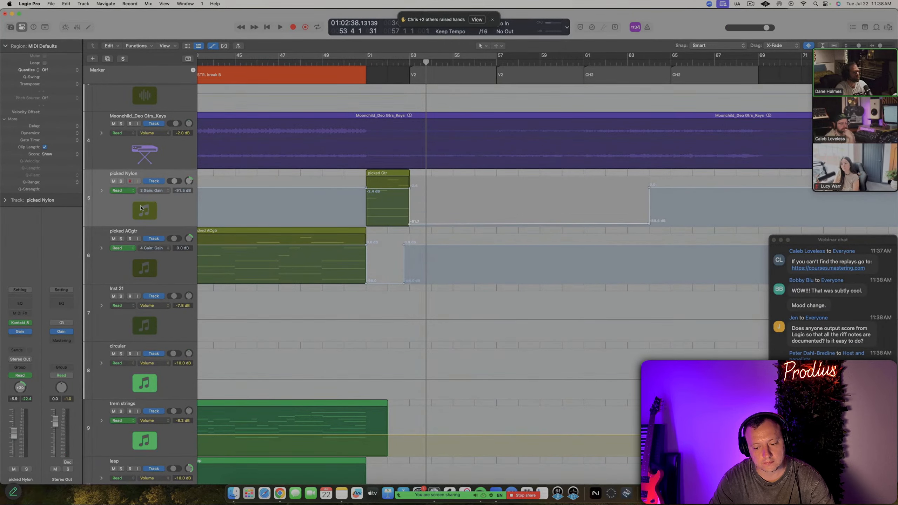
Hide the track automation and listen to INSTR. break B
key(a)
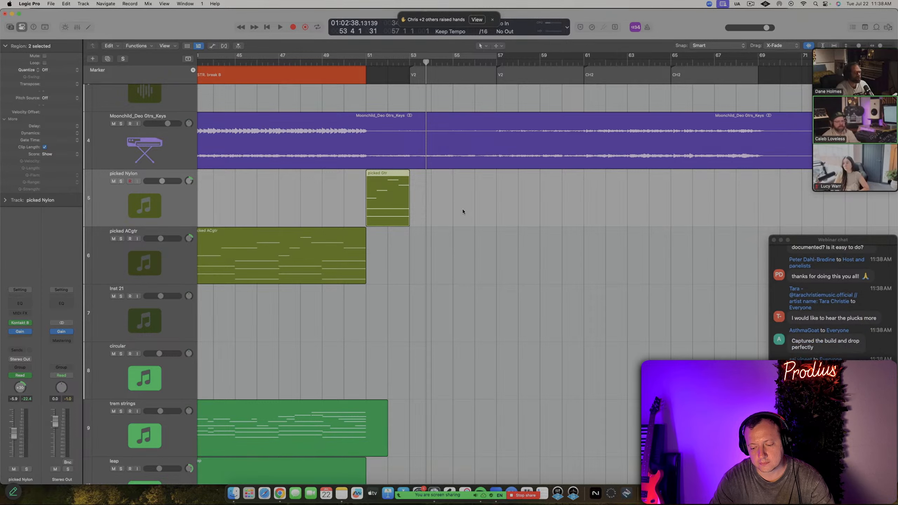
key(space)
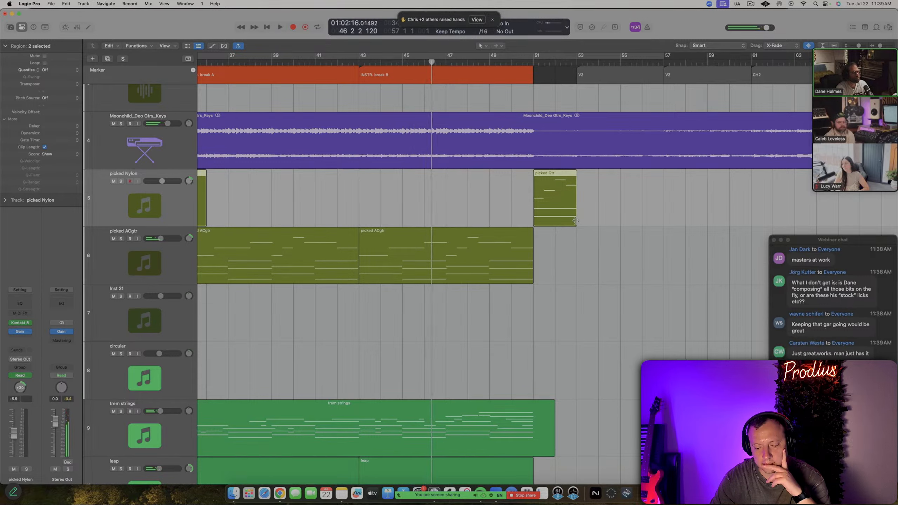
drag(575, 221, 625, 221)
key(super+z)
click(582, 244)
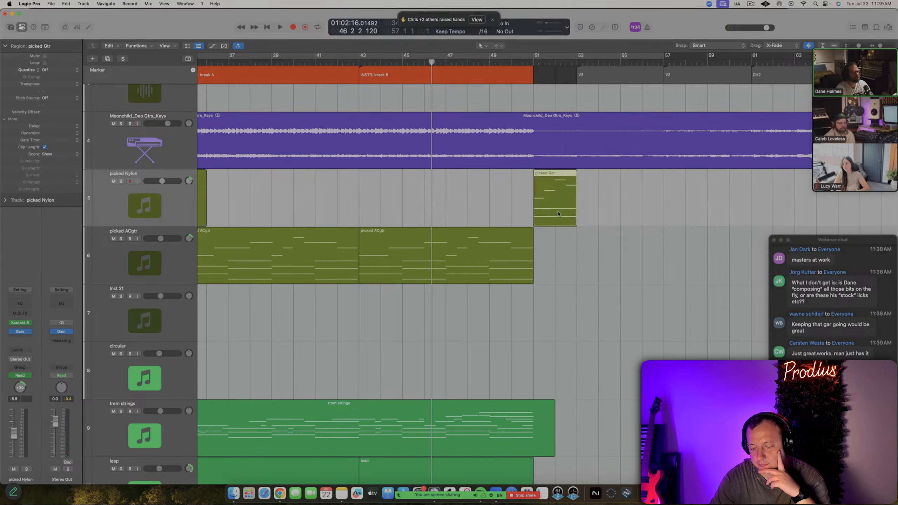
Try continuing the picked Nylon part by copying the picked Gtr region and its automation to bar 53 and extending it to about bar 59
drag(558, 214, 600, 215)
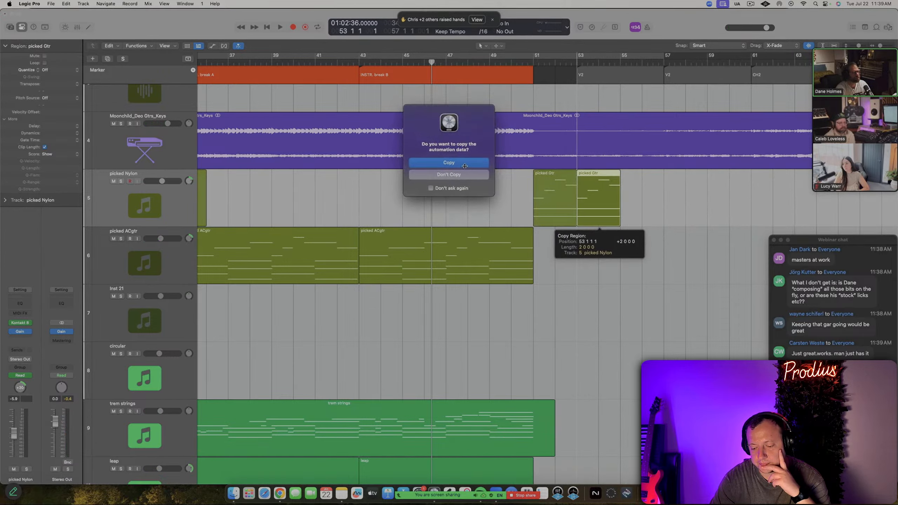
click(459, 164)
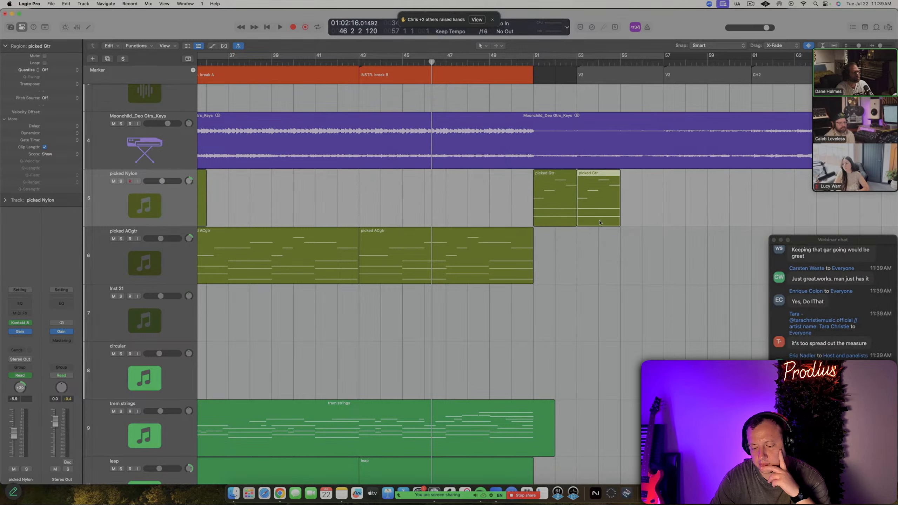
drag(619, 219, 713, 218)
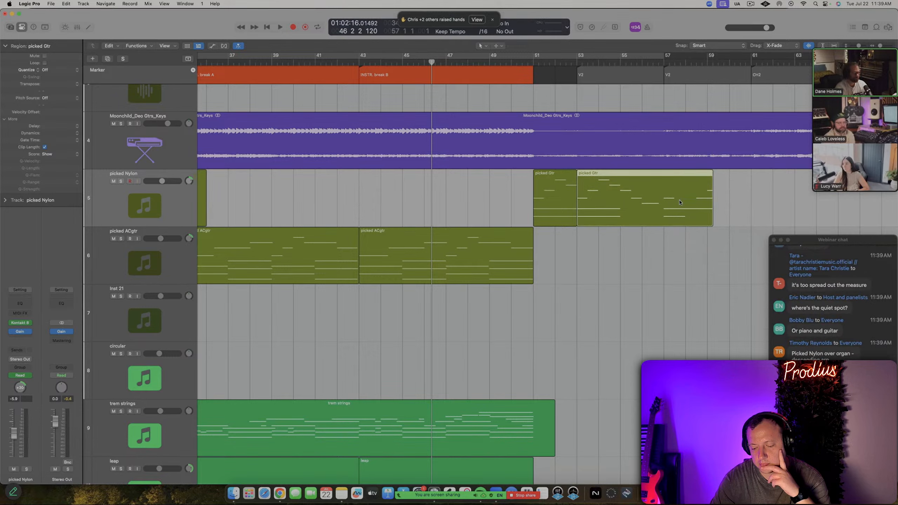
key(Delete)
key(Return)
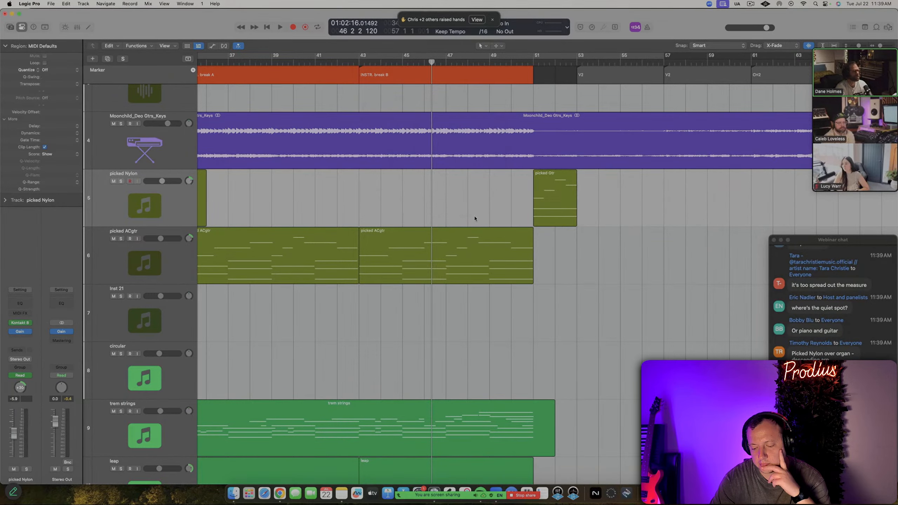
Copy the first picked ACgtr region to bar 53 of the picked Nylon track without its automation data, and listen to it
scroll(475, 218, left, 5)
scroll(256, 219, down, 5)
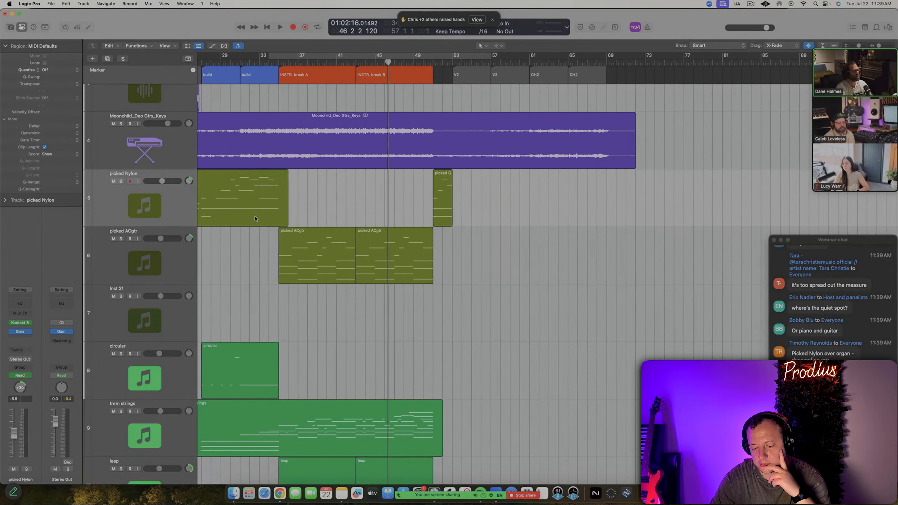
click(311, 268)
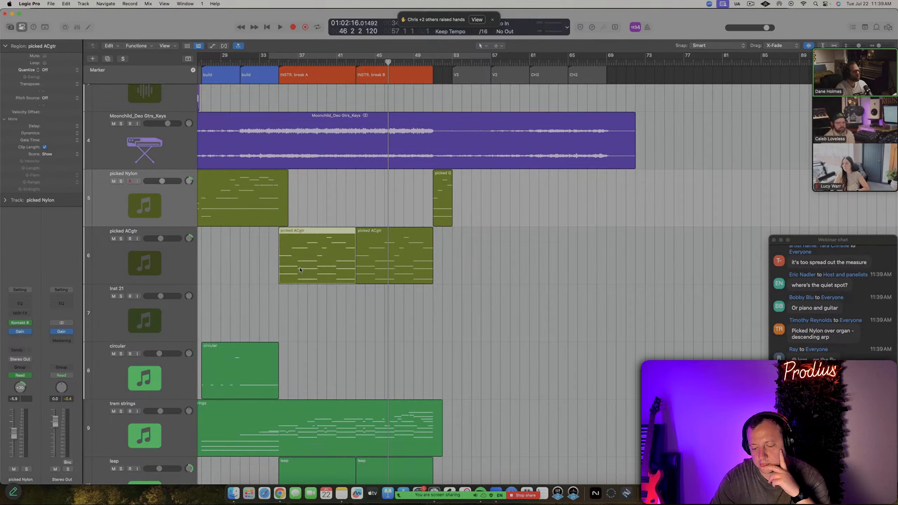
alt+drag(300, 269, 475, 193)
click(449, 174)
scroll(424, 63, up, 6)
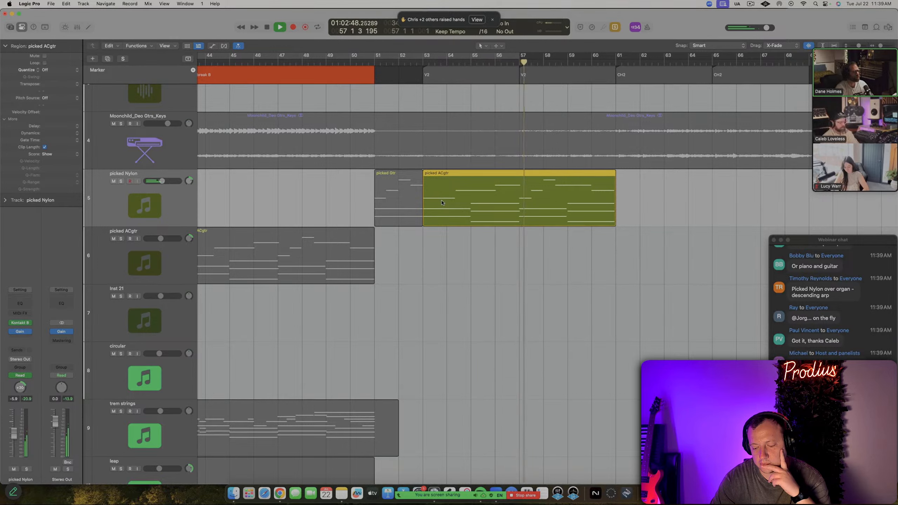
scroll(589, 229, up, 8)
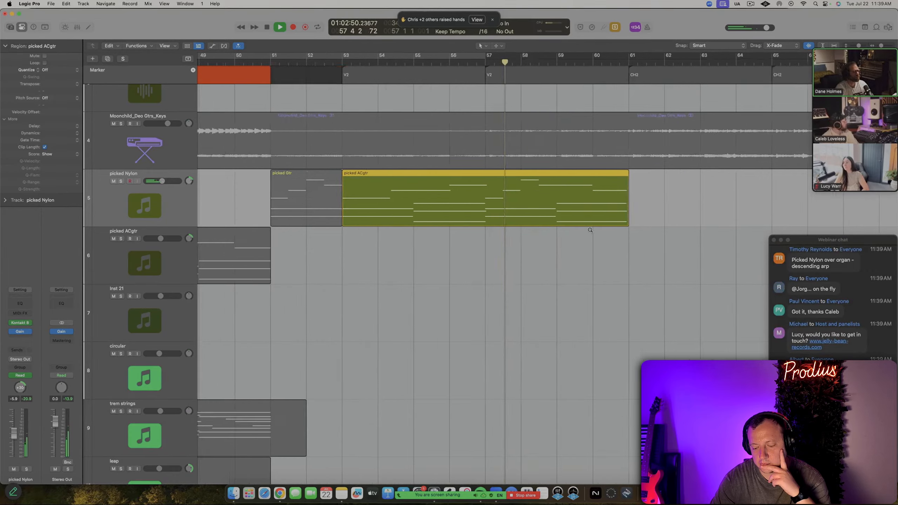
key(space)
Open the copied ACgtr region in the Piano Roll, trim the top and low notes to end at bar 57, and listen from bar 55
double_click(273, 204)
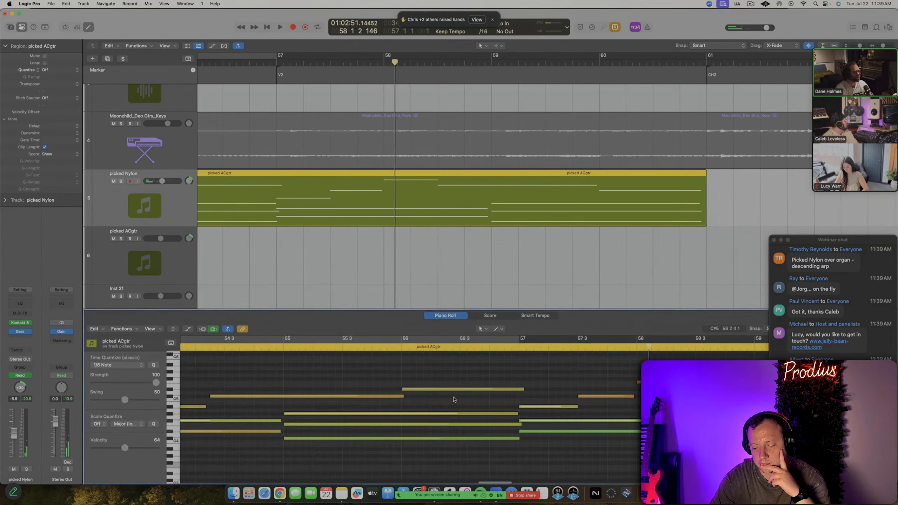
drag(524, 389, 518, 390)
drag(521, 425, 519, 440)
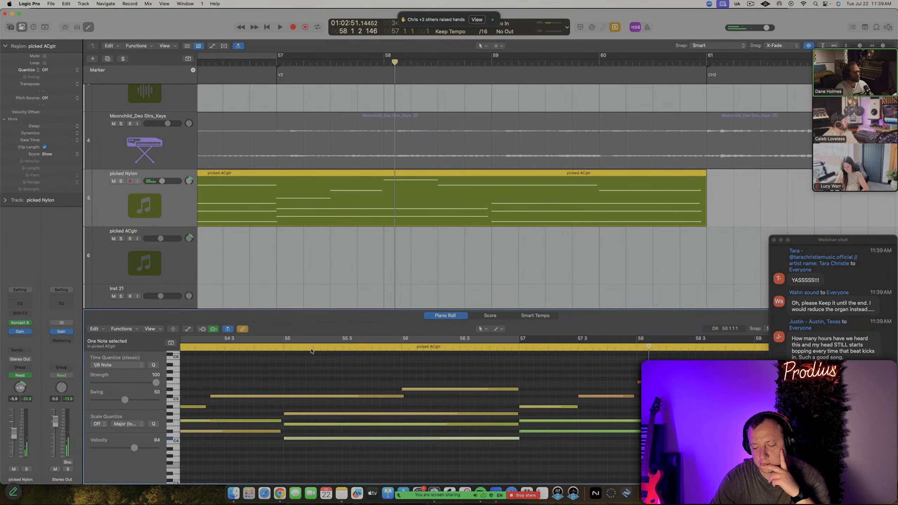
click(280, 347)
key(space)
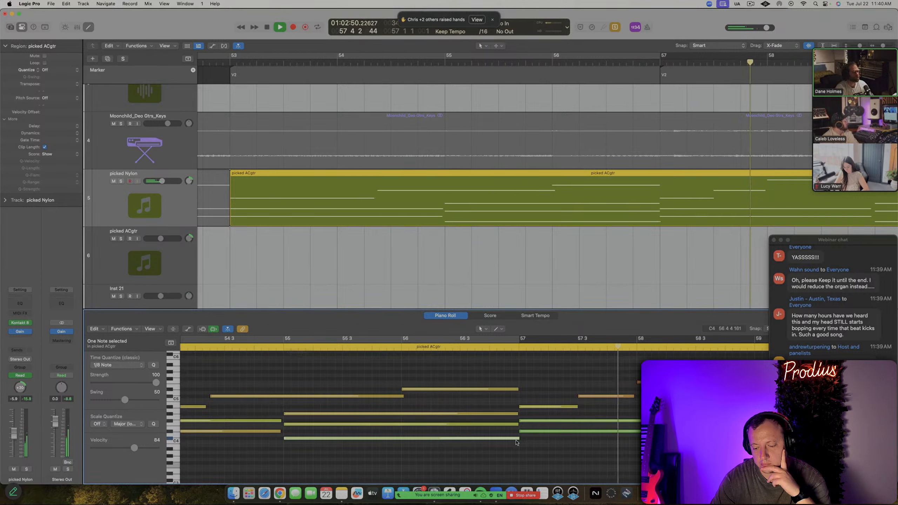
Listen to the copied ACgtr part again from just before bar 53
key(space)
scroll(467, 426, down, 5)
click(313, 351)
key(space)
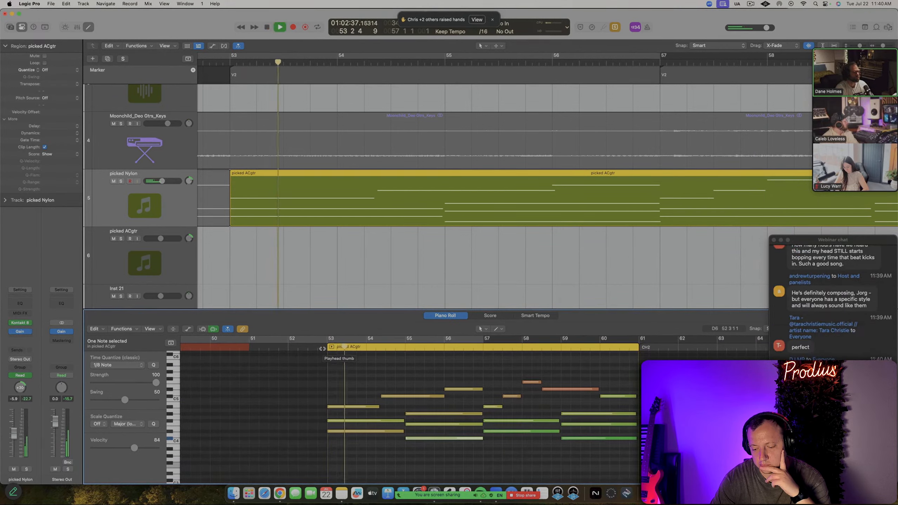
scroll(402, 394, up, 5)
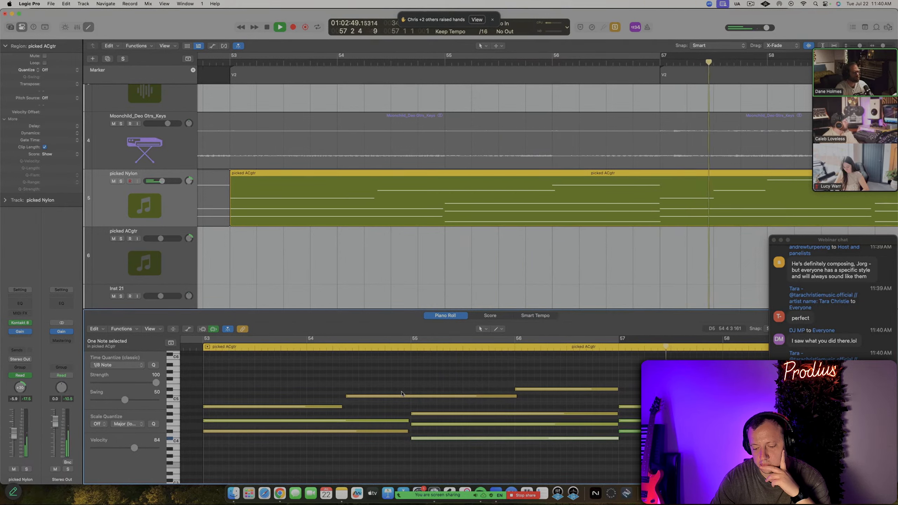
Shorten the low C4 note from bar 55 to end before bar 57, listen from bar 55, and close the Piano Roll
key(space)
click(616, 445)
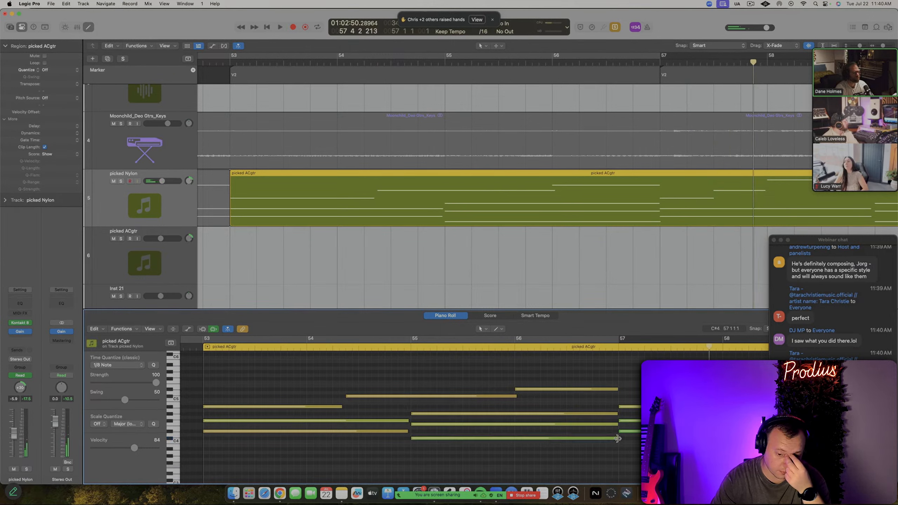
drag(618, 439, 592, 439)
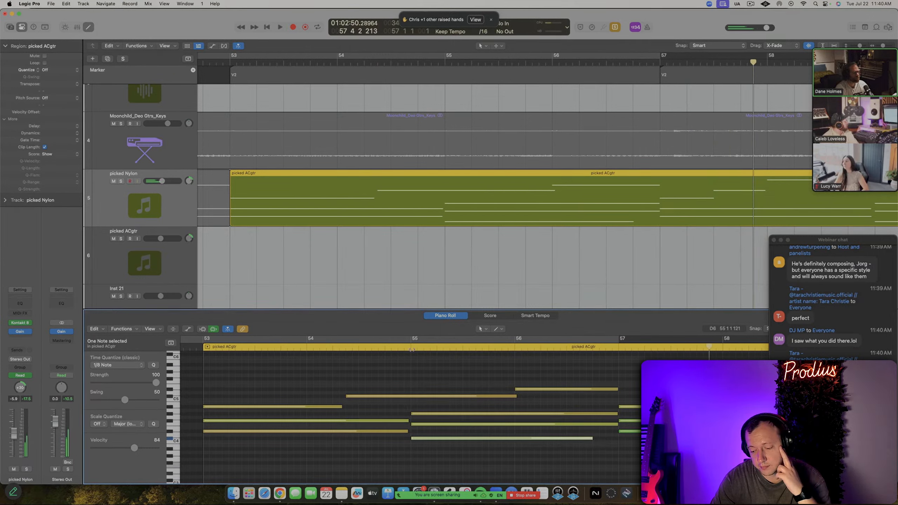
double_click(412, 350)
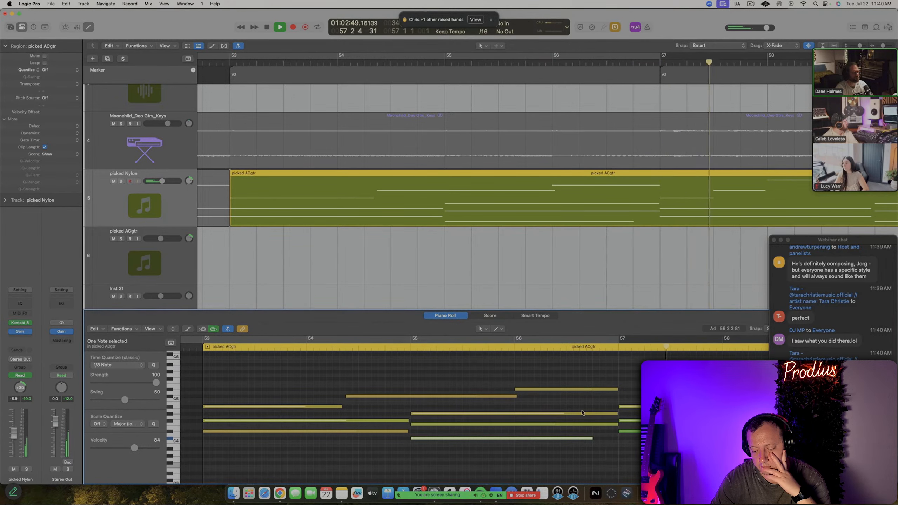
key(p)
key(space)
key(ctrl+s)
Show automation and set the picked Nylon track's Gain to -2.0 dB over the region from bar 53 to bar 61
scroll(331, 228, down, 5)
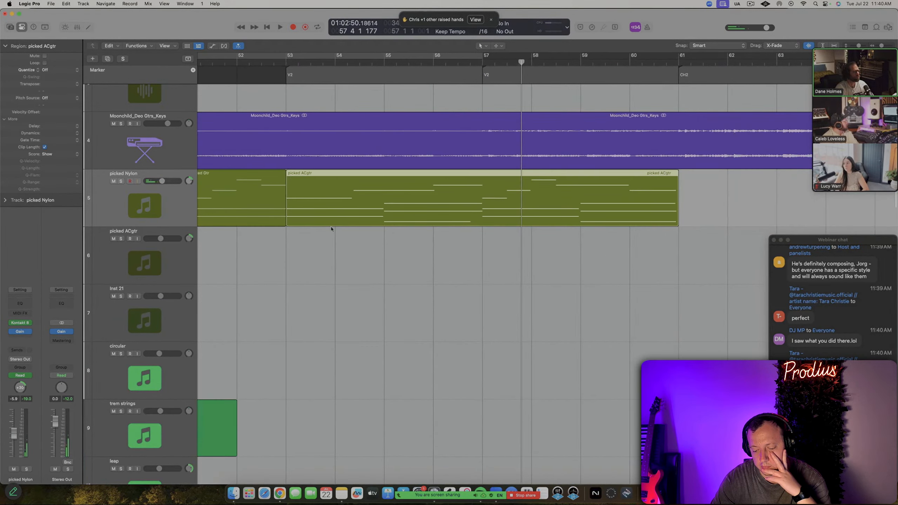
key(a)
scroll(353, 212, left, 3)
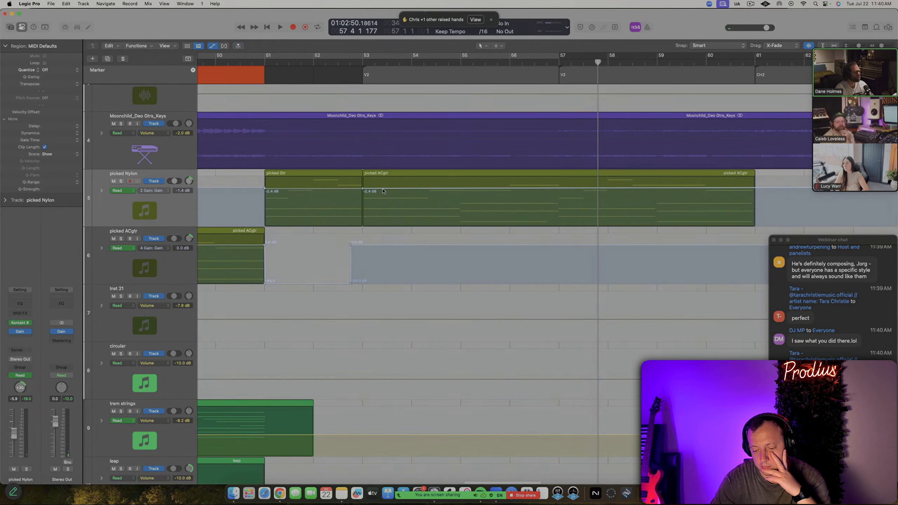
drag(383, 191, 383, 192)
key(super+z)
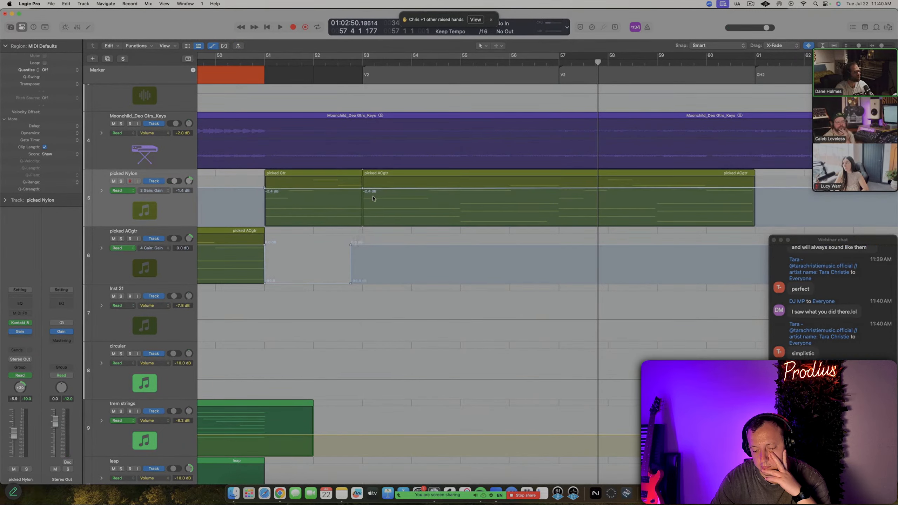
drag(362, 191, 756, 191)
click(699, 187)
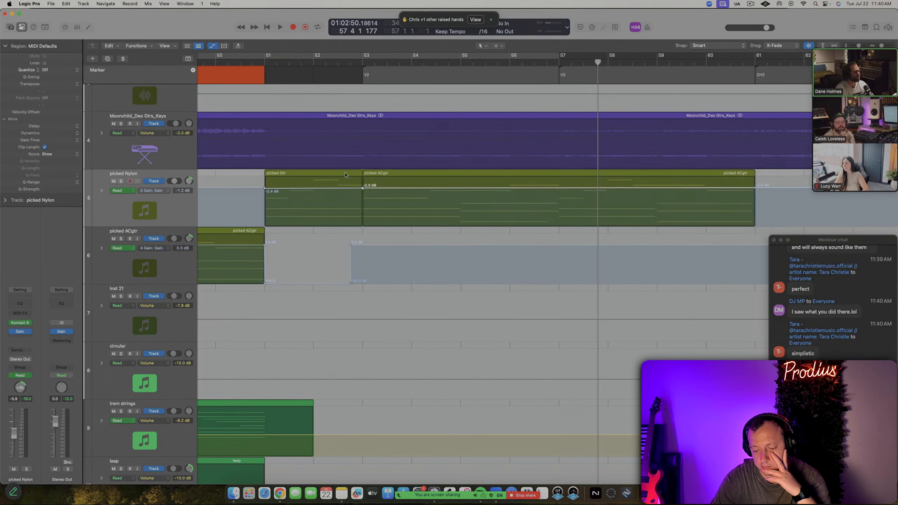
Play from bar 51 while lowering the picked Nylon Gain to -6.0 dB from bar 53, and remove the automation points at bars 61 and 64
alt+scroll(303, 149, down, 5)
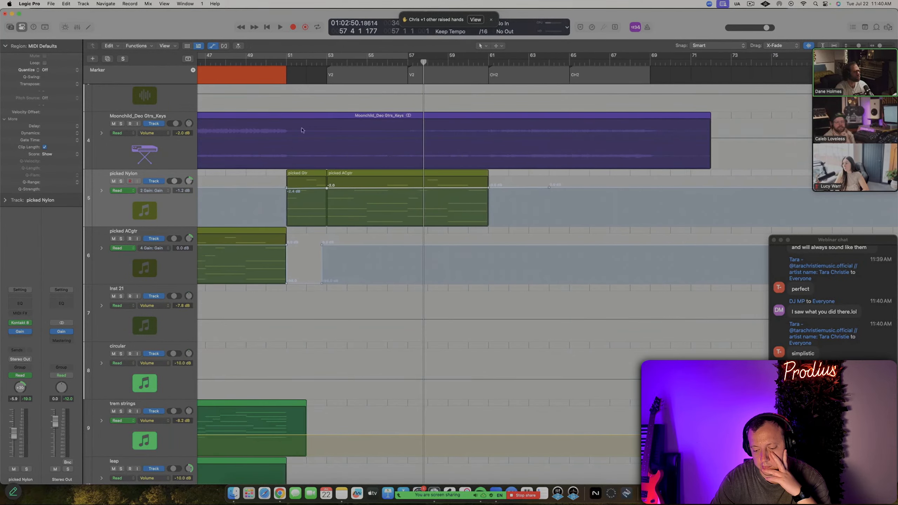
click(288, 67)
key(space)
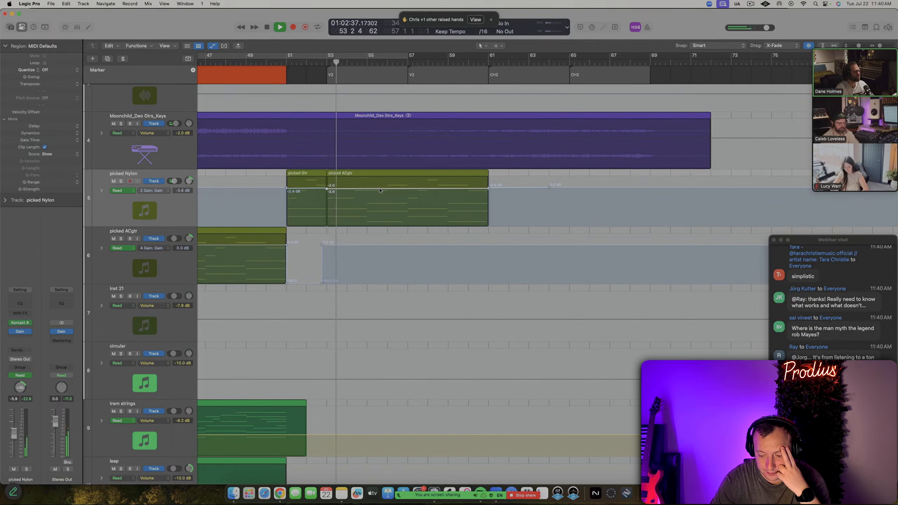
drag(380, 191, 423, 192)
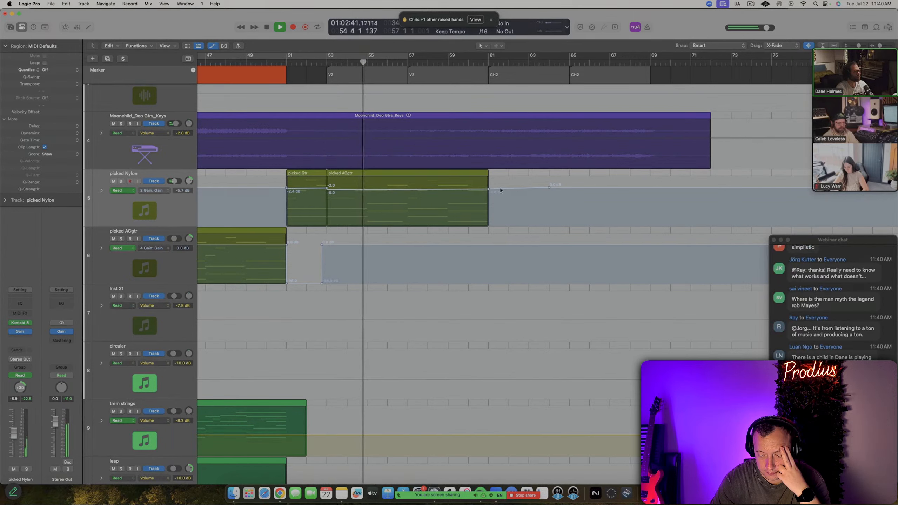
drag(489, 190, 560, 193)
double_click(560, 191)
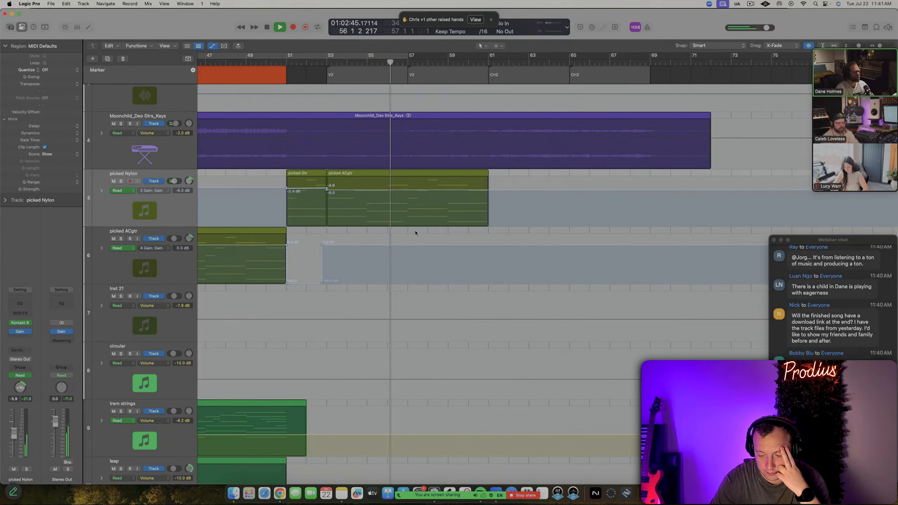
Stop playback, hide automation, and delete the picked ACgtr region from bar 53 of the picked Nylon track
key(space)
key(a)
click(407, 205)
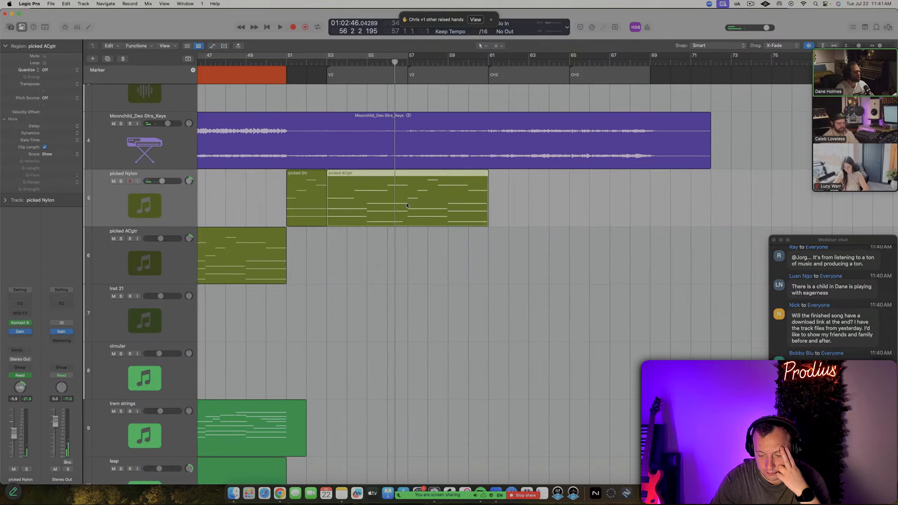
key(Delete)
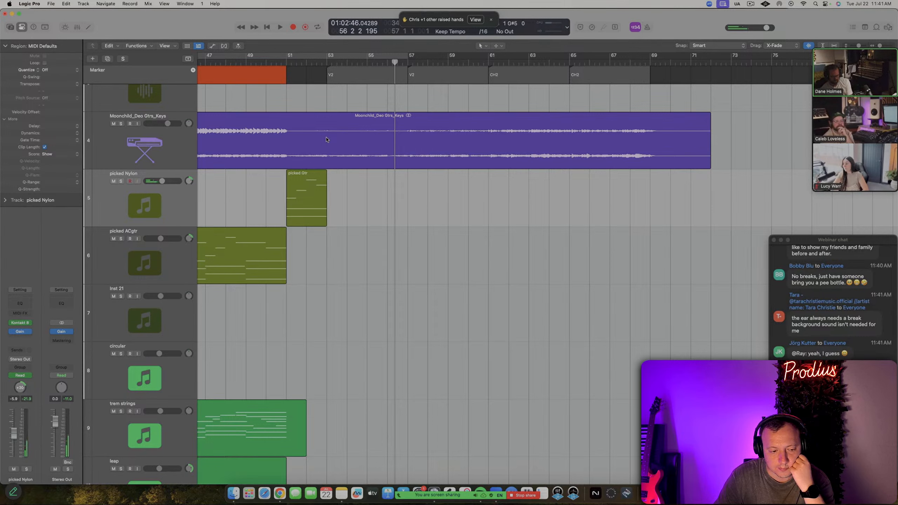
Listen to the arrangement from bar 51 through verse 2 and chorus 2
key(space)
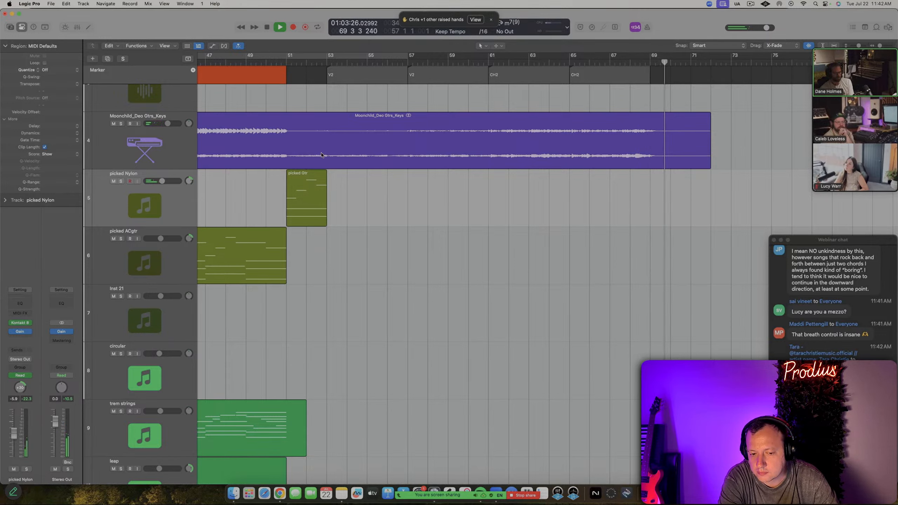
key(space)
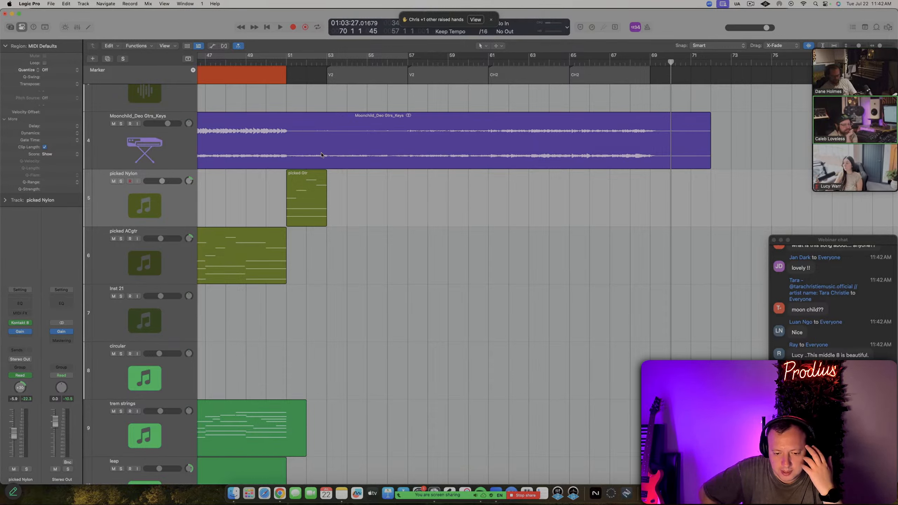
key(space)
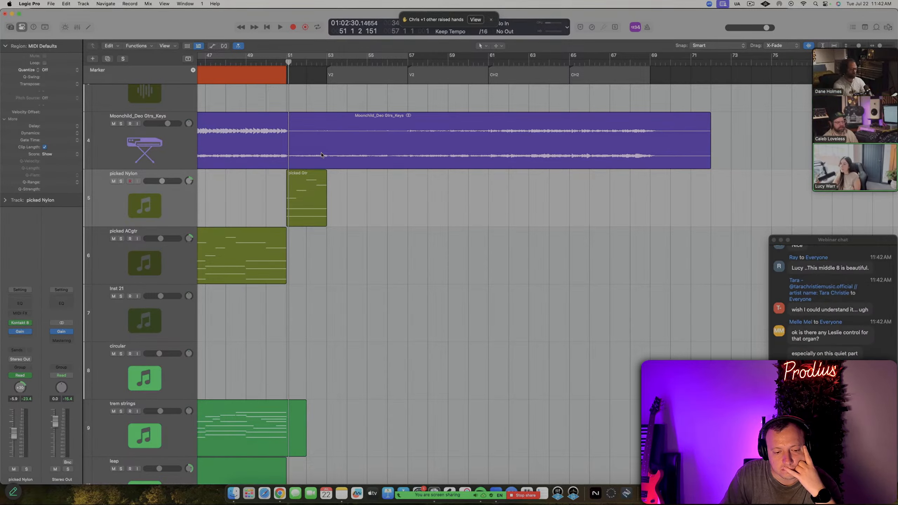
Turn on Cycle mode for the existing range spanning the instrumental break and the start of verse 2
scroll(346, 262, down, 5)
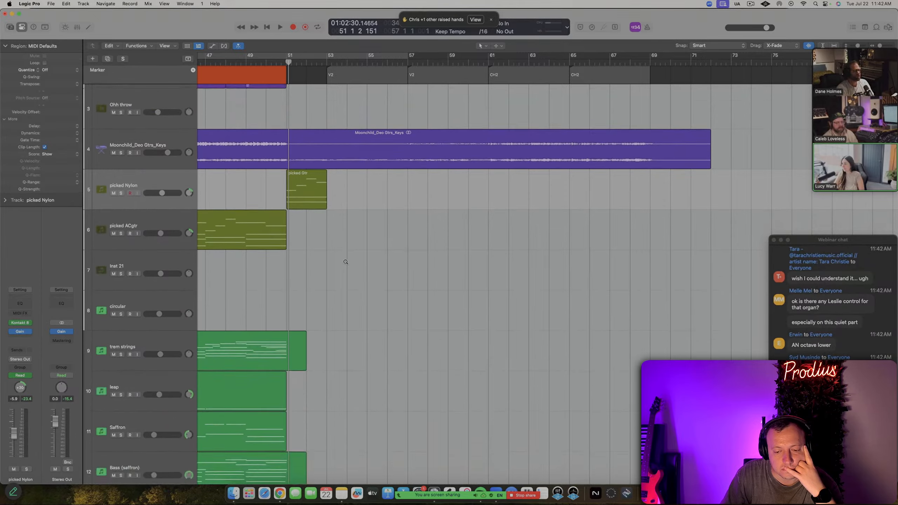
scroll(345, 262, down, 5)
key(c)
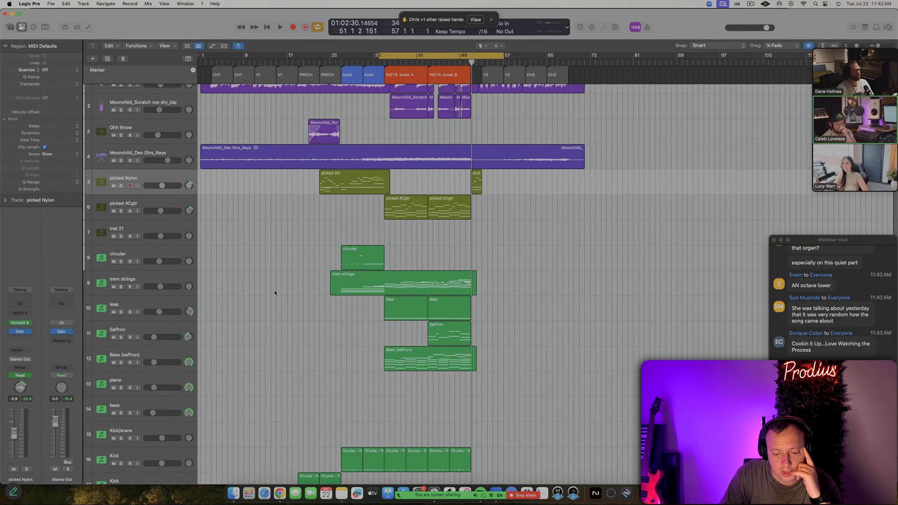
scroll(274, 293, down, 4)
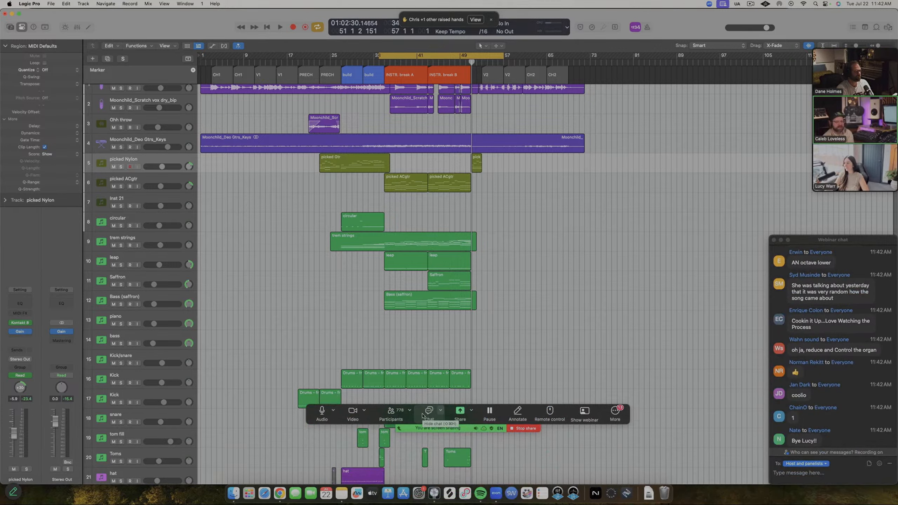
Switch to Chrome and start a countdown by searching Google for "5 minute timer"
click(280, 493)
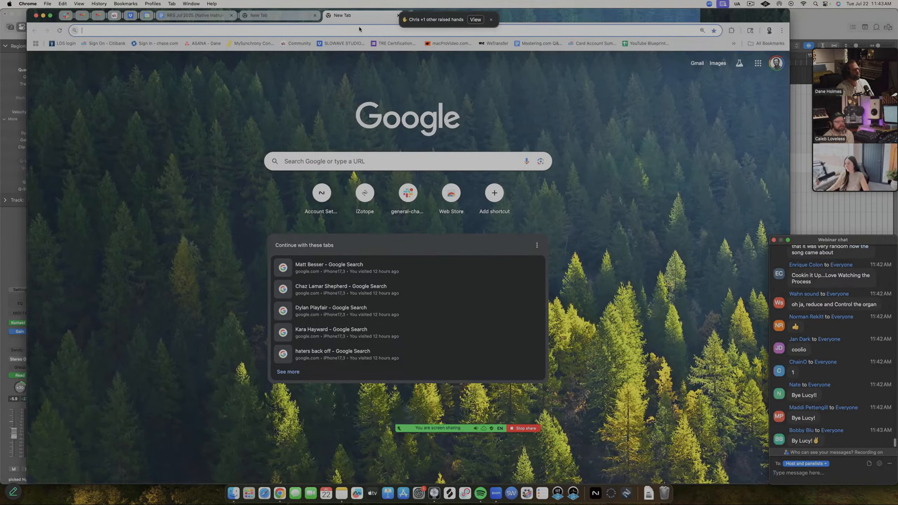
click(342, 31)
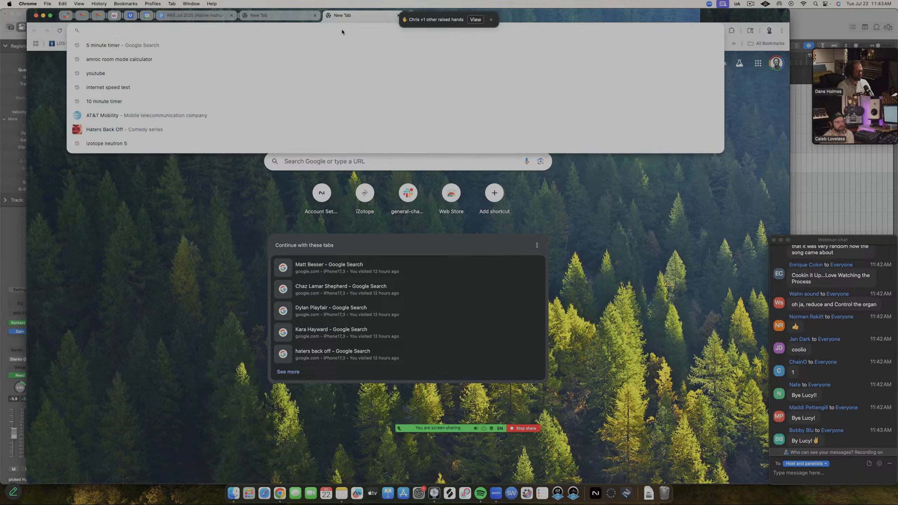
text(5 minute timer)
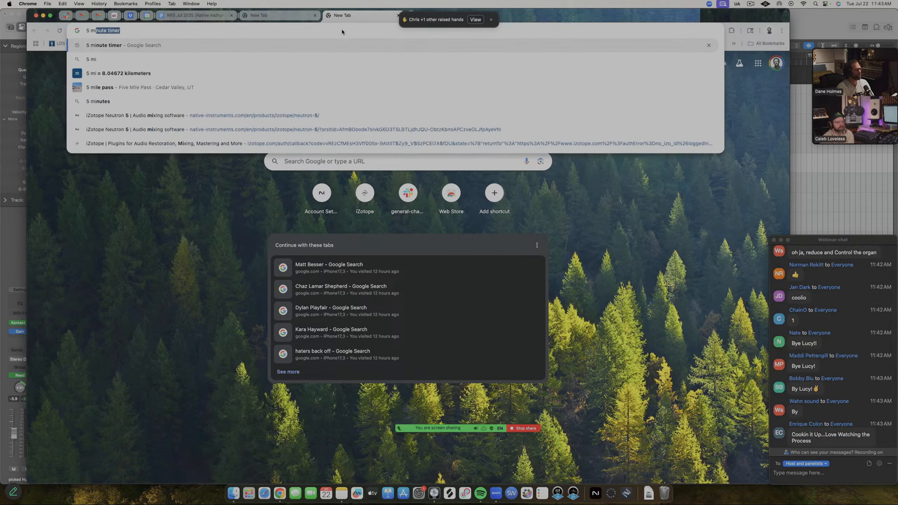
key(Return)
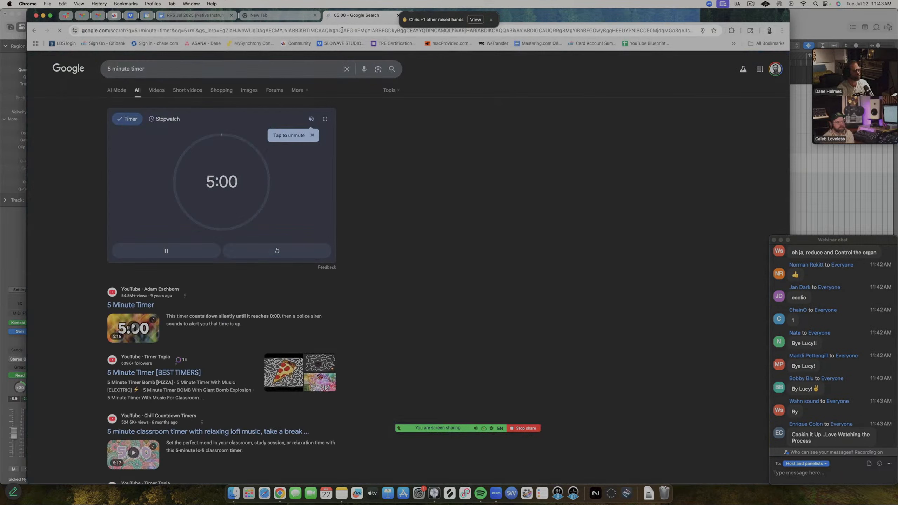
Turn off the camera and mute the microphone in the Zoom meeting
mouse_move(410, 428)
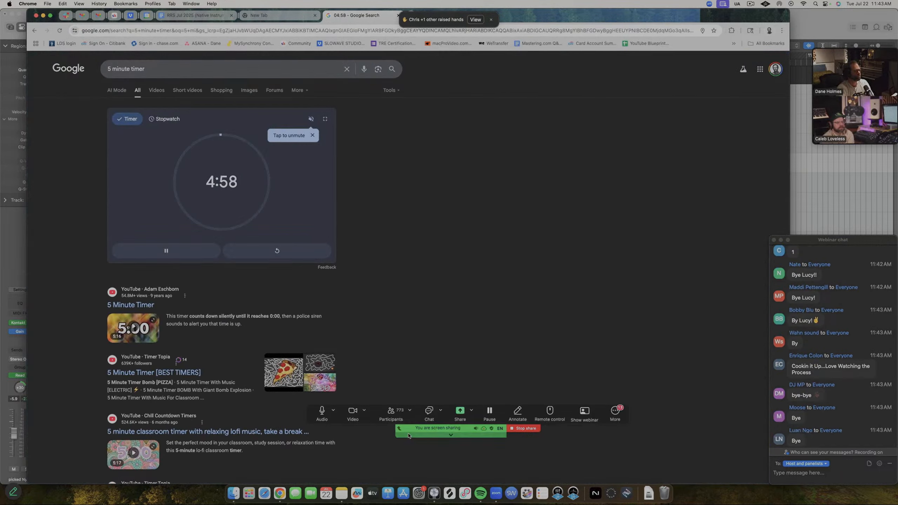
click(350, 413)
click(325, 412)
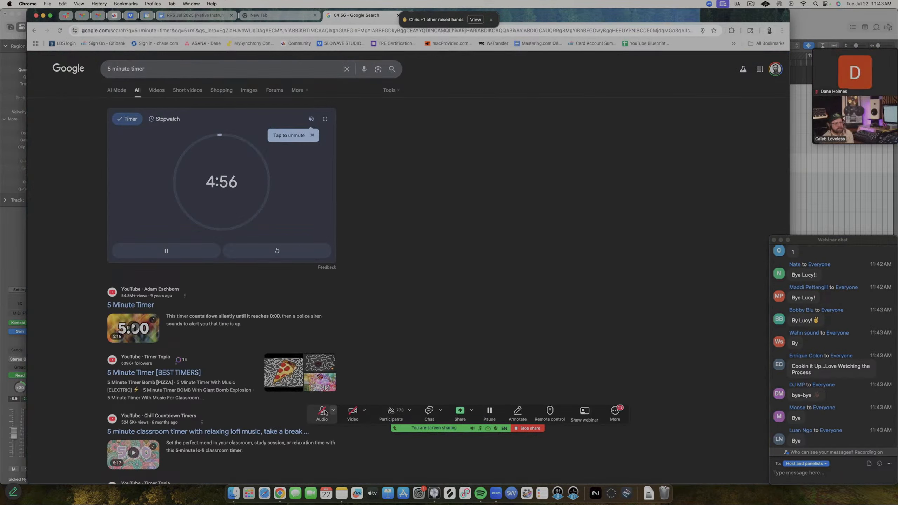
Open UAD Console, mute the Analog 2 channel, and return to the timer in Chrome
click(558, 492)
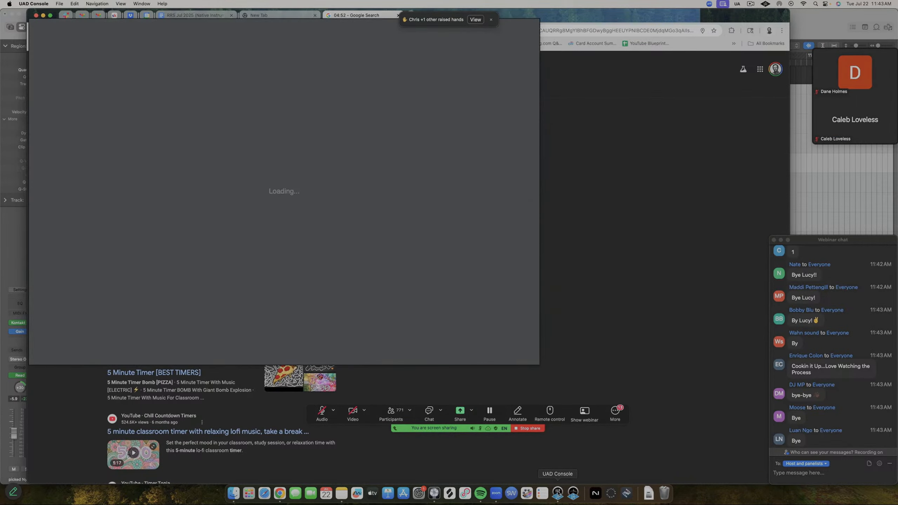
click(469, 306)
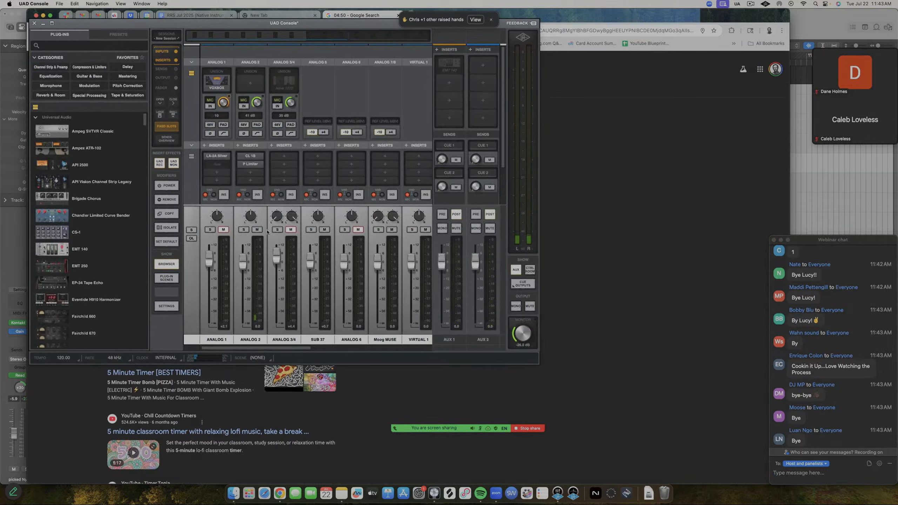
click(656, 112)
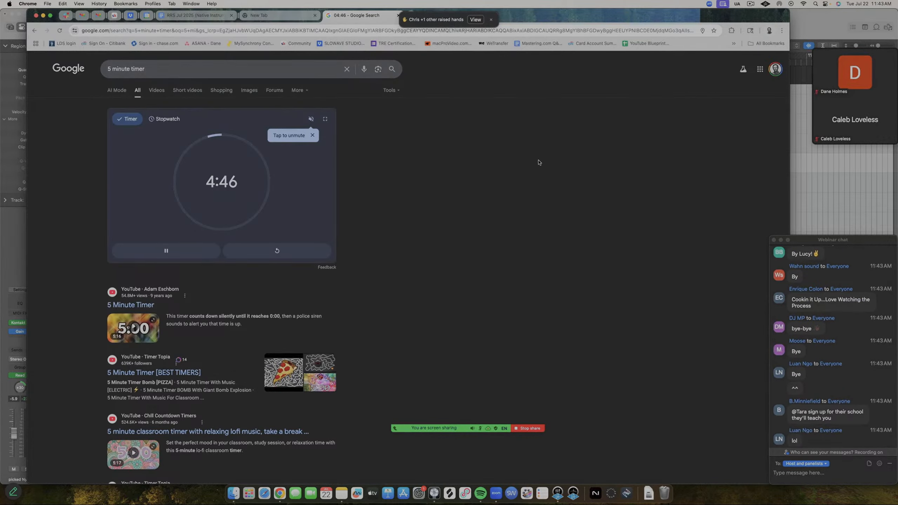
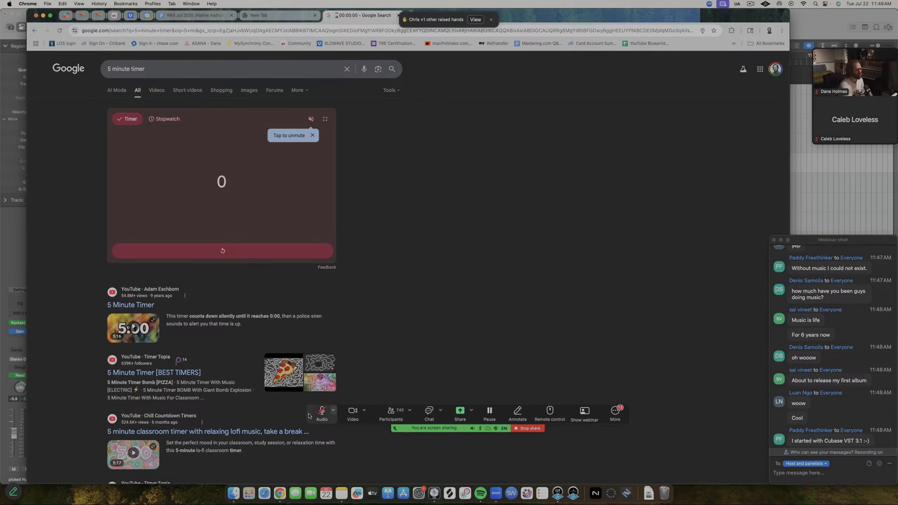
Unmute the Zoom microphone and UAD Console's Analog 2 channel, and switch back to Logic Pro
click(322, 413)
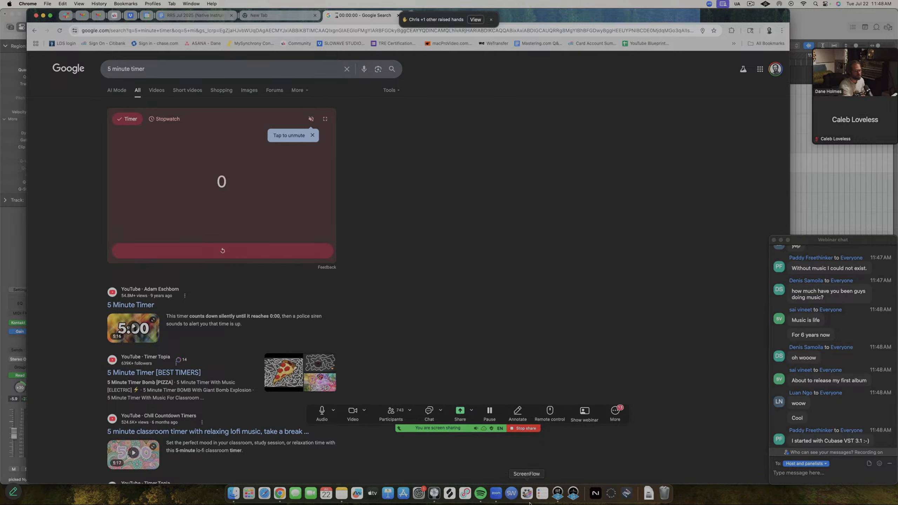
click(558, 493)
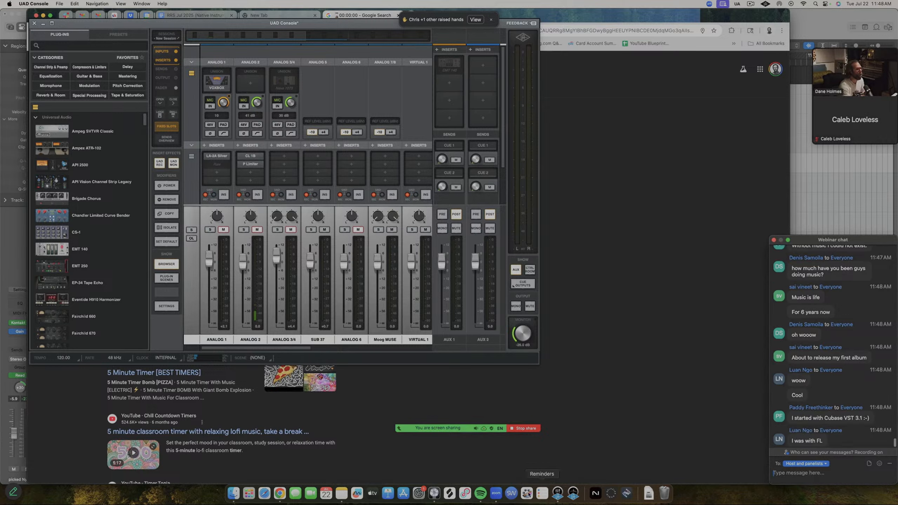
click(256, 230)
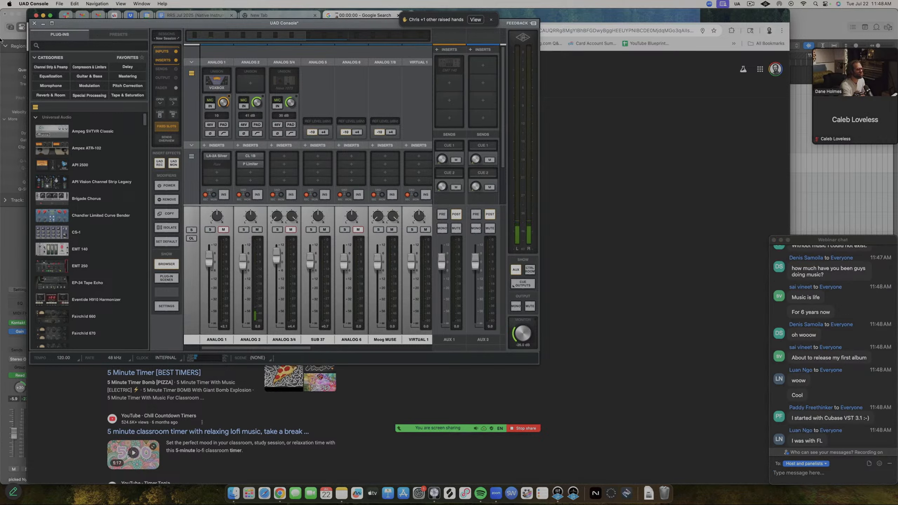
click(35, 23)
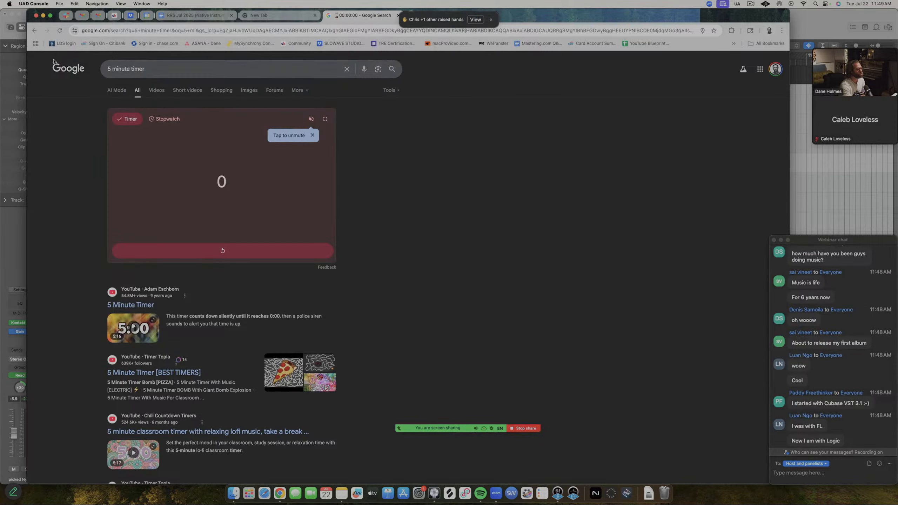
click(13, 245)
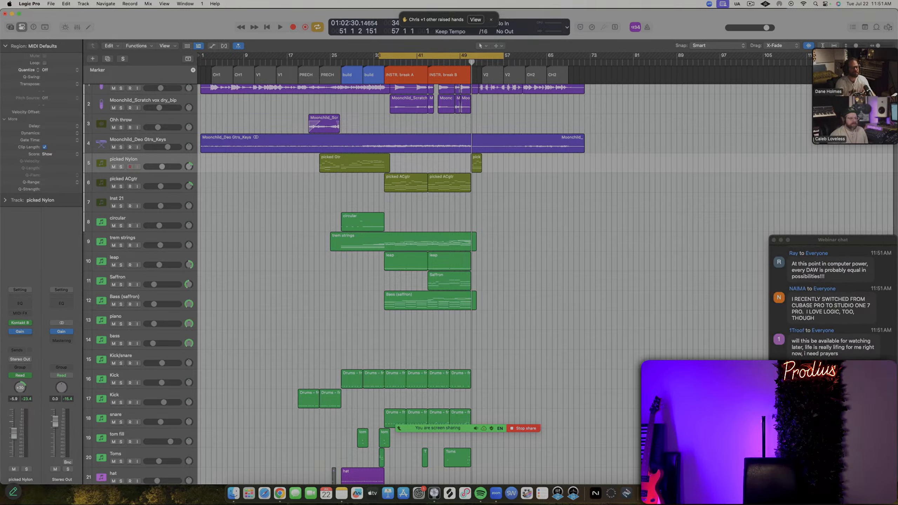
Stop the Zoom screen share and share Desktop 1 again with Share sound enabled
mouse_move(439, 424)
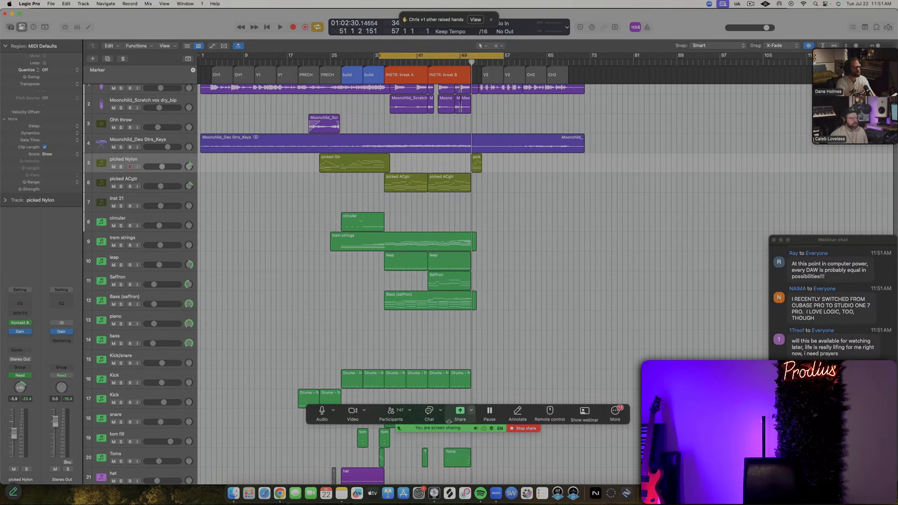
click(522, 429)
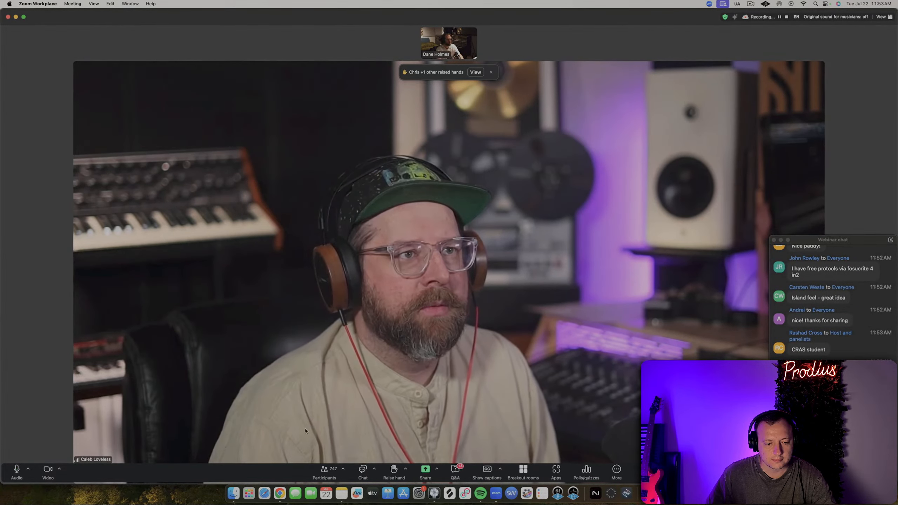
click(425, 470)
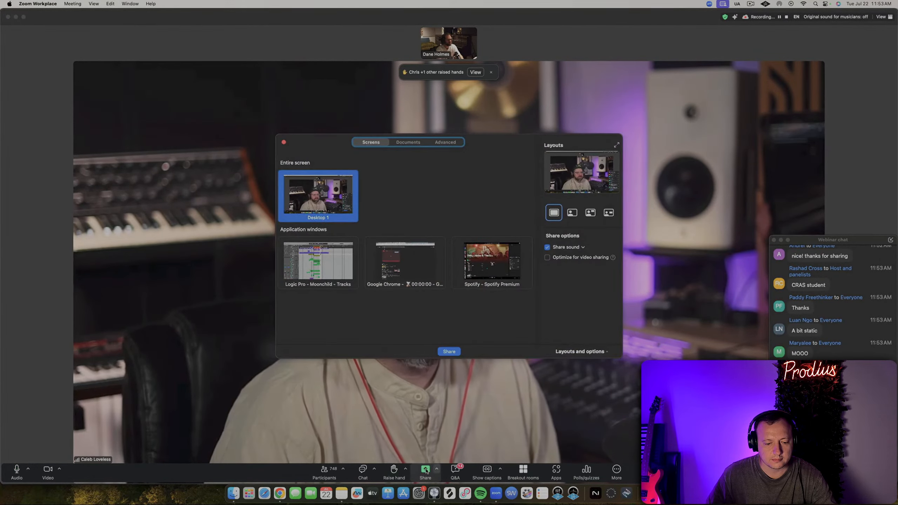
click(449, 352)
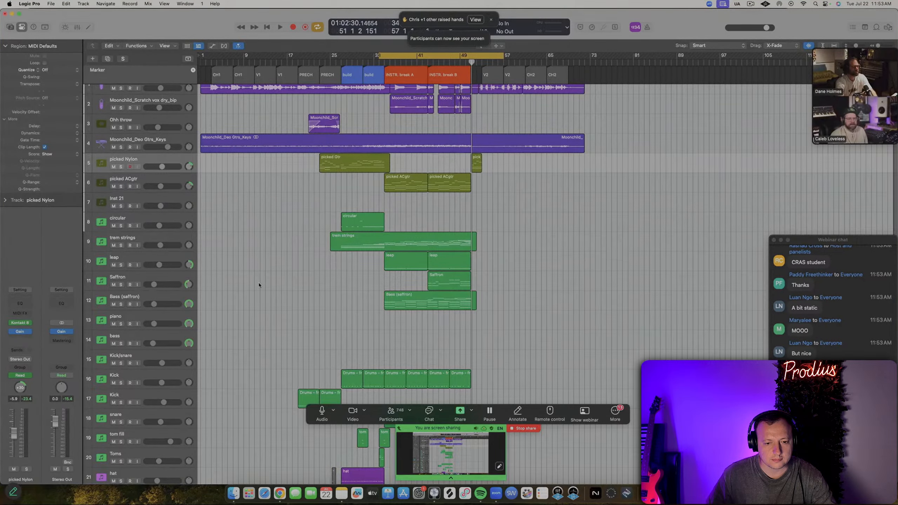
Select the bass track and rehearse a bass part against repeated playback of the instrumental break and the transition into verse 2
click(171, 199)
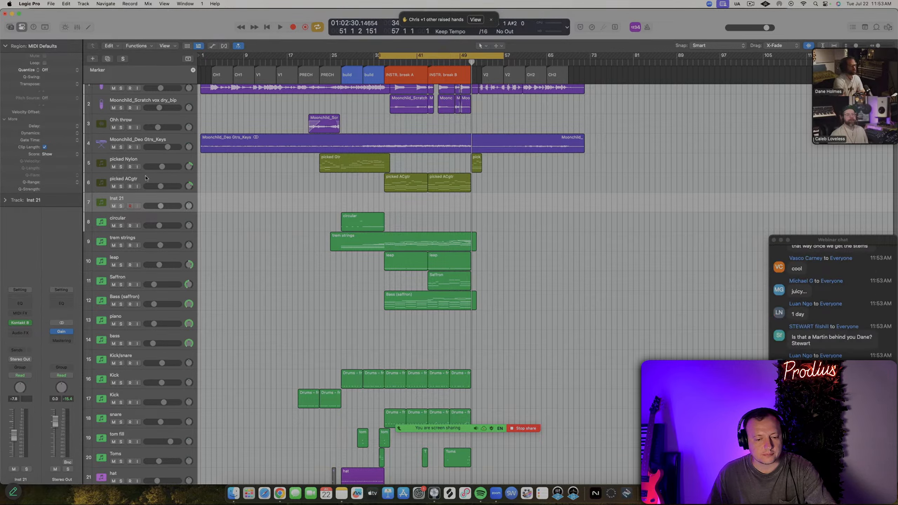
click(143, 338)
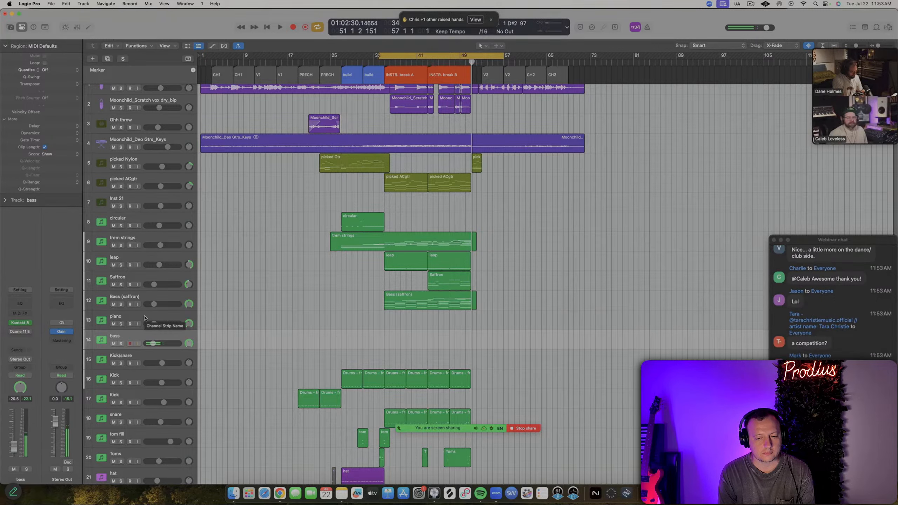
key(space)
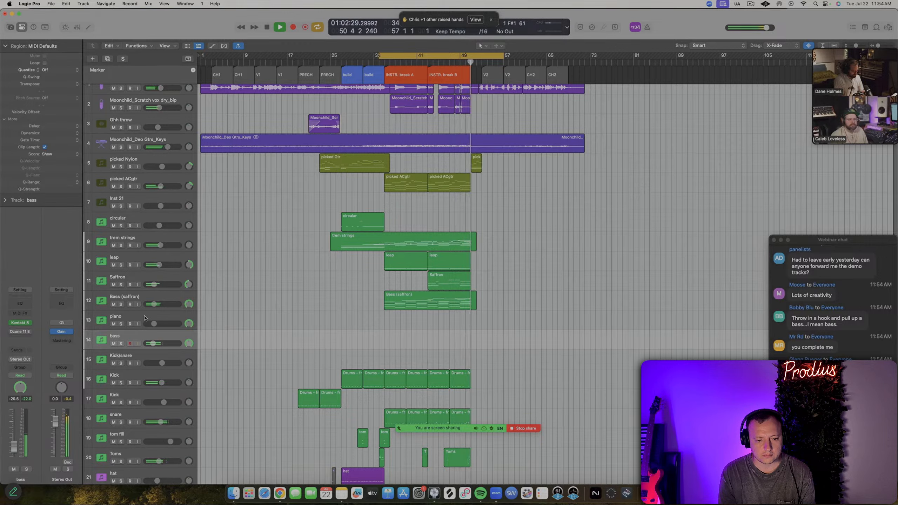
key(space)
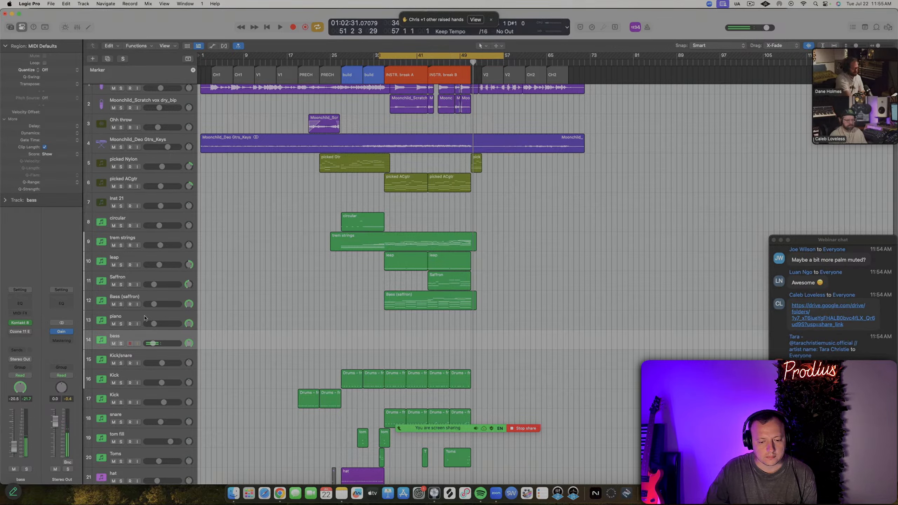
key(space)
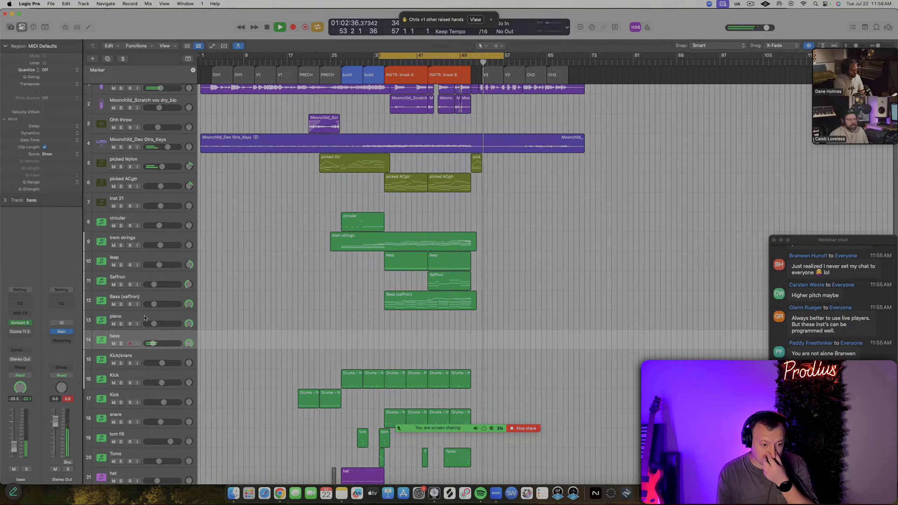
key(space)
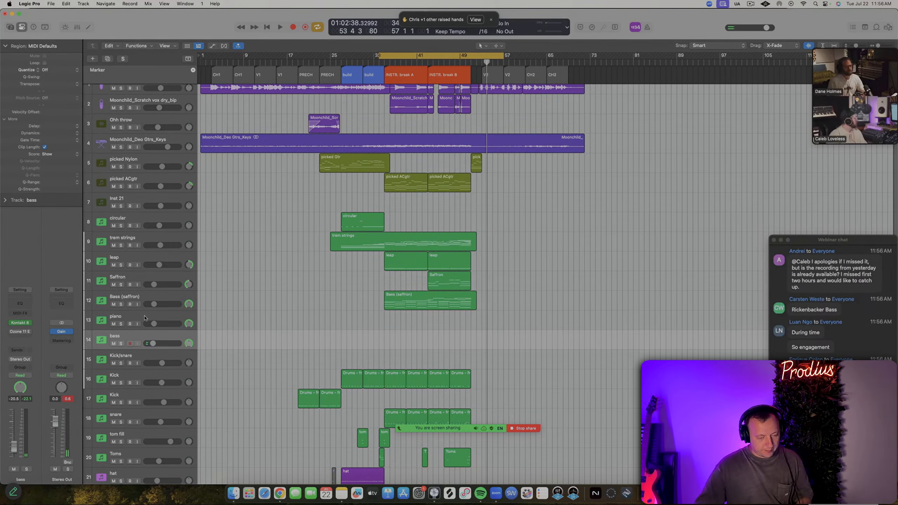
key(space)
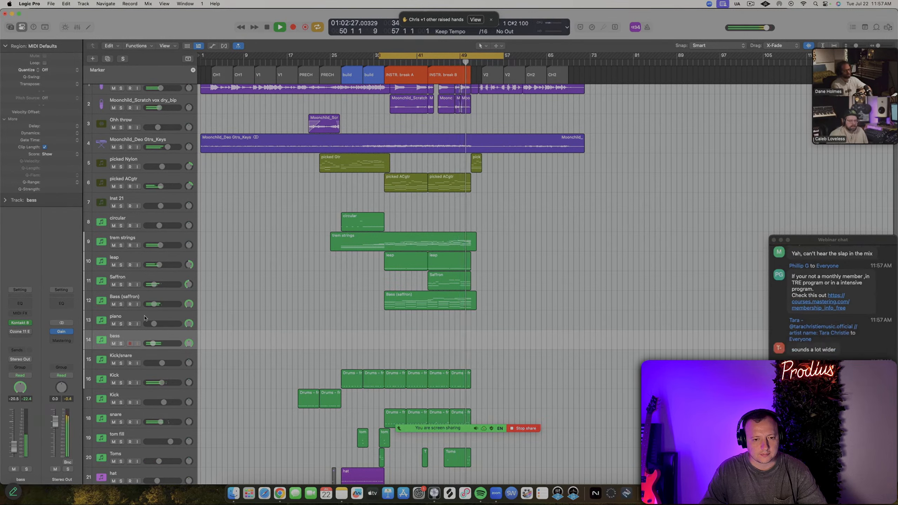
key(space)
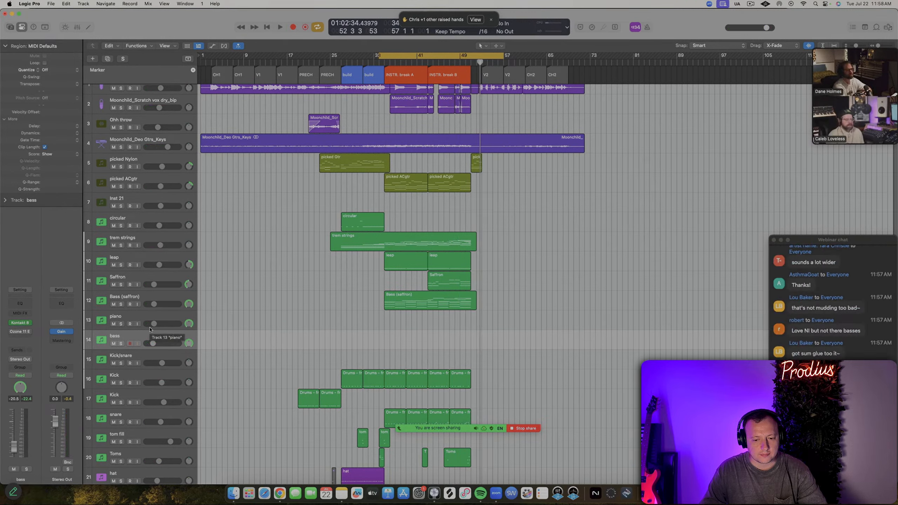
key(space)
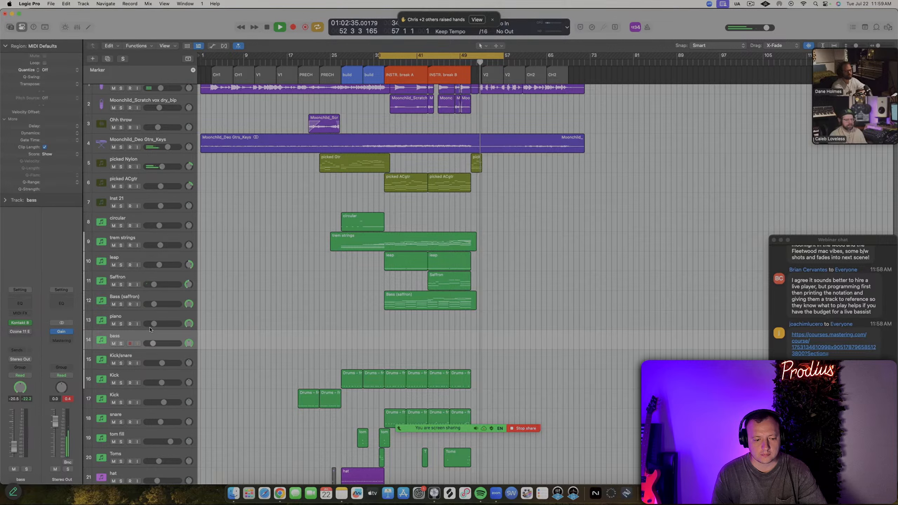
key(space)
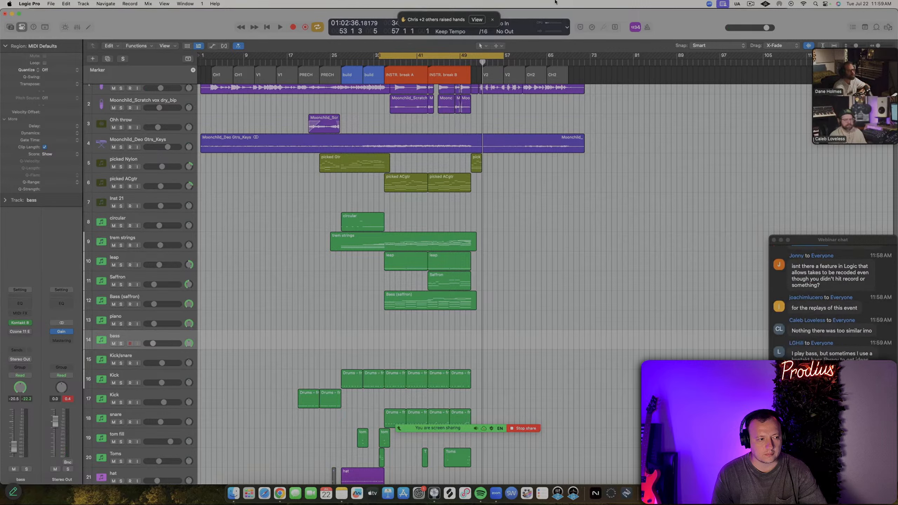
key(space)
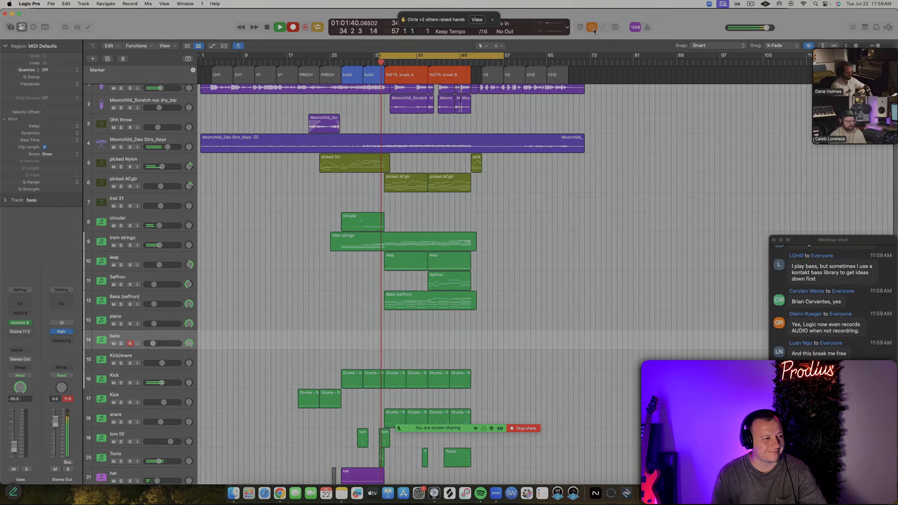
key(r)
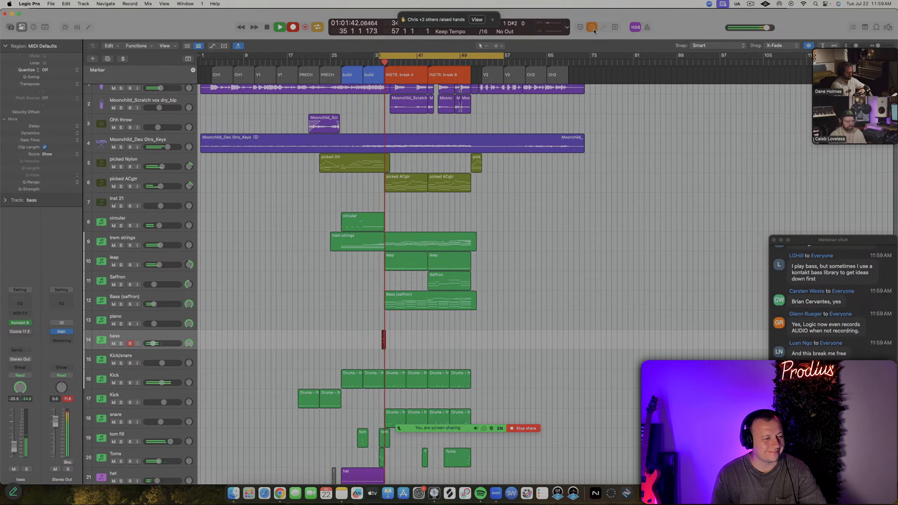
key(space)
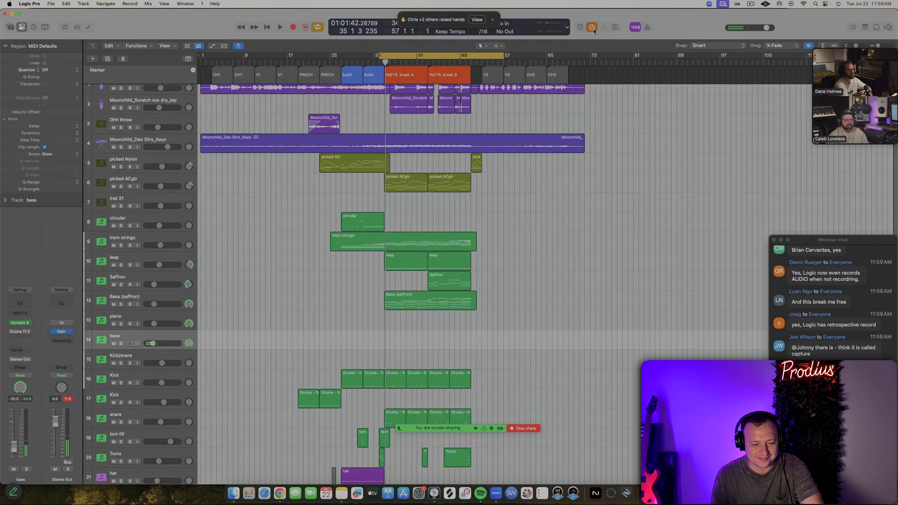
key(space)
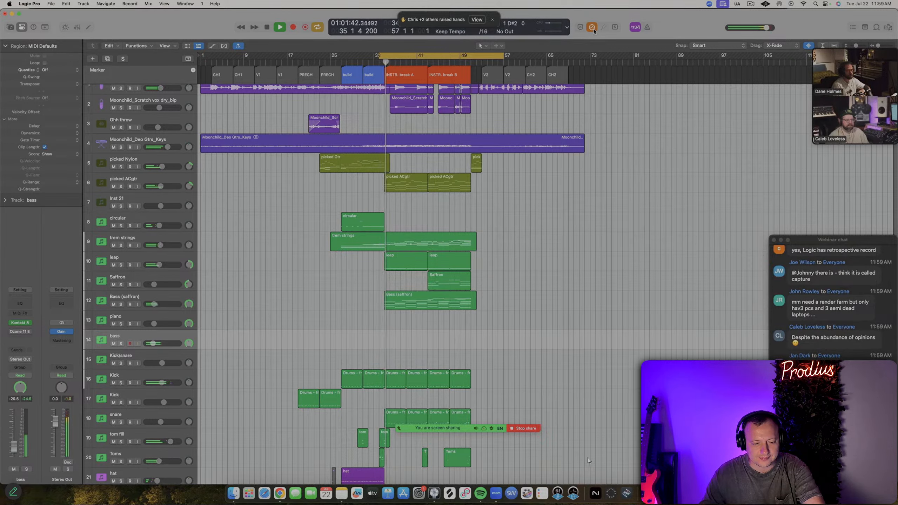
key(space)
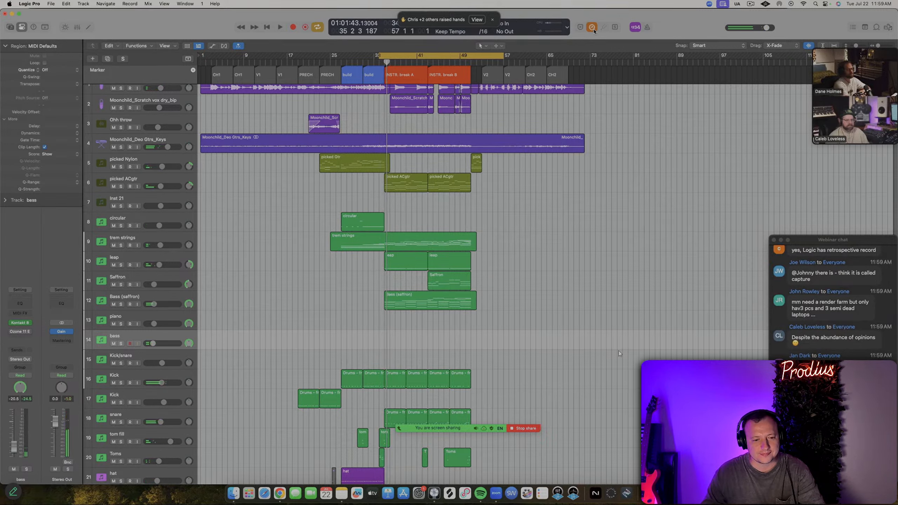
Record the bass part beneath the instrumental break and into the transition before verse 2, and open its notes in the Piano Roll
key(r)
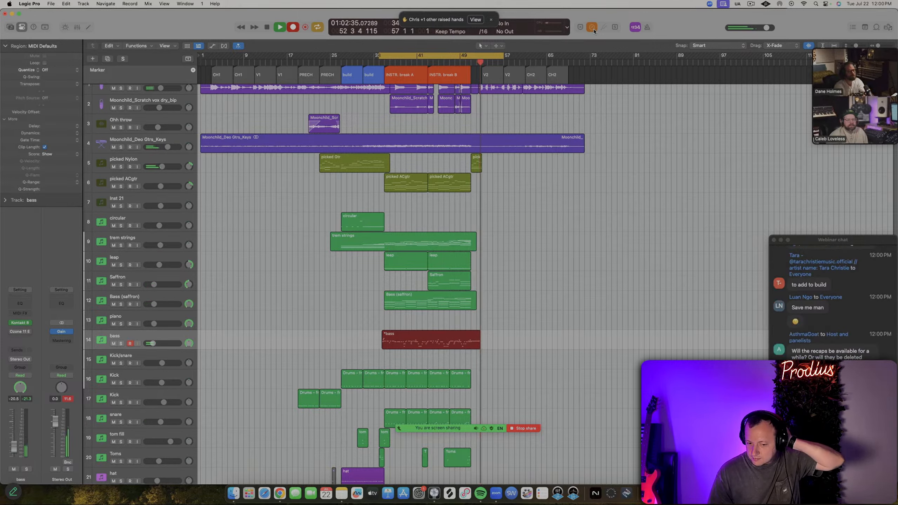
key(space)
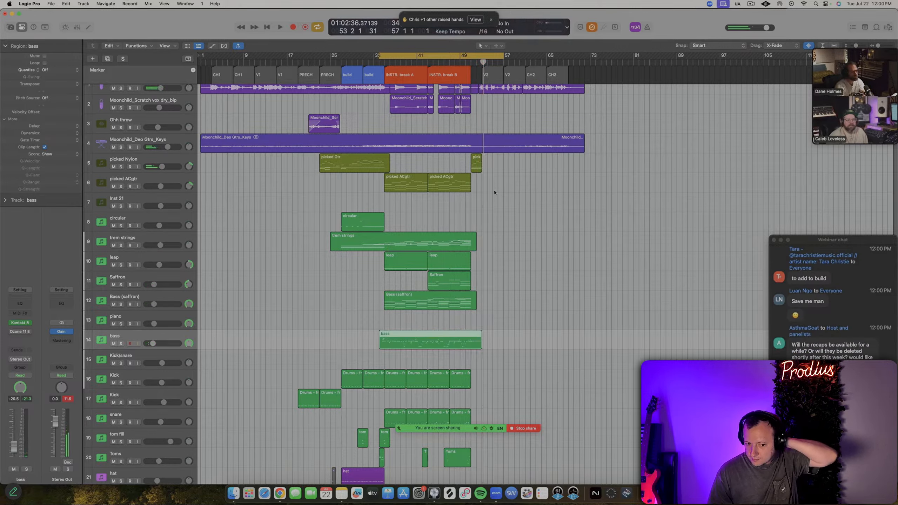
key(e)
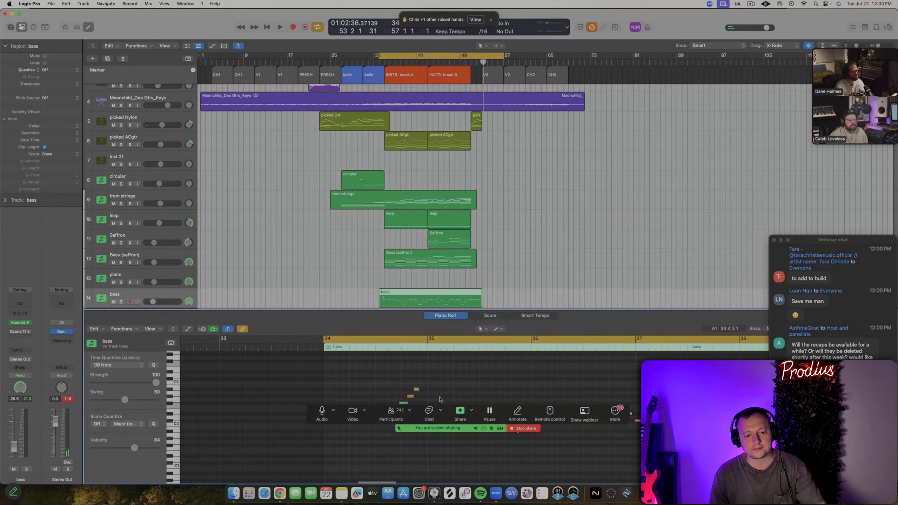
drag(363, 400, 415, 255)
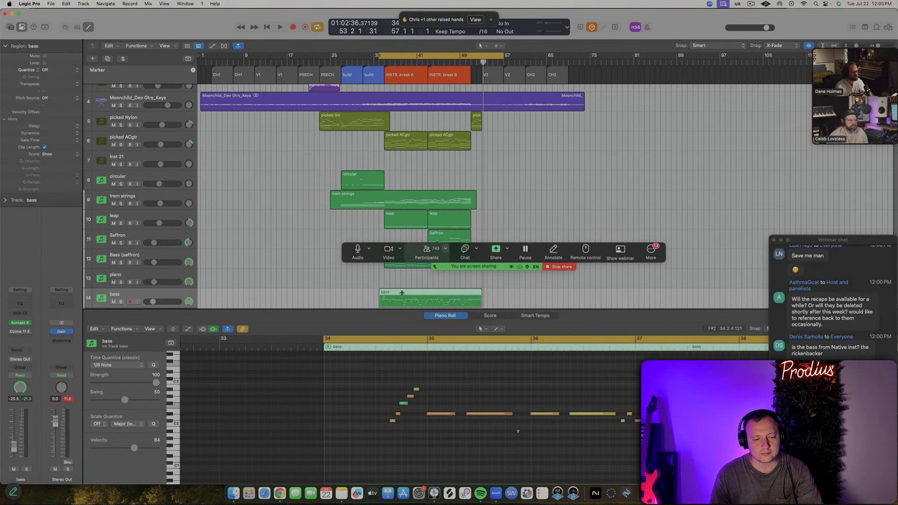
ctrl+alt+click(504, 422)
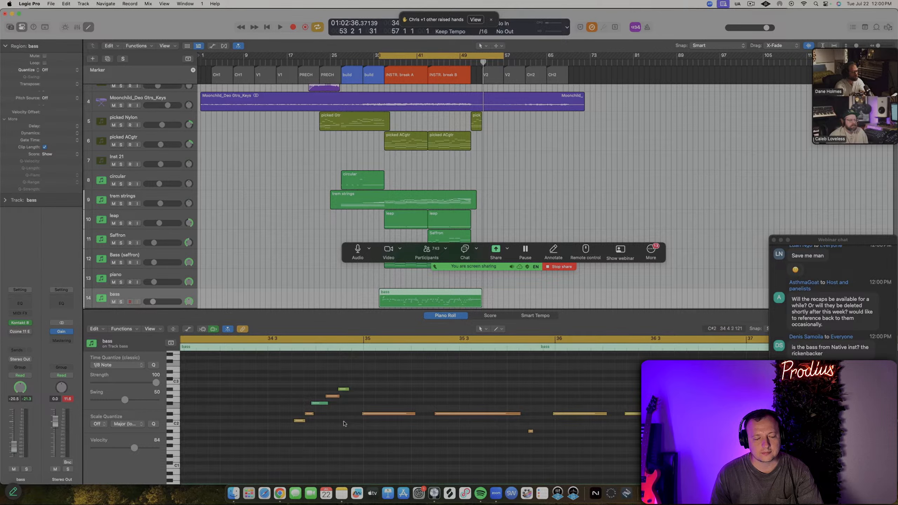
scroll(390, 383, down, 10)
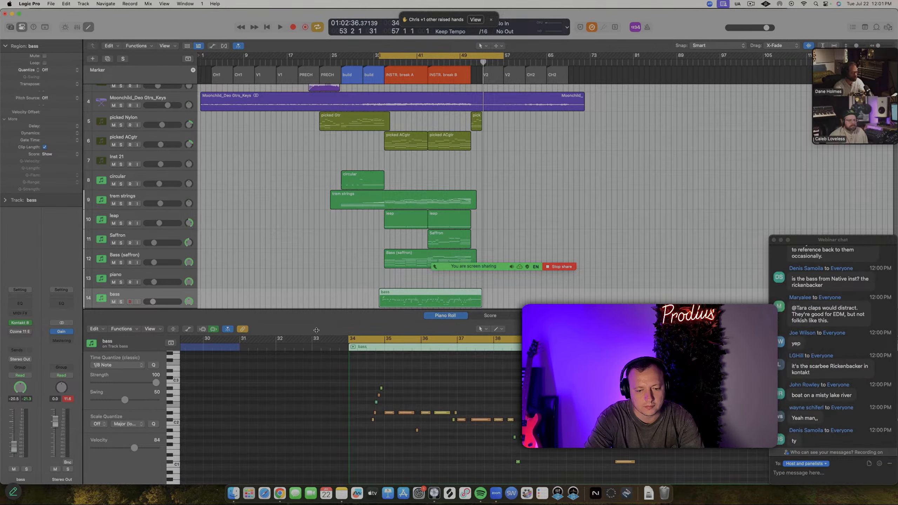
scroll(459, 370, up, 8)
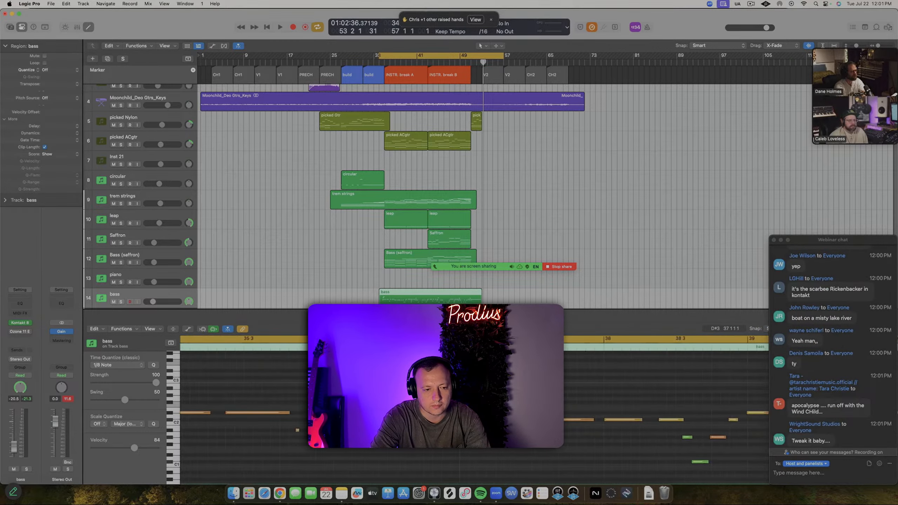
Play back the recorded bass region, delete the tiny low note just before bar 40, and replay from bar 39
click(234, 277)
key(space)
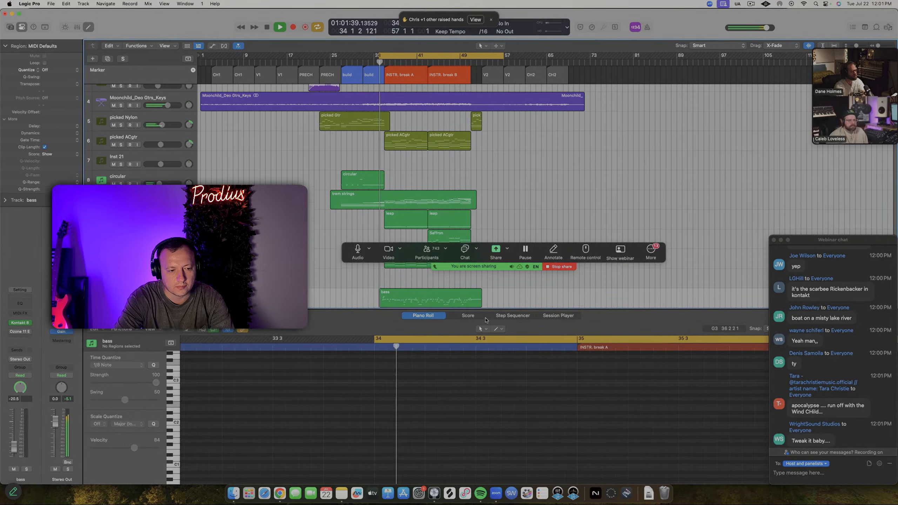
scroll(402, 279, down, 2)
click(402, 283)
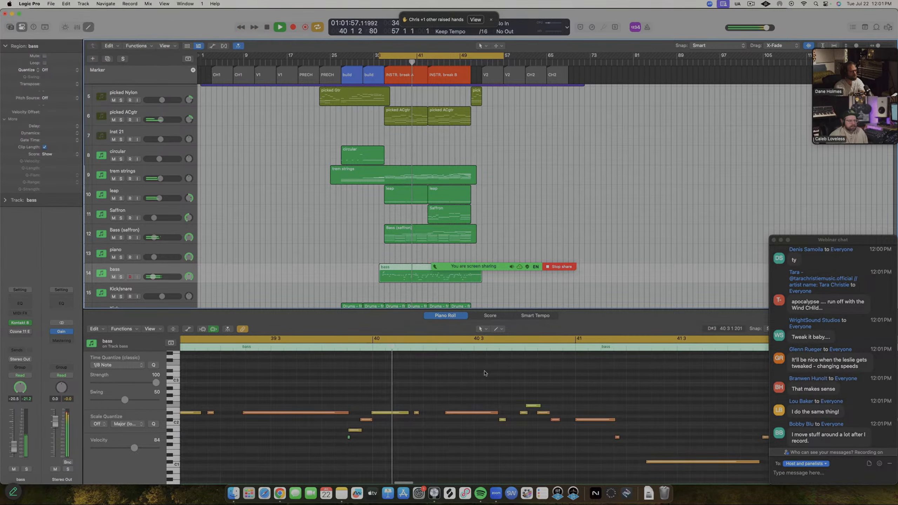
click(349, 437)
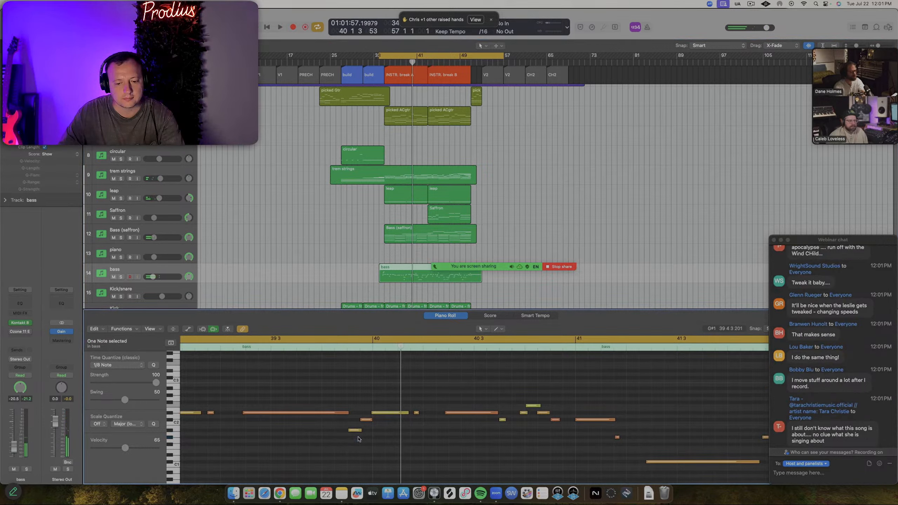
drag(378, 405, 377, 405)
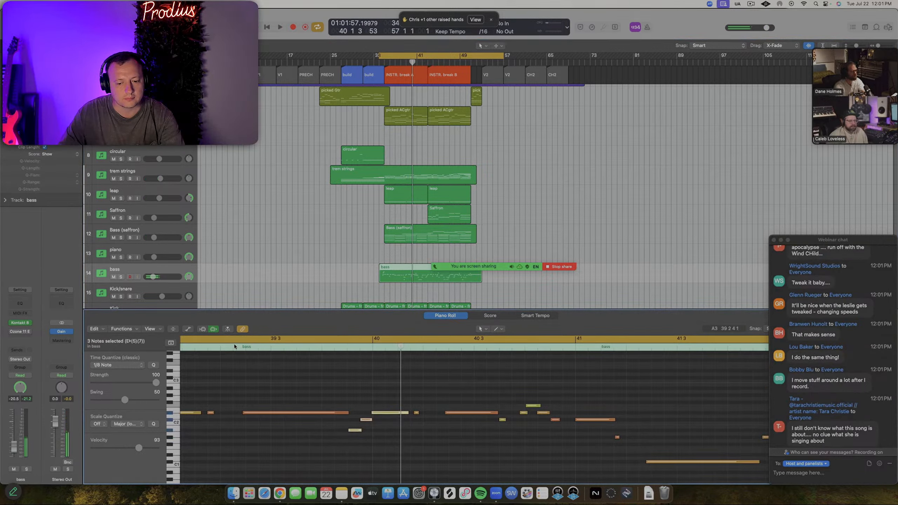
click(234, 345)
key(space)
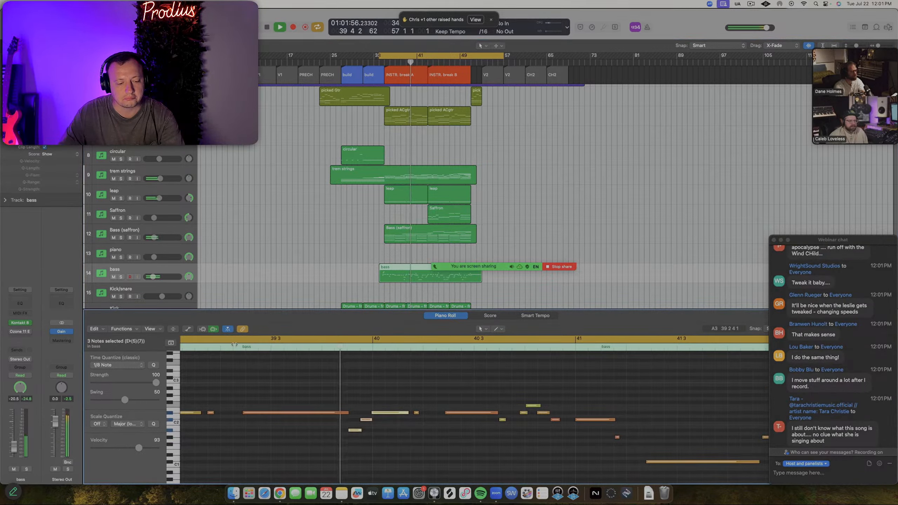
With the Velocity tool, set the low A#1 note before bar 40 to velocity 98 and the D#2 note at bar 40 to 97
key(t)
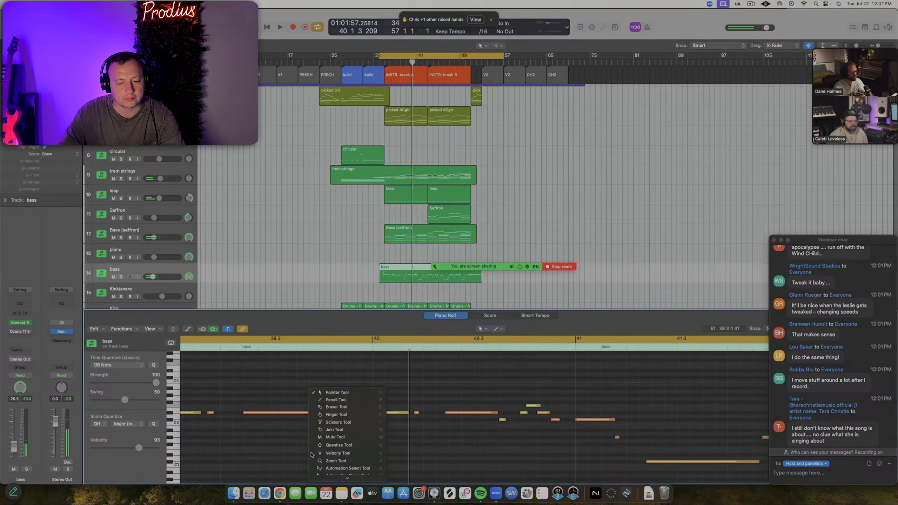
key(v)
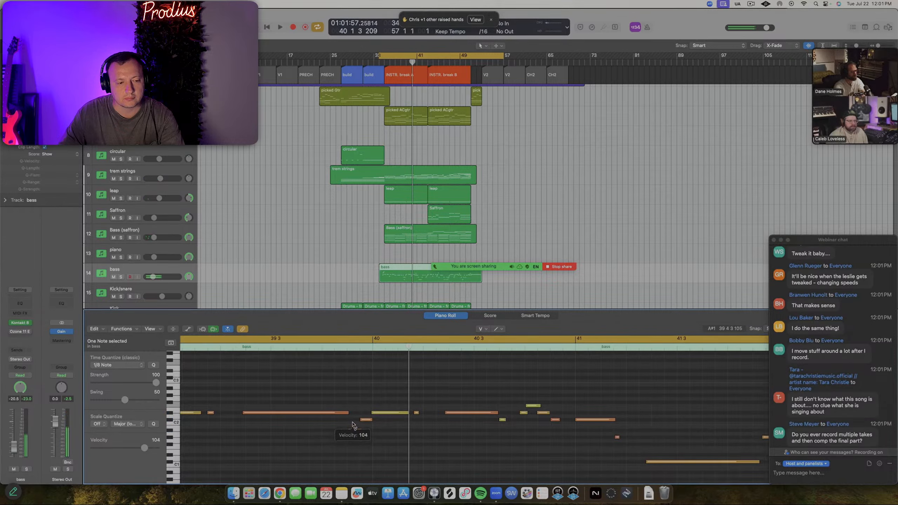
click(356, 431)
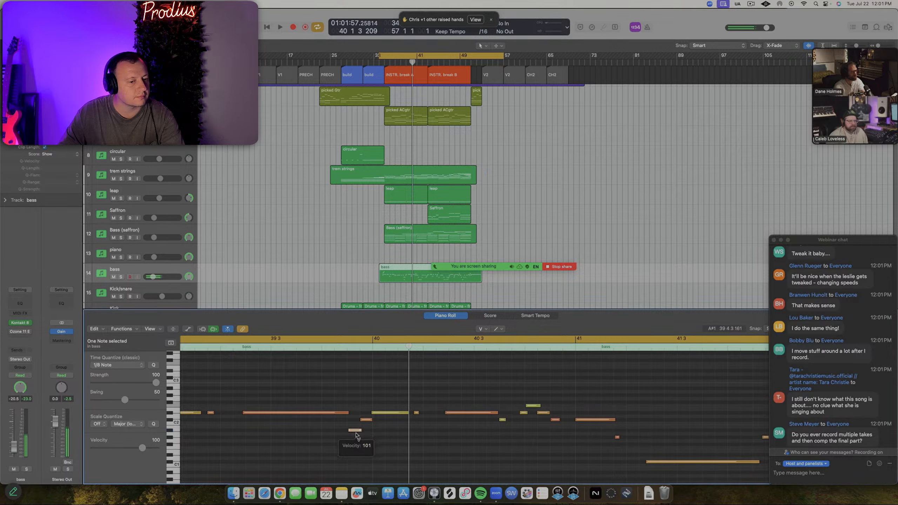
drag(356, 434, 357, 436)
click(359, 431)
drag(380, 412, 381, 408)
click(358, 430)
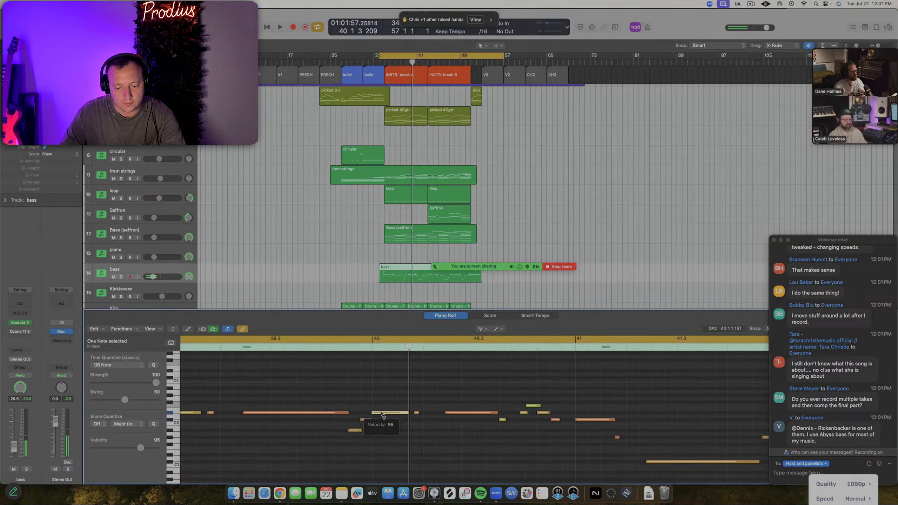
click(866, 498)
drag(367, 421, 355, 433)
click(859, 470)
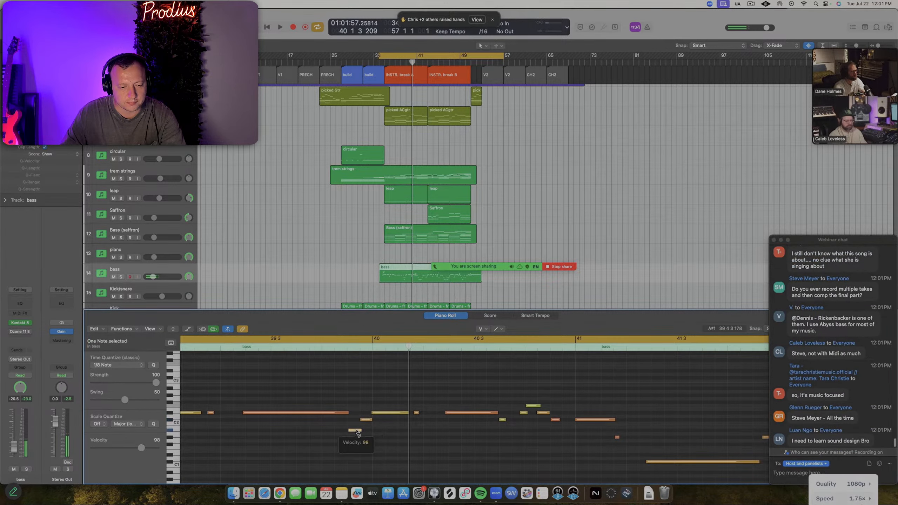
click(863, 498)
click(367, 420)
click(850, 498)
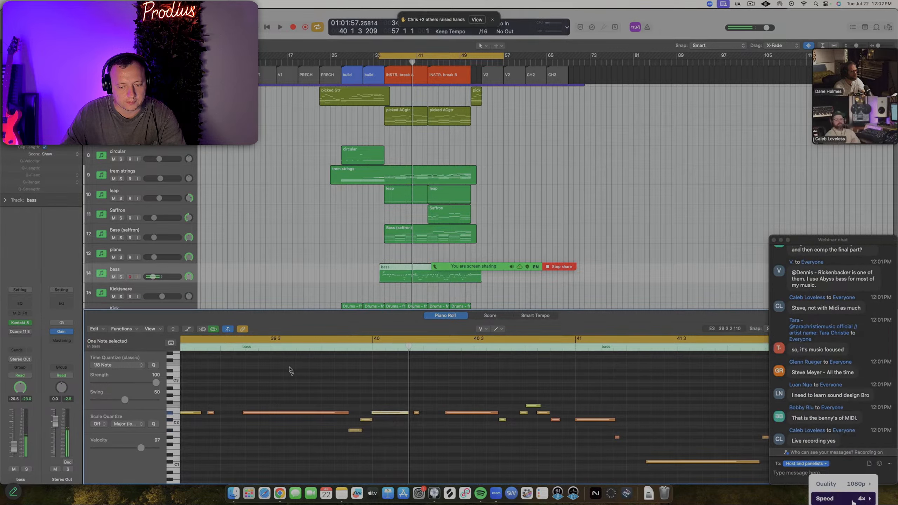
Turn cycle off, return to the Pointer tool, and audition the bass run around bars 39 and 40
key(c)
key(space)
click(346, 369)
key(space)
key(space)
scroll(410, 402, up, 4)
key(t)
key(t)
scroll(416, 410, left, 5)
key(space)
key(space)
scroll(404, 410, right, 3)
key(space)
Remove the short extra bass note after the bar 40 downbeat, lengthen the neighbouring note into its gap, and replay from bar 39
click(576, 414)
drag(508, 414, 649, 418)
key(Delete)
key(space)
click(636, 400)
key(space)
key(space)
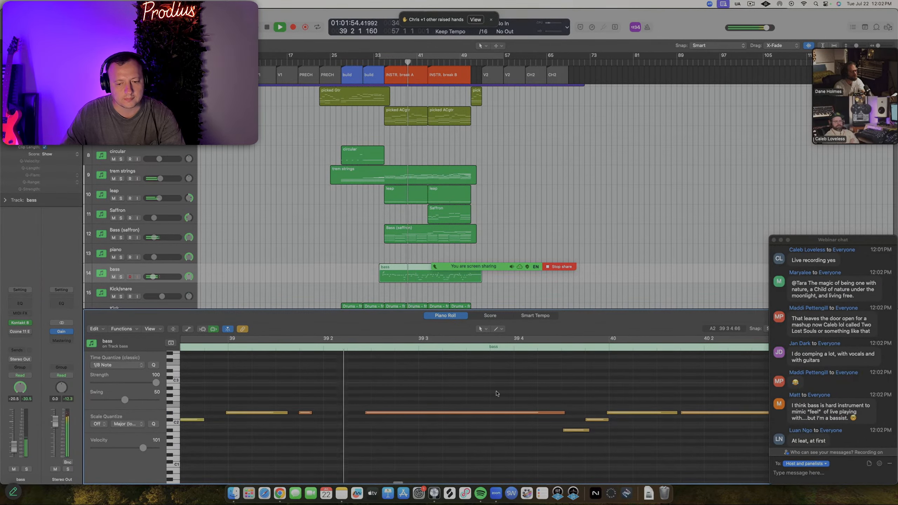
Trim a bass note slightly and raise the short low note late in bar 43 to C#2
scroll(496, 394, right, 4)
key(space)
drag(540, 413, 533, 415)
click(419, 389)
key(space)
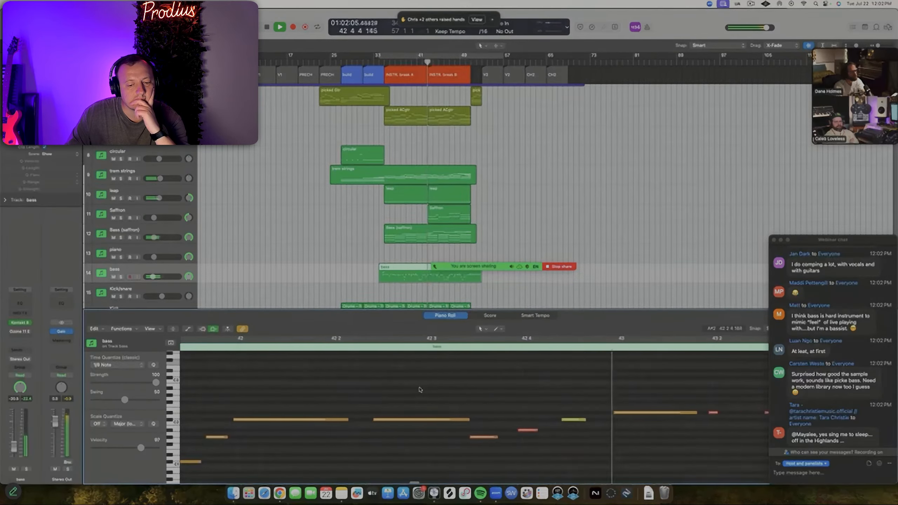
key(space)
click(460, 430)
drag(462, 431, 464, 420)
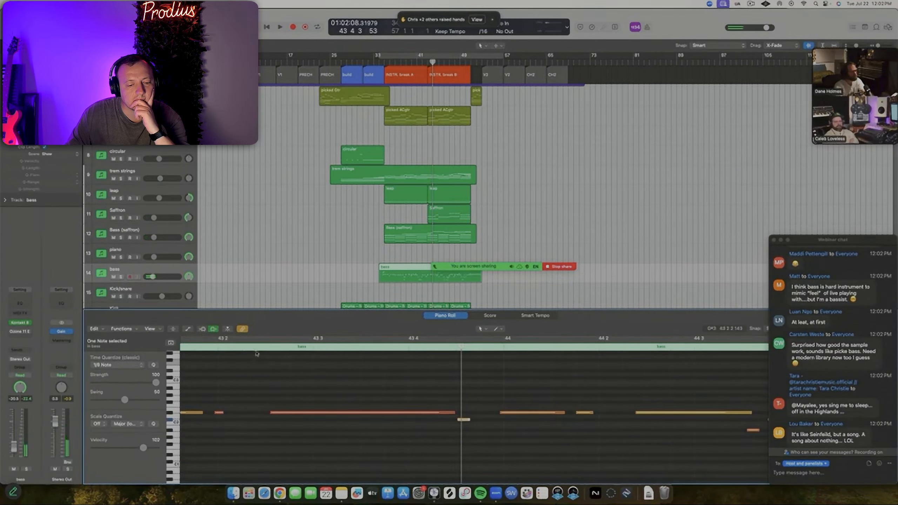
Play the bass part through the end of the break, and turn cycle back on to replay from bar 34
key(space)
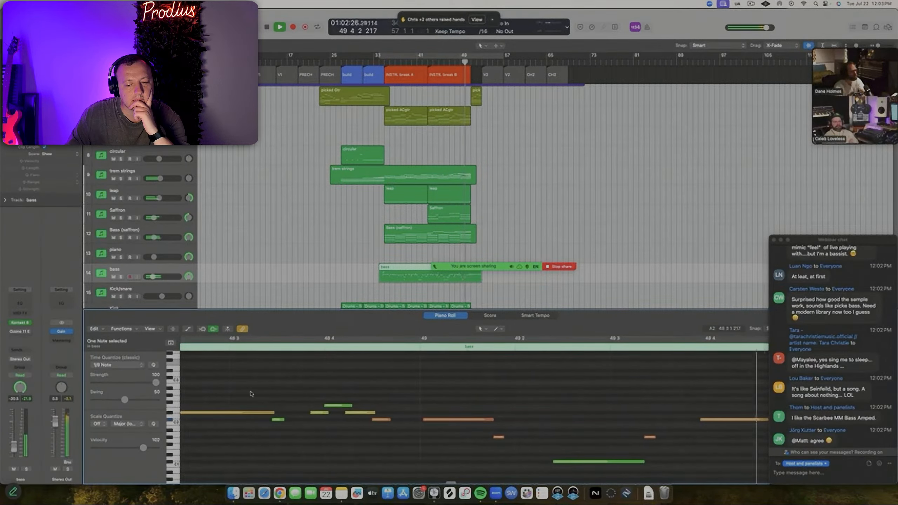
key(c)
key(space)
key(space)
key(super+Right)
key(super+Right)
scroll(491, 417, right, 4)
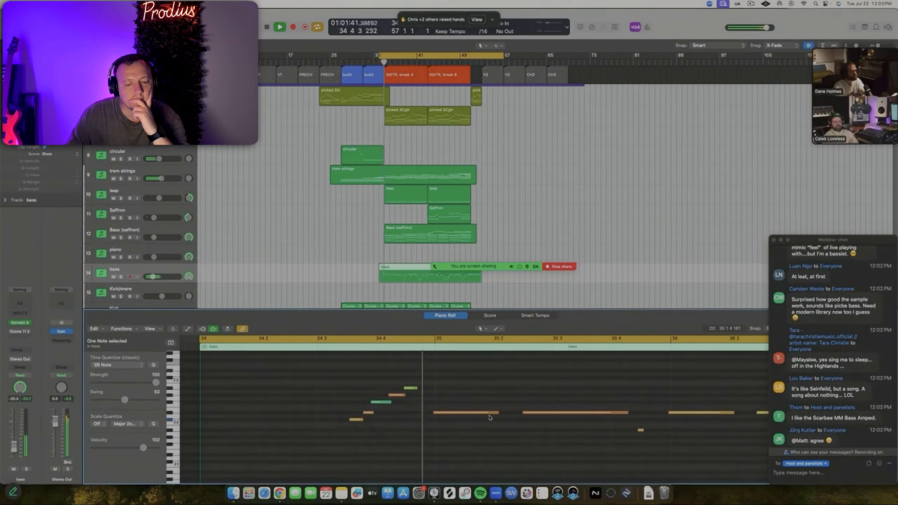
Solo the bass track and raise the F#2 note in the bar 34 pickup run to velocity 91
key(space)
drag(354, 429, 424, 377)
key(ctrl+s)
key(space)
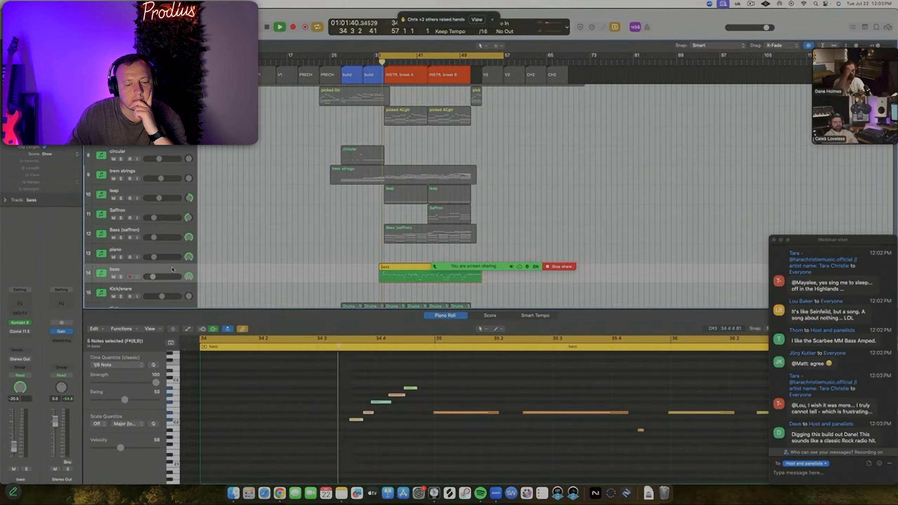
click(395, 418)
scroll(394, 417, up, 5)
key(space)
scroll(394, 417, up, 2)
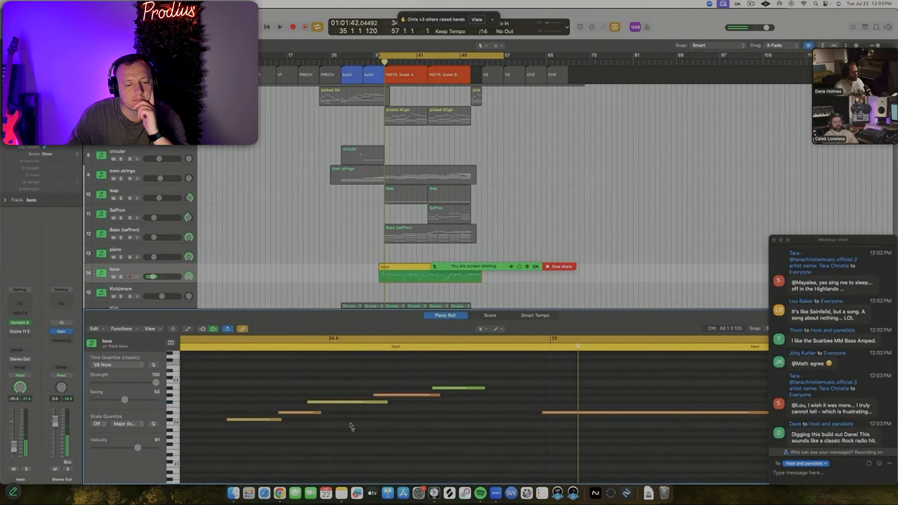
Trim the start of the pickup run's F#2 note, quantize the six opening bass notes to 1/16 Note, and play the result
click(309, 403)
scroll(356, 421, down, 5)
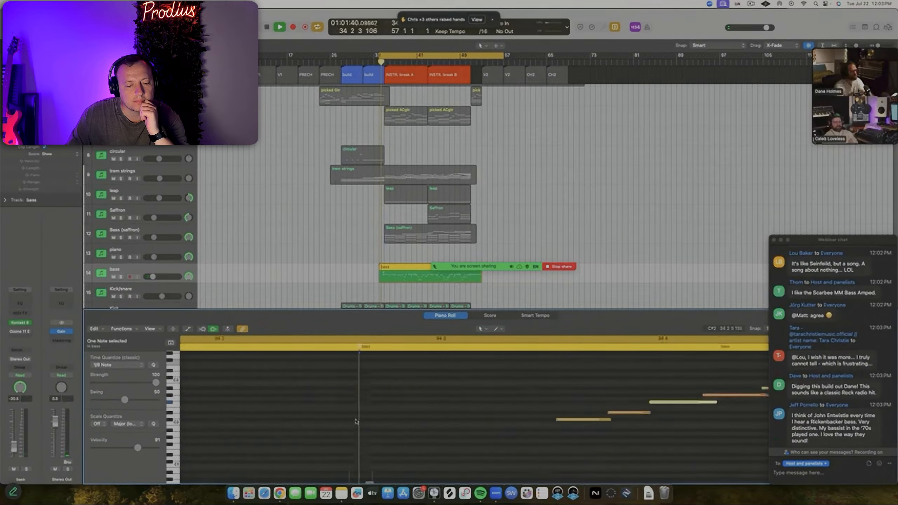
click(105, 365)
click(103, 374)
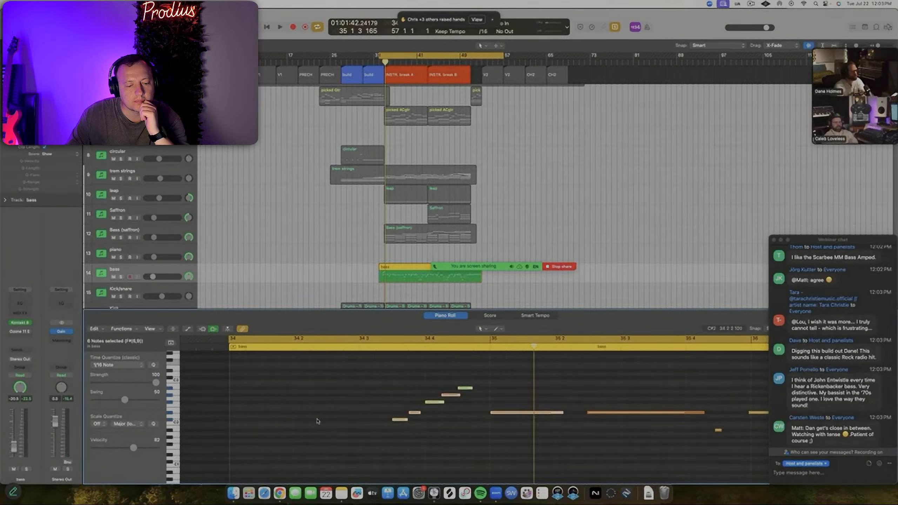
key(space)
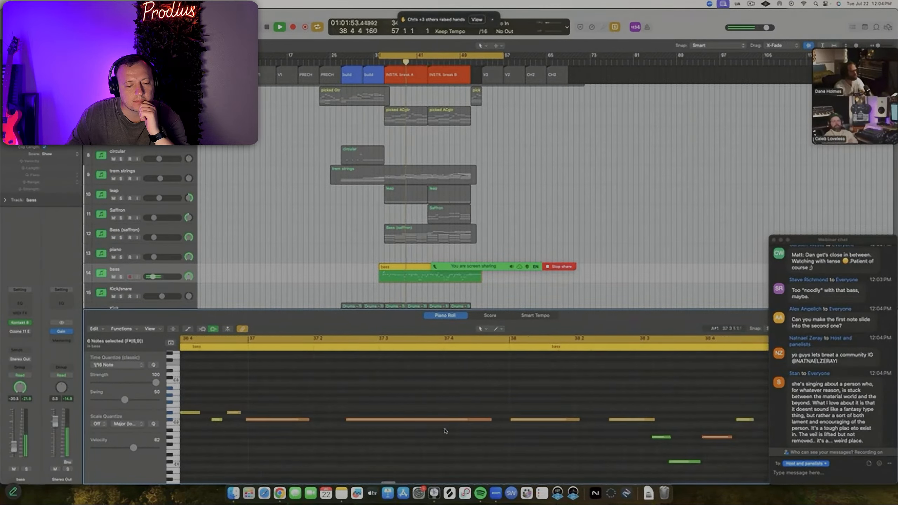
Switch to Spotify and listen to the ending of Look At Us Now (Honeycomb) as a bass reference
key(super+Tab)
key(space)
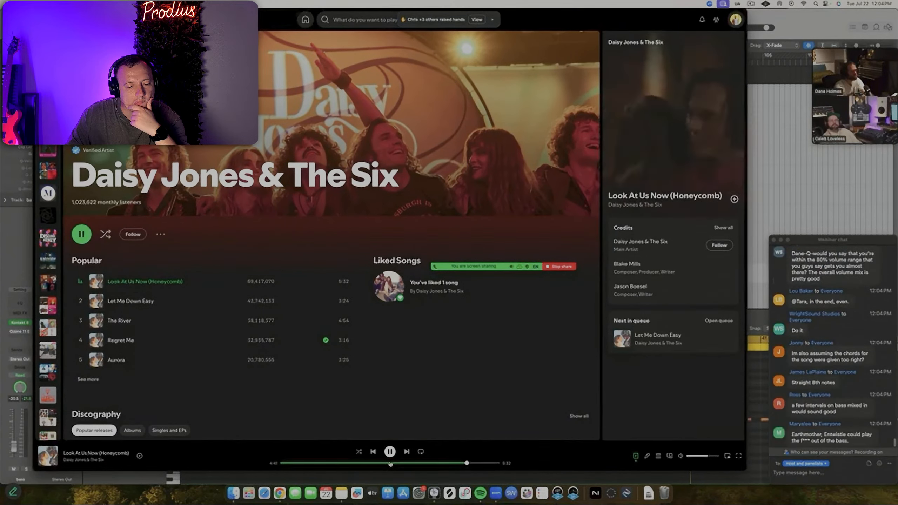
key(space)
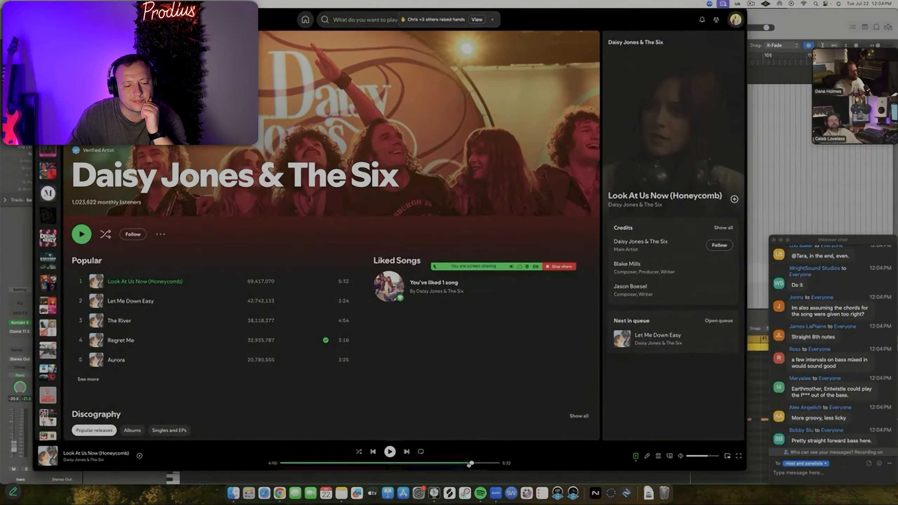
click(390, 452)
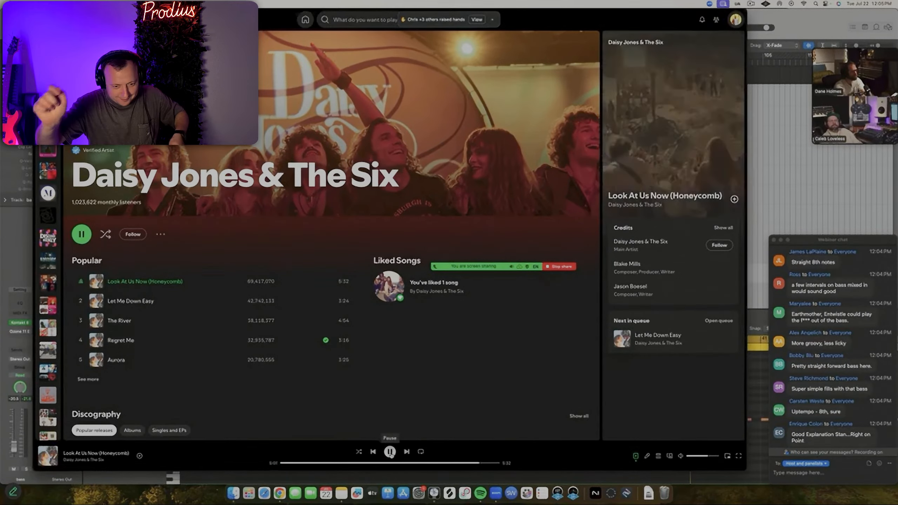
click(390, 452)
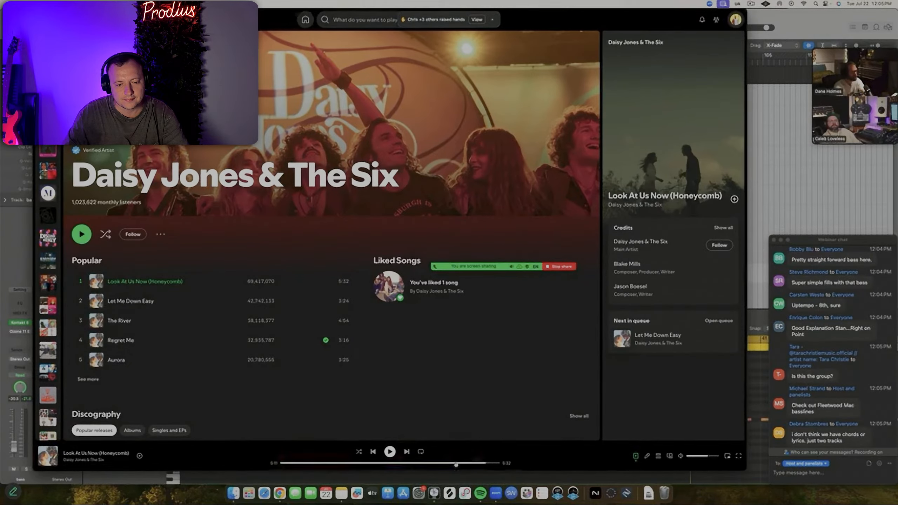
Switch back to Logic Pro, unsolo the bass track, and play the break with the full arrangement
key(super+Tab)
key(space)
key(s)
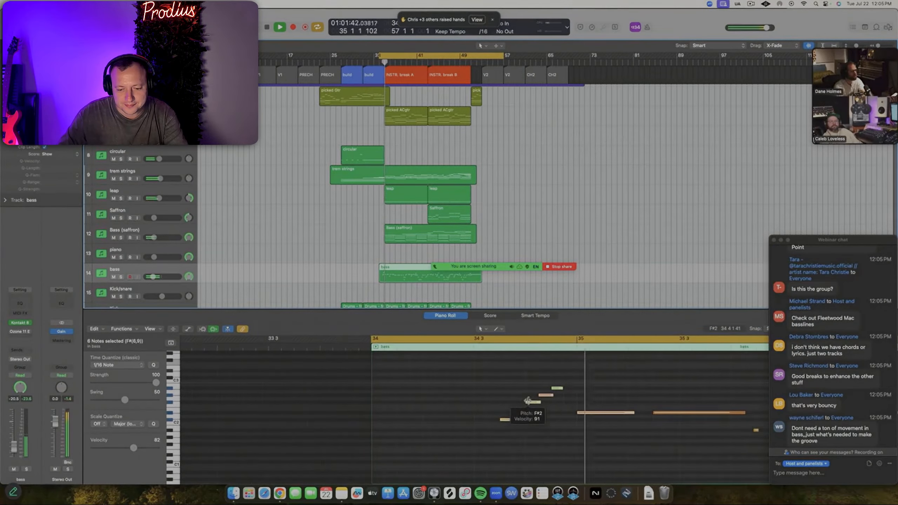
click(863, 498)
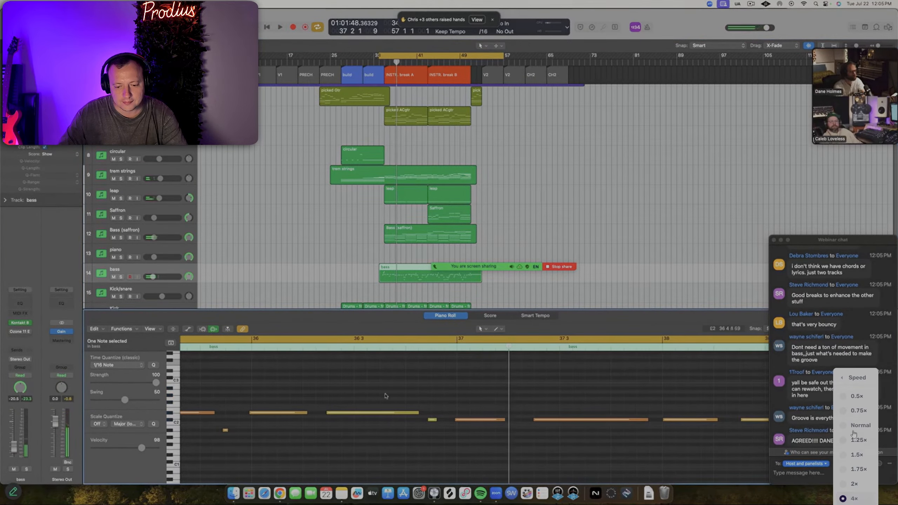
click(856, 427)
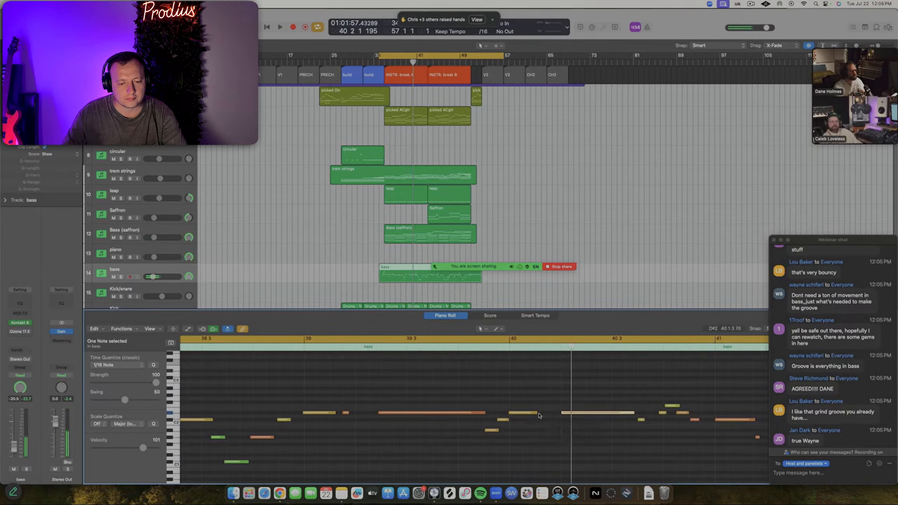
Lengthen the D#2 bass note on bar 40, cutting back the start of the D#2 note after it, and play the result
click(536, 413)
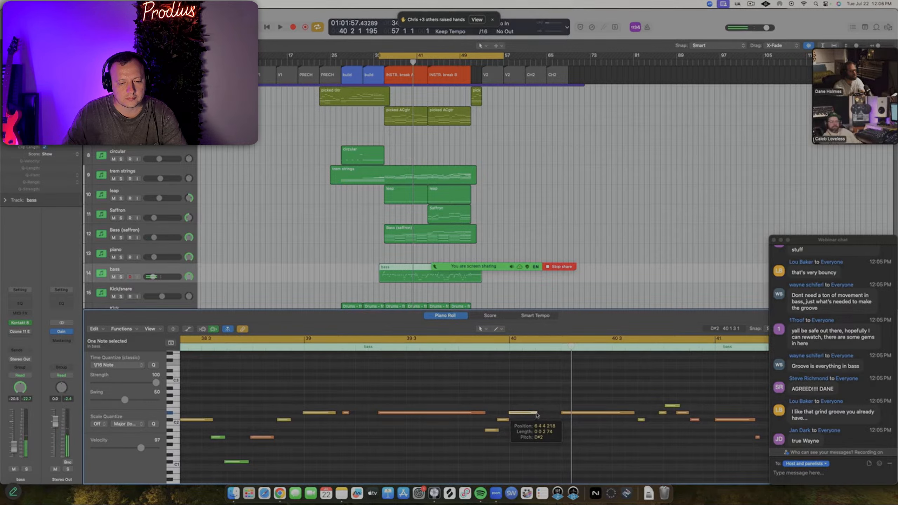
double_click(500, 347)
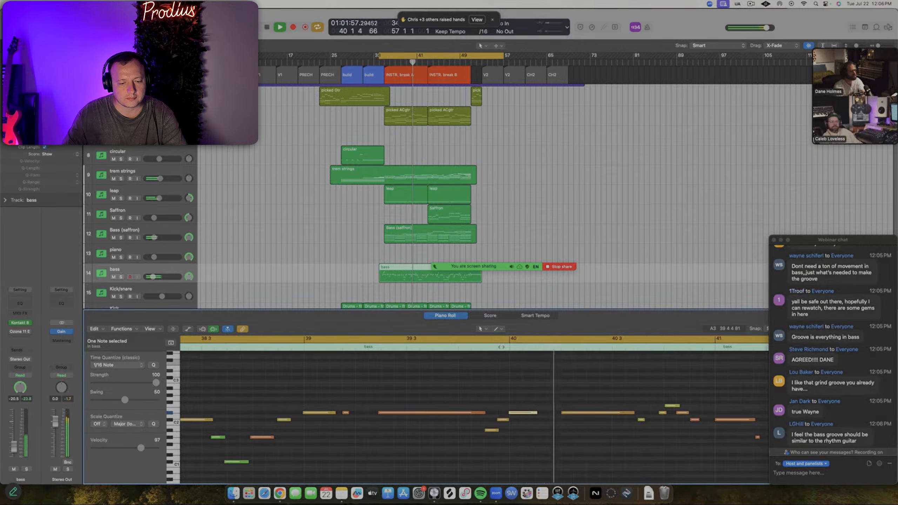
mouse_move(563, 413)
mouse_down()
mouse_move(588, 414)
mouse_move(558, 412)
mouse_move(573, 412)
mouse_up()
key(c)
key(shift+space)
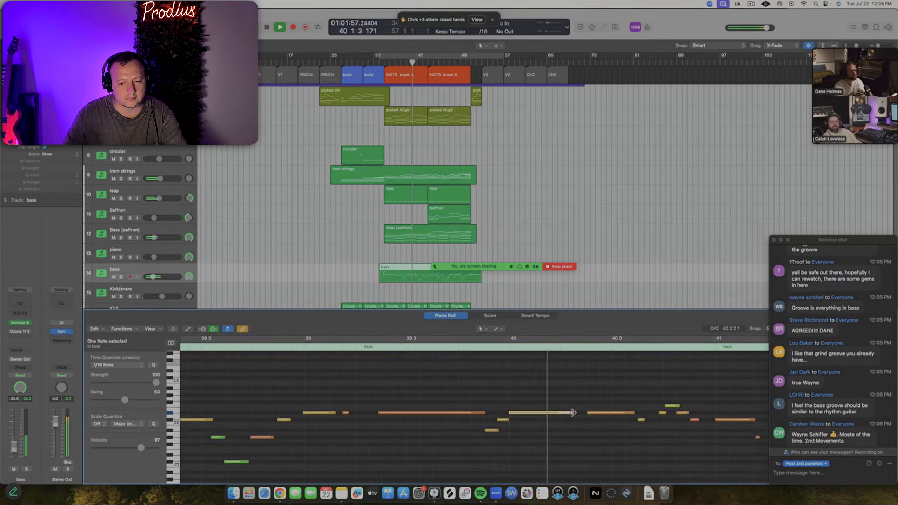
key(space)
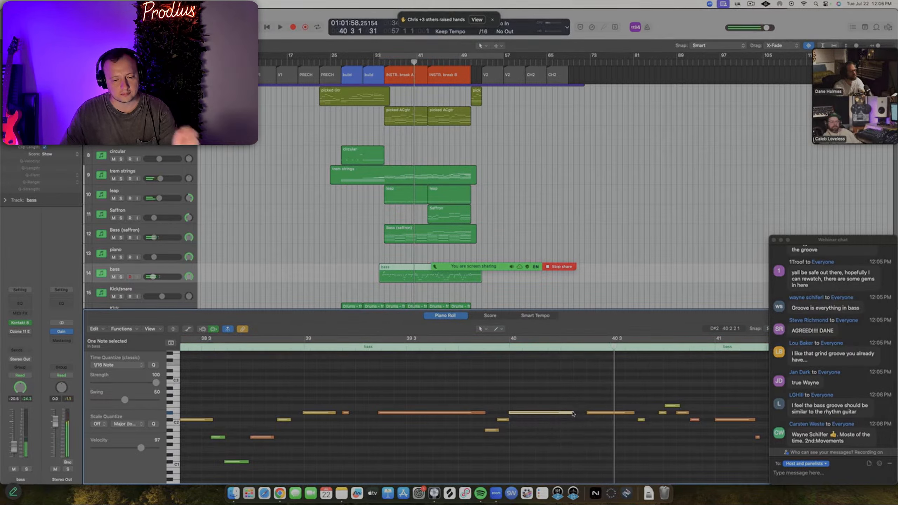
Shorten the end of the D#2 note on bar 40 to leave a gap before the next D#2 note, and play it
drag(574, 413, 568, 415)
drag(566, 415, 560, 413)
key(space)
key(space)
key(space)
click(579, 389)
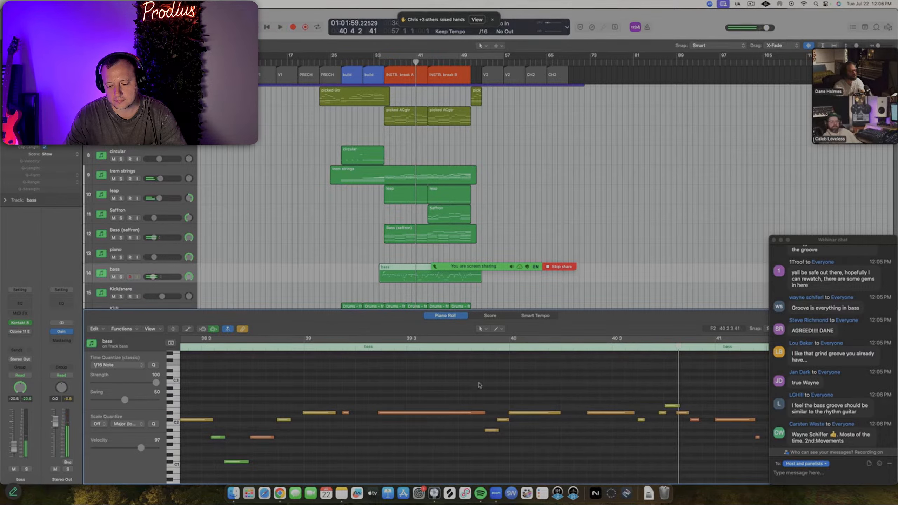
Play the break from the bass pickup in bar 34 and replay the bass phrase leading into bar 41
scroll(353, 374, down, 10)
key(c)
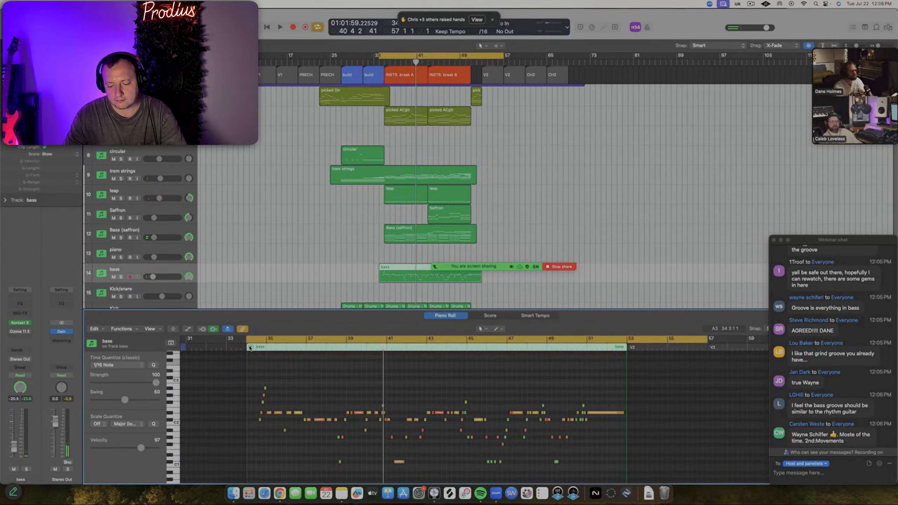
key(space)
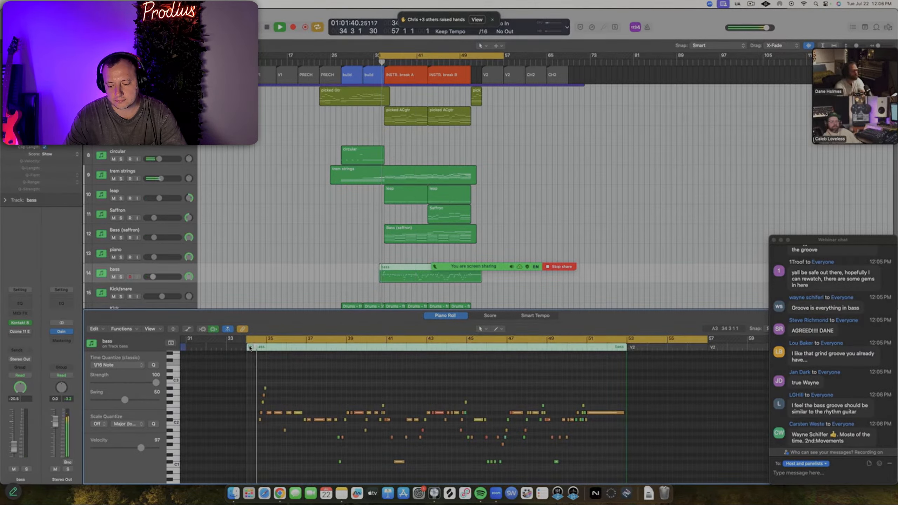
scroll(314, 399, up, 6)
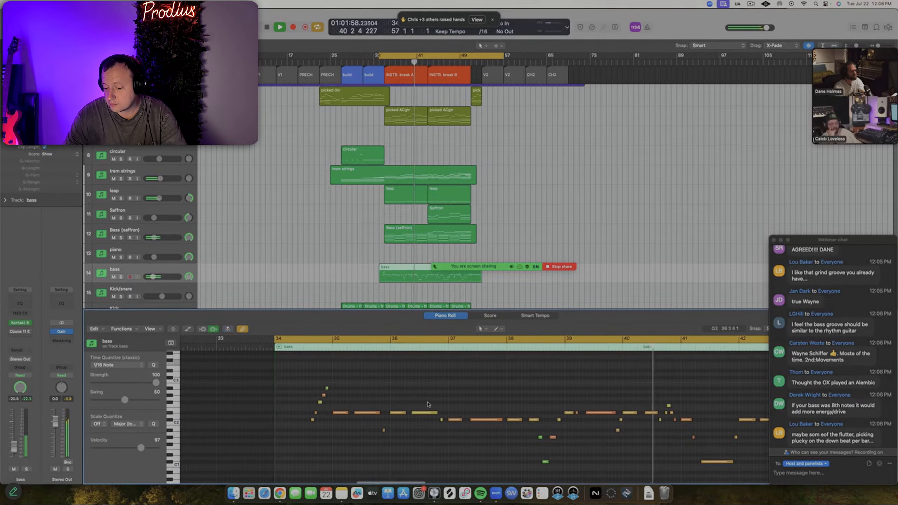
key(space)
ctrl+alt+click(574, 408)
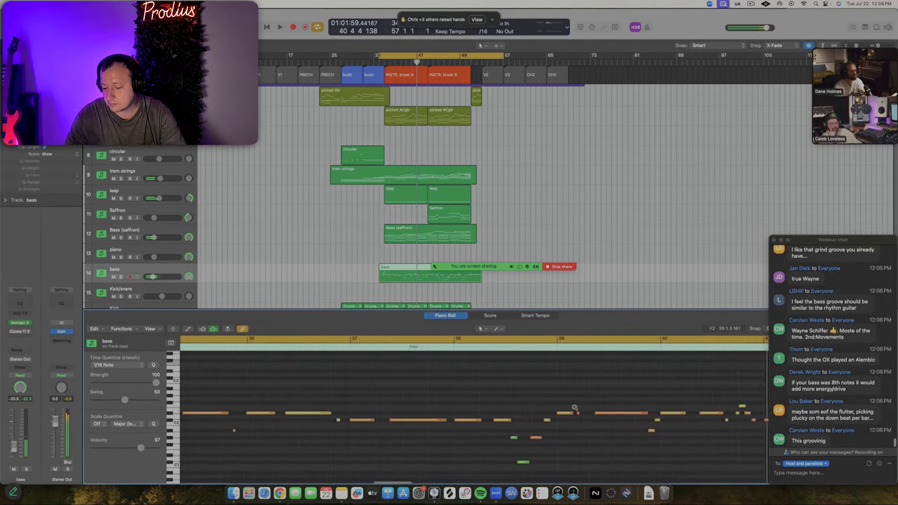
scroll(575, 408, up, 2)
scroll(594, 406, right, 5)
click(507, 342)
click(503, 347)
key(space)
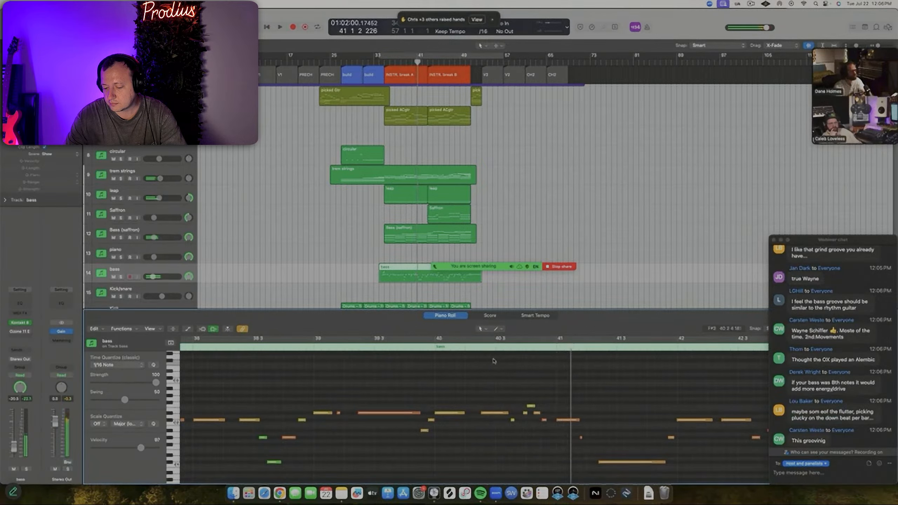
key(comma)
key(space)
Shift the last short D#2 note before bar 41 later in place of the C#2 note, and raise the preceding higher note's velocity to 94
scroll(495, 370, up, 4)
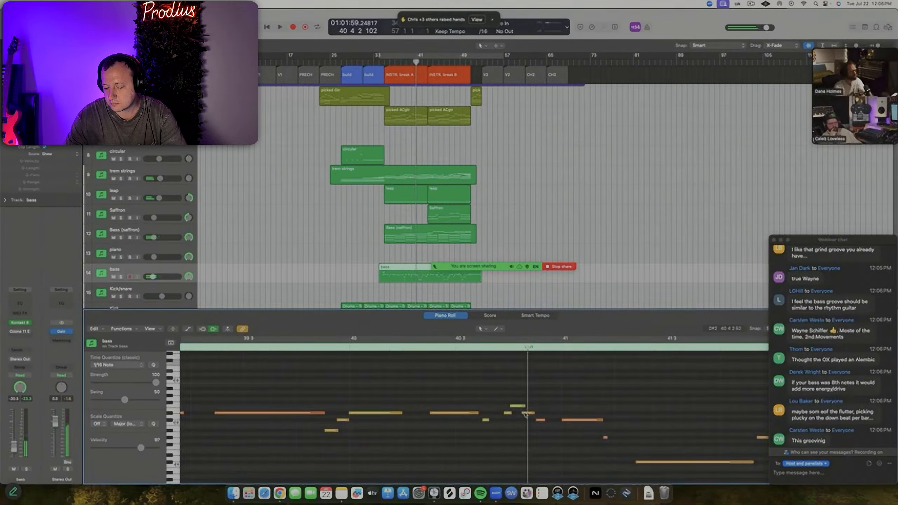
drag(527, 413, 540, 420)
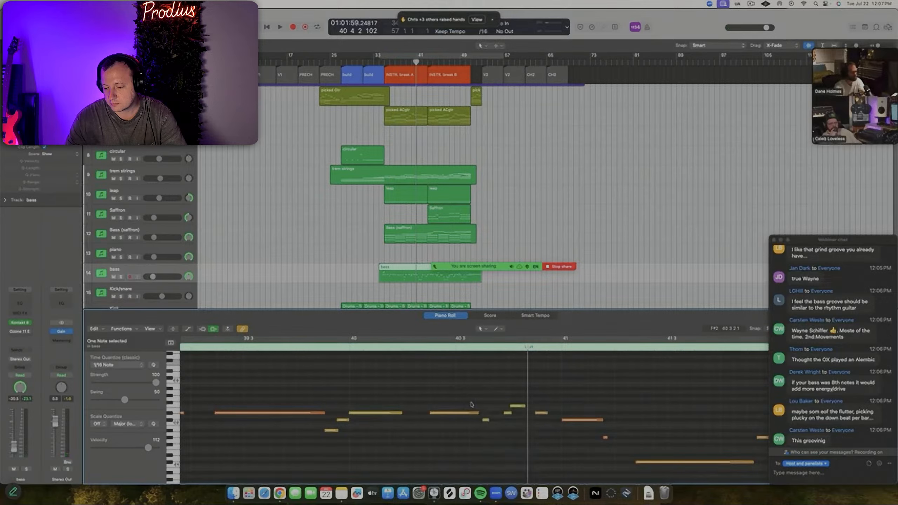
drag(519, 406, 519, 393)
key(space)
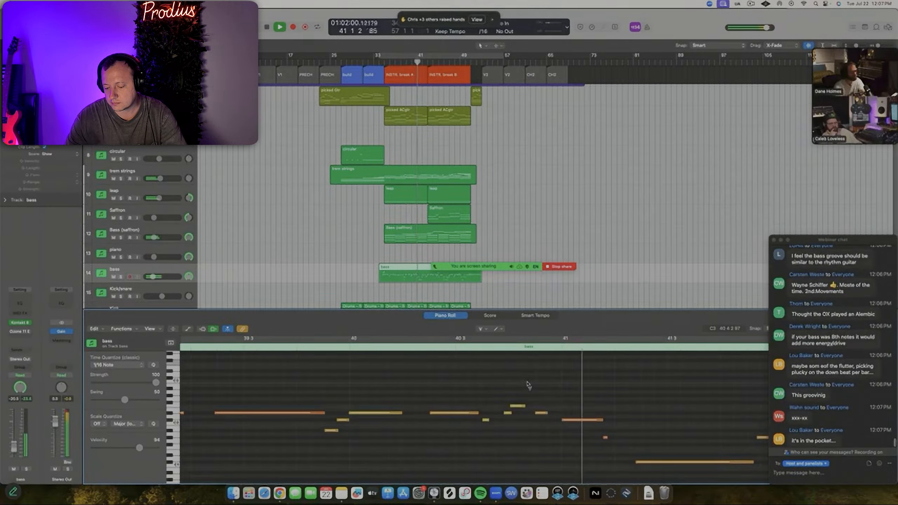
Lengthen the ends of the last two bass notes before bar 41 together and play on into bar 42
key(space)
key(t)
key(t)
drag(526, 406, 556, 414)
click(546, 413)
key(space)
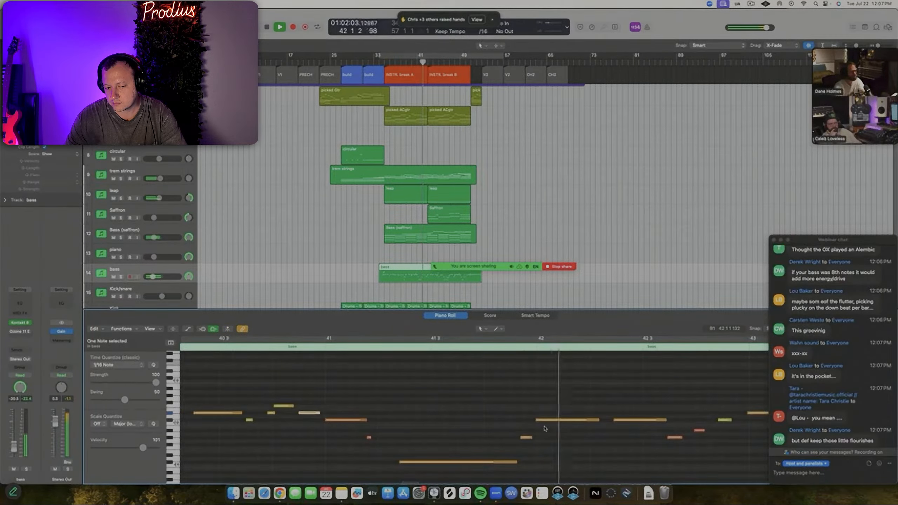
Shorten the end of the C#2 note on bar 42, trim the start of the following C#2 note, and play the bar
key(space)
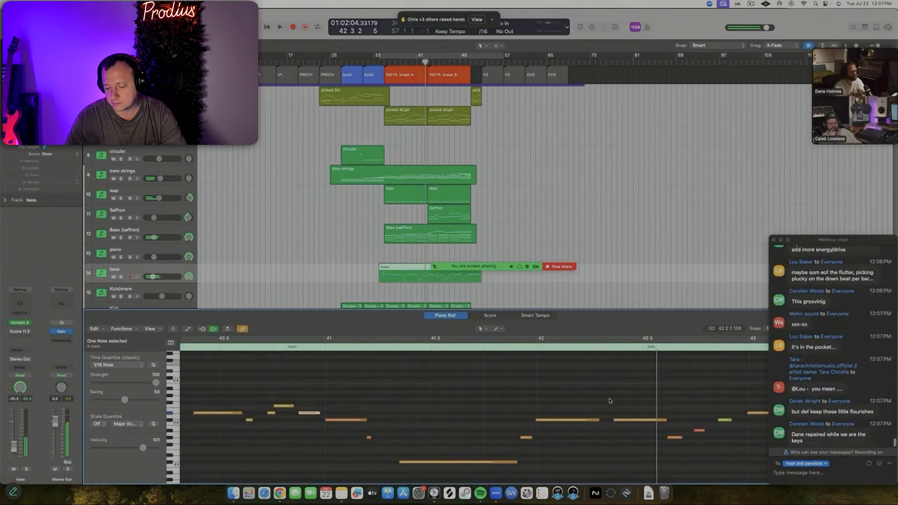
drag(597, 421, 588, 421)
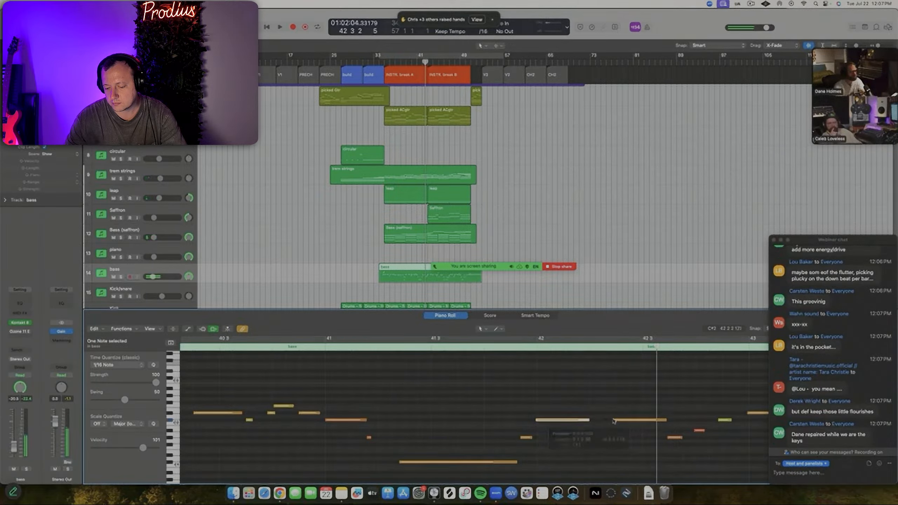
click(531, 348)
key(space)
key(space)
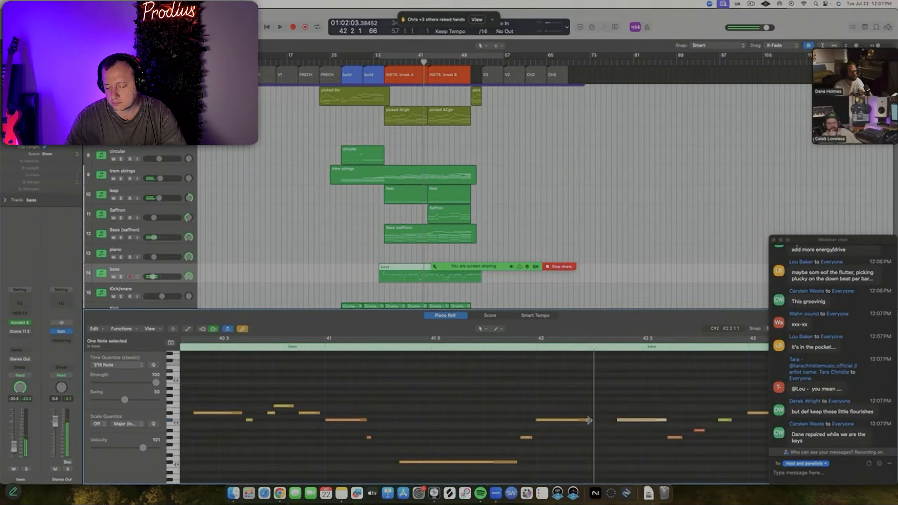
Lengthen bar 42's first C#2 note, shorten the end of the C#2 note after it, and play the result
drag(589, 420, 611, 421)
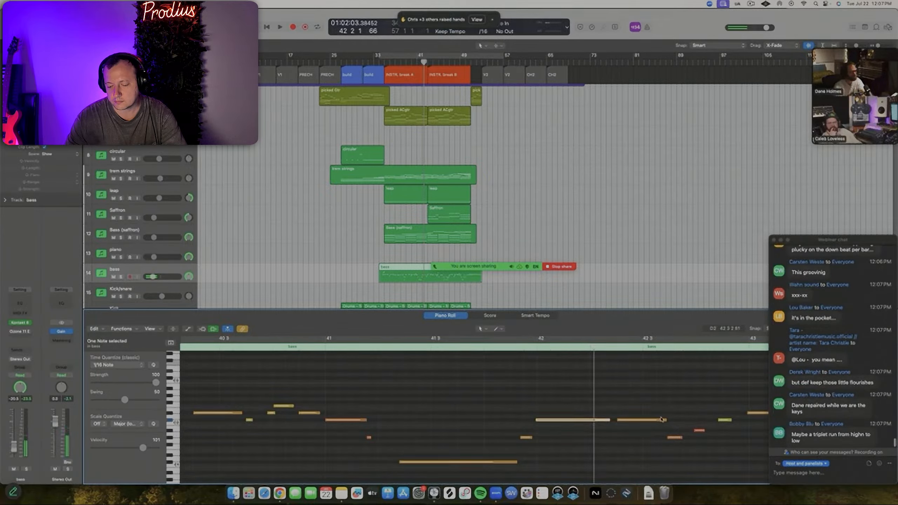
drag(665, 420, 640, 422)
key(space)
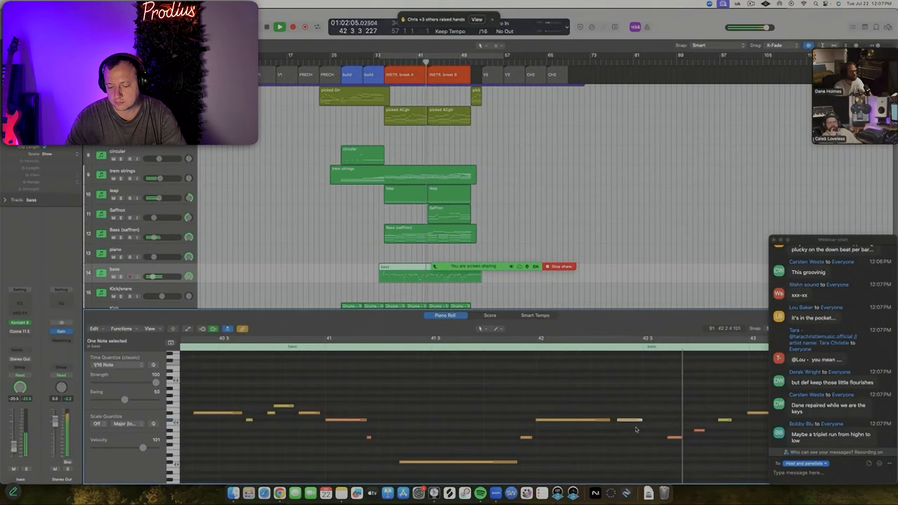
Move the G#1 note to beat 3 of bar 42 and shift the following A#1 and C#2 notes earlier
drag(670, 439, 650, 440)
key(space)
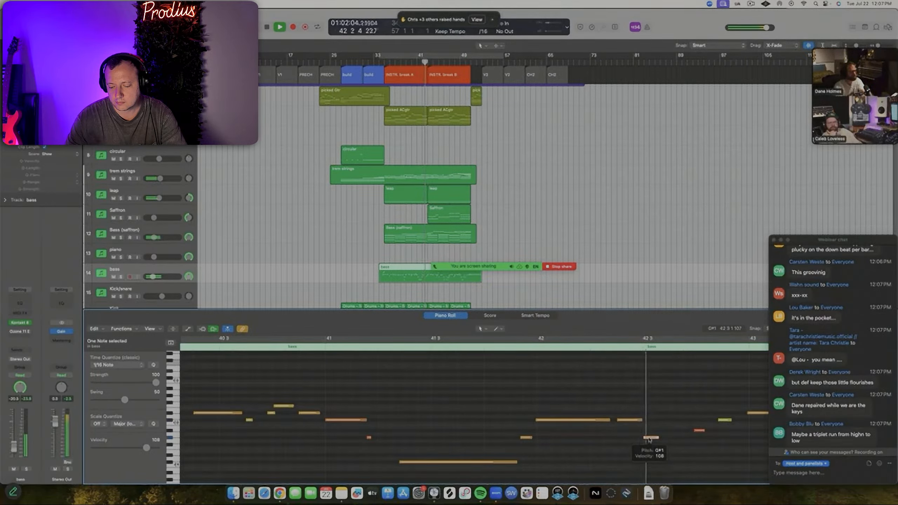
key(space)
drag(699, 433, 674, 434)
drag(724, 420, 703, 420)
Set the velocity of the A#1 note in bar 42's closing run to 105 and play the run
click(676, 431)
key(t)
key(v)
drag(683, 432, 683, 434)
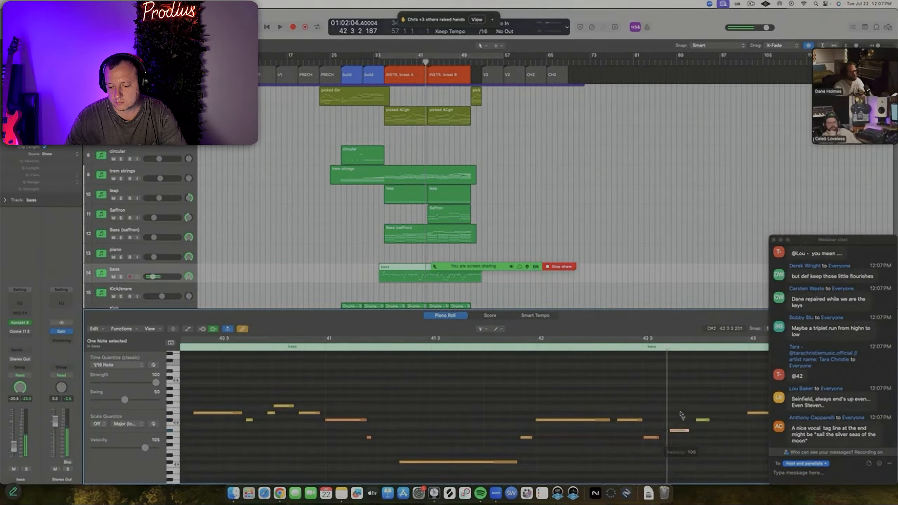
key(space)
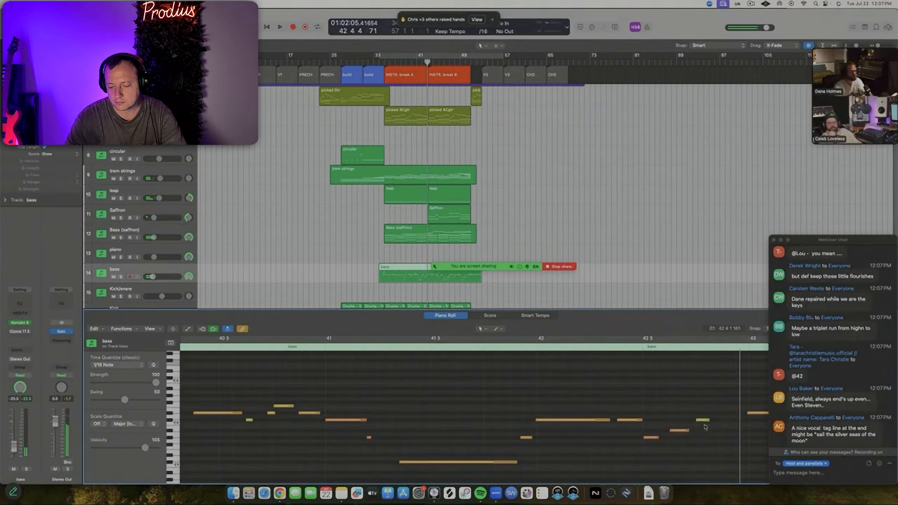
Copy the C#2 note to a closing A#1 before bar 43, lengthen the original C#2, and play the run
drag(702, 421, 730, 431)
drag(657, 438, 721, 420)
key(space)
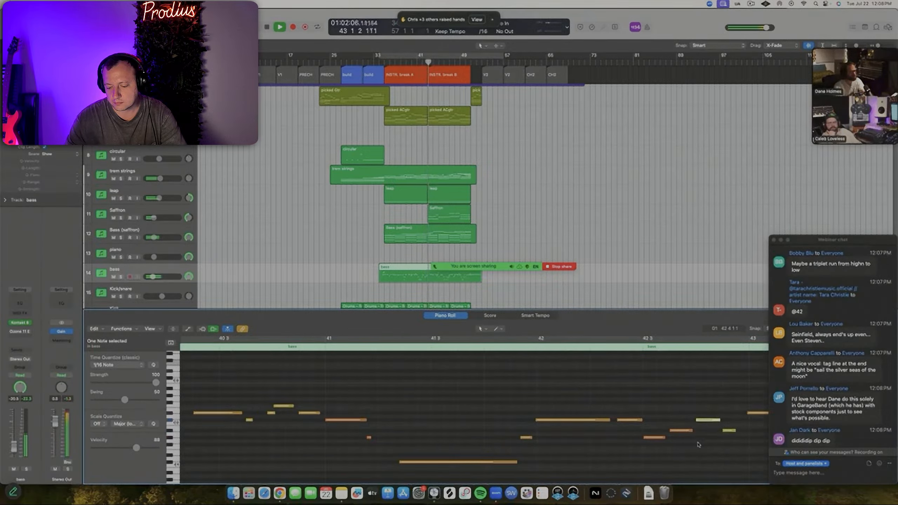
key(space)
Play the bass run from bar 42 through bar 44 and replay the phrase starting at bar 43
scroll(554, 426, down, 5)
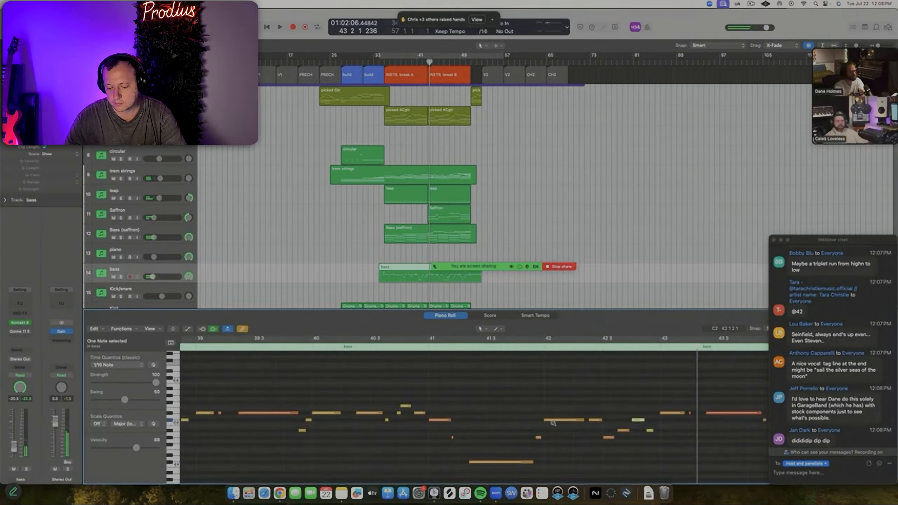
scroll(554, 425, right, 3)
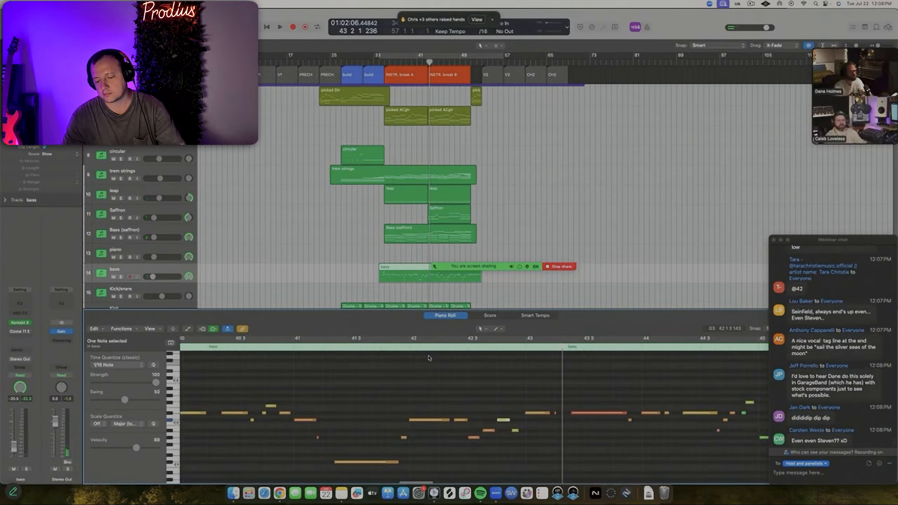
click(402, 345)
key(space)
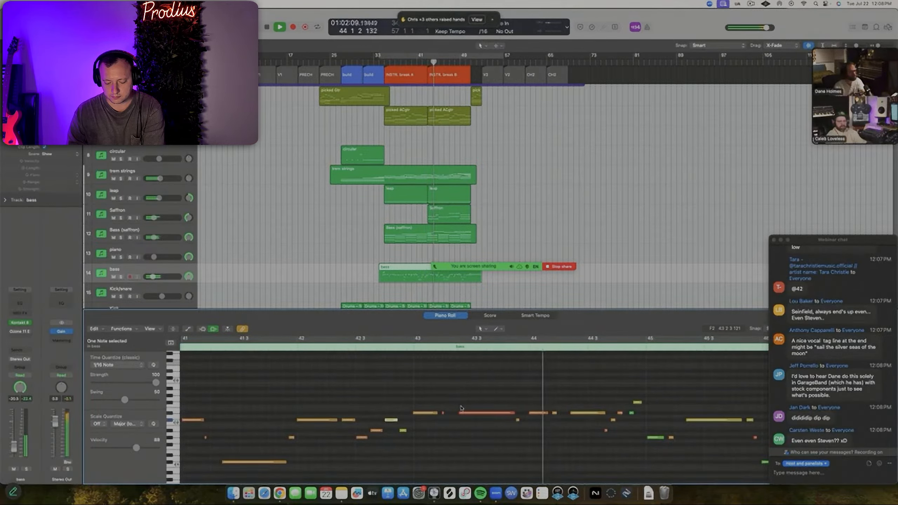
key(space)
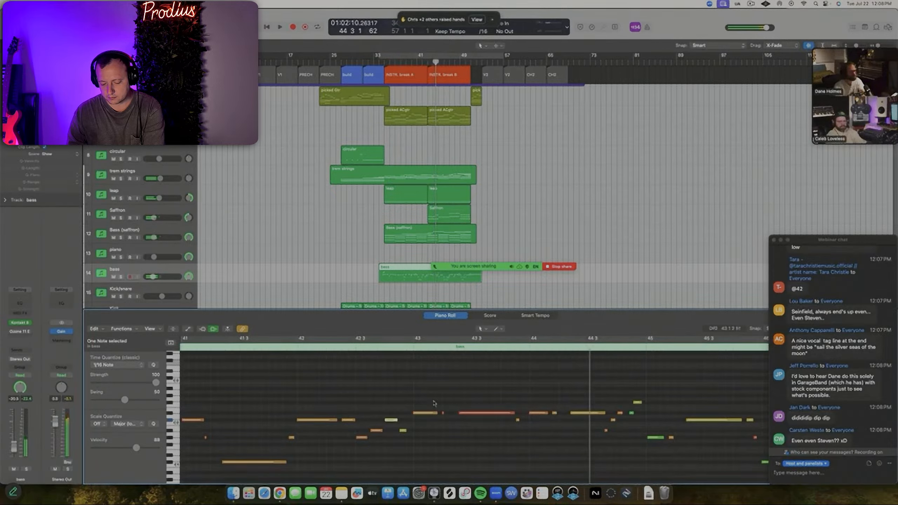
scroll(434, 403, down, 6)
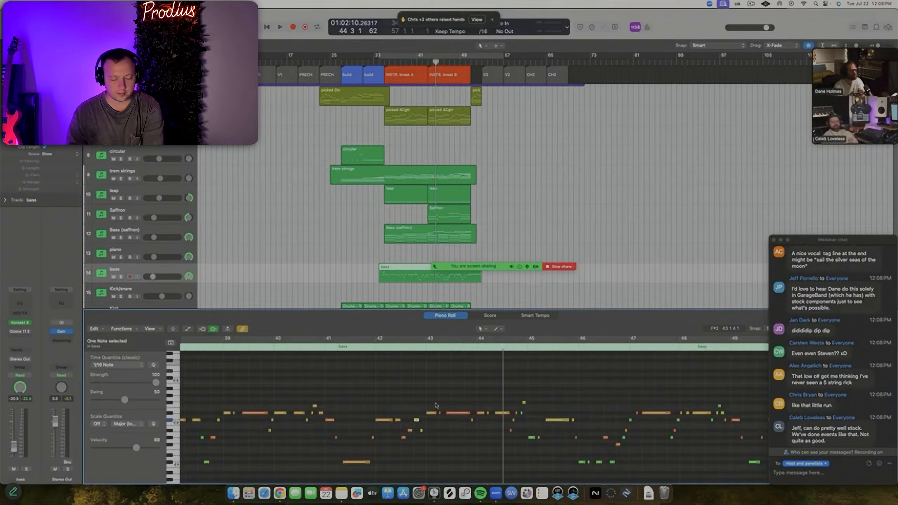
scroll(461, 458, up, 5)
scroll(462, 458, down, 4)
click(417, 344)
key(space)
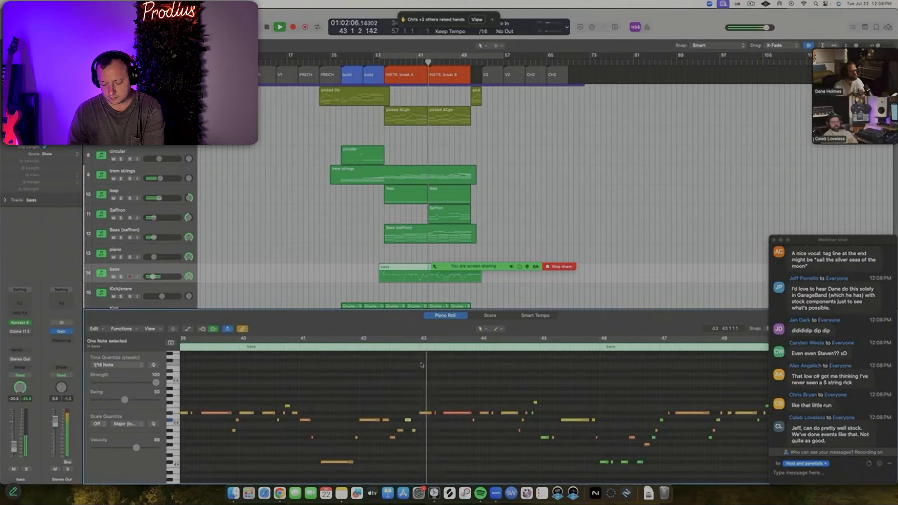
key(space)
Delete all bass notes after the first D#2 note of bar 43 and play the transition into that bar
scroll(440, 421, up, 4)
scroll(440, 421, down, 8)
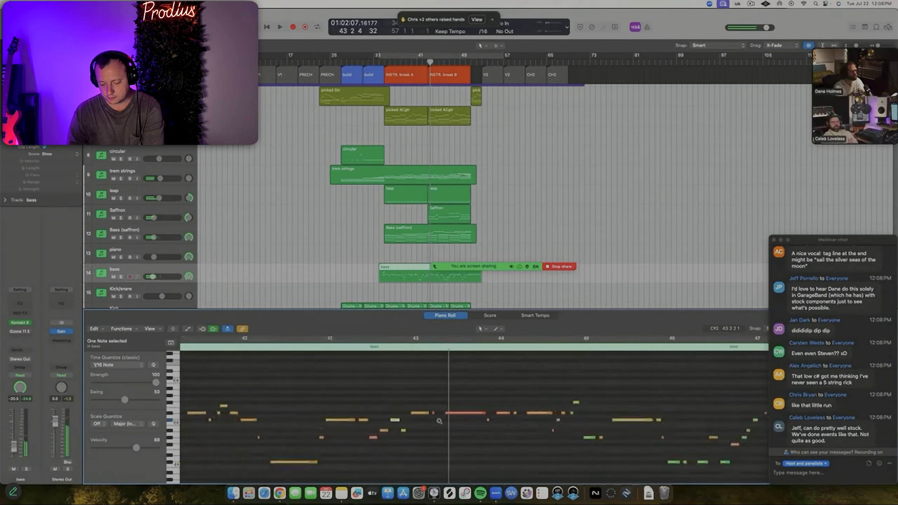
drag(701, 391, 440, 469)
key(Delete)
scroll(442, 415, up, 6)
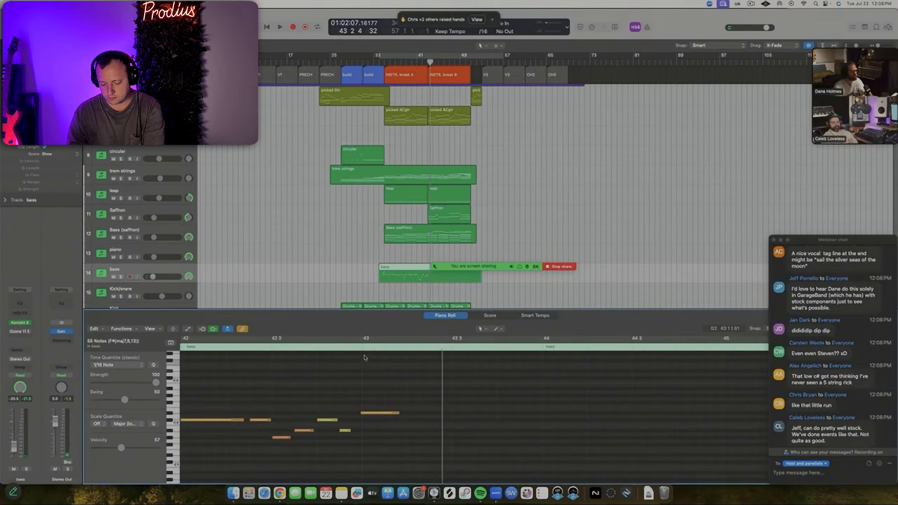
click(355, 339)
key(space)
key(space)
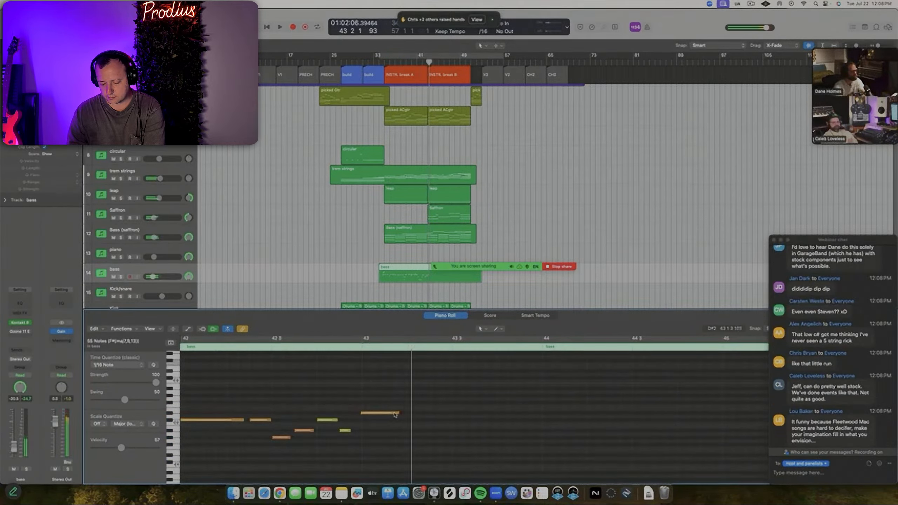
Shorten bar 43's D#2 note to about an eighth note and copy it into four repeated eighths across beats 1 and 2
mouse_move(399, 414)
mouse_down()
mouse_move(382, 415)
mouse_move(397, 415)
mouse_up()
scroll(397, 415, up, 5)
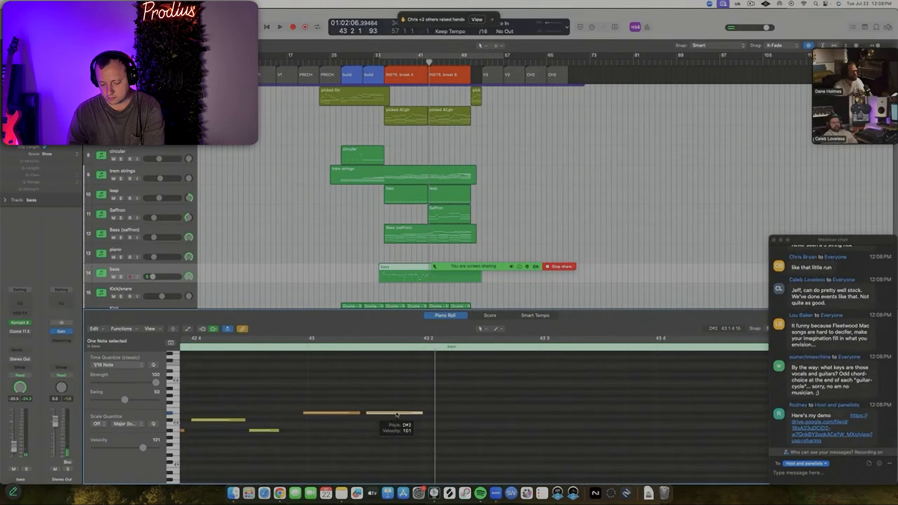
click(407, 396)
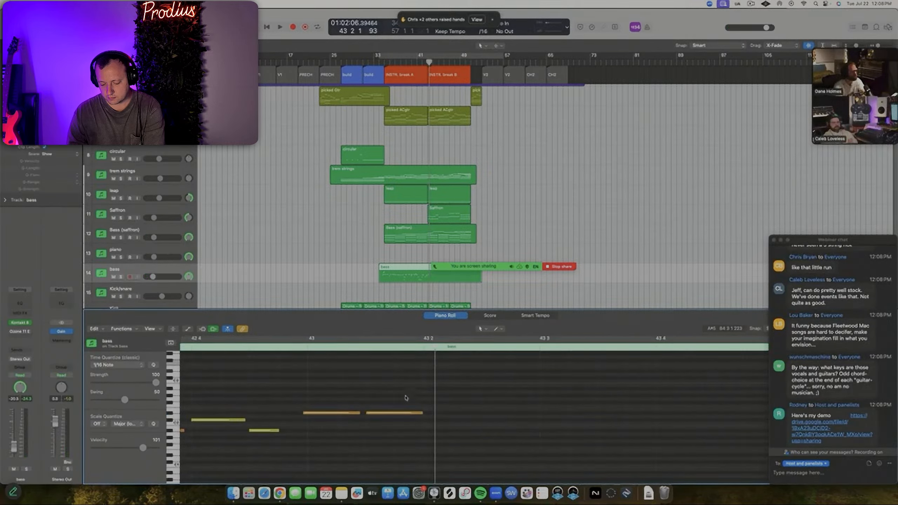
drag(406, 398, 420, 415)
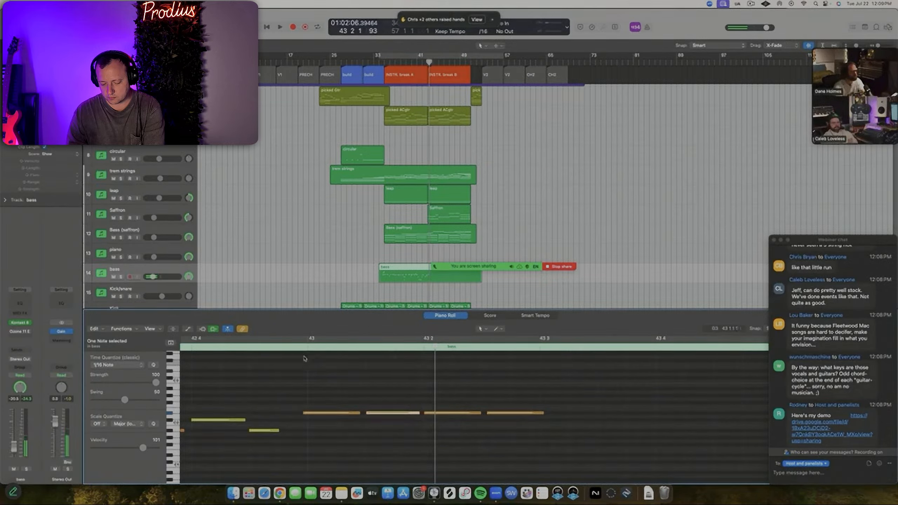
Solo the bass and align bar 43's four D#2 notes so they start evenly on successive eighths
click(277, 358)
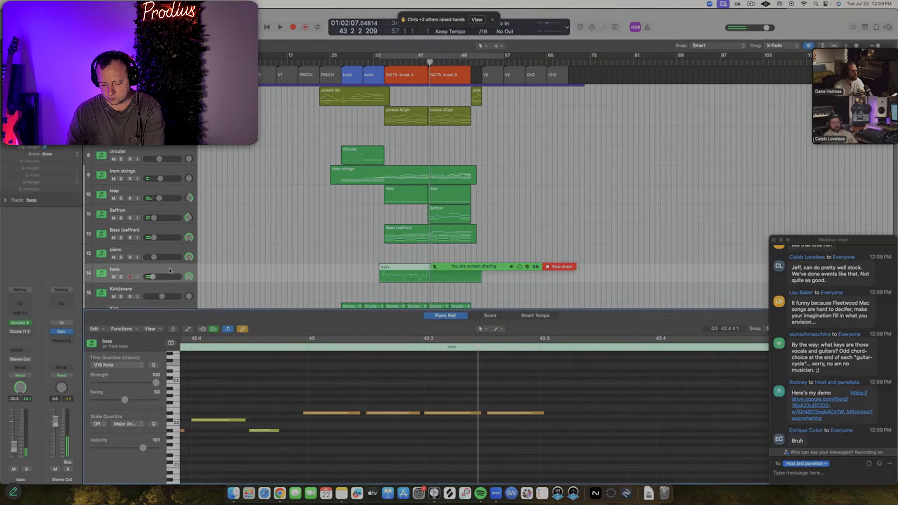
key(ctrl+s)
drag(342, 426, 533, 399)
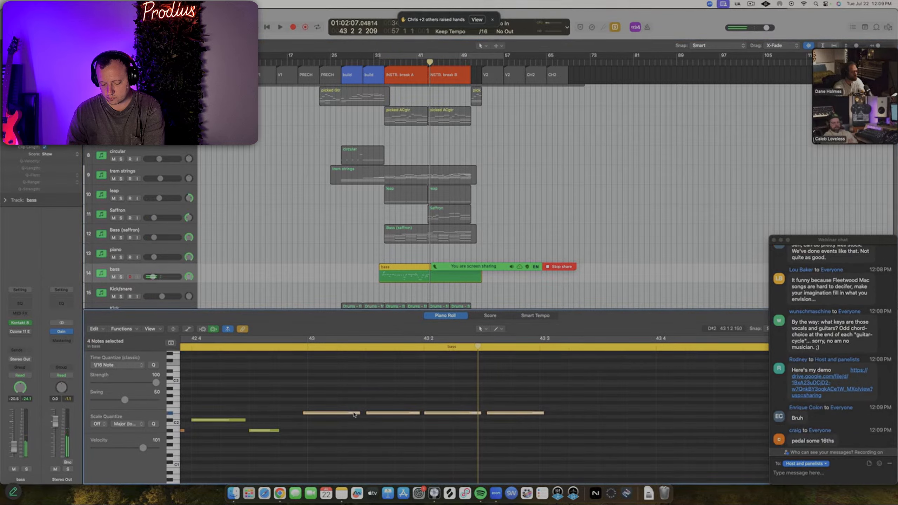
drag(353, 414, 376, 416)
click(382, 397)
click(380, 413)
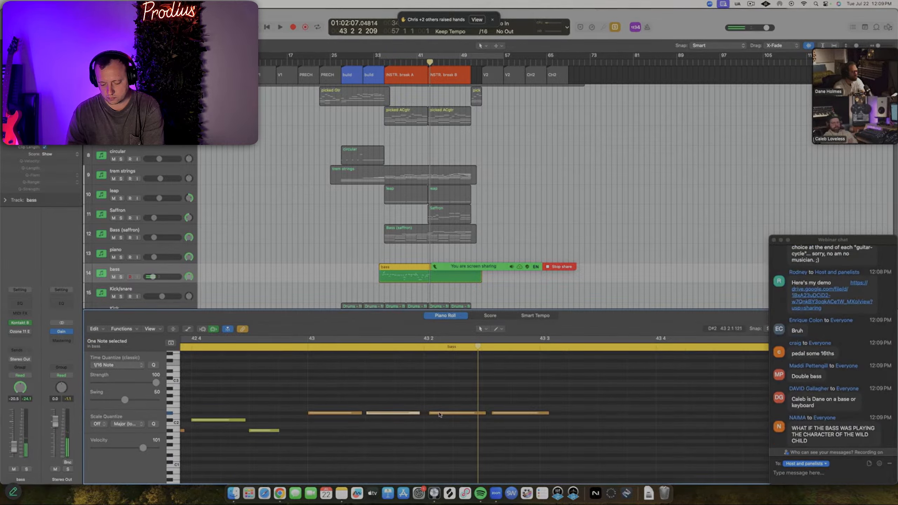
drag(440, 414, 497, 416)
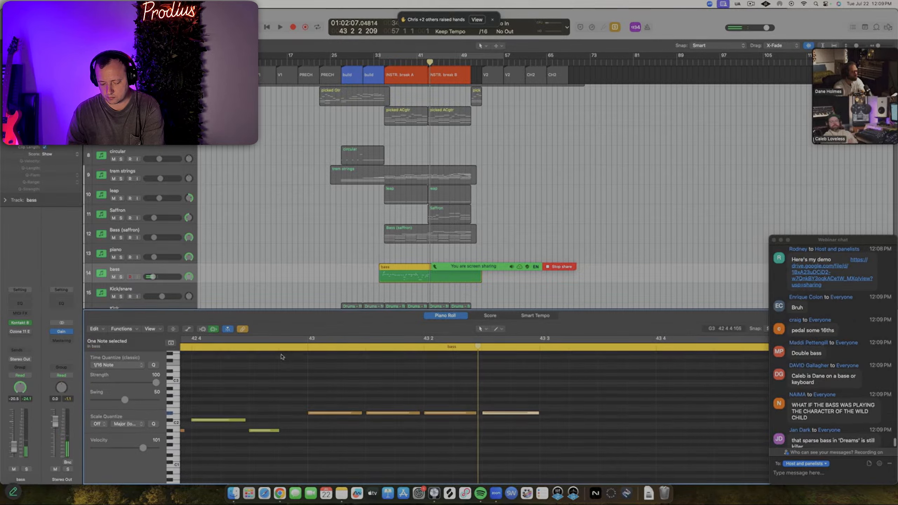
Play the soloed bass from just before bar 43 to check the four repeated D#2 notes
click(191, 271)
key(ctrl+s)
key(space)
key(space)
key(ctrl+s)
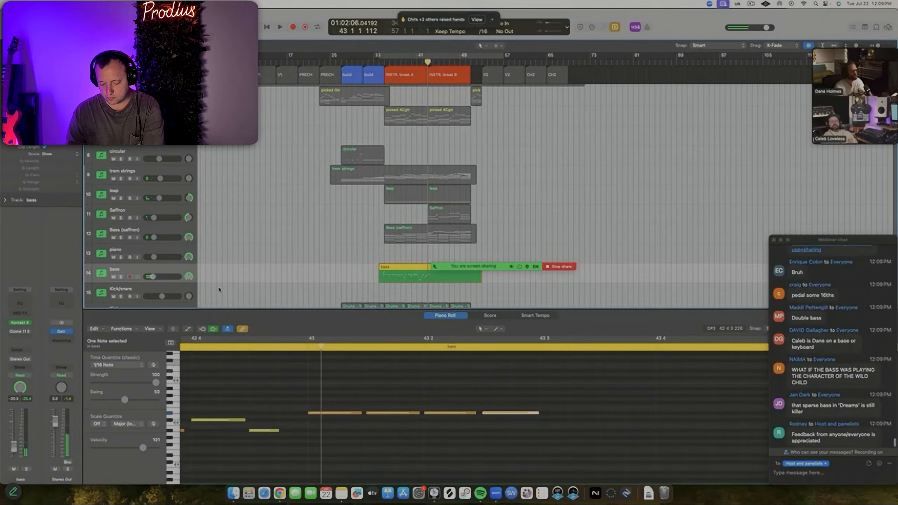
click(296, 346)
key(space)
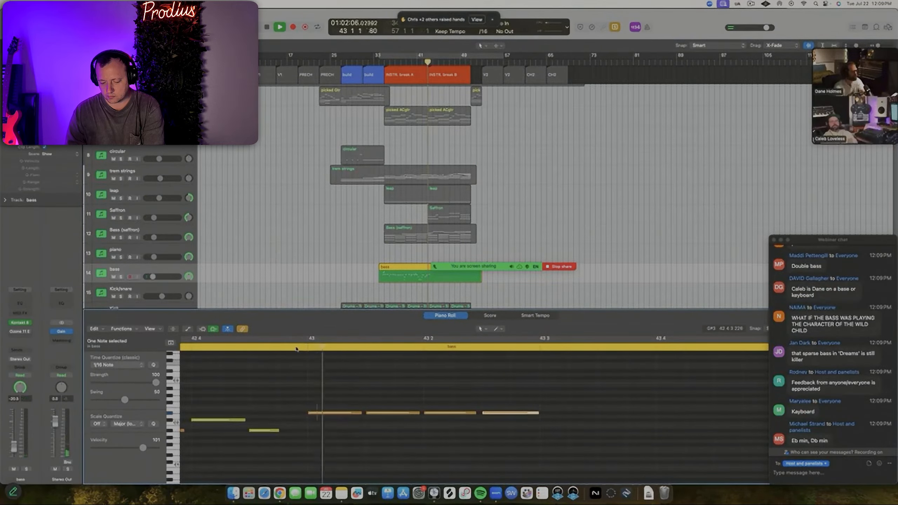
key(space)
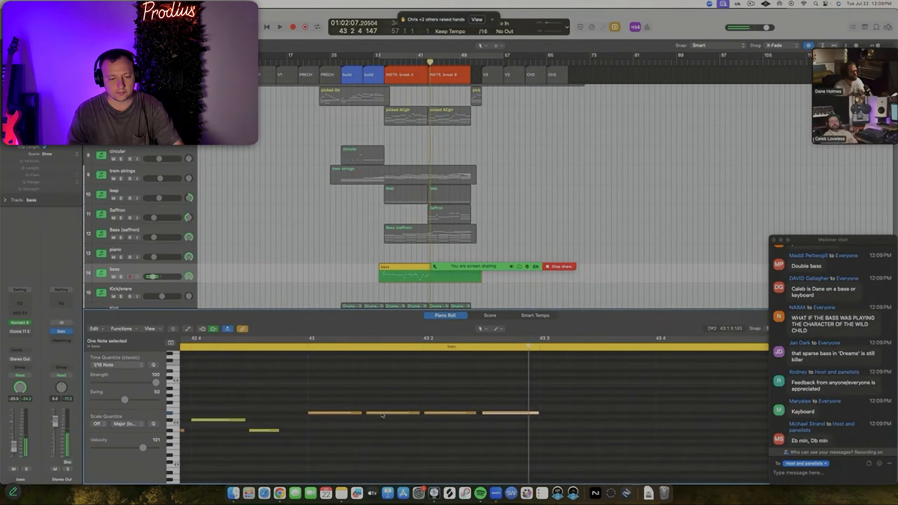
Extend the four D#2 notes to legato and try trimming the overlong last one to about an eighth note
drag(350, 401, 504, 418)
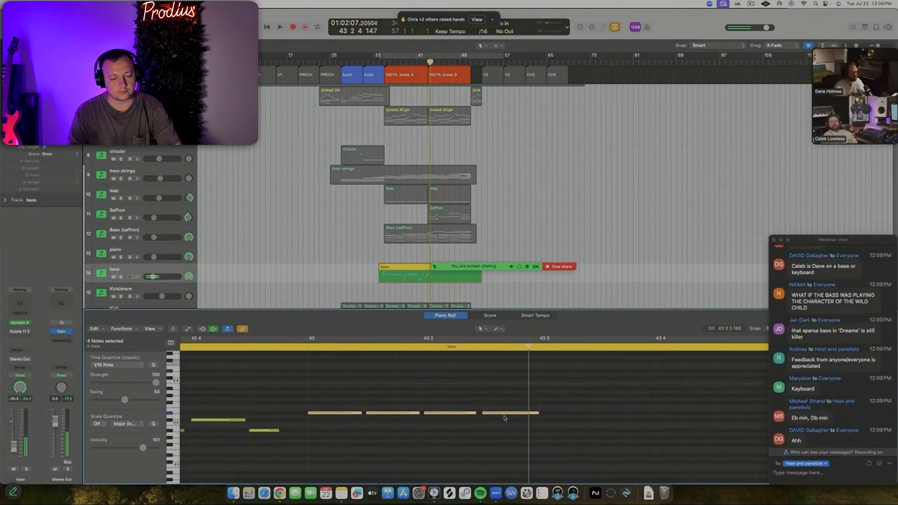
key(shift+l)
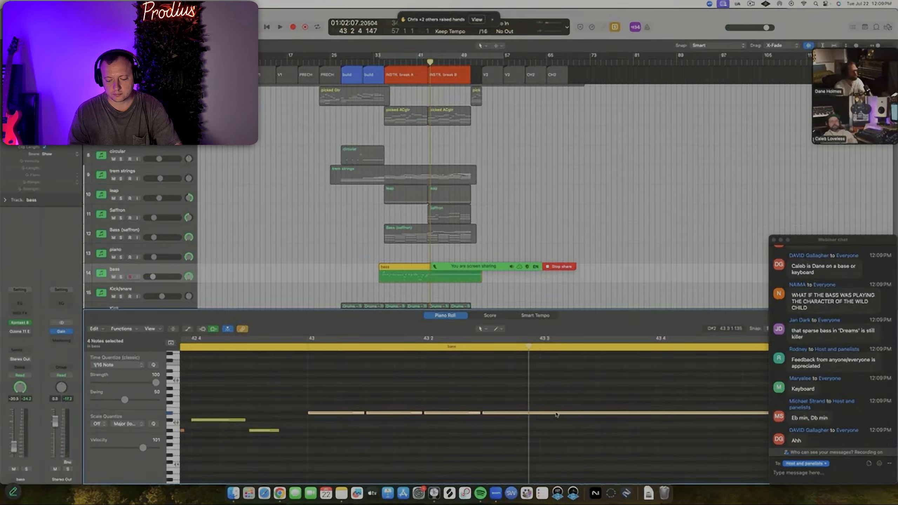
scroll(564, 413, down, 10)
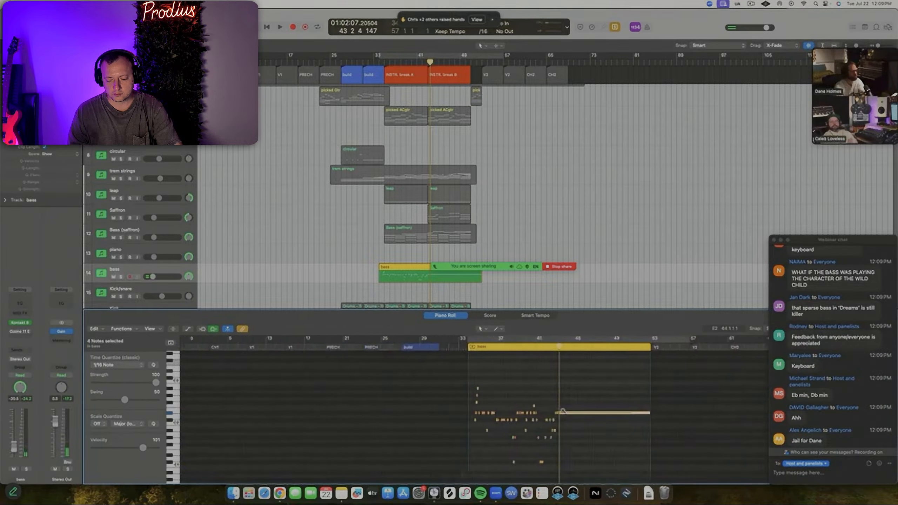
scroll(562, 412, down, 3)
drag(573, 413, 508, 415)
scroll(568, 415, up, 1)
drag(569, 415, 501, 416)
click(565, 403)
key(super+Right)
key(super+Right)
key(super+Right)
key(super+Right)
key(super+Right)
key(super+Right)
key(super+Right)
key(super+Right)
key(super+Right)
key(super+Right)
key(super+Right)
key(super+Right)
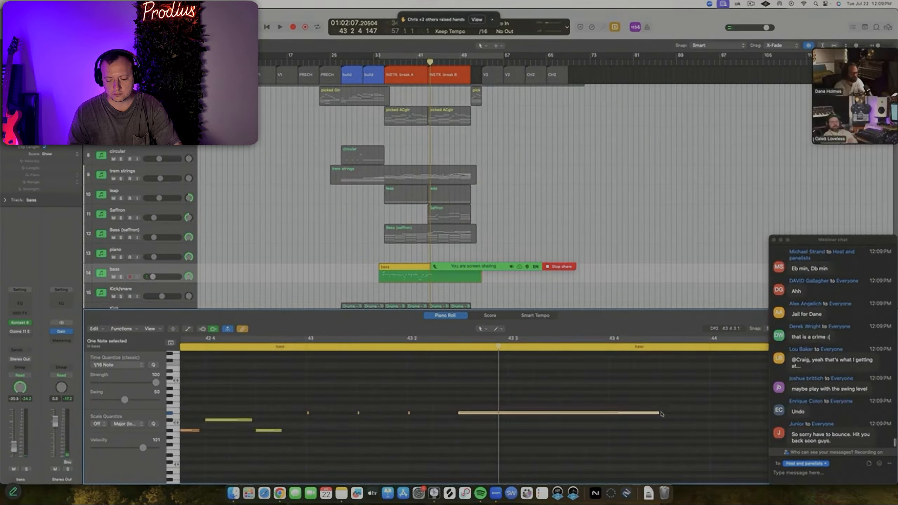
drag(659, 413, 302, 419)
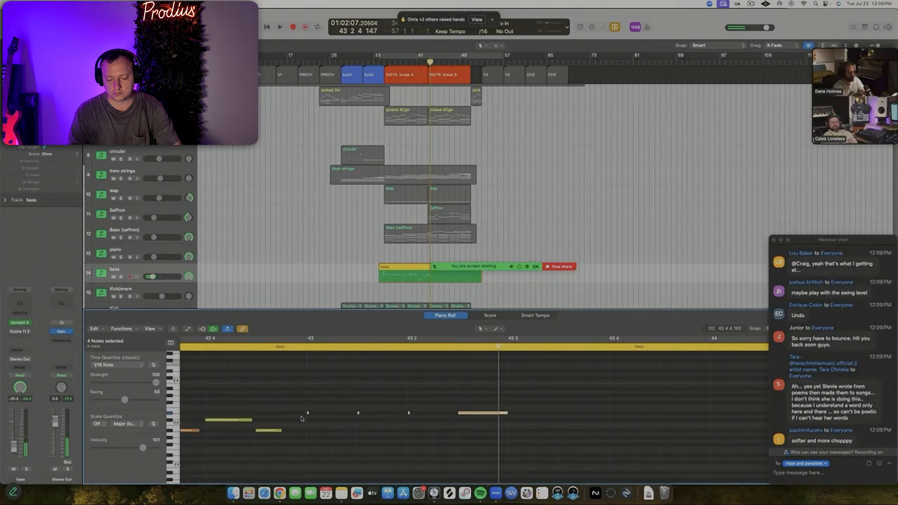
Force legato on bar 43's four D#2 notes and delete the overlong last one
key(shift+backslash)
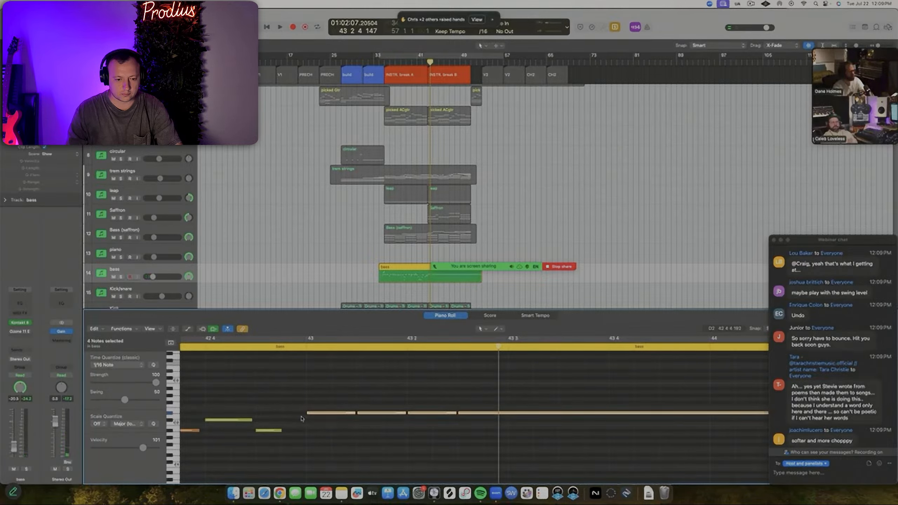
click(535, 380)
scroll(535, 380, down, 8)
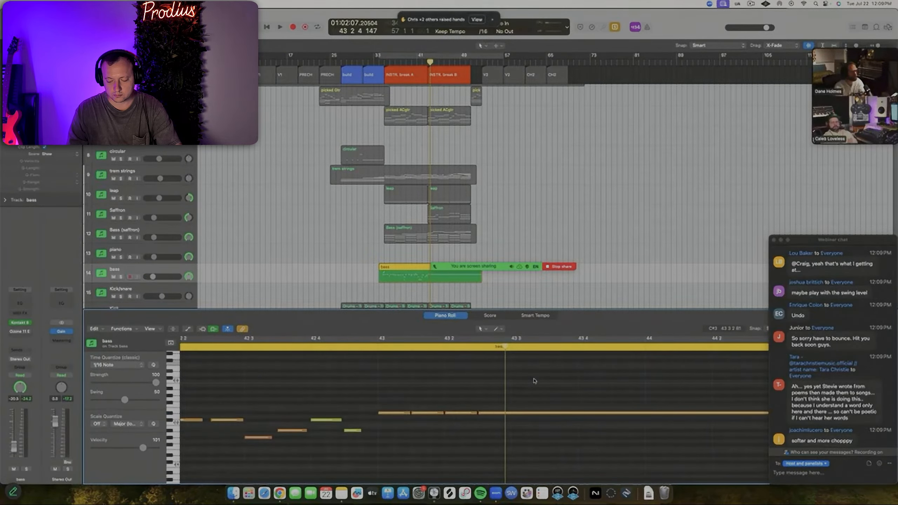
scroll(658, 416, down, 5)
click(636, 413)
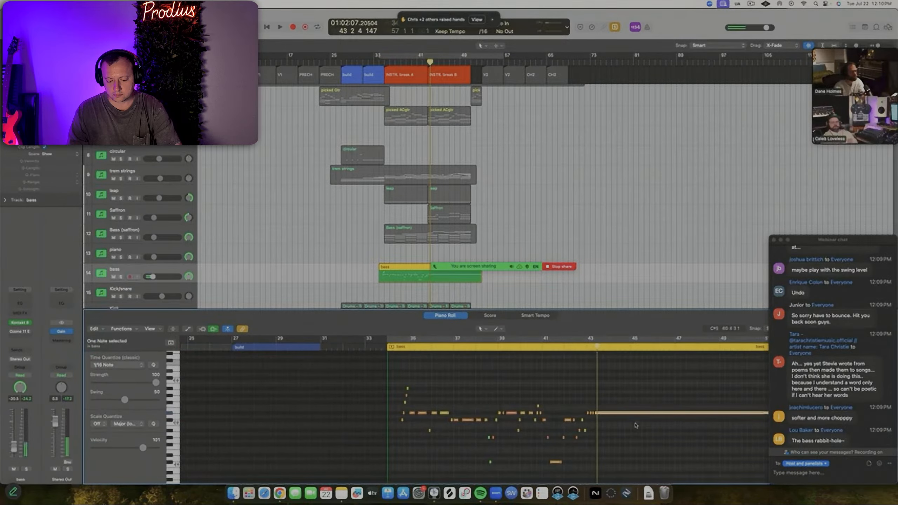
key(Delete)
Copy the third D#2 eighth to the second half of beat 2 and play the phrase from bar 43
scroll(618, 420, up, 3)
scroll(618, 420, up, 5)
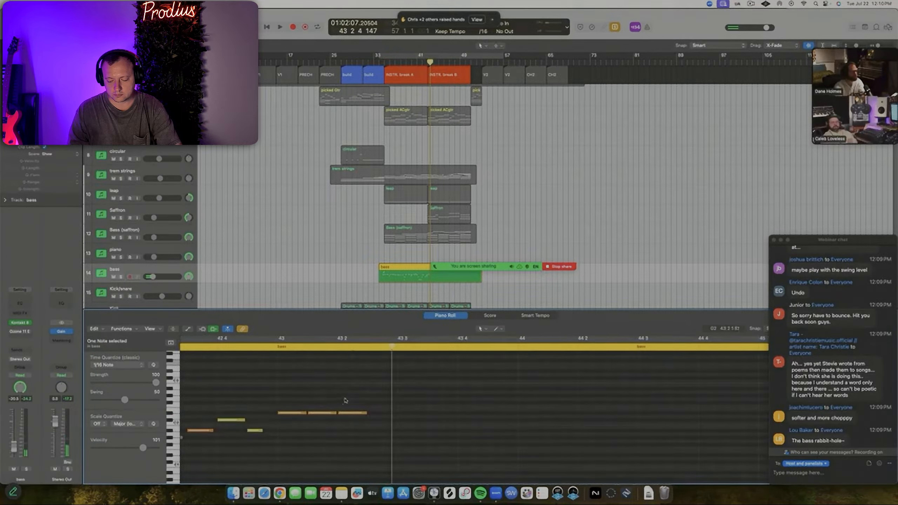
drag(353, 415, 387, 415)
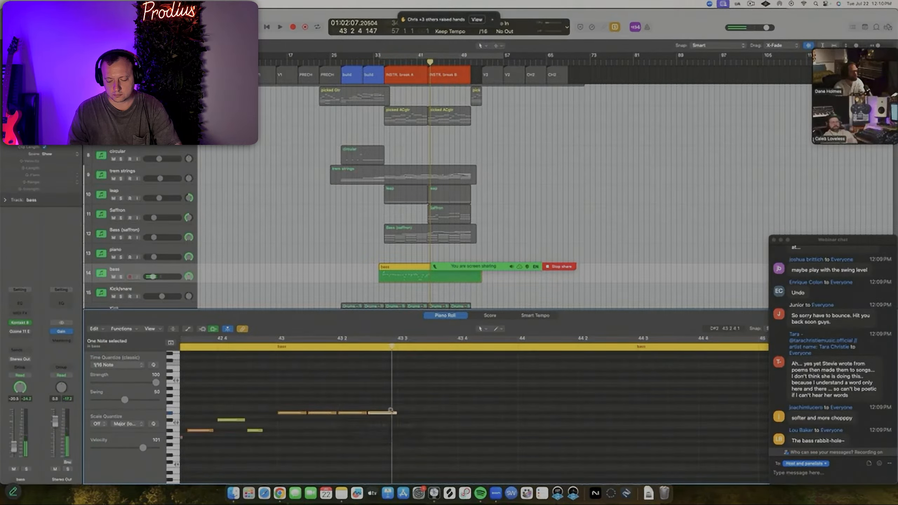
click(271, 347)
key(space)
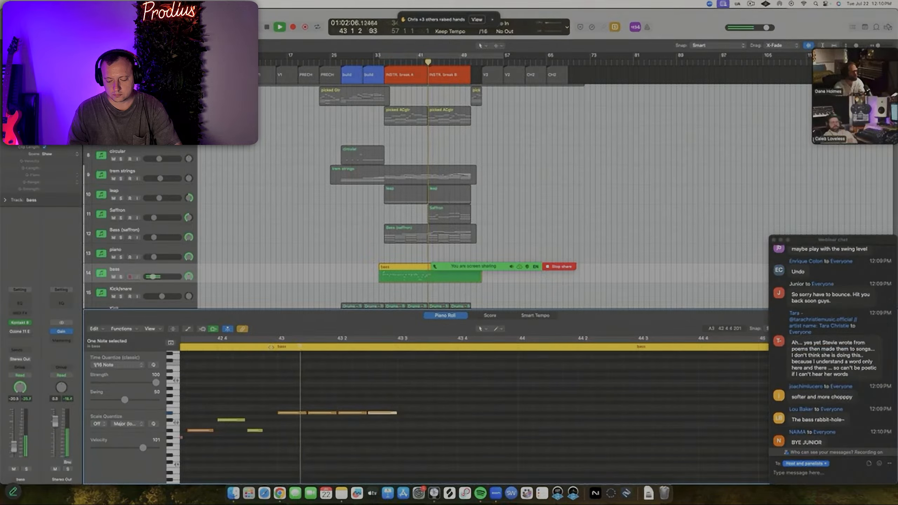
key(space)
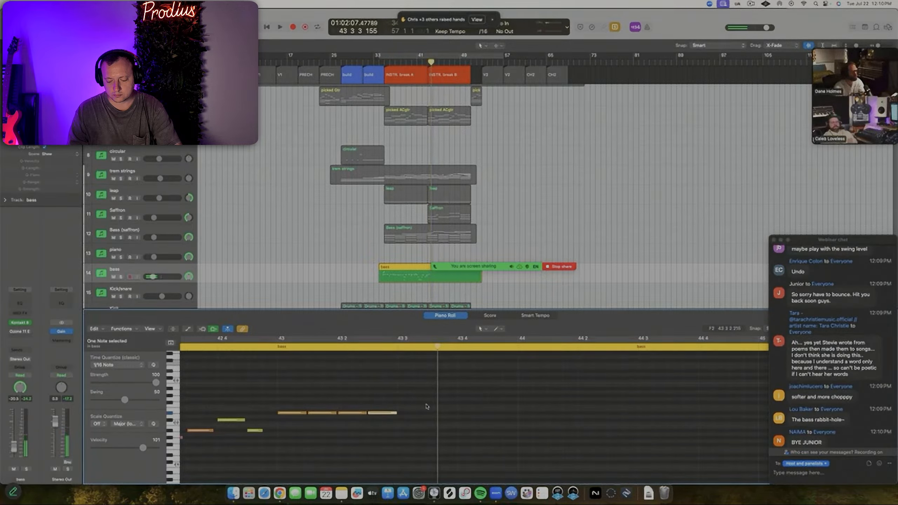
Duplicate the four D#2 eighths across beats 3 and 4 of bar 43 and play the bar with the bass unsoloed
drag(410, 399, 406, 421)
click(484, 399)
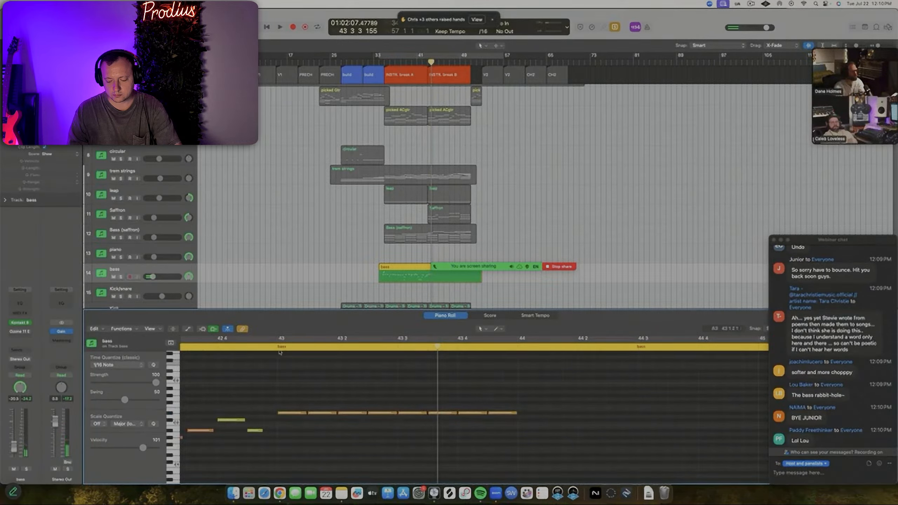
key(ctrl+s)
click(266, 347)
key(space)
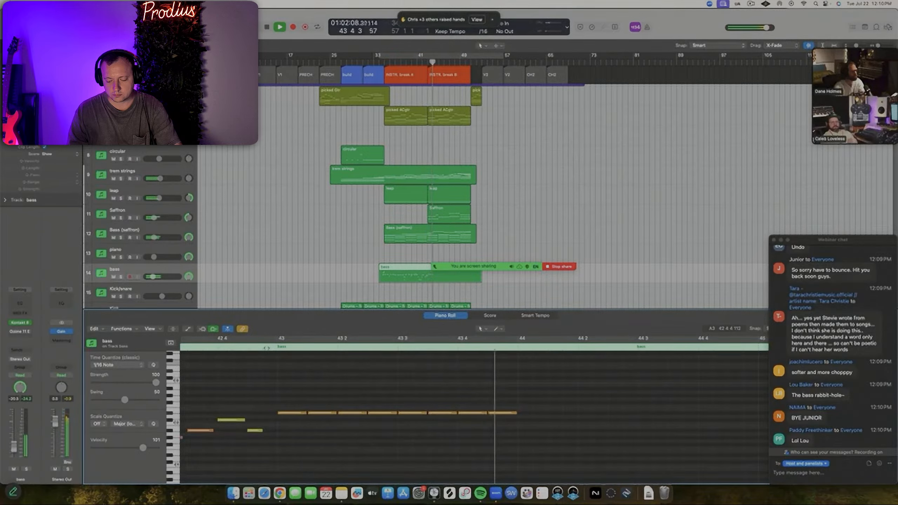
key(space)
Lower the last eighth note of bar 43 to C#2 and play the start of the bar
drag(509, 412, 509, 420)
key(space)
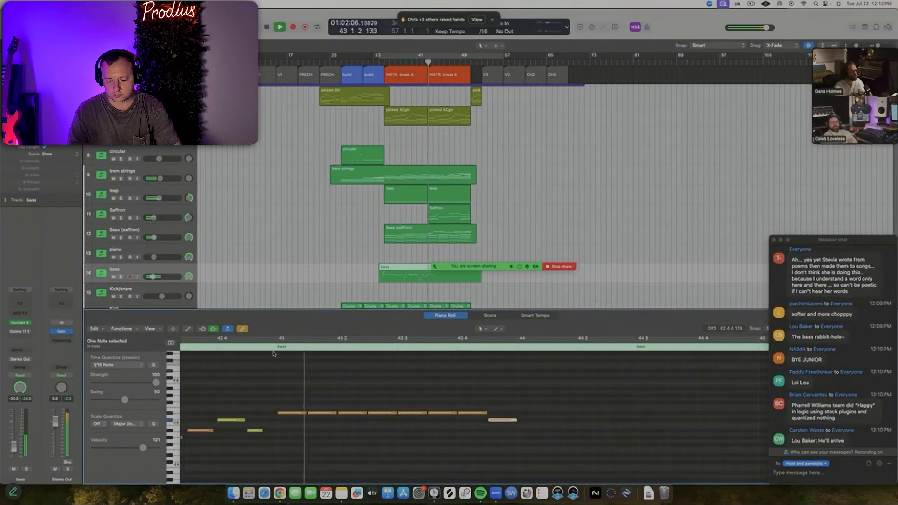
key(space)
Reduce the velocity of bar 43's eight bass notes to 89 and play the bar
drag(305, 372, 512, 445)
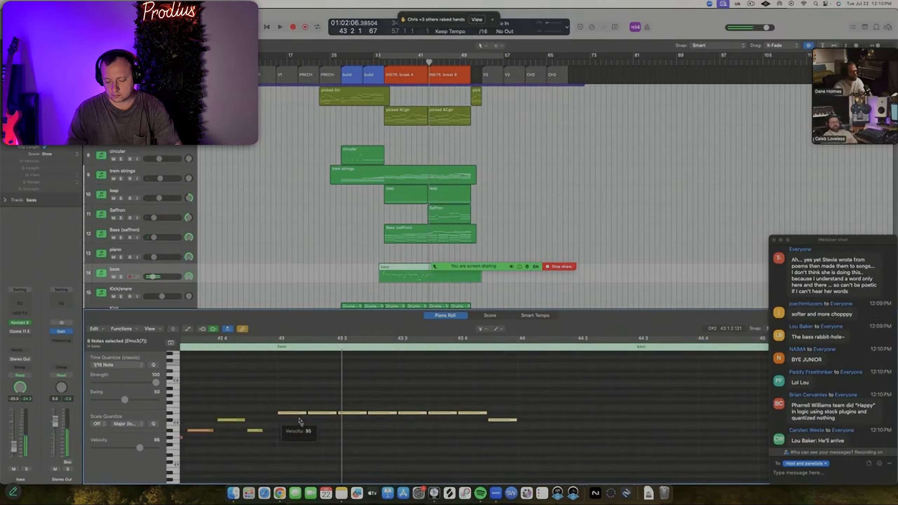
click(279, 381)
key(space)
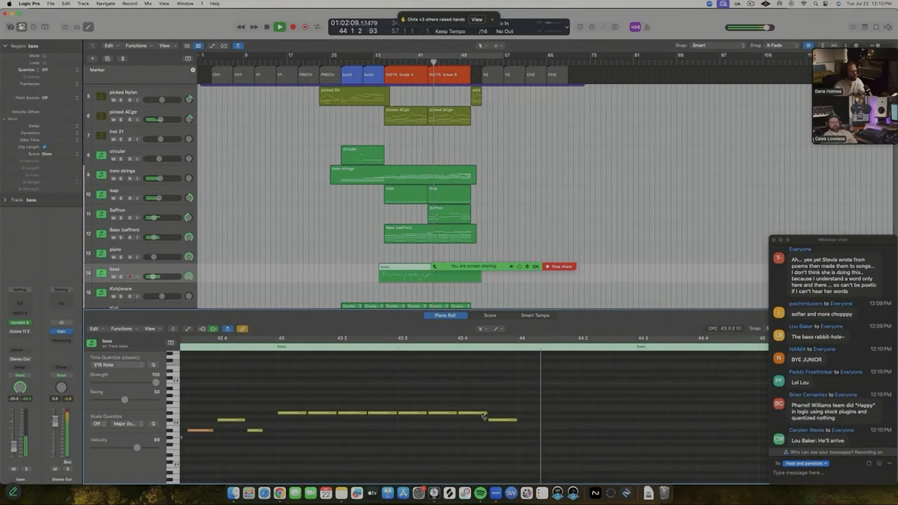
Copy bar 43's eight bass notes into bar 44 and play both bars
drag(438, 391, 282, 430)
key(t)
key(t)
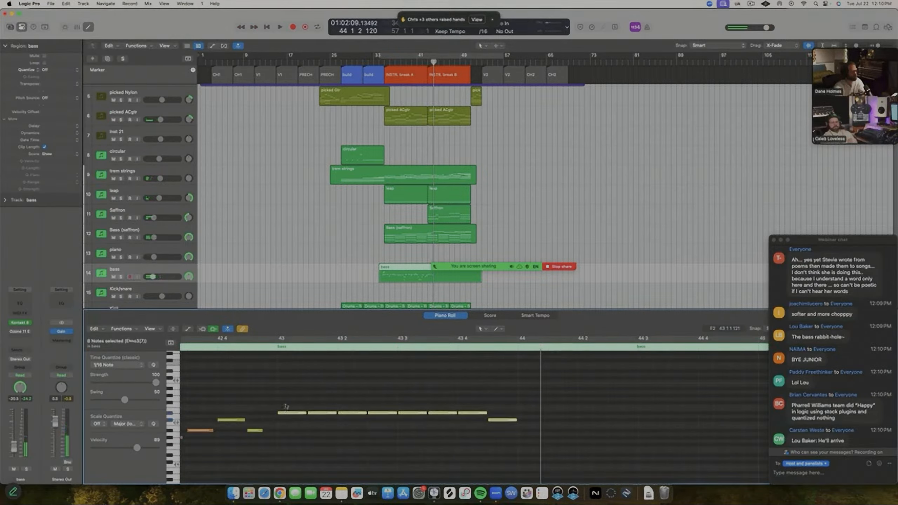
click(288, 397)
drag(288, 399, 510, 421)
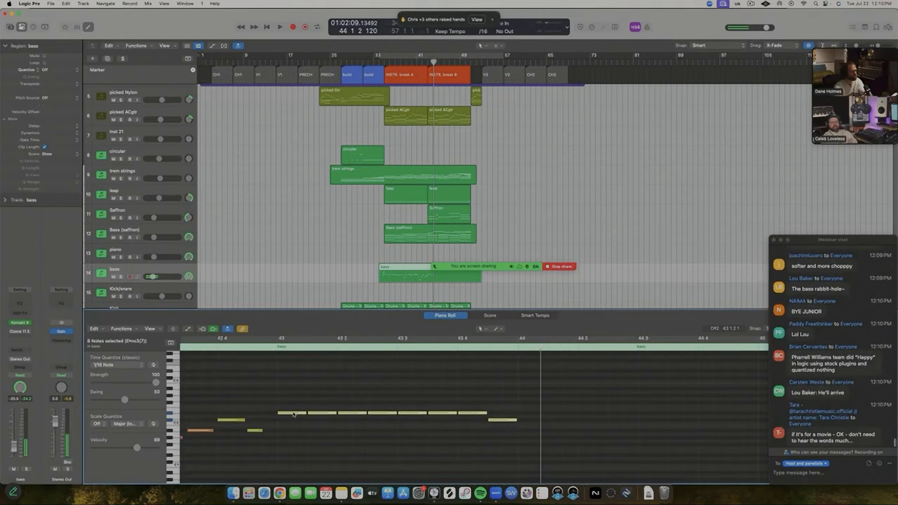
drag(294, 414, 532, 417)
key(space)
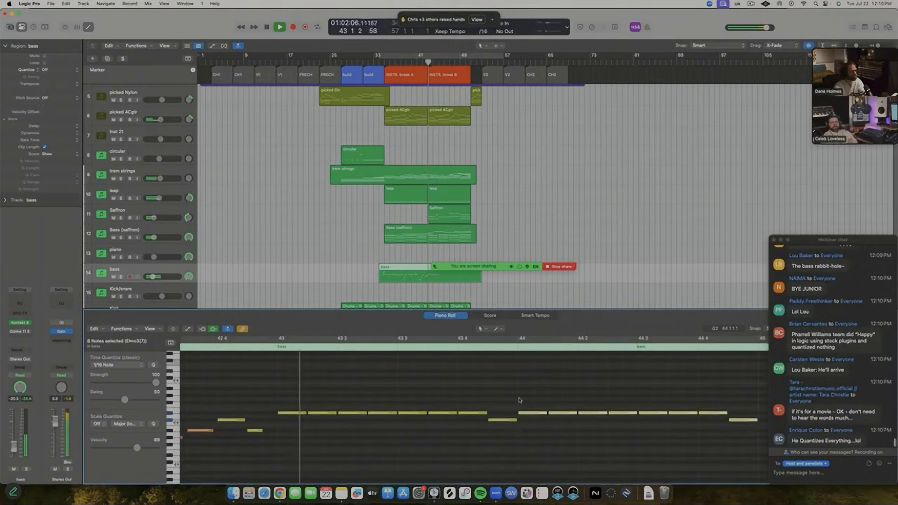
click(512, 388)
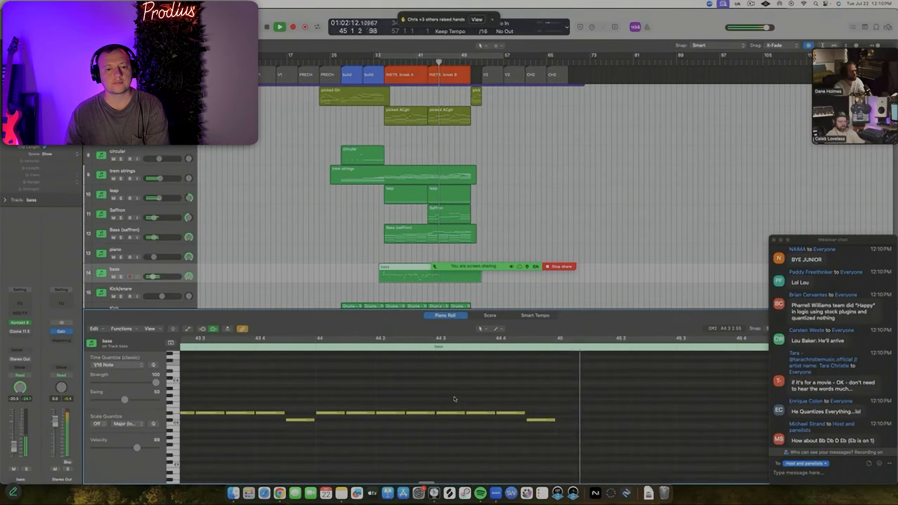
key(space)
Copy the seven D#2 eighths from bar 44 into bar 45 at C#2 and play the bar
scroll(525, 412, down, 5)
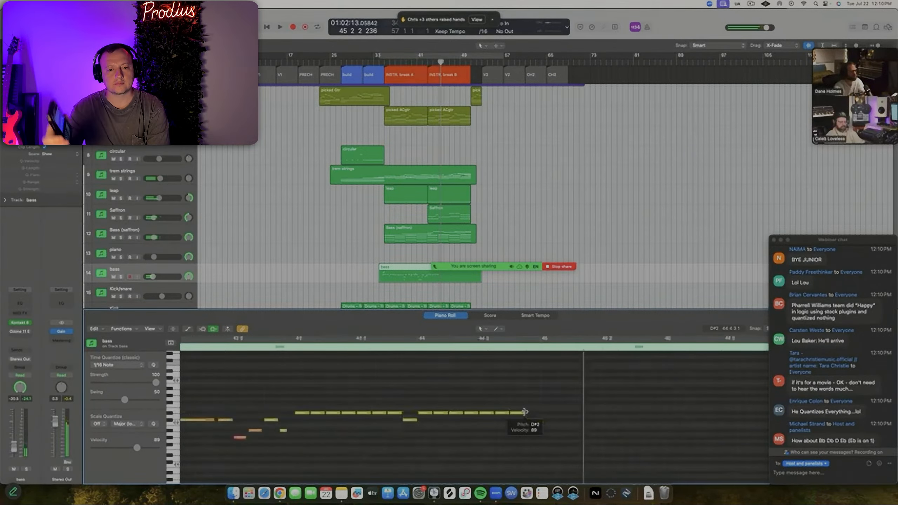
drag(426, 392, 562, 384)
drag(480, 396, 531, 423)
click(485, 405)
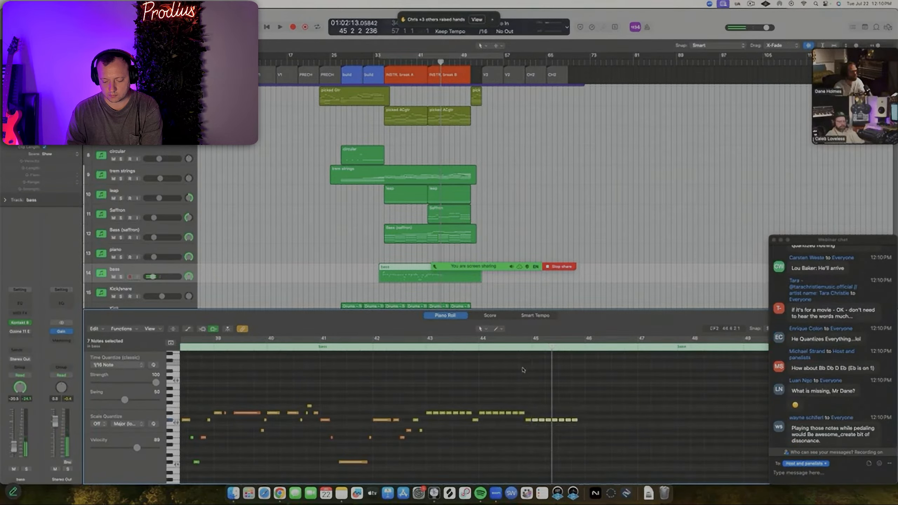
key(space)
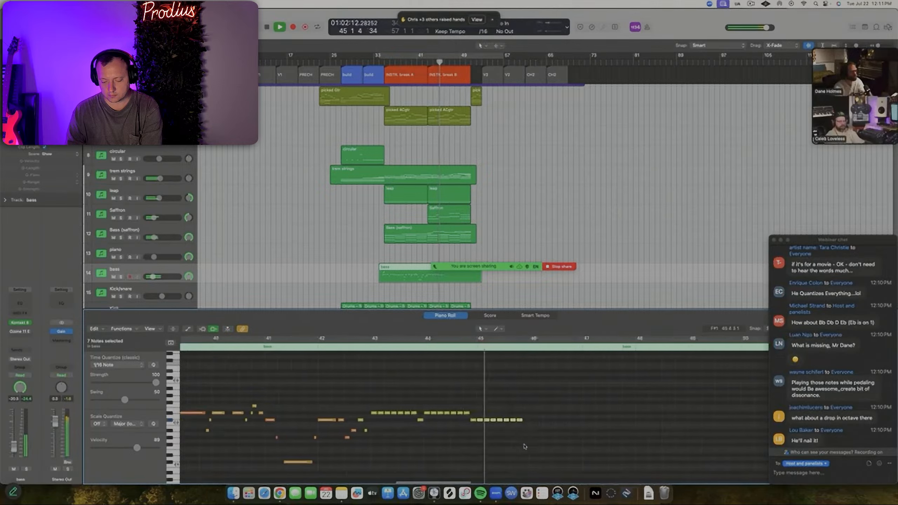
scroll(515, 443, up, 8)
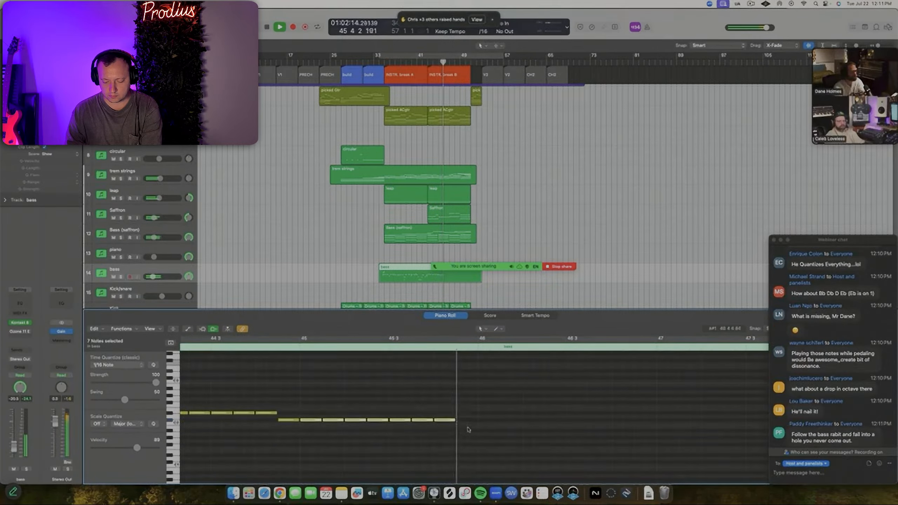
key(space)
Add a closing G#1 eighth to bar 45 and copy the phrase of eight C#2 notes plus G#1 to bar 46
drag(445, 420, 462, 440)
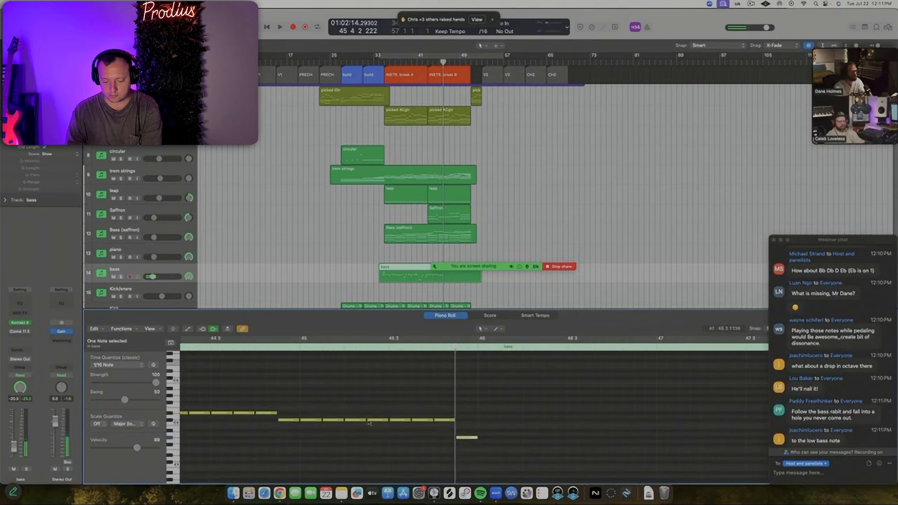
drag(296, 413, 489, 453)
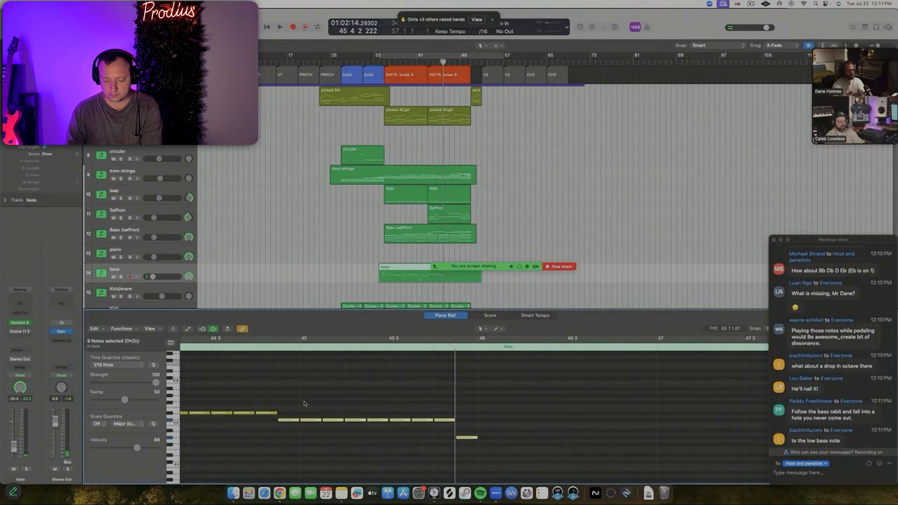
drag(293, 421, 494, 422)
key(super+Left)
key(super+Left)
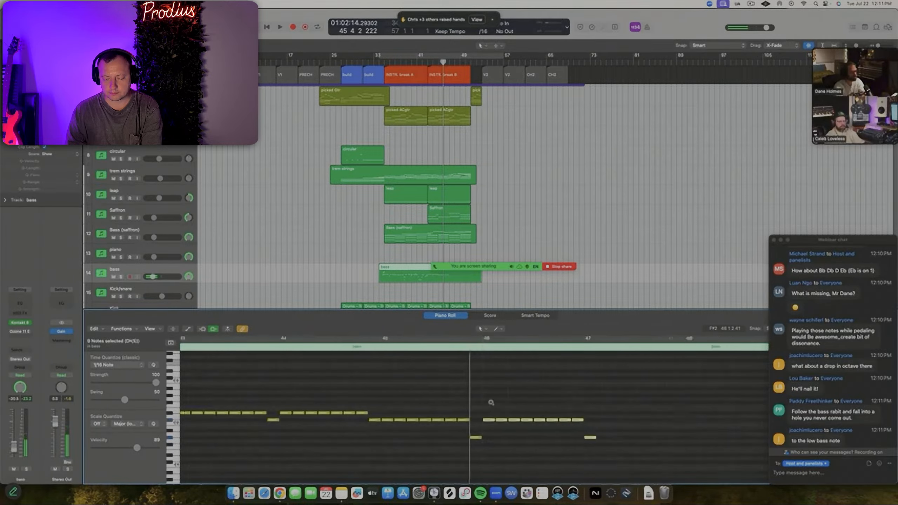
Play from bar 43, rework bar 46's last bass eighths to step up from G#1 to C#2, and delete the G#1 at bar 47
click(245, 348)
key(space)
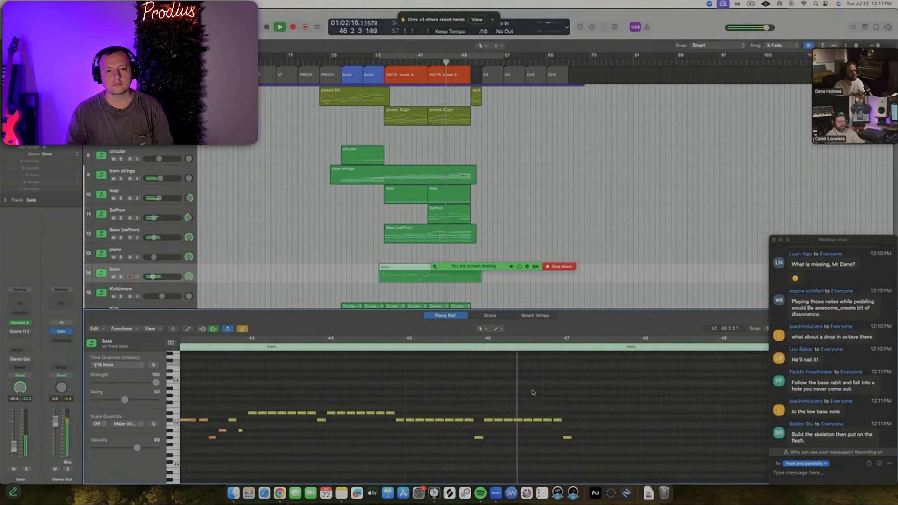
key(space)
key(super+Right)
key(super+Right)
key(super+Right)
click(545, 421)
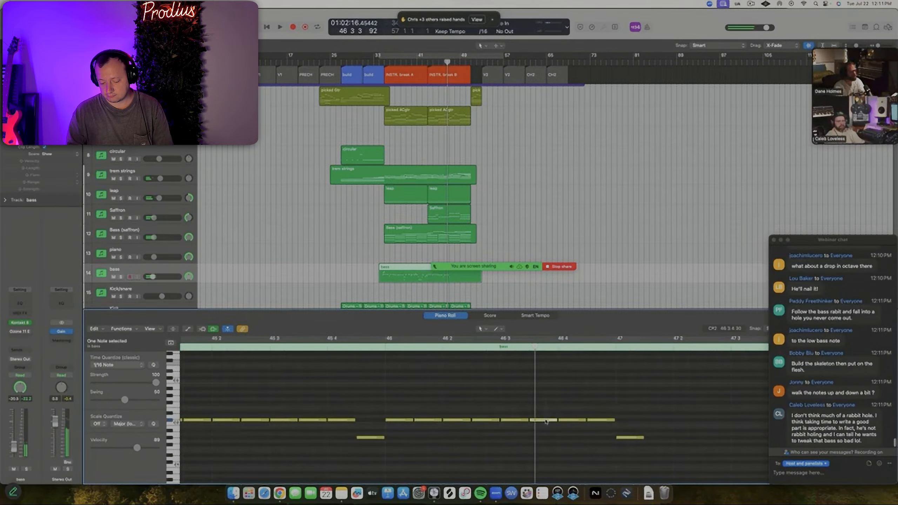
drag(545, 422, 570, 430)
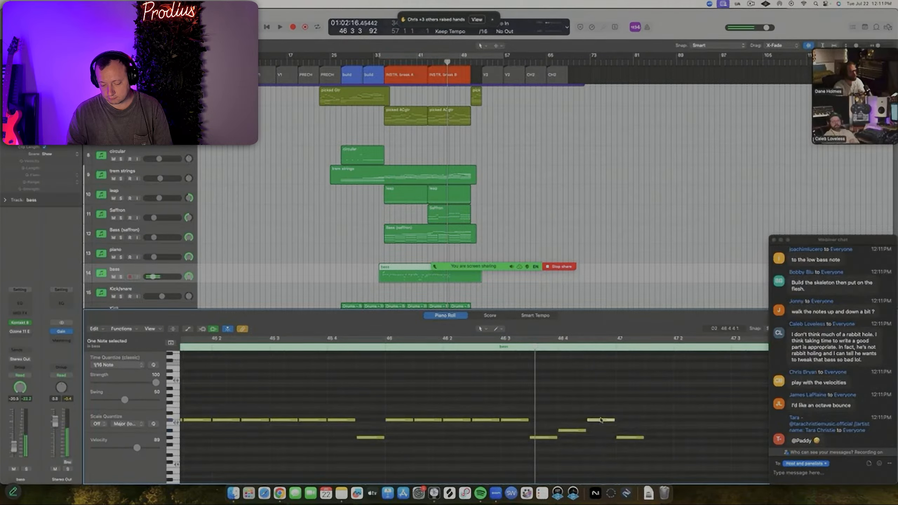
click(626, 437)
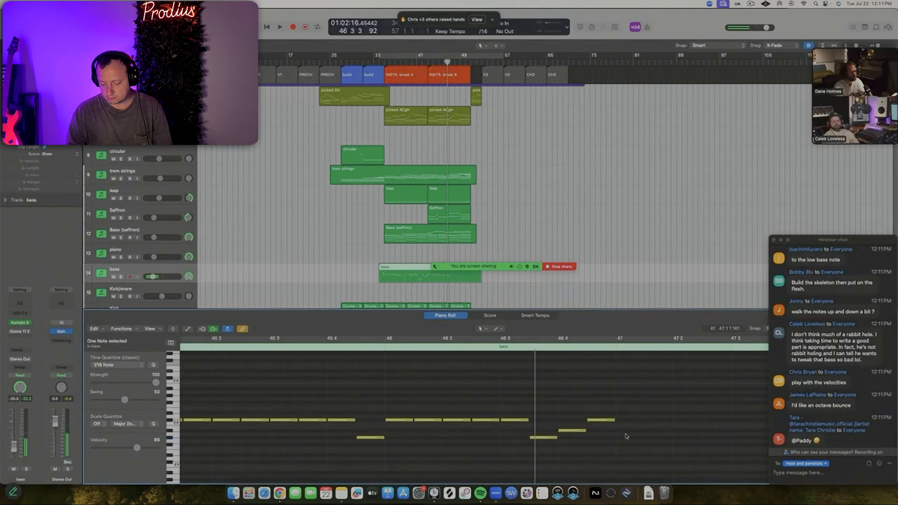
Split the bass region at bar 47 and delete the part after it
scroll(626, 437, down, 8)
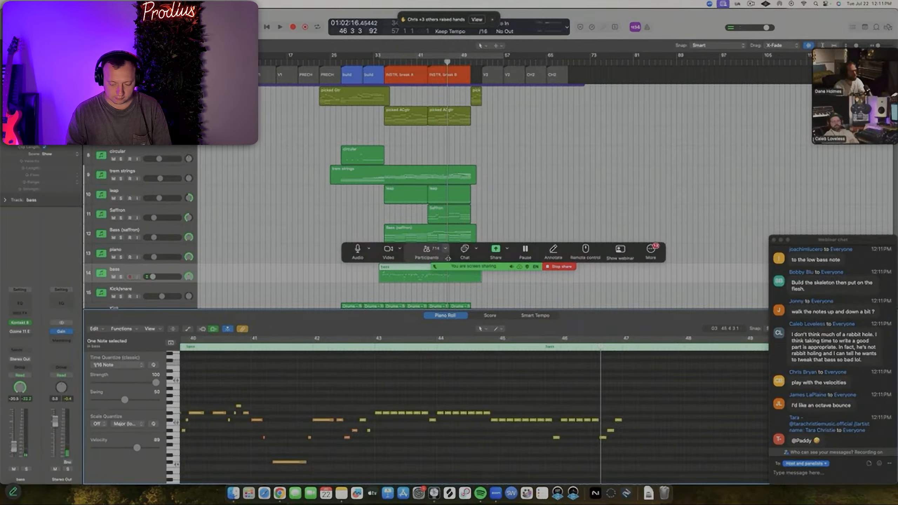
drag(458, 244, 583, 145)
scroll(454, 276, up, 8)
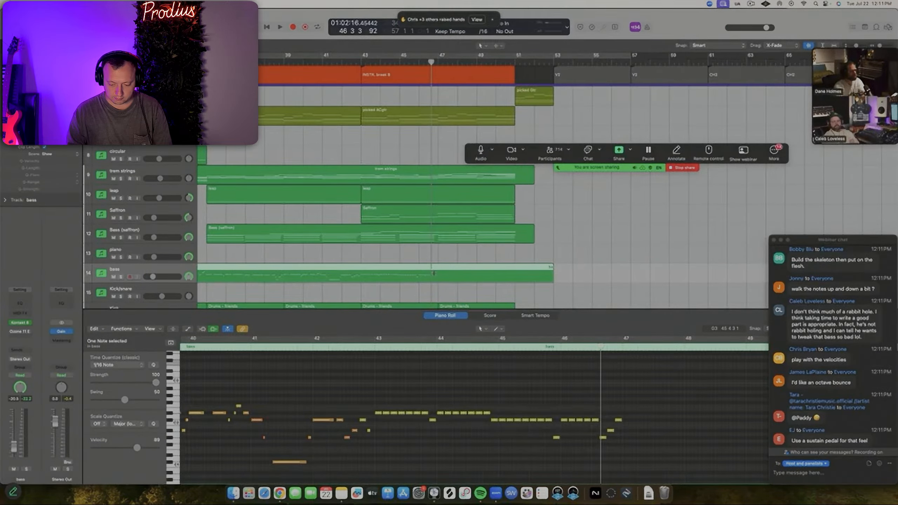
super+double_click(439, 268)
key(Delete)
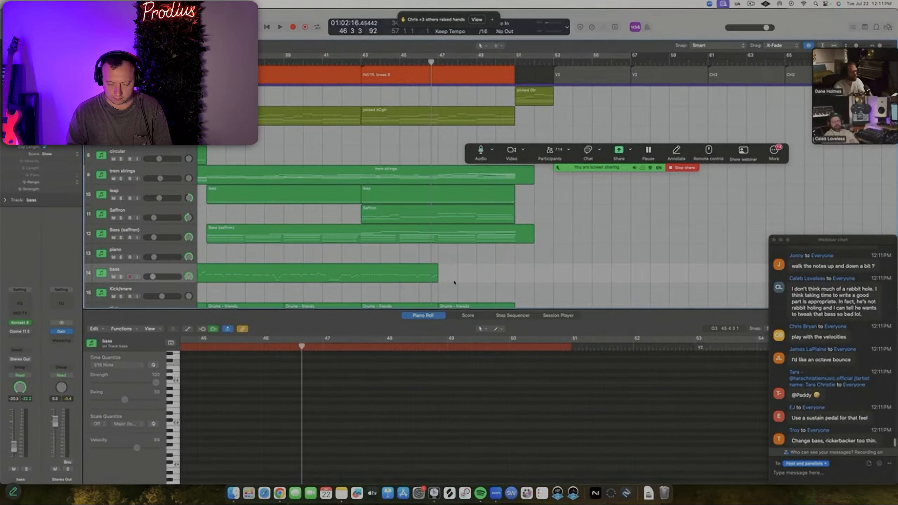
Copy the bass phrase of bars 43 to 46 to bar 47 and play from bar 42 with the piano roll hidden
drag(368, 271, 467, 278)
click(417, 252)
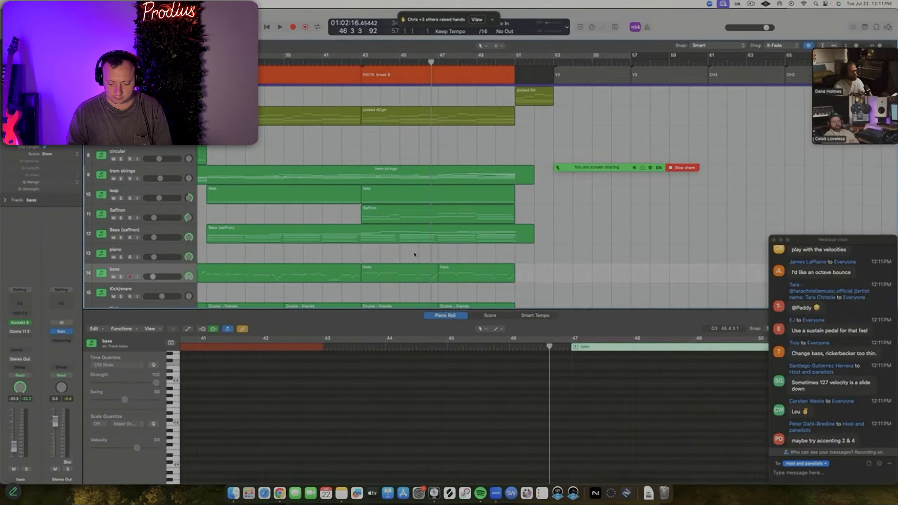
double_click(354, 63)
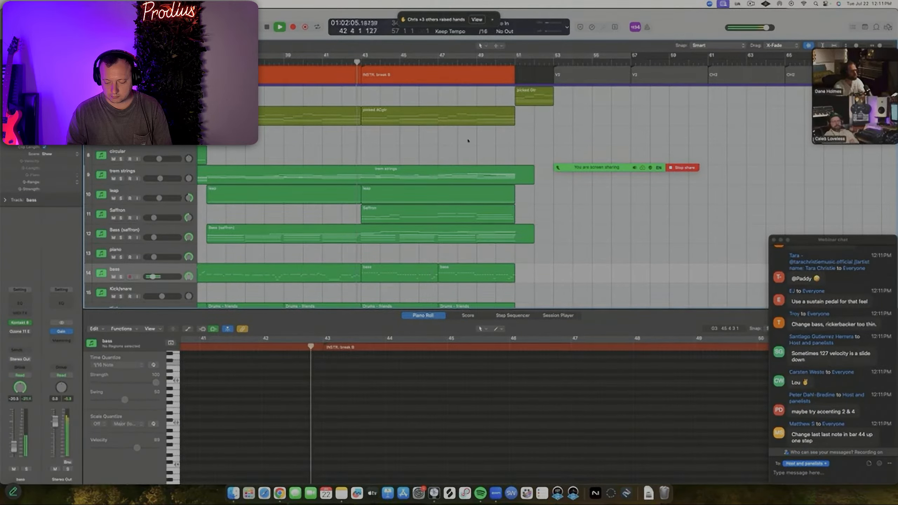
key(p)
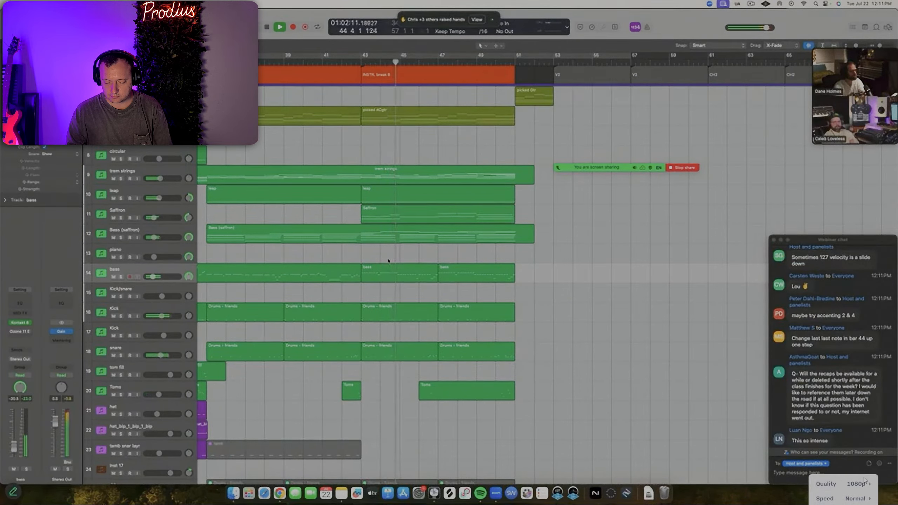
click(848, 489)
click(850, 498)
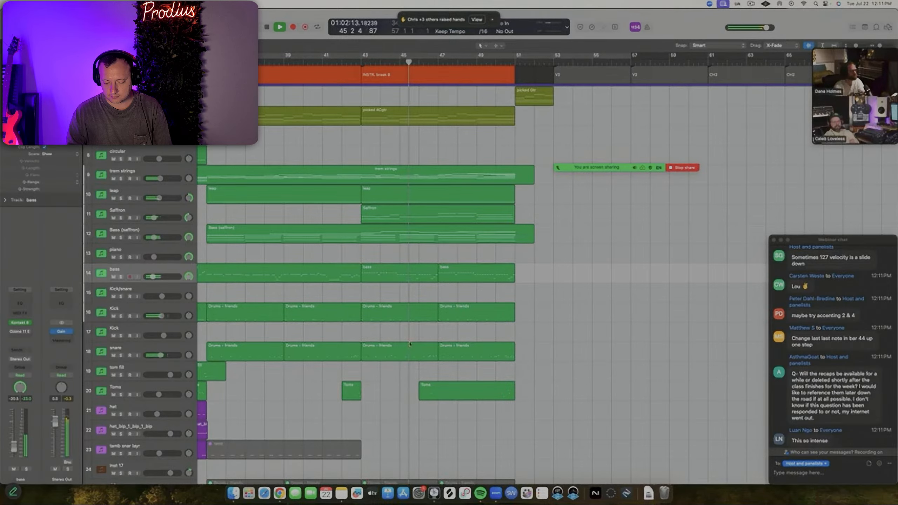
key(Escape)
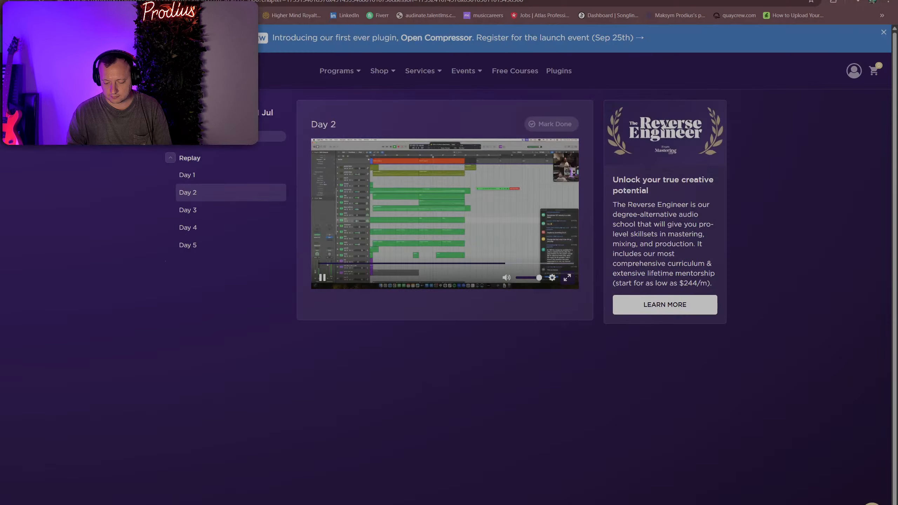
click(567, 279)
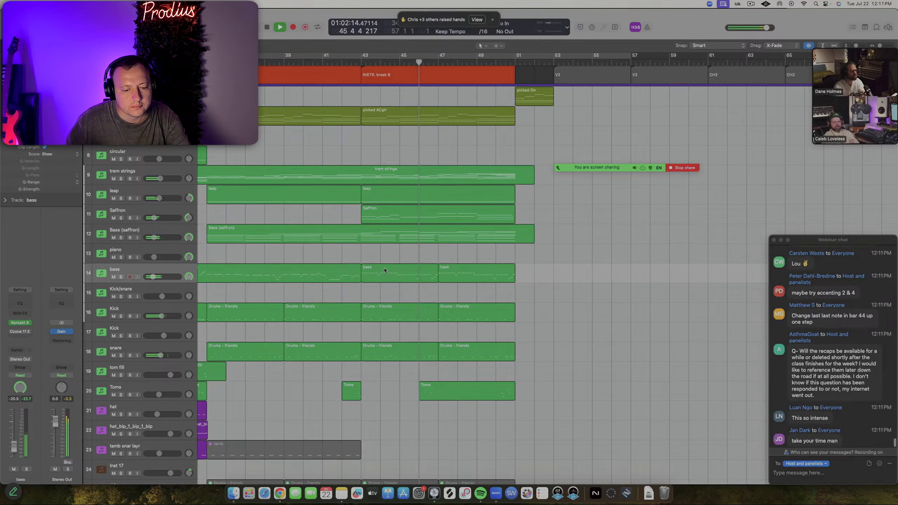
In the copied bass region, turn bar 47's last eighth into two sixteenths, a lower note followed by C#2, and play from bar 47
double_click(461, 279)
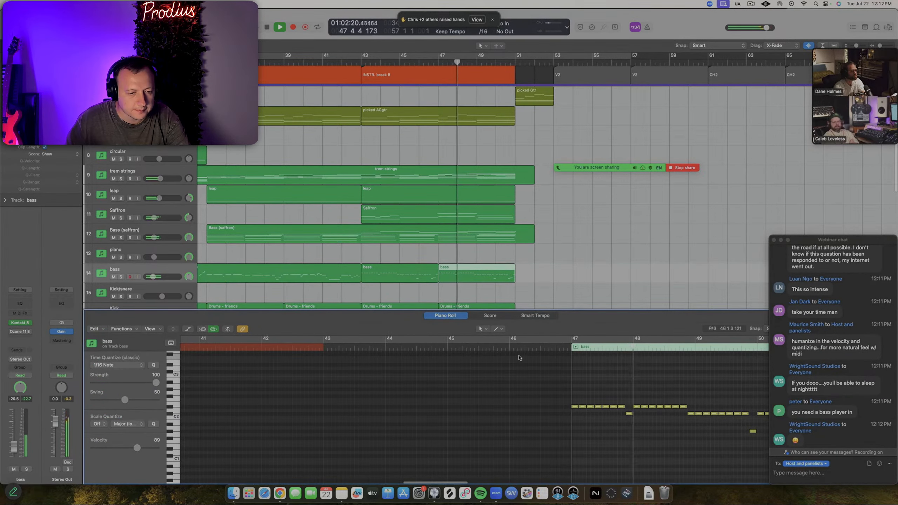
key(space)
scroll(574, 380, up, 5)
click(397, 347)
key(space)
scroll(521, 432, up, 3)
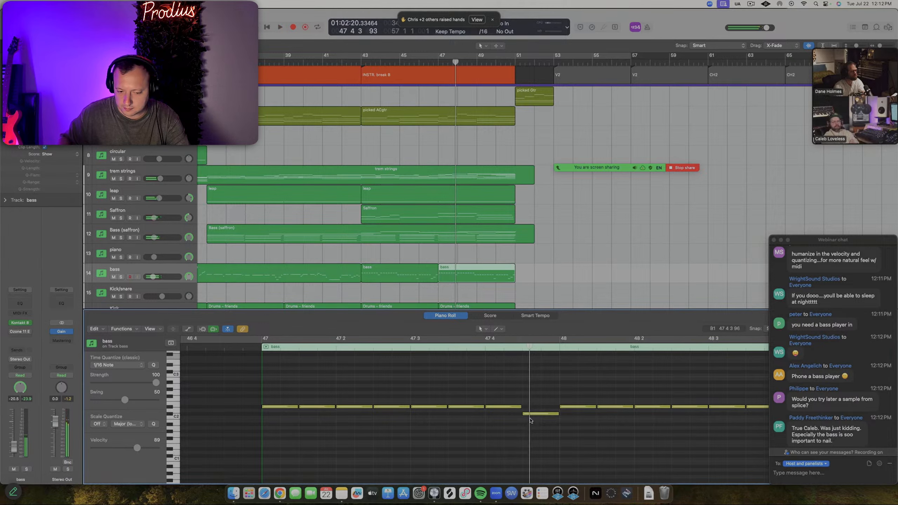
drag(533, 415, 552, 415)
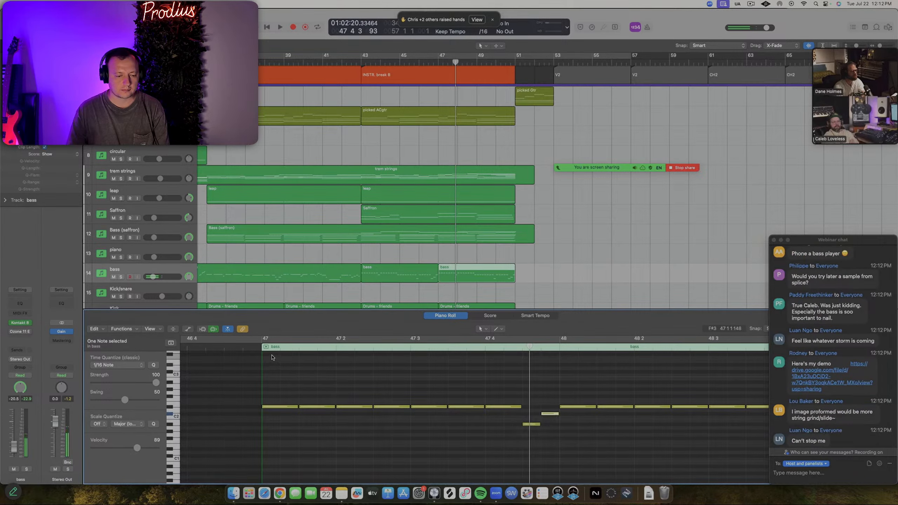
key(space)
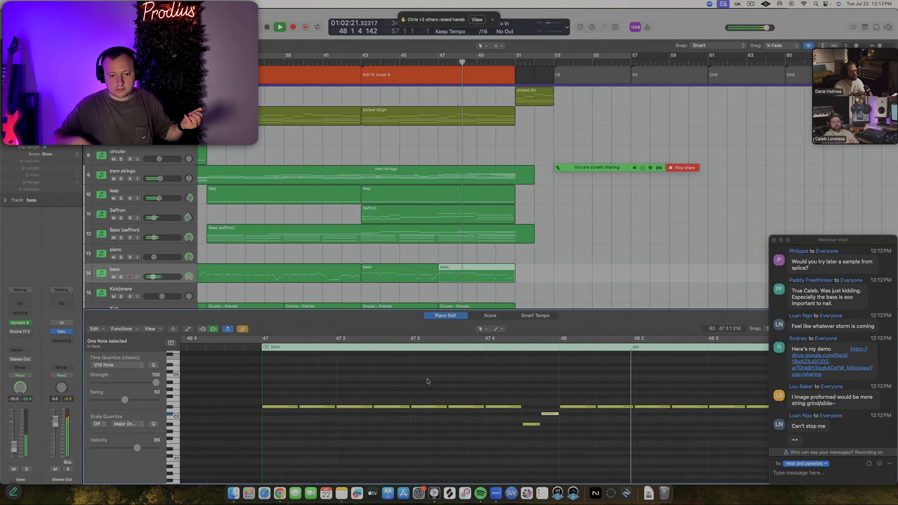
Raise the note on beat 4 of bar 48 above D#2 and extend the preceding D#2 to overlap it
scroll(416, 395, right, 5)
key(space)
click(615, 425)
click(632, 407)
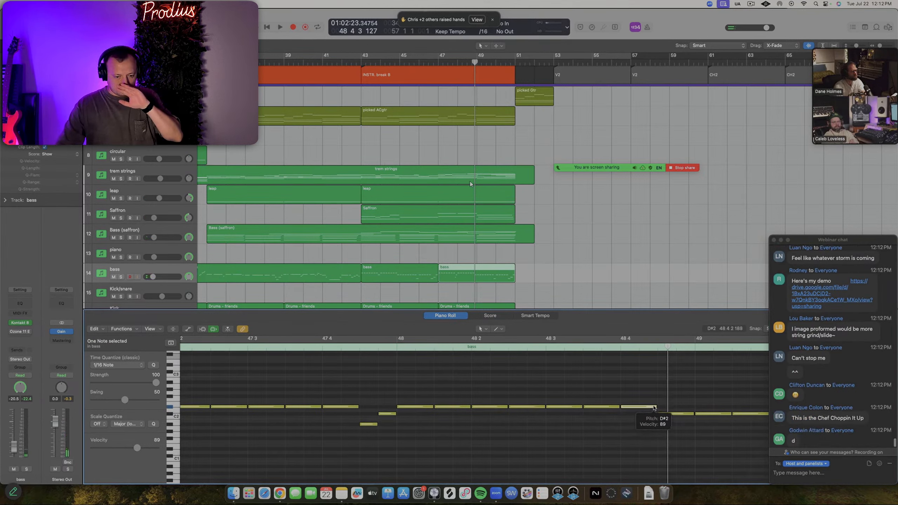
drag(647, 408, 633, 409)
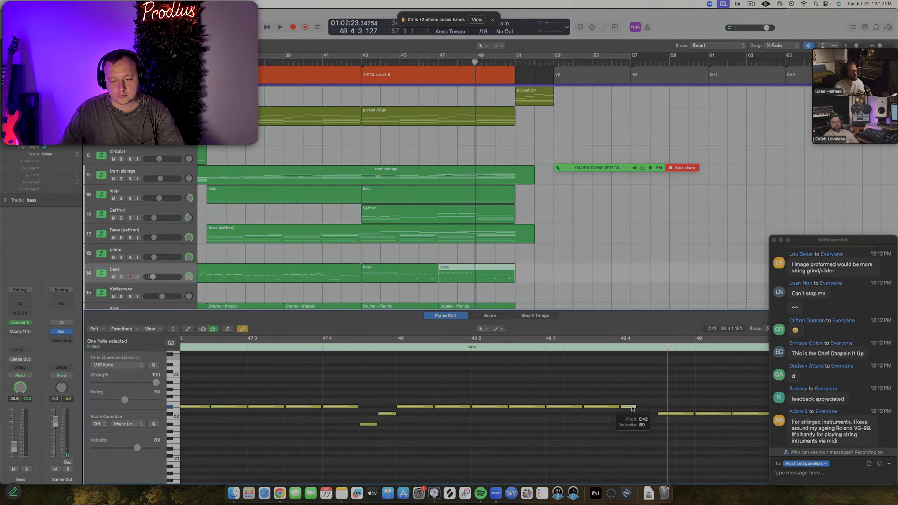
drag(619, 407, 658, 401)
Solo the bass track and play bar 48's reworked ending
click(857, 455)
click(165, 270)
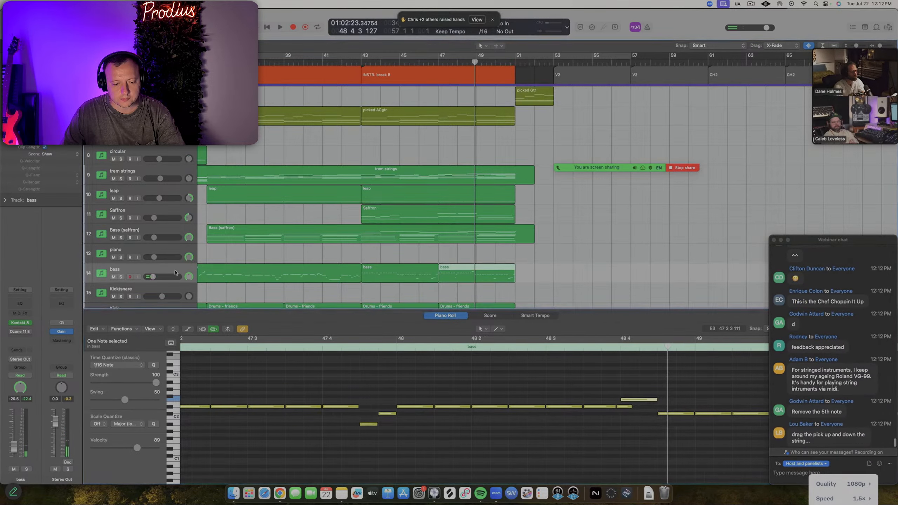
key(ctrl+s)
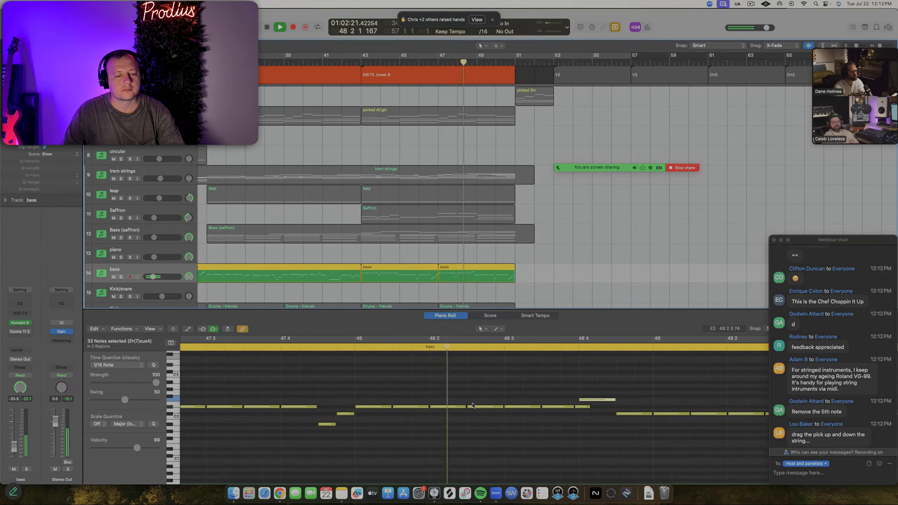
key(space)
Raise the last C#2 eighth of bar 48 to D#2 and play the soloed bass line from bar 48 onward
click(620, 418)
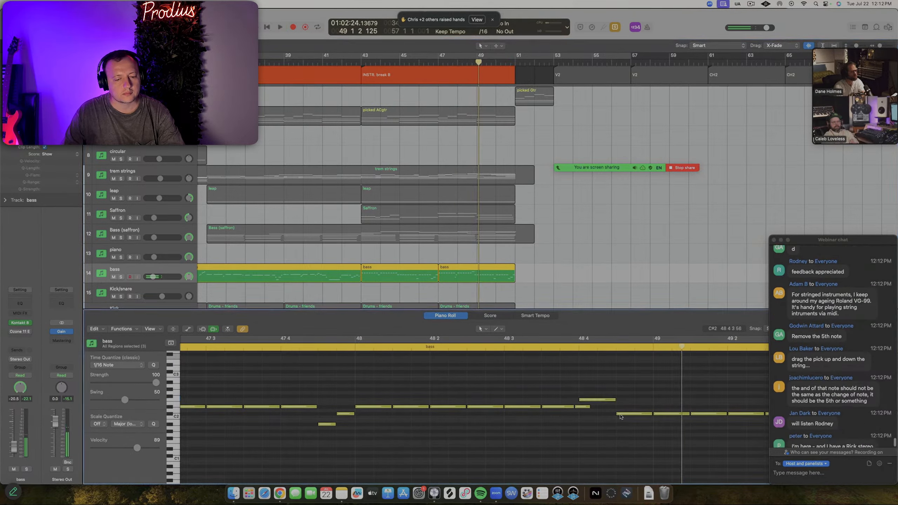
drag(619, 416, 619, 408)
click(353, 346)
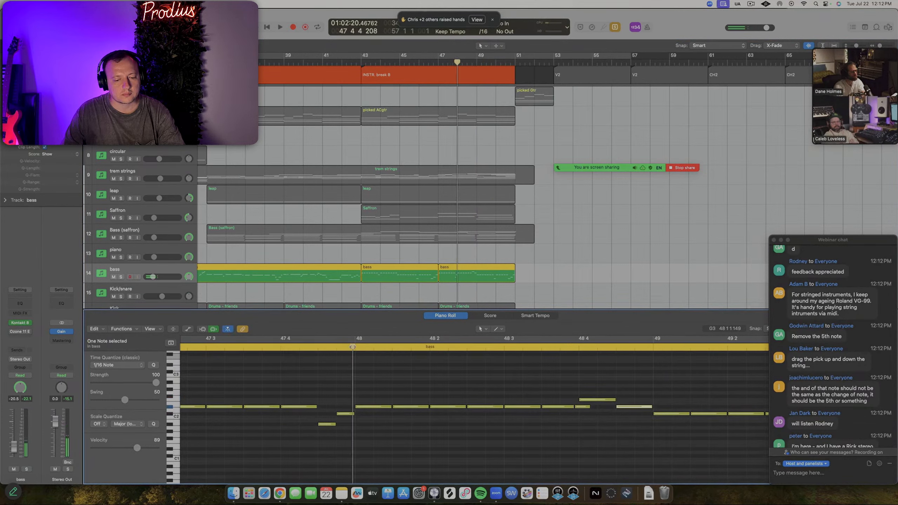
key(space)
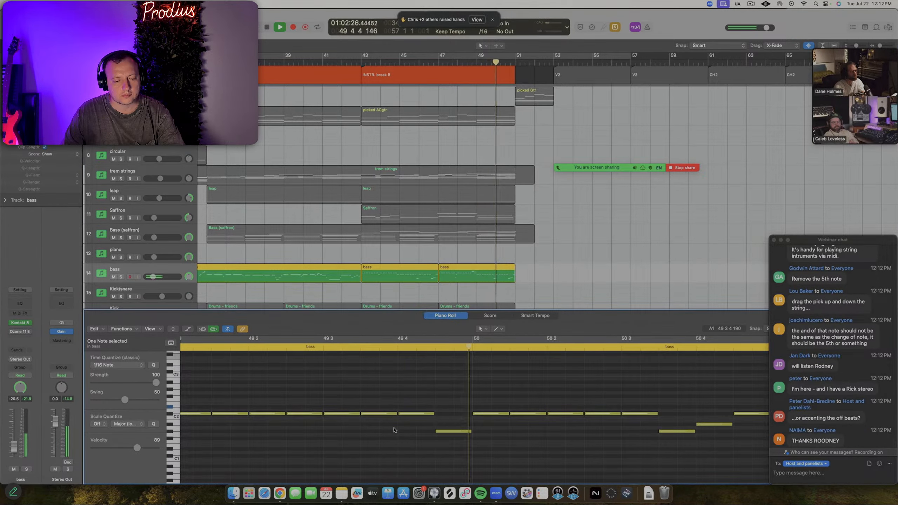
key(space)
scroll(371, 431, down, 3)
scroll(371, 431, left, 3)
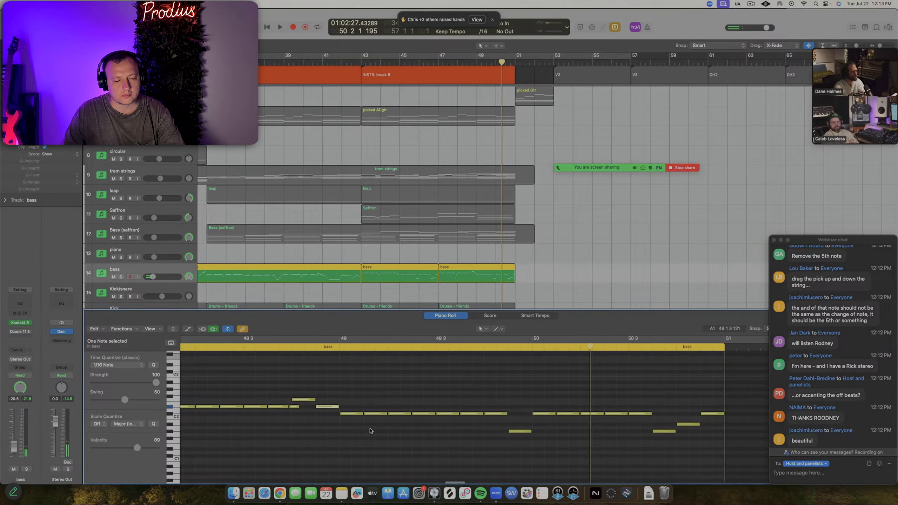
key(space)
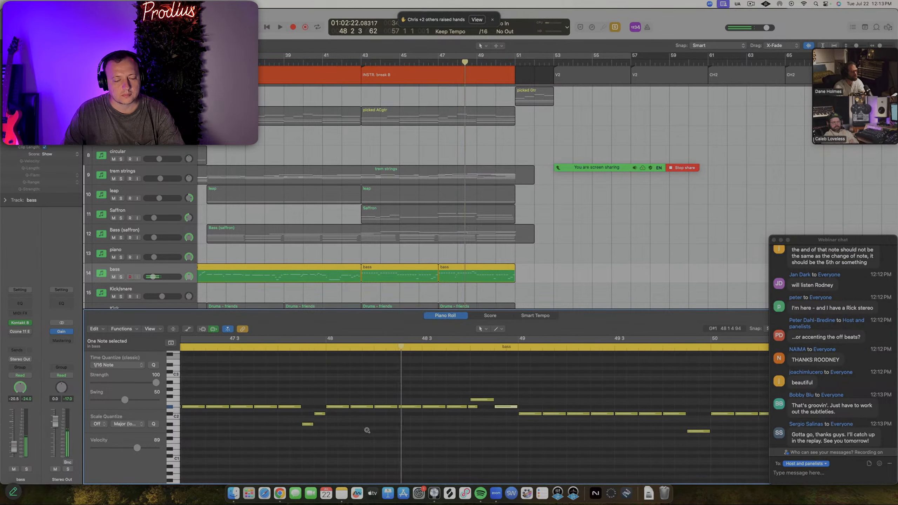
scroll(366, 432, down, 5)
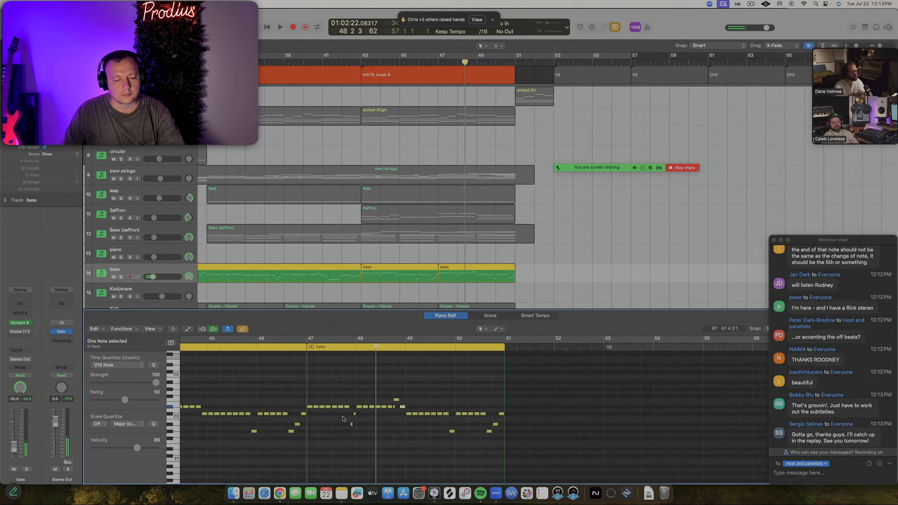
Set the Scarbee Rickenbacker Bass preset in Kontakt to Tweedman, audition it, and unsolo the bass track
click(21, 323)
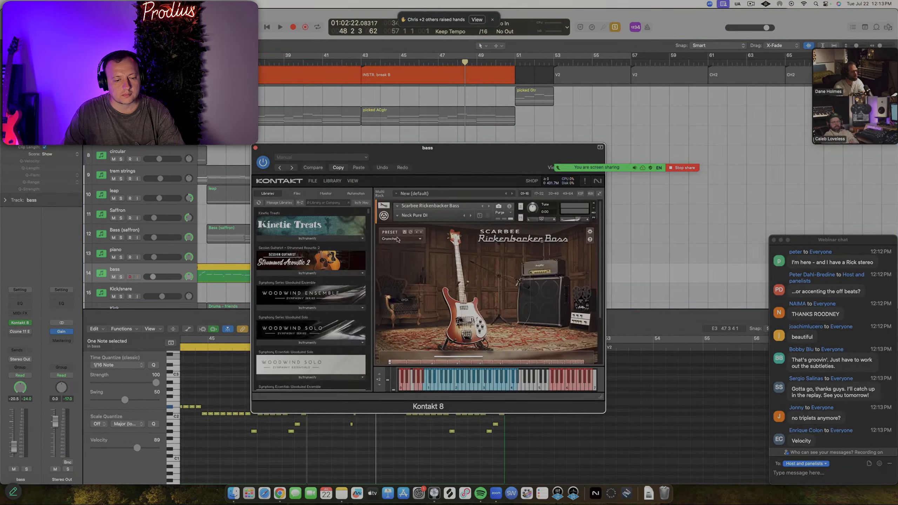
click(417, 239)
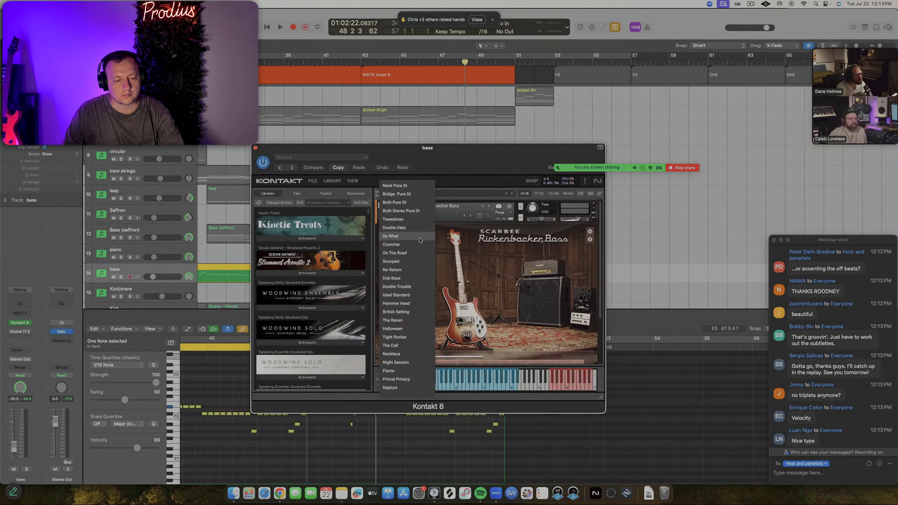
click(409, 219)
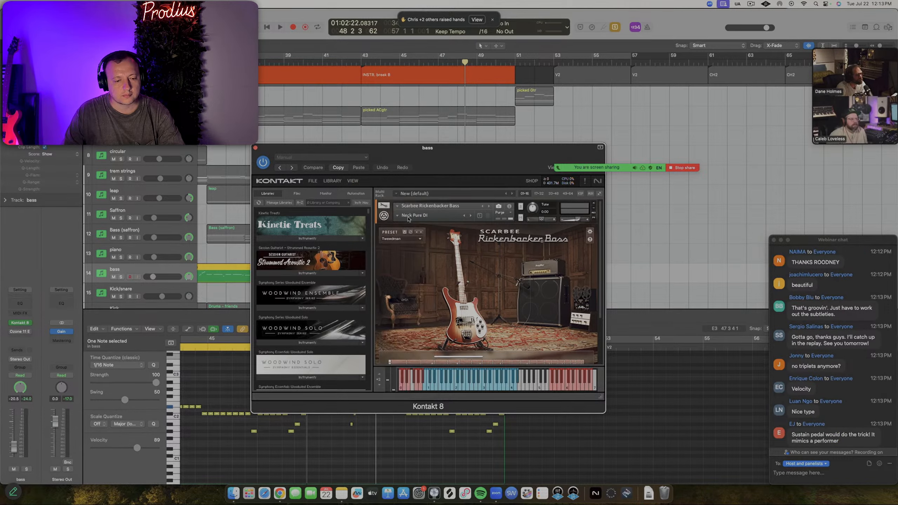
key(space)
click(255, 148)
key(space)
key(ctrl+s)
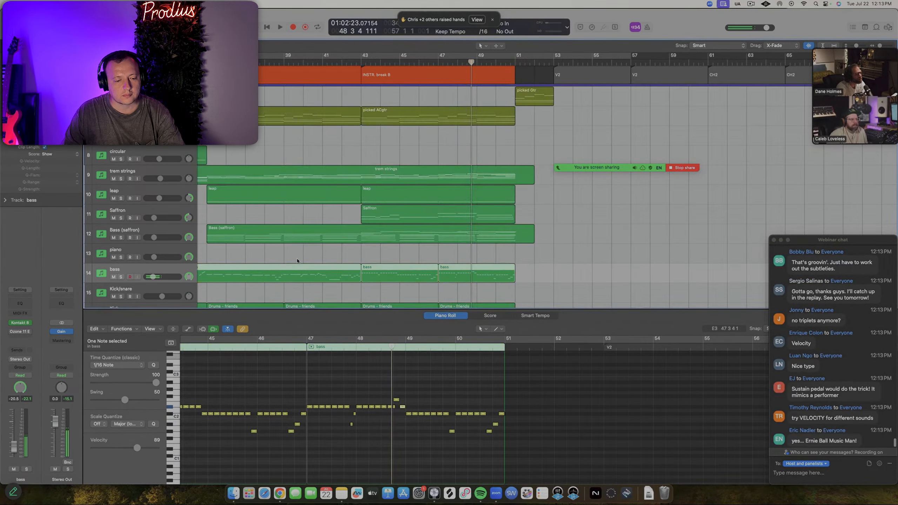
Play the full arrangement from bar 34 to hear the bass part in context
scroll(297, 261, left, 5)
click(325, 56)
key(space)
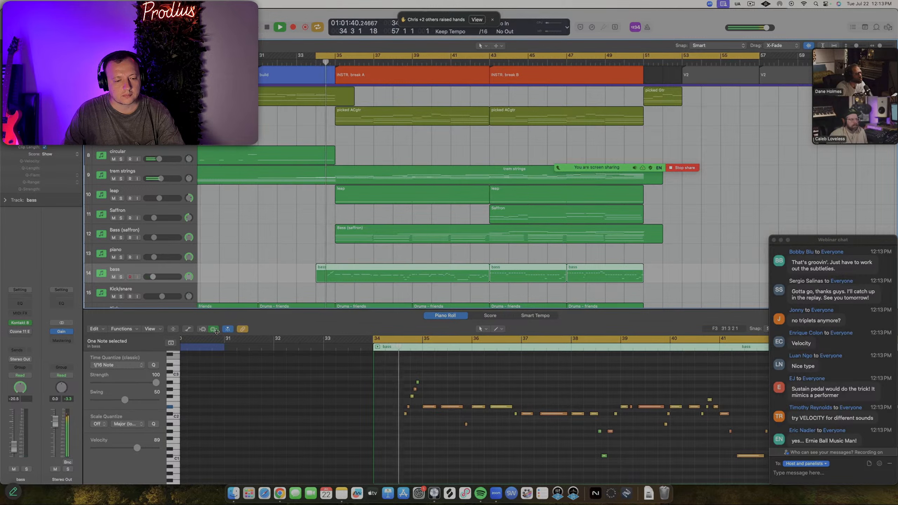
click(860, 504)
click(859, 498)
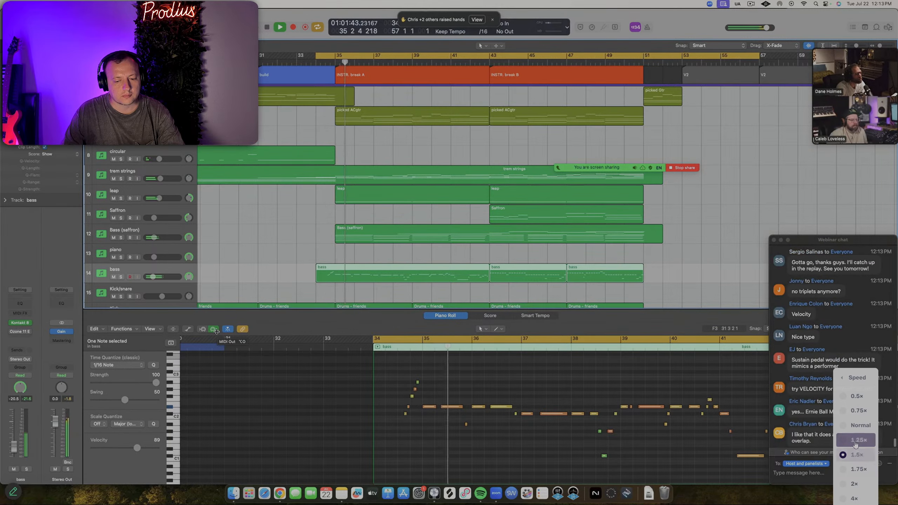
click(853, 457)
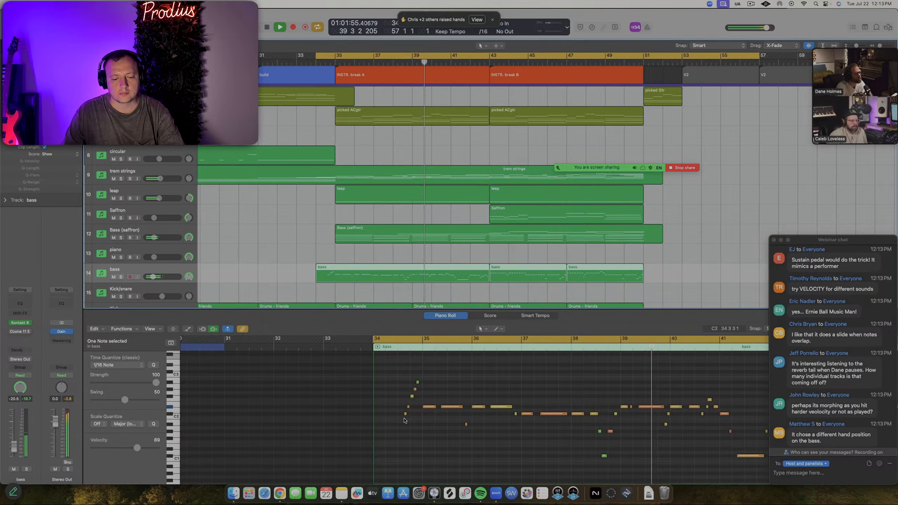
key(space)
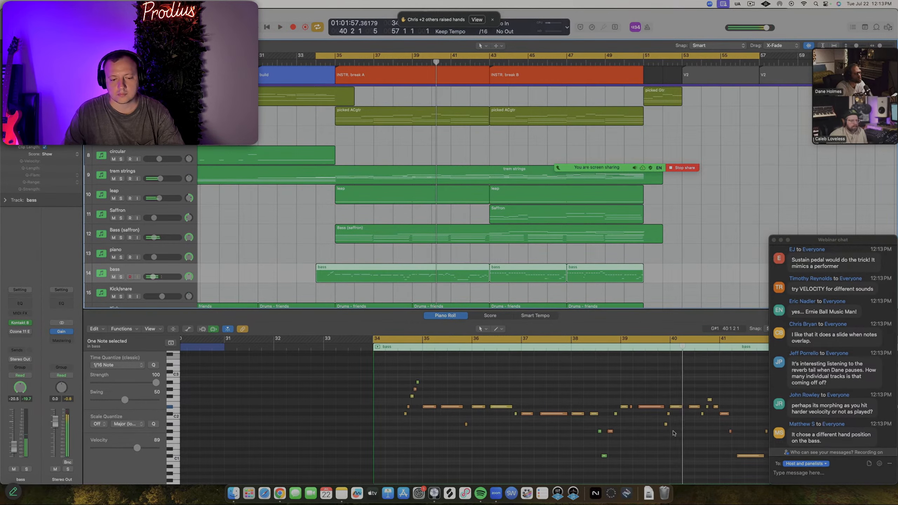
Replay the arrangement from bar 34 through bar 42 to check the bass line leading into the second half of the break
scroll(673, 432, up, 3)
scroll(674, 432, up, 5)
drag(636, 445, 640, 429)
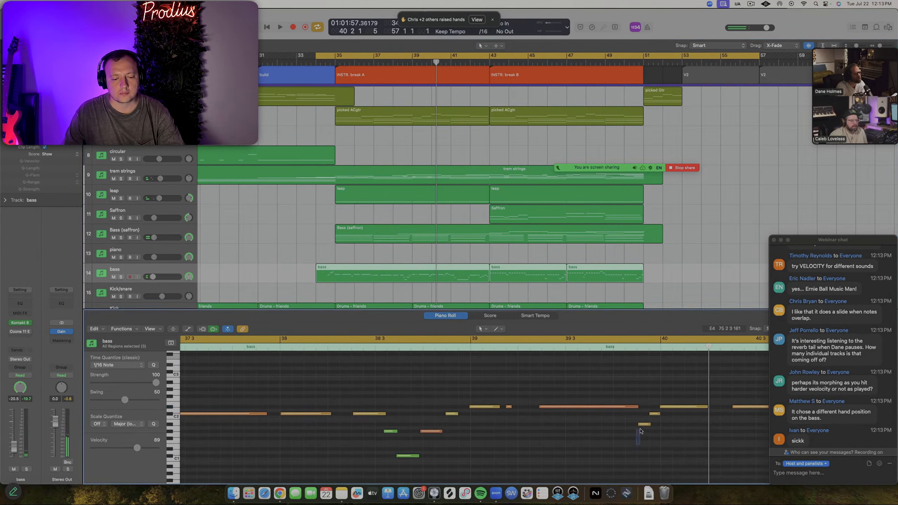
key(shift+space)
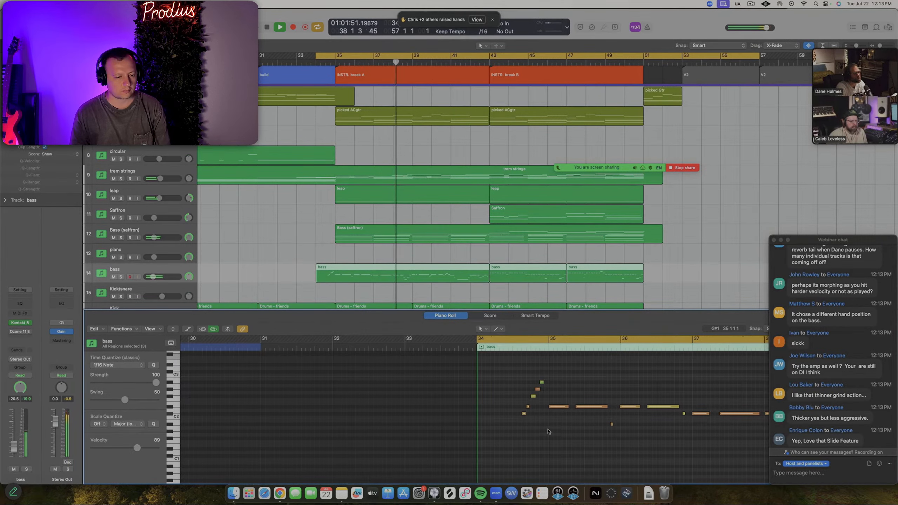
scroll(545, 430, right, 7)
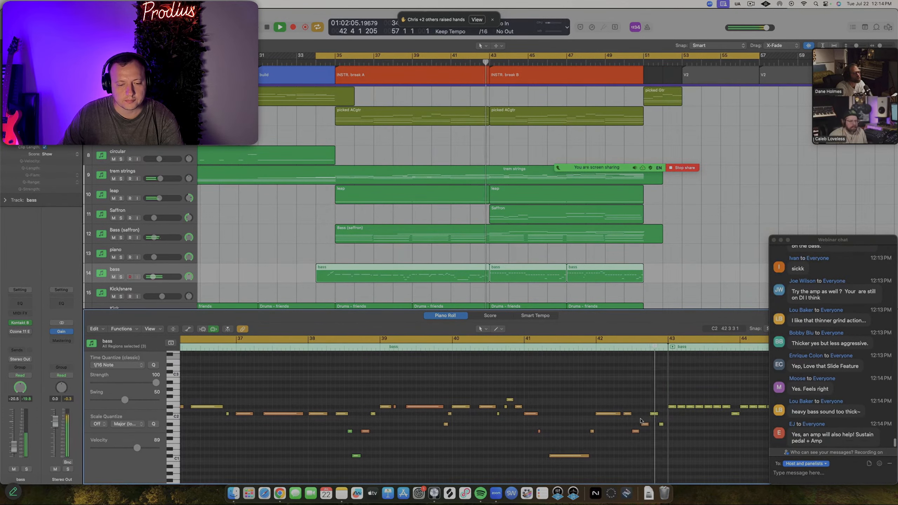
Raise the bass note on bar 42 beat 3 to C#2, lower the following note to G#1, and audition the run
click(591, 347)
key(c)
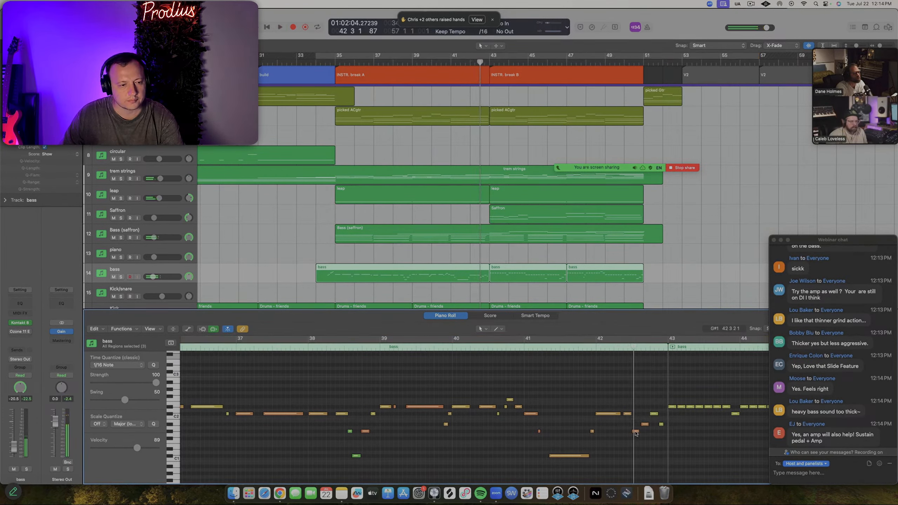
mouse_move(635, 428)
mouse_down()
mouse_move(640, 414)
mouse_move(636, 430)
mouse_up()
scroll(643, 416, up, 8)
click(682, 414)
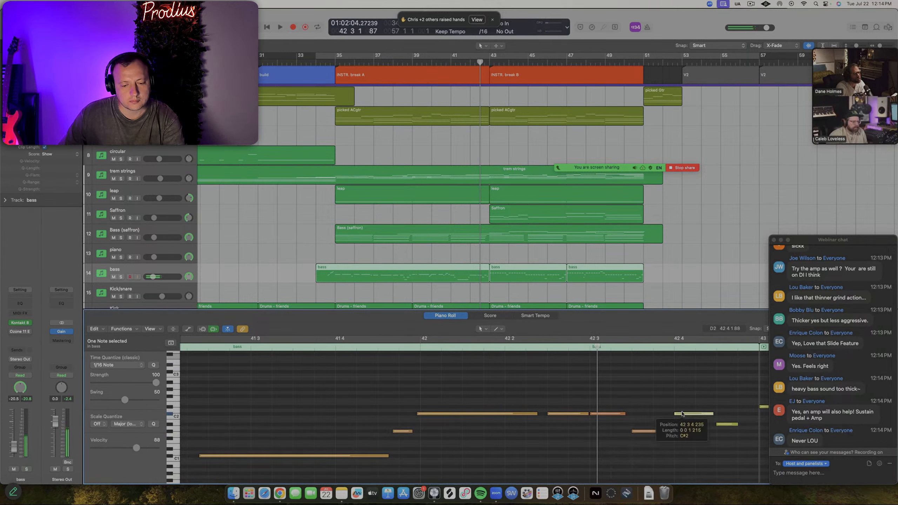
key(space)
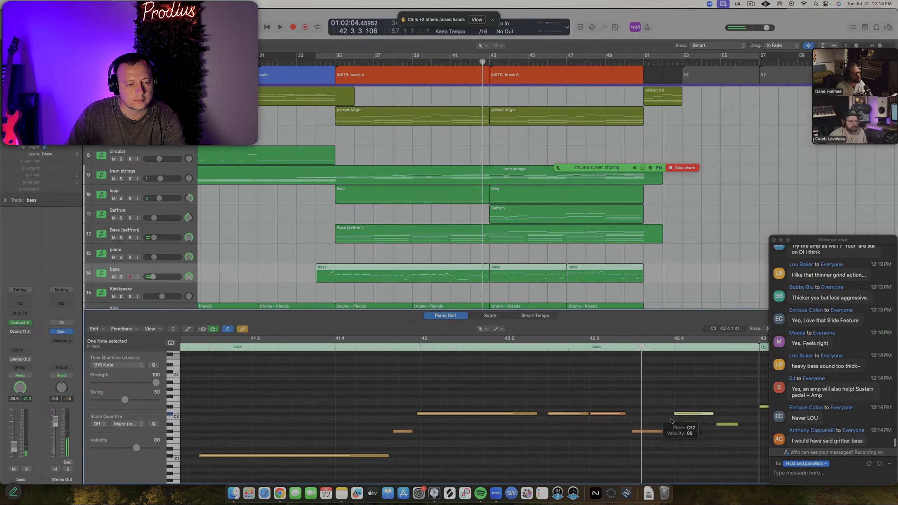
Raise the G#1 after bar 42 beat 3 to A#1, move the bar's last note up to F2 near beat 4, and play it
drag(644, 434, 685, 398)
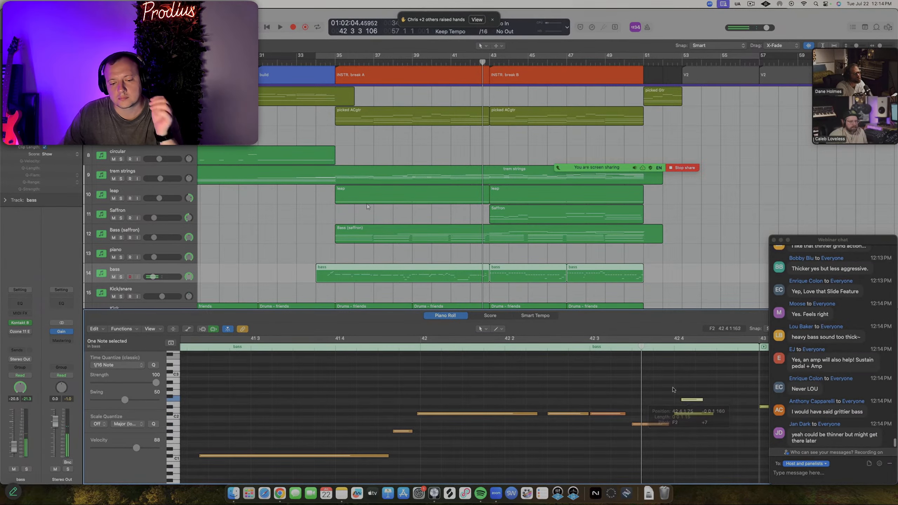
click(586, 348)
key(space)
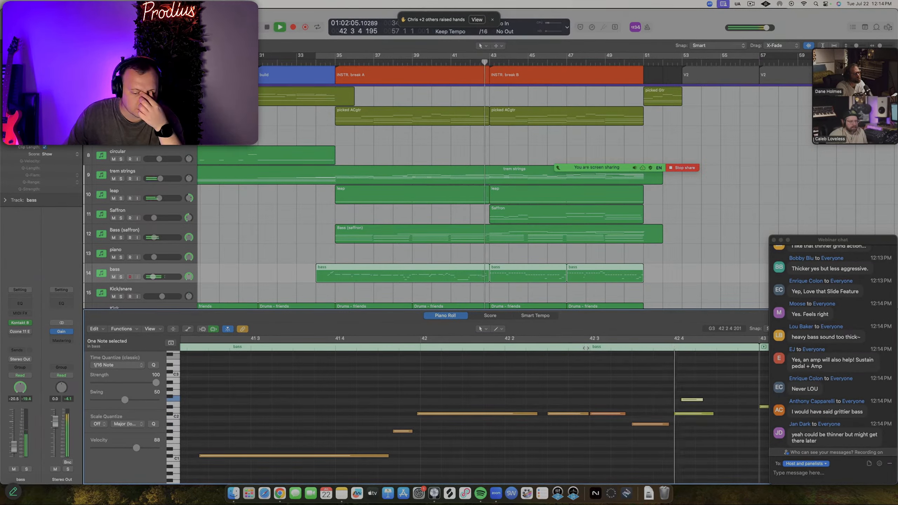
Shorten the C#2 at bar 42 beat 4 and copy the F2 down to C#2 on the bar's last eighth
drag(715, 414, 681, 401)
scroll(679, 415, up, 5)
scroll(611, 399, right, 5)
drag(577, 401, 682, 417)
key(space)
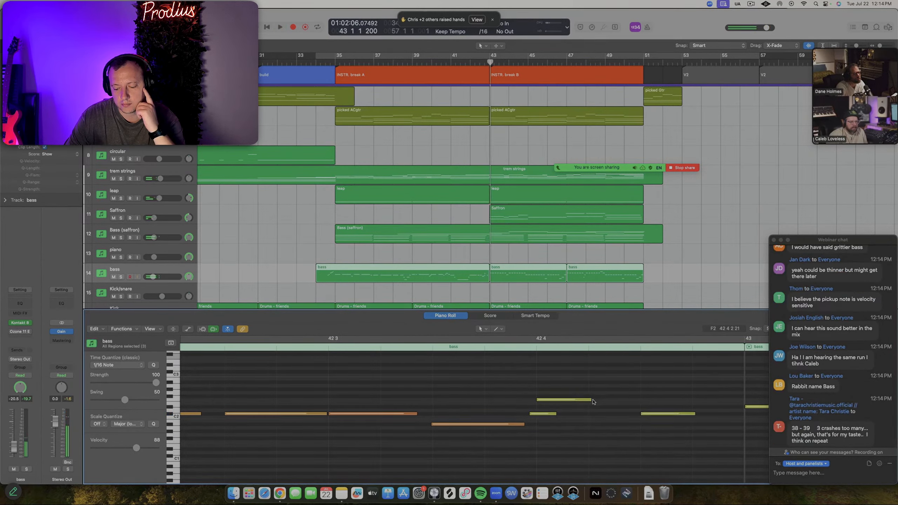
Lengthen the F2 on bar 42 beat 4 and the bar's final C#2 to nearly full eighths, checking them by playback
drag(592, 400, 621, 401)
drag(692, 417, 730, 418)
key(space)
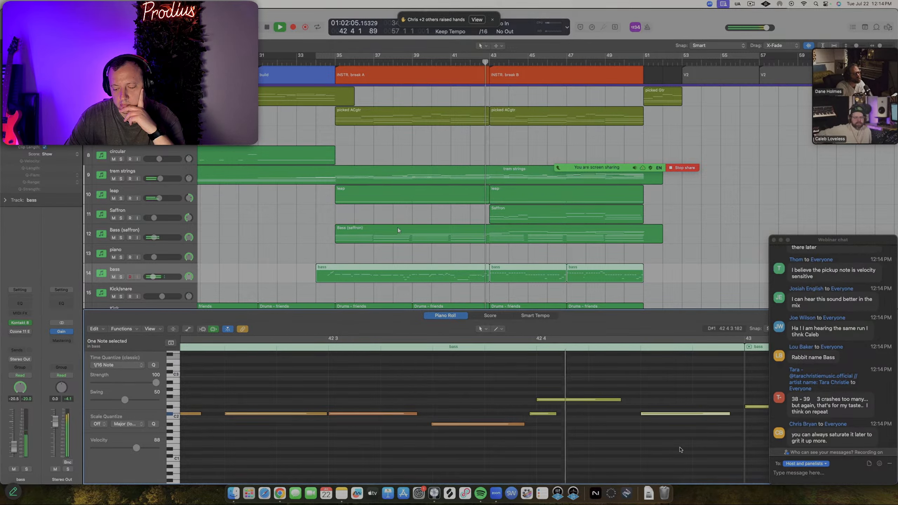
key(space)
drag(621, 402, 636, 402)
click(729, 414)
drag(729, 414, 736, 415)
scroll(622, 417, down, 8)
scroll(479, 413, left, 3)
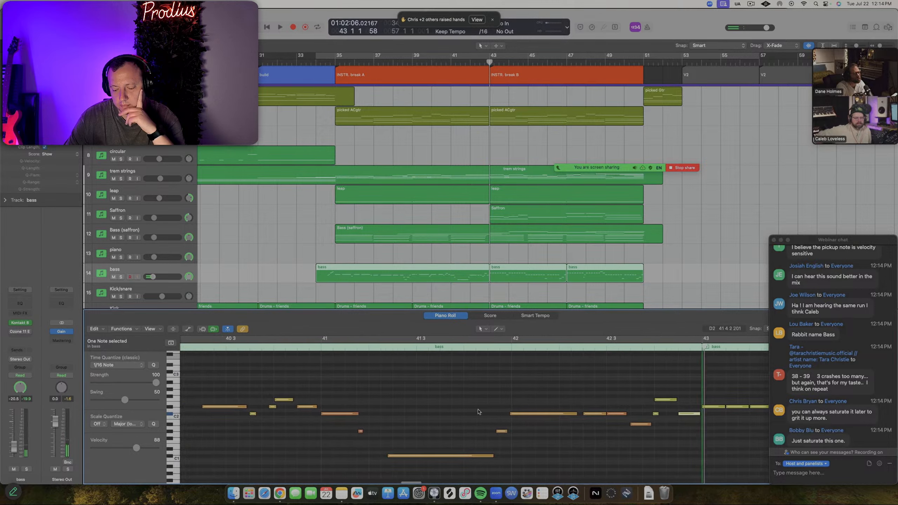
Play the bass part briefly from bar 43
scroll(440, 411, down, 8)
key(space)
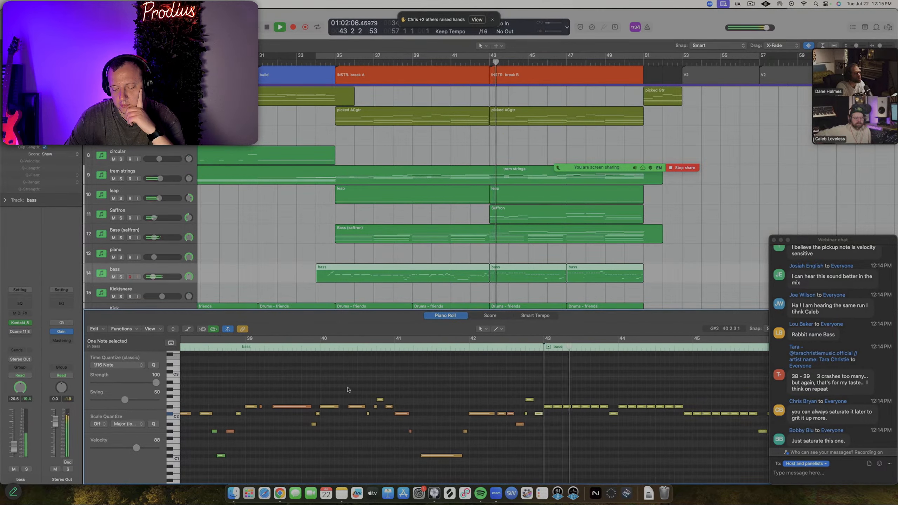
key(space)
Set the velocity of all bass notes from bar 43 to the end of the part to 127
drag(551, 391, 606, 420)
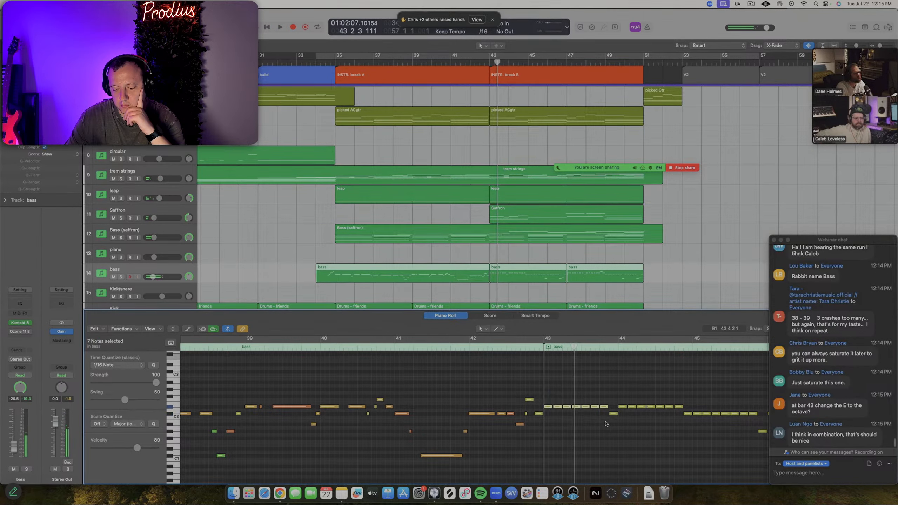
scroll(607, 422, down, 6)
scroll(607, 422, down, 6)
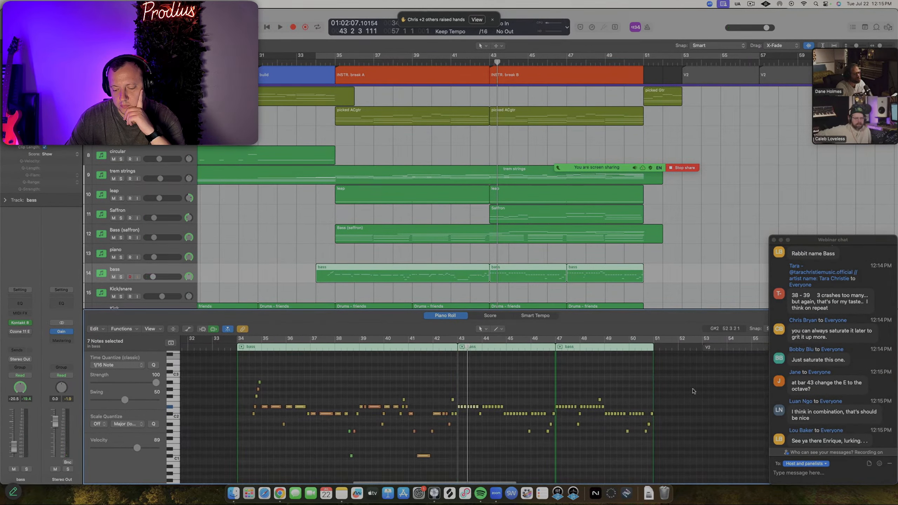
drag(693, 391, 458, 441)
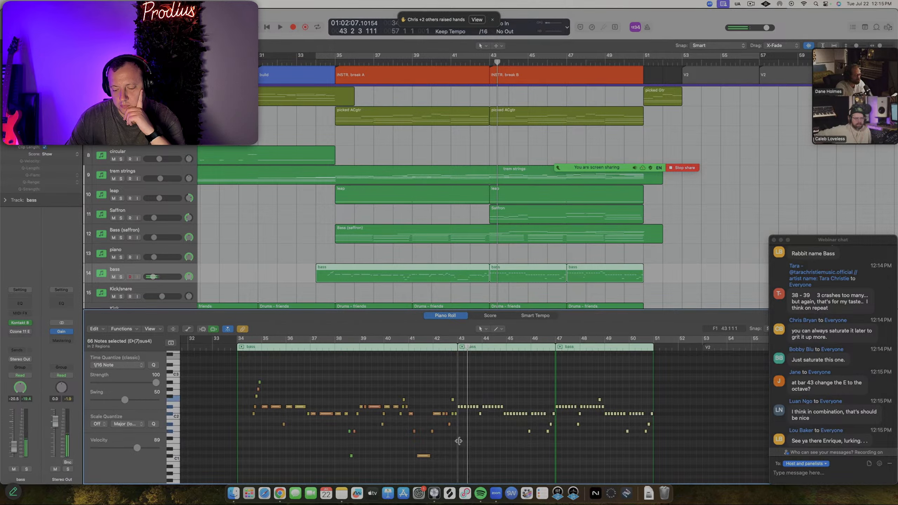
scroll(459, 440, up, 8)
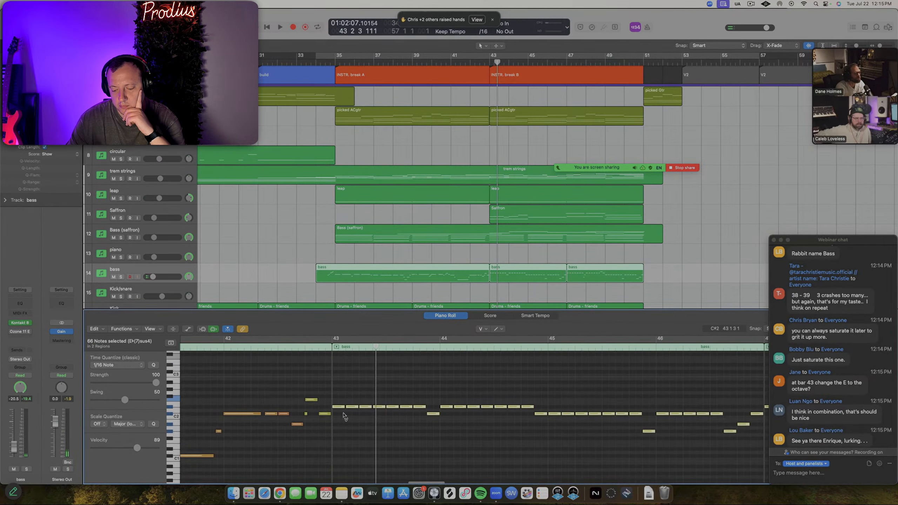
click(342, 407)
drag(342, 410, 342, 324)
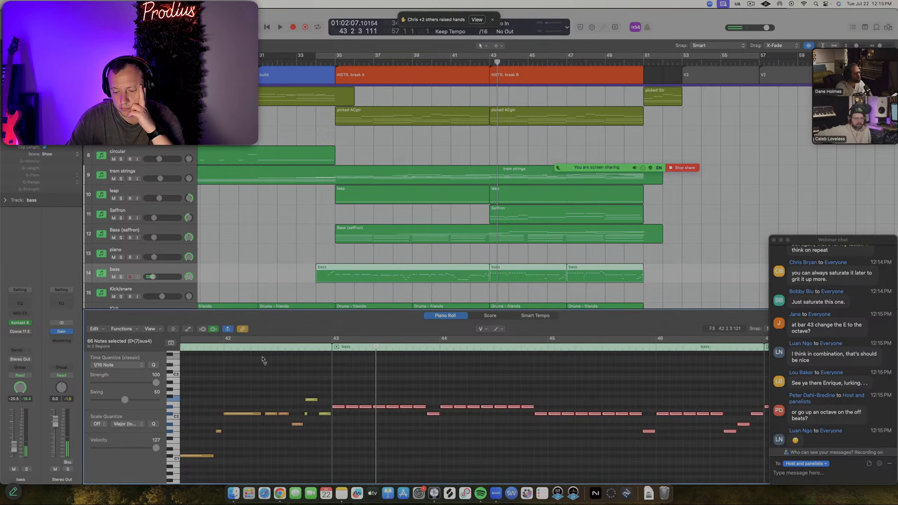
Play back the bass part through INSTR. break B, from bar 43 to its end at bar 51
click(222, 351)
key(space)
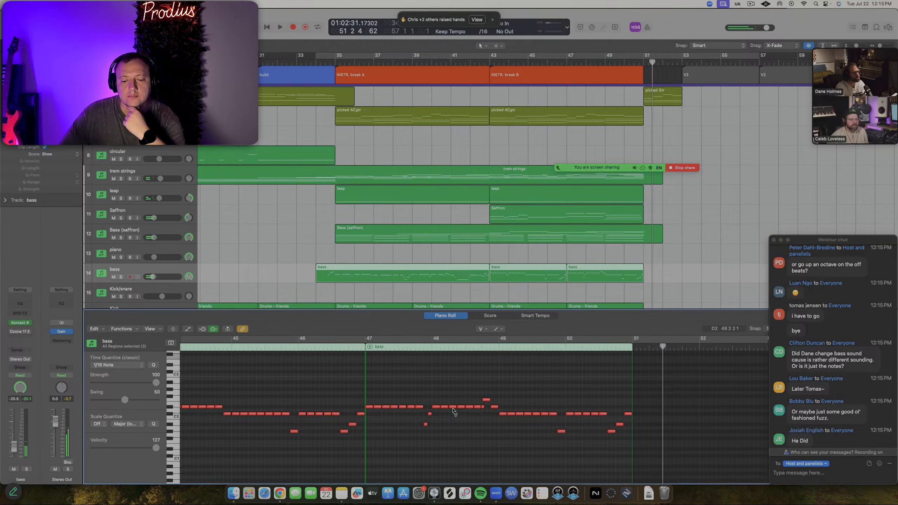
scroll(430, 432, left, 10)
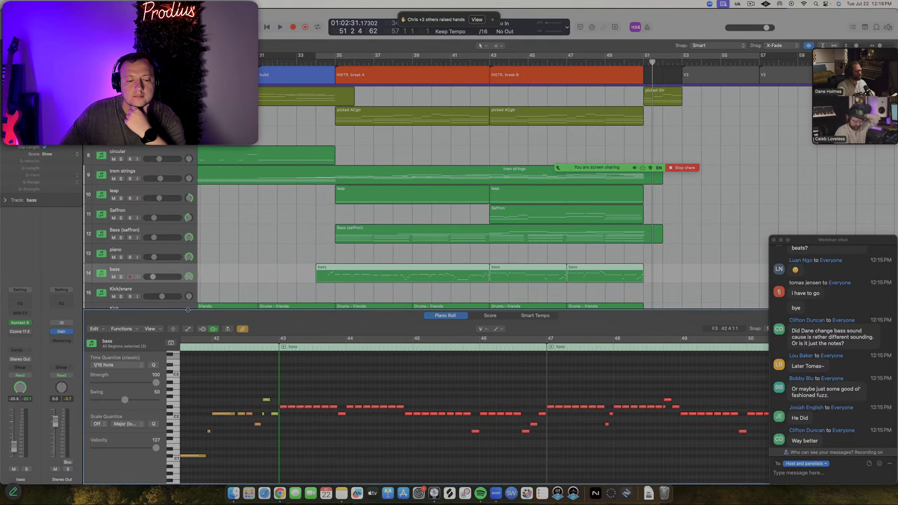
Select the two bass regions spanning bars 43 to 51 in the arrangement
click(249, 271)
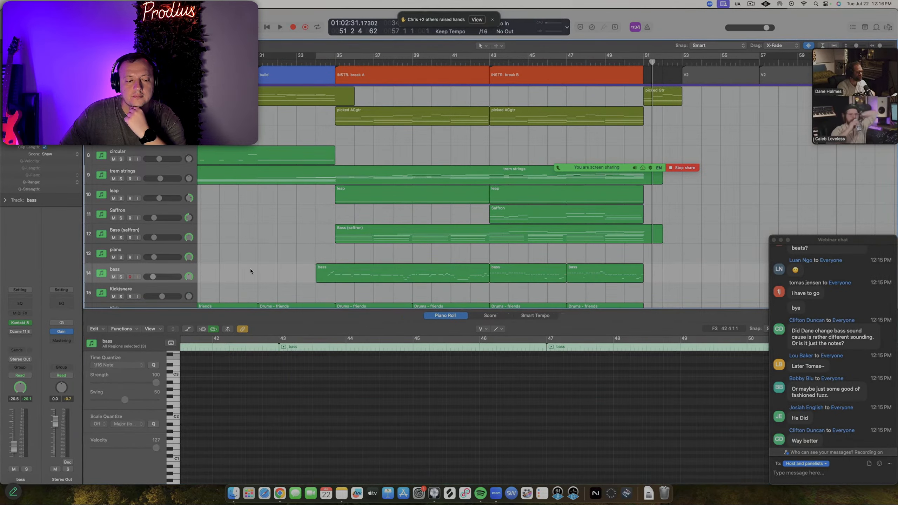
click(154, 272)
drag(534, 257, 640, 287)
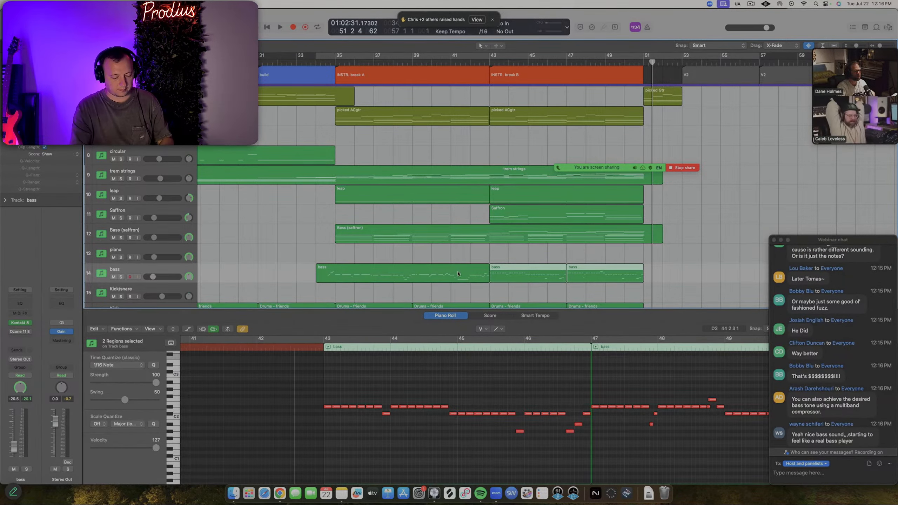
scroll(457, 274, up, 5)
scroll(456, 277, down, 2)
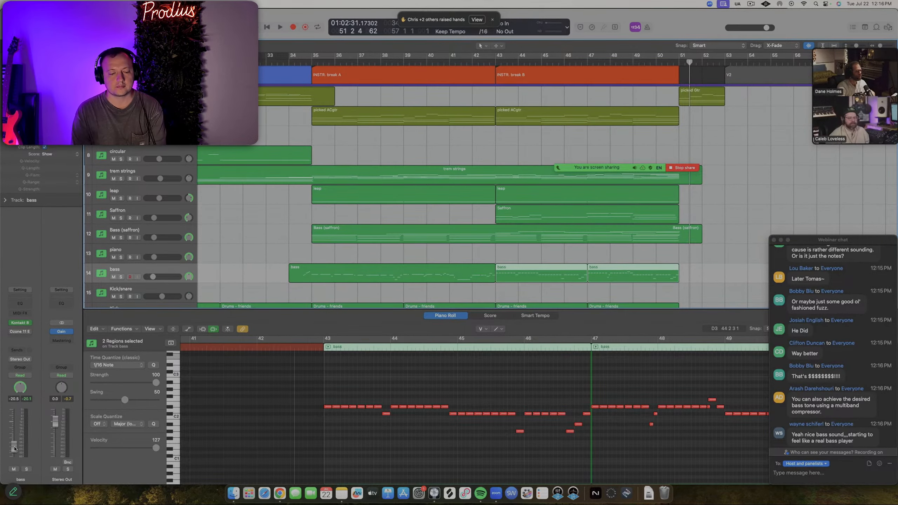
Add a Channel EQ to the bass track with the low cut at 52.5 Hz and the 75 Hz low shelf at -2.0 dB, and start playback
click(17, 305)
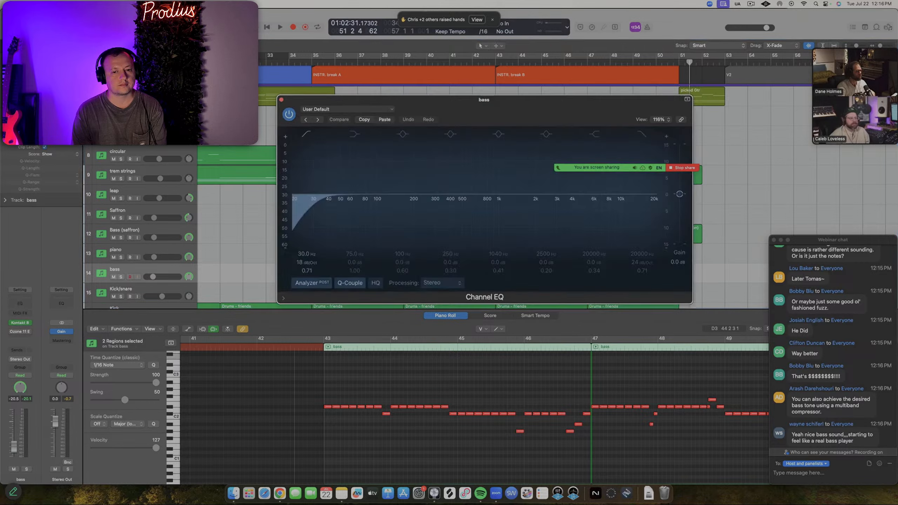
drag(321, 216, 348, 216)
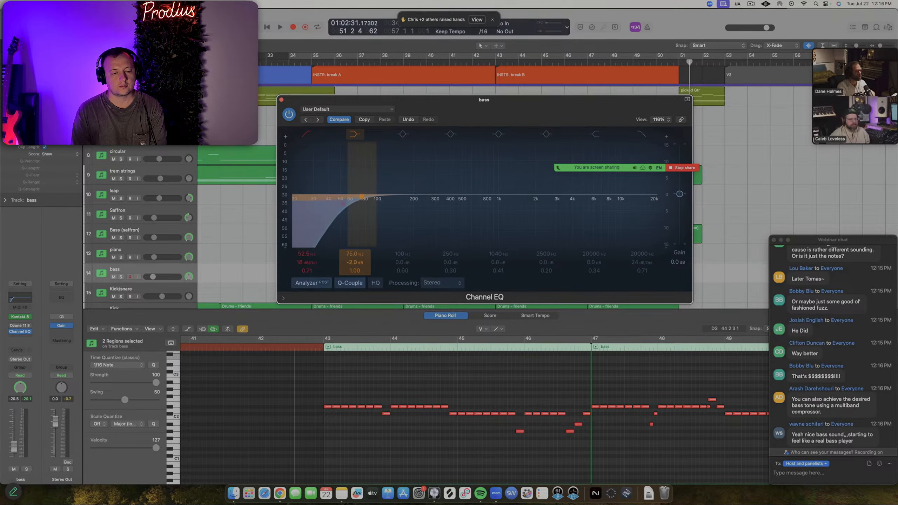
key(space)
click(282, 100)
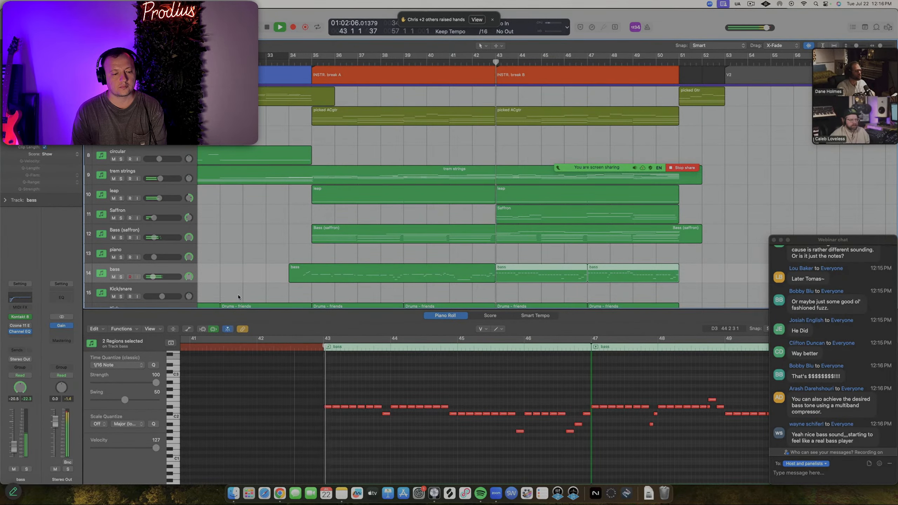
Lower the bass track's volume to -22.5 dB and select all of its regions
click(182, 273)
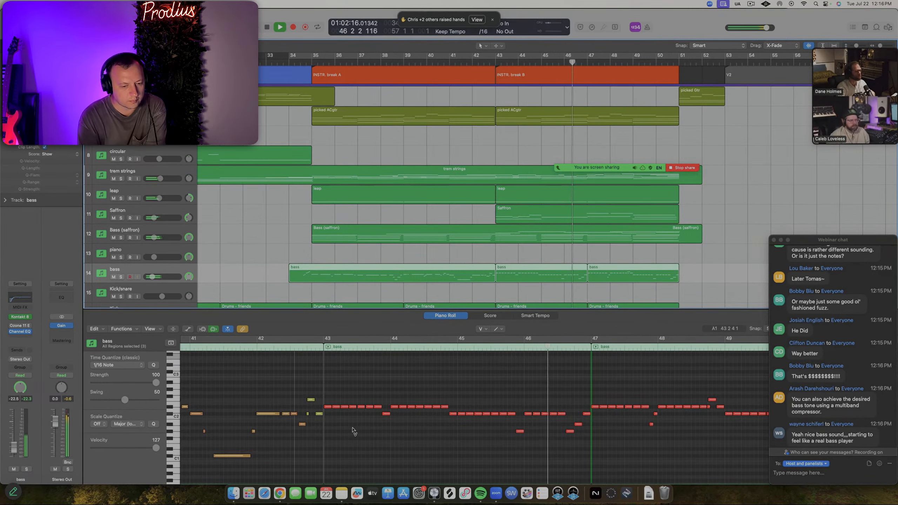
scroll(354, 430, down, 4)
scroll(328, 427, down, 3)
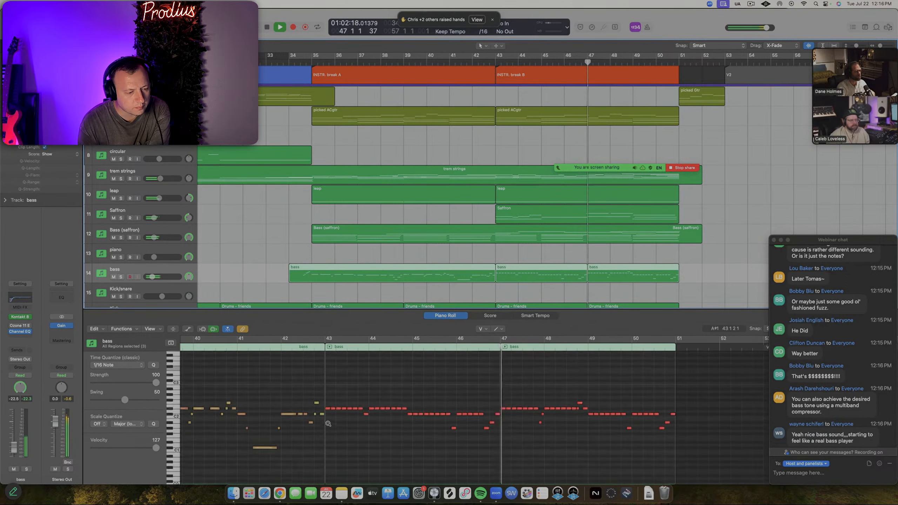
scroll(327, 426, up, 4)
scroll(502, 388, down, 3)
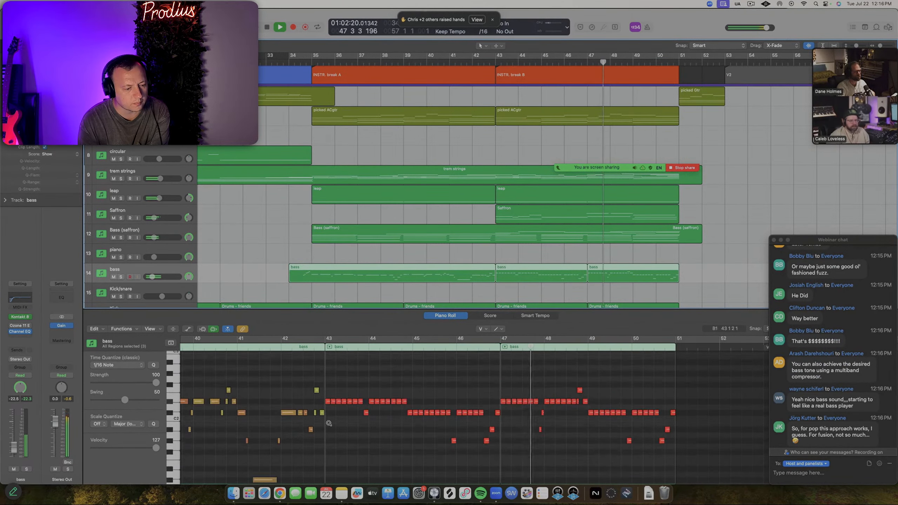
Select the bass notes from bar 43 onward, stop playback and examine them closely
drag(503, 388, 328, 448)
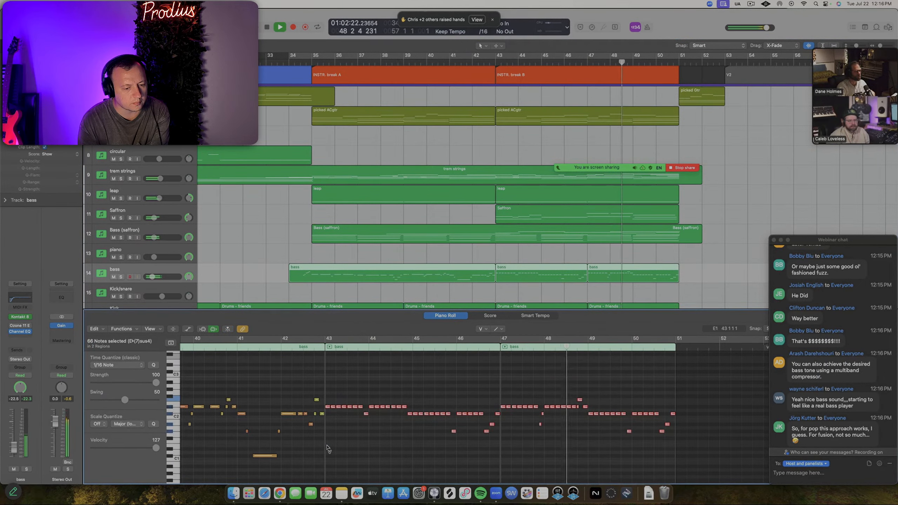
ctrl+alt+click(308, 394)
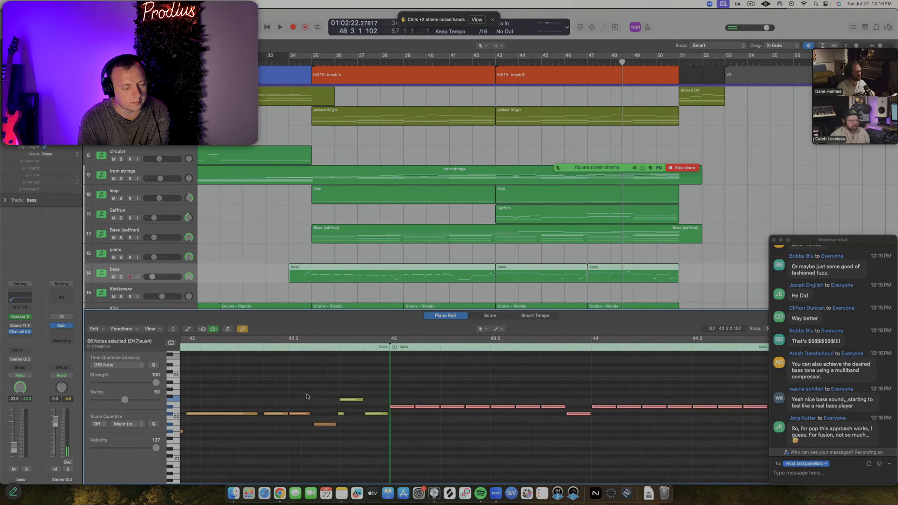
ctrl+alt+click(433, 392)
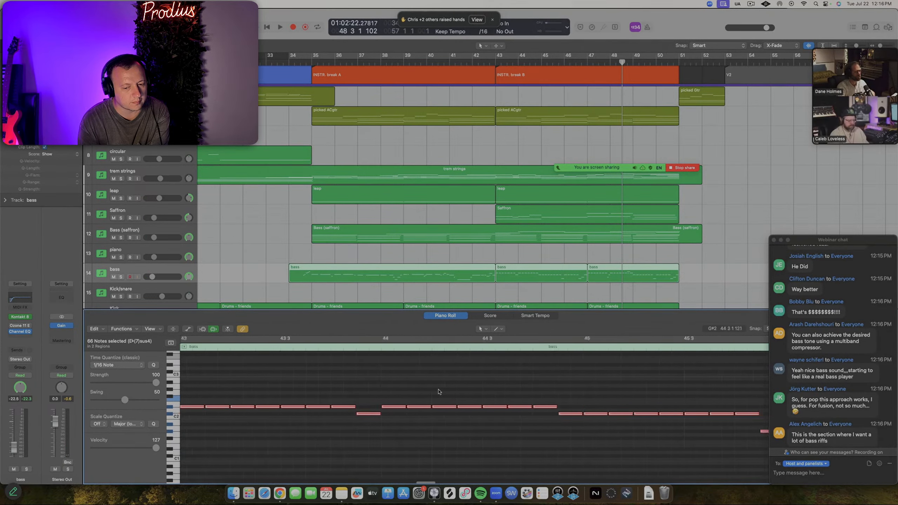
ctrl+alt+click(439, 390)
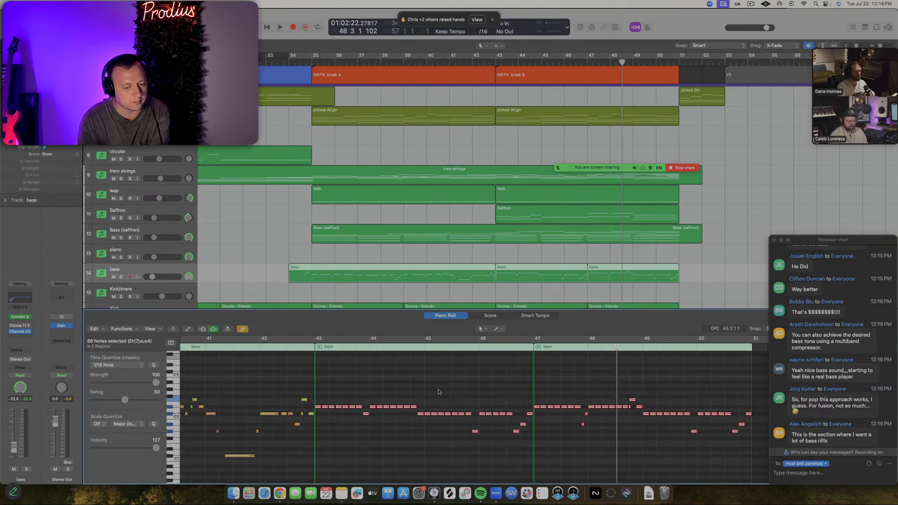
scroll(510, 393, right, 5)
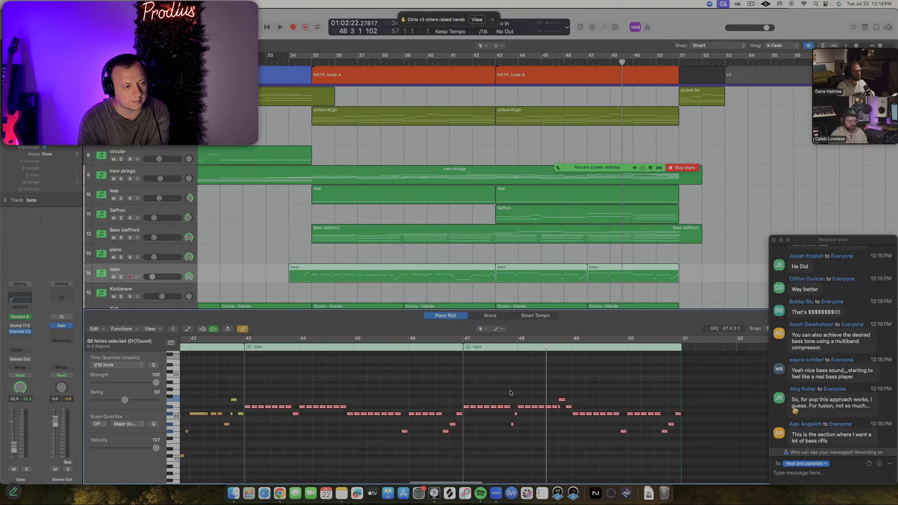
Play the bass line from bar 47 to bar 48 to listen for a spot to vary
click(496, 367)
key(space)
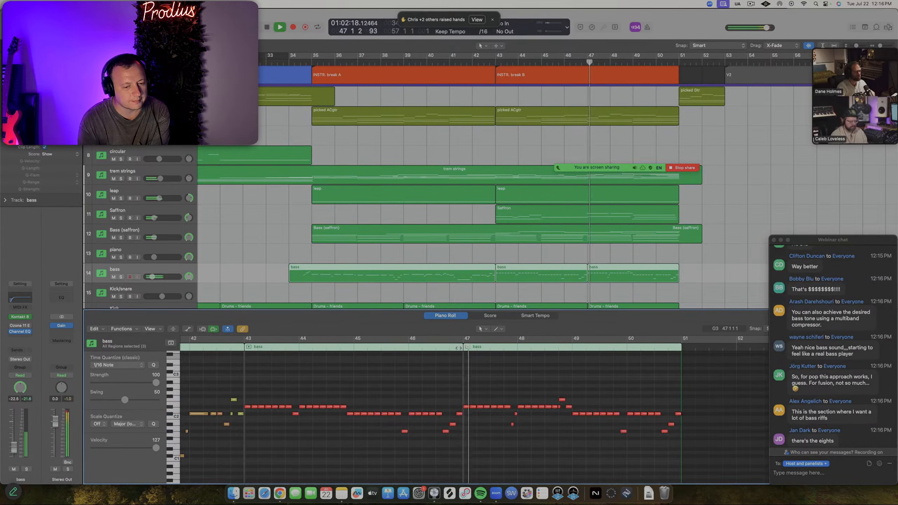
ctrl+alt+click(500, 394)
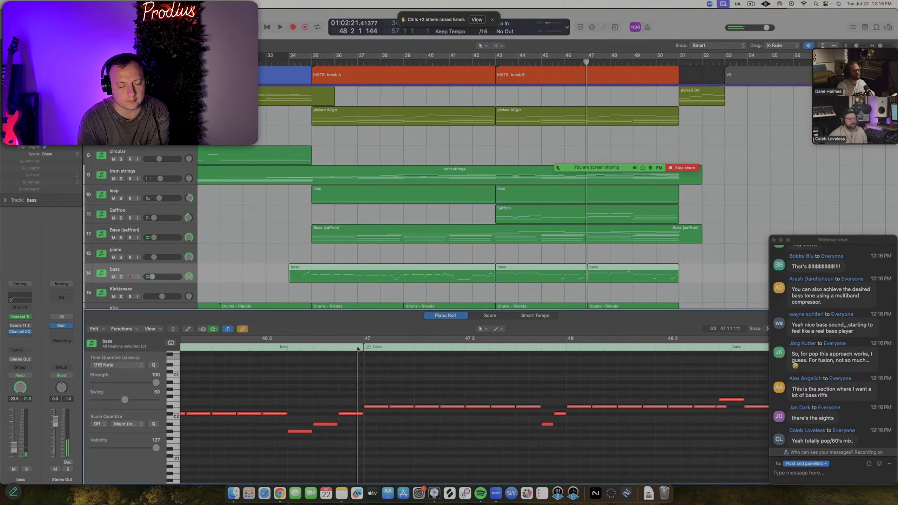
key(space)
scroll(477, 400, right, 8)
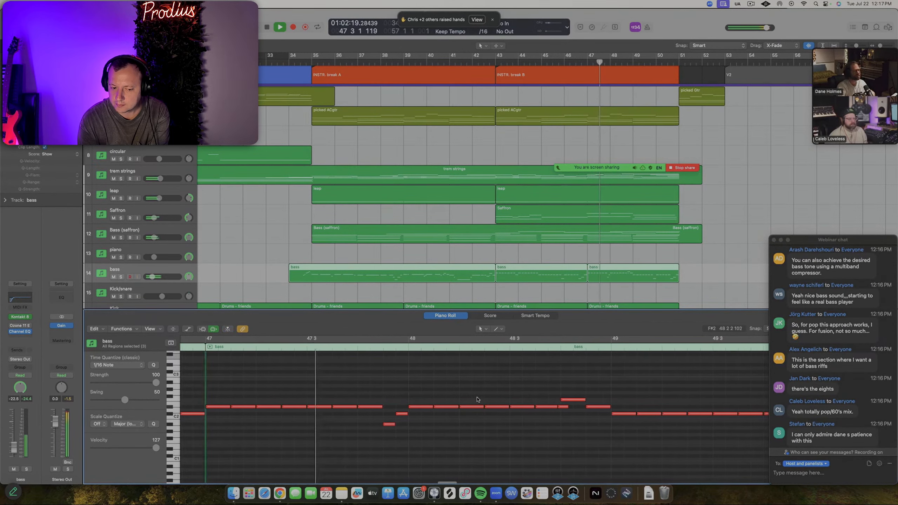
key(space)
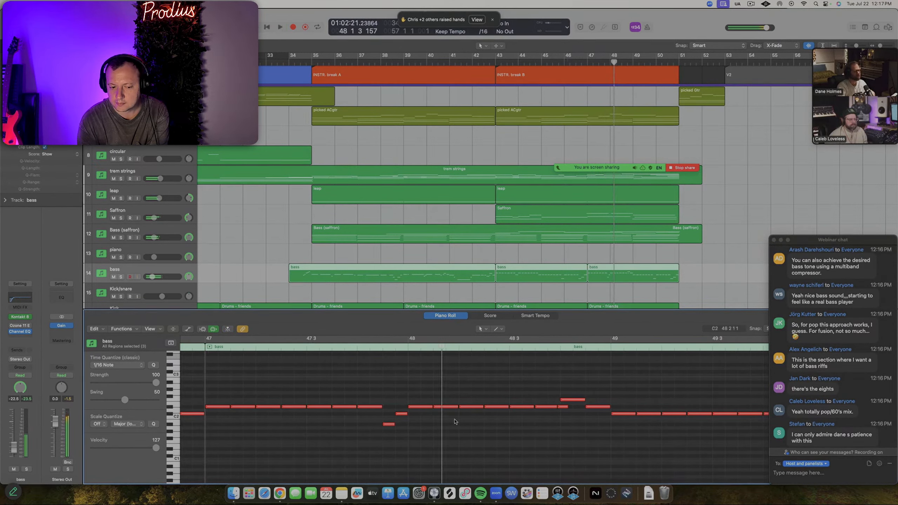
In bar 48, drop the two bass notes before beat 3 an octave, add a short lower lead-in note, and play from bar 47
drag(455, 407, 467, 451)
drag(497, 409, 498, 450)
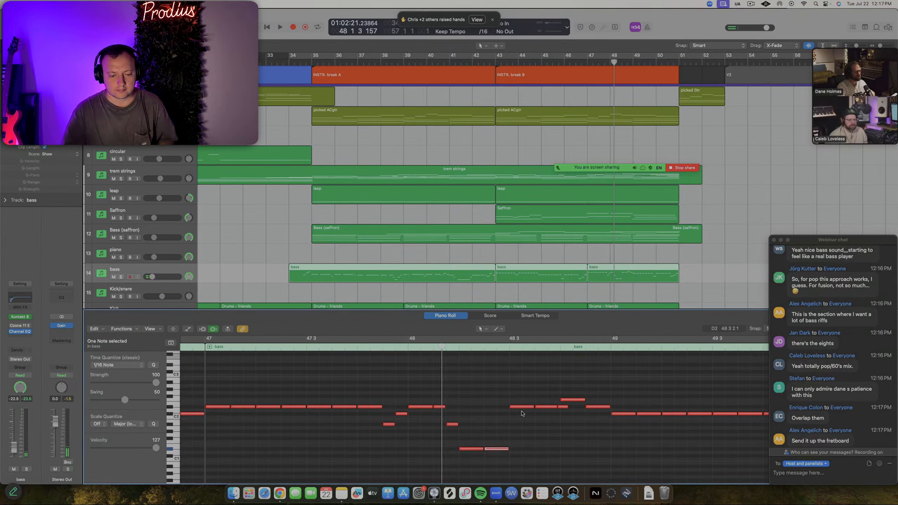
double_click(195, 339)
click(358, 383)
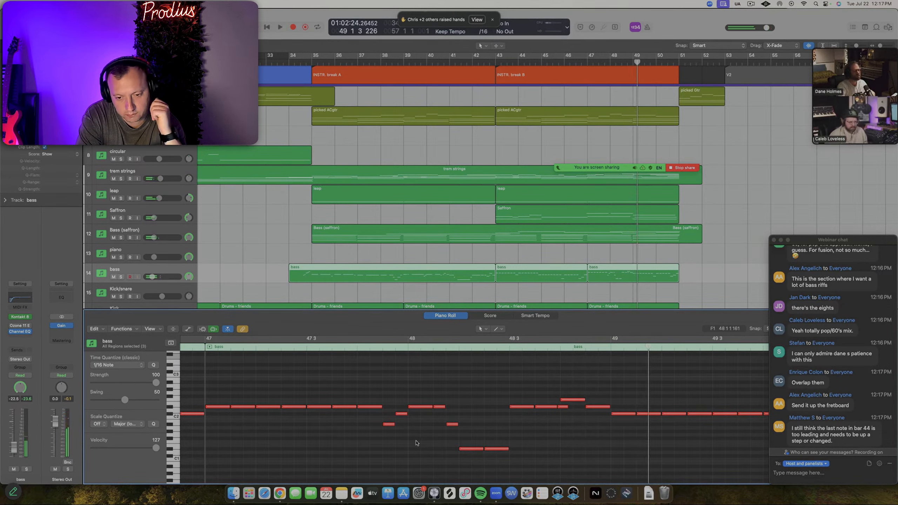
Shift all bass notes from bar 43 to the end of the part slightly earlier than the grid
scroll(489, 427, down, 8)
scroll(488, 427, left, 6)
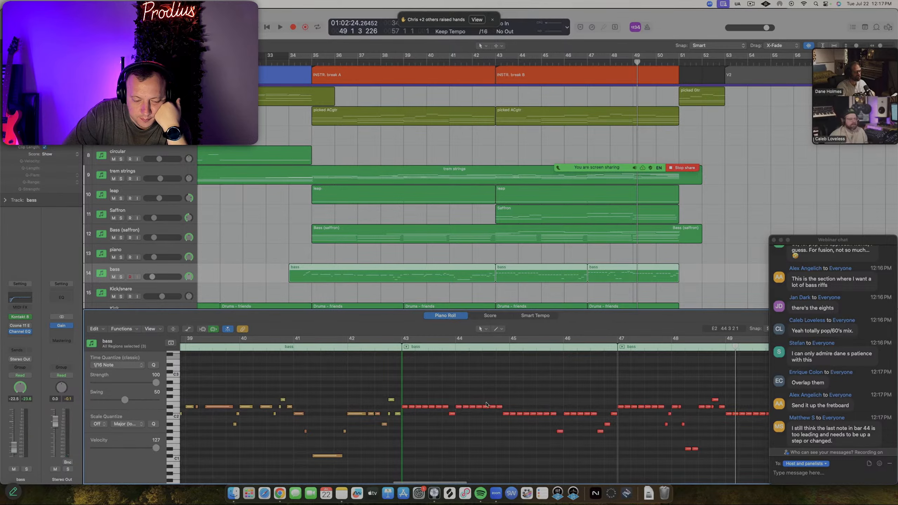
scroll(487, 404, down, 5)
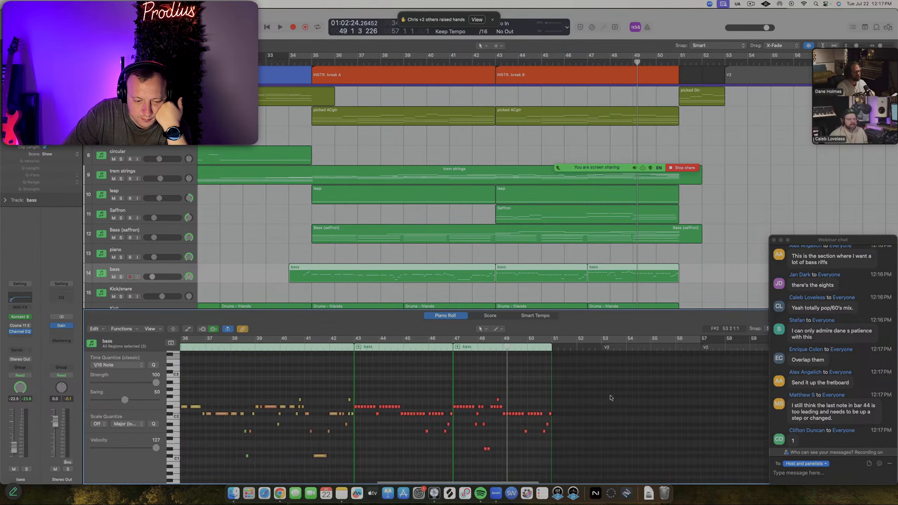
drag(454, 391, 360, 455)
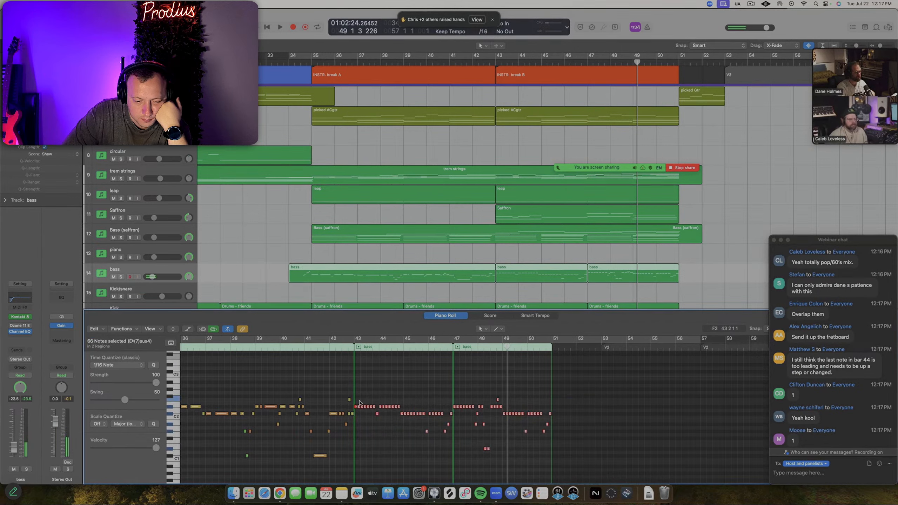
scroll(360, 402, up, 8)
drag(338, 418, 337, 418)
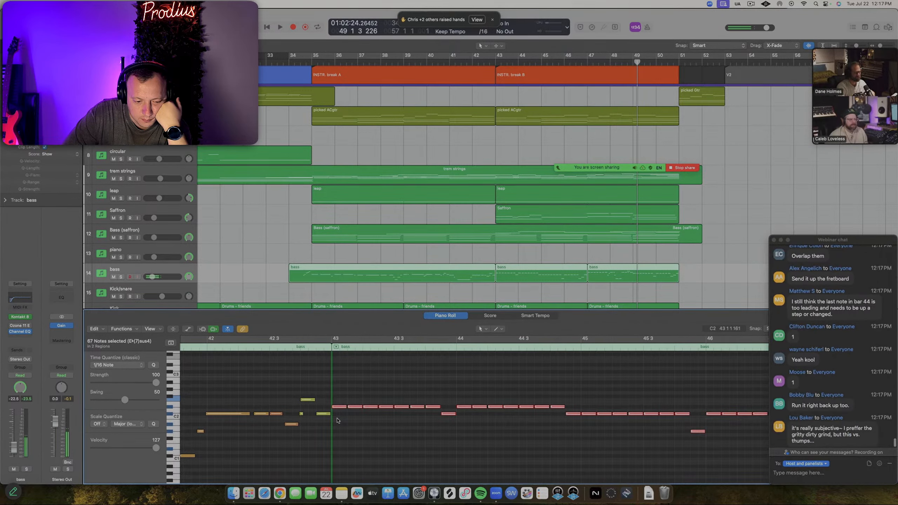
scroll(343, 341, up, 6)
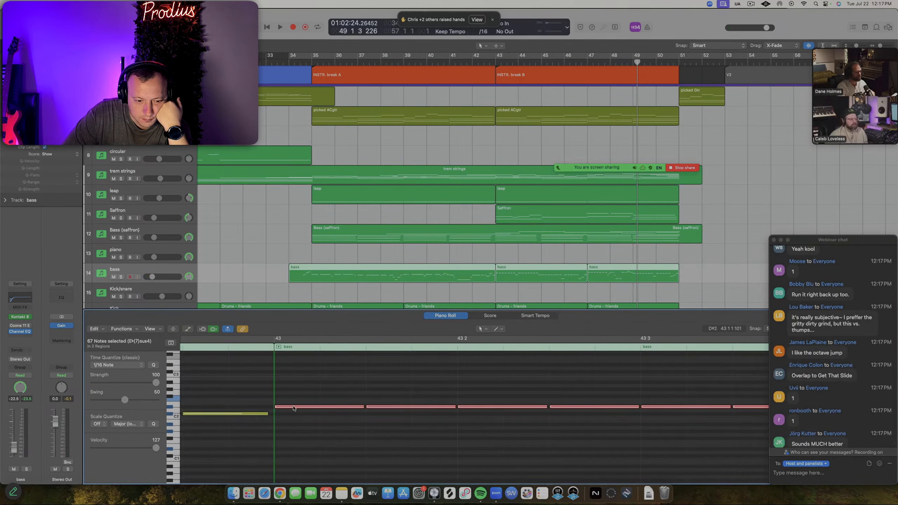
scroll(294, 409, left, 3)
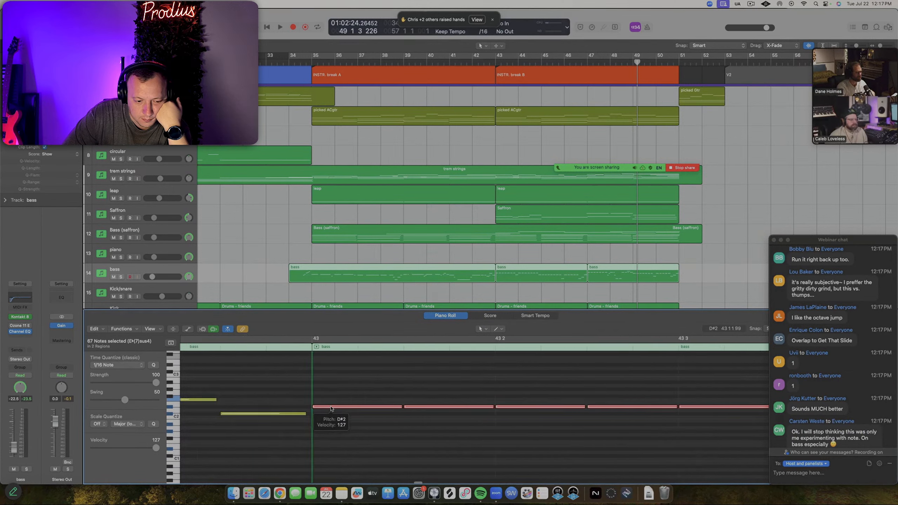
drag(353, 409, 346, 410)
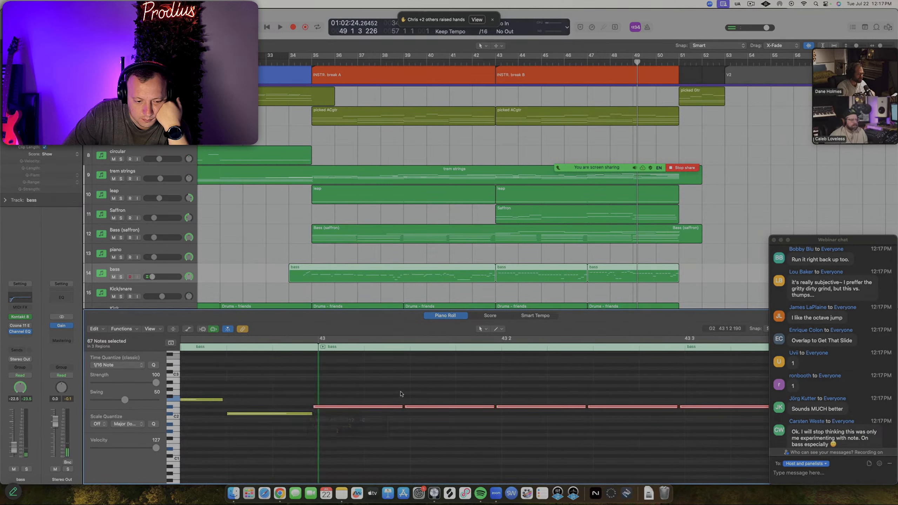
Play from bar 42 through the end of the bass part to check the timing of the shifted notes
scroll(401, 392, down, 8)
scroll(401, 392, down, 5)
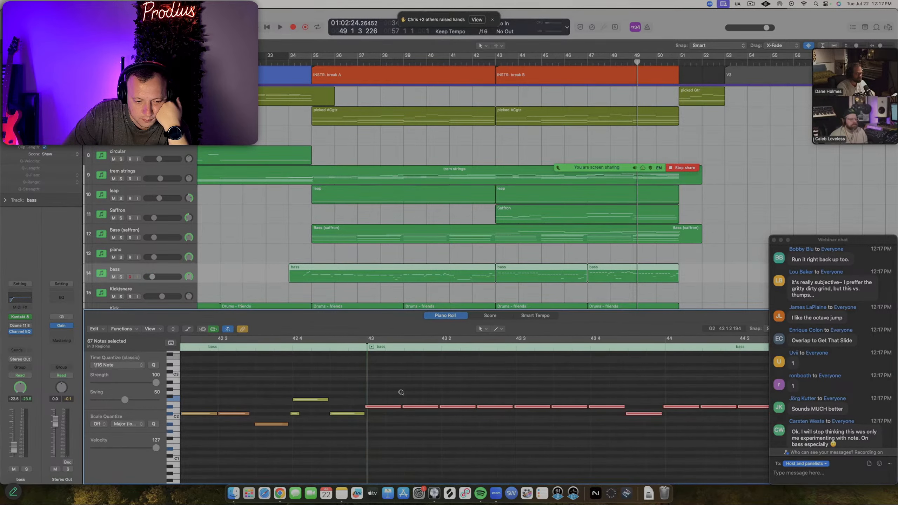
click(298, 340)
key(space)
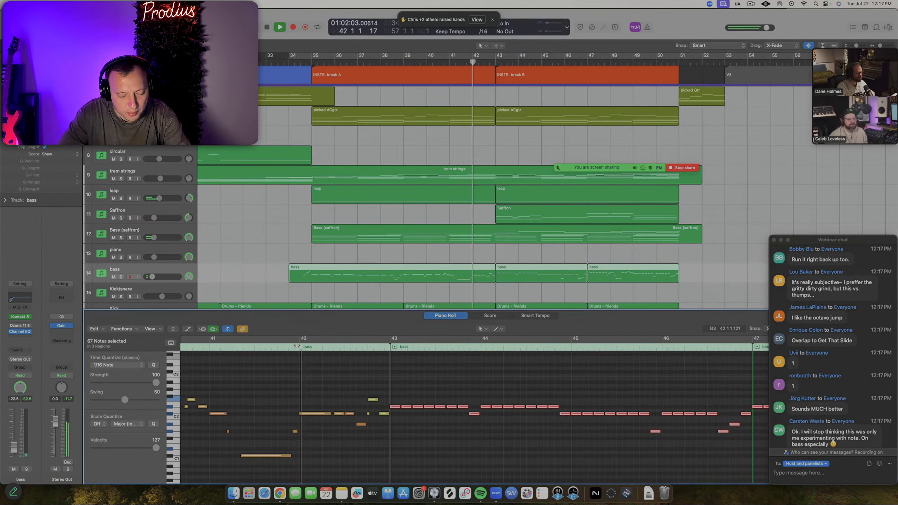
scroll(445, 397, up, 8)
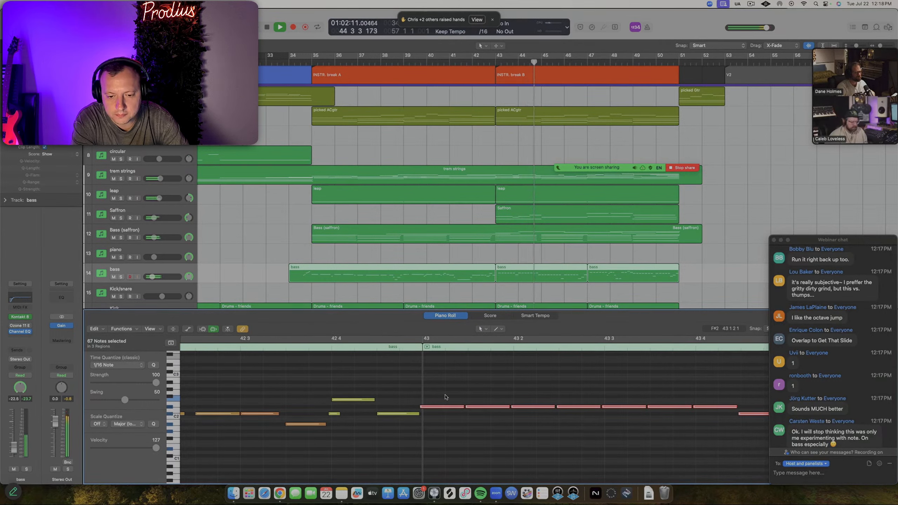
scroll(446, 396, down, 4)
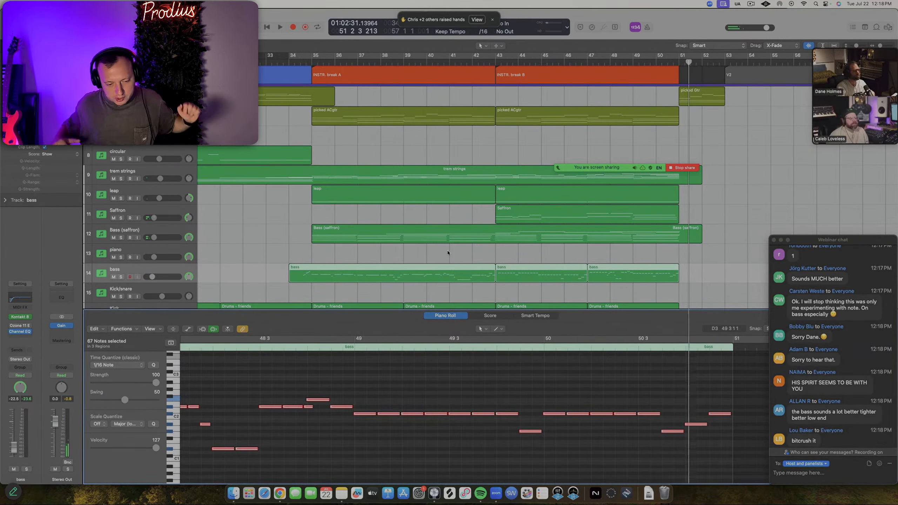
Close the piano roll and play with the cycle range turned on and its start moved to bar 33
key(p)
scroll(383, 328, down, 5)
scroll(383, 328, down, 3)
key(c)
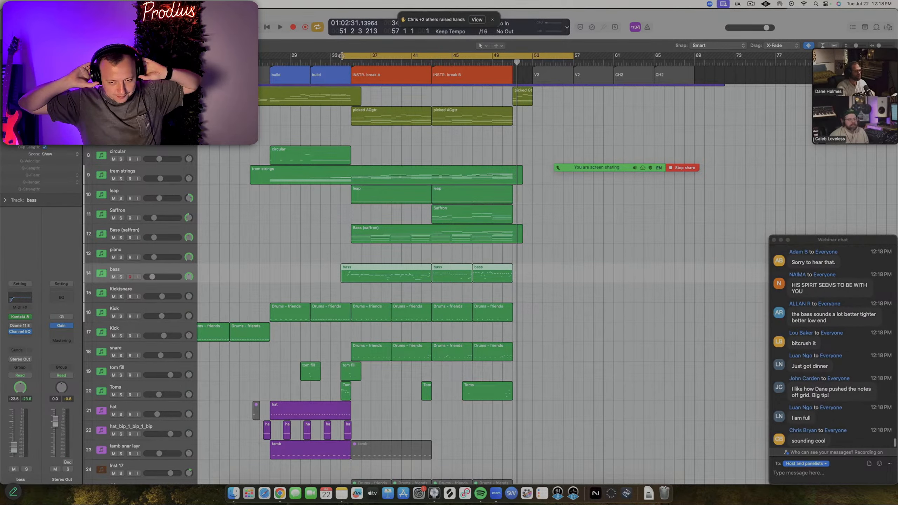
drag(342, 55, 332, 102)
key(space)
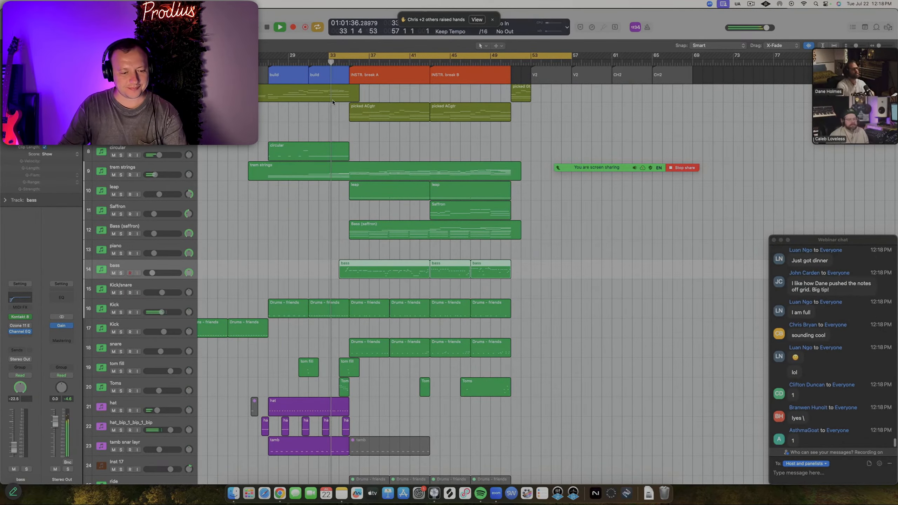
Extend the start of the cycle range back to bar 19, at the first PRECH marker, for playback
key(super+Left)
key(super+Left)
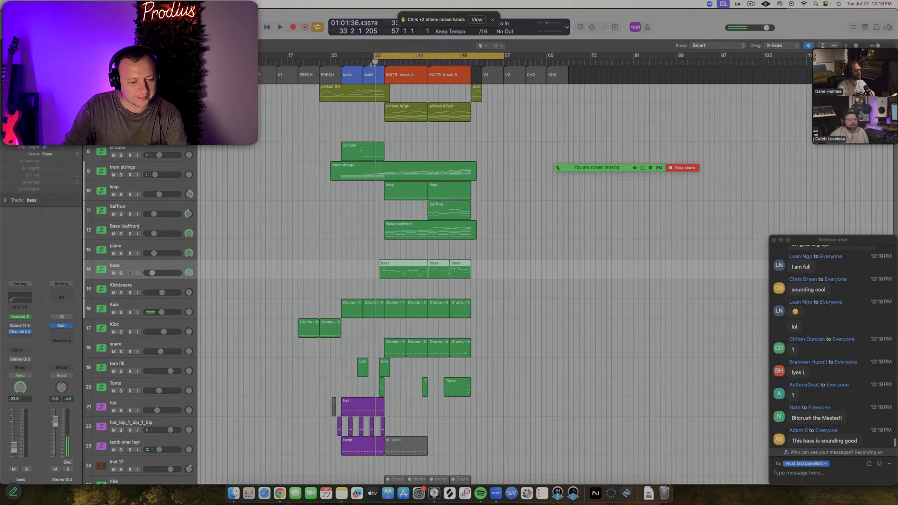
drag(374, 56, 297, 115)
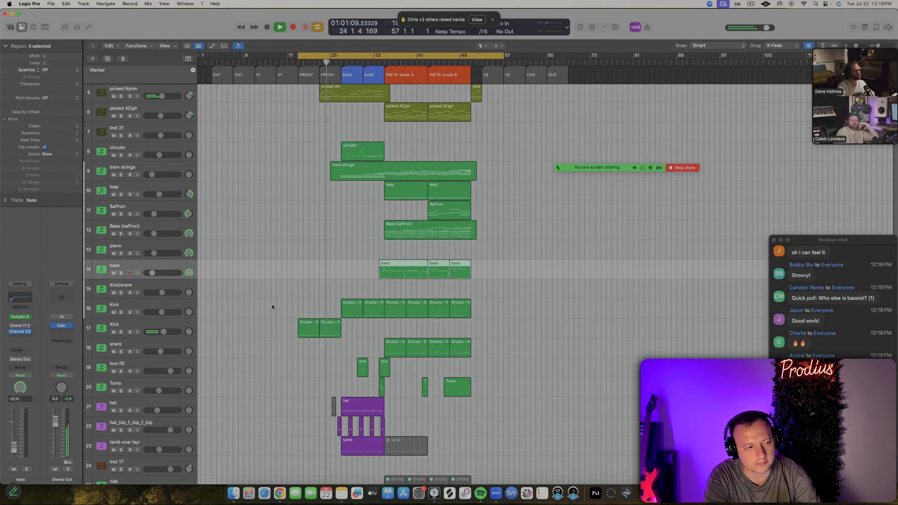
Reduce the track heights and examine the full arrangement while it plays from the prechorus through both instrumental breaks
key(super+Up)
key(super+Up)
key(super+Up)
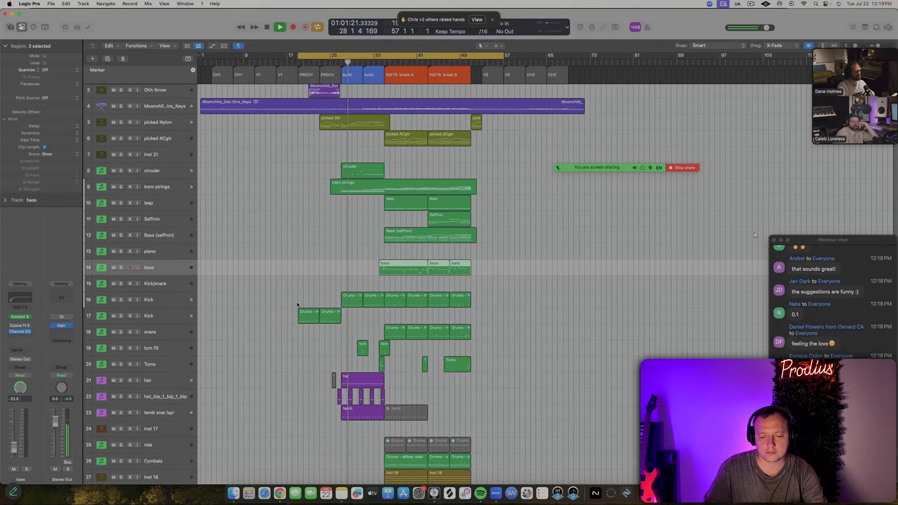
scroll(261, 287, down, 4)
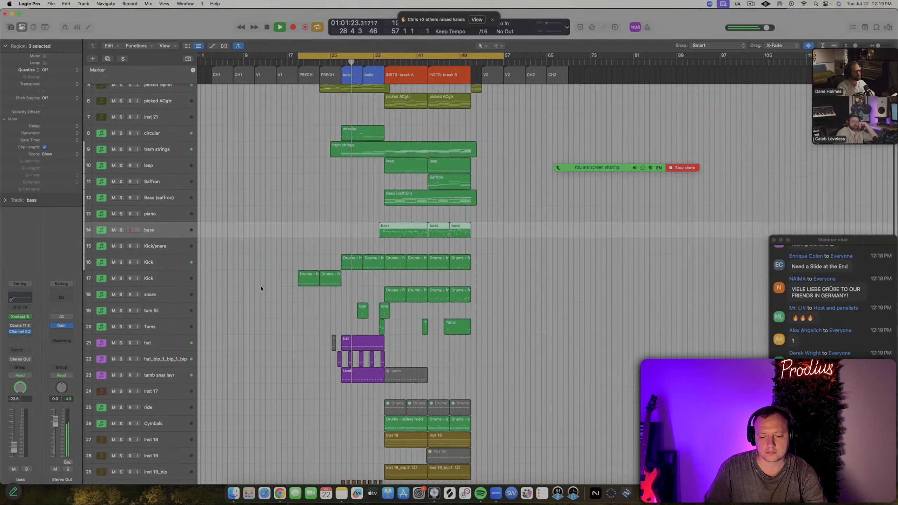
scroll(261, 289, down, 2)
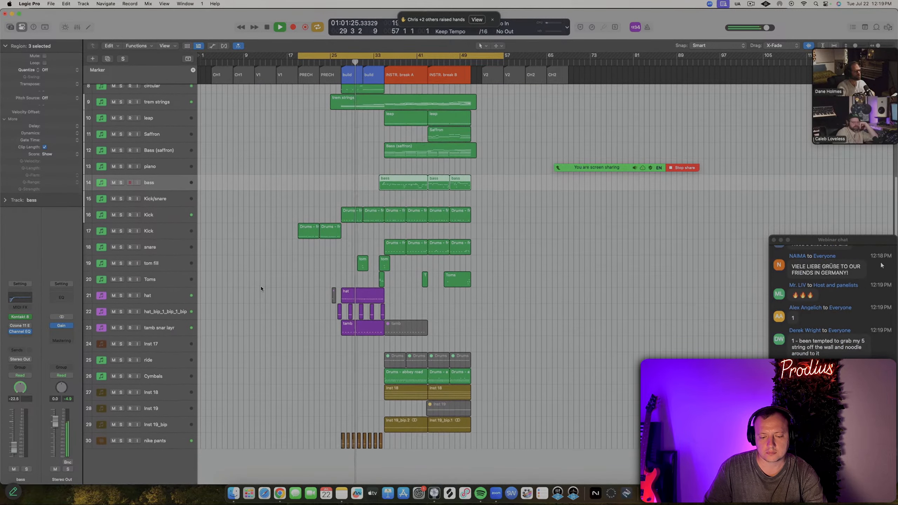
scroll(263, 288, up, 5)
scroll(269, 286, right, 5)
scroll(269, 288, up, 3)
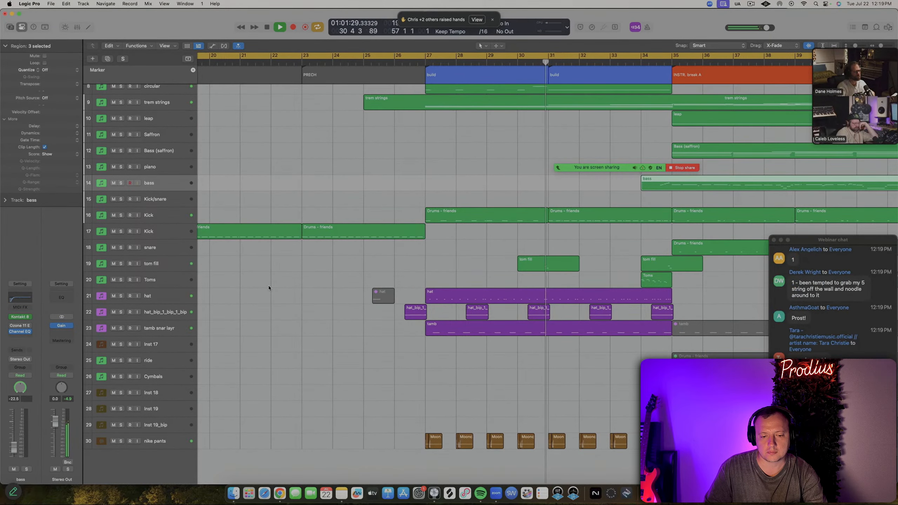
scroll(269, 288, right, 1)
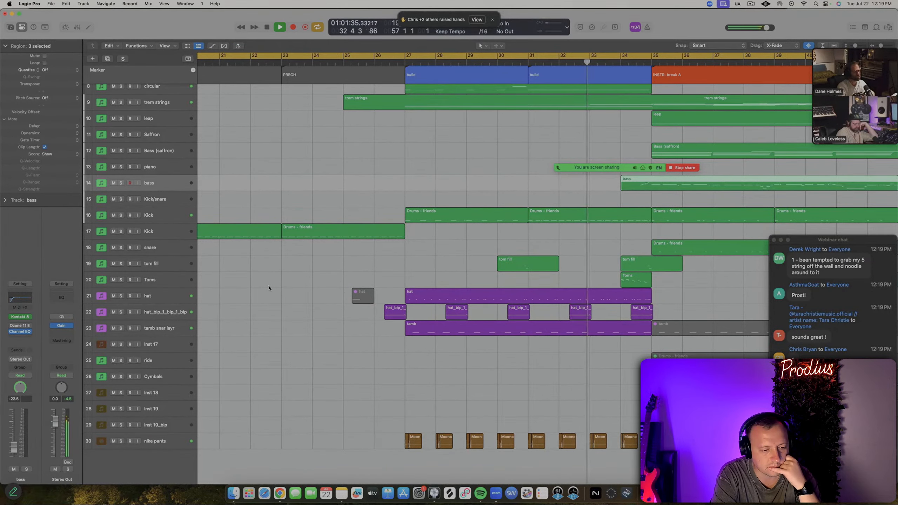
scroll(368, 288, down, 3)
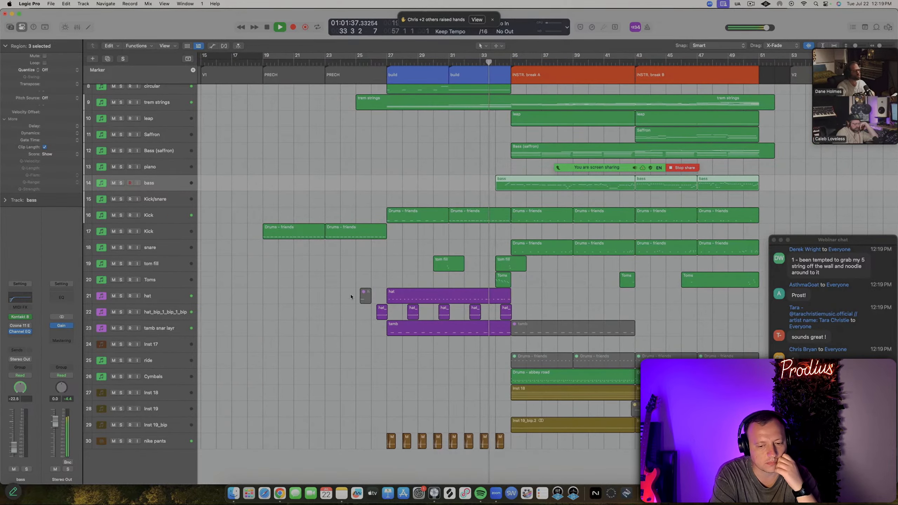
scroll(357, 282, up, 5)
scroll(357, 282, down, 1)
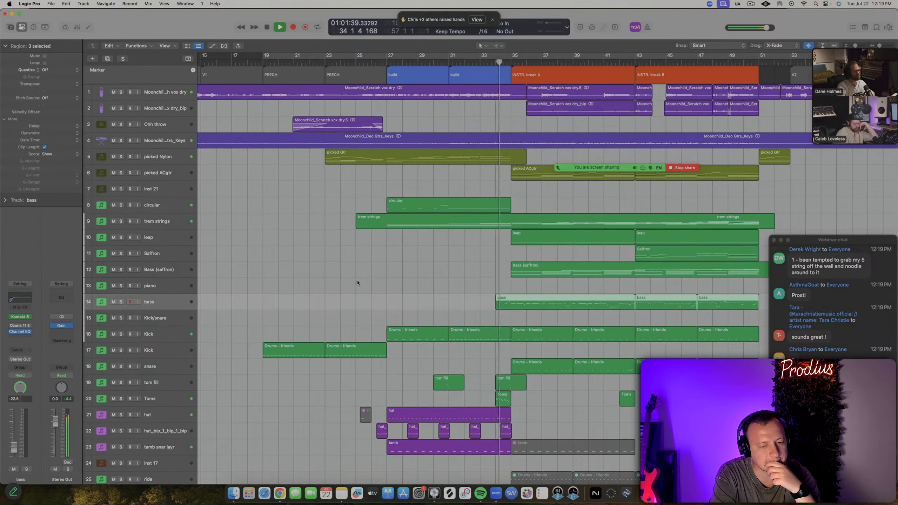
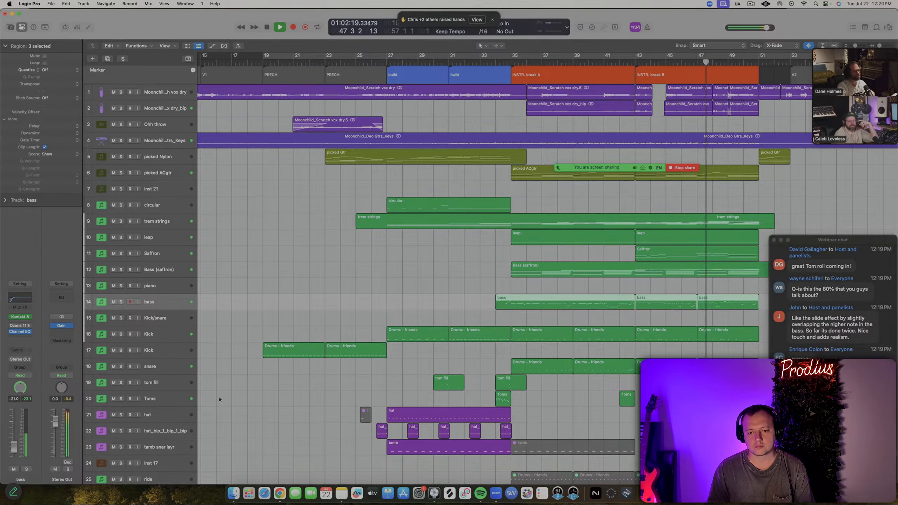
scroll(533, 307, right, 2)
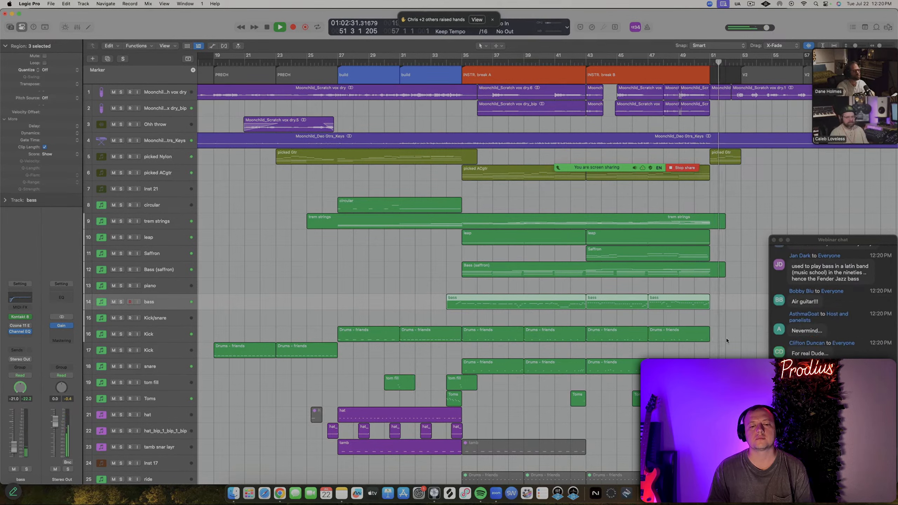
scroll(614, 288, down, 5)
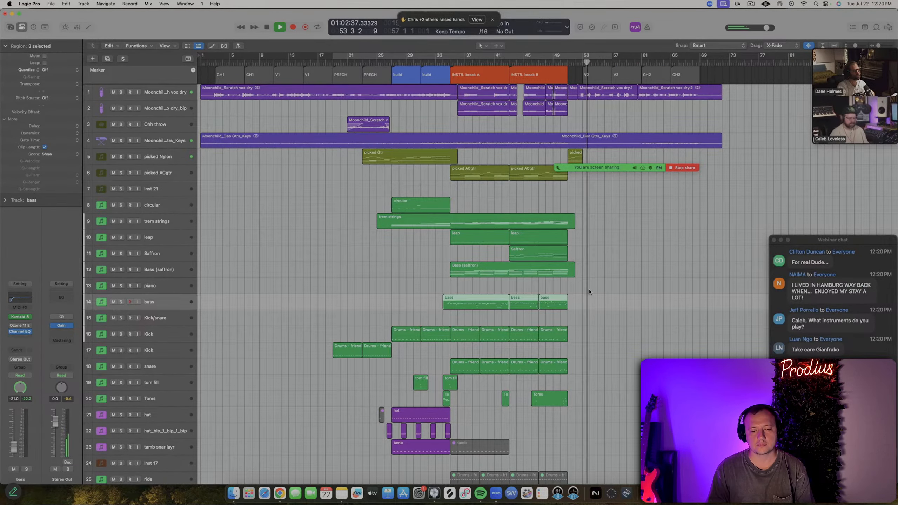
Select the picked Nylon track, stop playback and look over the arrangement's tracks
click(155, 160)
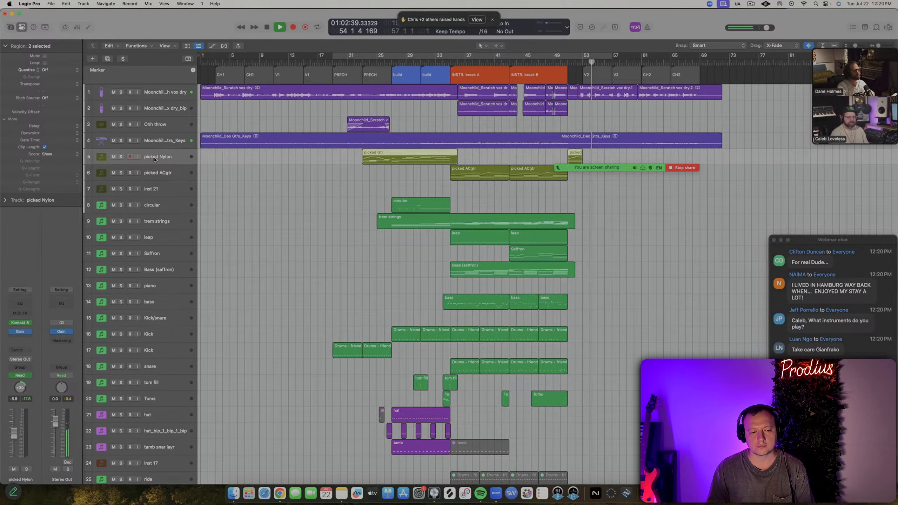
scroll(495, 283, down, 3)
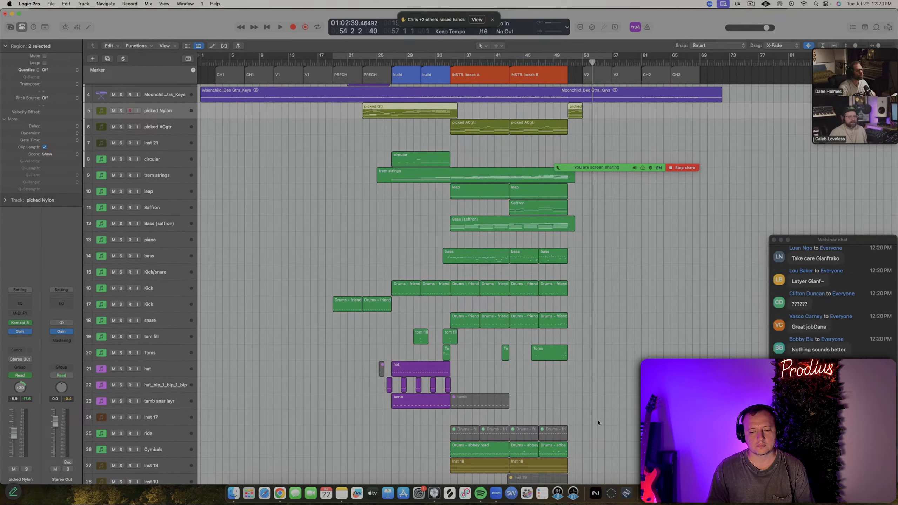
scroll(480, 300, up, 2)
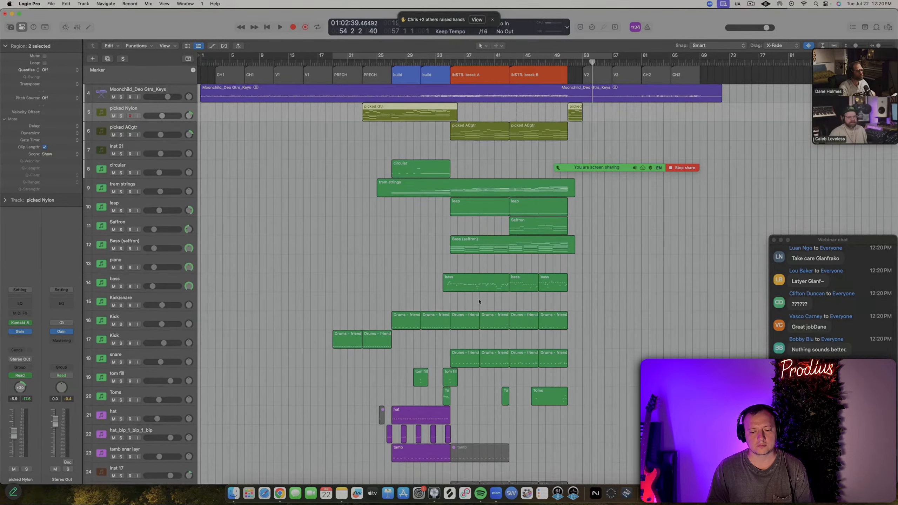
scroll(479, 301, up, 4)
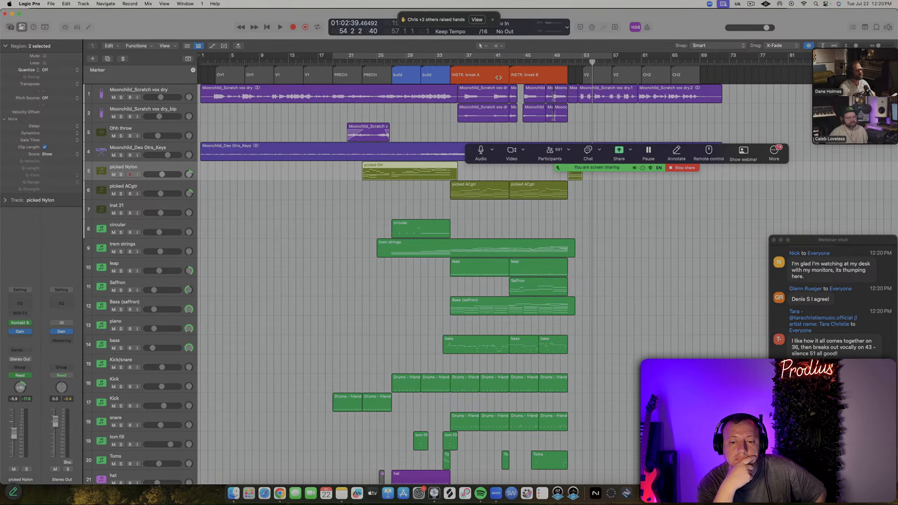
Play from bar 34, just before INSTR. break A, and select the Moonchild_Deo Gtrs_Keys track
click(531, 78)
scroll(412, 199, up, 5)
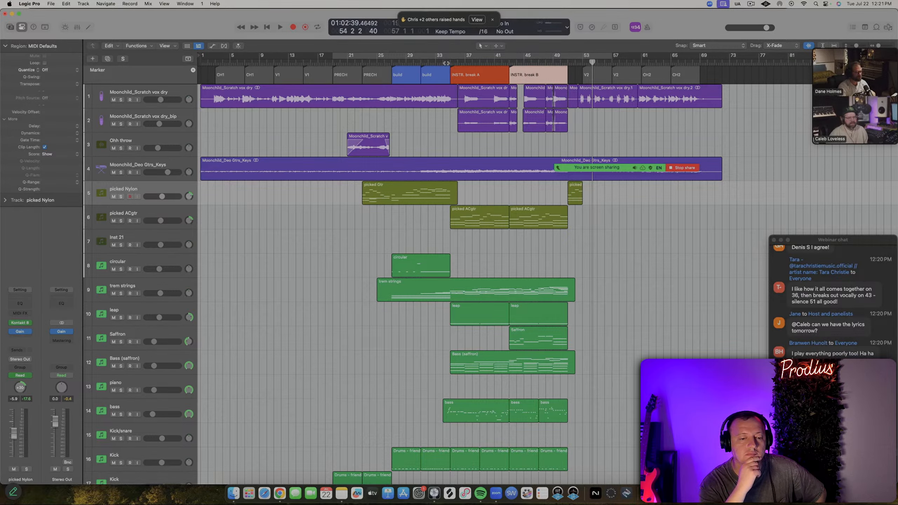
double_click(446, 63)
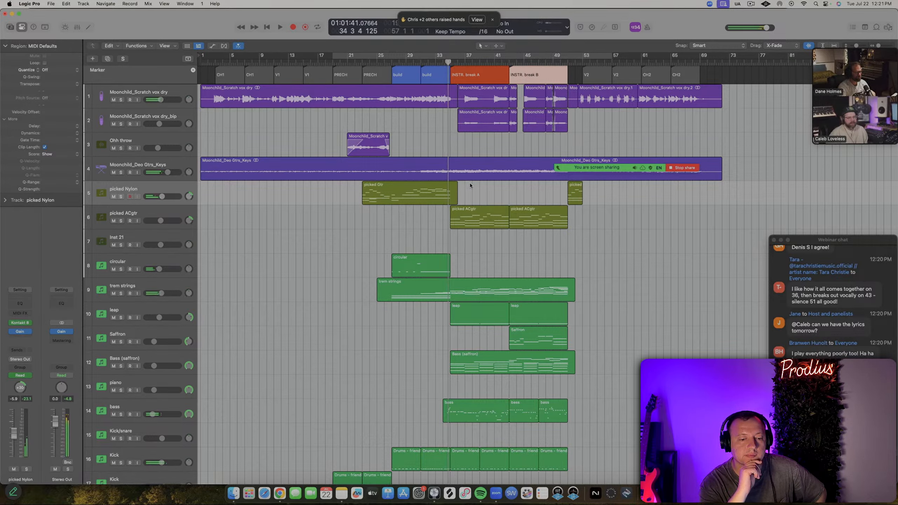
click(167, 162)
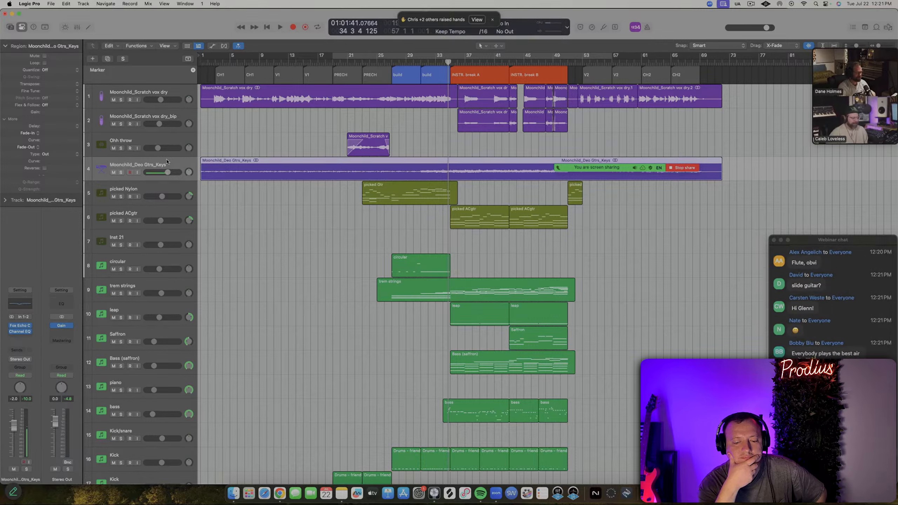
key(space)
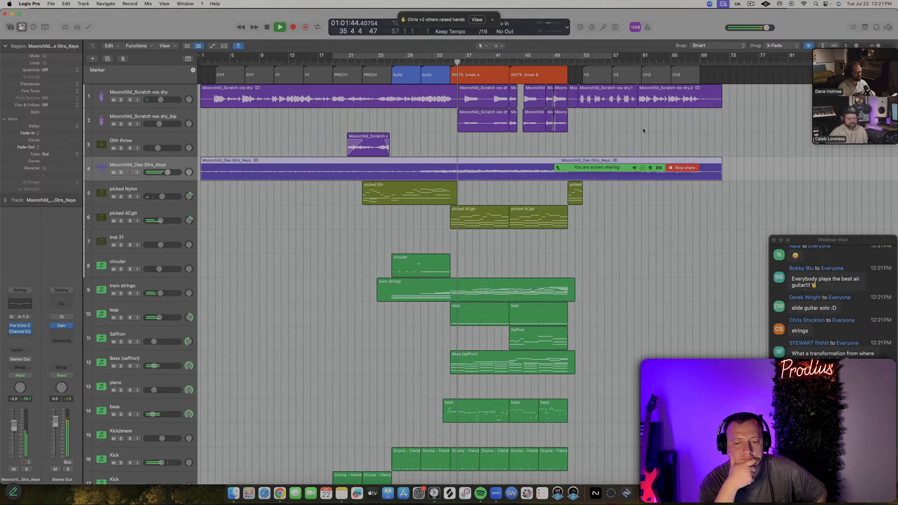
Keep listening to the instrumental break, end with the Moonchild_Deo Gtrs_Keys track selected, and enlarge the track heights
click(189, 114)
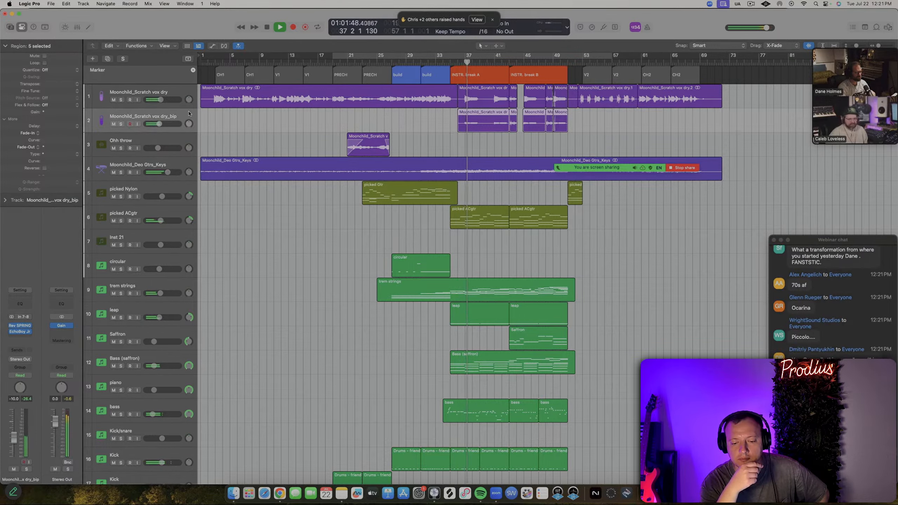
click(171, 212)
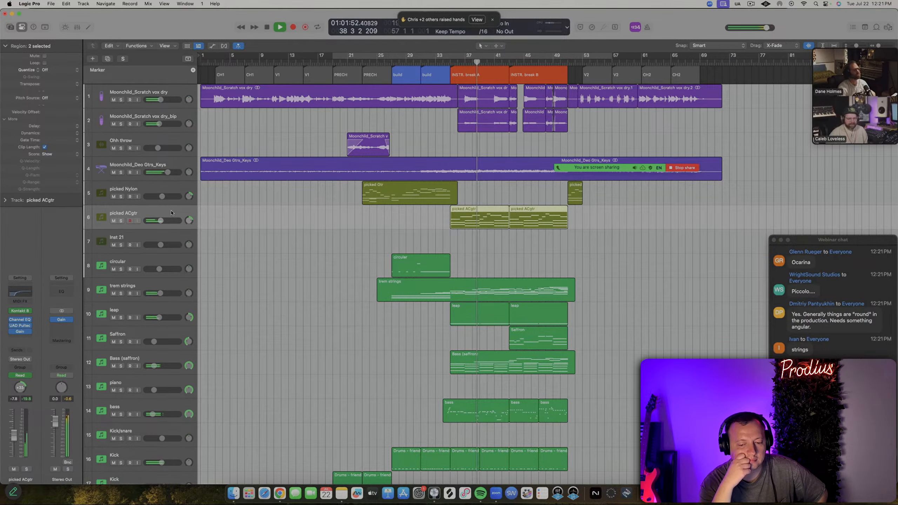
click(152, 162)
key(super+Down)
key(super+Down)
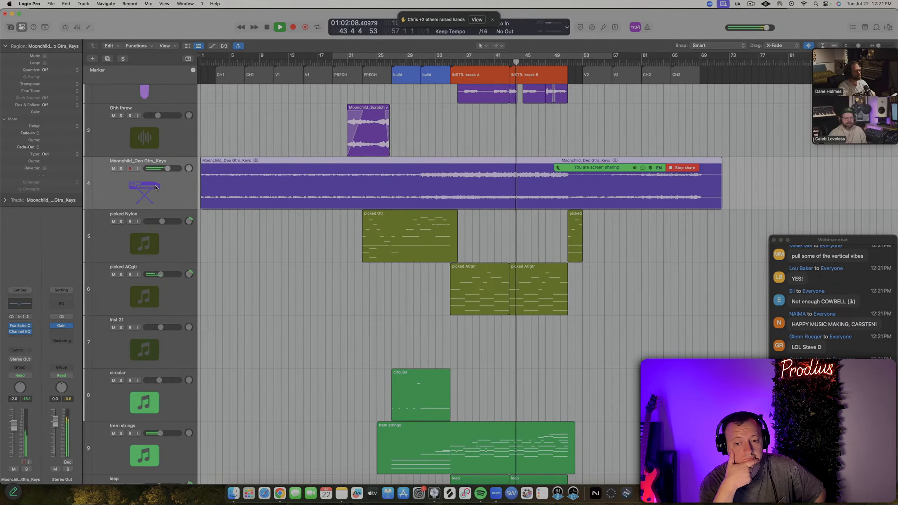
key(super+Up)
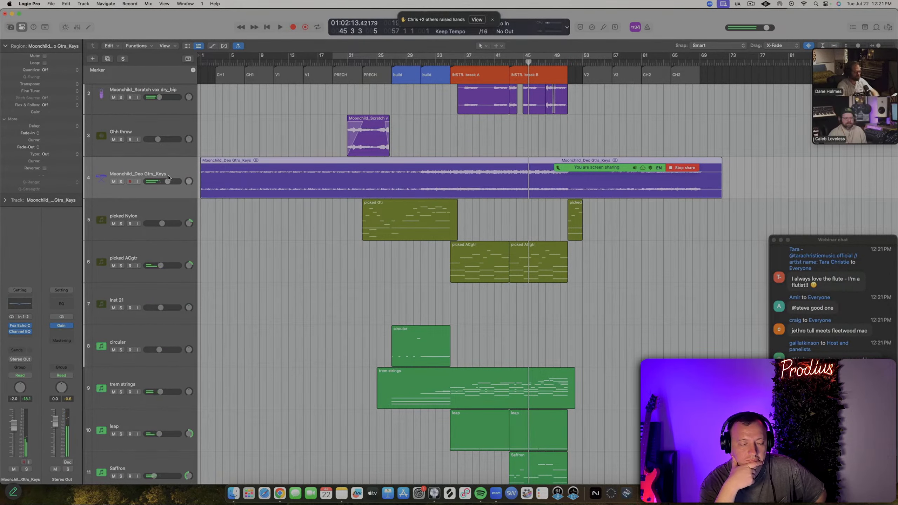
Create one software instrument track with Omnisphere below Moonchild_Deo Gtrs_Keys and move the plug-in window aside
key(alt+super+n)
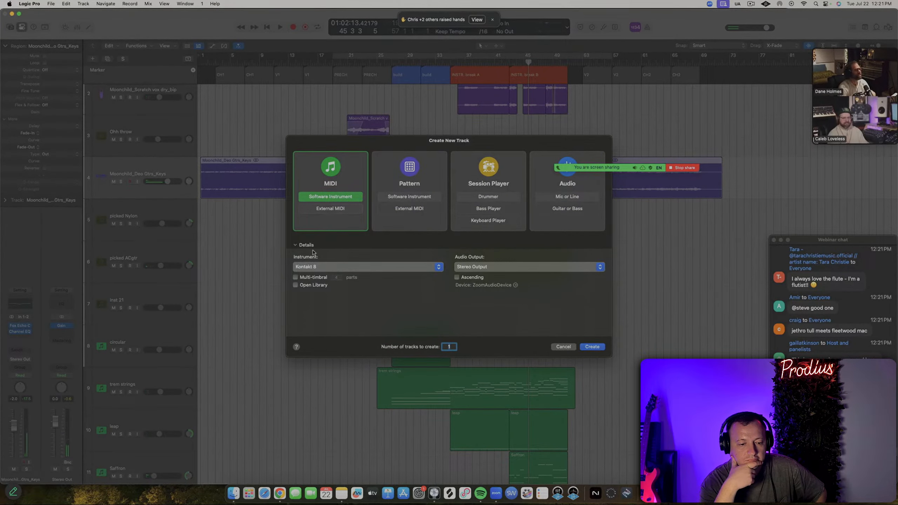
click(322, 266)
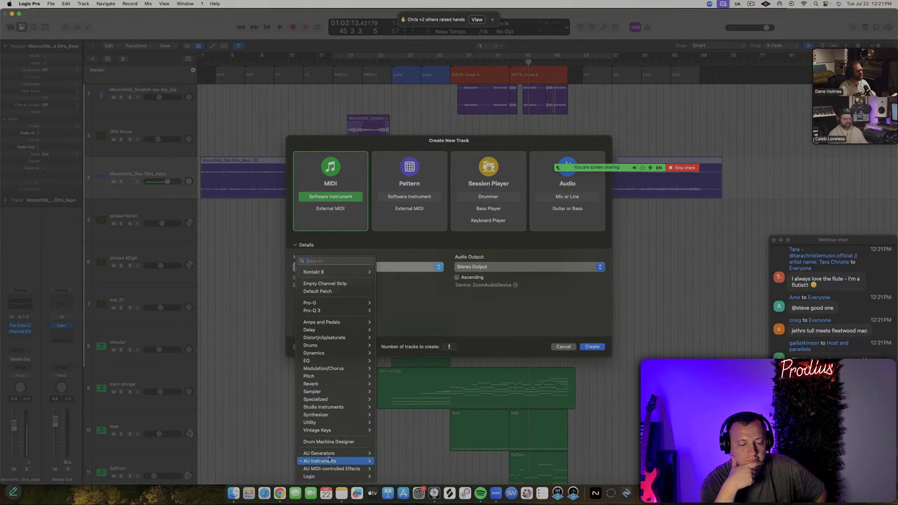
mouse_move(328, 461)
mouse_move(424, 430)
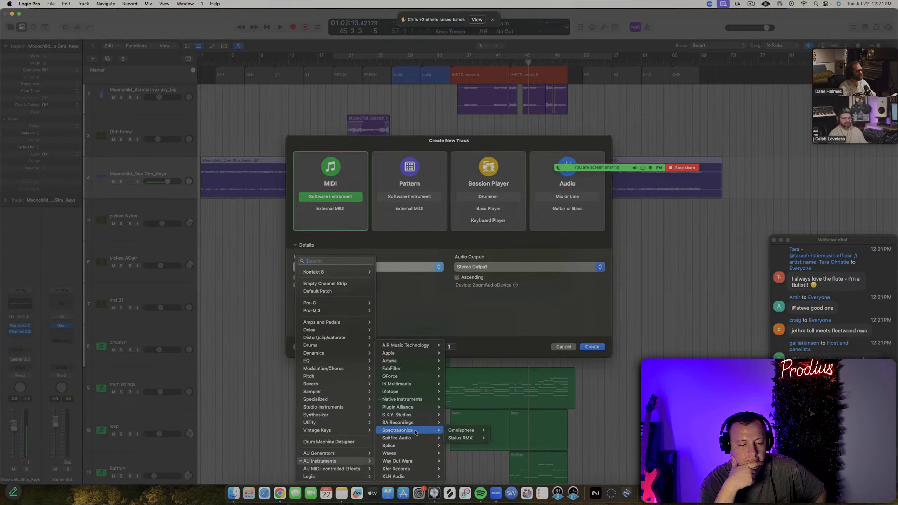
mouse_move(464, 432)
click(500, 430)
click(593, 347)
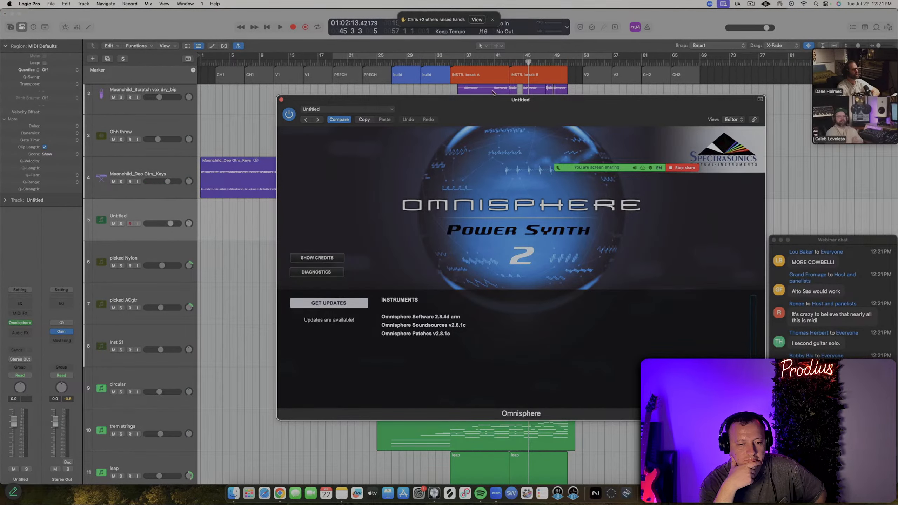
drag(494, 99, 389, 99)
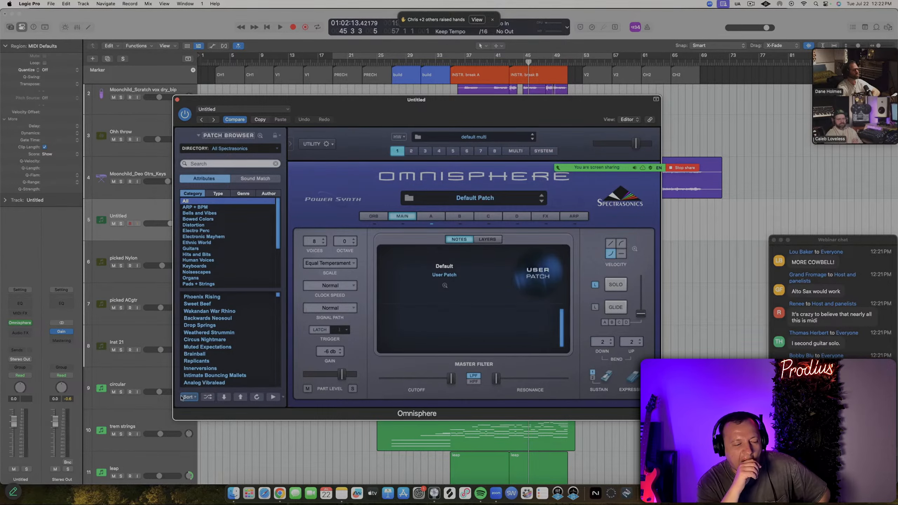
Replace Omnisphere with Komplete Kontrol as the instrument on the new track
click(27, 331)
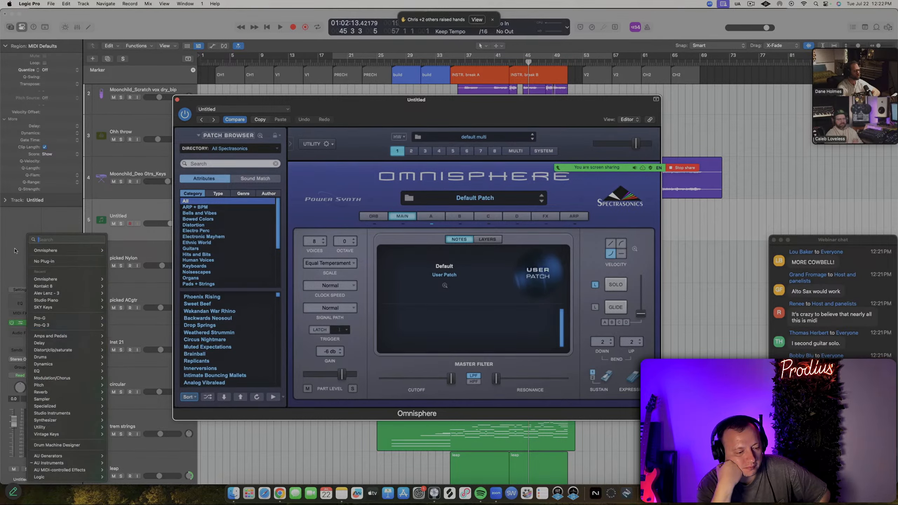
click(28, 323)
click(29, 323)
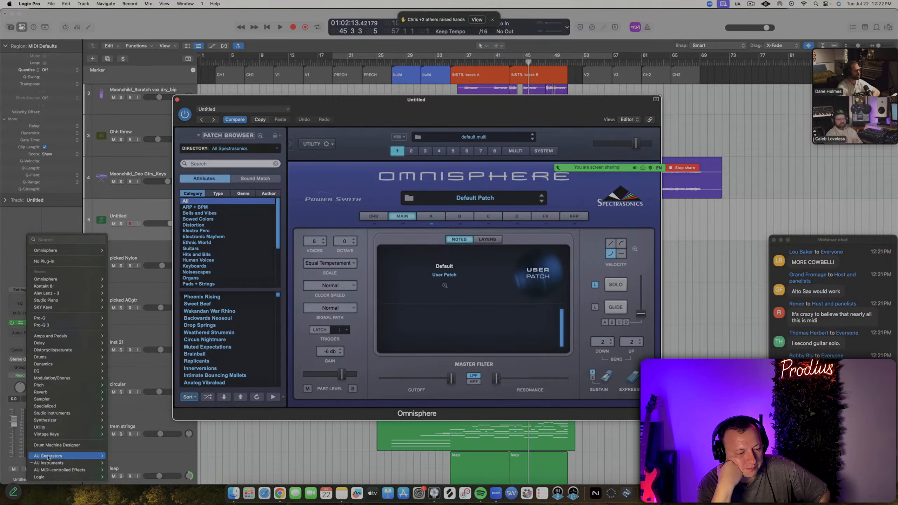
mouse_move(49, 462)
mouse_move(140, 434)
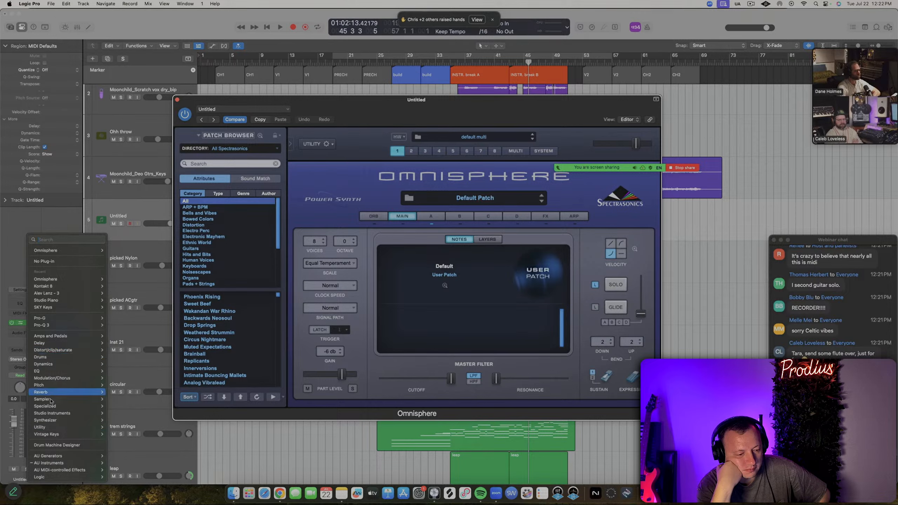
mouse_move(48, 252)
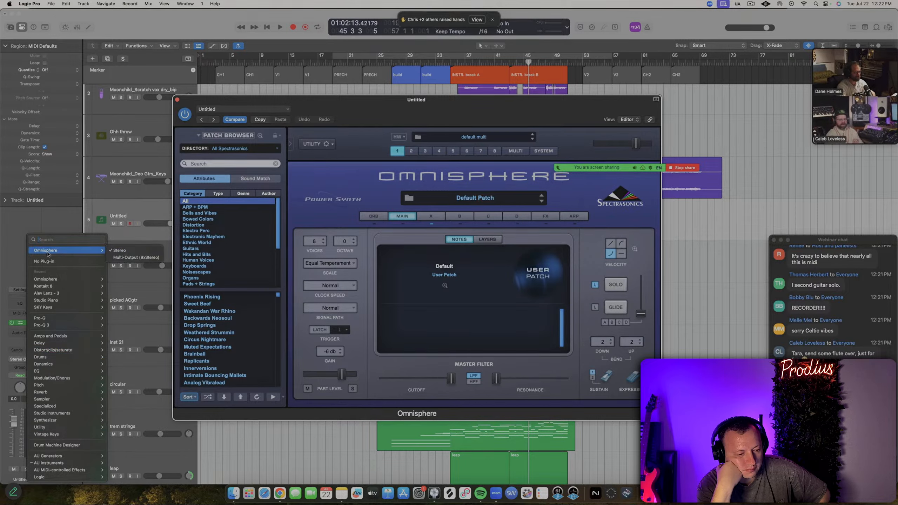
text(kompl)
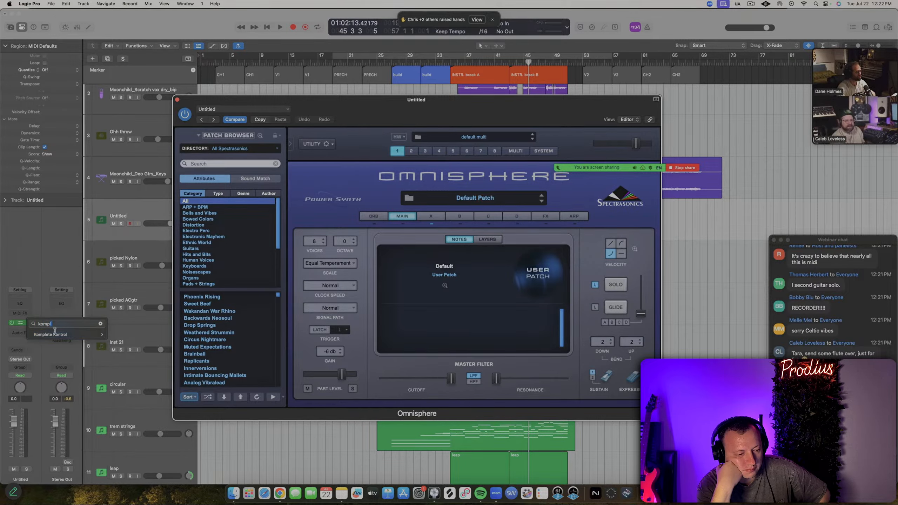
click(120, 335)
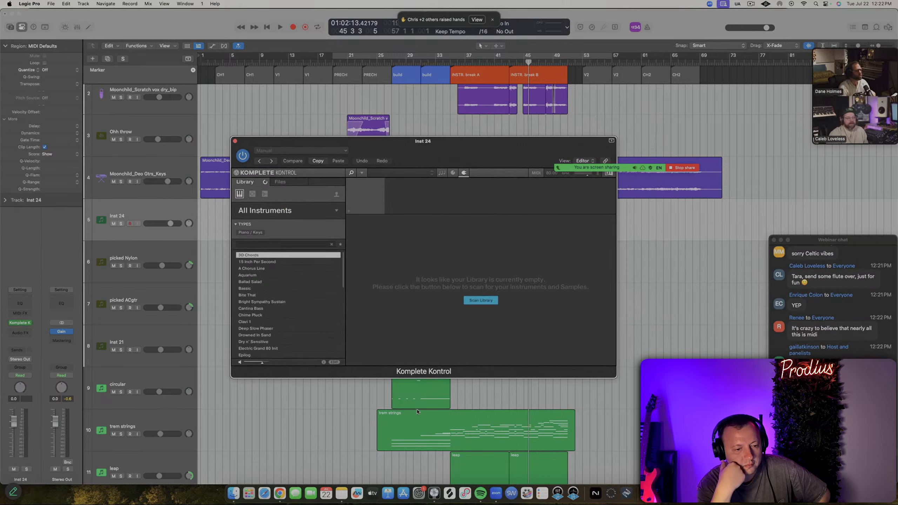
Replace Komplete Kontrol with the stereo version of Kontakt 8 on the new track and move its window aside
click(29, 323)
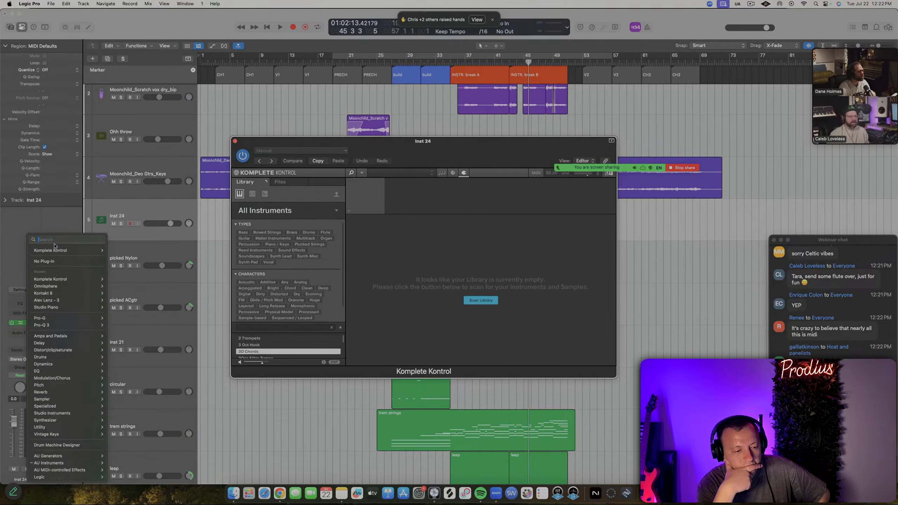
text(komplete)
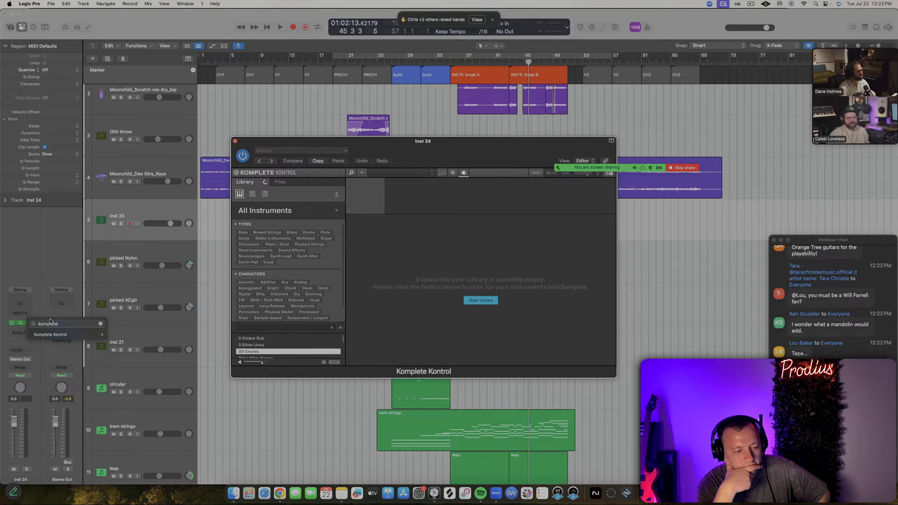
text(kontakt)
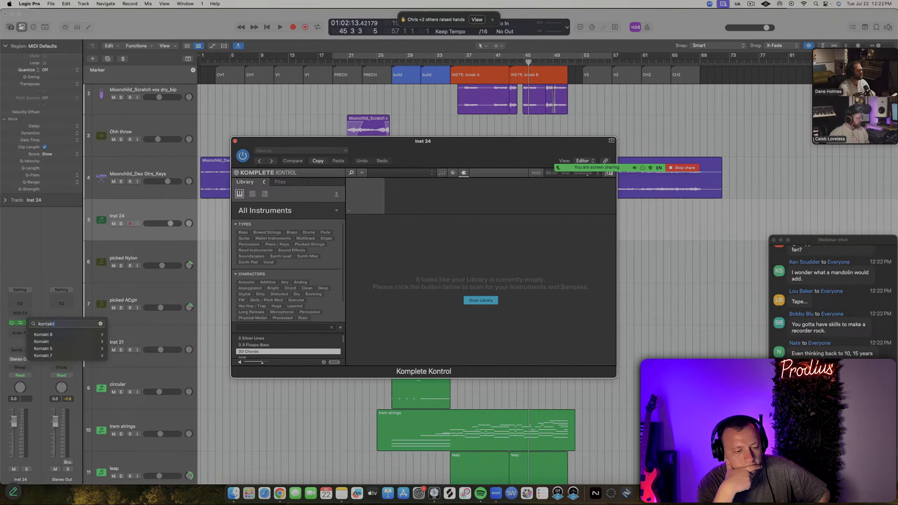
key(Down)
key(Right)
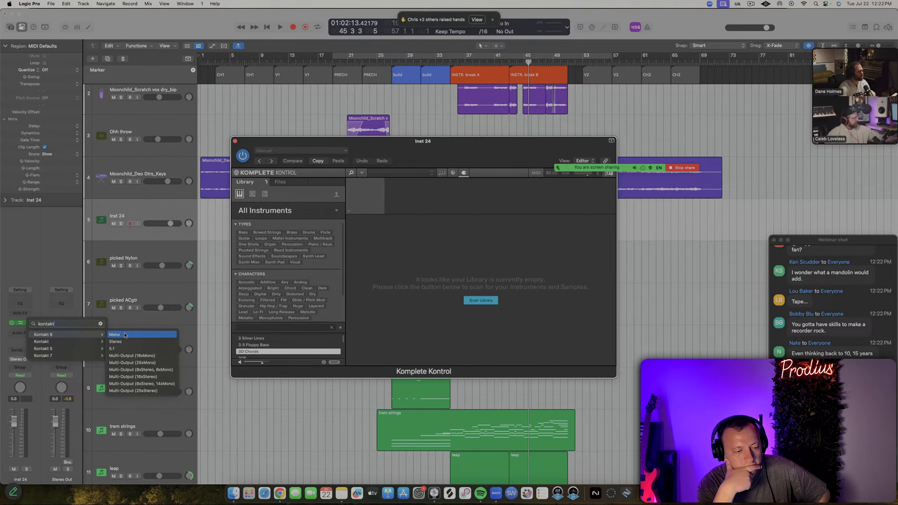
key(Down)
key(Return)
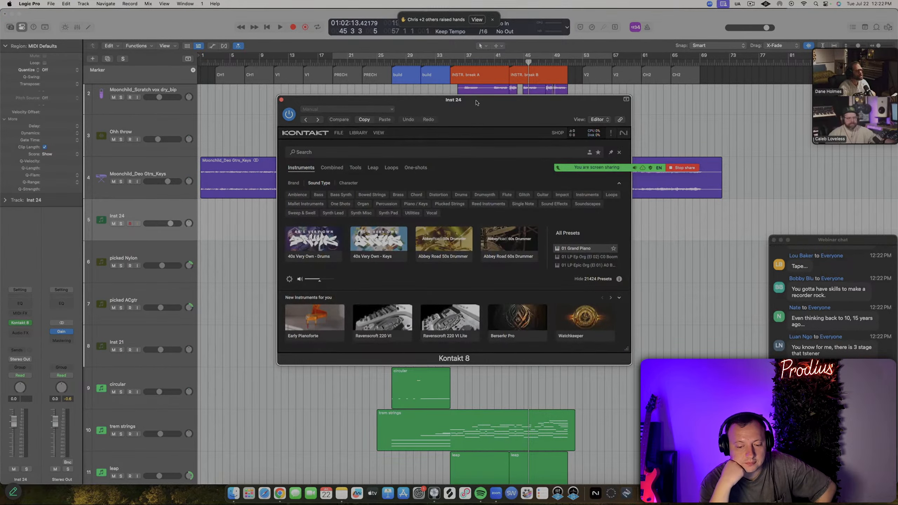
drag(418, 283, 338, 281)
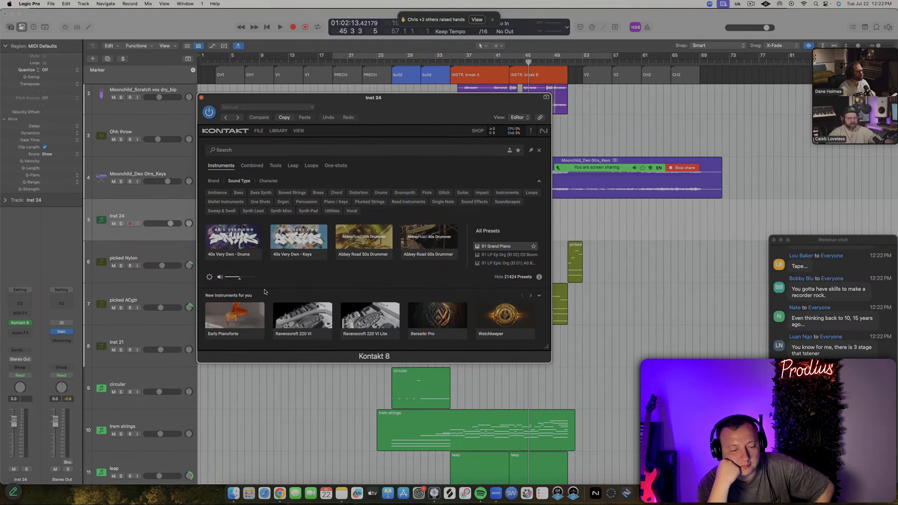
Enlarge the Kontakt window, search its library for "guitar" and load the Session Guitarist - Electric Vintage instrument
scroll(353, 247, down, 3)
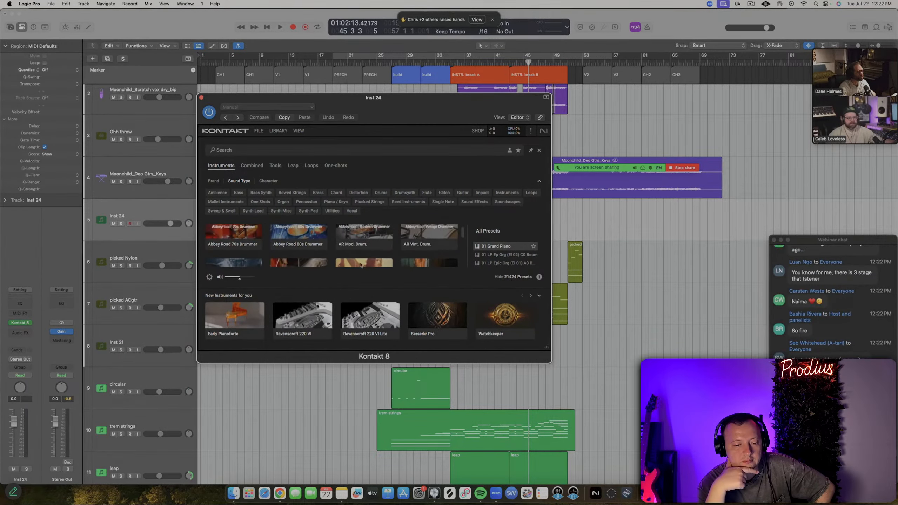
drag(547, 348, 548, 454)
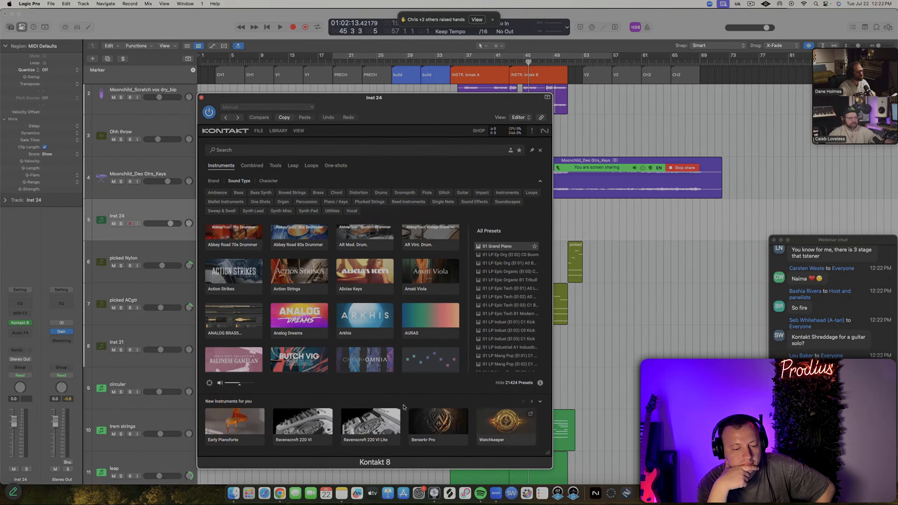
scroll(266, 345, down, 5)
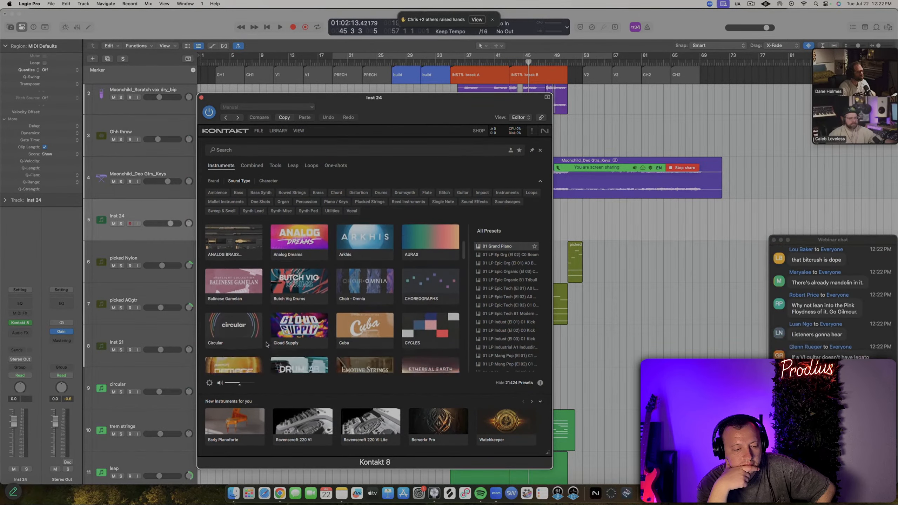
scroll(266, 345, down, 5)
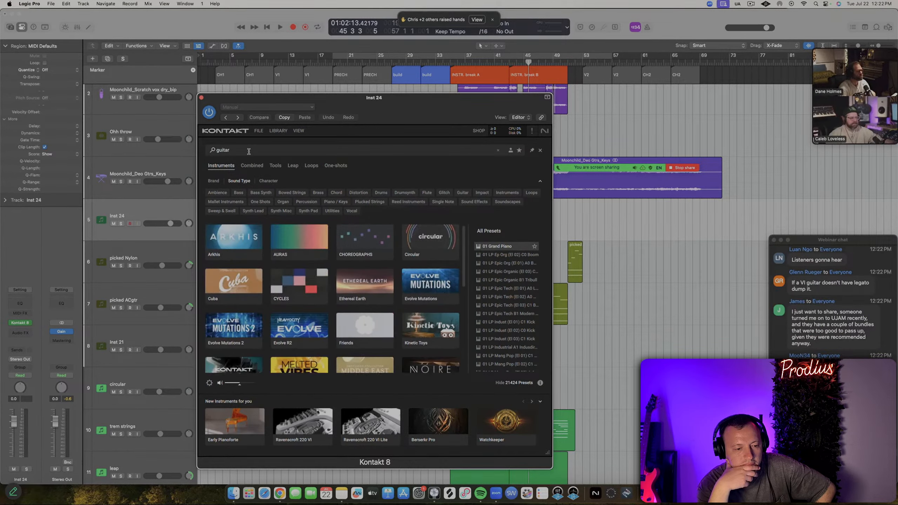
scroll(268, 338, down, 5)
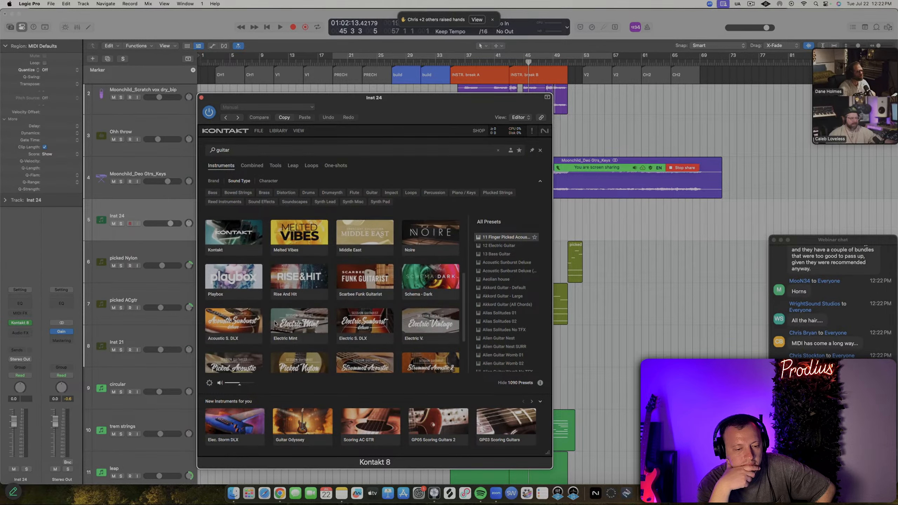
scroll(362, 307, down, 2)
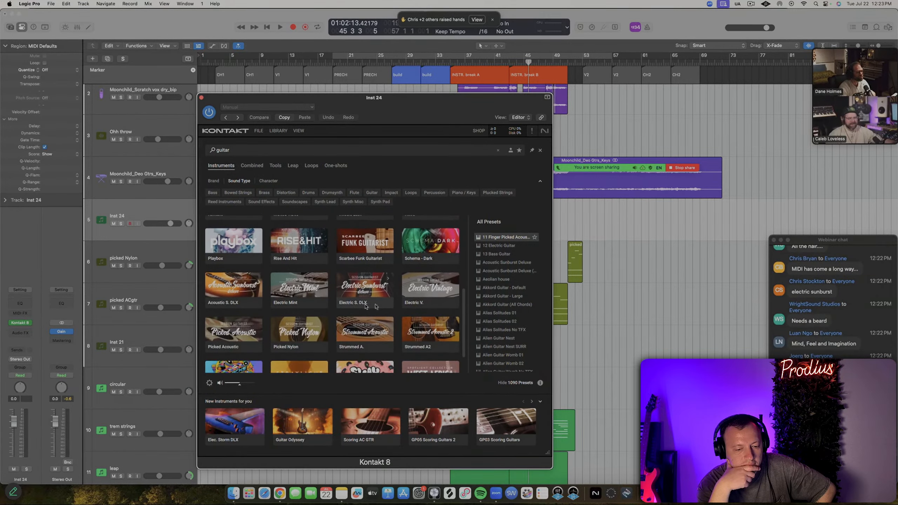
click(417, 306)
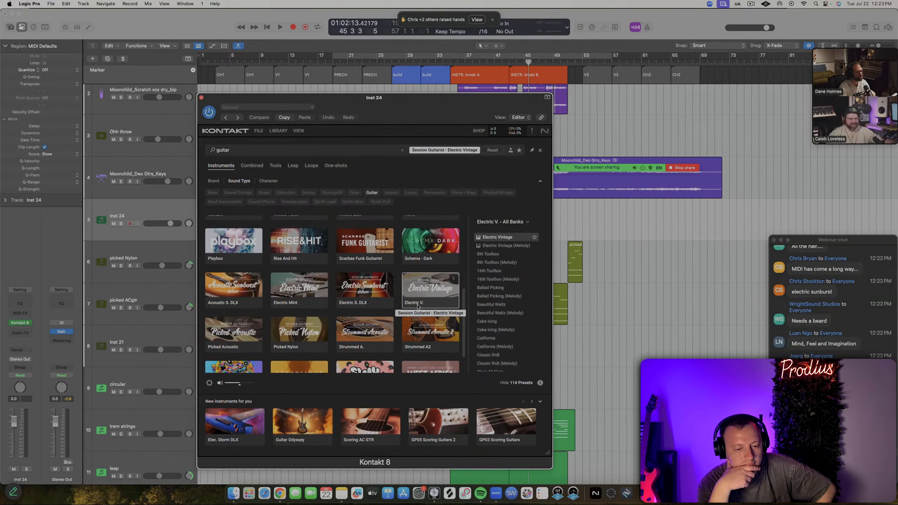
click(454, 279)
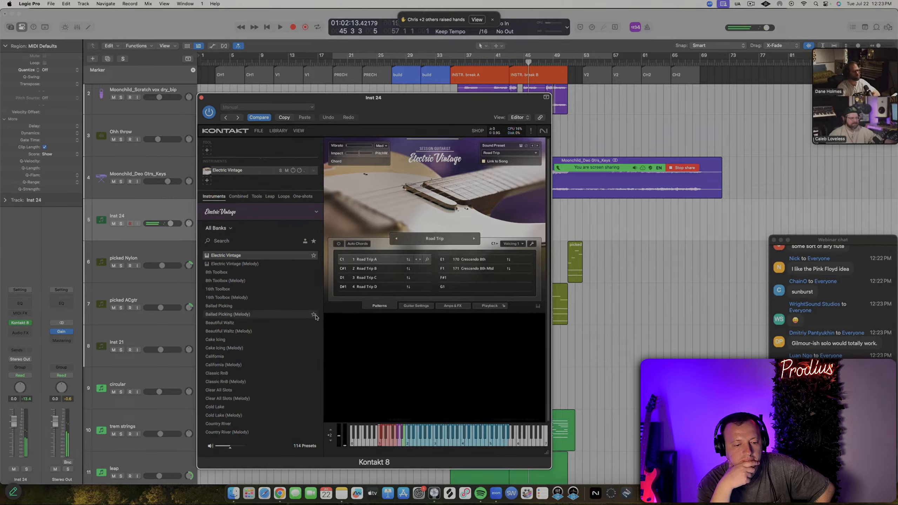
Set the Road Trip preset's chord voicing to As played and show the guitar settings
click(515, 244)
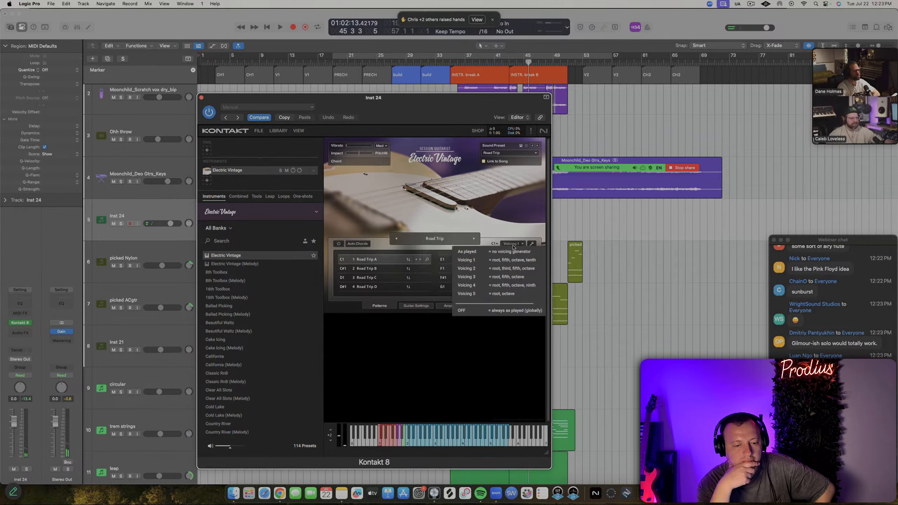
click(509, 254)
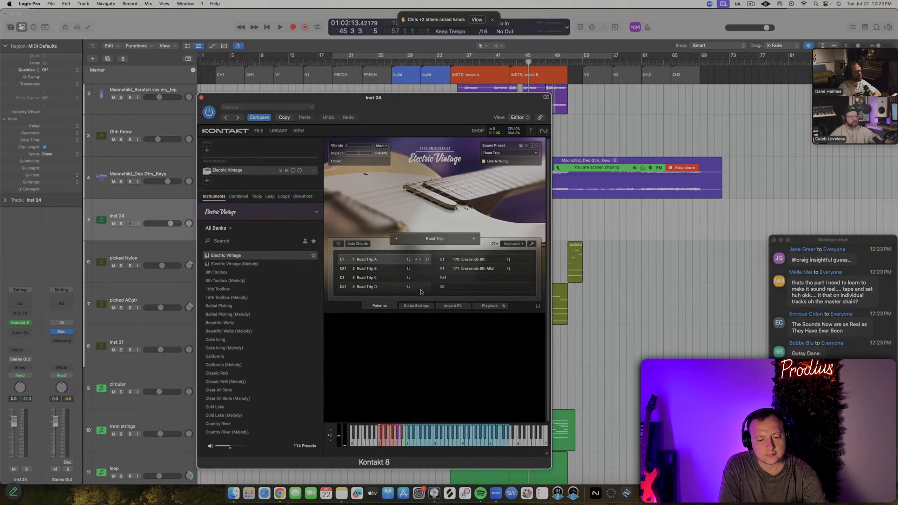
click(415, 306)
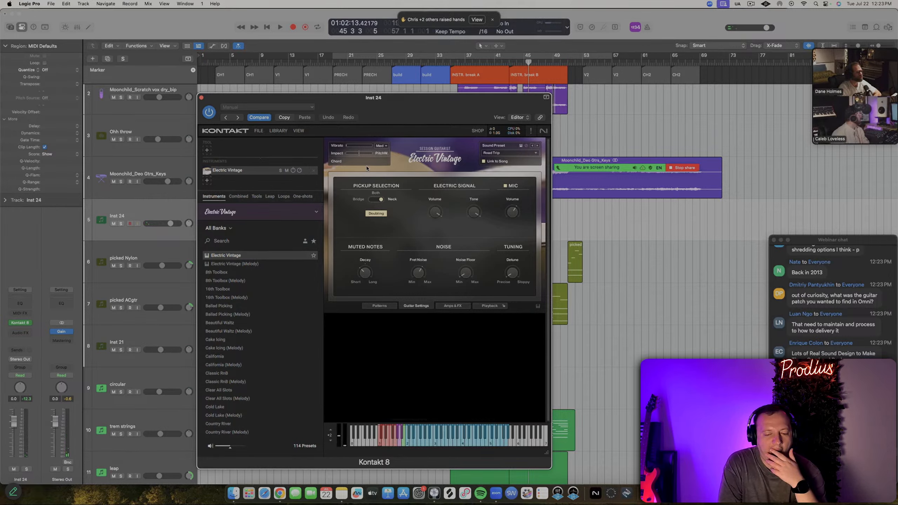
Load the 8th Toolbox preset of Electric Vintage and lower the track's volume to -5.4 dB
click(212, 272)
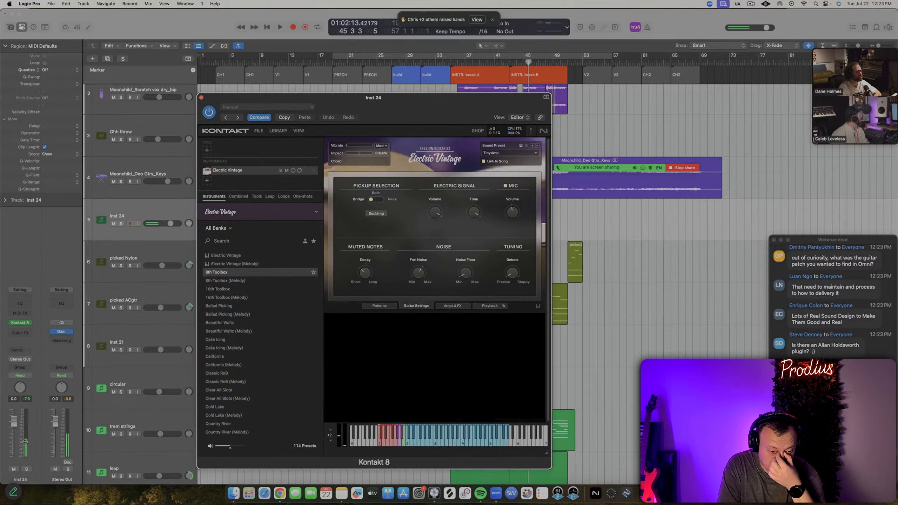
click(14, 435)
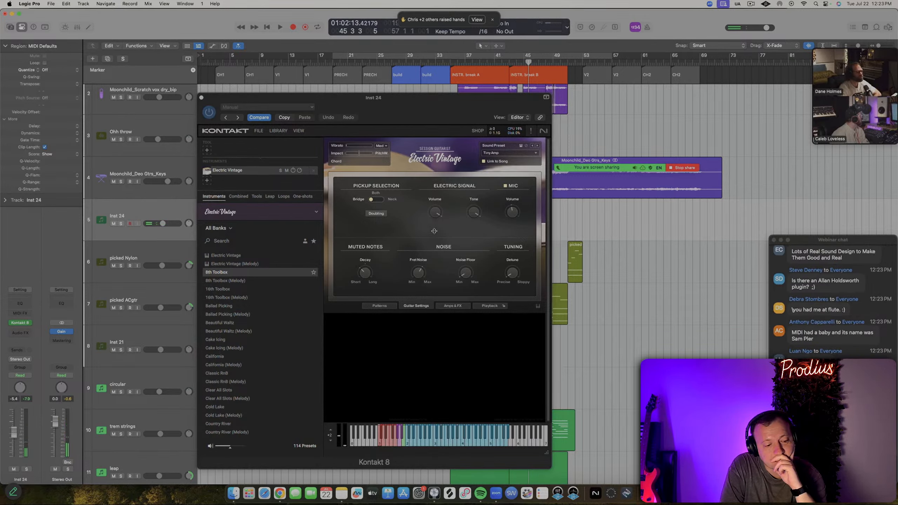
Check the instrument's pattern, playback and guitar settings, and set the 8th Toolbox chord voicing to As played
click(389, 306)
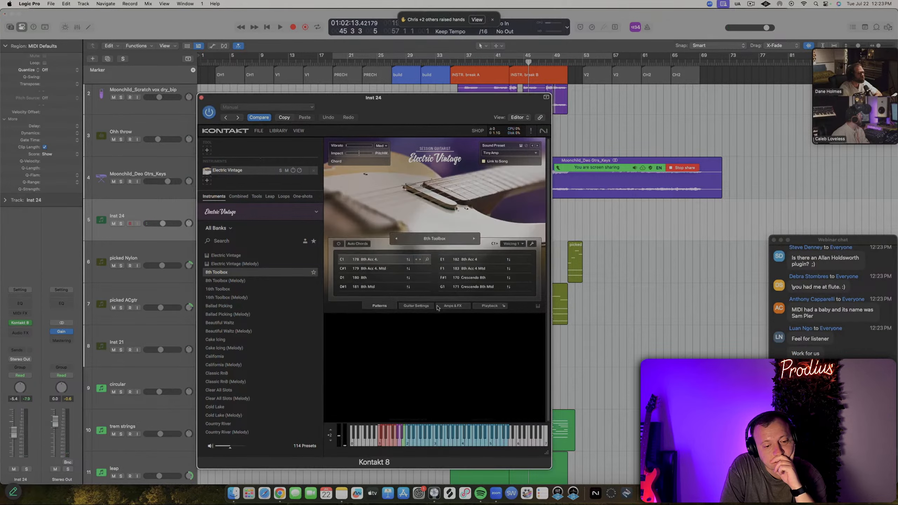
click(490, 307)
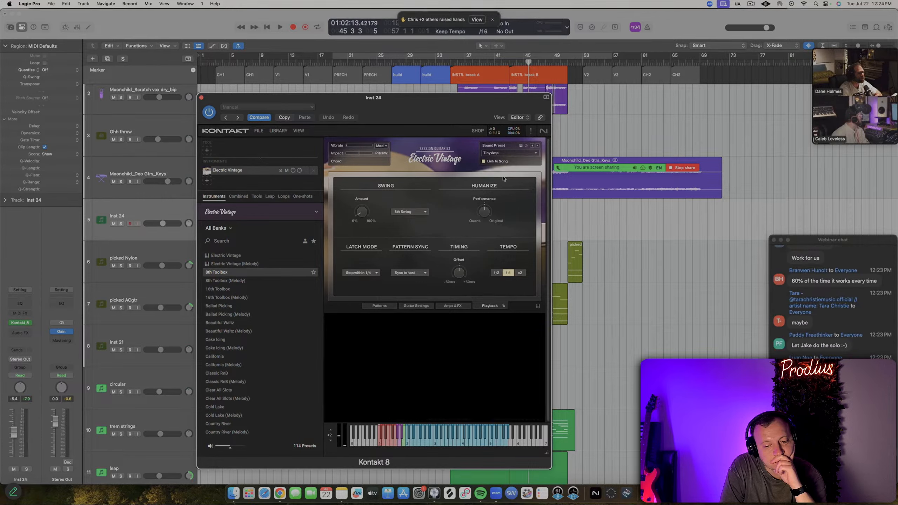
click(416, 307)
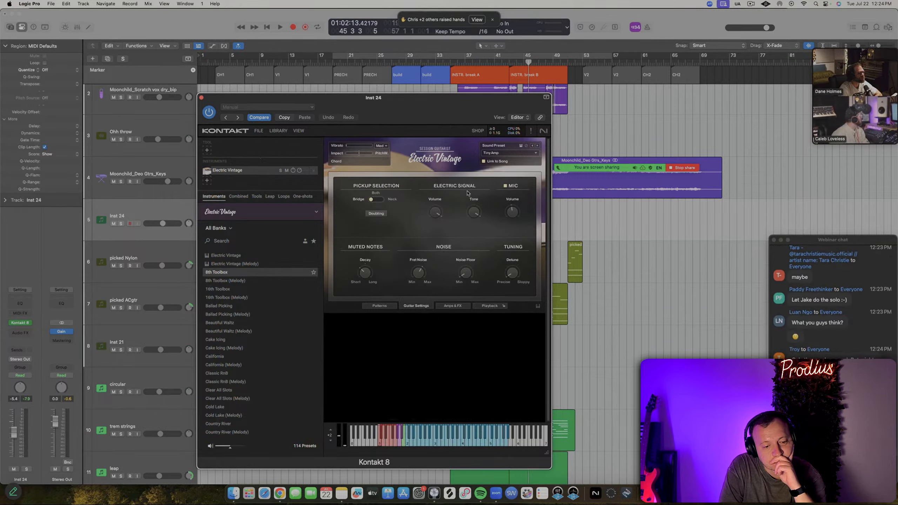
click(383, 307)
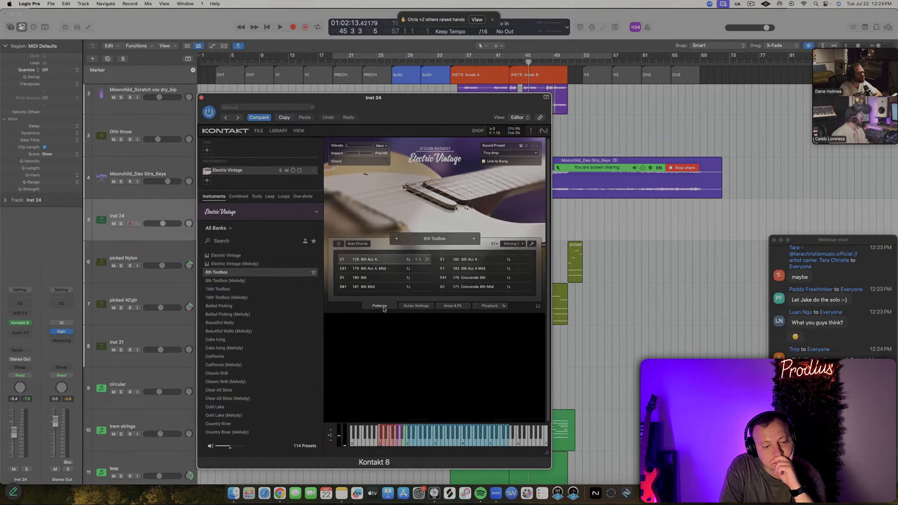
click(513, 244)
click(491, 252)
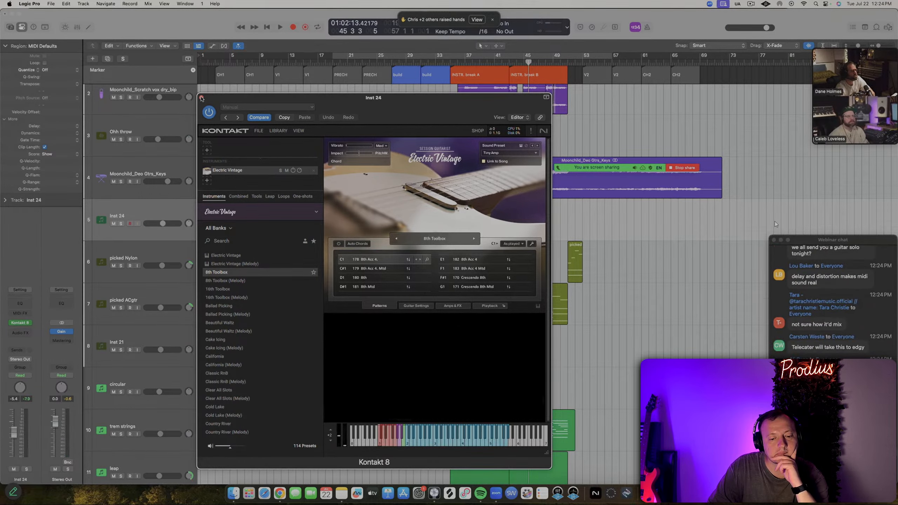
Close Kontakt, lower the Inst 24 volume to -10.6 dB and briefly play the start of INSTR. break A
click(201, 98)
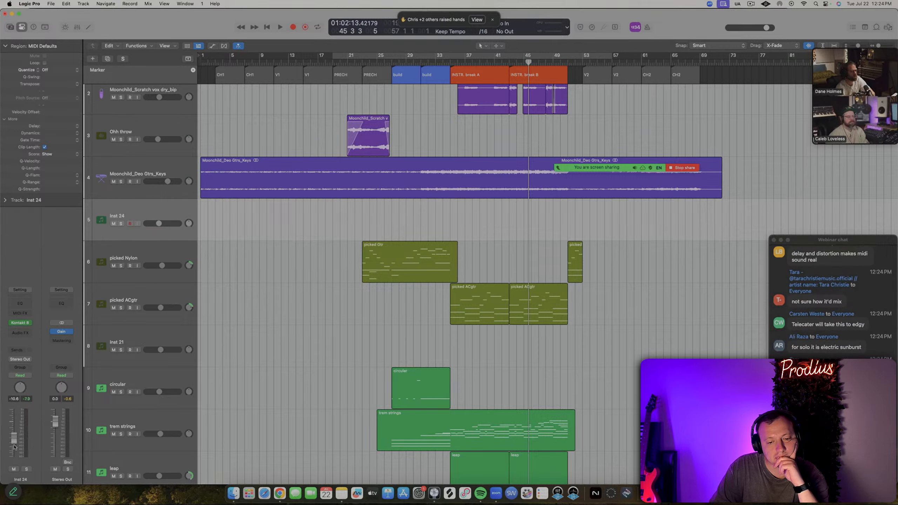
key(space)
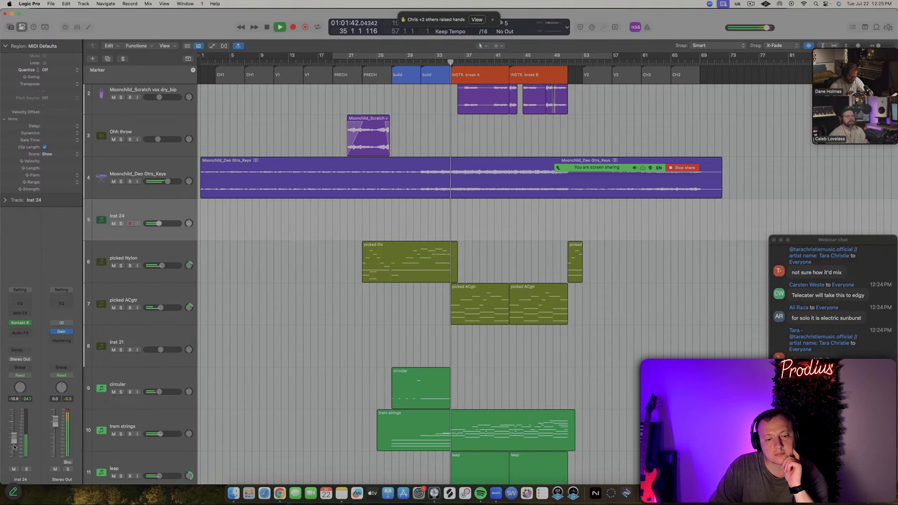
key(space)
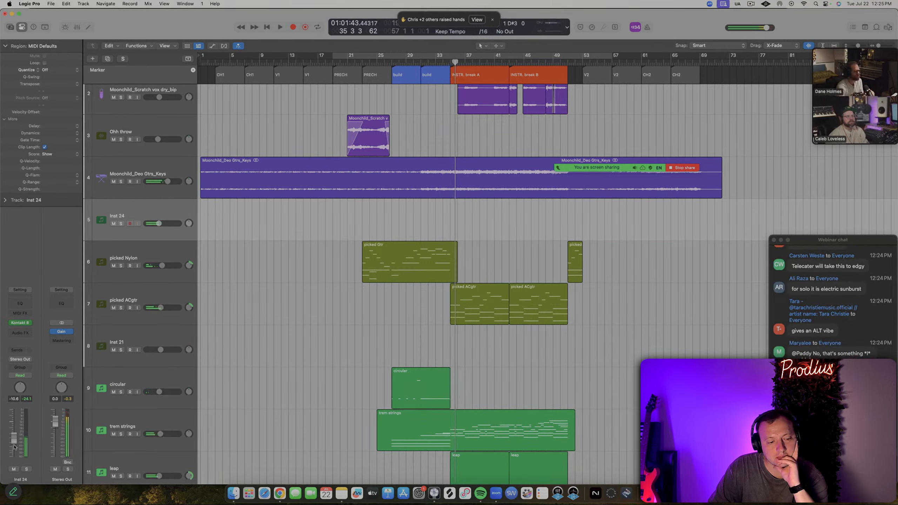
Add a Channel EQ to Inst 24 with a 12 dB/oct low cut at 202 Hz and a -2.0 dB dip at 290 Hz
click(18, 303)
drag(305, 223, 396, 224)
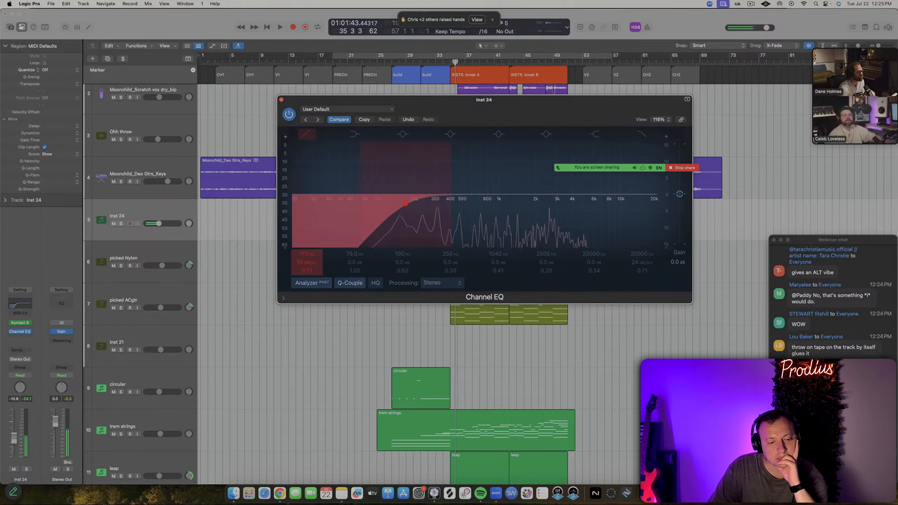
click(405, 136)
drag(408, 168, 447, 171)
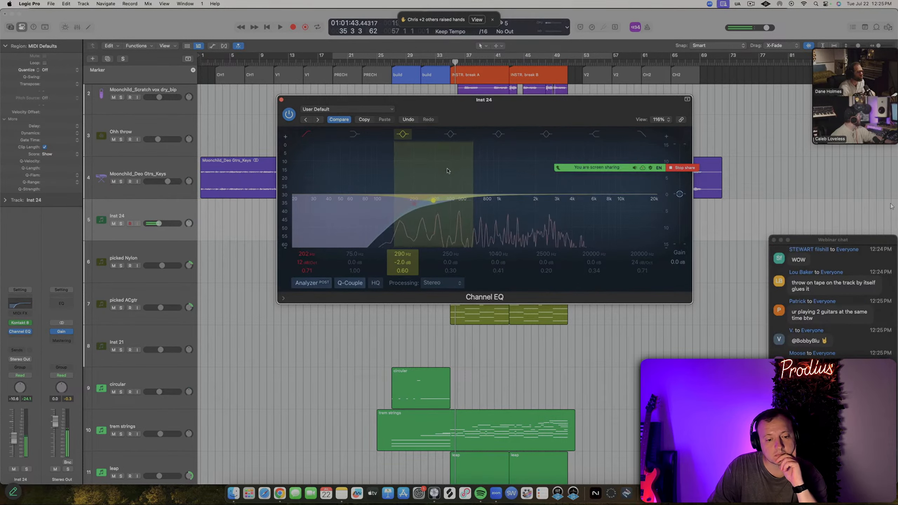
Close the Channel EQ and play the song from just before INSTR. break A to bar 49
key(super+w)
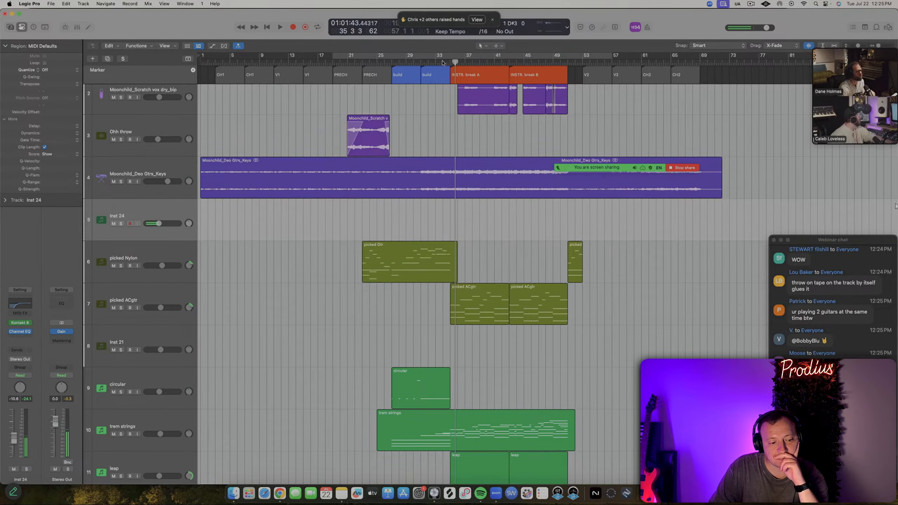
click(443, 63)
key(space)
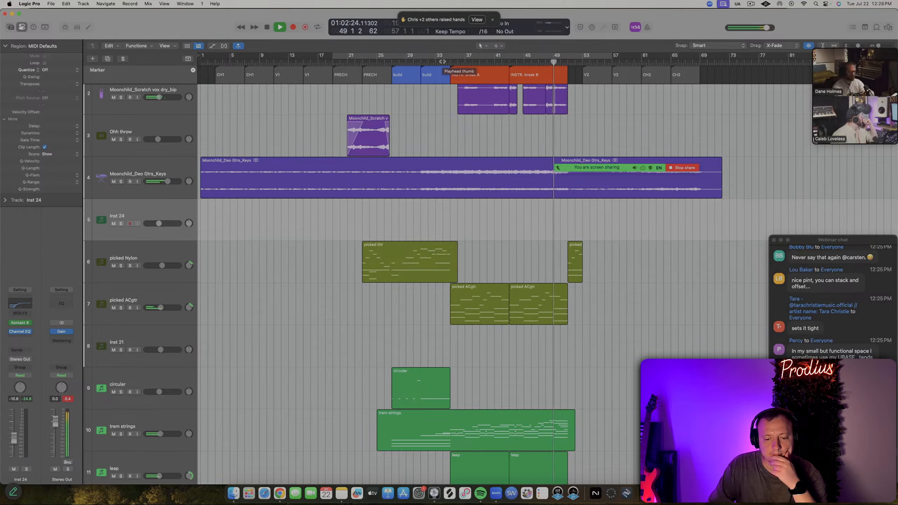
key(space)
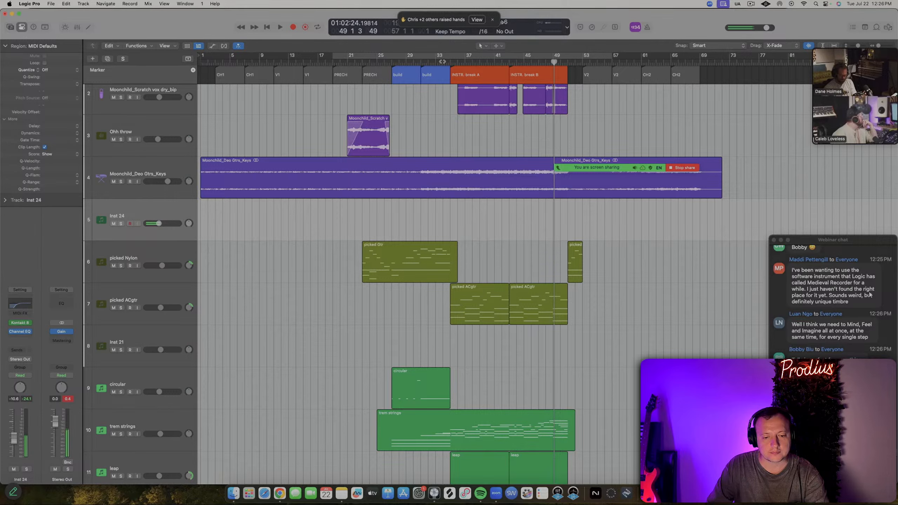
Return the playhead to bar 41 and play the instrumental break through to just past bar 51
key(comma)
key(comma)
key(comma)
key(comma)
key(comma)
key(comma)
key(comma)
key(comma)
key(comma)
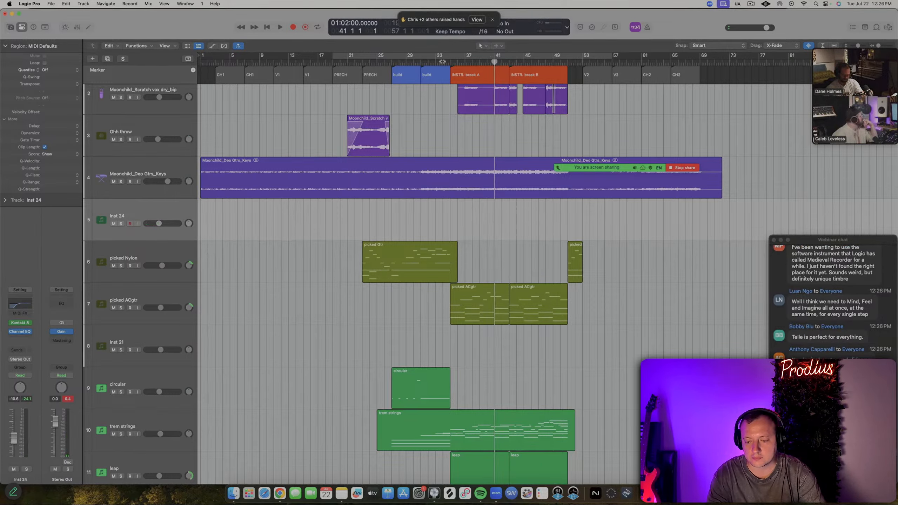
key(space)
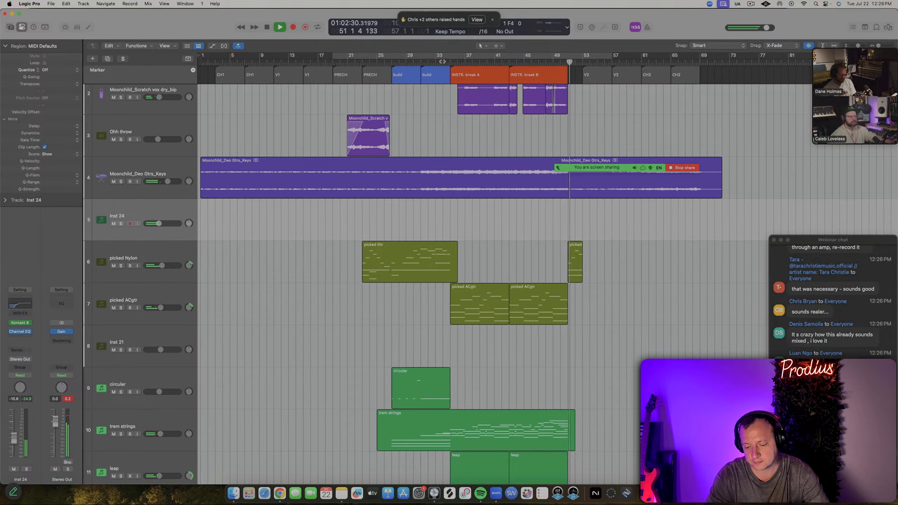
key(space)
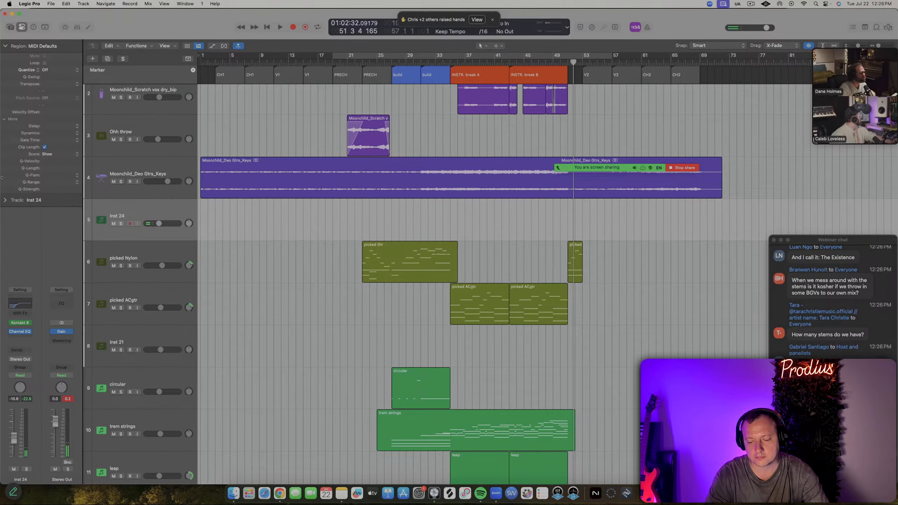
Reopen Kontakt on Inst 24, load the Ballad Picking (Melody) preset and go through its introduction pages
click(22, 323)
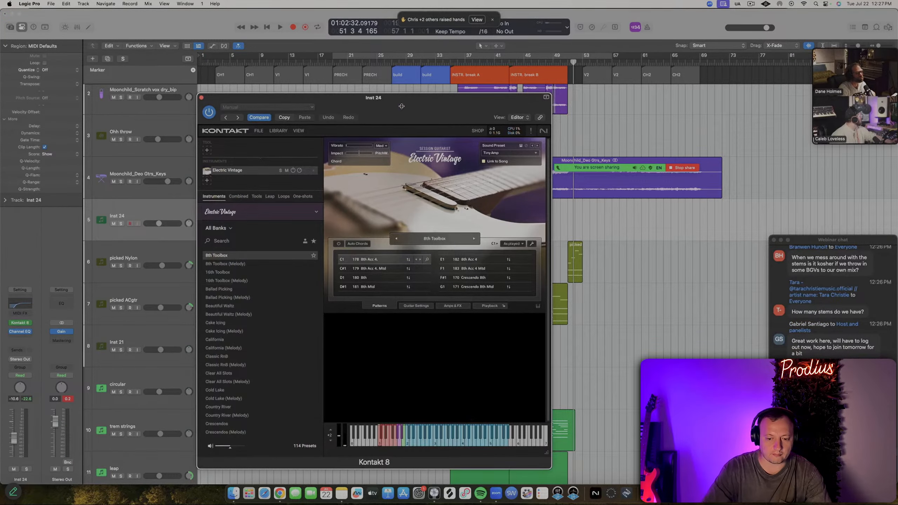
drag(402, 106, 439, 113)
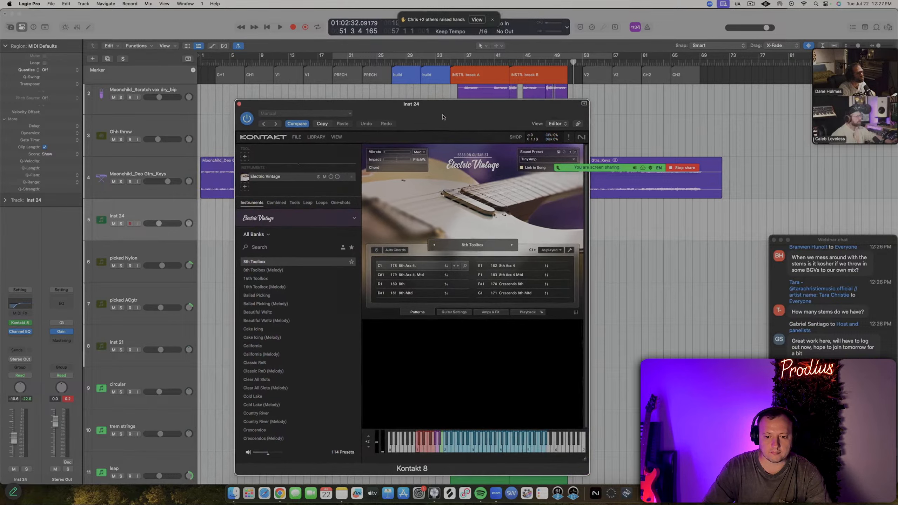
click(276, 304)
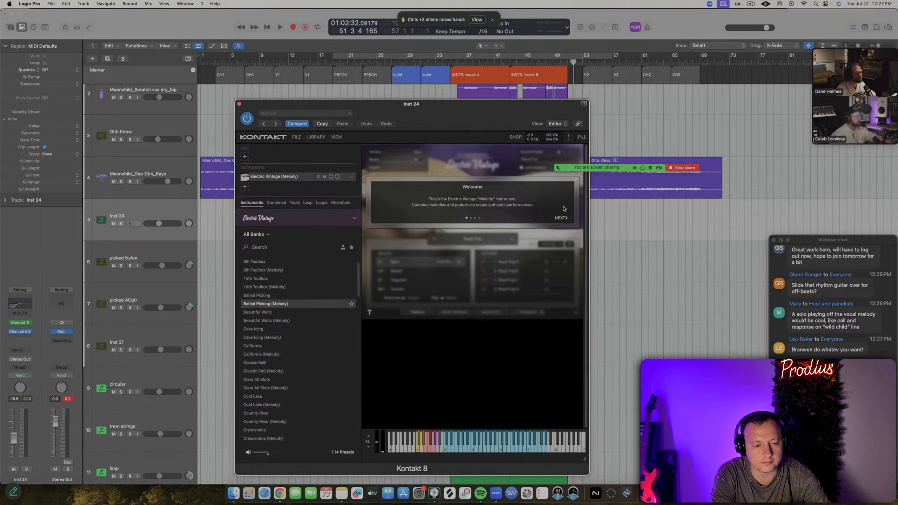
click(561, 218)
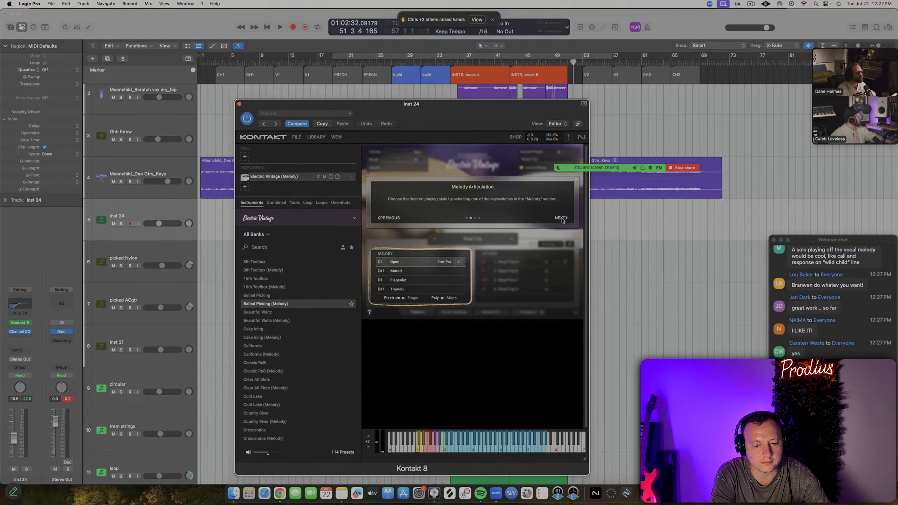
click(562, 218)
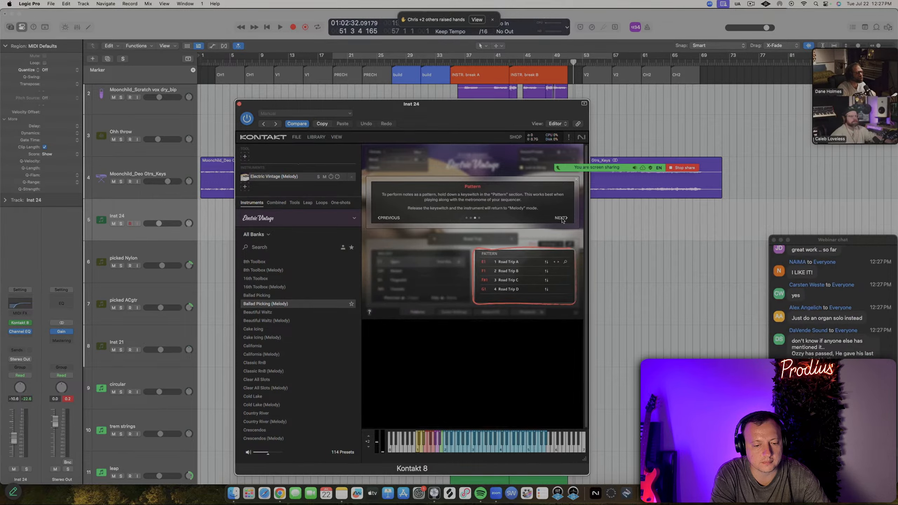
click(562, 218)
click(562, 219)
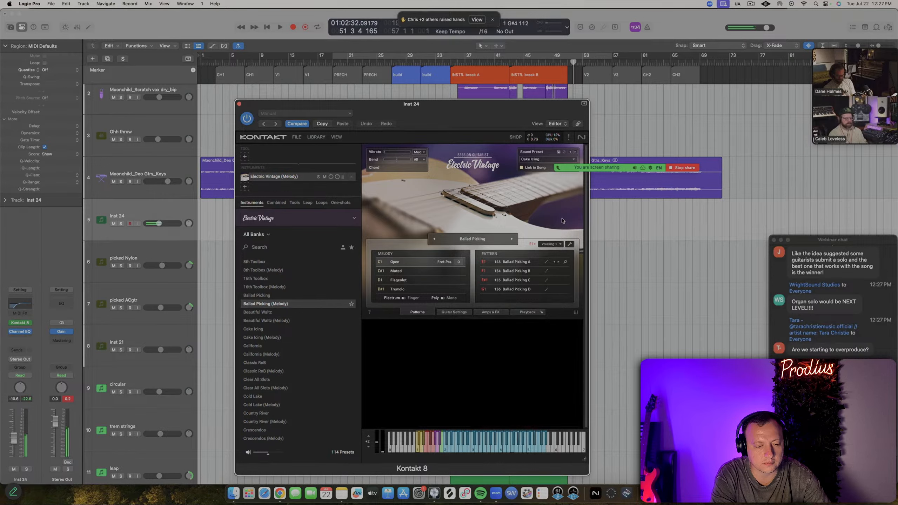
Play the song with the melody preset from the instrumental break to bar 70, raising the Inst 24 volume to -5.8 dB
key(space)
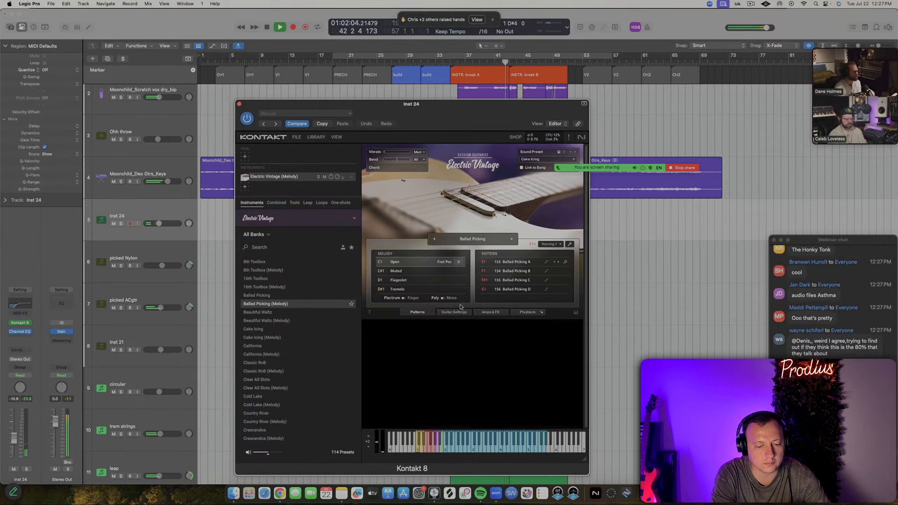
drag(14, 438, 15, 434)
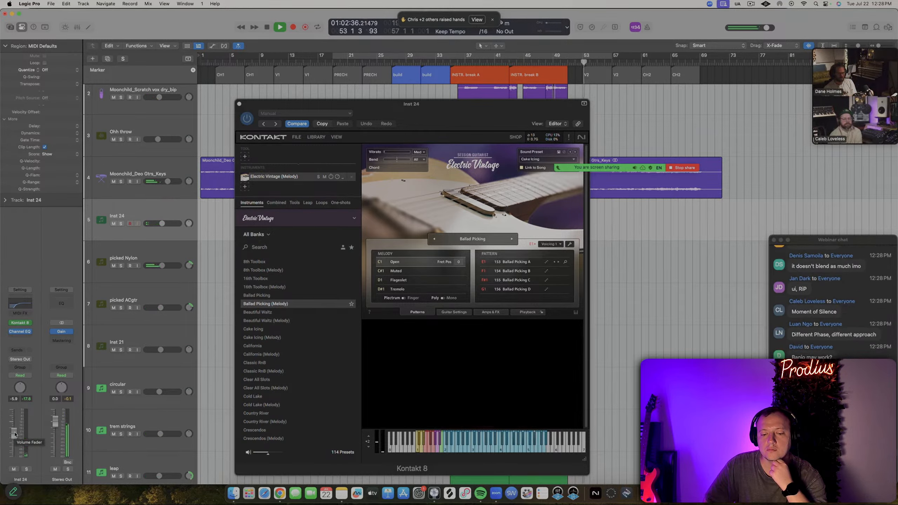
key(space)
key(space)
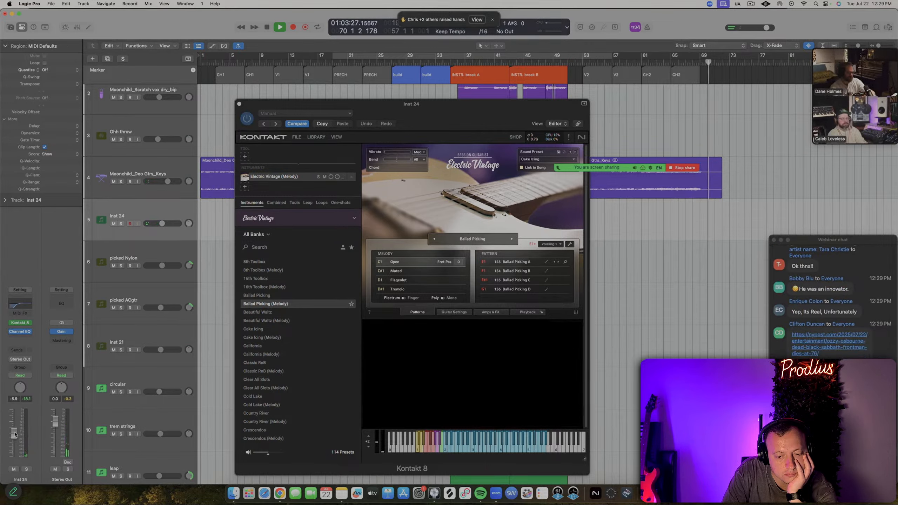
key(space)
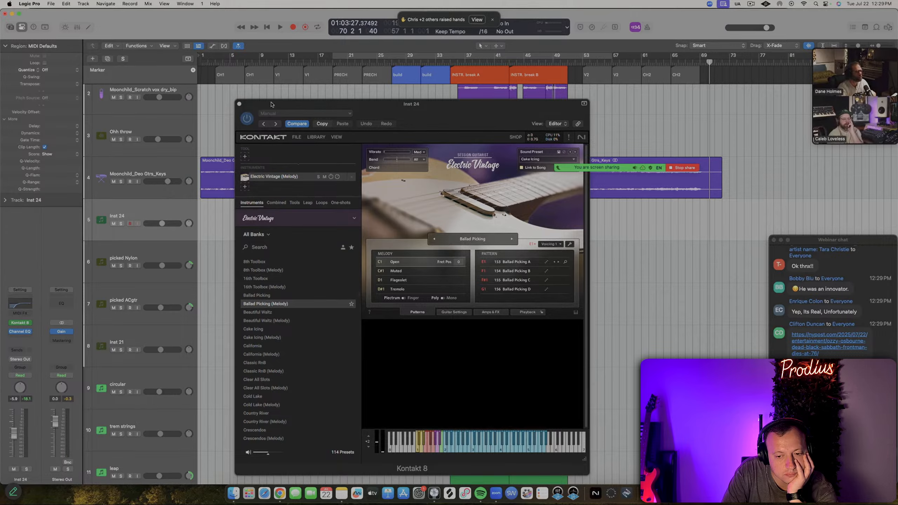
Move Kontakt away from the vocal tracks and play the song's ending from bar 69
drag(271, 104, 383, 244)
scroll(624, 150, up, 3)
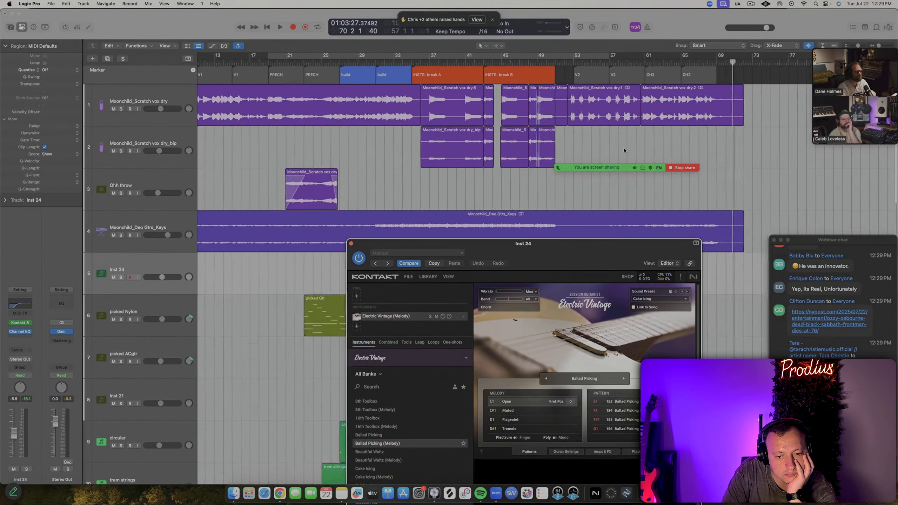
scroll(624, 151, up, 5)
scroll(603, 140, right, 5)
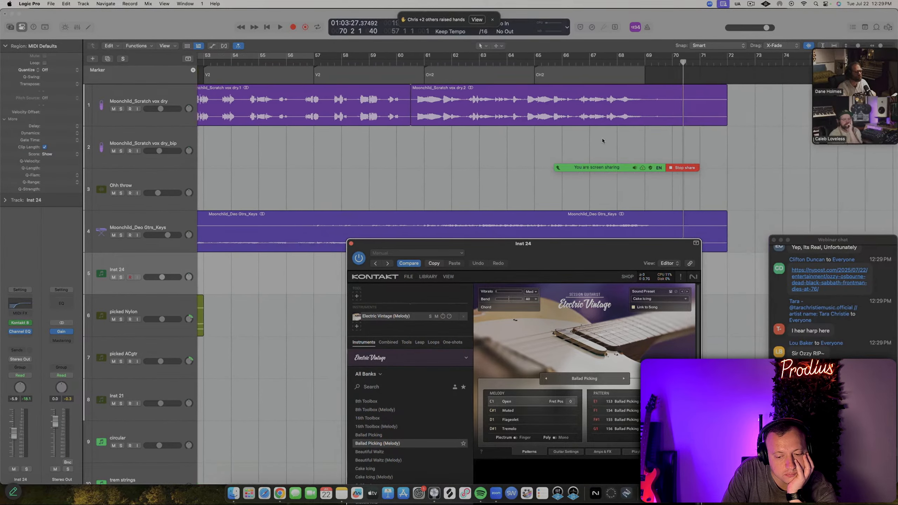
double_click(631, 61)
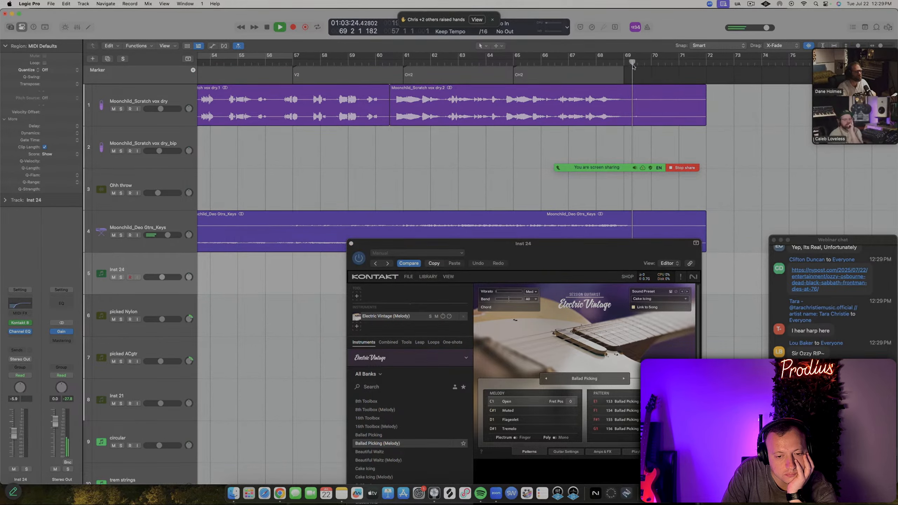
scroll(630, 110, right, 1)
scroll(629, 111, up, 5)
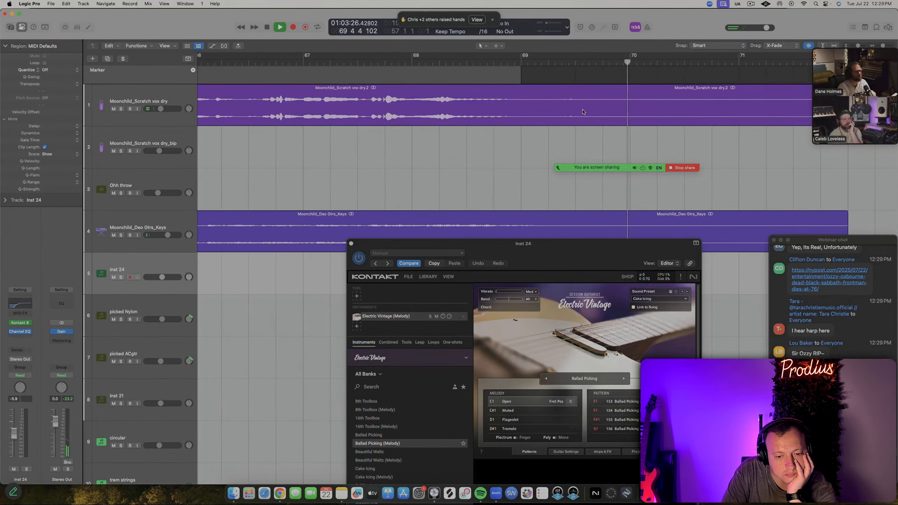
key(space)
Split the last Moonchild_Scratch vox dry region at bar 69 beat 2 and delete the tail along with its automation data
super+double_click(550, 101)
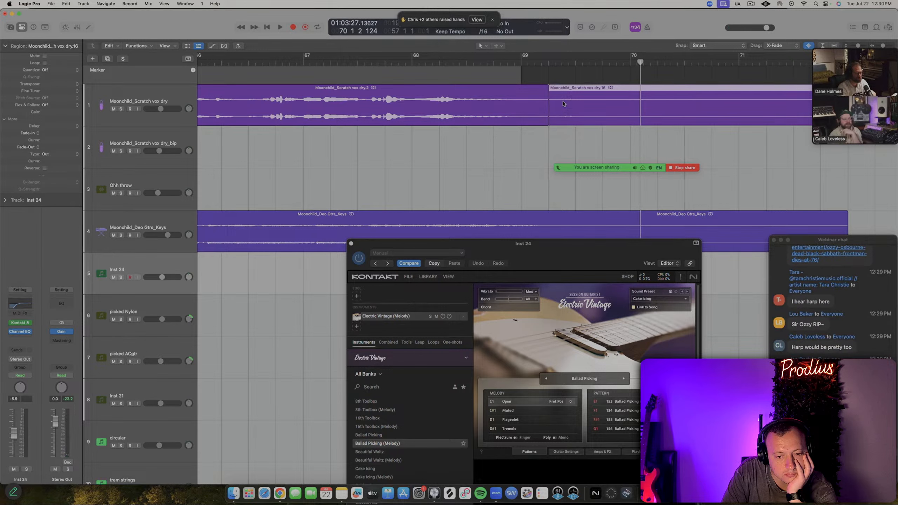
key(Delete)
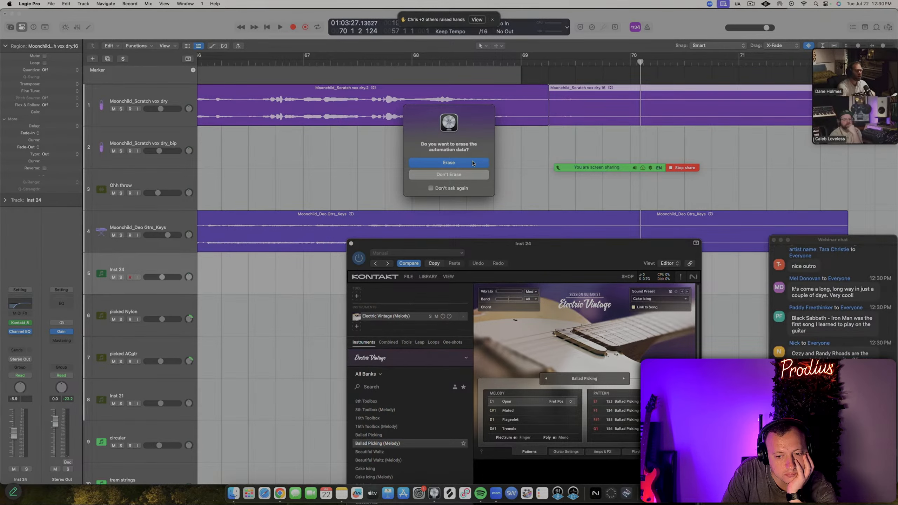
click(449, 163)
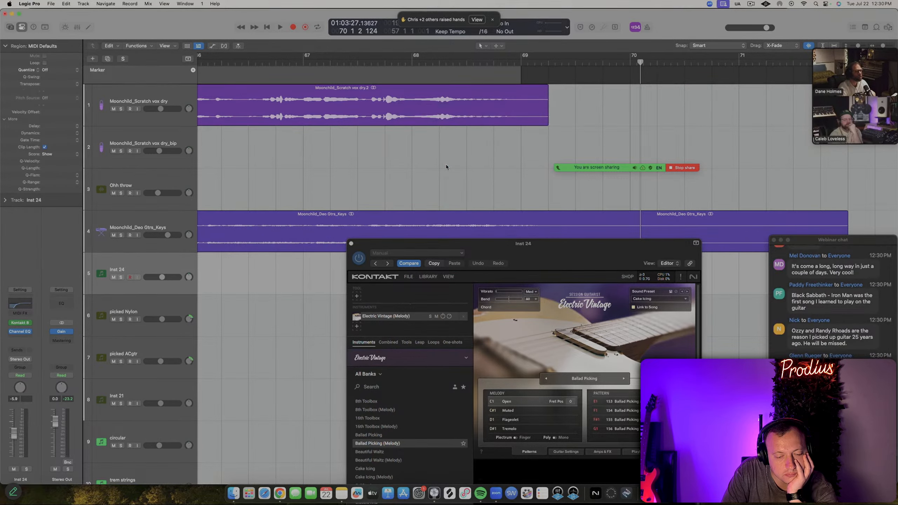
Add a short fade-out to the end of the last Moonchild_Scratch vox dry region
click(501, 124)
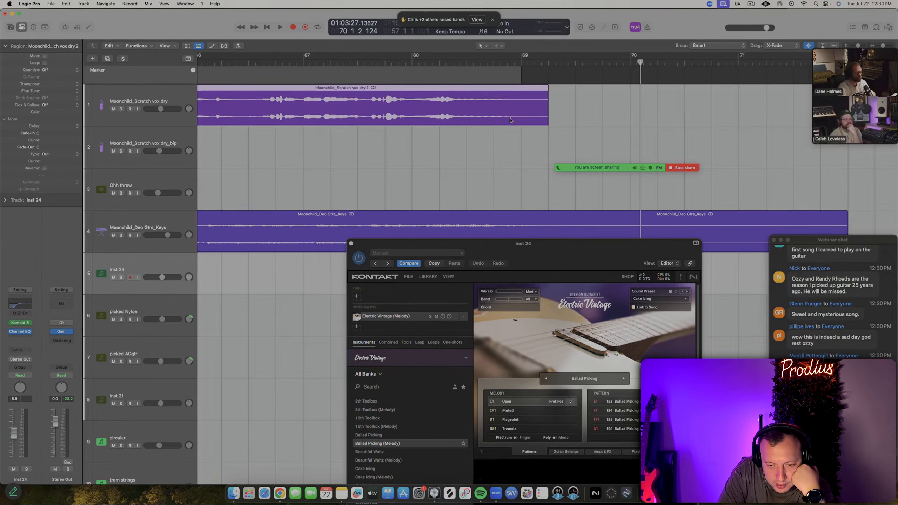
drag(552, 113, 573, 113)
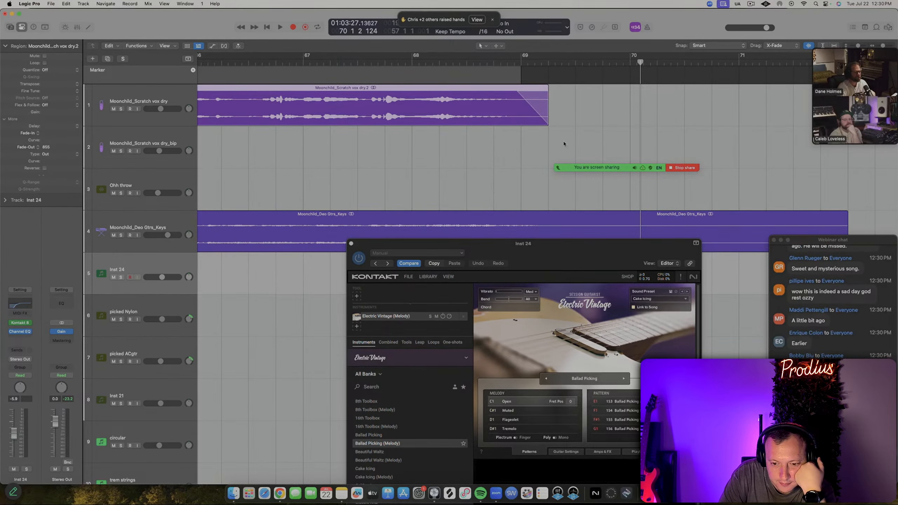
scroll(564, 142, down, 5)
Close the Kontakt window and bring the whole arrangement into view
drag(412, 247, 409, 258)
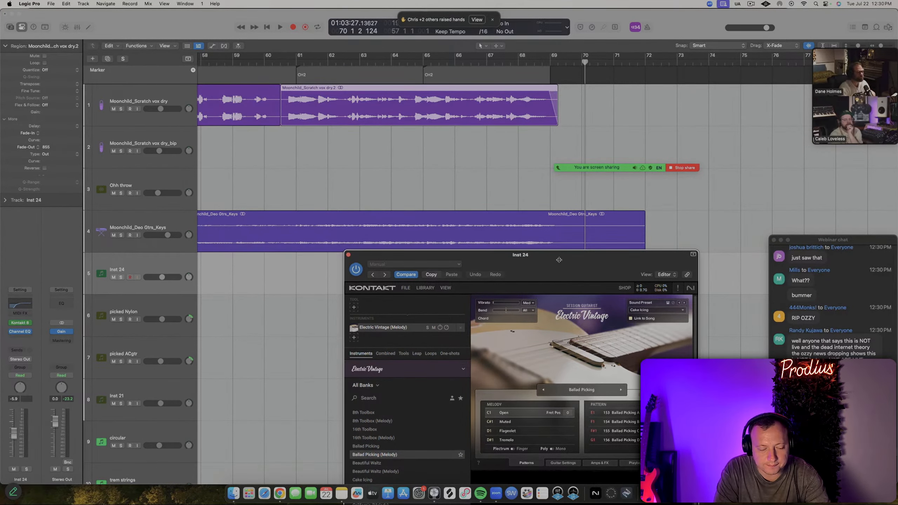
drag(559, 260, 511, 152)
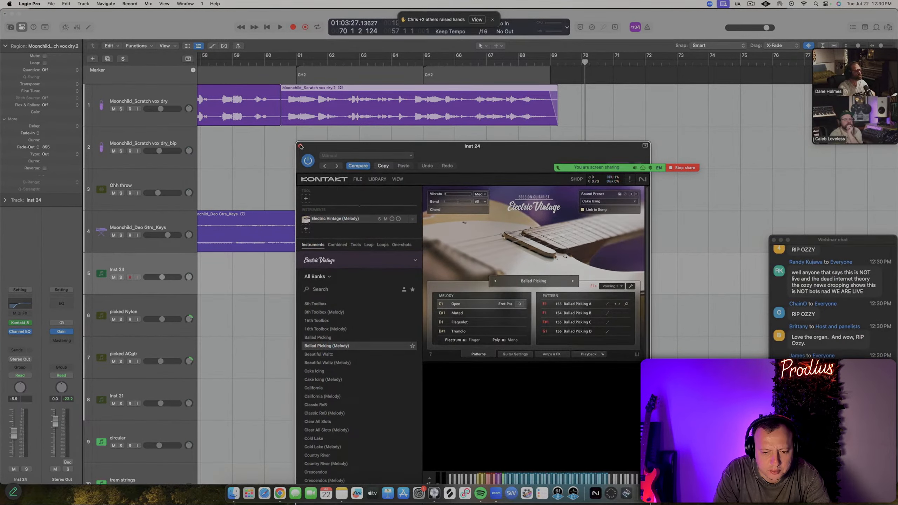
click(301, 146)
scroll(312, 167, down, 10)
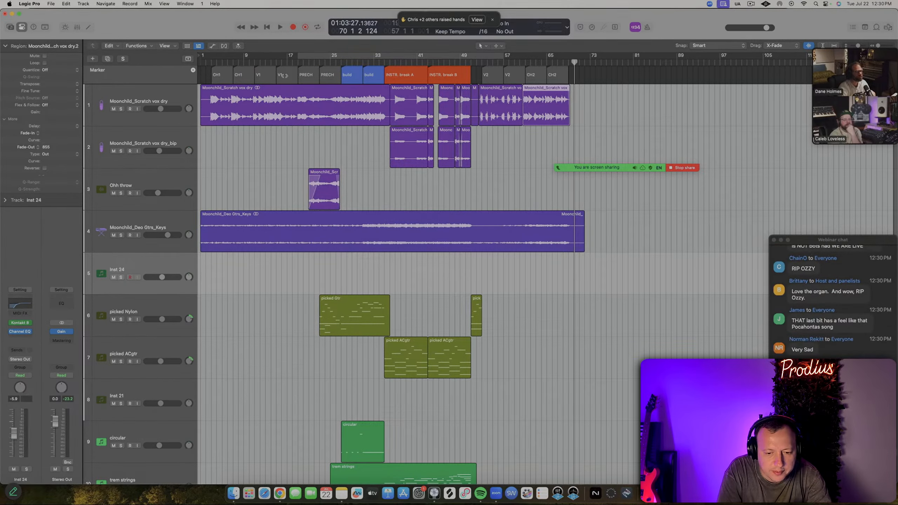
Select the Moonchild_Scratch vox dry track and play the song from shortly before the V2 marker
click(165, 98)
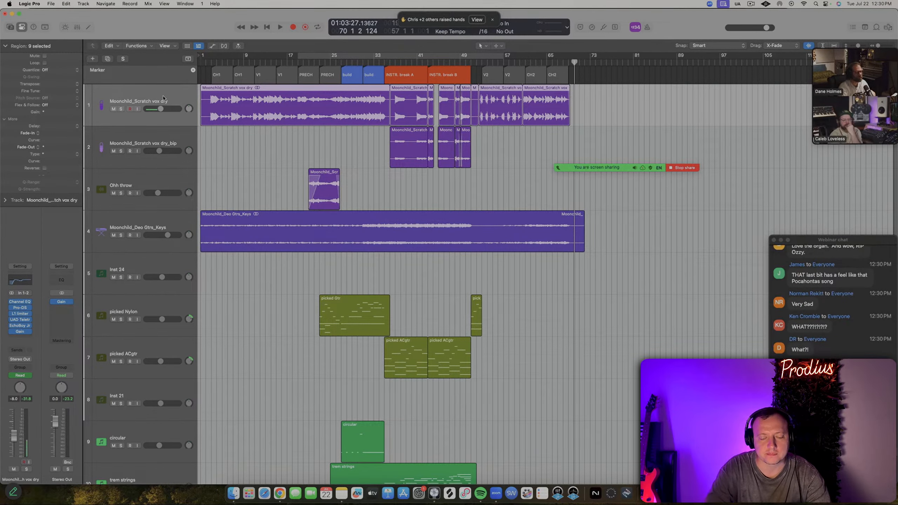
key(space)
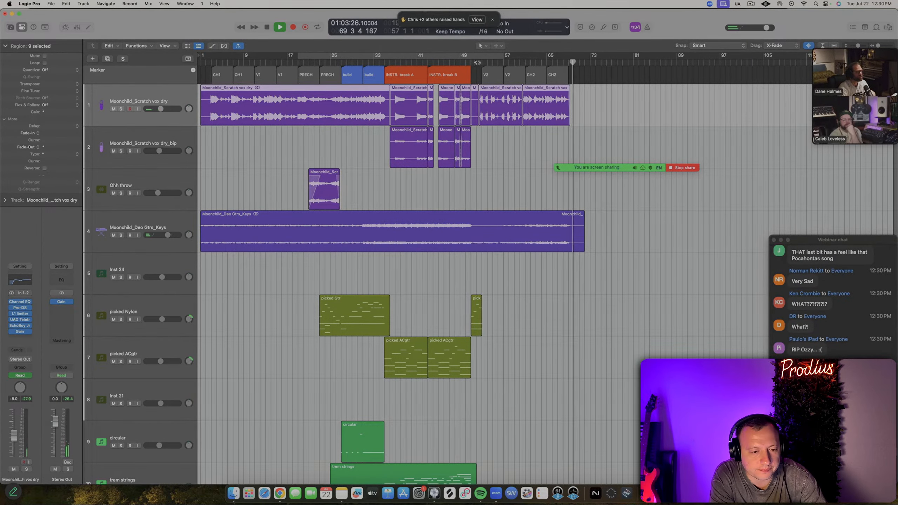
click(477, 62)
scroll(476, 131, up, 3)
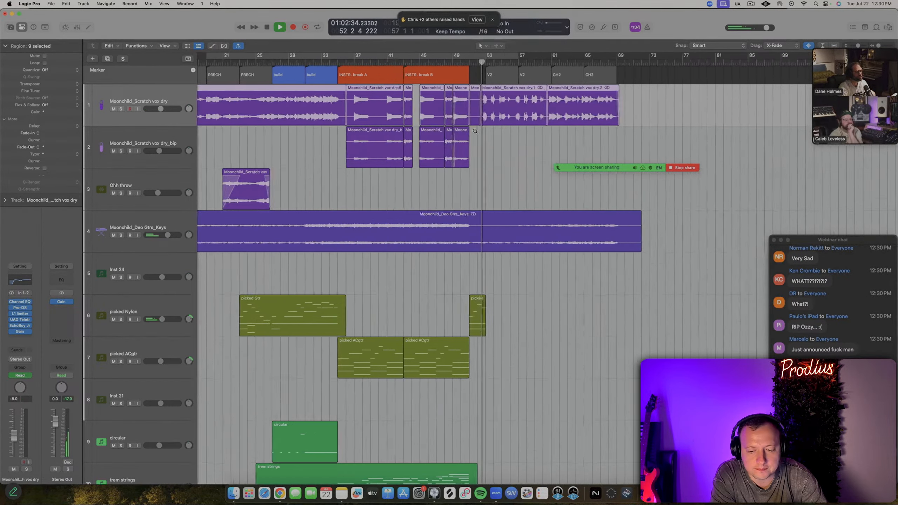
scroll(475, 131, up, 5)
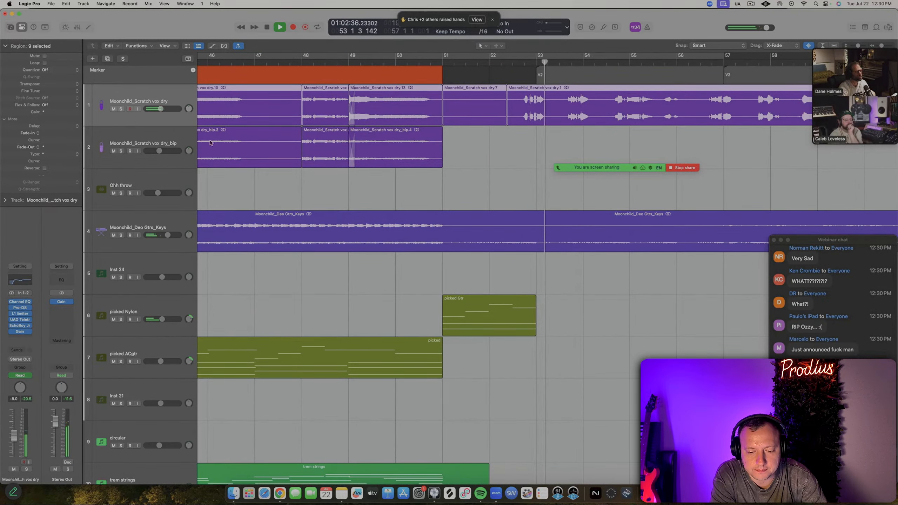
scroll(247, 145, down, 3)
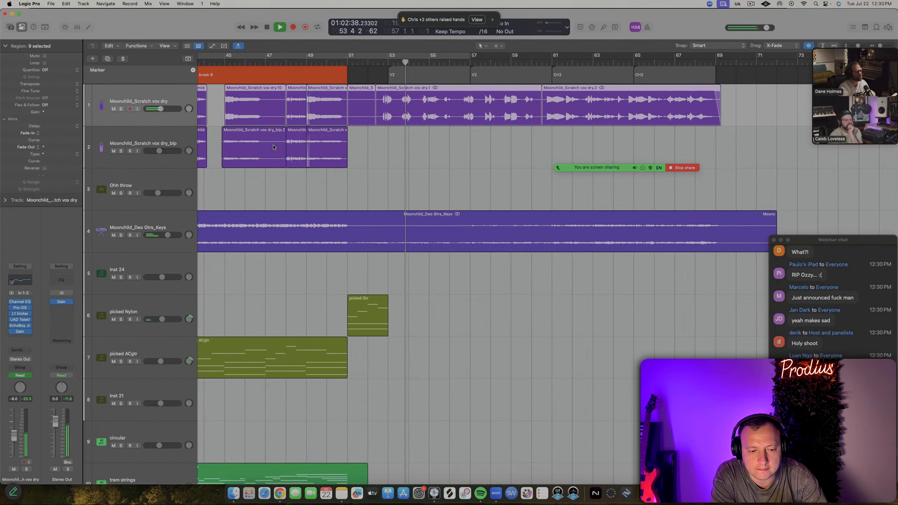
In the Moonchild_Scratch vox dry Channel EQ, move the 2500 Hz band to 10600 Hz with a slight cut and a Q of 0.46
click(19, 281)
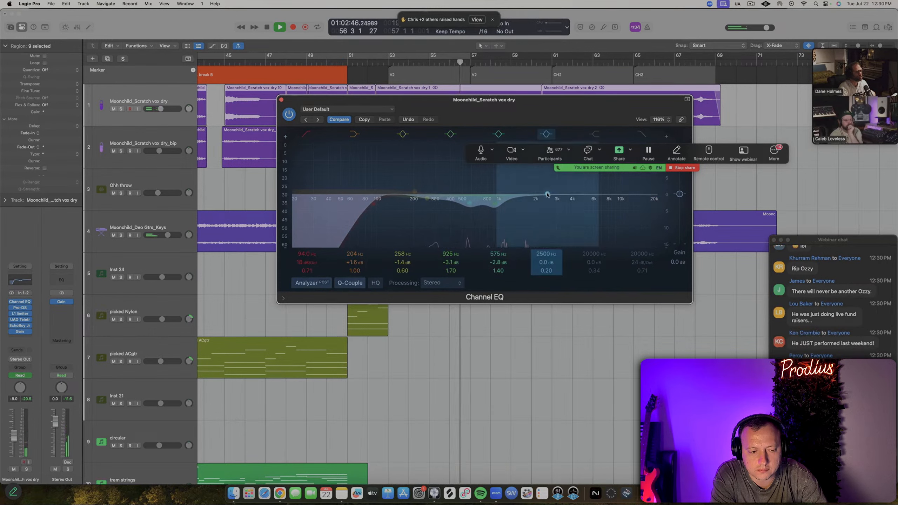
drag(547, 194, 624, 196)
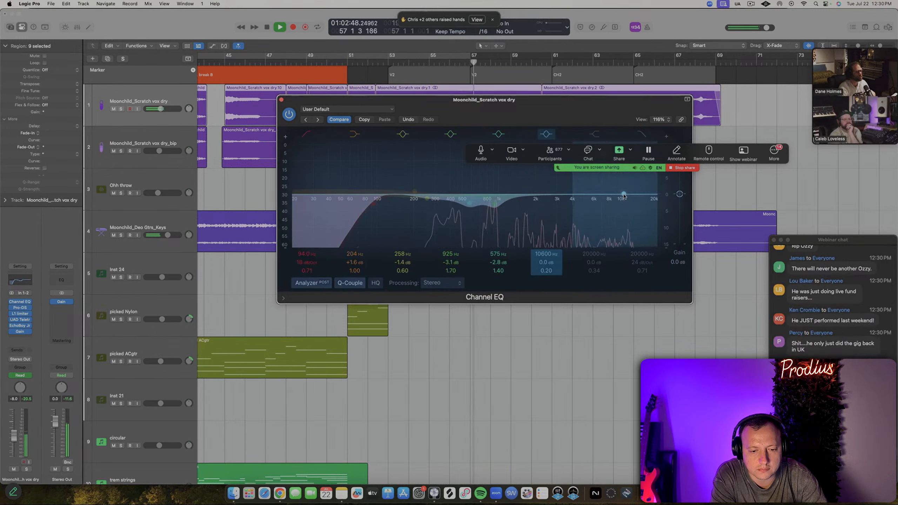
drag(546, 270, 547, 261)
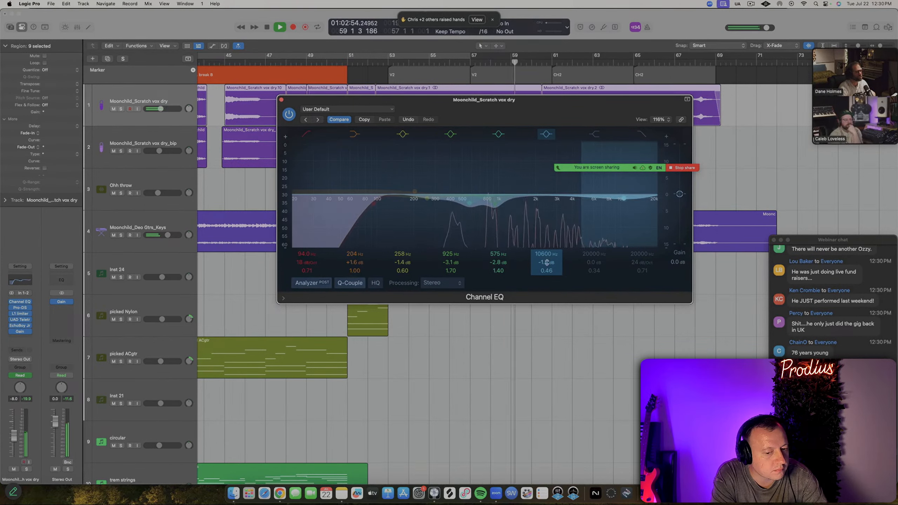
click(281, 100)
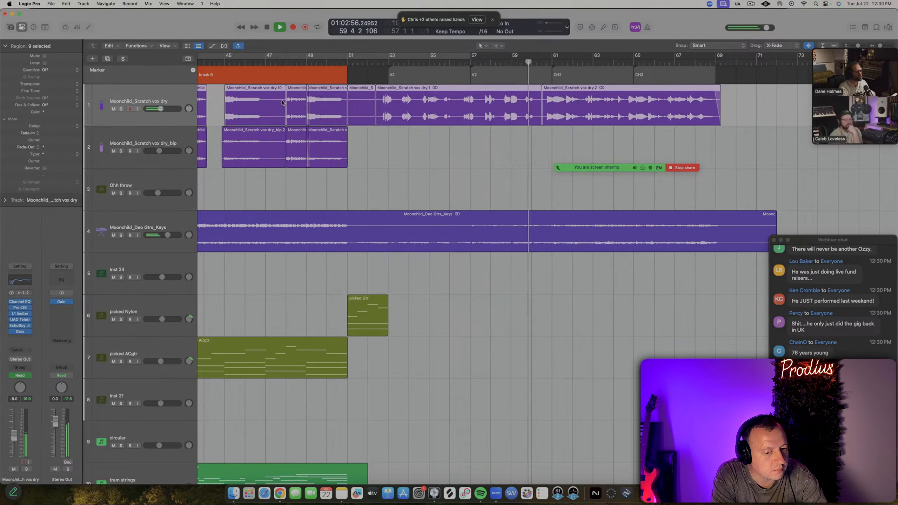
Play the song from the second build section at about bar 31 and review the tracks through both instrumental breaks
key(super+Left)
key(super+Left)
key(super+Left)
key(super+Left)
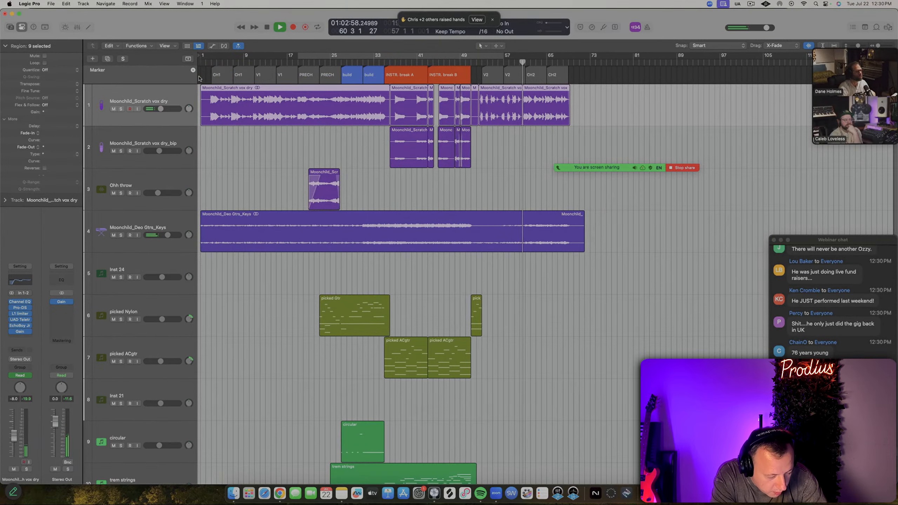
click(365, 61)
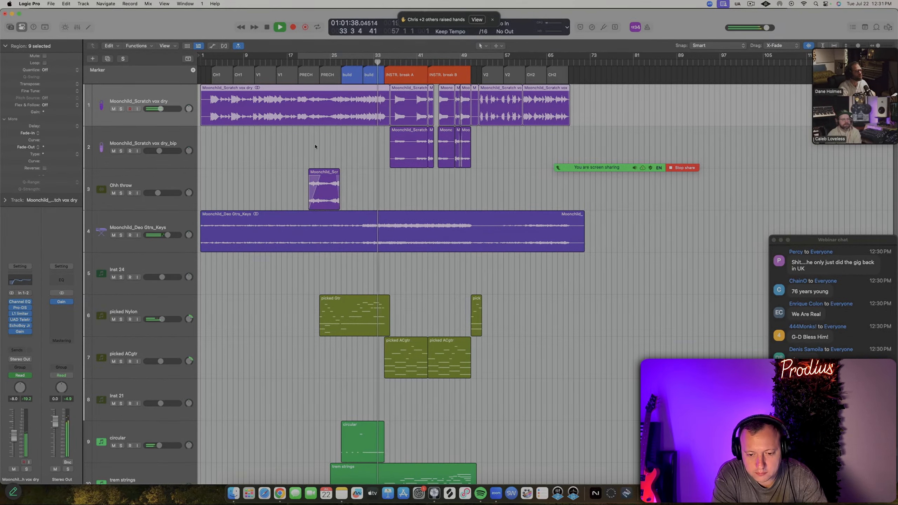
scroll(316, 146, up, 8)
scroll(319, 146, right, 10)
scroll(320, 147, left, 5)
scroll(319, 146, down, 6)
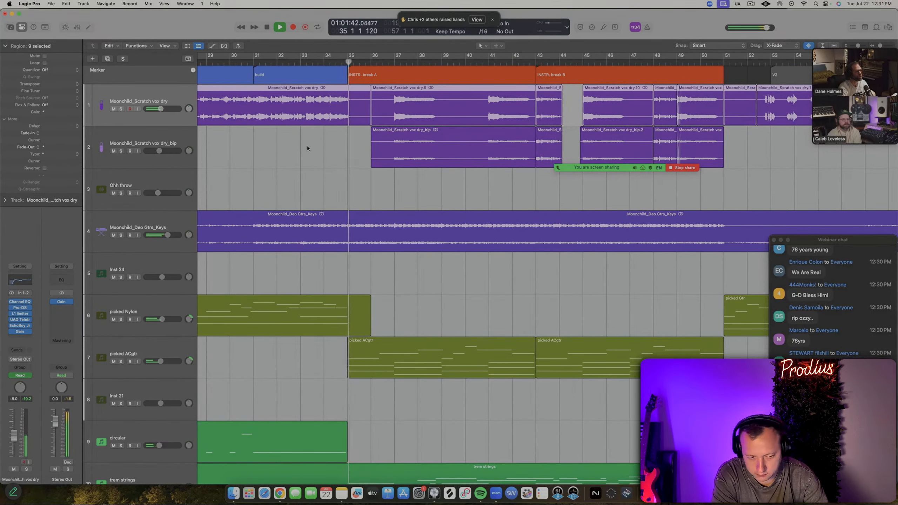
scroll(307, 149, down, 5)
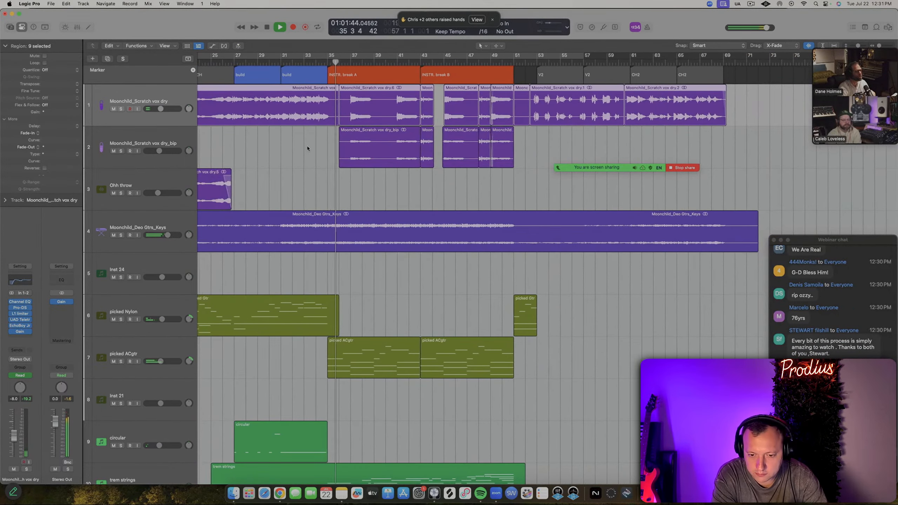
scroll(267, 288, down, 3)
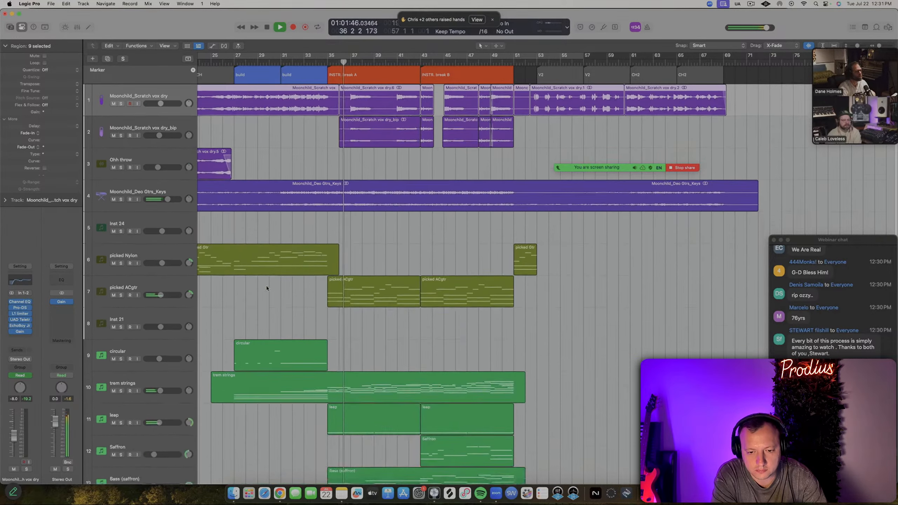
scroll(267, 288, down, 5)
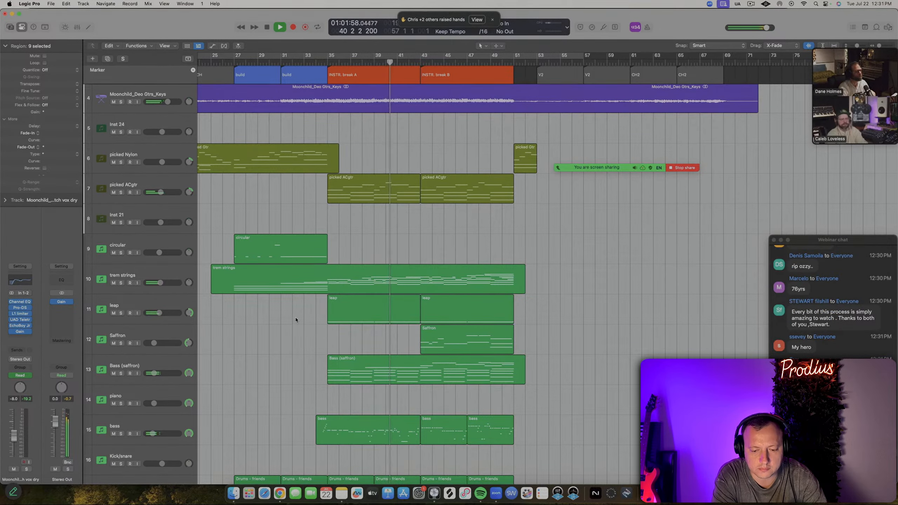
scroll(297, 319, up, 3)
scroll(298, 320, up, 1)
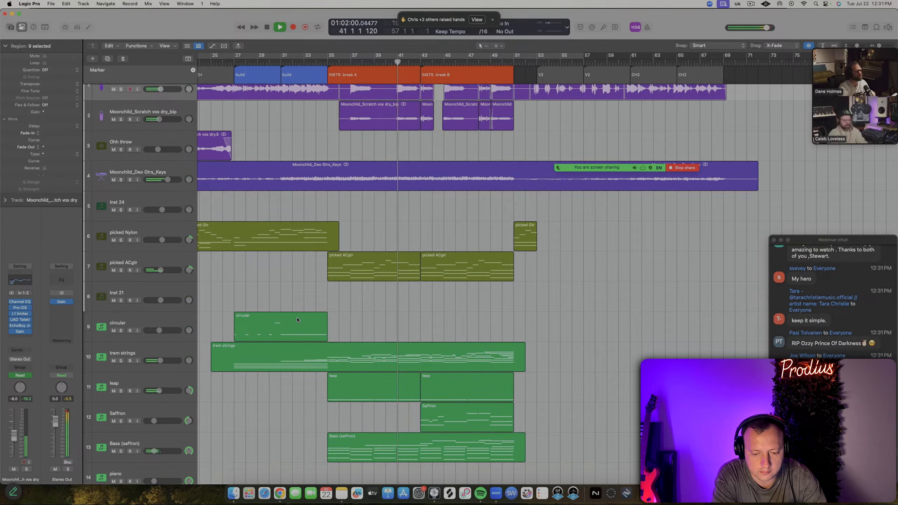
scroll(297, 320, up, 1)
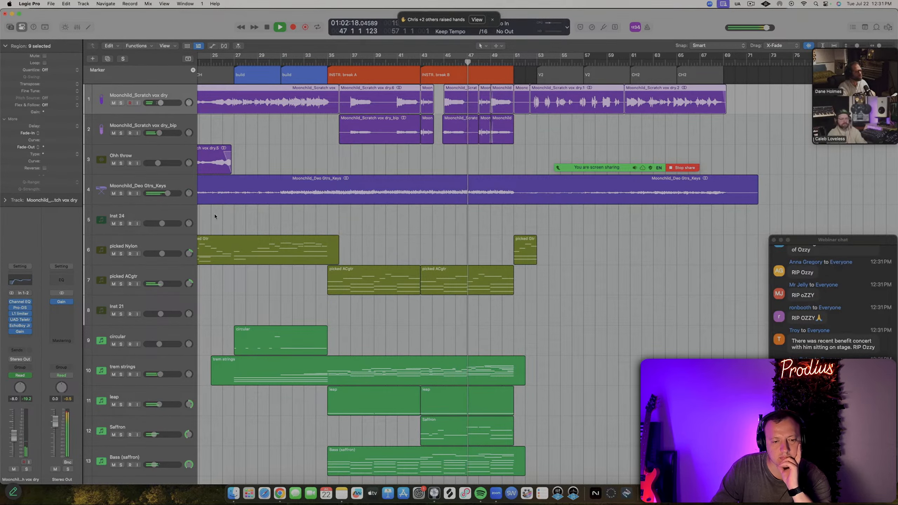
Select the Inst 24 track, stop playback and set a cycle range from bar 51 to bar 75
key(super+Left)
key(super+Left)
click(154, 213)
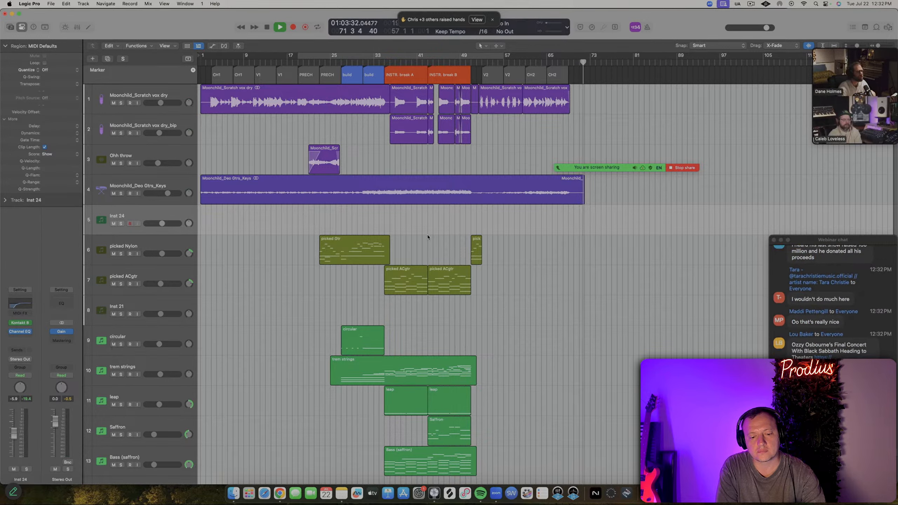
key(space)
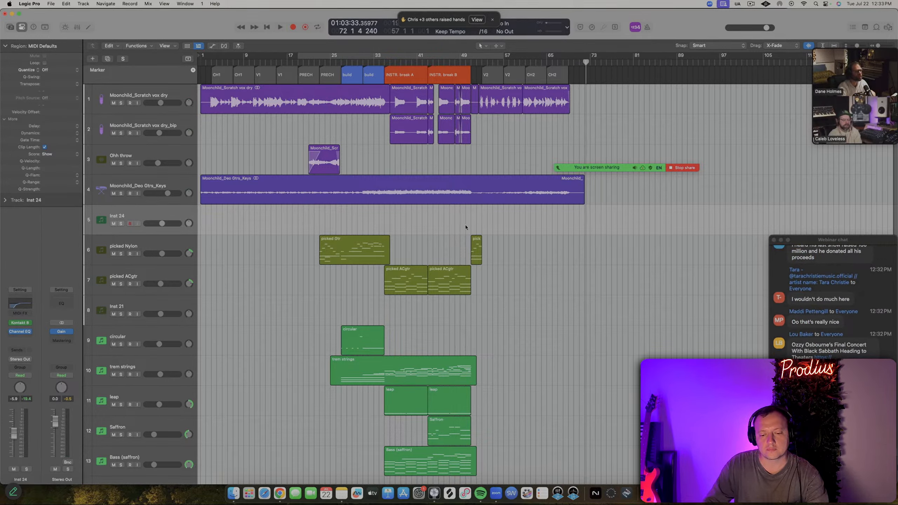
drag(492, 53, 601, 60)
drag(485, 57, 470, 68)
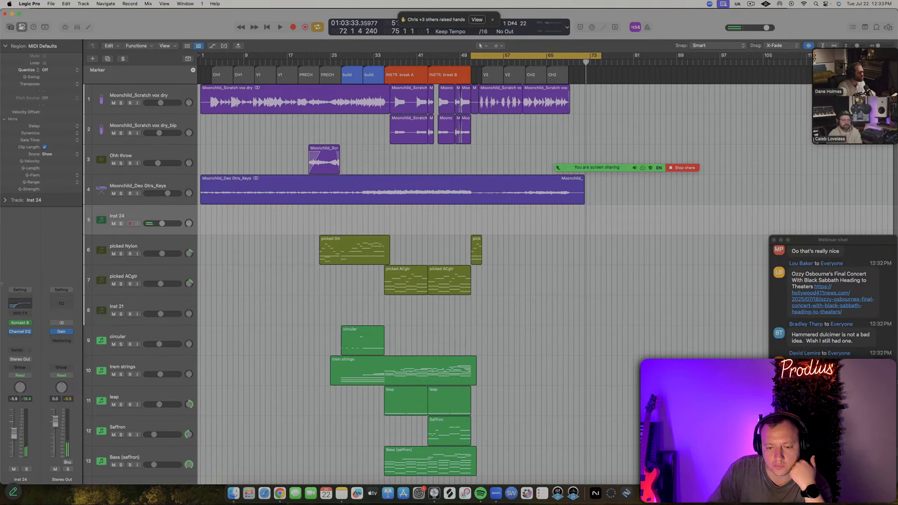
Enable the high shelf in the Inst 24 Channel EQ and set it to 11000 Hz with a 9.3 dB cut
click(27, 307)
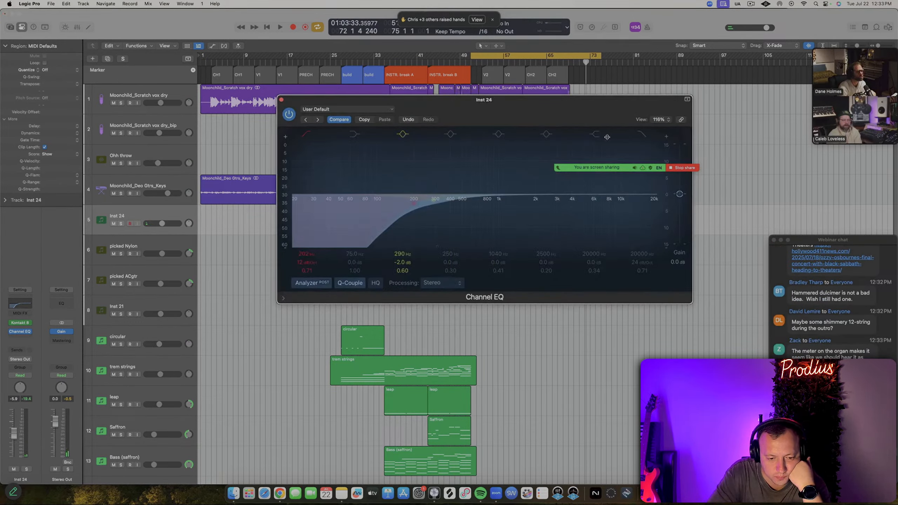
click(597, 135)
drag(624, 197, 594, 237)
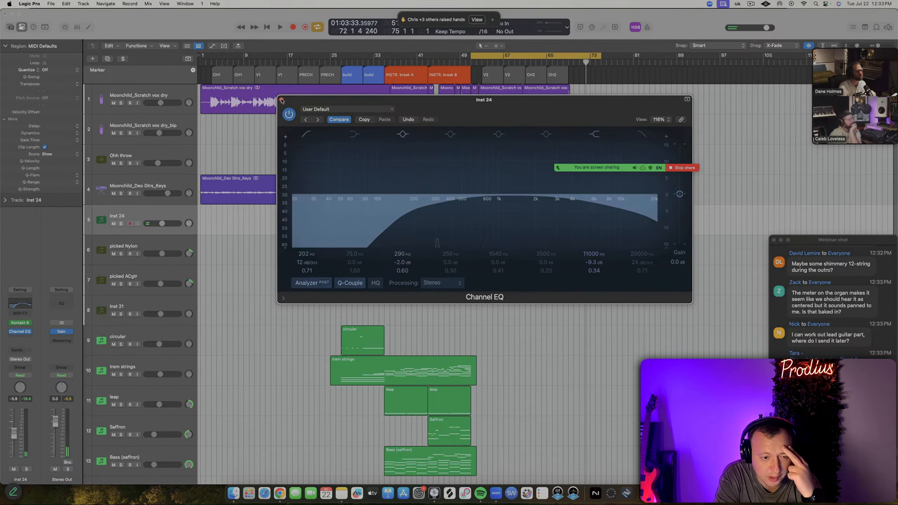
click(281, 100)
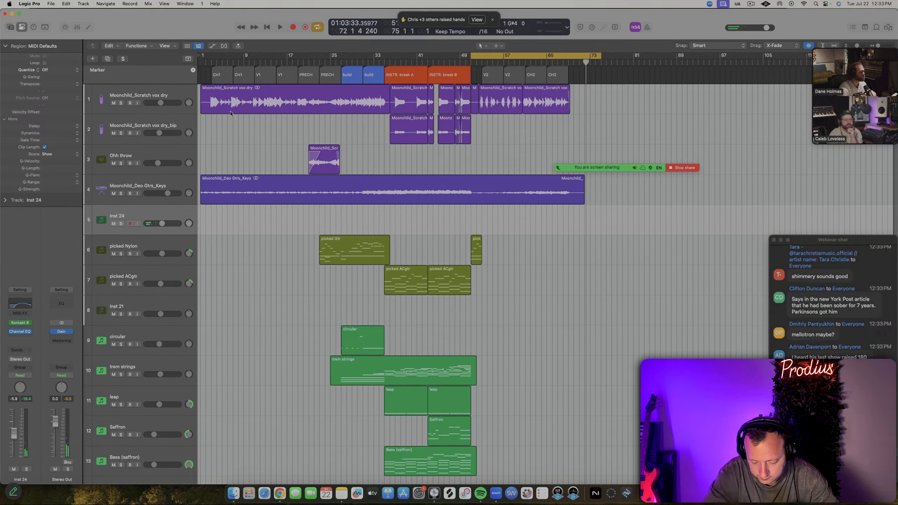
Examine the Electric Vintage guitar settings and its AC Box and Replika Delay effects in Kontakt, and close the instrument
click(22, 324)
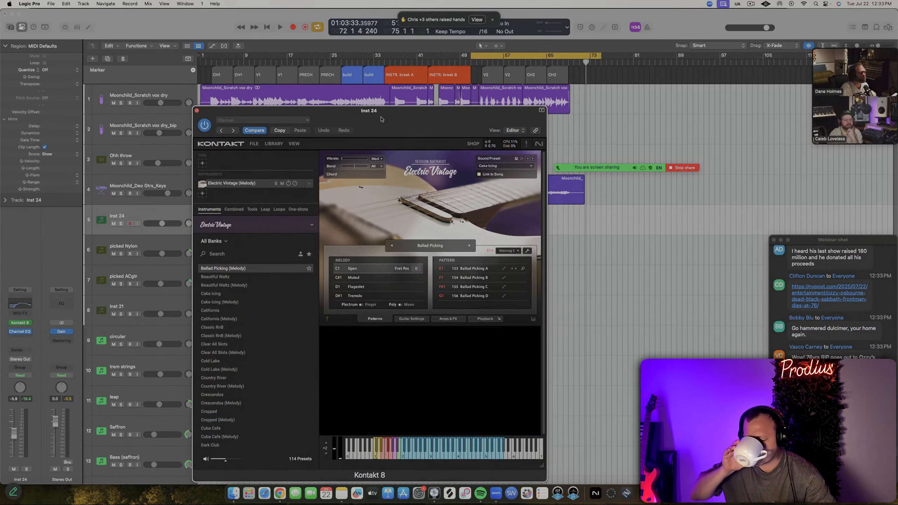
click(412, 319)
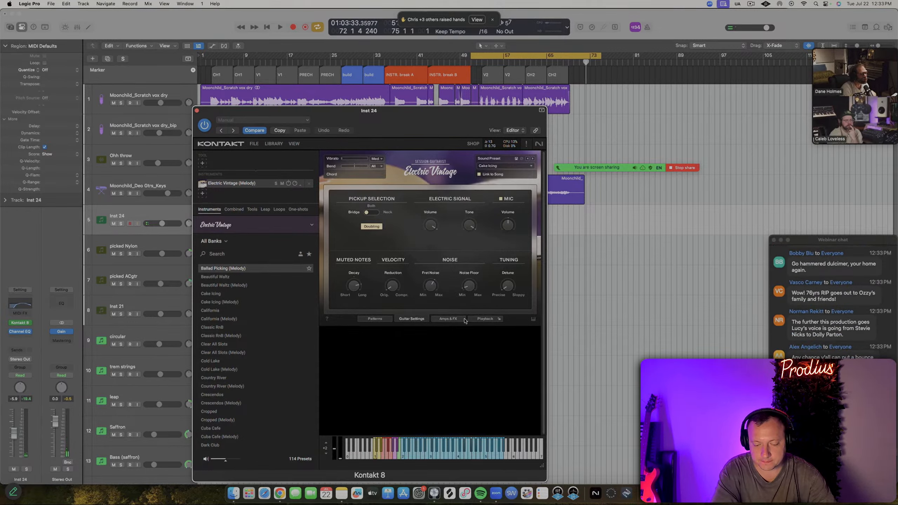
click(453, 320)
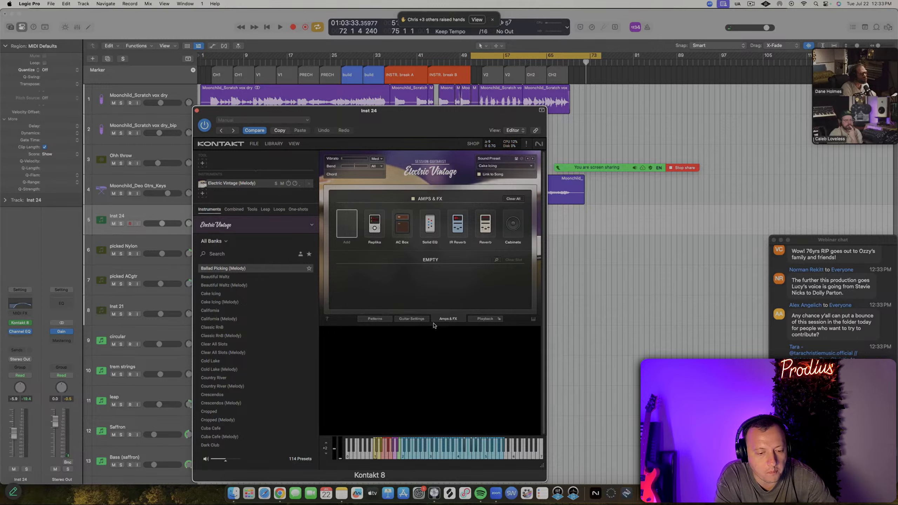
click(406, 233)
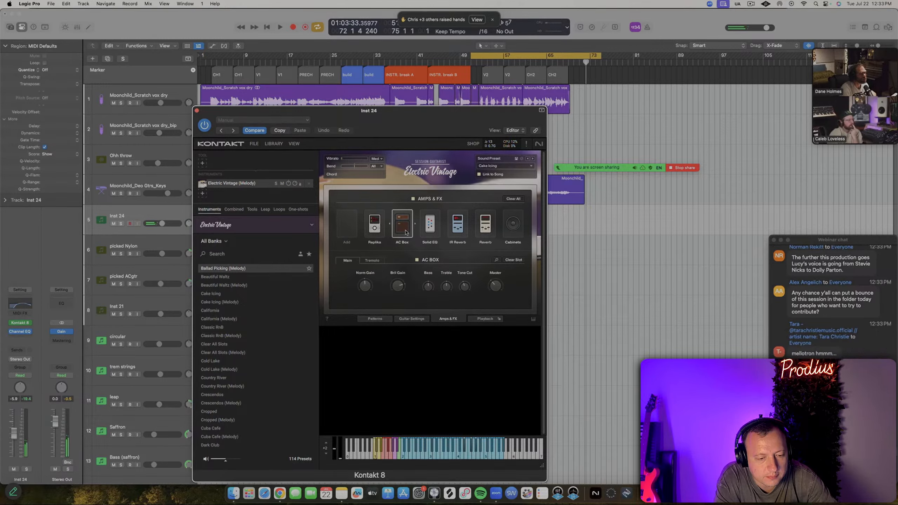
click(371, 221)
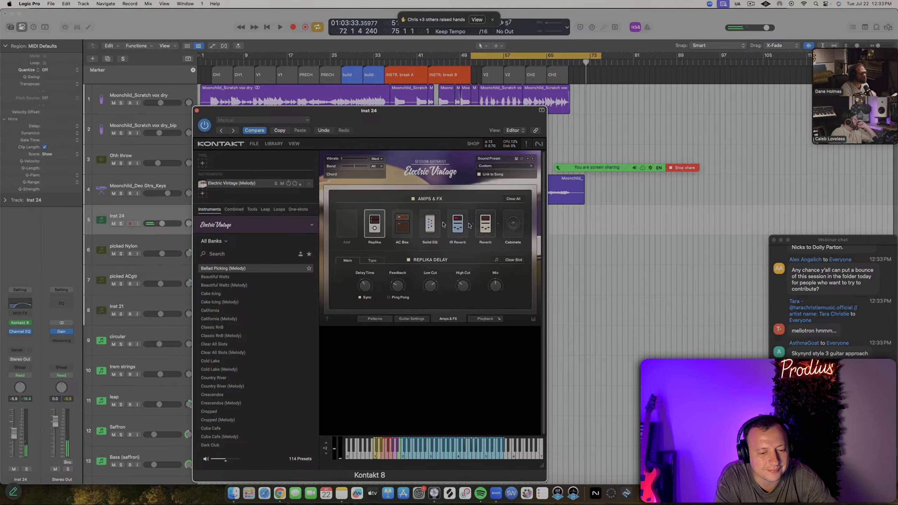
click(197, 111)
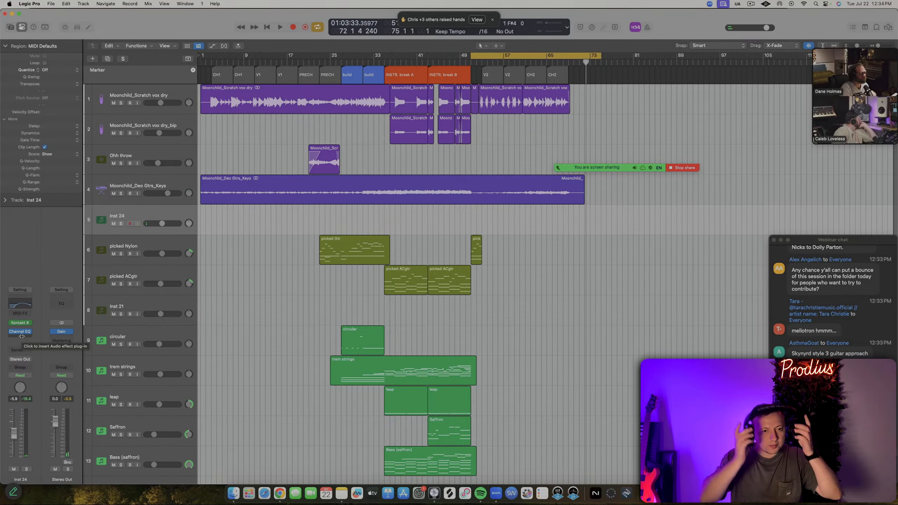
Record a guitar part on Inst 24 from just before bar 51 to about bar 71
key(space)
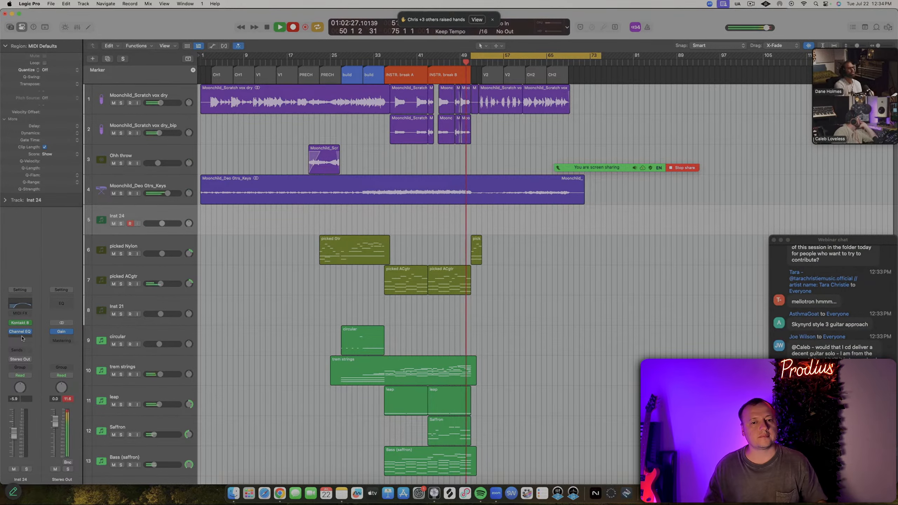
key(r)
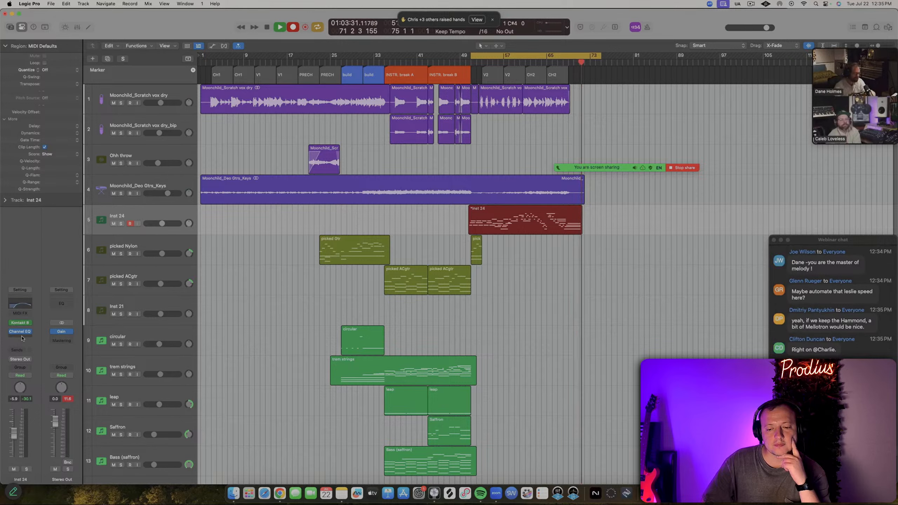
key(space)
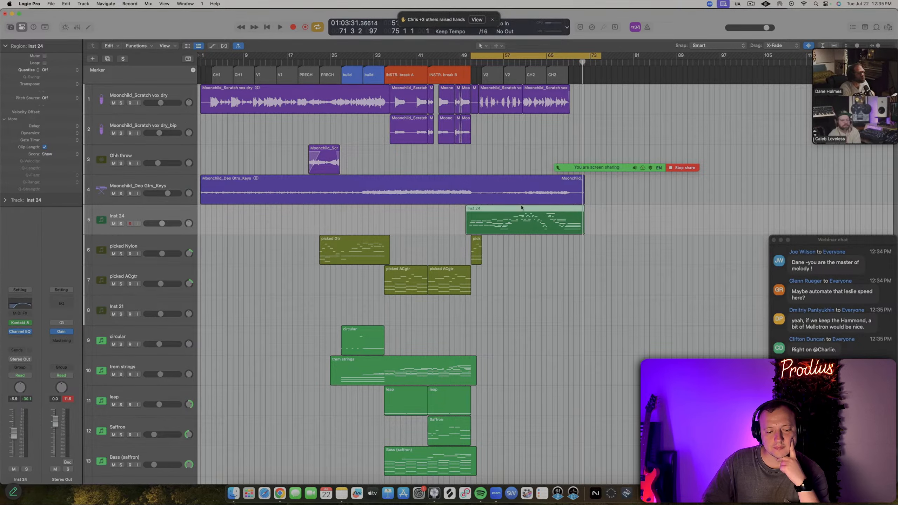
Open the recorded Inst 24 region in the Piano Roll, select all its notes and play back its opening from bar 51
double_click(521, 208)
key(super+a)
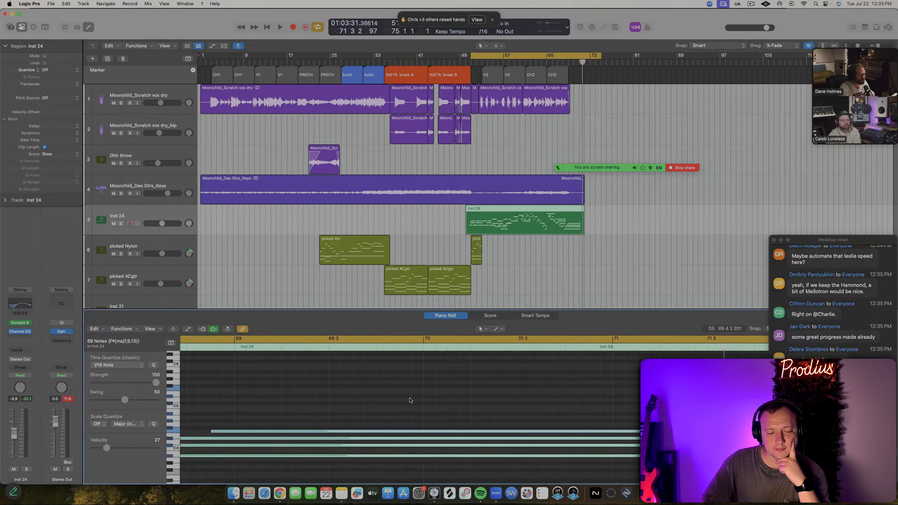
key(shift+space)
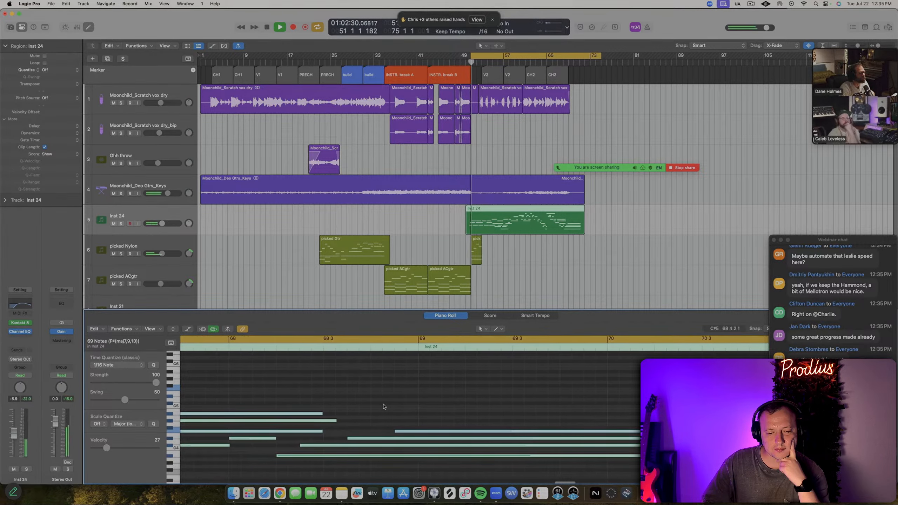
scroll(400, 387, down, 5)
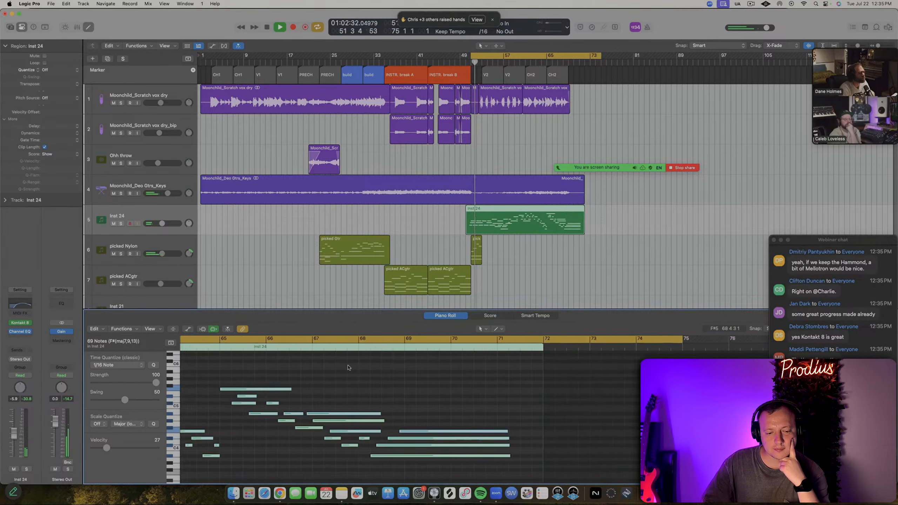
key(space)
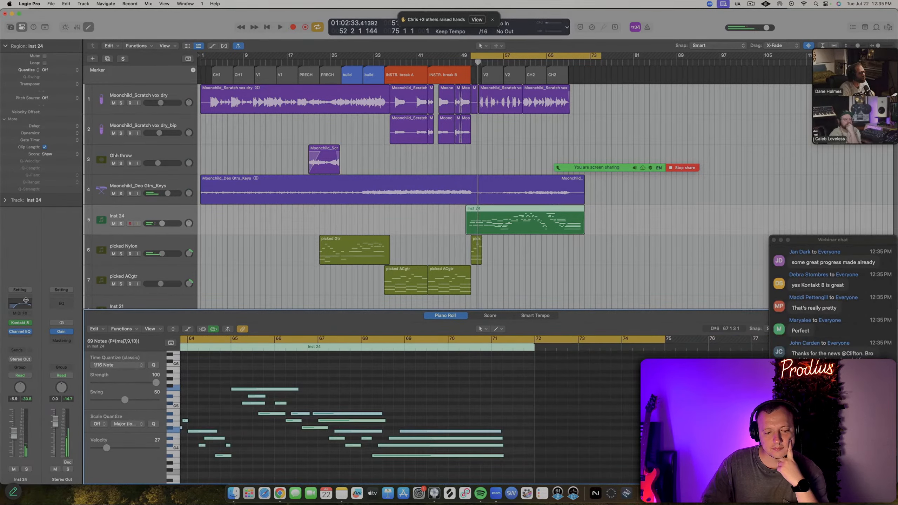
Deepen the Inst 24 EQ's 11000 Hz shelf cut to about -12 dB during playback and lower the track volume to -7.0 dB
click(19, 306)
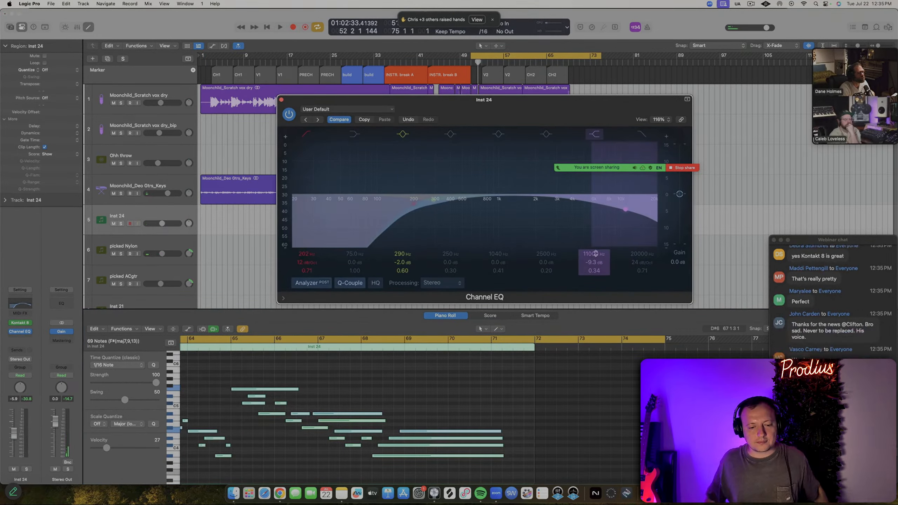
key(space)
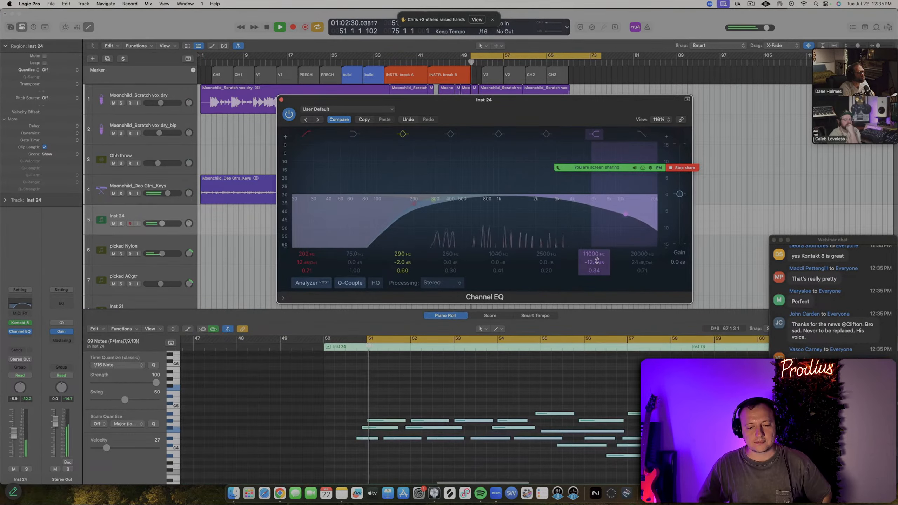
click(281, 100)
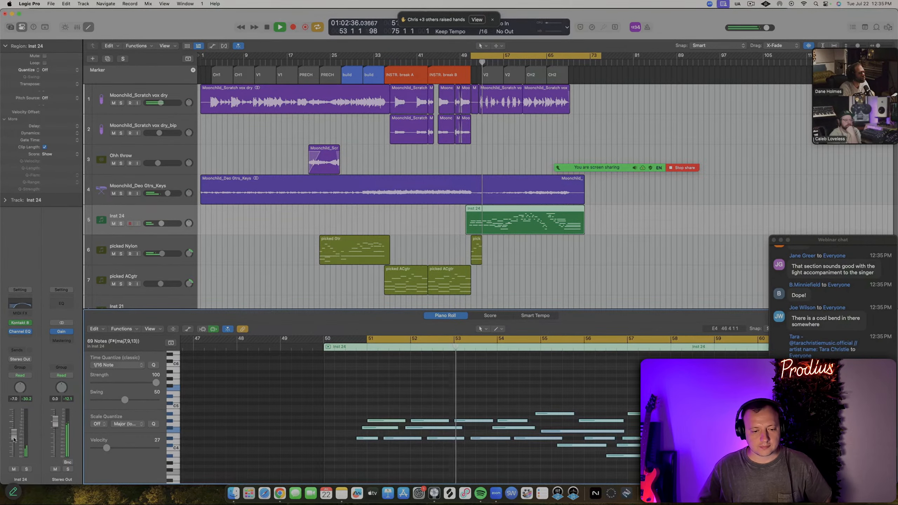
Lower the velocity of the F5 note at bar 62 in the Inst 24 region to 20
ctrl+alt+click(485, 403)
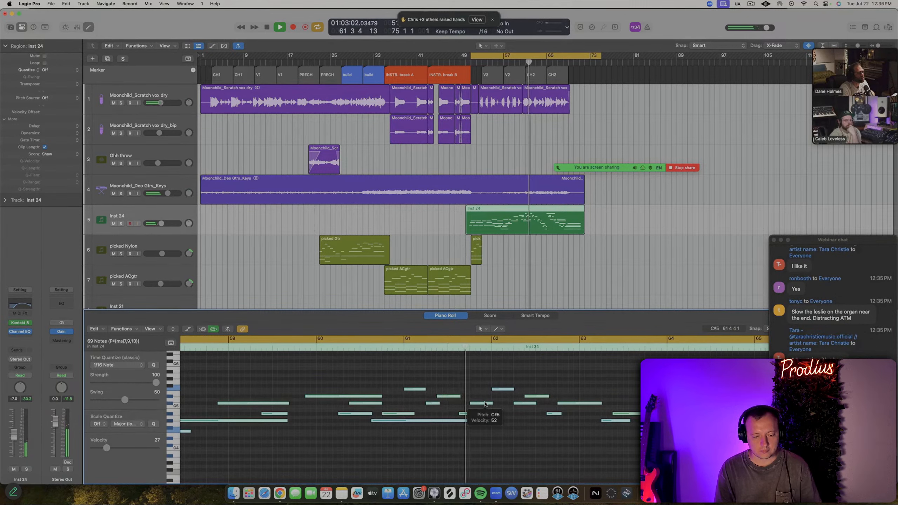
key(space)
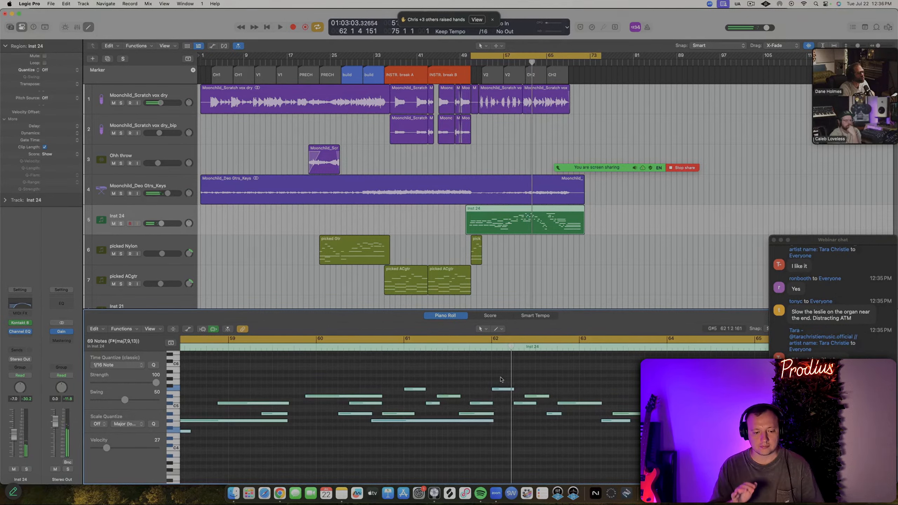
click(500, 380)
key(t)
key(v)
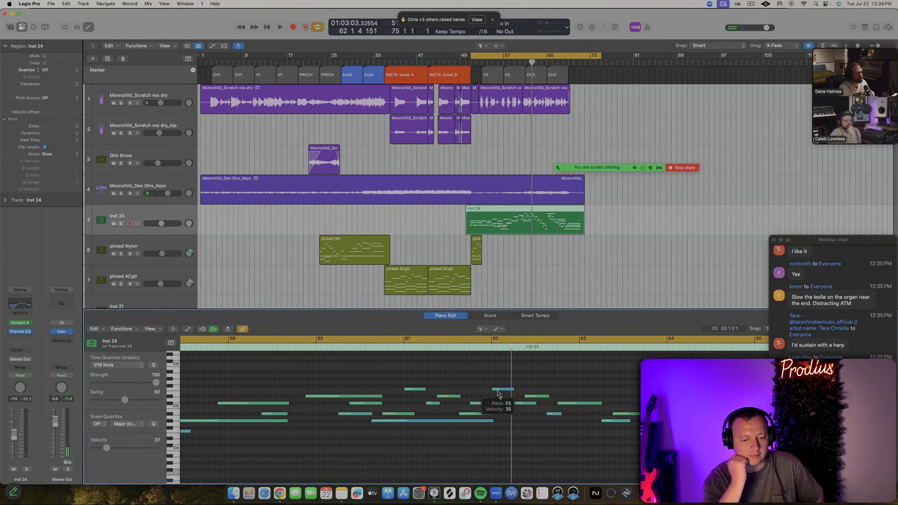
click(499, 390)
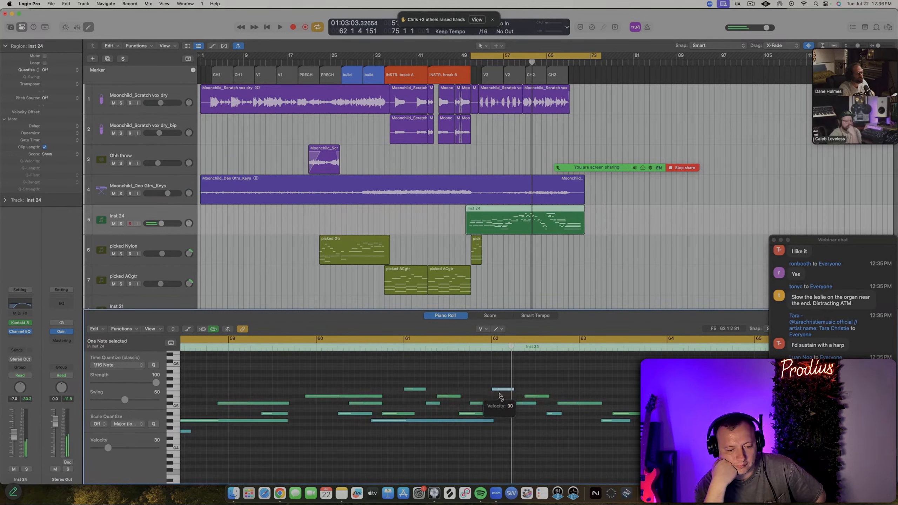
drag(500, 403, 501, 405)
Play back the Inst 24 part from late bar 60, and replay it from its opening at bar 51
click(395, 347)
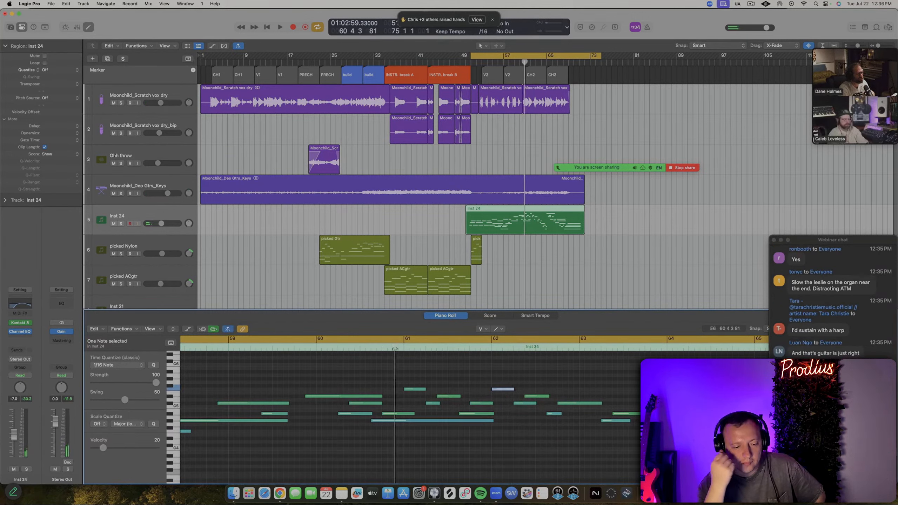
key(space)
click(441, 362)
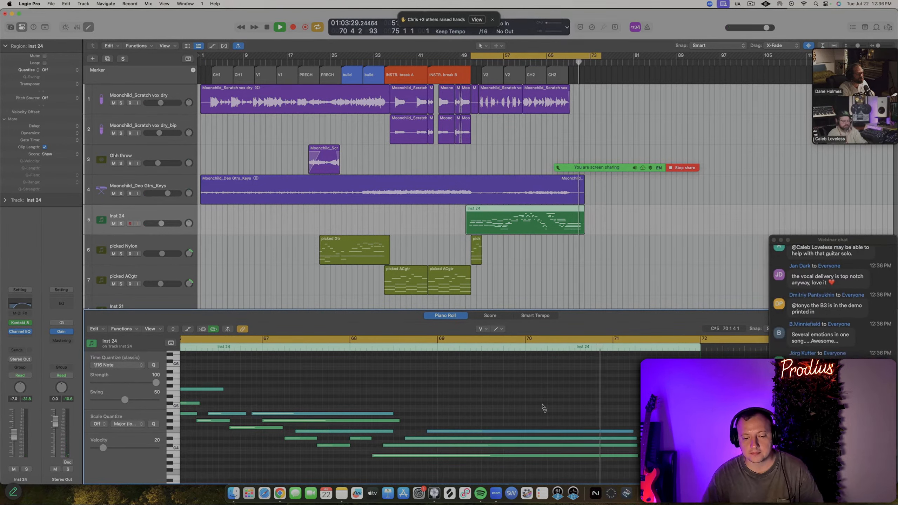
key(space)
key(space)
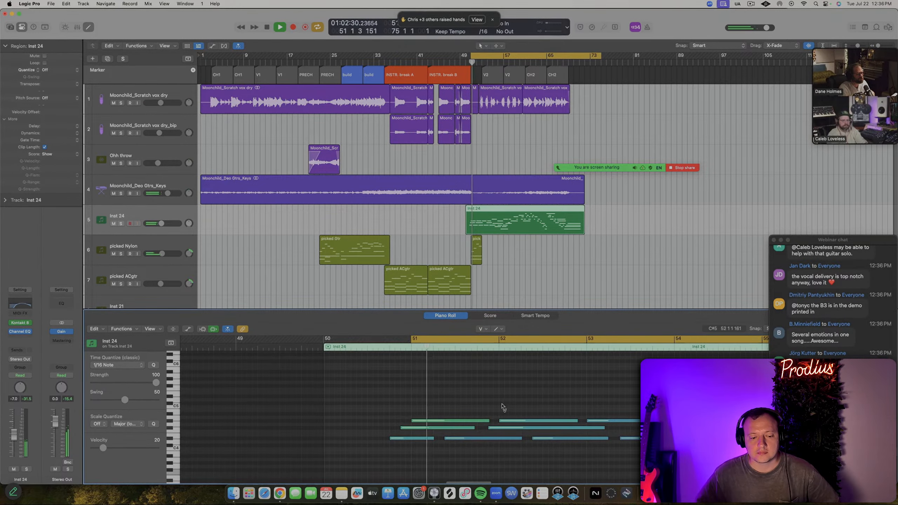
scroll(502, 407, down, 3)
key(space)
drag(442, 338, 368, 366)
key(space)
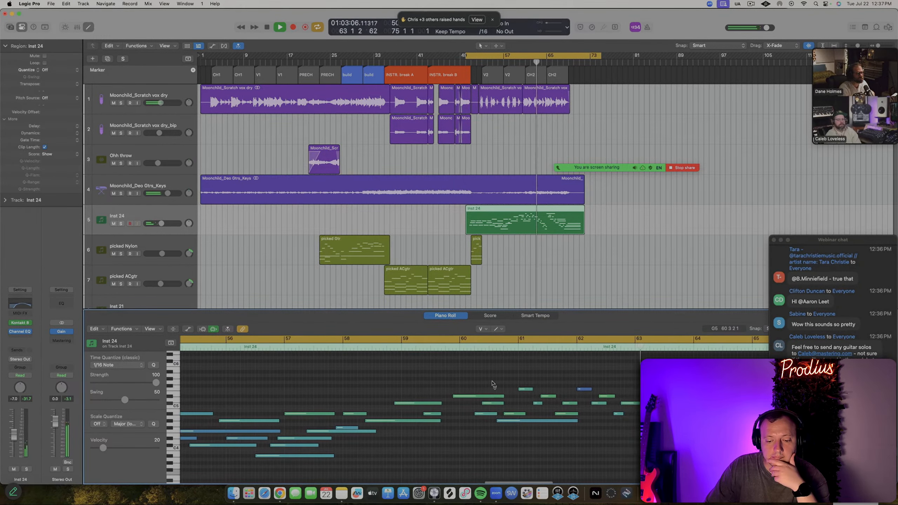
Copy the C#5 note just before bar 63 to a higher pitch at bar 63, check it in playback and close the Piano Roll
click(629, 404)
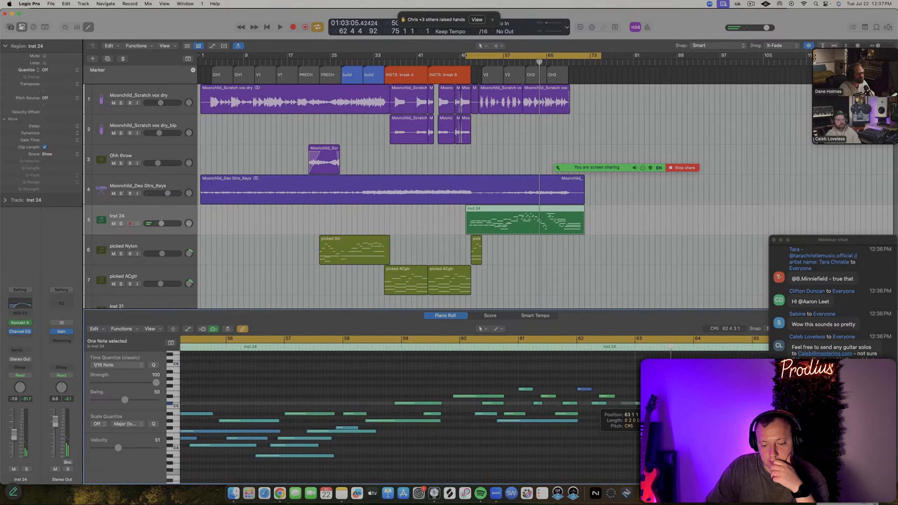
drag(629, 404, 644, 397)
key(space)
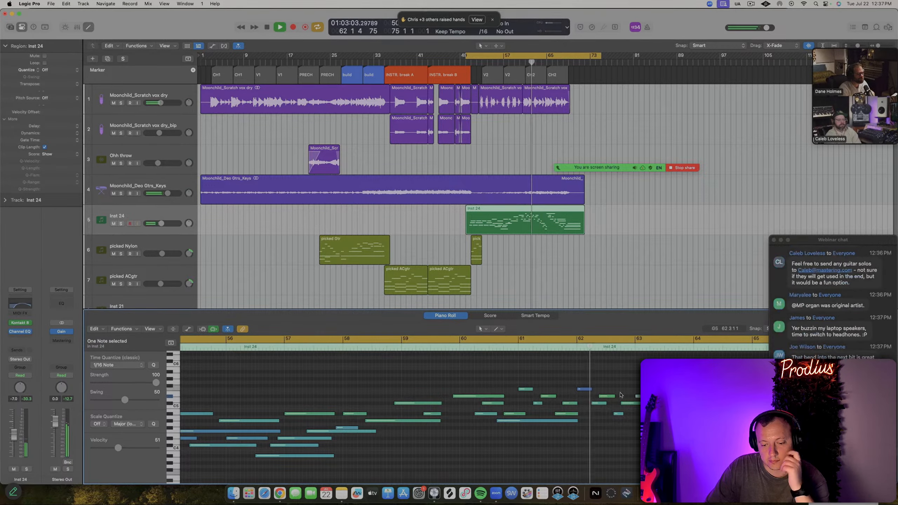
scroll(623, 396, up, 5)
scroll(623, 396, right, 4)
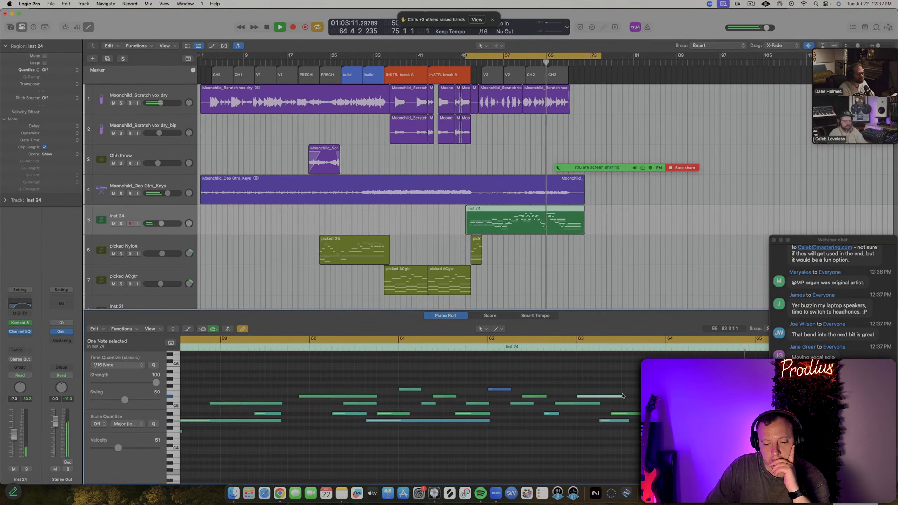
key(p)
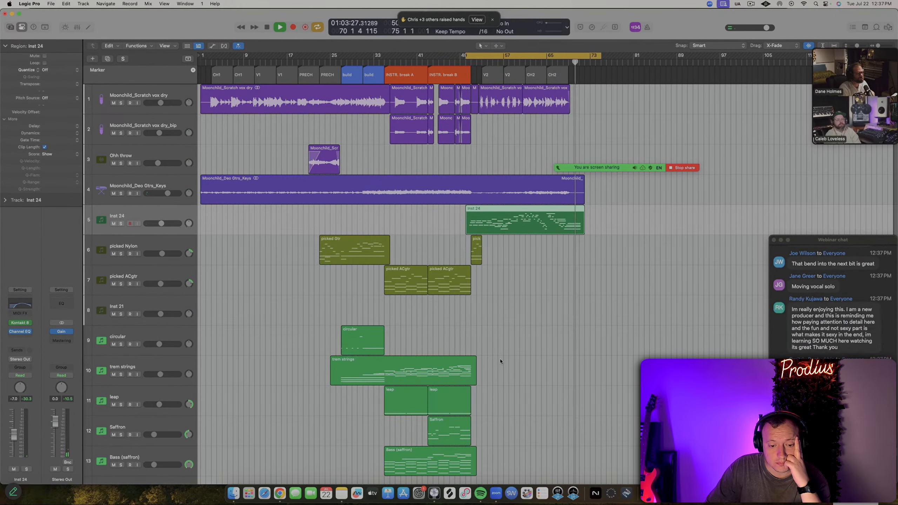
Solo Inst 24 during playback and set the mix of the Reverb effect in its Electric Vintage instrument to 70%
key(space)
key(space)
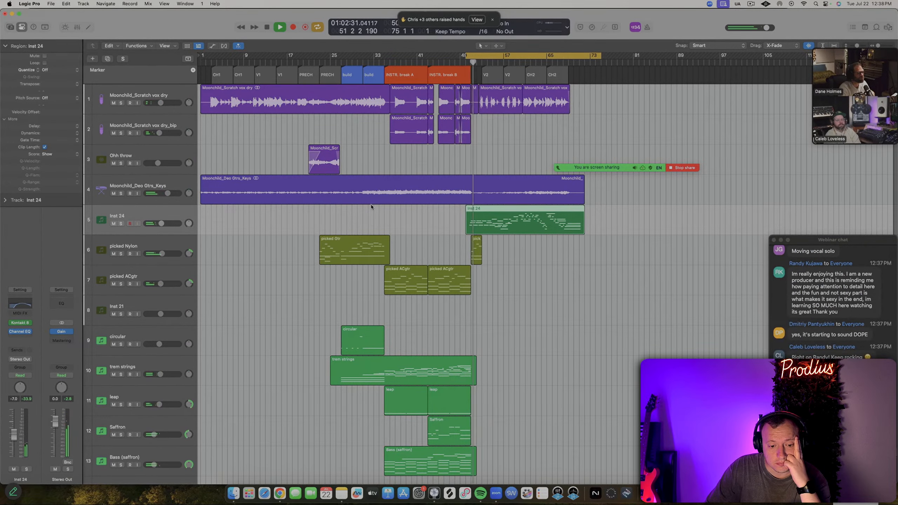
click(121, 224)
click(20, 323)
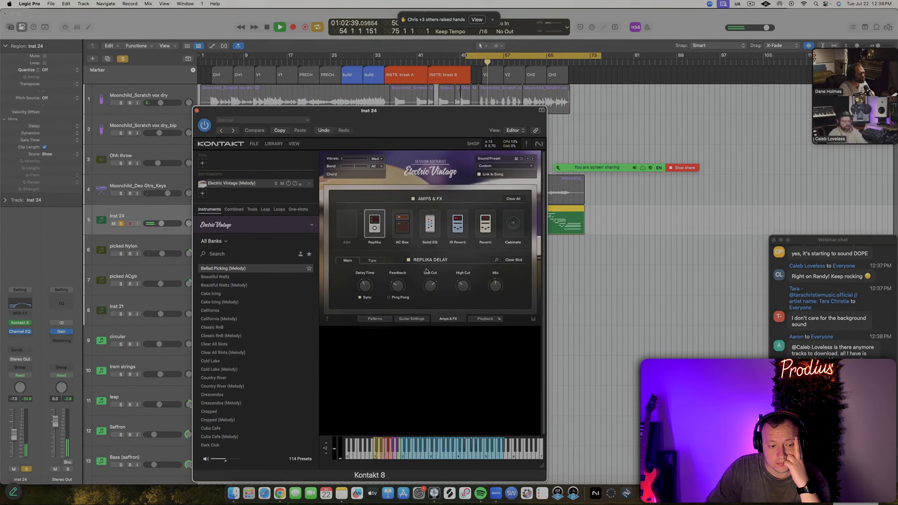
click(486, 229)
drag(512, 286, 373, 282)
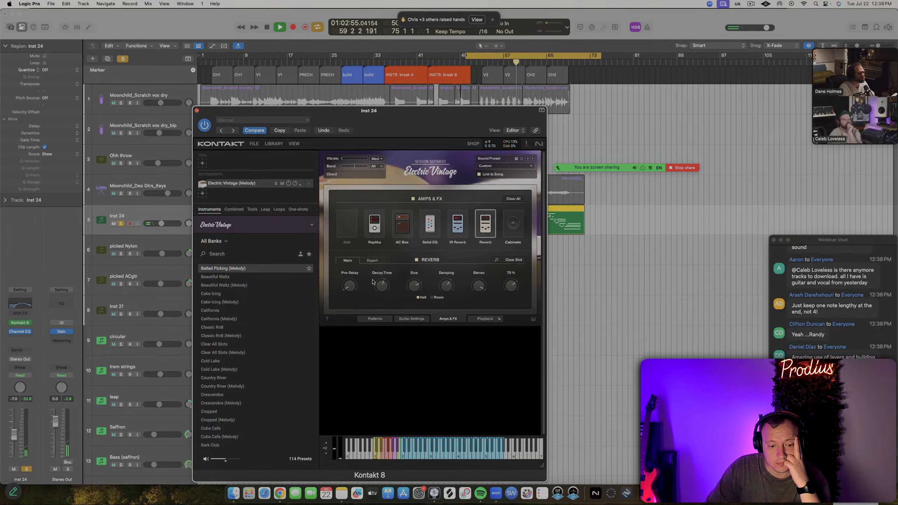
Adjust the high-mid gain of the Solid EQ to a slight cut, replay the part and close the instrument
click(431, 227)
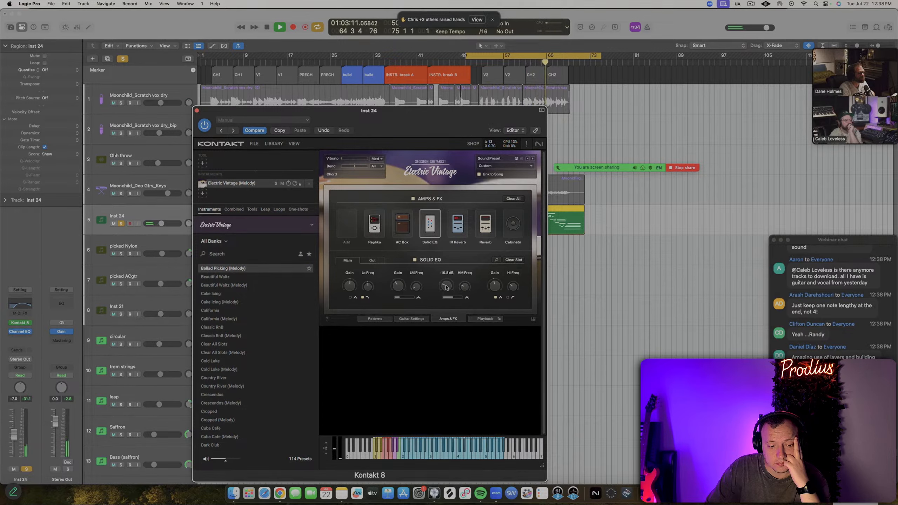
drag(447, 287, 448, 273)
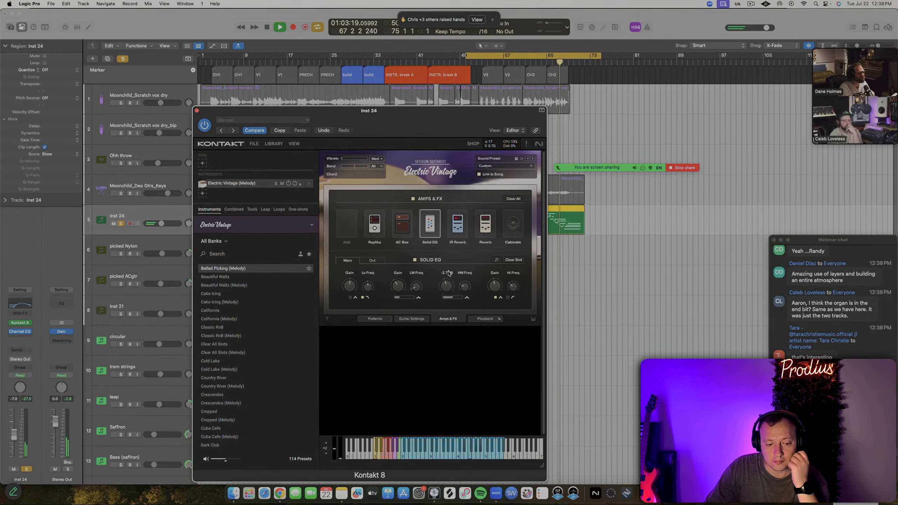
click(470, 62)
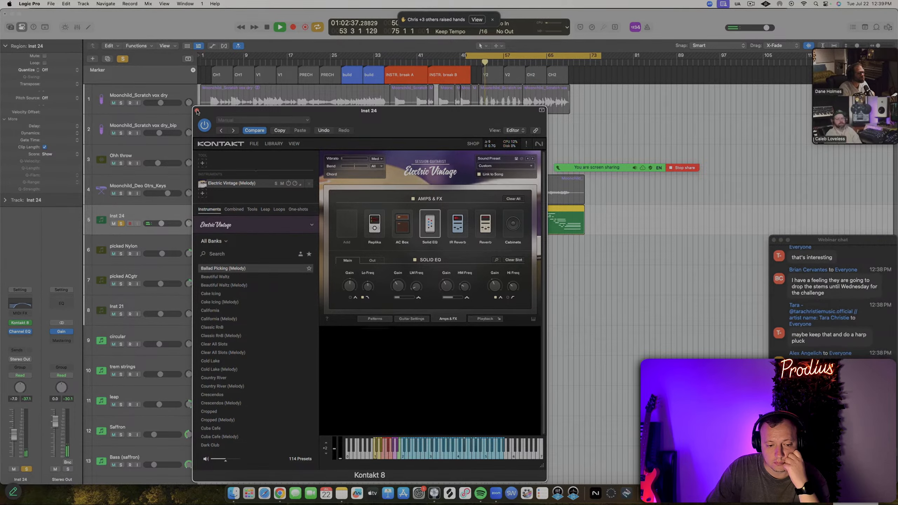
click(197, 110)
key(space)
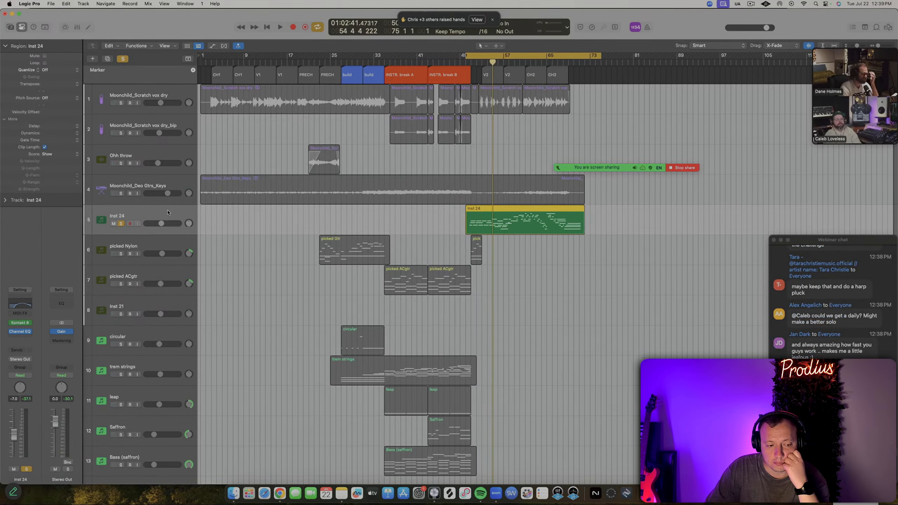
Create a new Inst 25 track with the same setup as Inst 24, unsolo Inst 24 and open the new track's Kontakt instrument
key(super+d)
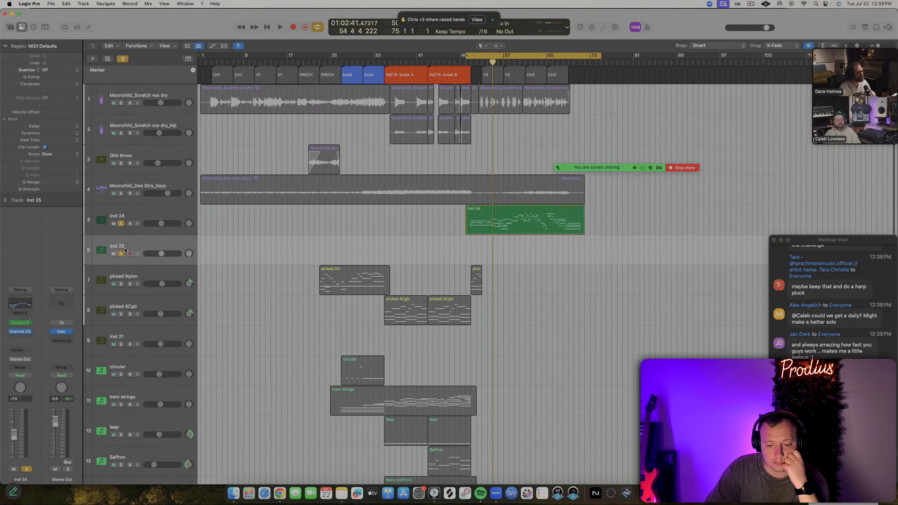
click(121, 223)
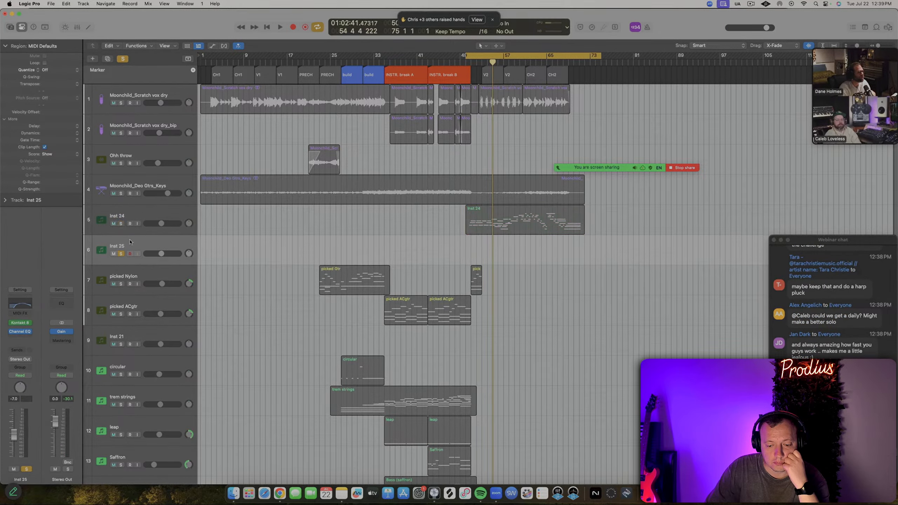
click(19, 323)
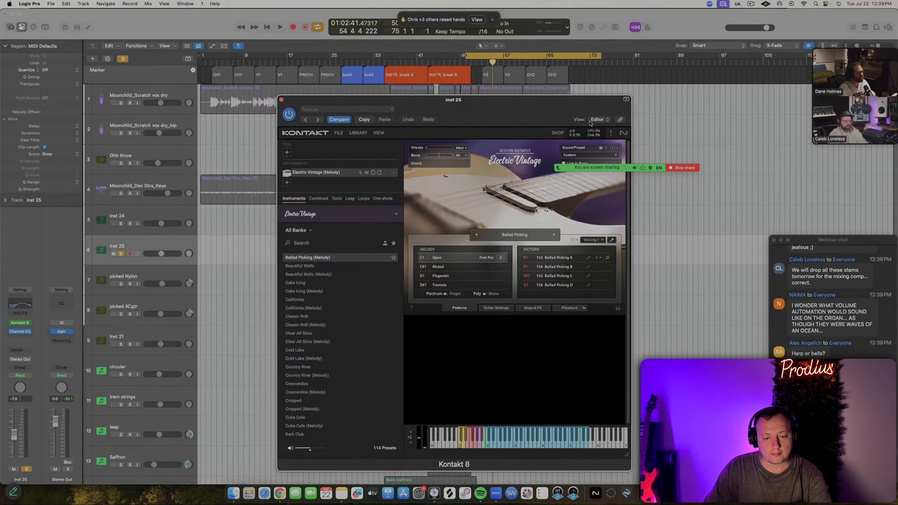
drag(509, 119, 432, 134)
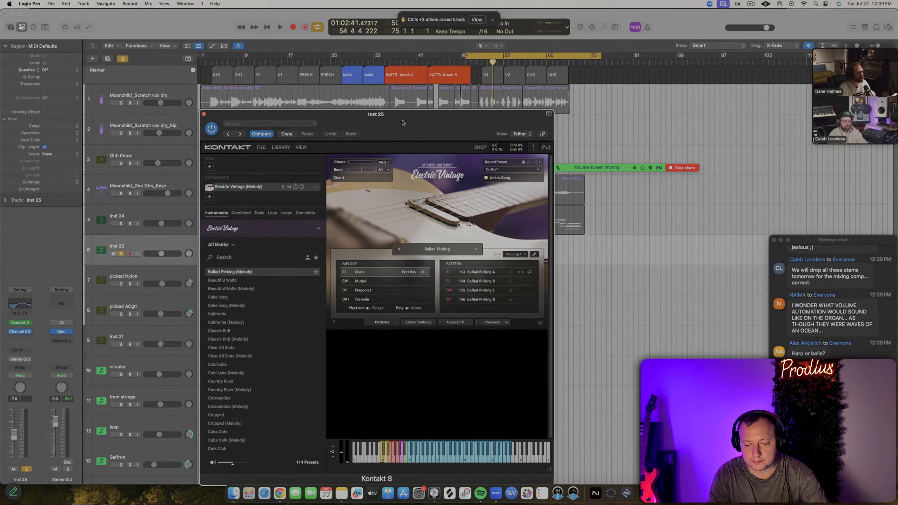
drag(403, 123, 447, 137)
click(523, 220)
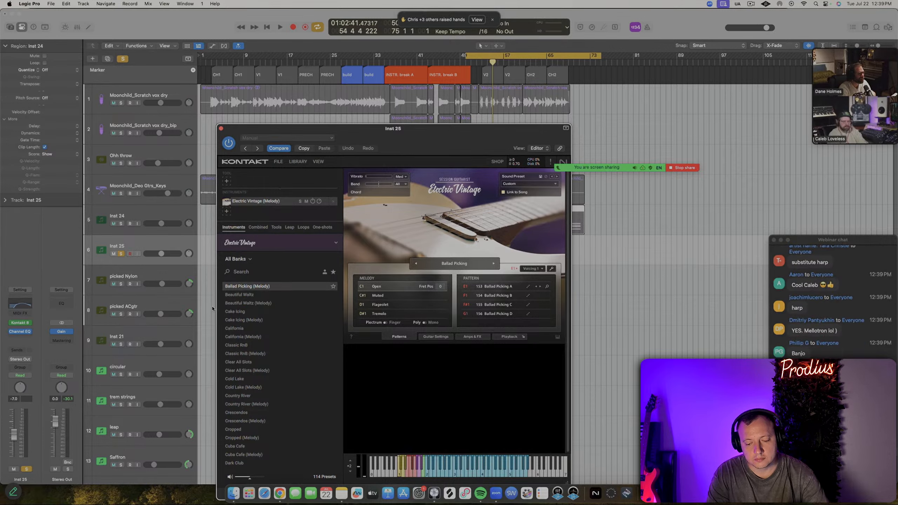
Rename the Inst 24 track as "picked E. Gtr"
double_click(116, 216)
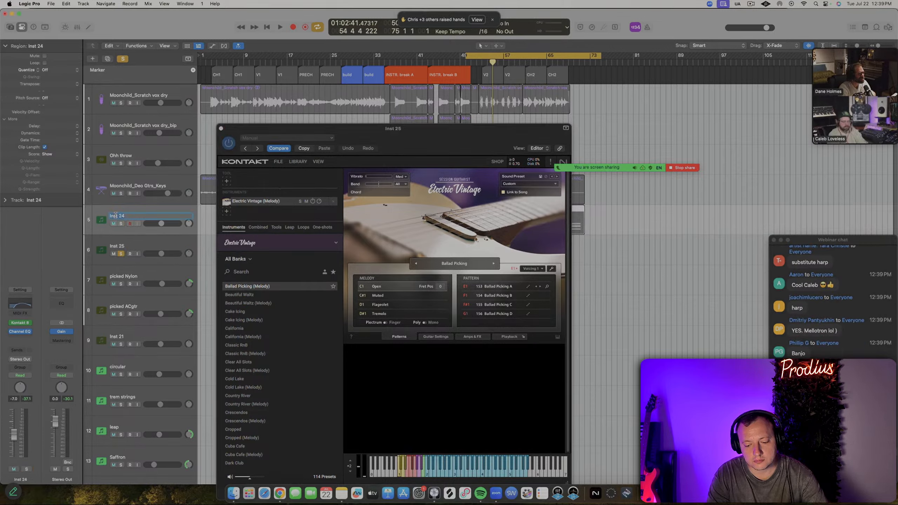
text(picked elec)
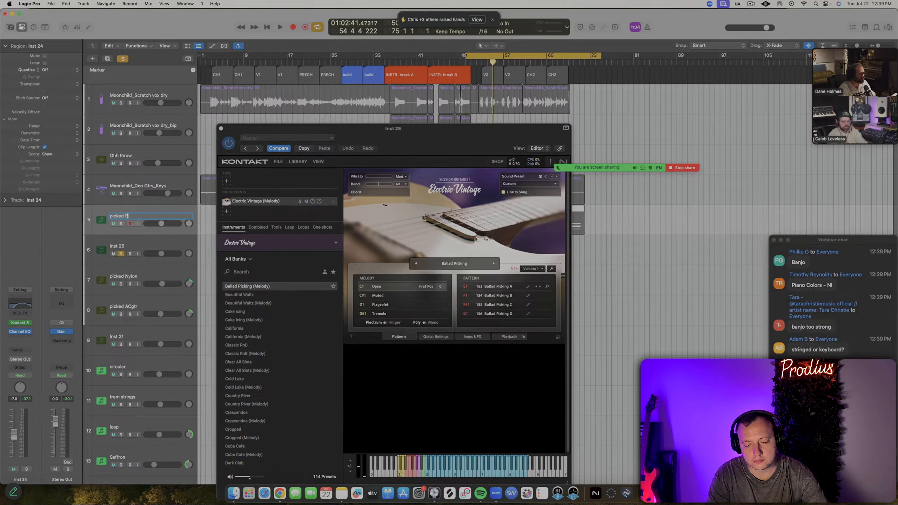
text(E. Gtr)
key(Return)
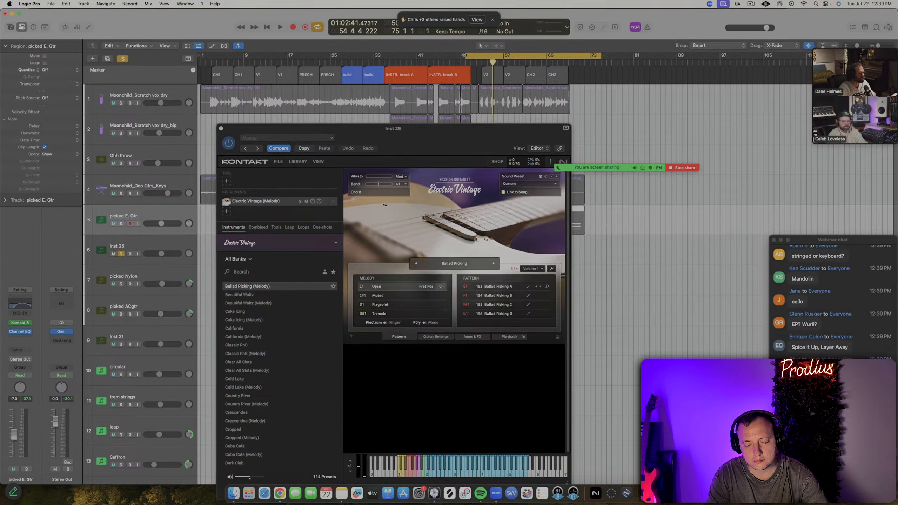
Load the Cold Lake preset of Electric Vintage on Inst 25, close the instrument and unsolo the track
click(127, 262)
click(155, 214)
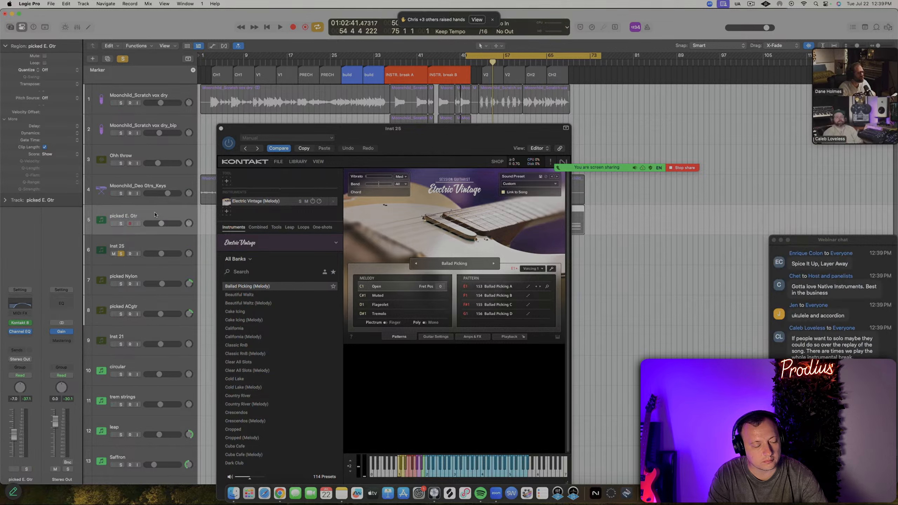
click(148, 238)
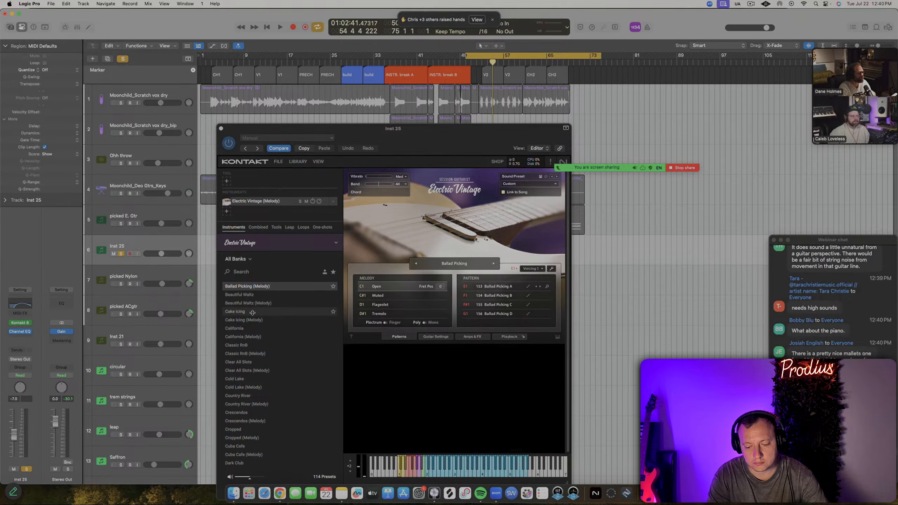
click(249, 380)
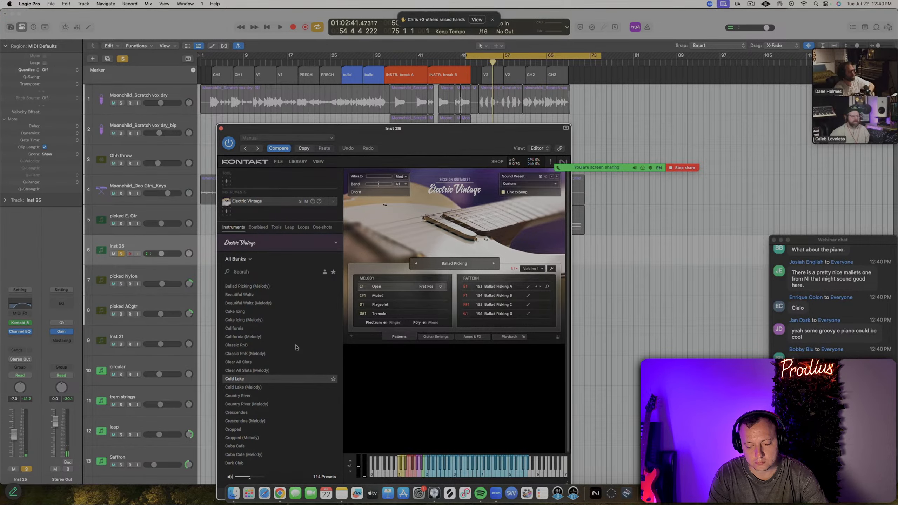
drag(407, 134, 573, 306)
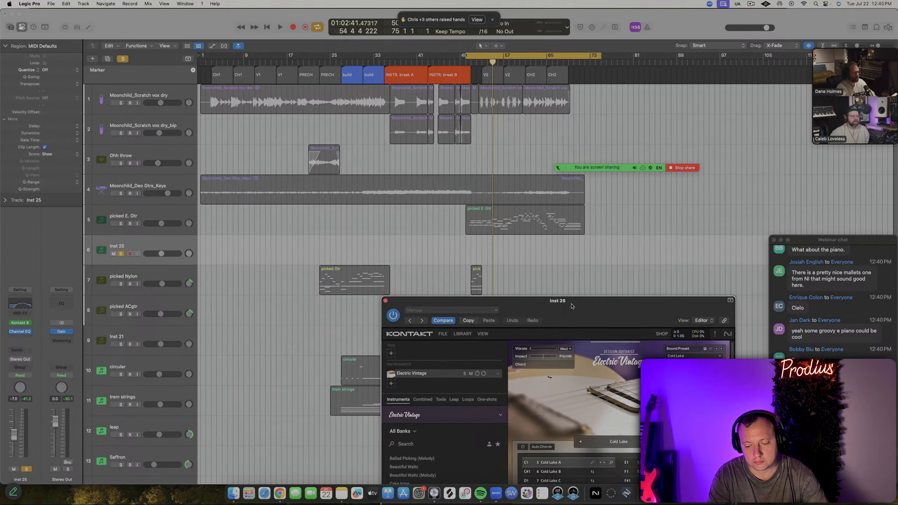
click(386, 301)
click(120, 254)
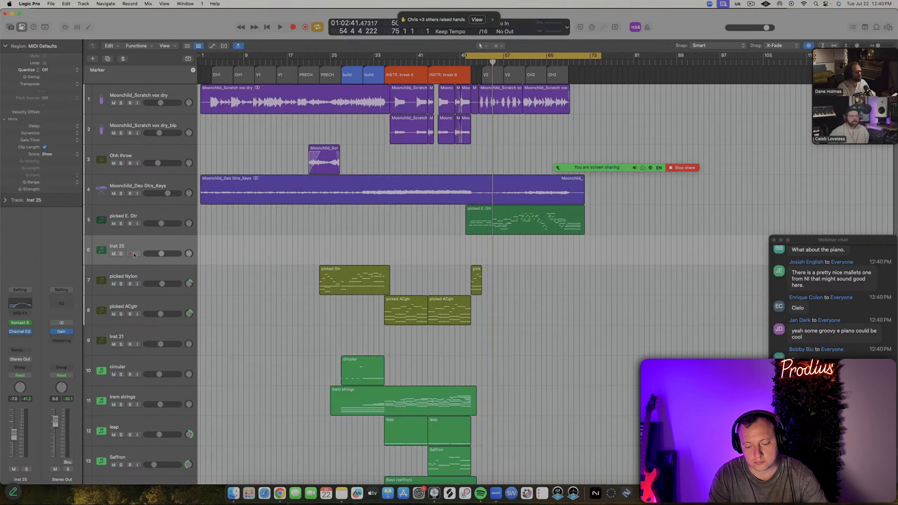
Play back the arrangement around the last verse's start with the picked E. Gtr track selected
scroll(475, 248, up, 6)
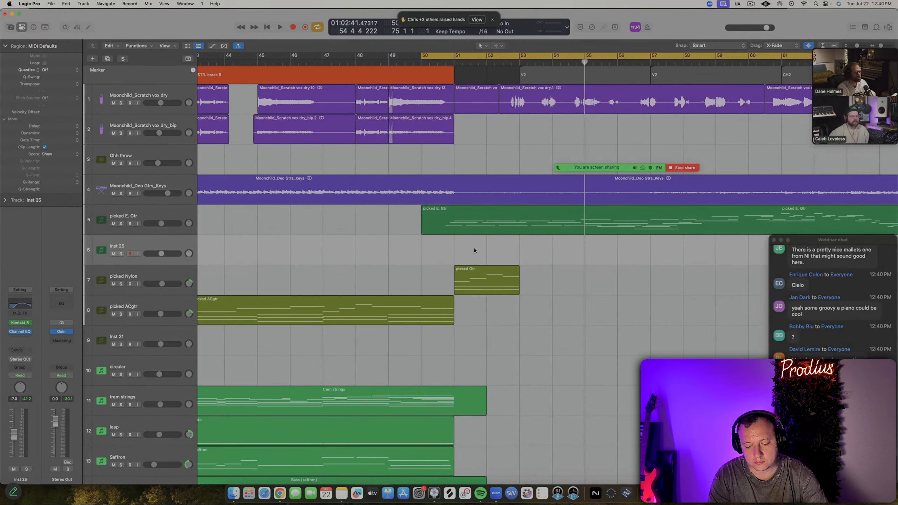
key(space)
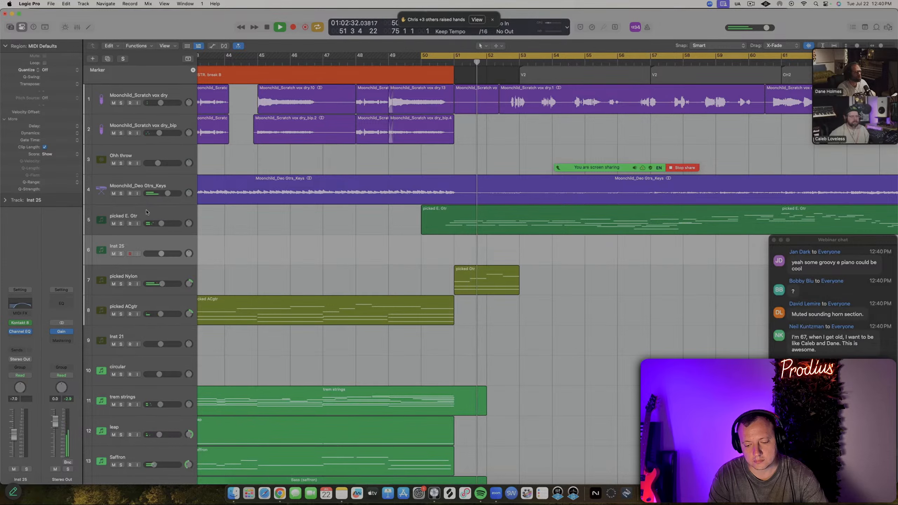
click(146, 211)
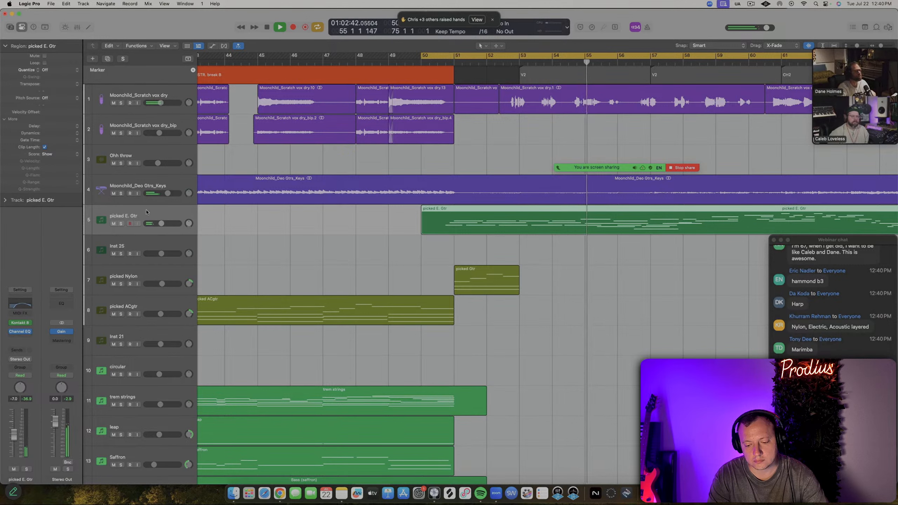
Stop playback, show automation and delete the last gain automation point after the picked Gtr region on the picked Nylon track
click(478, 282)
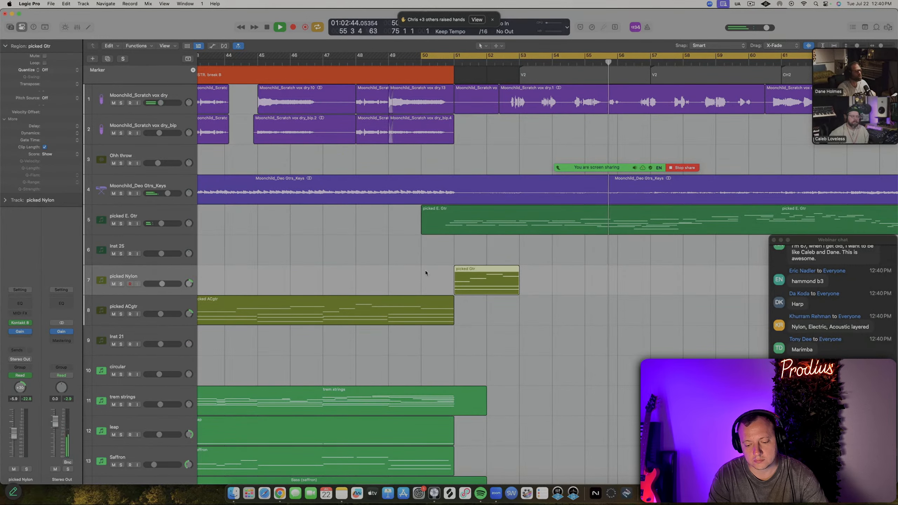
key(space)
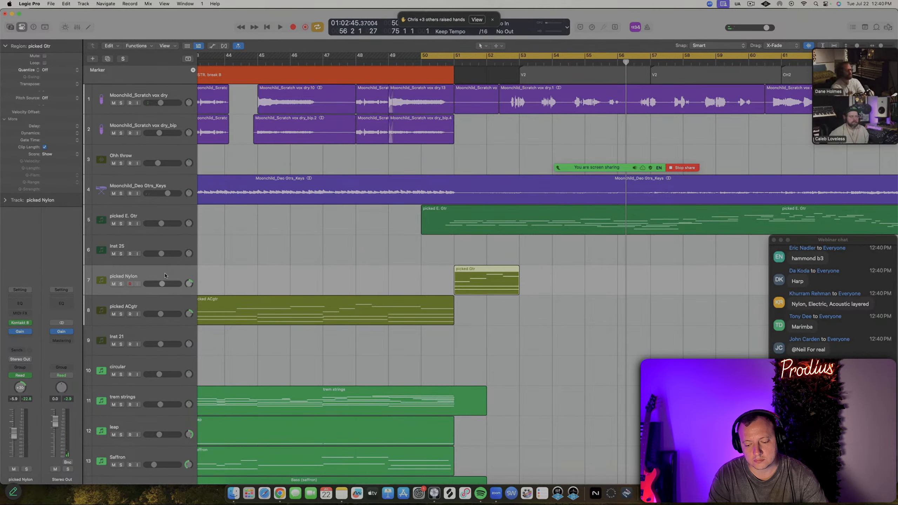
key(a)
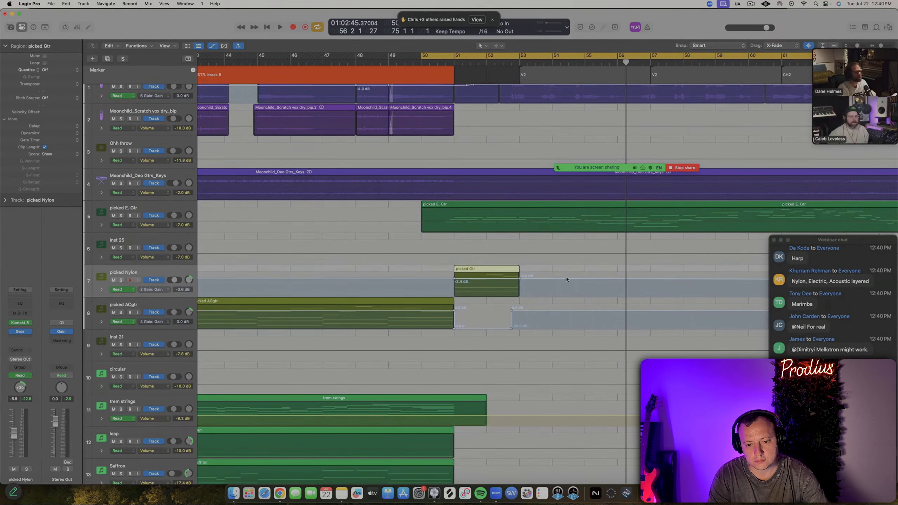
scroll(523, 278, down, 10)
scroll(539, 287, up, 5)
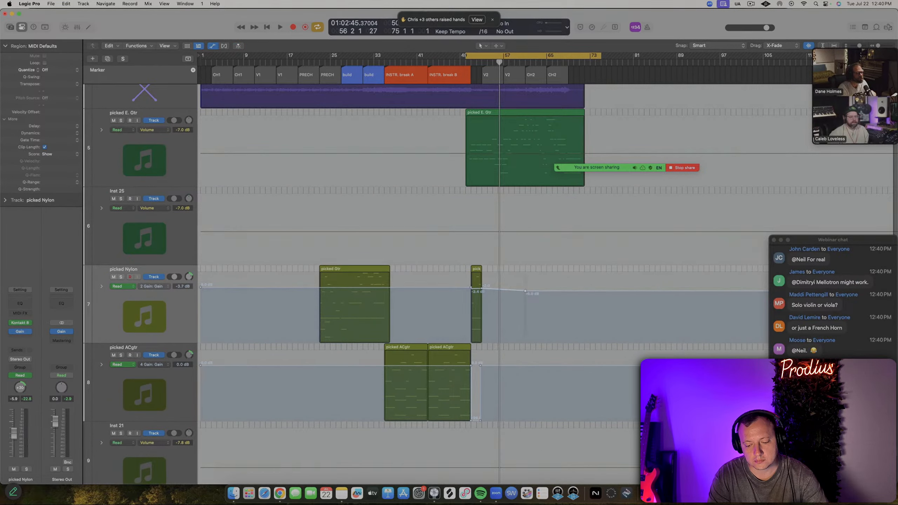
click(525, 291)
Play back the passage from bar 50 around the picked Gtr region and return to the automation view
key(space)
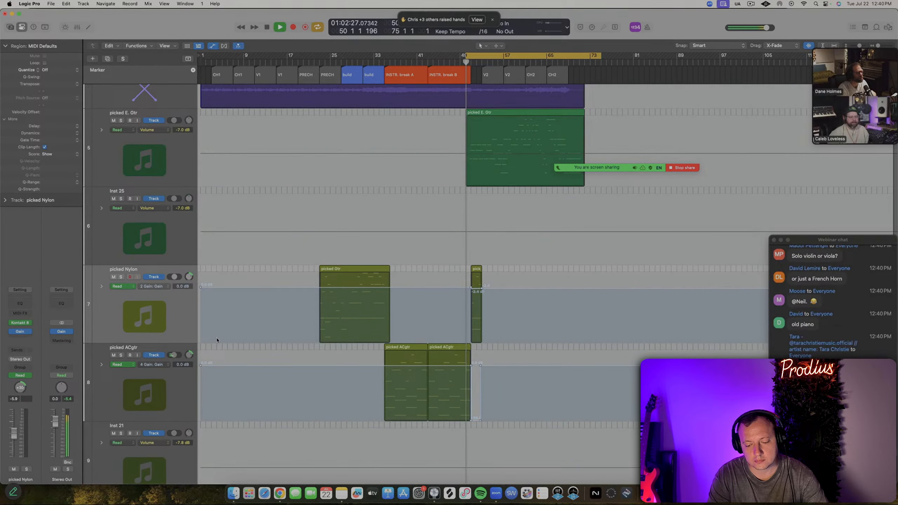
key(a)
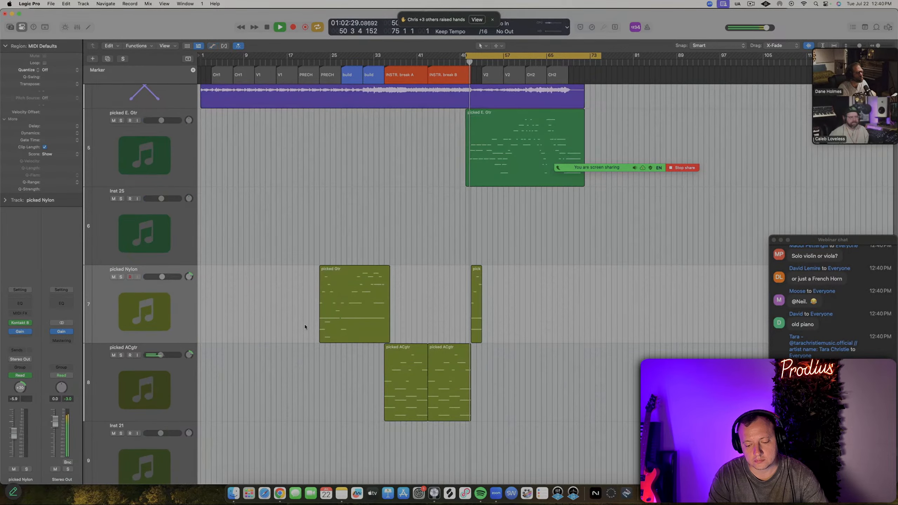
key(super+Right)
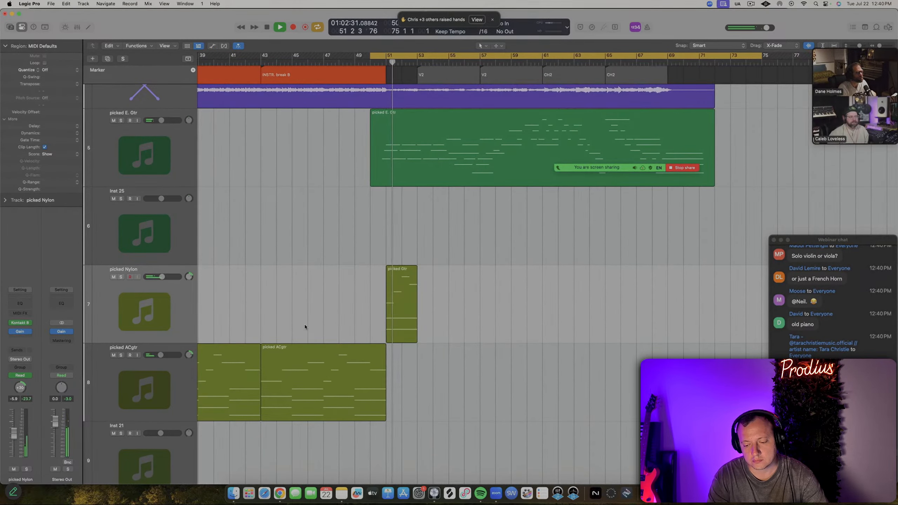
scroll(305, 327, right, 2)
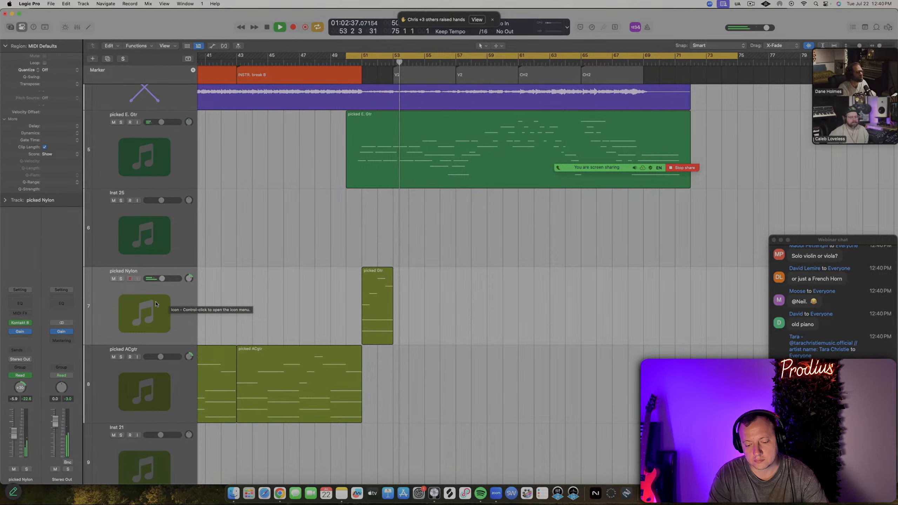
key(a)
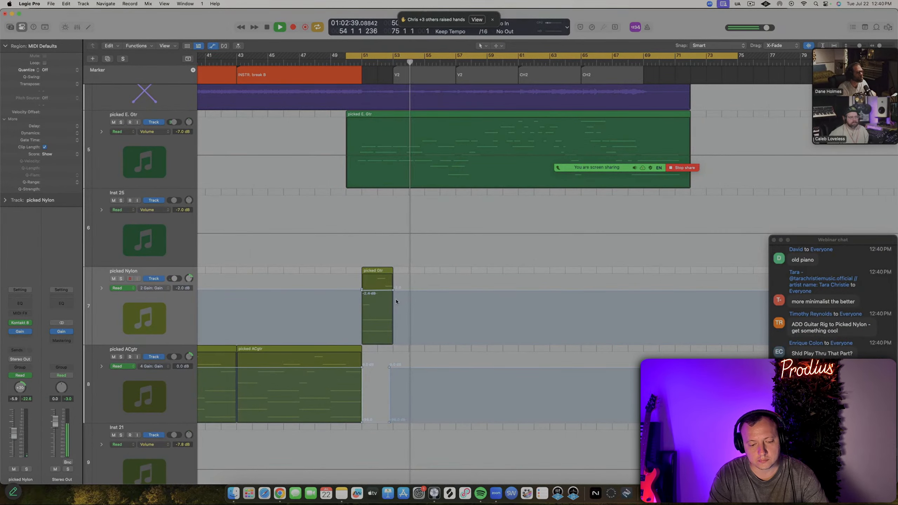
key(a)
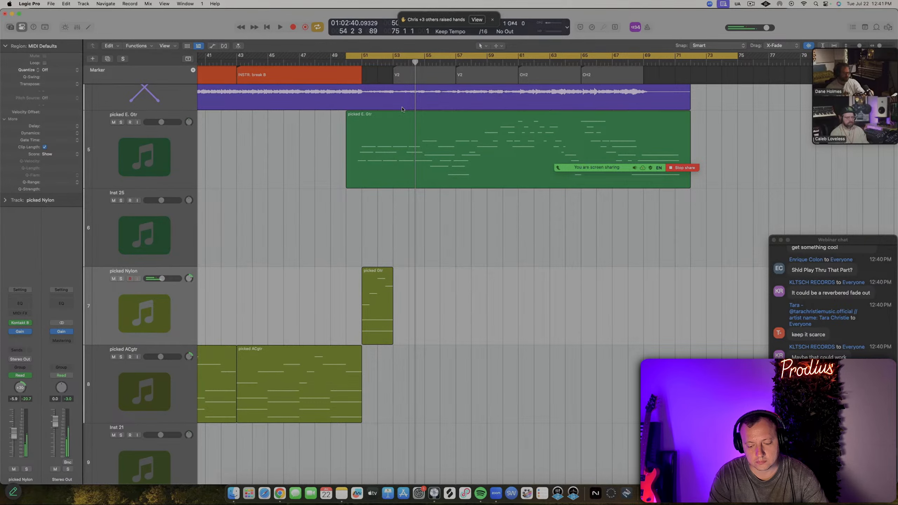
key(space)
key(a)
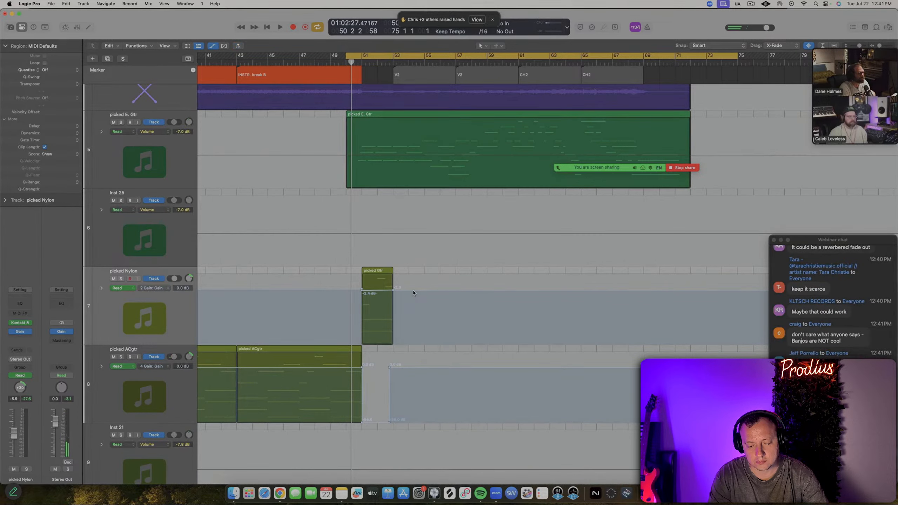
Shape the picked Nylon gain automation to slope from -2.4 dB at bar 51 down to about -5.6 dB at bar 53
drag(414, 293, 414, 294)
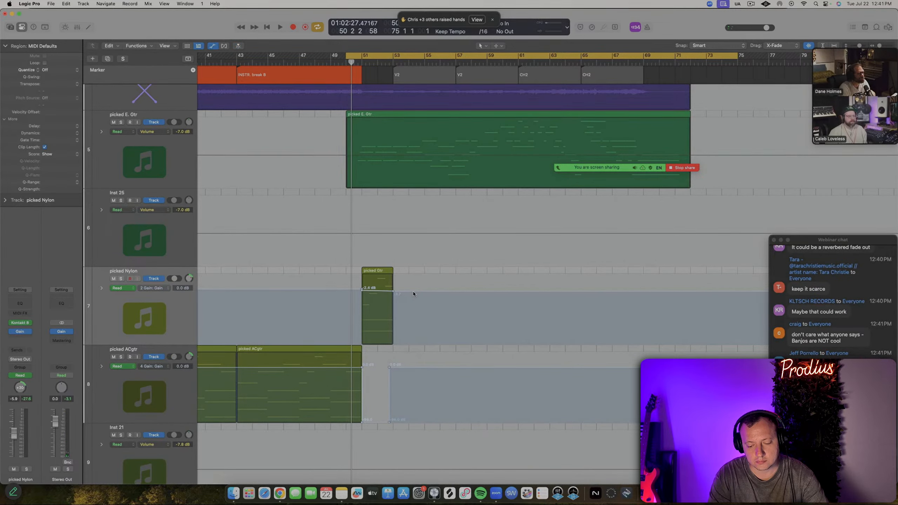
key(super+Down)
key(super+Down)
key(super+Down)
key(super+Down)
key(super+Down)
key(super+Down)
key(super+Down)
key(super+Down)
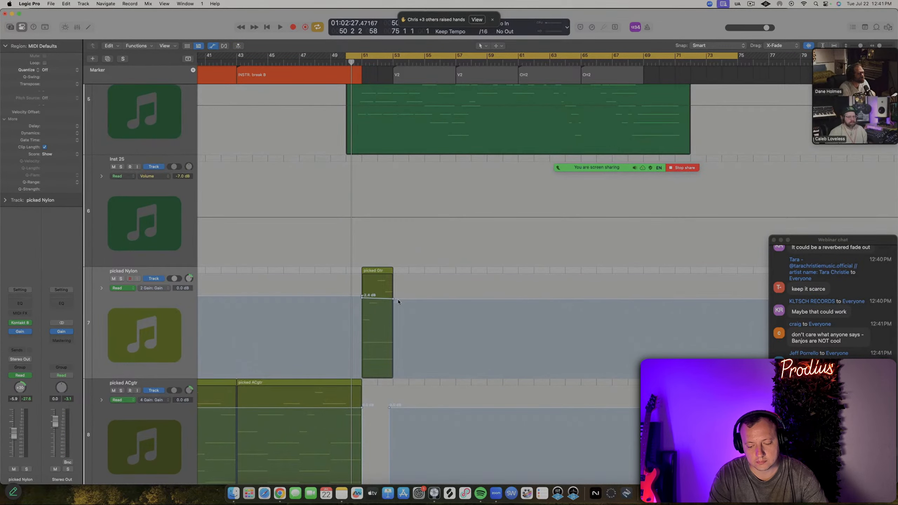
scroll(398, 301, up, 5)
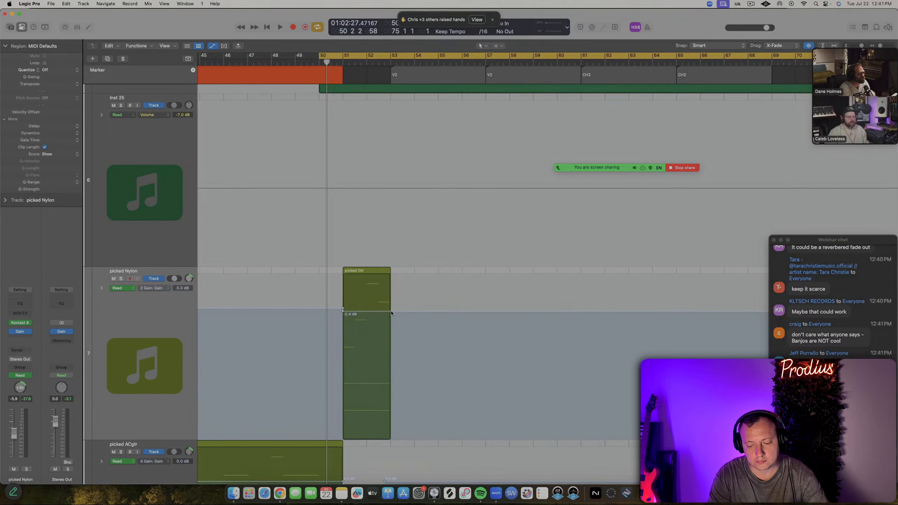
drag(400, 313, 401, 316)
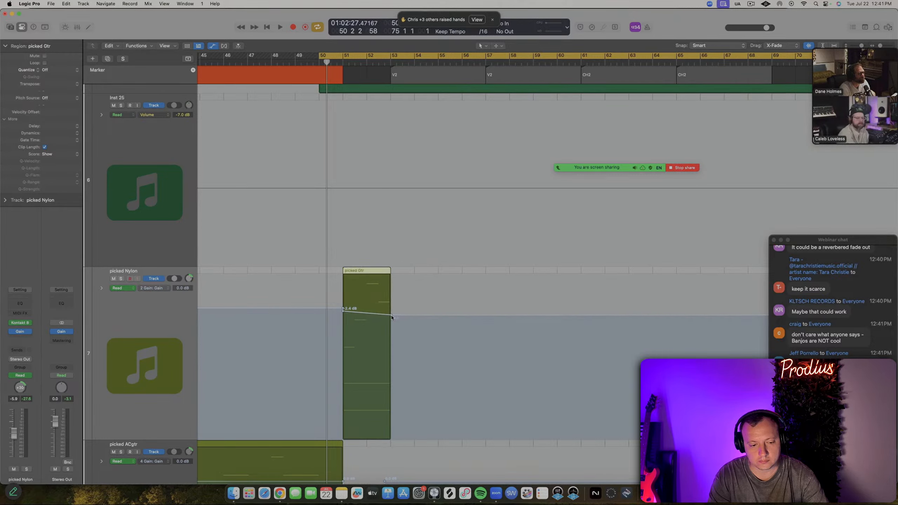
drag(392, 316, 401, 318)
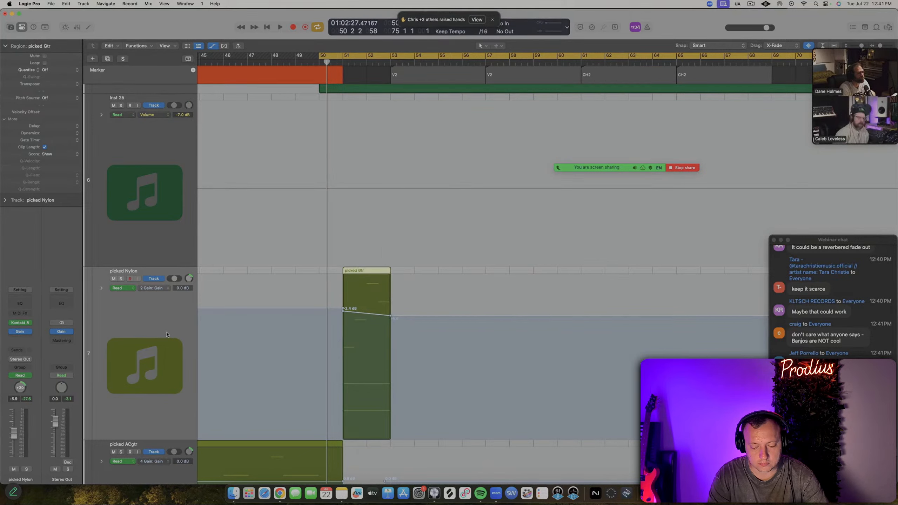
Start the cycle range at bar 51 and record a new picked Nylon part from bar 53 to about bar 70
drag(320, 56, 343, 56)
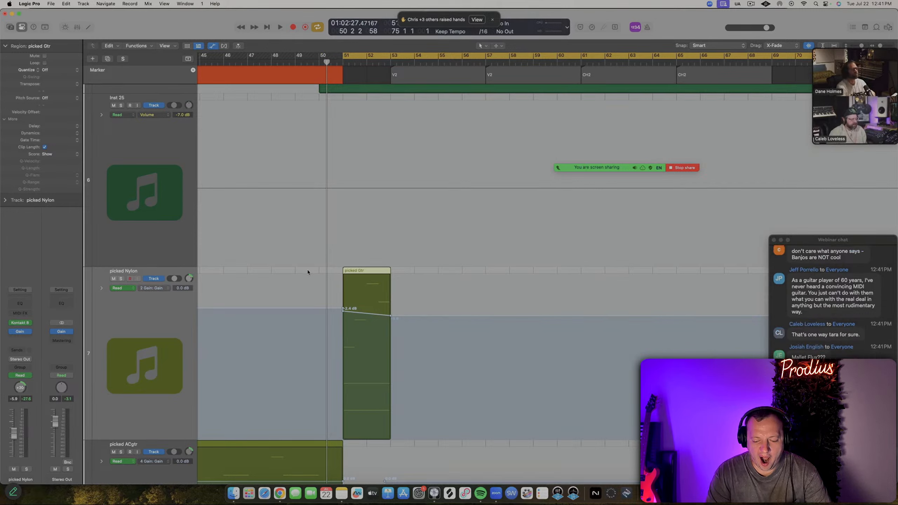
key(space)
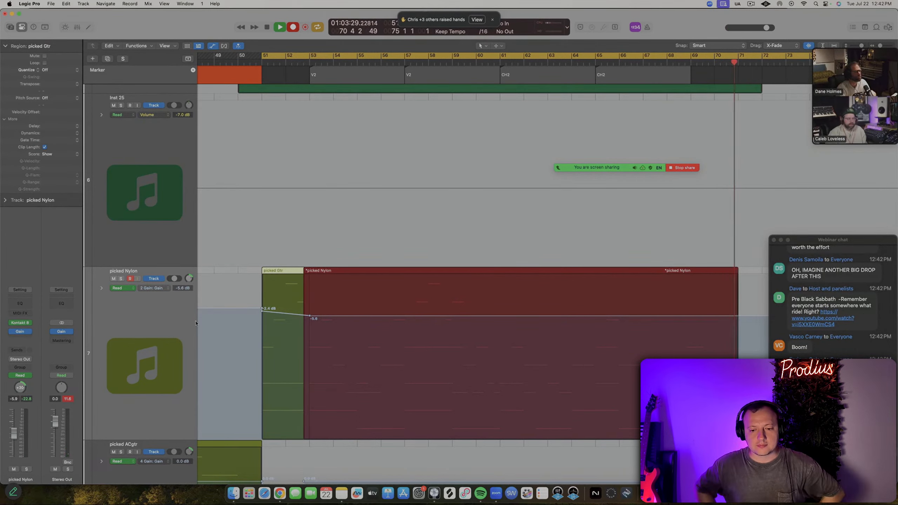
key(space)
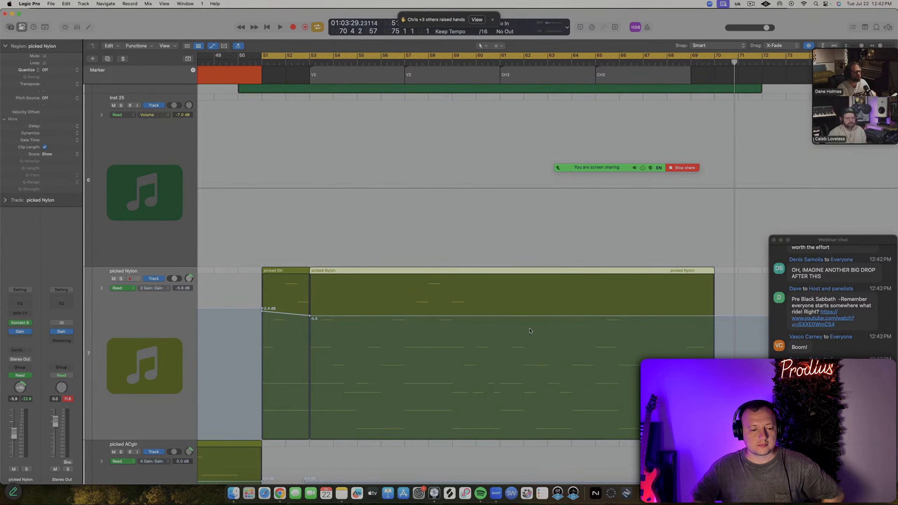
Add a gain fade-out on the picked Nylon track, falling from -5.6 dB at about bar 67 to near silence just after bar 70
scroll(530, 330, right, 3)
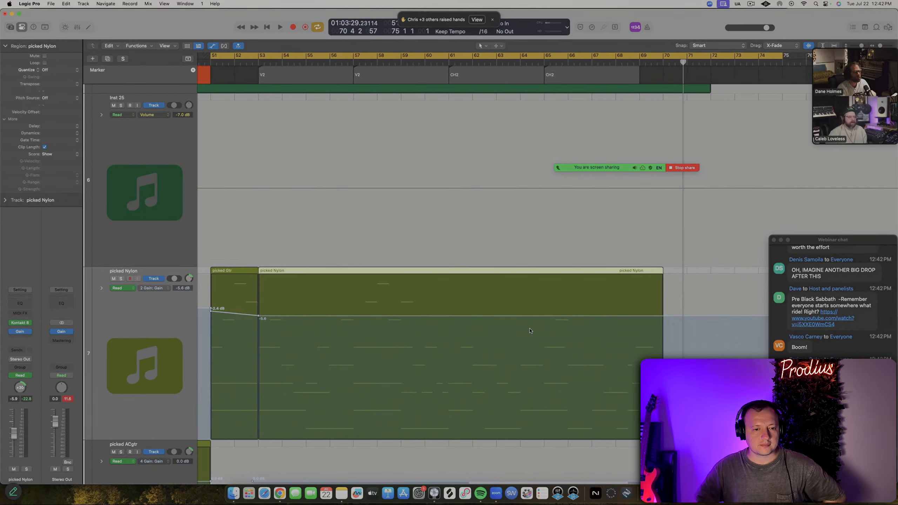
scroll(530, 331, down, 2)
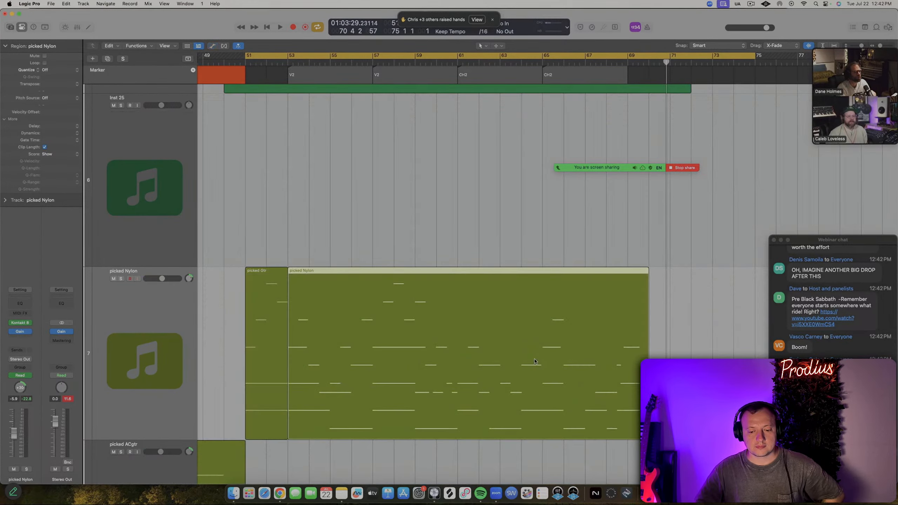
click(622, 316)
drag(672, 318, 672, 435)
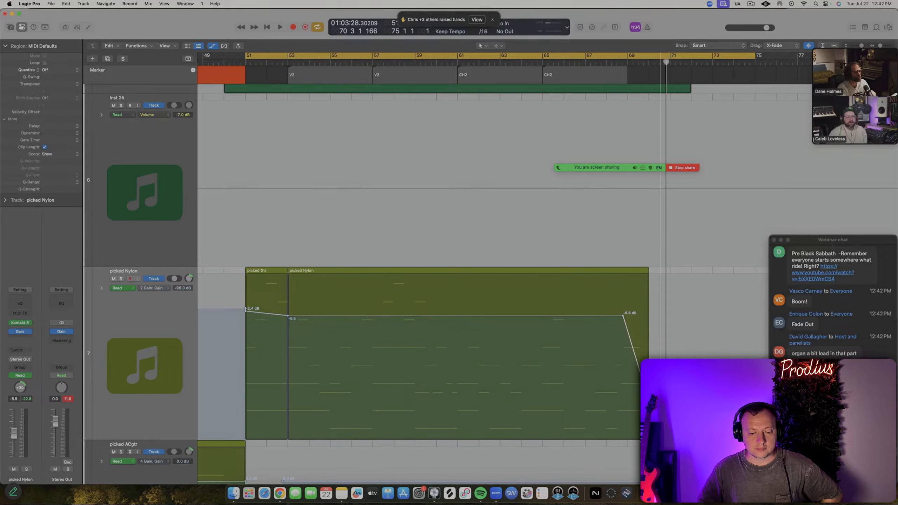
click(623, 315)
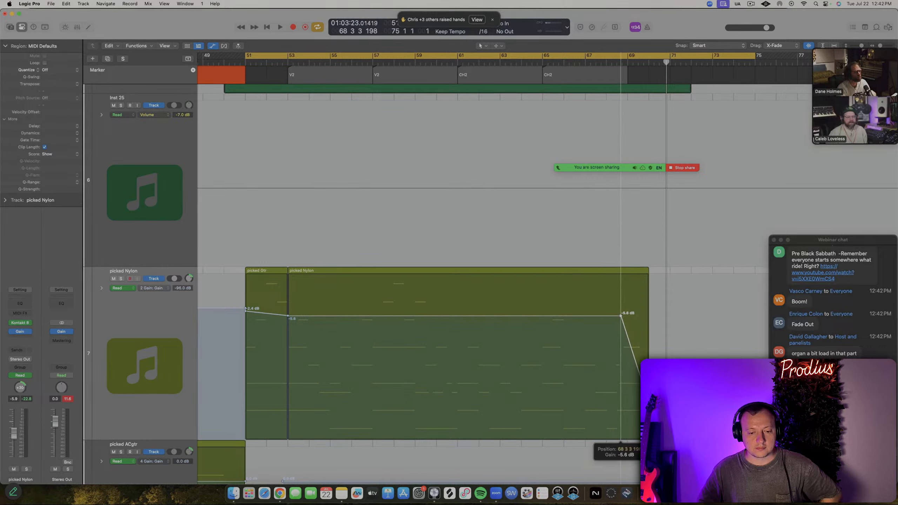
drag(621, 316, 584, 315)
click(217, 346)
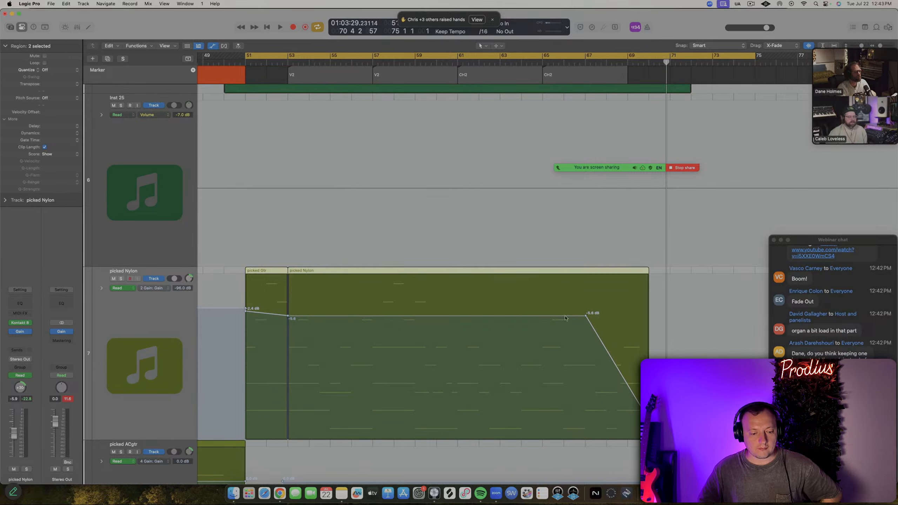
drag(586, 316, 584, 316)
Play back the last verse and chorus, briefly muting the Moonchild_Deo Gtrs_Keys track for comparison
key(space)
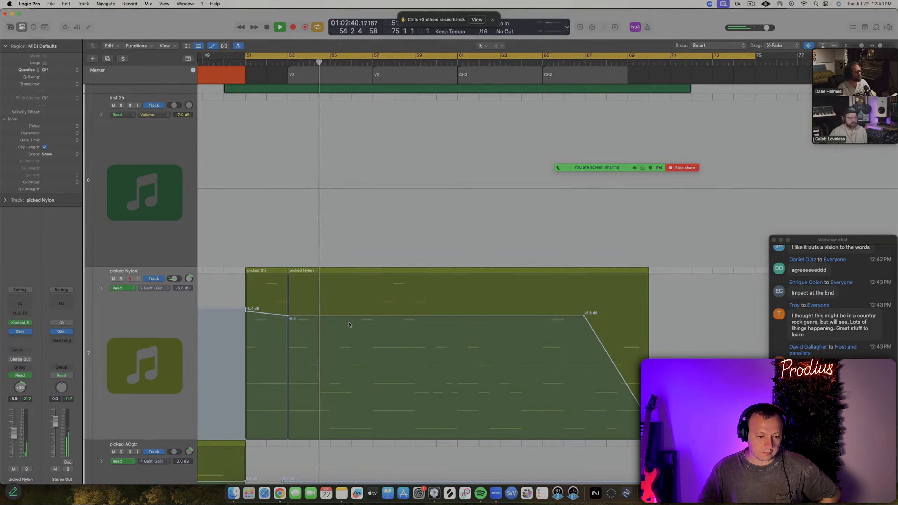
key(super+Up)
key(super+Up)
key(super+Up)
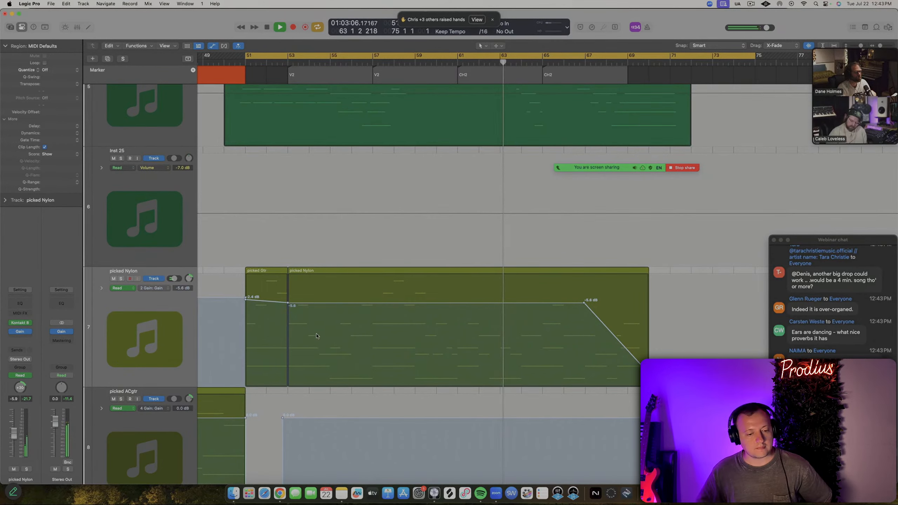
key(super+Up)
scroll(316, 336, up, 6)
scroll(316, 336, up, 1)
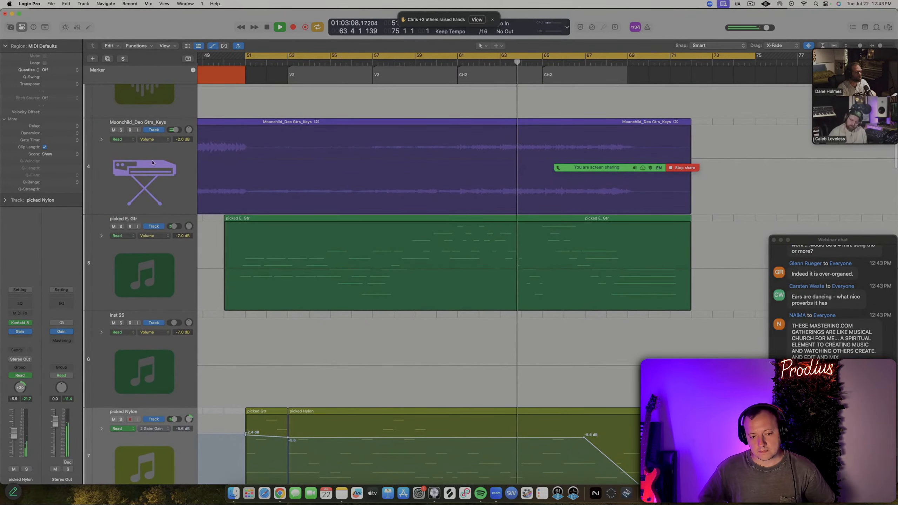
click(114, 130)
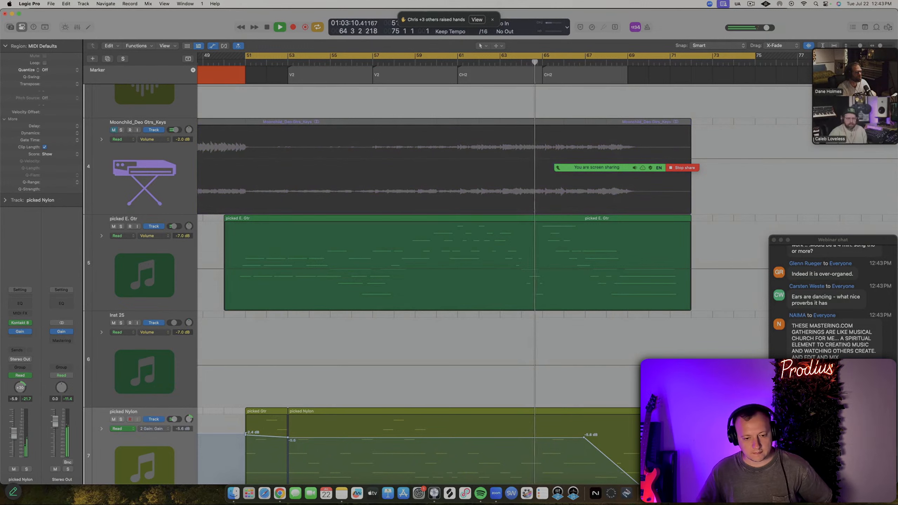
click(114, 129)
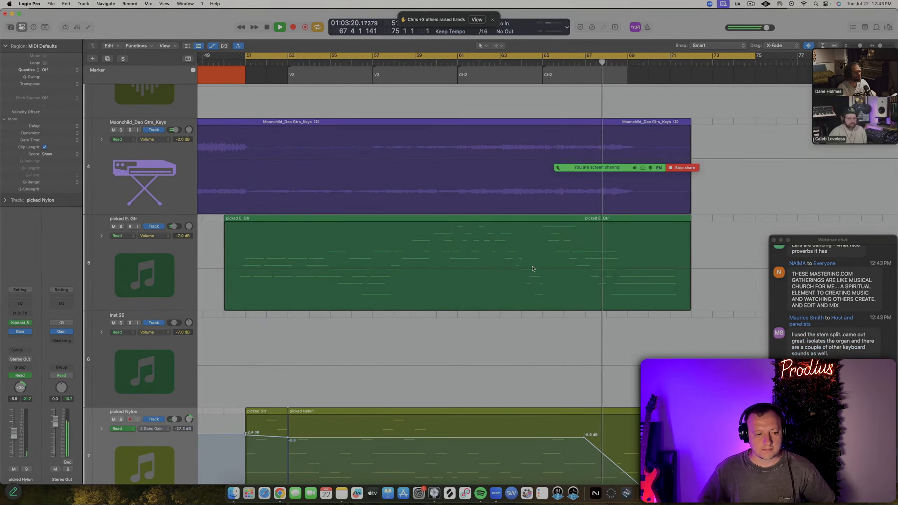
Solo the Moonchild_Deo Gtrs_Keys track, hide automation and examine its waveform across the whole song
click(177, 177)
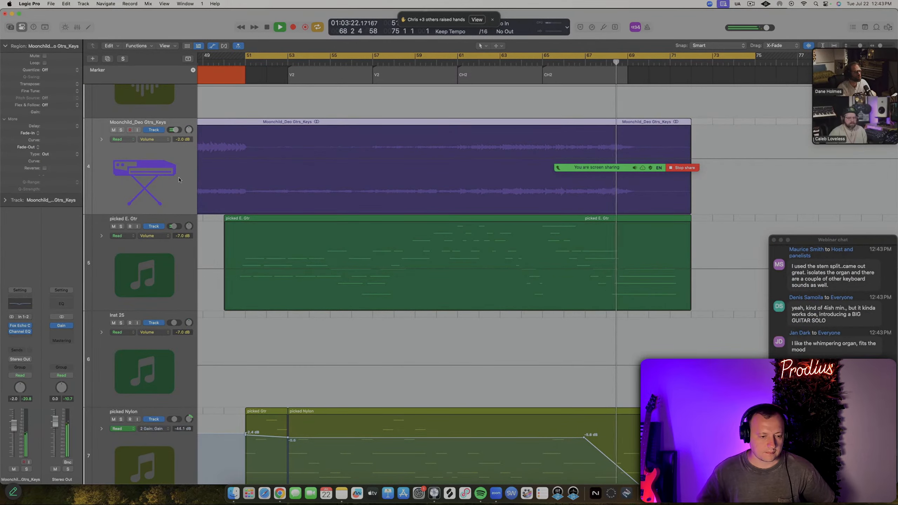
scroll(377, 299, down, 4)
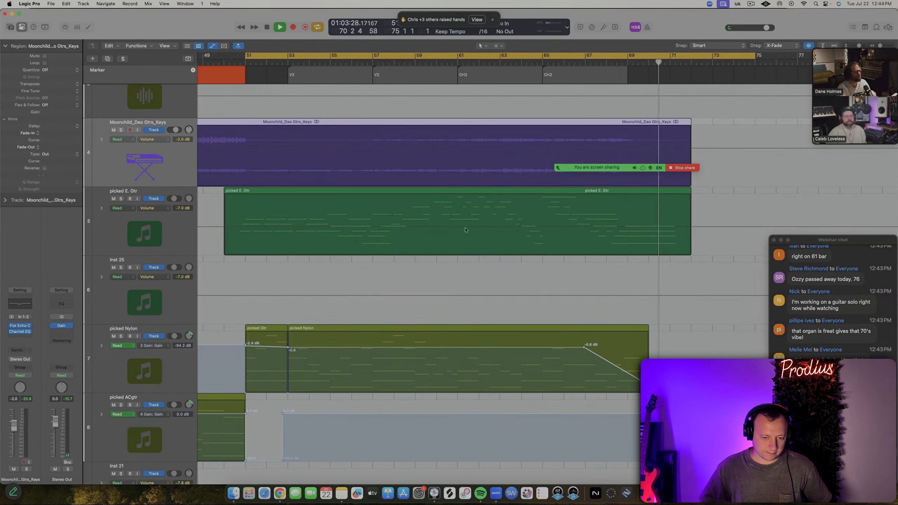
key(a)
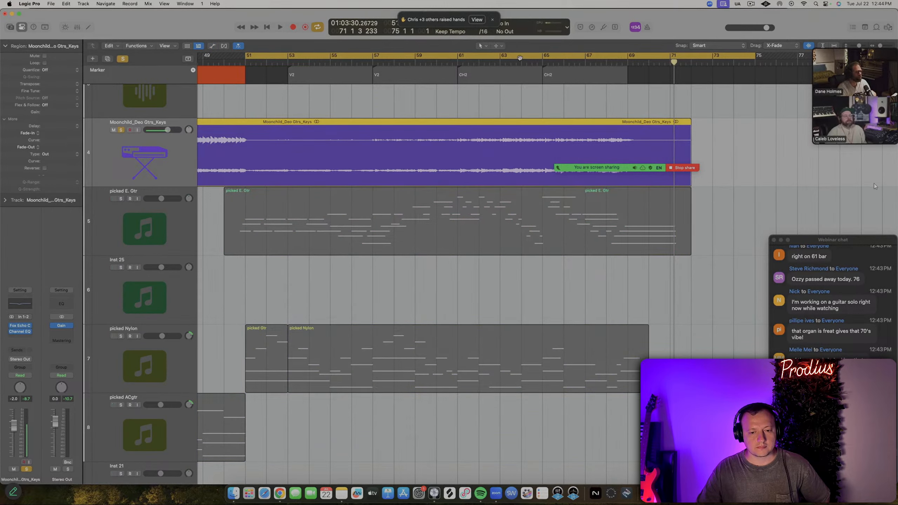
scroll(428, 156, up, 5)
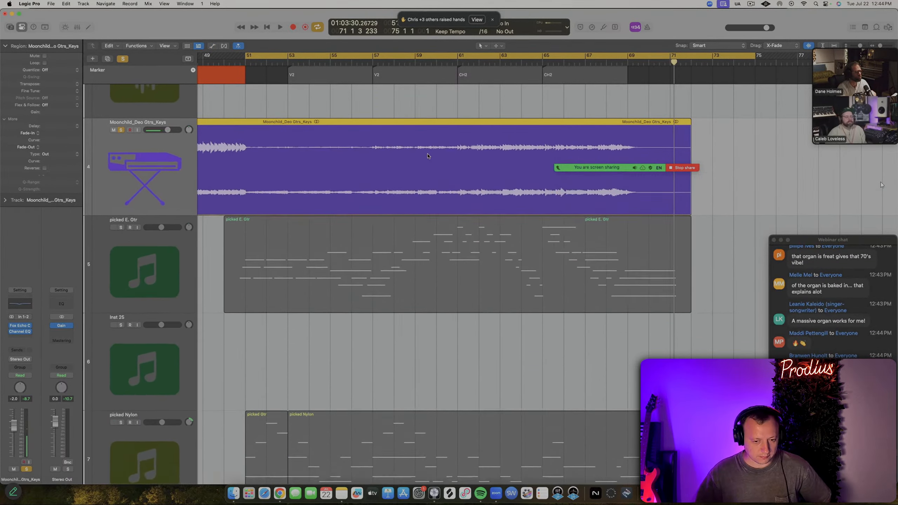
scroll(428, 156, left, 10)
scroll(428, 156, left, 5)
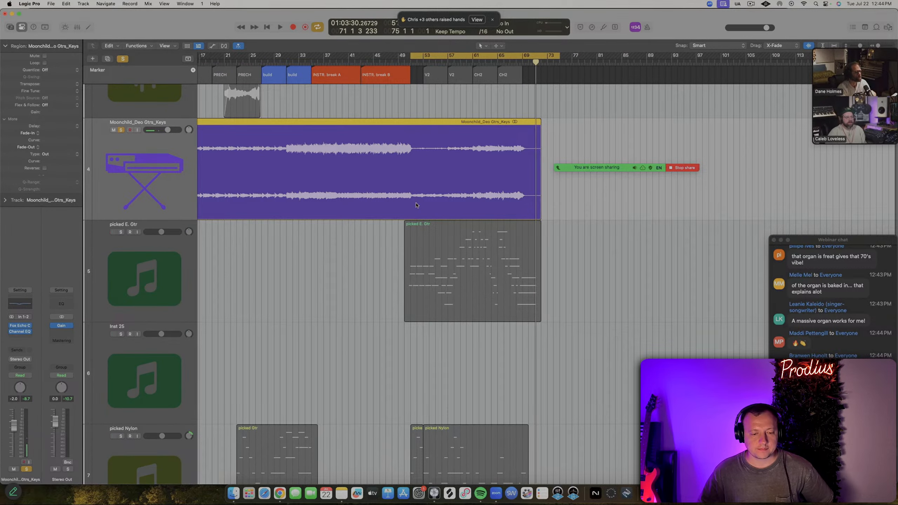
scroll(417, 205, left, 5)
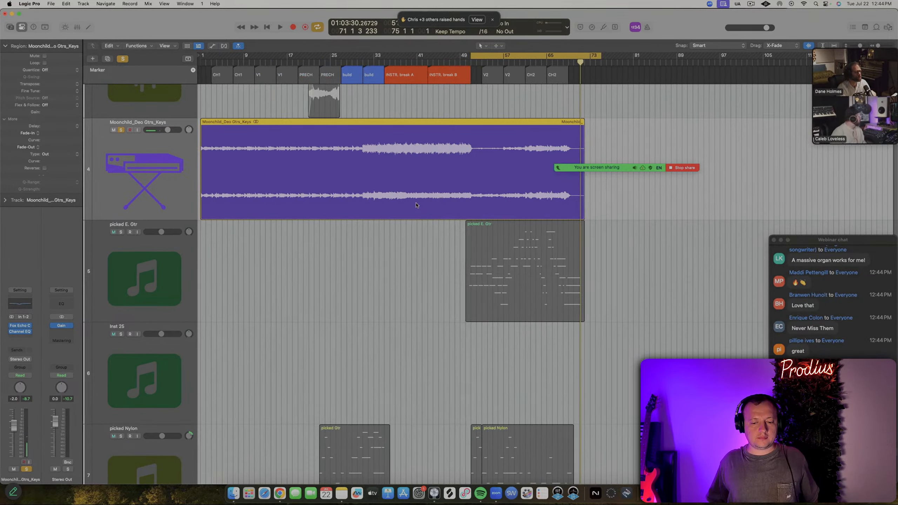
Turn off solo on the Moonchild_Deo Gtrs_Keys track and pause the screen share
click(121, 130)
mouse_move(666, 167)
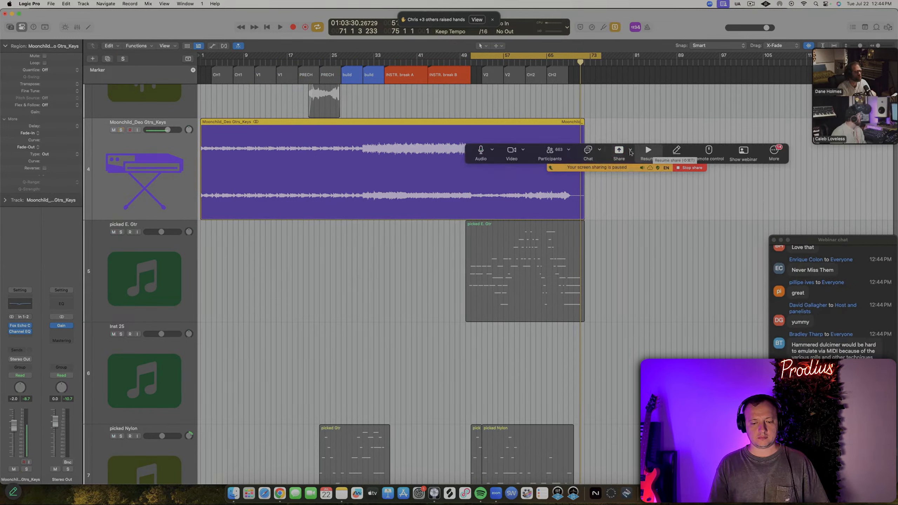
Check the 5 minute timer in Chrome, return to Logic Pro and resume the screen share
right_click(280, 493)
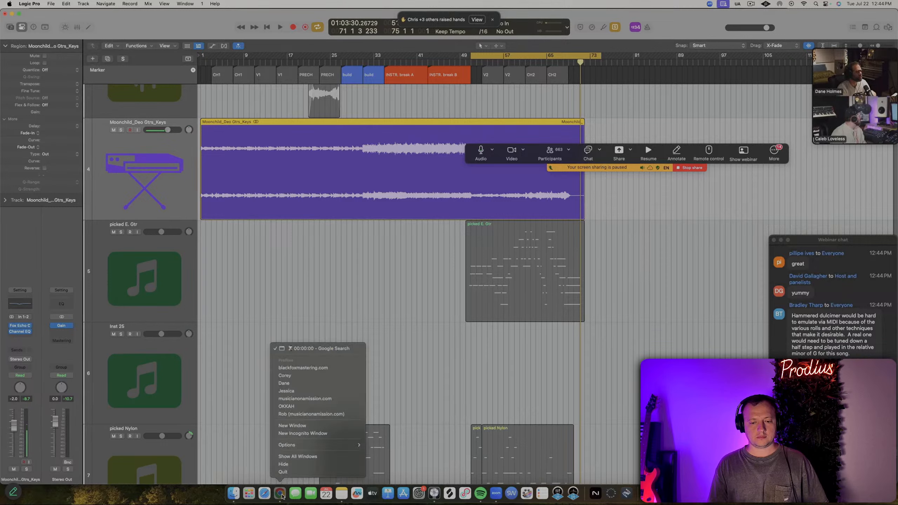
click(283, 464)
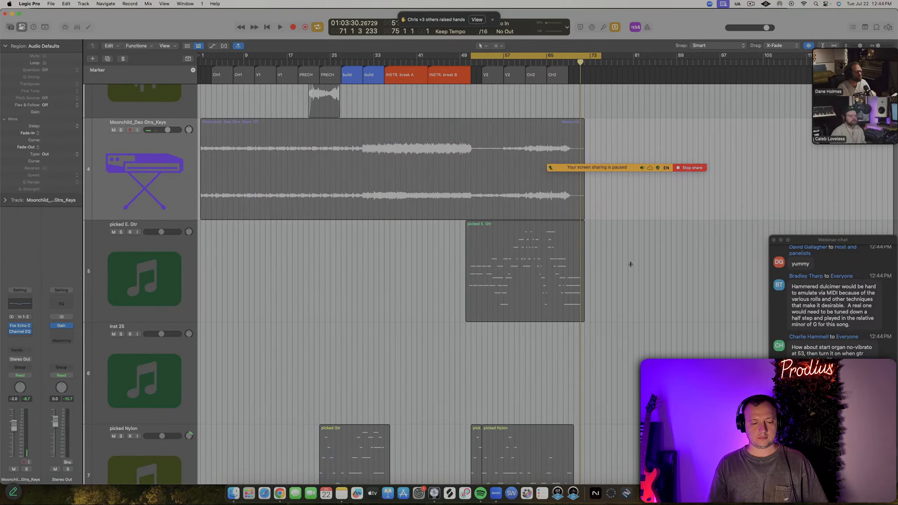
click(280, 494)
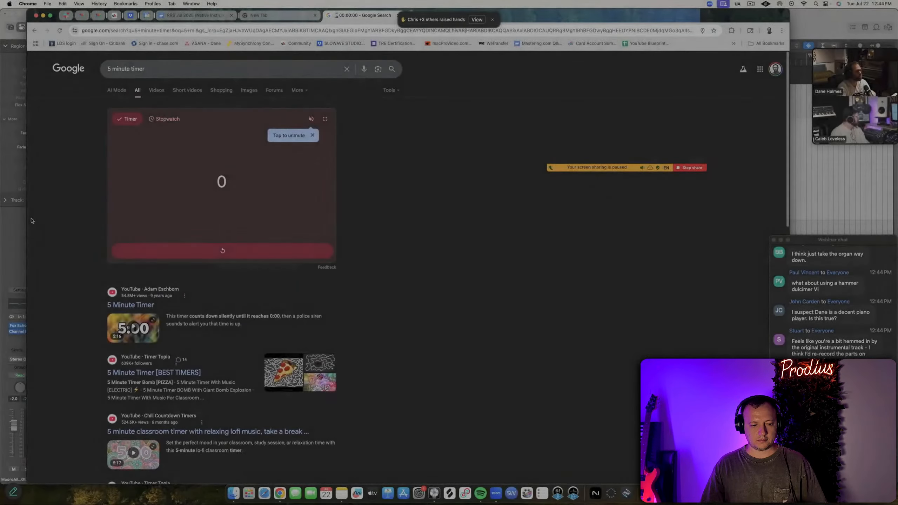
click(19, 222)
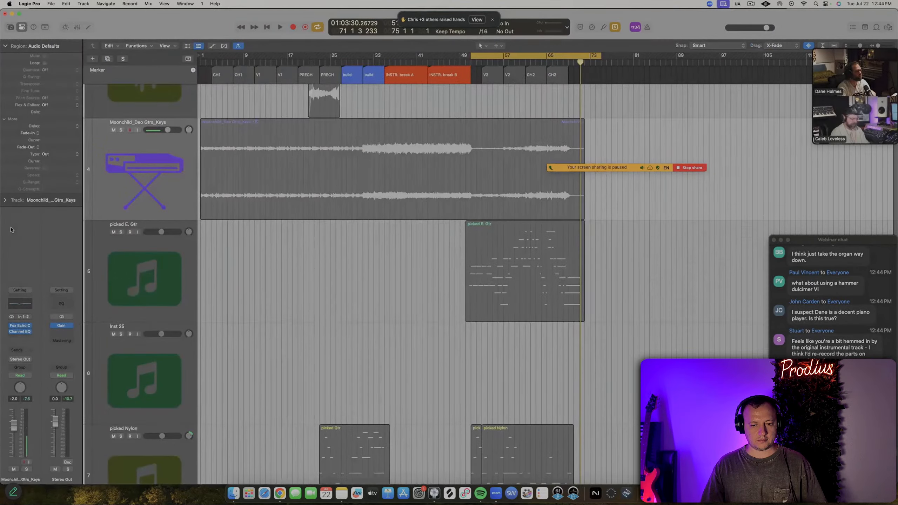
click(649, 151)
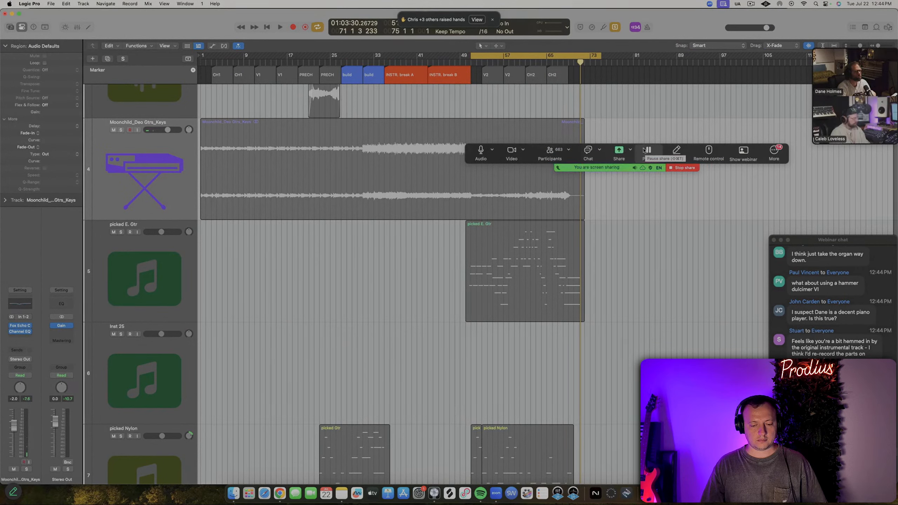
Extend the cycle range's start back to bar 1 and play the song from the beginning
click(473, 162)
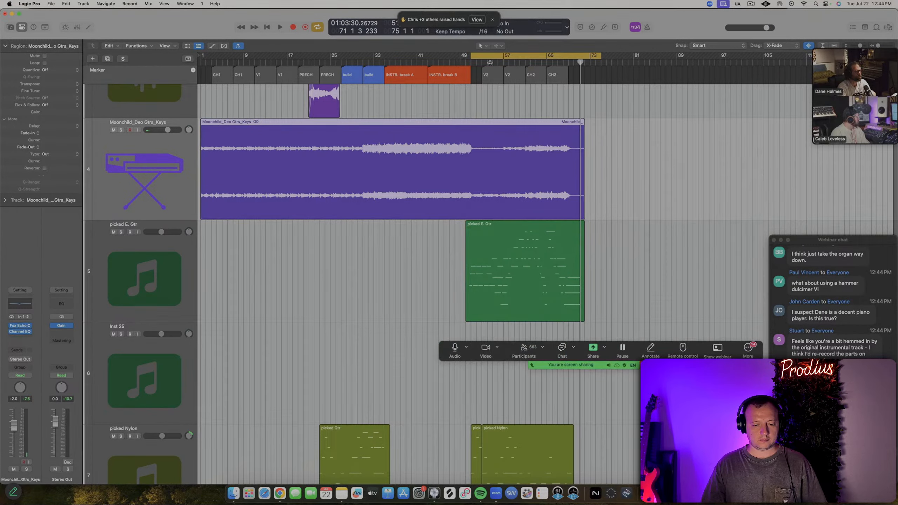
drag(470, 64, 210, 129)
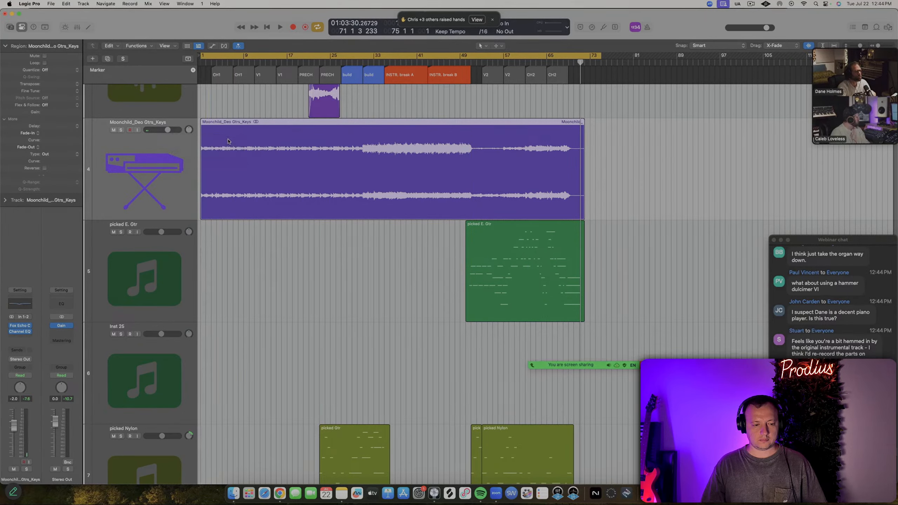
key(Return)
key(space)
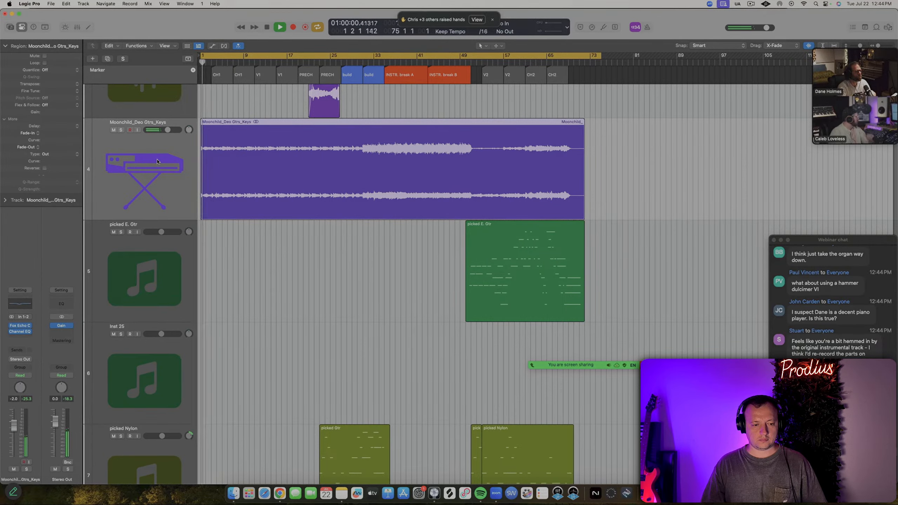
Listen to the opening chorus and verse, selecting the Moonchild_Scratch vox dry and vox dry_bip tracks in turn
scroll(208, 230, down, 4)
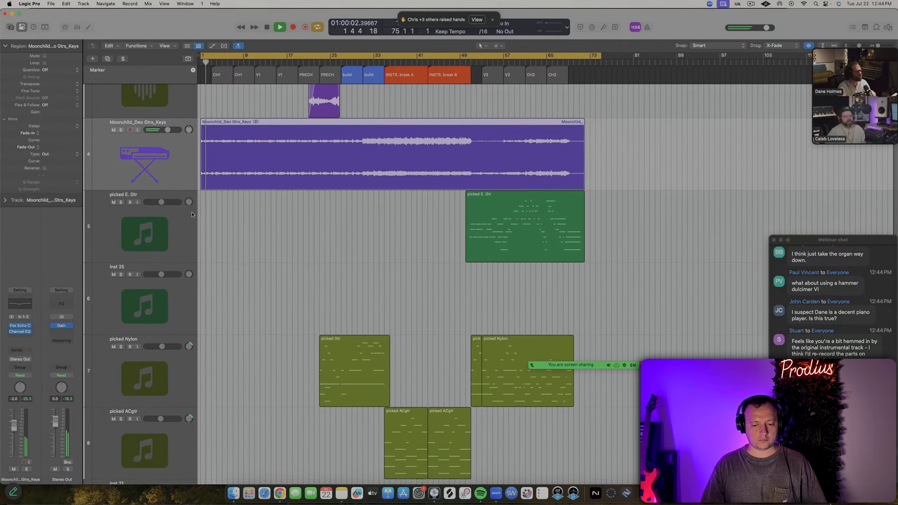
scroll(202, 225, up, 6)
scroll(193, 216, down, 3)
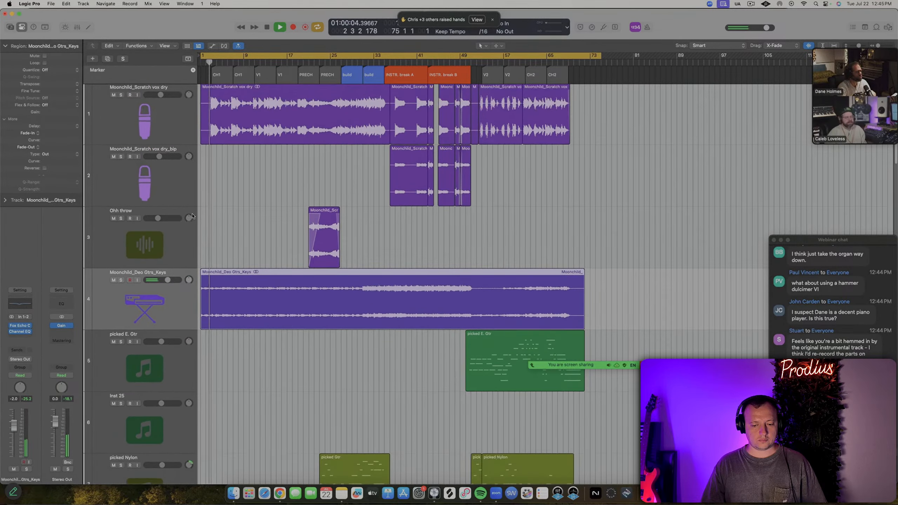
click(150, 122)
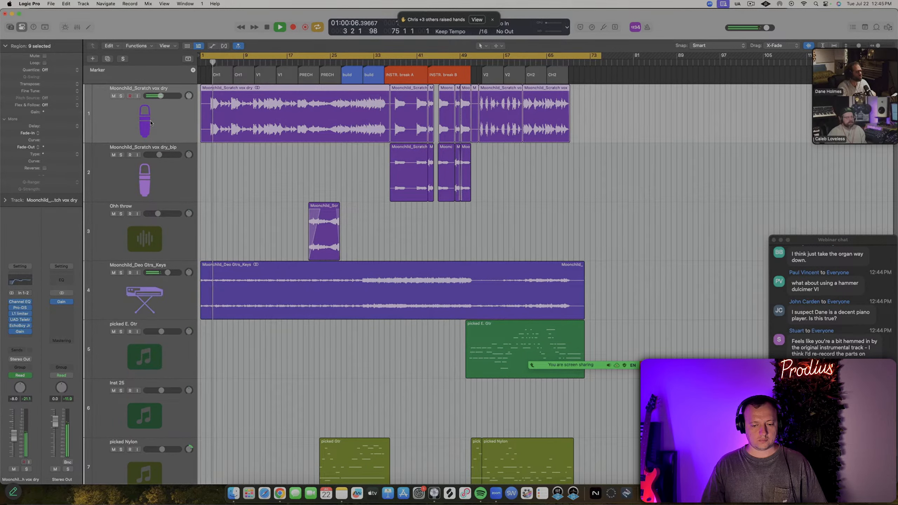
scroll(281, 236, down, 3)
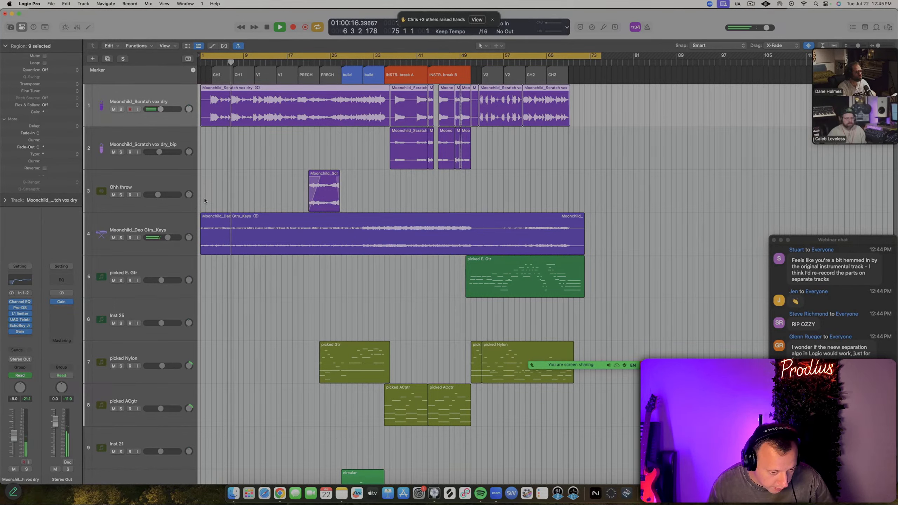
click(159, 135)
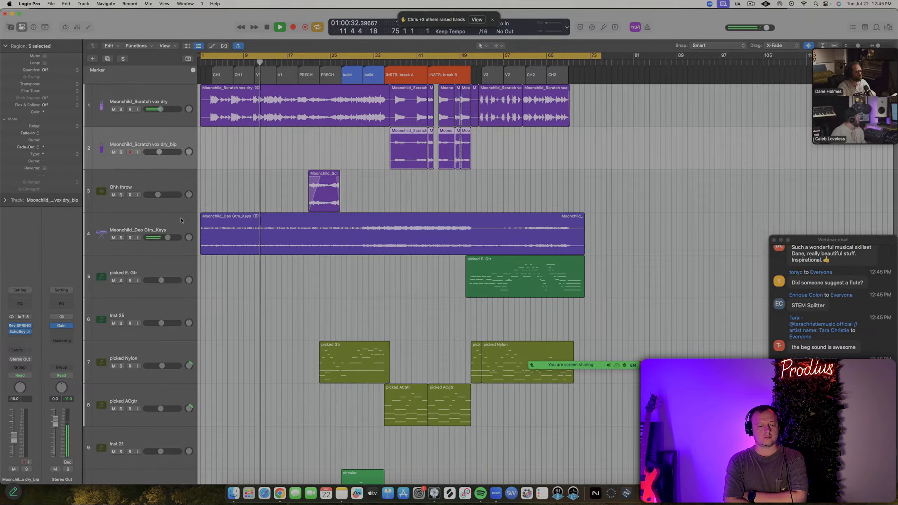
Follow playback through the prechorus into the build with the Ohh throw track selected, examining the lower instrument tracks
key(super+Right)
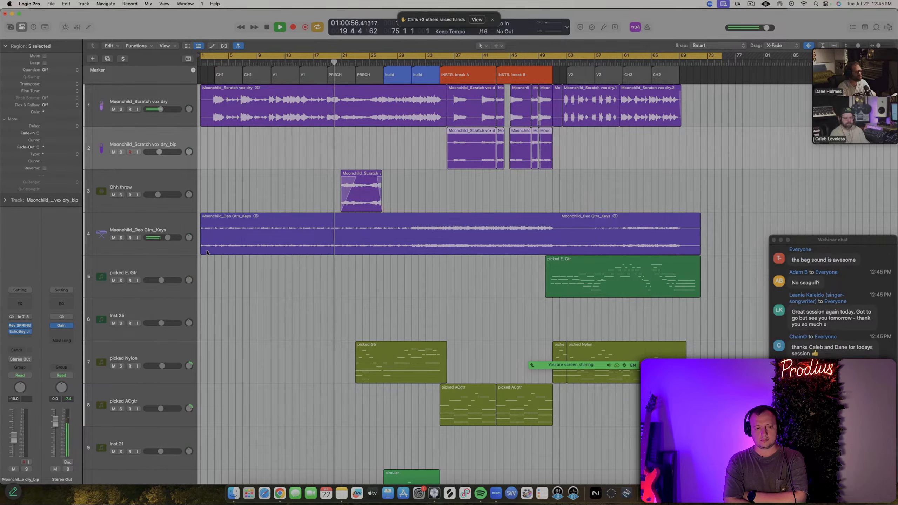
scroll(246, 262, down, 1)
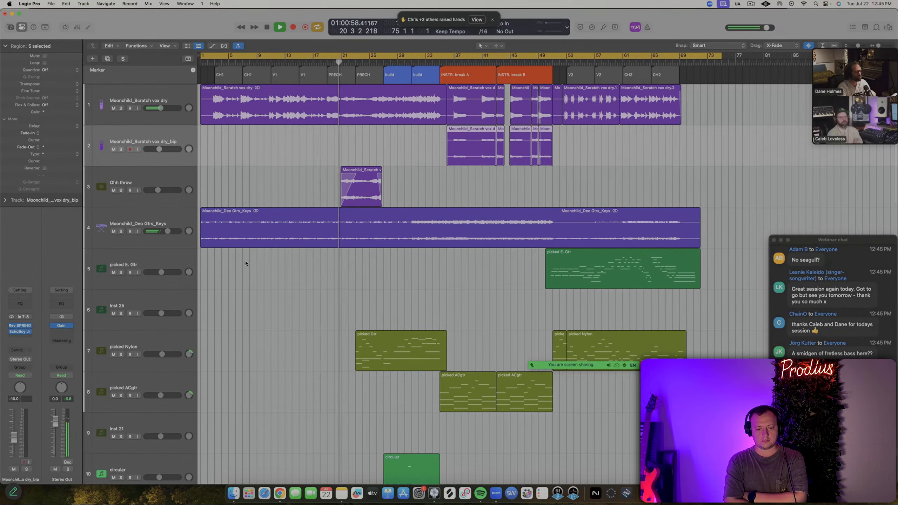
scroll(246, 262, down, 1)
scroll(246, 262, down, 2)
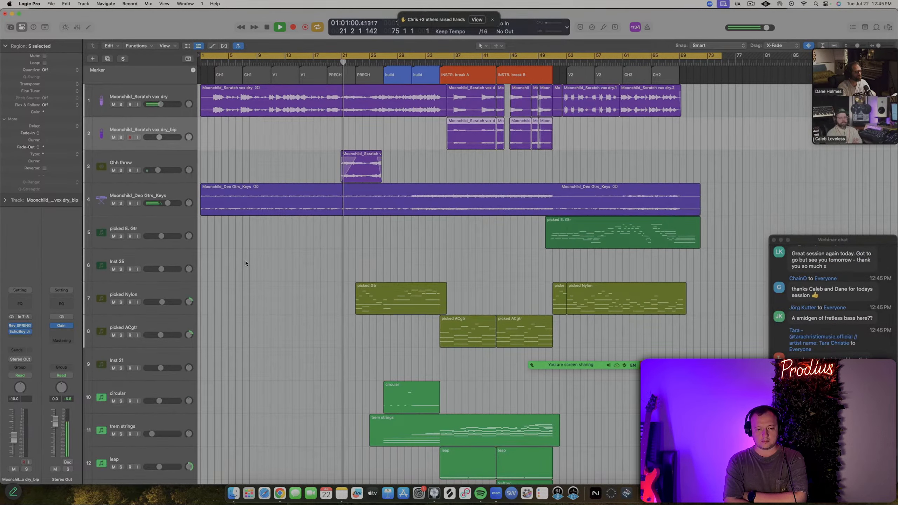
scroll(246, 264, down, 2)
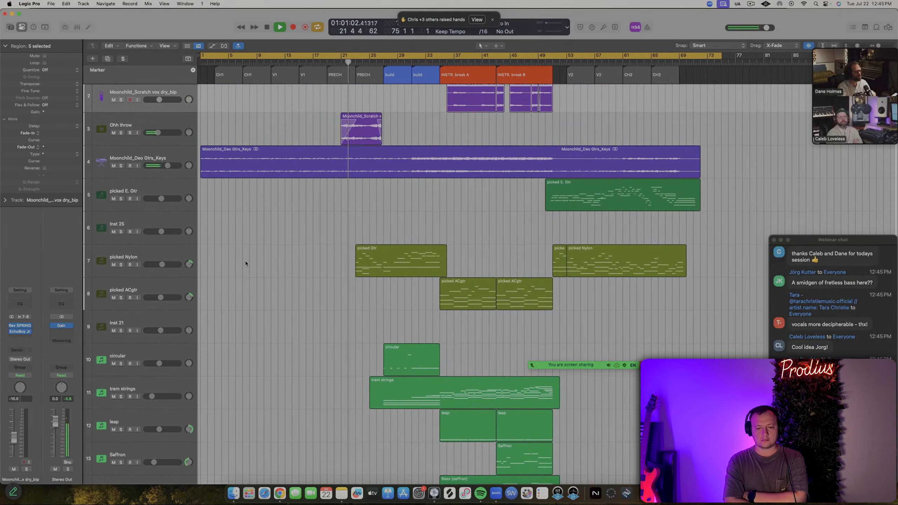
key(Down)
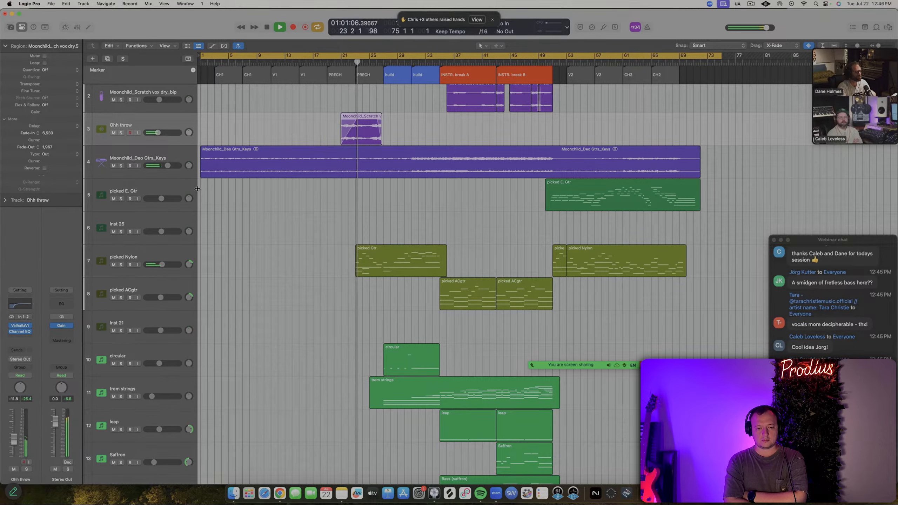
key(super+Up)
key(super+Up)
key(super+Up)
key(super+Up)
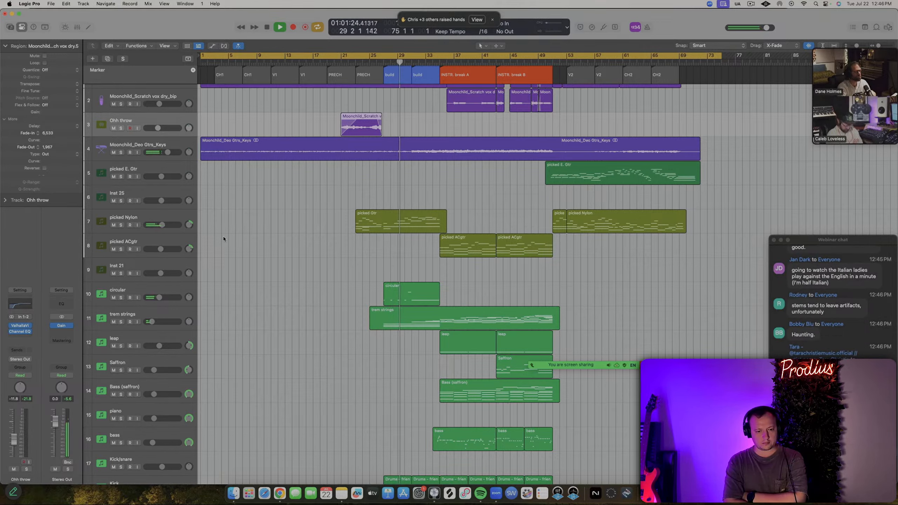
Return the playhead to the song's start with cycle mode off and dismiss the raised-hands notification
key(Return)
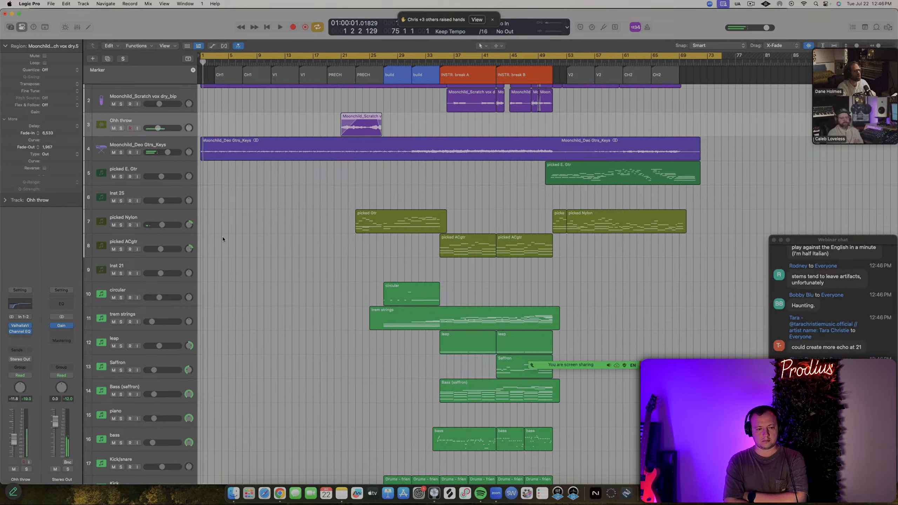
key(c)
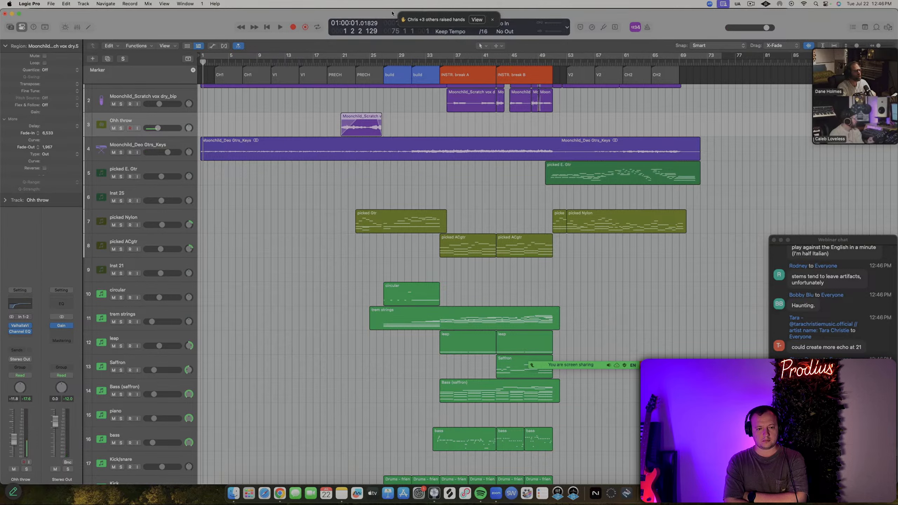
click(494, 20)
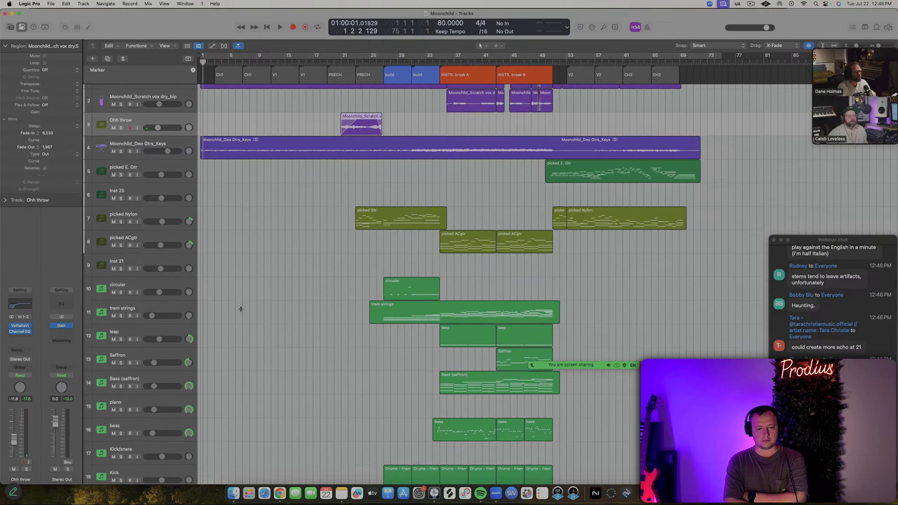
Examine the percussion tracks, select the nike pants track and briefly audition the build from bar 27
scroll(241, 309, down, 10)
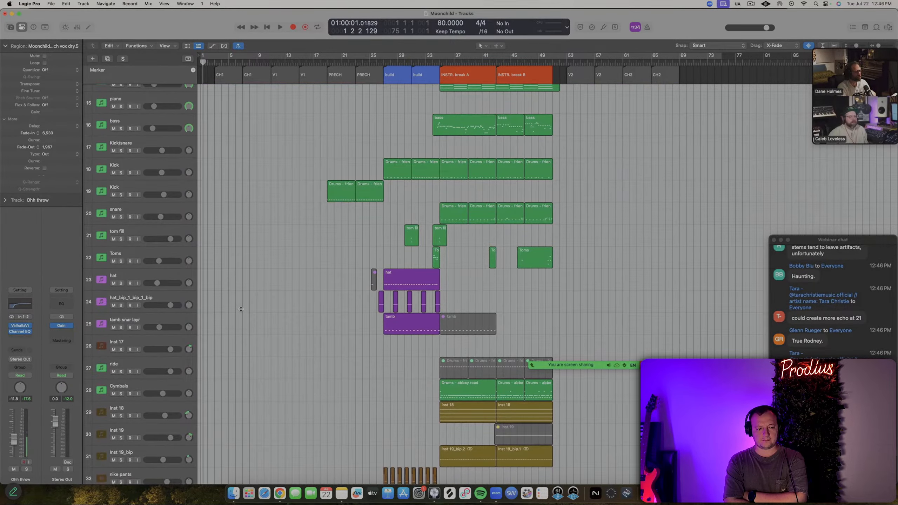
scroll(240, 309, down, 2)
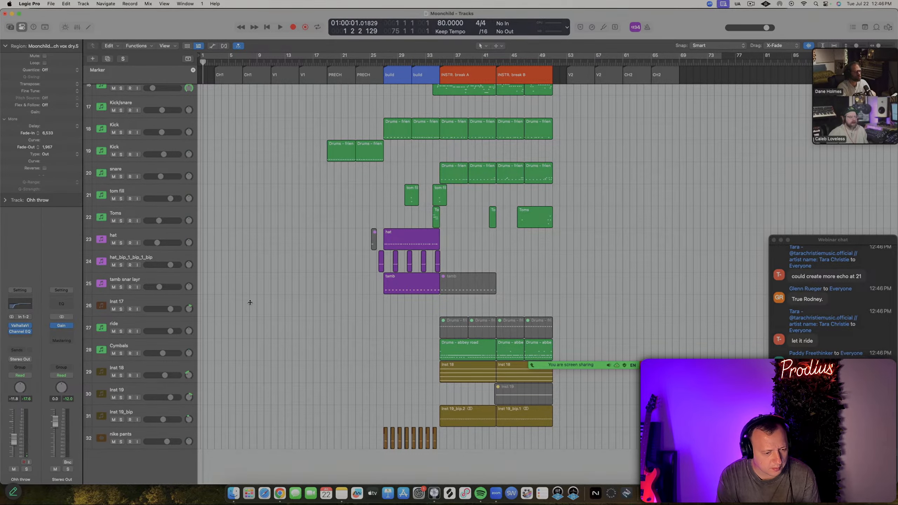
scroll(249, 302, up, 10)
scroll(250, 302, down, 10)
scroll(250, 302, up, 1)
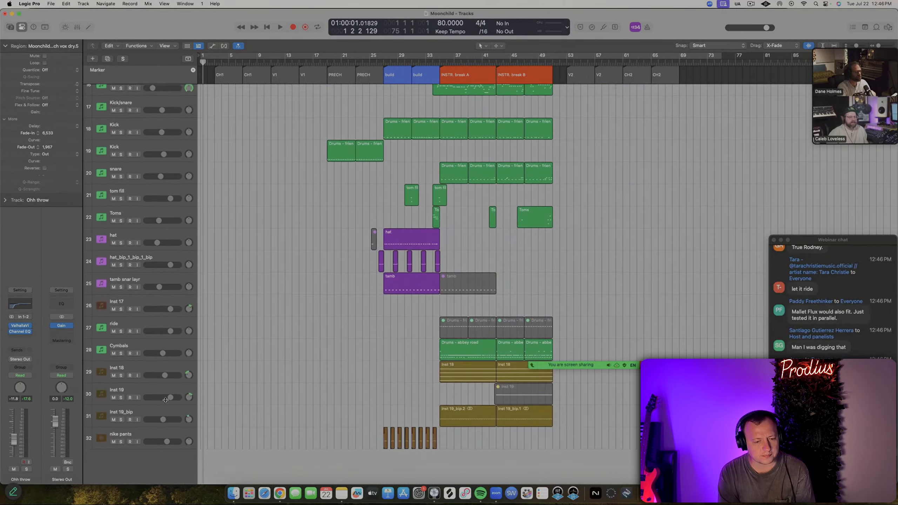
click(162, 429)
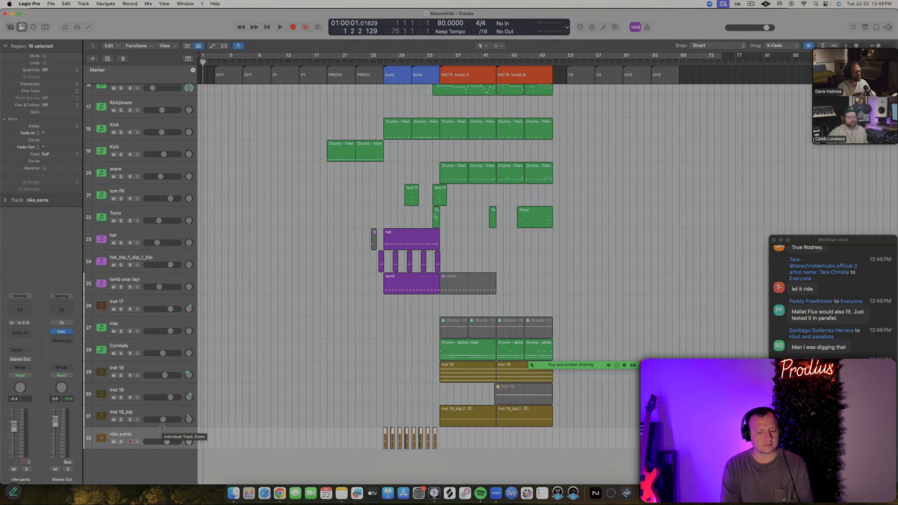
click(383, 62)
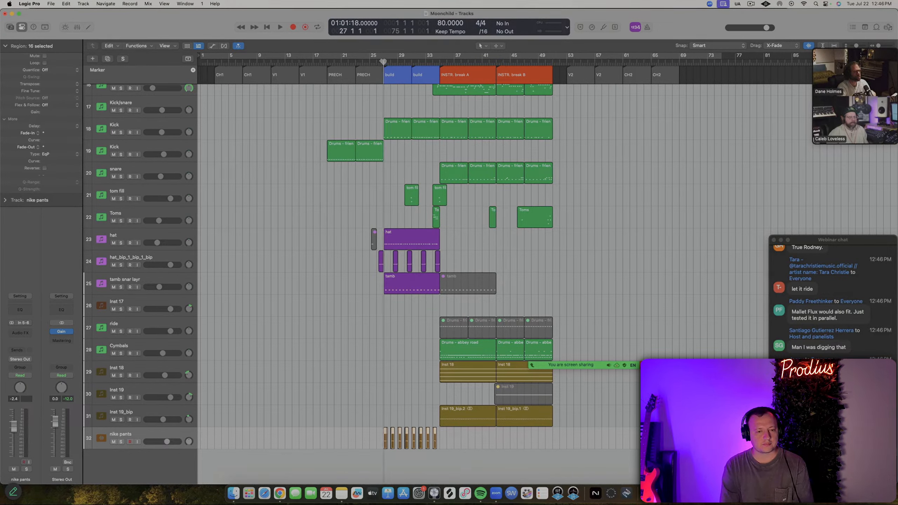
drag(808, 237, 812, 238)
click(391, 330)
key(space)
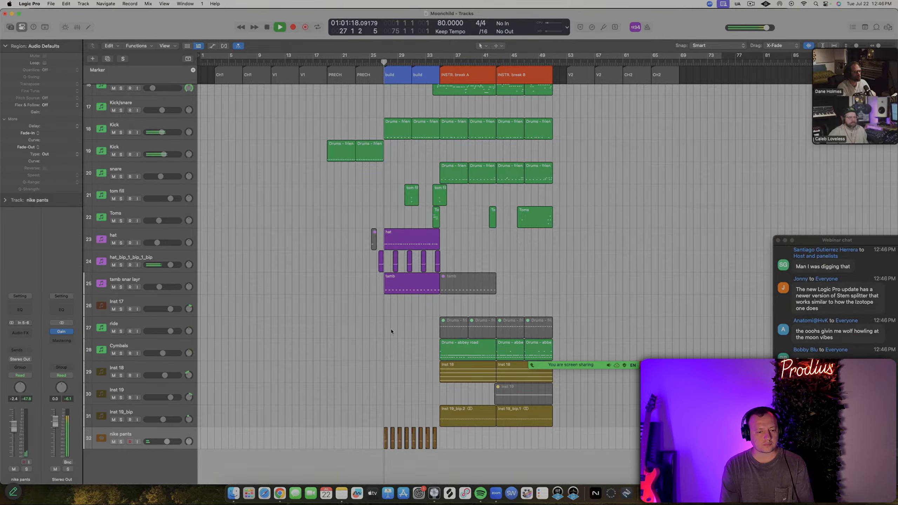
key(space)
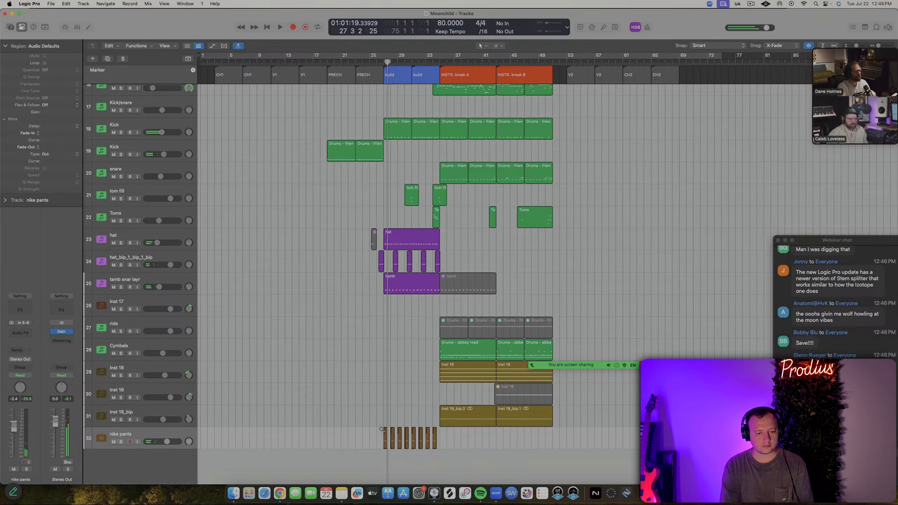
Select all the nike pants regions and shift them 0 0 3 229 earlier, starting at position 26 4 2 161
scroll(381, 430, up, 10)
drag(346, 448, 742, 432)
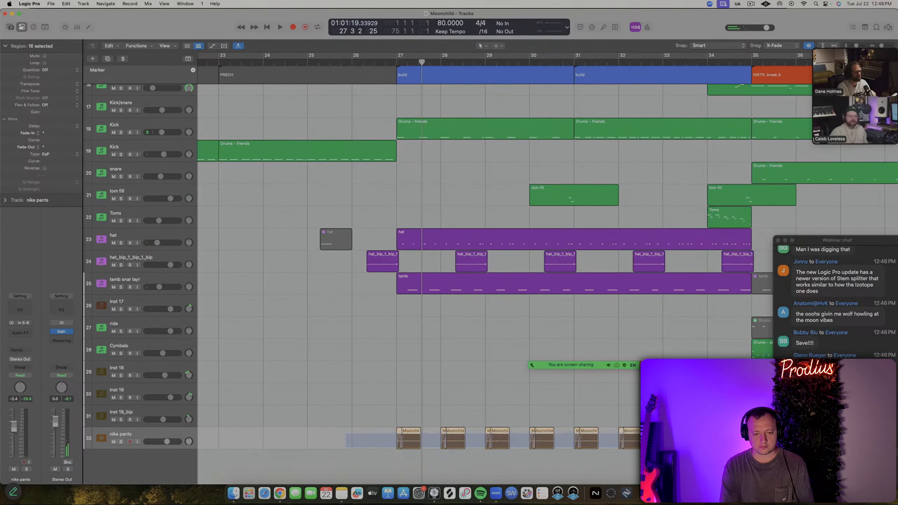
scroll(390, 440, up, 5)
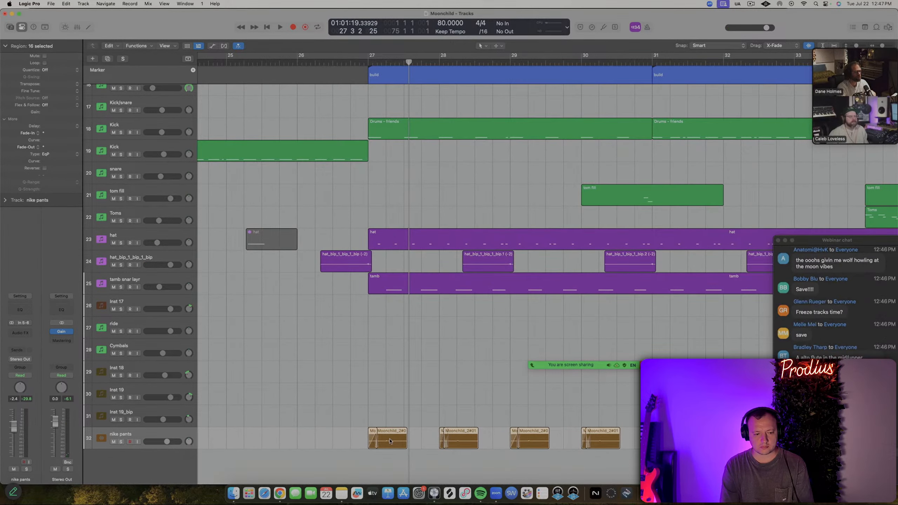
mouse_move(390, 440)
mouse_down()
mouse_move(426, 440)
mouse_move(373, 443)
mouse_up()
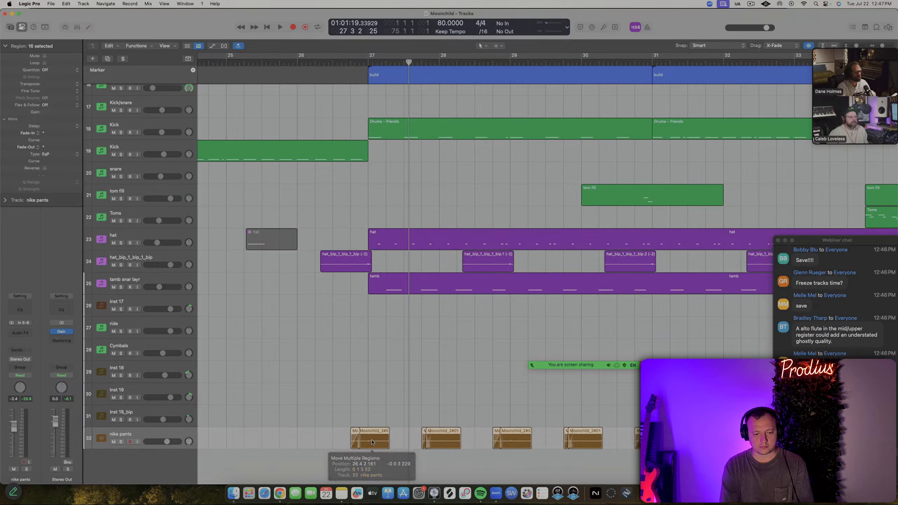
Play back the build from just after bar 26 to check the shifted nike pants regions
click(318, 62)
key(space)
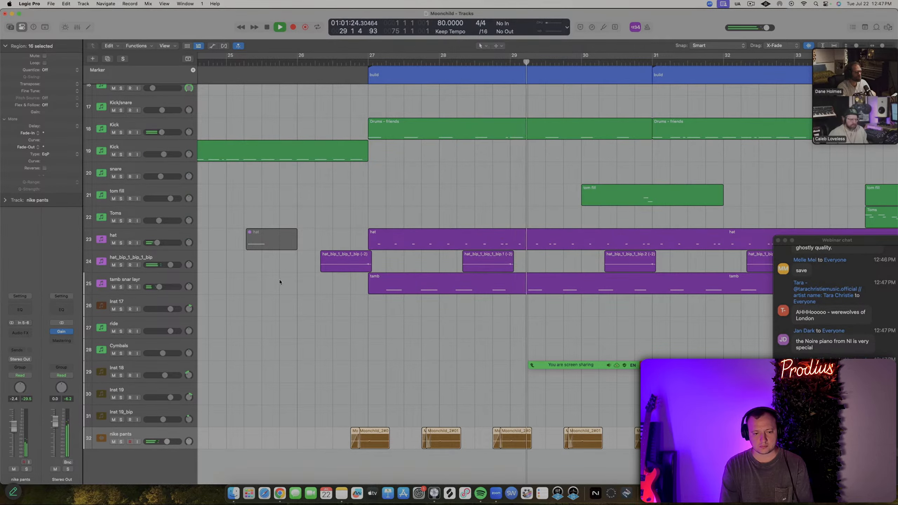
scroll(284, 274, down, 3)
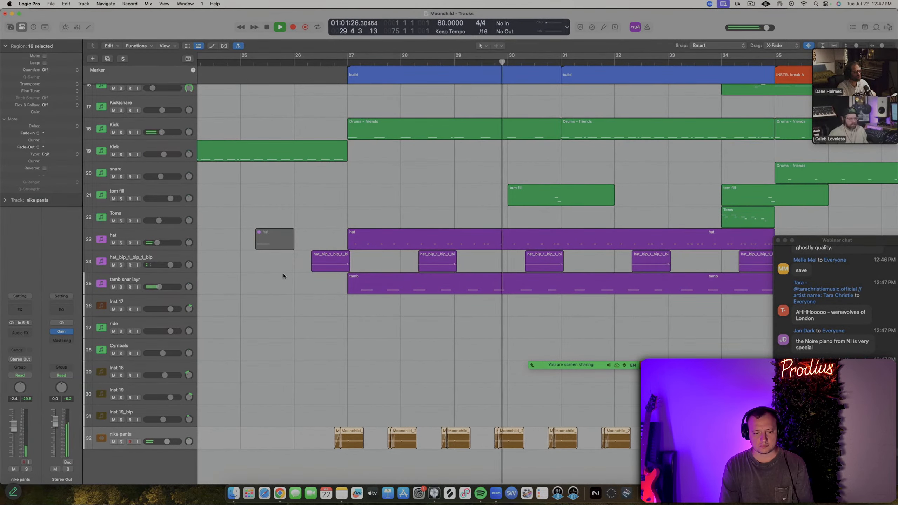
Stop the build playback, select the hat_bip_1_bip_1_bip track and briefly audition it soloed around bar 27
key(space)
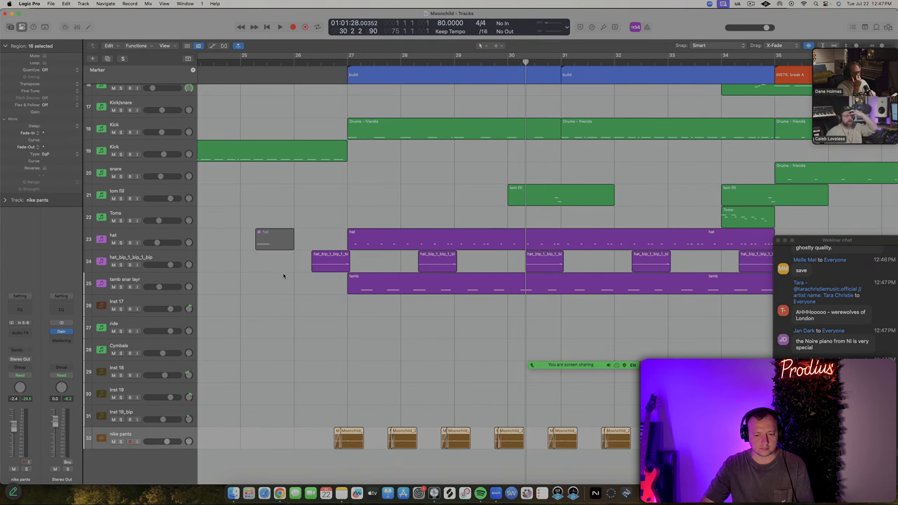
click(134, 252)
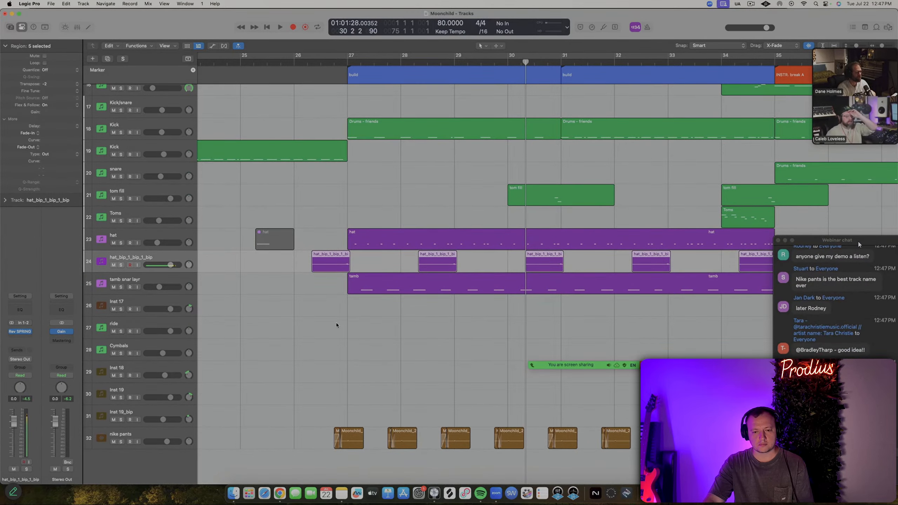
scroll(847, 220, up, 1)
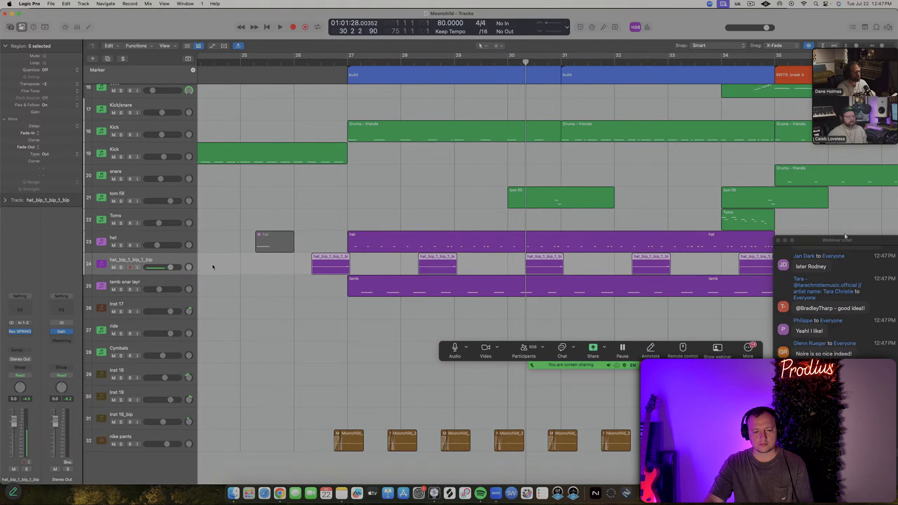
key(ctrl+s)
key(shift+space)
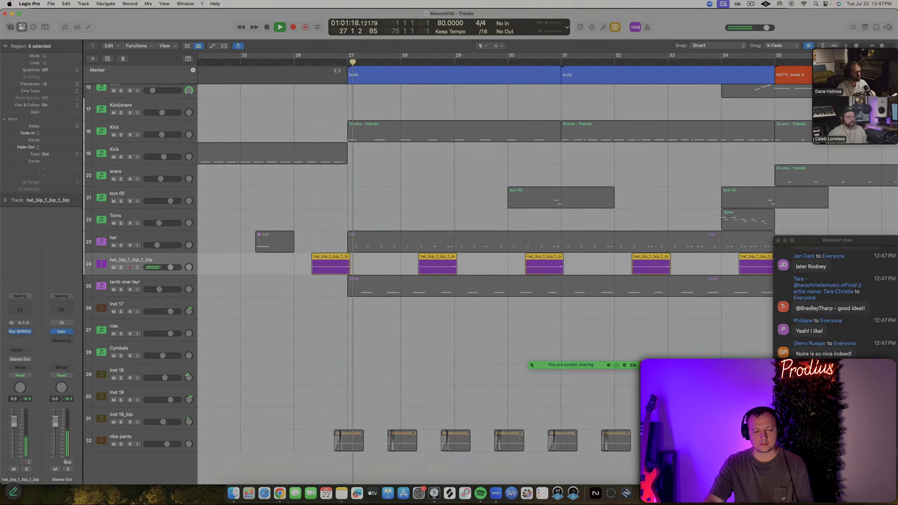
key(ctrl+s)
key(space)
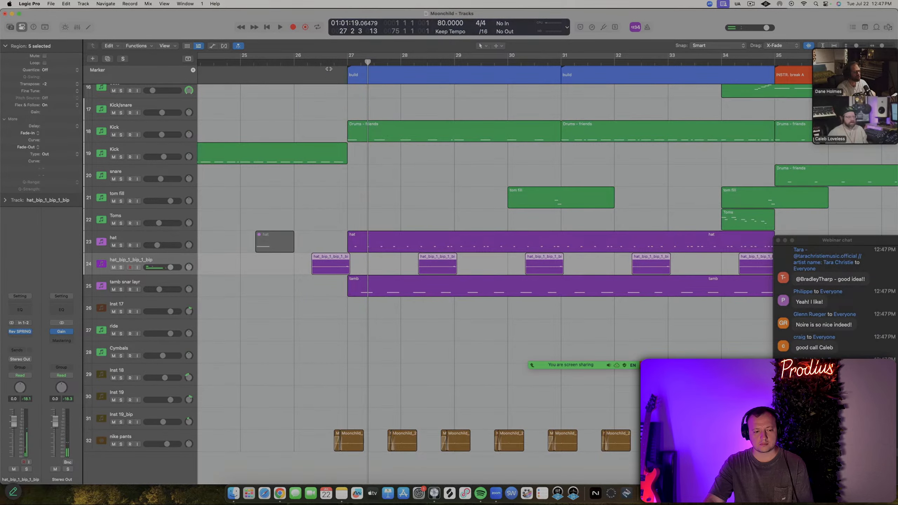
Solo the hat_bip_1_bip_1_bip track, tweak its Rev SPRING-636 reverb and audition it around bar 27
ctrl+alt+click(259, 272)
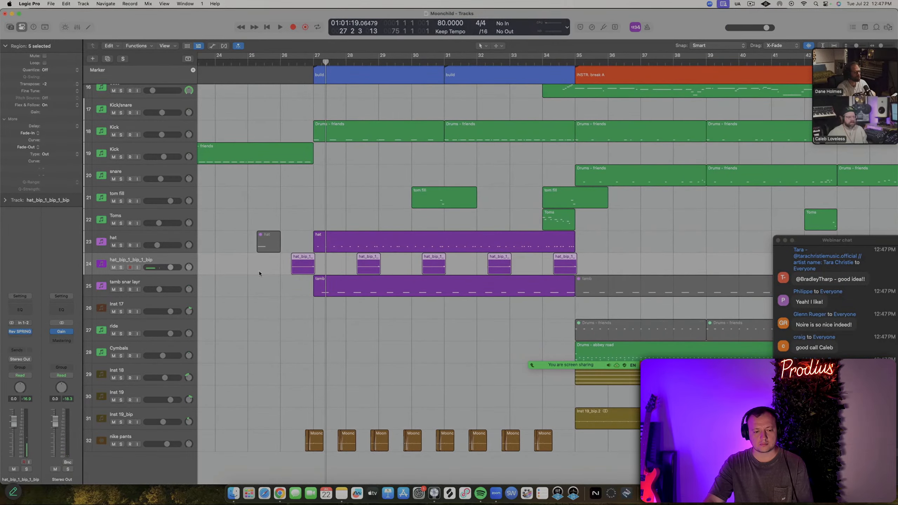
key(ctrl+s)
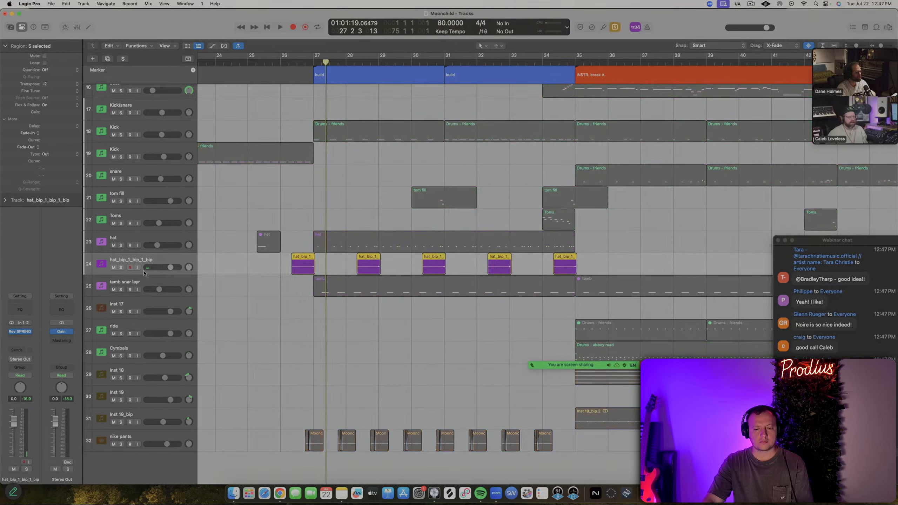
key(space)
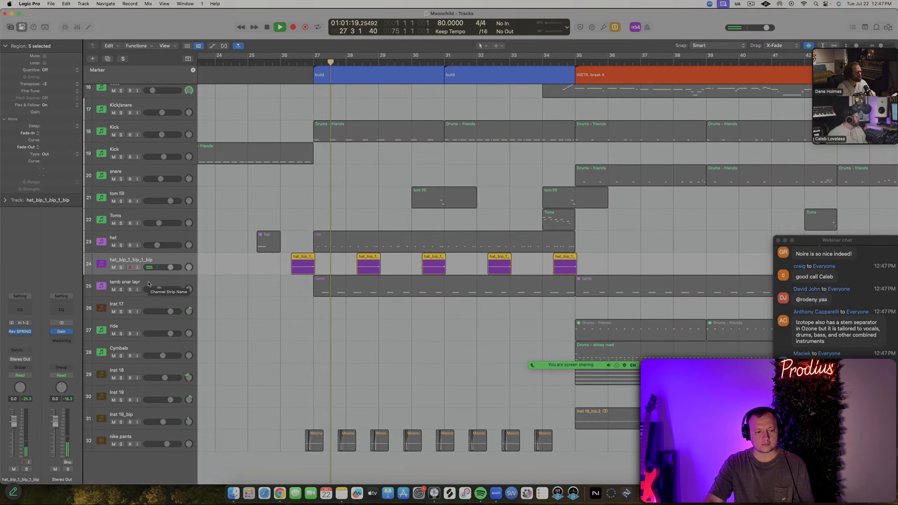
click(20, 332)
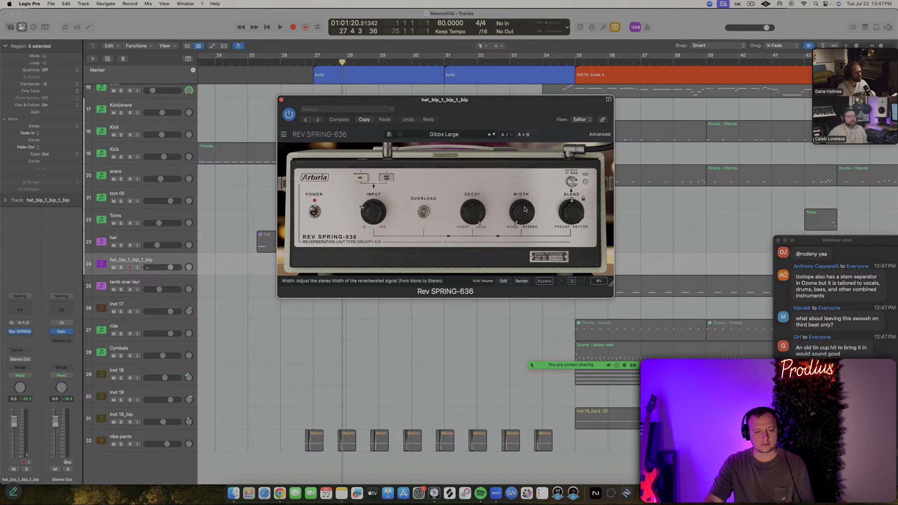
key(space)
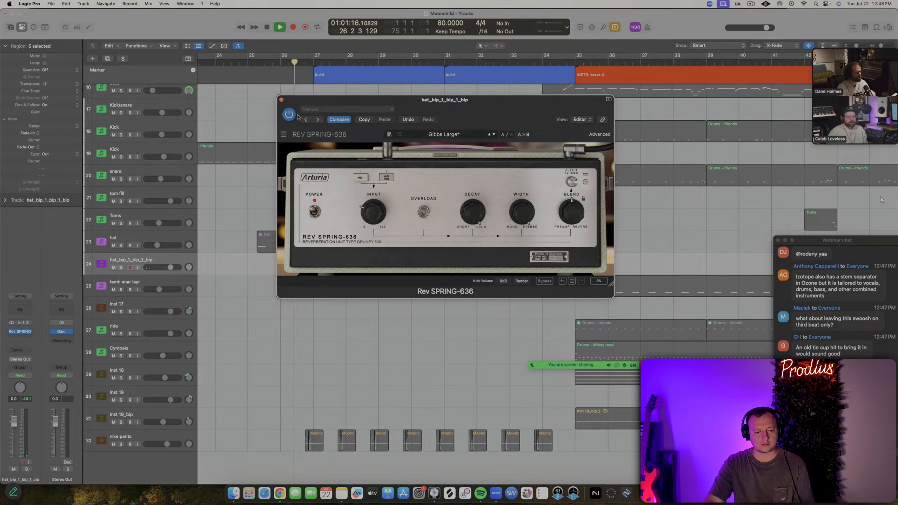
click(281, 100)
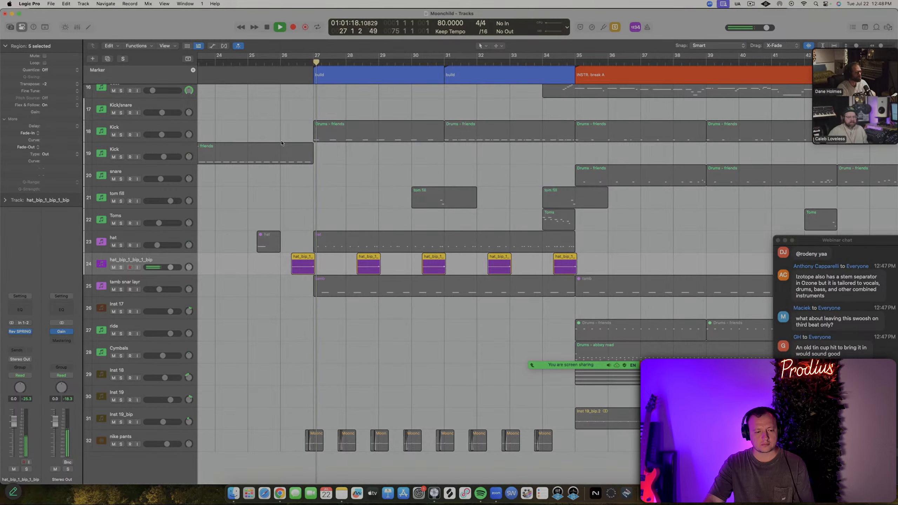
key(space)
Fine-tune the Rev SPRING-636 Blend on the hat_bip_1_bip_1_bip track while replaying its soloed hits around bar 27
click(25, 333)
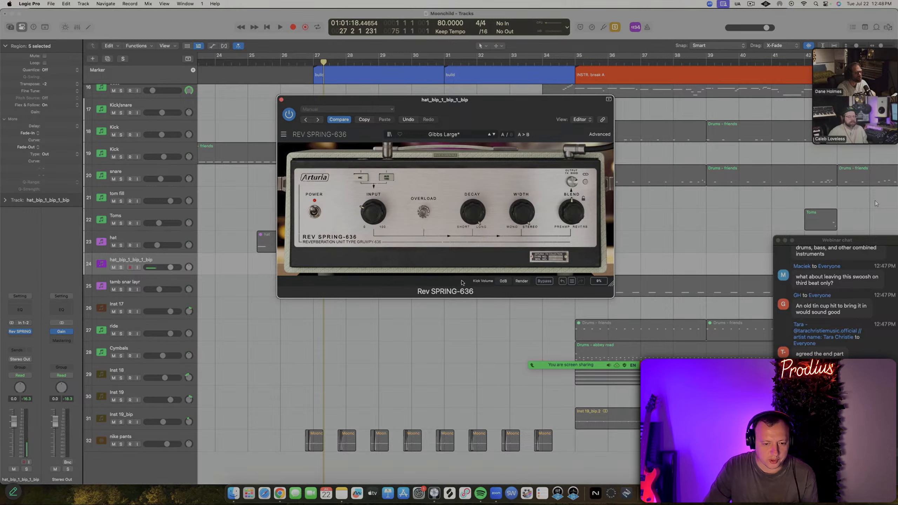
key(space)
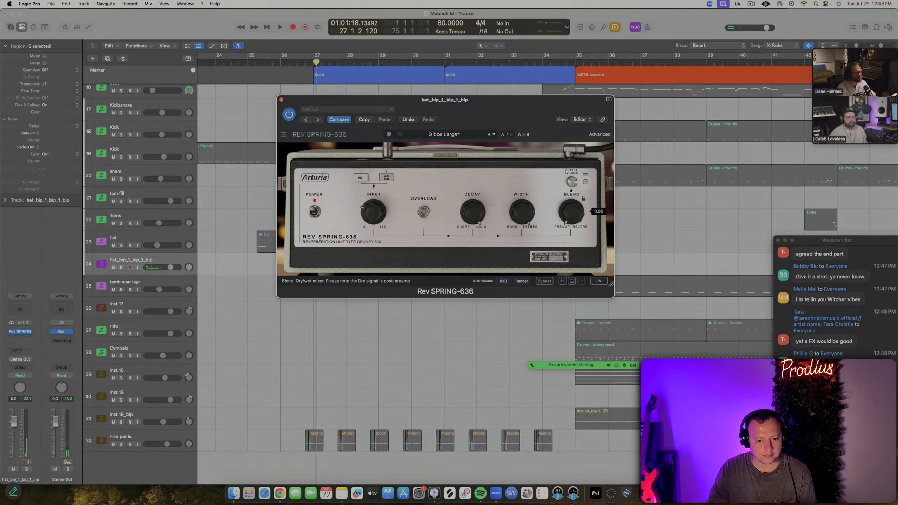
key(space)
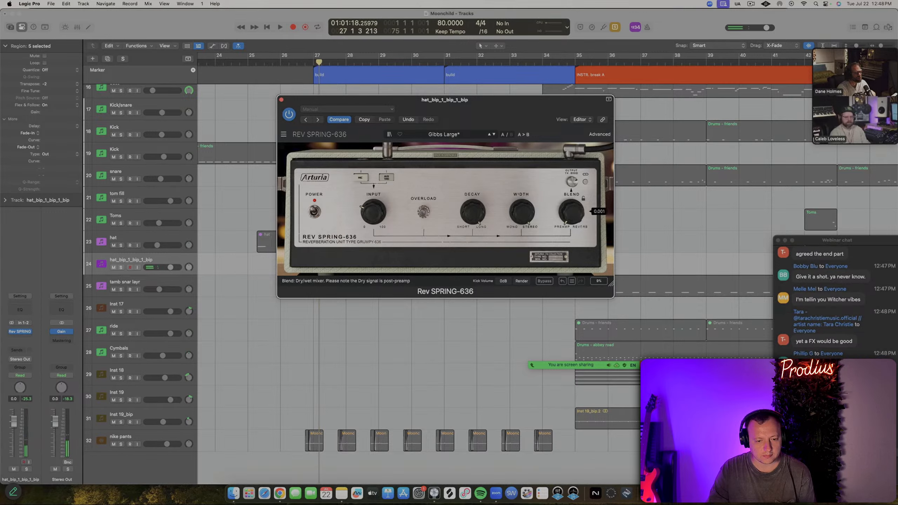
key(space)
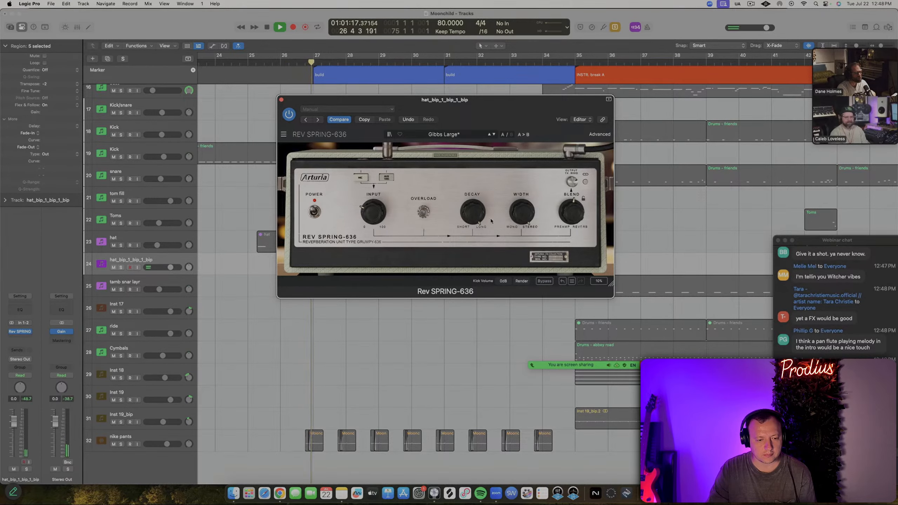
click(284, 100)
key(space)
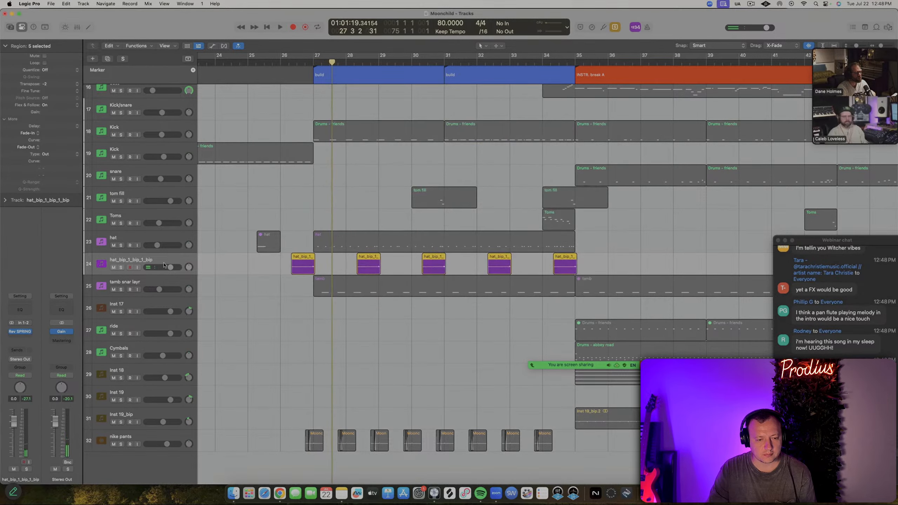
Compare the build with the hat_bip_1_bip_1_bip track muted and unmuted in the full mix, and lower its volume to about -9 dB
click(114, 267)
key(space)
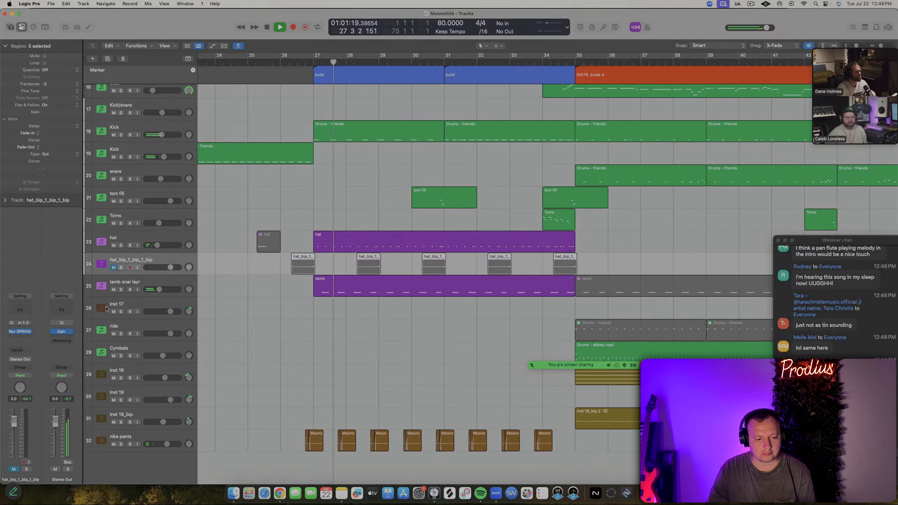
click(114, 268)
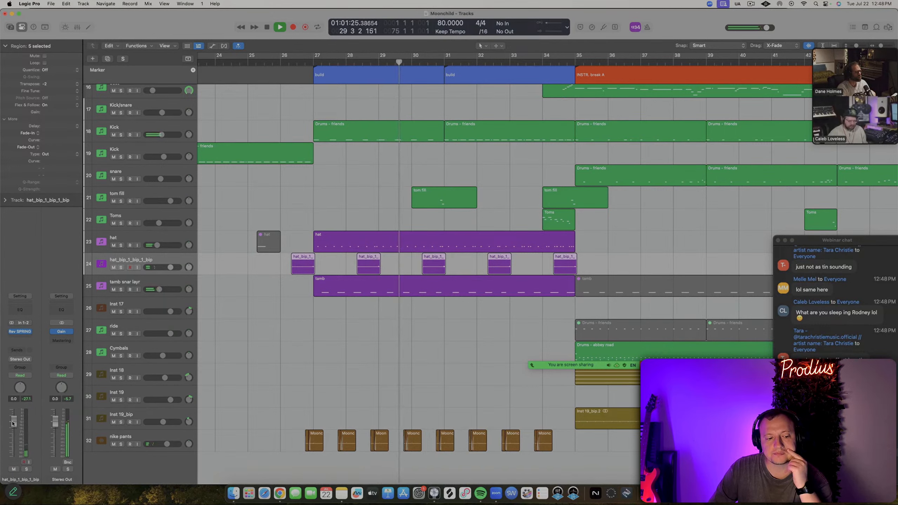
drag(14, 428, 14, 444)
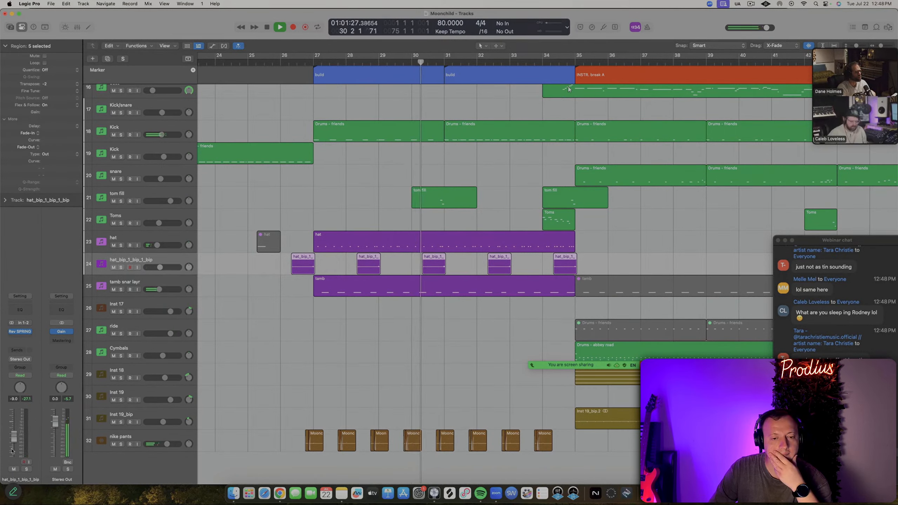
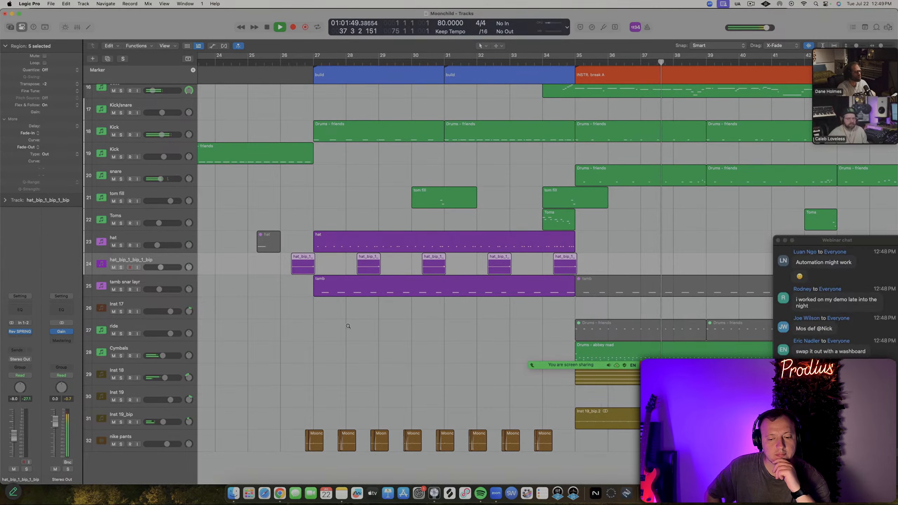
Follow the playback through INSTR break A, select the snare track and replay the section from around bar 39
scroll(348, 327, down, 2)
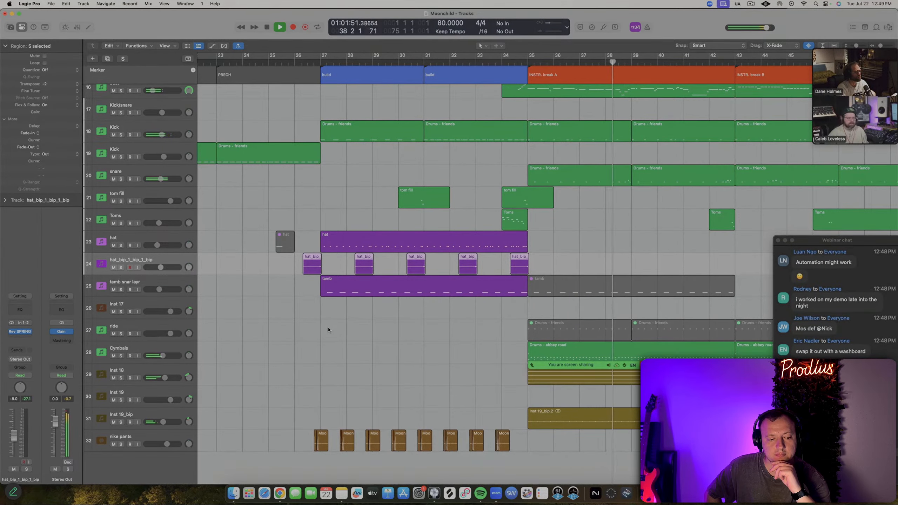
scroll(328, 330, right, 5)
scroll(328, 330, right, 1)
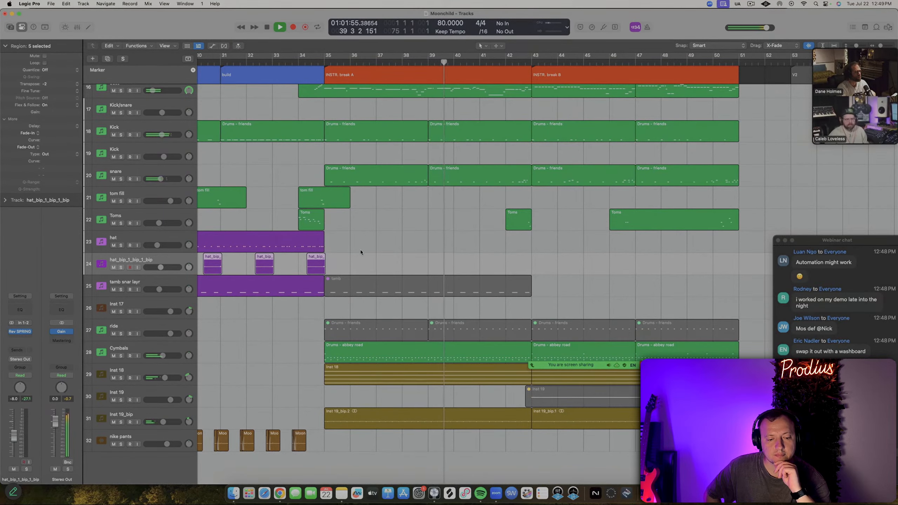
scroll(262, 311, right, 5)
scroll(265, 329, up, 3)
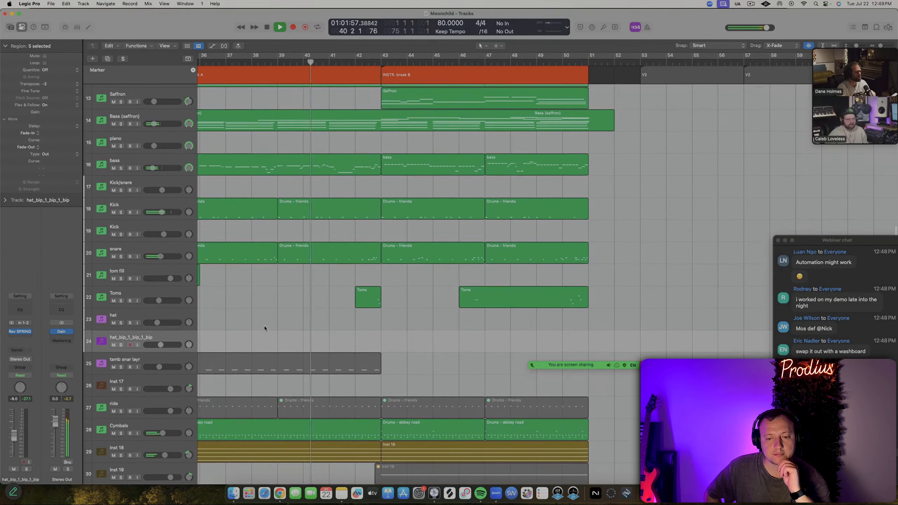
click(157, 245)
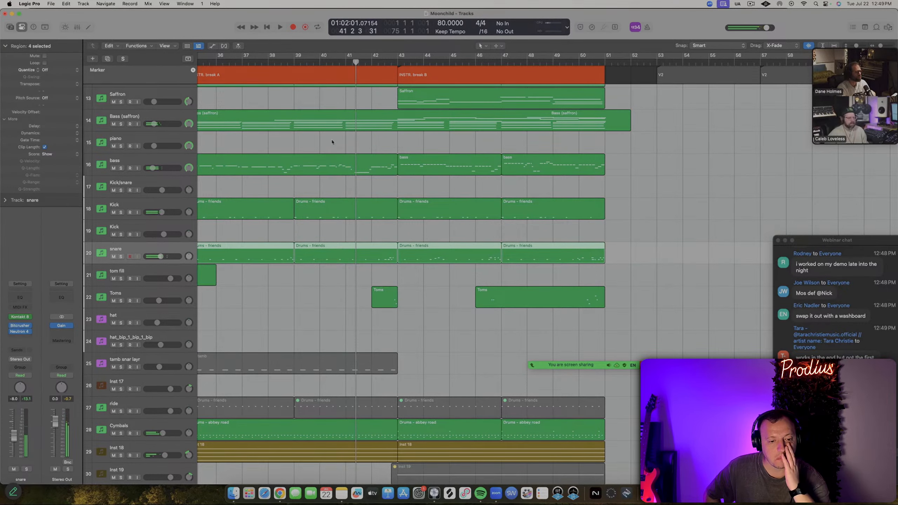
scroll(331, 87, up, 5)
key(space)
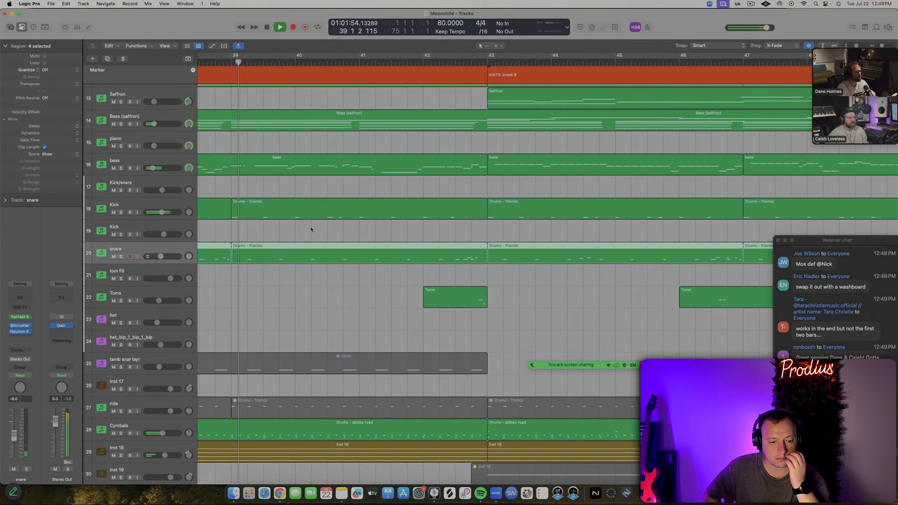
scroll(336, 245, right, 3)
scroll(338, 245, left, 4)
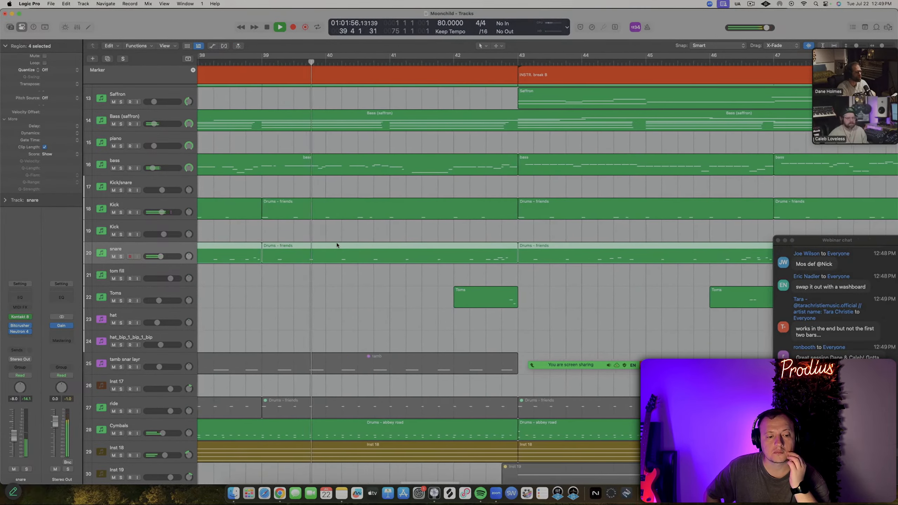
Open the snare track's Drums - friends region starting at bar 39 in the Piano Roll and stop playback
scroll(338, 245, up, 4)
click(354, 232)
click(374, 249)
double_click(374, 249)
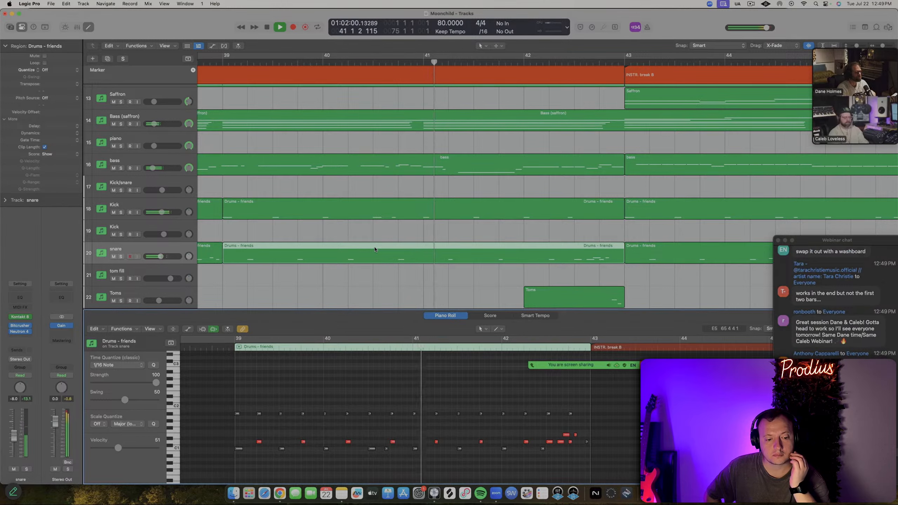
key(space)
click(410, 292)
click(407, 250)
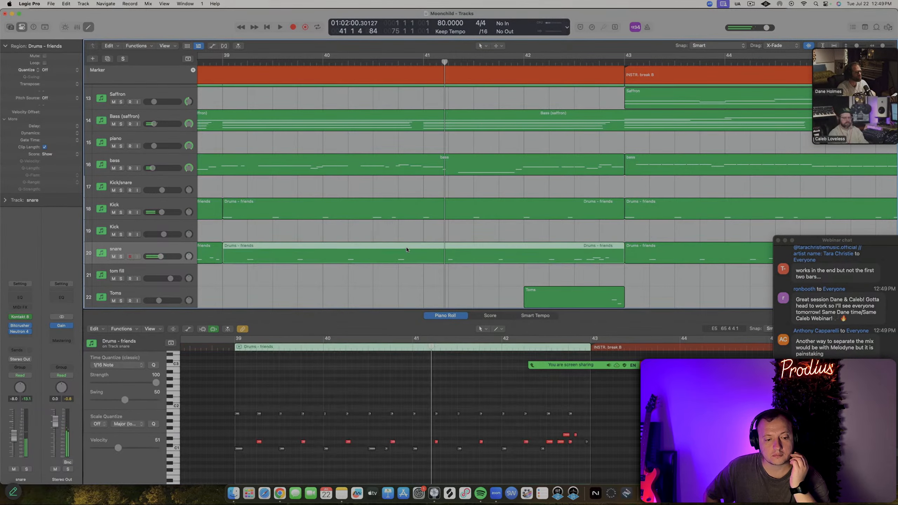
Play back INSTR break A from bar 39 to check the snare pattern leading up to bar 41
scroll(415, 386, up, 3)
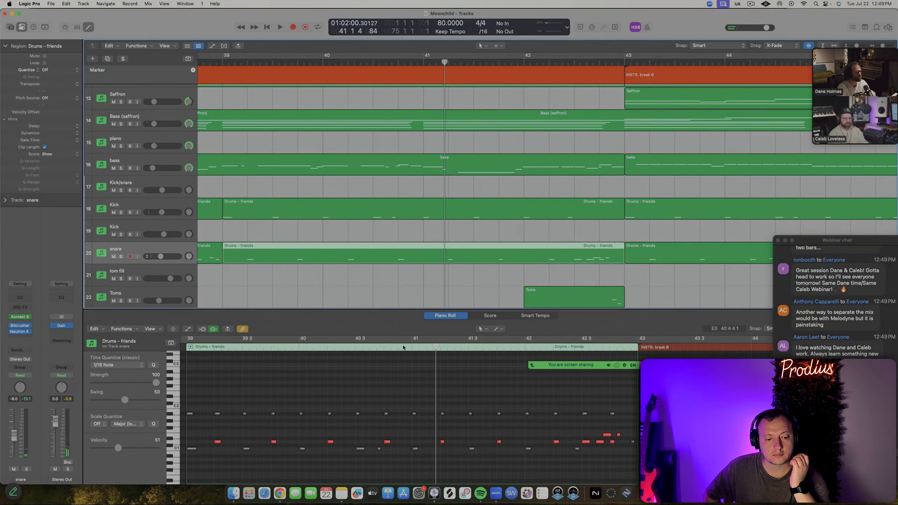
key(space)
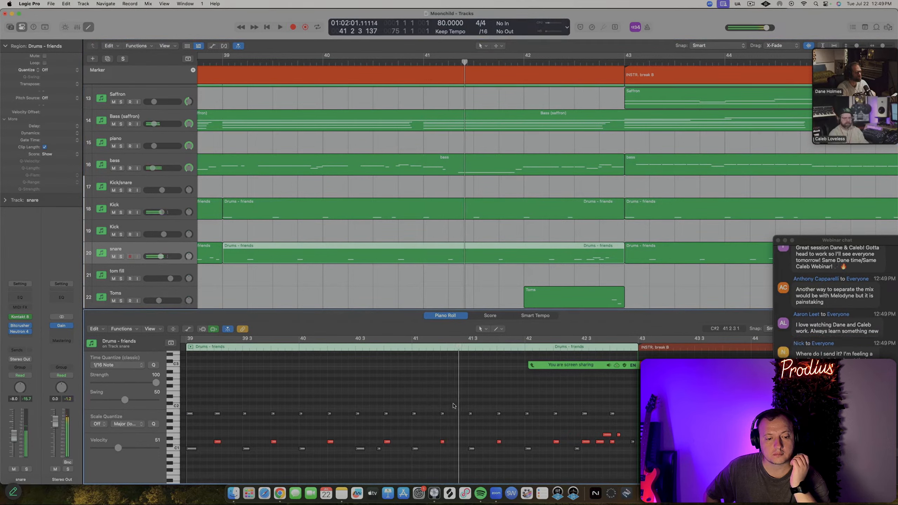
key(space)
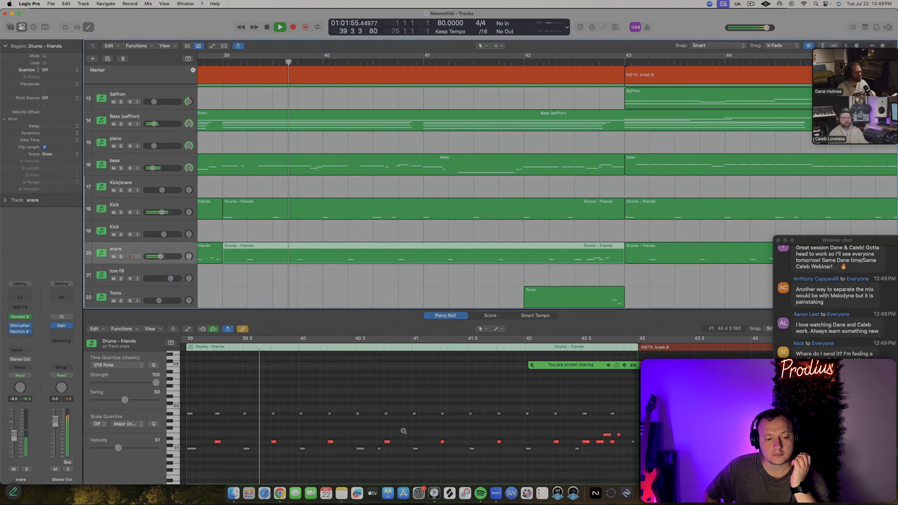
scroll(404, 433, up, 3)
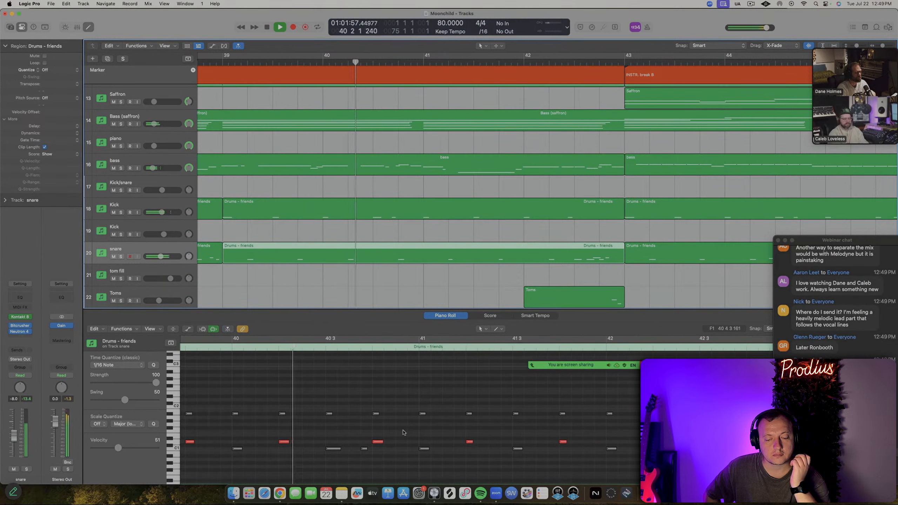
key(space)
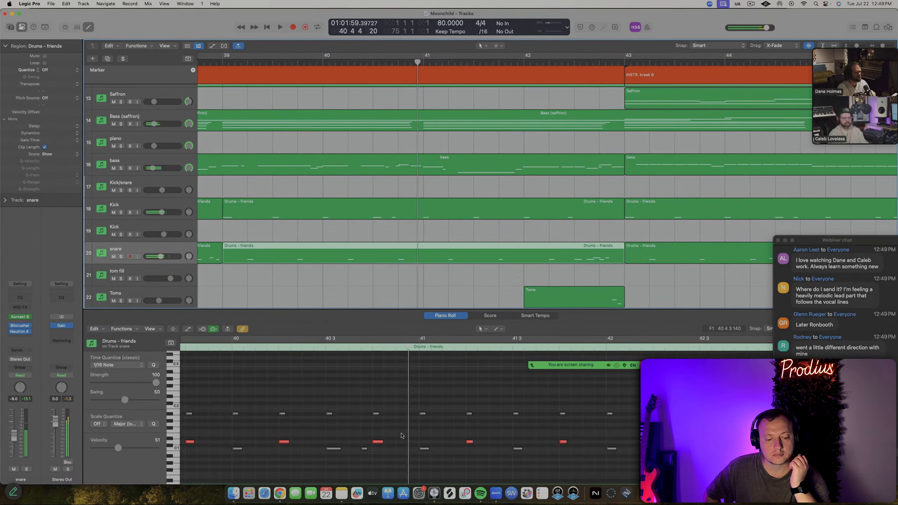
Add two snare notes in the last half beat before bar 41 and lower their velocity to about 104
mouse_move(400, 437)
mouse_down()
mouse_move(378, 446)
mouse_move(401, 435)
mouse_move(413, 443)
mouse_up()
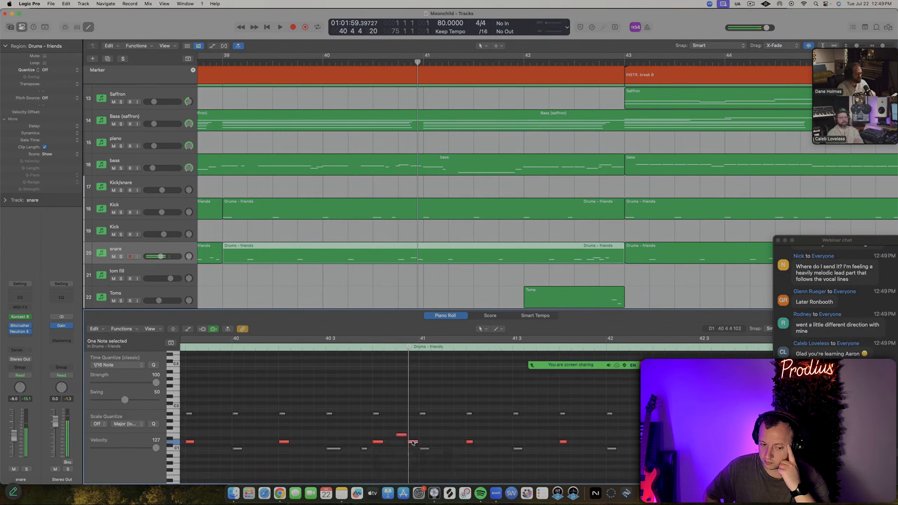
key(t)
key(Escape)
key(t)
key(v)
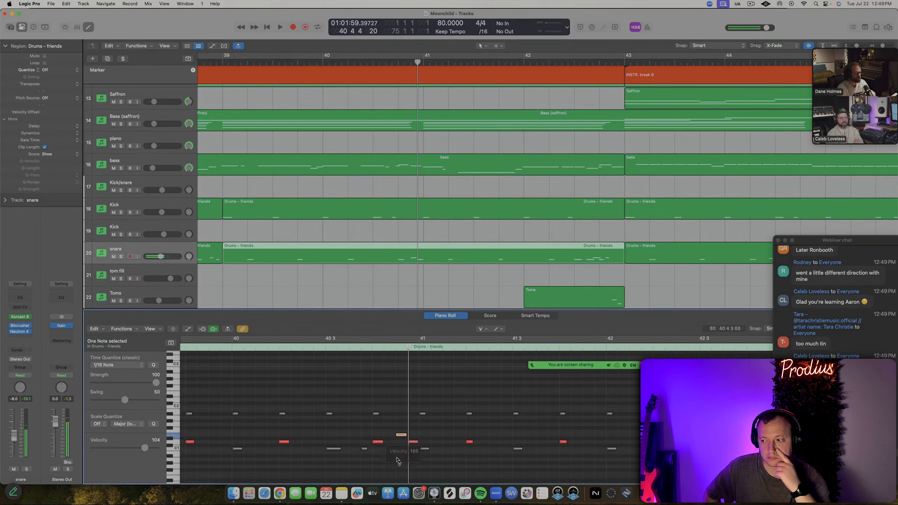
Play back the passage from about bar 40 into bar 41 twice to check the new snare notes
key(shift+space)
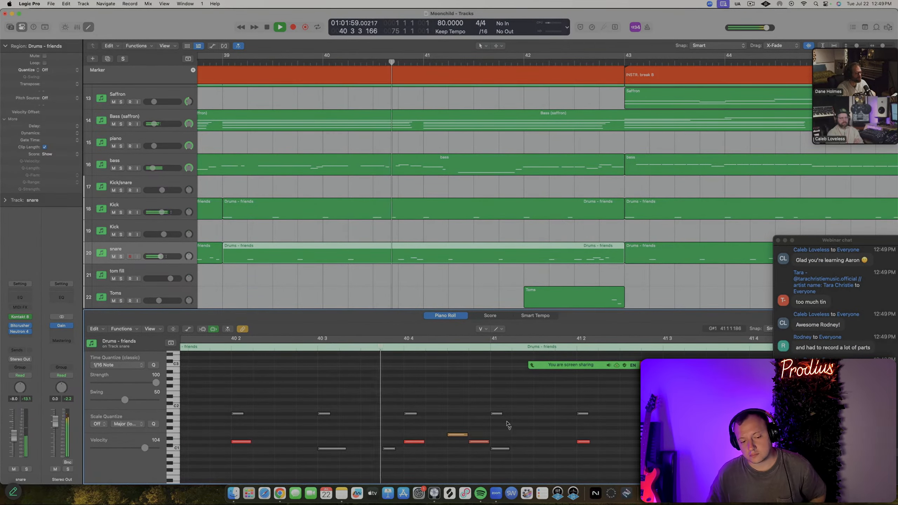
key(space)
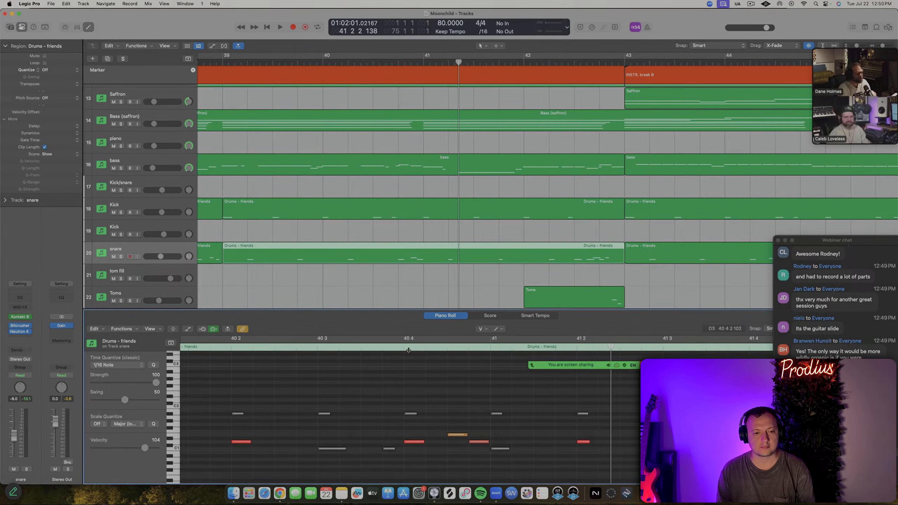
click(222, 347)
key(space)
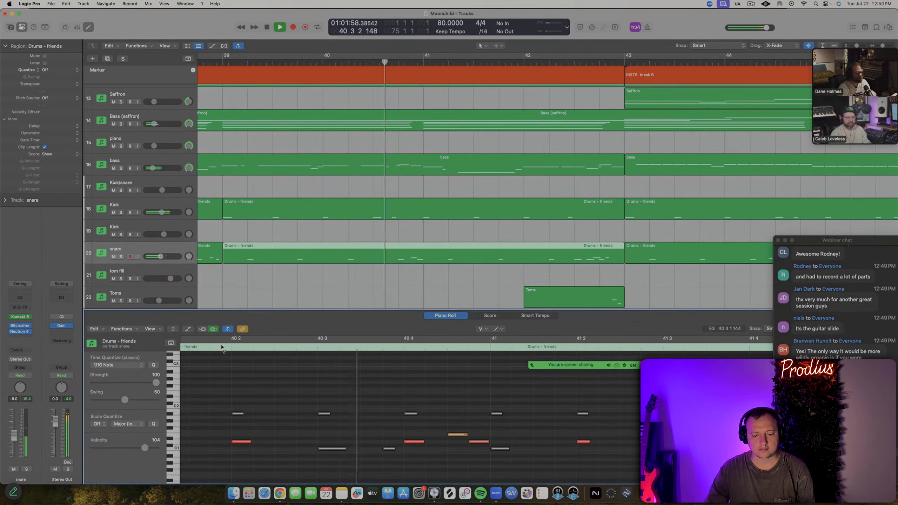
key(space)
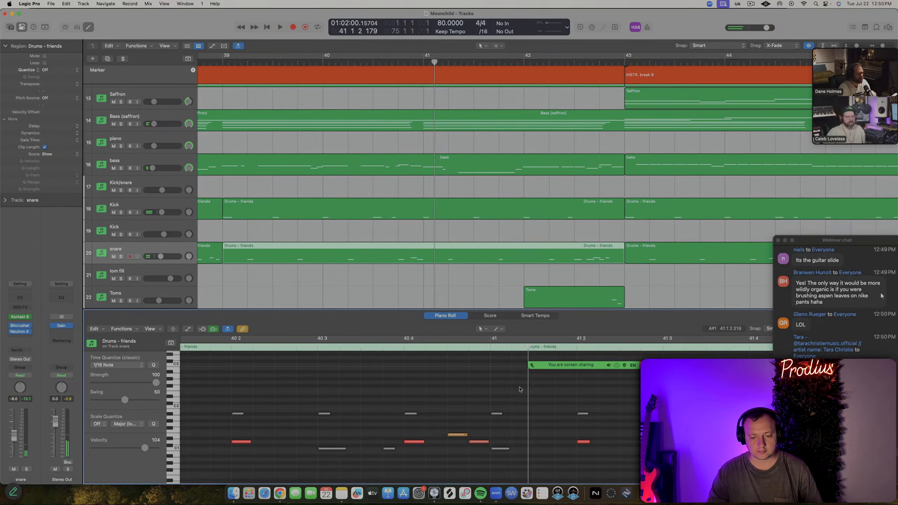
Select all regions on the Kick track and inspect the kick notes around bar 31 in the Piano Roll
click(226, 209)
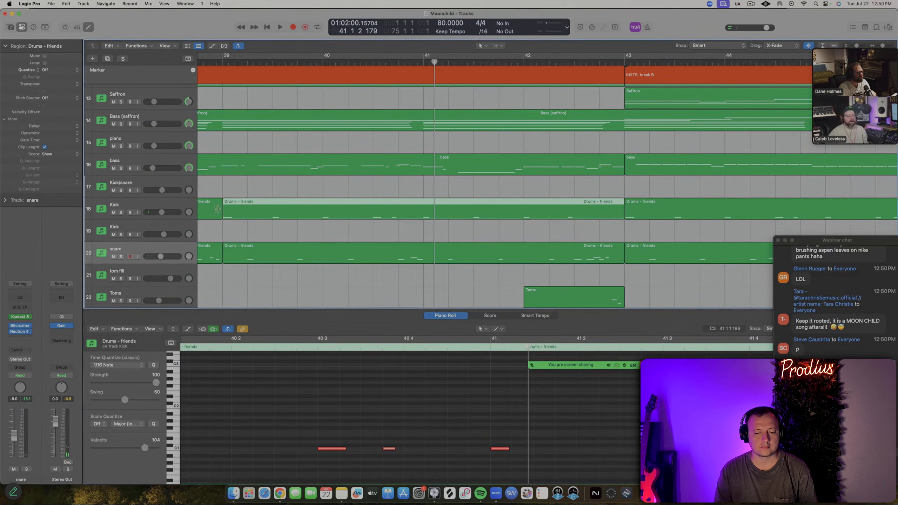
click(164, 208)
drag(455, 411, 477, 451)
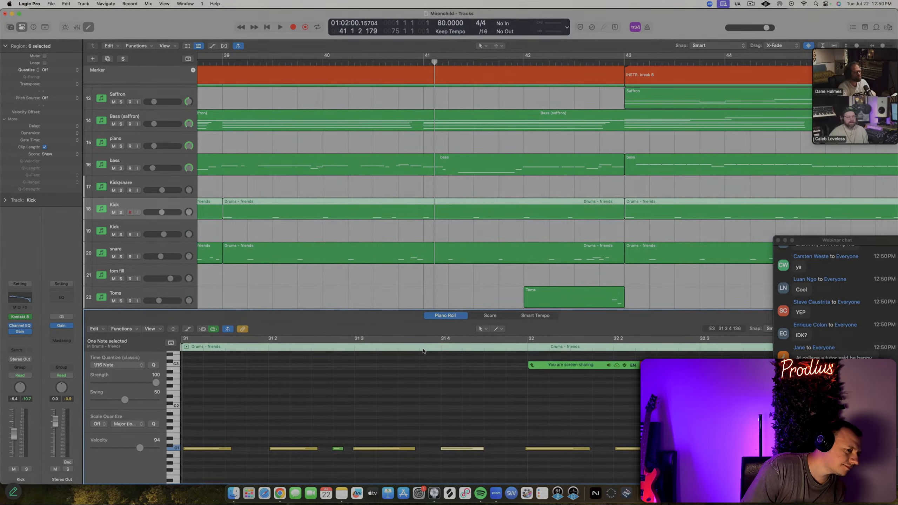
key(e)
scroll(424, 352, down, 5)
scroll(424, 351, left, 10)
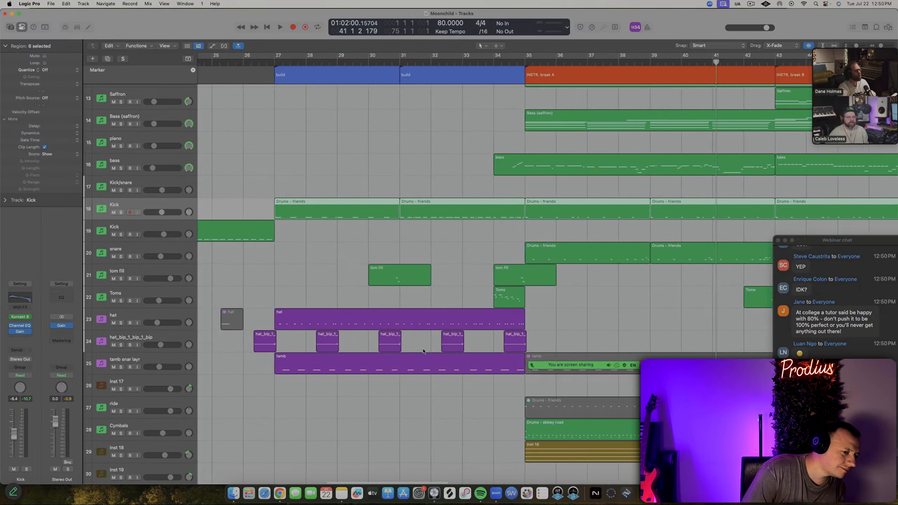
Select the nike pants track and play back INSTR break A around bars 40 to 41
scroll(440, 371, down, 4)
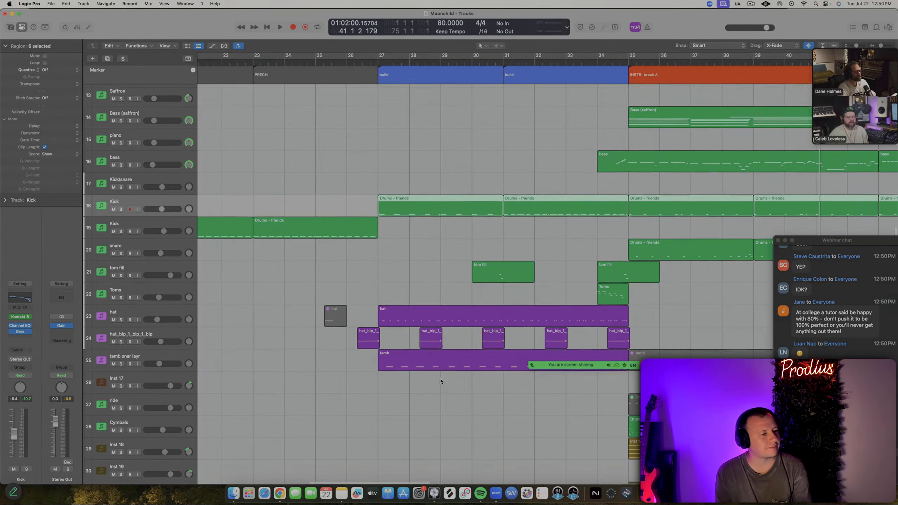
click(167, 433)
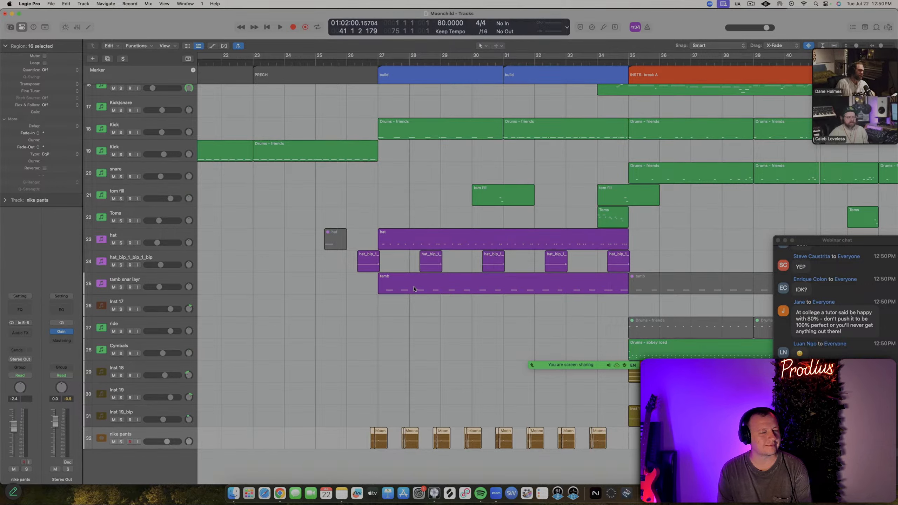
mouse_move(326, 452)
mouse_down()
mouse_move(650, 455)
mouse_move(318, 435)
mouse_up()
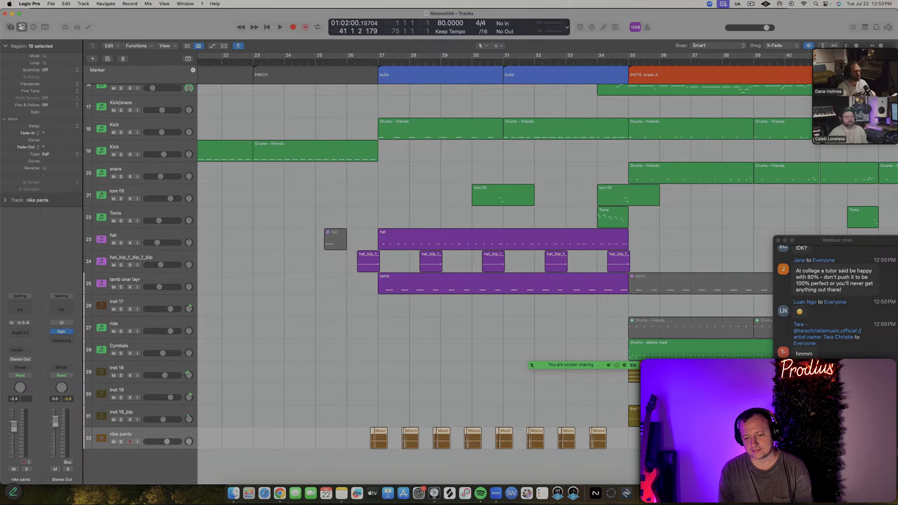
scroll(416, 381, right, 10)
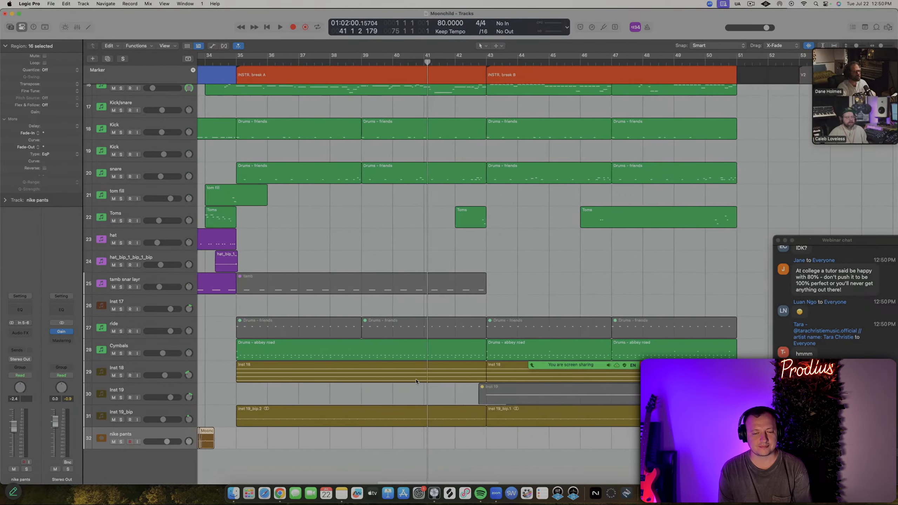
scroll(416, 382, left, 8)
key(space)
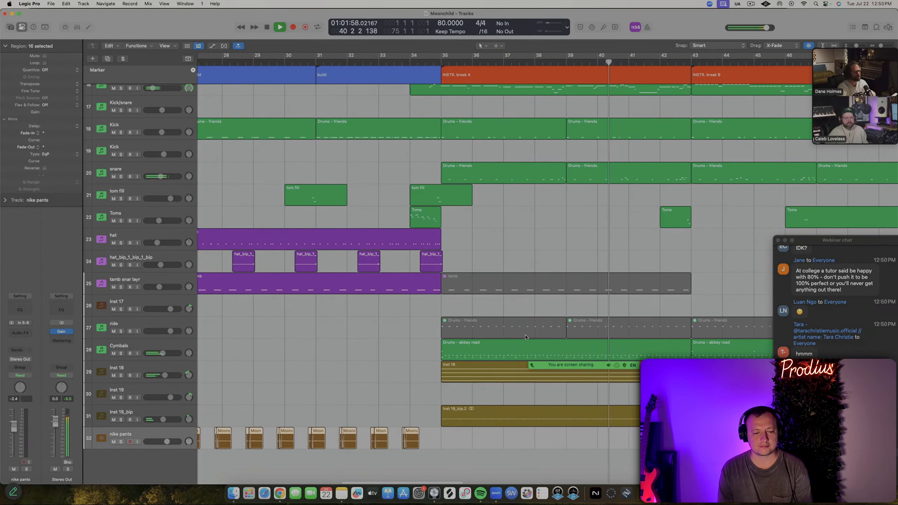
scroll(525, 337, up, 5)
scroll(525, 337, right, 5)
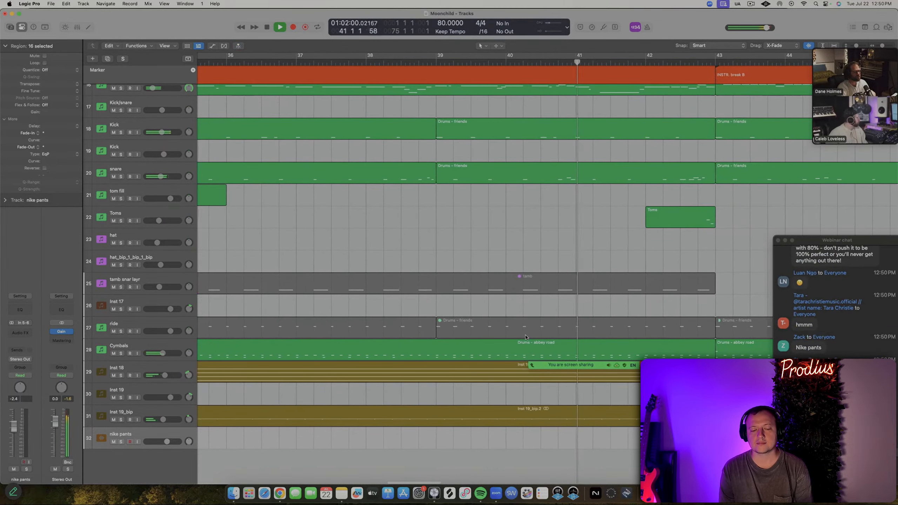
key(space)
Select the snare track with all its regions and replay INSTR break A from bar 39
click(586, 175)
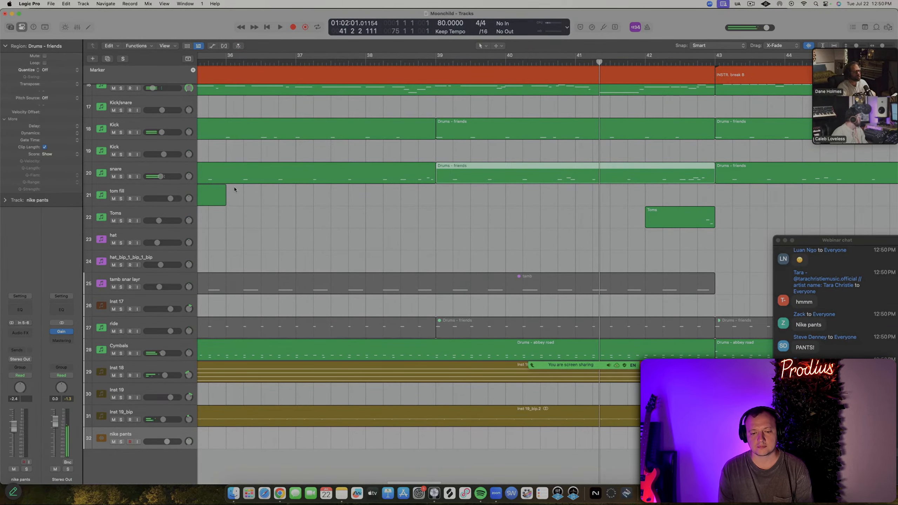
click(142, 170)
scroll(478, 195, right, 5)
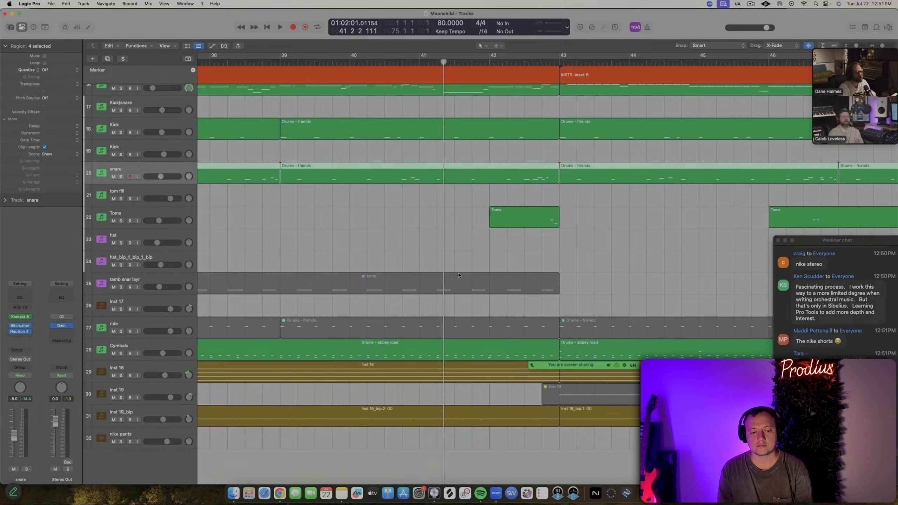
click(276, 61)
key(space)
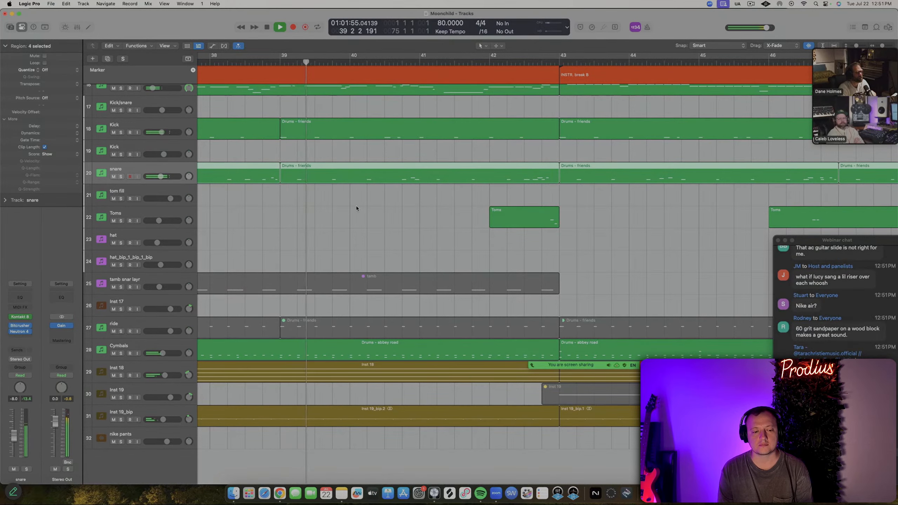
scroll(436, 259, up, 3)
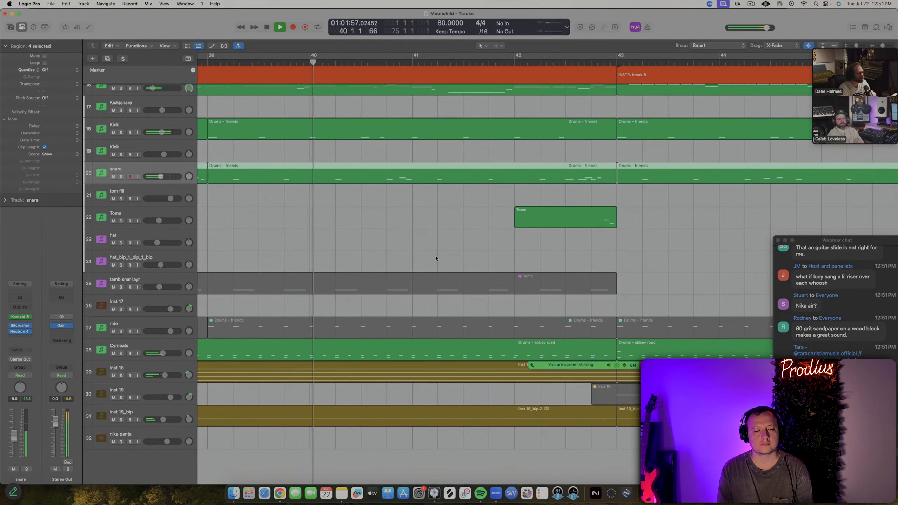
scroll(436, 257, up, 3)
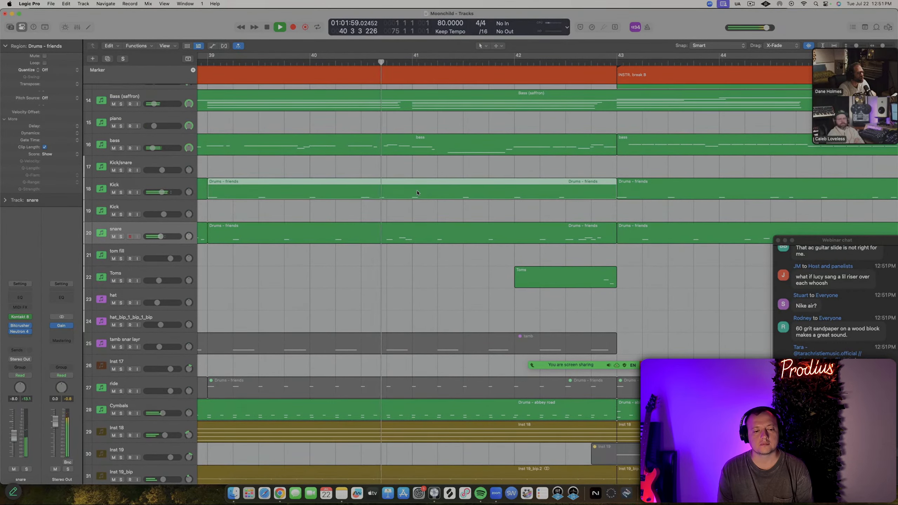
Open the Kick region starting at bar 39 in the Piano Roll and add two C1 kick notes after bar 41's downbeat
double_click(433, 185)
key(space)
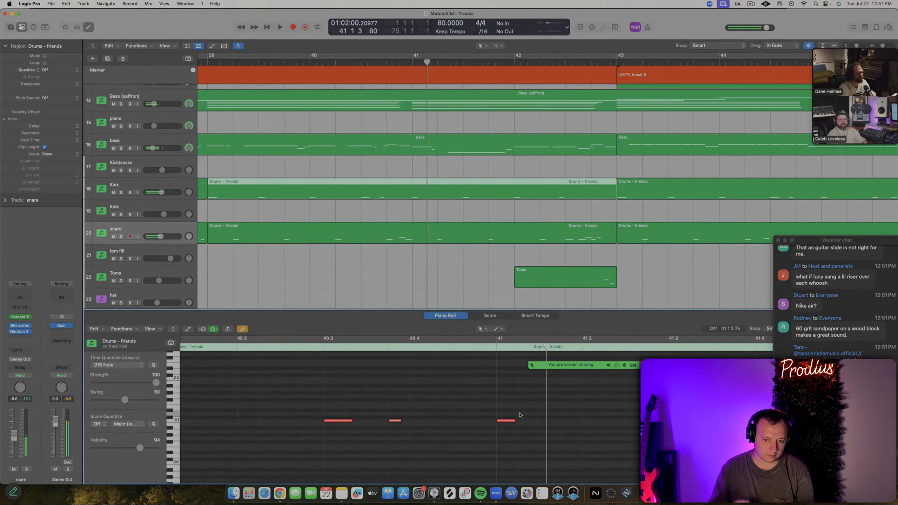
drag(509, 421, 629, 421)
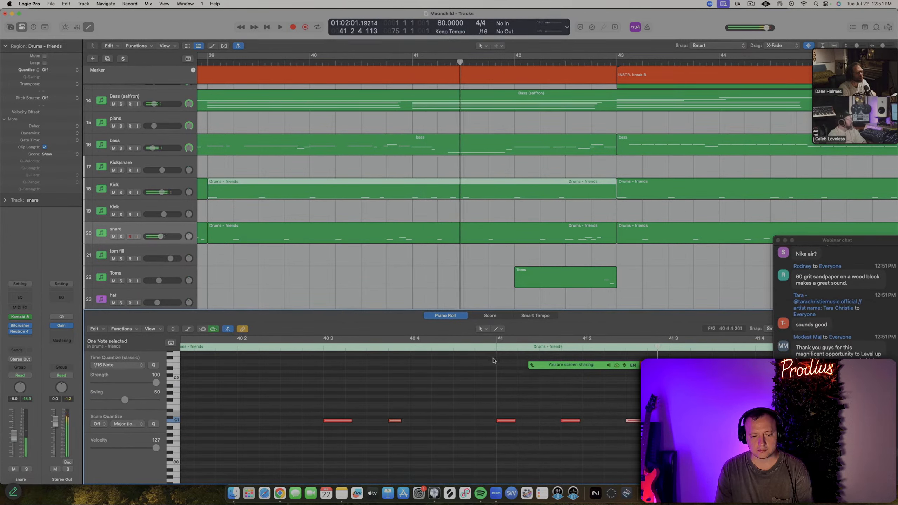
key(e)
Open the Cymbals track's Drums - abbey road region in the Piano Roll and play the passage into bar 41
scroll(449, 346, down, 4)
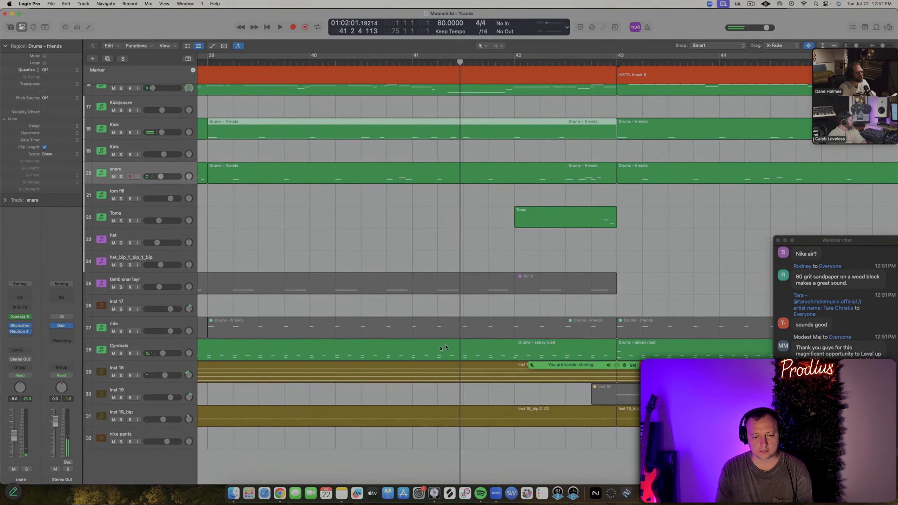
click(420, 352)
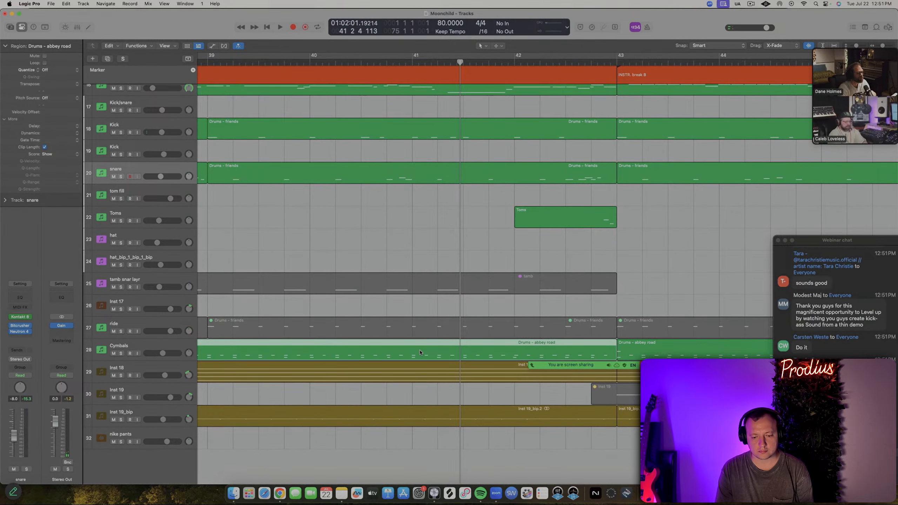
key(e)
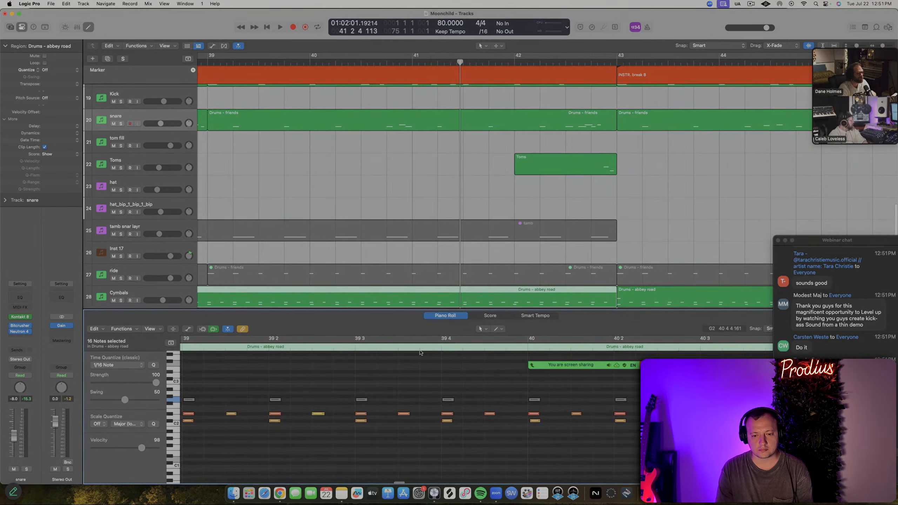
key(space)
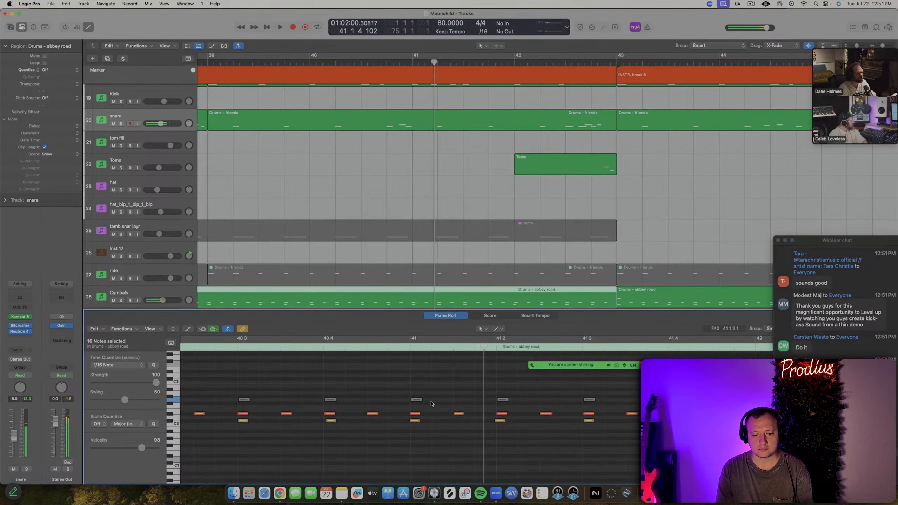
scroll(433, 407, down, 5)
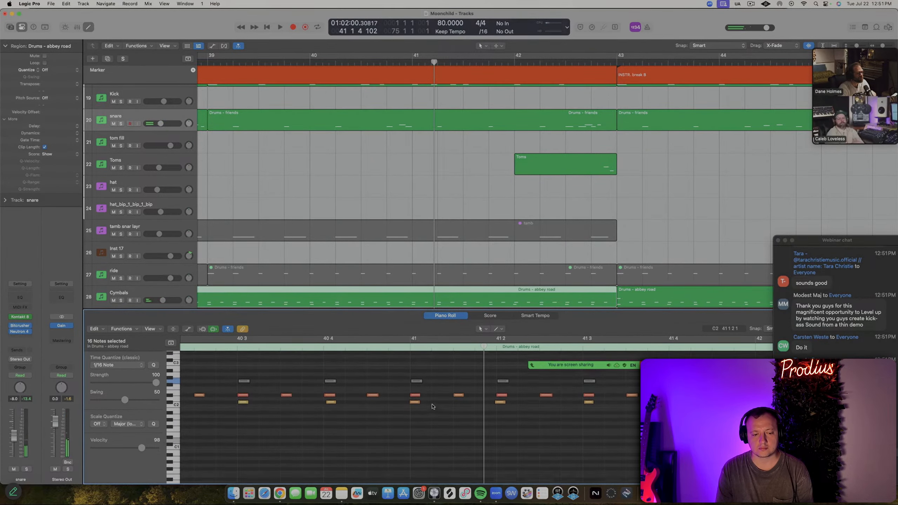
key(e)
scroll(420, 340, down, 3)
Solo the Cymbals track and play back the passage around bar 41
key(space)
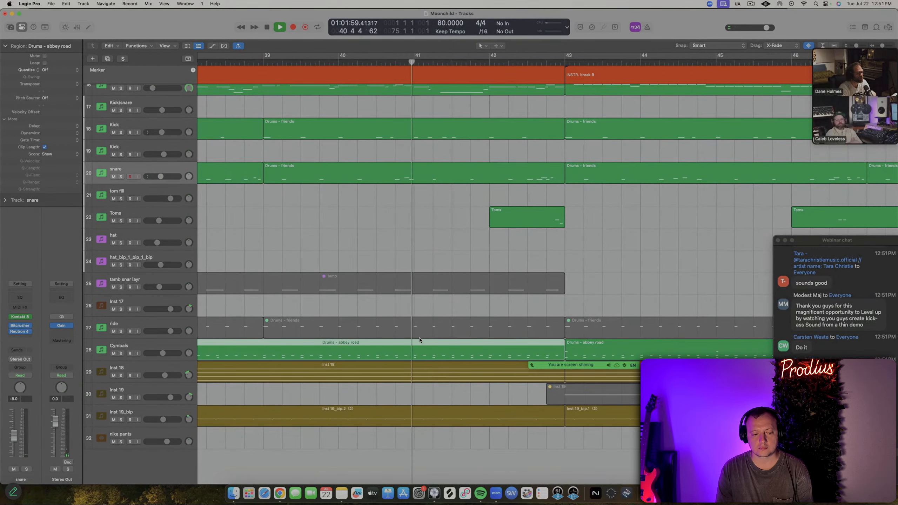
key(space)
click(177, 346)
key(ctrl+s)
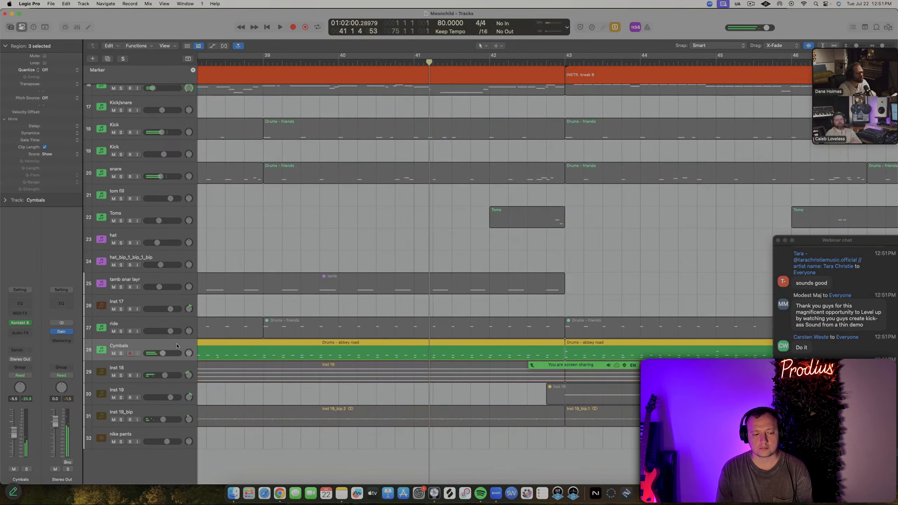
key(space)
click(449, 380)
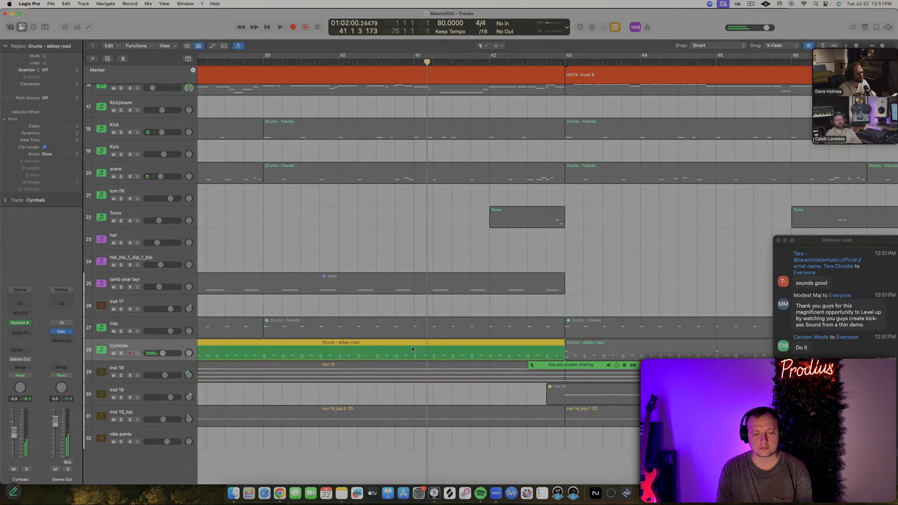
Open the soloed Drums - abbey road region in the Piano Roll and raise the C#2 cymbal note on bar 41's downbeat to velocity 119
double_click(411, 349)
key(space)
key(space)
click(415, 414)
click(416, 421)
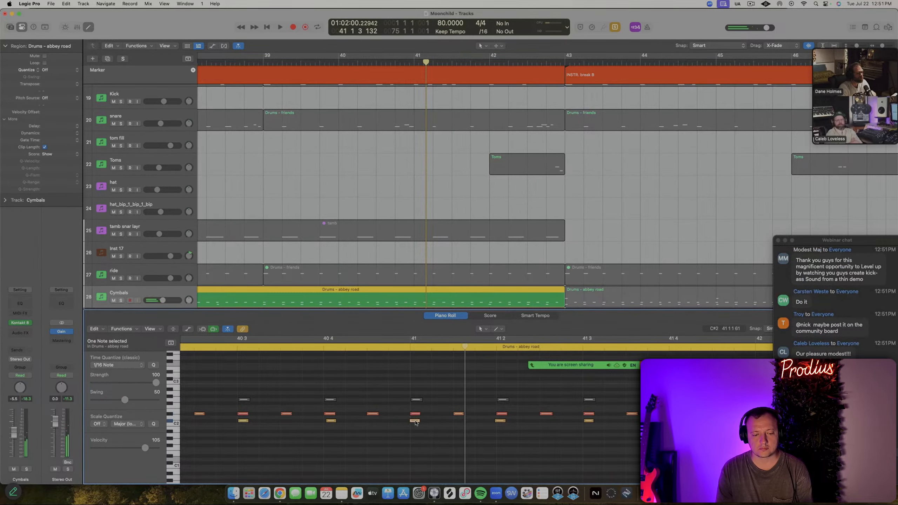
key(t)
key(v)
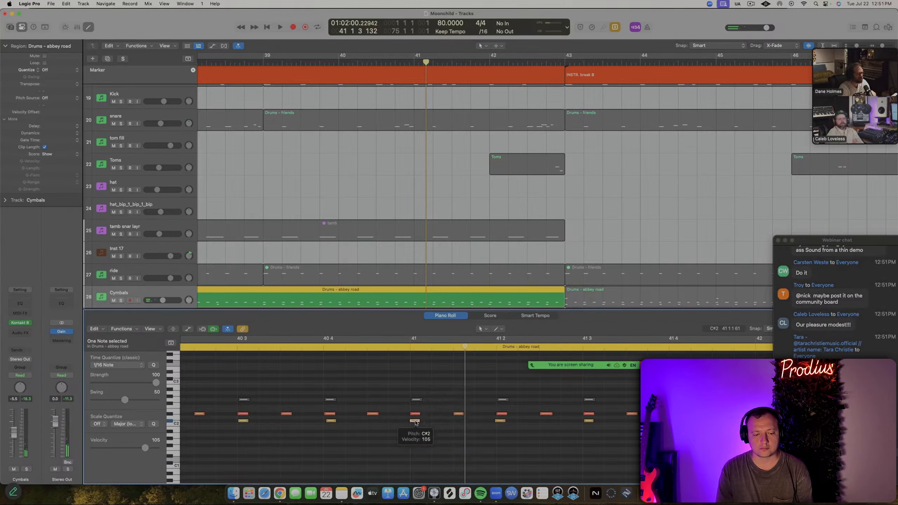
mouse_move(415, 422)
mouse_down()
mouse_move(416, 432)
mouse_move(416, 409)
mouse_up()
click(417, 429)
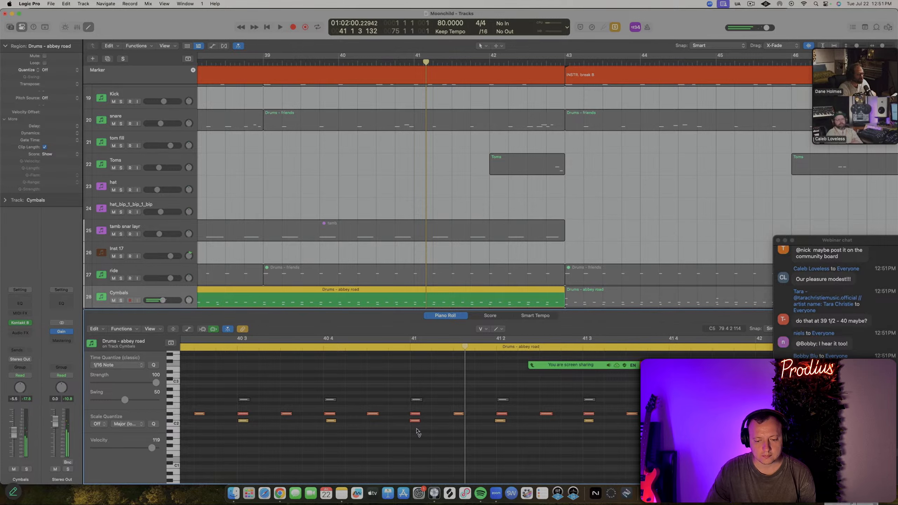
Delete the D#2 cymbal note on bar 41's downbeat
click(417, 414)
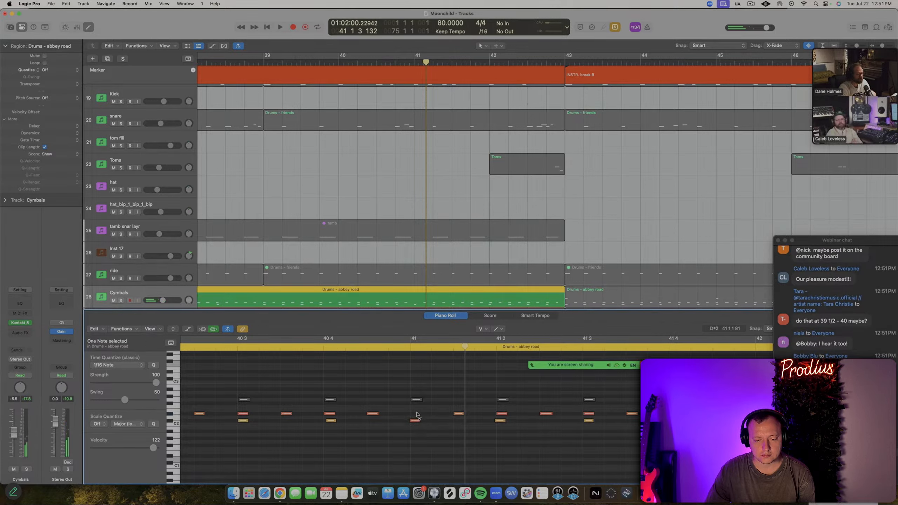
key(t)
key(t)
key(BackSpace)
Copy the C#2 cymbal note from bar 41's downbeat to the sixteenth before beat 2 and remove the neighbouring cymbal notes through beat 2
click(415, 421)
drag(458, 415, 480, 426)
key(t)
key(v)
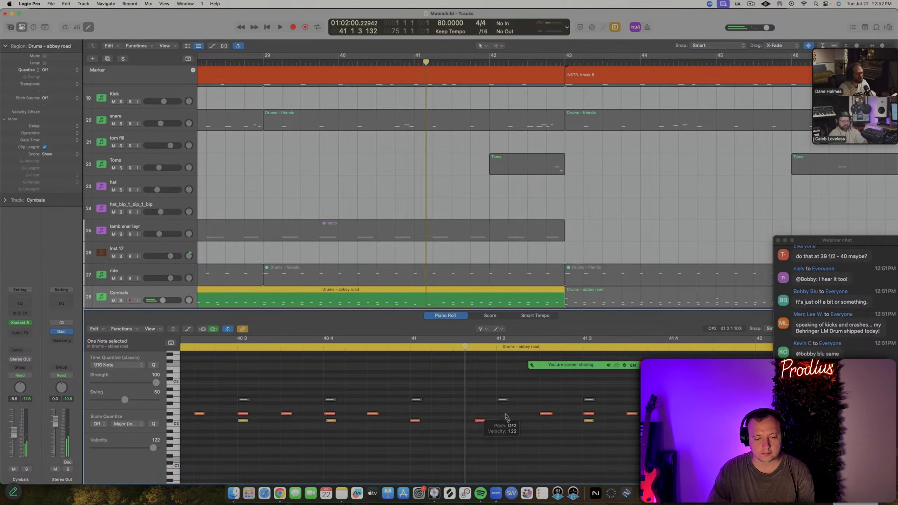
Move the cymbal note just before bar 41's beat 2 up in pitch, and move the one after beat 2 down to C#2
mouse_move(546, 413)
mouse_down()
mouse_move(545, 390)
mouse_move(546, 427)
mouse_move(546, 410)
mouse_up()
click(546, 390)
key(t)
key(t)
click(481, 422)
drag(480, 421, 481, 411)
drag(546, 411, 546, 427)
key(t)
key(v)
click(546, 428)
Save the project, play back the passage at bar 41 with the full arrangement, and close the Piano Roll
key(ctrl+s)
click(389, 339)
key(space)
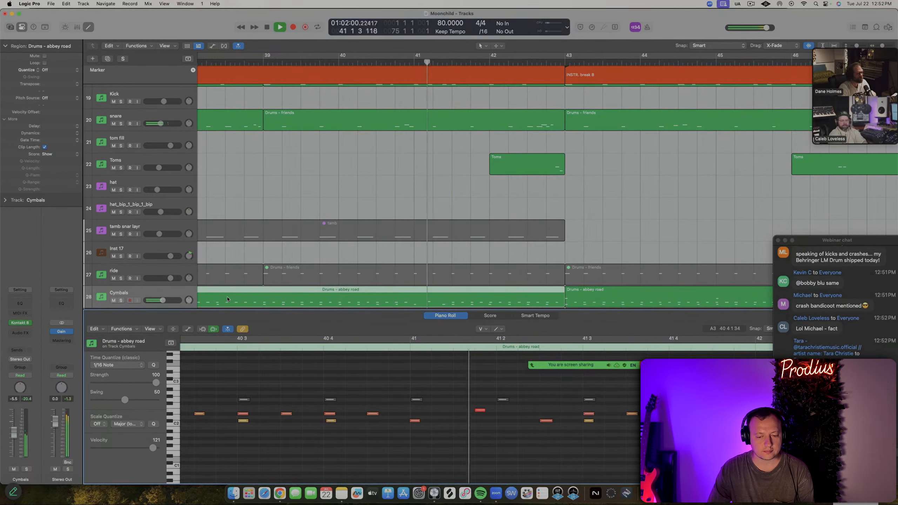
key(space)
double_click(403, 297)
Solo the Moonchild_Deo Gtrs_Keys track, listen to it around bar 41, and turn its solo off again
scroll(387, 271, down, 2)
scroll(366, 245, up, 6)
scroll(366, 246, up, 6)
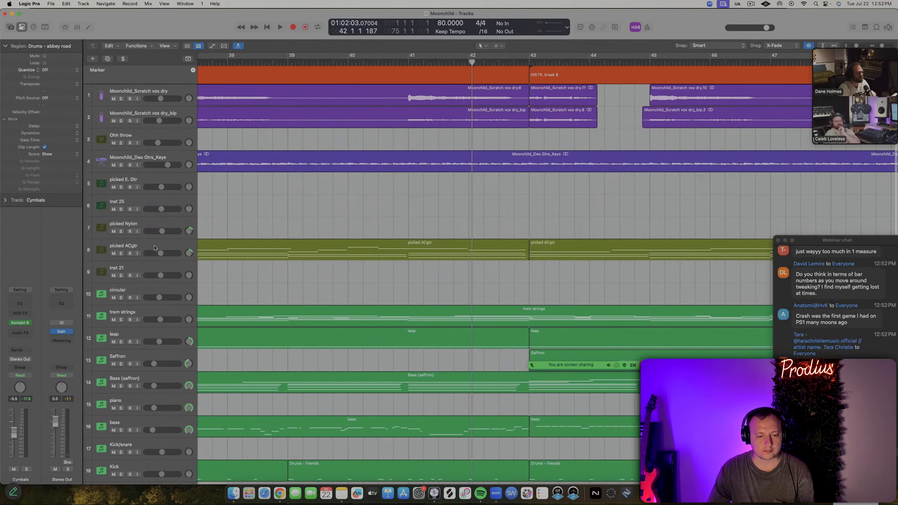
click(151, 246)
click(121, 165)
key(space)
key(space)
click(121, 165)
click(413, 157)
scroll(407, 163, up, 2)
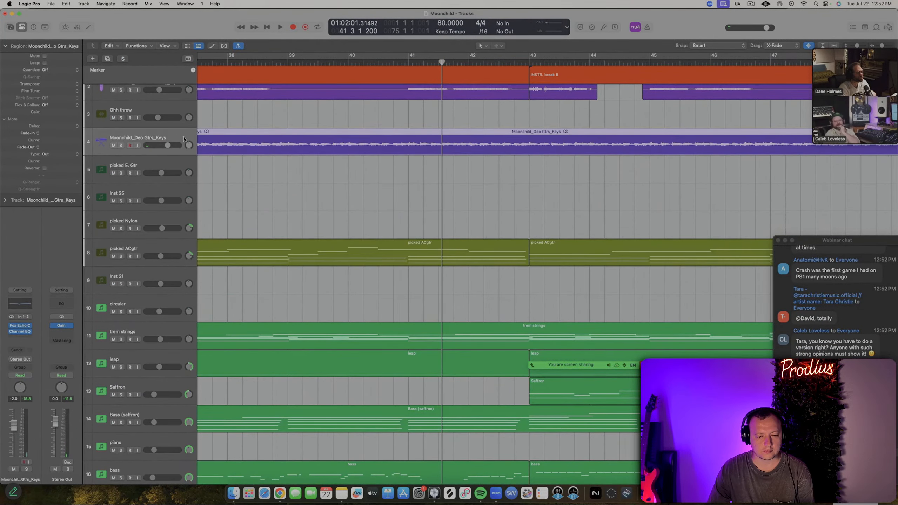
Open the Kontakt 8 instrument on the piano track and search its library for "electric g"
scroll(389, 177, down, 1)
scroll(257, 257, left, 2)
scroll(257, 256, down, 6)
scroll(228, 287, up, 1)
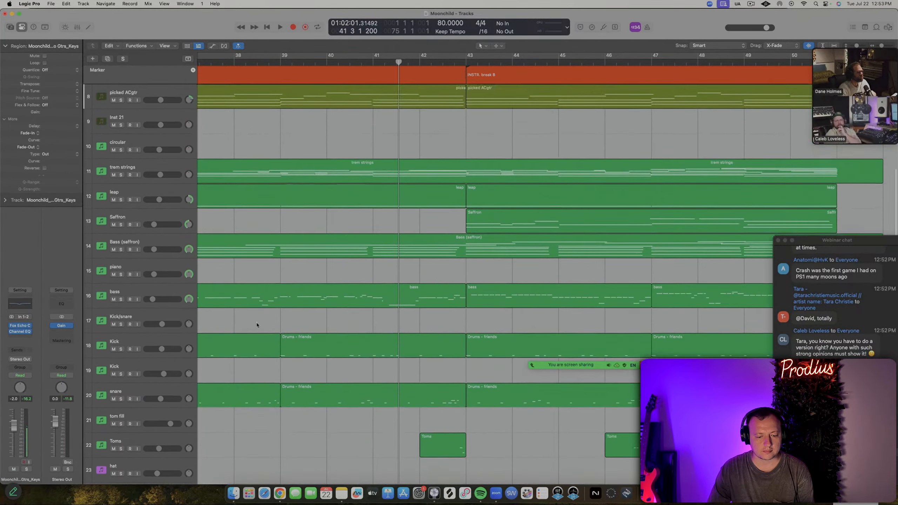
click(131, 269)
key(z)
click(20, 323)
click(357, 133)
text(electric g)
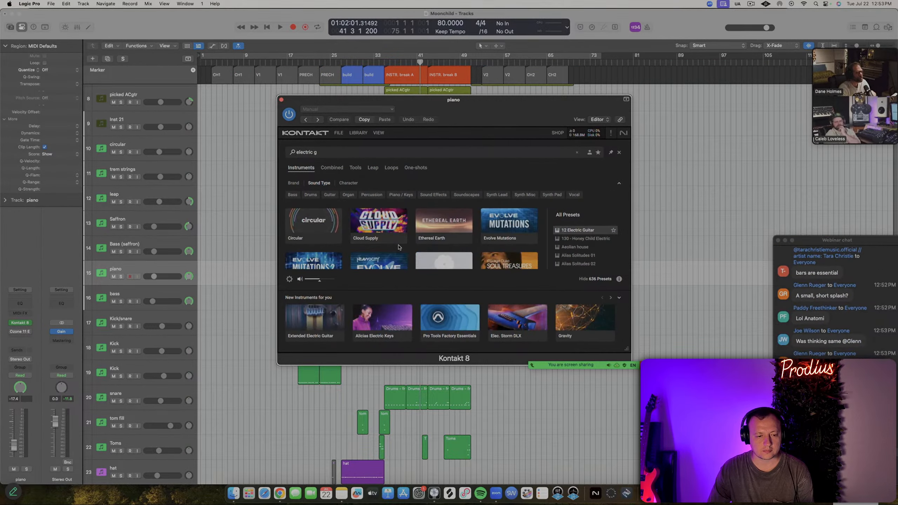
Enlarge the Kontakt results area and load the Electric Mint guitar instrument on the piano track
scroll(446, 241, down, 3)
drag(507, 292, 506, 413)
scroll(395, 308, down, 3)
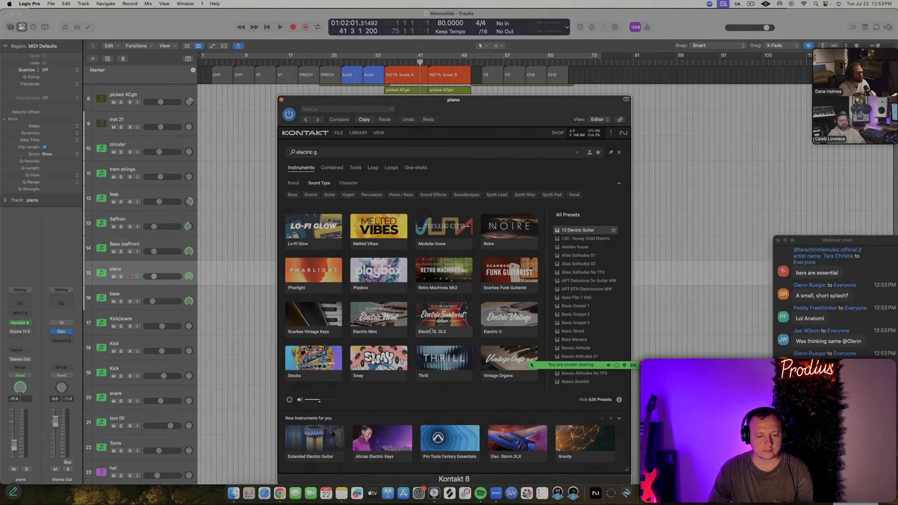
click(394, 308)
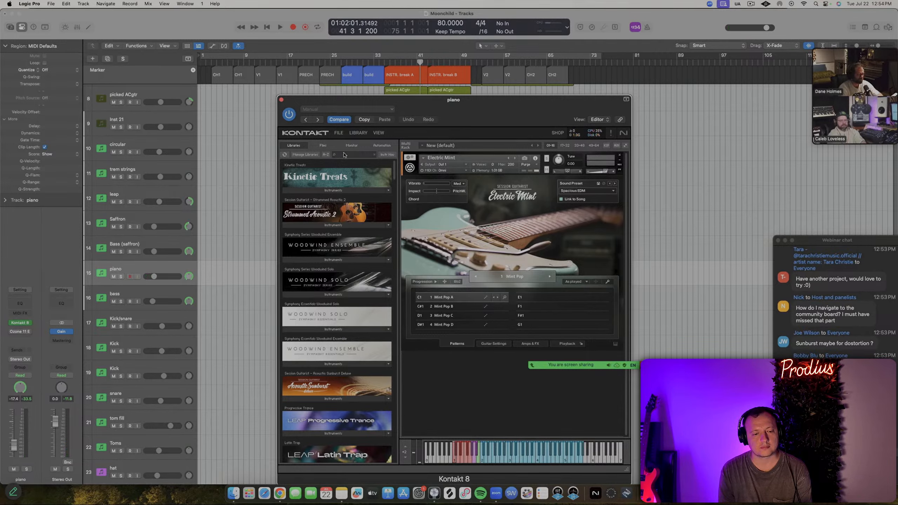
Filter the Kontakt libraries by "electr" and replace the loaded instrument with Electric Vintage (Melody)
text(electr)
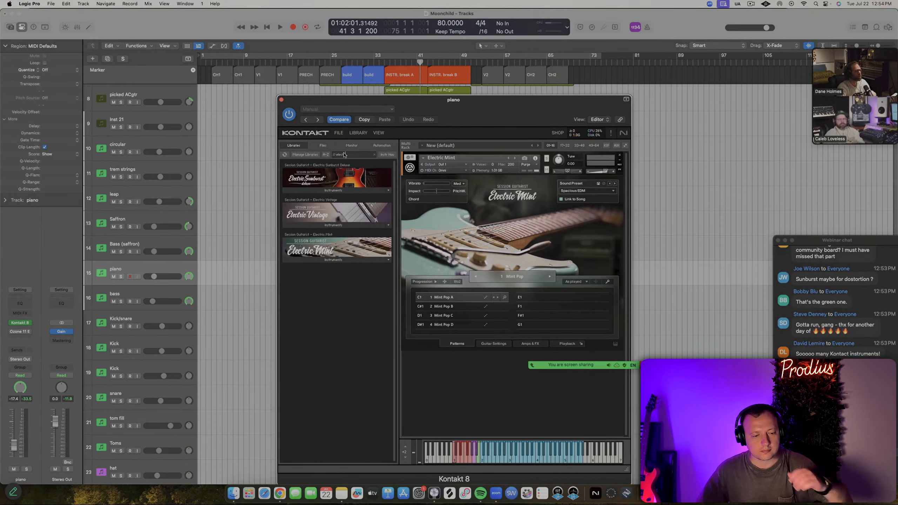
click(329, 225)
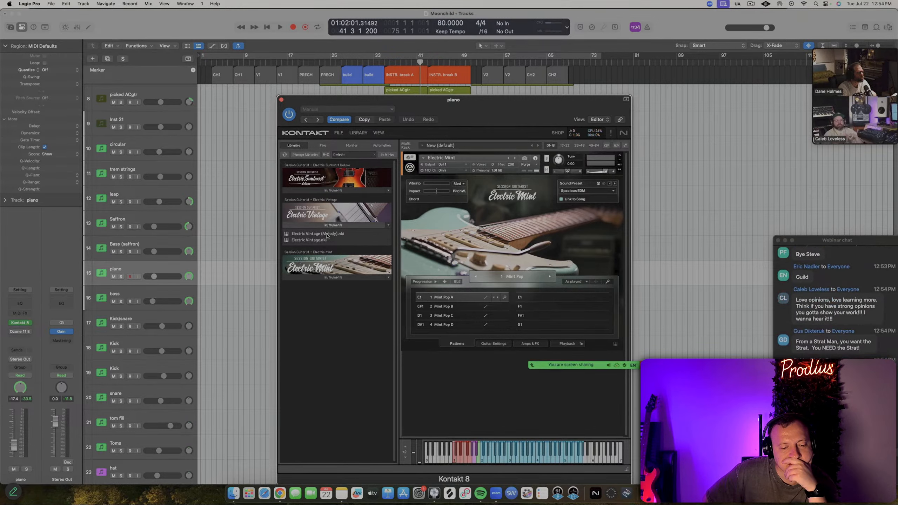
drag(329, 235, 459, 222)
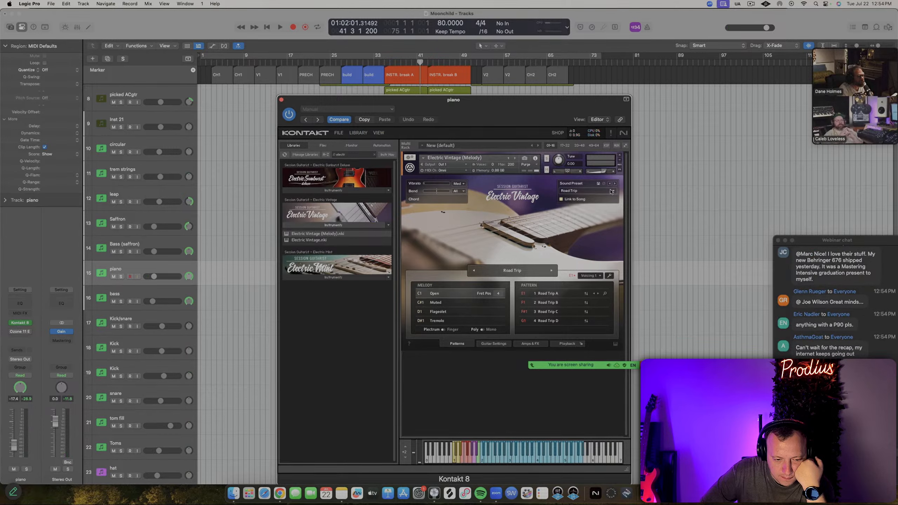
Try out Electric Vintage's pickup selection, and switch Doubling off and back on in the Guitar Settings
click(502, 345)
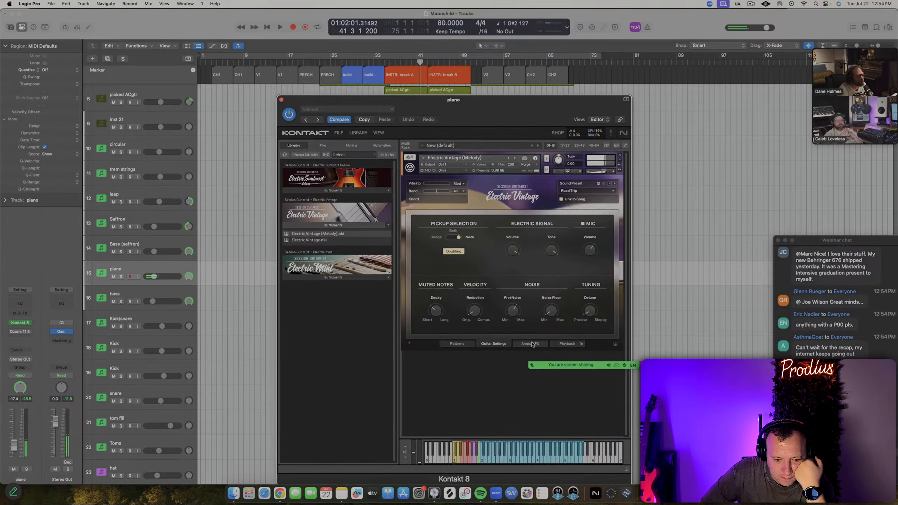
drag(458, 239, 452, 239)
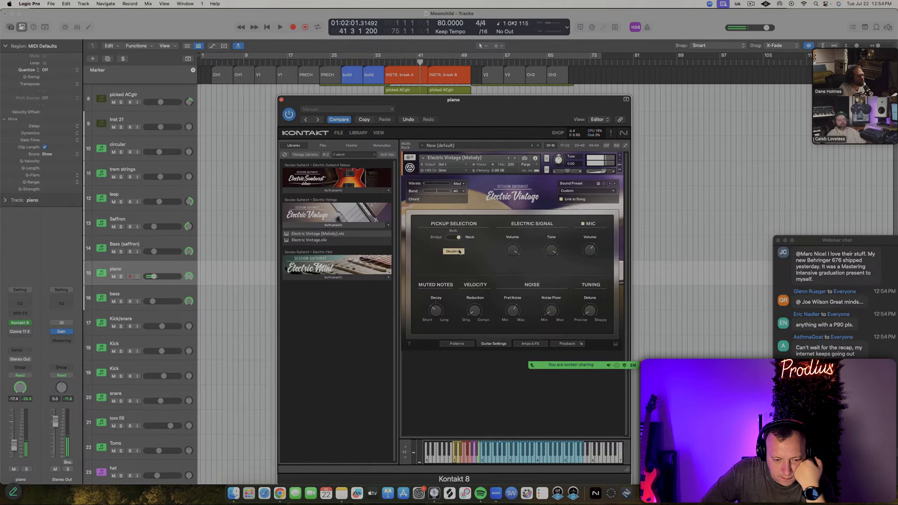
click(454, 252)
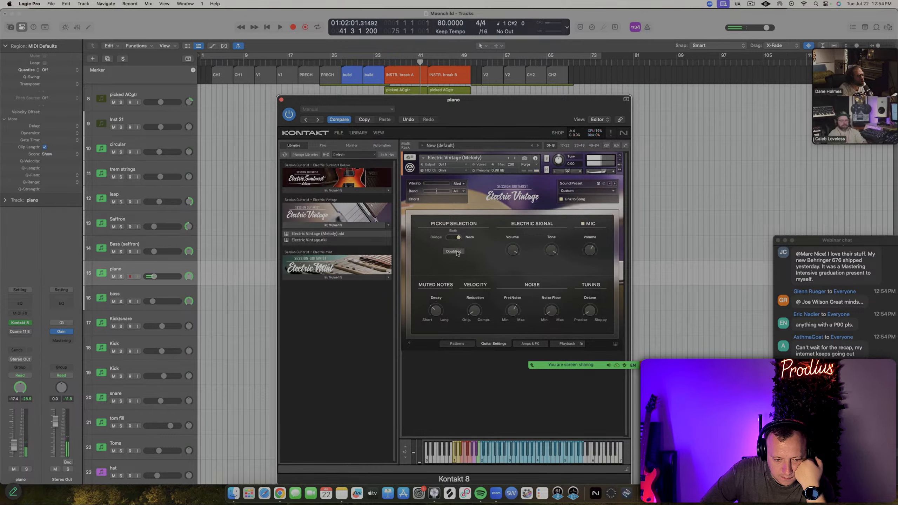
click(457, 252)
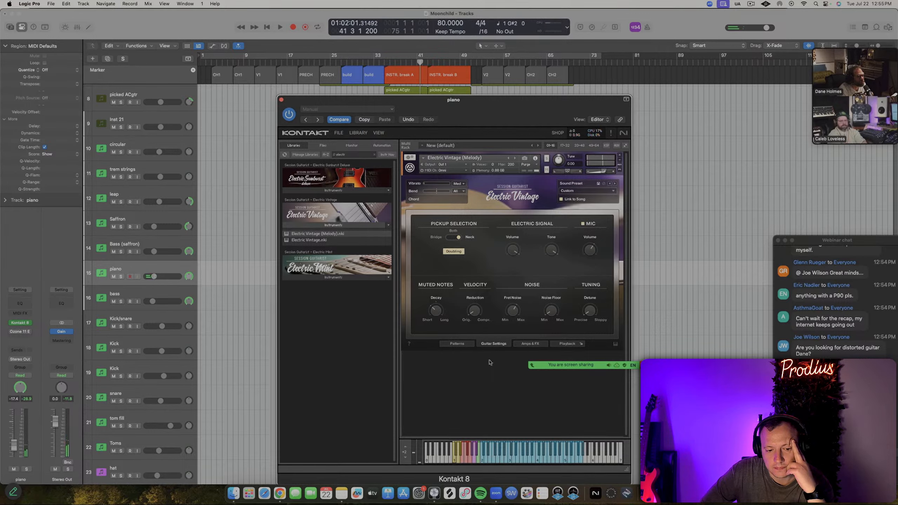
Raise the Skreamer pedal's drive and the Jump amp's treble in Electric Vintage's Amps & FX
click(531, 344)
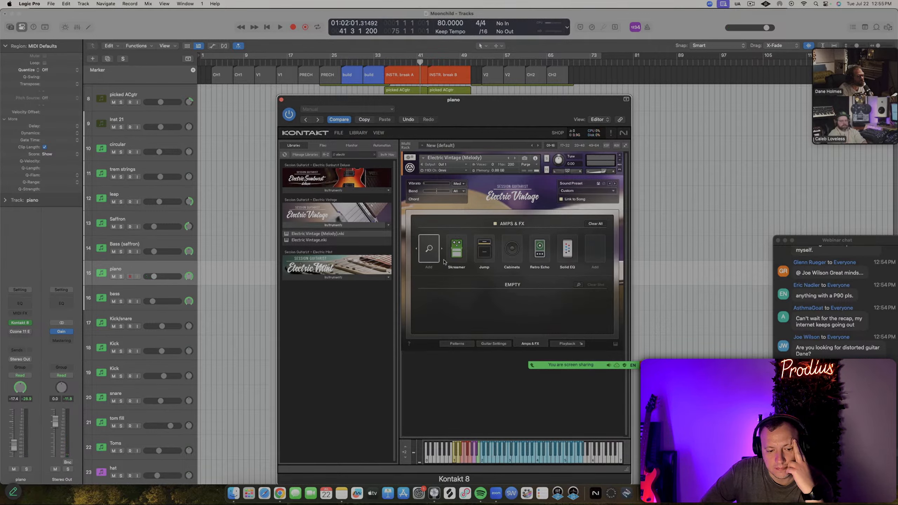
click(459, 252)
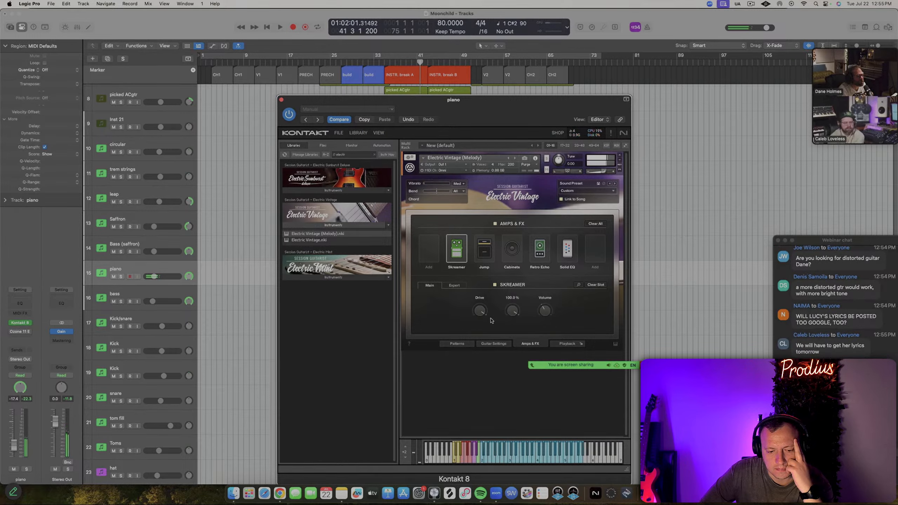
drag(483, 315, 500, 315)
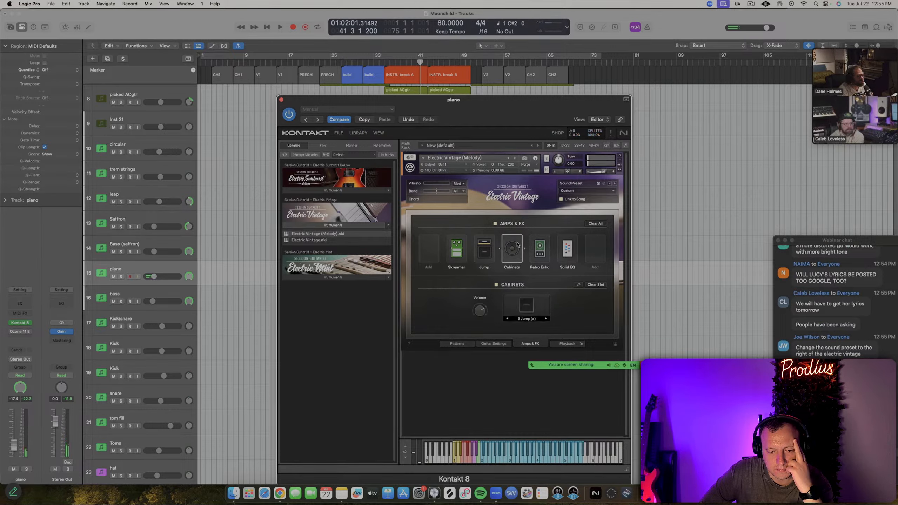
click(484, 245)
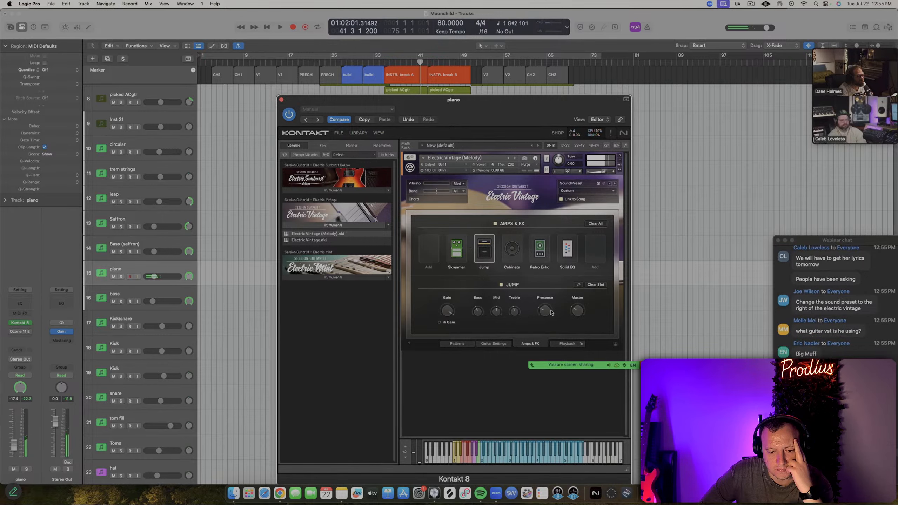
drag(516, 299, 515, 277)
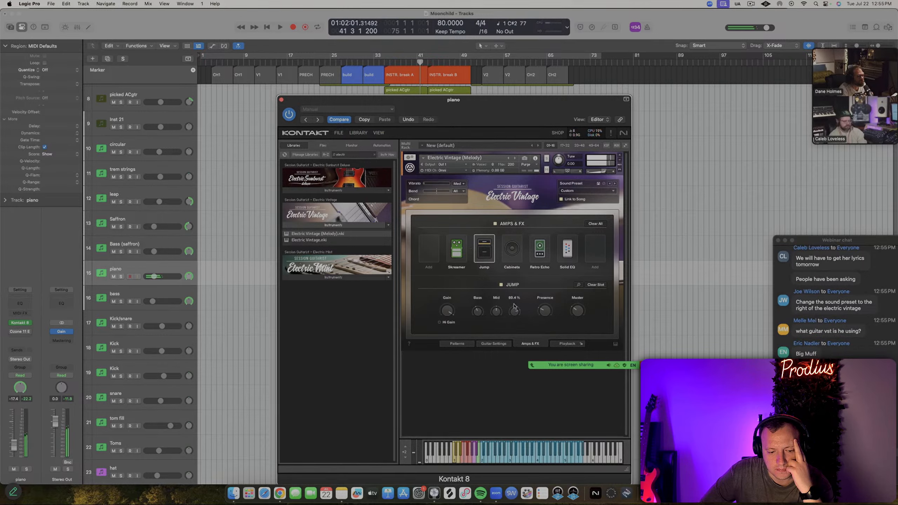
drag(514, 310, 513, 309)
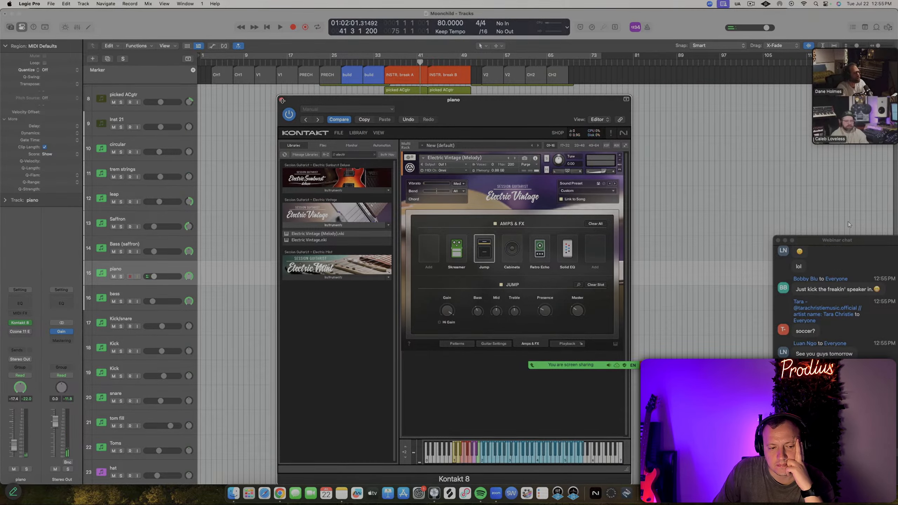
Close the instrument window, play back the passage around bar 41, and rename the piano track as guitar
click(282, 99)
scroll(441, 191, up, 4)
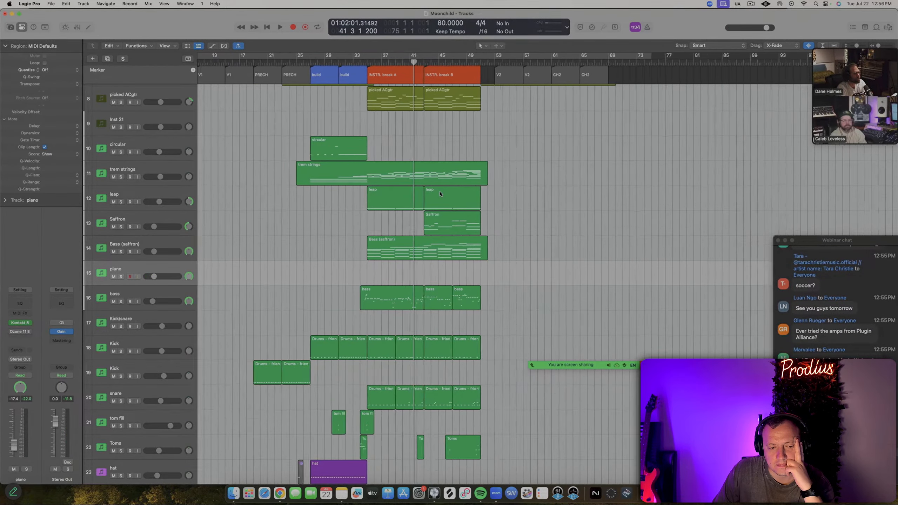
key(space)
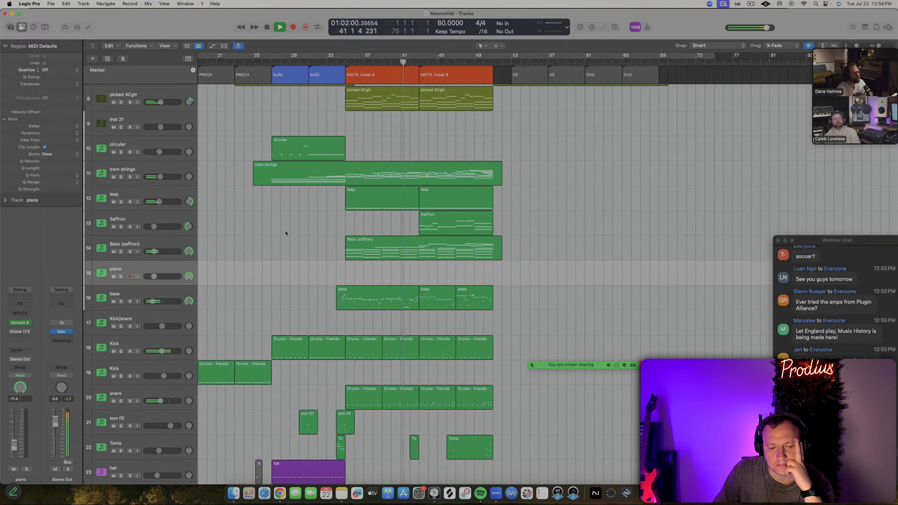
key(space)
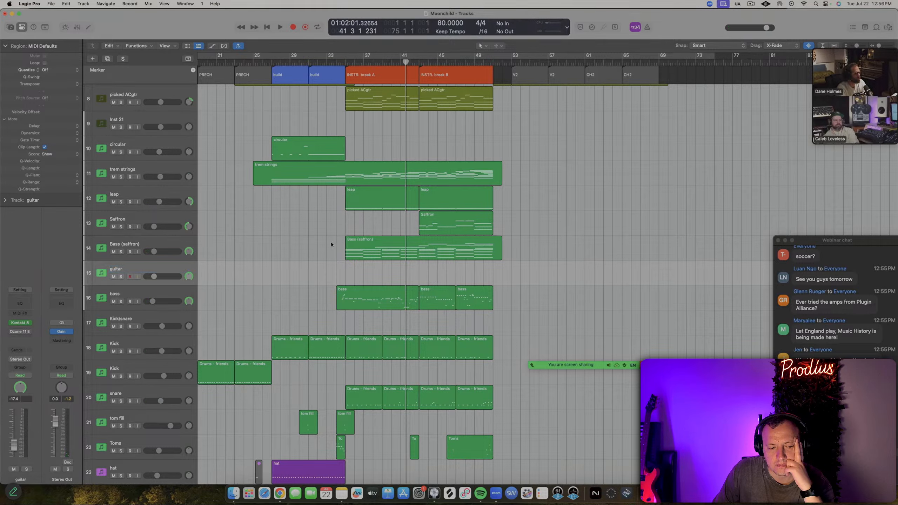
Record a MIDI guitar part on the guitar track from bar 41 into bar 44
click(391, 63)
key(r)
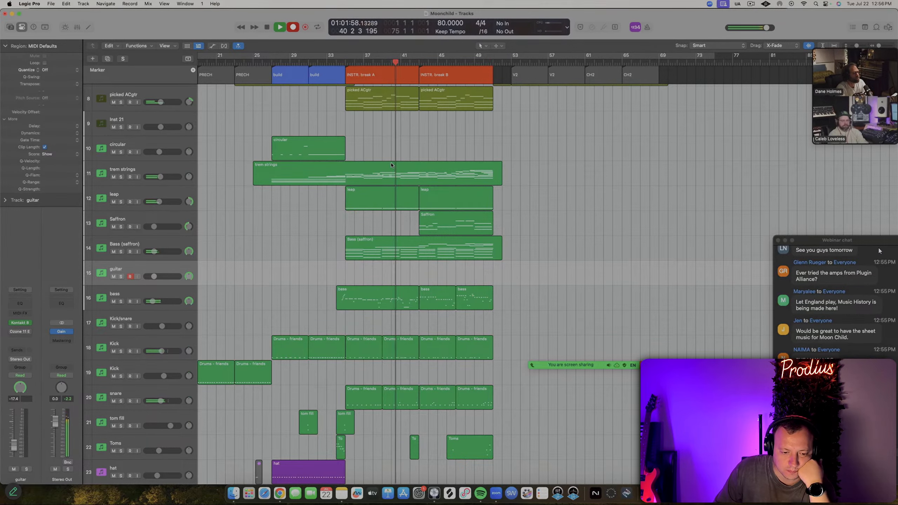
key(space)
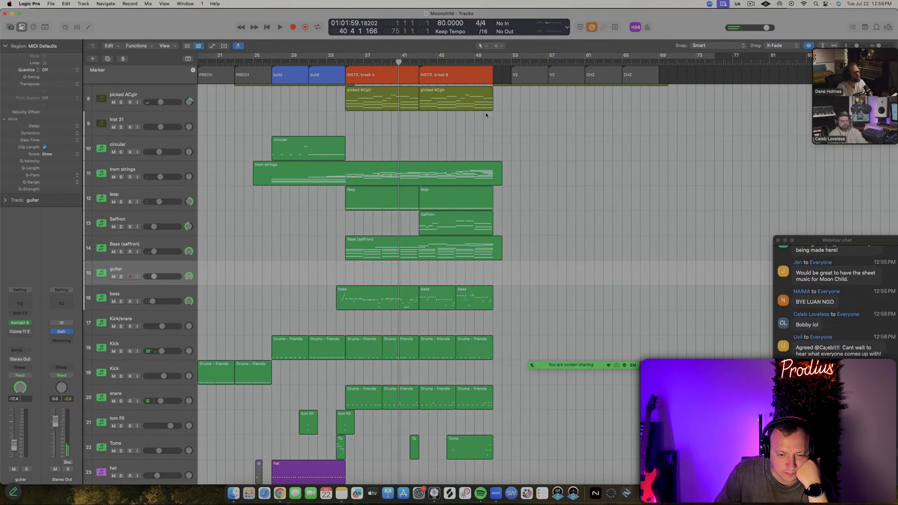
key(r)
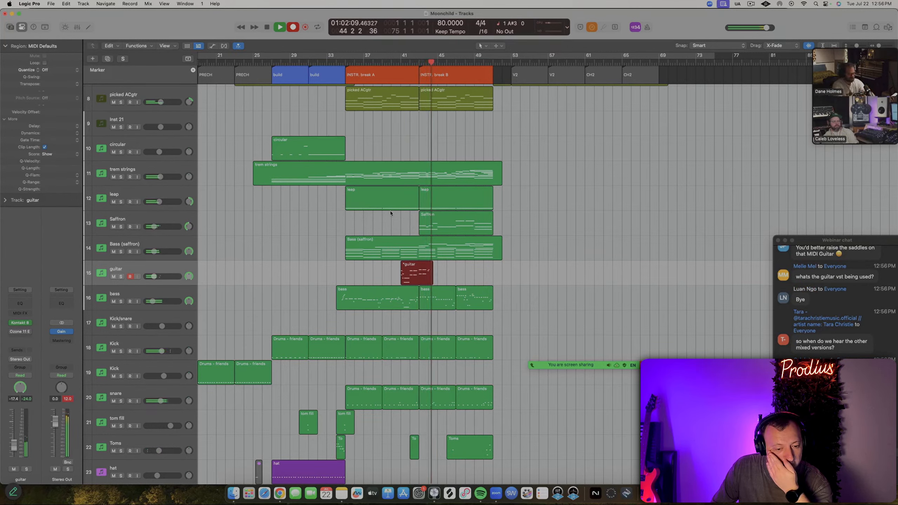
key(space)
Split the recorded guitar region at bar 42, delete the part from bar 42 onwards, and save the project
double_click(428, 278)
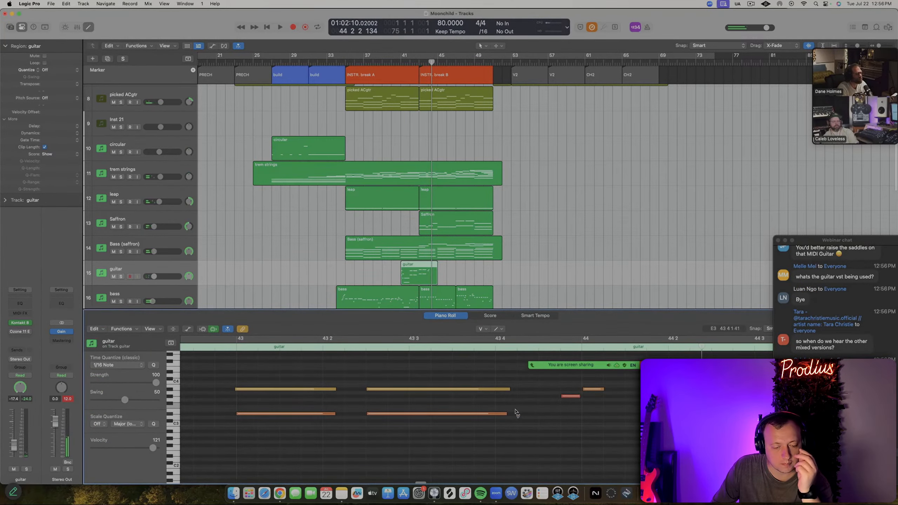
scroll(509, 416, up, 3)
scroll(491, 409, down, 3)
scroll(445, 278, up, 5)
scroll(444, 278, up, 1)
super+double_click(302, 270)
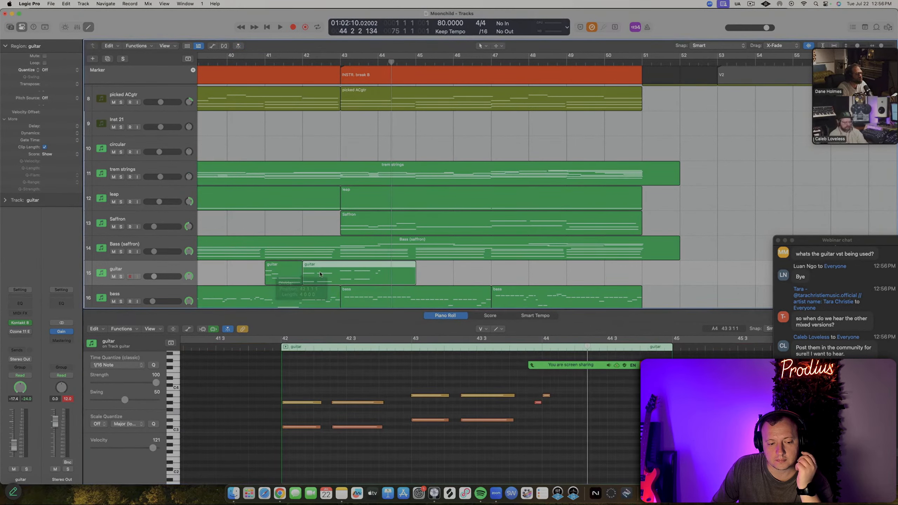
key(Delete)
click(189, 267)
key(ctrl+s)
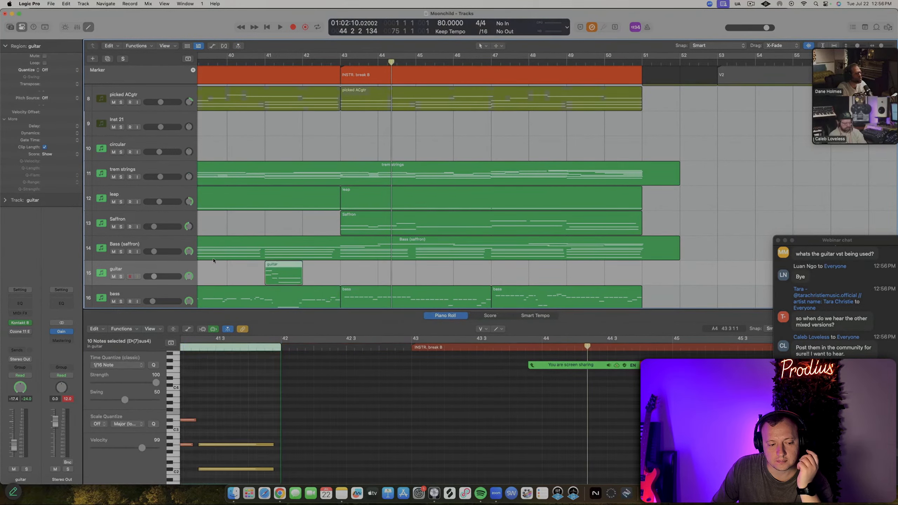
Play back the trimmed guitar region in solo at bar 41 and save the project
key(shift+Return)
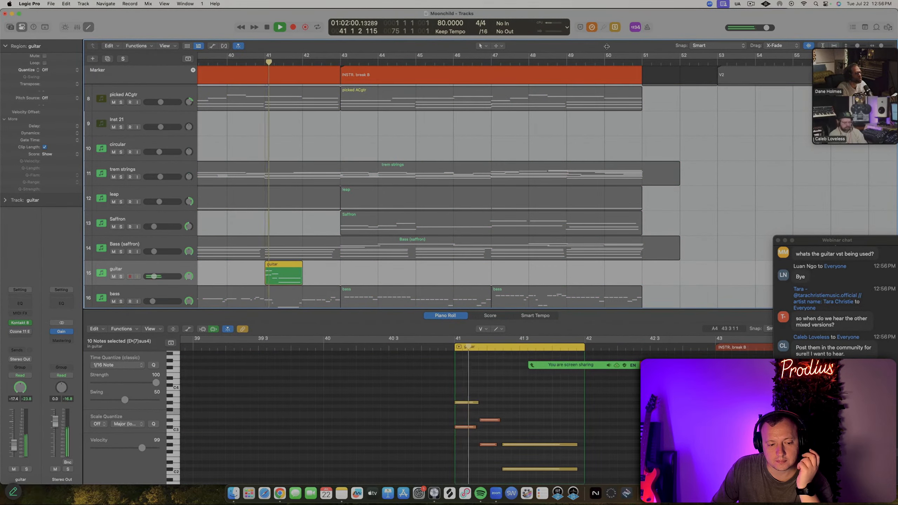
key(space)
click(615, 29)
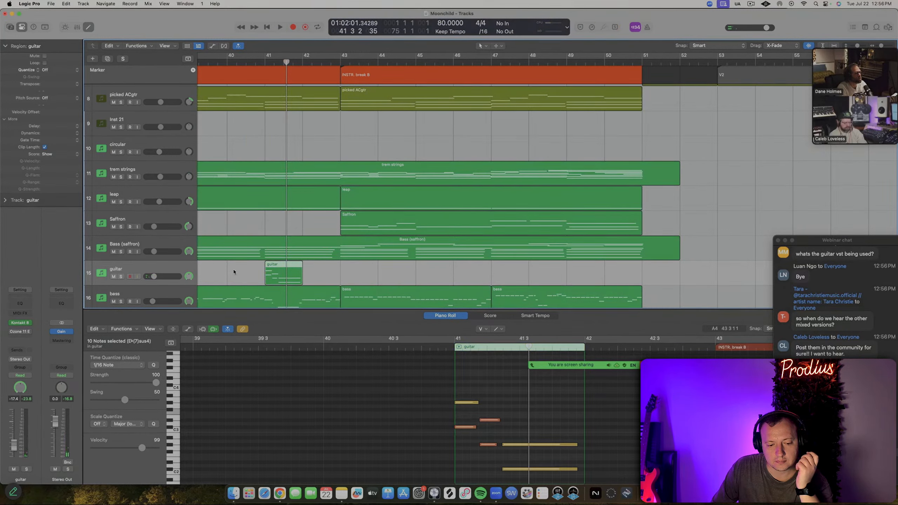
key(ctrl+s)
key(shift+Return)
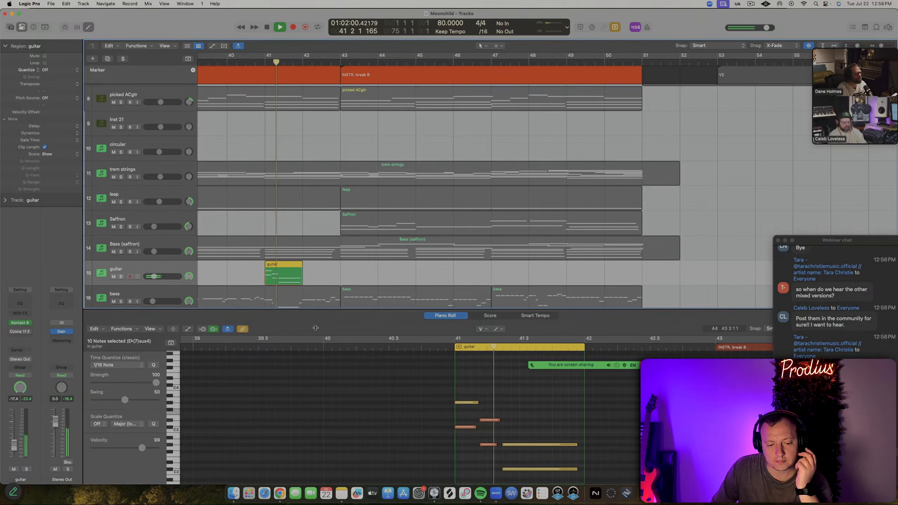
scroll(478, 395, down, 2)
key(space)
Lengthen the lower notes of the first two guitar chords in bar 41 so they end with their upper notes
scroll(479, 393, up, 5)
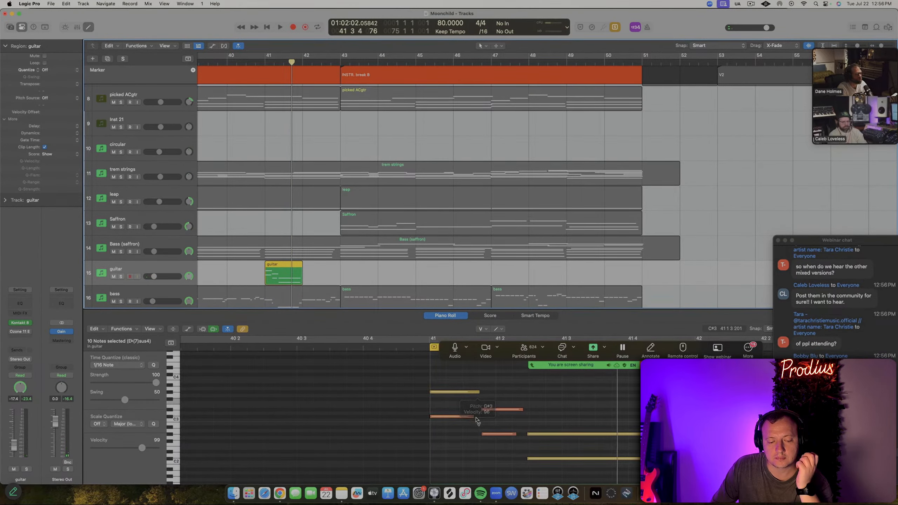
scroll(476, 419, up, 2)
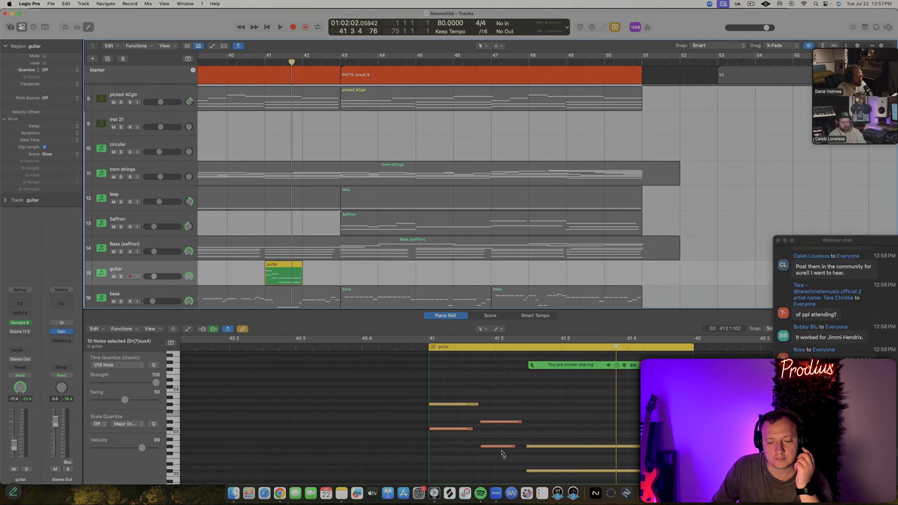
key(t)
key(t)
click(508, 439)
key(t)
key(e)
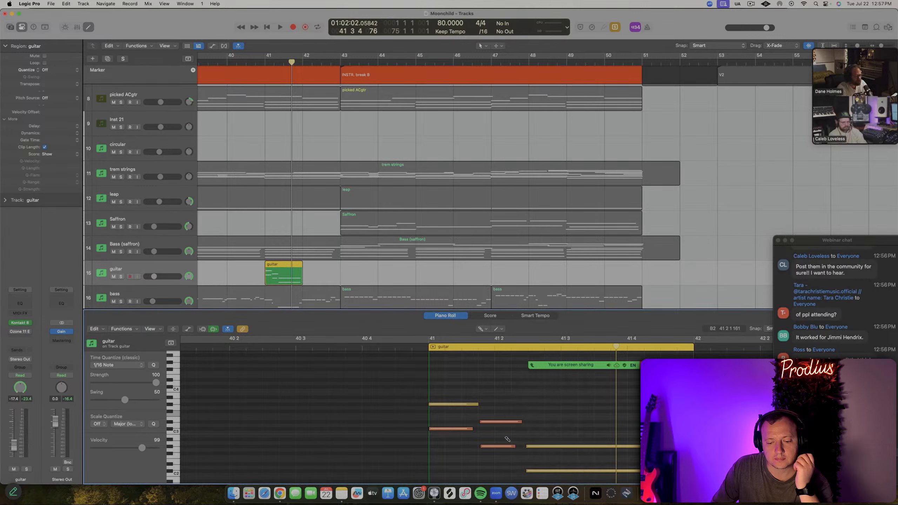
key(t)
key(v)
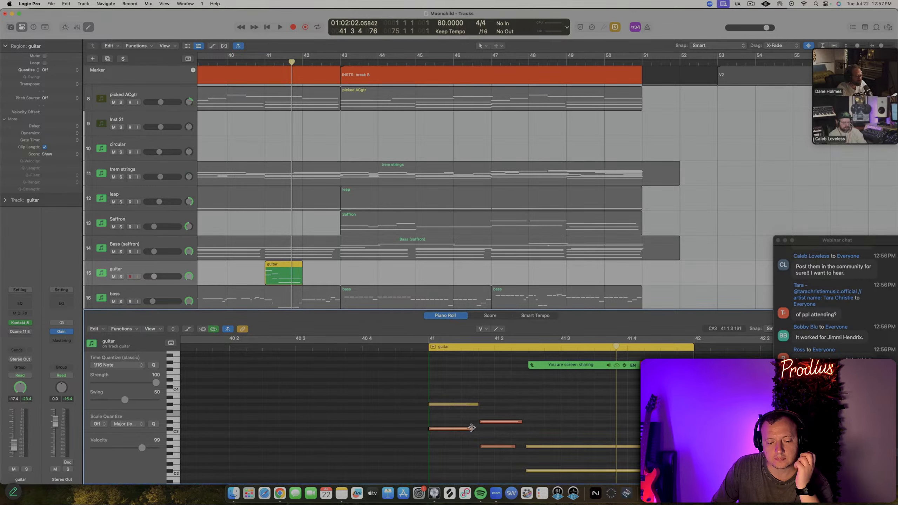
drag(472, 428, 488, 411)
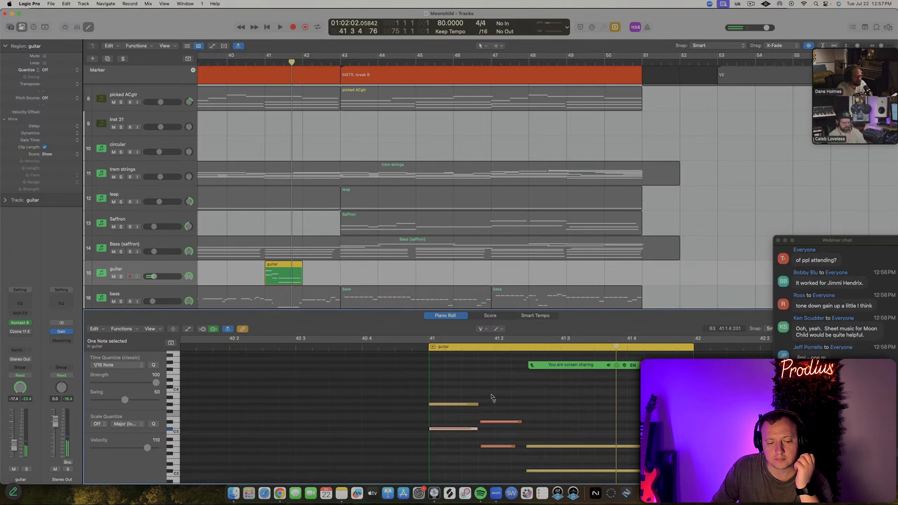
click(493, 443)
drag(491, 443, 523, 446)
drag(452, 388, 453, 449)
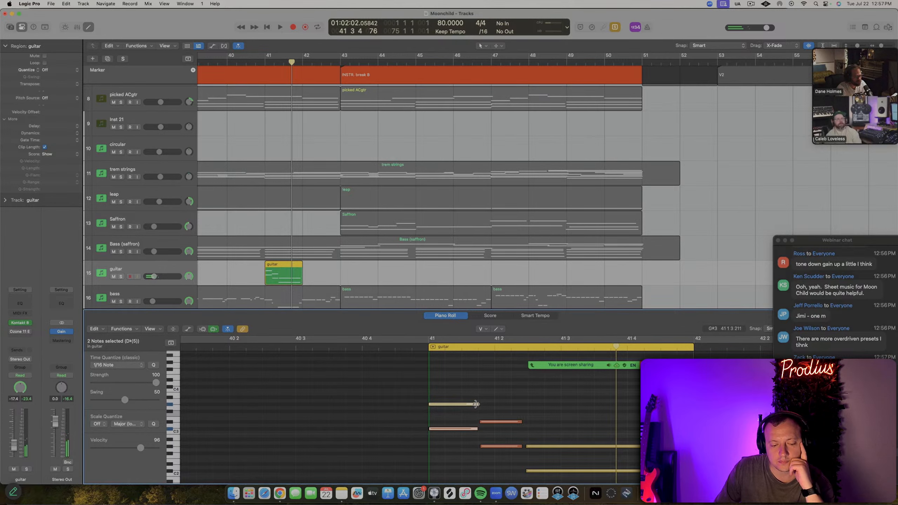
click(477, 404)
Raise the velocity of all the guitar notes in bar 41 to 127 and play back the result
drag(440, 377, 563, 475)
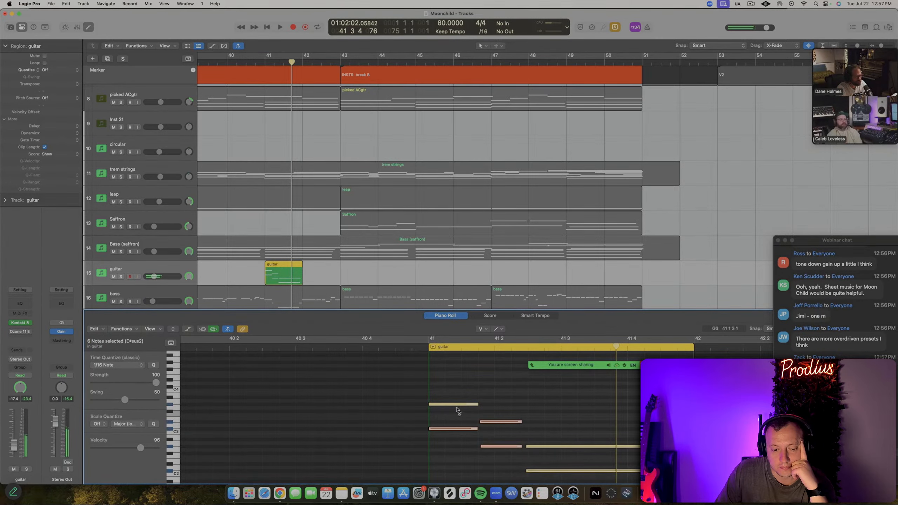
drag(456, 407, 455, 331)
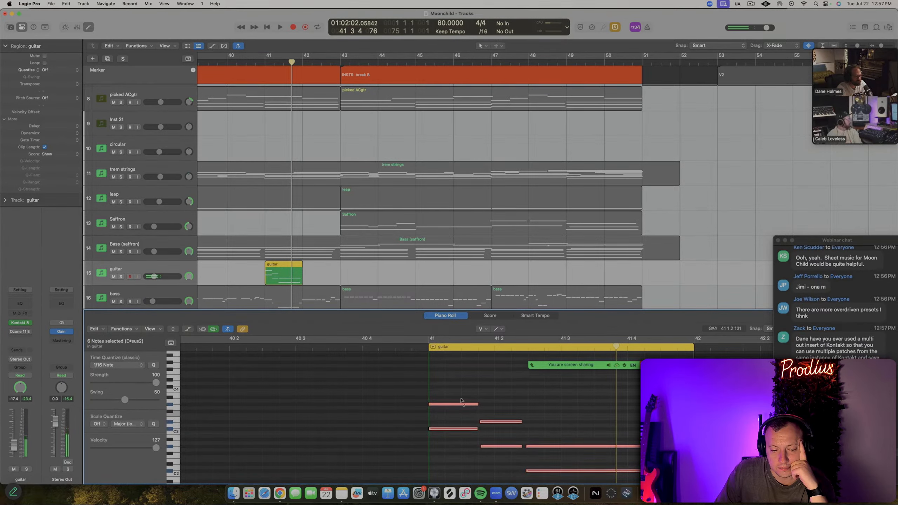
key(space)
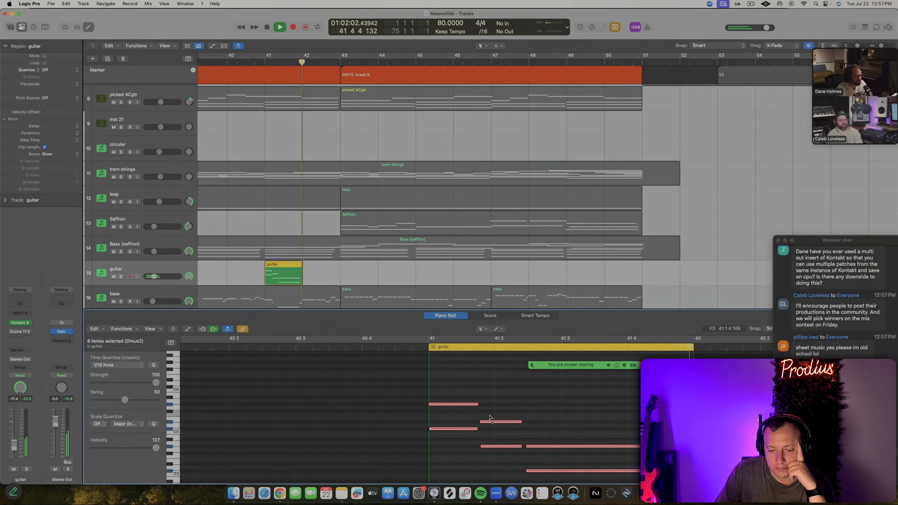
key(space)
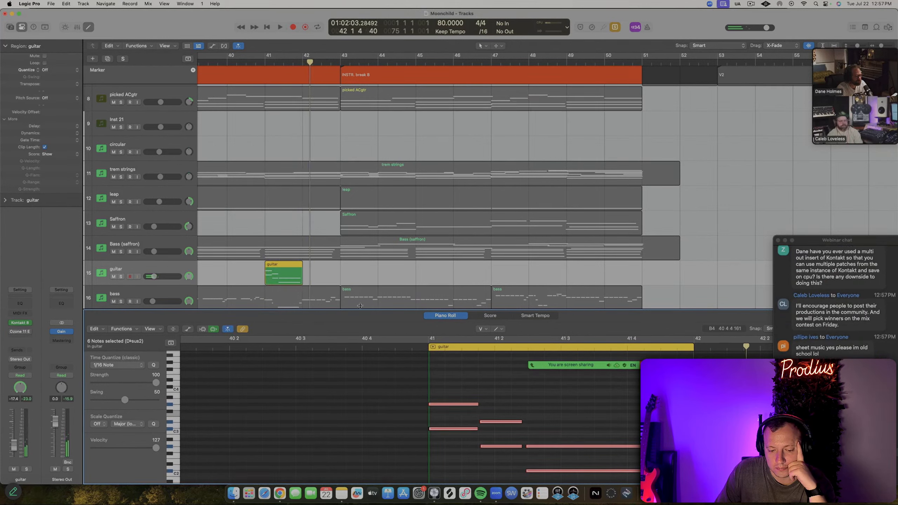
Extend the guitar region to bar 43, removing the restored notes from bar 42 onwards, and save the project with the Piano Roll closed
drag(301, 280, 340, 281)
click(306, 281)
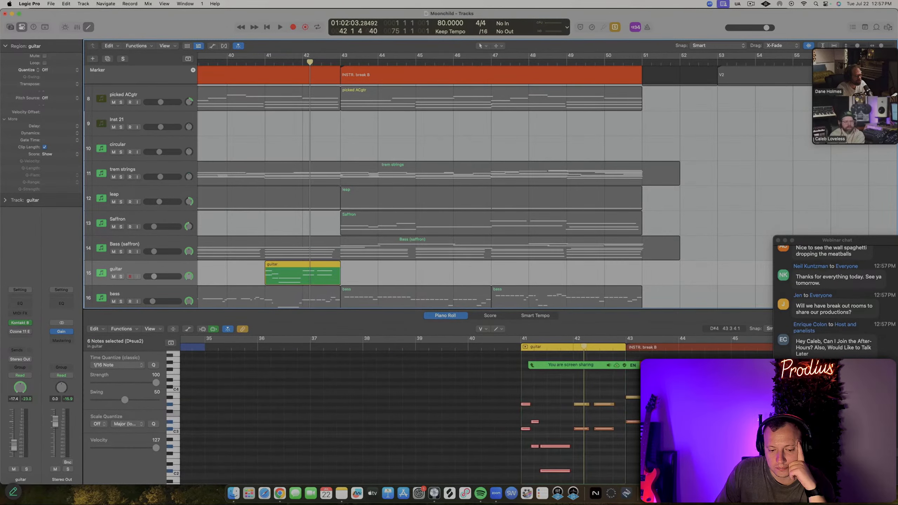
drag(647, 381, 569, 432)
key(Delete)
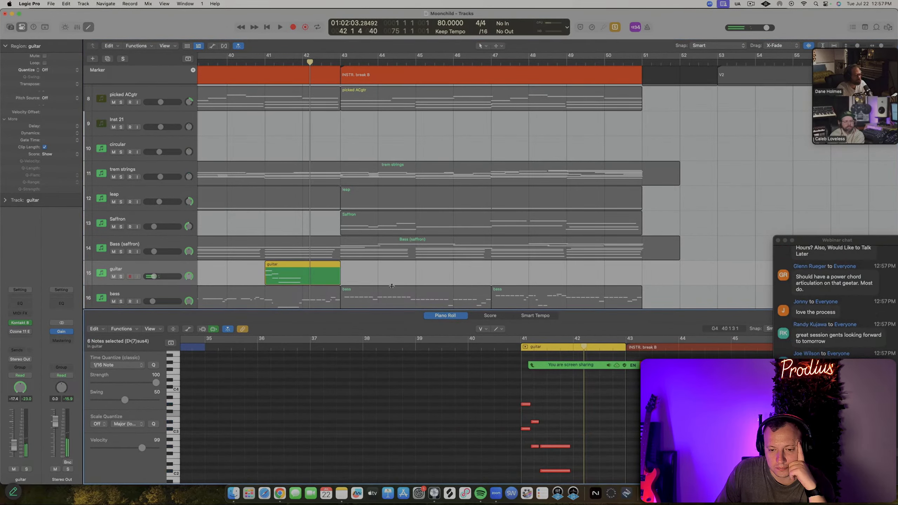
key(p)
key(ctrl+s)
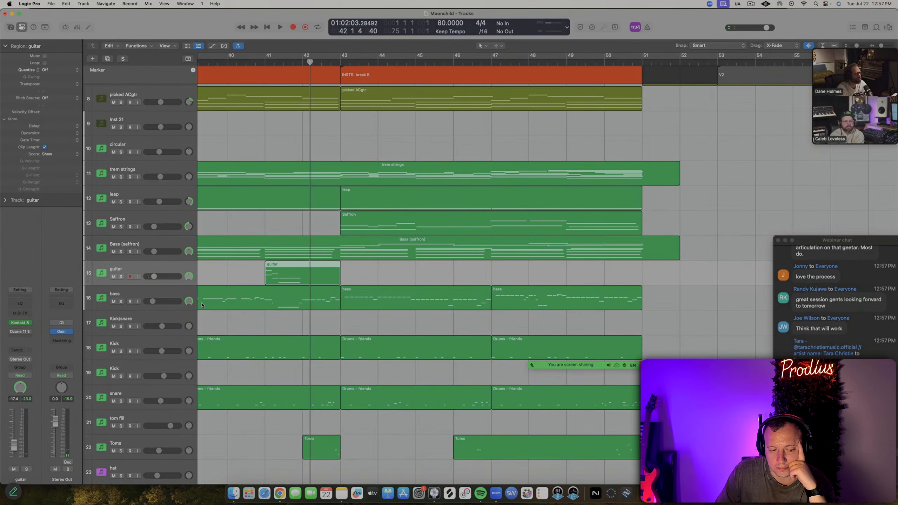